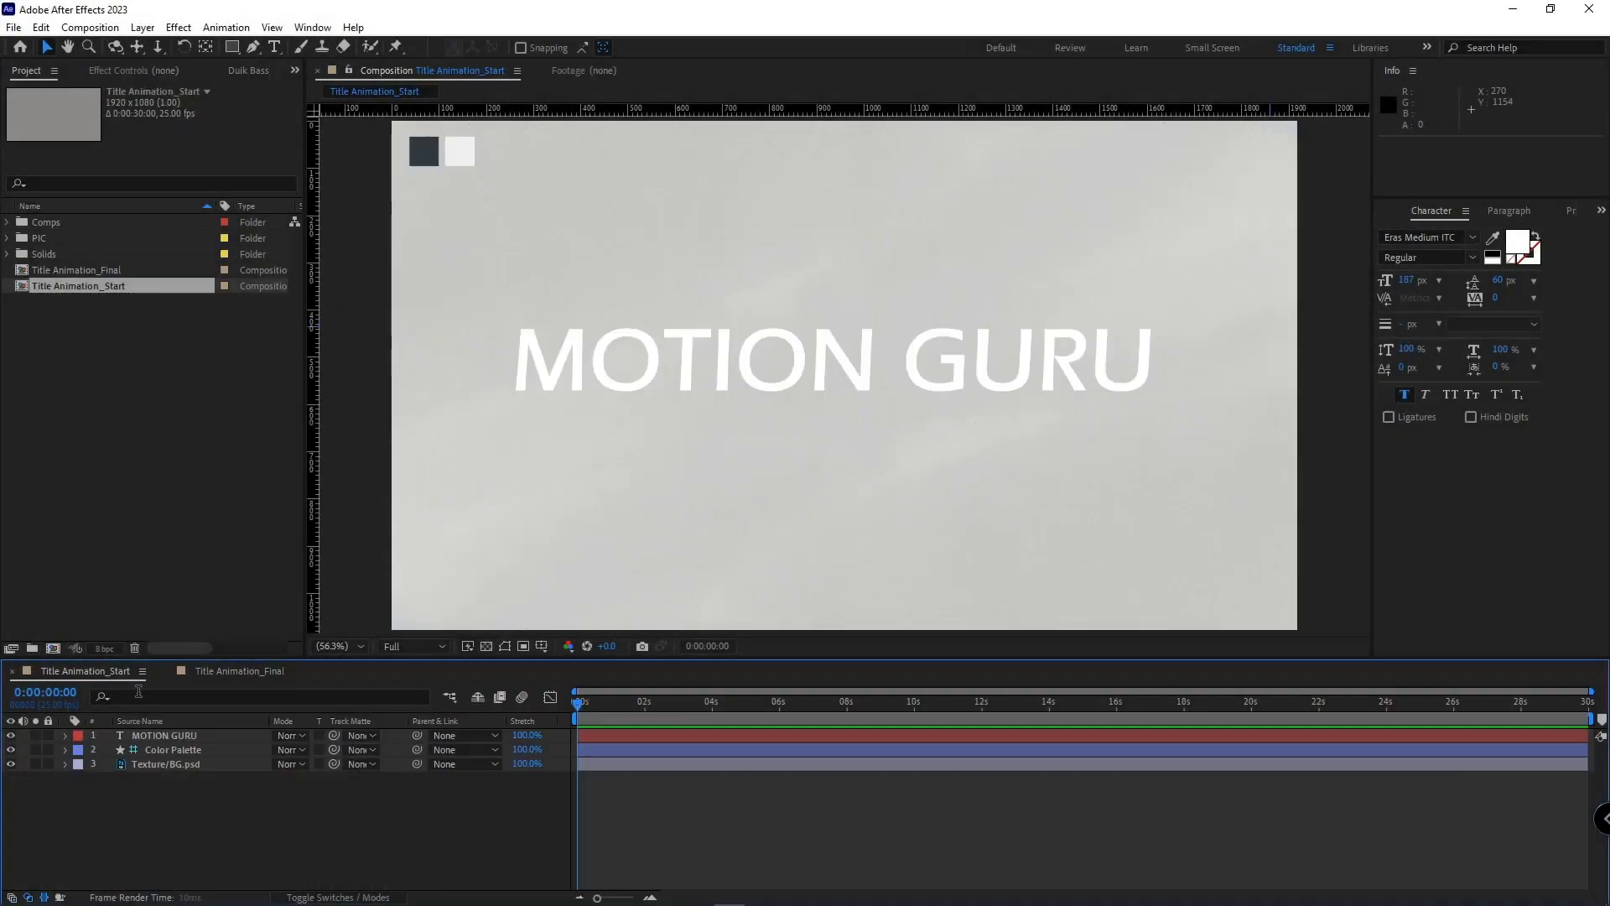
Show the title/action safe guides and lock the Texture/BG.psd layer
click(541, 646)
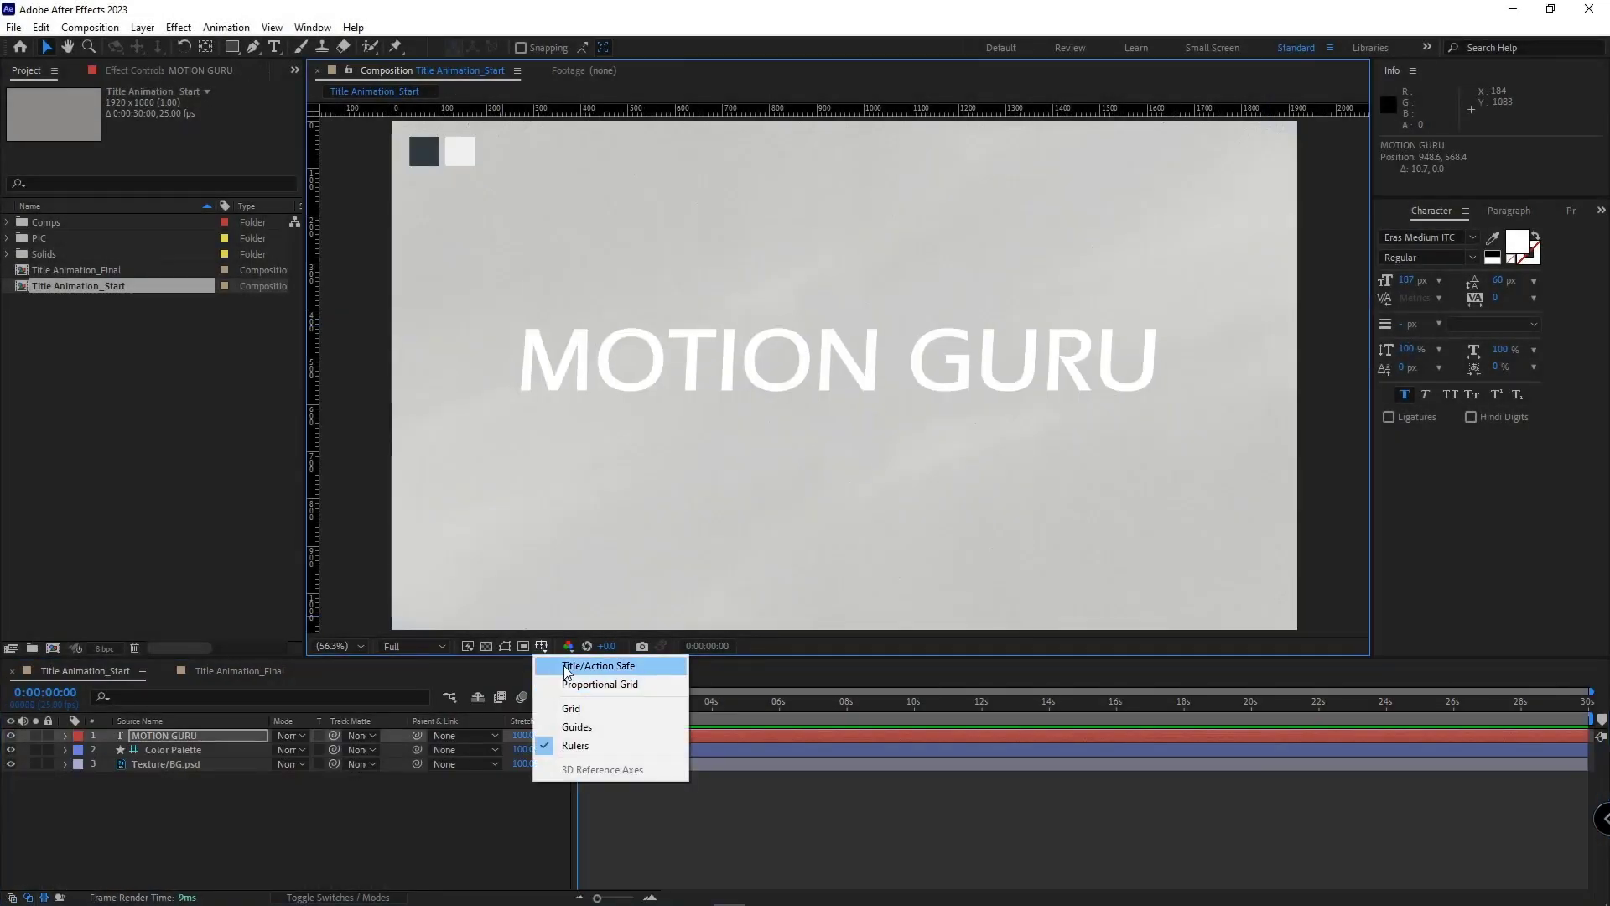
click(587, 665)
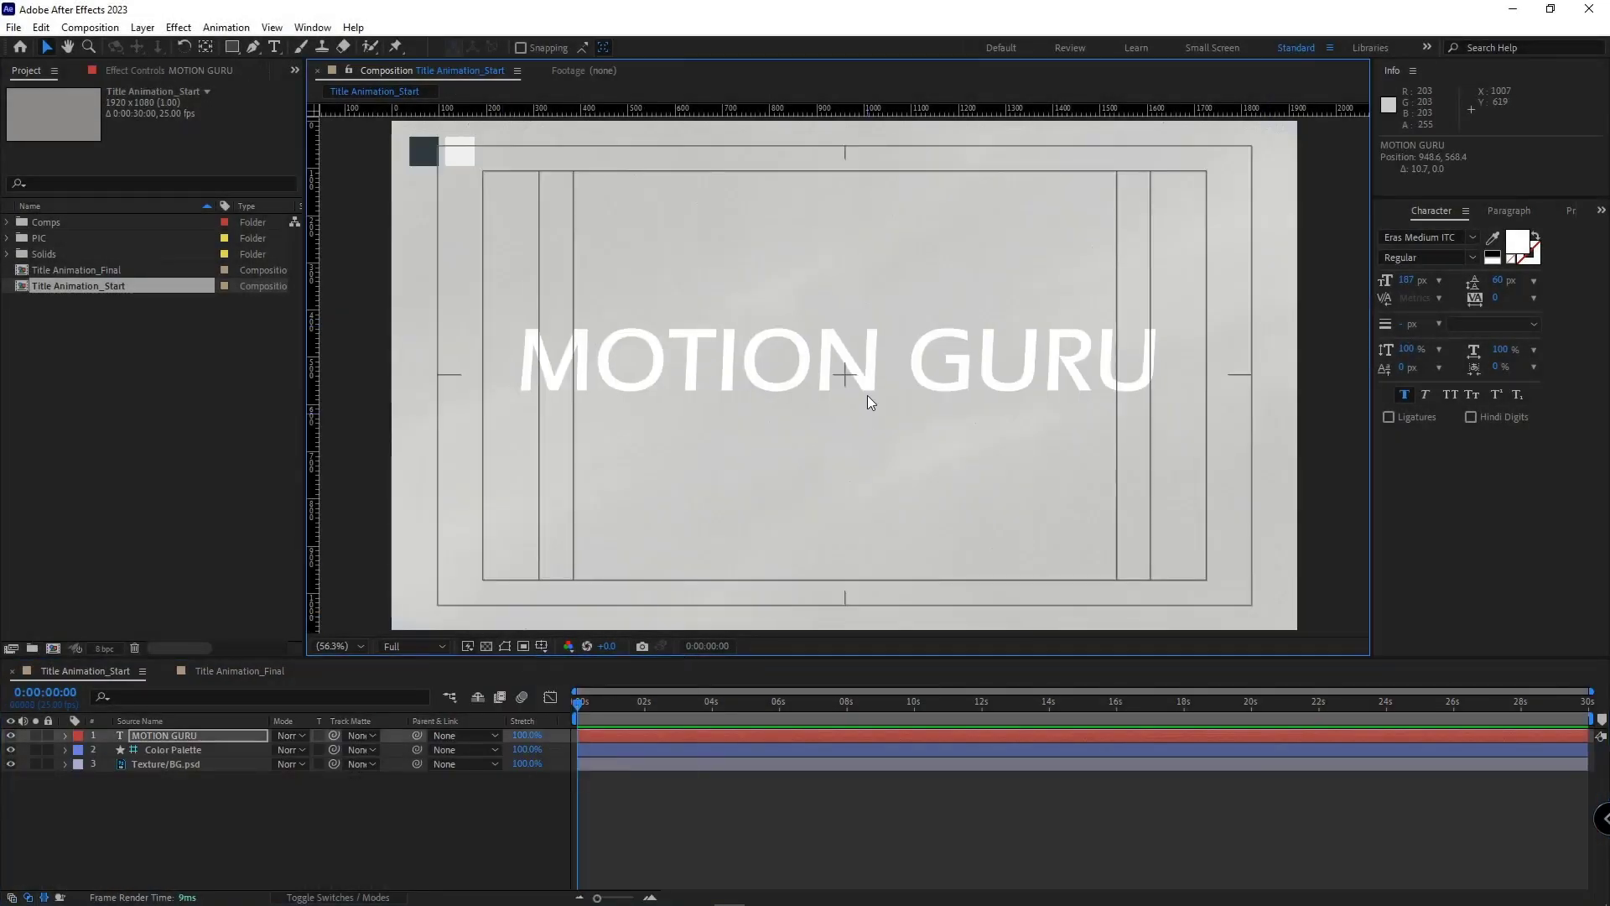
click(140, 764)
click(47, 764)
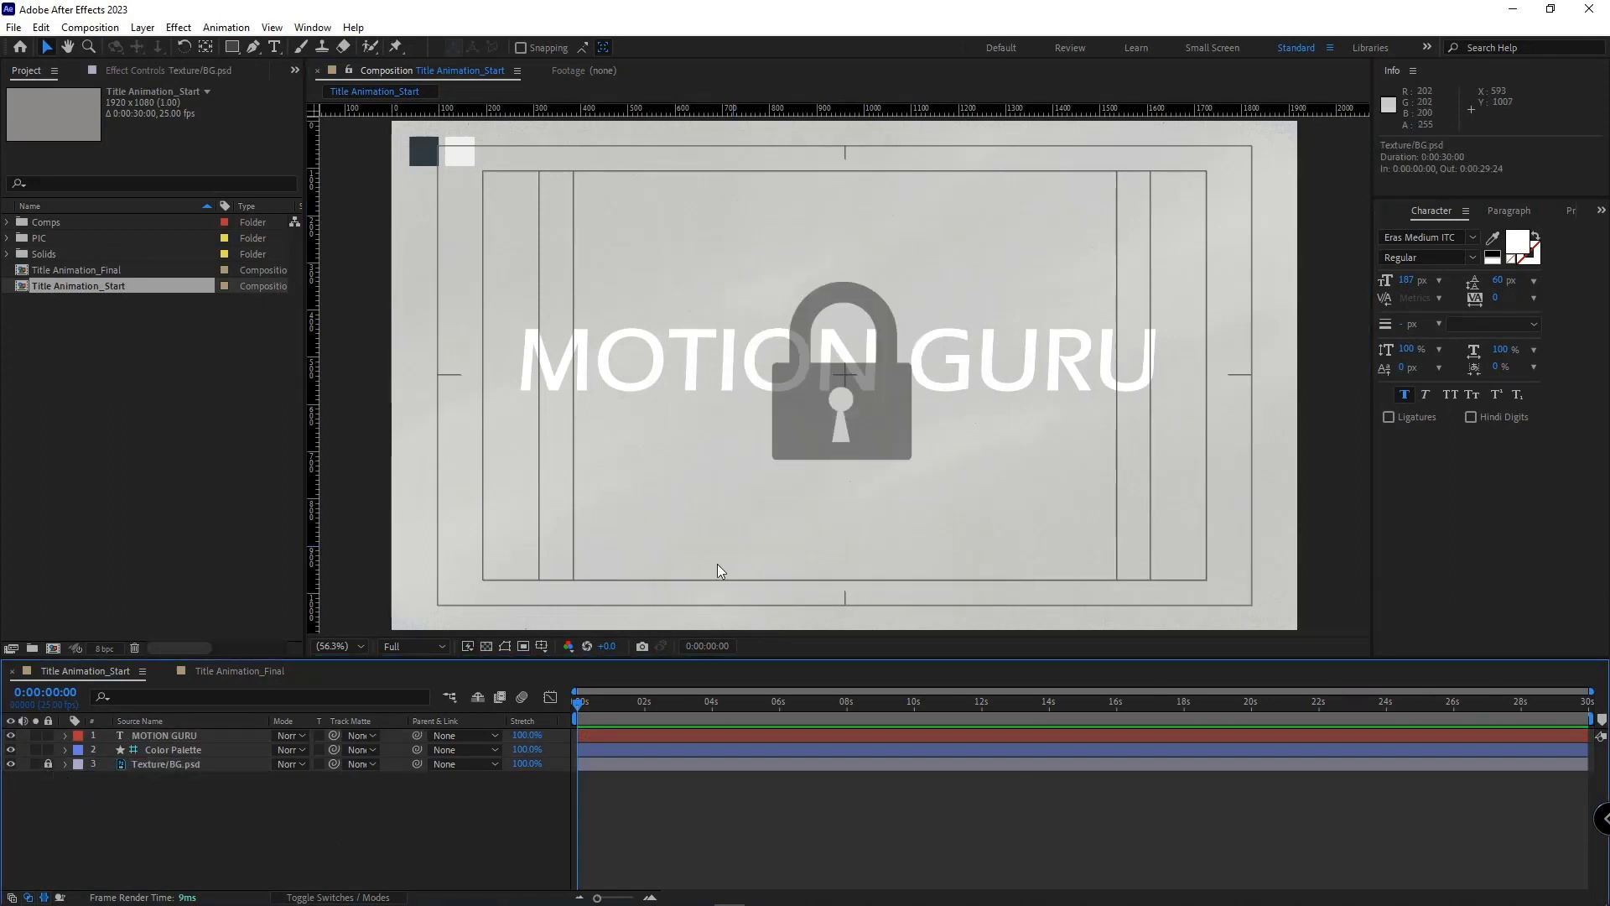
Shift the MOTION GURU text near the composition centre with layer outlines shown, and check its paragraph alignment
click(901, 369)
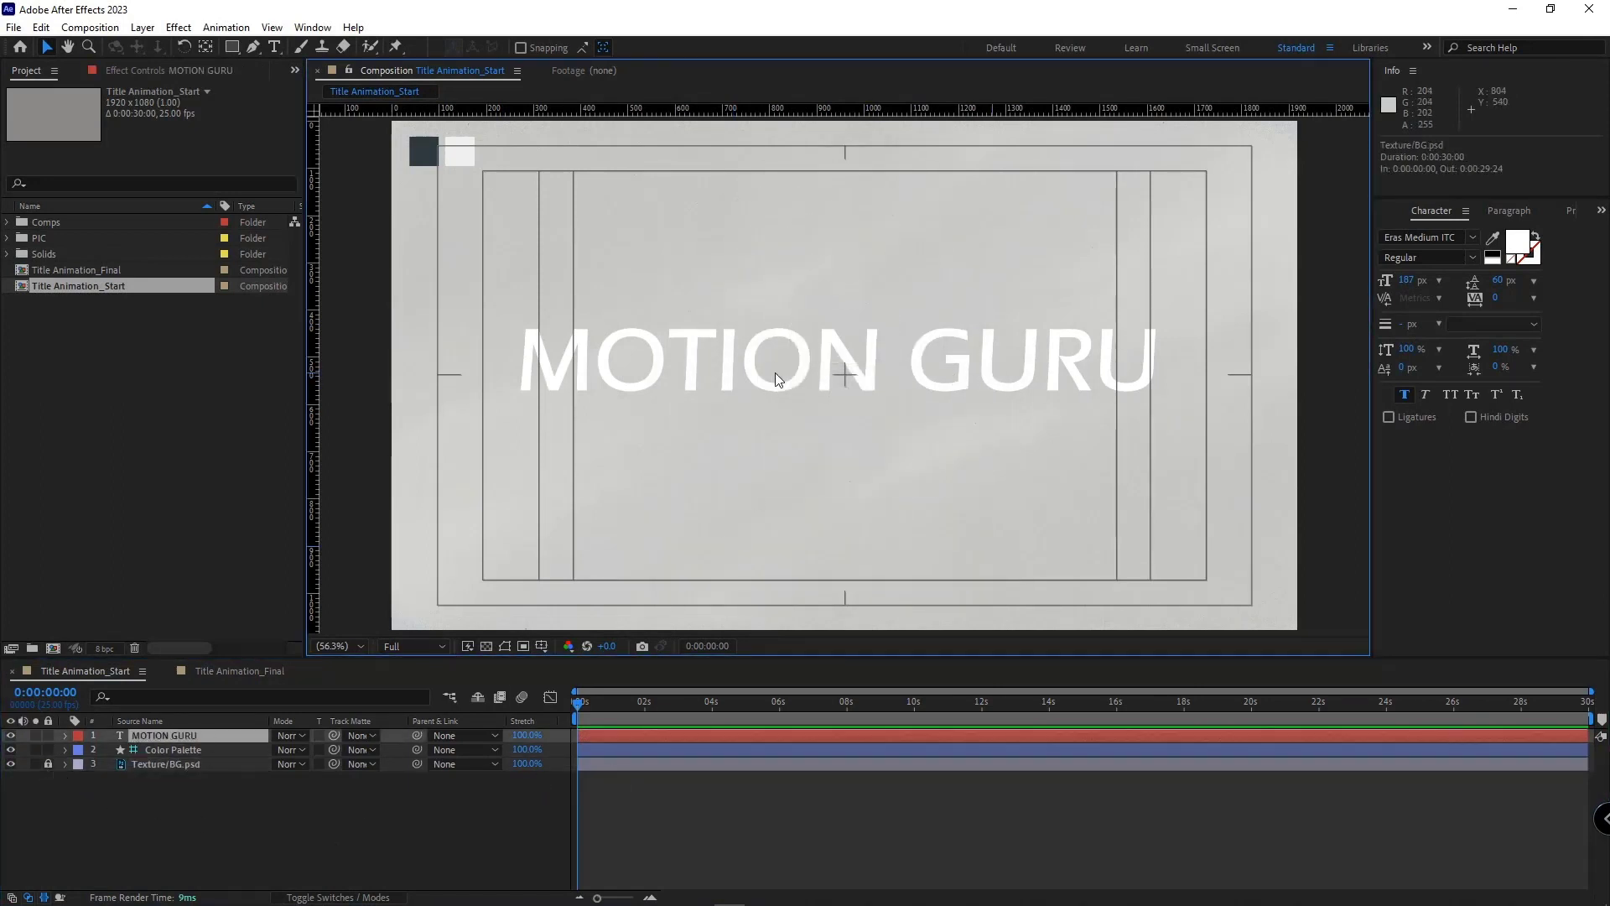
drag(775, 372, 793, 372)
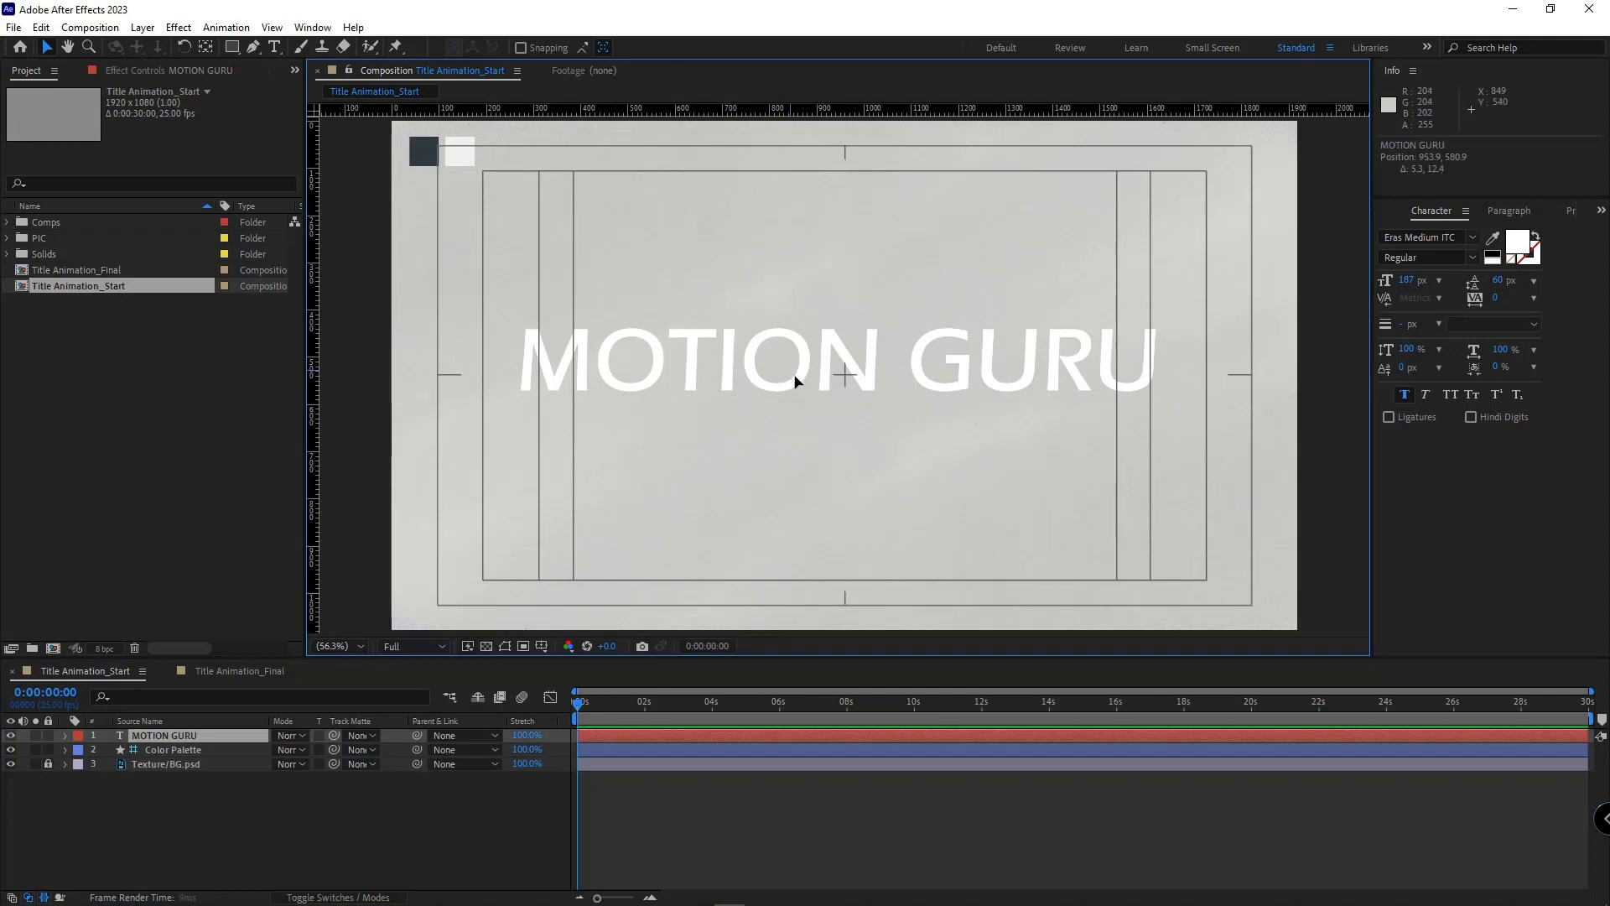
click(501, 647)
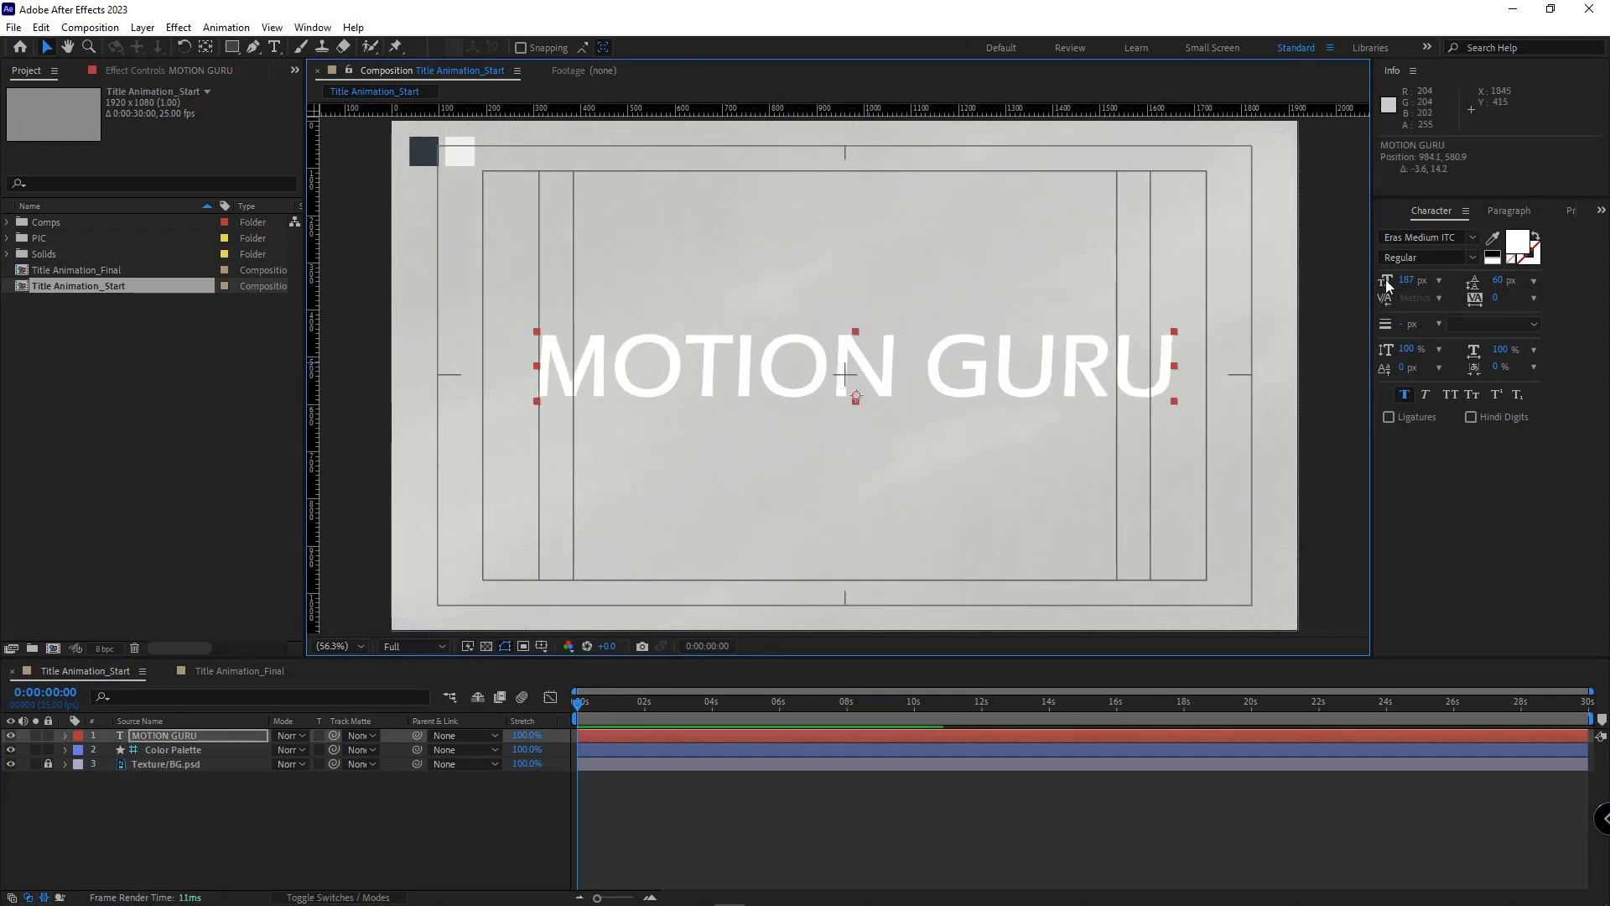
click(1509, 210)
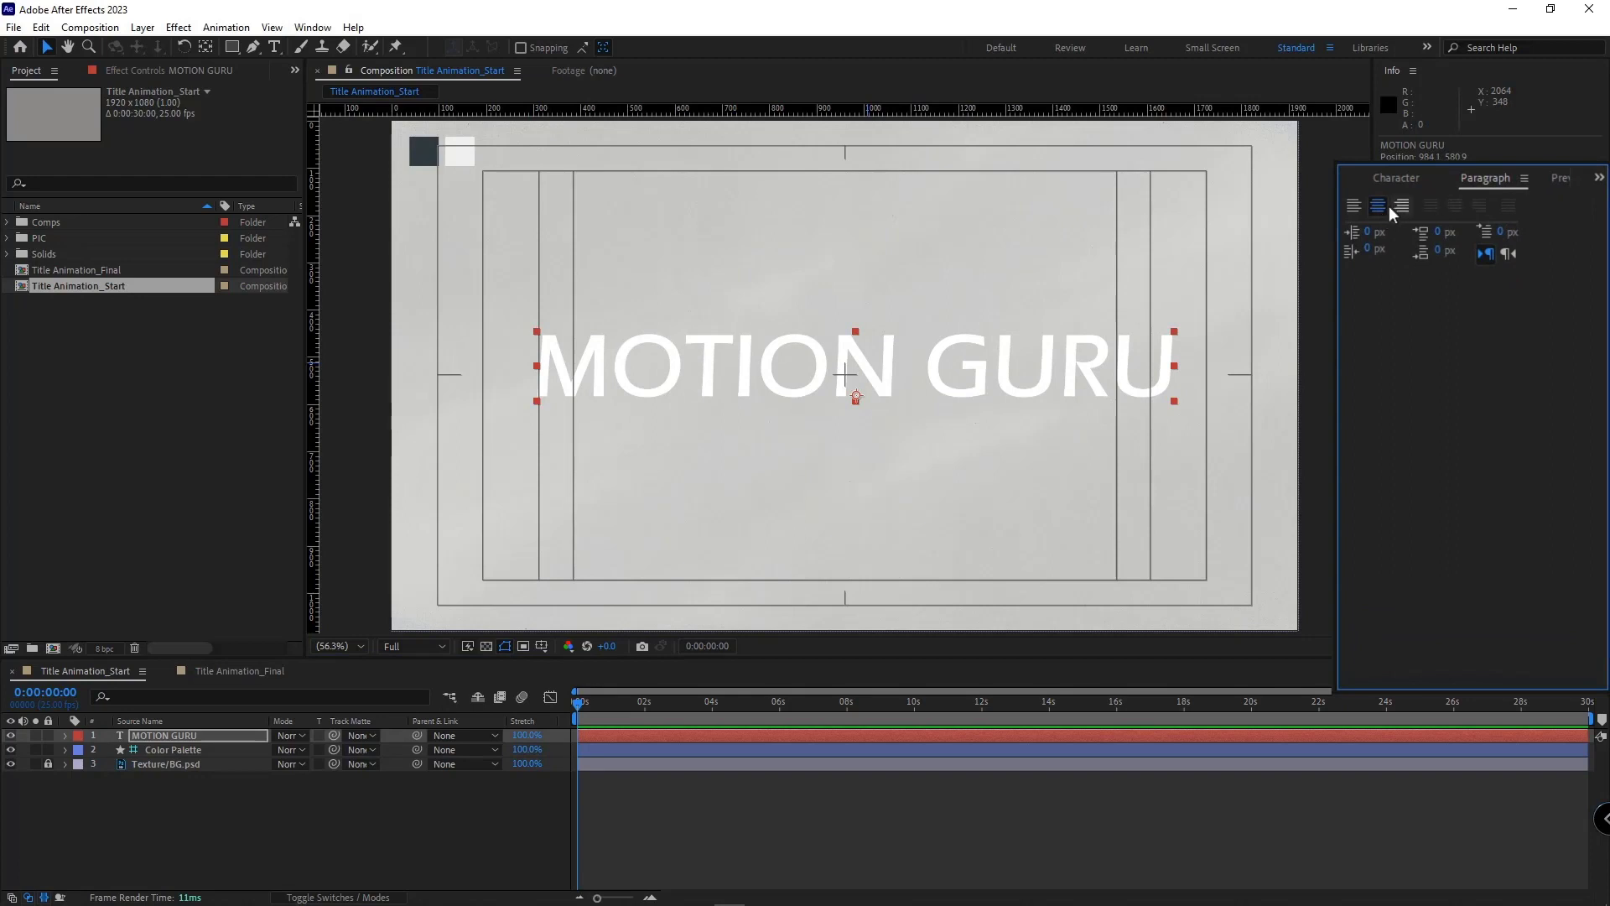
click(1397, 180)
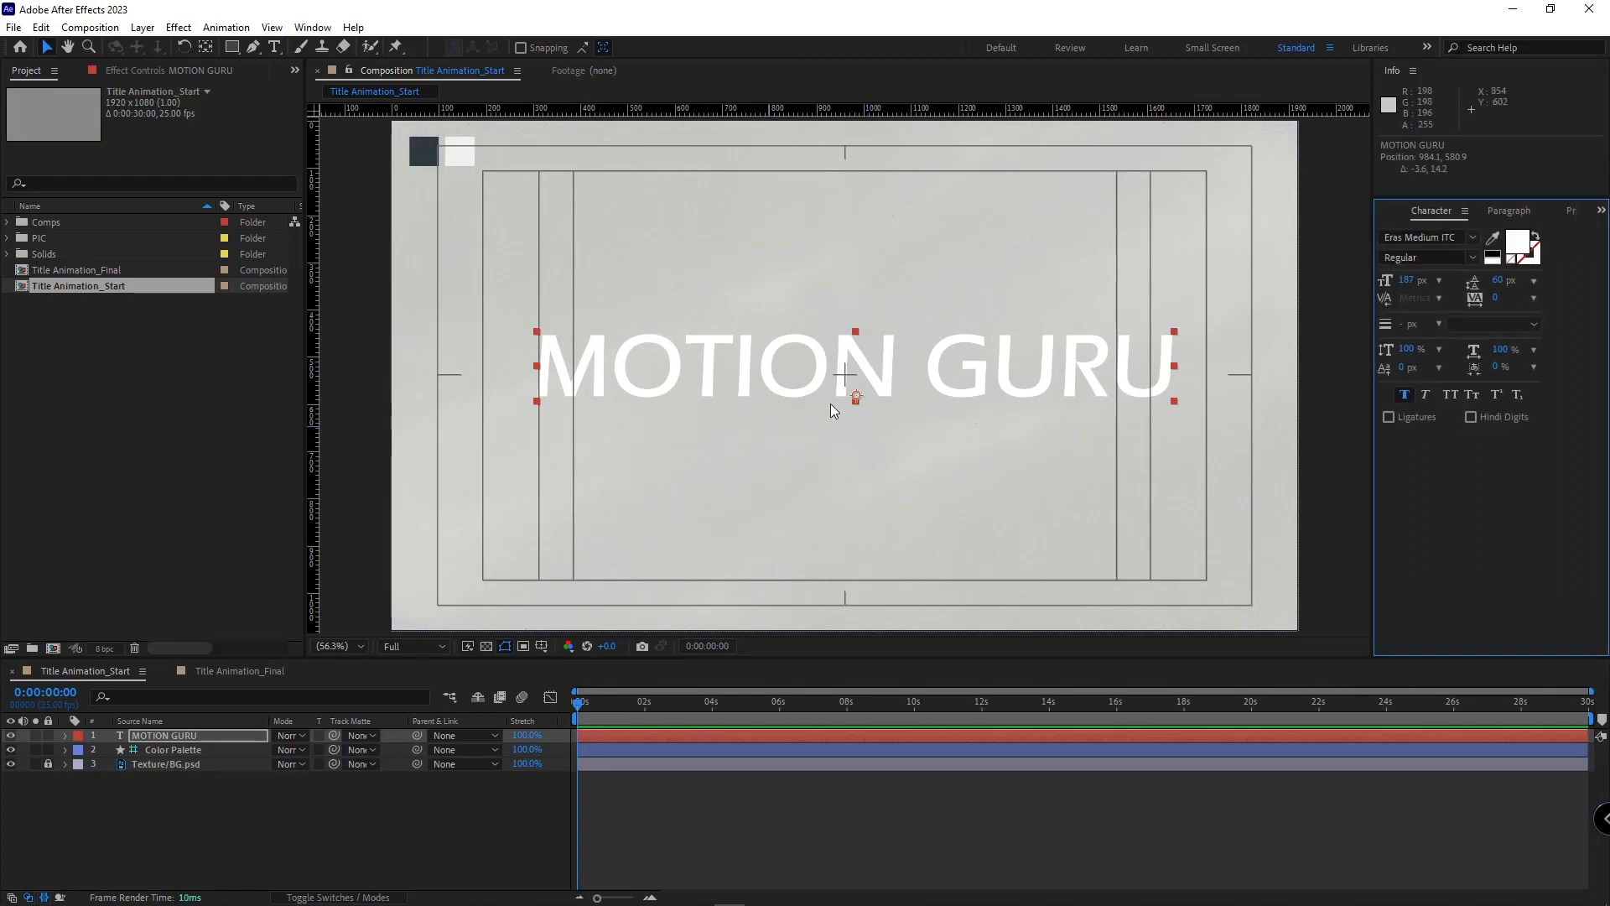
Centre the title's anchor point with Motion Tools 2.1.1 and centre the layer in the composition, hiding the safe guides
click(294, 69)
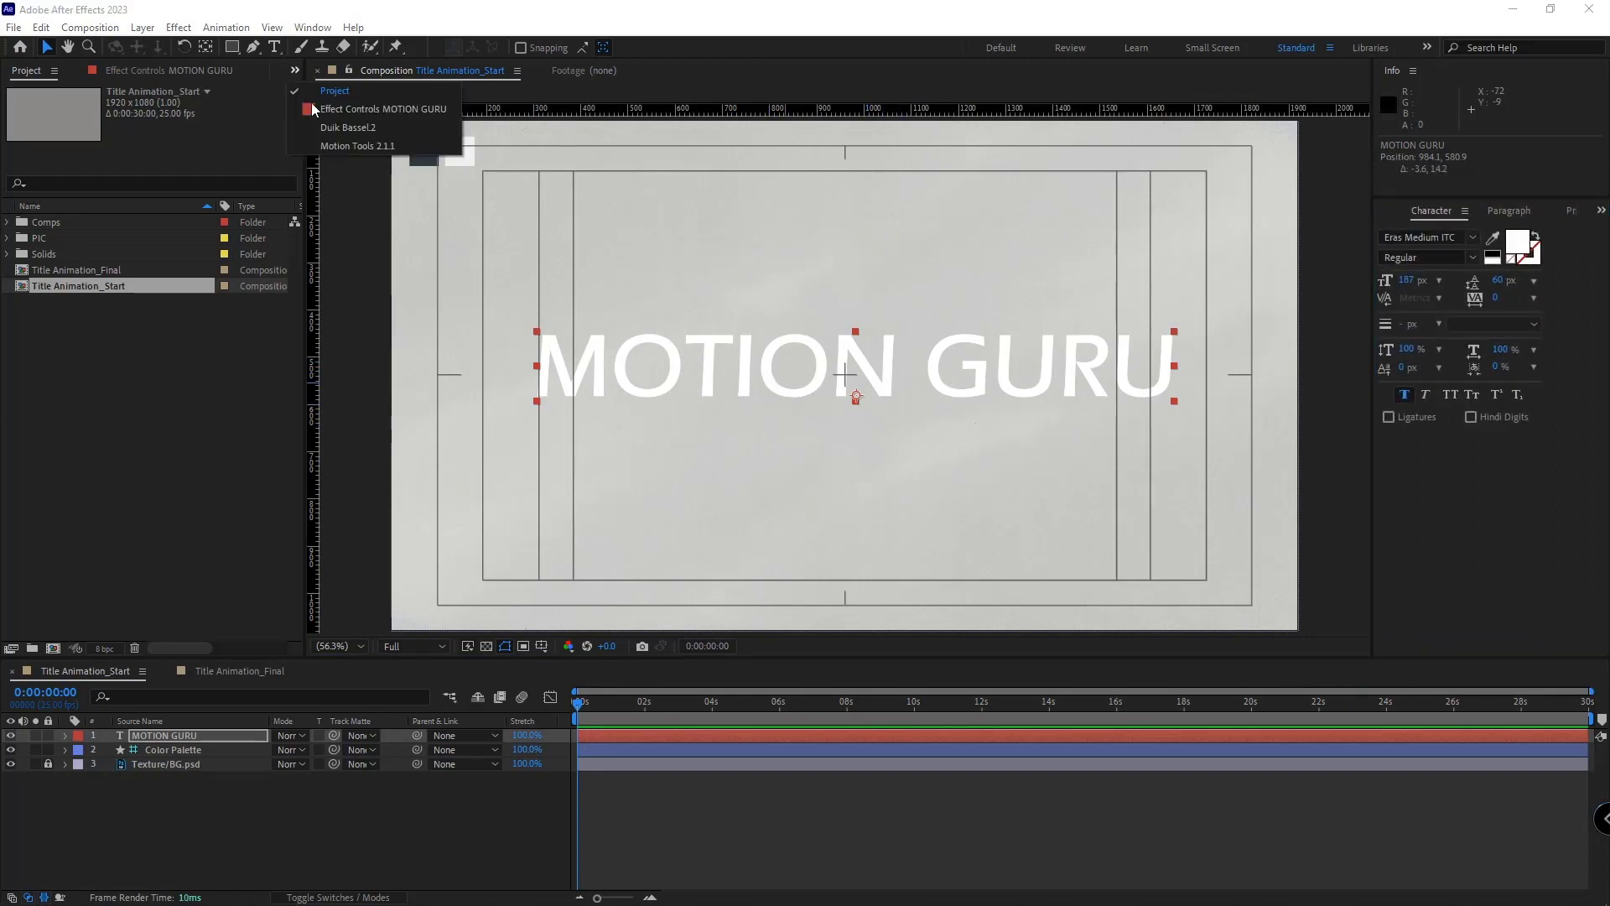
click(352, 146)
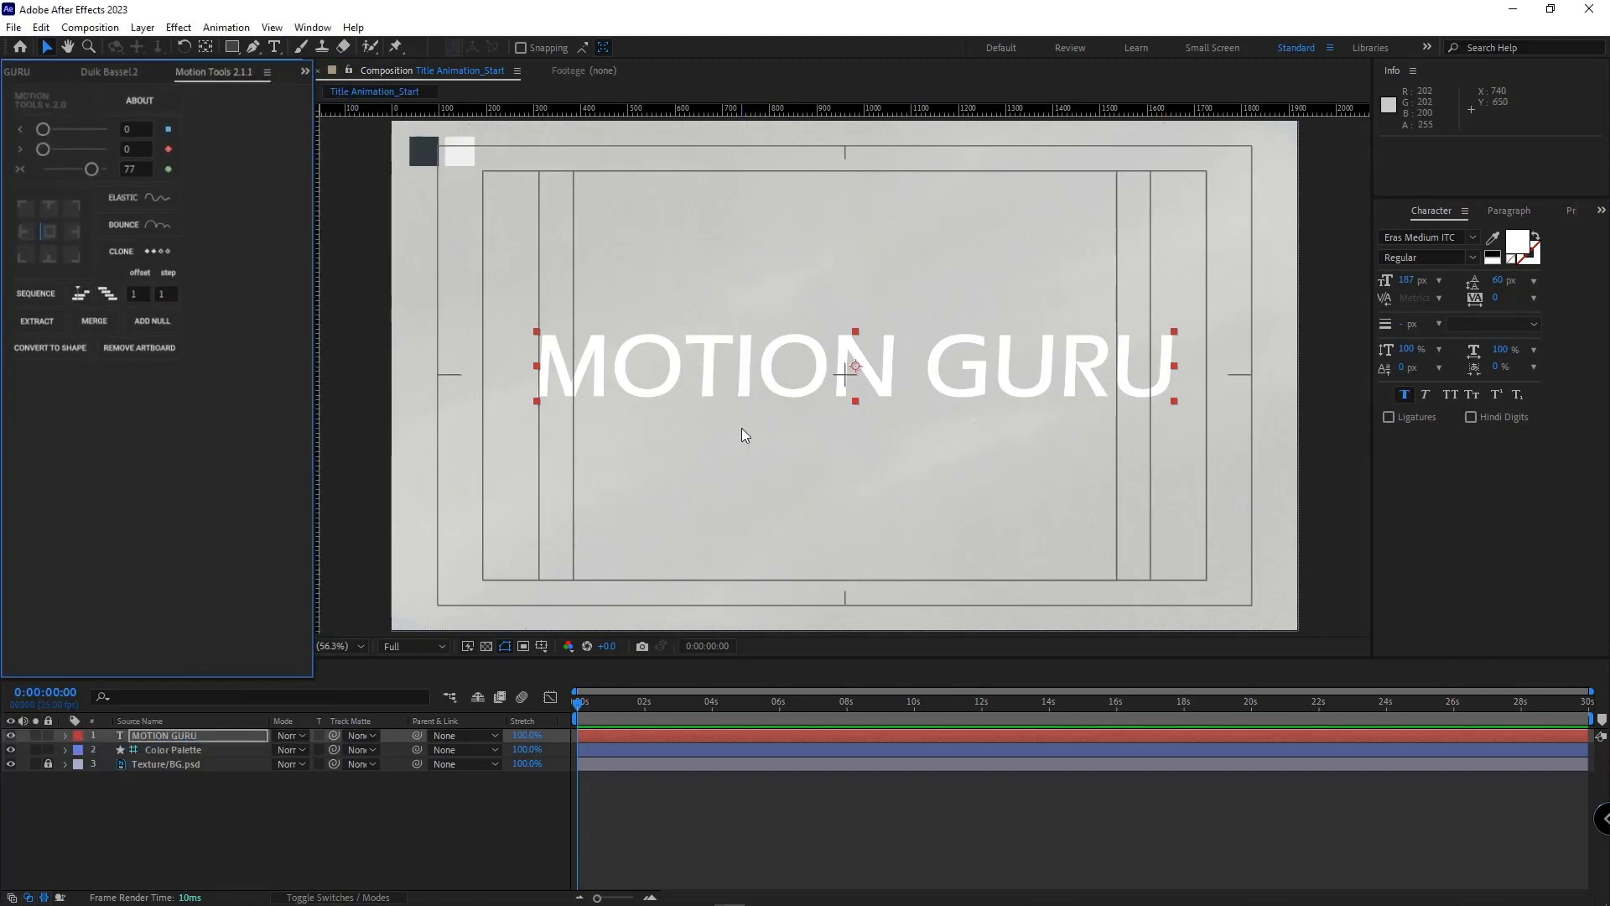
key(ctrl+Home)
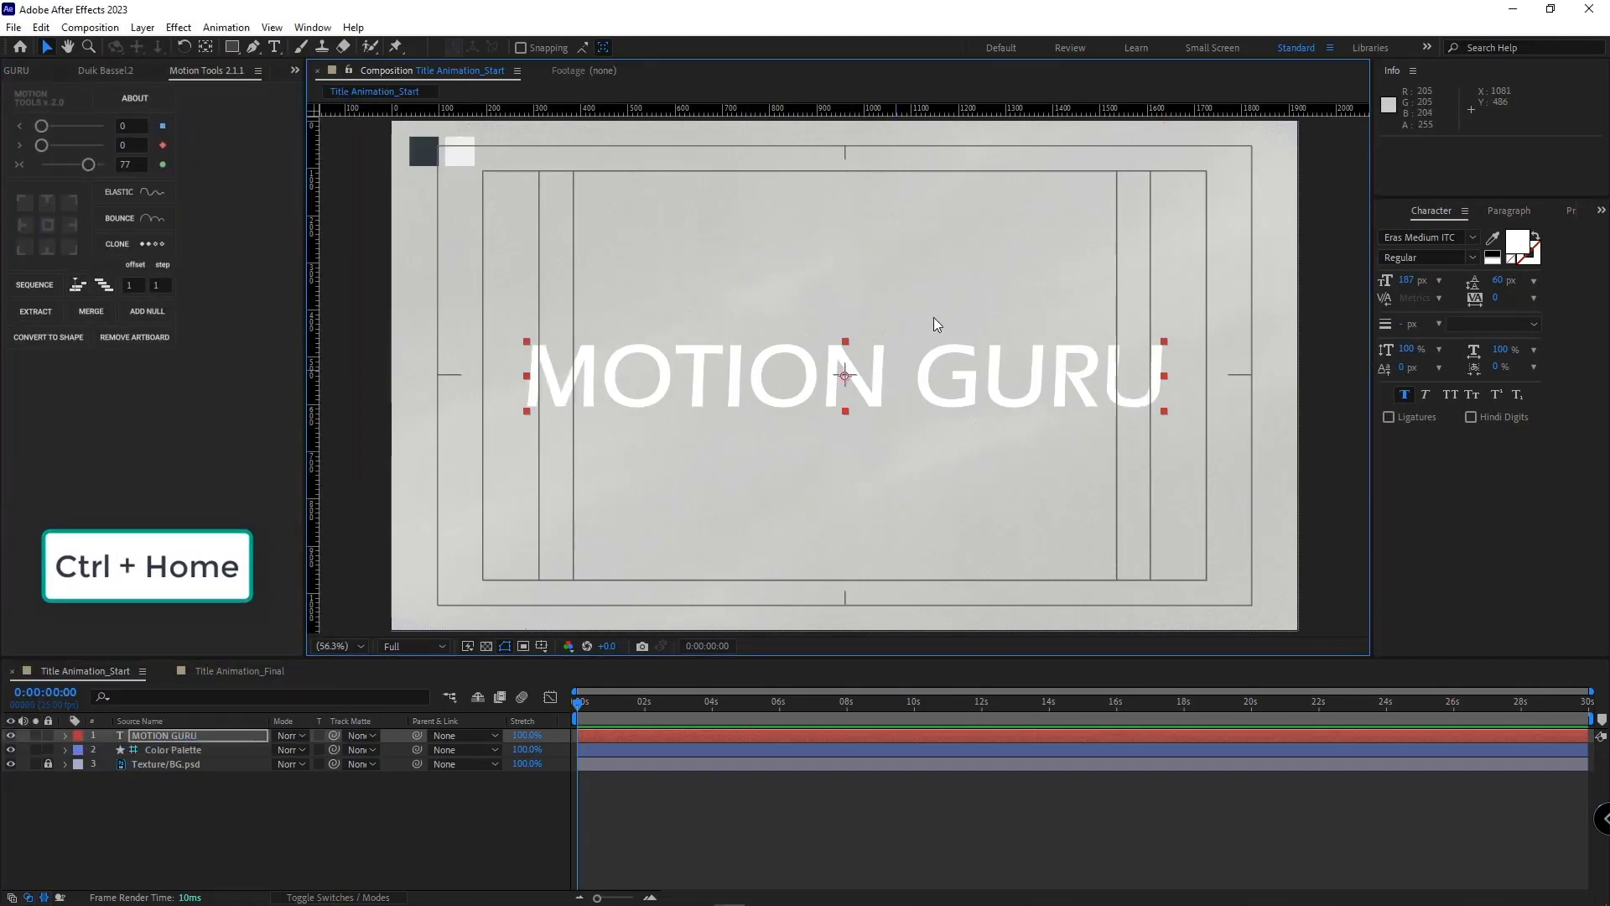
key(apostrophe)
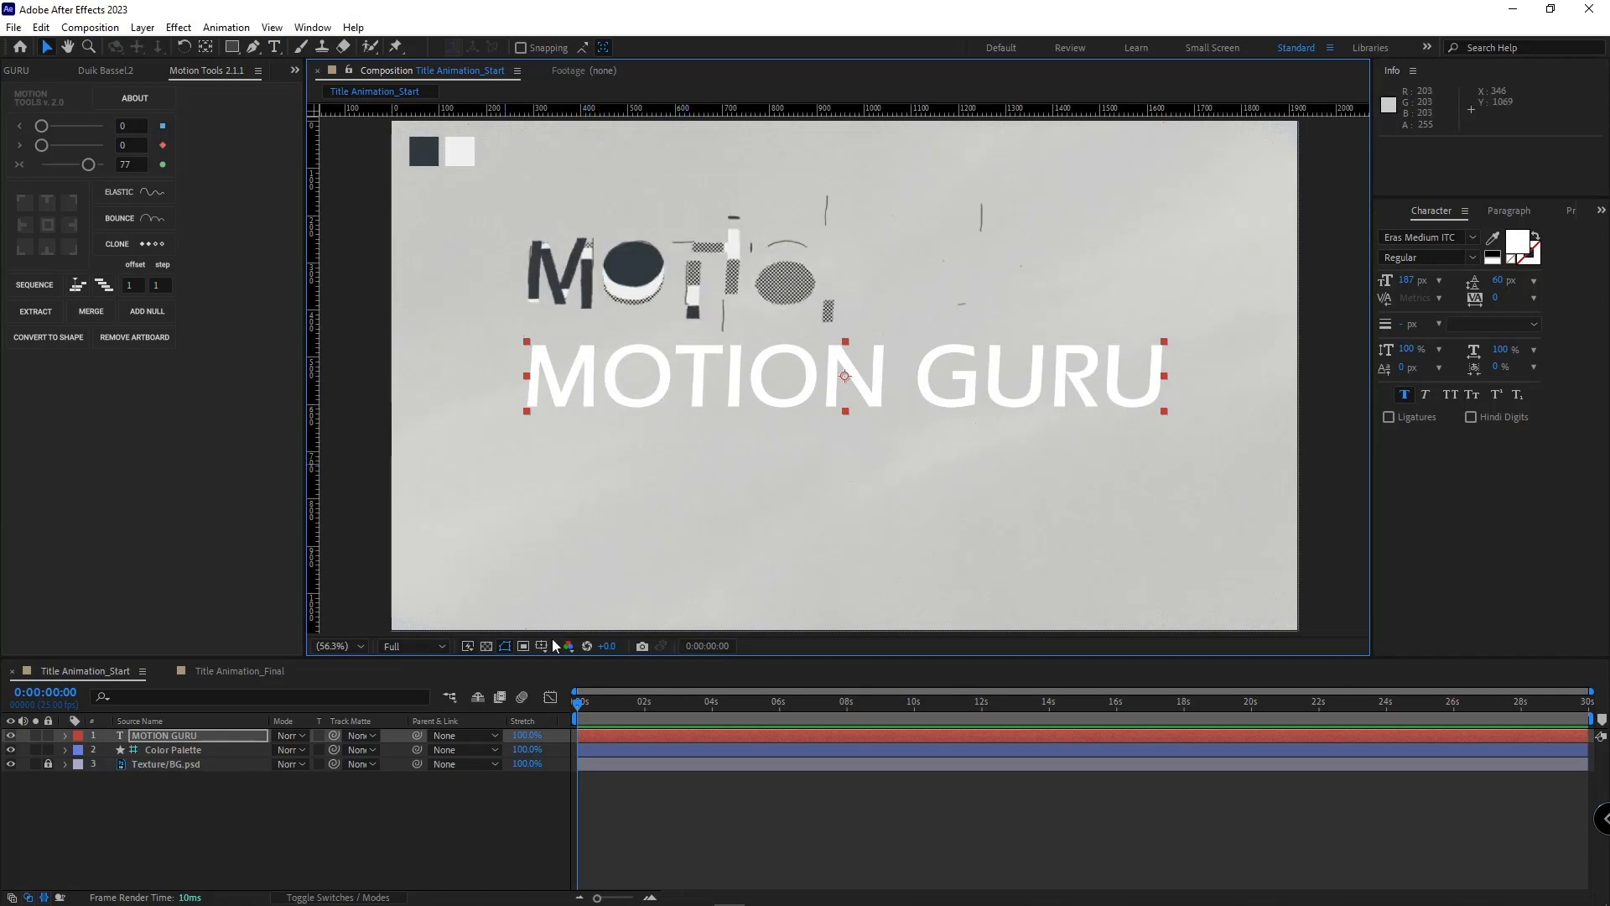
Create a shape layer from the MOTION GURU text layer
click(161, 736)
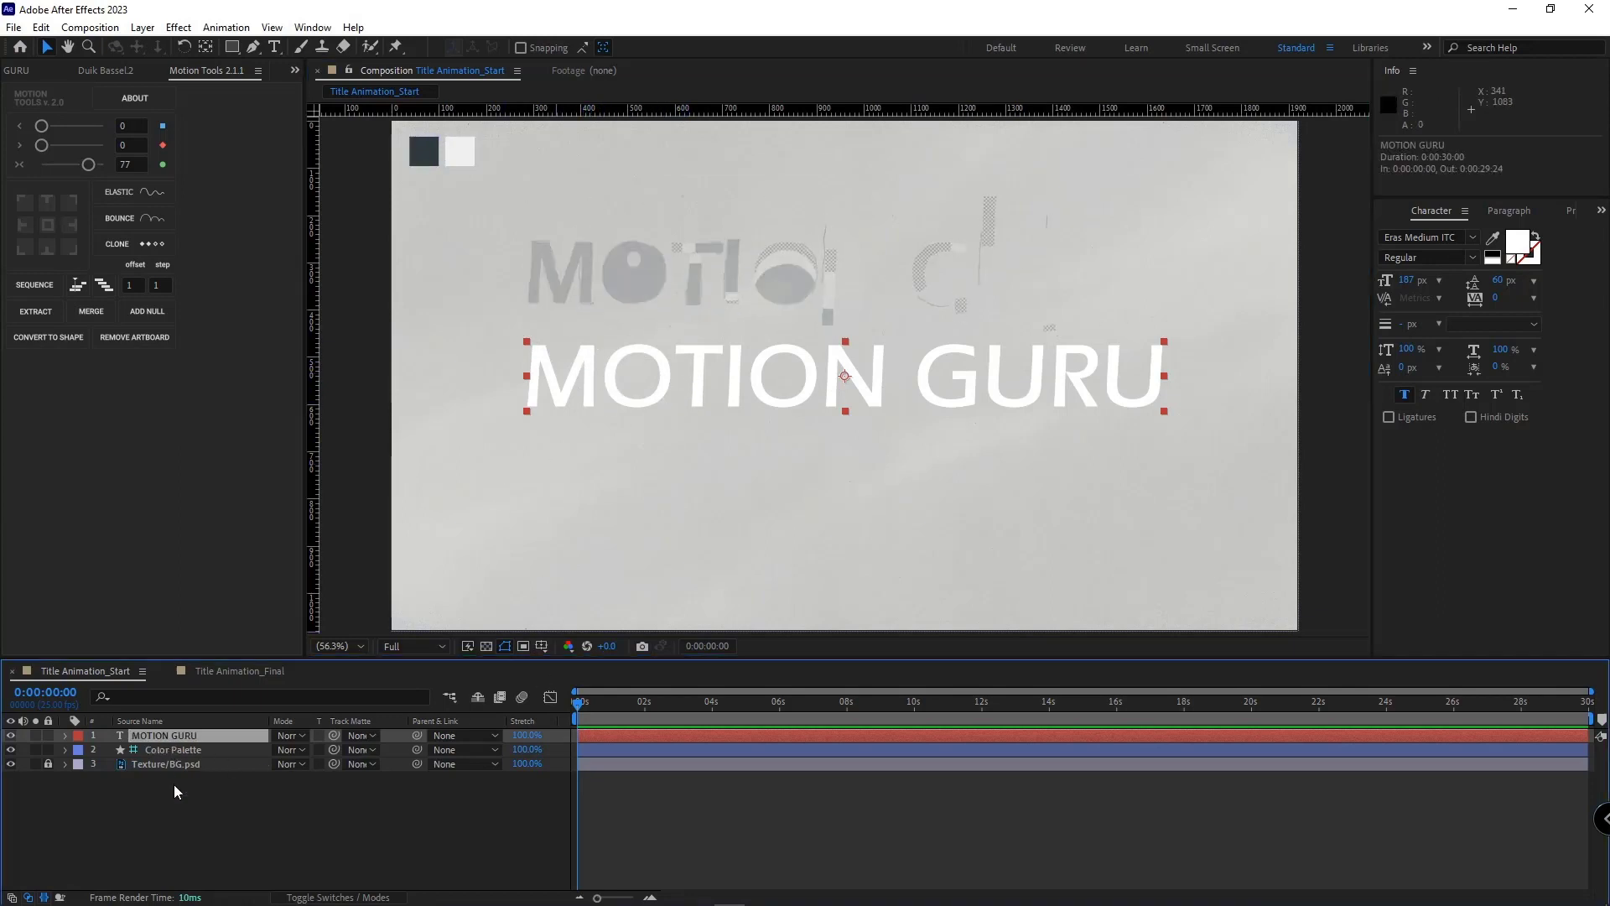
right_click(158, 739)
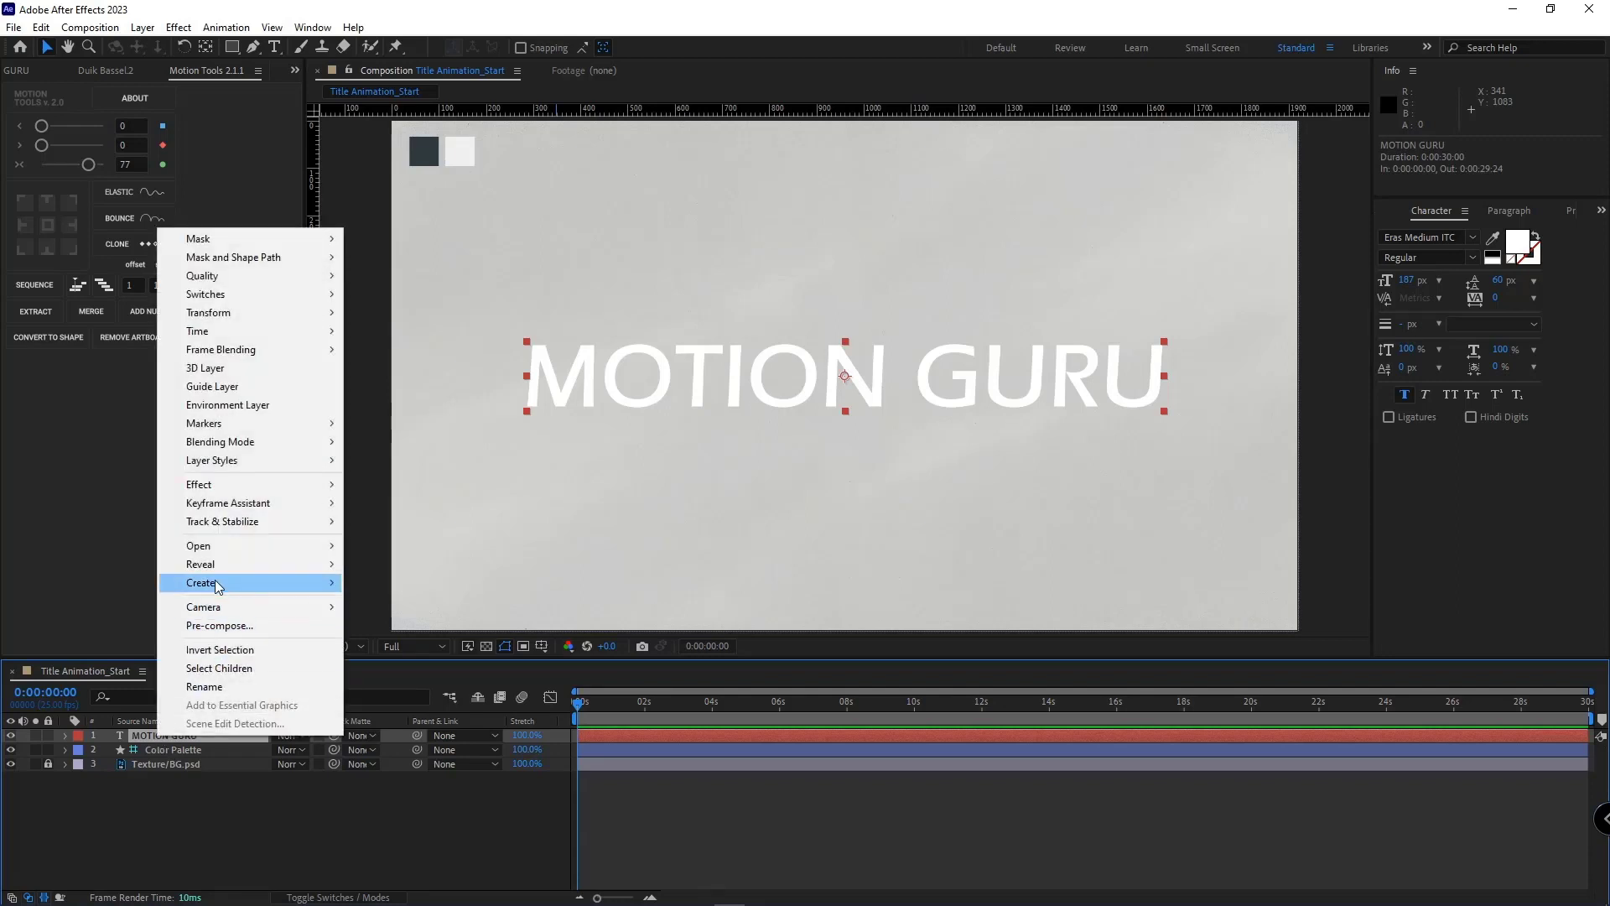
mouse_move(252, 582)
click(442, 602)
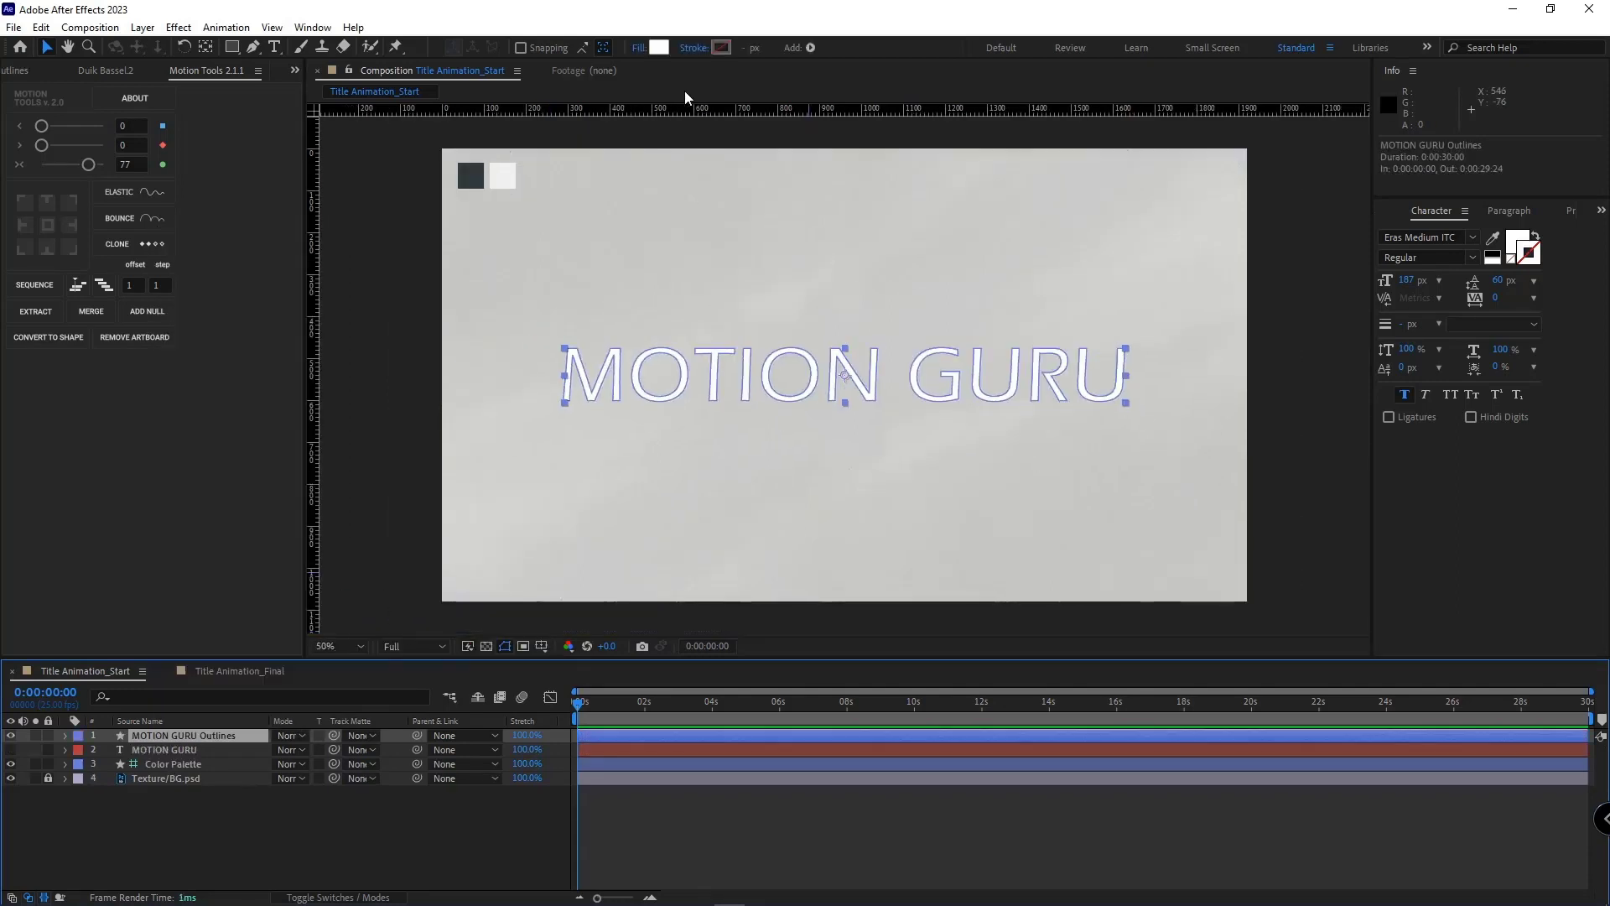
Set the outline layer's fill to the dark palette swatch colour, 303B3F
click(659, 47)
click(416, 439)
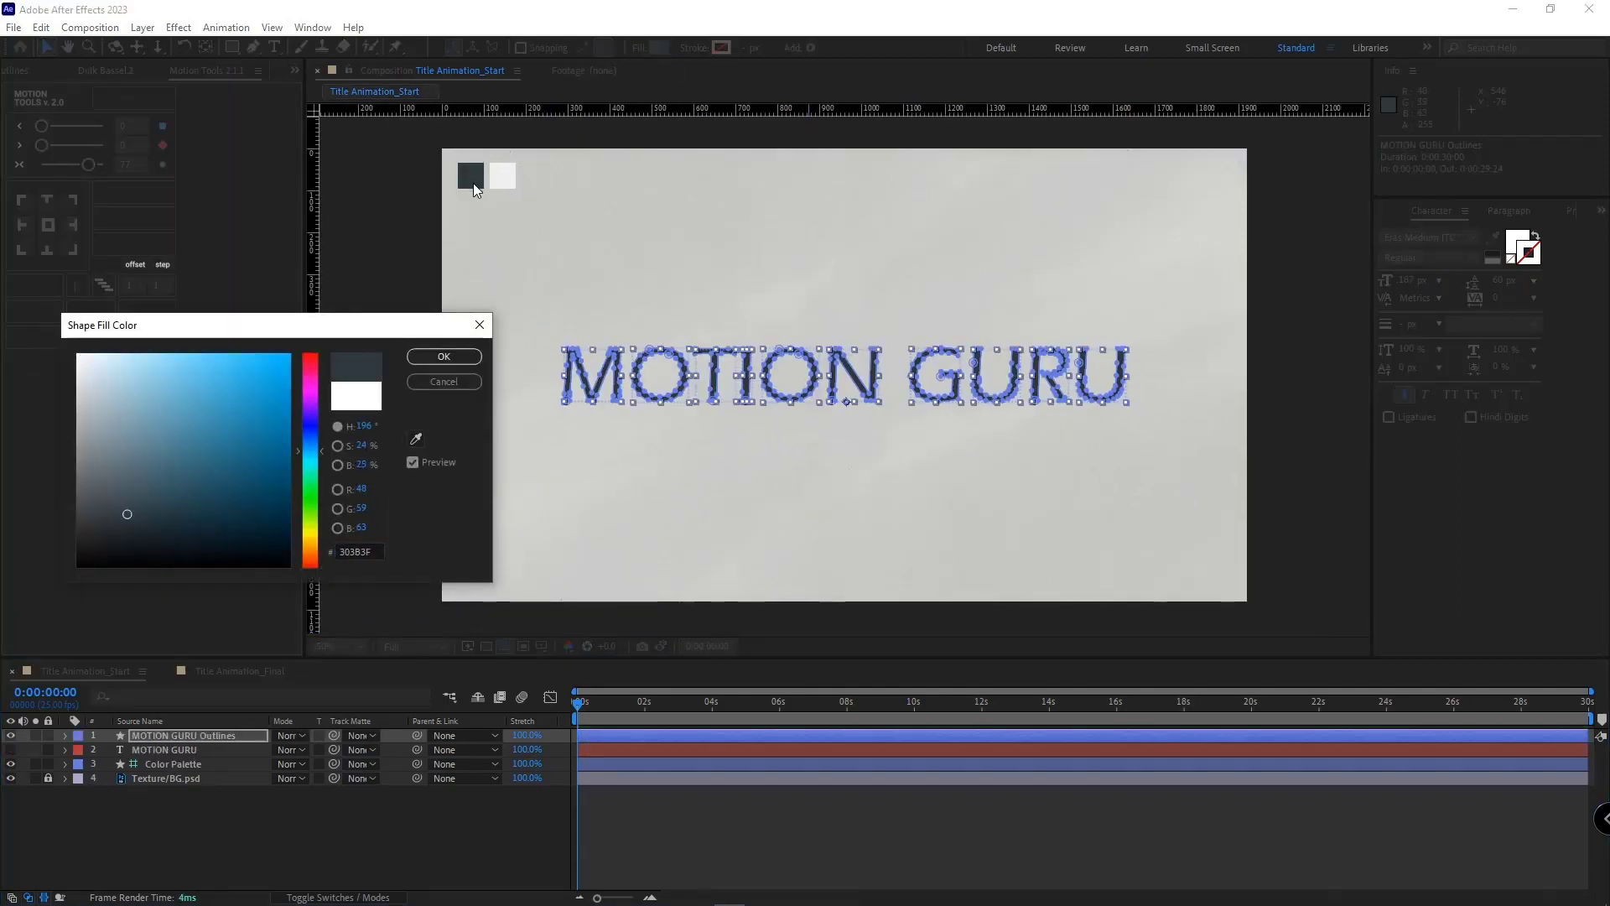
click(472, 178)
click(420, 362)
Rename the MOTION GURU Outlines layer as MOTION GURU
click(218, 830)
click(182, 738)
key(Return)
key(End)
key(BackSpace)
key(BackSpace)
key(BackSpace)
key(BackSpace)
key(BackSpace)
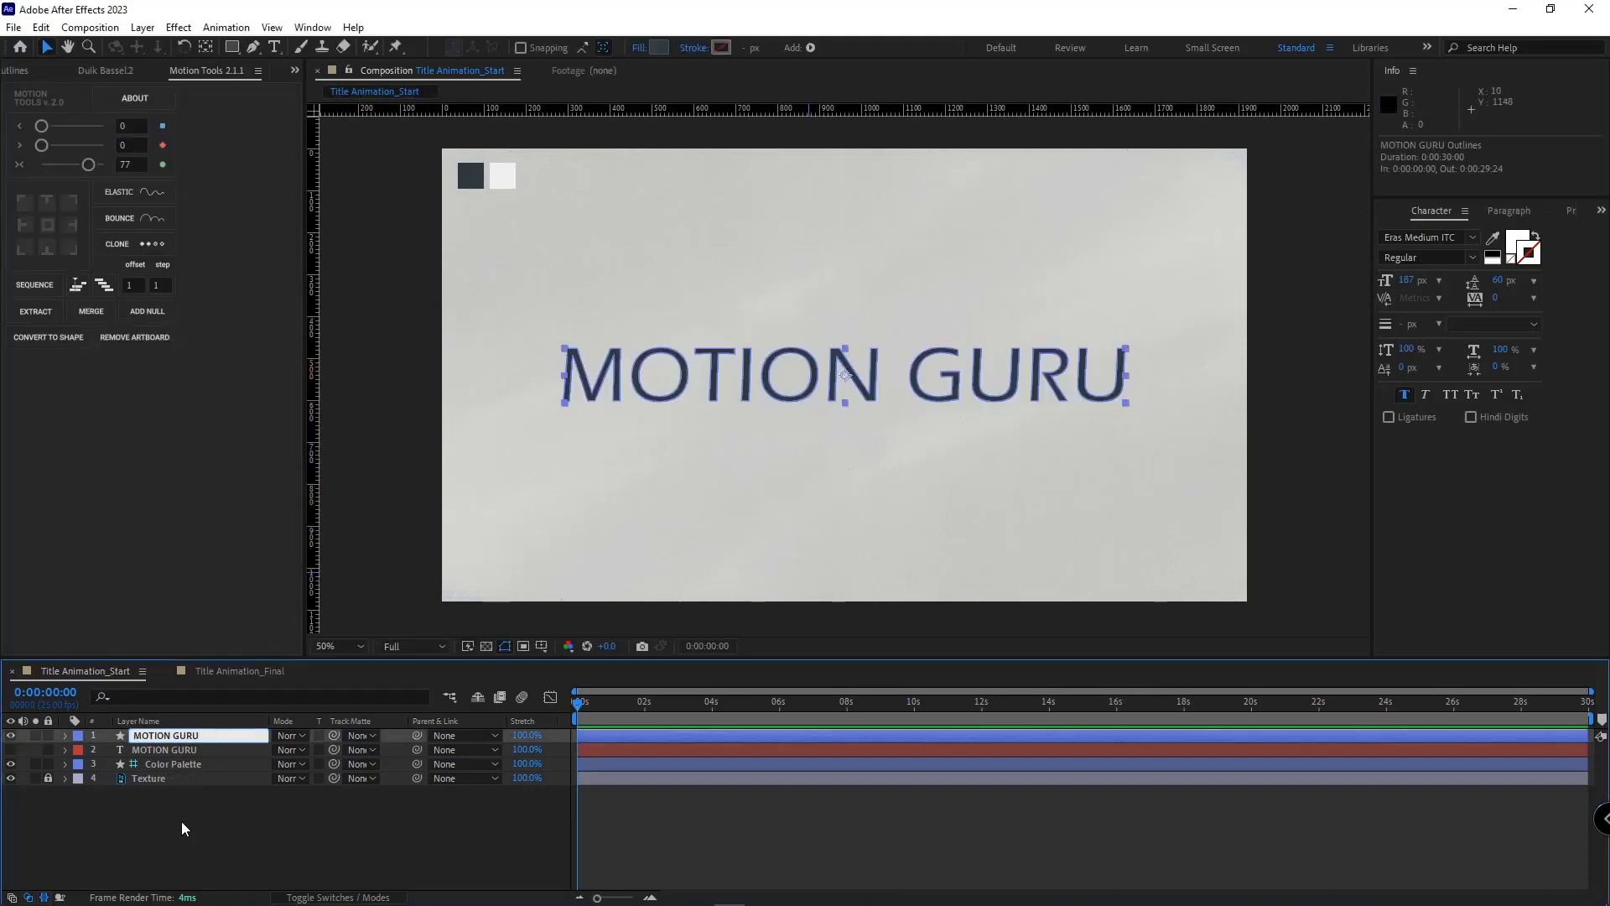
key(Return)
Duplicate the MOTION GURU shape layer and name the copy M
key(ctrl+d)
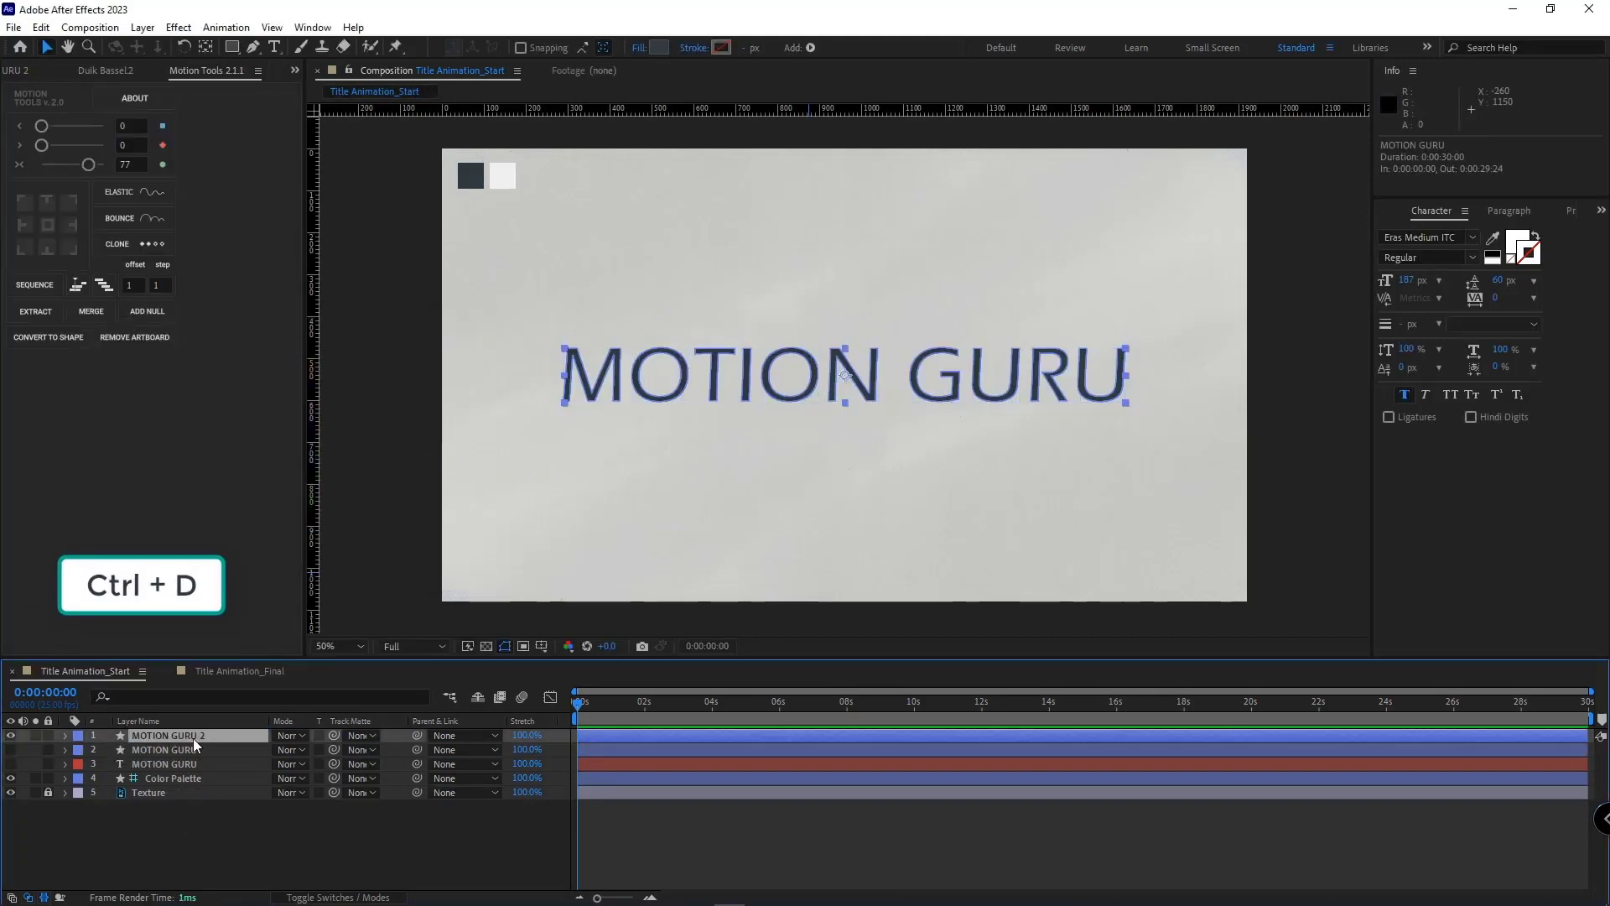
text(M)
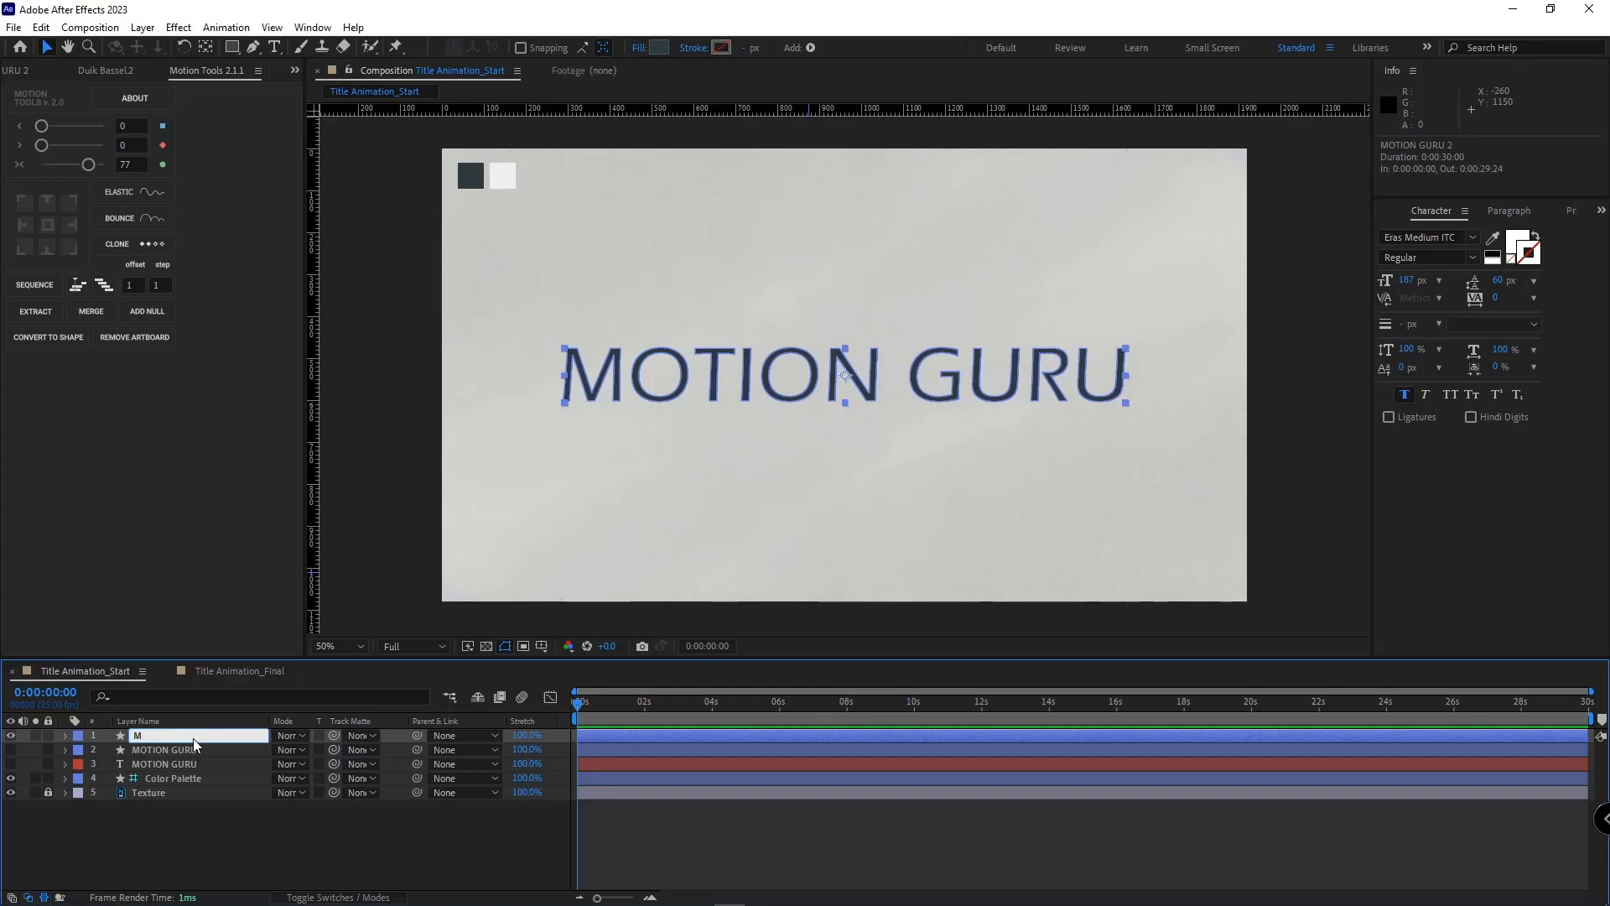
Delete every letter group except M from the M layer's contents
click(66, 737)
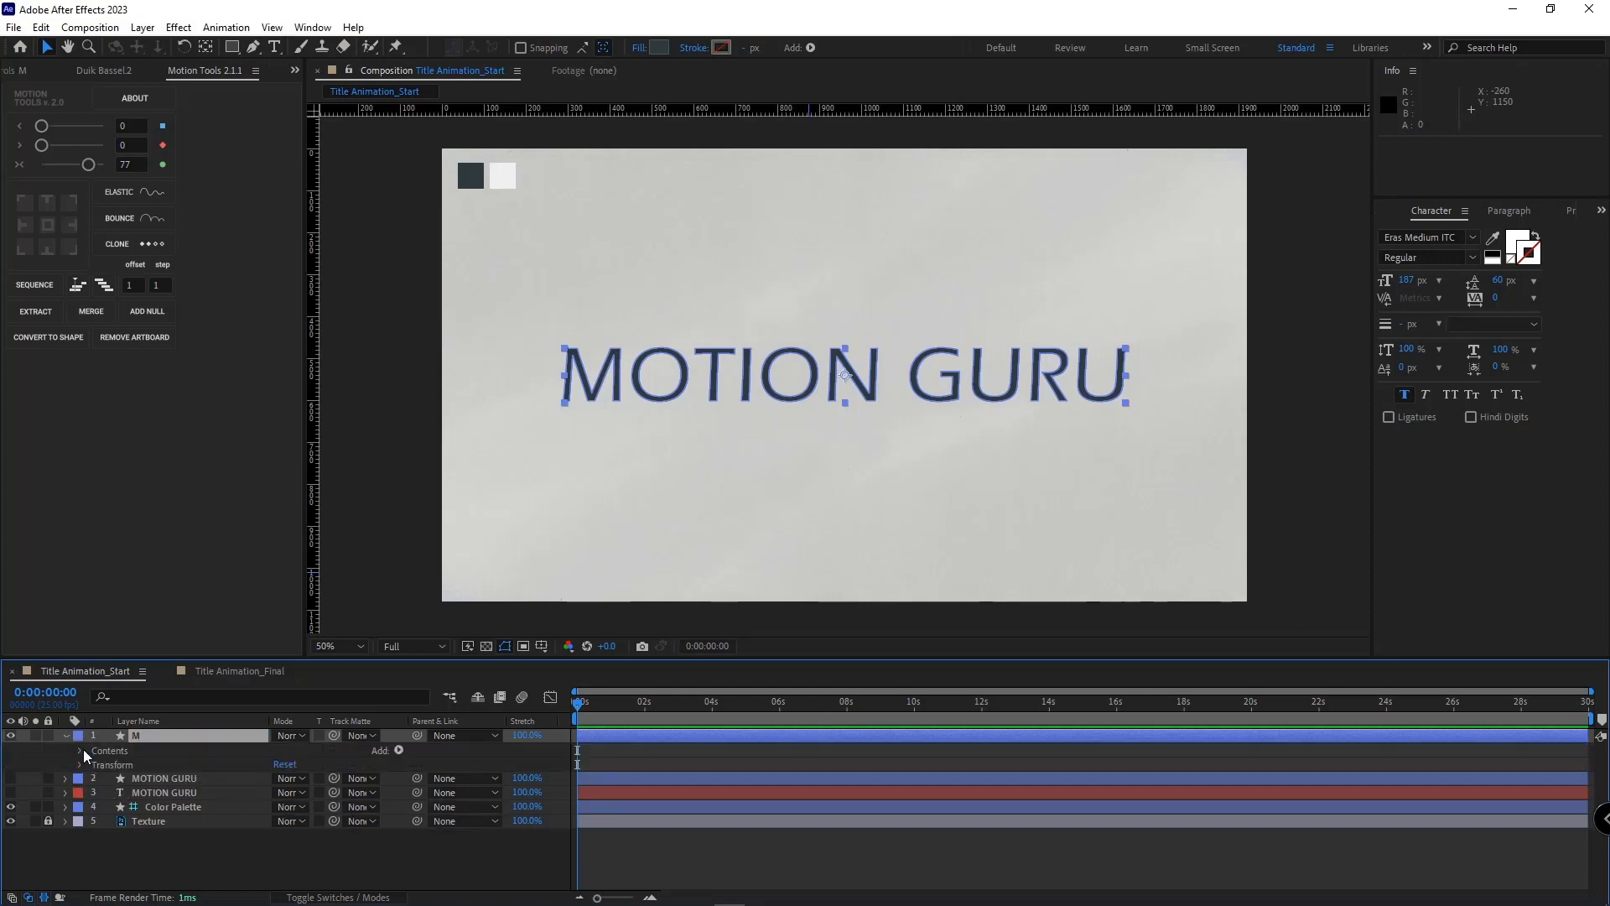
click(79, 755)
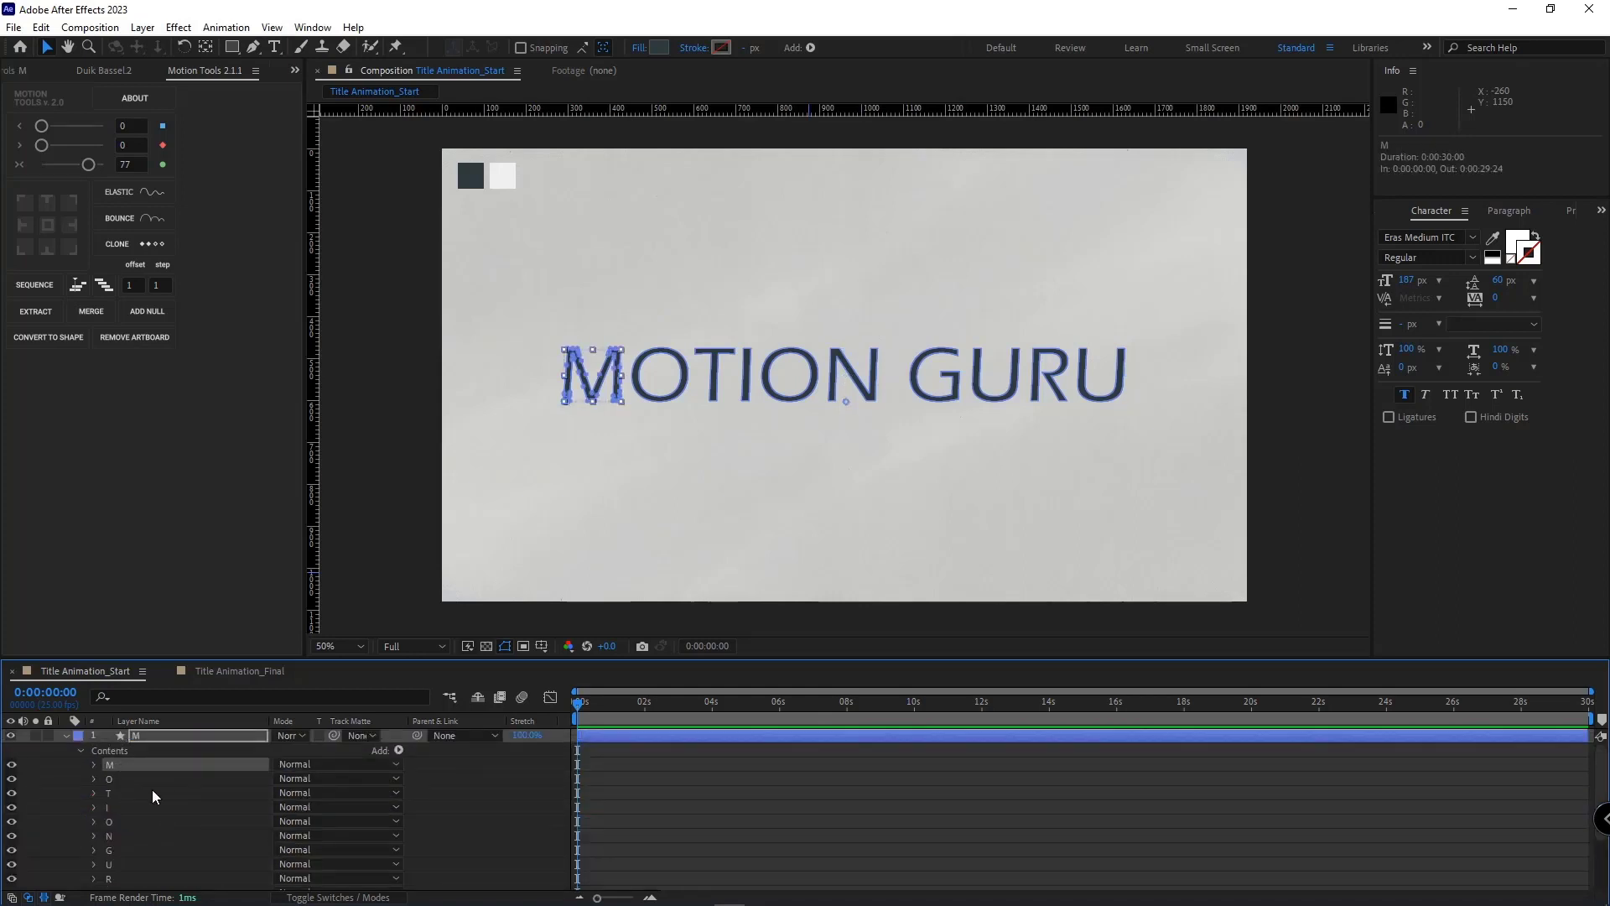
key(ctrl+a)
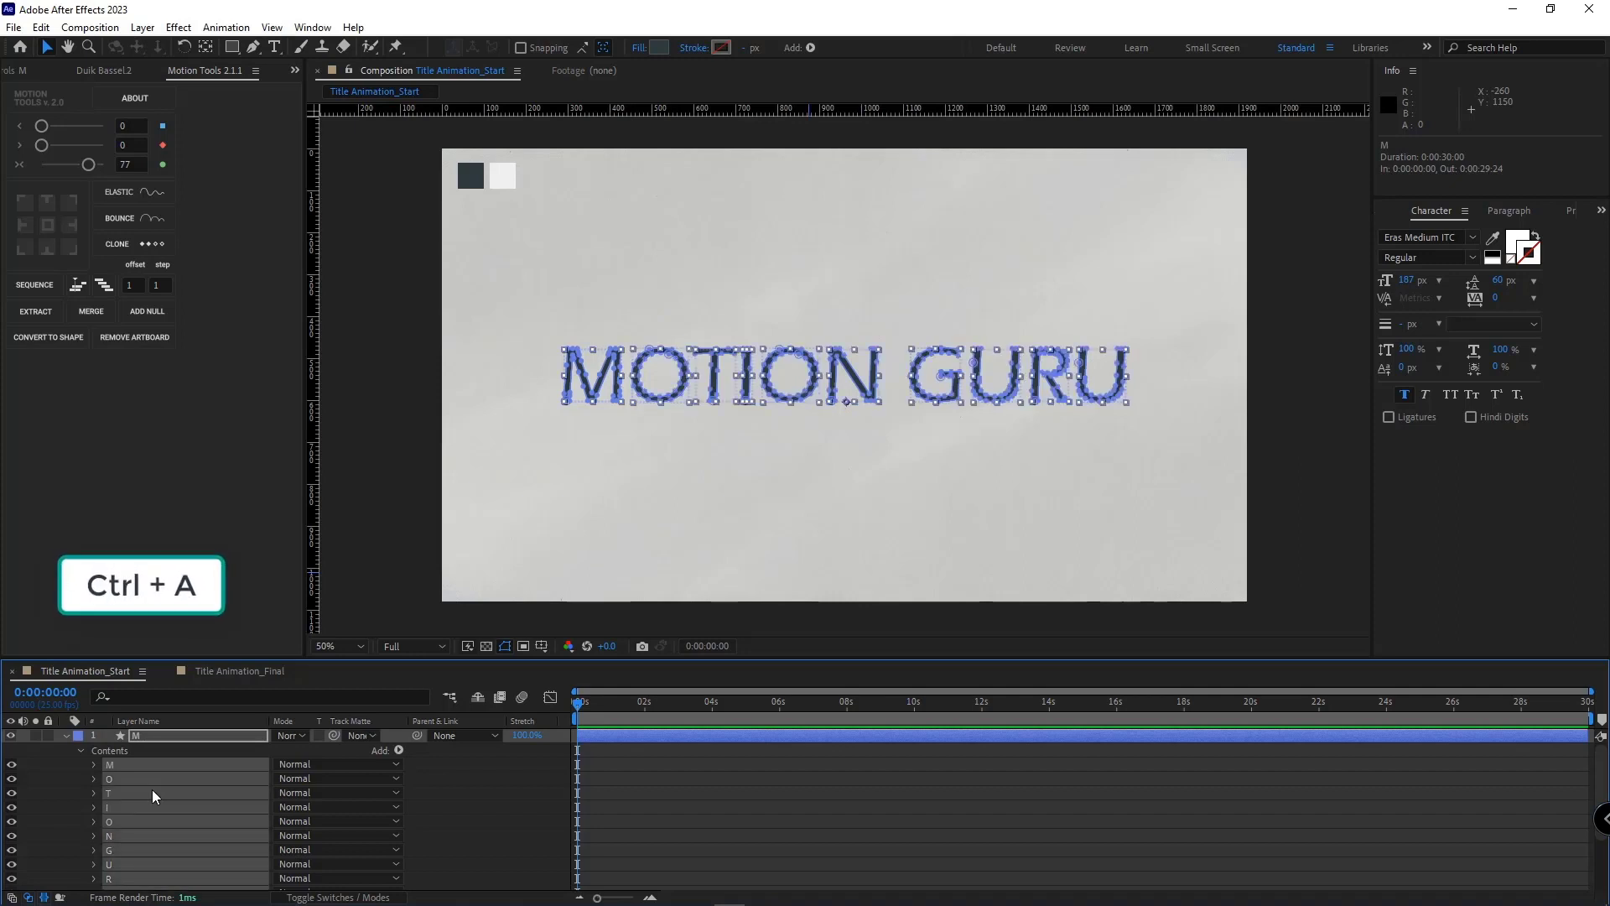
ctrl+click(121, 766)
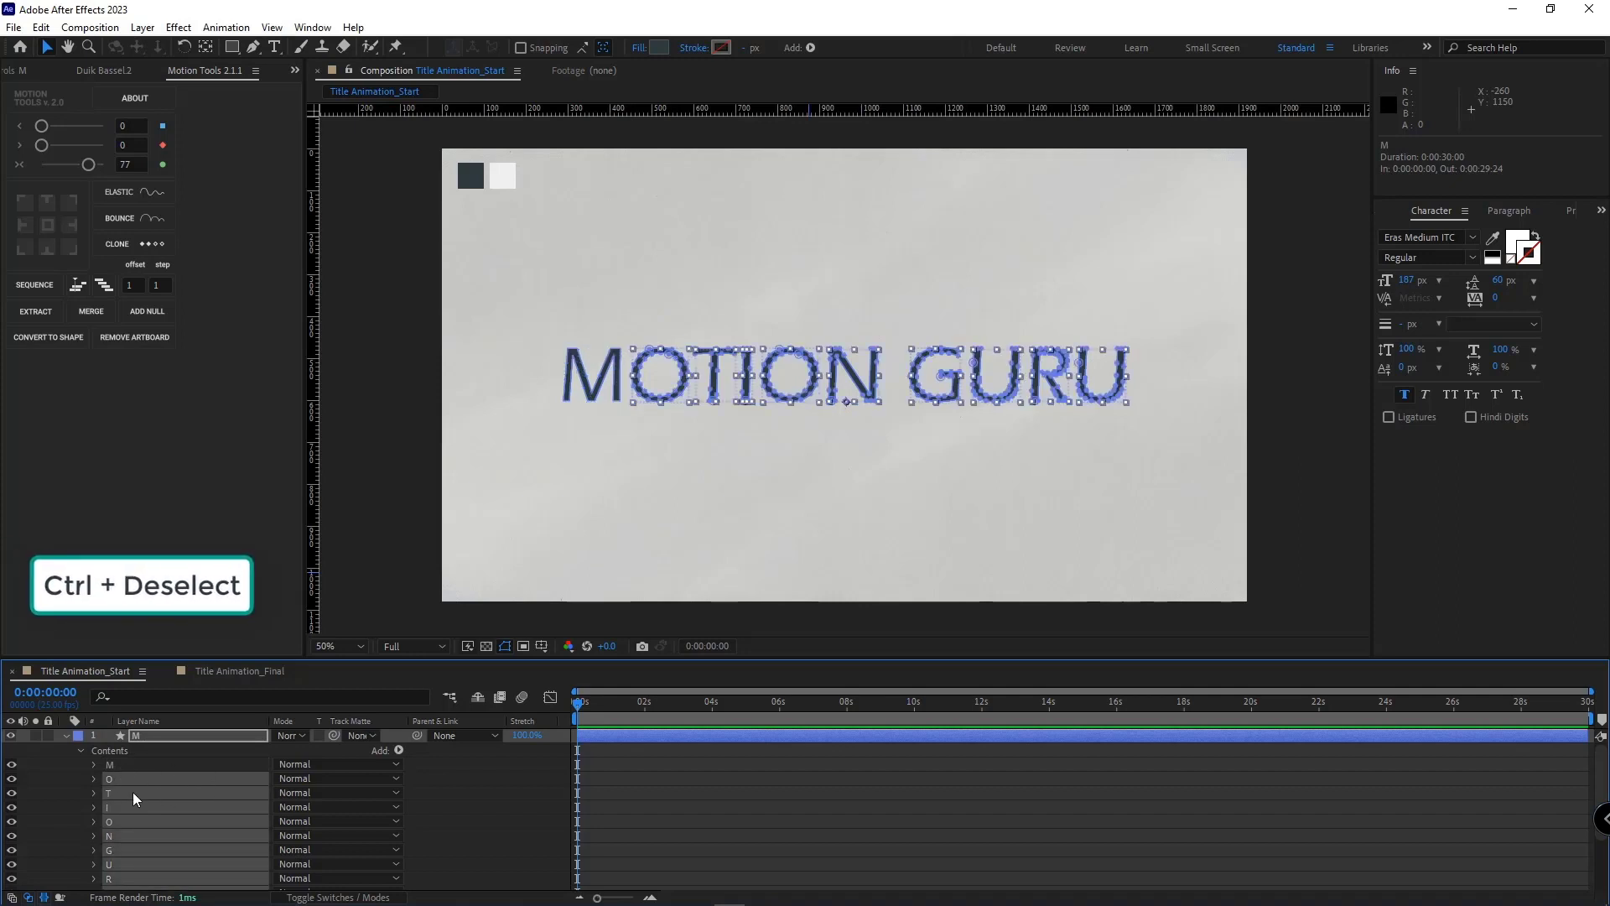
key(Delete)
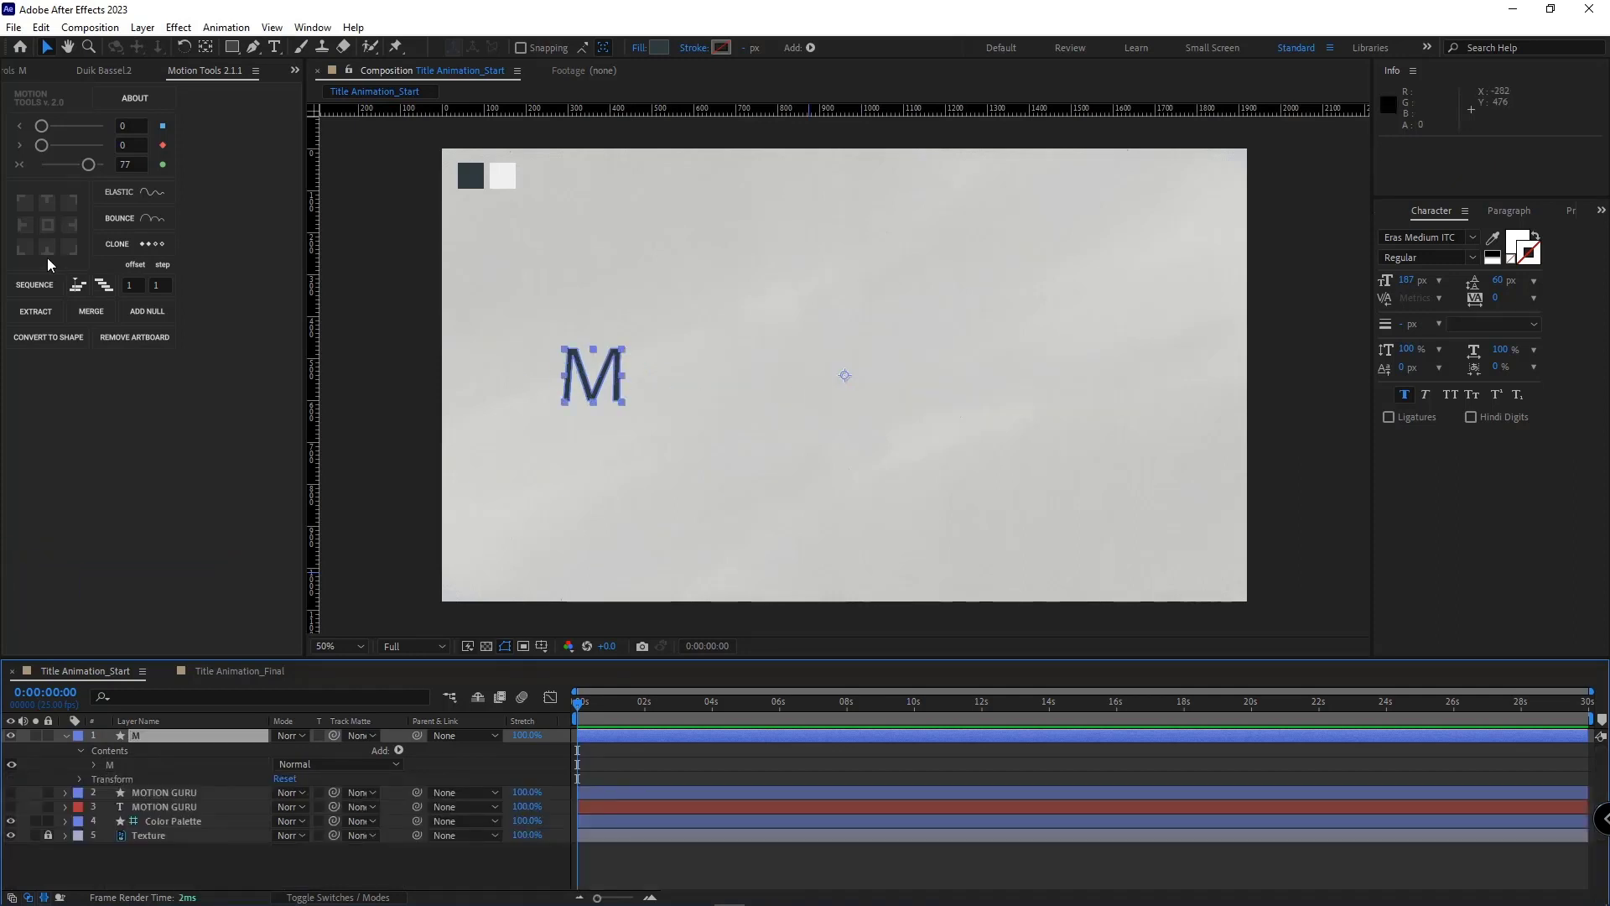
Centre the M layer's anchor point on the letter with Motion Tools
click(47, 225)
scroll(442, 385, up, 1)
drag(442, 387, 799, 407)
scroll(926, 416, up, 1)
click(588, 675)
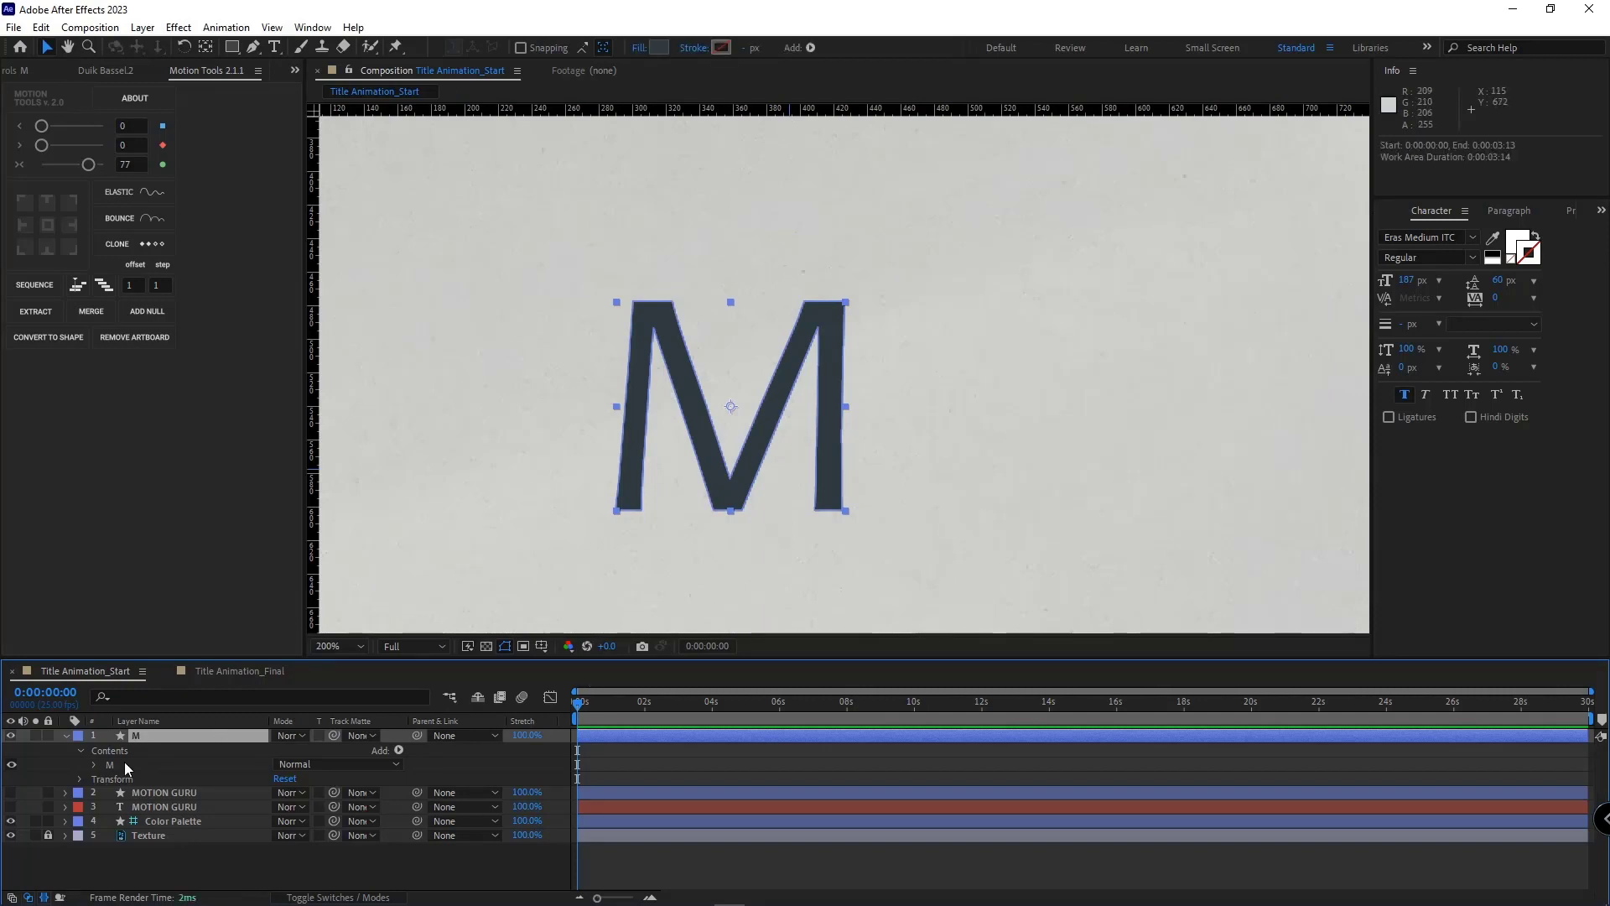
Edit the M path with the Pen tool, deleting surplus points along the left stem and the upper part of the left diagonal
click(93, 764)
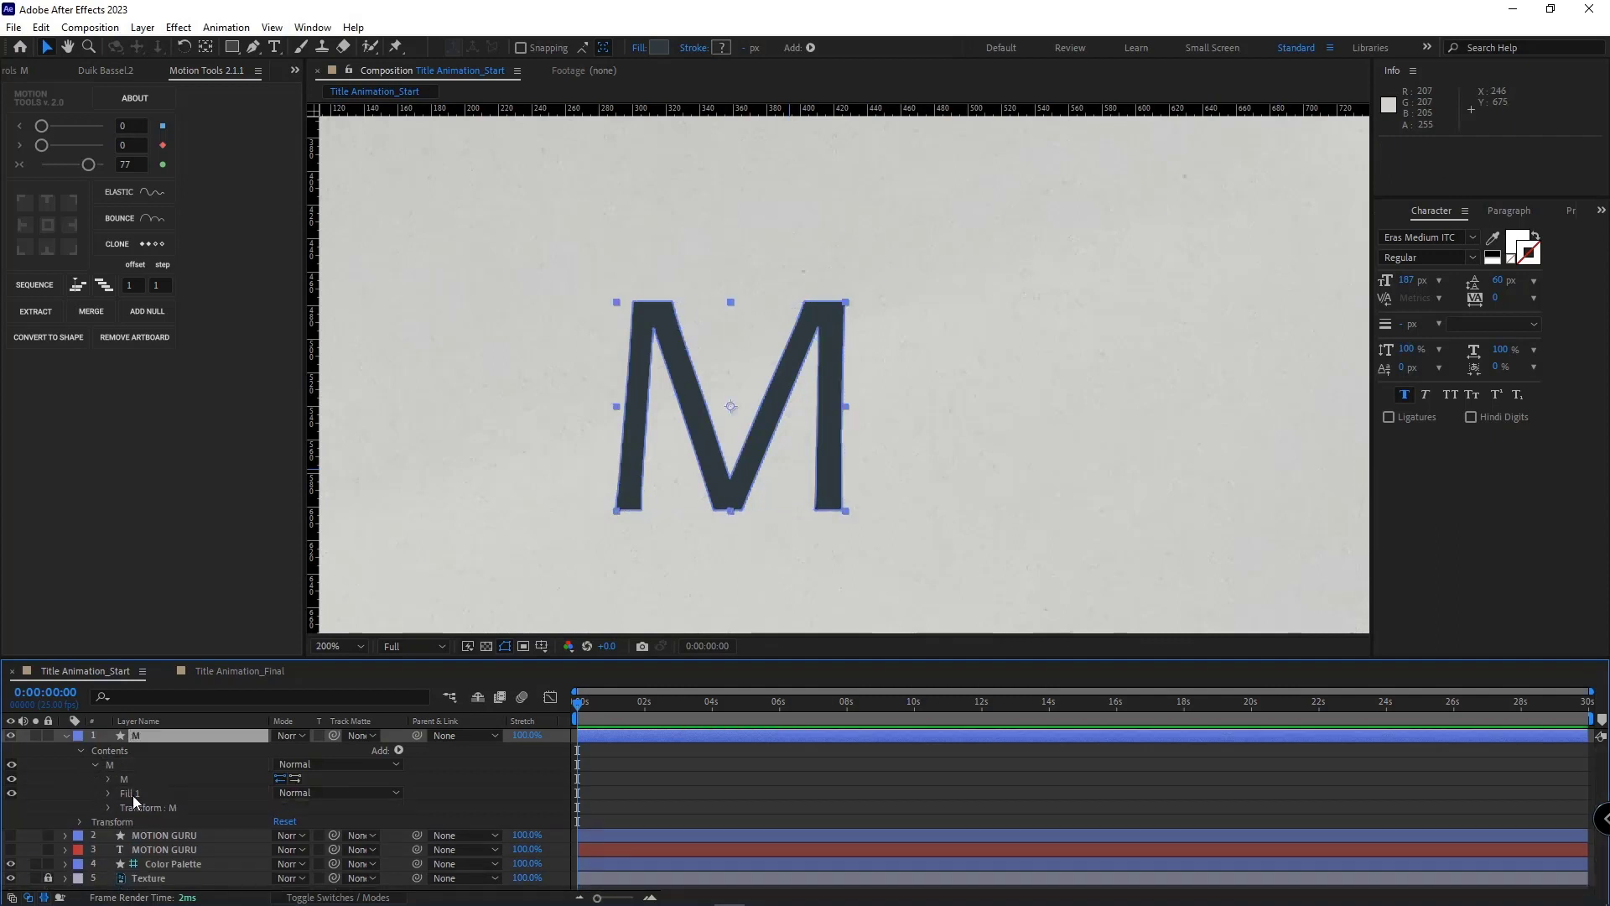
click(136, 761)
key(g)
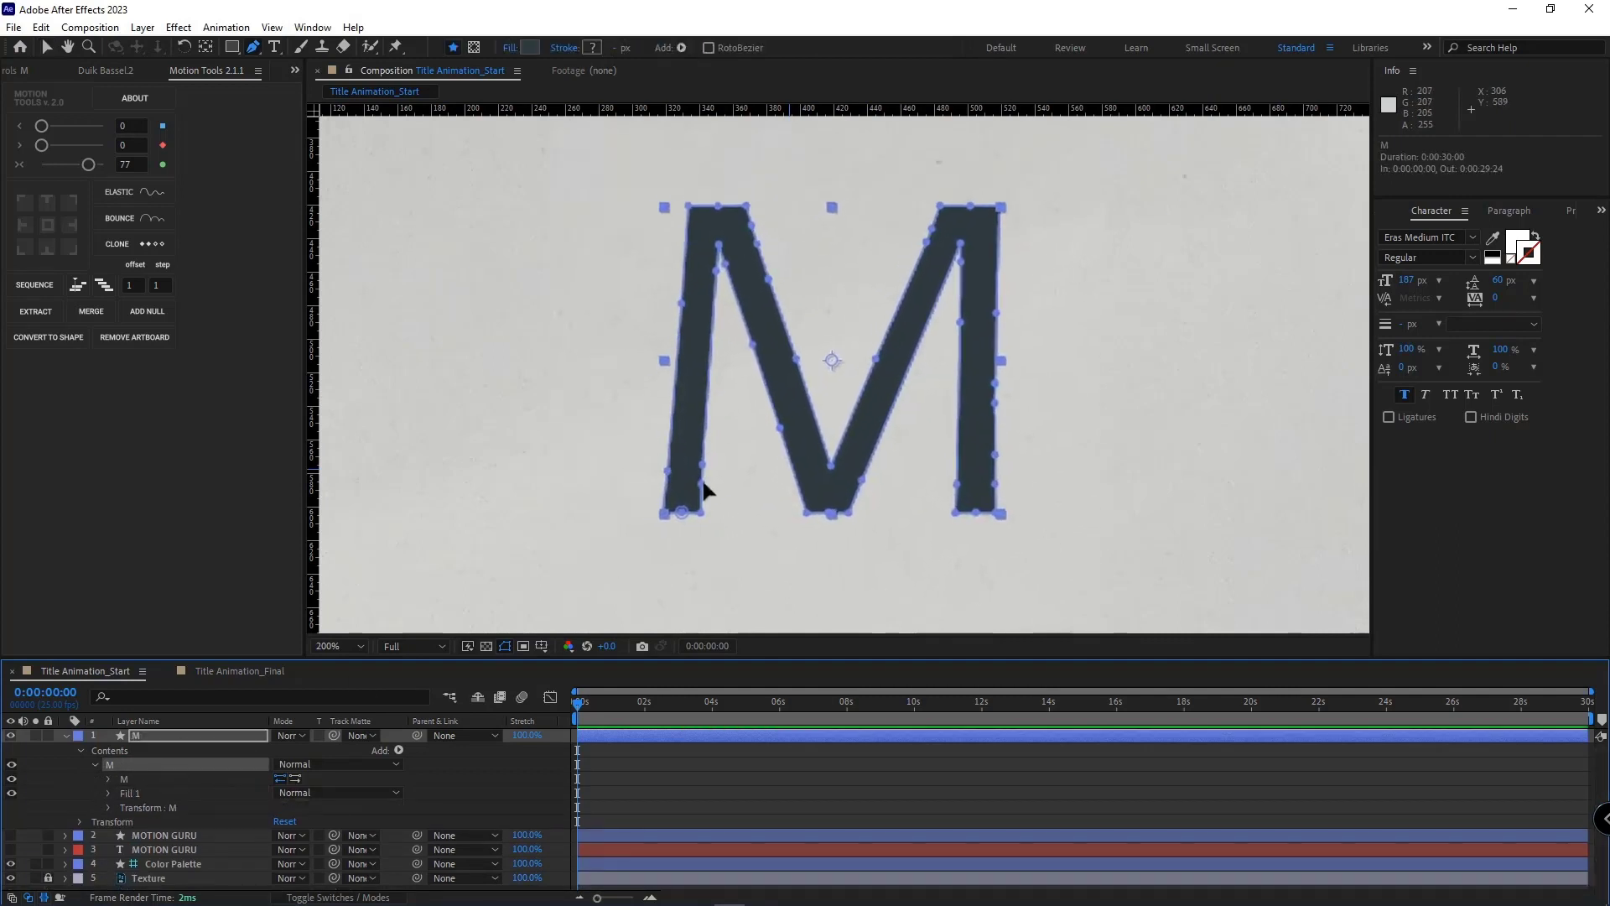
drag(728, 434, 632, 506)
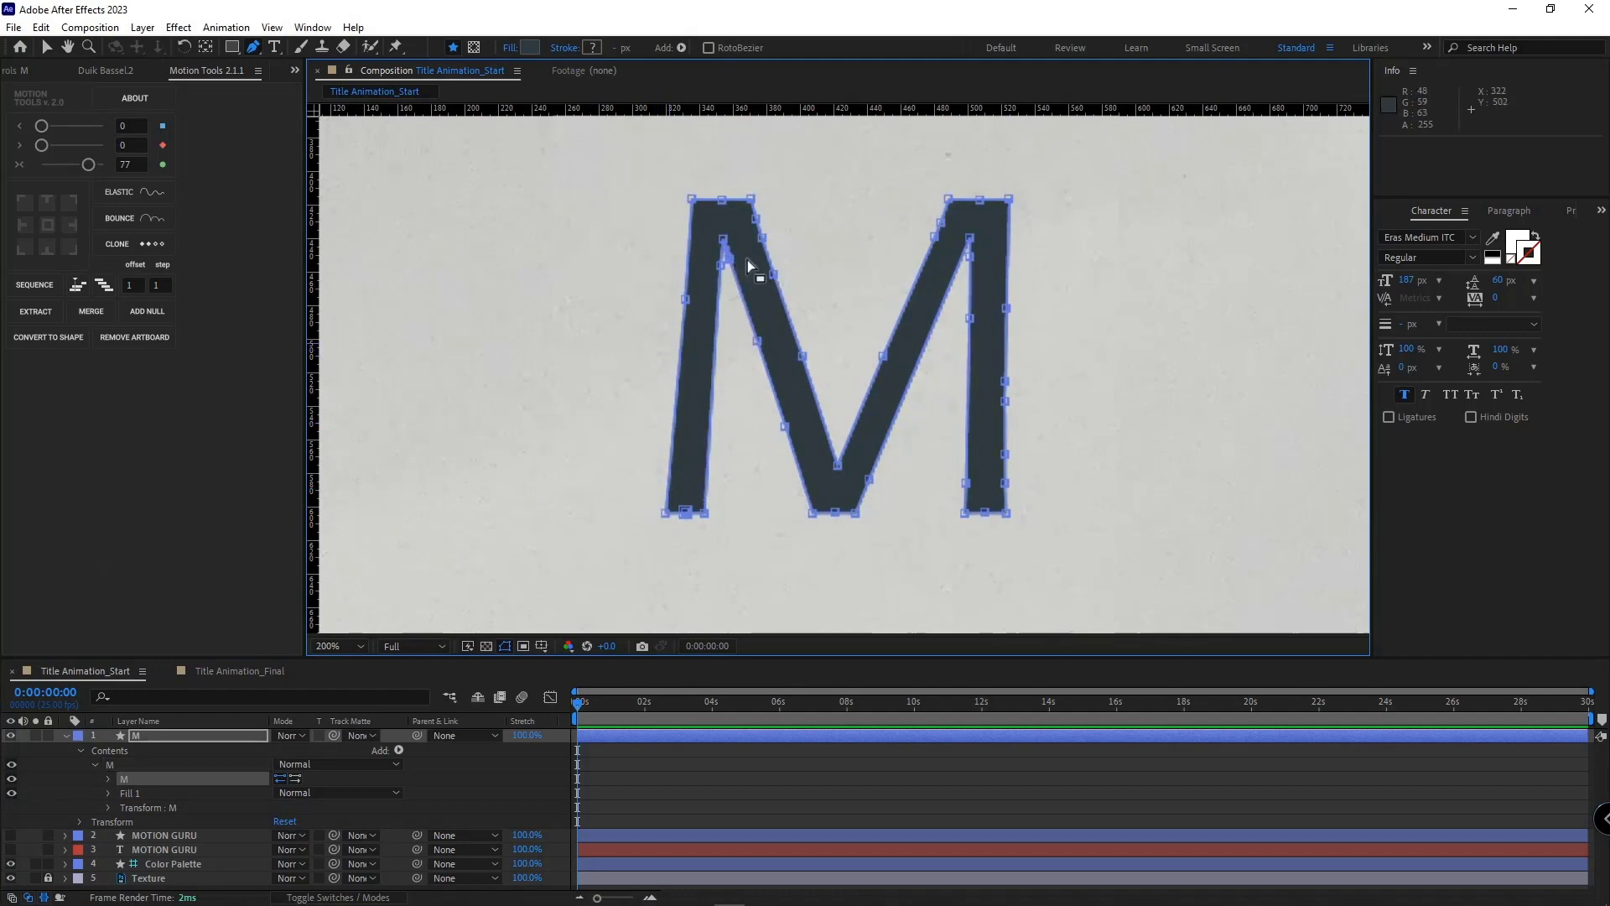
drag(747, 260, 654, 339)
key(Delete)
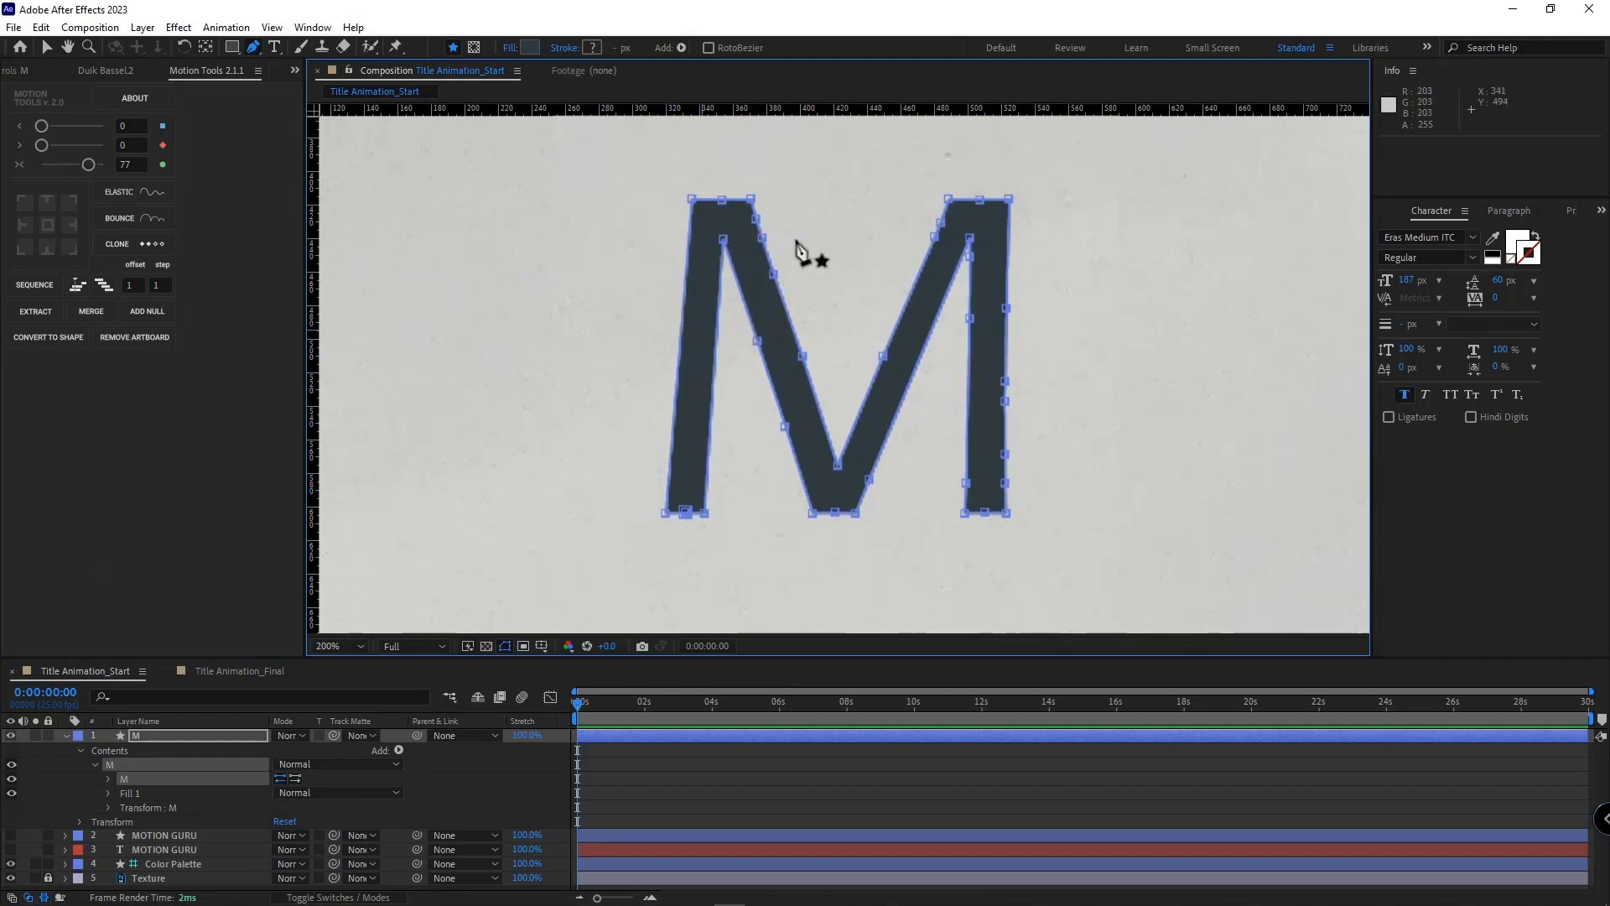
key(Delete)
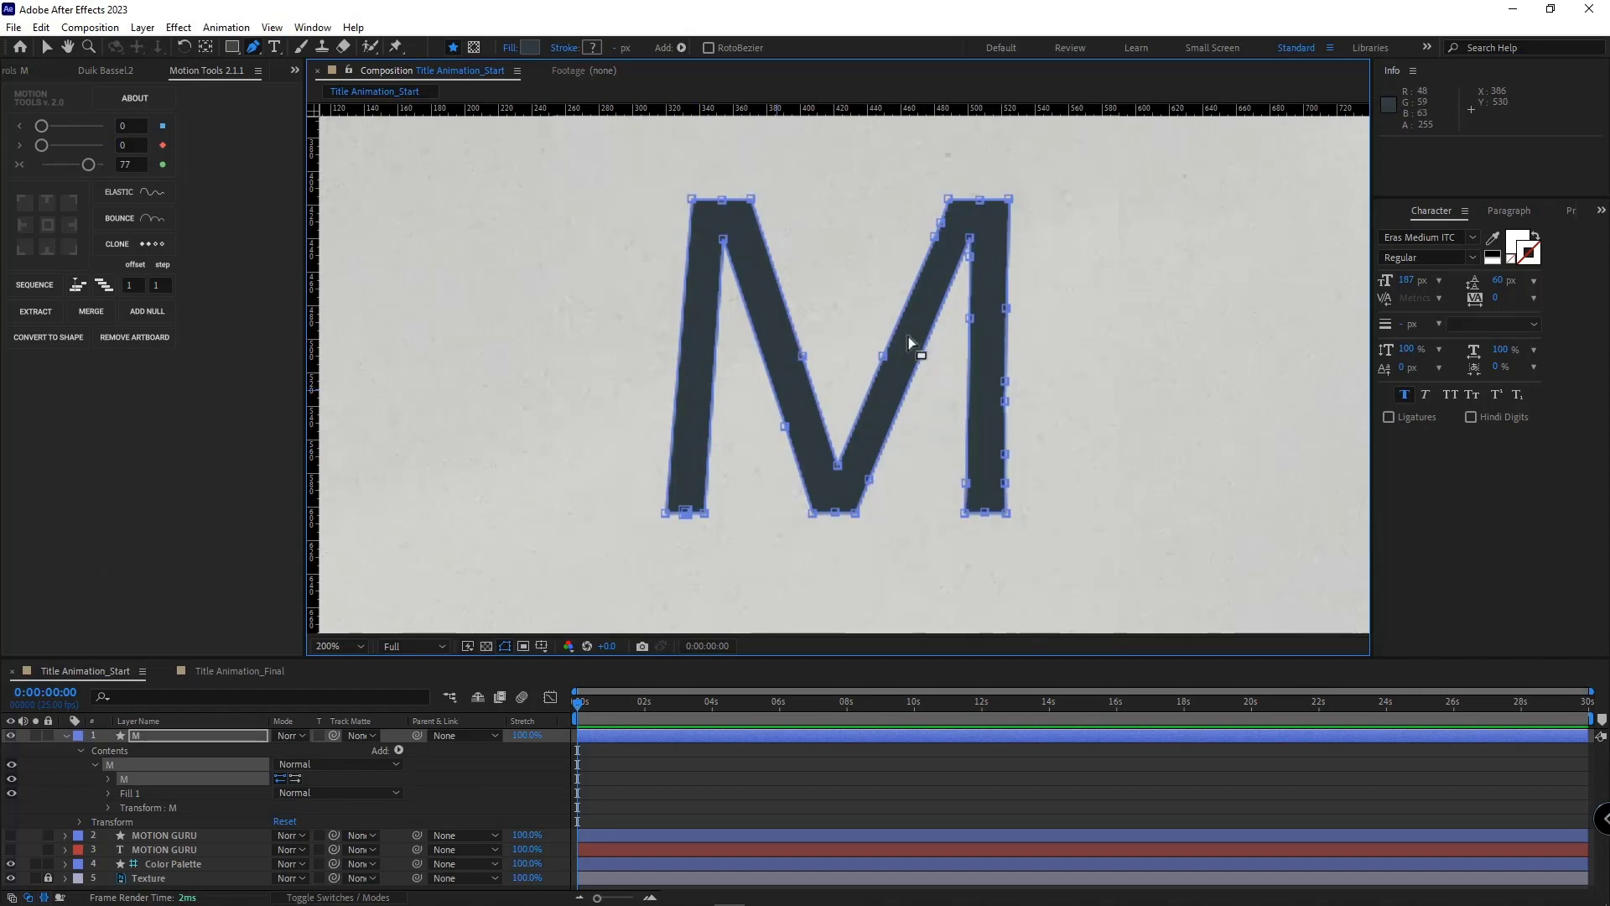
Delete the surplus points on the M's diagonals, middle vertex, right stem and flat top edges, keeping only the corner points
drag(910, 335, 748, 439)
key(Delete)
click(834, 511)
key(Delete)
drag(1039, 302, 967, 466)
key(Delete)
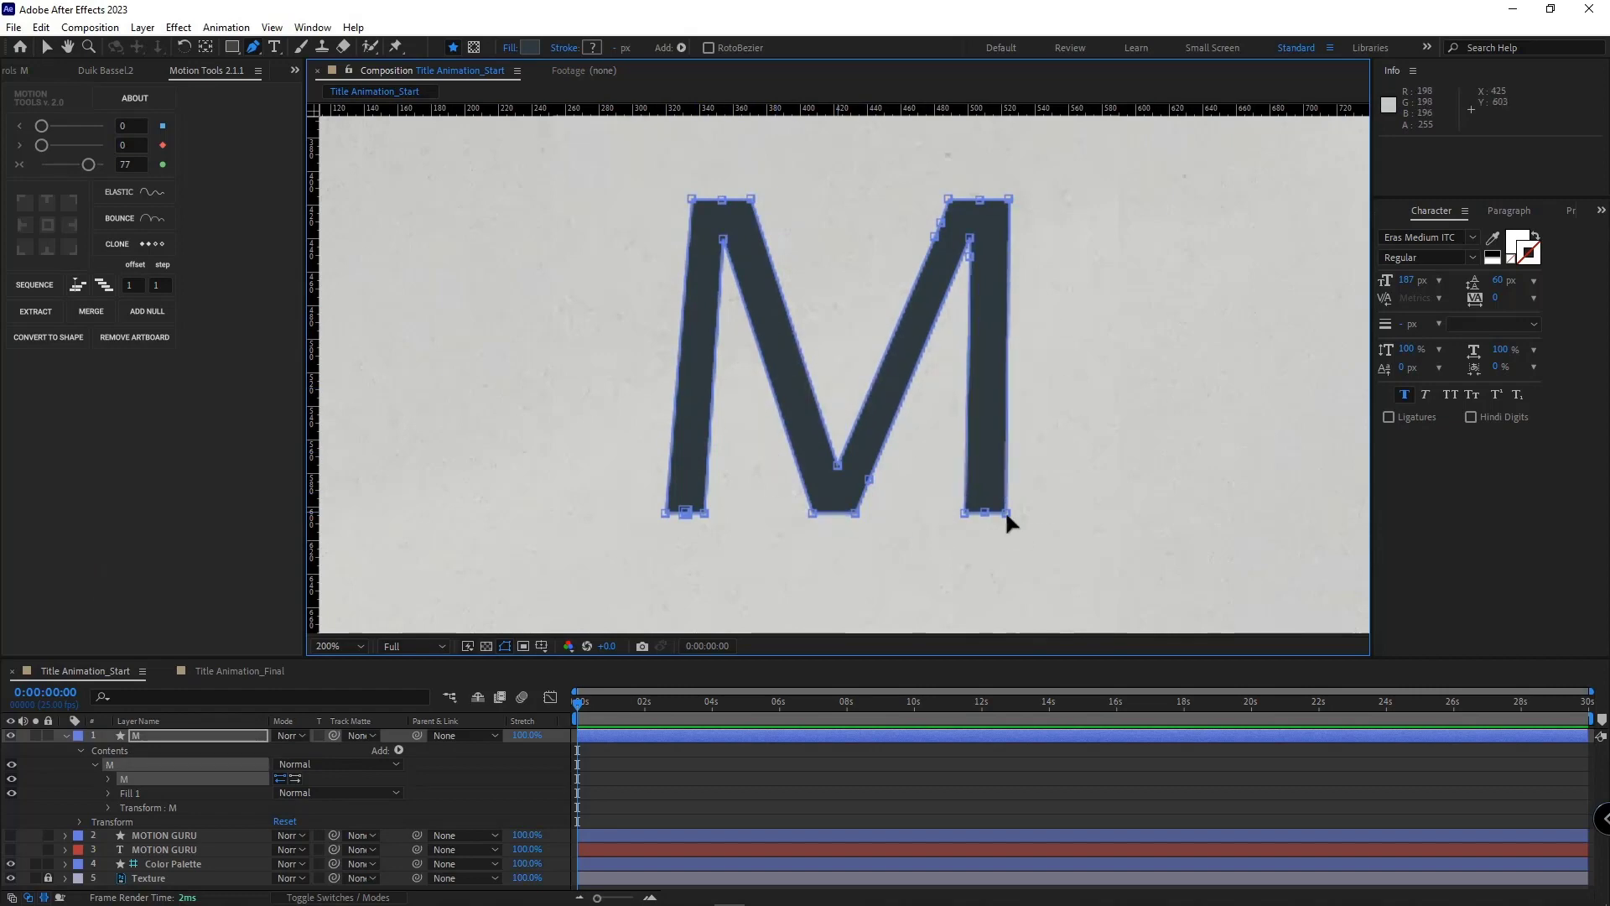
key(Delete)
key(Delete)
drag(995, 183, 953, 243)
key(Delete)
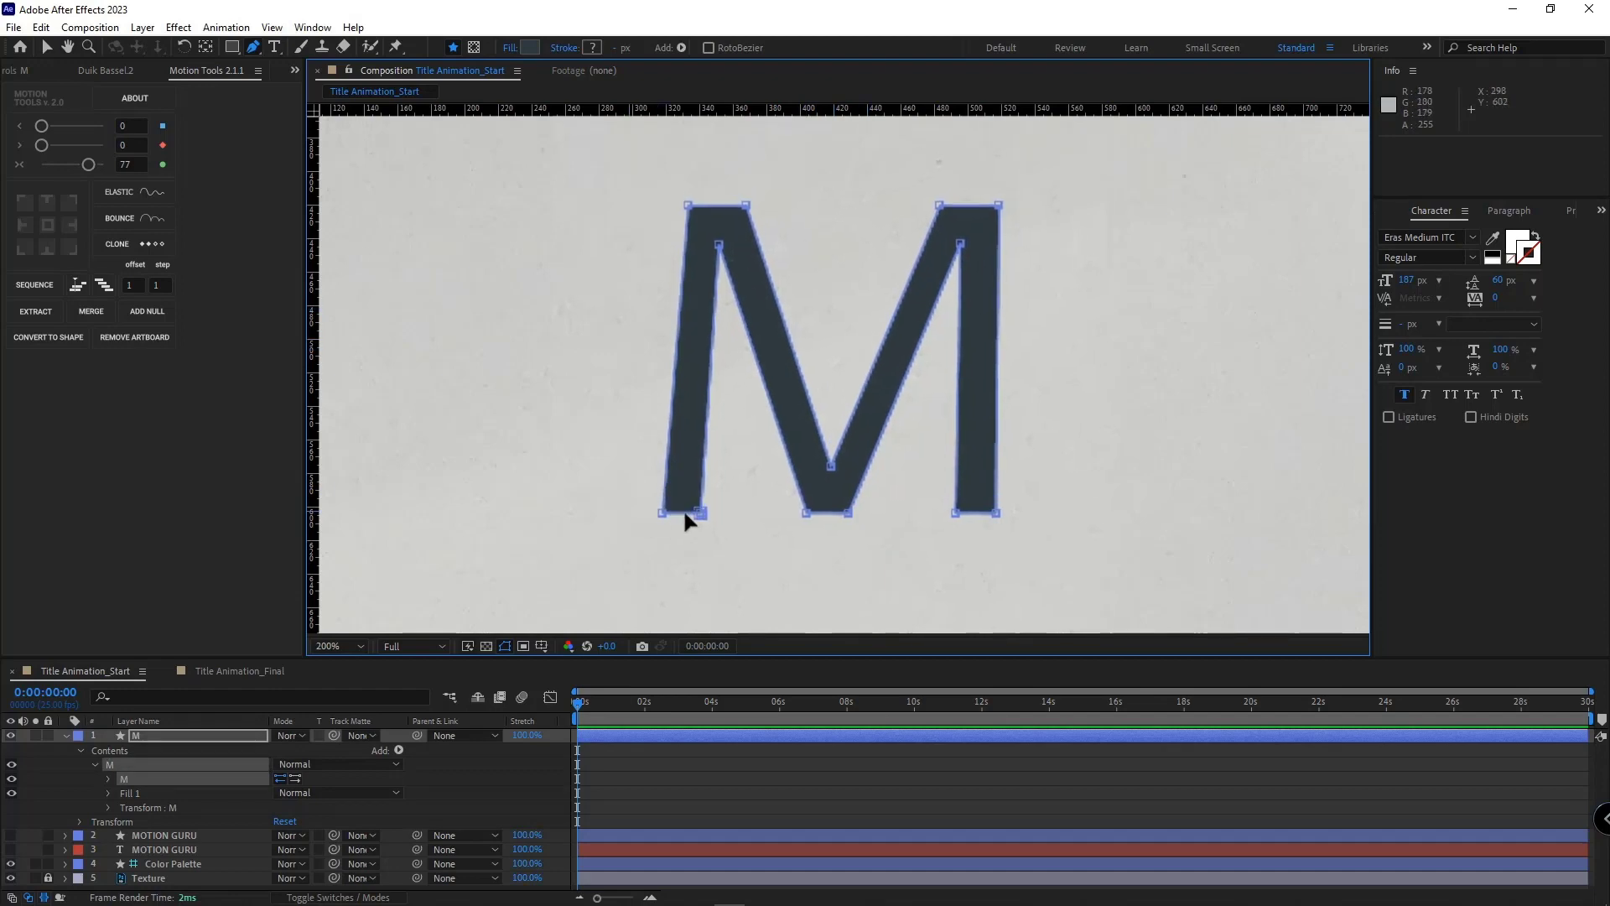
click(641, 511)
scroll(627, 513, up, 1)
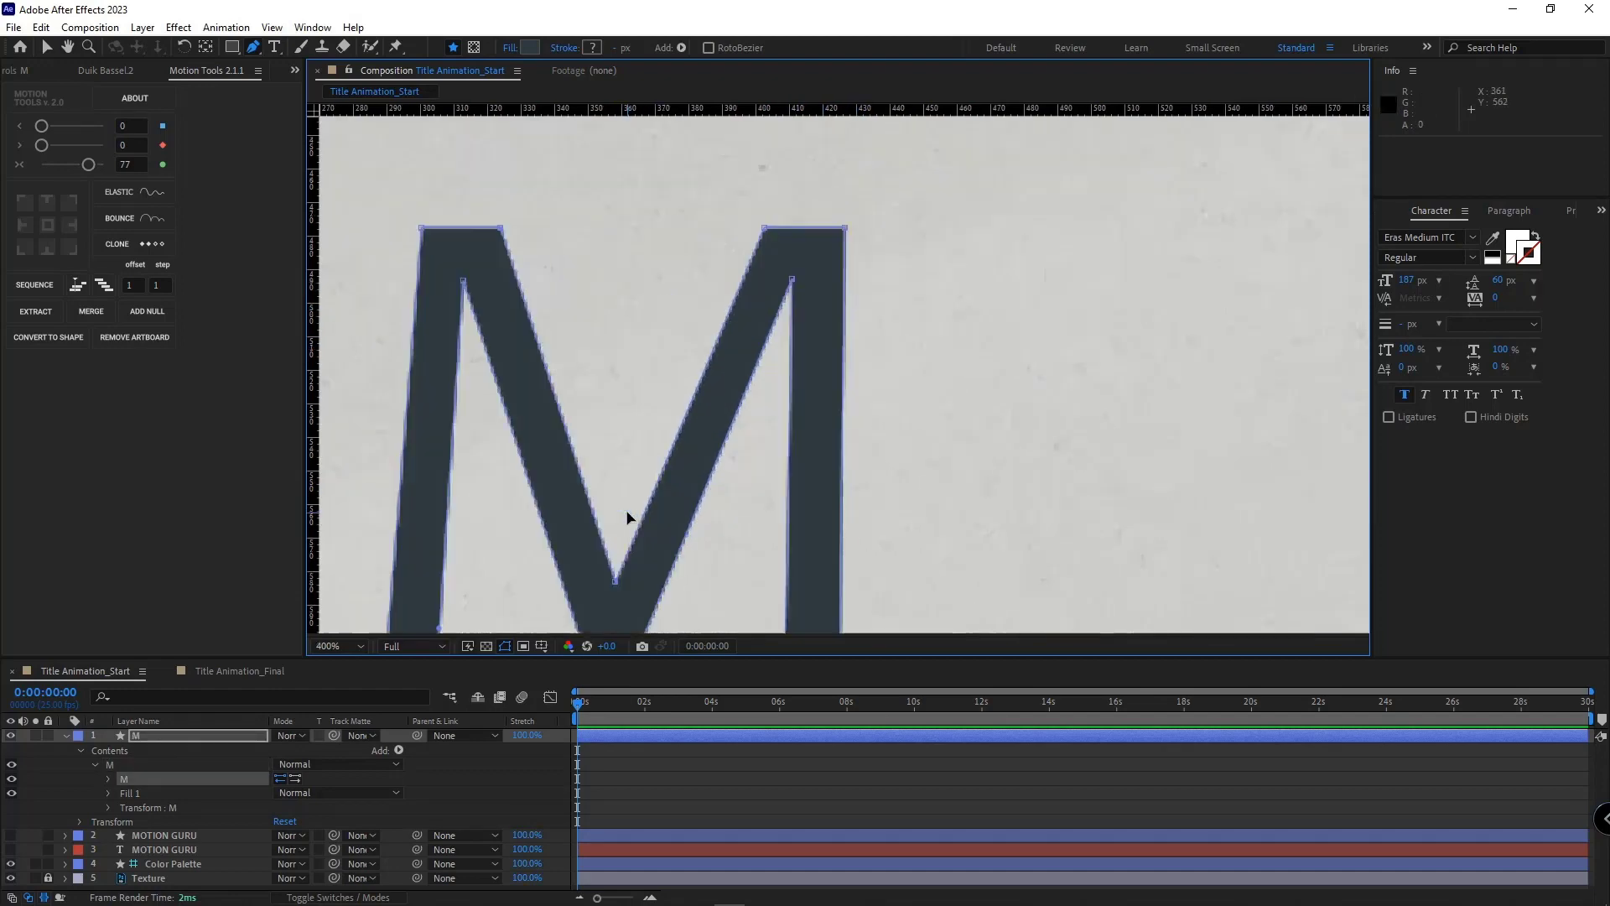
drag(576, 578, 661, 417)
drag(527, 470, 532, 458)
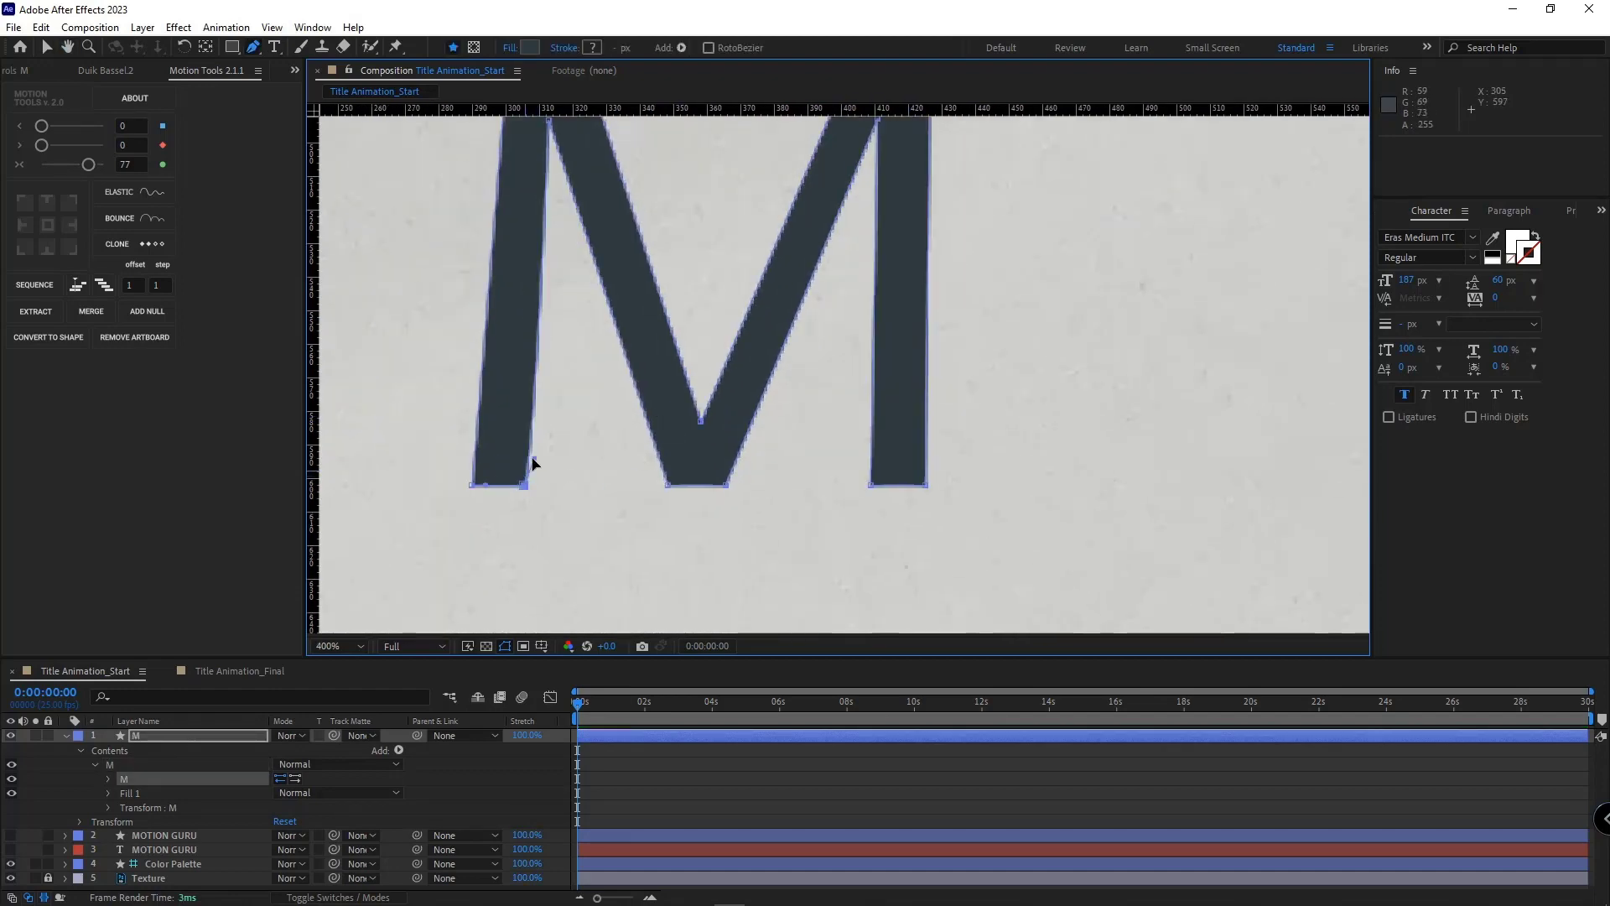
key(ctrl+z)
Convert the point at the inner foot of the M's left stem to a sharp corner
scroll(604, 467, down, 1)
drag(666, 425, 610, 502)
drag(898, 247, 547, 561)
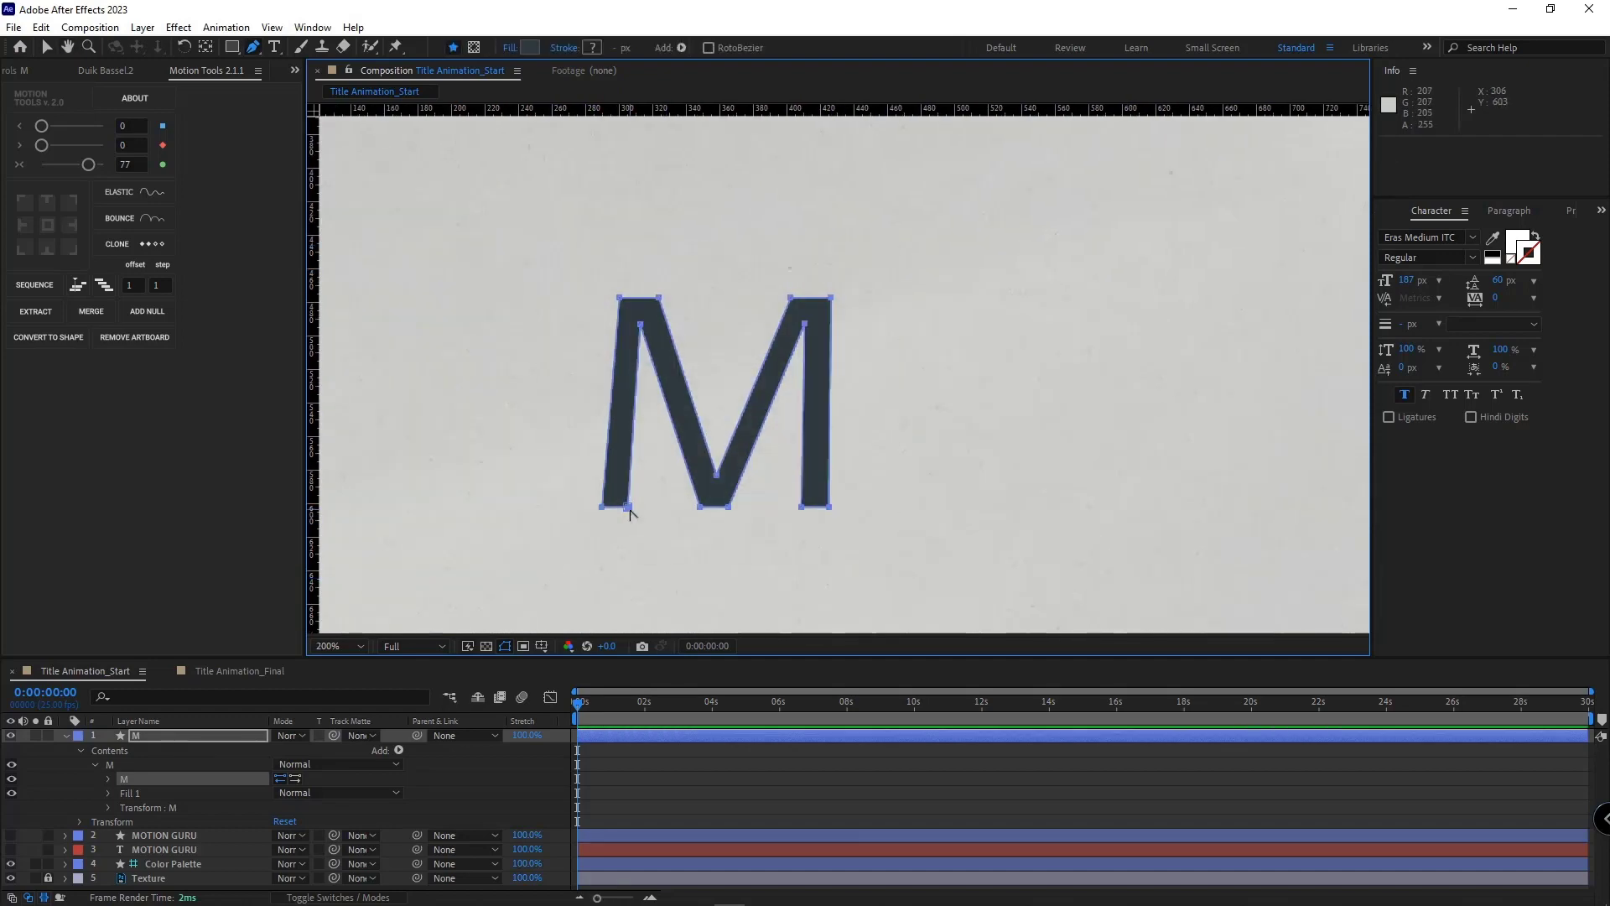
alt+click(628, 508)
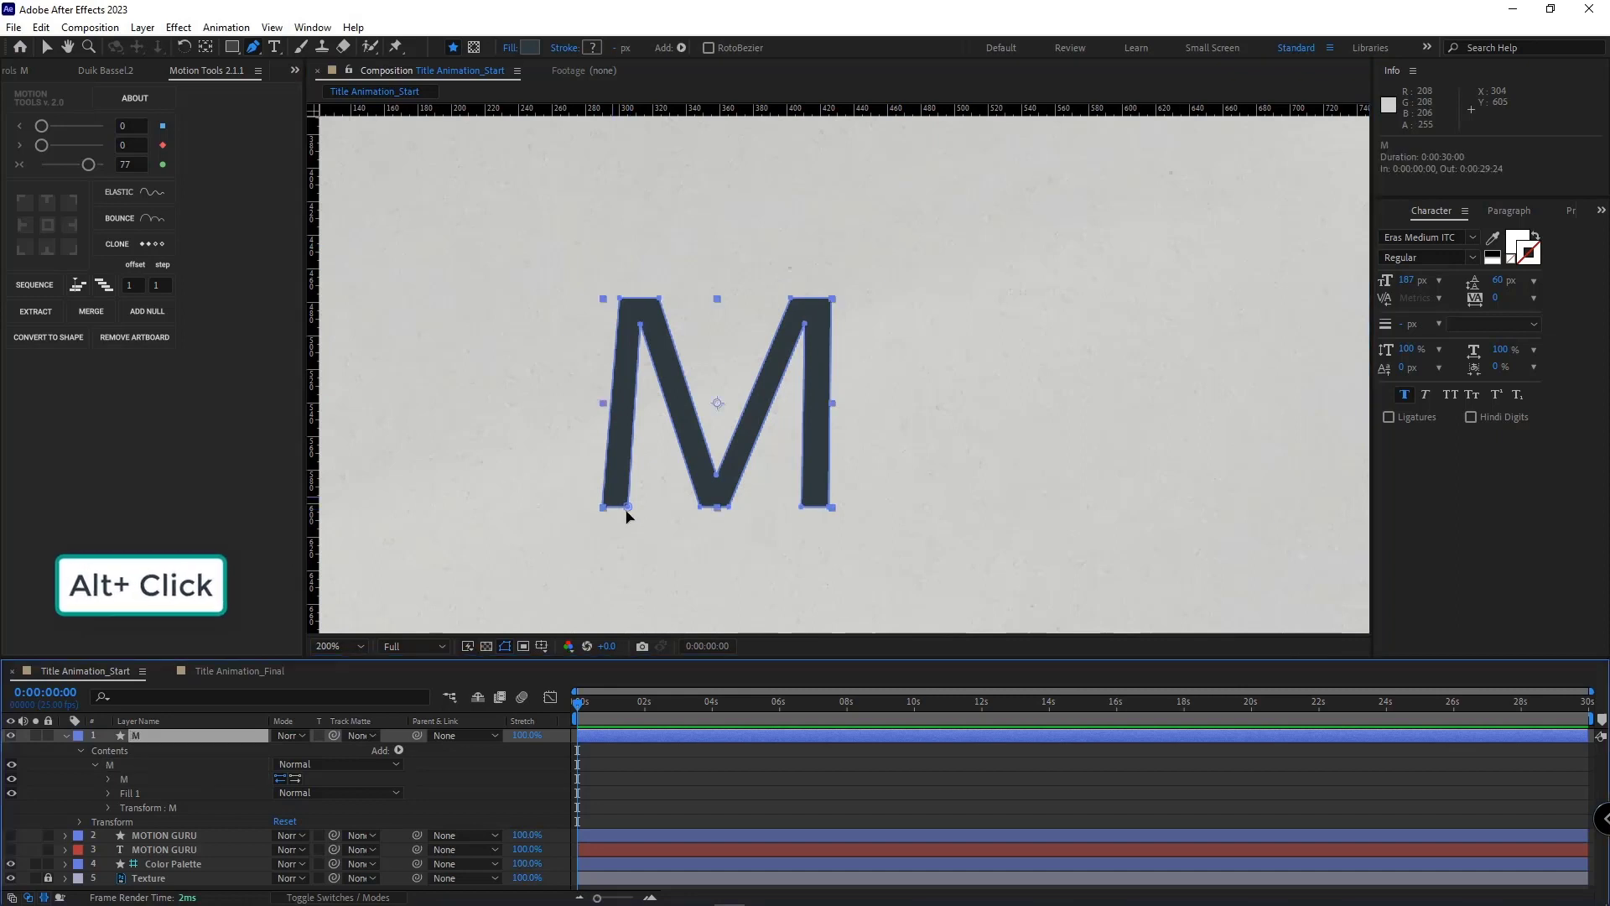
click(604, 508)
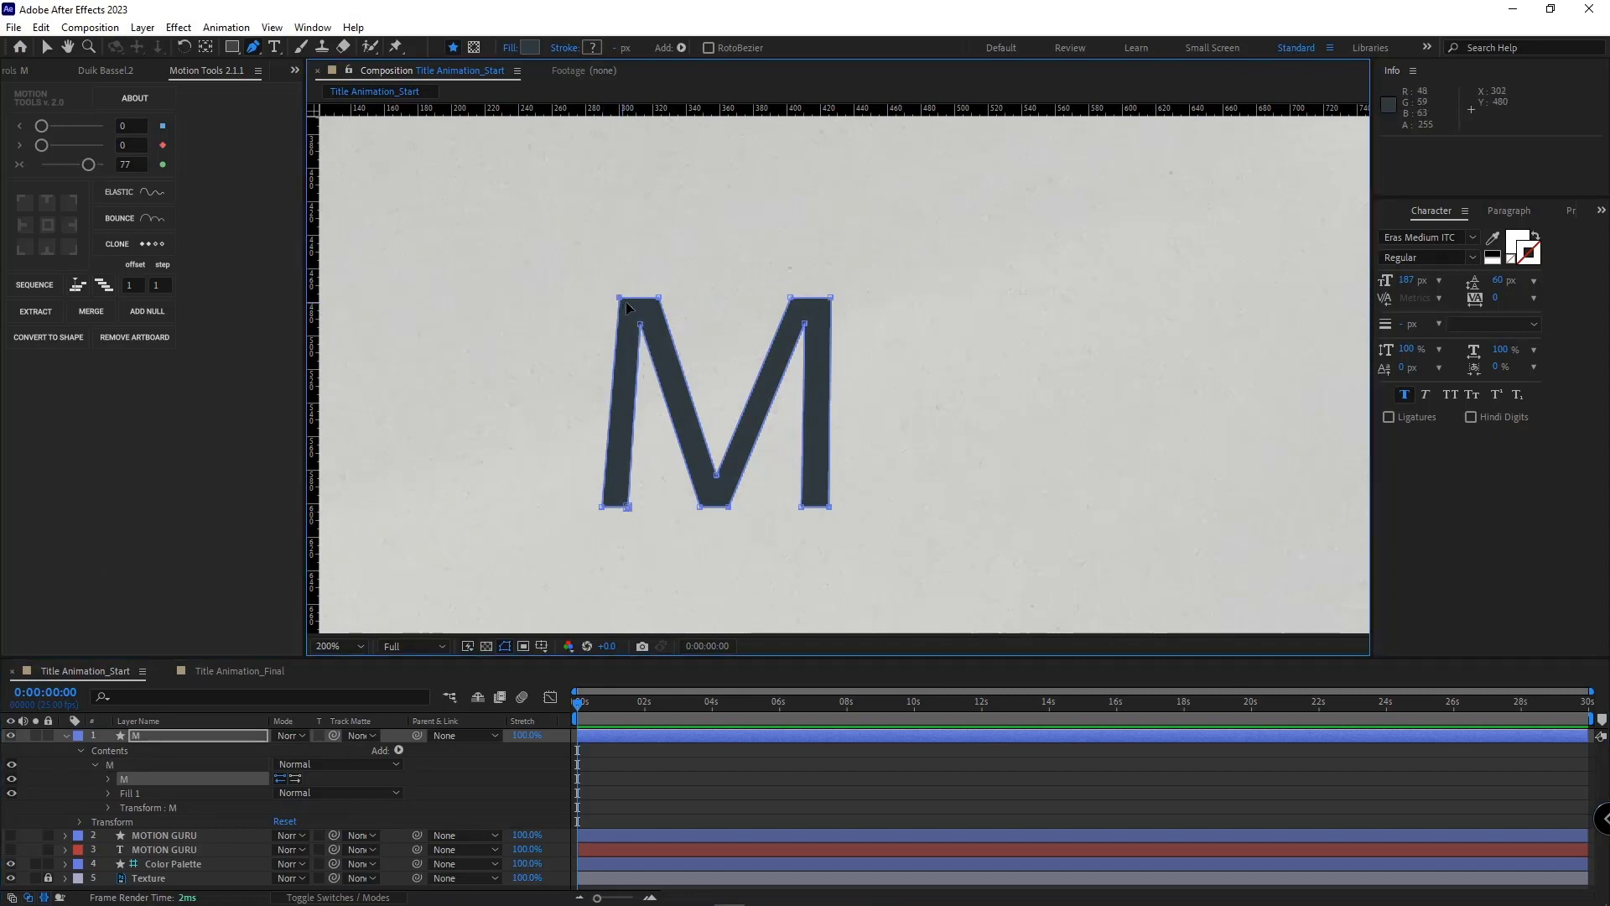
Rename the M layer as M 01 and duplicate it three times
click(93, 764)
click(168, 736)
key(Return)
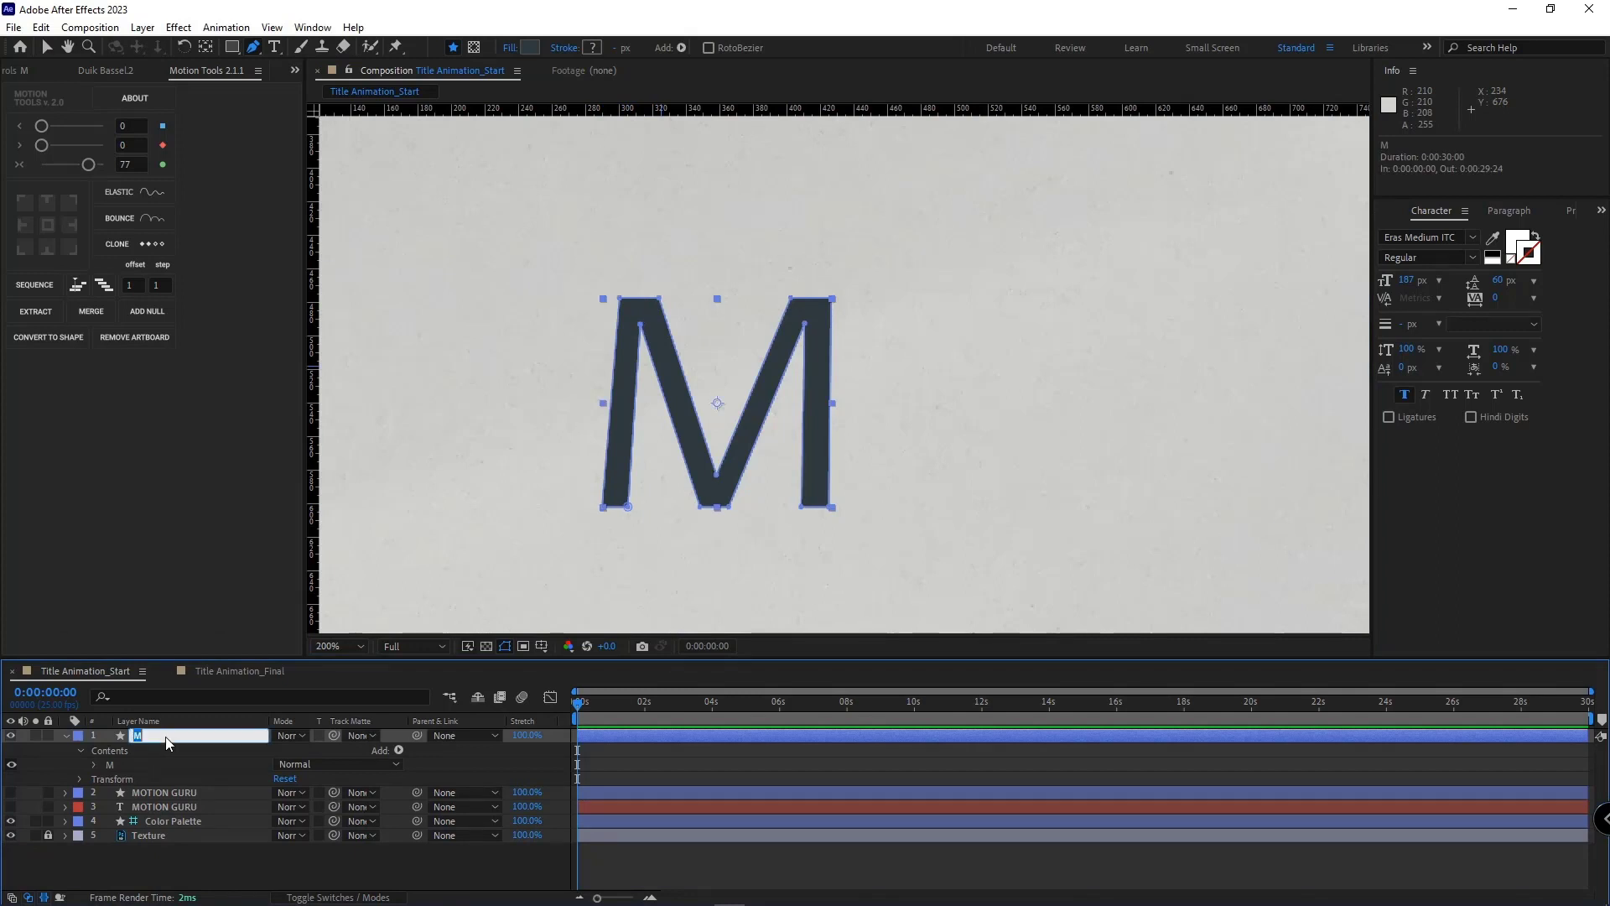
text(01)
key(Return)
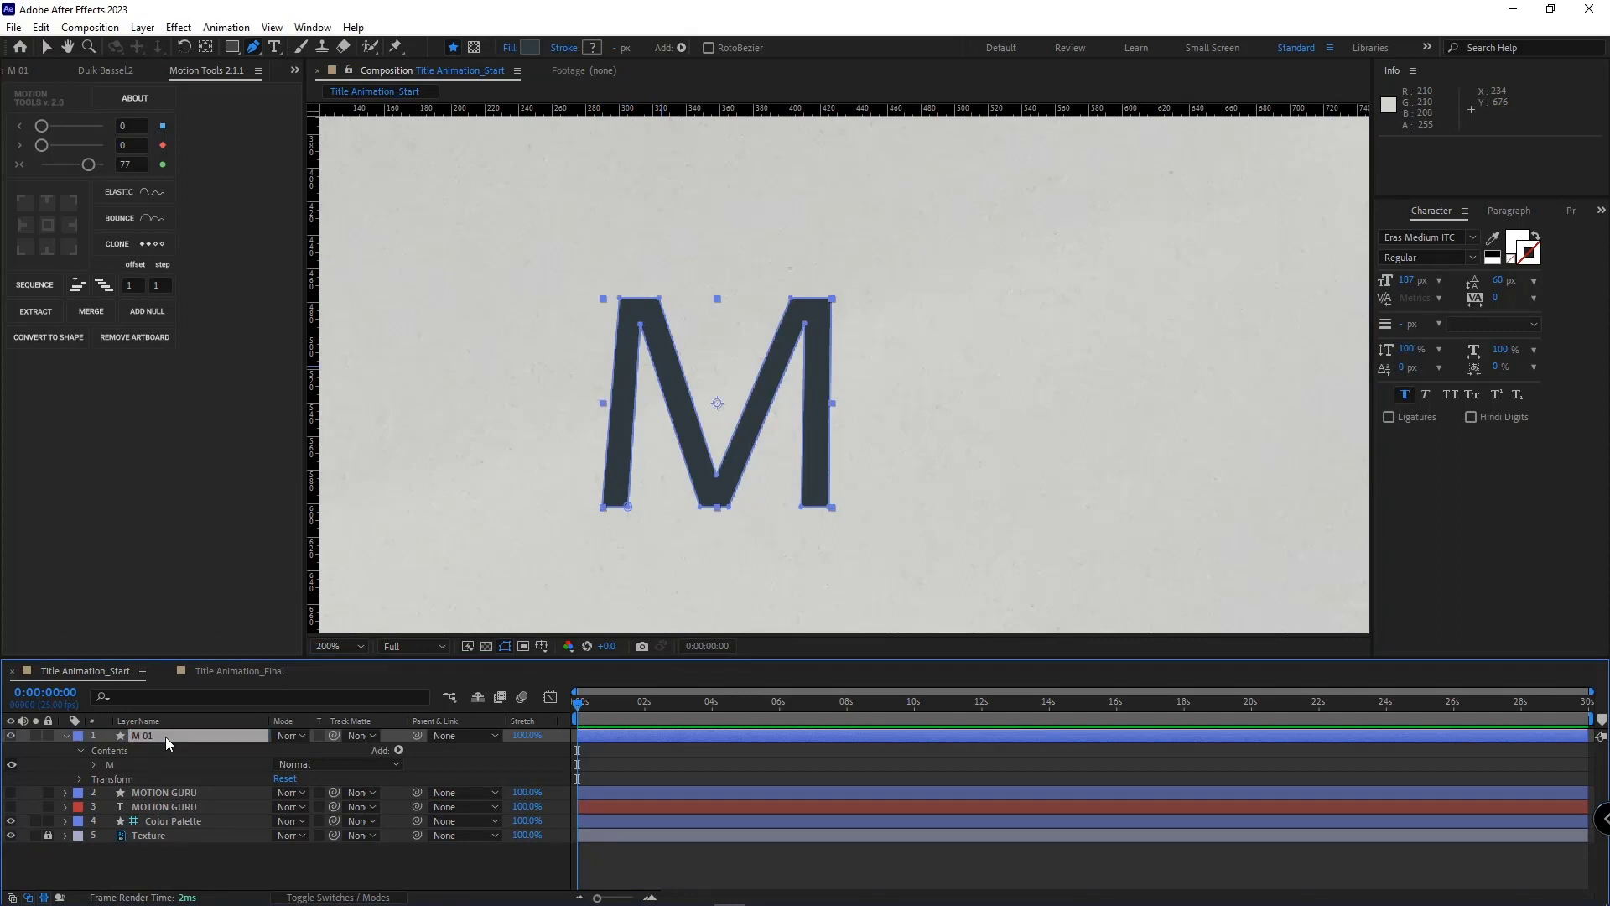
key(ctrl+d)
key(ctrl+d)
key(ctrl+d)
Reduce the M 01 path to the left stem, aligning its upper right corner with the stem's inner edge
click(178, 780)
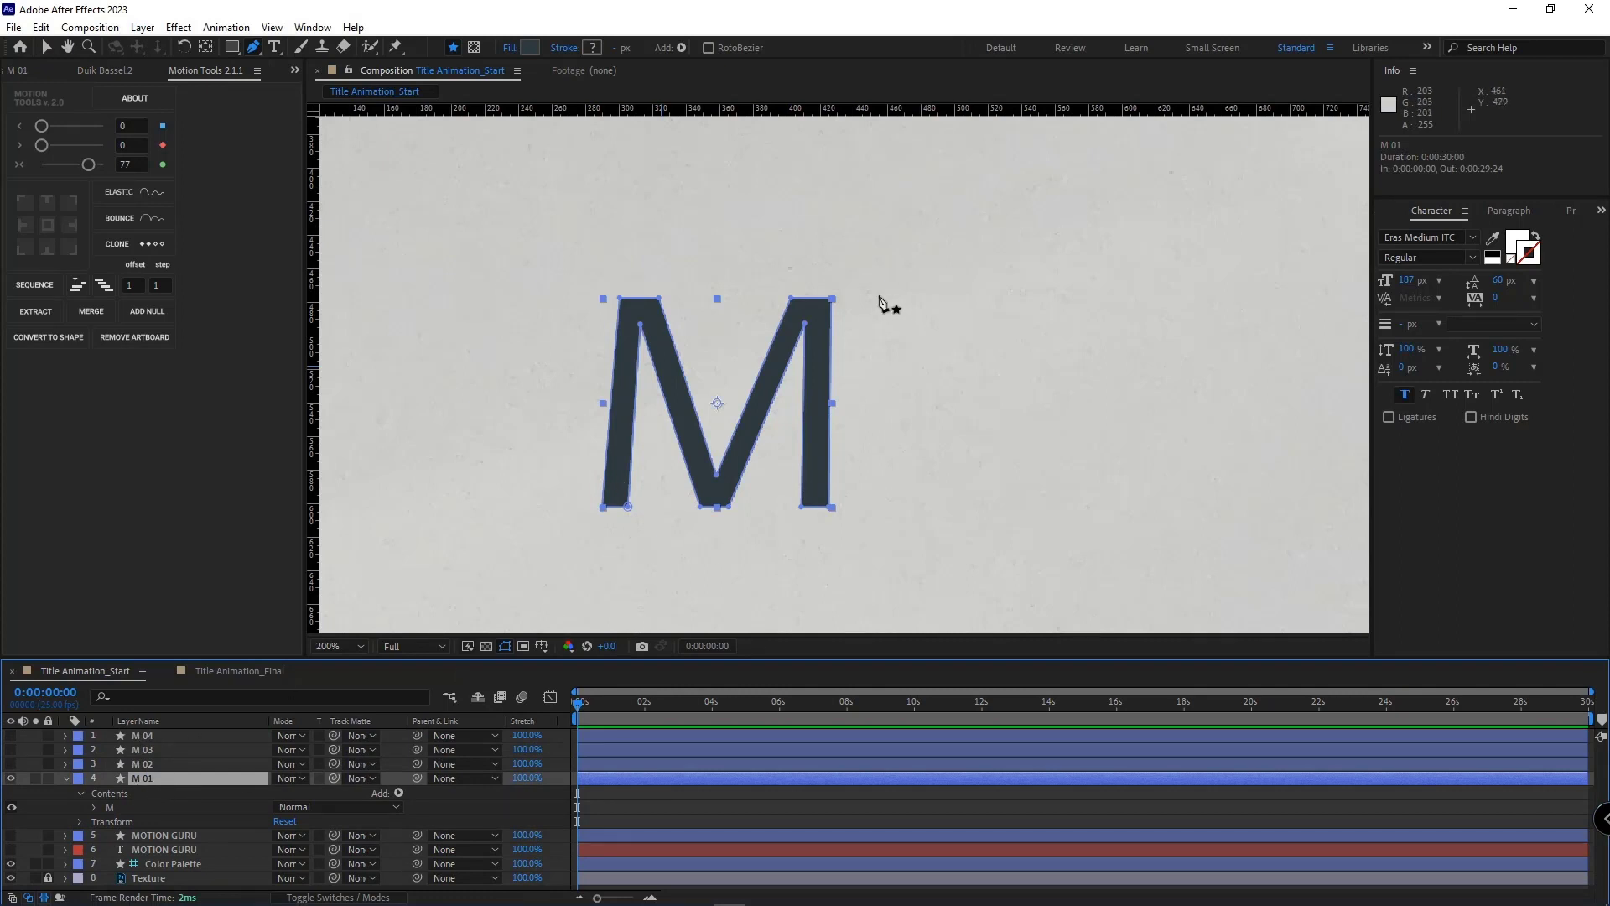
scroll(729, 503, up, 2)
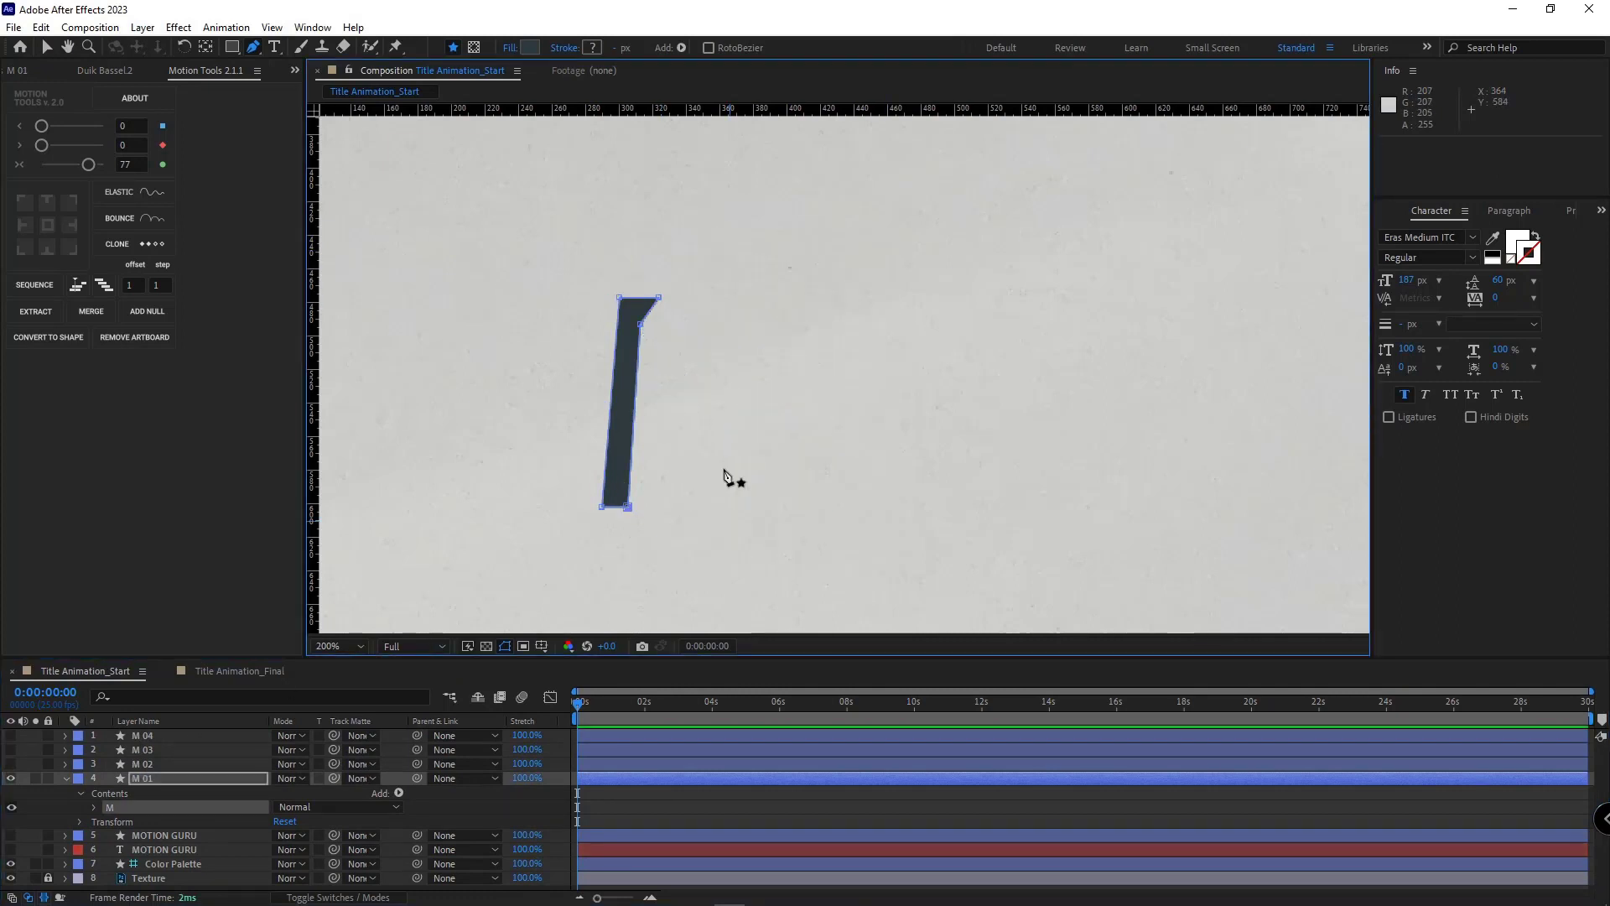
click(518, 360)
click(581, 360)
drag(518, 360, 513, 360)
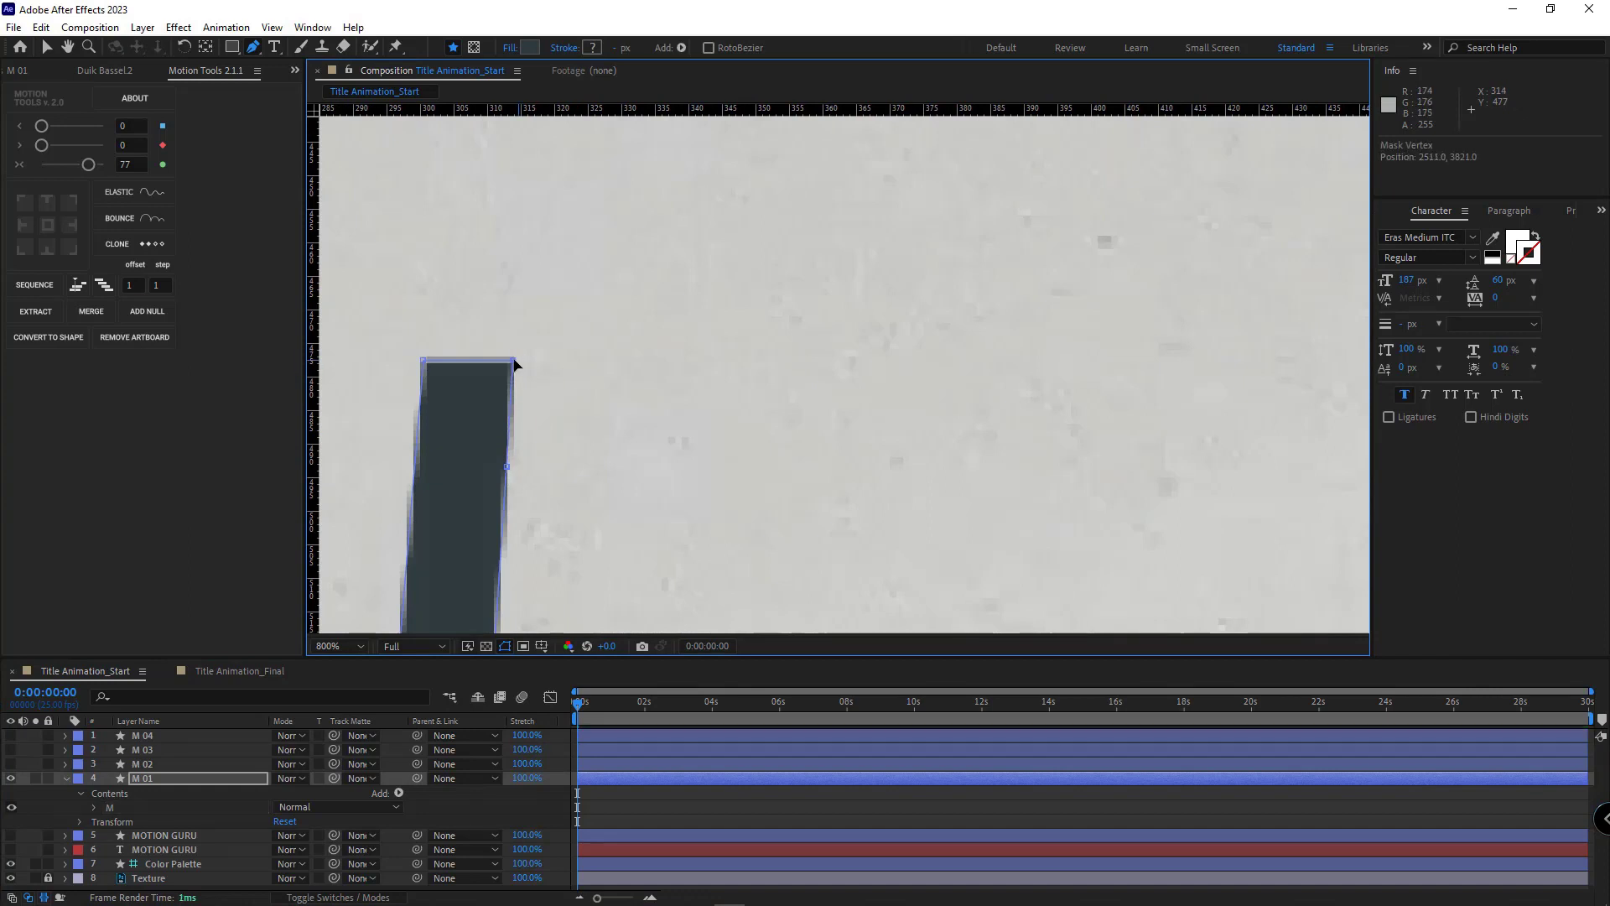
scroll(537, 482, down, 3)
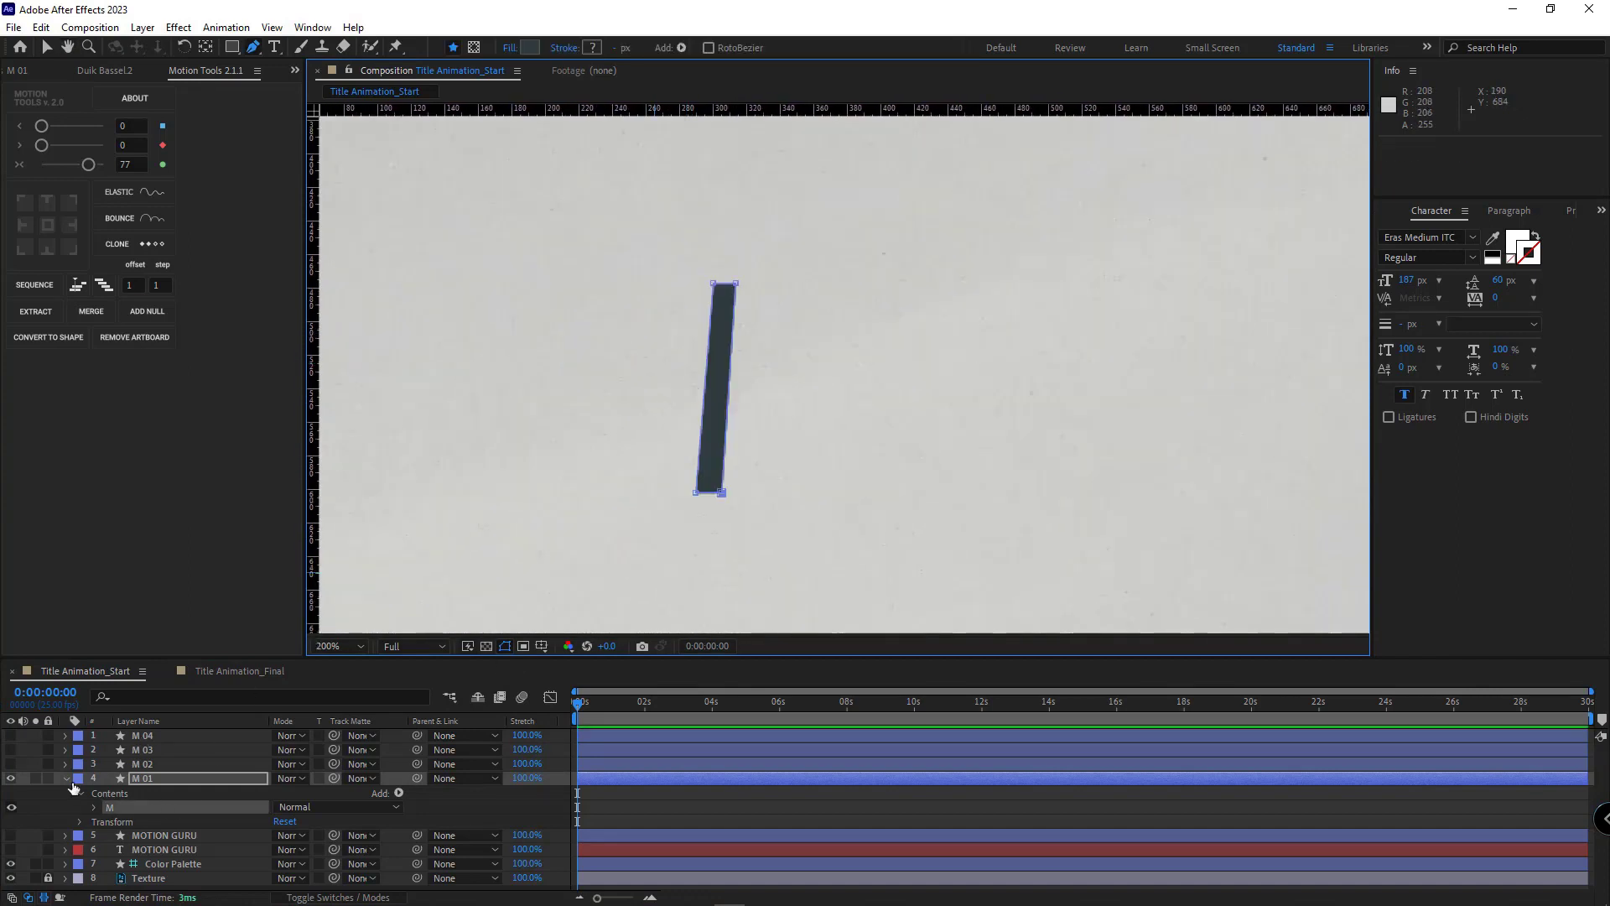
Show layer M 02 instead of M 01 and delete its path points belonging to the right half and left stem
click(67, 780)
click(11, 764)
click(11, 779)
click(126, 765)
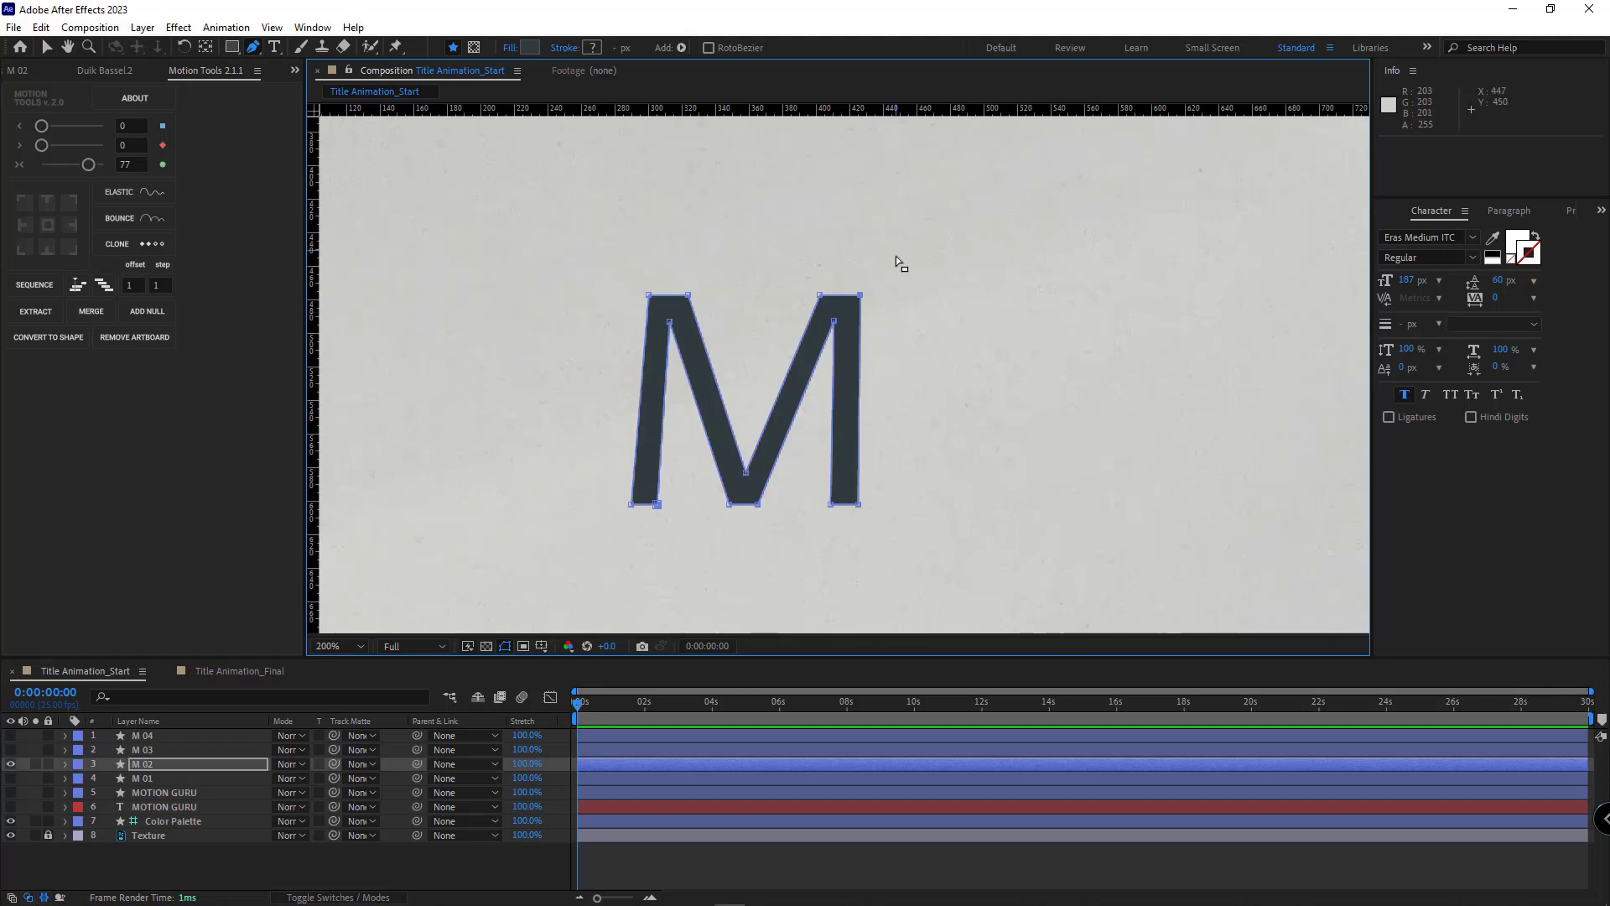
mouse_move(913, 266)
mouse_down()
mouse_move(769, 471)
mouse_move(768, 525)
mouse_up()
key(Delete)
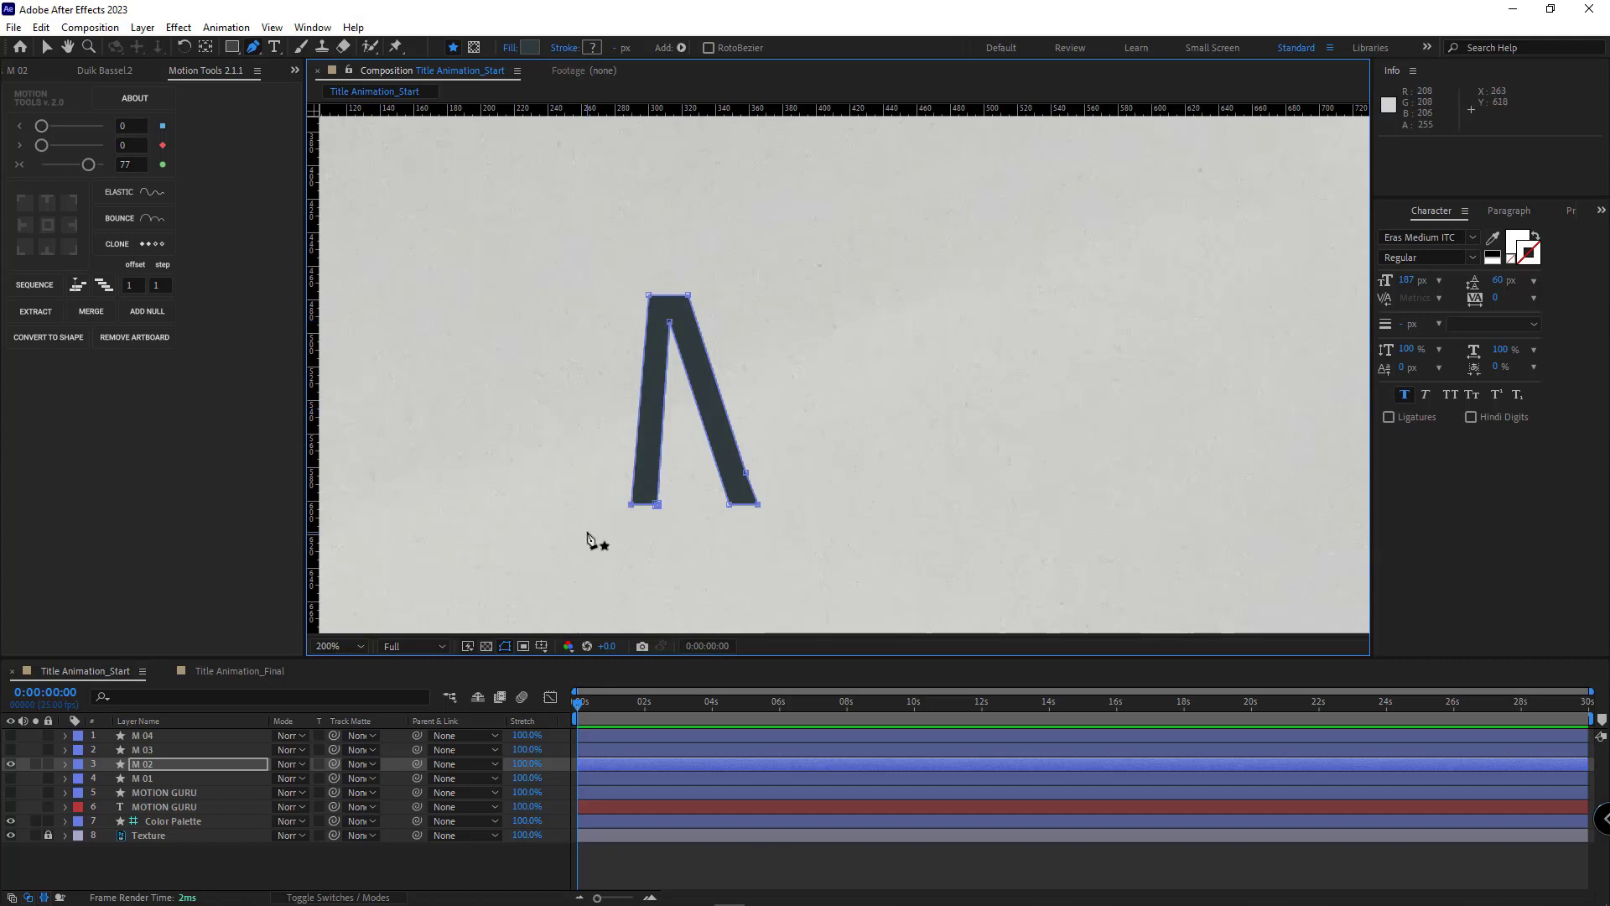
key(Delete)
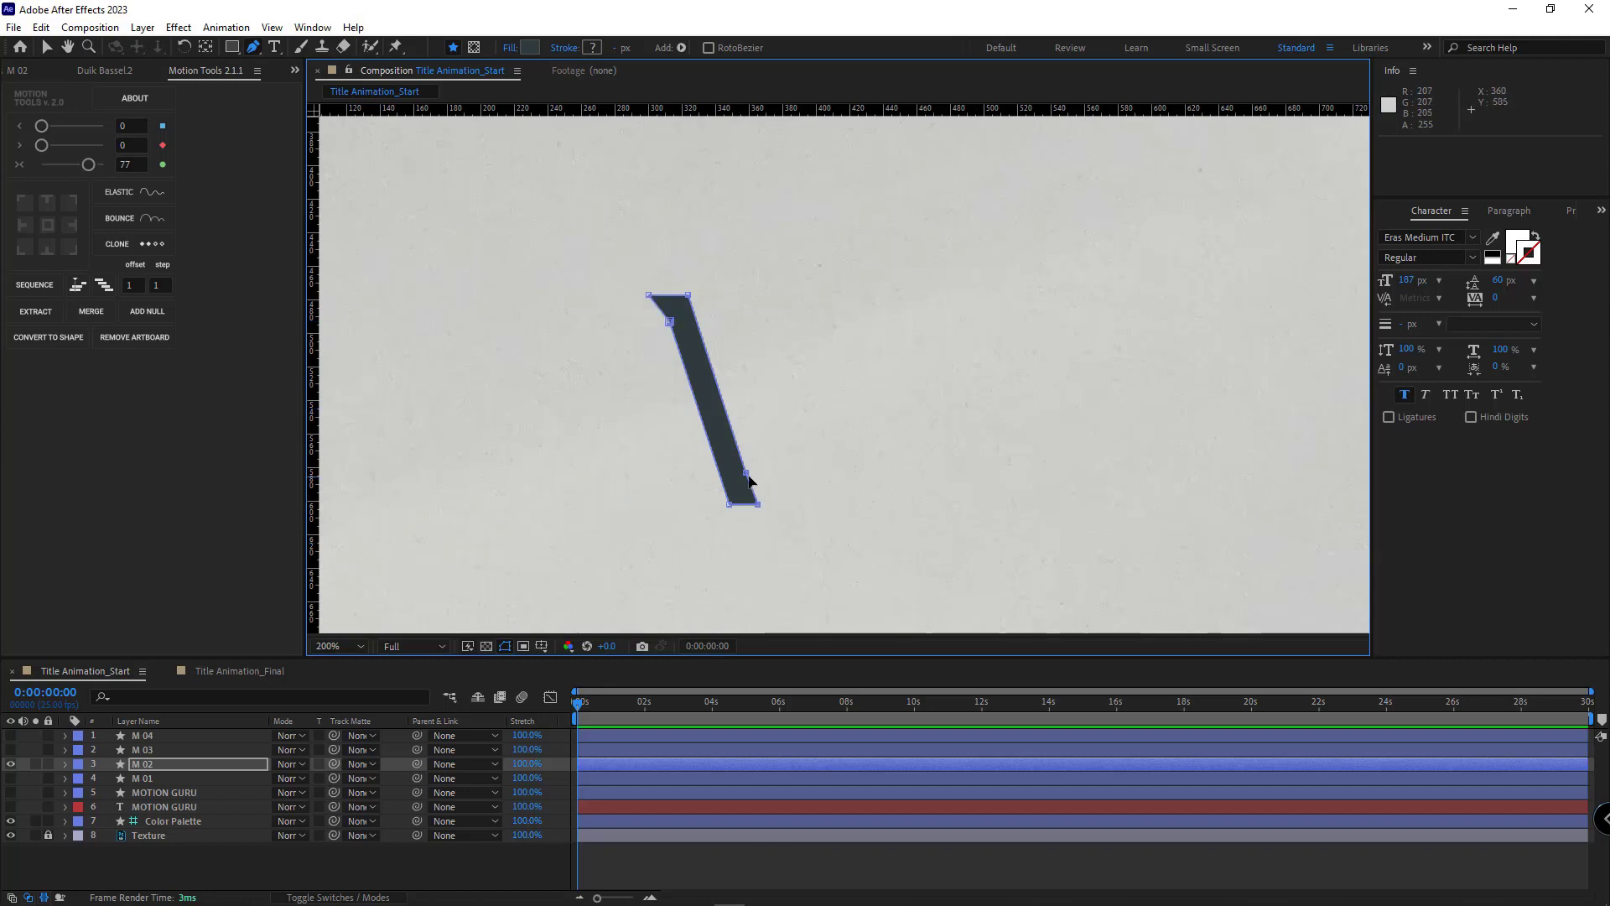
Clean up the M 02 diagonal by removing its surplus edge points and aligning its upper left corner with the left edge
scroll(749, 481, up, 4)
drag(723, 457, 971, 366)
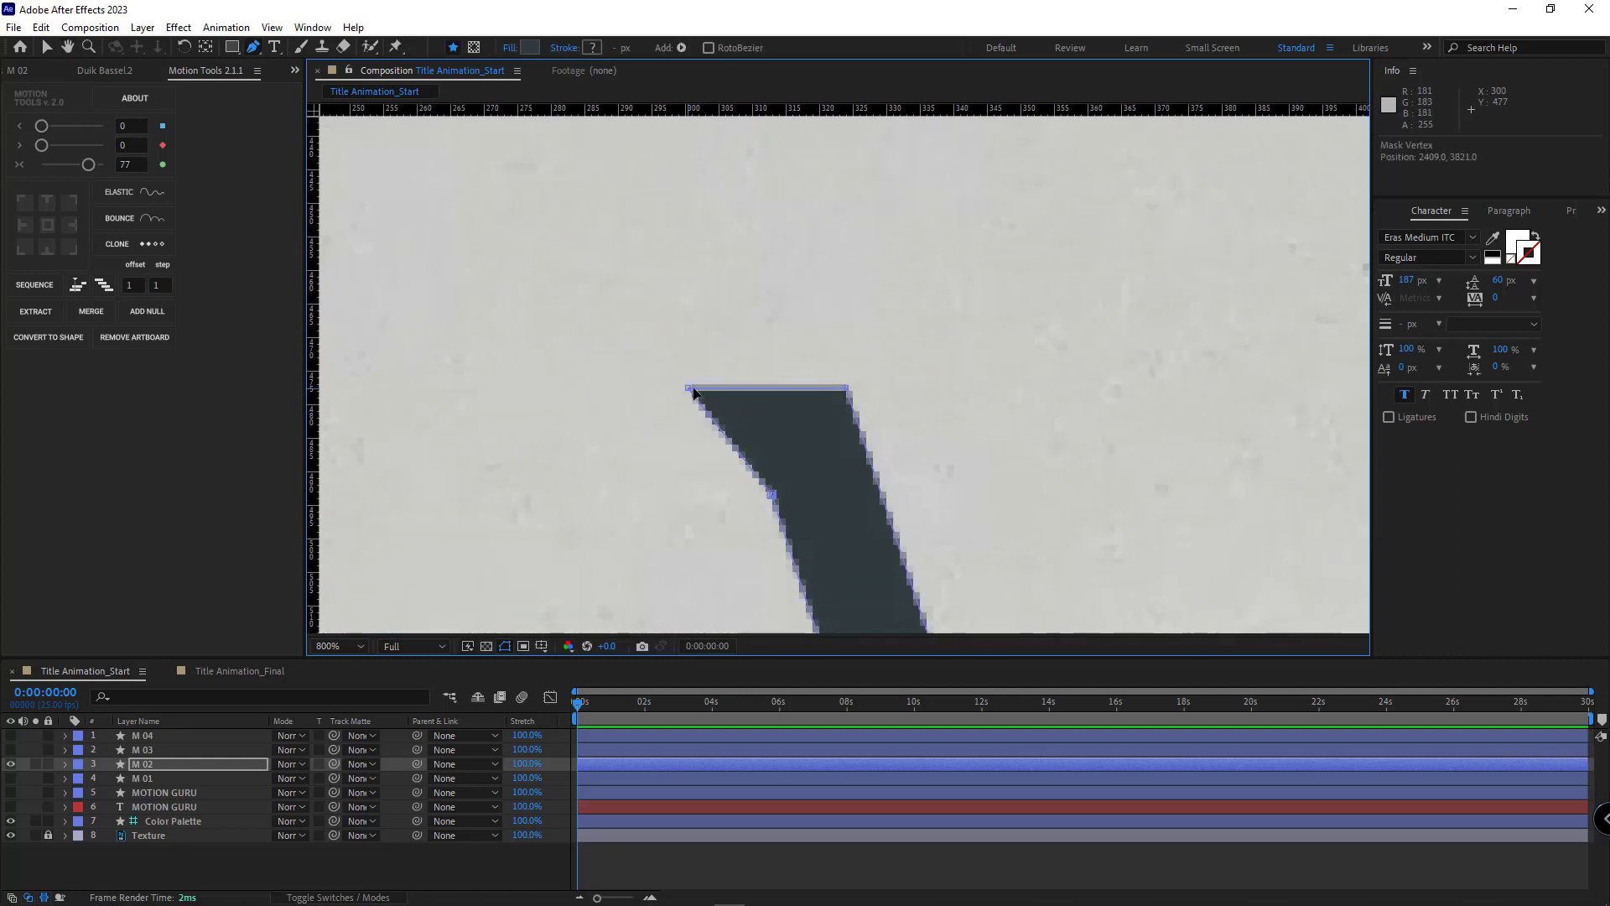
drag(688, 389, 738, 386)
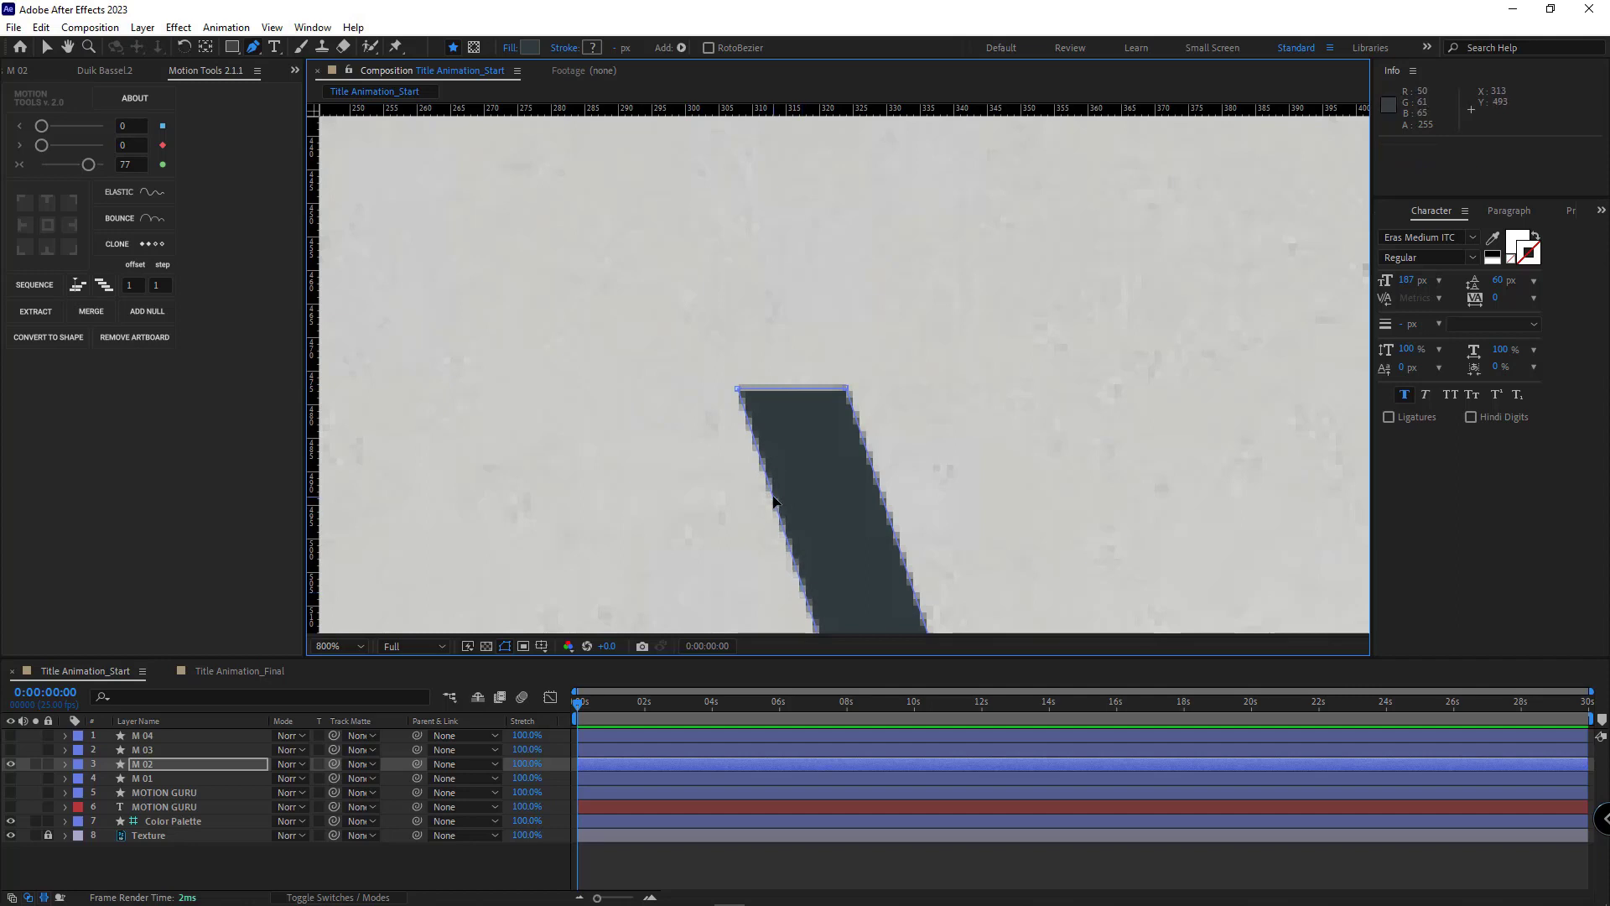
scroll(772, 502, down, 2)
Show layer M 03 instead of M 02 and delete its right stem and left half points, keeping the right diagonal
click(11, 764)
click(11, 749)
click(144, 750)
drag(788, 556, 681, 535)
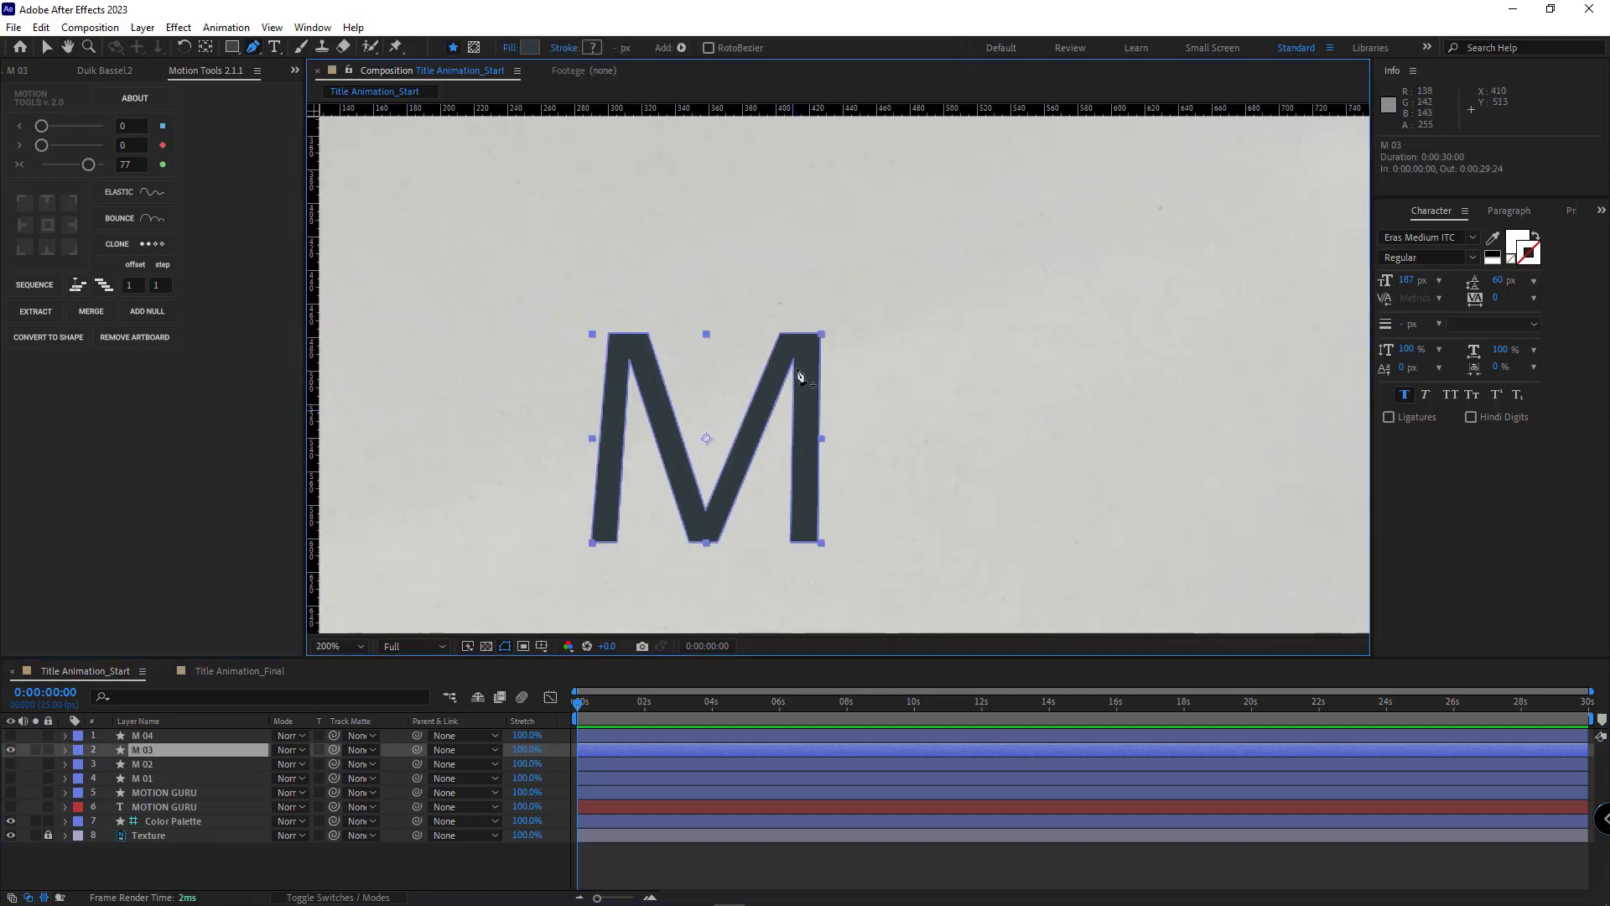
click(820, 334)
key(Delete)
drag(521, 284, 697, 606)
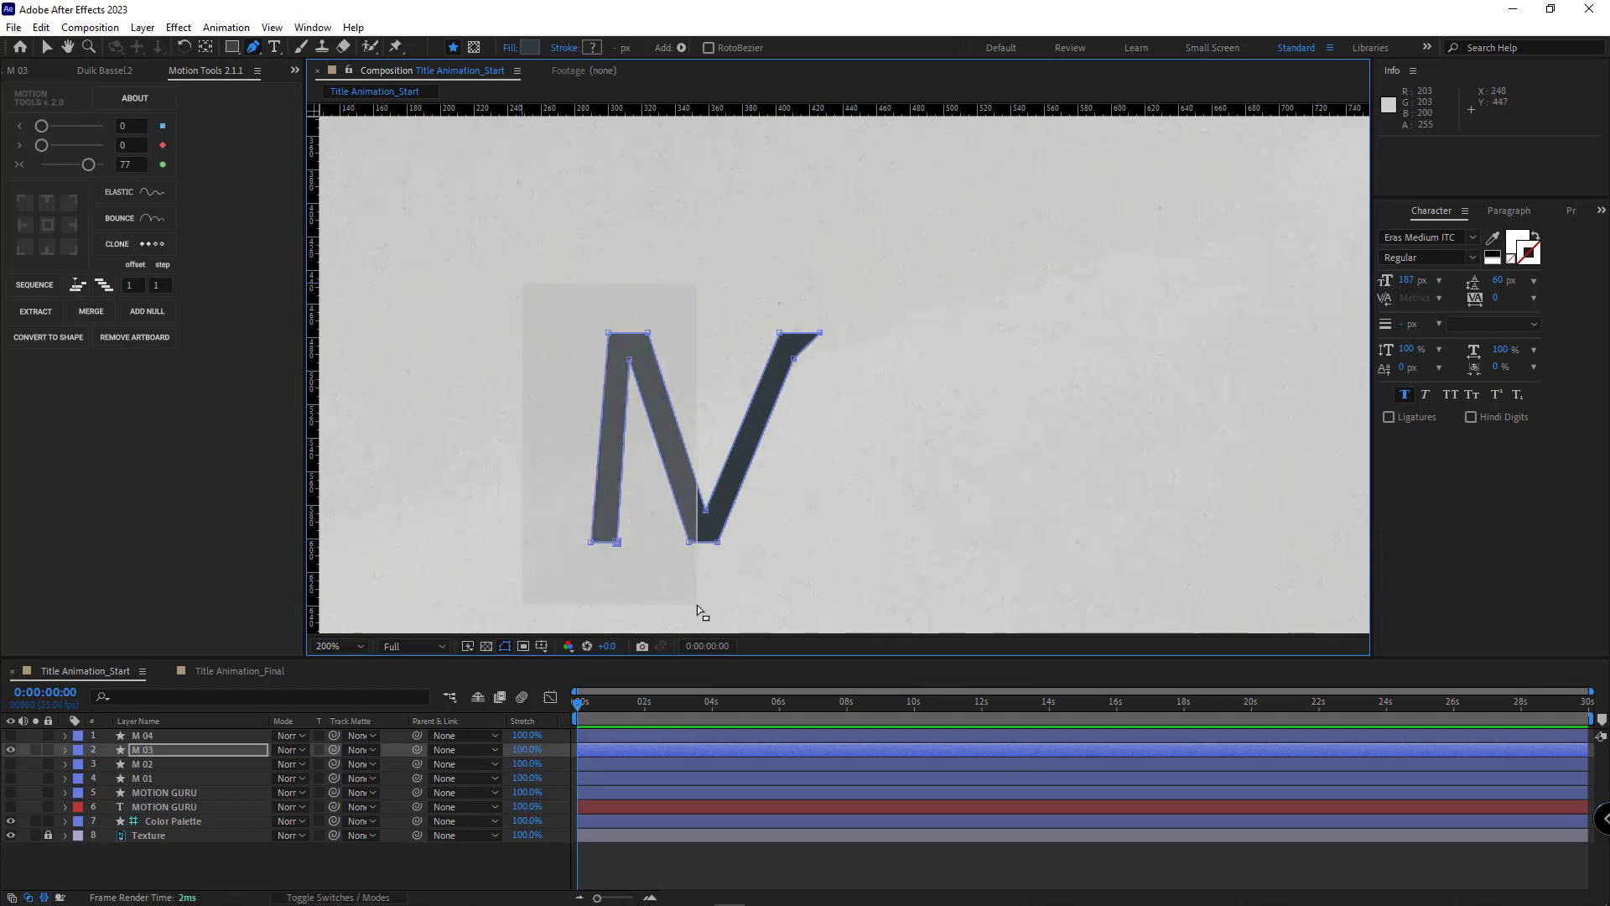
key(Delete)
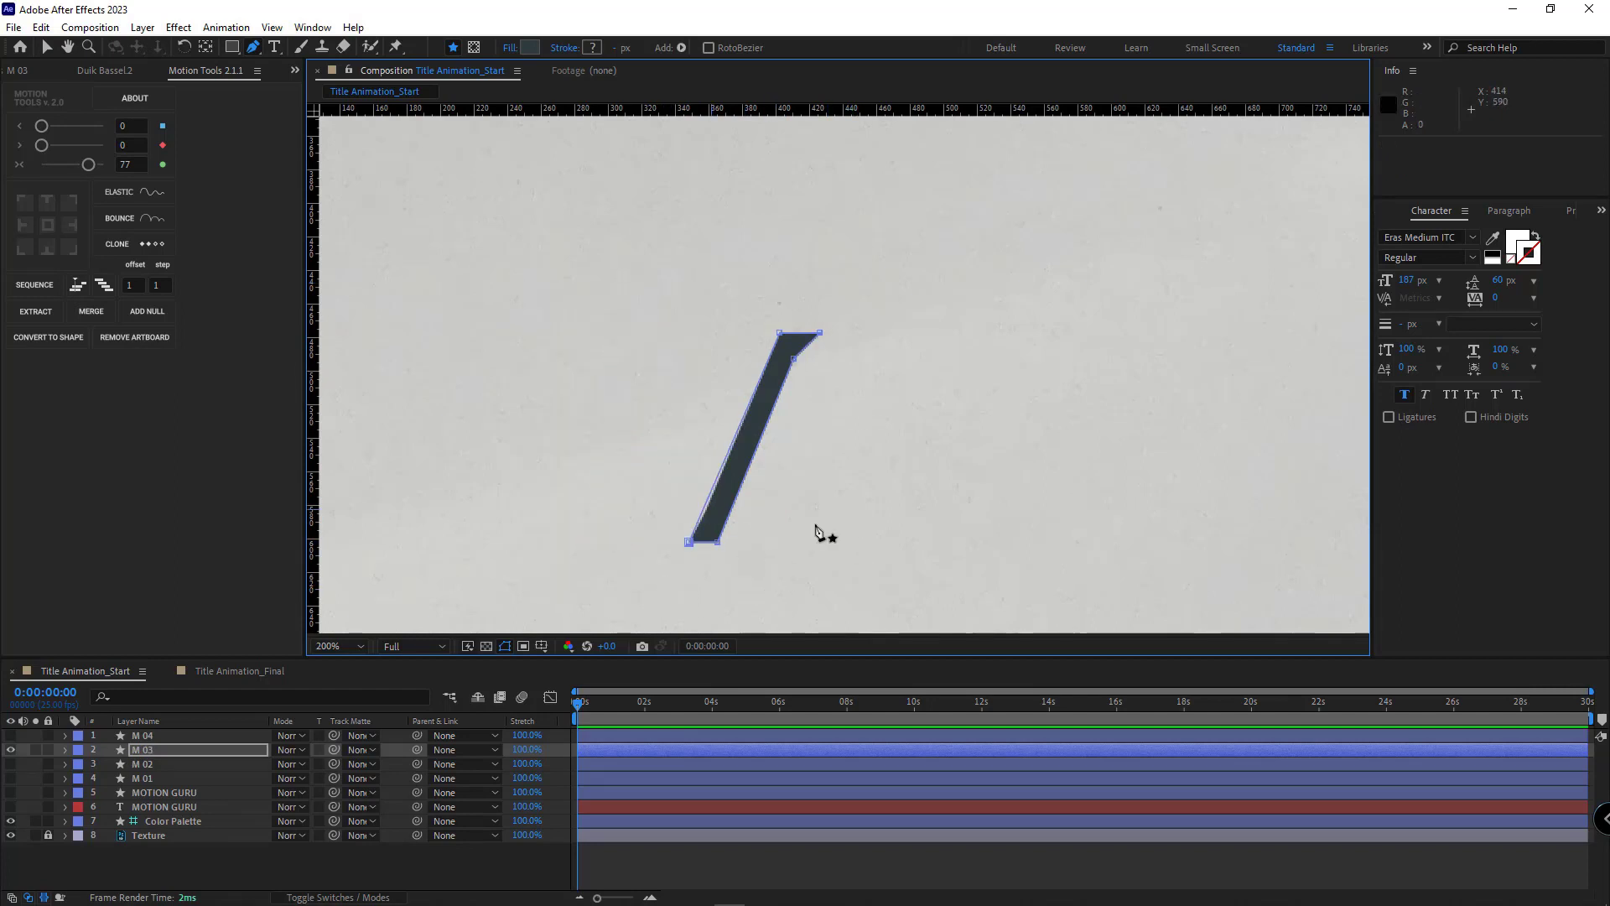
Align the upper right corner of the M 03 diagonal with its right edge
scroll(807, 351, up, 3)
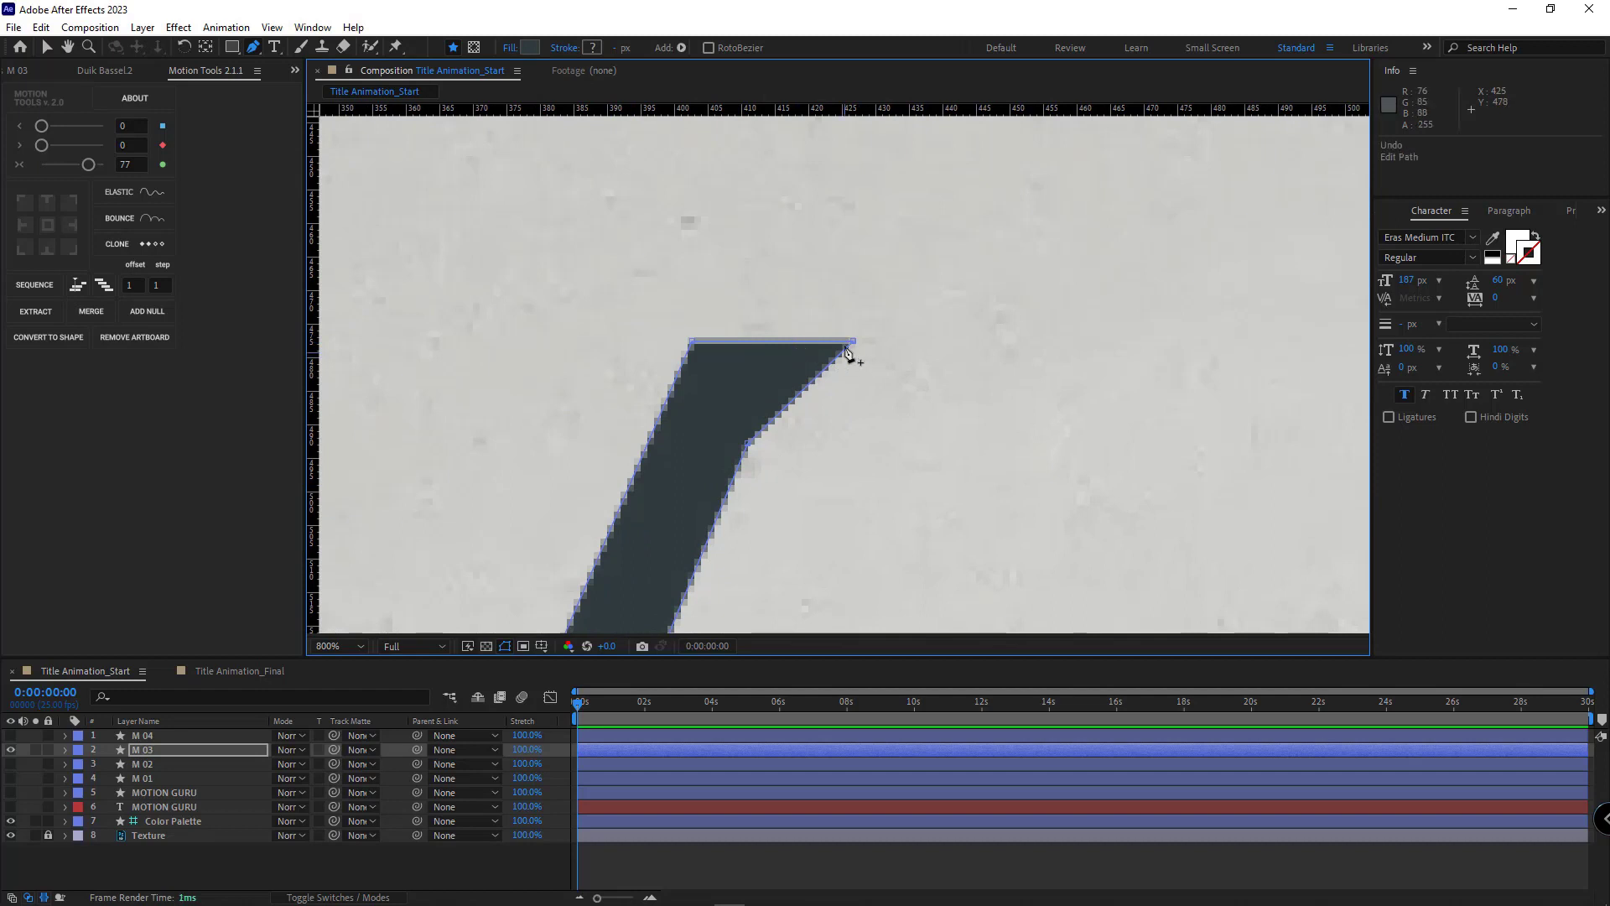
drag(850, 347, 791, 353)
scroll(827, 495, down, 3)
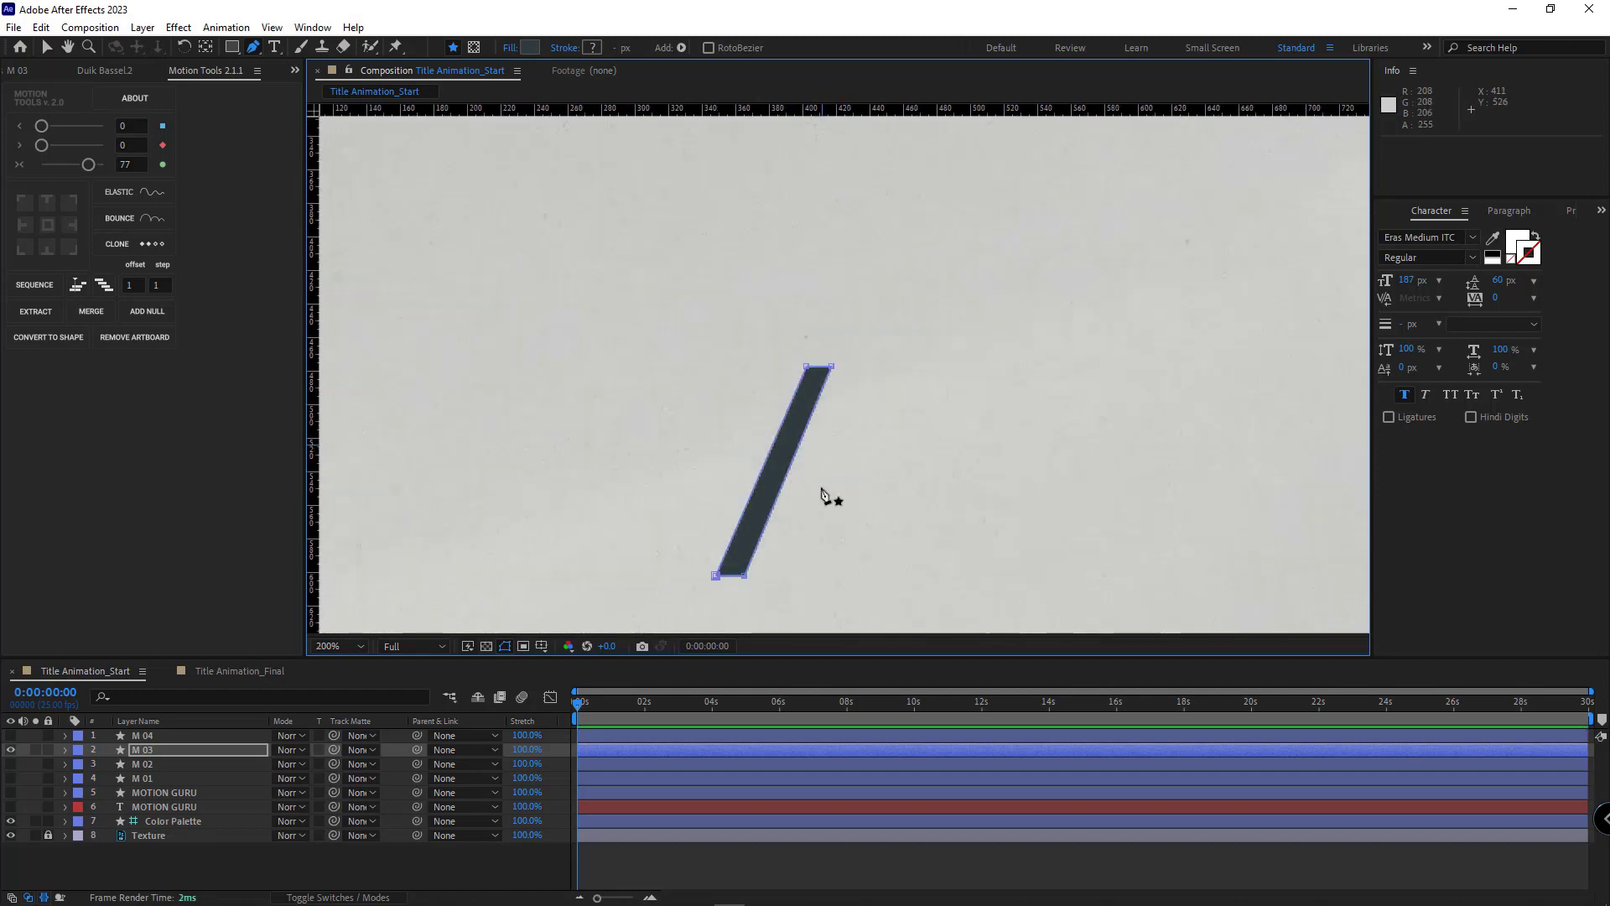
Show the full M on layer M 04 in place of M 03 and align M 03's lower left corner with the diagonal's edge
click(348, 676)
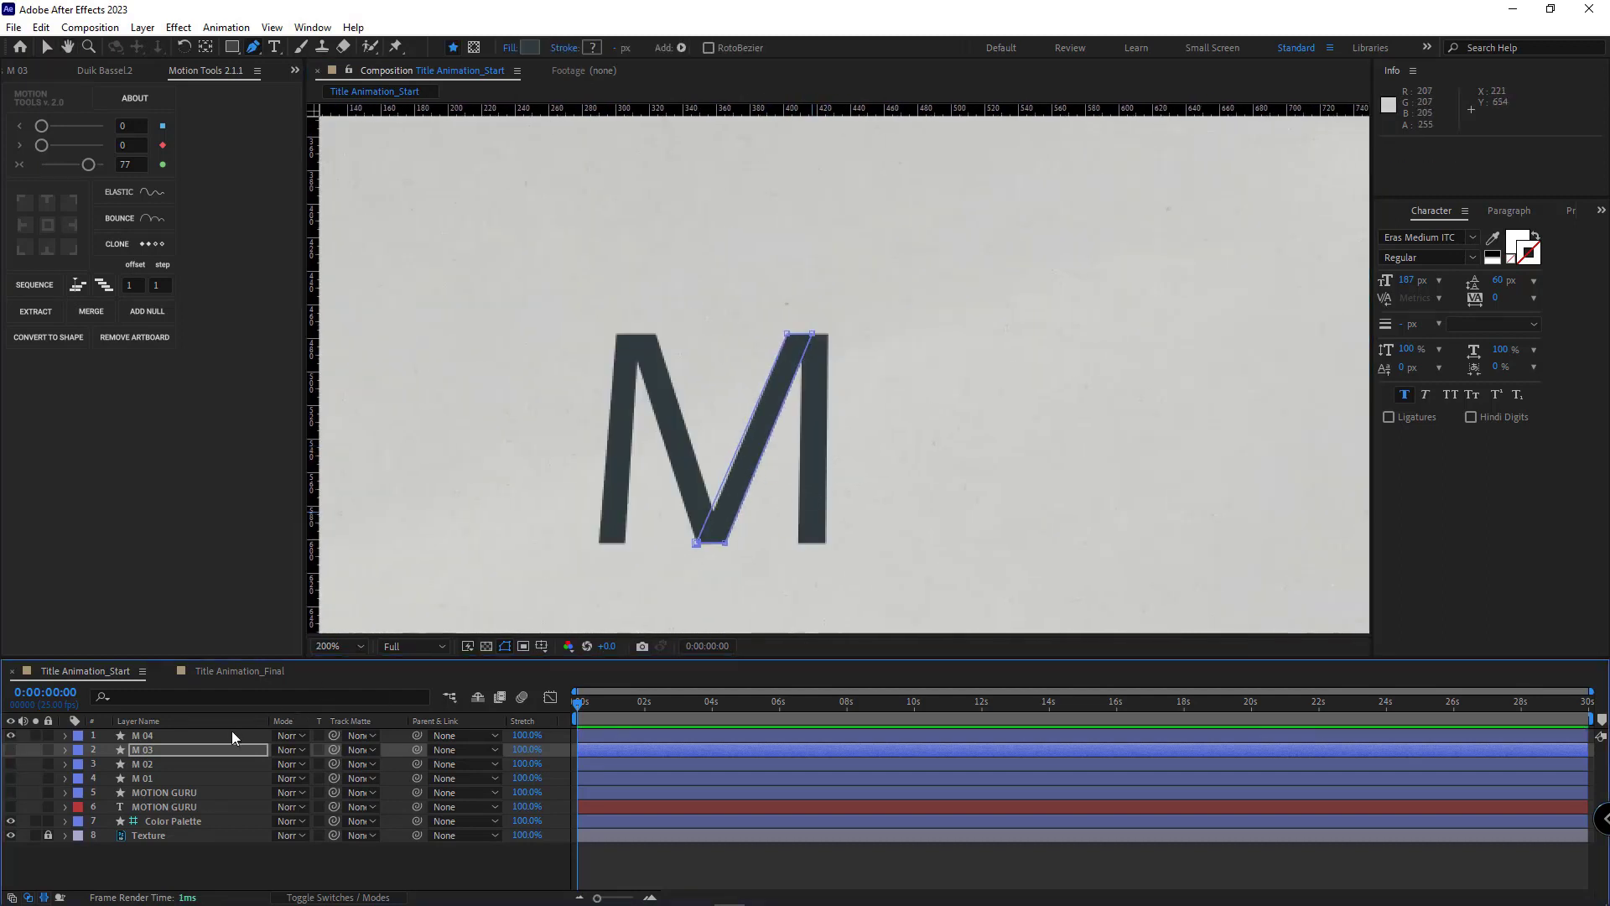
scroll(762, 565, up, 2)
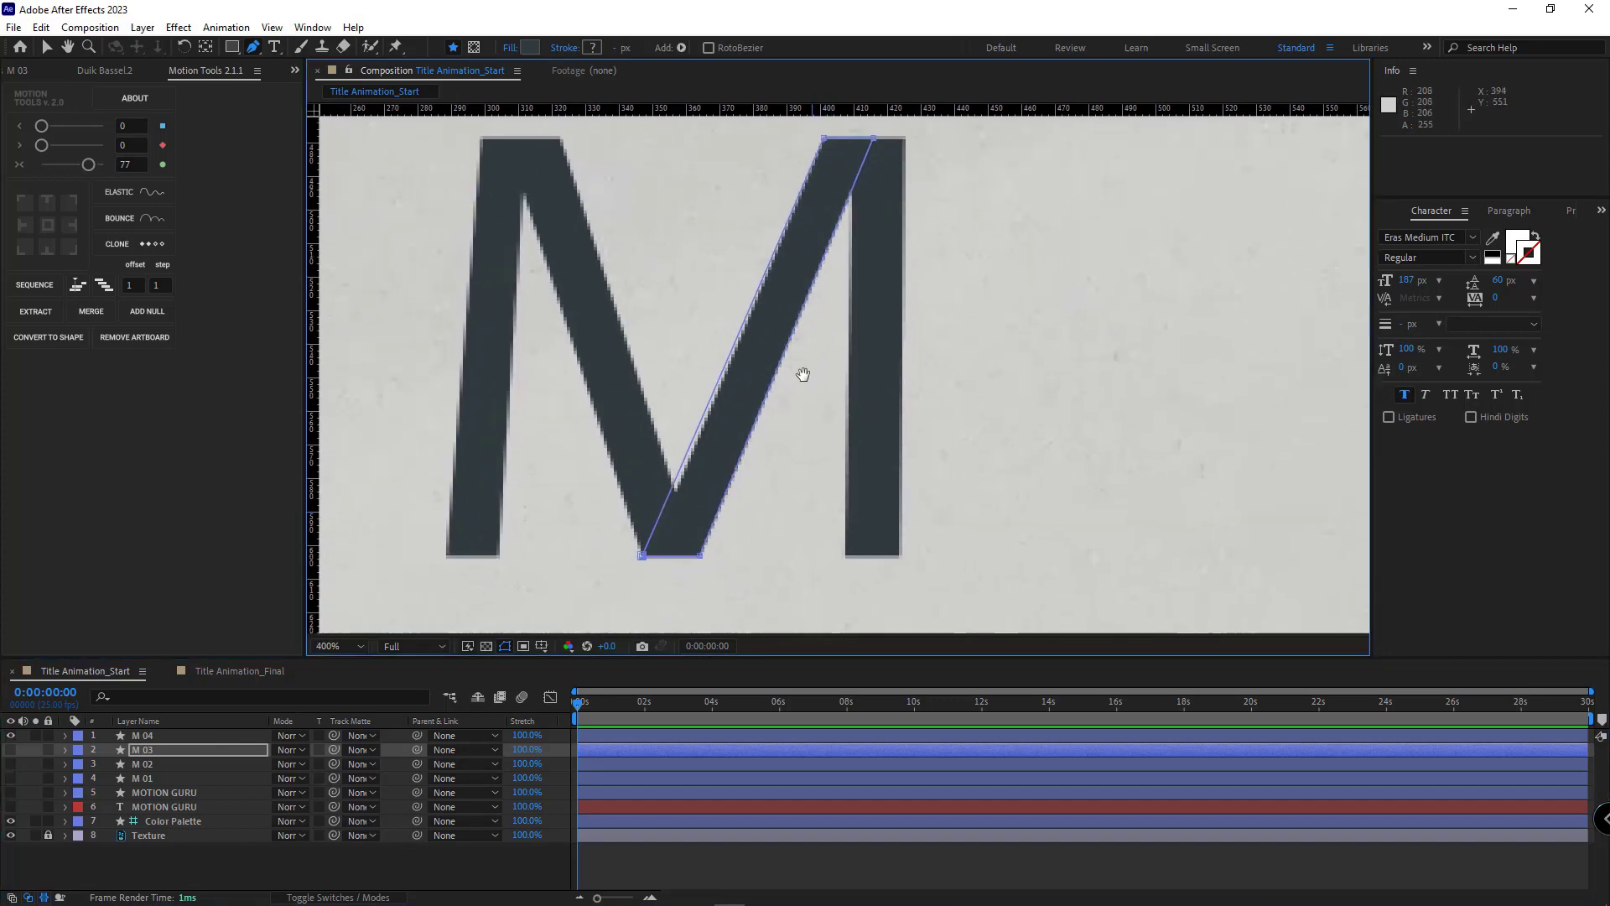
key(g)
scroll(673, 527, up, 1)
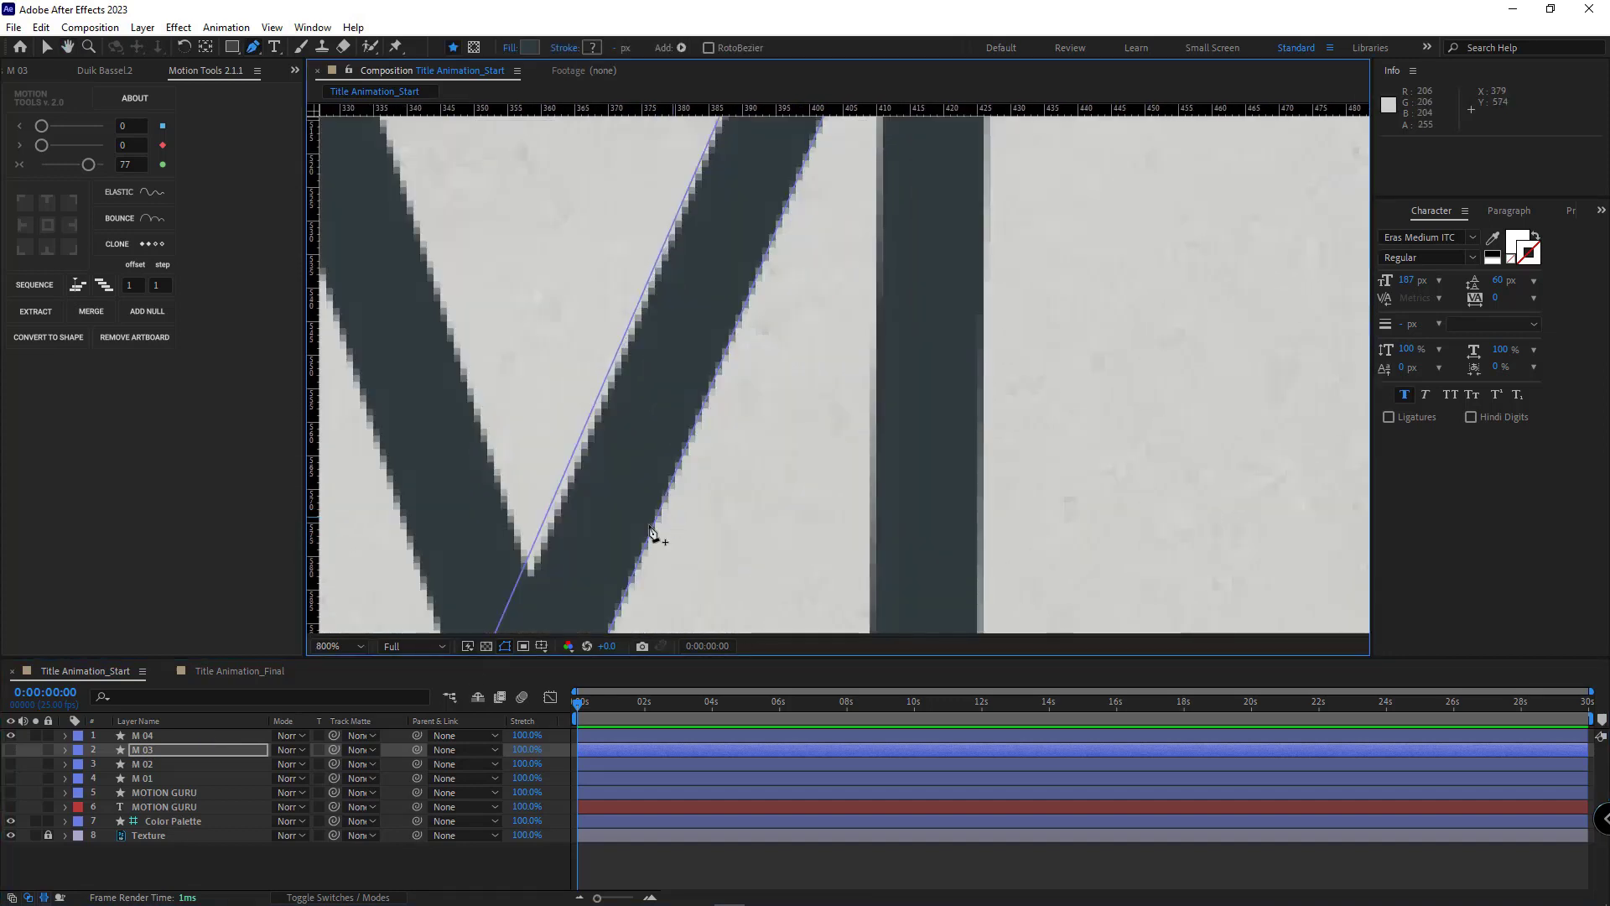
drag(577, 567, 704, 470)
drag(597, 614, 610, 618)
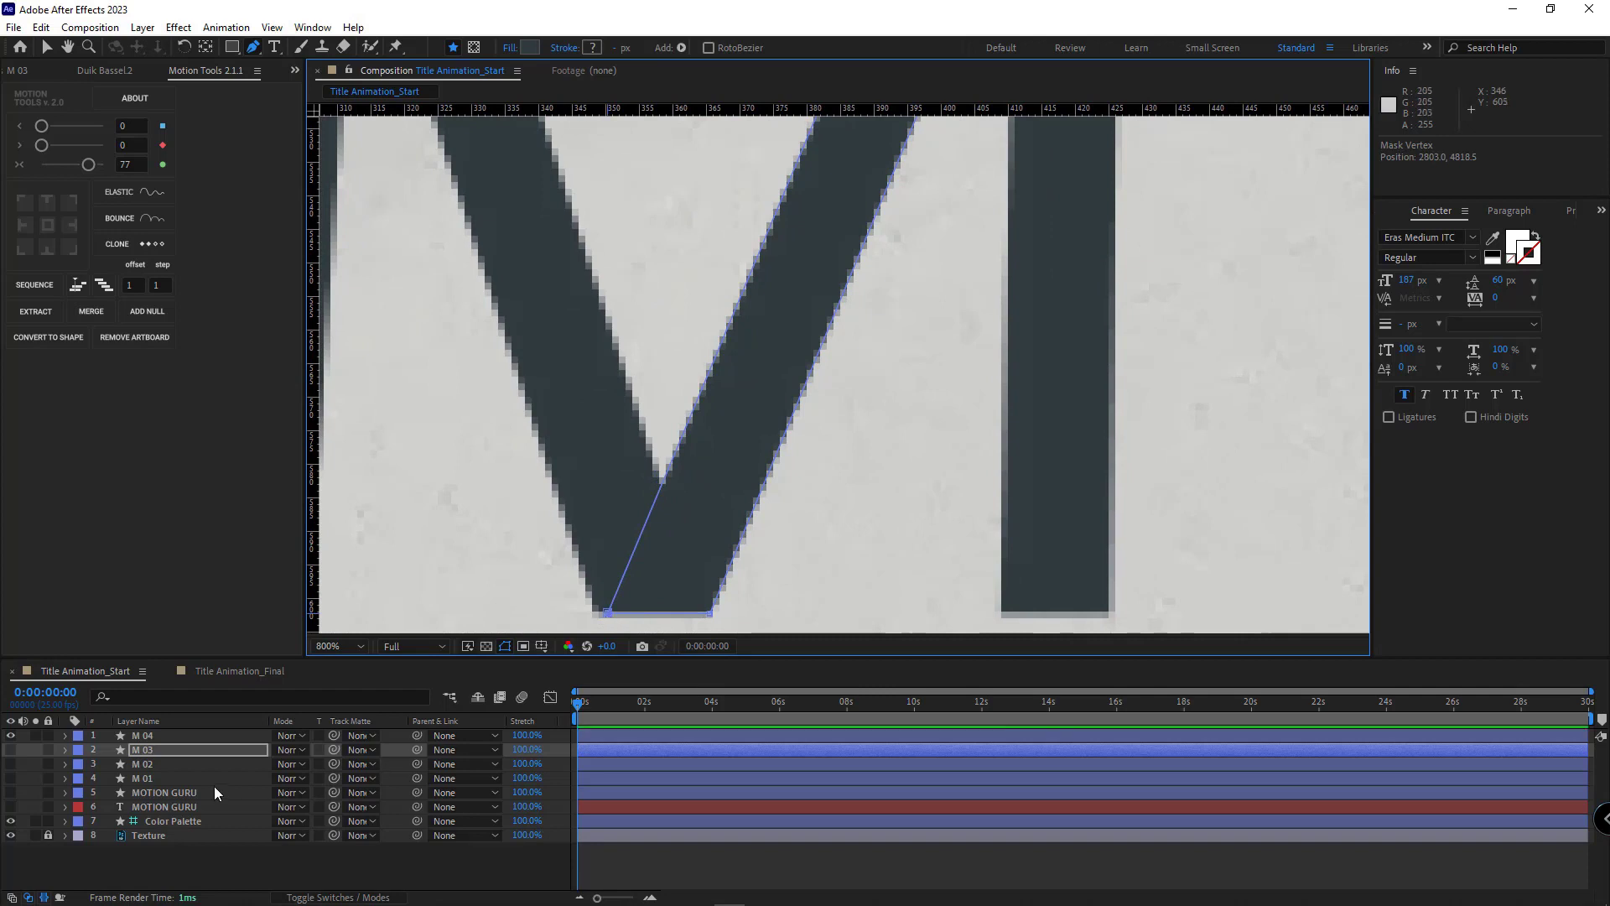
Align the lower right corner of the M 02 path with the edge of the M's left diagonal
click(186, 765)
drag(709, 618, 702, 617)
scroll(666, 485, down, 1)
drag(618, 272, 589, 458)
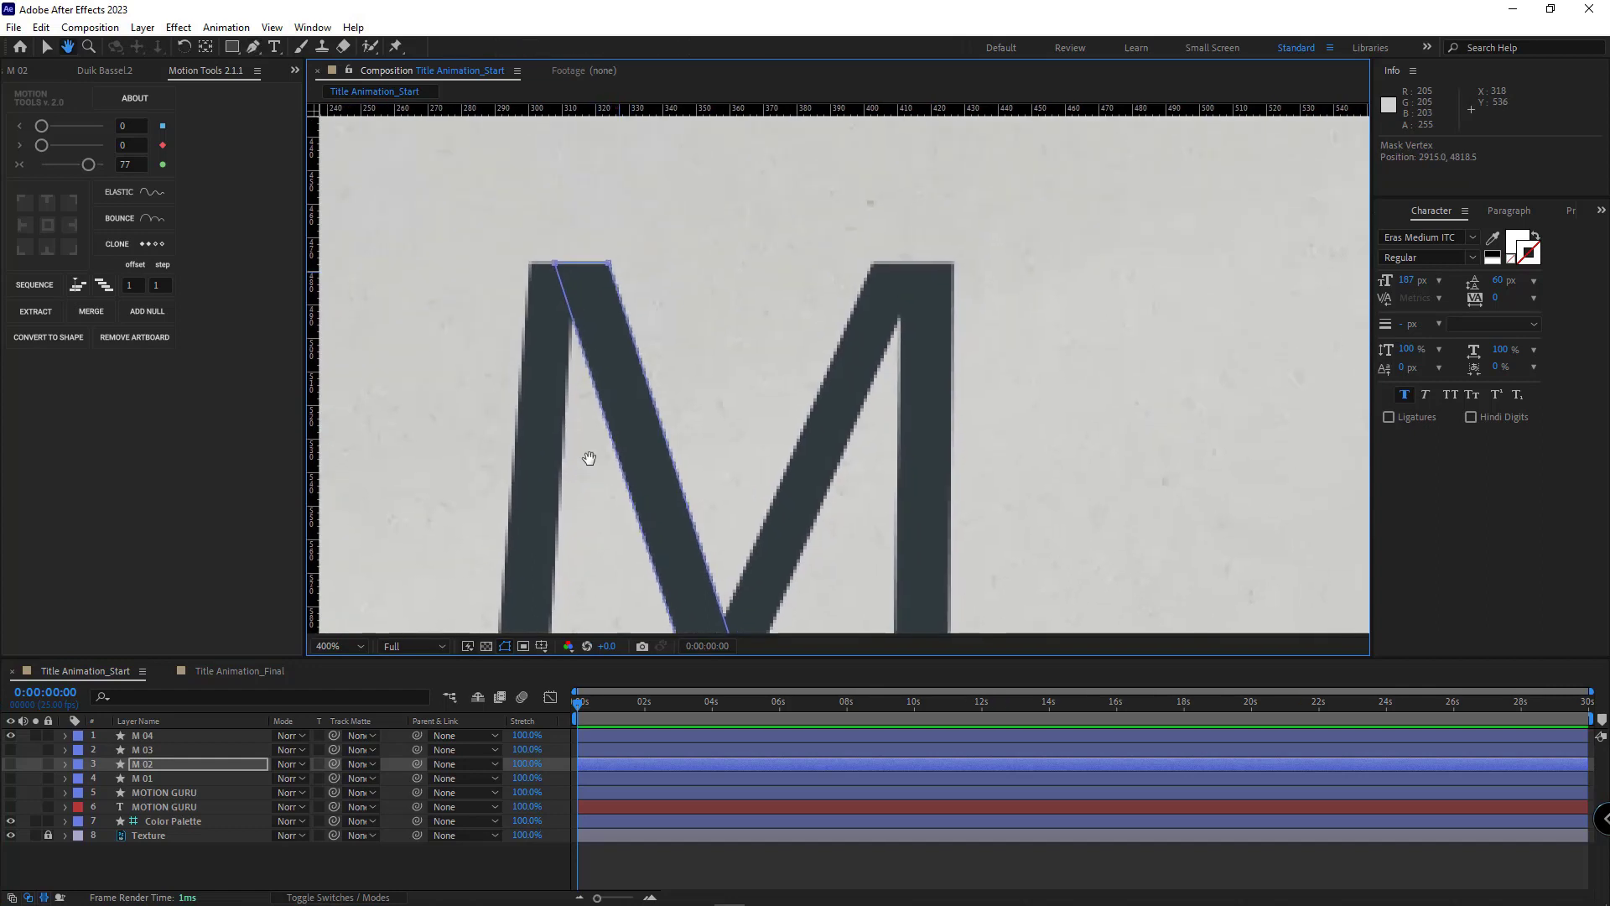
Delete the points of the left stem and both diagonals from the M 04 path, keeping the right stem
click(142, 736)
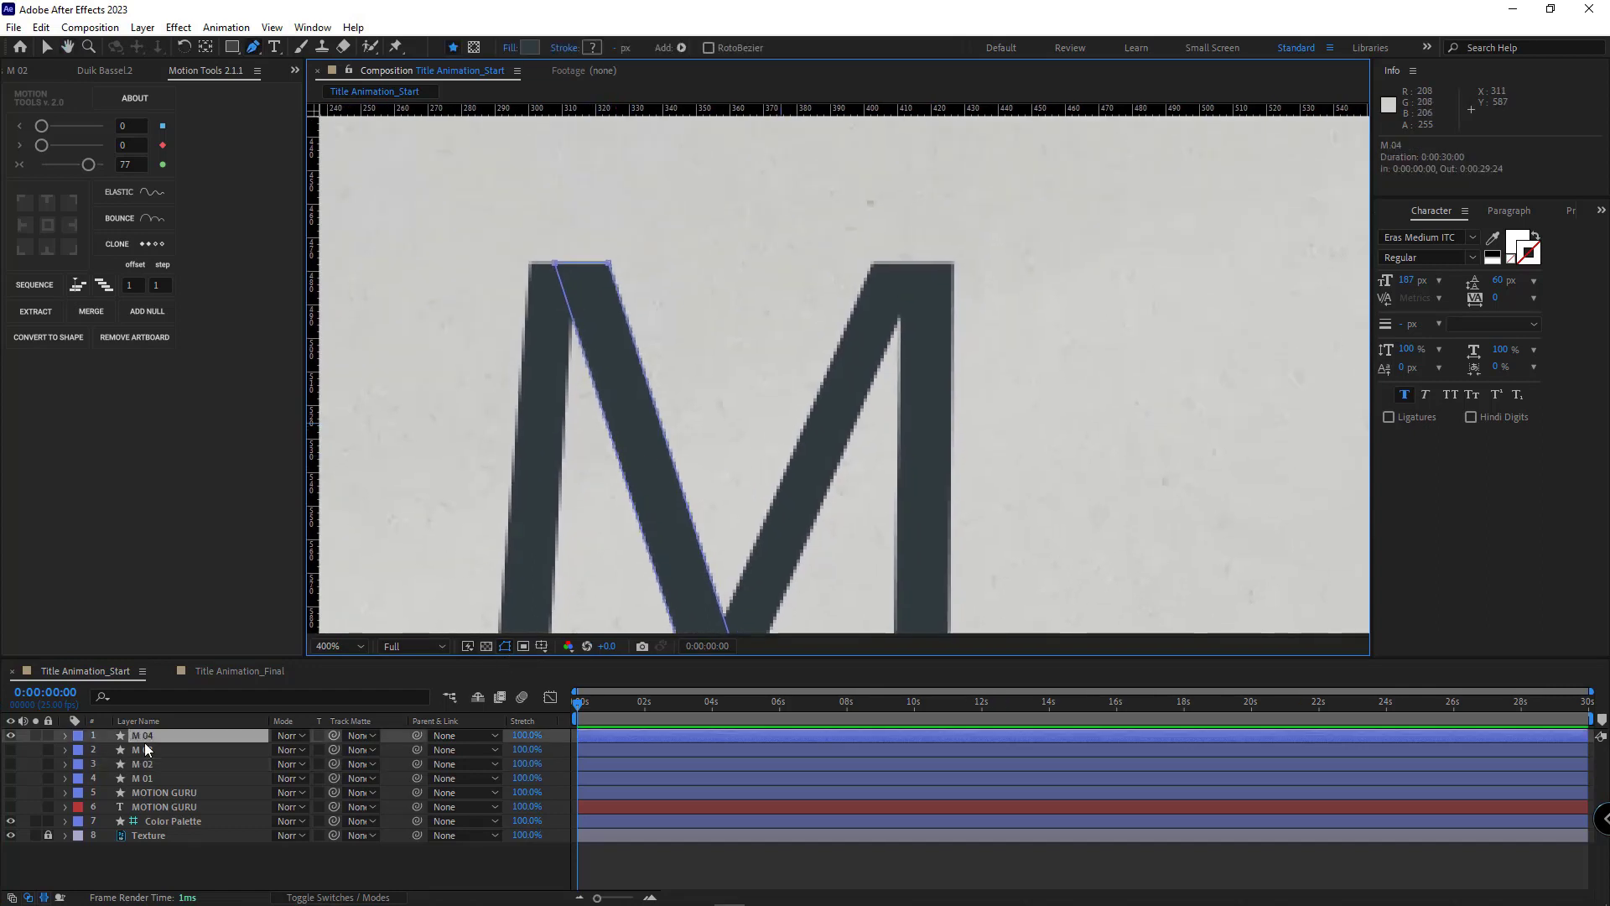
scroll(753, 478, down, 1)
drag(615, 274, 819, 564)
key(Delete)
Align the upper left corner of the M 04 stem with its left edge and delete the surplus point below it
scroll(897, 345, up, 1)
drag(936, 318, 755, 441)
scroll(757, 446, up, 1)
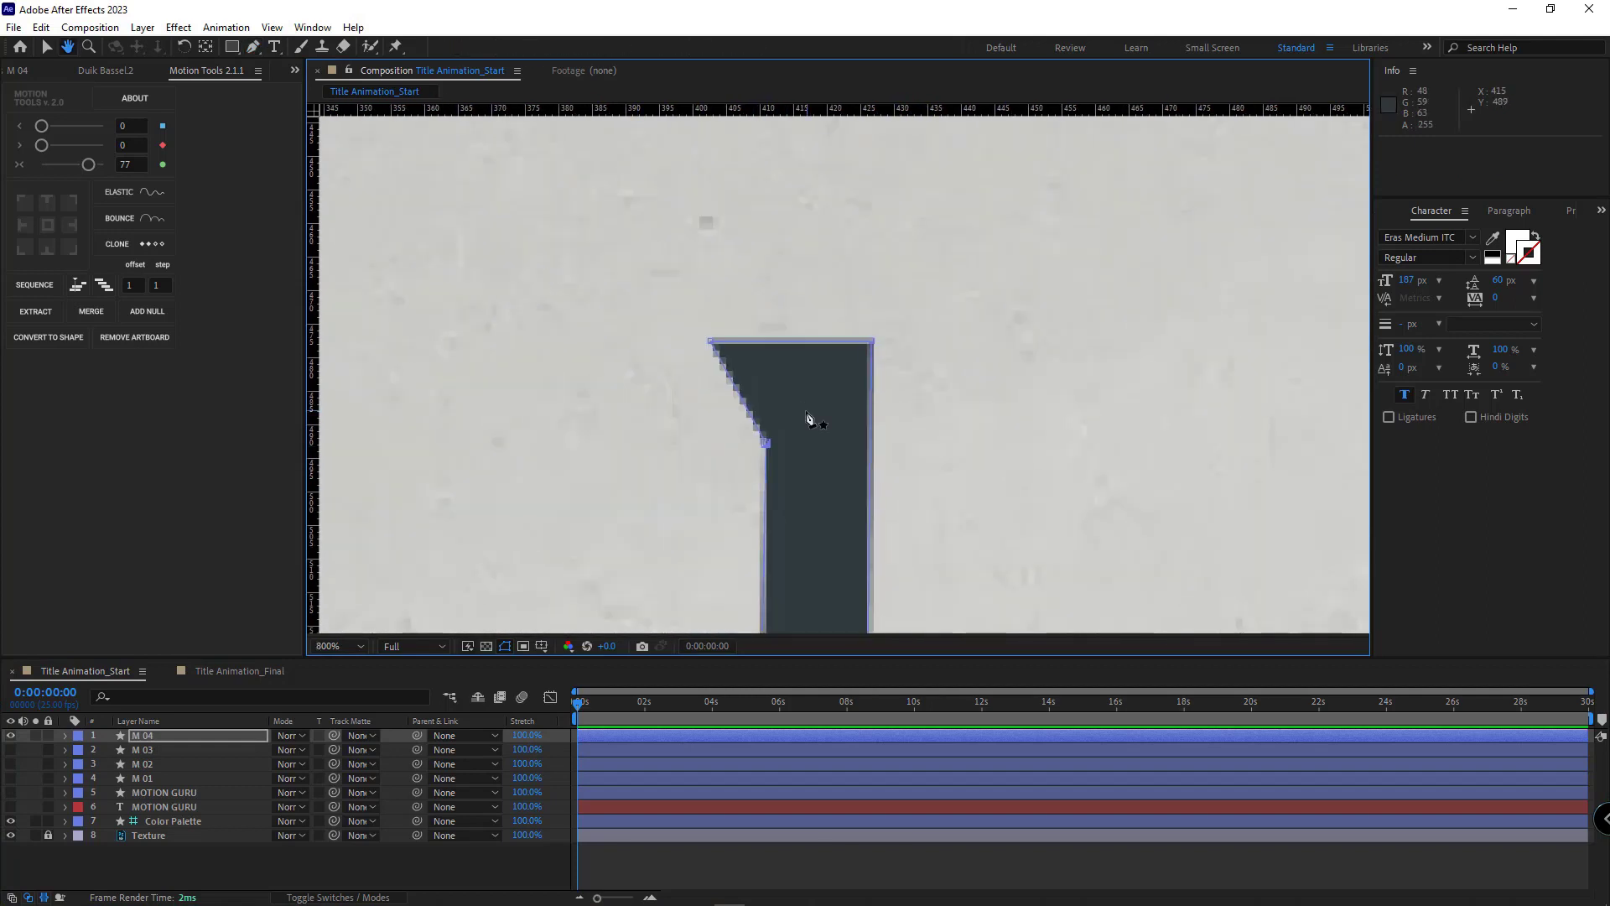
drag(712, 343, 766, 342)
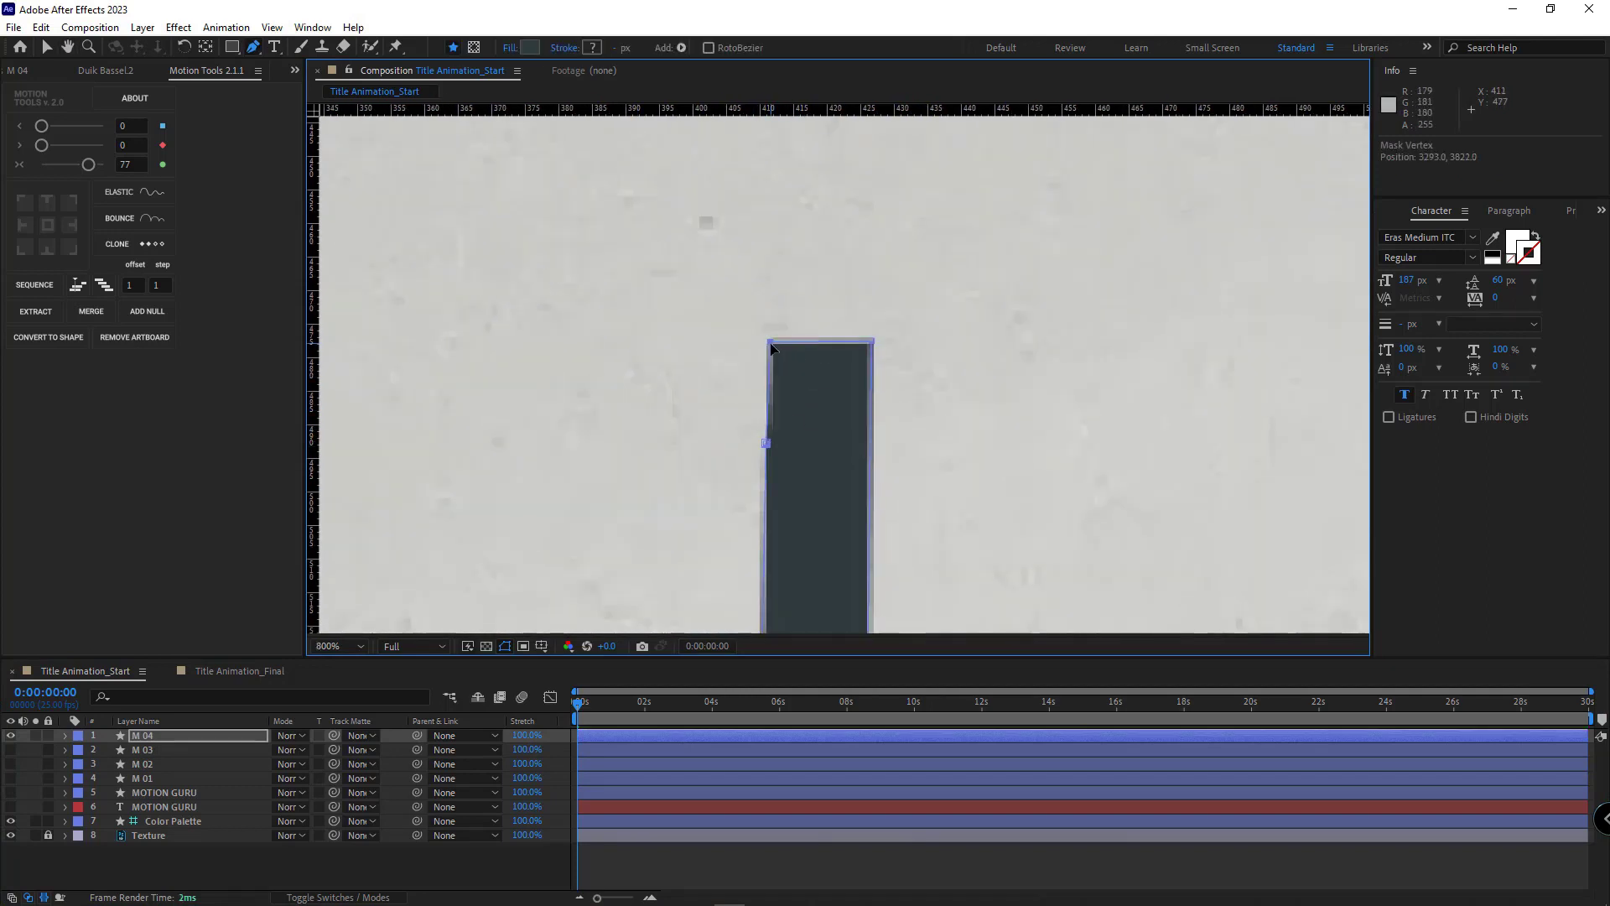
ctrl+click(766, 443)
scroll(780, 478, down, 2)
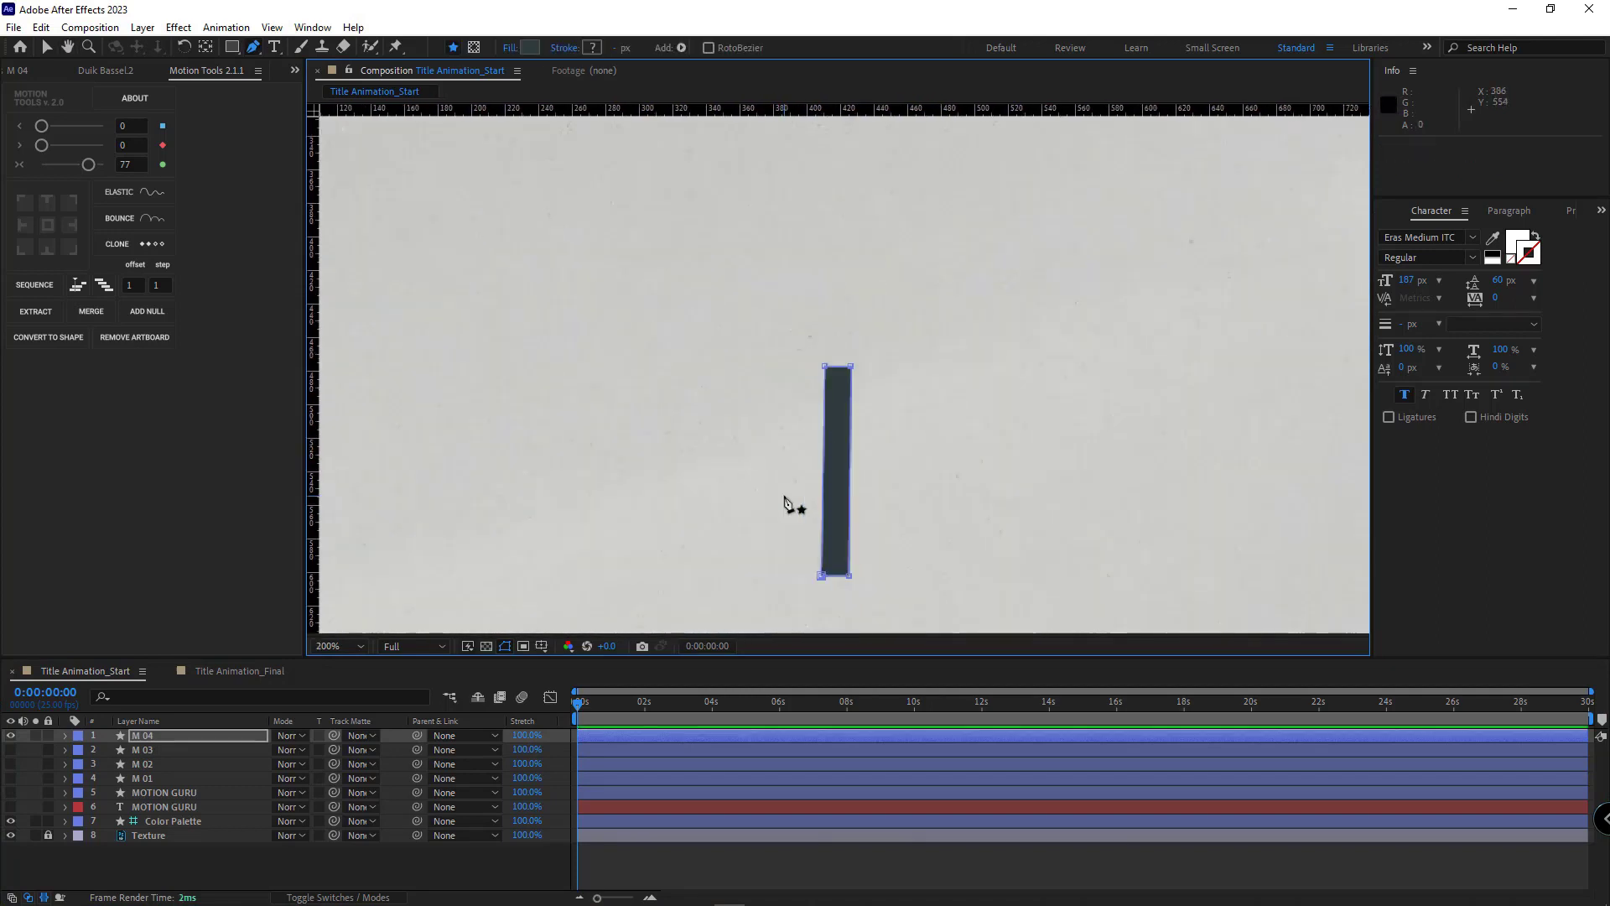
Make layers M 01, M 02 and M 03 visible alongside M 04, and deselect everything
drag(787, 500, 801, 438)
drag(12, 752, 13, 778)
key(ctrl+shift+a)
scroll(749, 495, down, 1)
key(v)
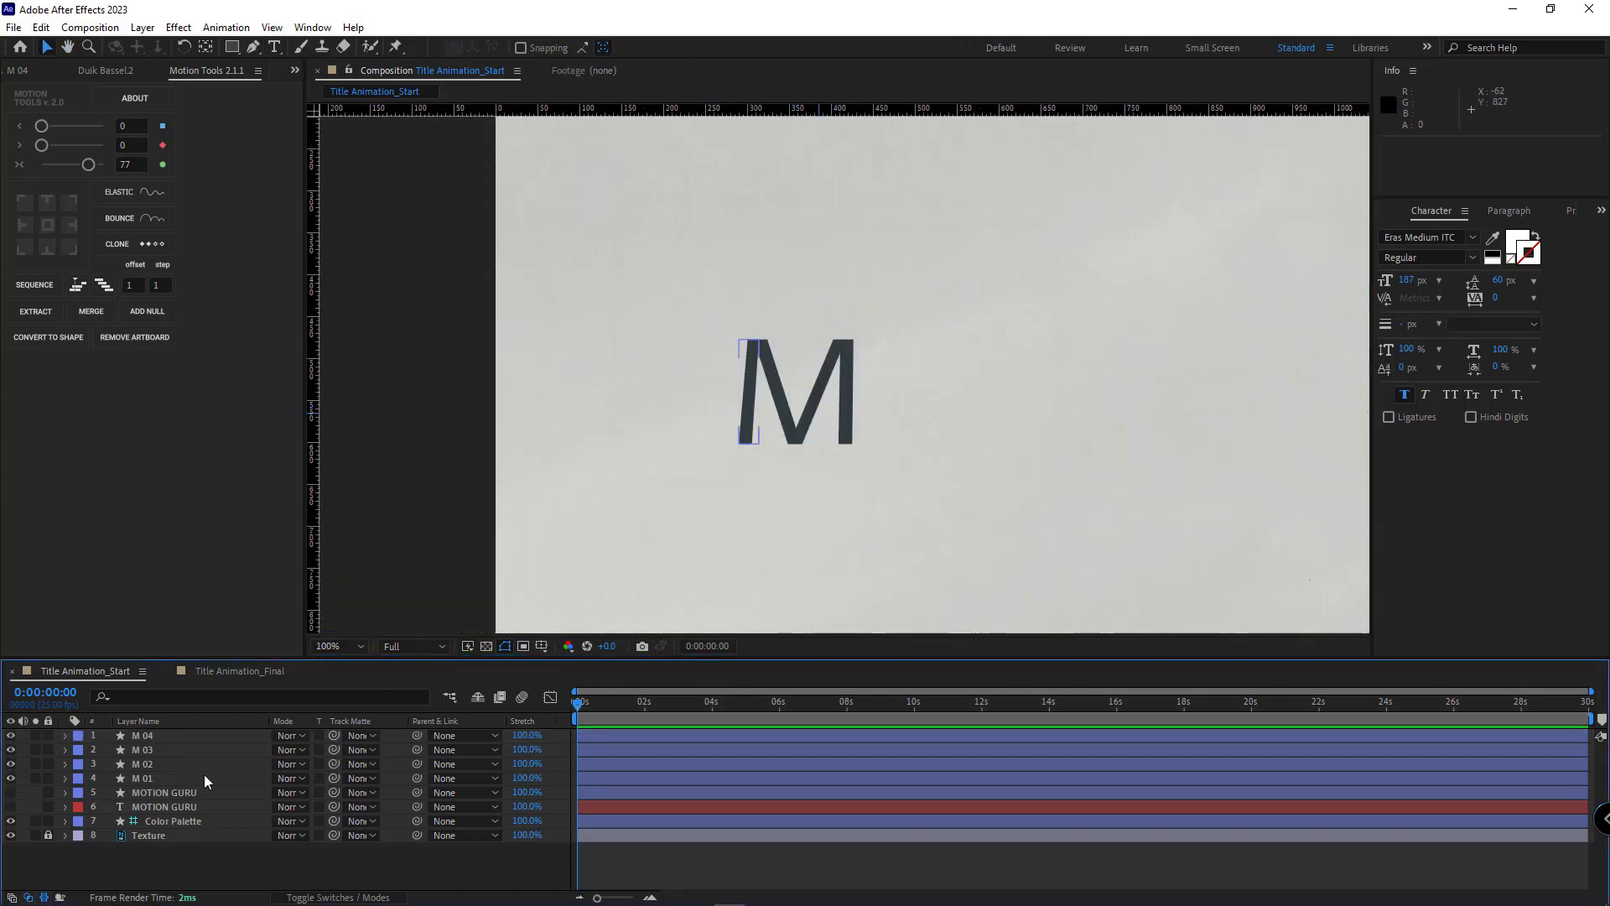
Centre the anchor points of layers M 01 to M 04 on their own strokes with Motion Tools
click(173, 776)
shift+click(153, 738)
key(F4)
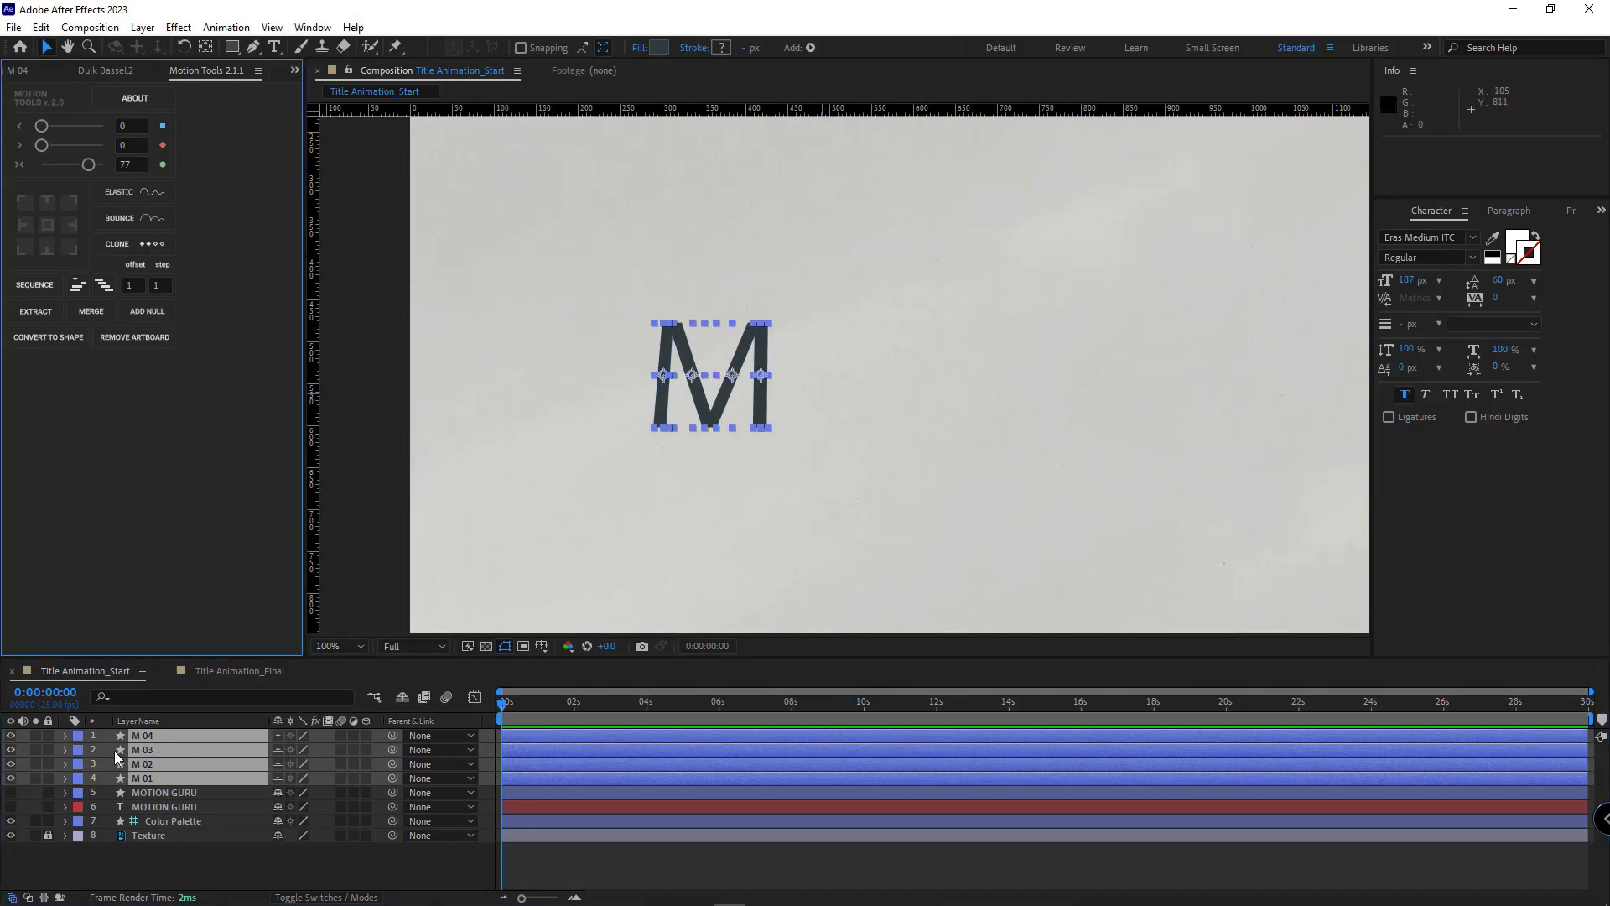
key(ctrl+shift+a)
Add Position keyframes to layers M 01 to M 04 at 0:00:00:00
click(153, 778)
scroll(611, 429, up, 1)
drag(612, 428, 753, 422)
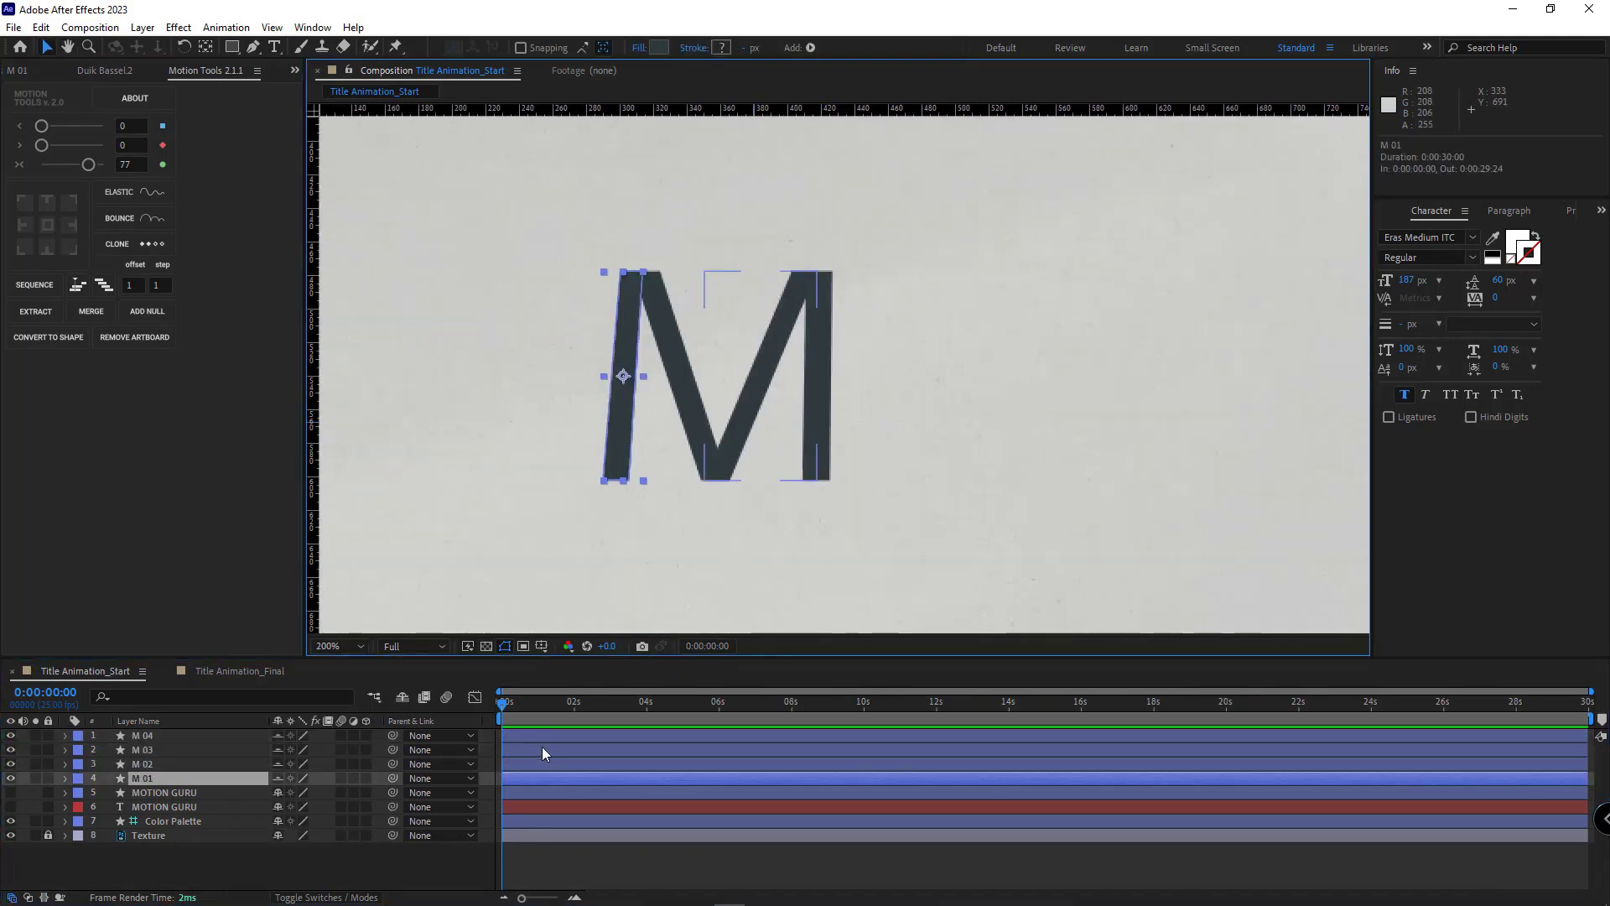
scroll(543, 750, up, 1)
scroll(611, 755, left, 1)
shift+click(161, 738)
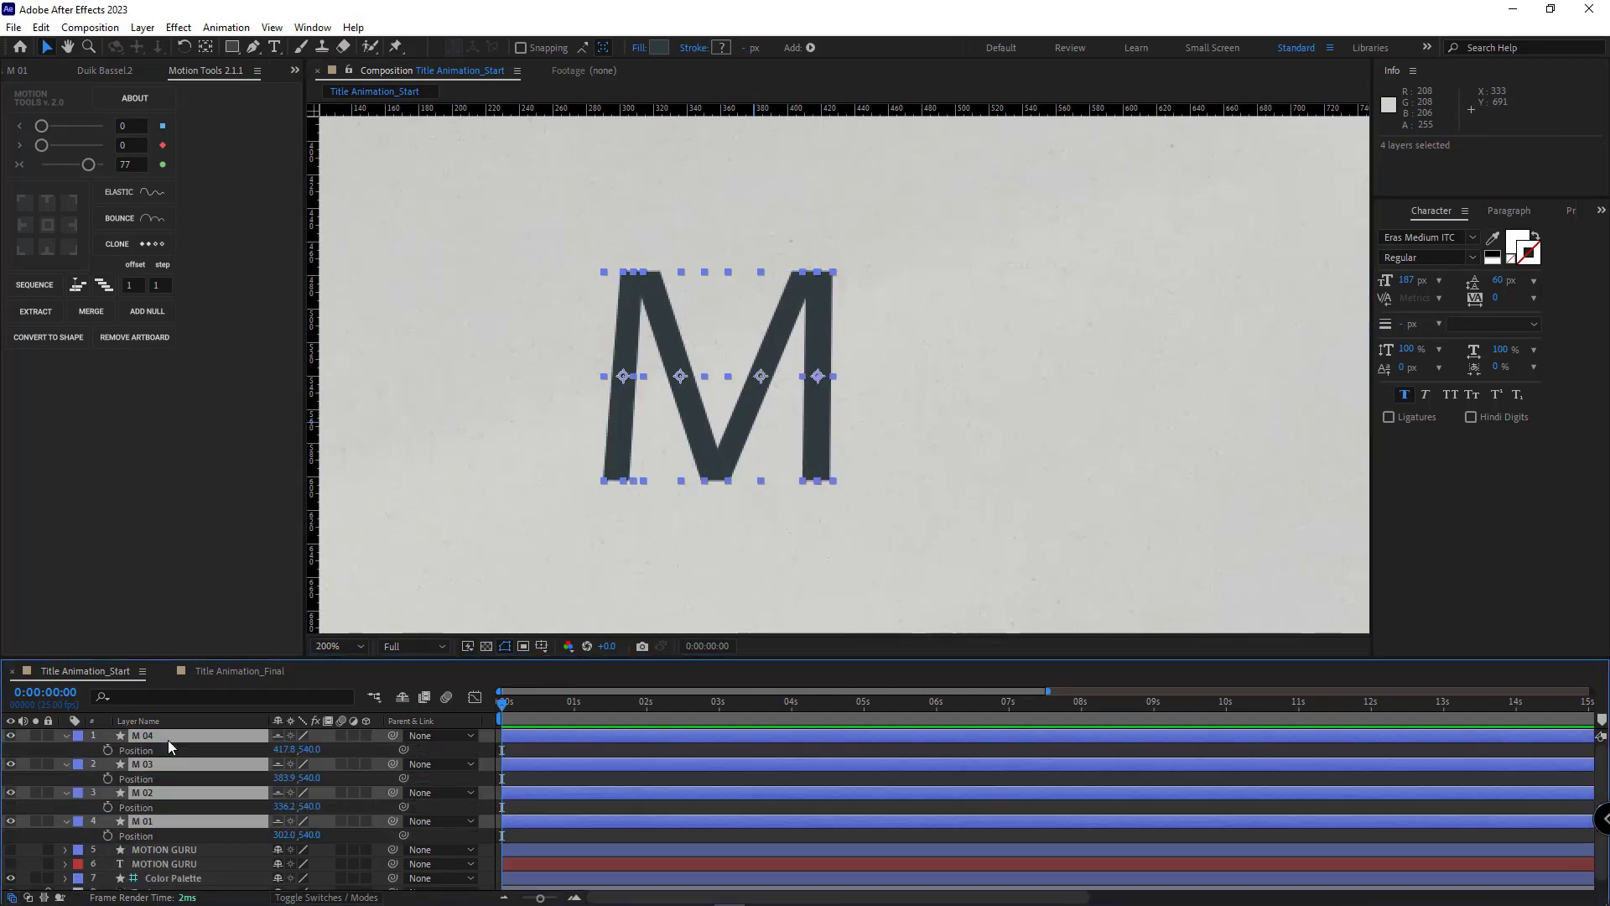
key(p)
click(107, 780)
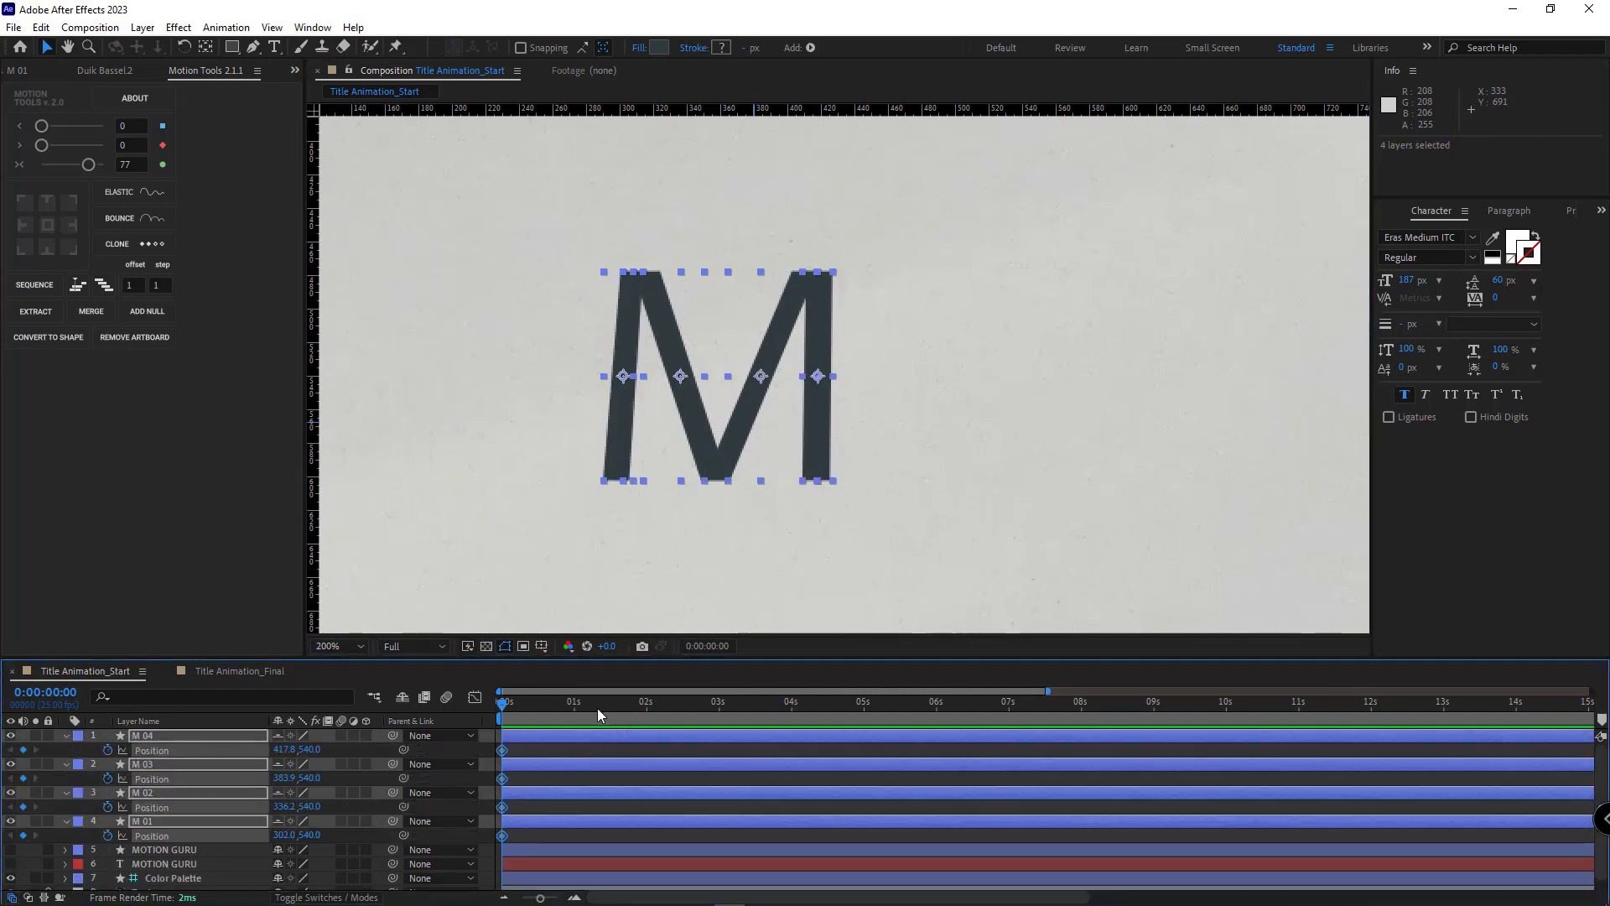
Move the Position keyframes of layers M 01 to M 04 to 15 frames and add matching keyframes at 0:00:00:00
scroll(565, 778, up, 4)
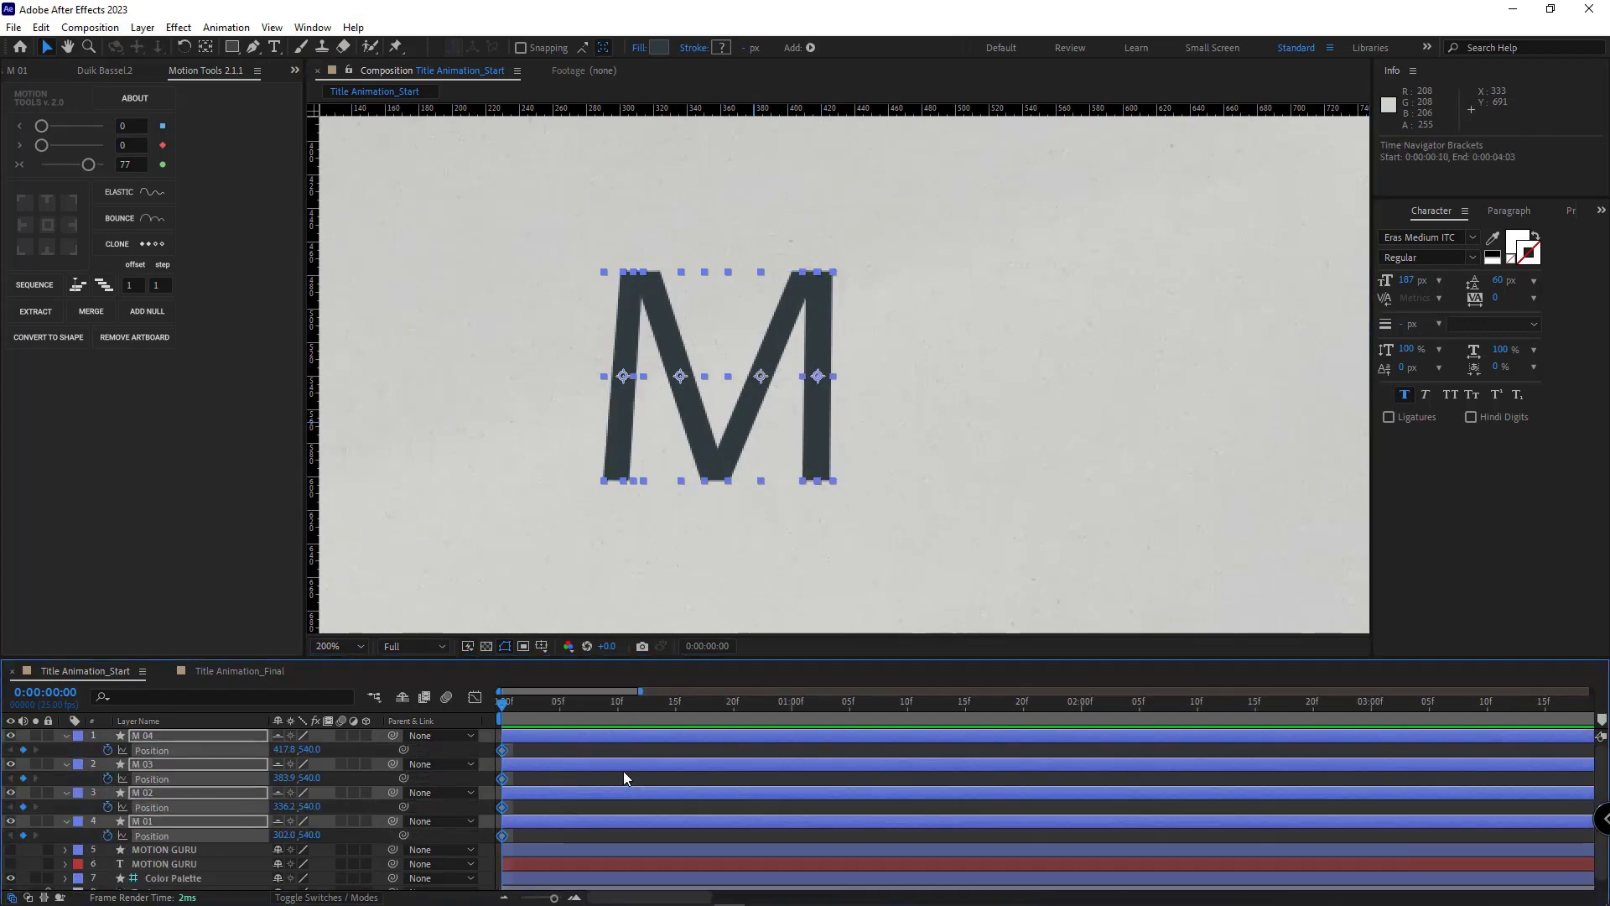
click(678, 701)
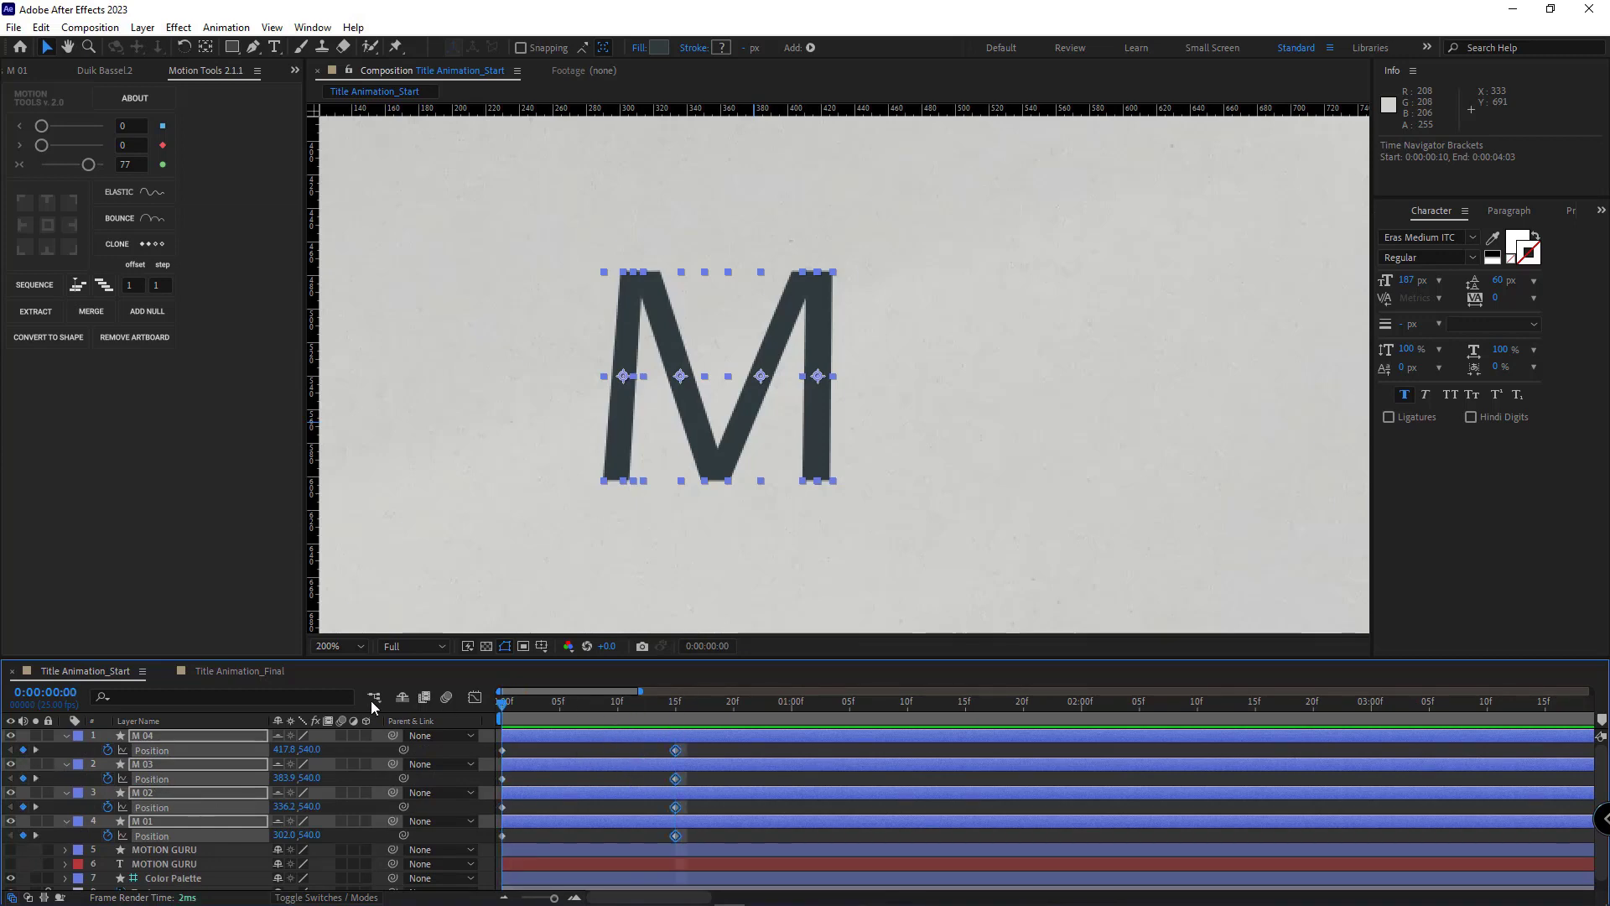
click(581, 753)
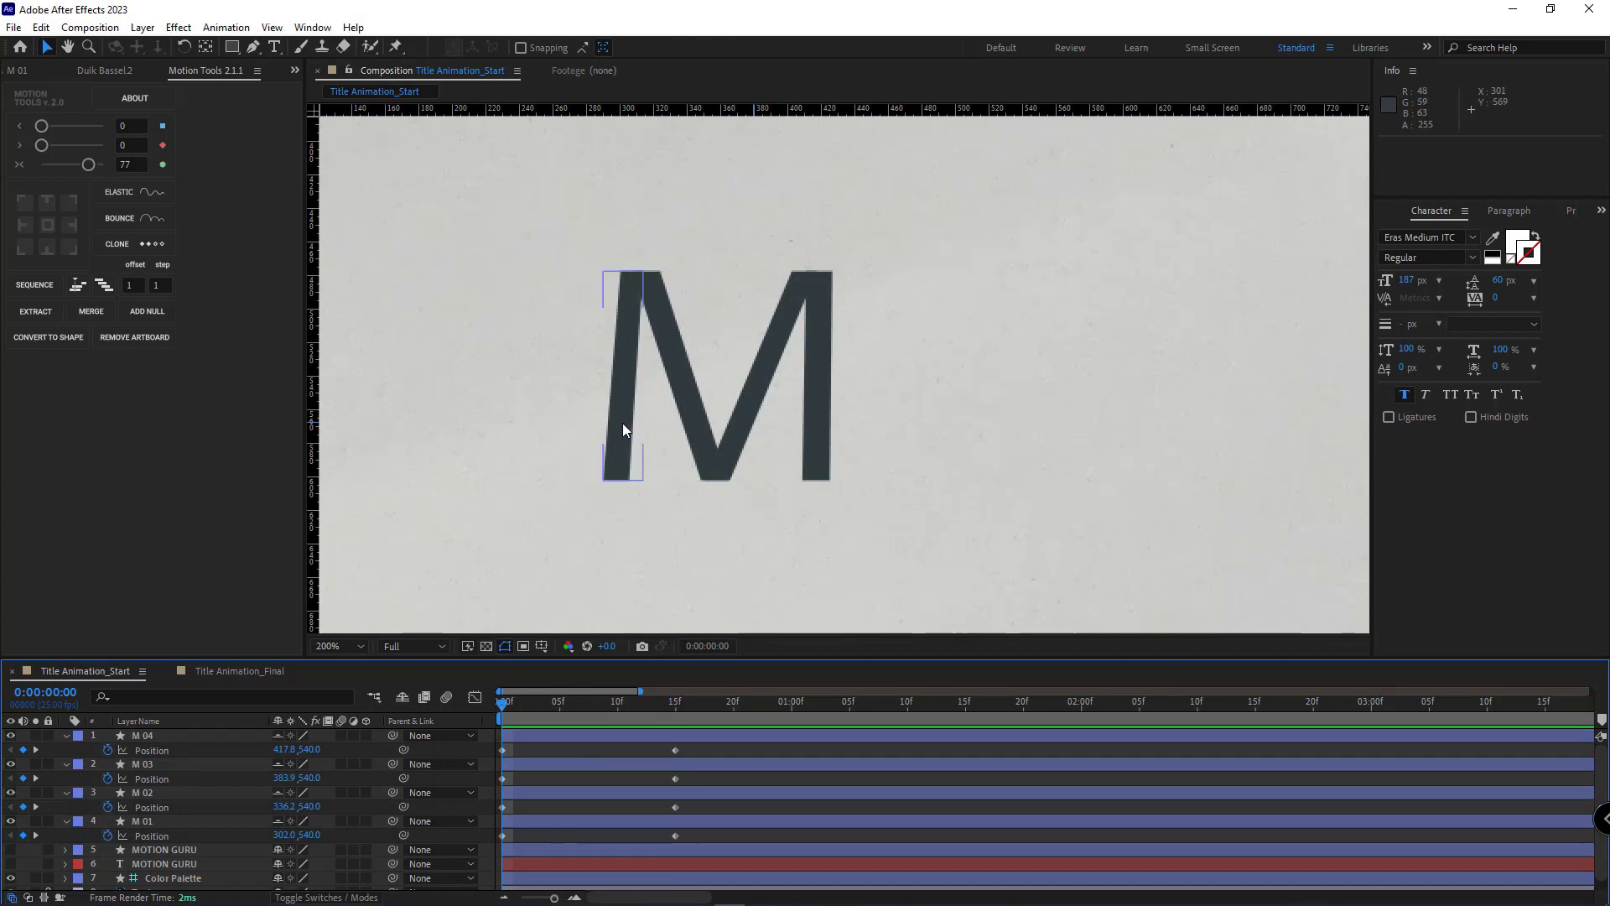
Offset the strokes at 0:00:00:00: M 01 to about 306, 478, M 02 to 356, 602.5, M 03 to 410, 478.5 and M 04 to 417, 602.5
mouse_move(624, 431)
mouse_down()
mouse_move(624, 342)
mouse_move(626, 367)
mouse_up()
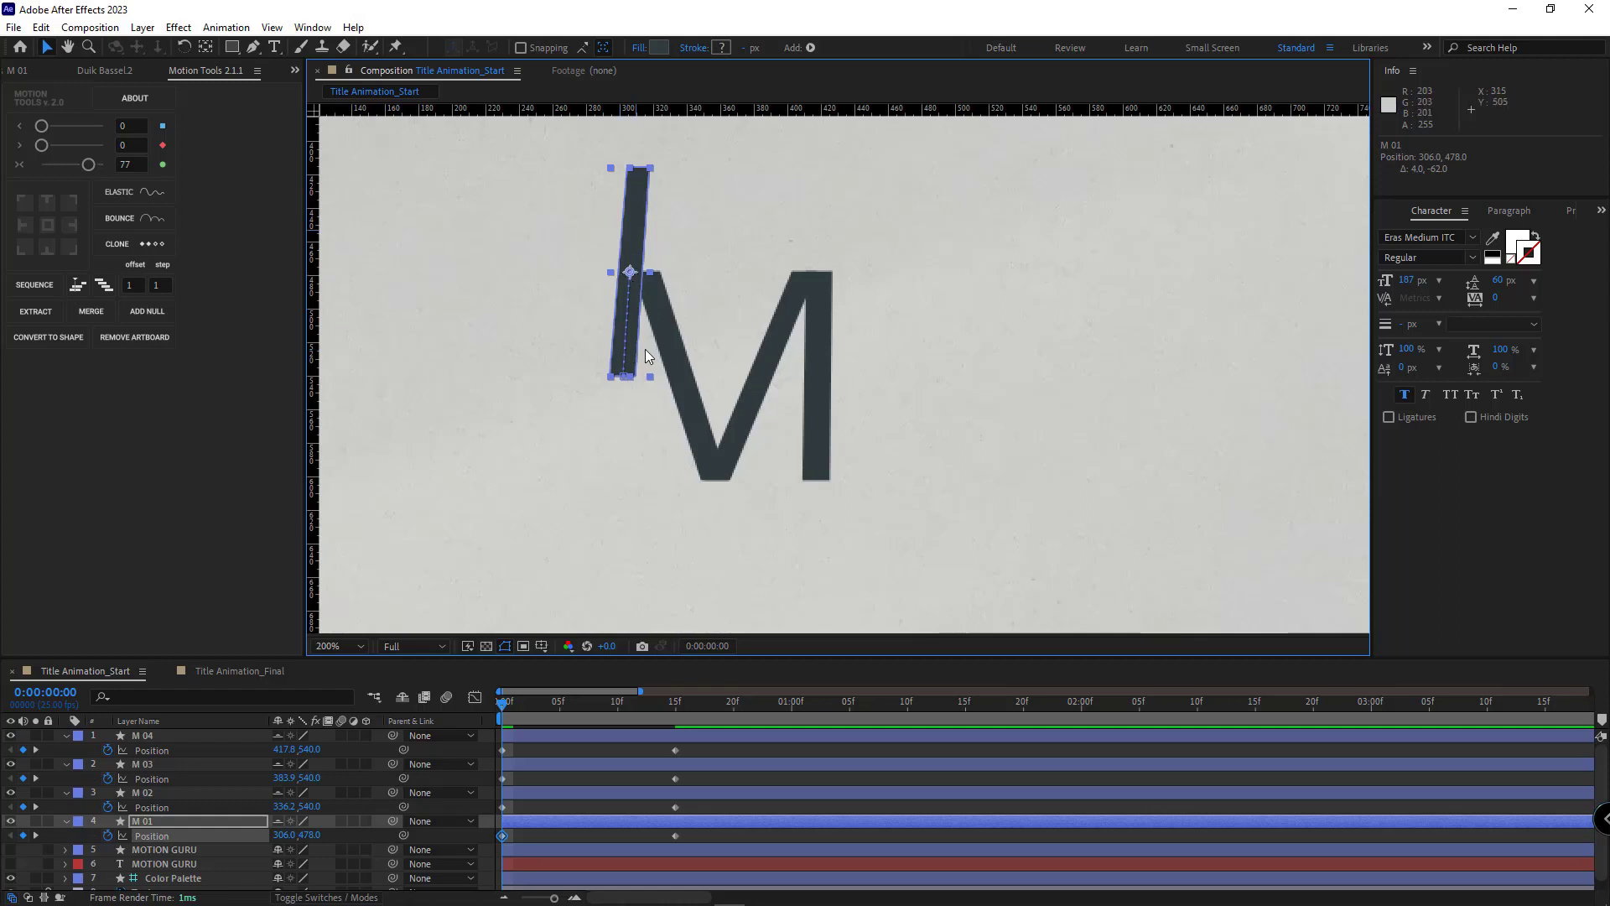
click(602, 794)
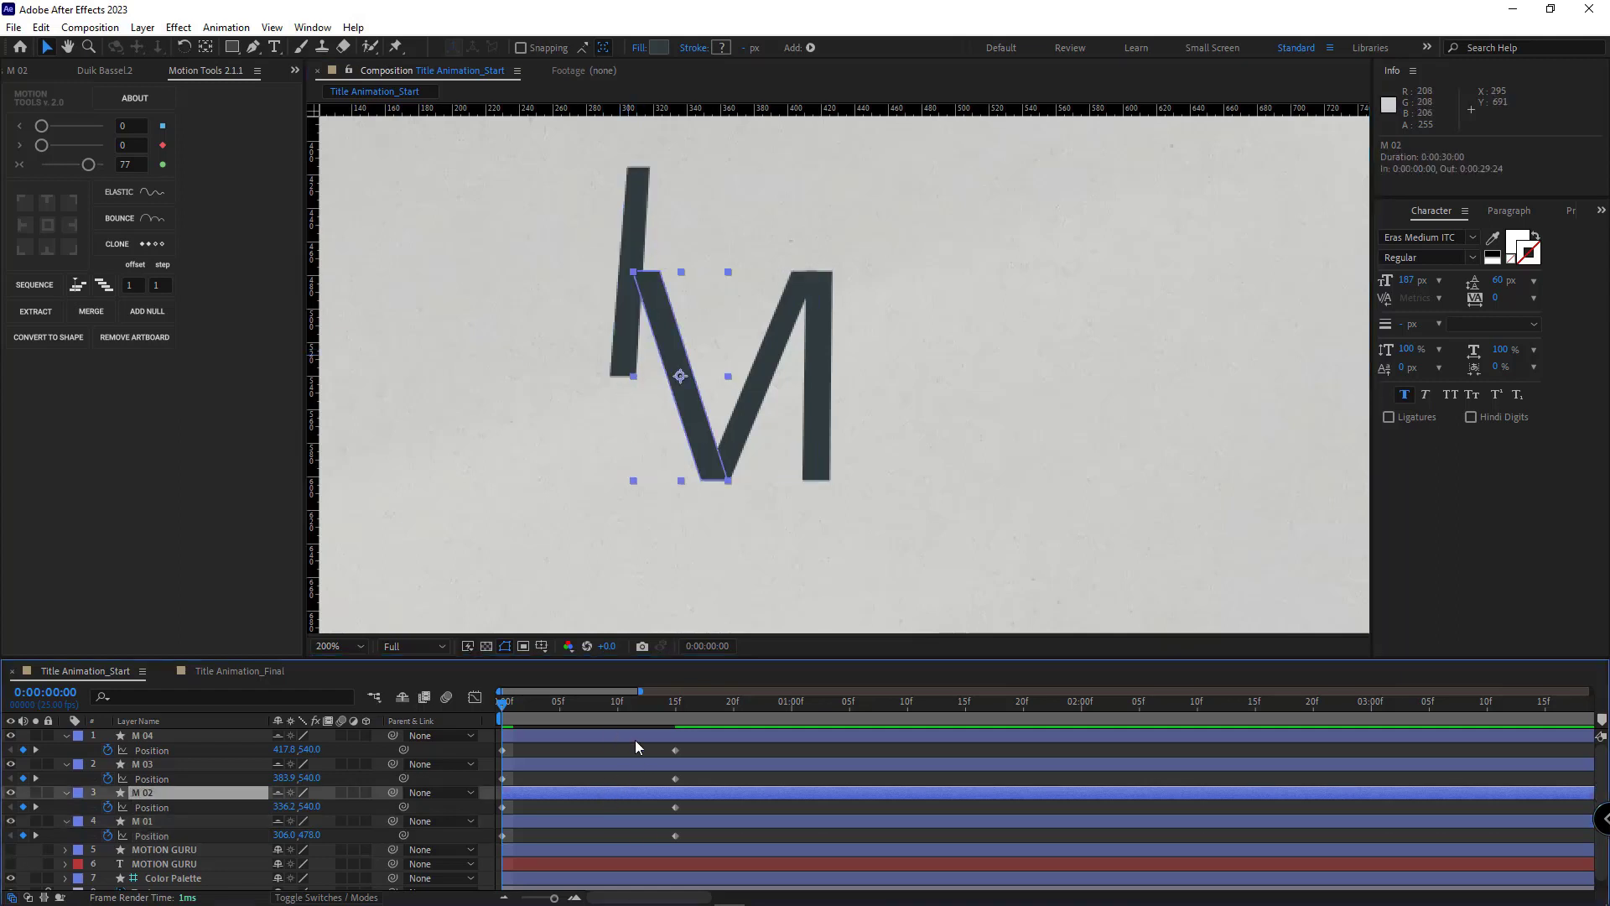
mouse_move(656, 319)
mouse_down()
mouse_move(687, 415)
mouse_move(786, 339)
mouse_move(773, 334)
mouse_move(814, 415)
mouse_up()
click(778, 345)
click(819, 436)
Apply Easy Ease to the Position keyframes of layers M 01 to M 04 at 15 frames
scroll(570, 802, up, 2)
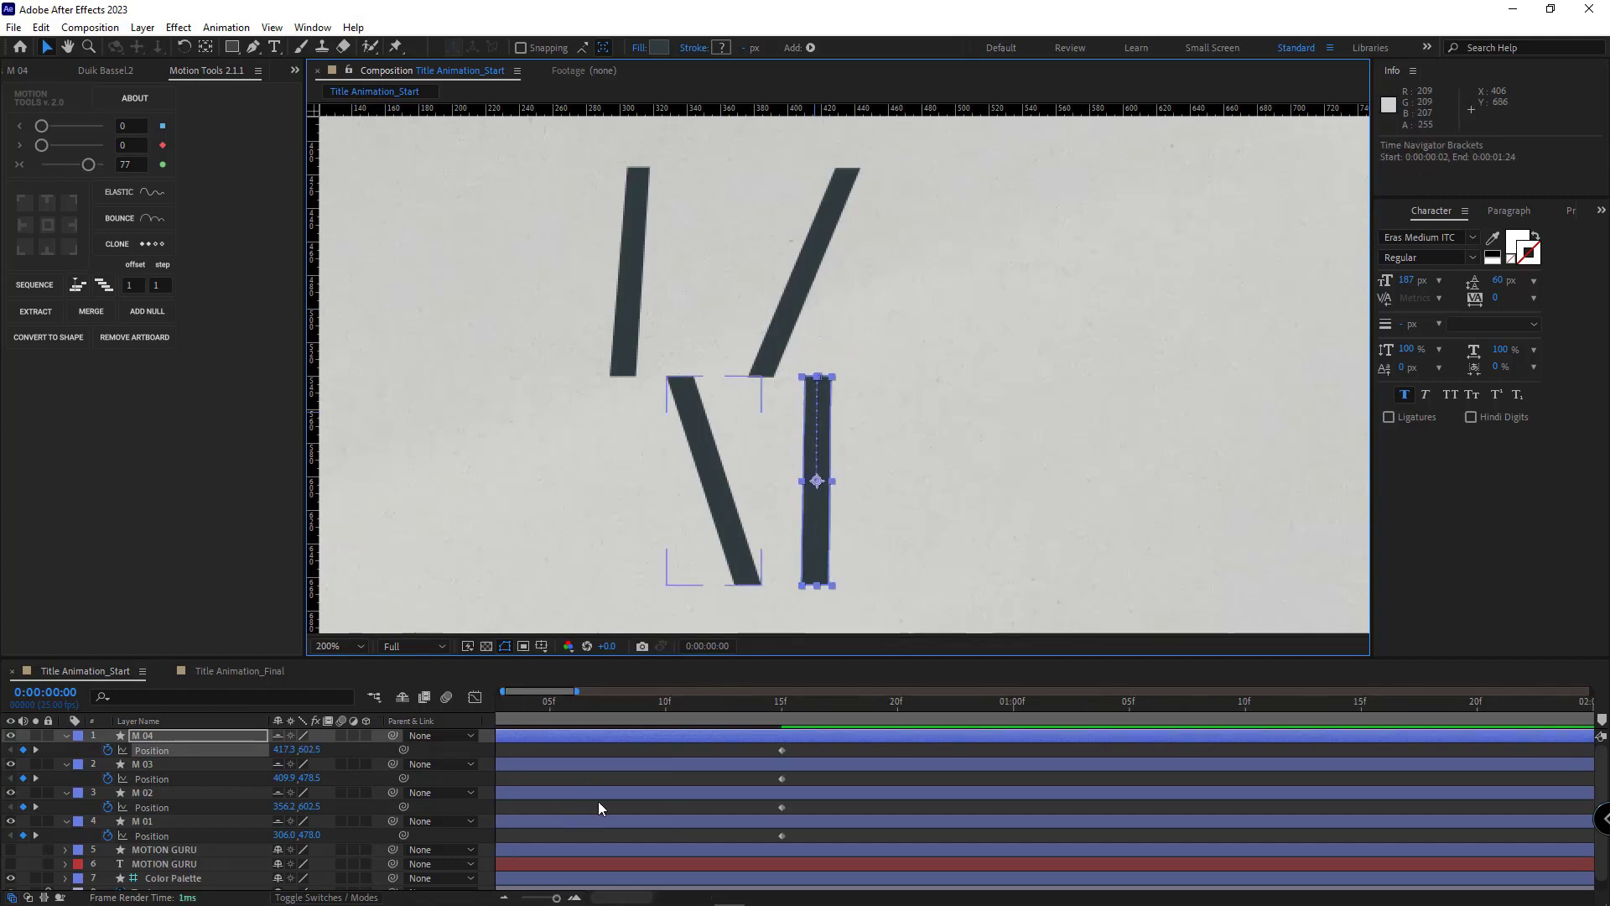
drag(865, 745, 834, 850)
right_click(850, 780)
mouse_move(941, 758)
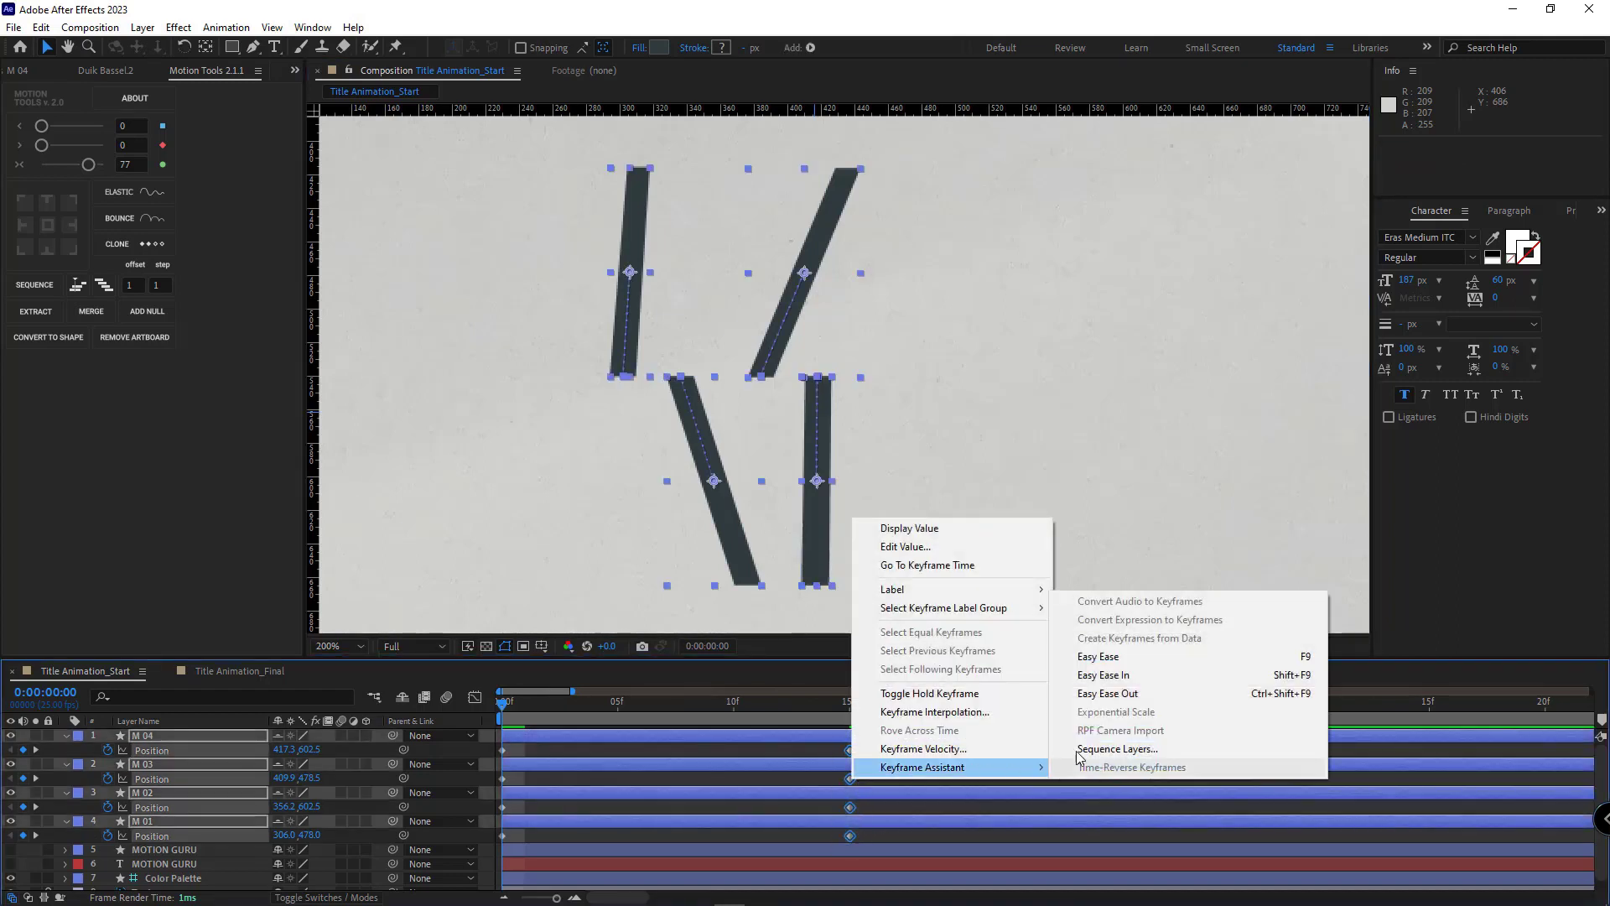
click(1090, 654)
click(930, 810)
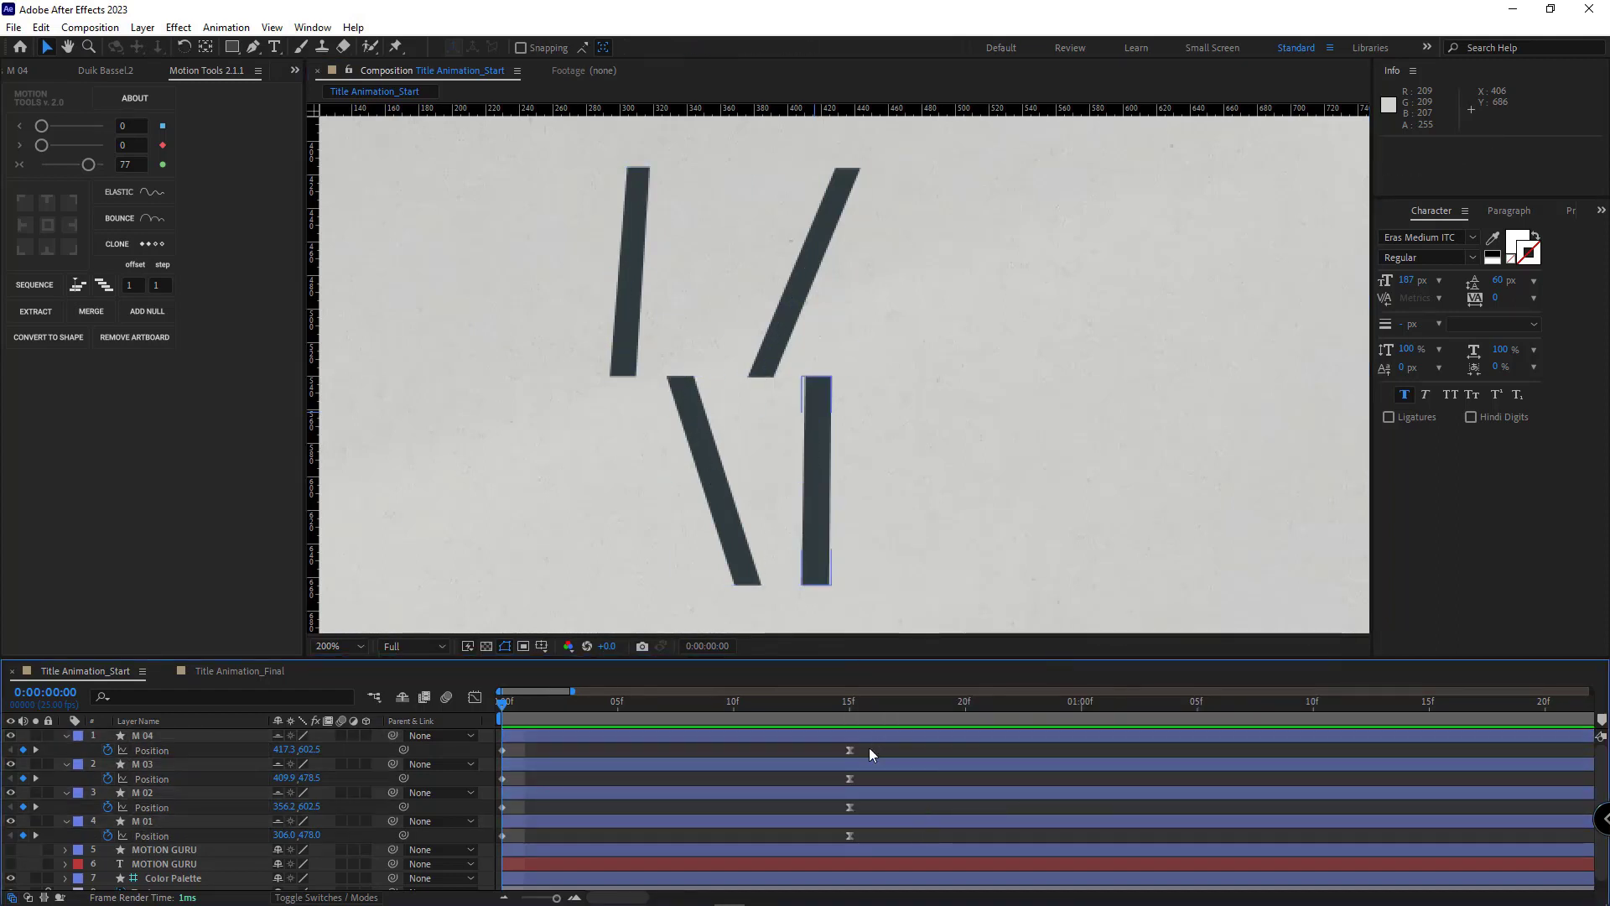
Lengthen the incoming ease of the four end Position keyframes in the speed graph and preview the M animation
drag(866, 748, 827, 849)
click(474, 697)
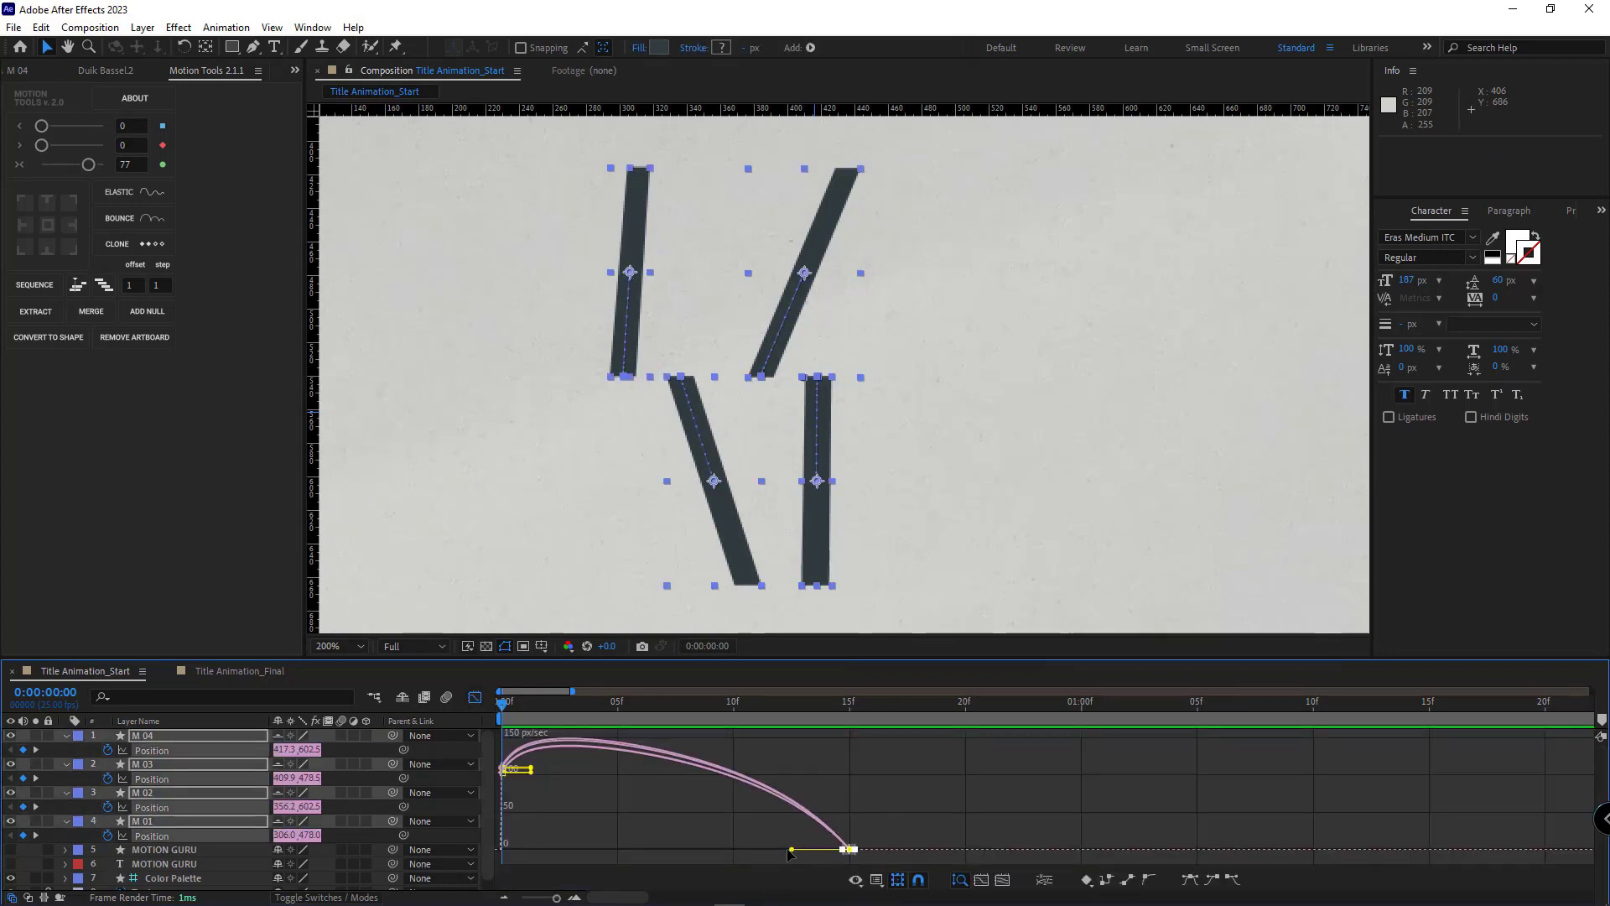
drag(790, 851, 723, 851)
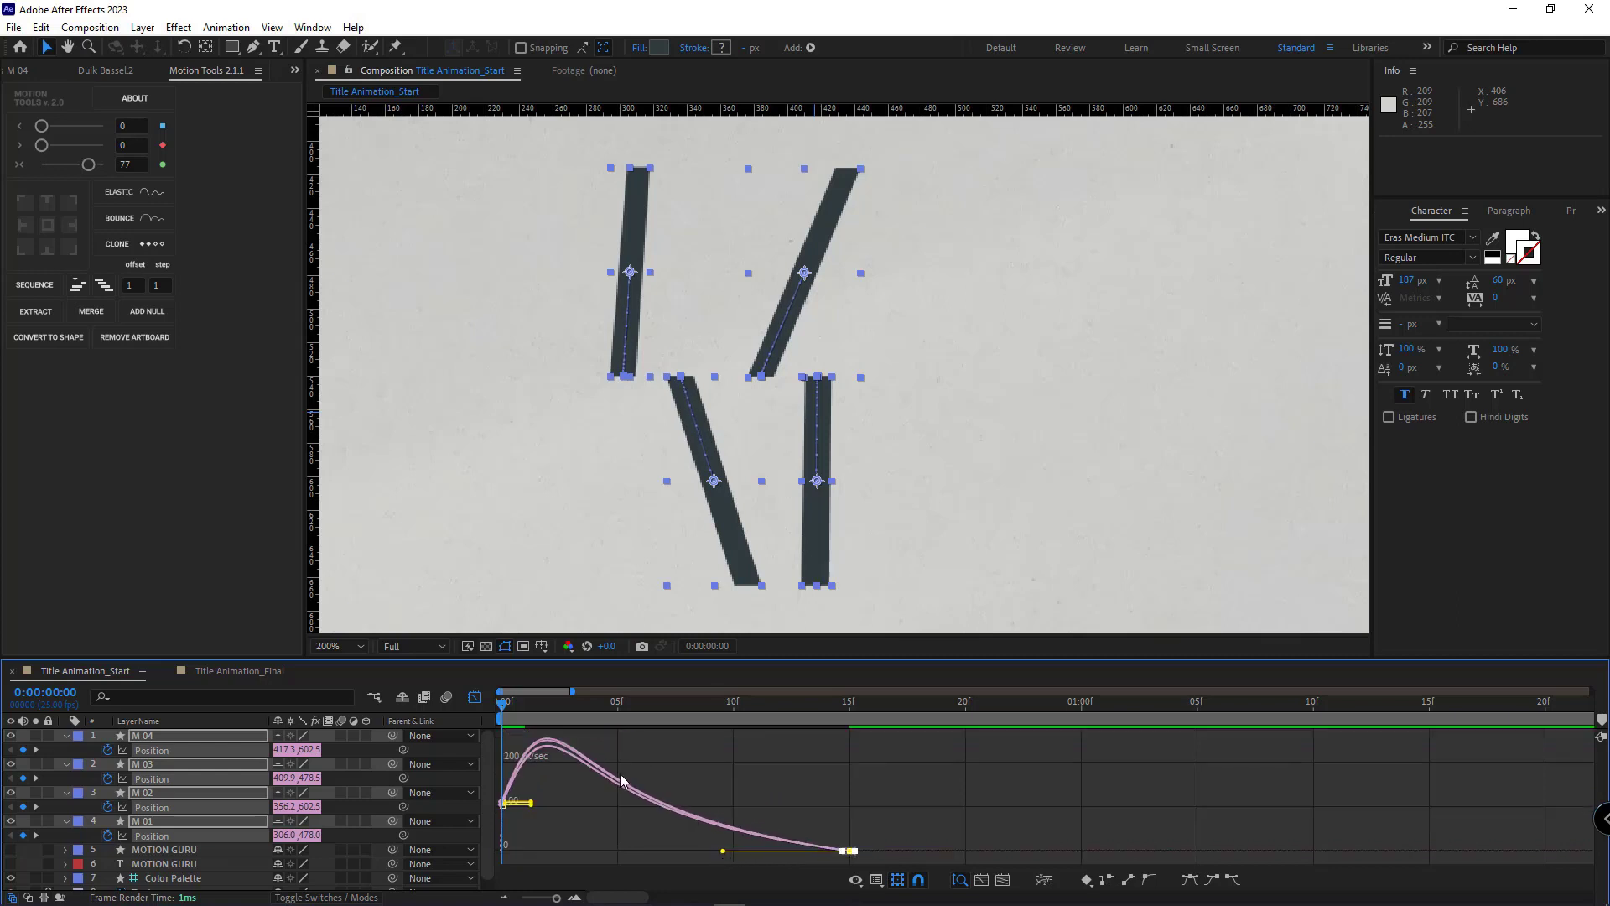
click(475, 698)
click(743, 788)
key(space)
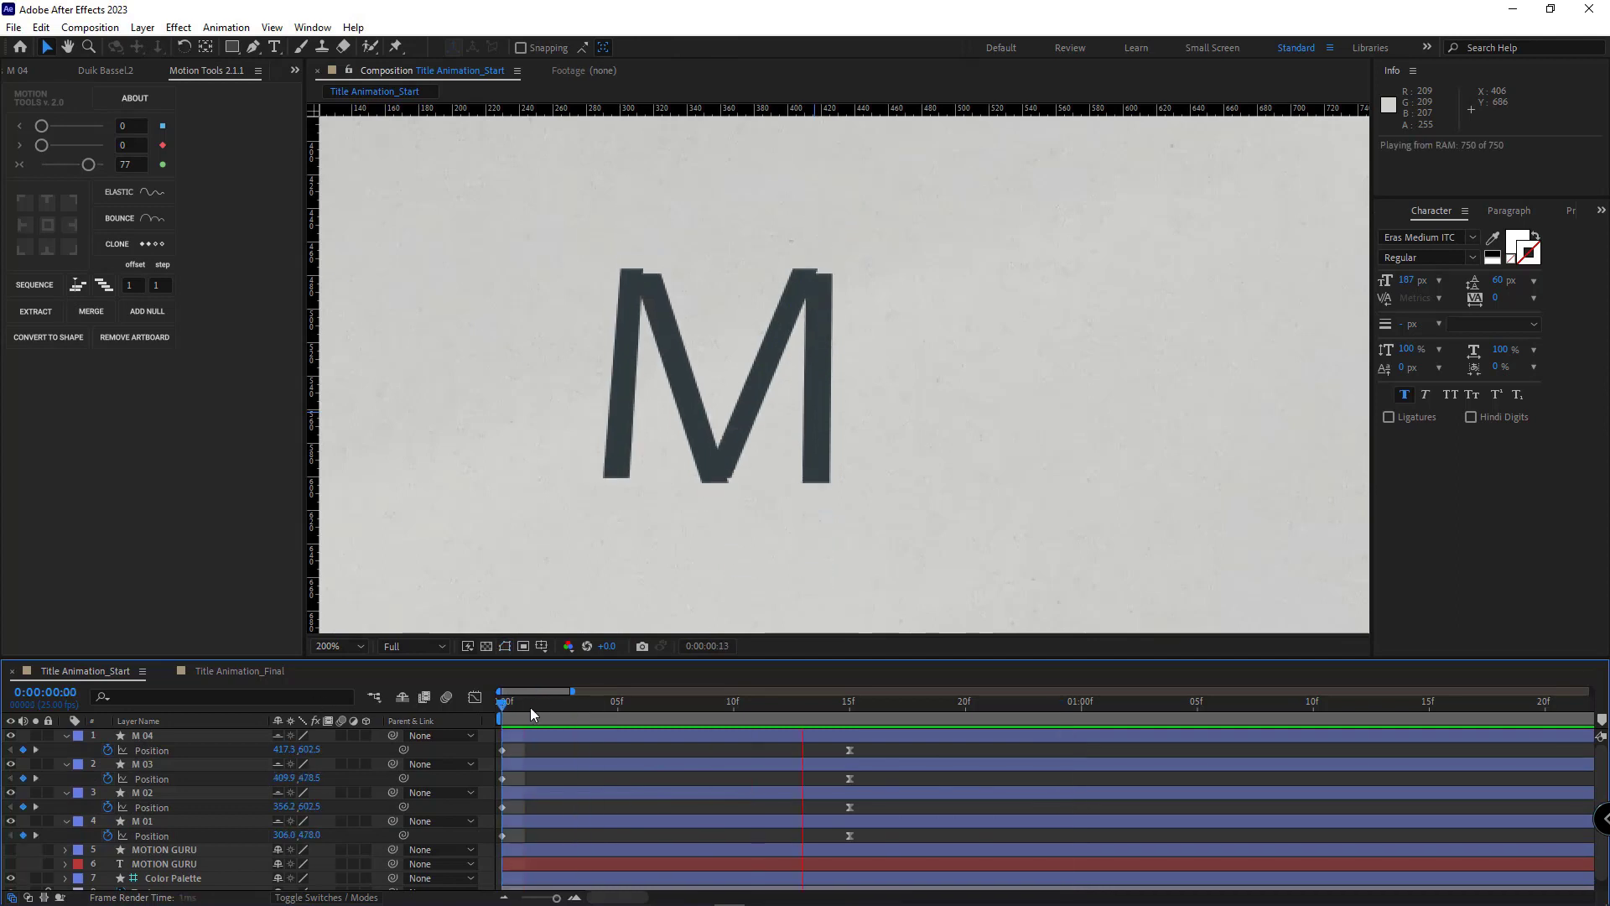
key(space)
key(space)
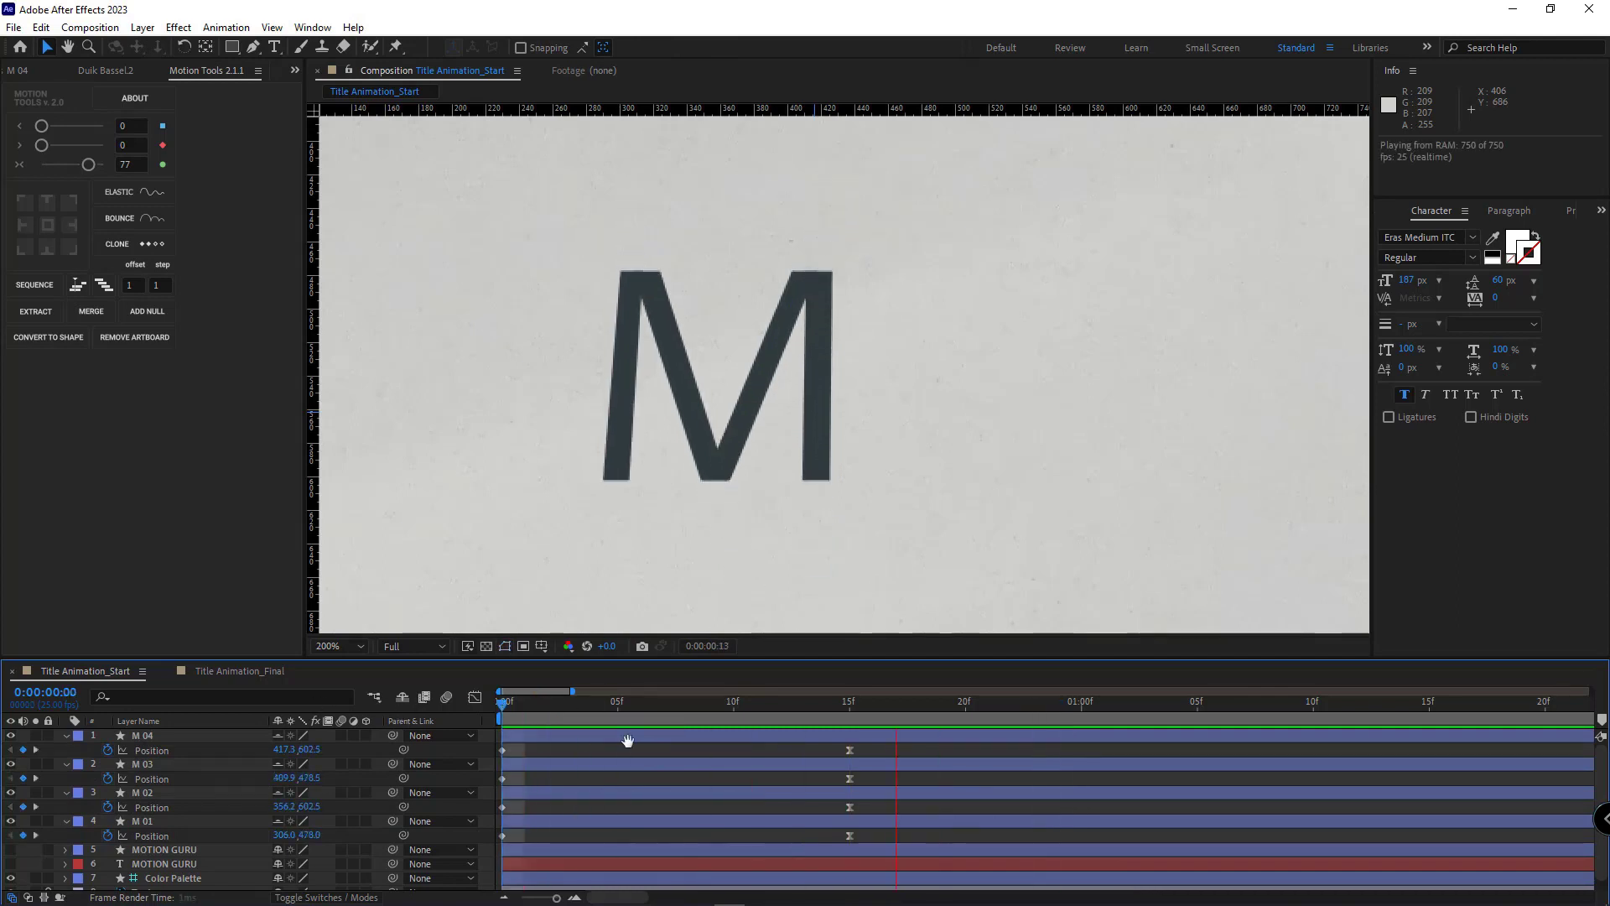
Add a Path keyframe to layer M 04 at 0:00:00:00 and show only its keyframed properties
click(95, 752)
click(67, 737)
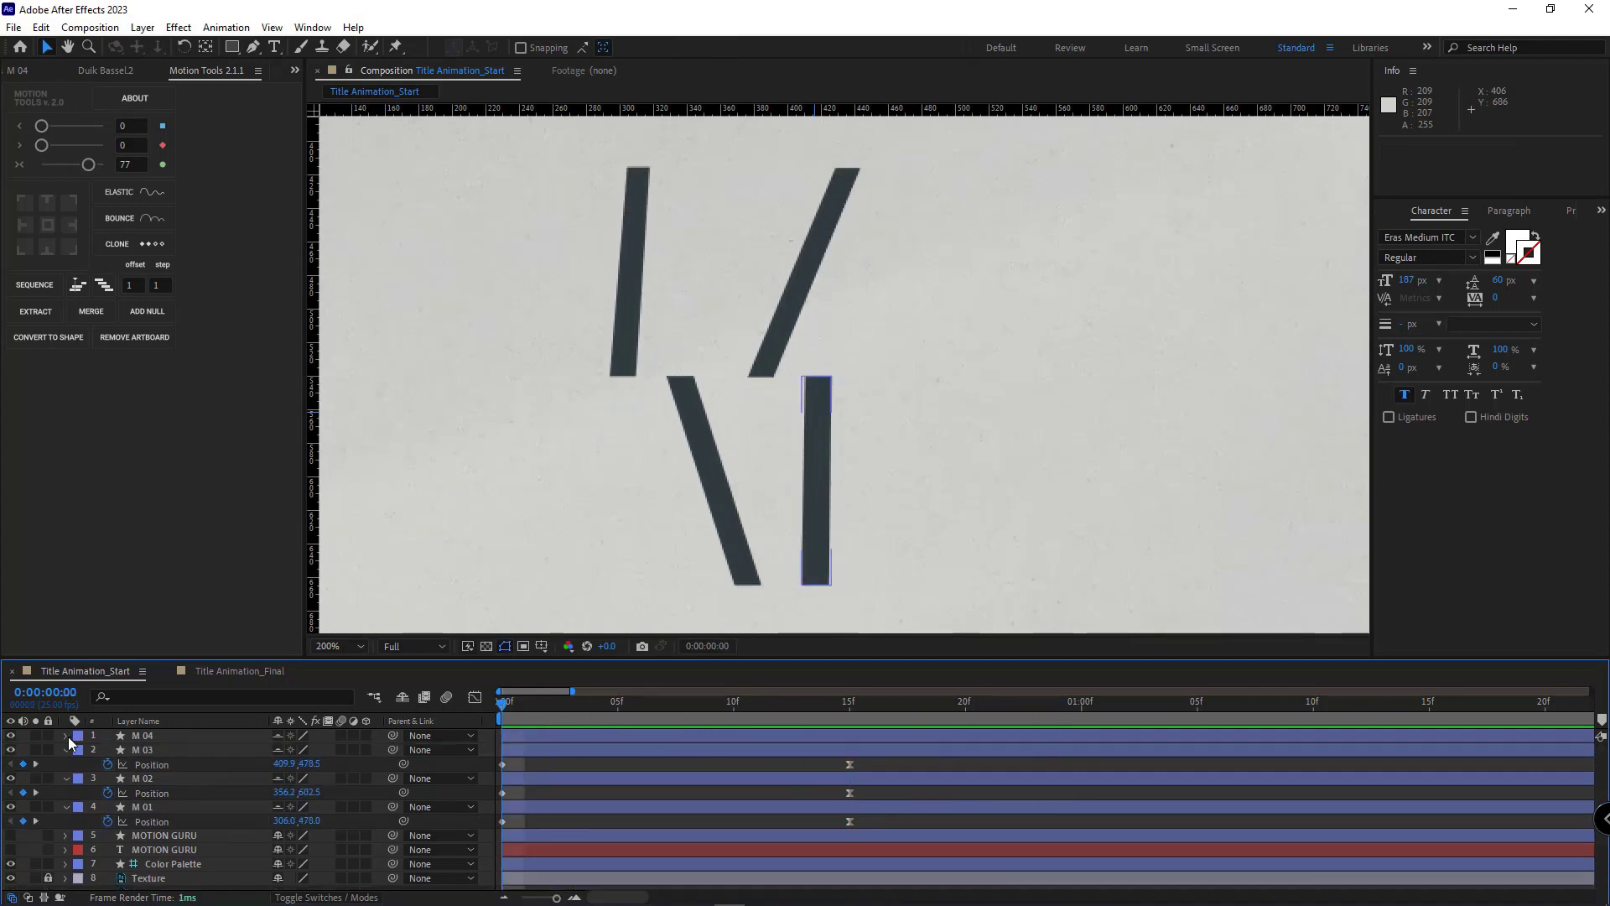
click(66, 736)
click(81, 750)
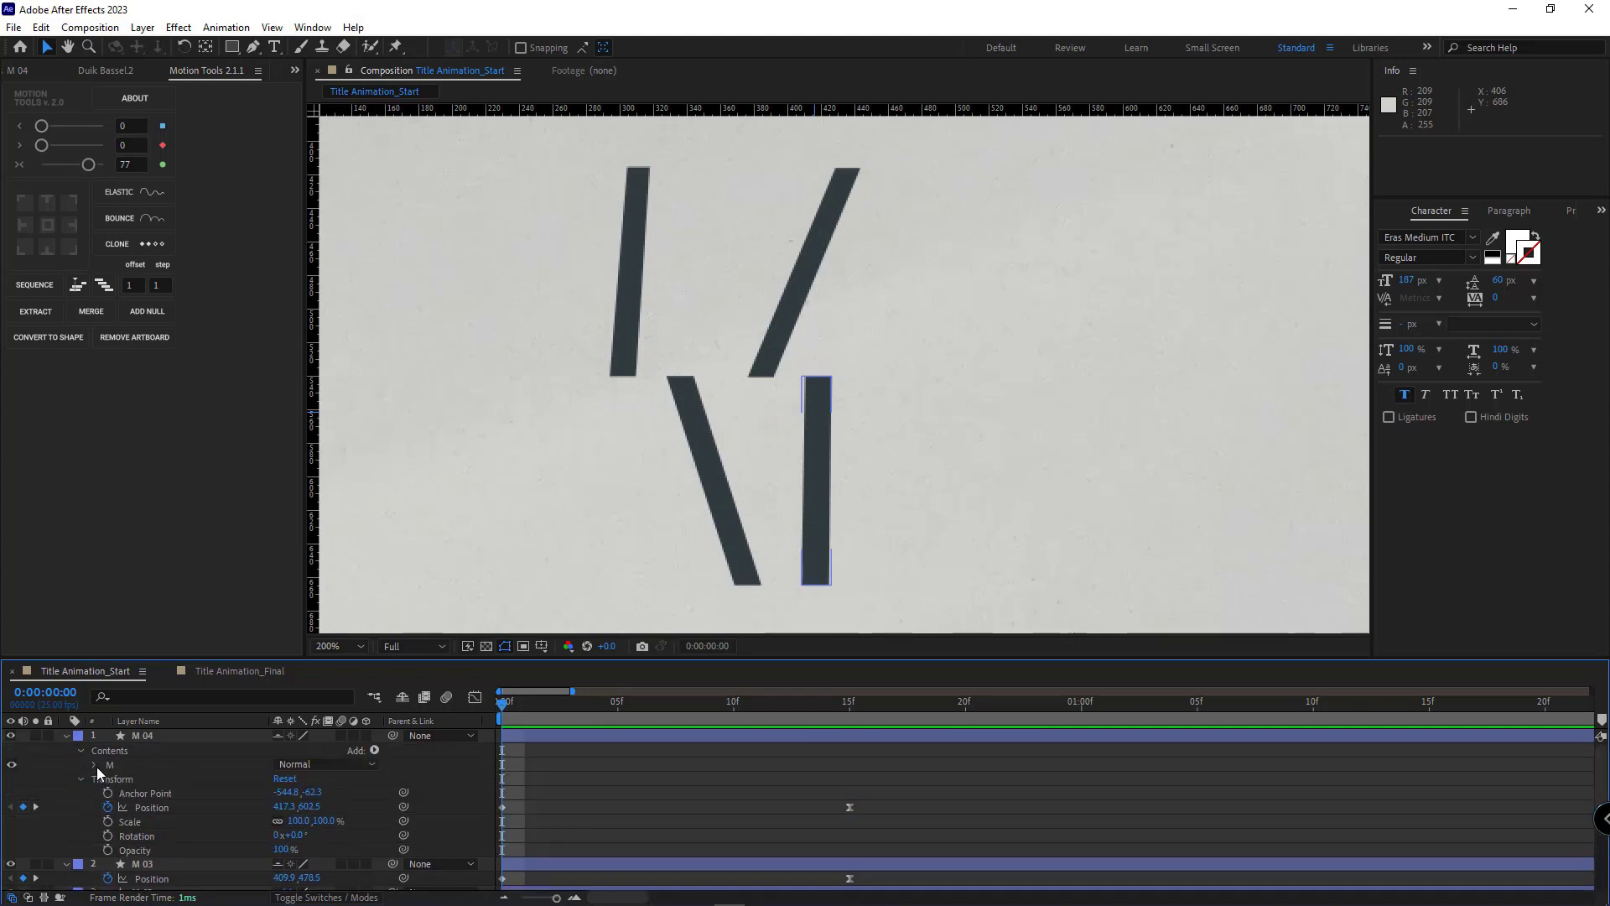
click(95, 764)
click(140, 794)
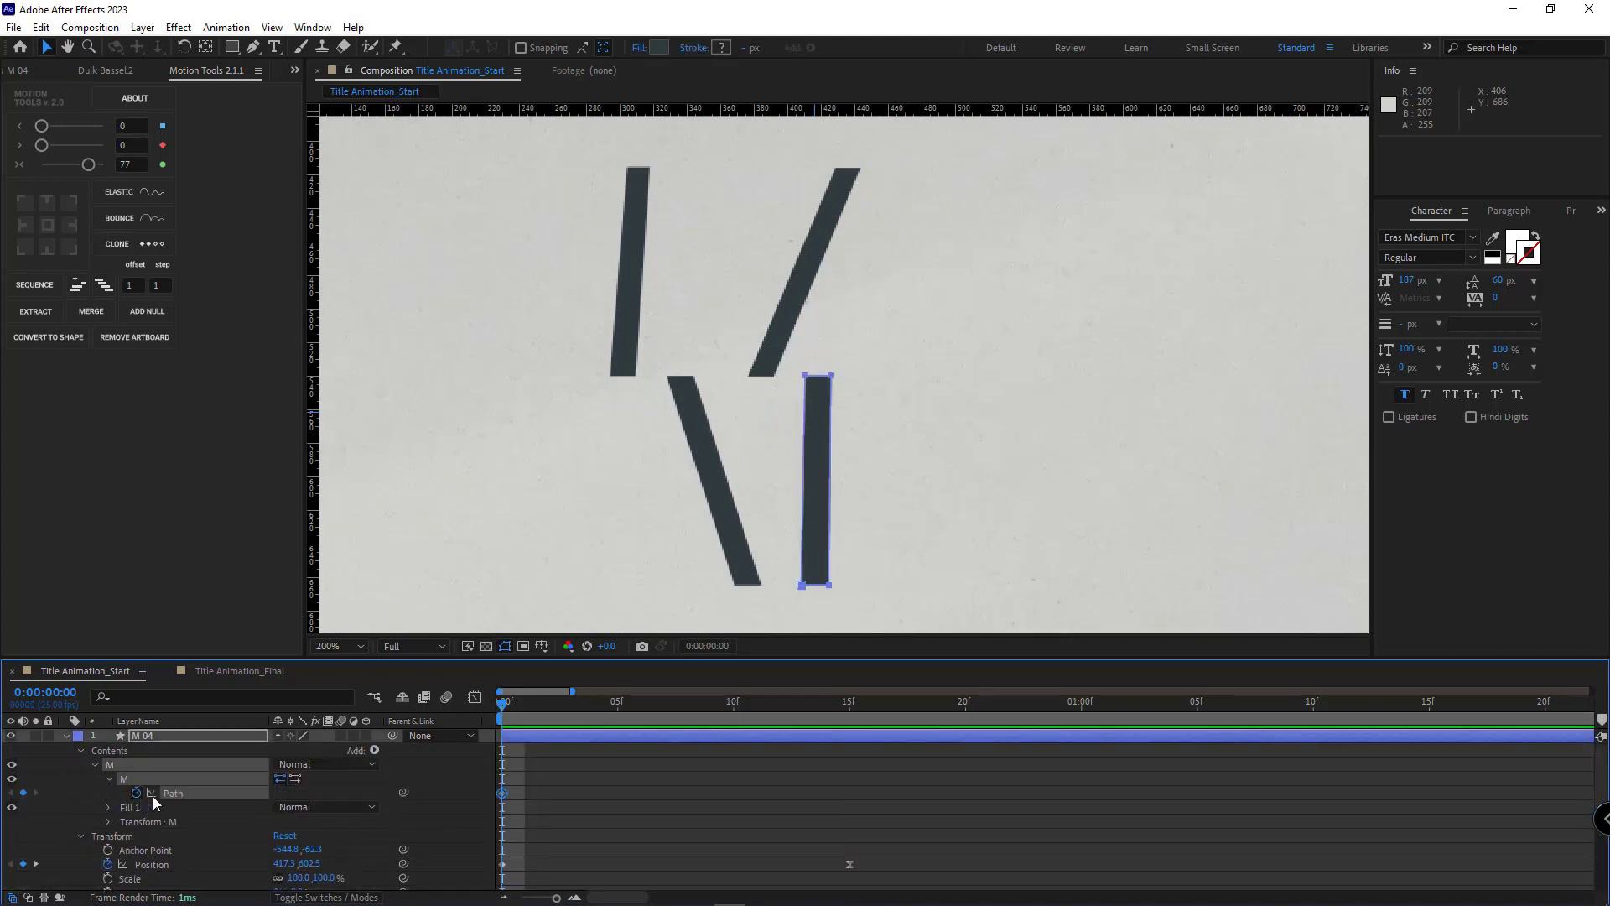
key(u)
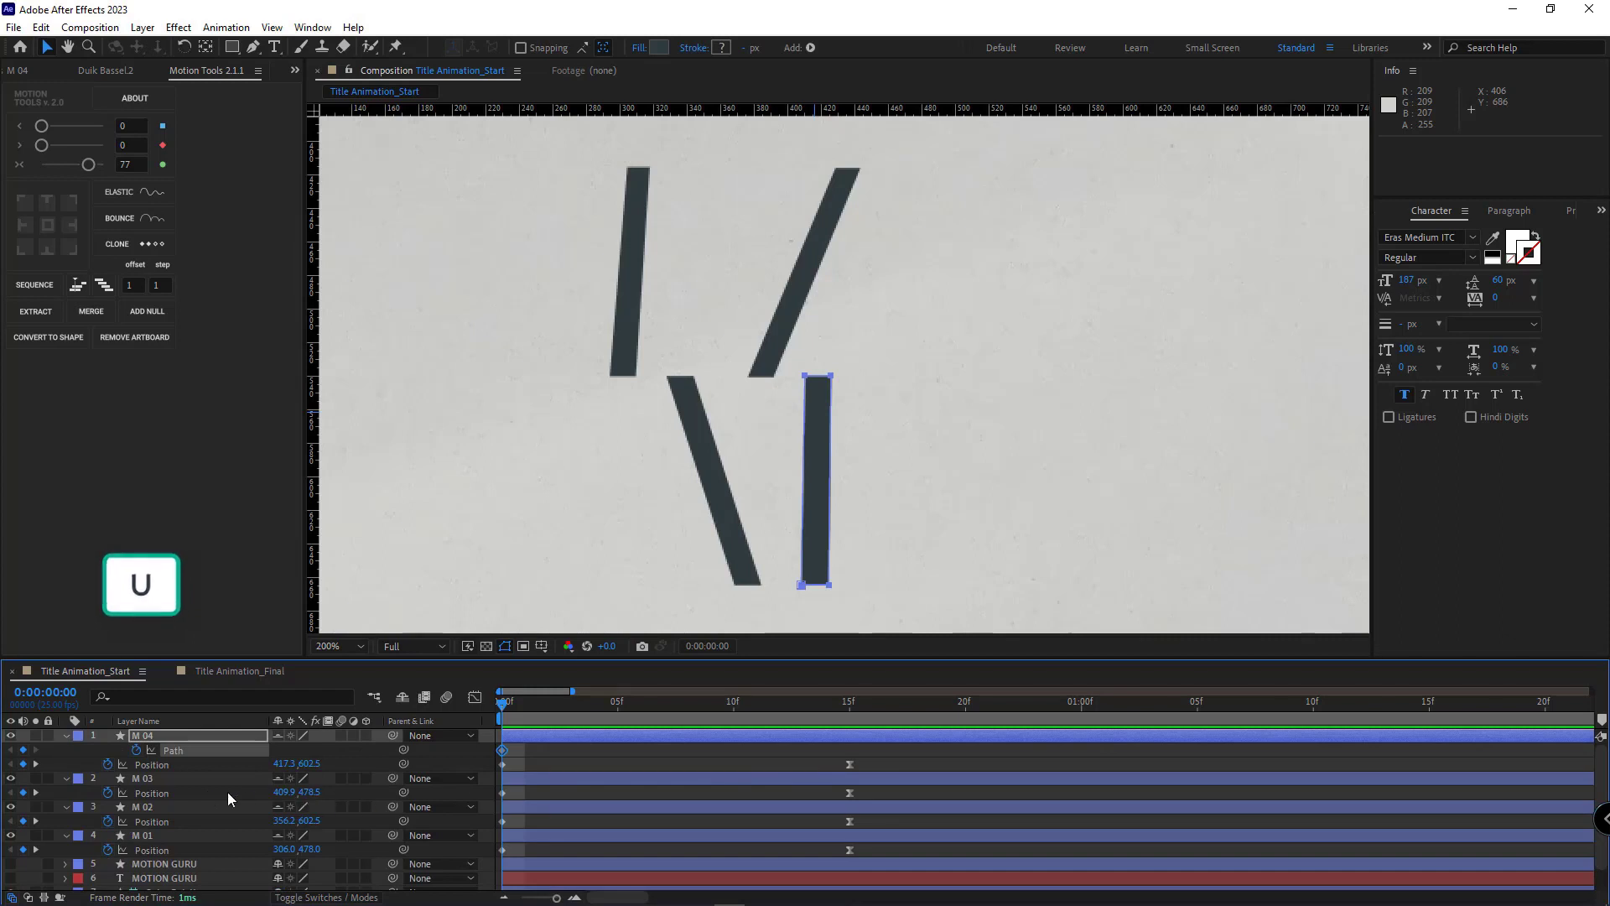
Add a Path keyframe to layer M 03 at 0:00:00:00 and show only its keyframed properties
click(143, 778)
click(68, 778)
click(68, 779)
click(83, 798)
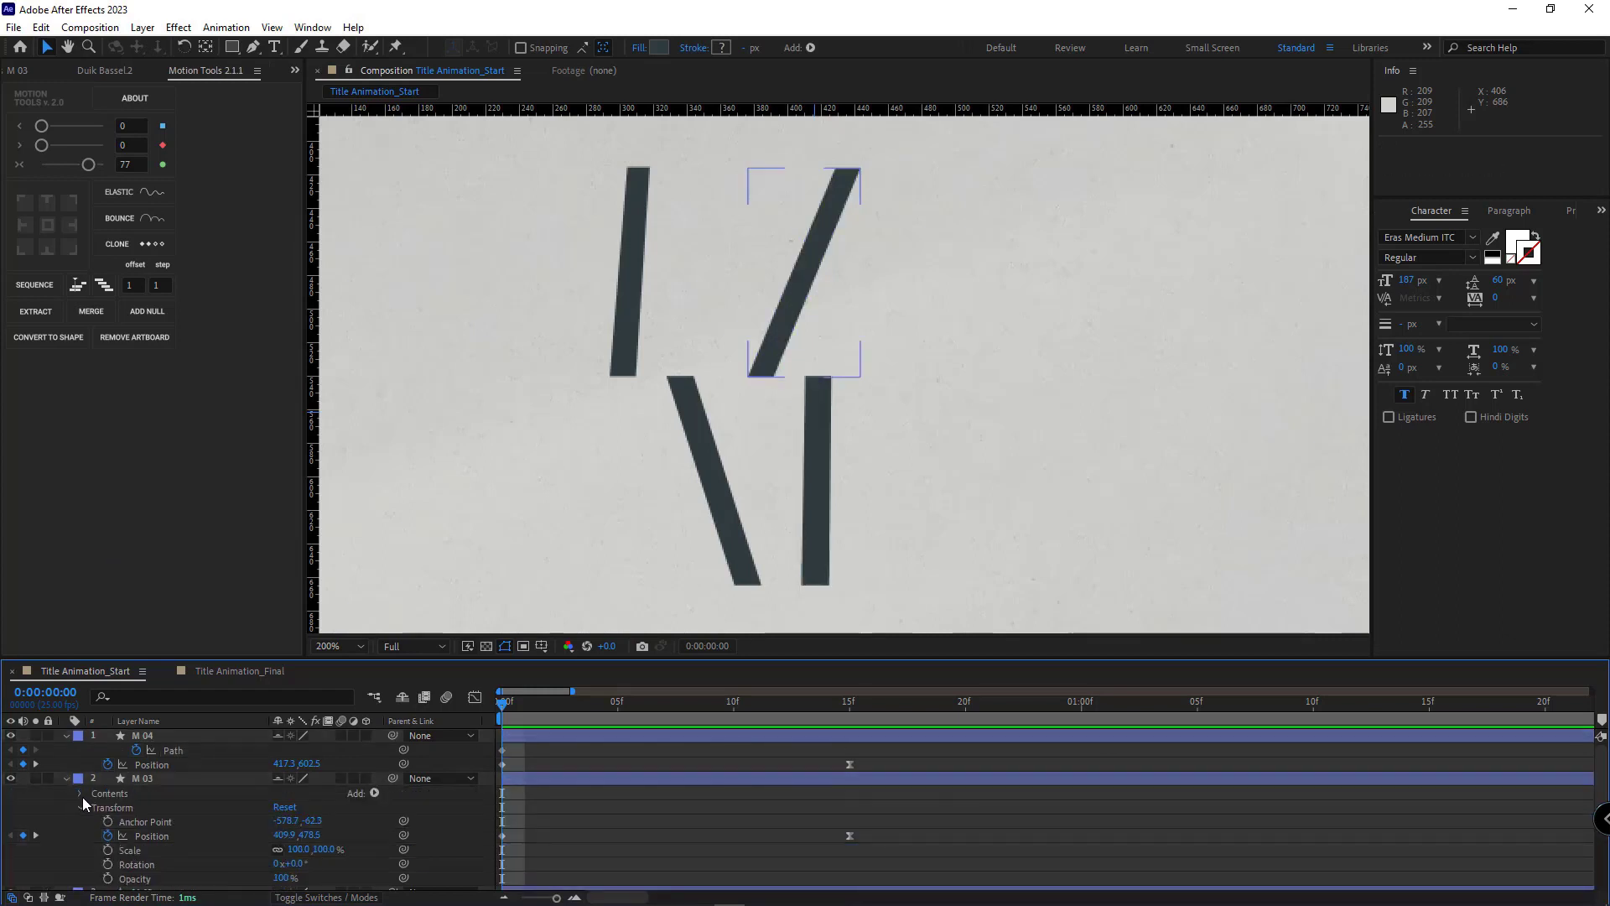
click(81, 794)
click(94, 808)
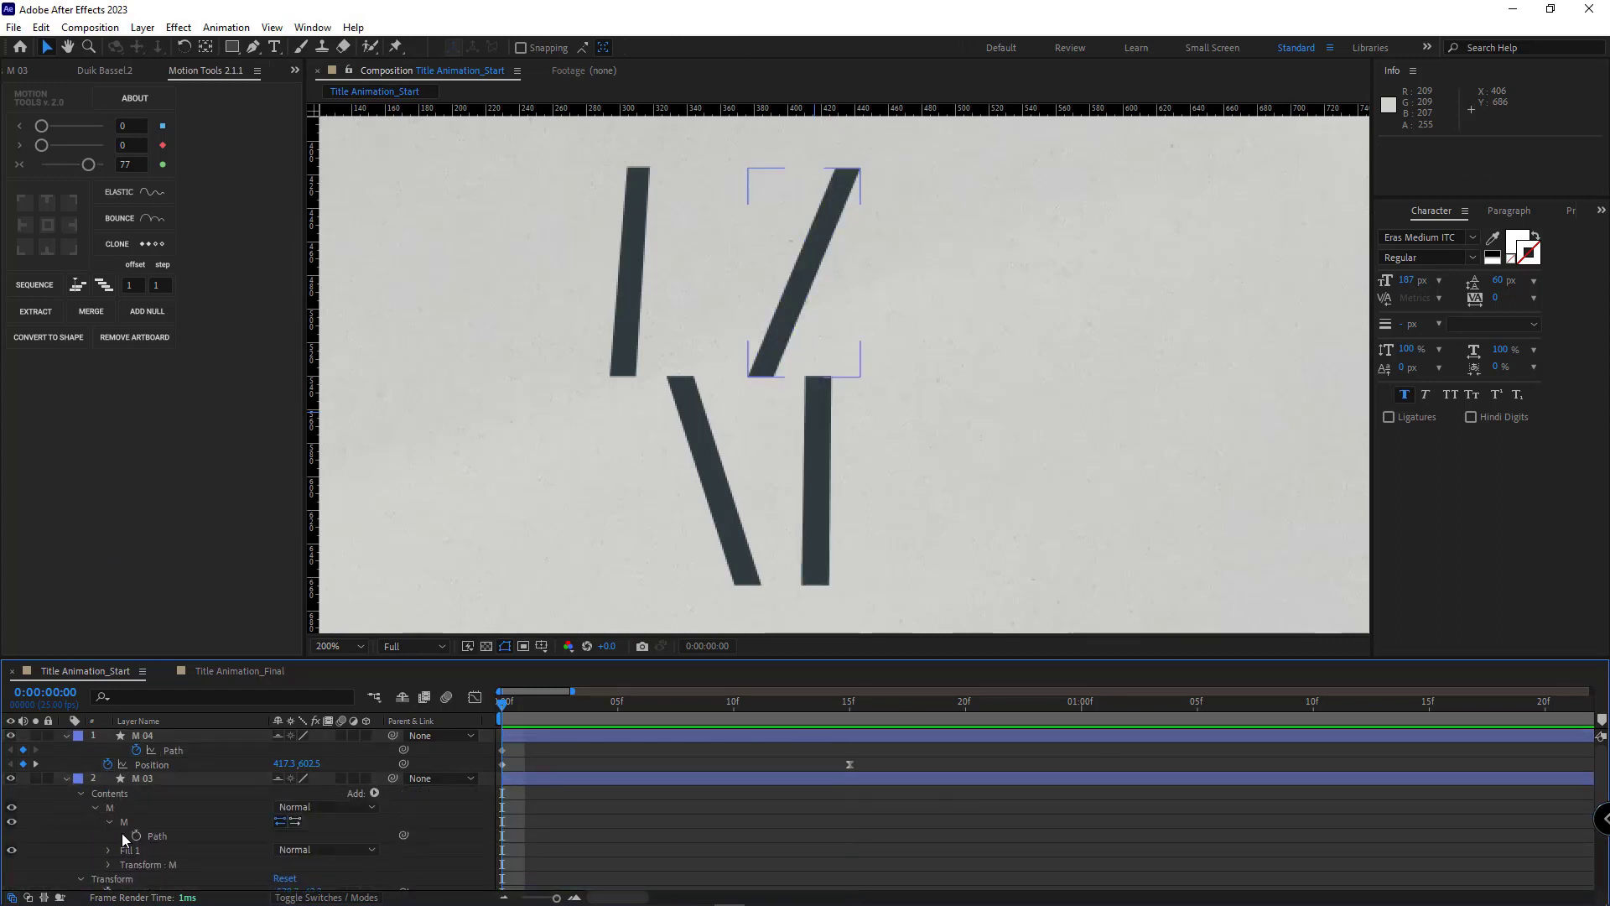
click(133, 837)
key(u)
Add a Path keyframe to layer M 02 at 0:00:00:00 and show only its keyframed properties
click(68, 822)
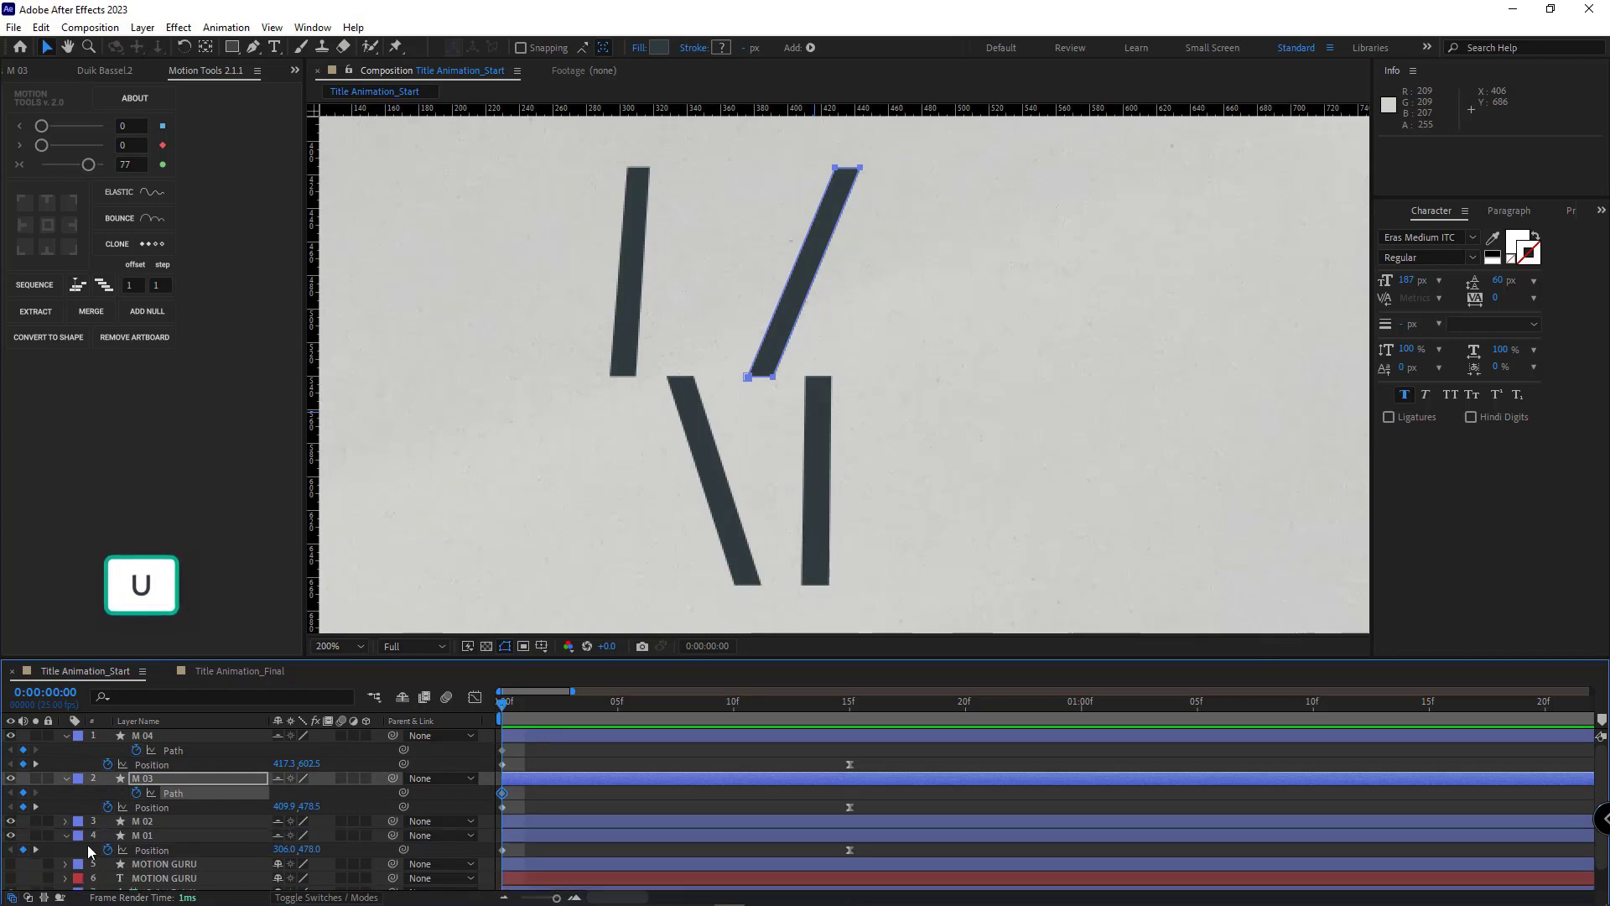
click(67, 822)
click(80, 799)
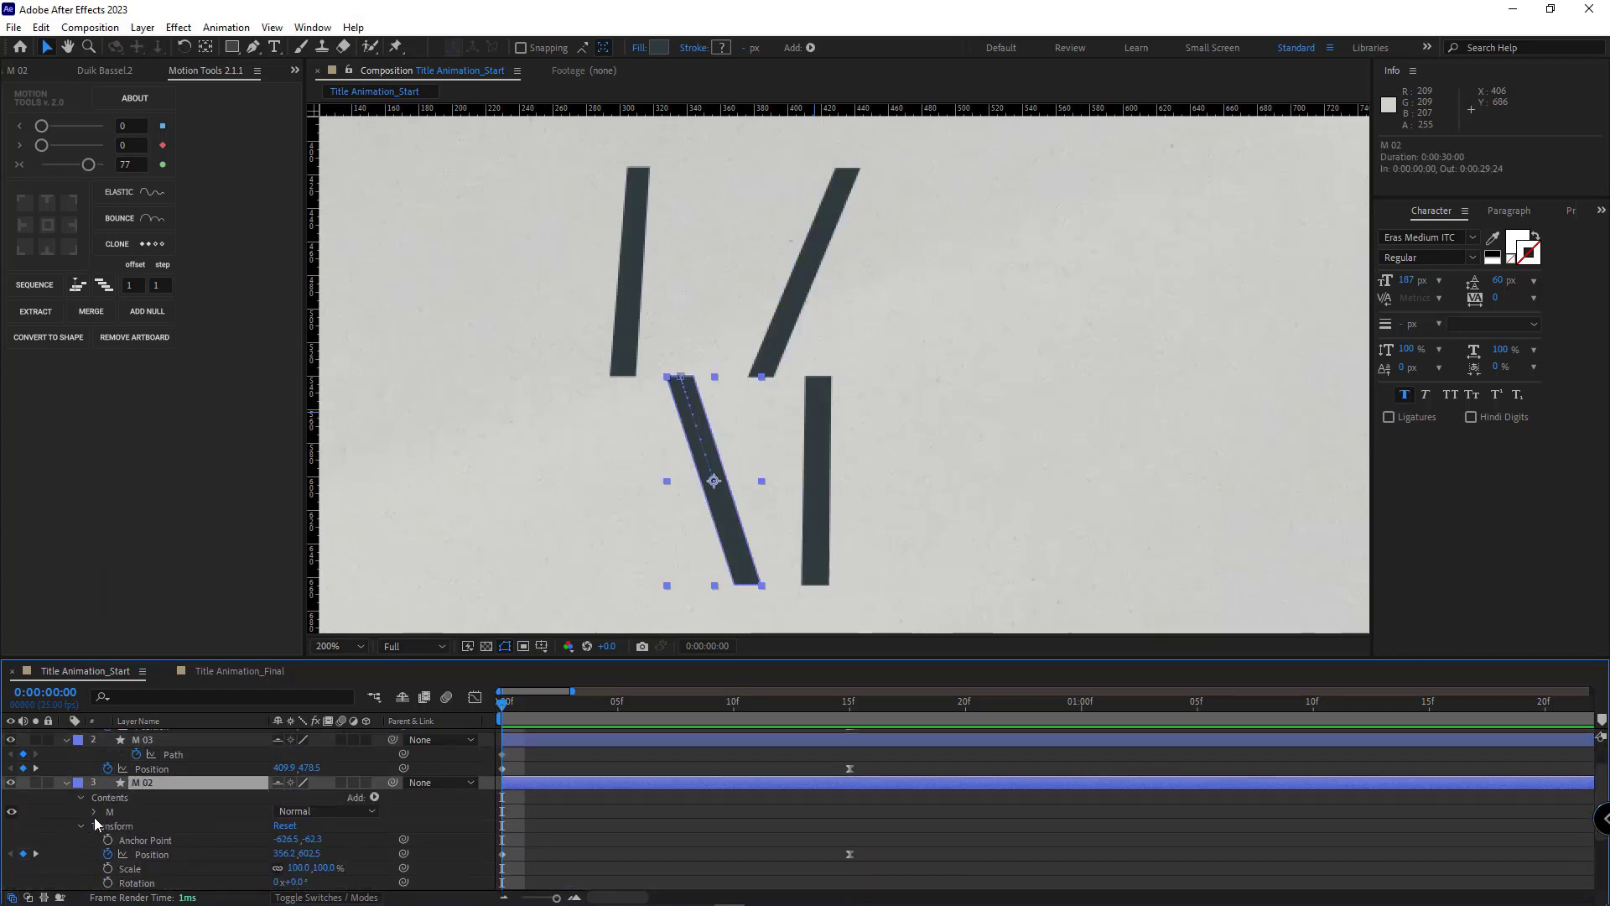
click(93, 811)
click(132, 838)
key(u)
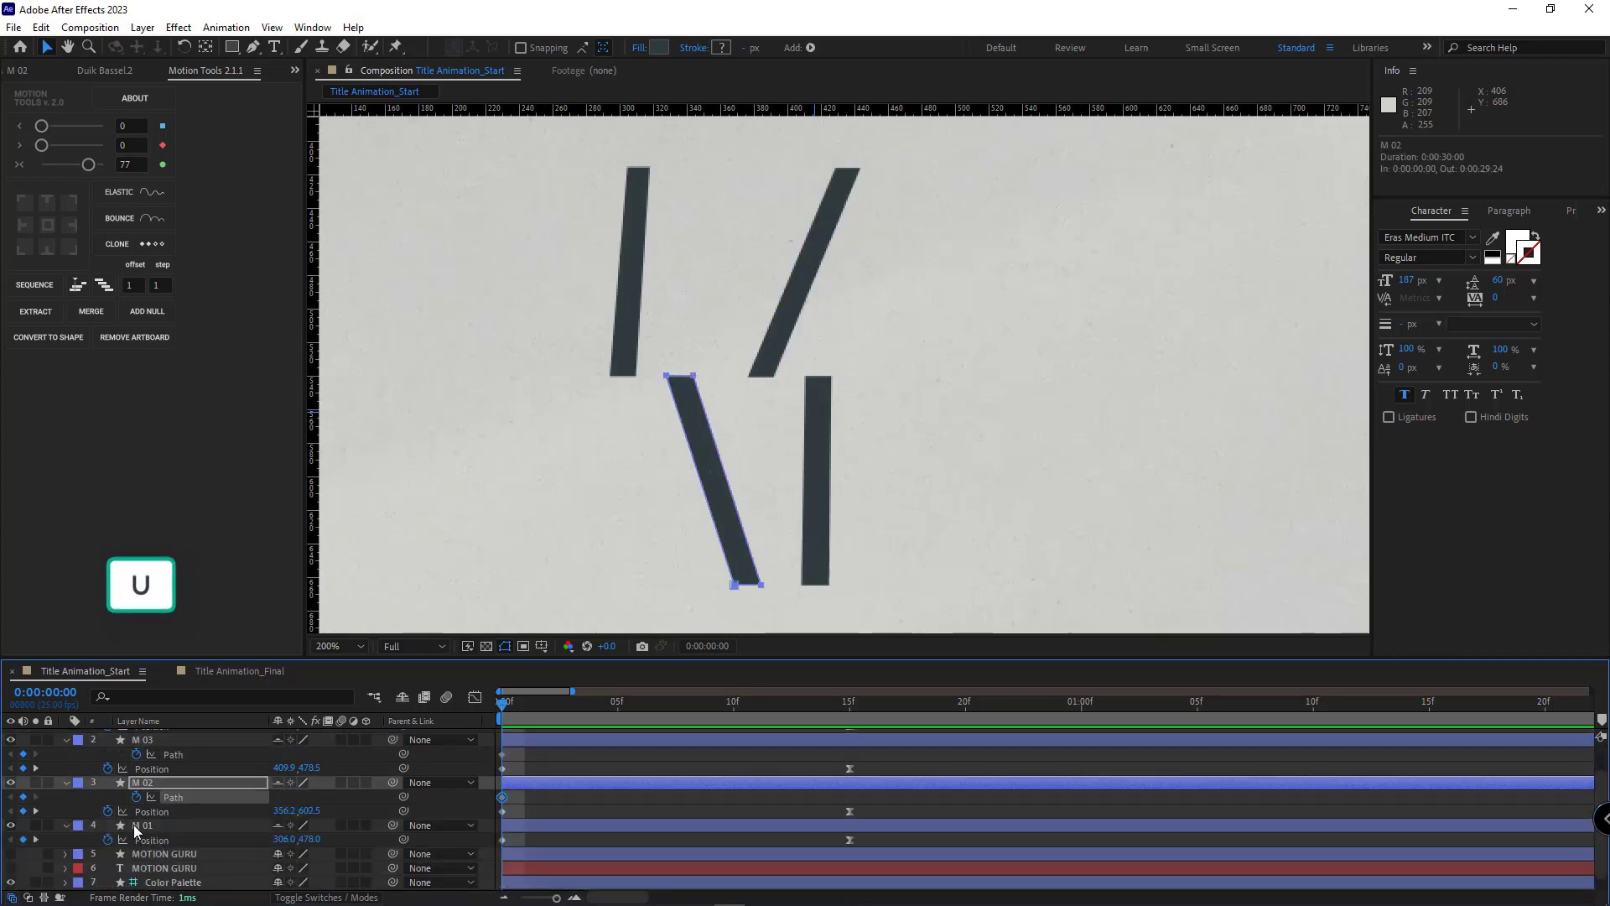
Add a Path keyframe to layer M 01 at 0:00:00:00 and show only its keyframed properties
click(66, 825)
click(67, 825)
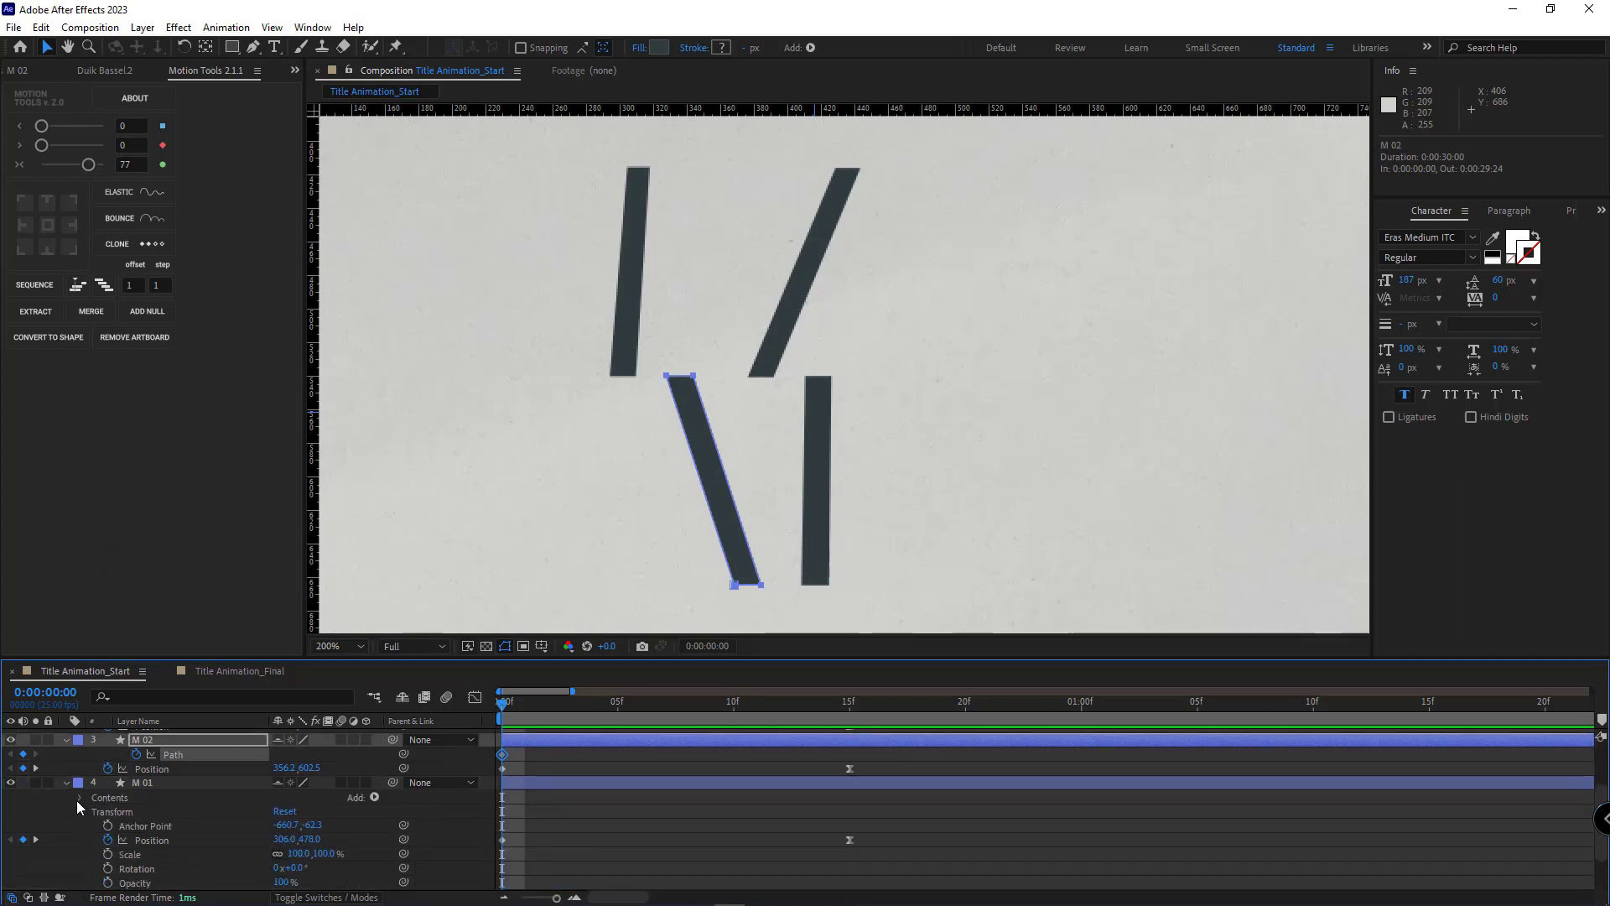
click(80, 798)
click(96, 812)
click(110, 825)
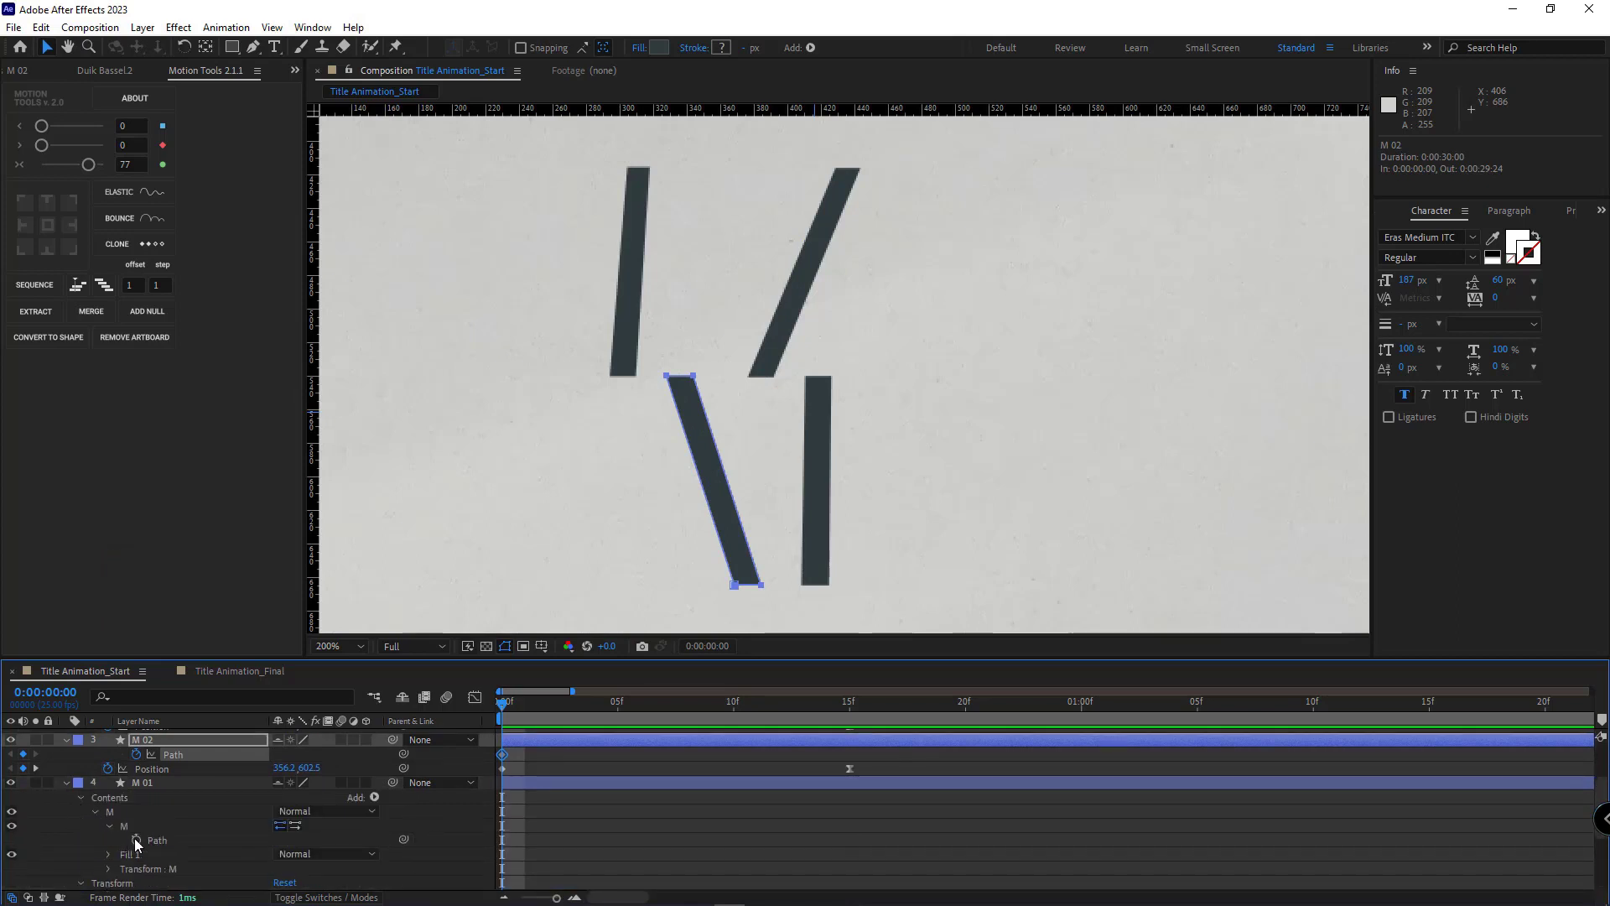
click(164, 840)
key(u)
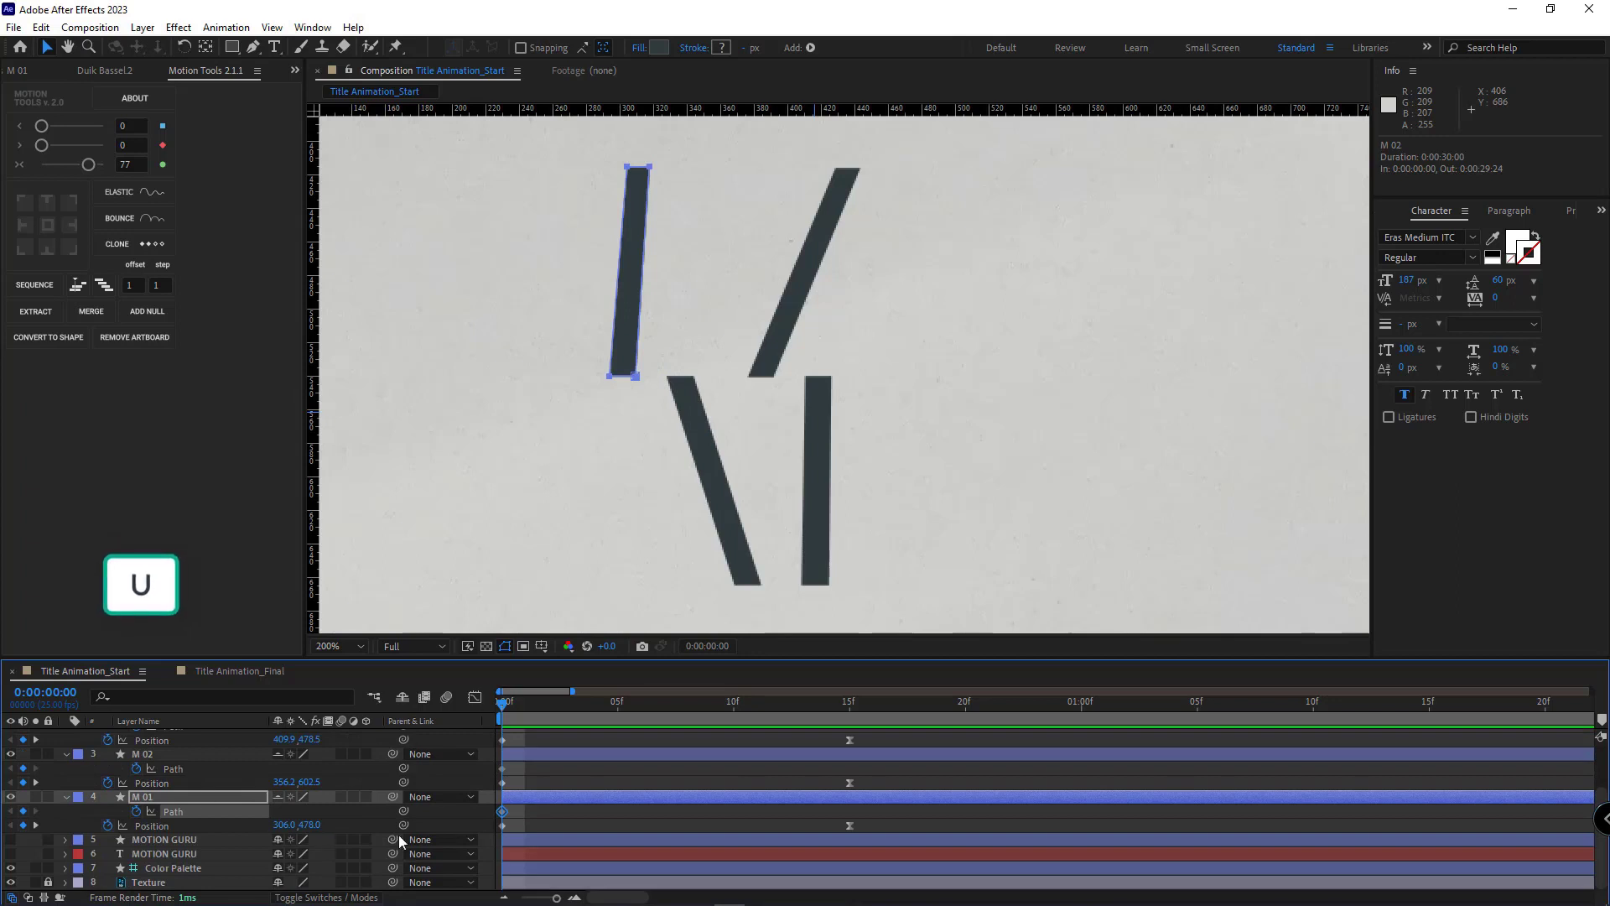
Enlarge the timeline and add Path keyframes to layers M 01 to M 04 at 0:00:00:15
scroll(629, 820, up, 3)
drag(587, 659, 587, 631)
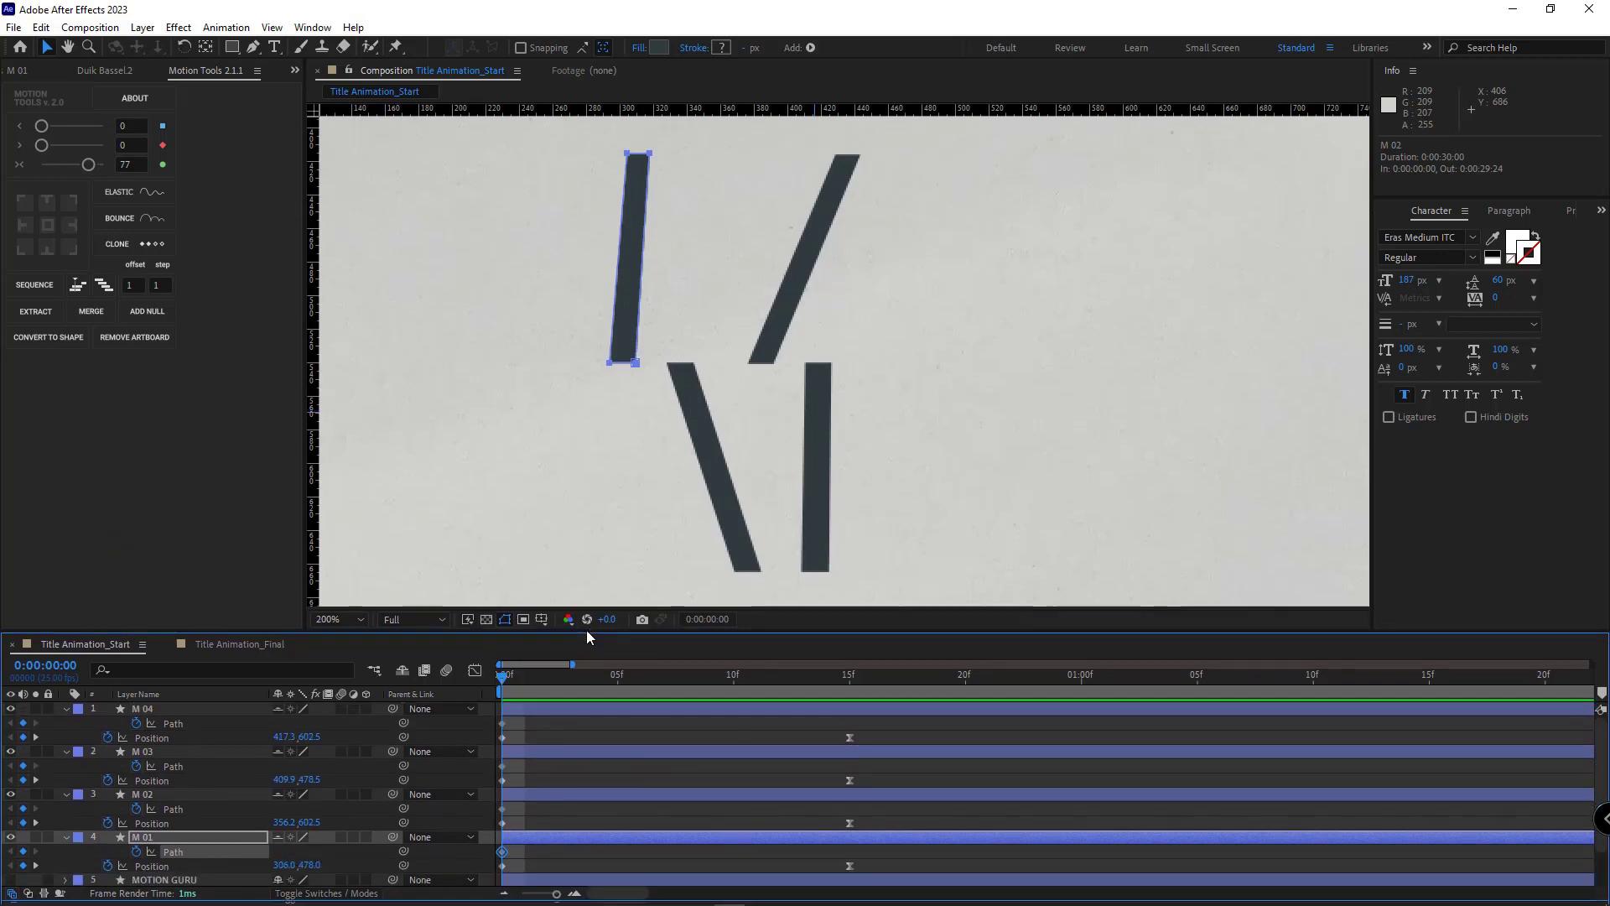
scroll(694, 522, down, 1)
drag(730, 508, 579, 489)
click(616, 723)
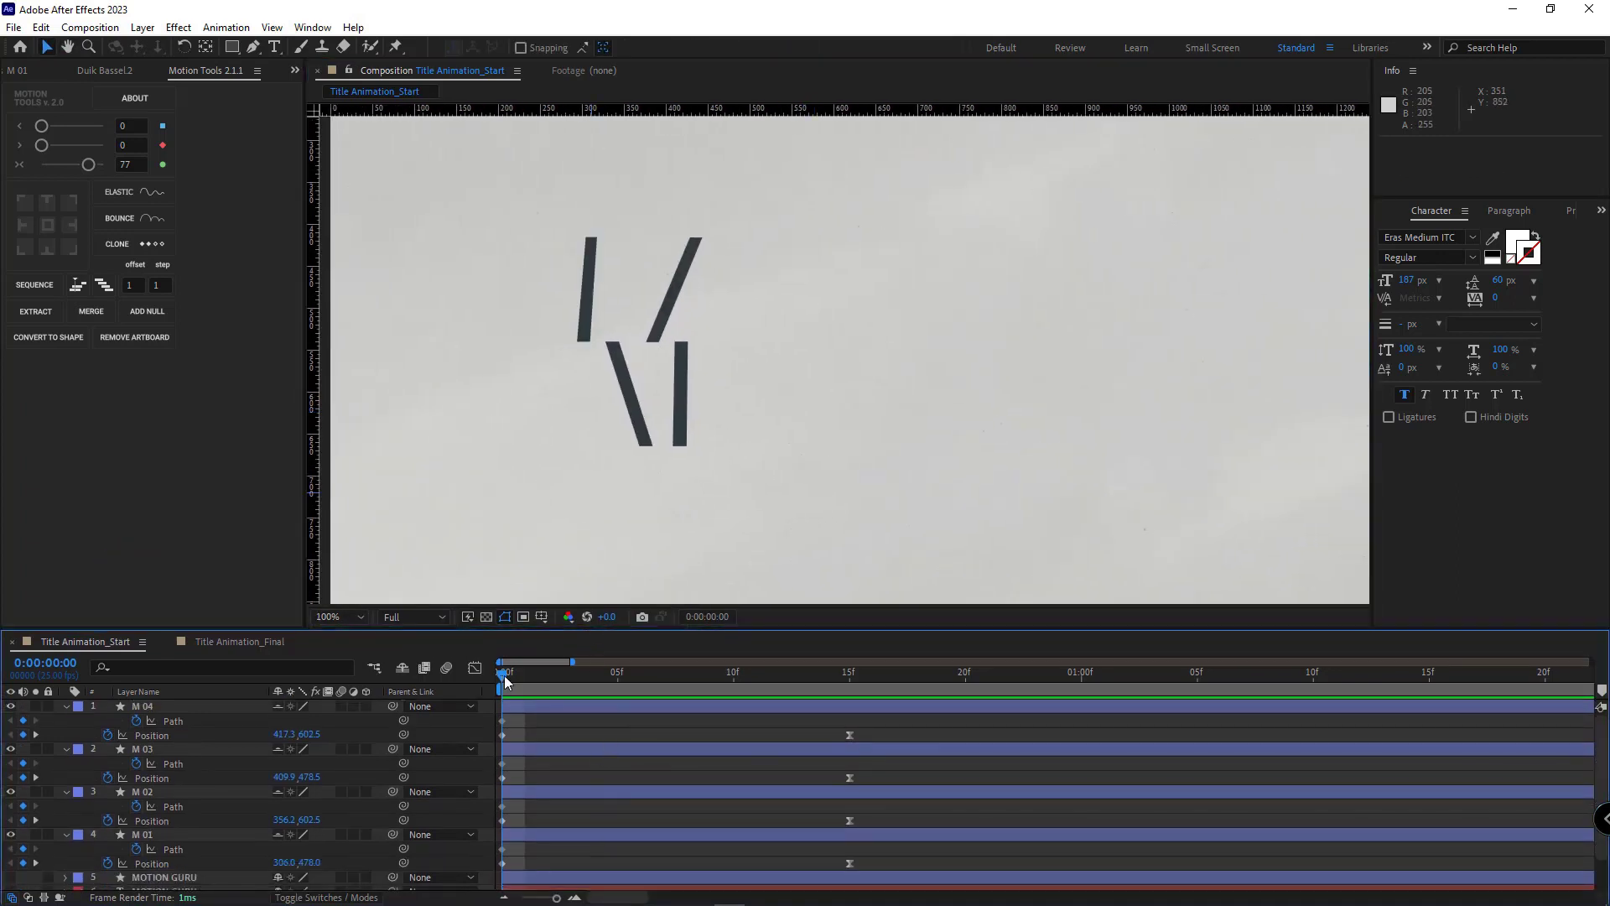
drag(506, 676, 844, 704)
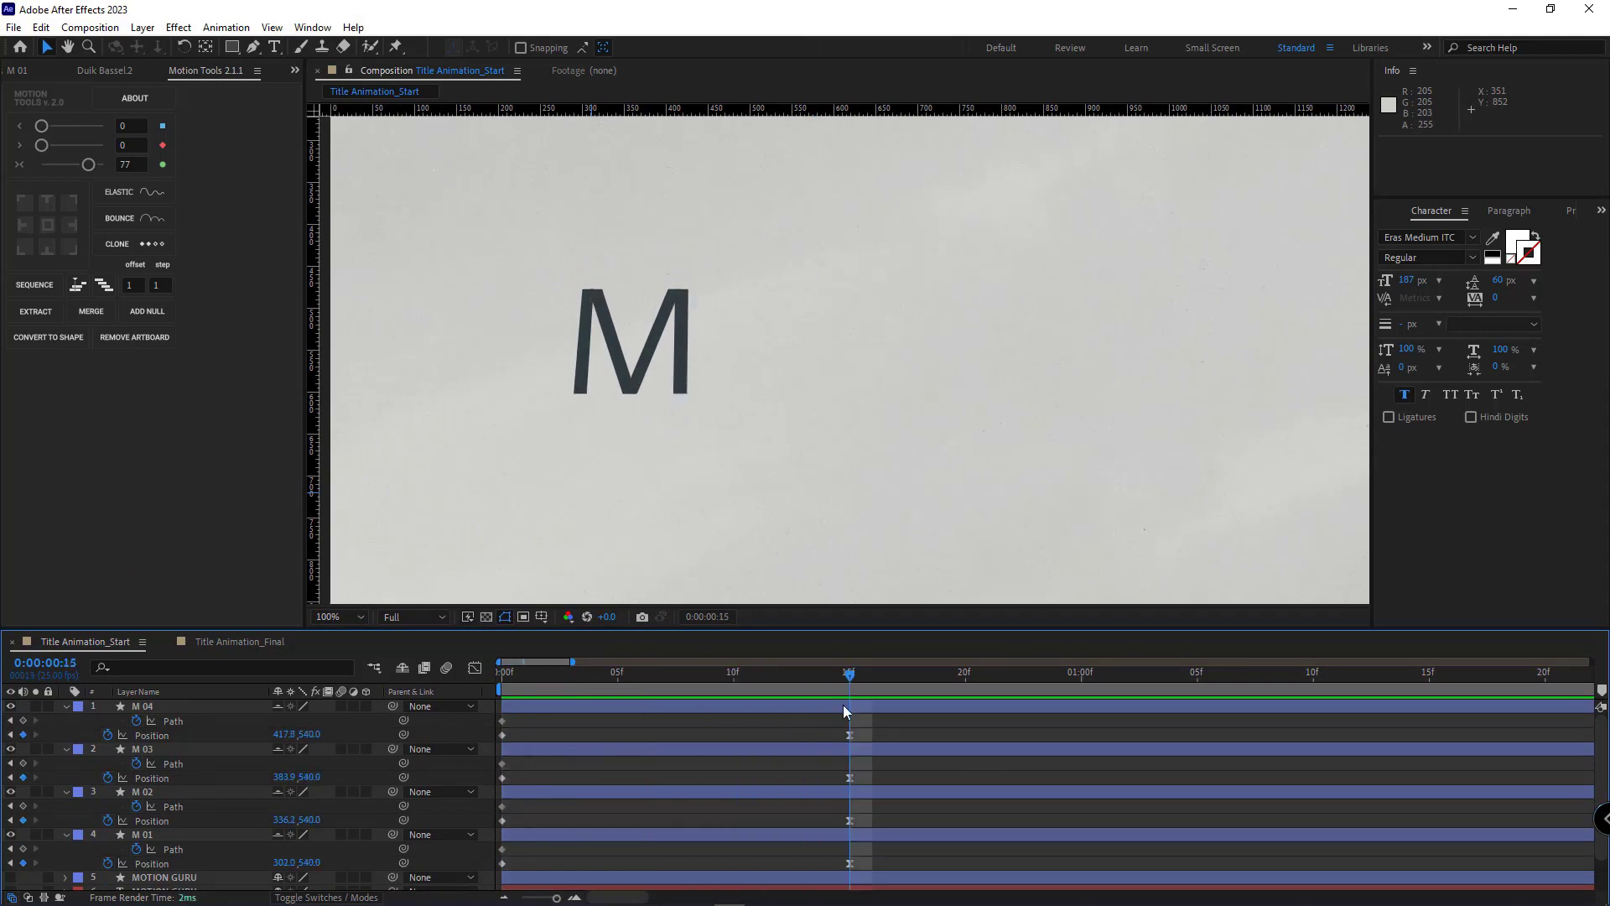
click(23, 720)
click(23, 763)
click(22, 806)
click(22, 849)
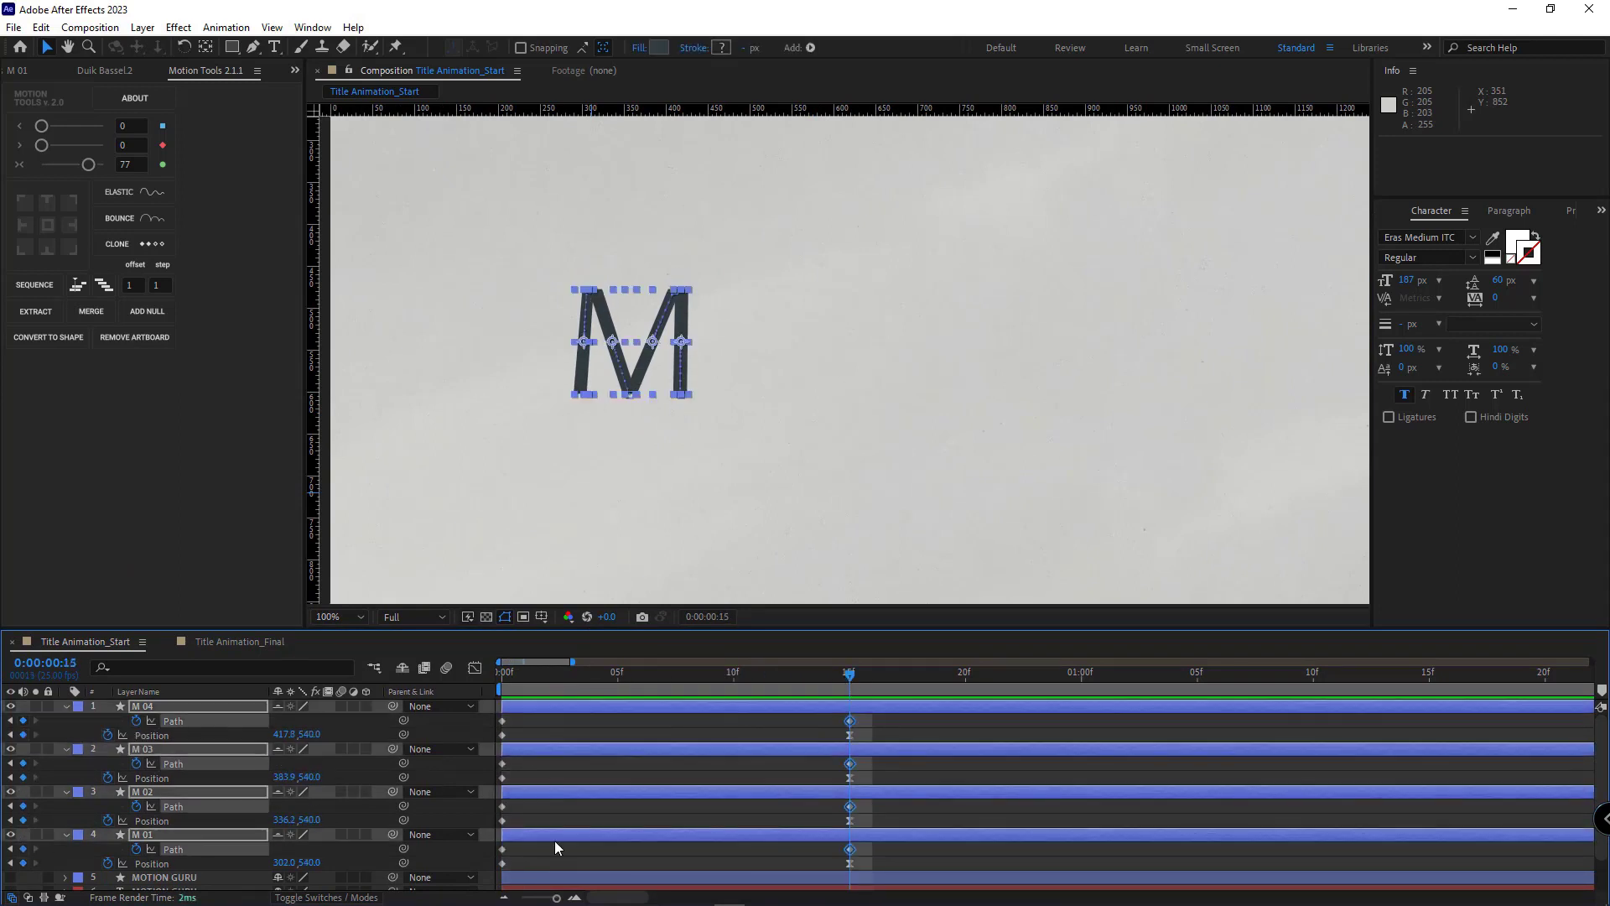
Collapse the M 04 stroke at 0:00:00:00 by moving its two upper path points onto its lower edge with the Pen tool
drag(774, 677, 392, 693)
scroll(639, 324, up, 1)
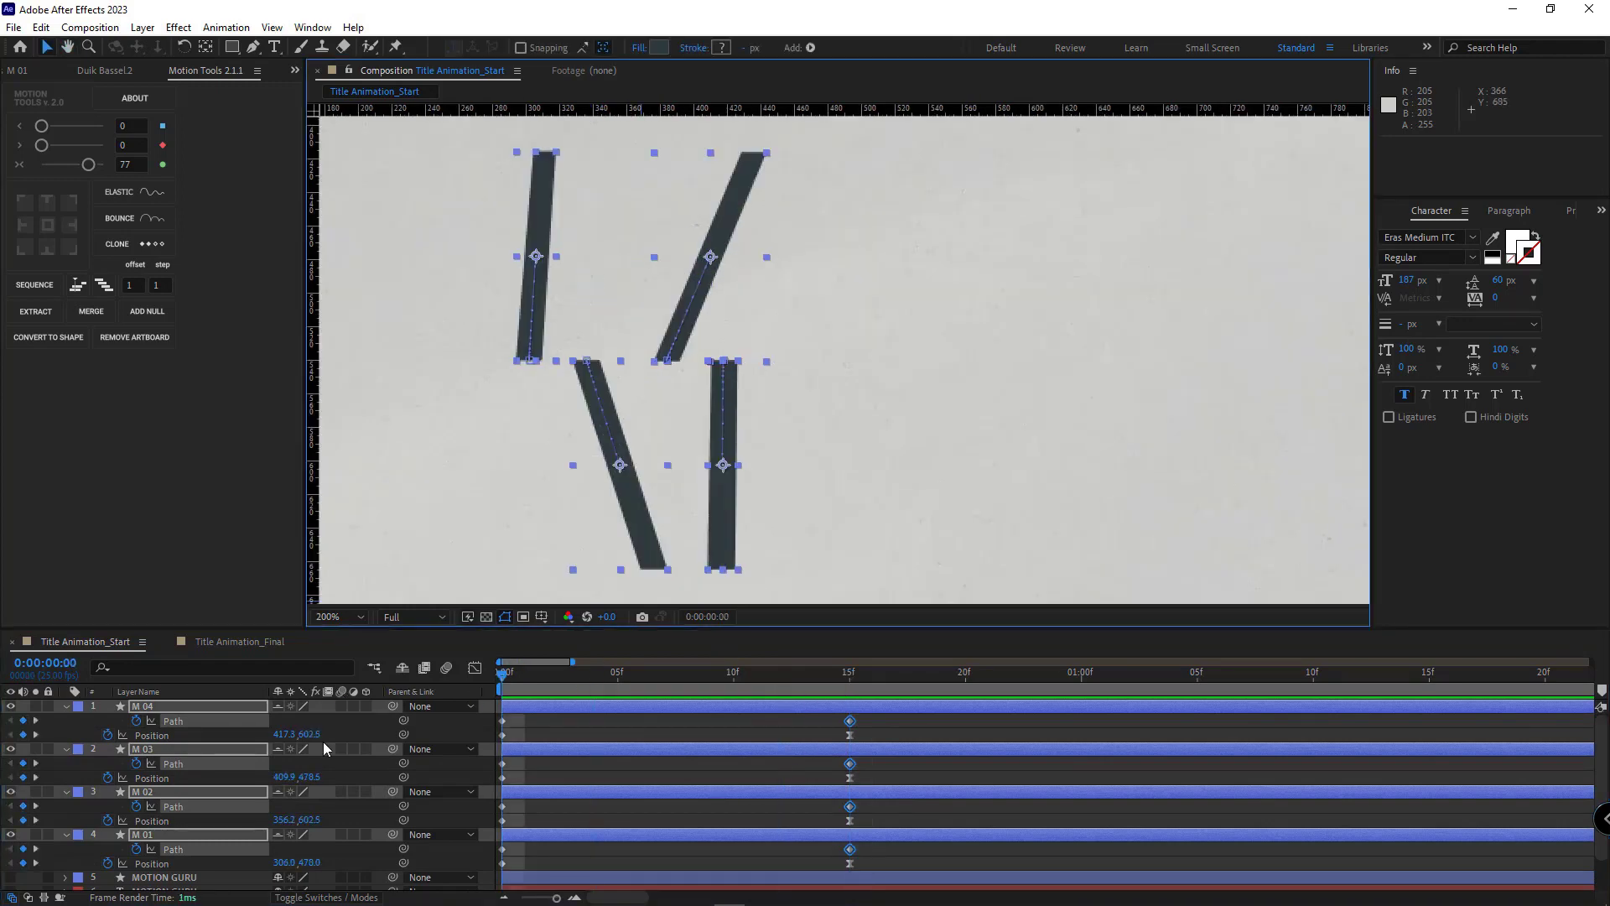
click(152, 735)
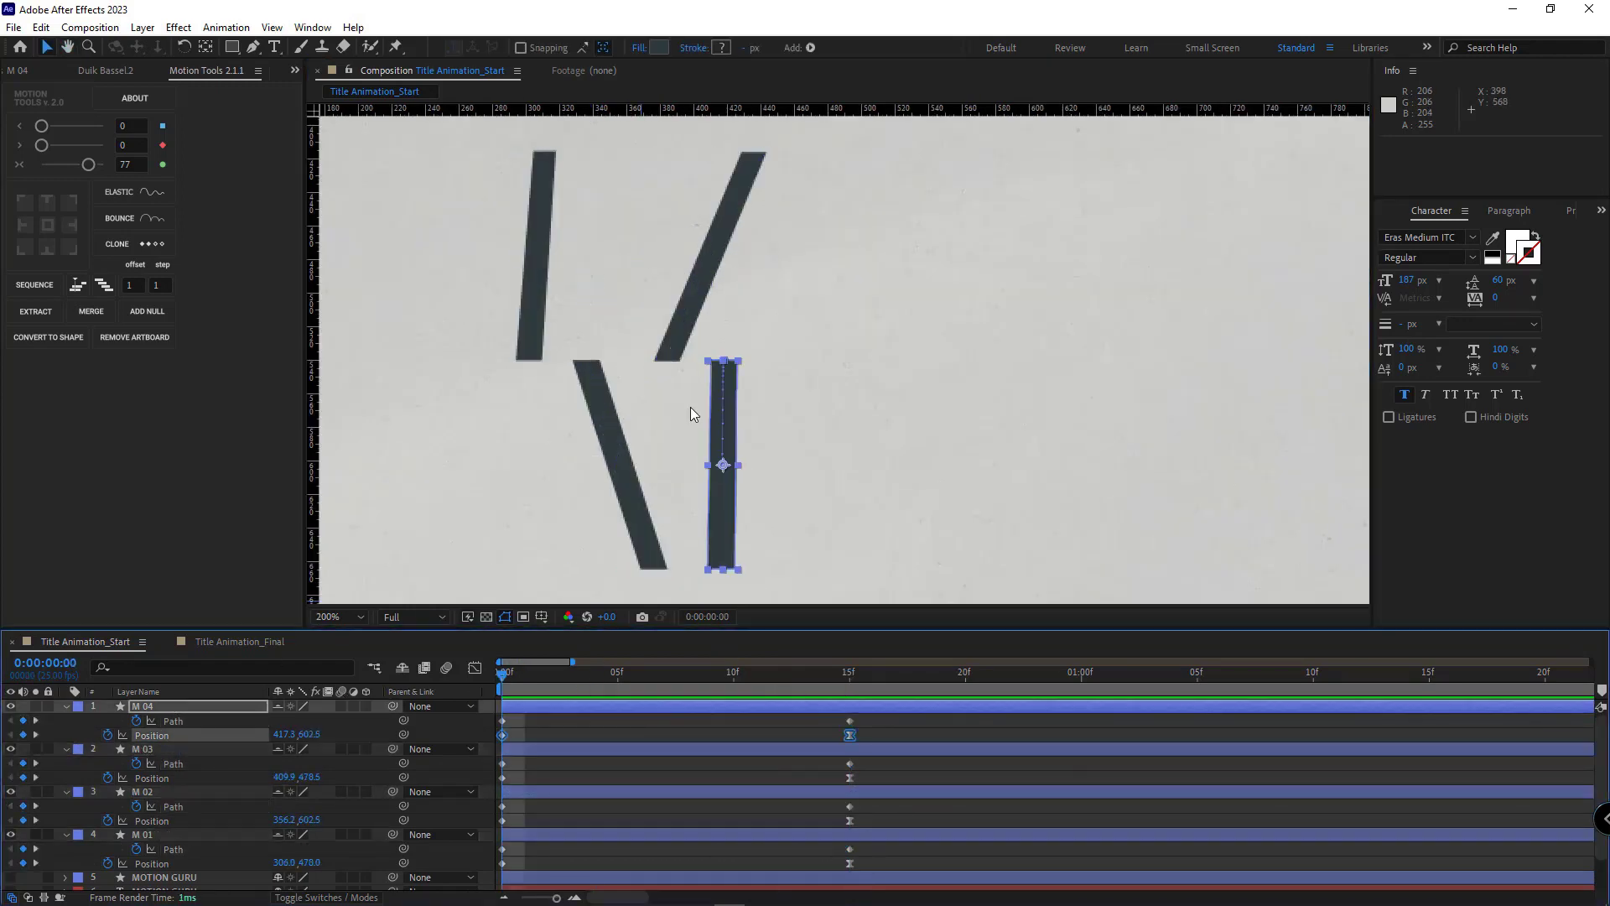
click(253, 47)
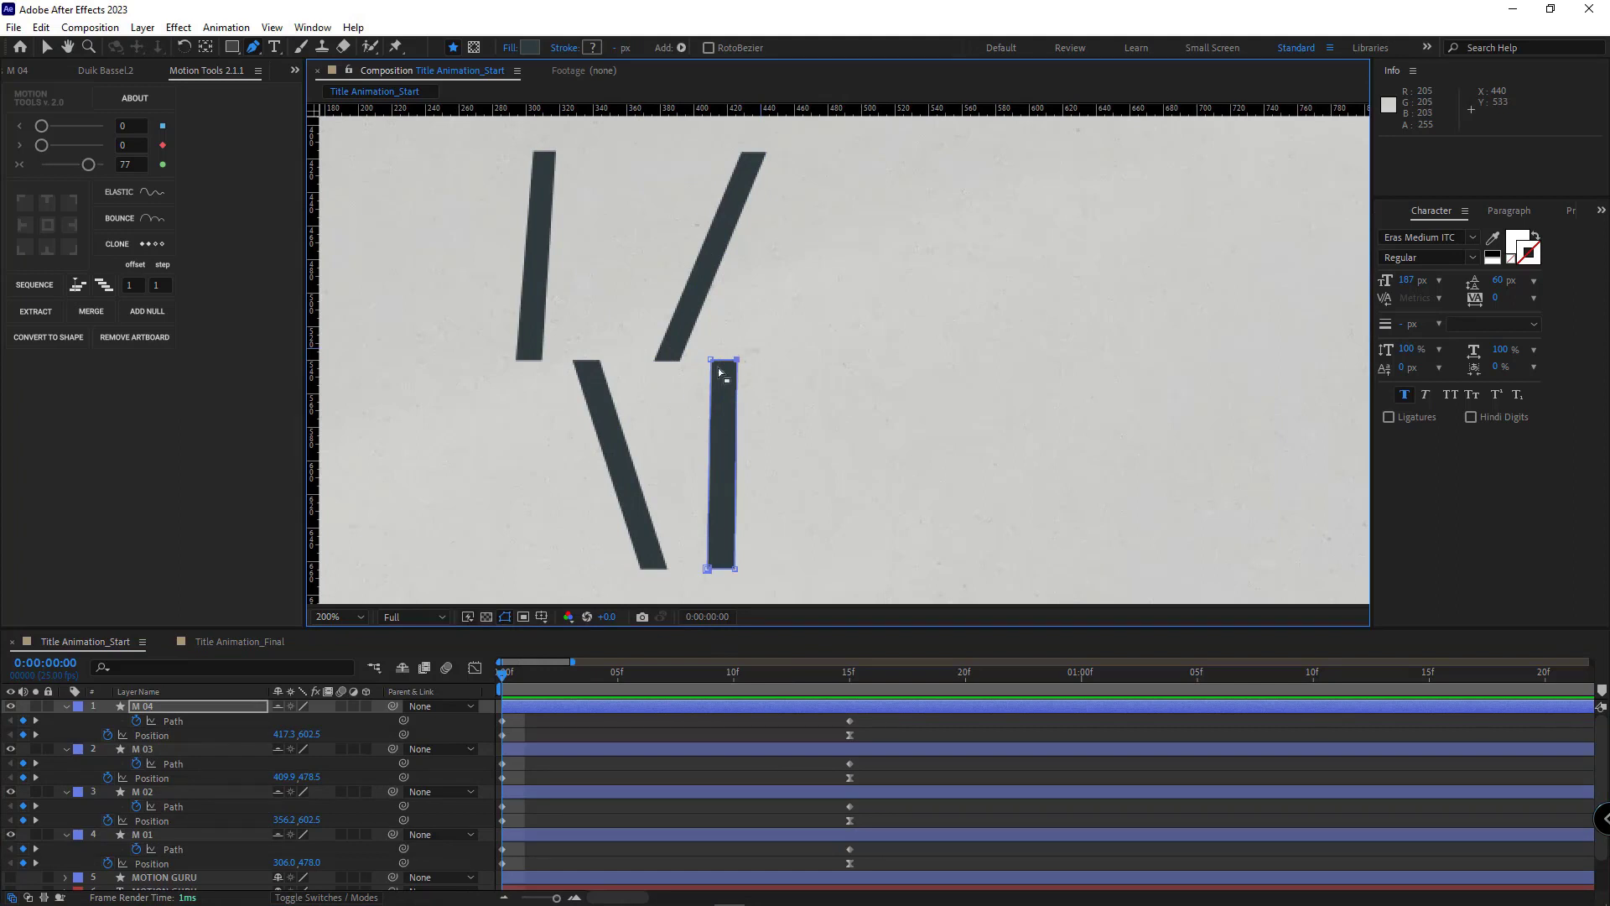
drag(738, 367, 719, 566)
scroll(763, 478, down, 3)
scroll(762, 478, up, 2)
drag(661, 478, 915, 208)
scroll(910, 216, up, 1)
drag(738, 438, 766, 468)
scroll(765, 468, down, 5)
scroll(777, 363, up, 2)
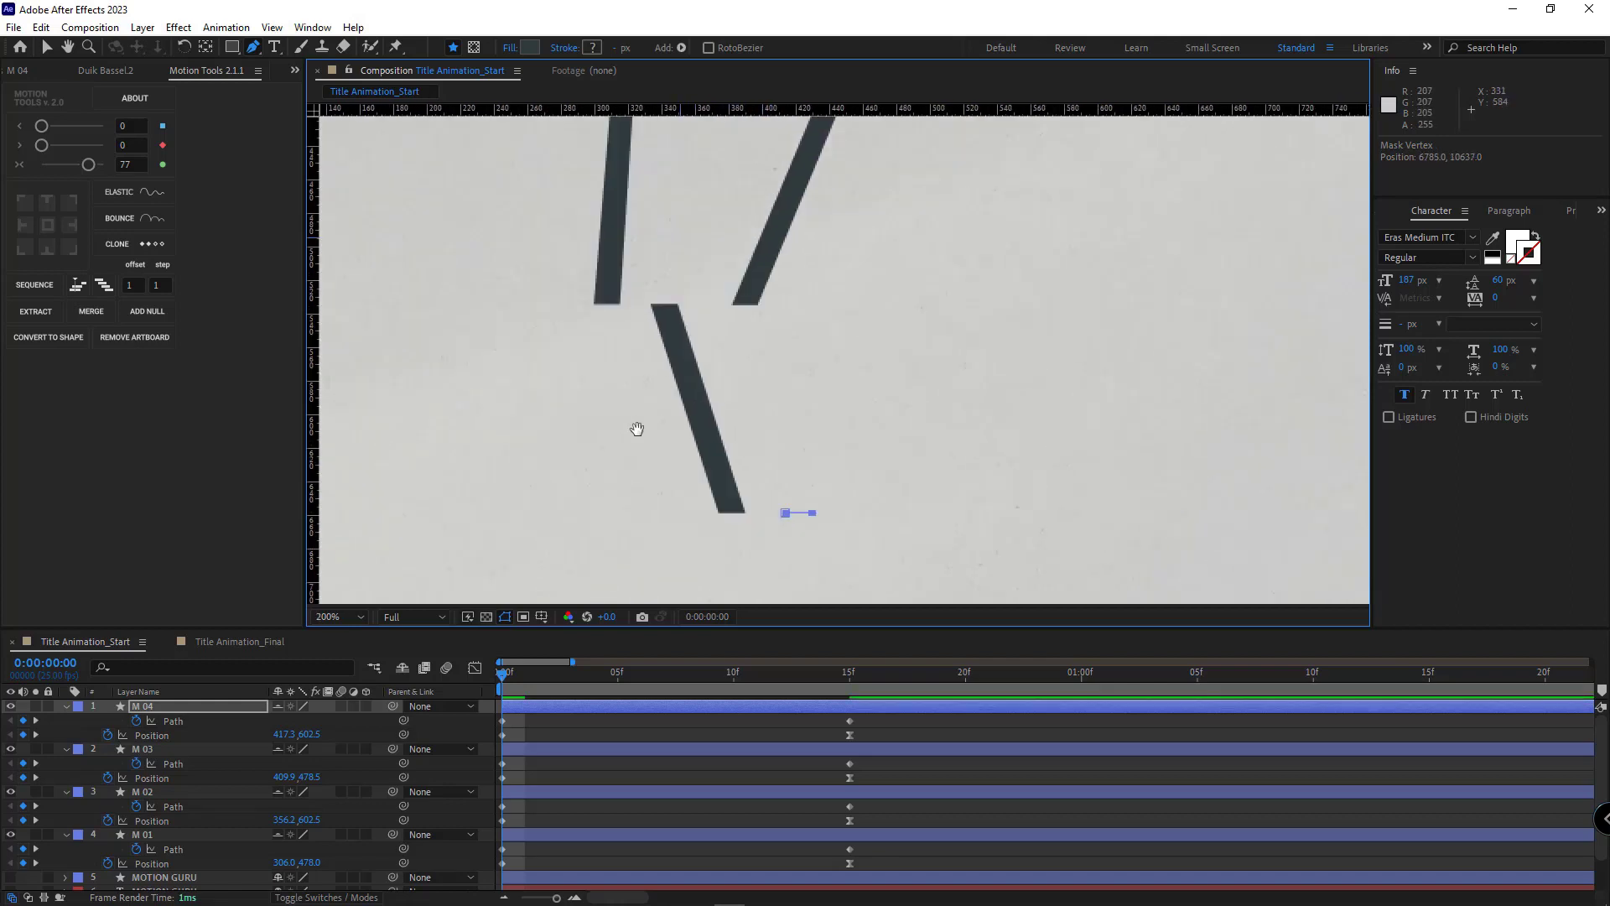
Collapse the M 03 stroke at 0:00:00:00 by moving its two lower path points onto its upper edge
click(139, 749)
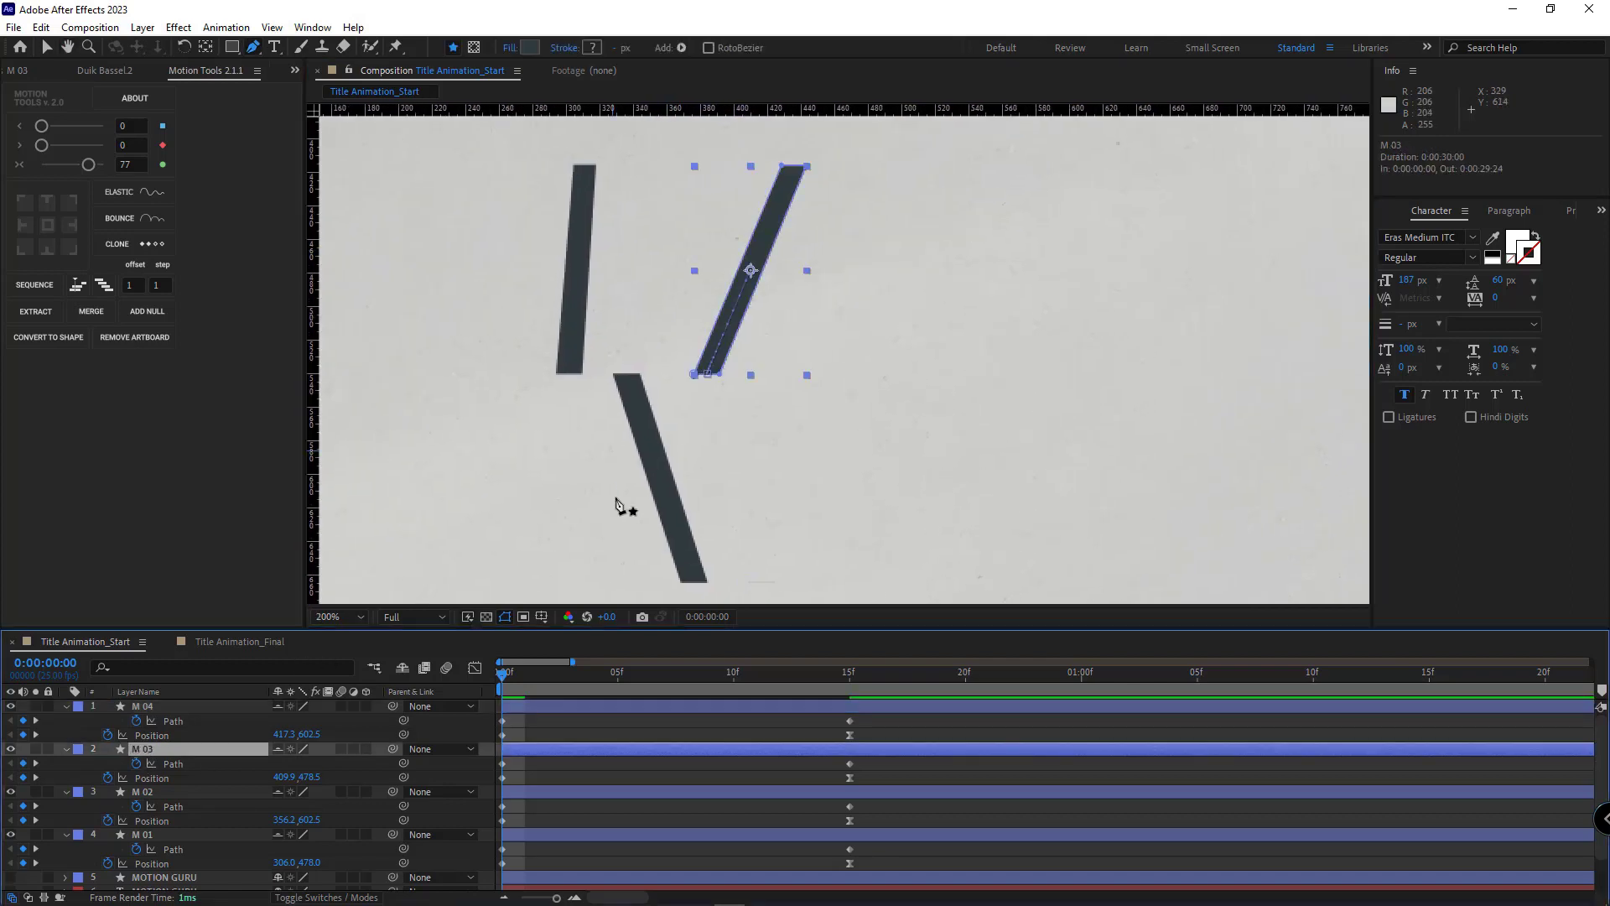
click(730, 378)
drag(718, 374, 984, 461)
scroll(780, 369, up, 2)
scroll(940, 459, up, 1)
scroll(839, 436, down, 6)
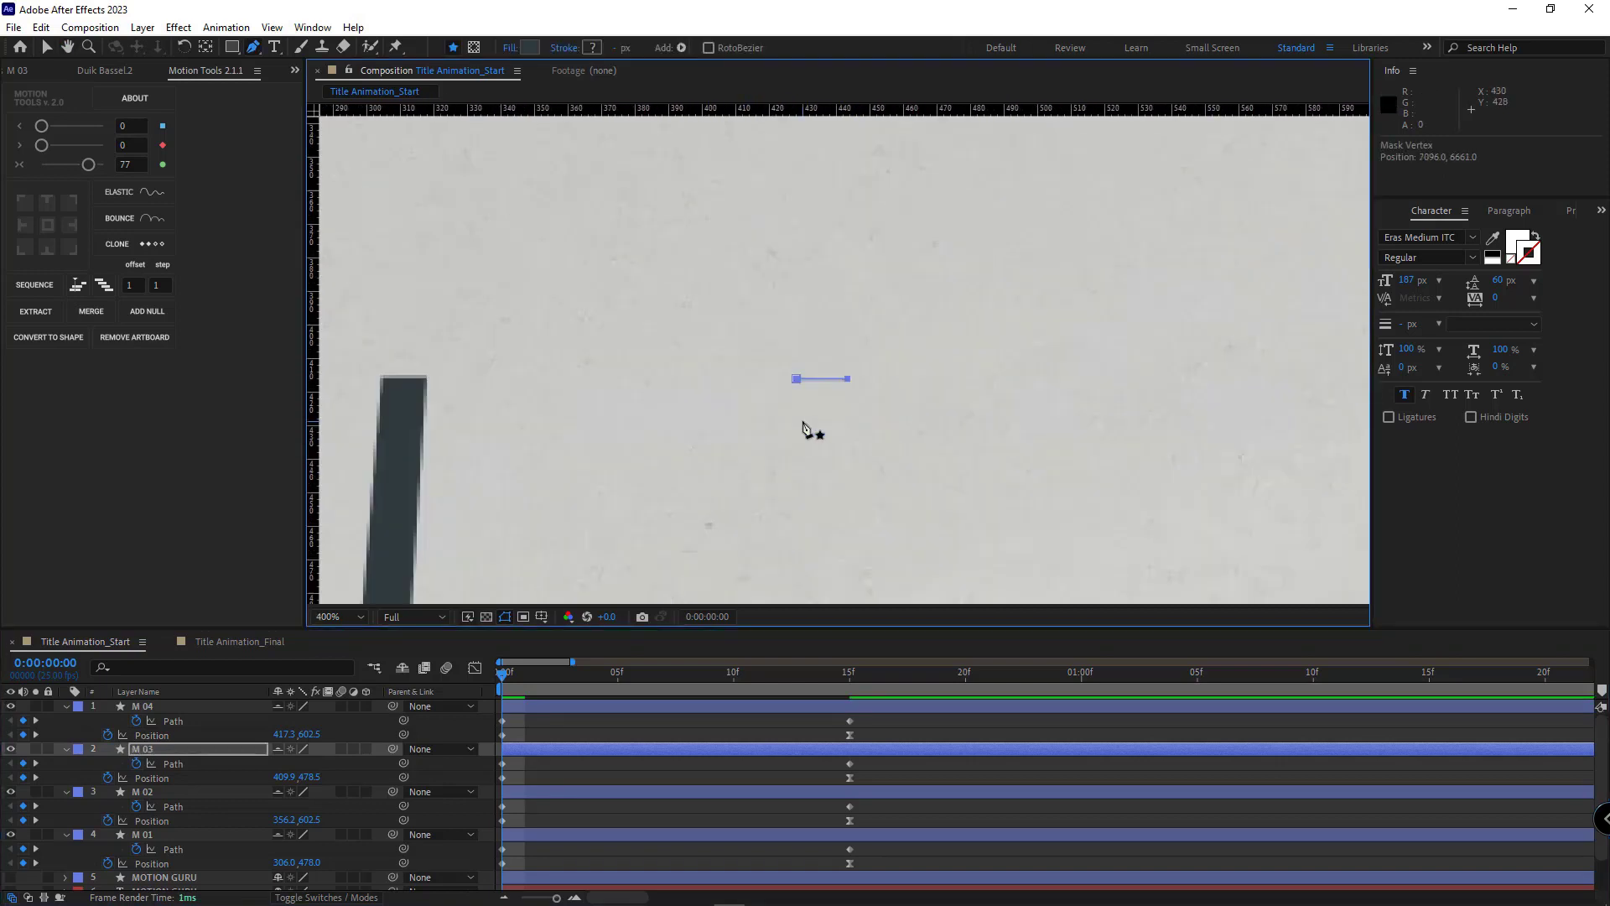
Collapse the M 02 stroke at 0:00:00:00 by moving its two upper path points onto its lower edge
click(142, 792)
scroll(576, 370, up, 5)
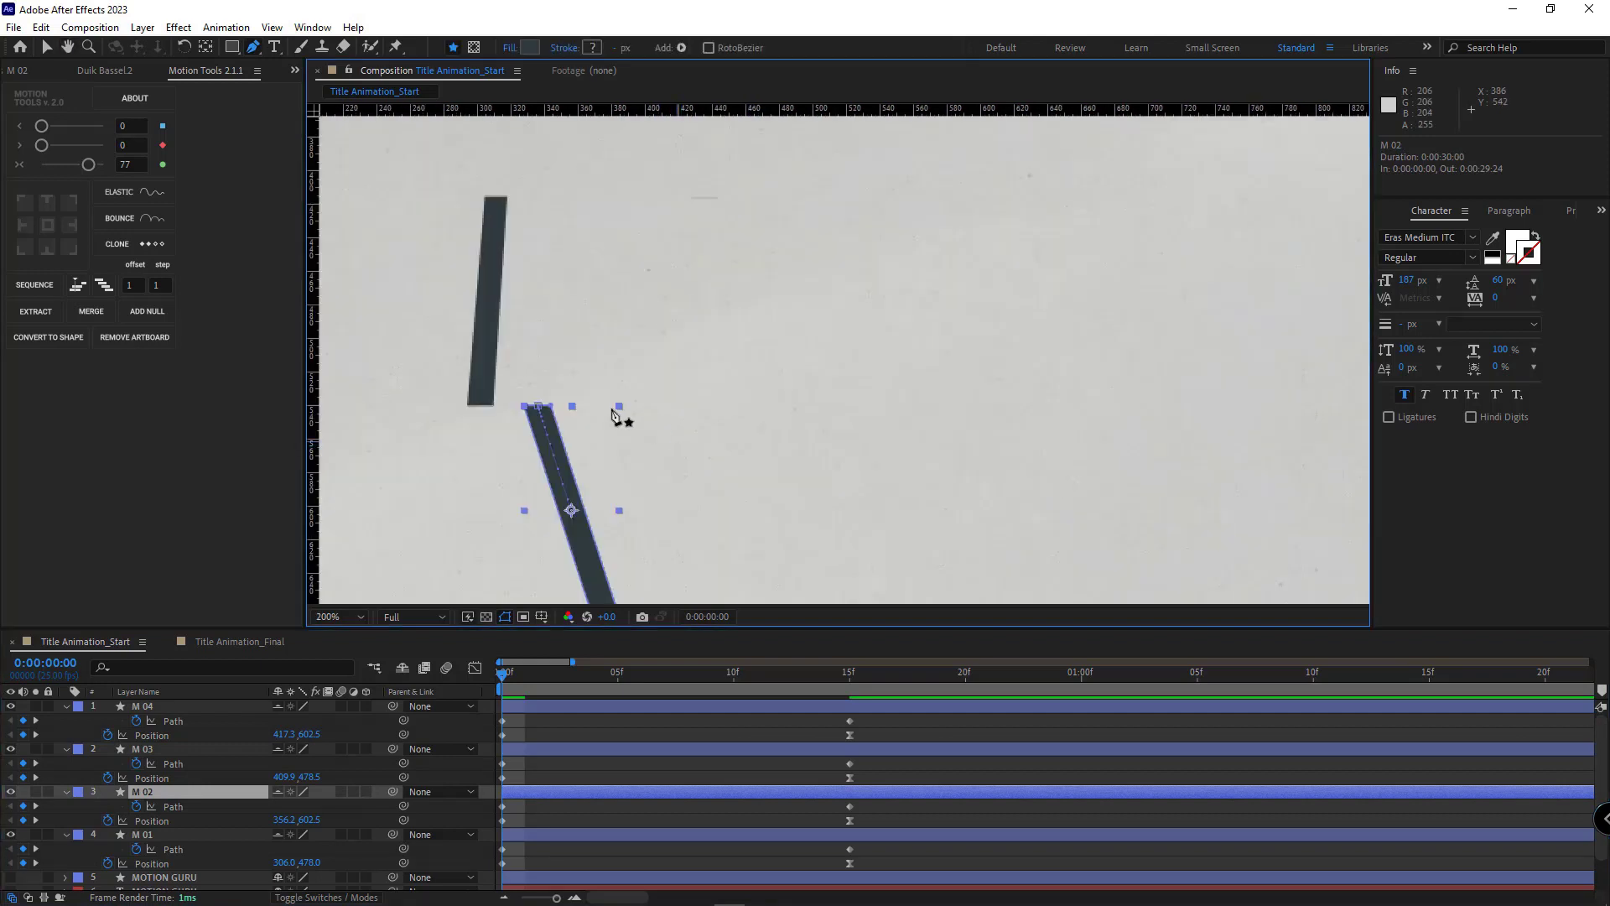
click(594, 332)
drag(594, 331, 670, 524)
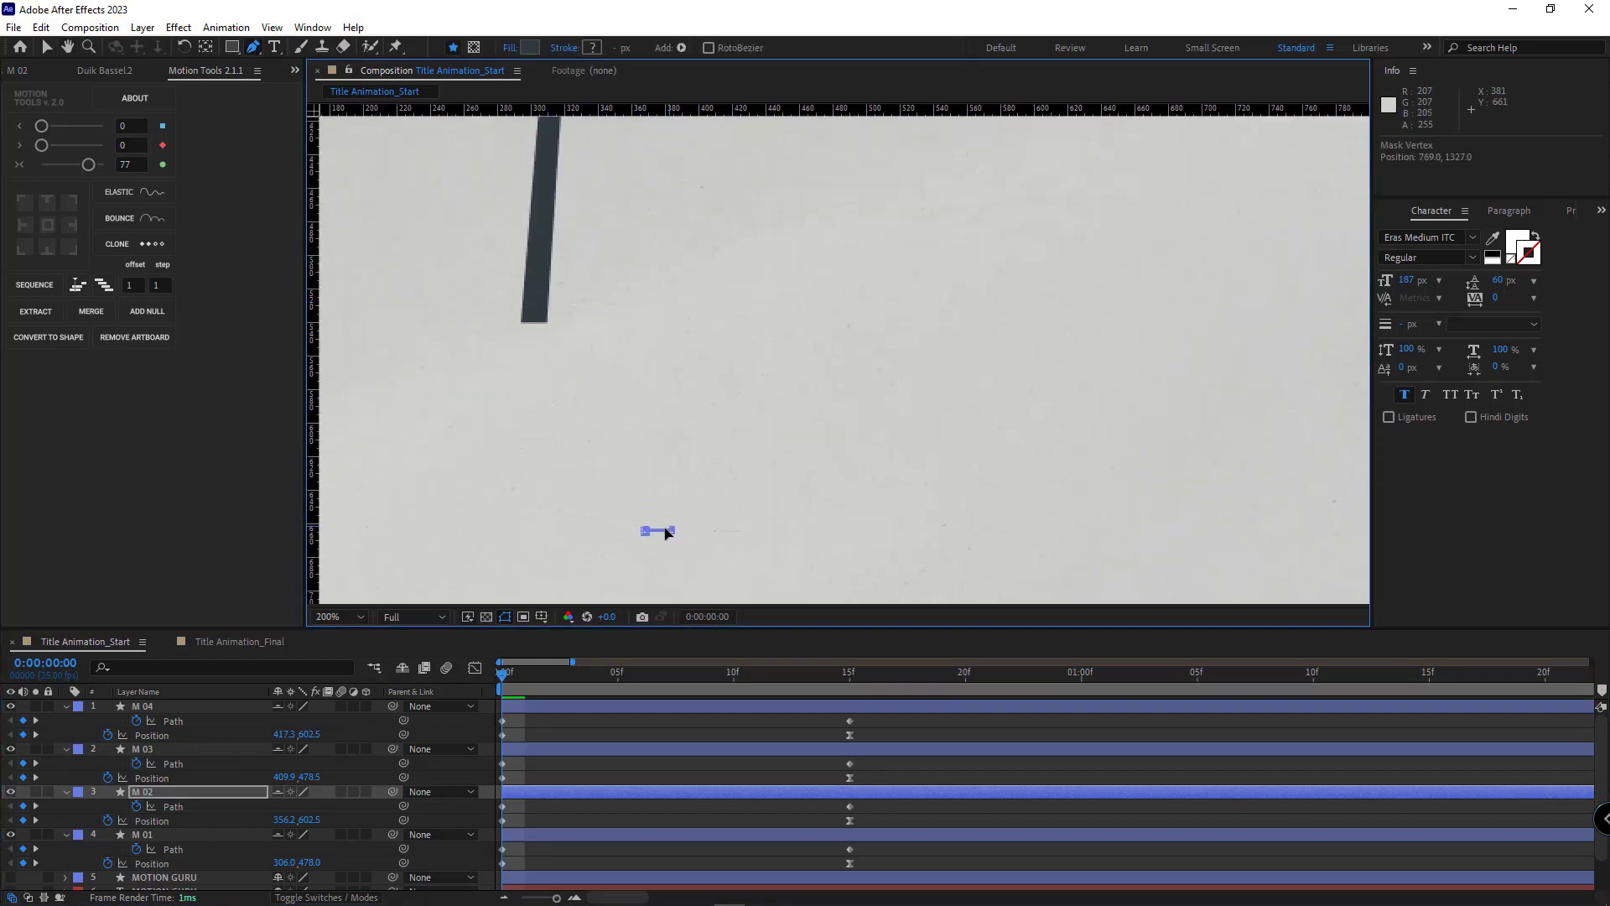
scroll(738, 507, up, 6)
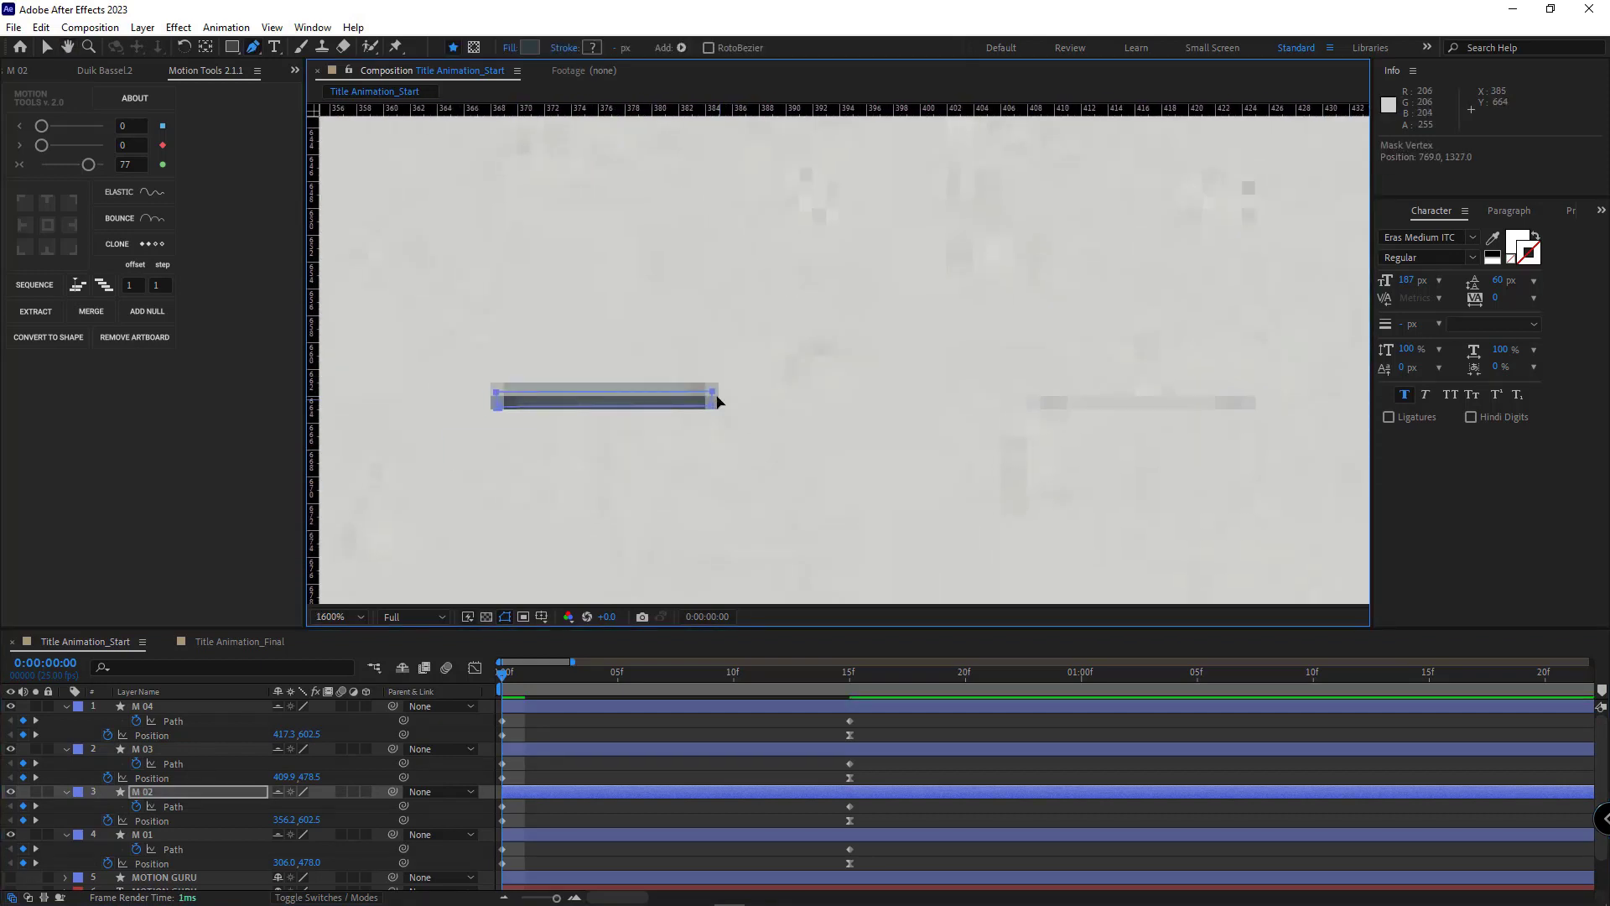
drag(716, 395, 712, 406)
scroll(671, 310, down, 4)
drag(724, 261, 569, 444)
Collapse the M 01 stroke at 0:00:00:00 by moving its two lower path points onto its upper edge
click(161, 836)
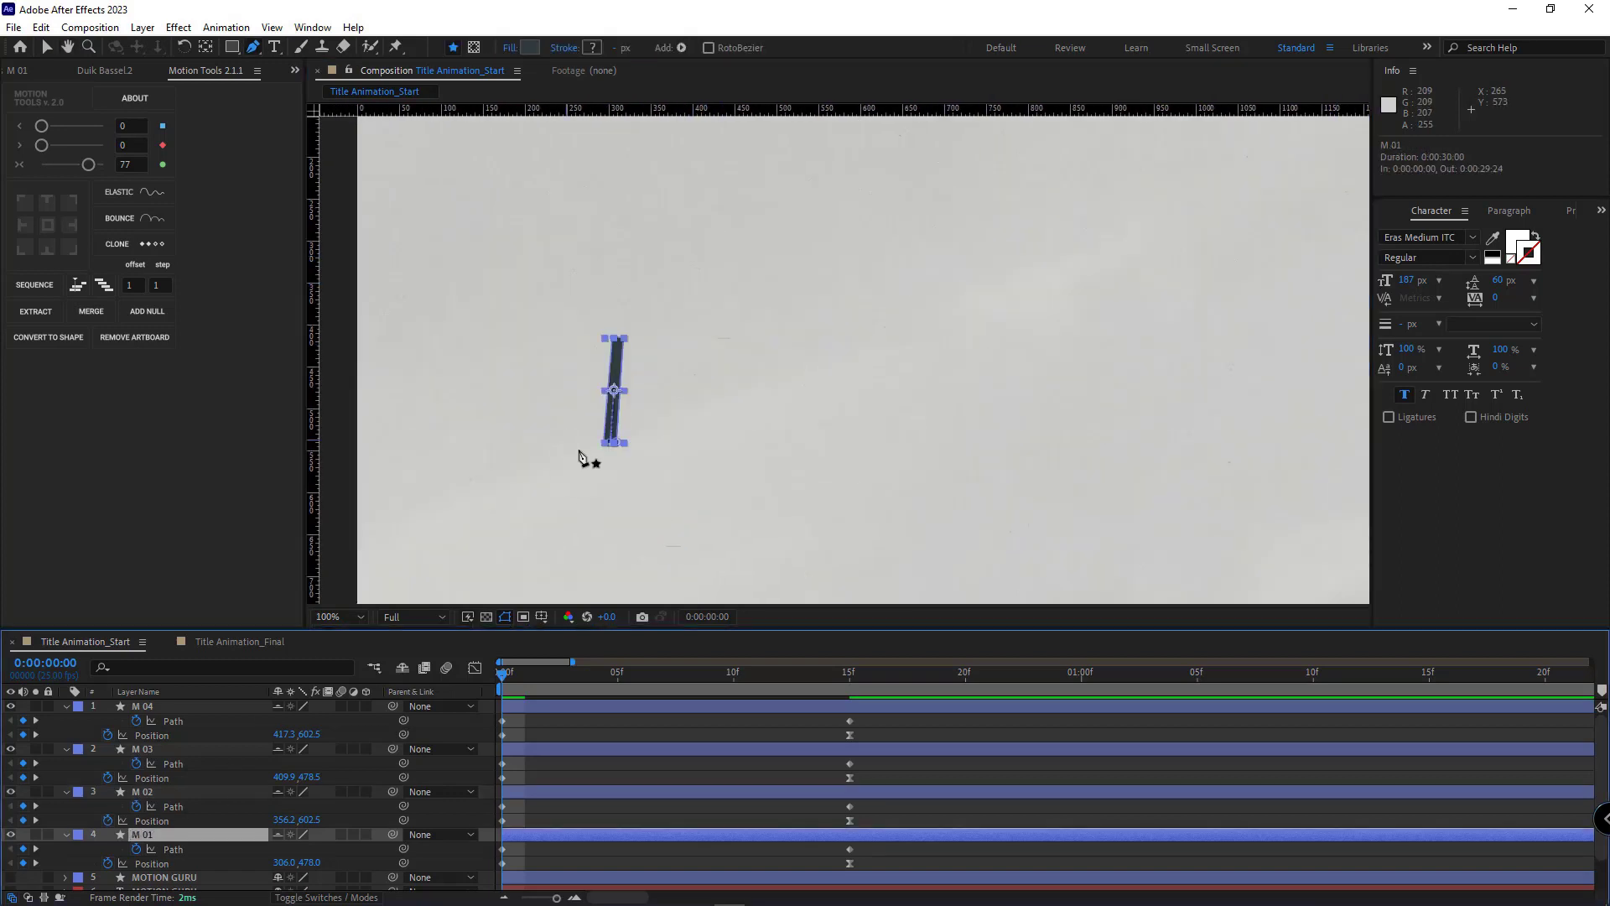
scroll(587, 459, up, 3)
drag(486, 554, 510, 134)
scroll(583, 327, down, 3)
click(767, 730)
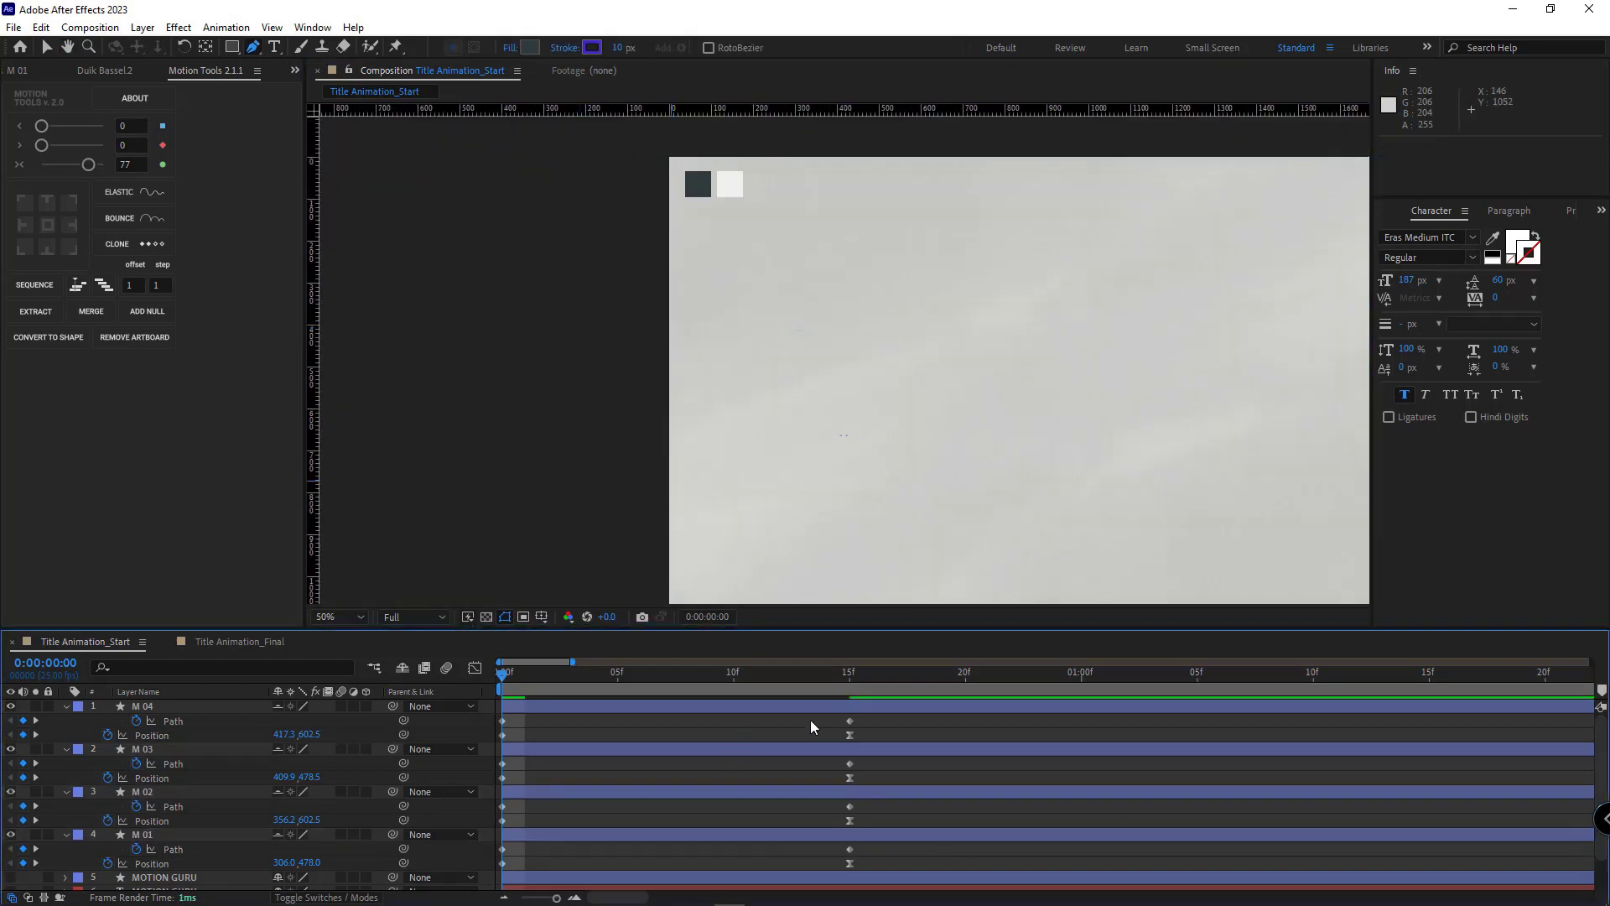
Preview the growth animation of the four M strokes
key(space)
key(space)
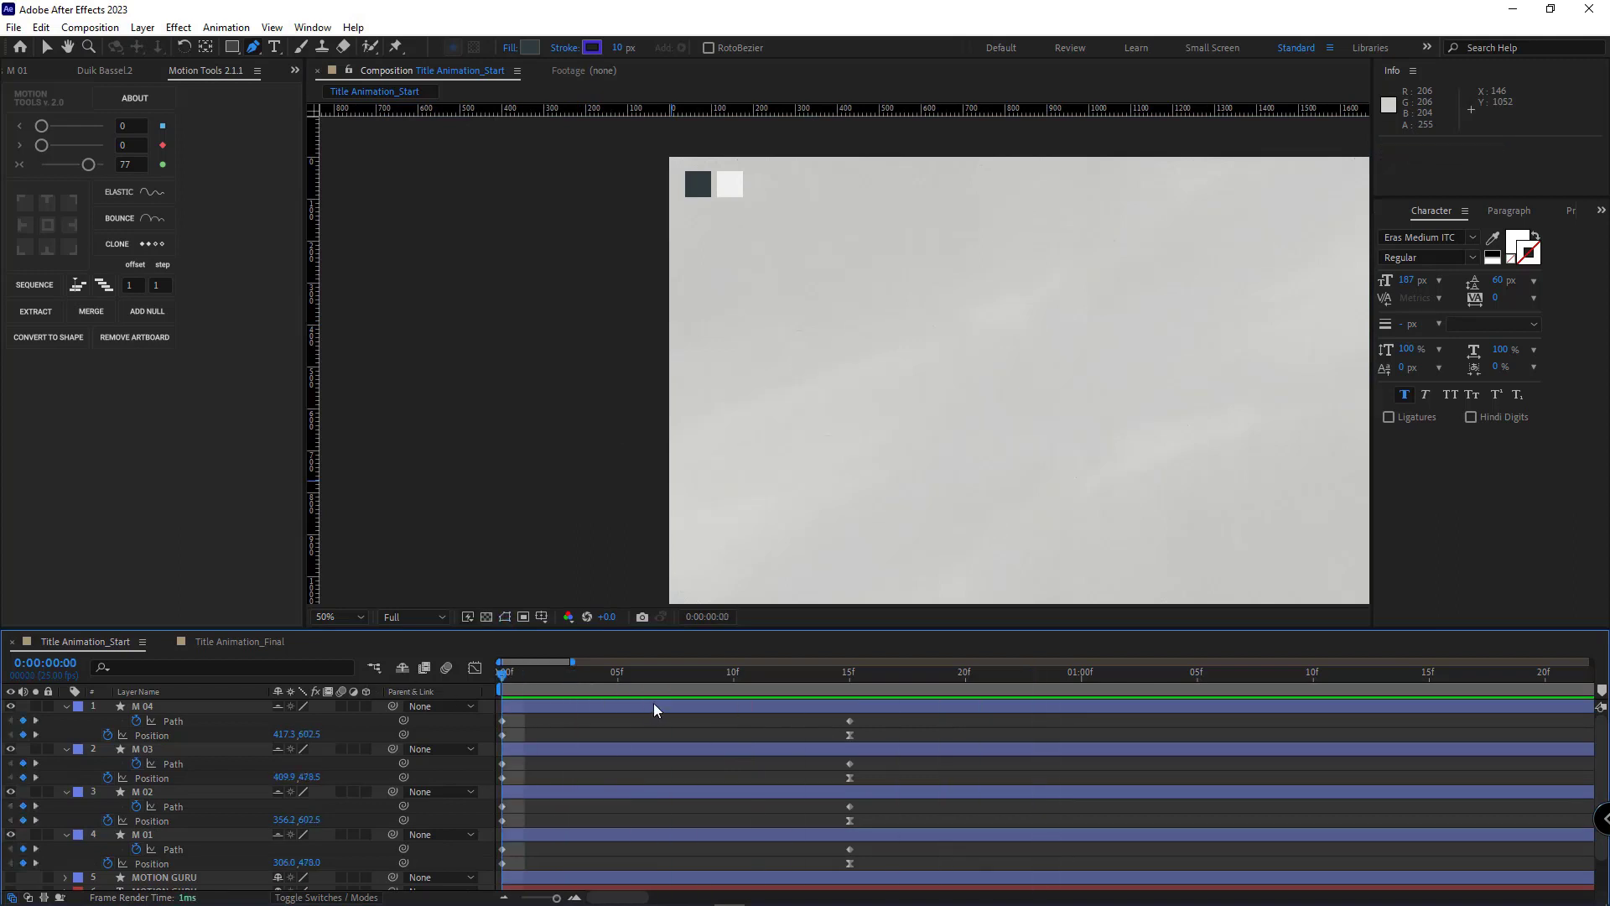
key(space)
key(space)
Ease the Path and Position keyframes of M 01 to M 04 at 0:00:00:15 with a Motion Tools value of 80, and preview
drag(864, 719, 846, 868)
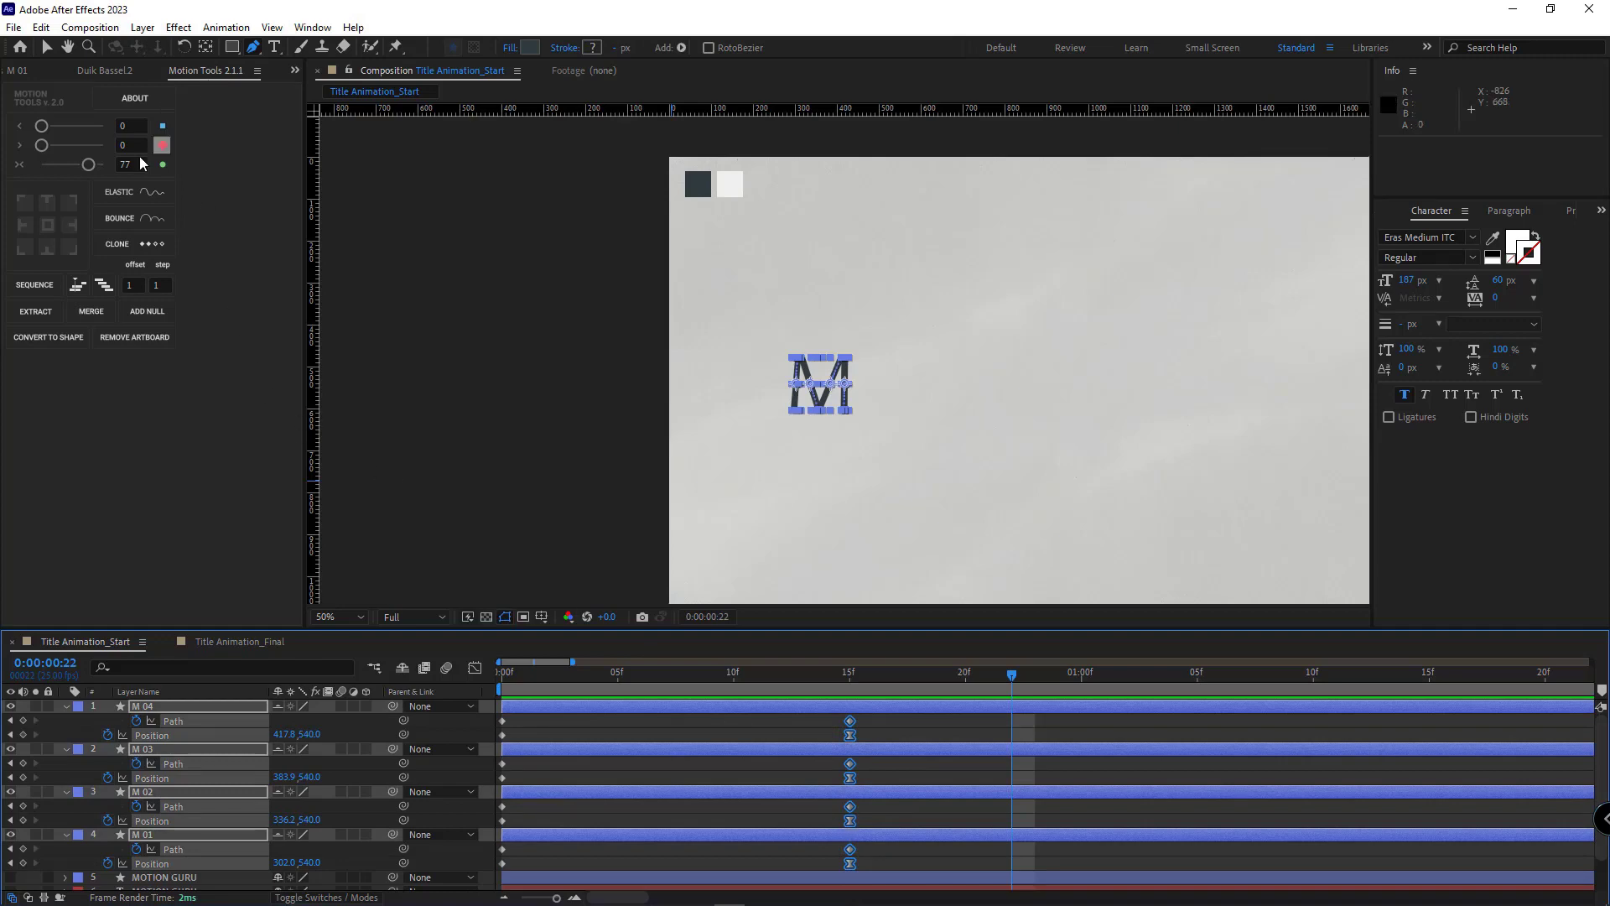
drag(91, 167, 94, 168)
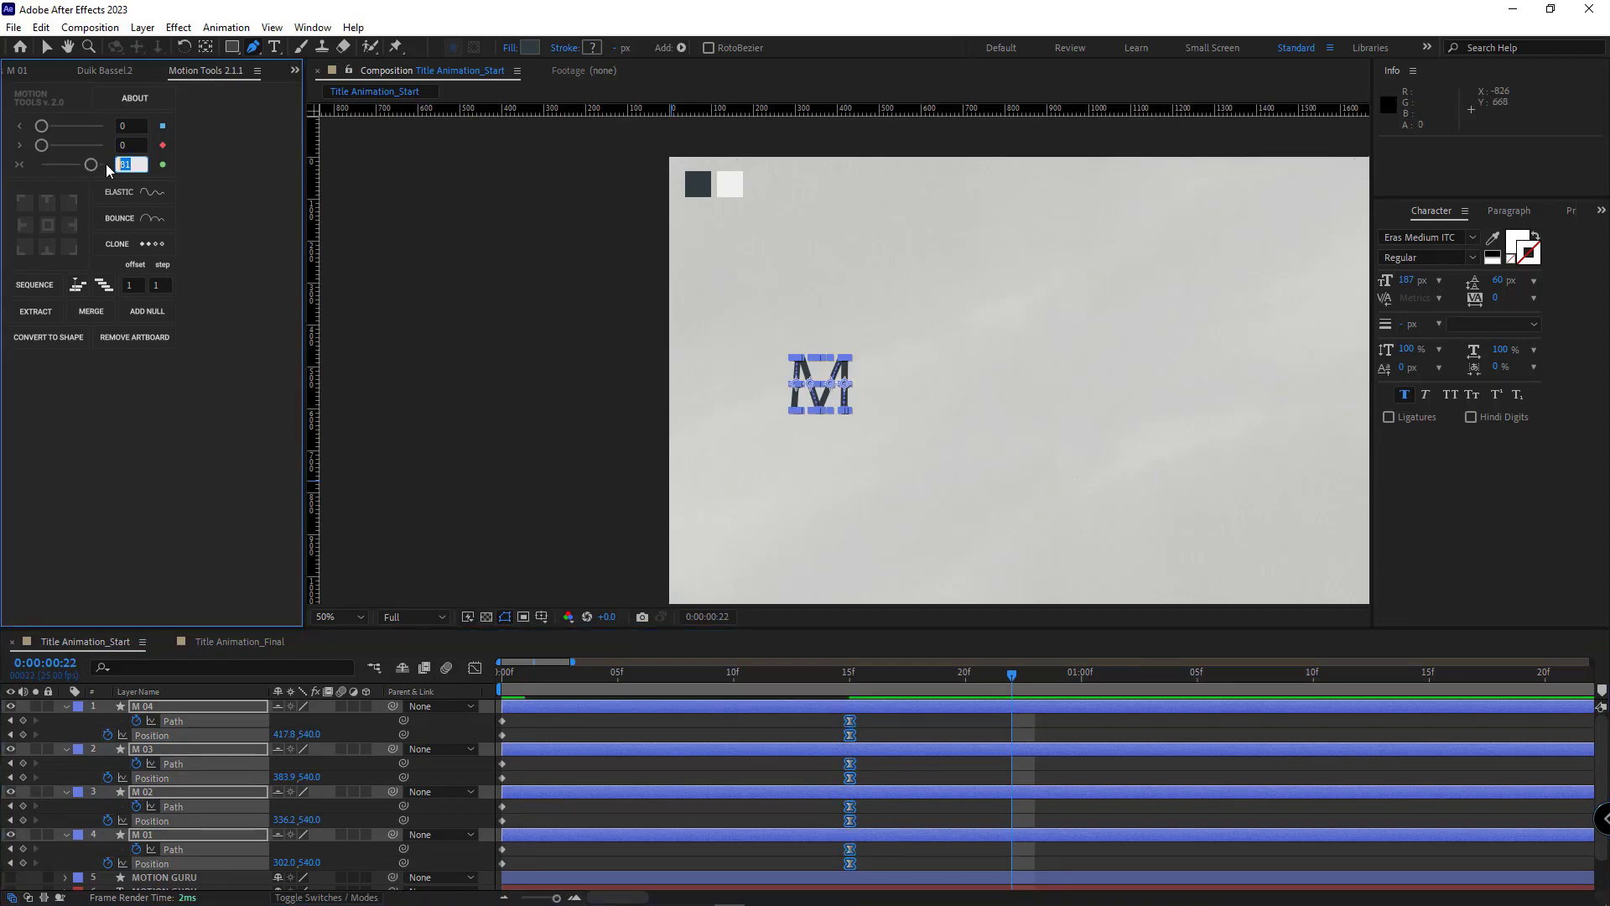
click(223, 192)
click(891, 726)
key(space)
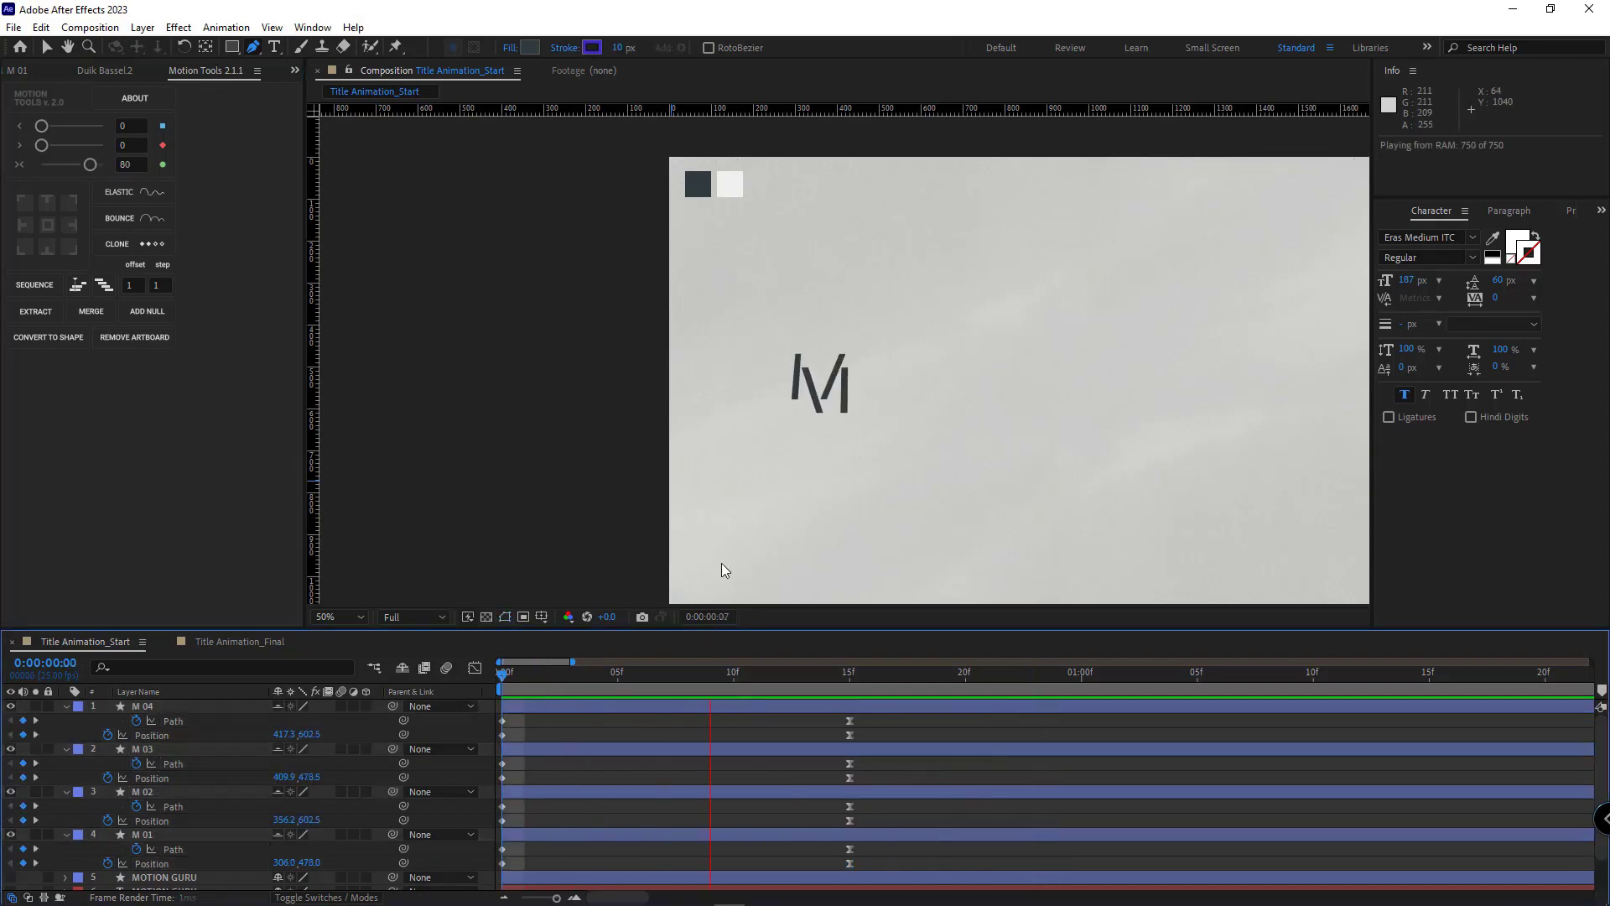
key(space)
Go to 0:00:00:15 and collapse the properties of layers M 01 to M 04
mouse_move(586, 678)
mouse_down()
mouse_move(429, 671)
mouse_move(850, 663)
mouse_up()
click(549, 834)
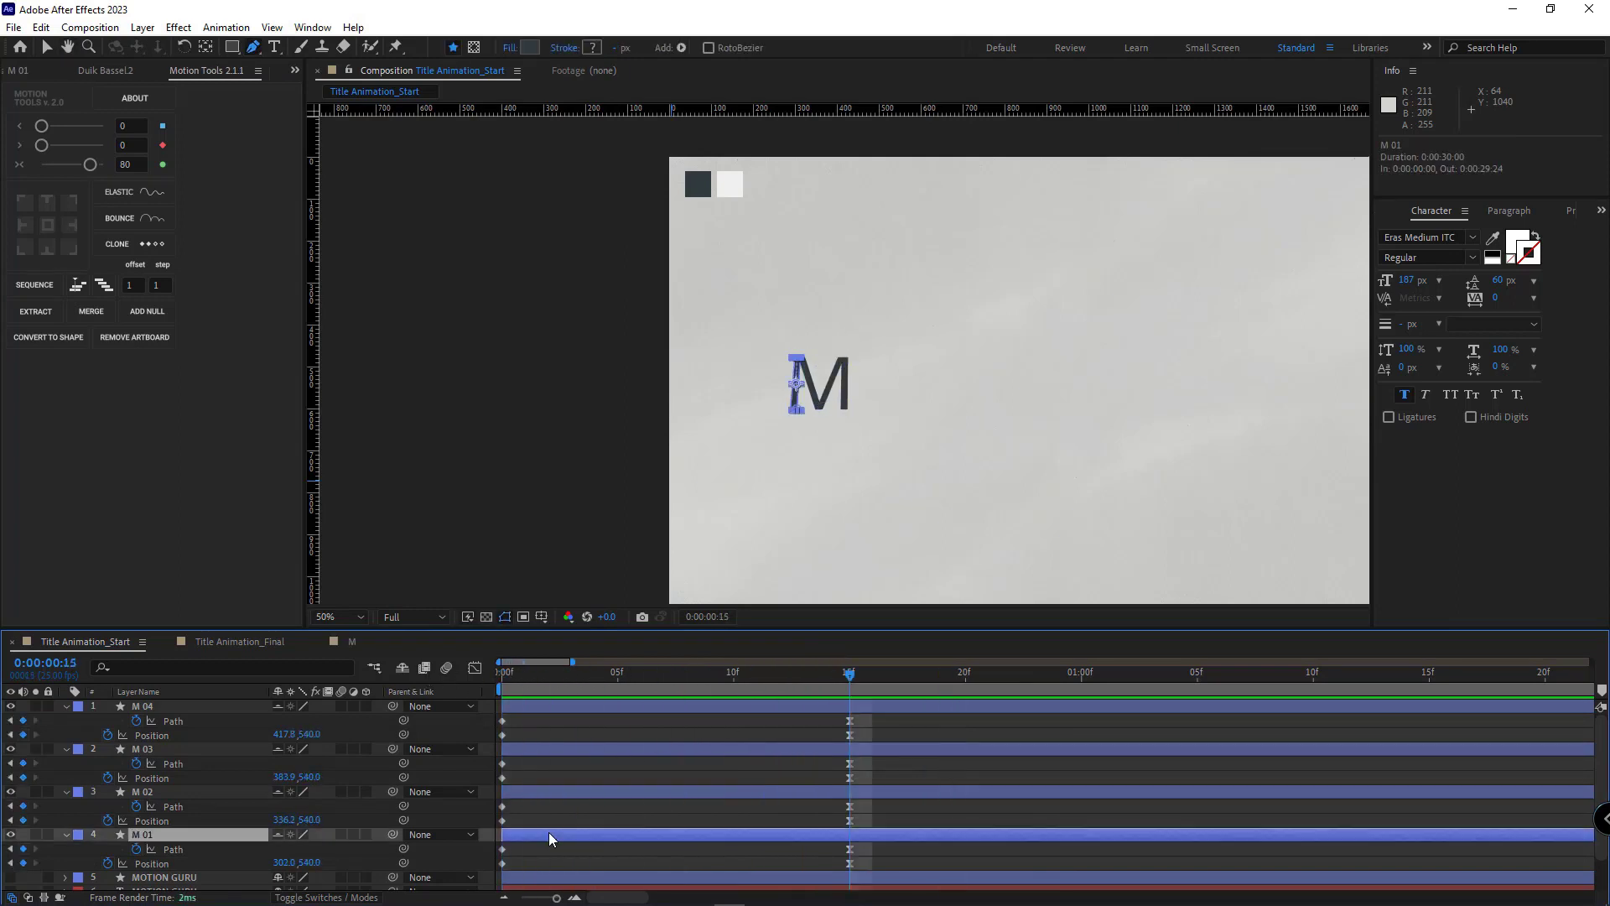
shift+click(175, 708)
click(67, 707)
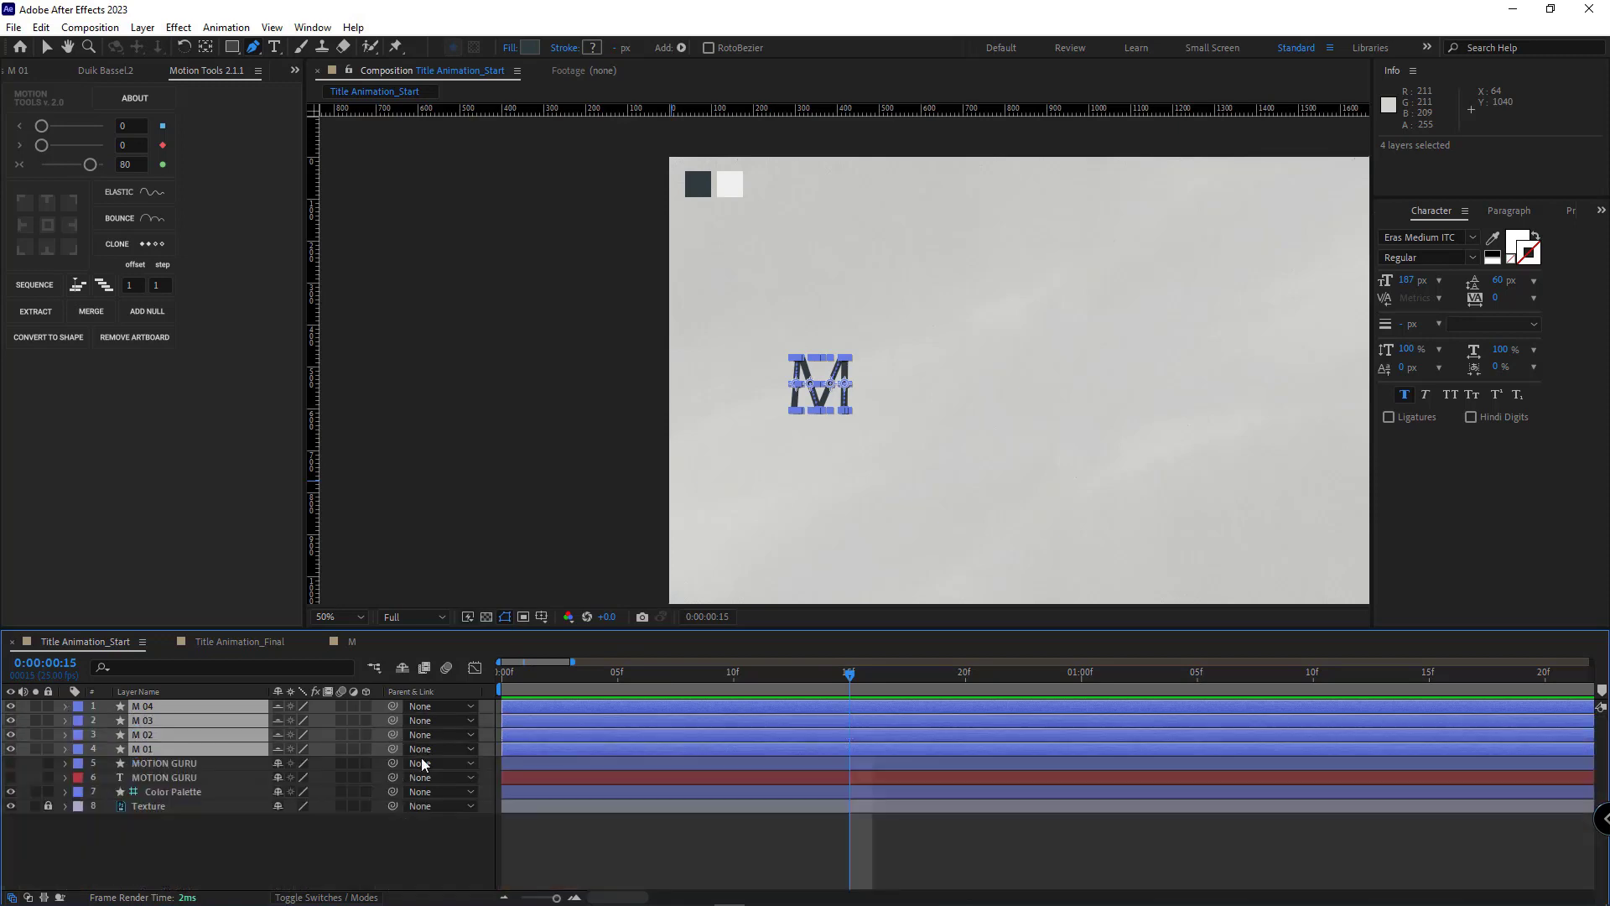
click(591, 849)
Stagger the M layers so M 02 starts at frame 1, M 03 at frame 3 and M 04 at frame 4
click(519, 750)
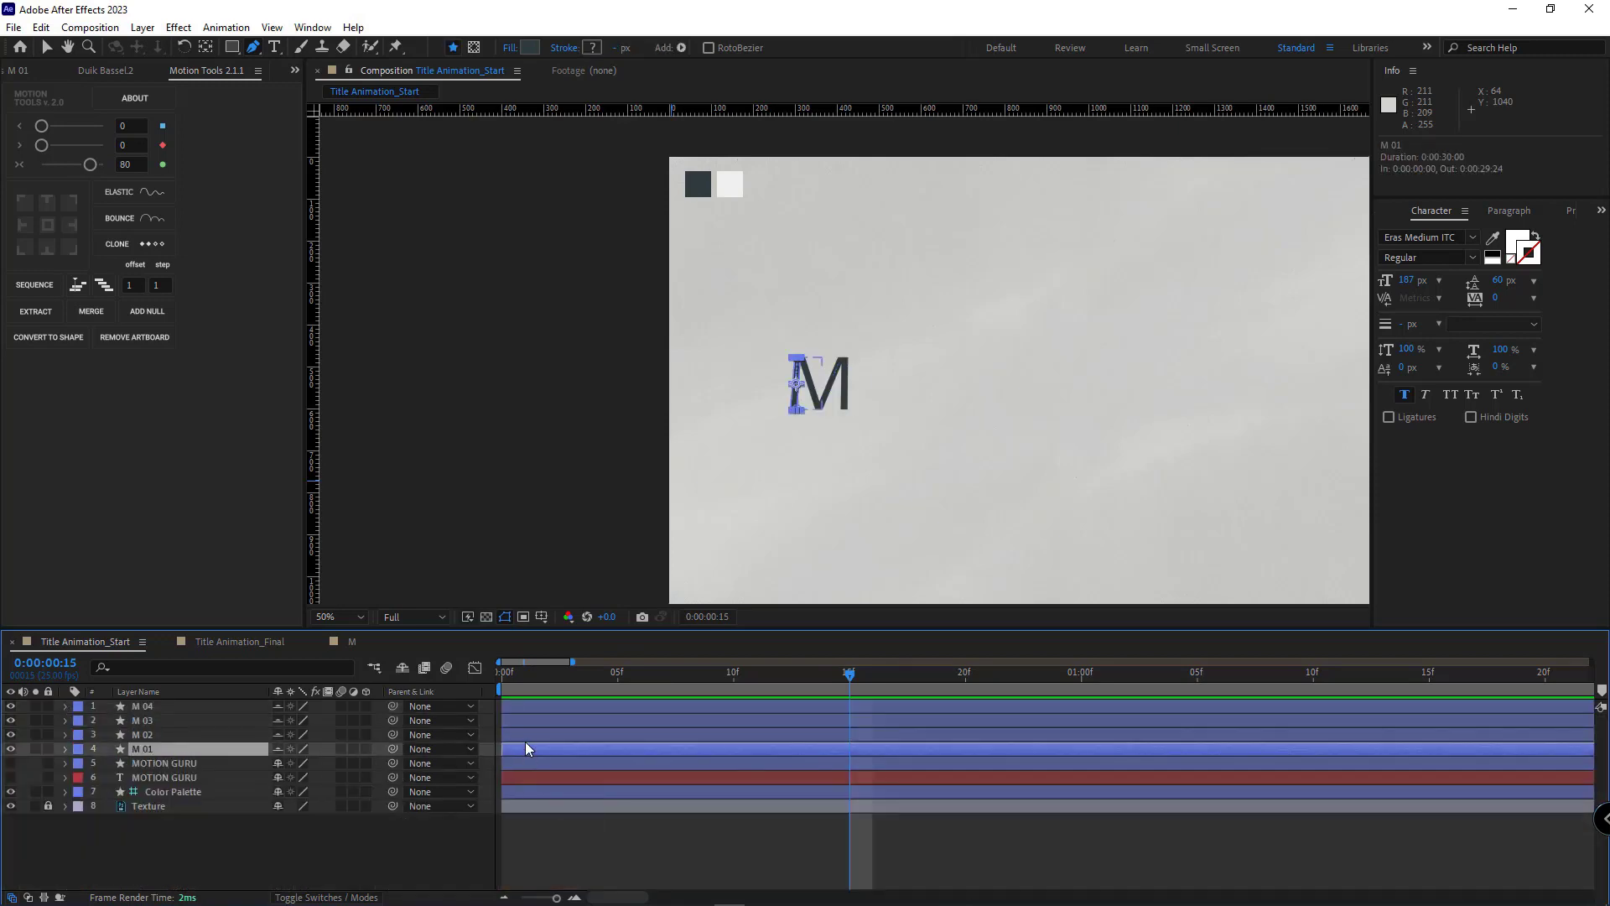
scroll(522, 737, up, 3)
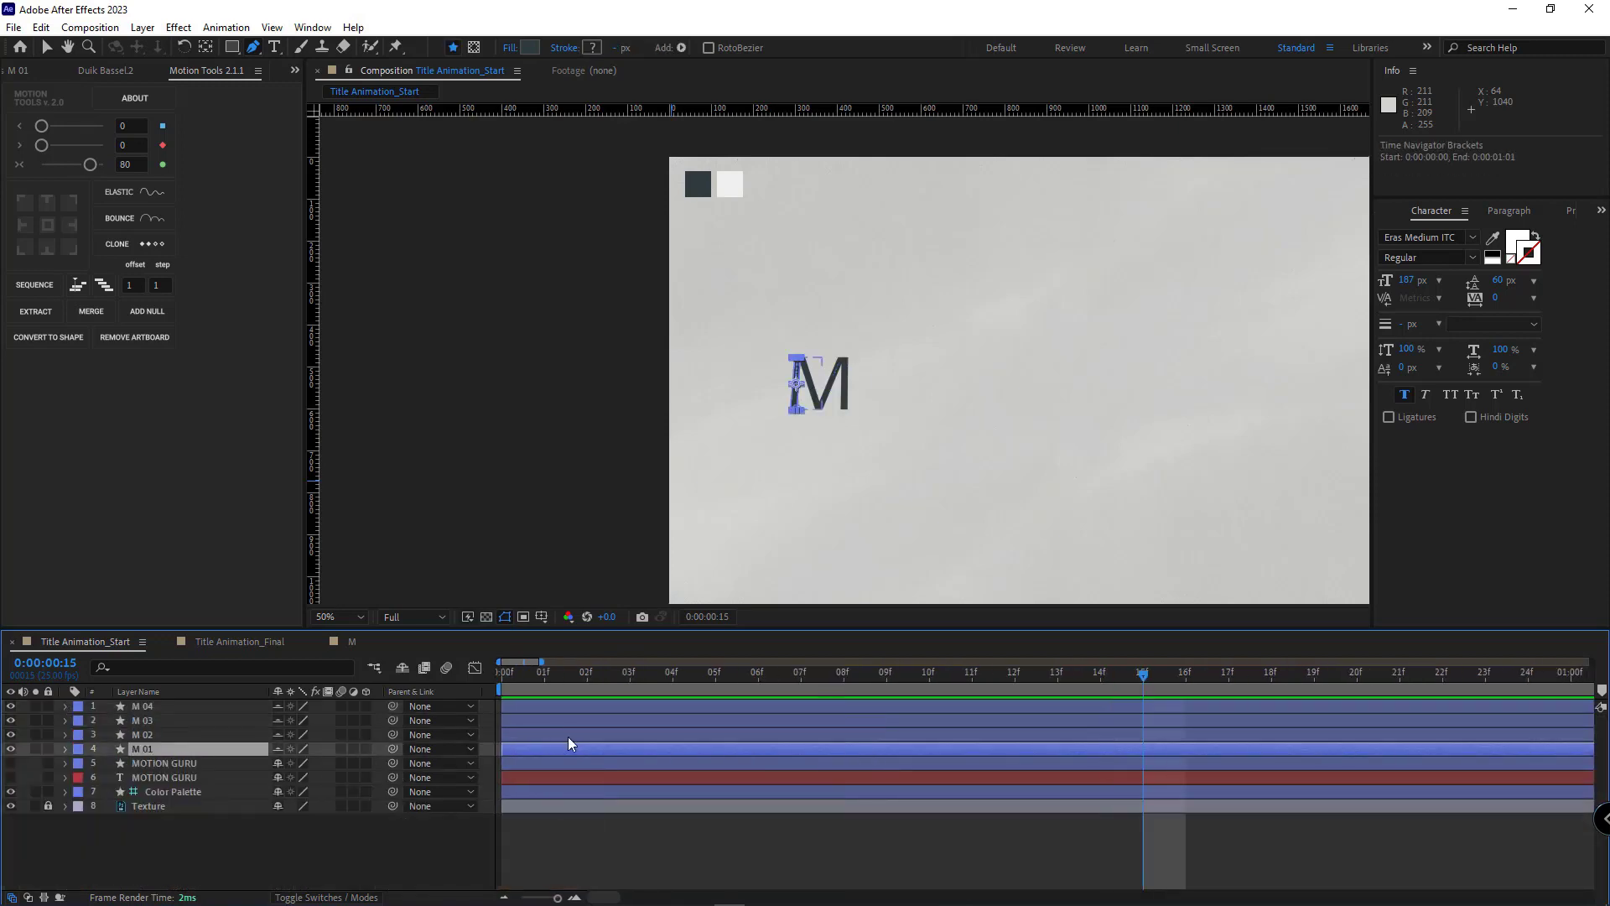
drag(515, 737, 688, 707)
click(533, 721)
shift+click(532, 709)
Preview the staggered M animation from 0:00:00:00
drag(557, 678, 485, 690)
key(space)
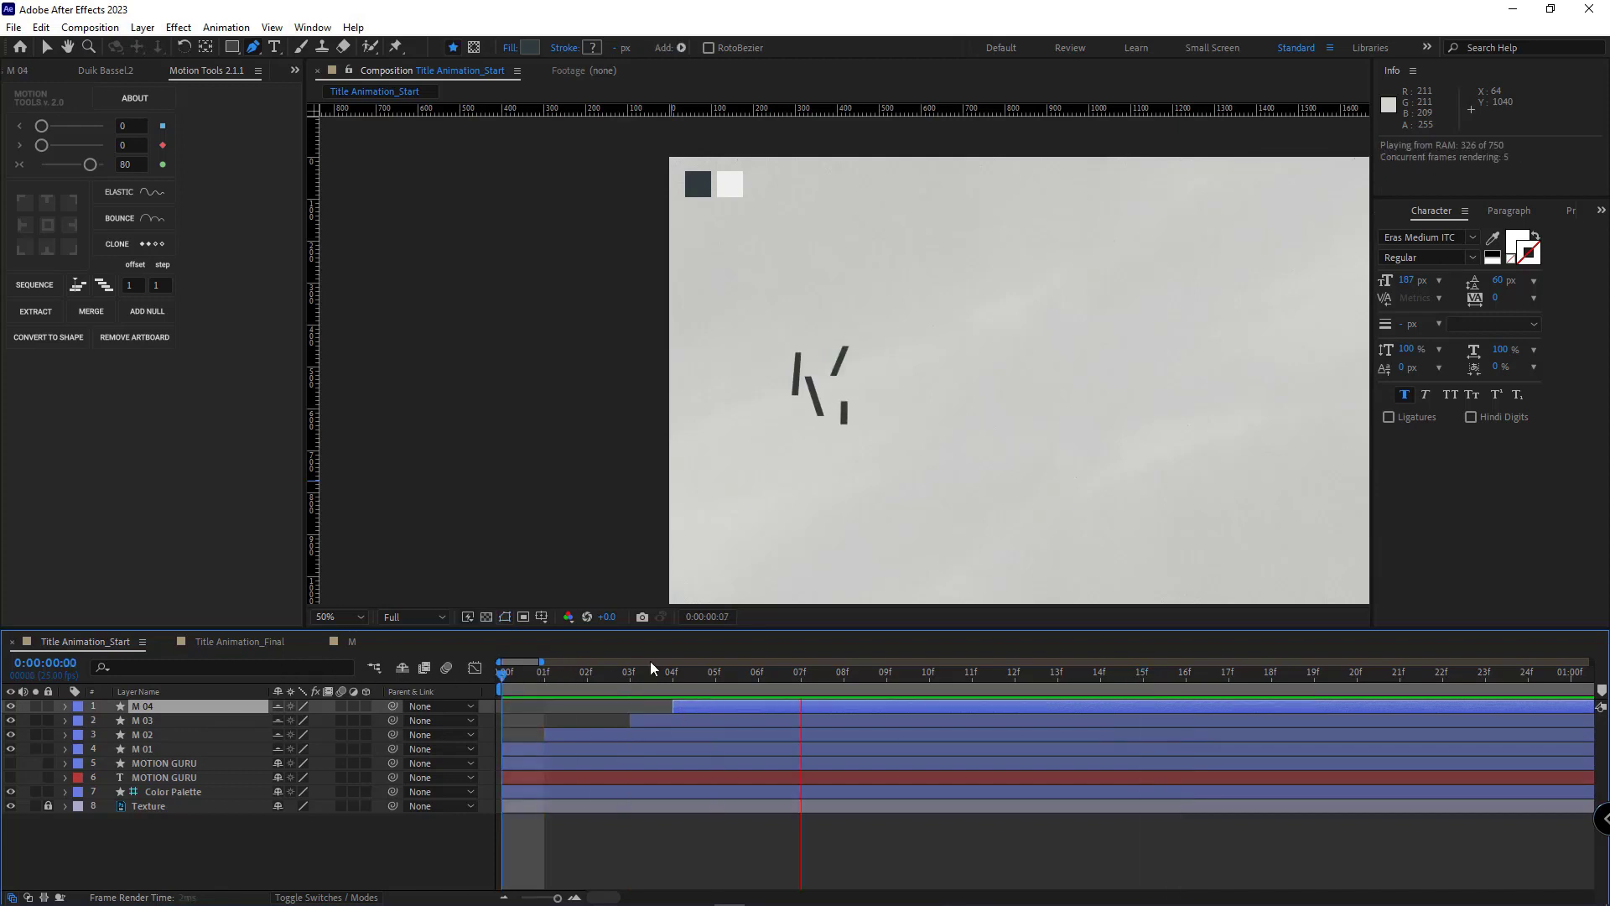
key(space)
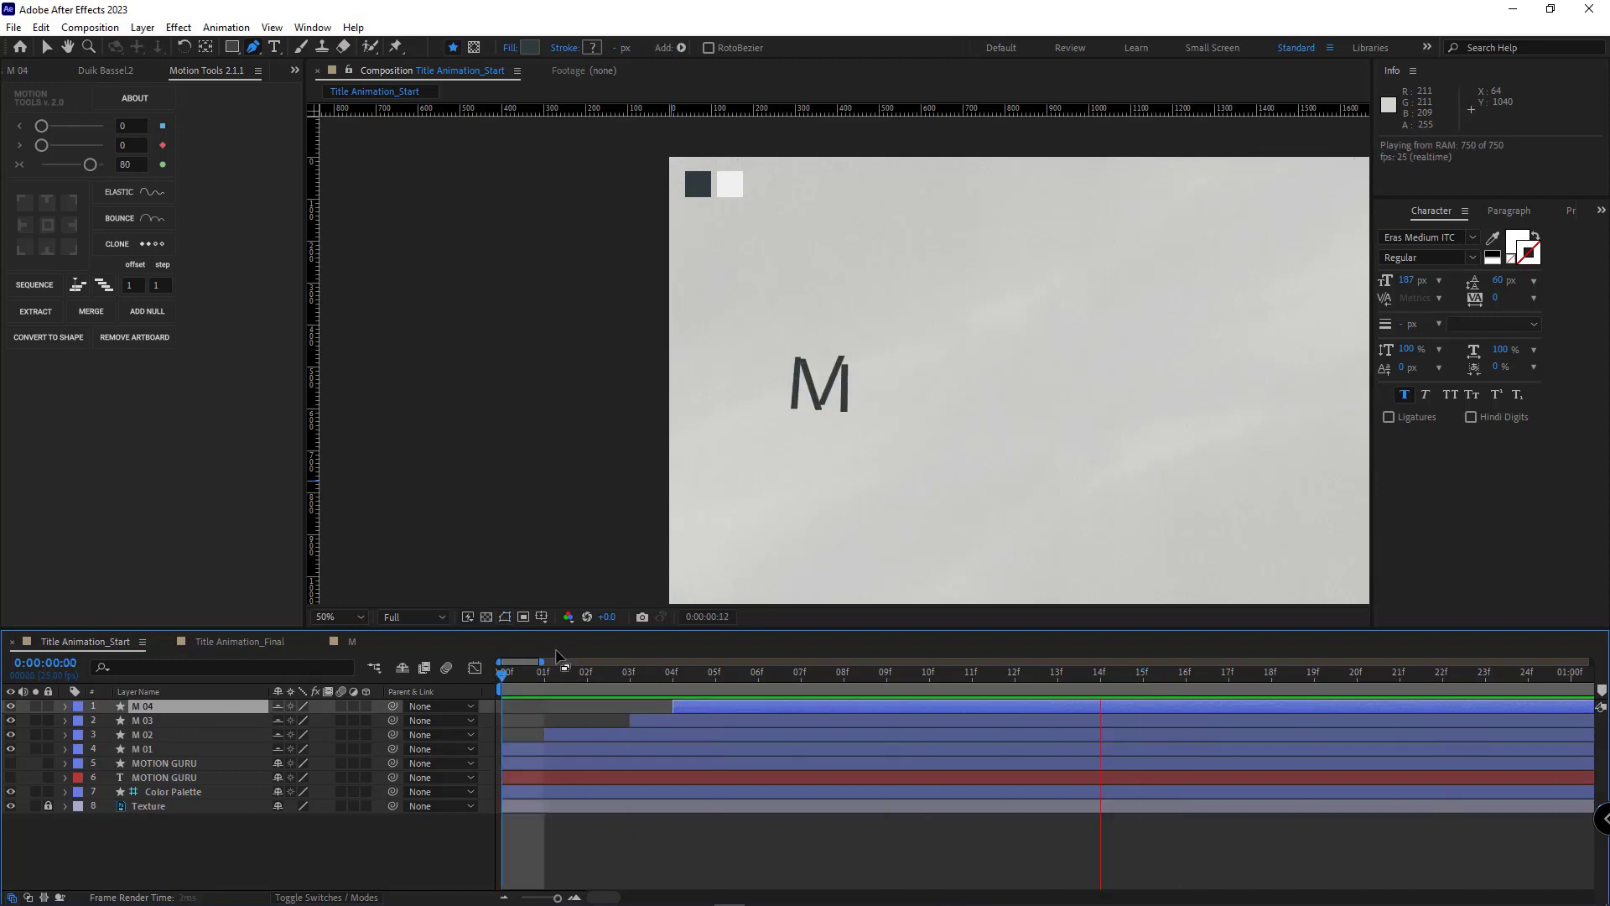
key(space)
Pre-compose layers M 01 to M 04 into a composition named M, moving all attributes into it
key(minus)
key(Page_Down)
key(Page_Down)
shift+click(174, 748)
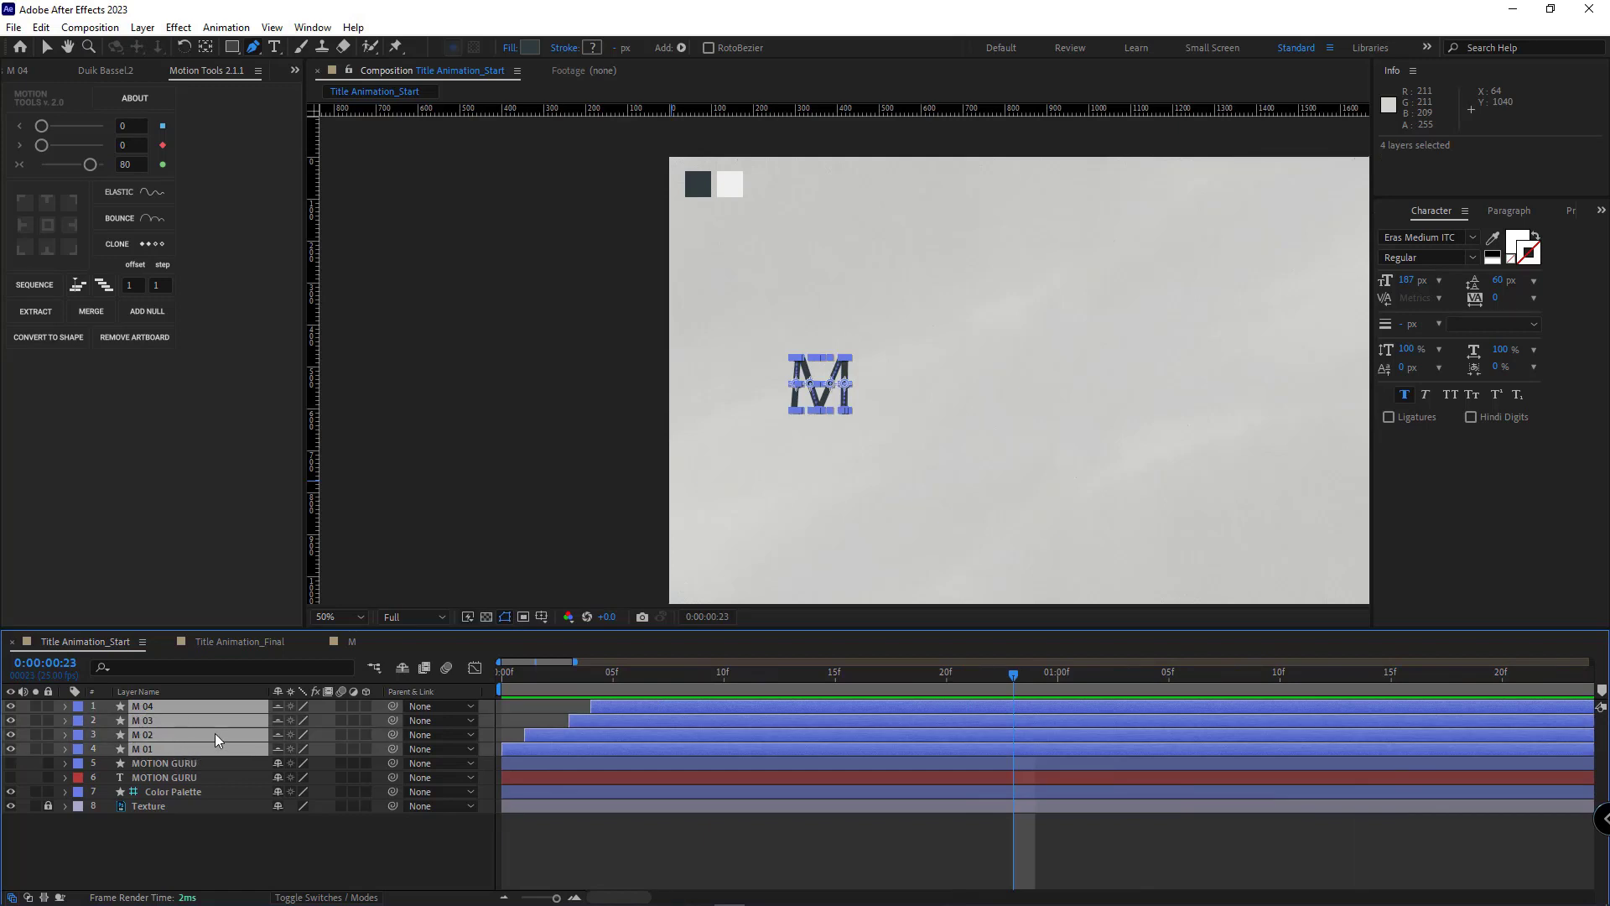
key(ctrl+shift+c)
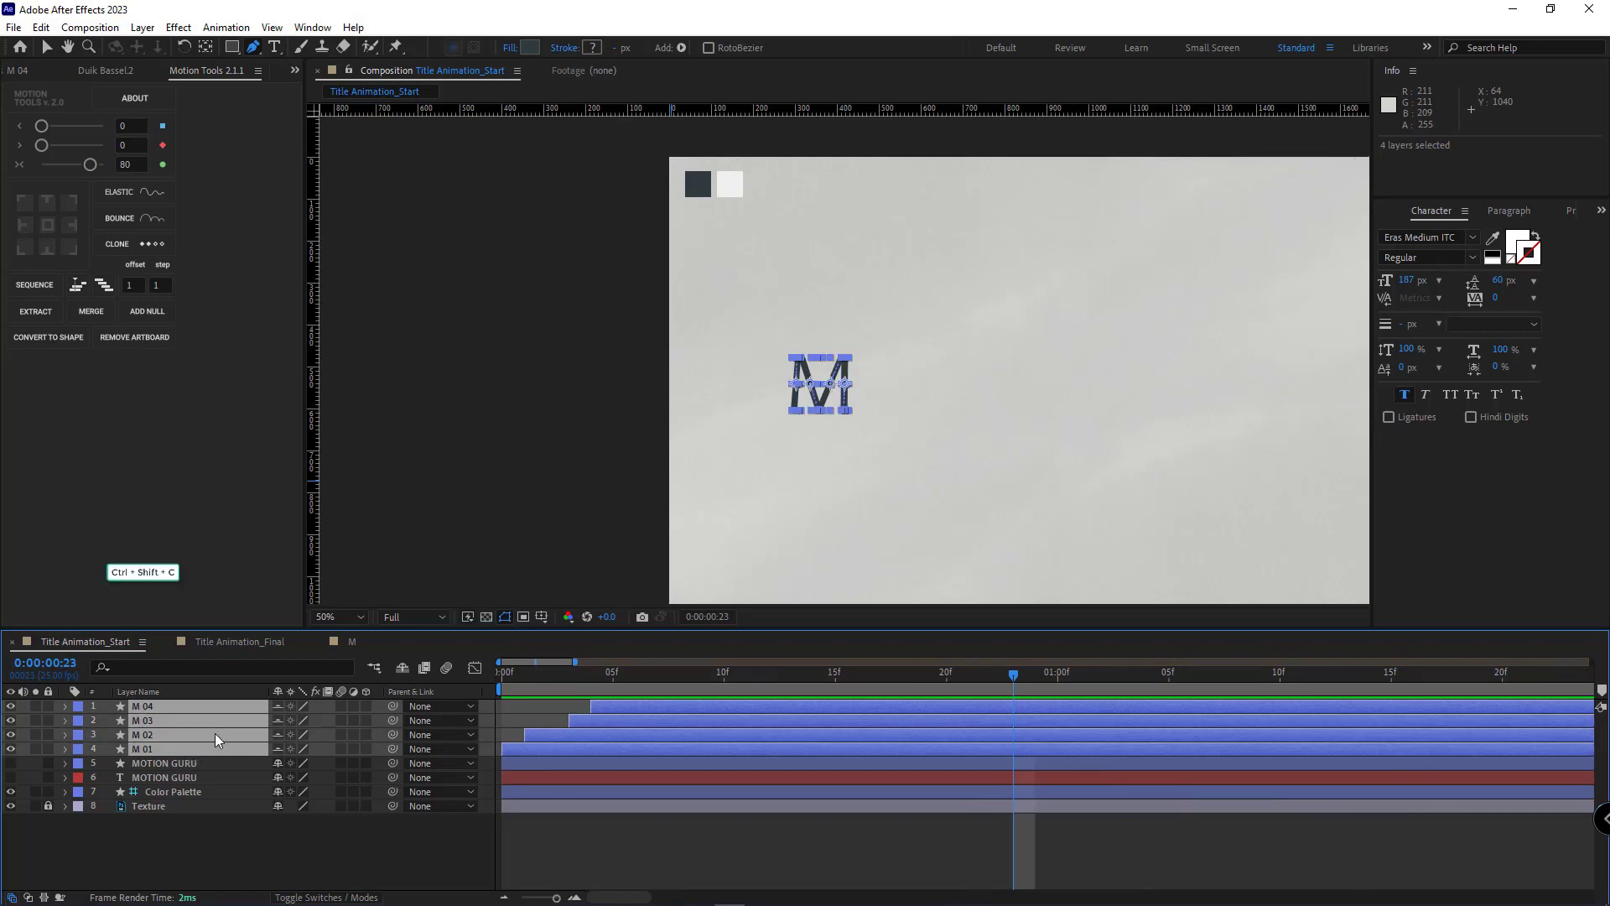
text(M)
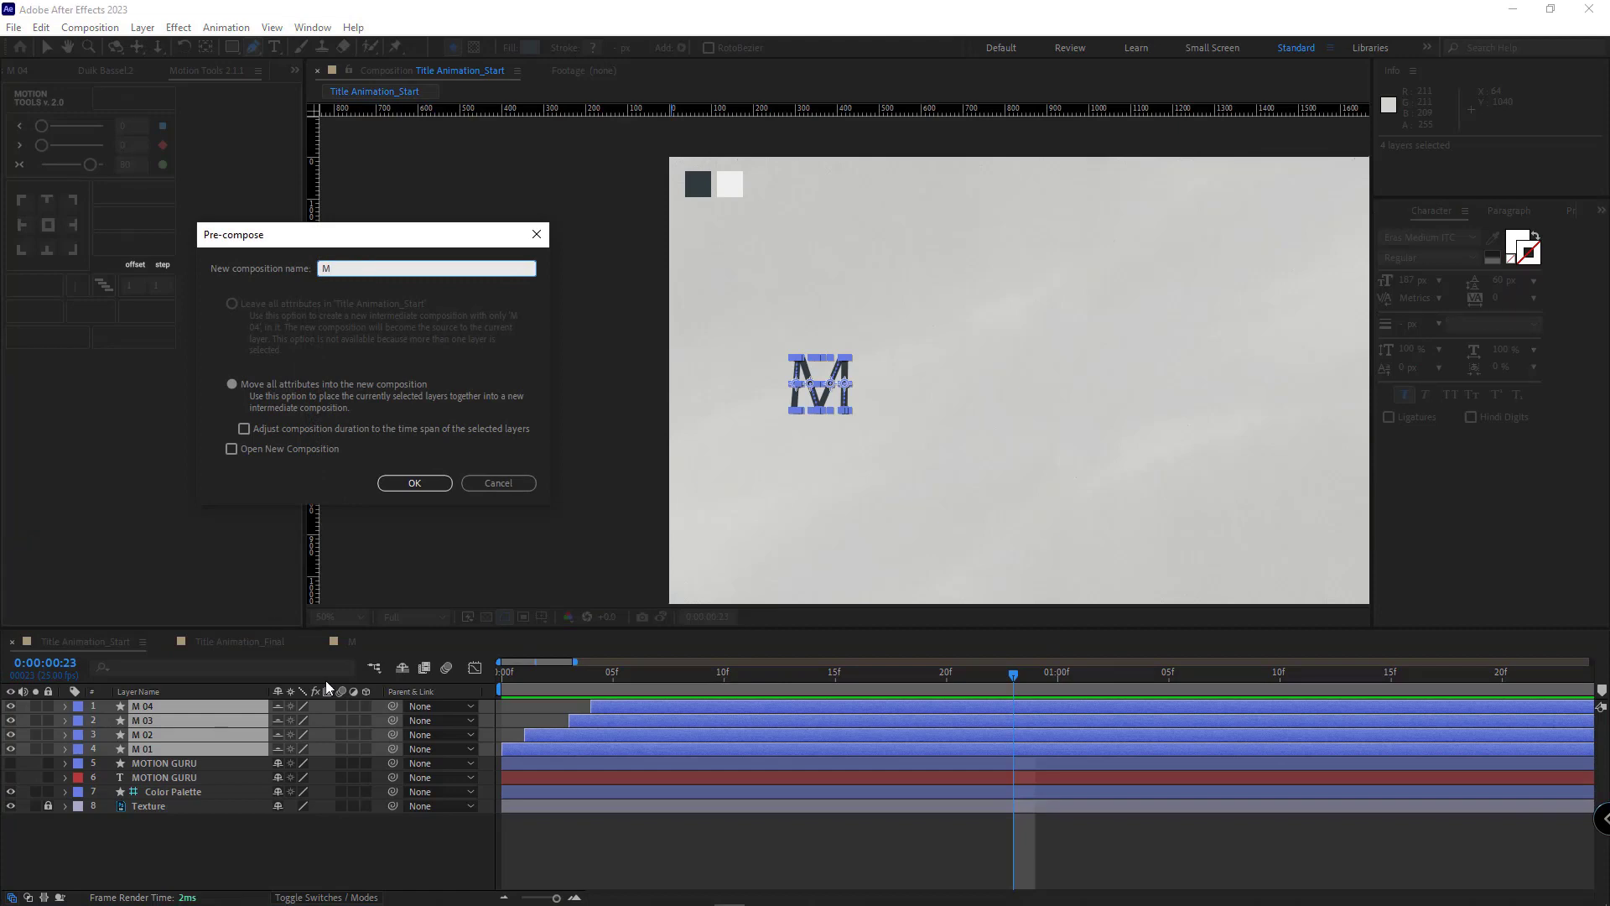
click(415, 484)
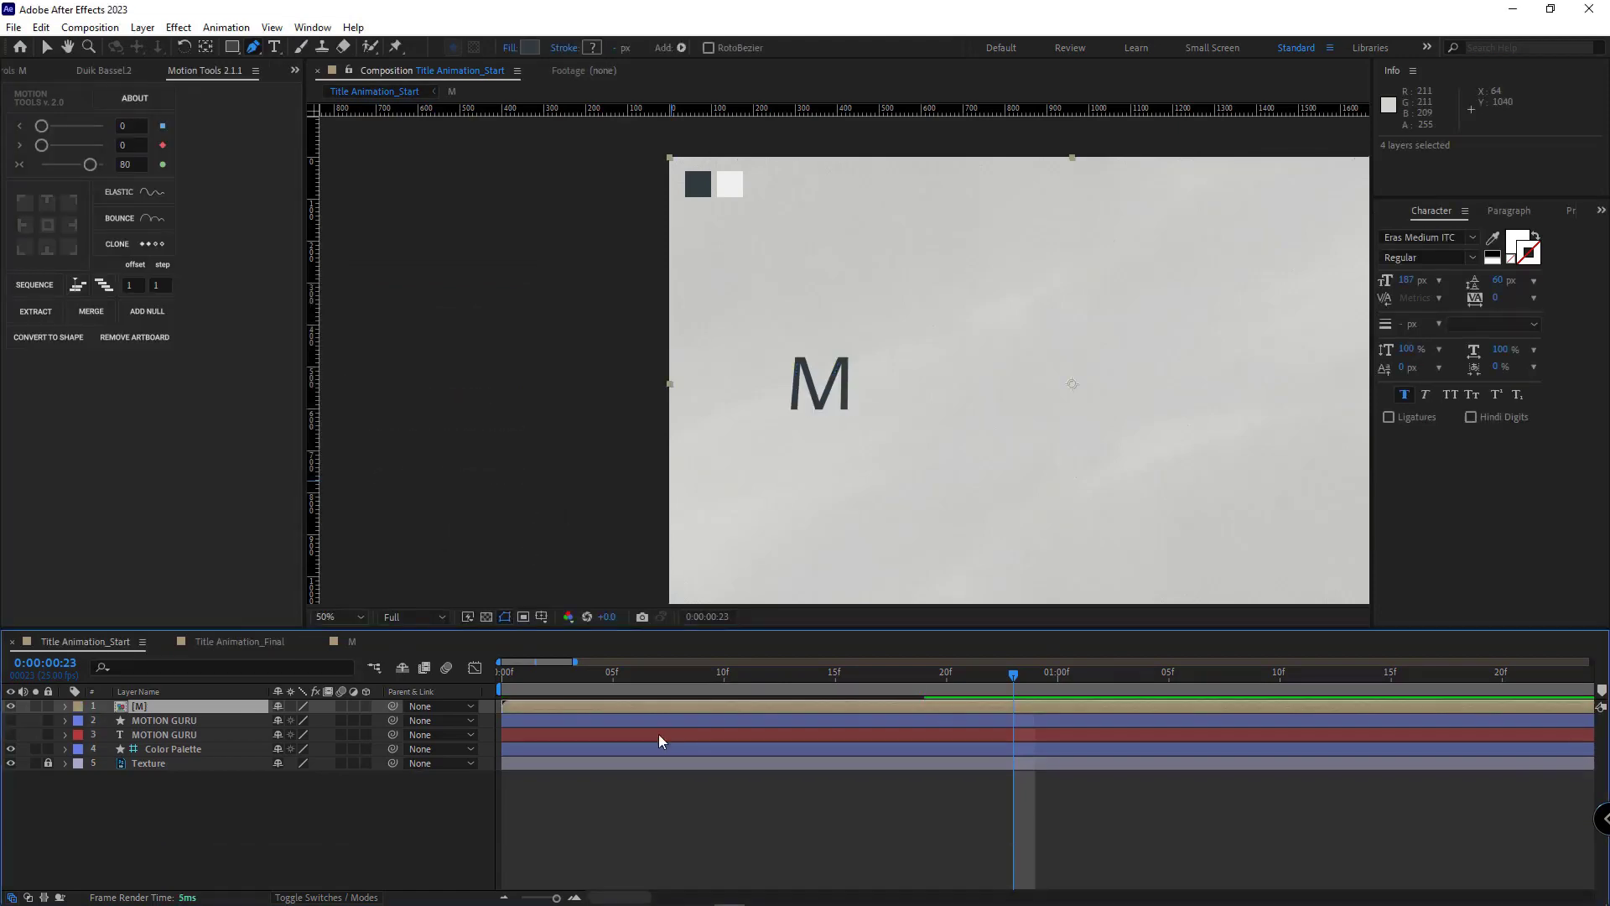
Duplicate the MOTION GURU outline layer, rename the copy O and make it visible
click(163, 720)
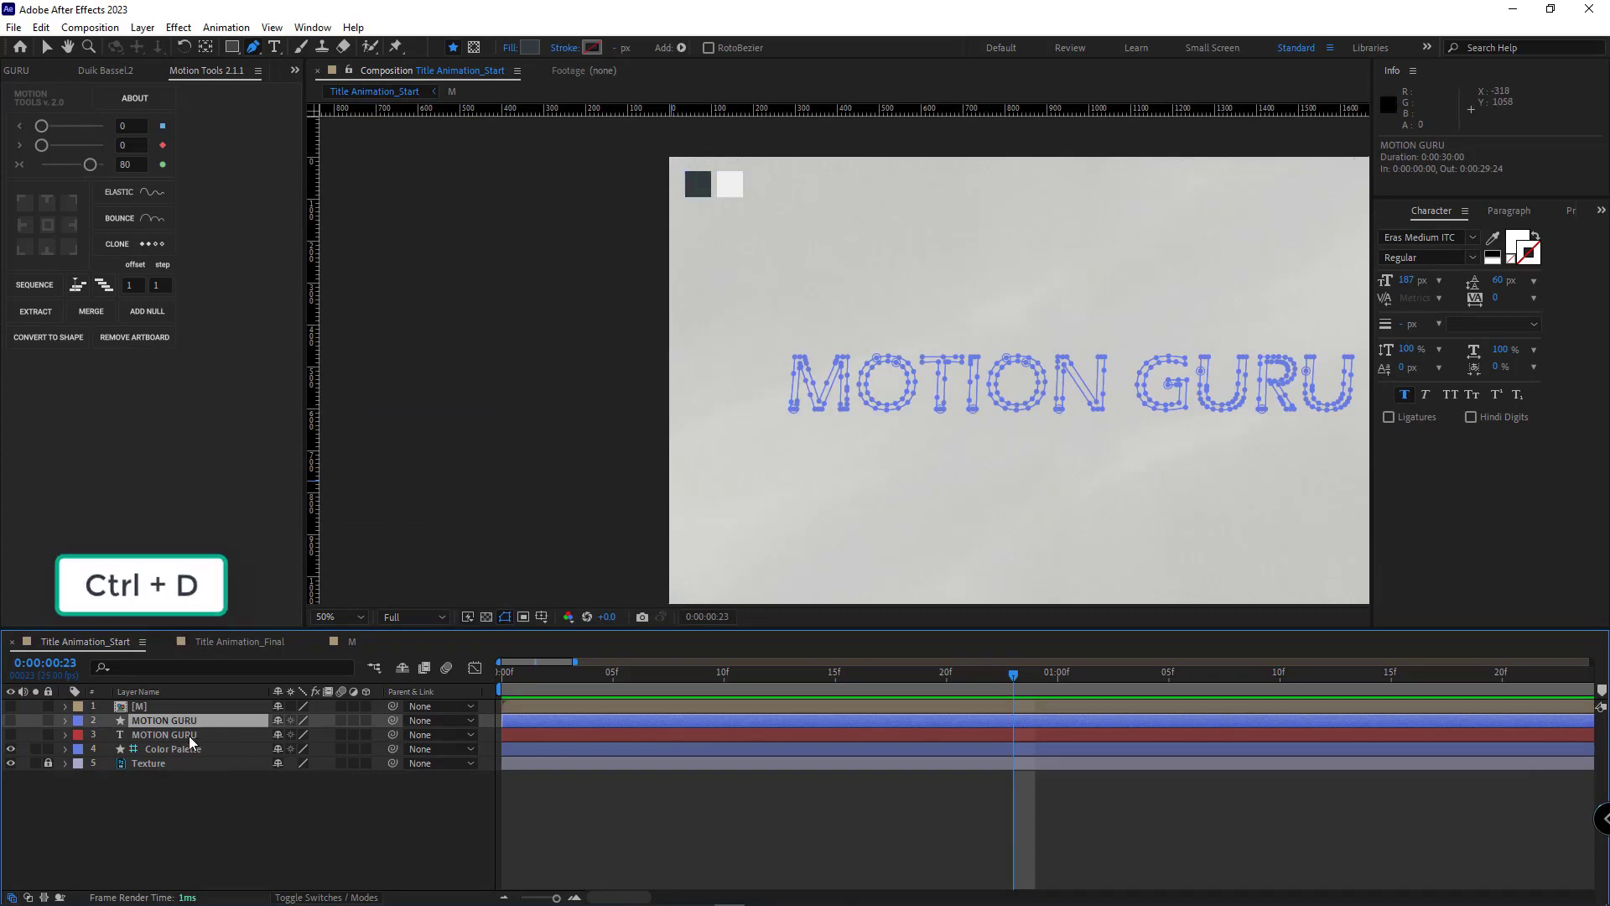
key(ctrl+d)
key(Return)
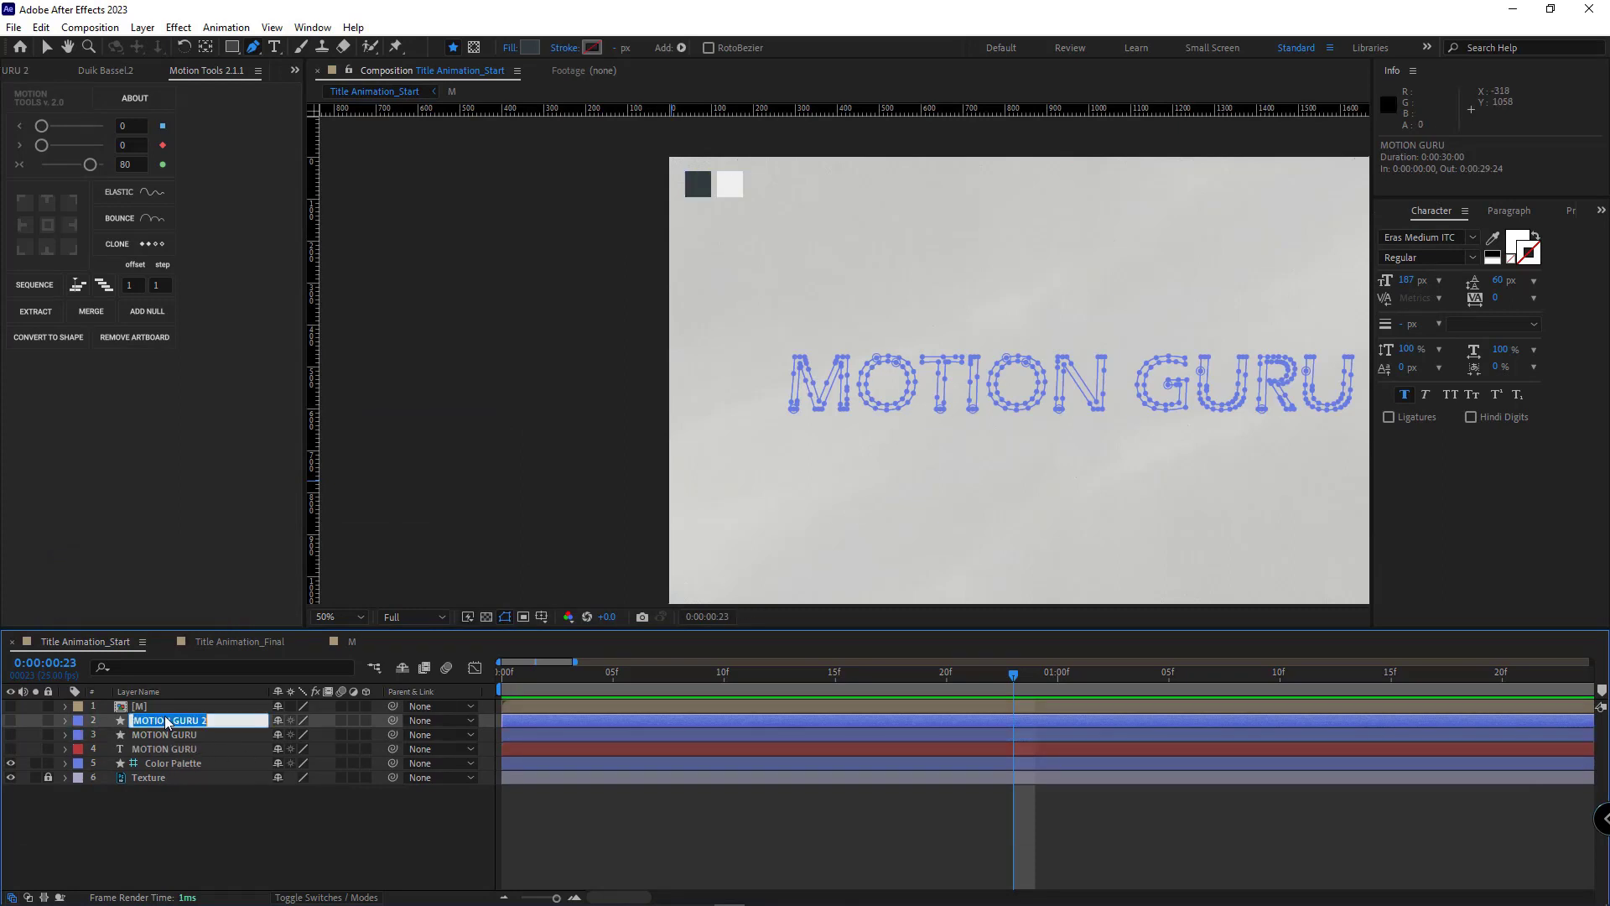
text(O)
key(Return)
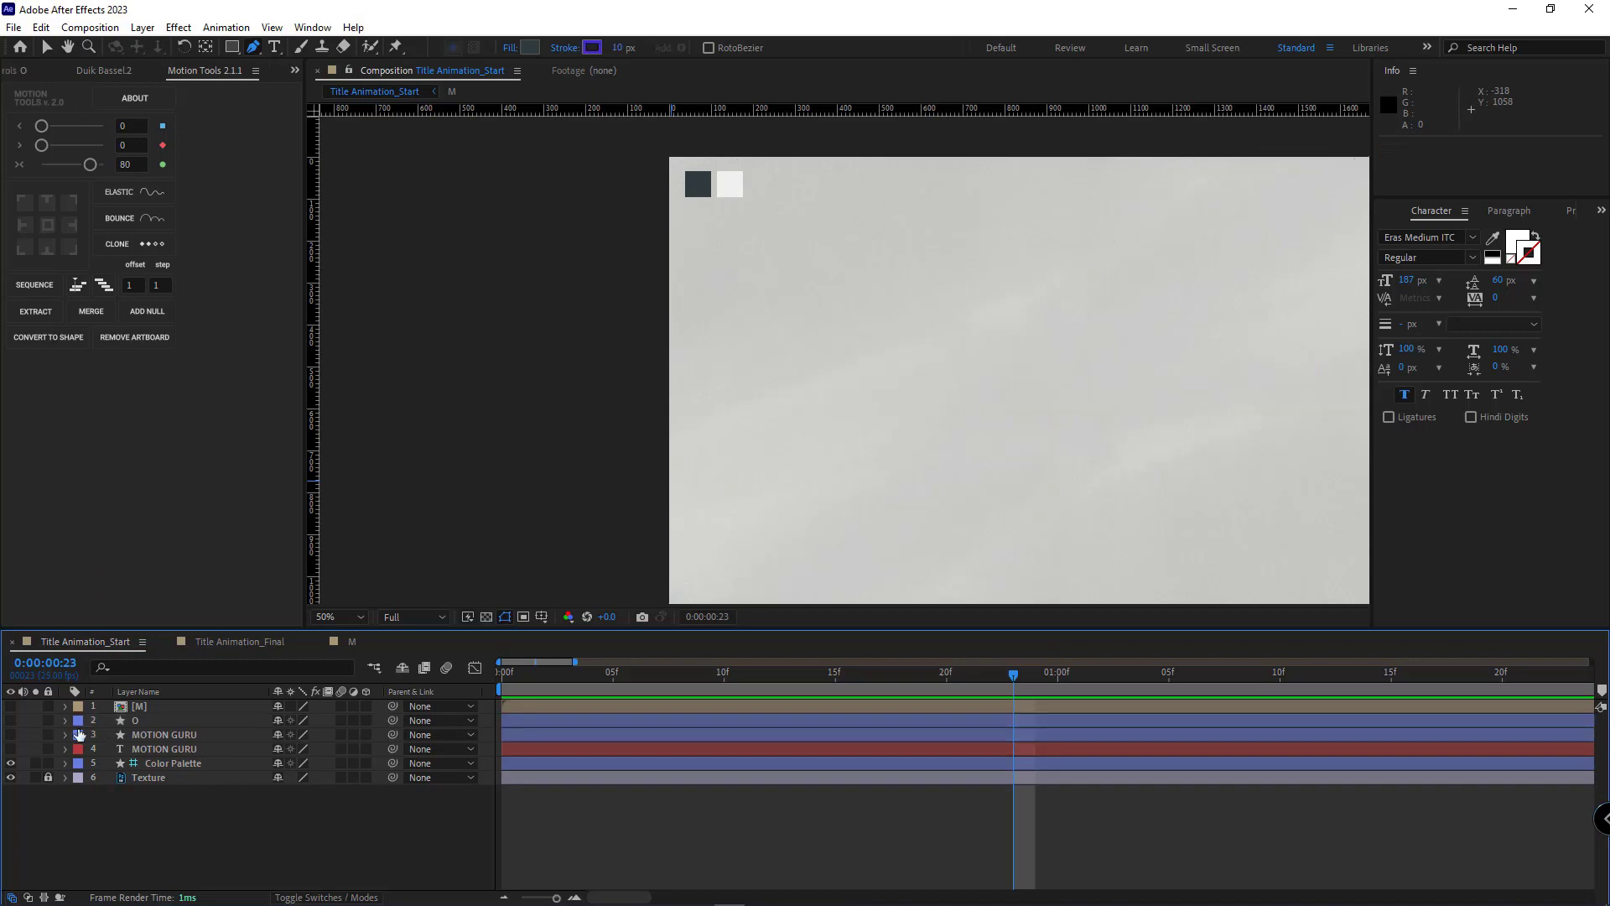
click(12, 724)
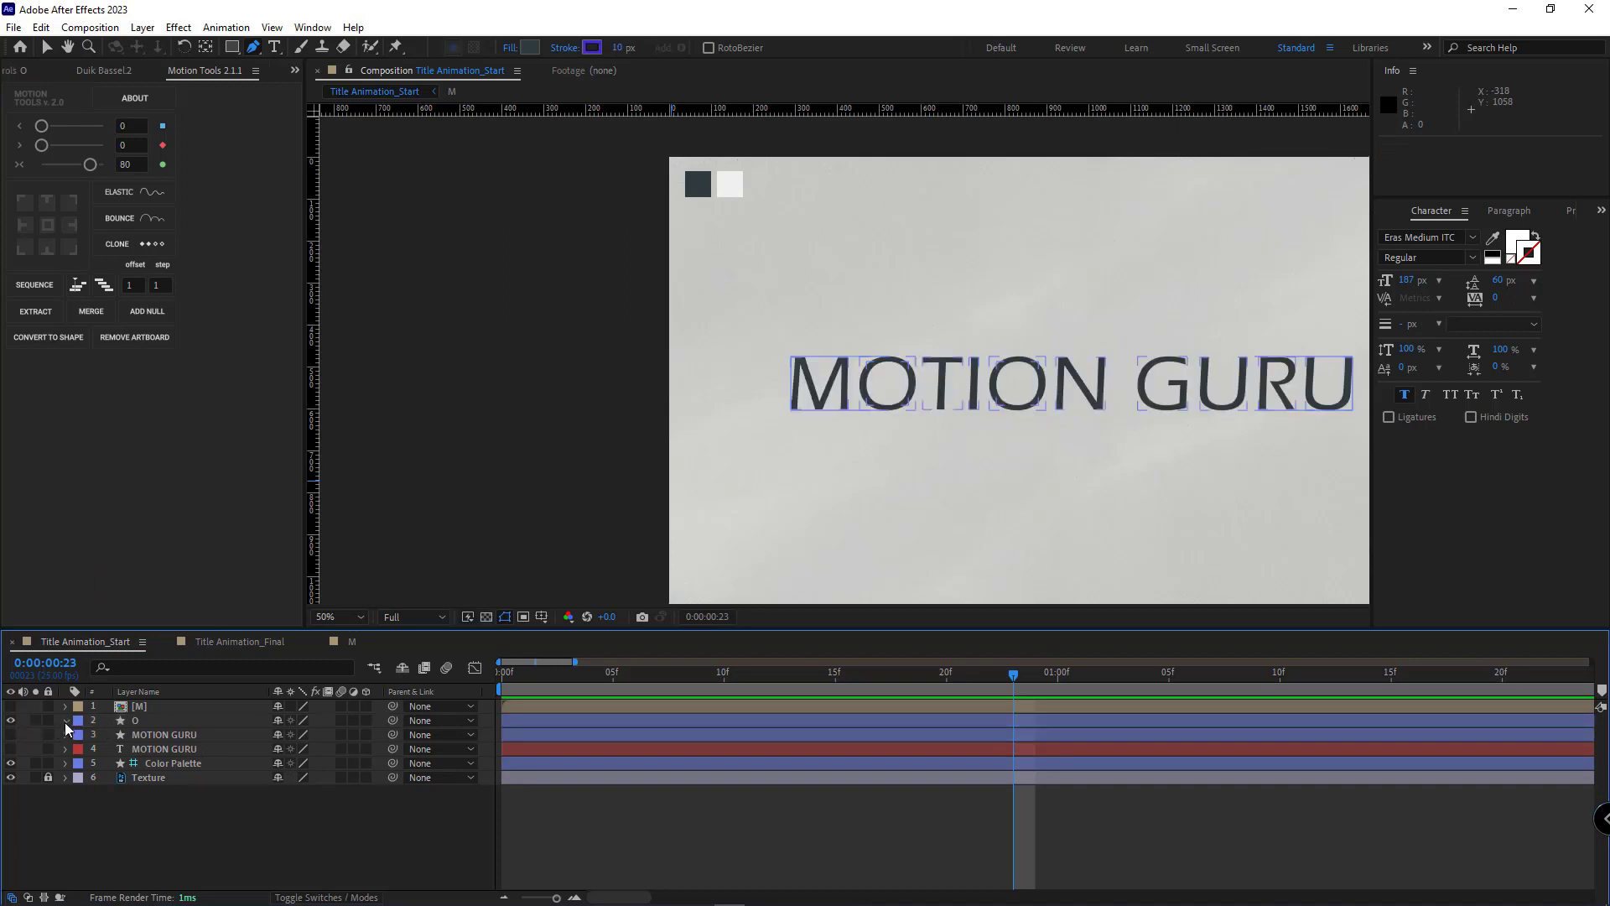
Delete every letter group except the first O from layer O and centre the layer's anchor point on the letter
click(66, 721)
click(81, 735)
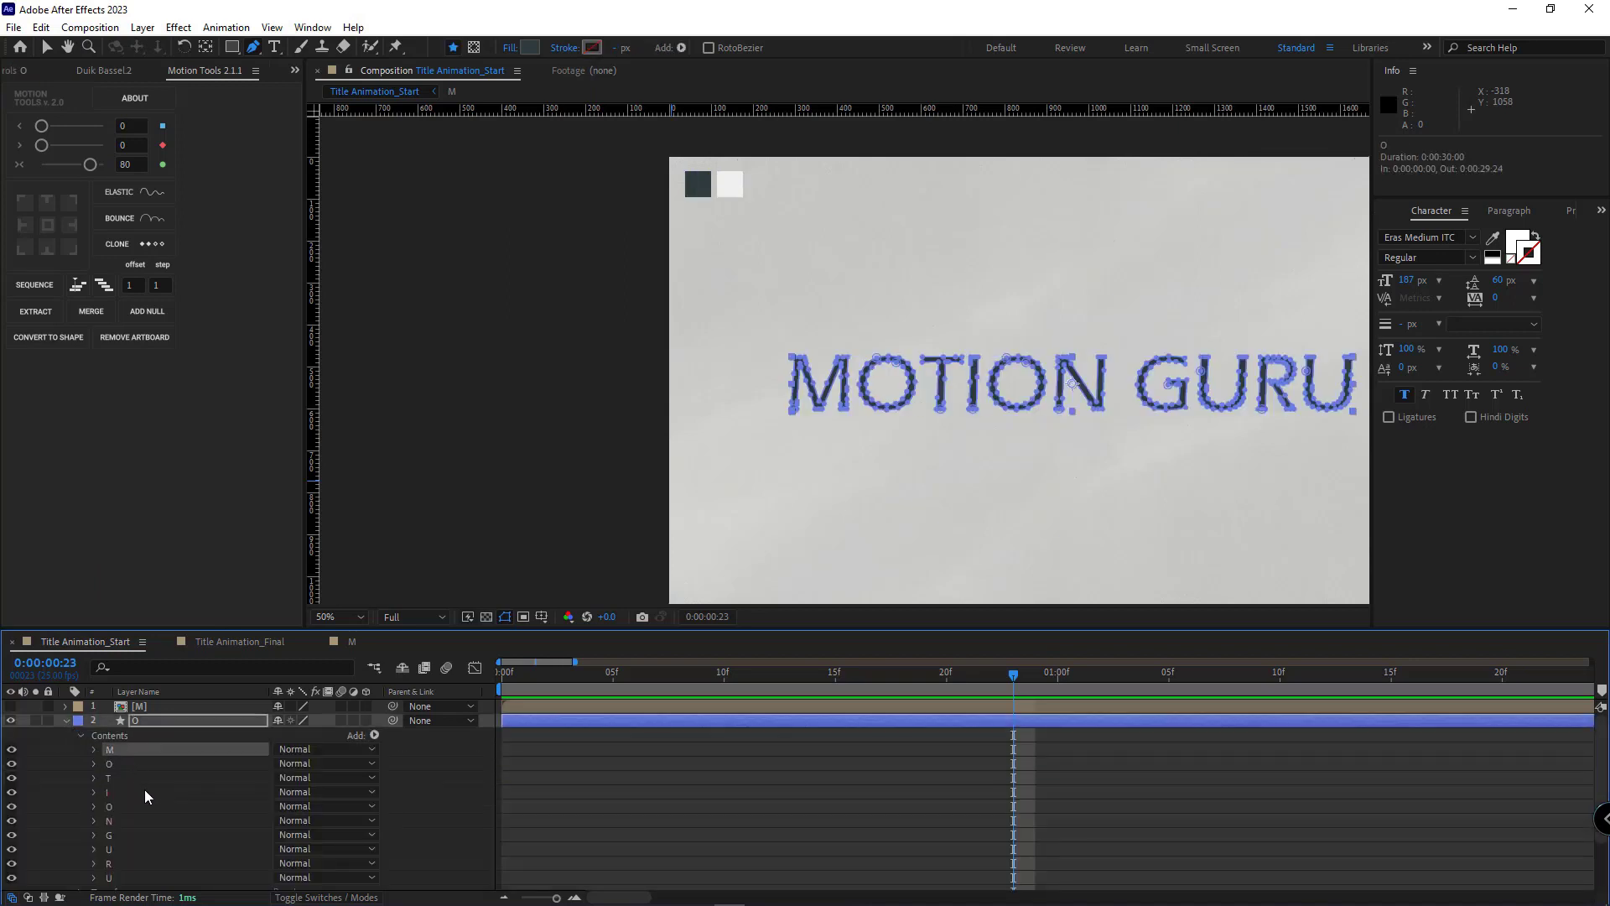
key(ctrl+a)
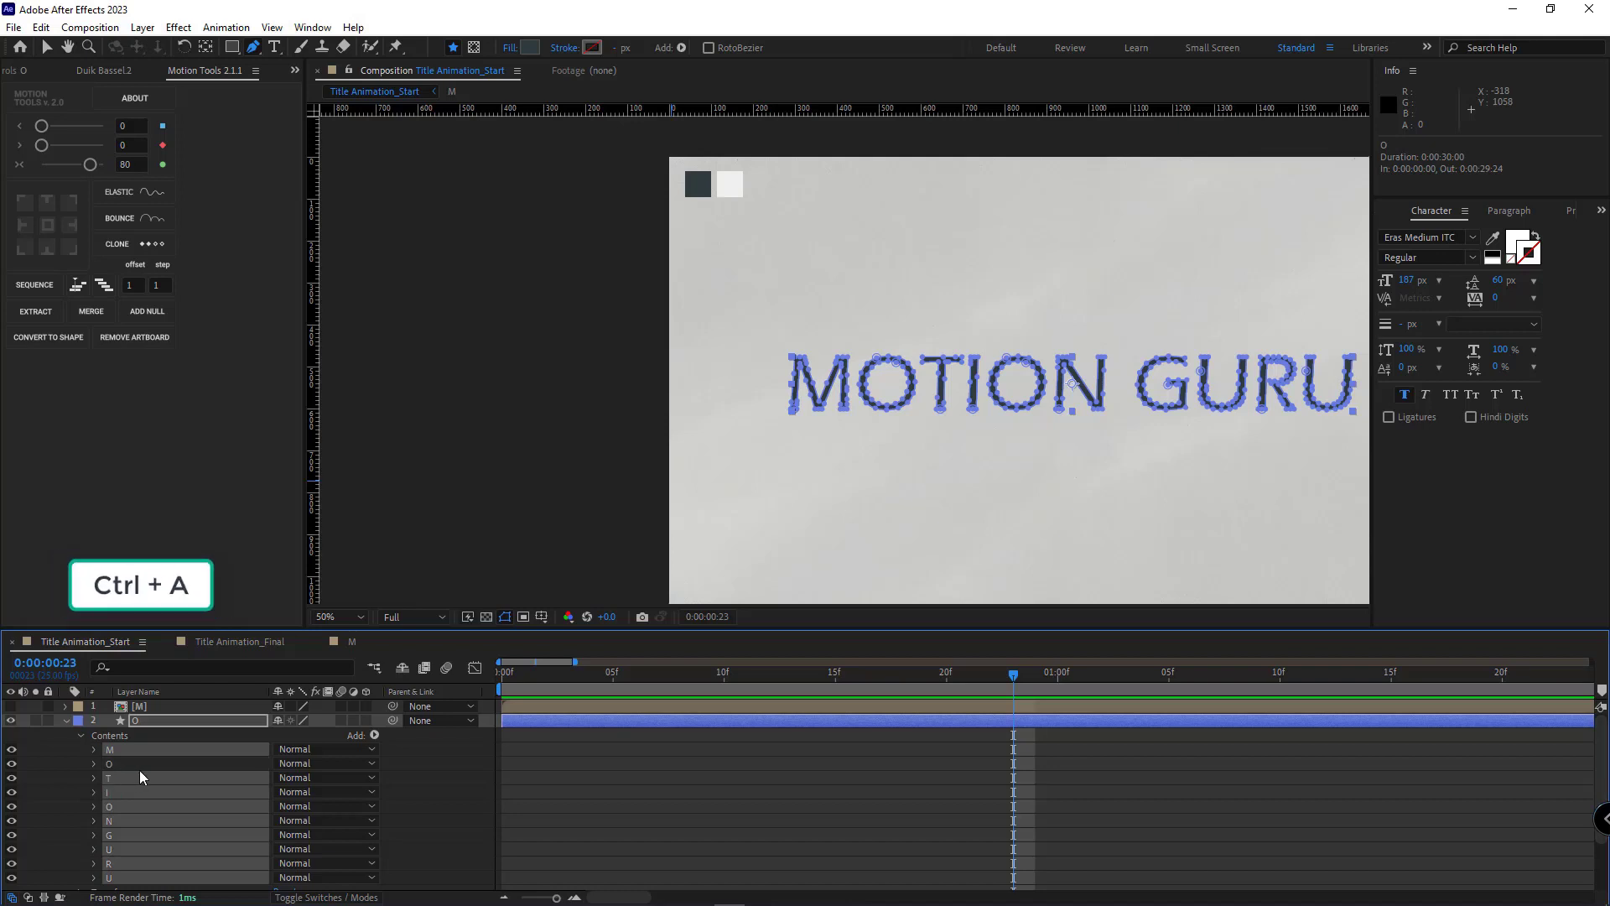
key(Delete)
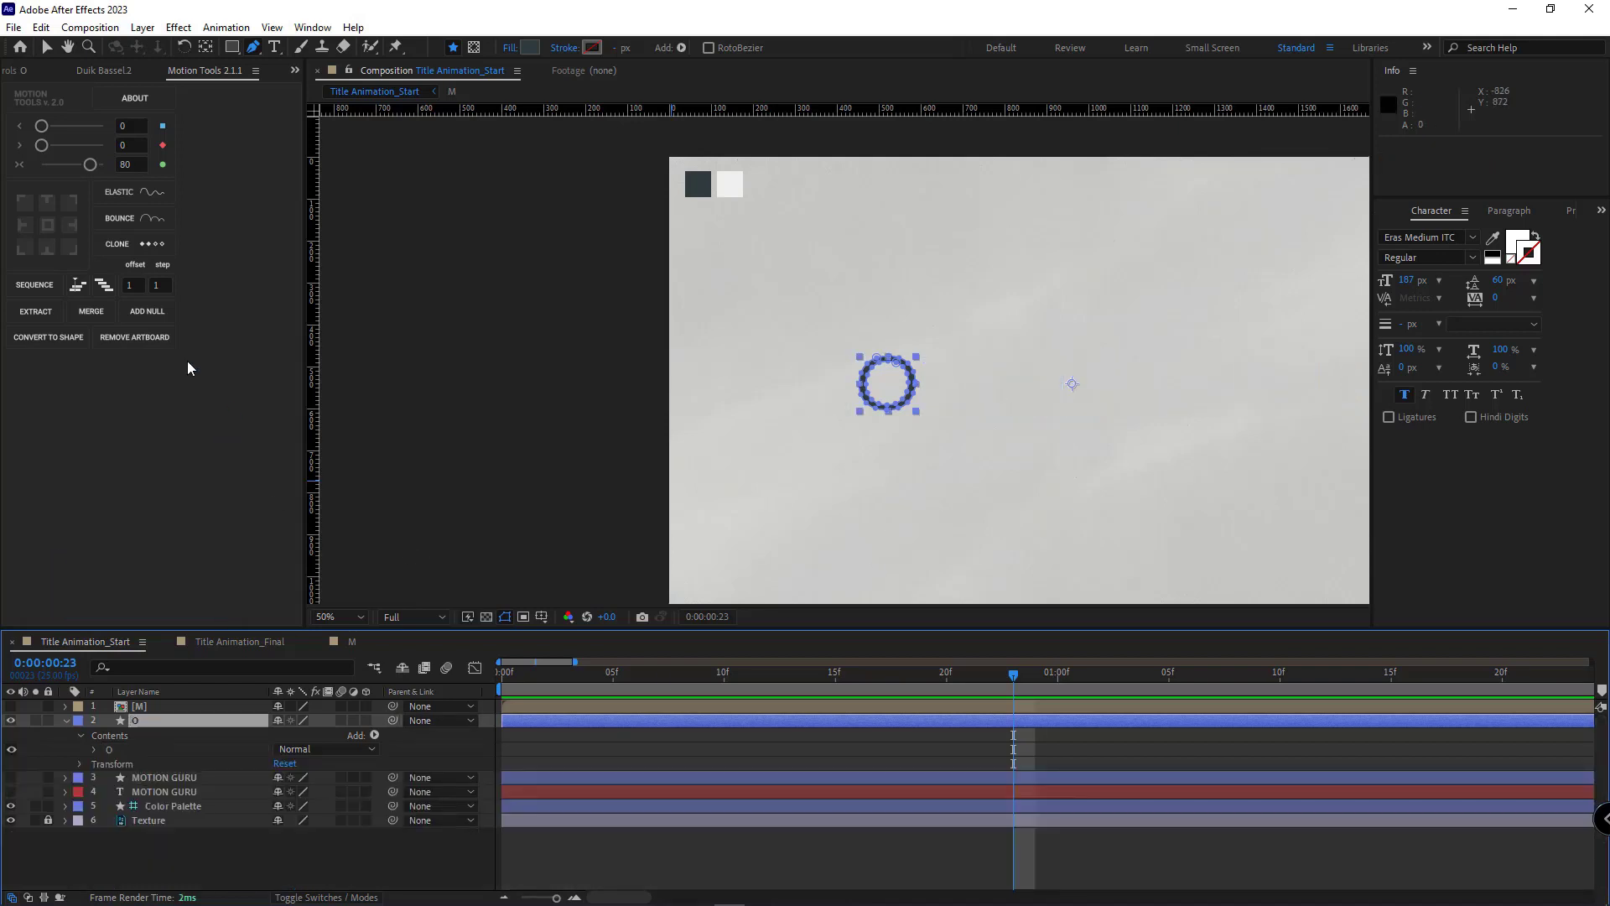
click(54, 227)
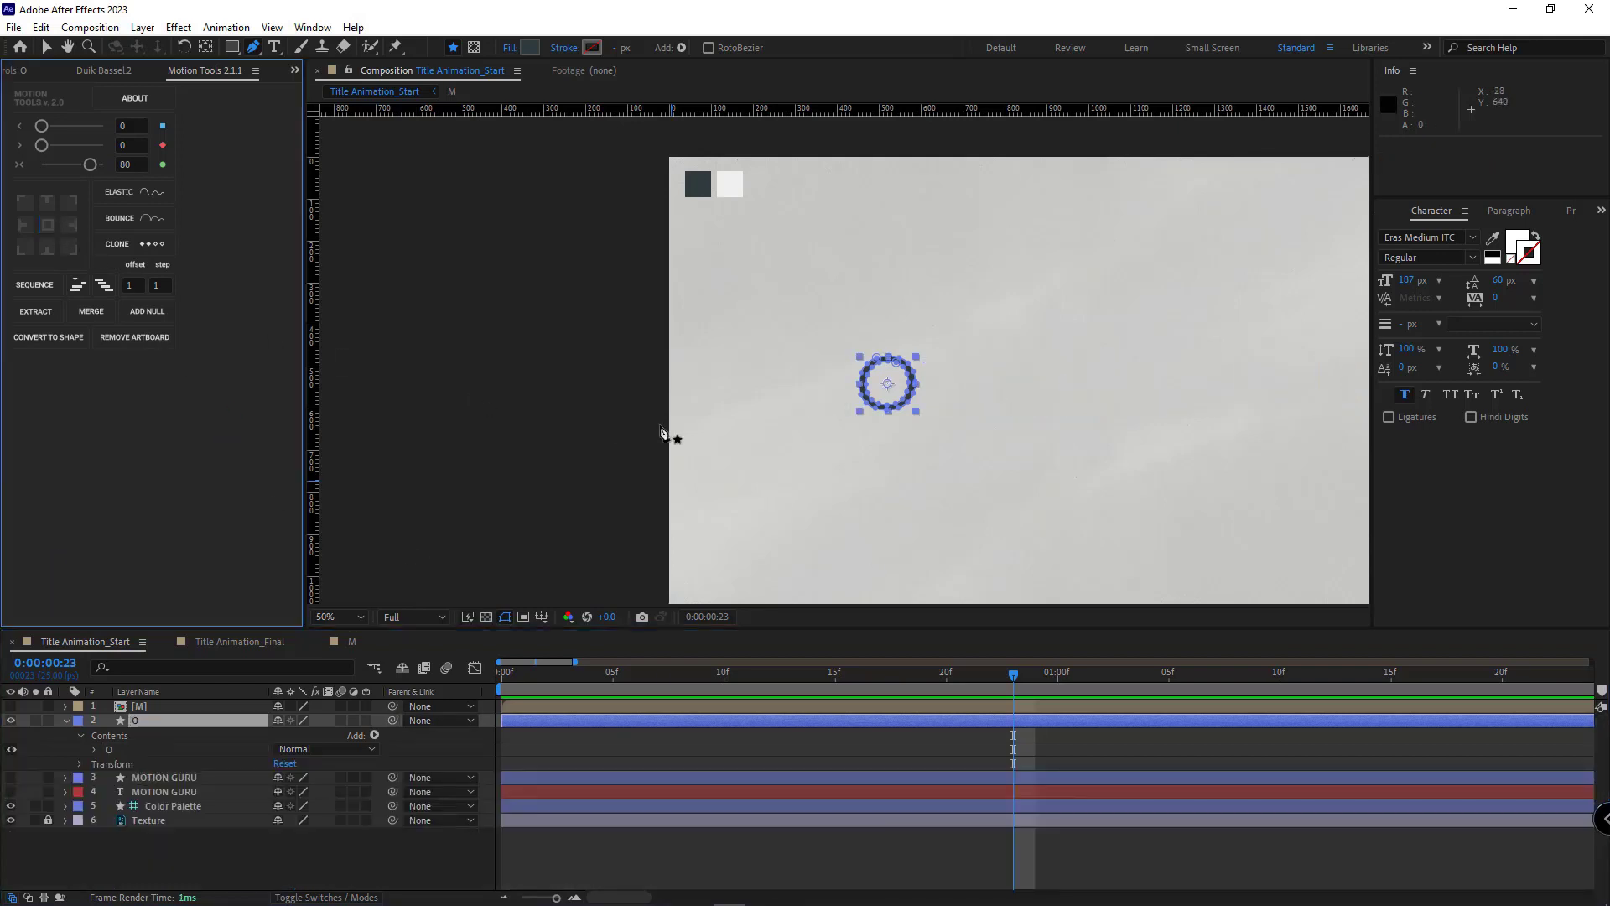
Delete Merge Paths 1 and Stroke 1 from the O group
click(94, 750)
click(147, 793)
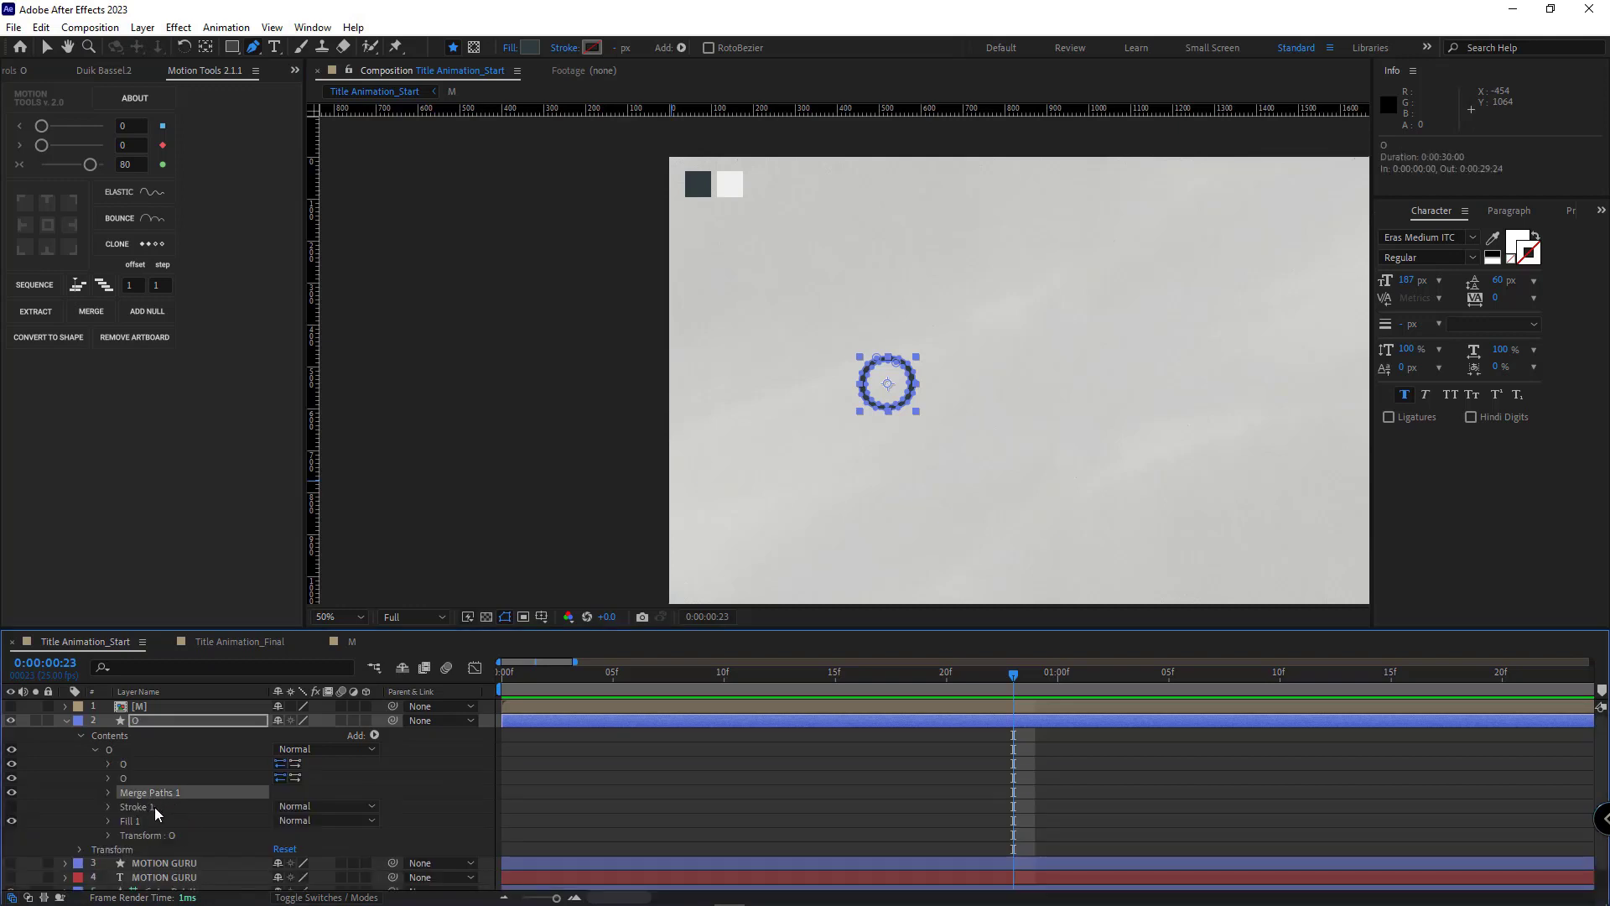
shift+click(134, 807)
key(Delete)
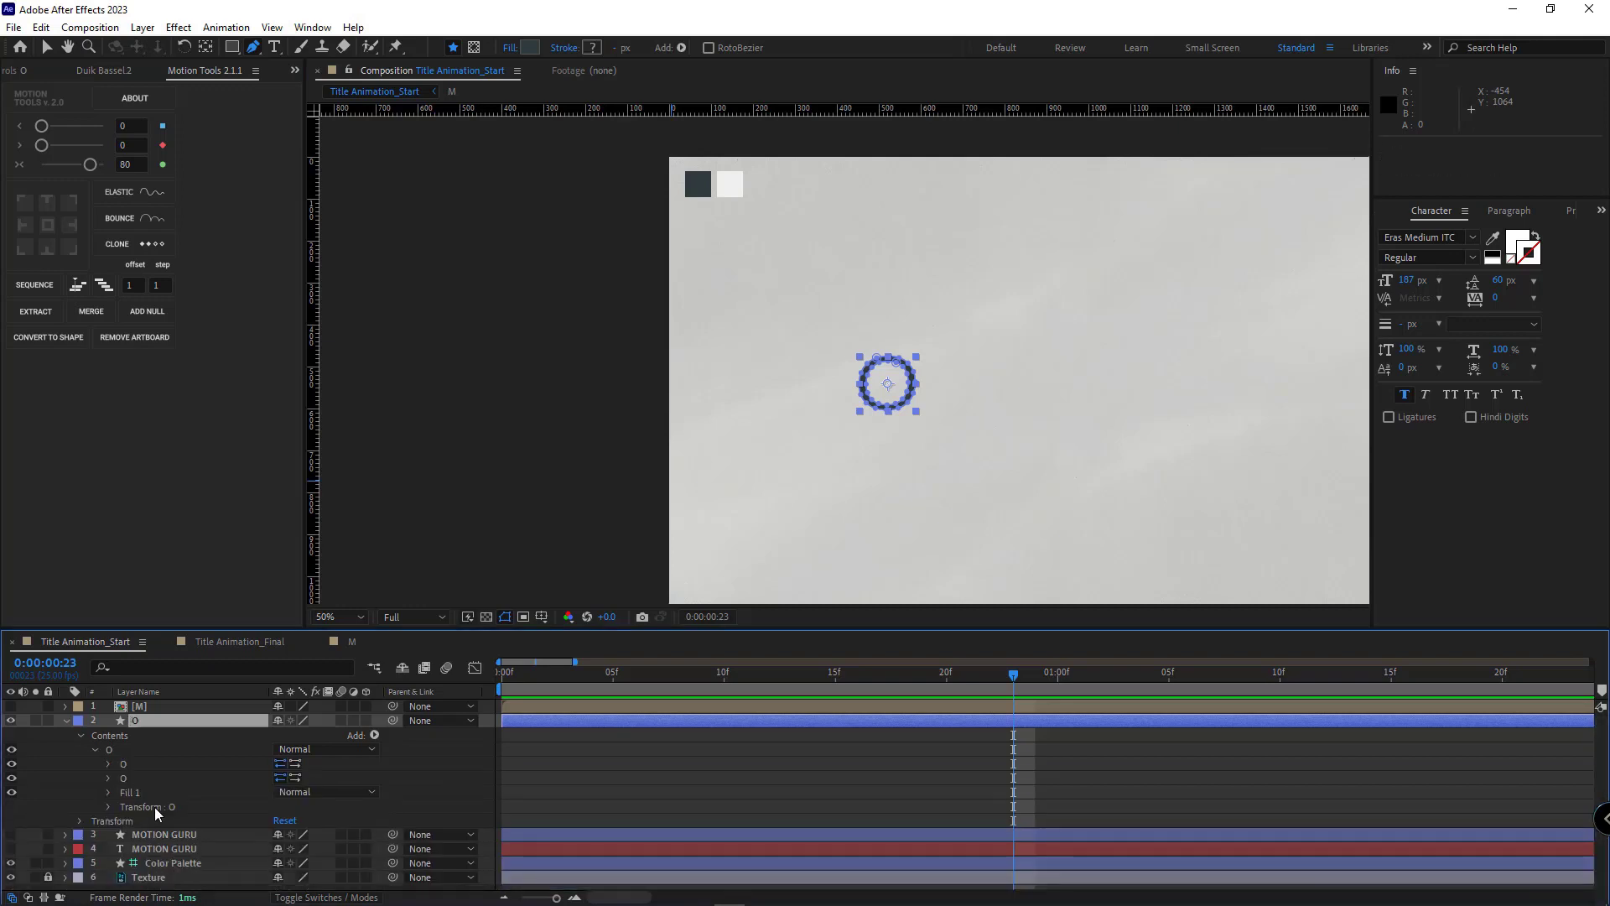
Switch to the Selection tool and add a Position keyframe to layer O at 0:00:00:00
click(68, 799)
scroll(944, 467, up, 1)
drag(945, 466, 862, 452)
scroll(900, 465, up, 1)
scroll(897, 464, down, 1)
key(v)
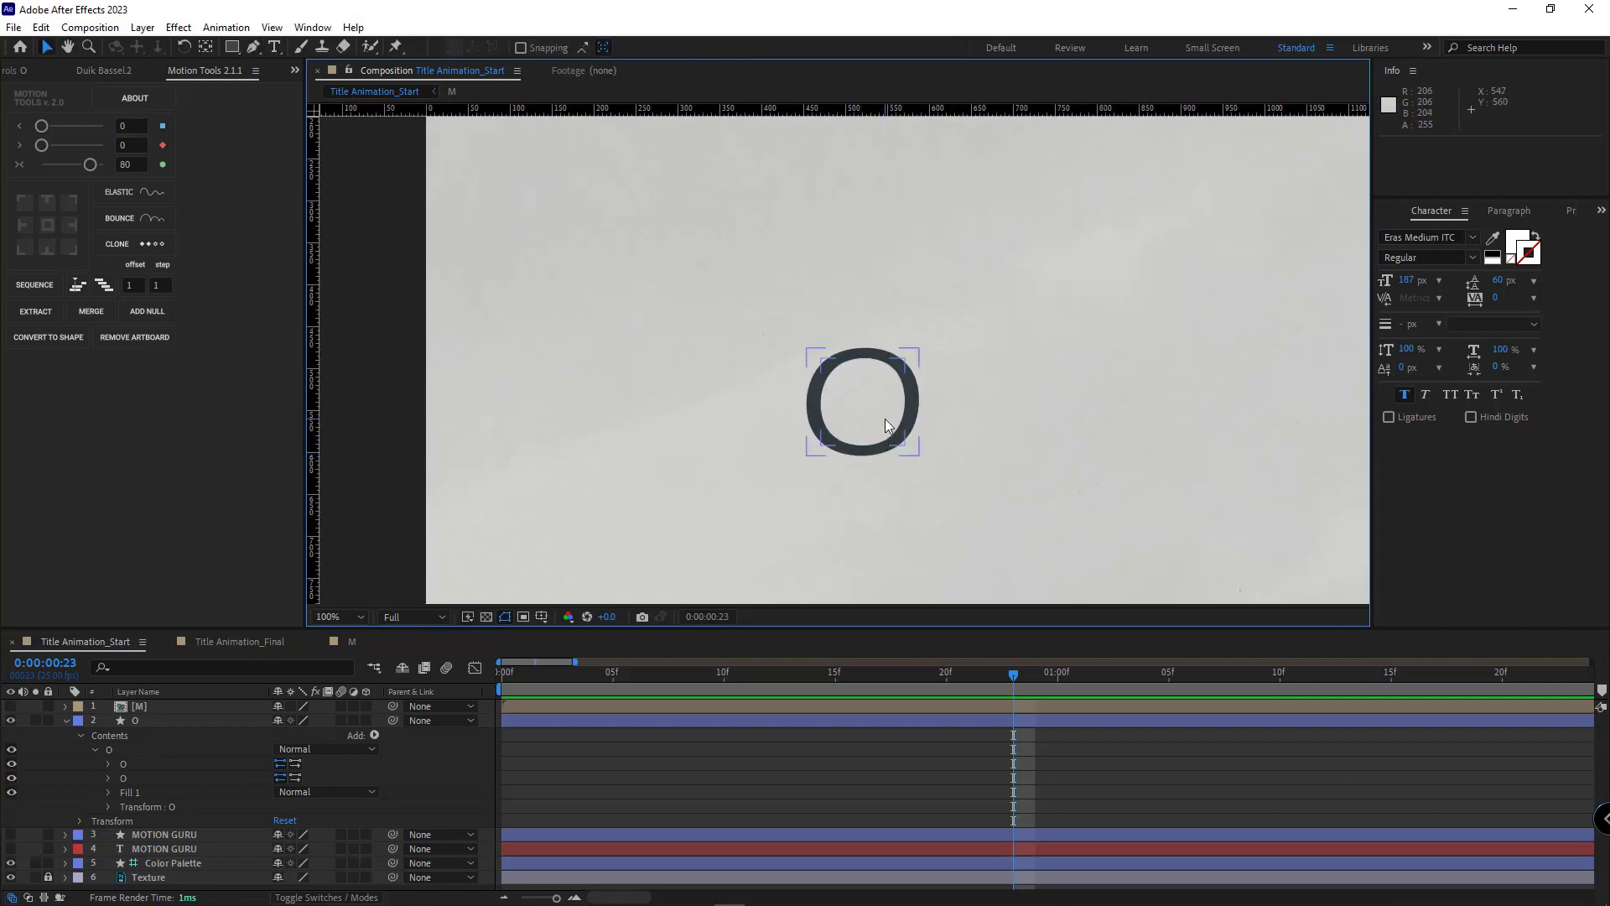
click(506, 674)
click(147, 723)
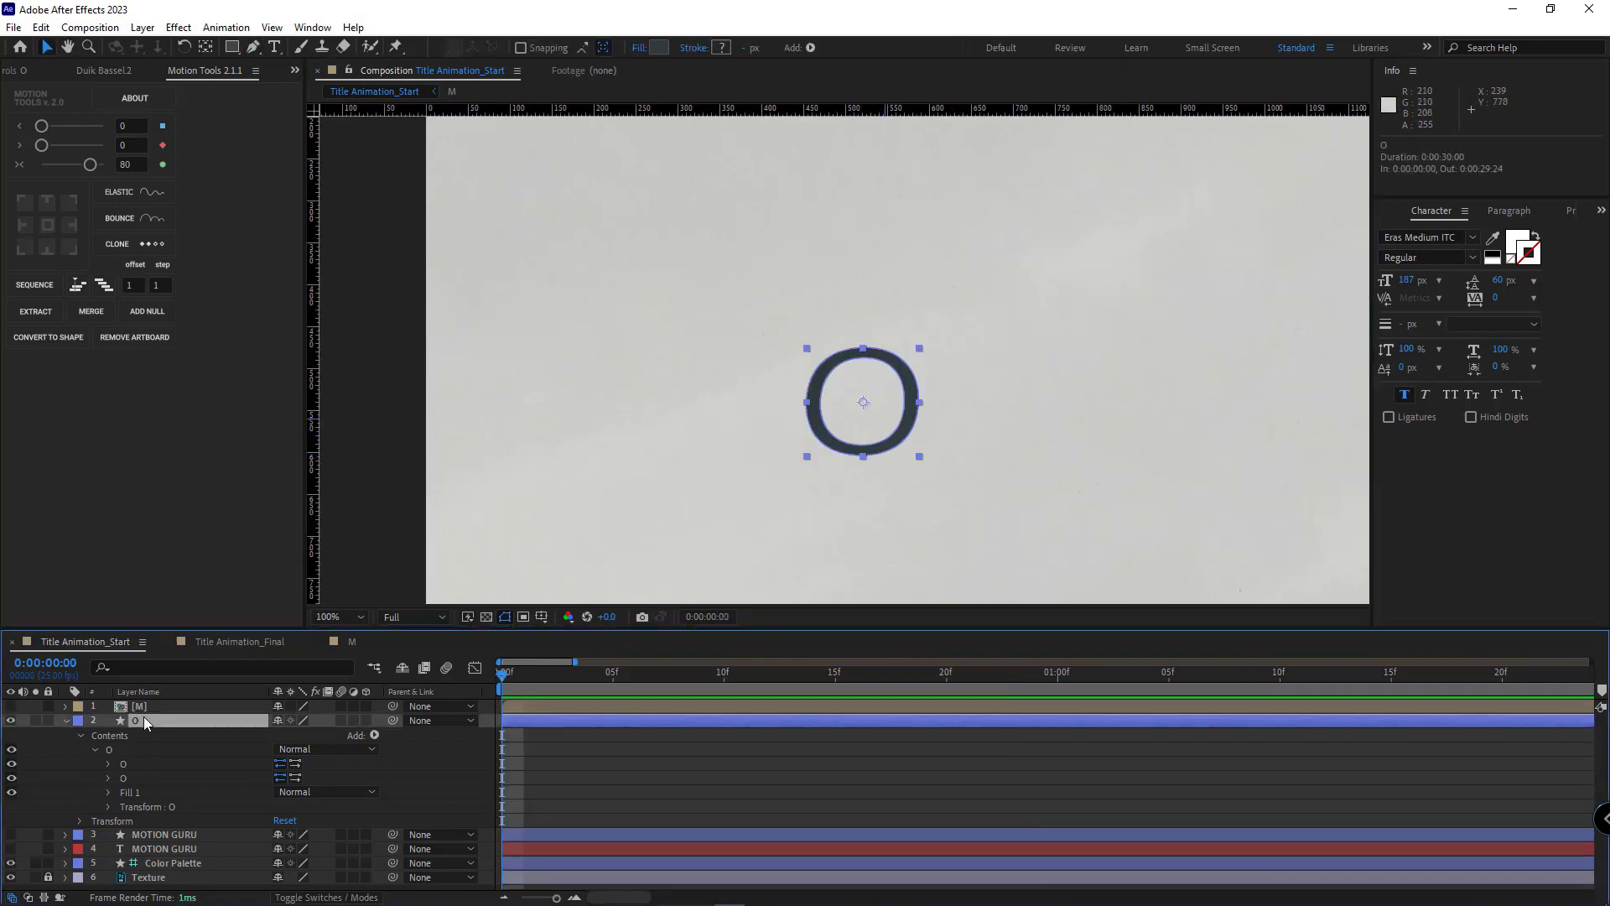
key(p)
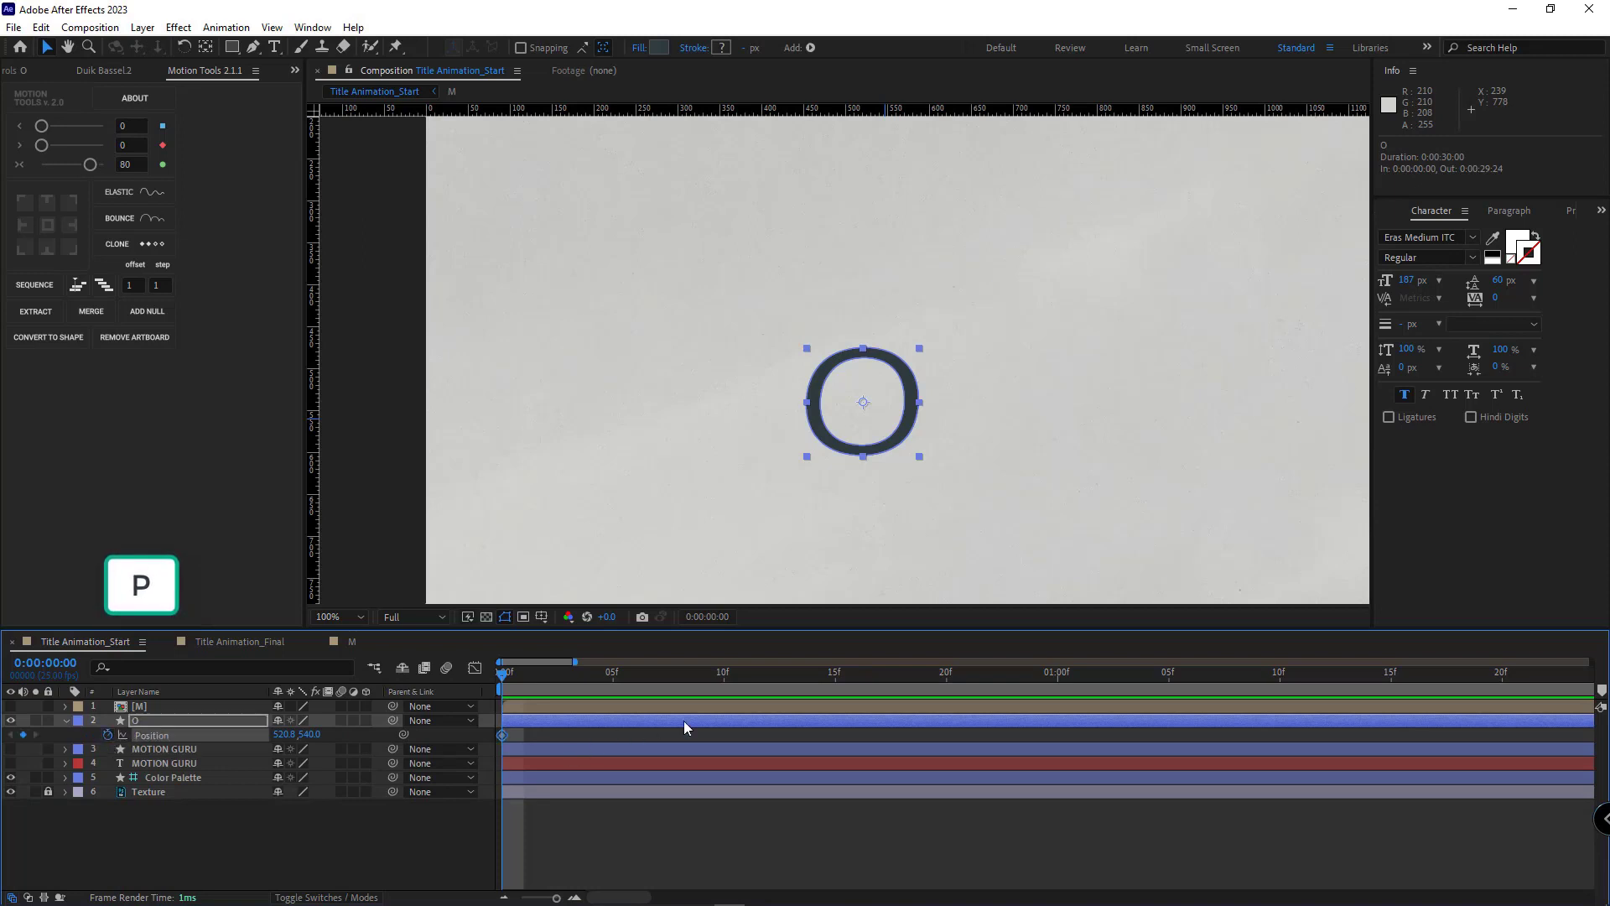
Add a Position keyframe to layer O at 0:00:00:15 and raise the letter straight up at 0:00:00:00
click(836, 676)
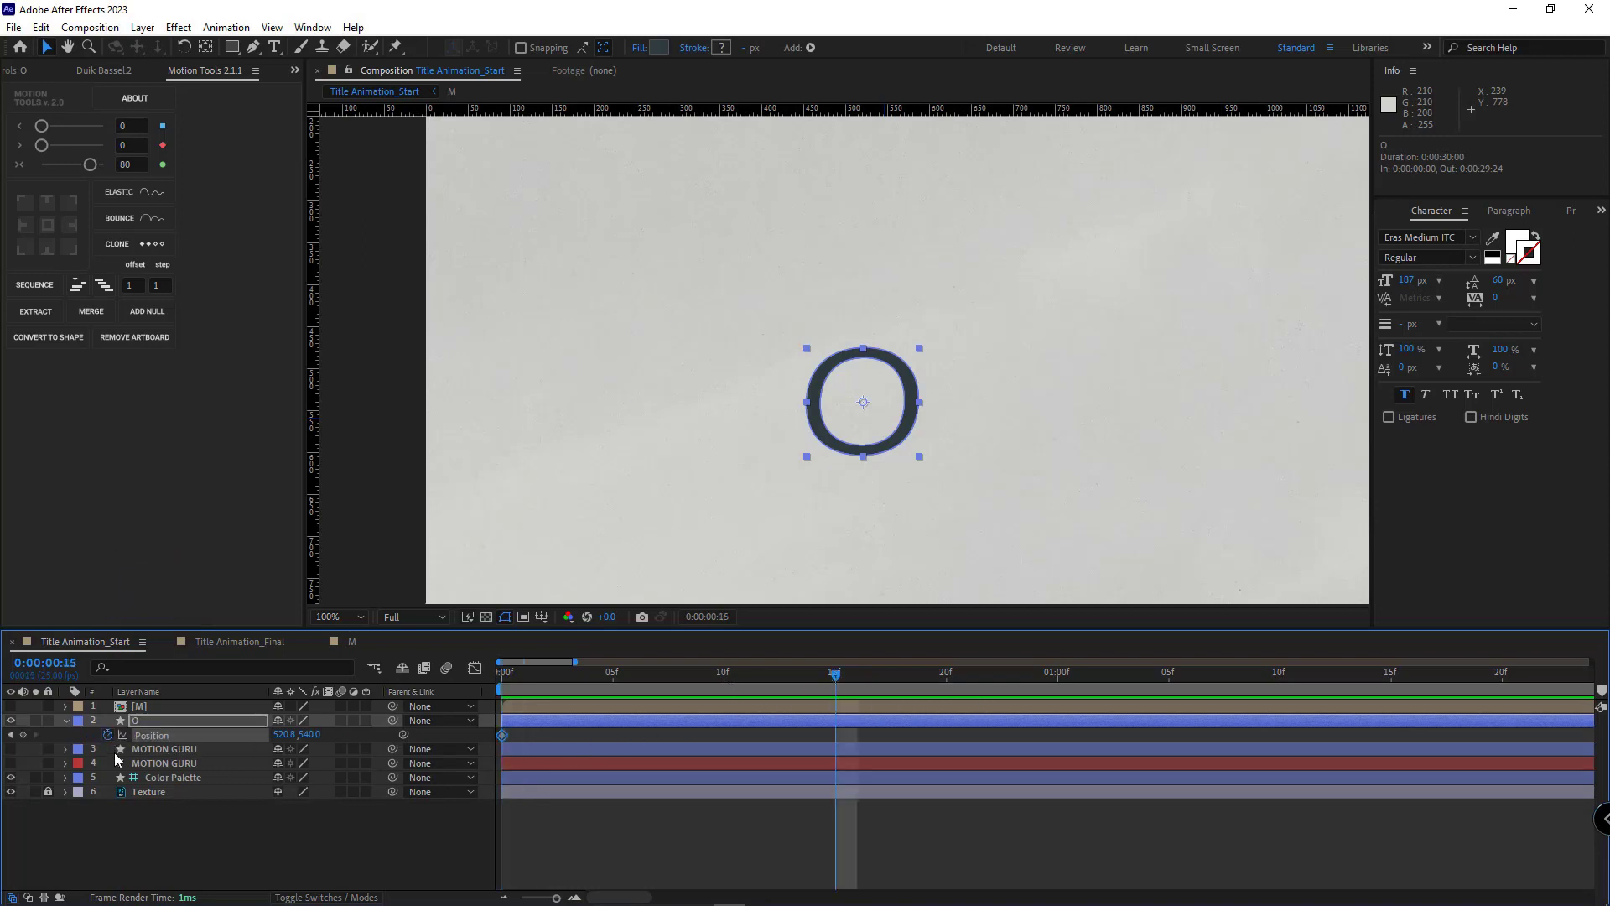
click(11, 736)
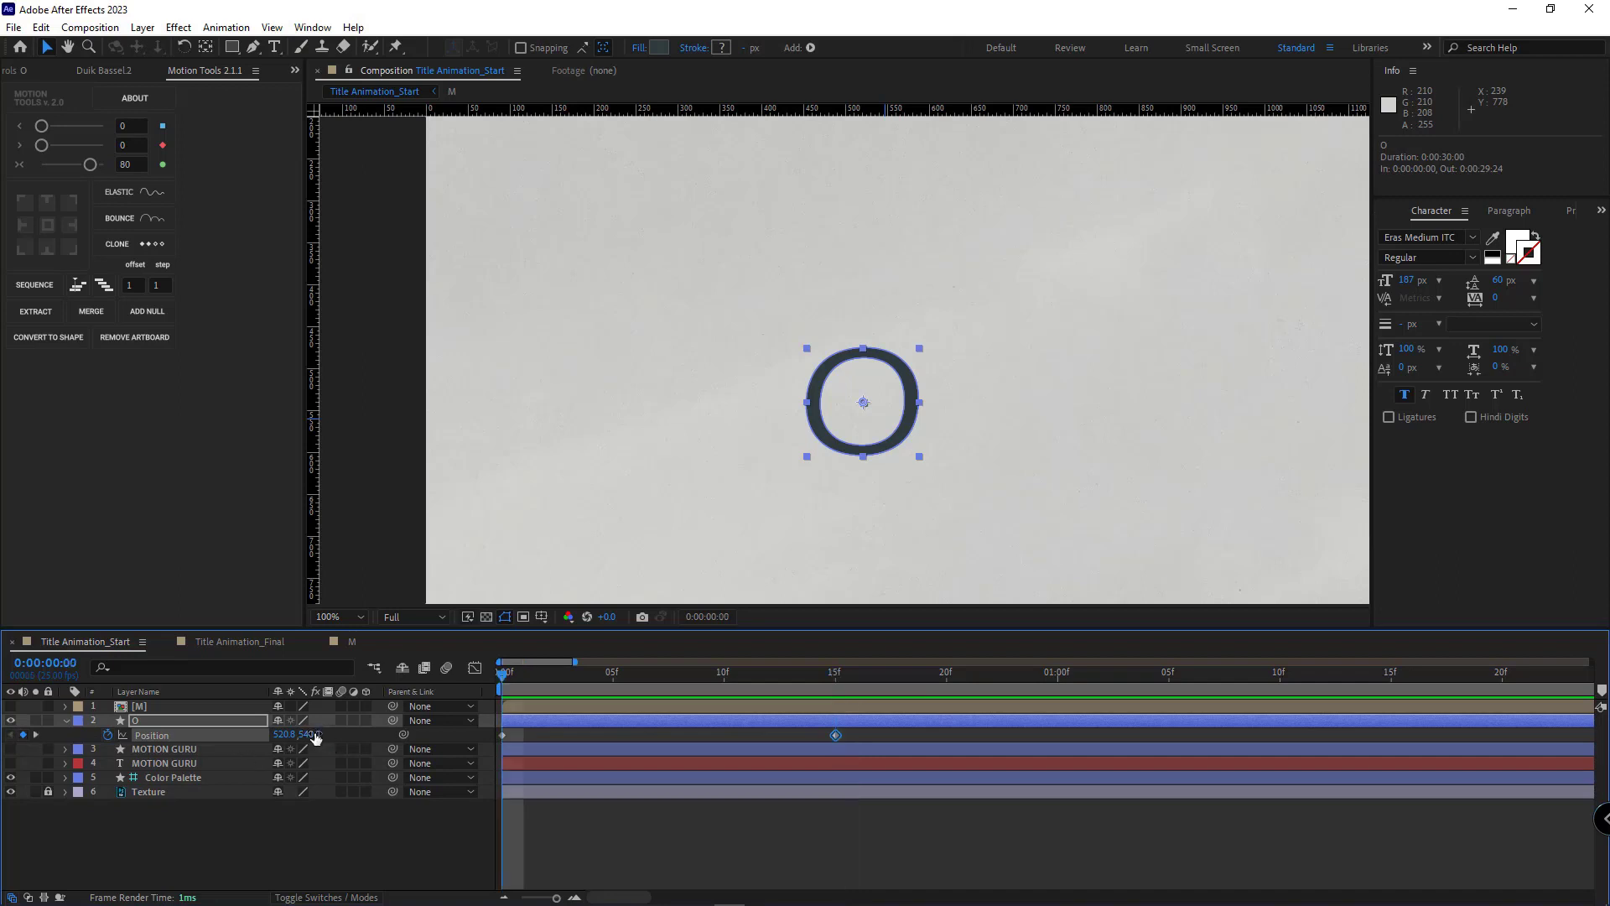
drag(315, 738, 213, 726)
click(837, 679)
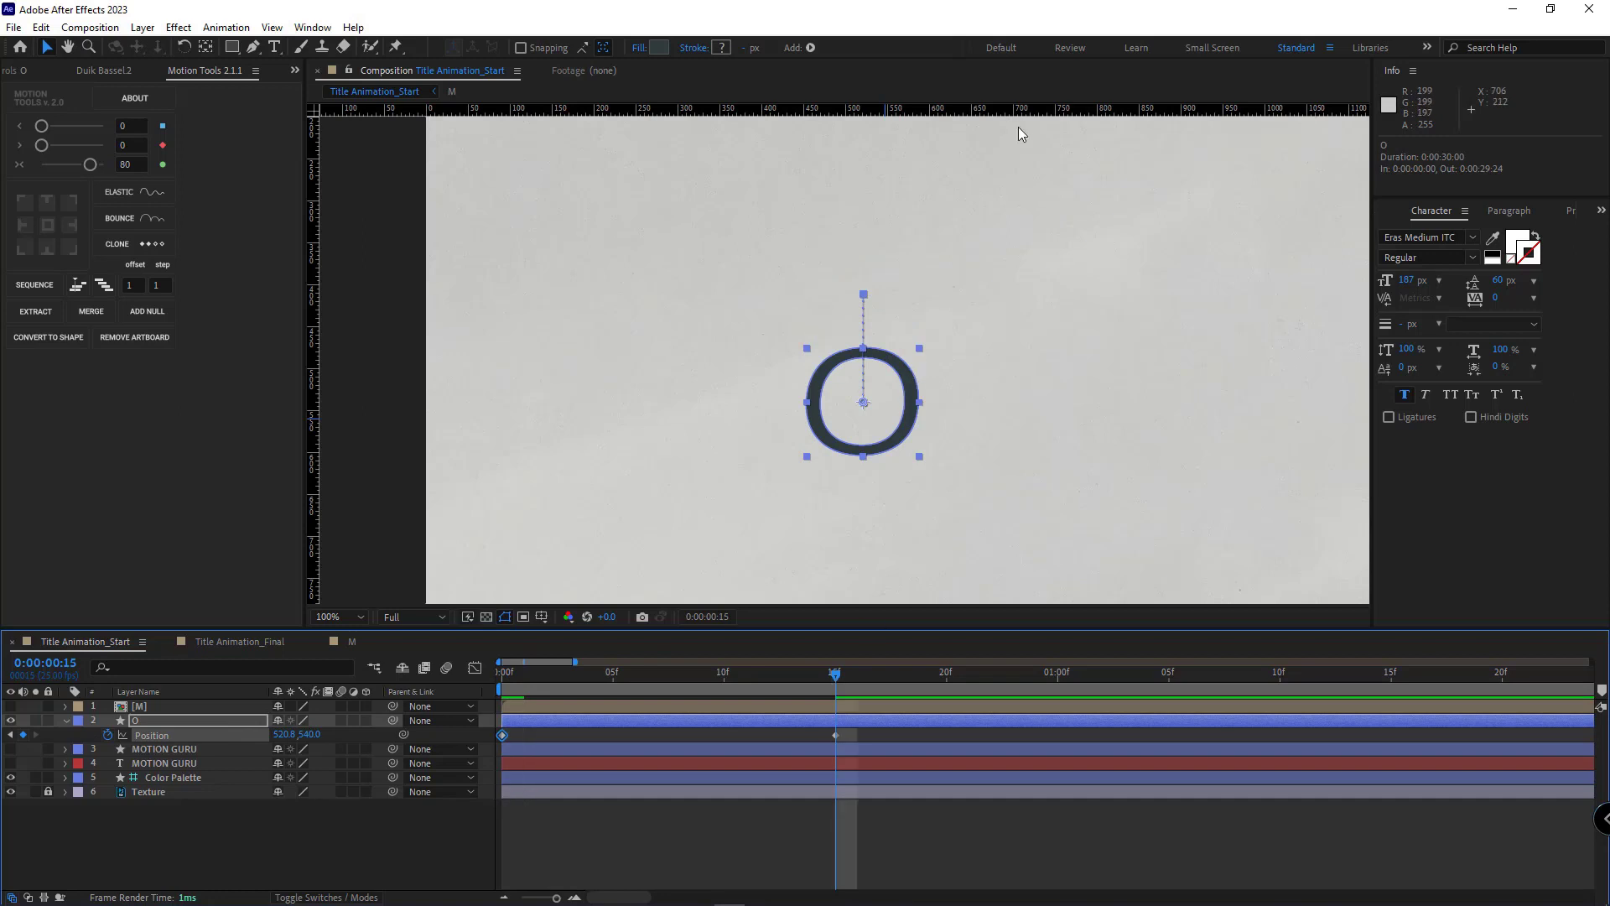
Place a horizontal guide at 474 along the O's top edge and raise layer O's Y position to 407.3 at 0:00:00:00
drag(1016, 109, 1015, 108)
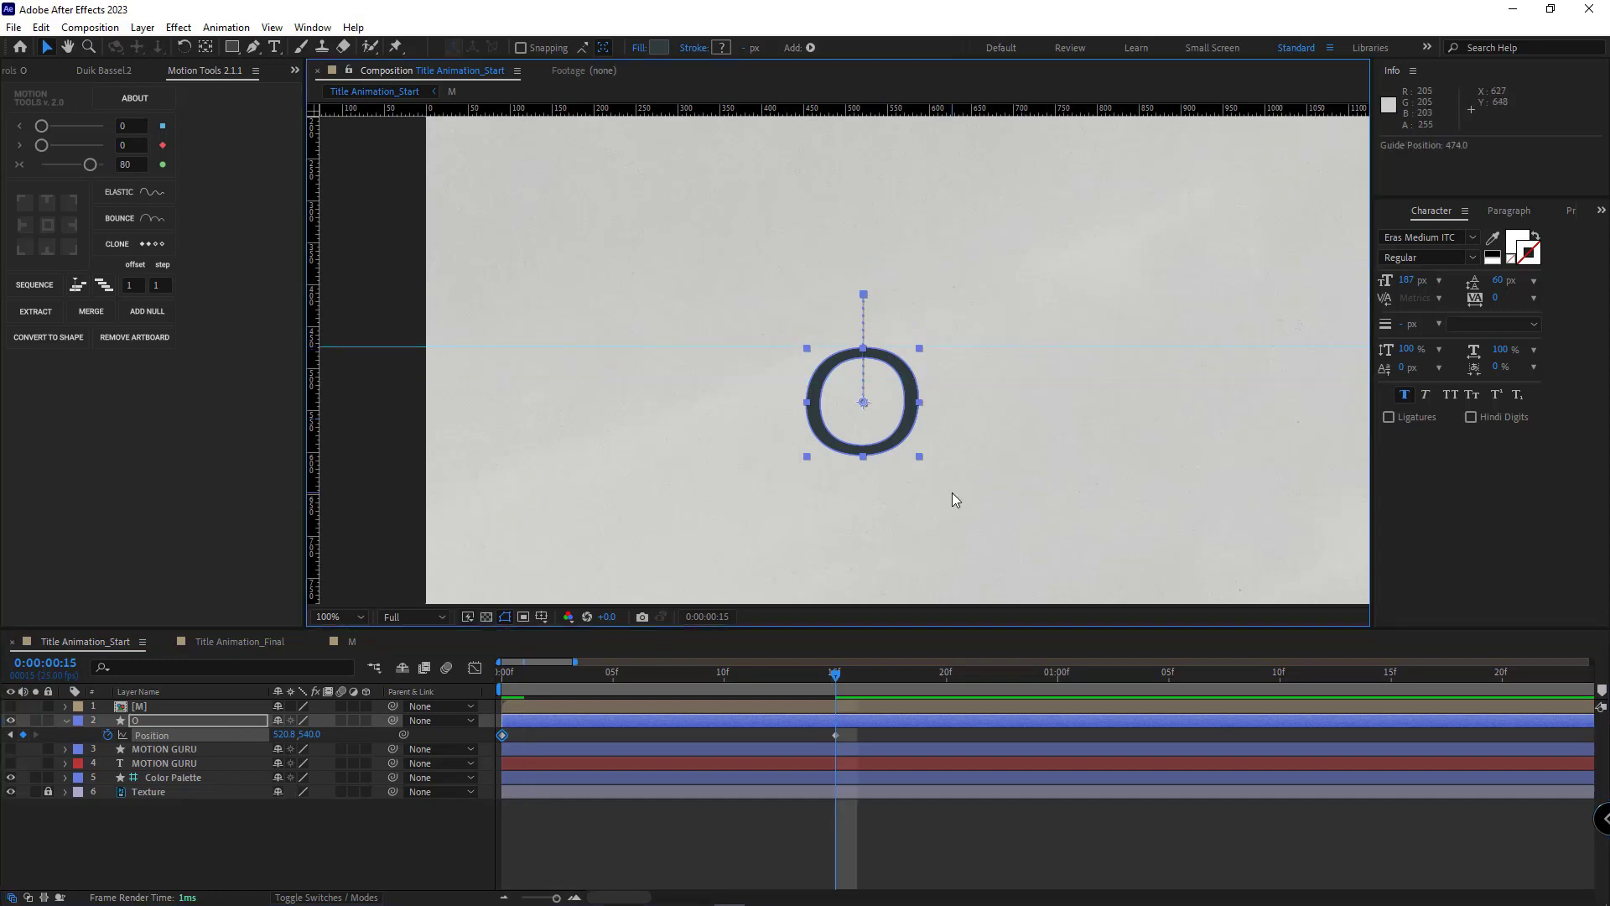
key(Home)
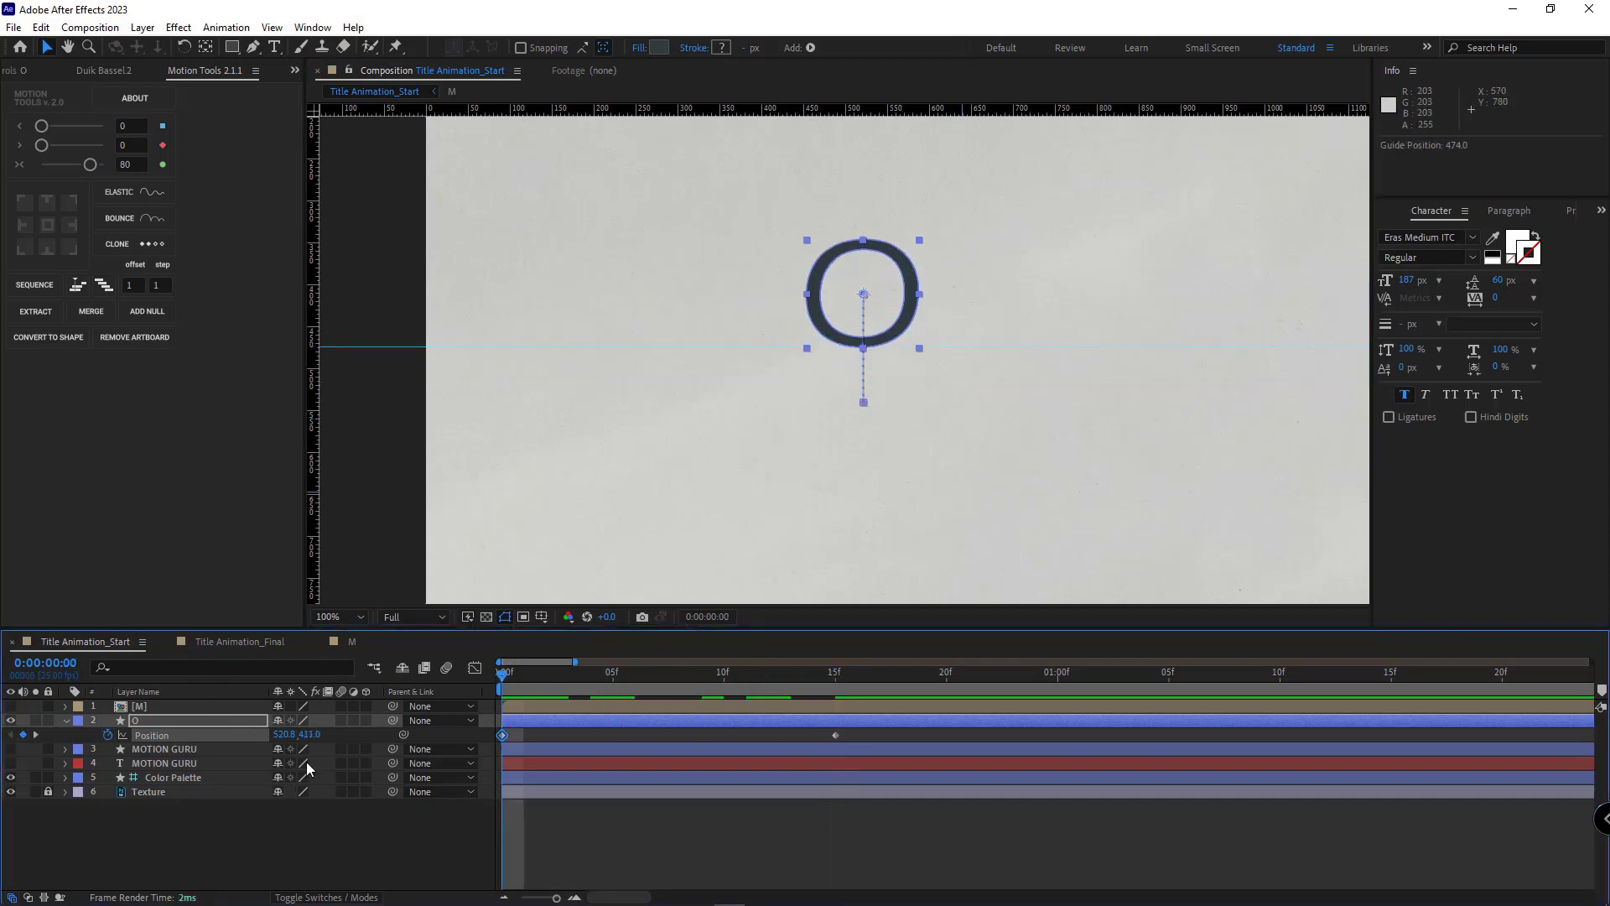
drag(313, 739, 304, 740)
Apply 80 easing from Motion Tools to layer O's Position keyframe at 0:00:00:15
click(835, 735)
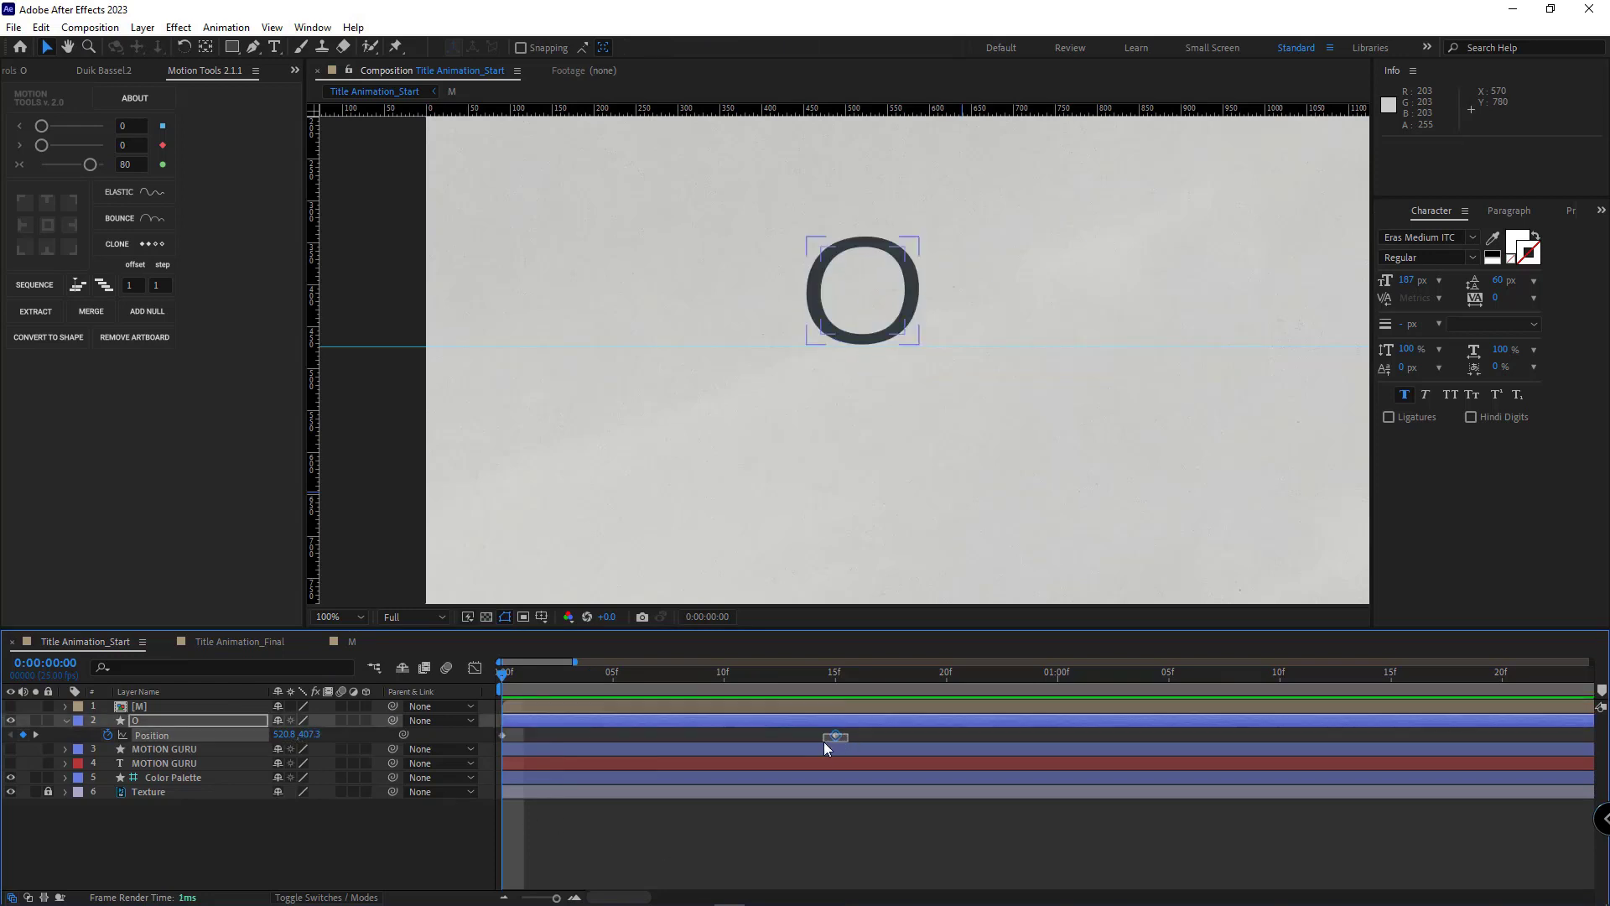
click(90, 166)
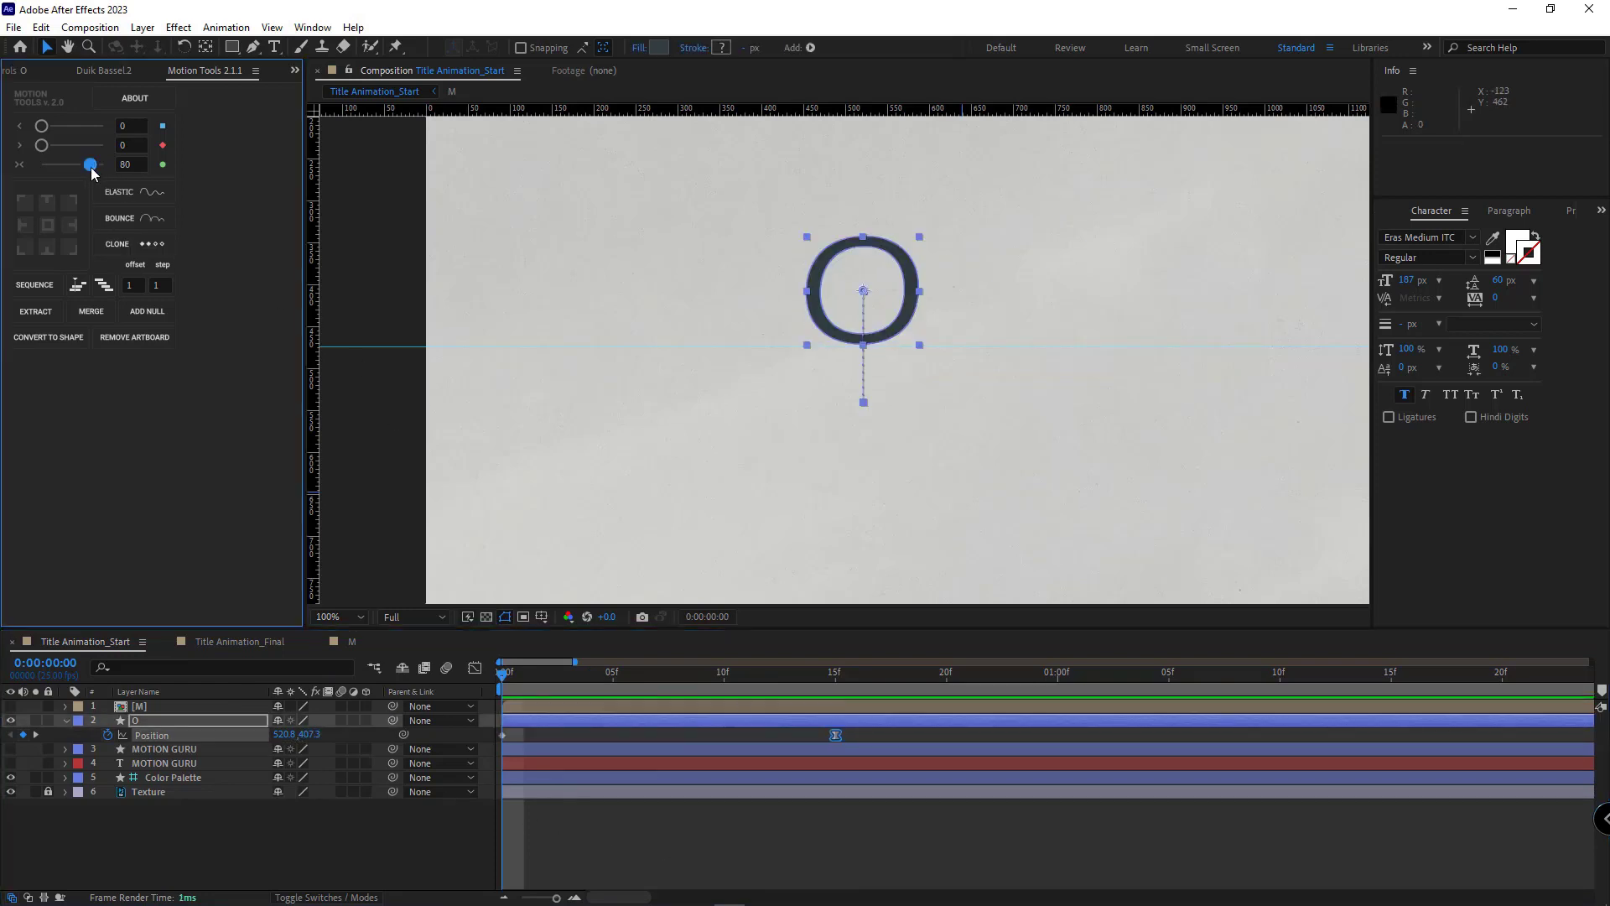
click(803, 723)
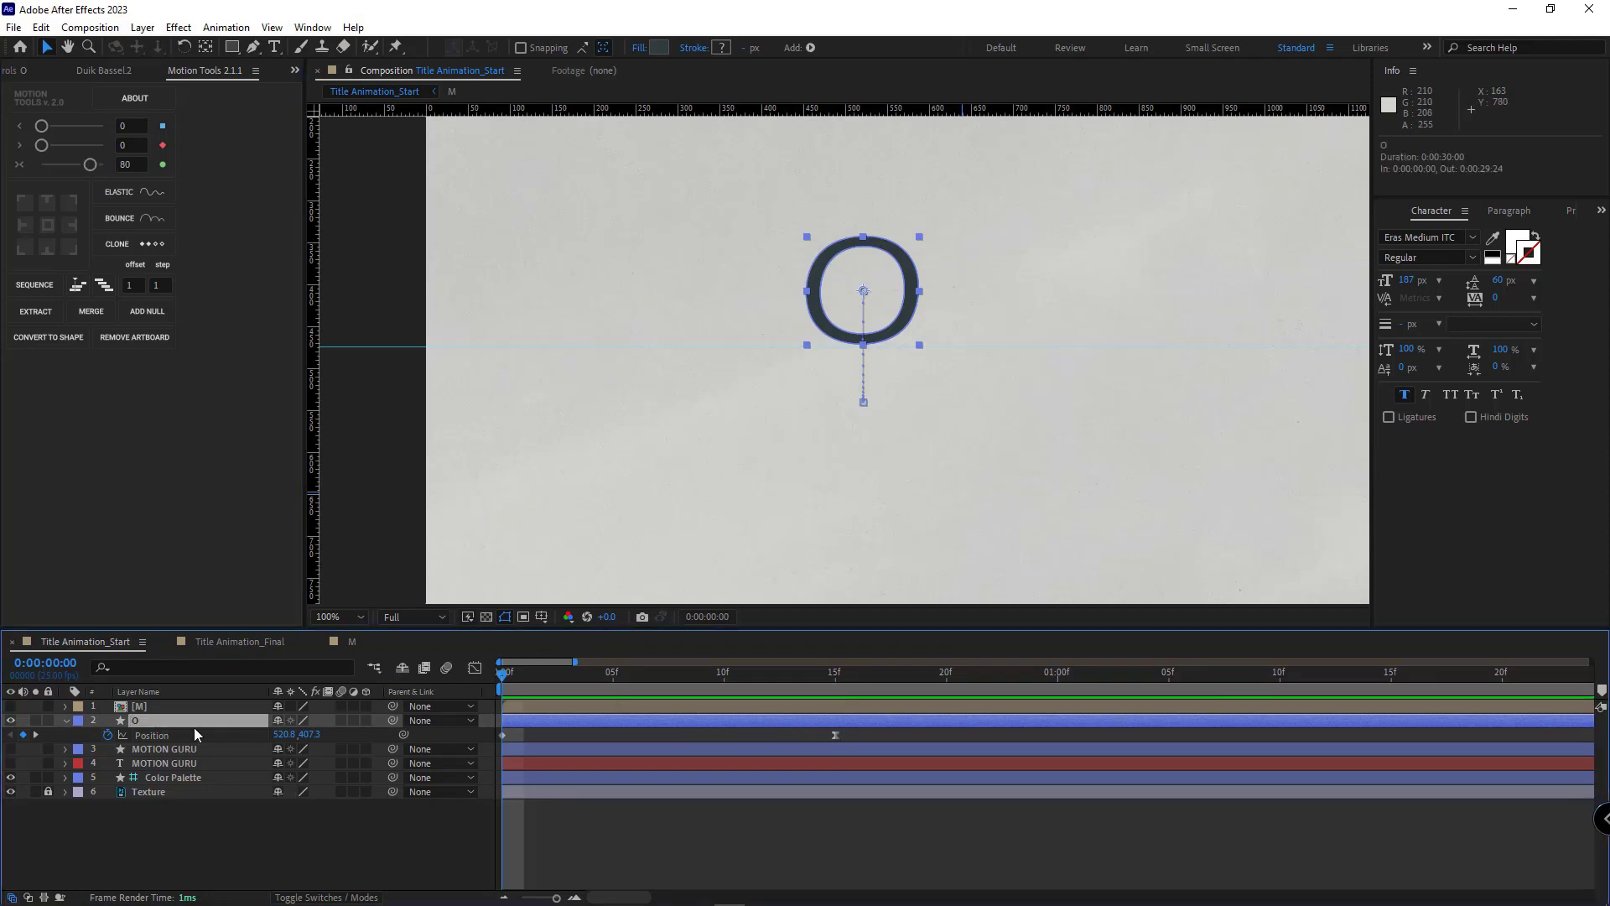
Expand the O group, keyframe the inner outline's Path and place that keyframe at 0:00:00:15
click(64, 720)
click(78, 735)
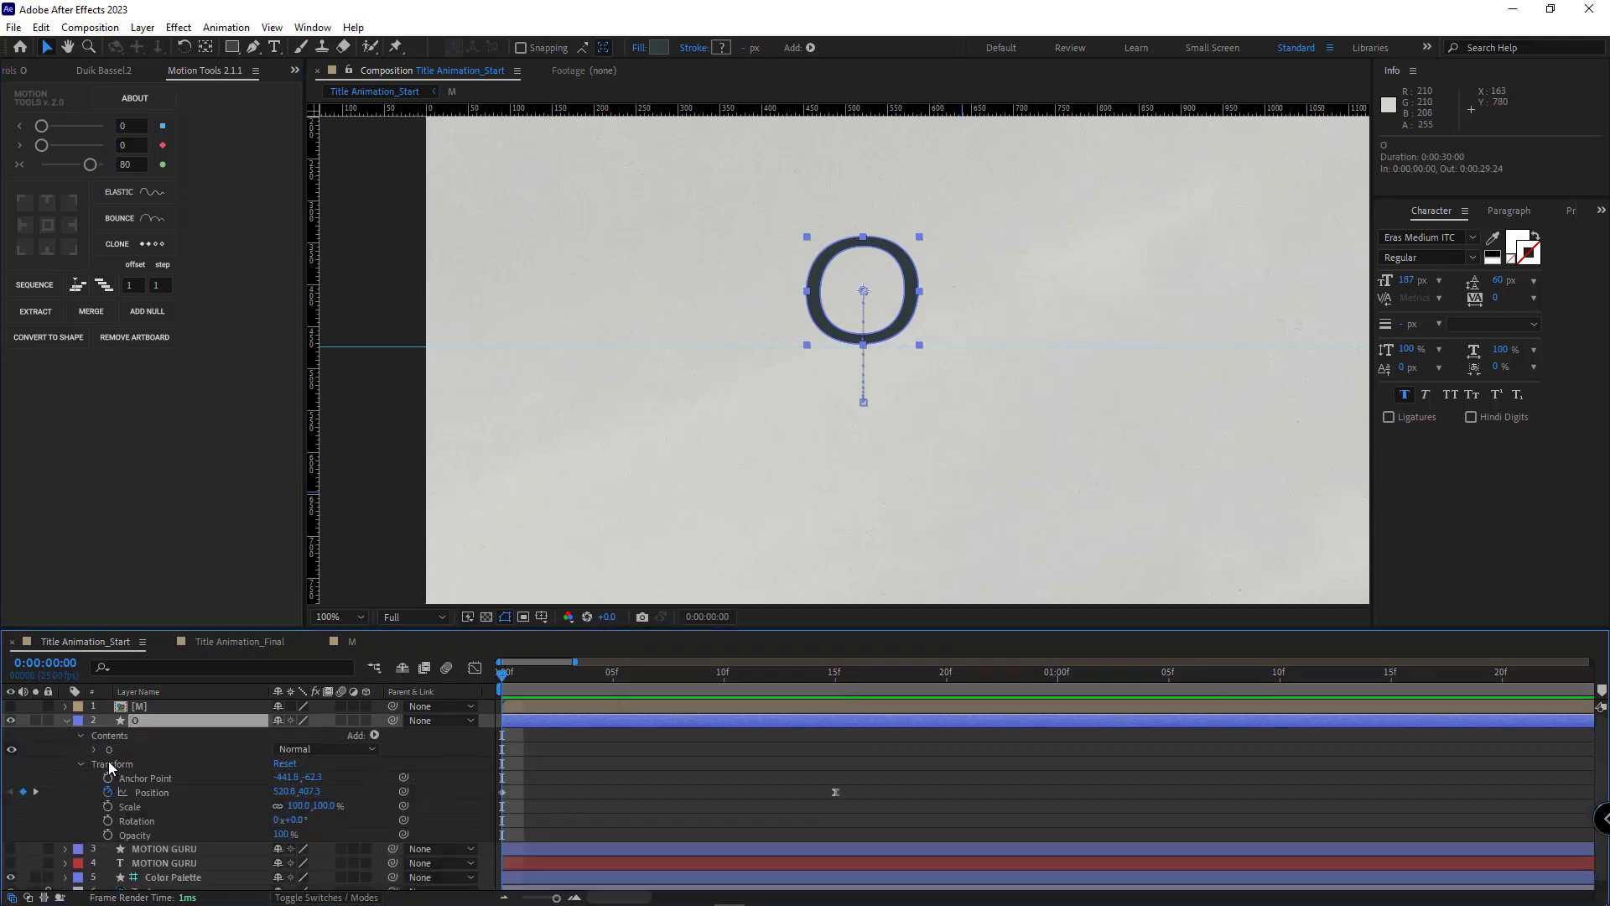
click(95, 749)
scroll(130, 785, down, 2)
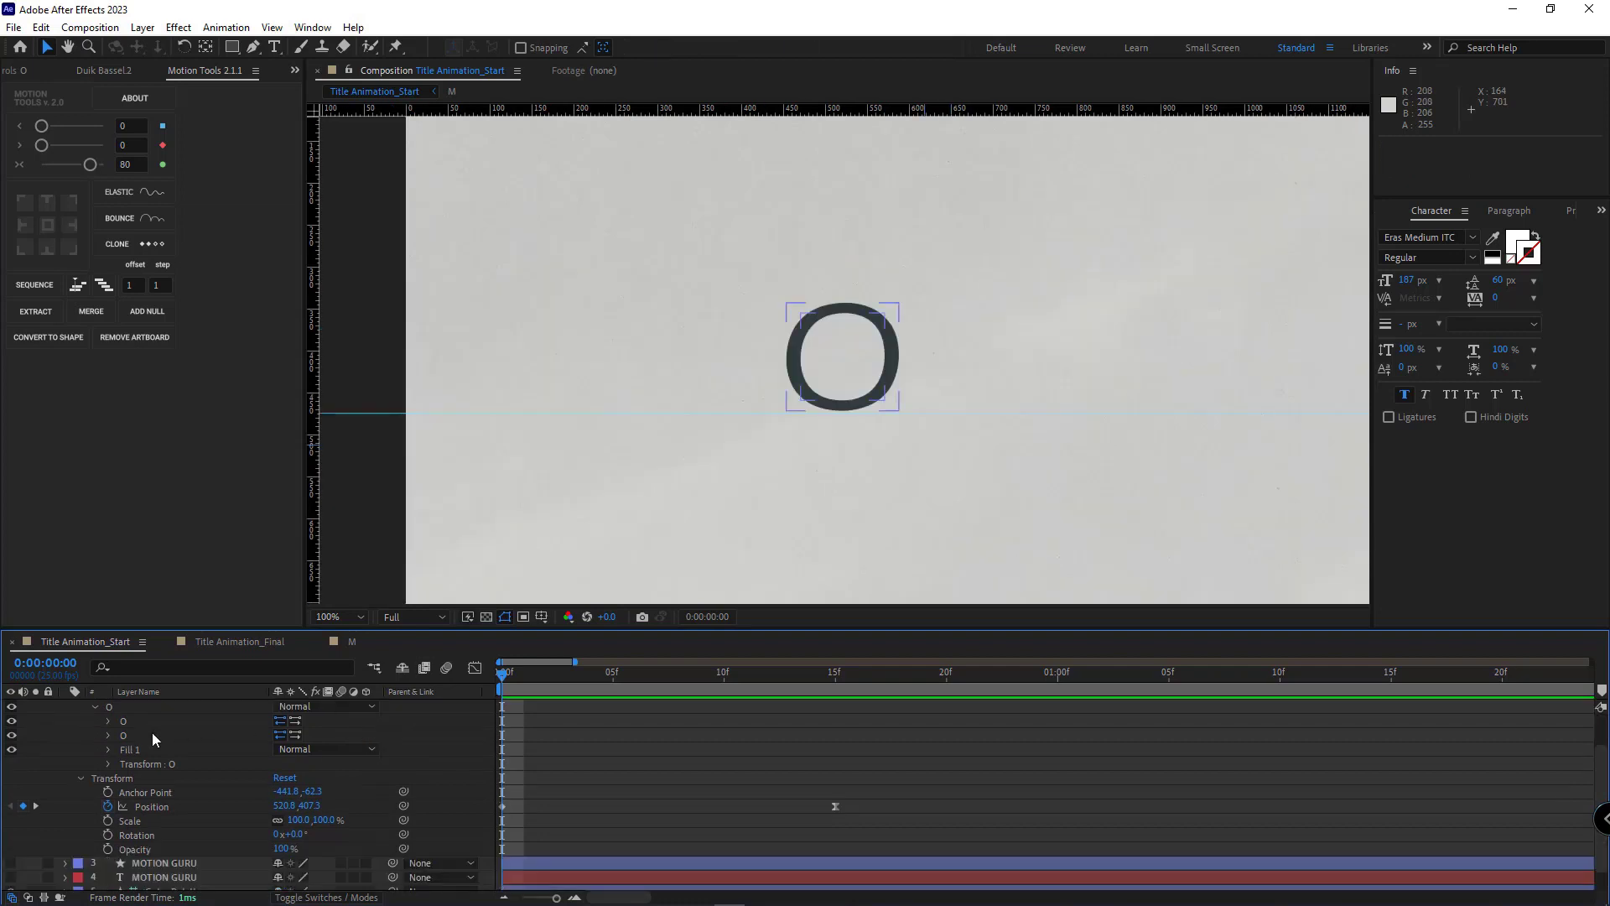
click(152, 735)
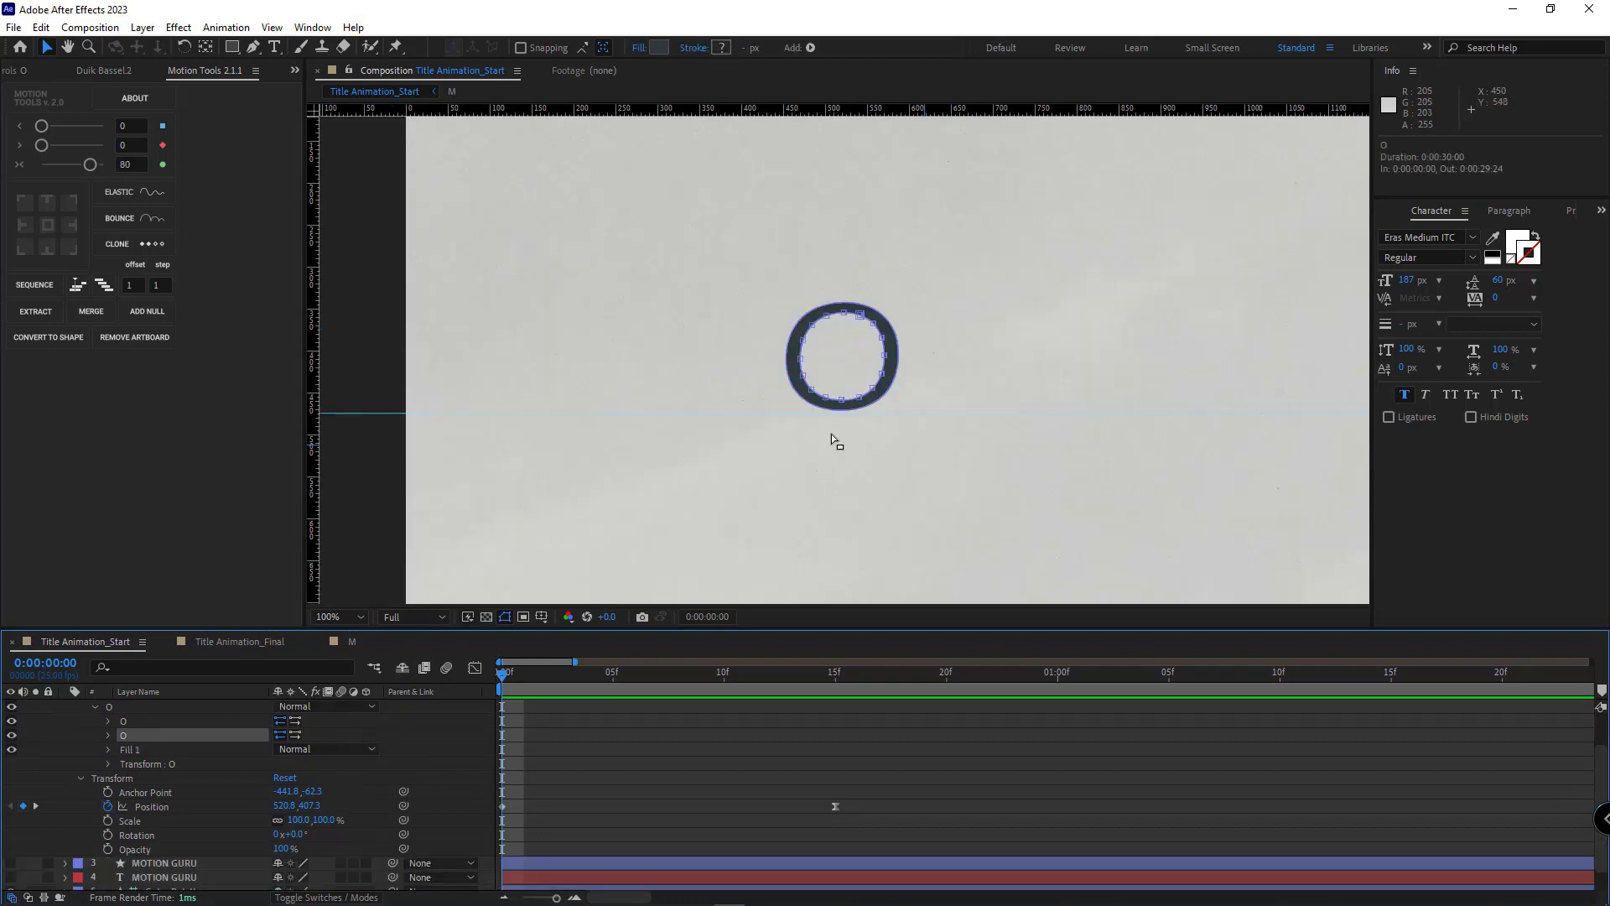
click(136, 750)
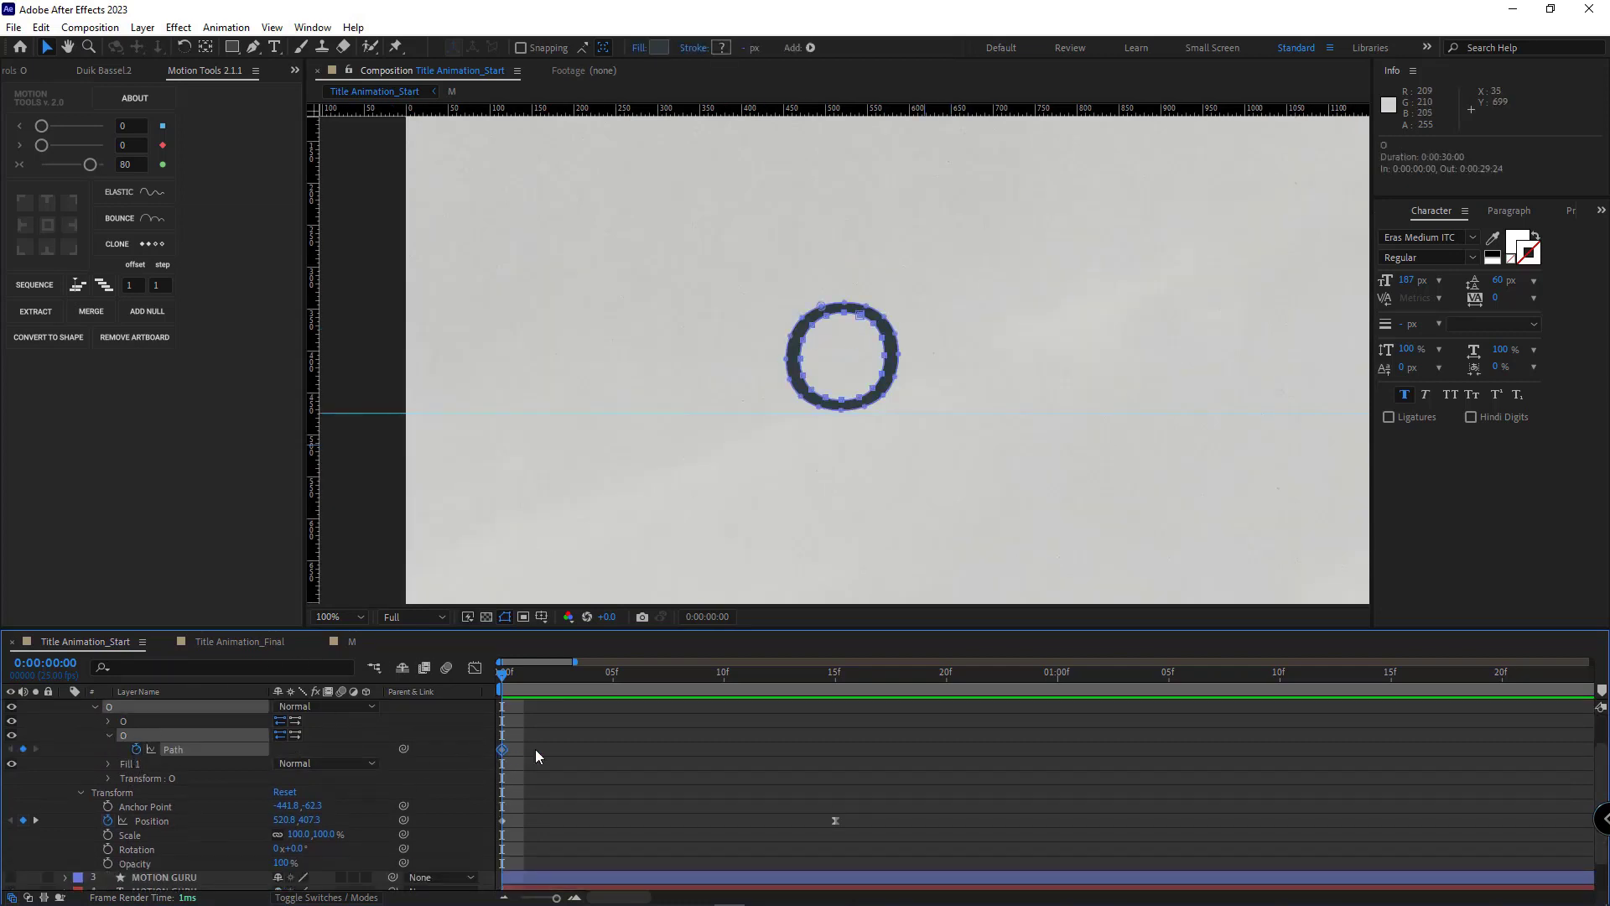
drag(502, 749, 835, 749)
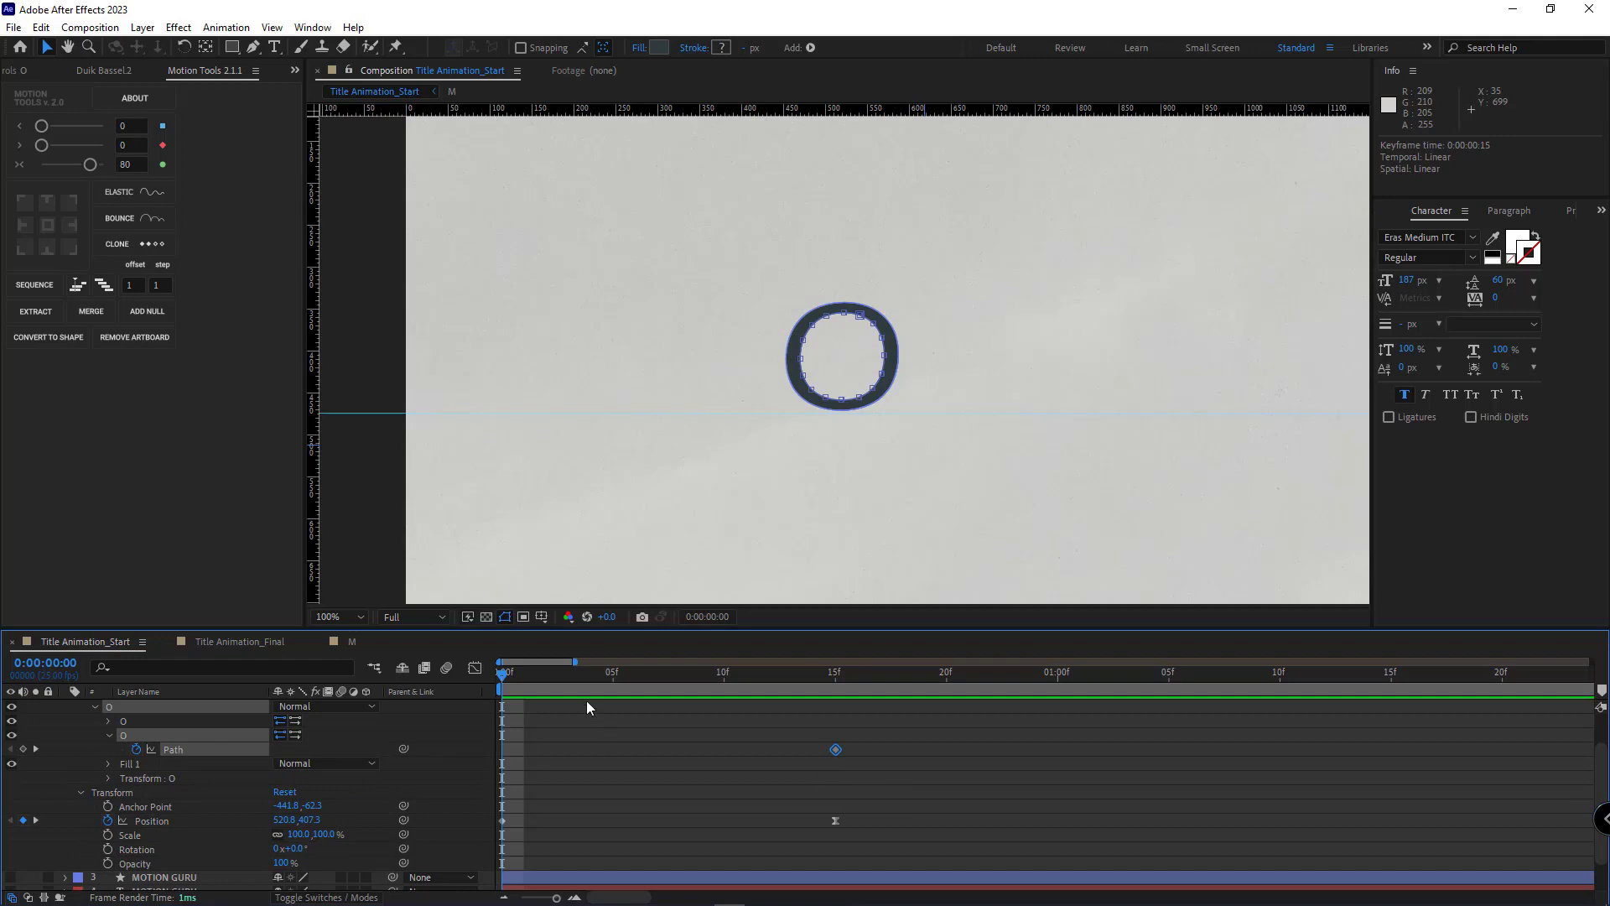
Free-transform the inner outline at 0:00:00:00 and scale it about its centre to a tiny dot, closing the O's hole
key(ctrl+a)
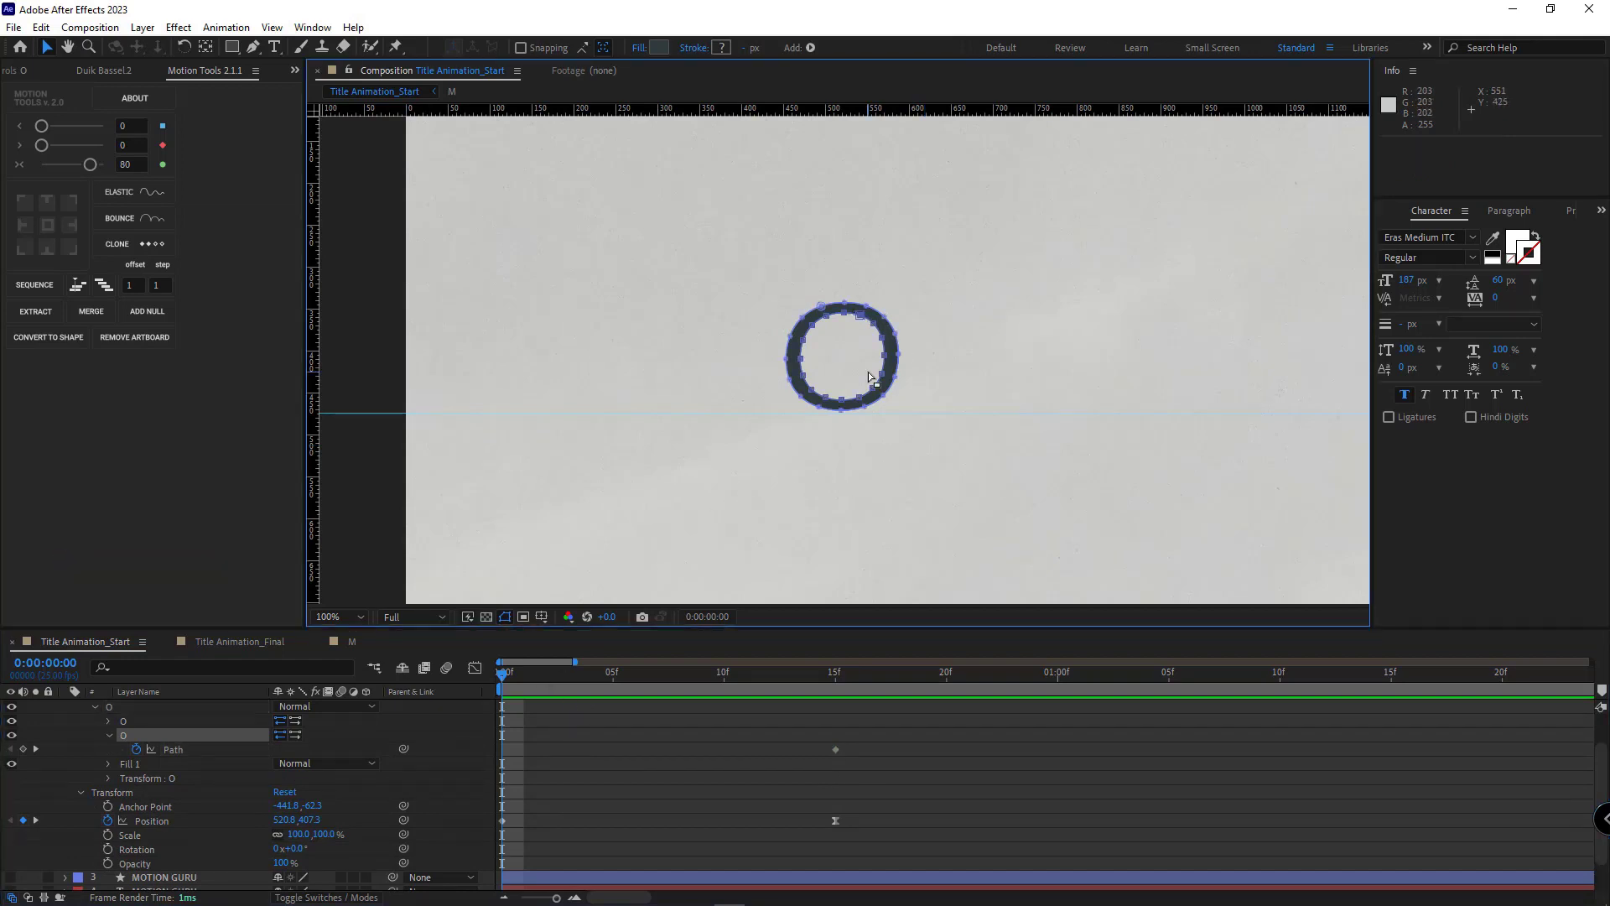
key(ctrl+t)
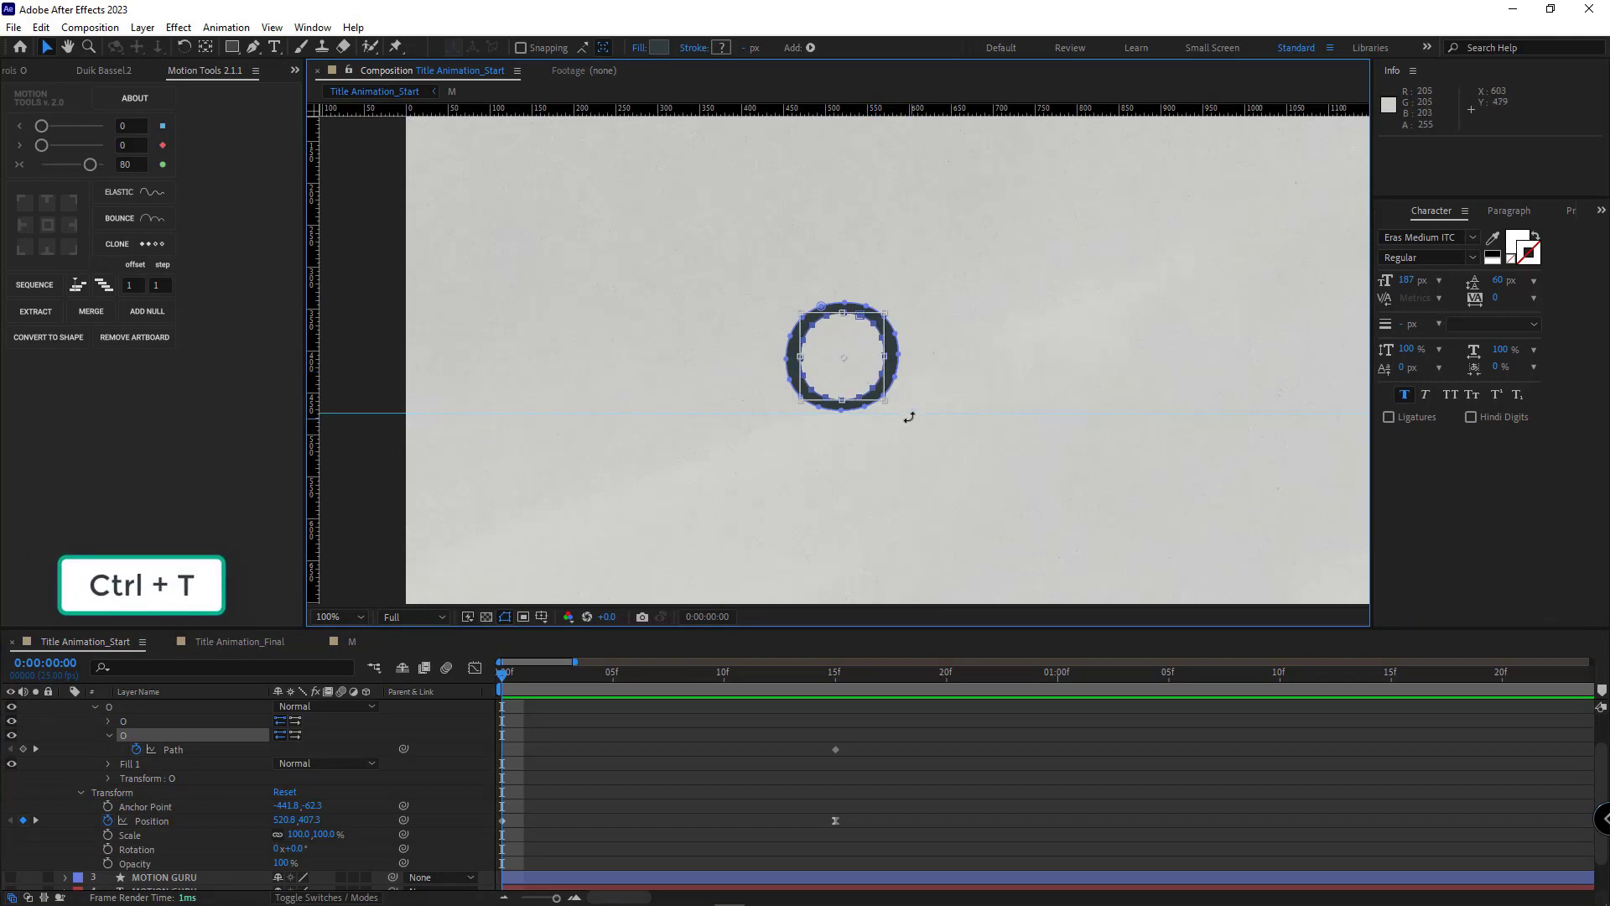
key(period)
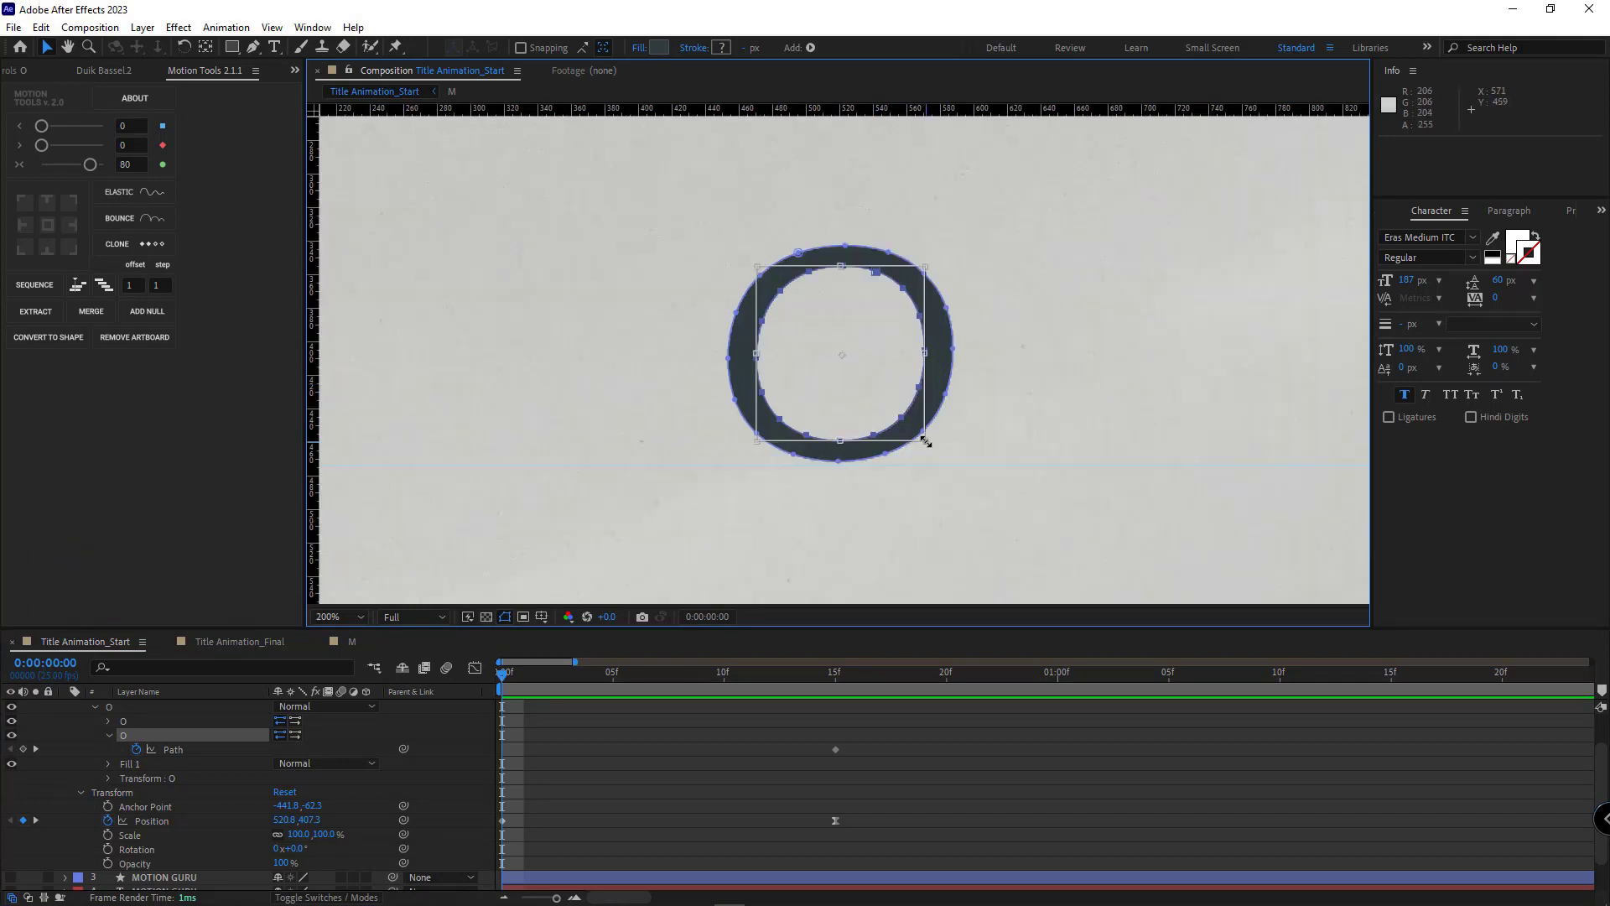
key(period)
drag(1007, 525, 866, 371)
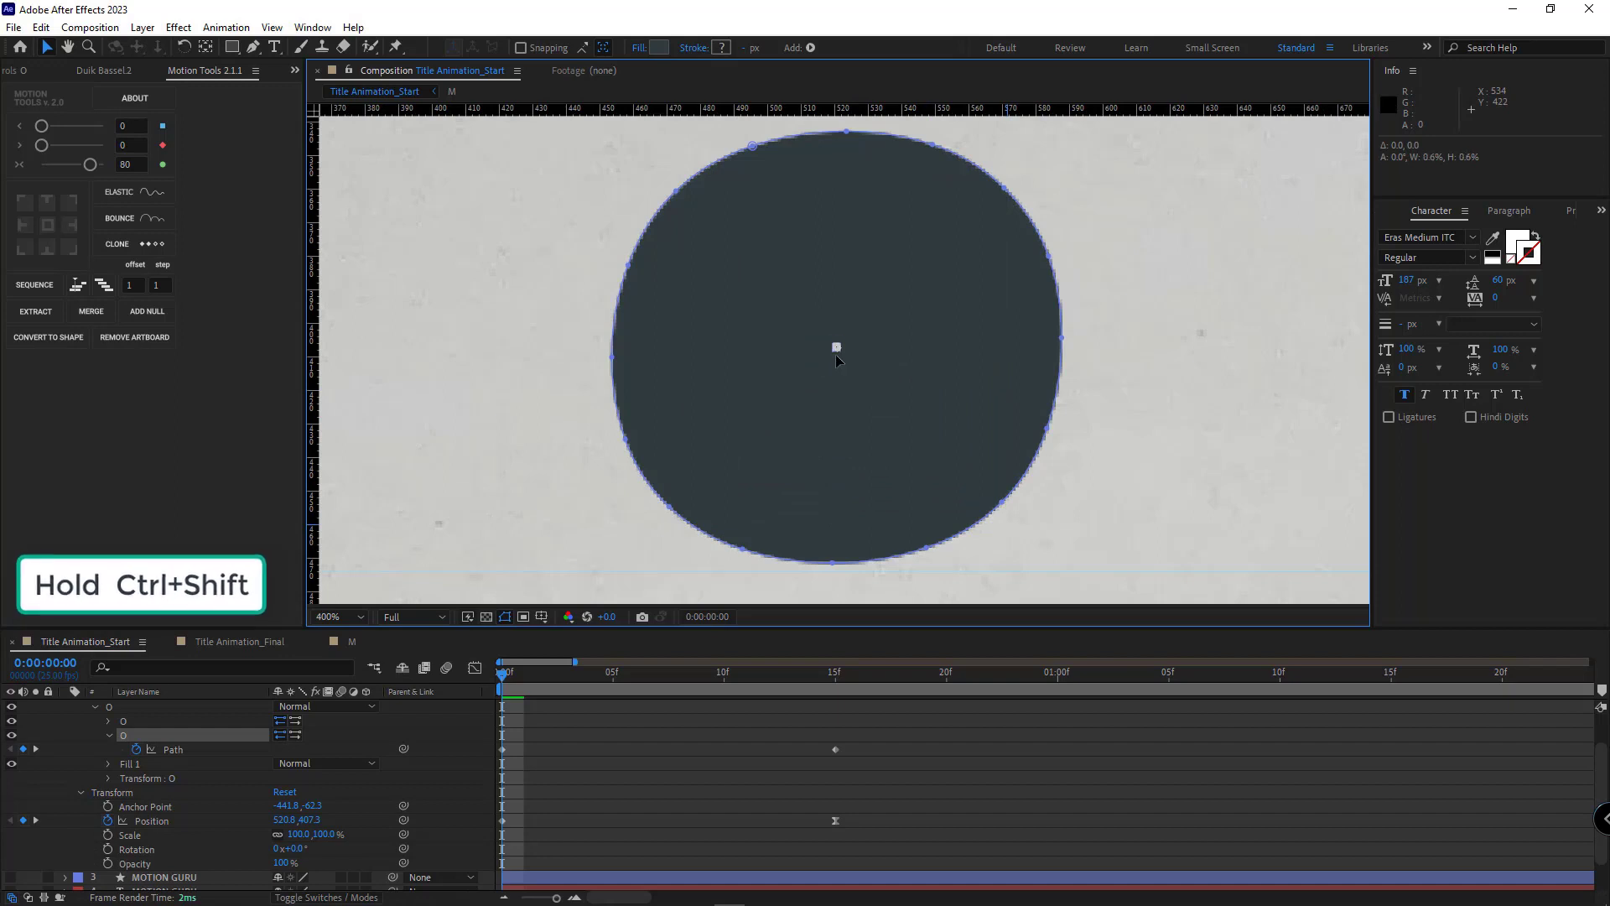
Nudge the shrunken inner path straight up to just inside the O's top edge at 0:00:00:00
key(shift+Up)
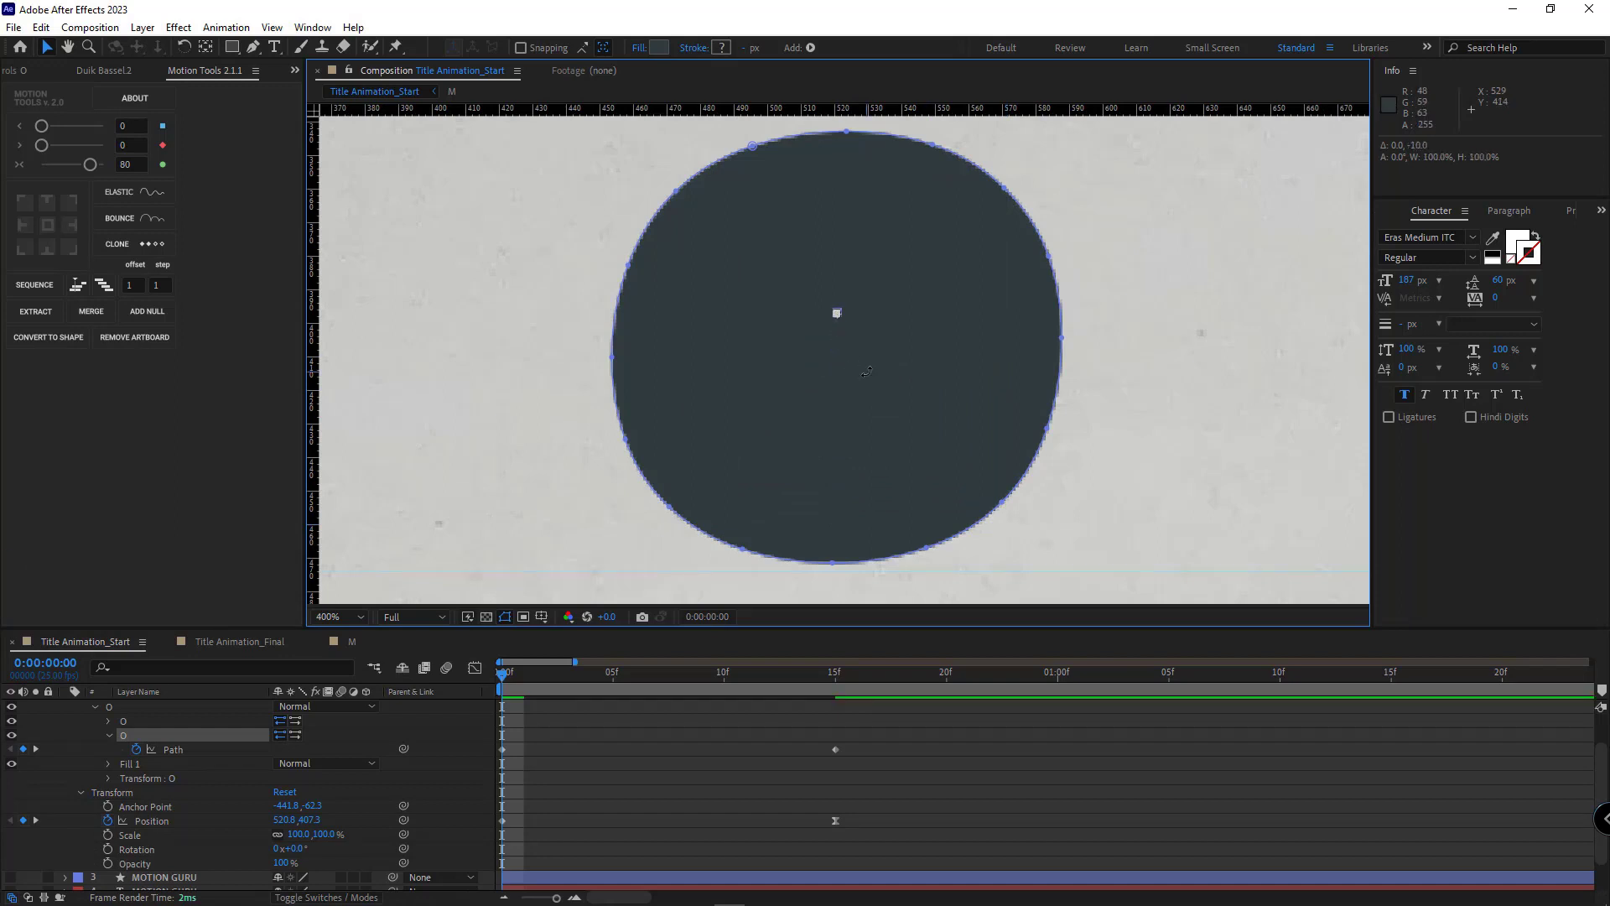
key(shift+Up)
key(shift+Up)
key(shift+Up)
key(shift+Up)
key(shift+Up)
key(shift+Up)
key(shift+Up)
key(shift+Up)
key(shift+Up)
key(shift+Up)
key(shift+Up)
key(shift+Up)
key(shift+Up)
key(shift+Up)
click(72, 763)
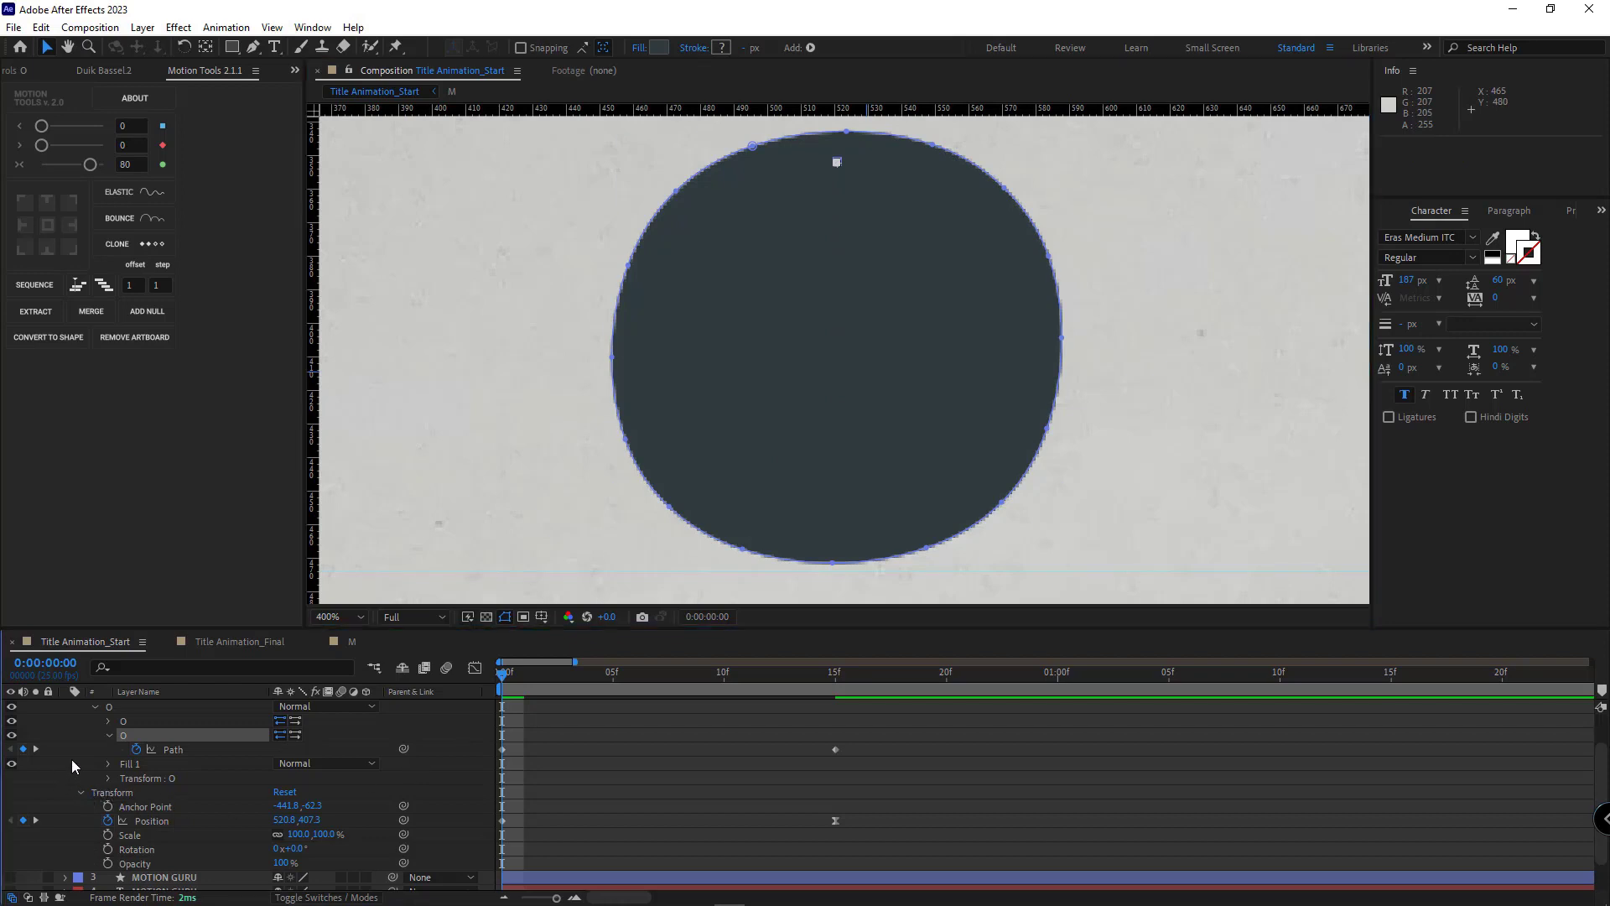
Apply 80 easing from Motion Tools to the Path and Position keyframes at 0:00:00:15
scroll(624, 797, down, 1)
drag(693, 744, 676, 831)
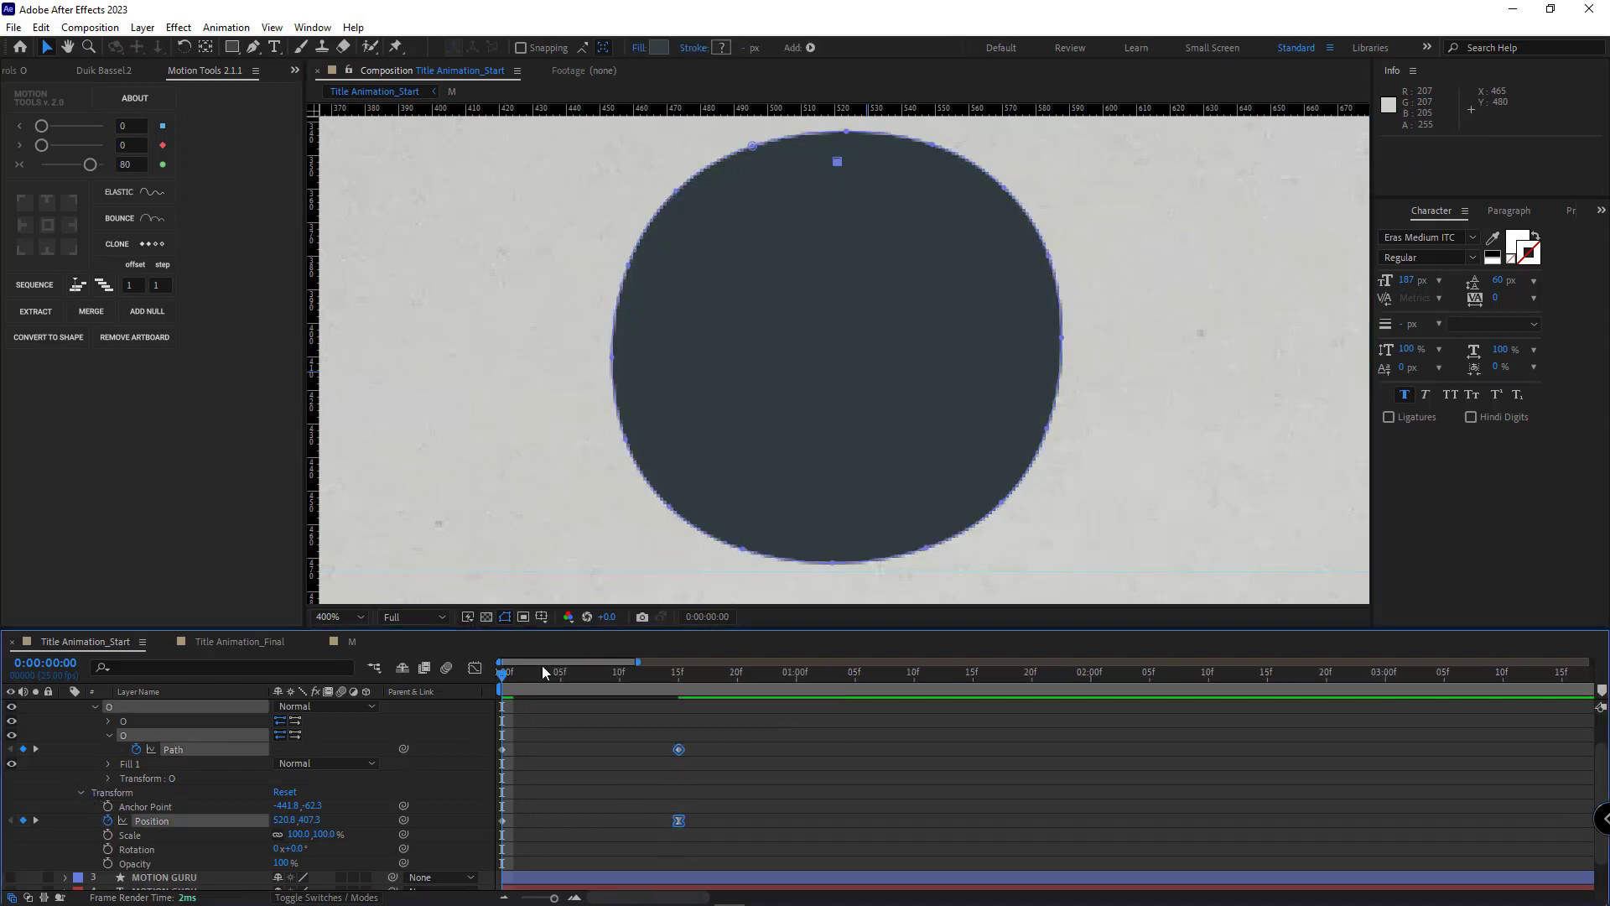
click(90, 165)
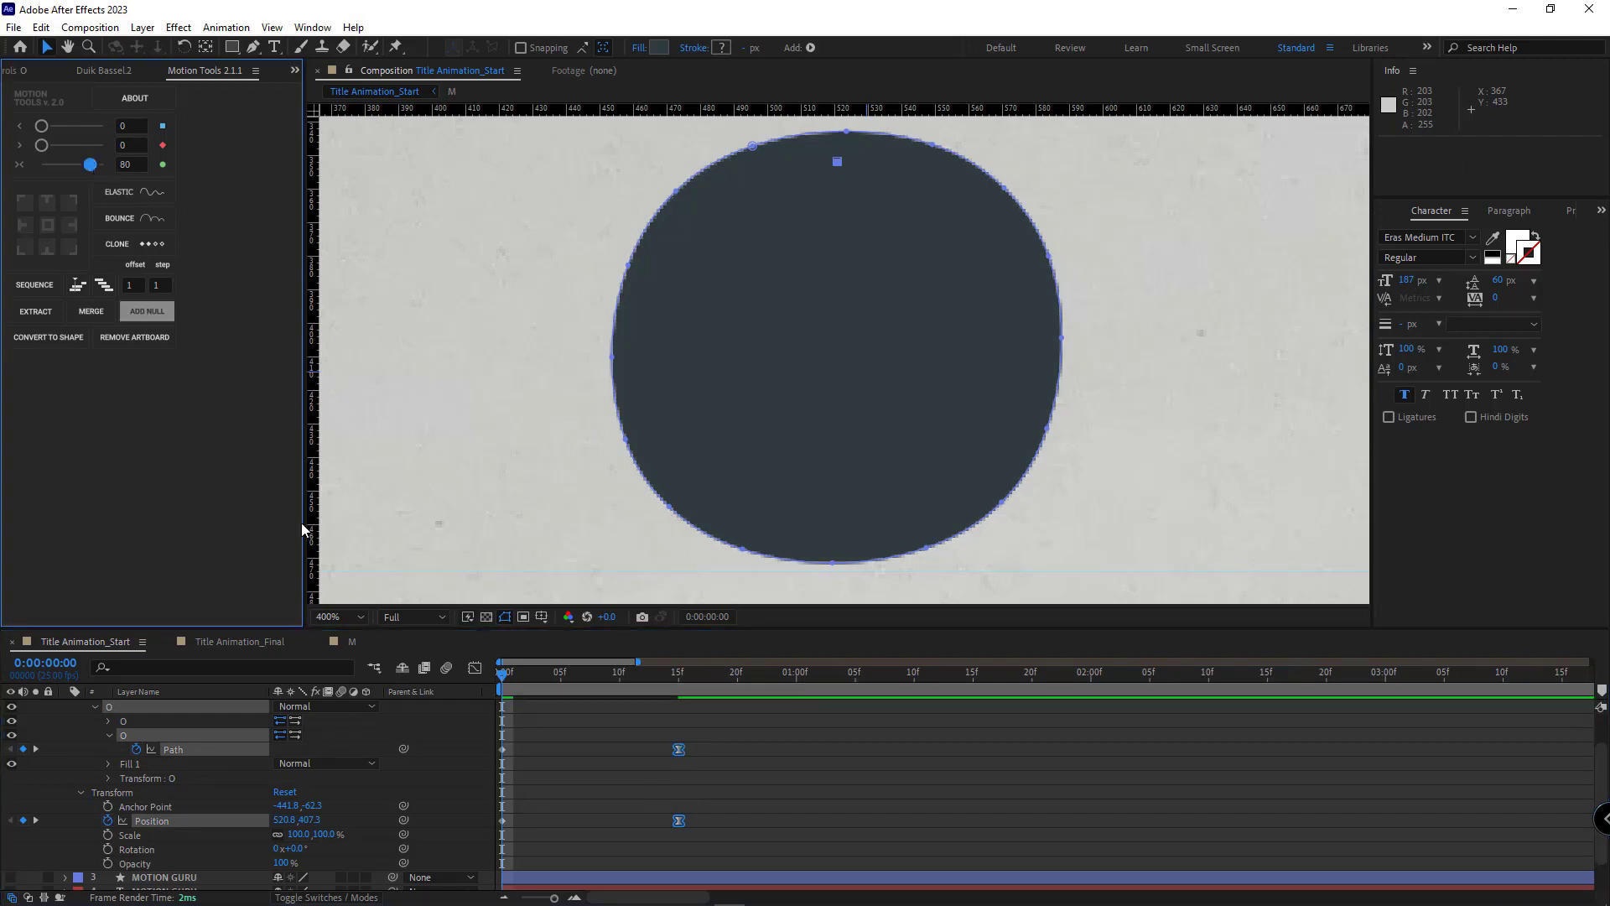
click(76, 759)
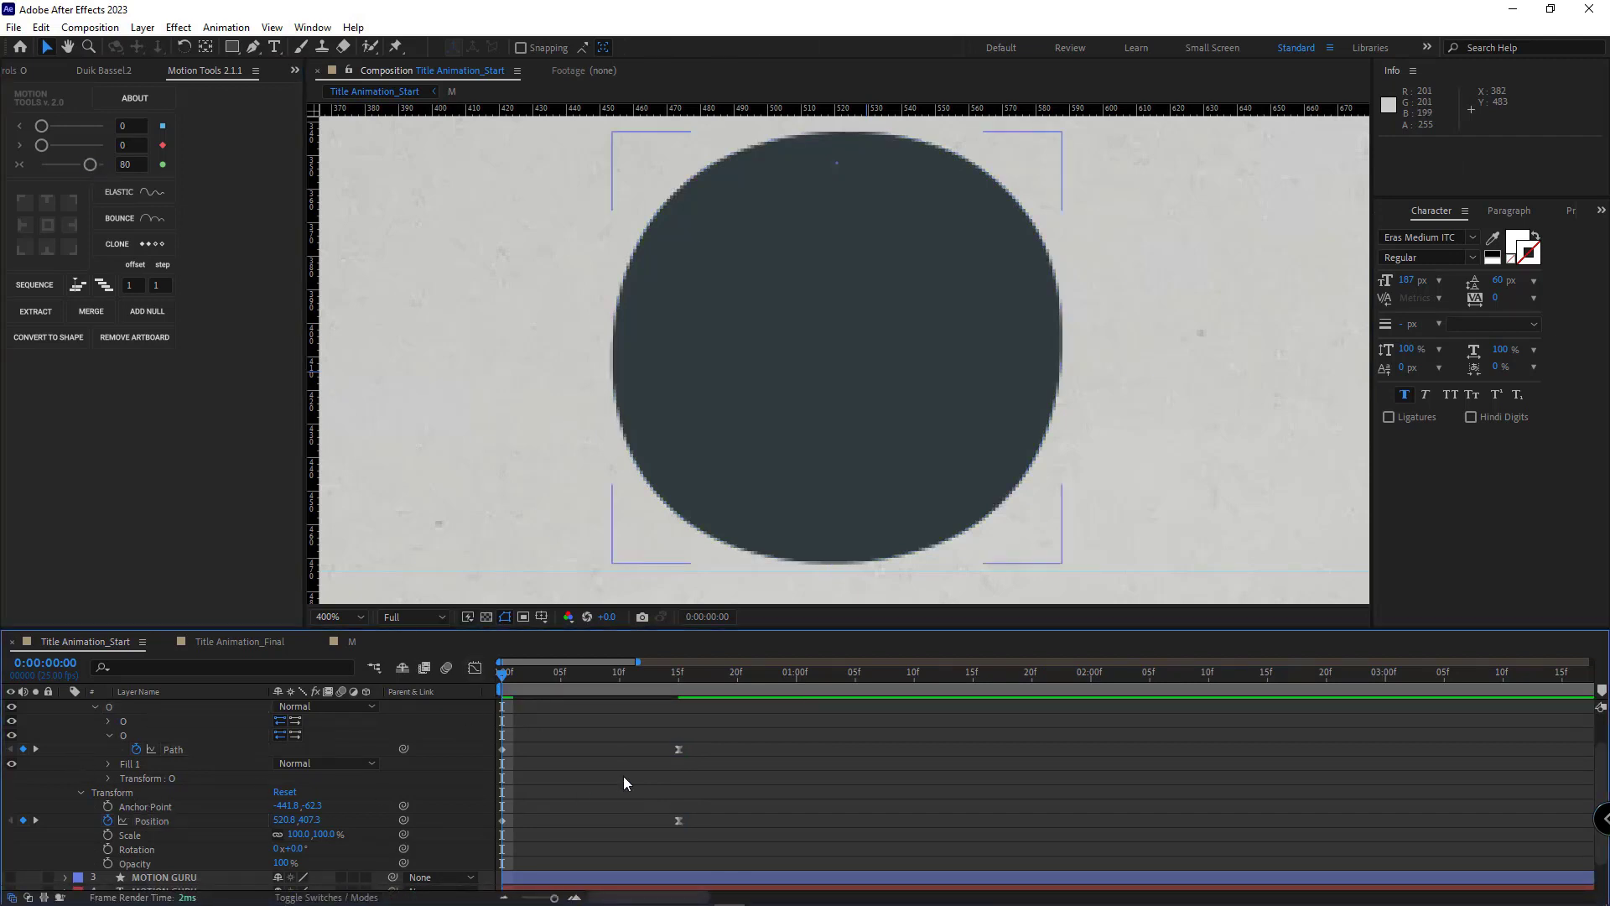
Scrub through the O animation and delay both Path keyframes so the first one sits at 0:00:00:15
drag(512, 673, 597, 680)
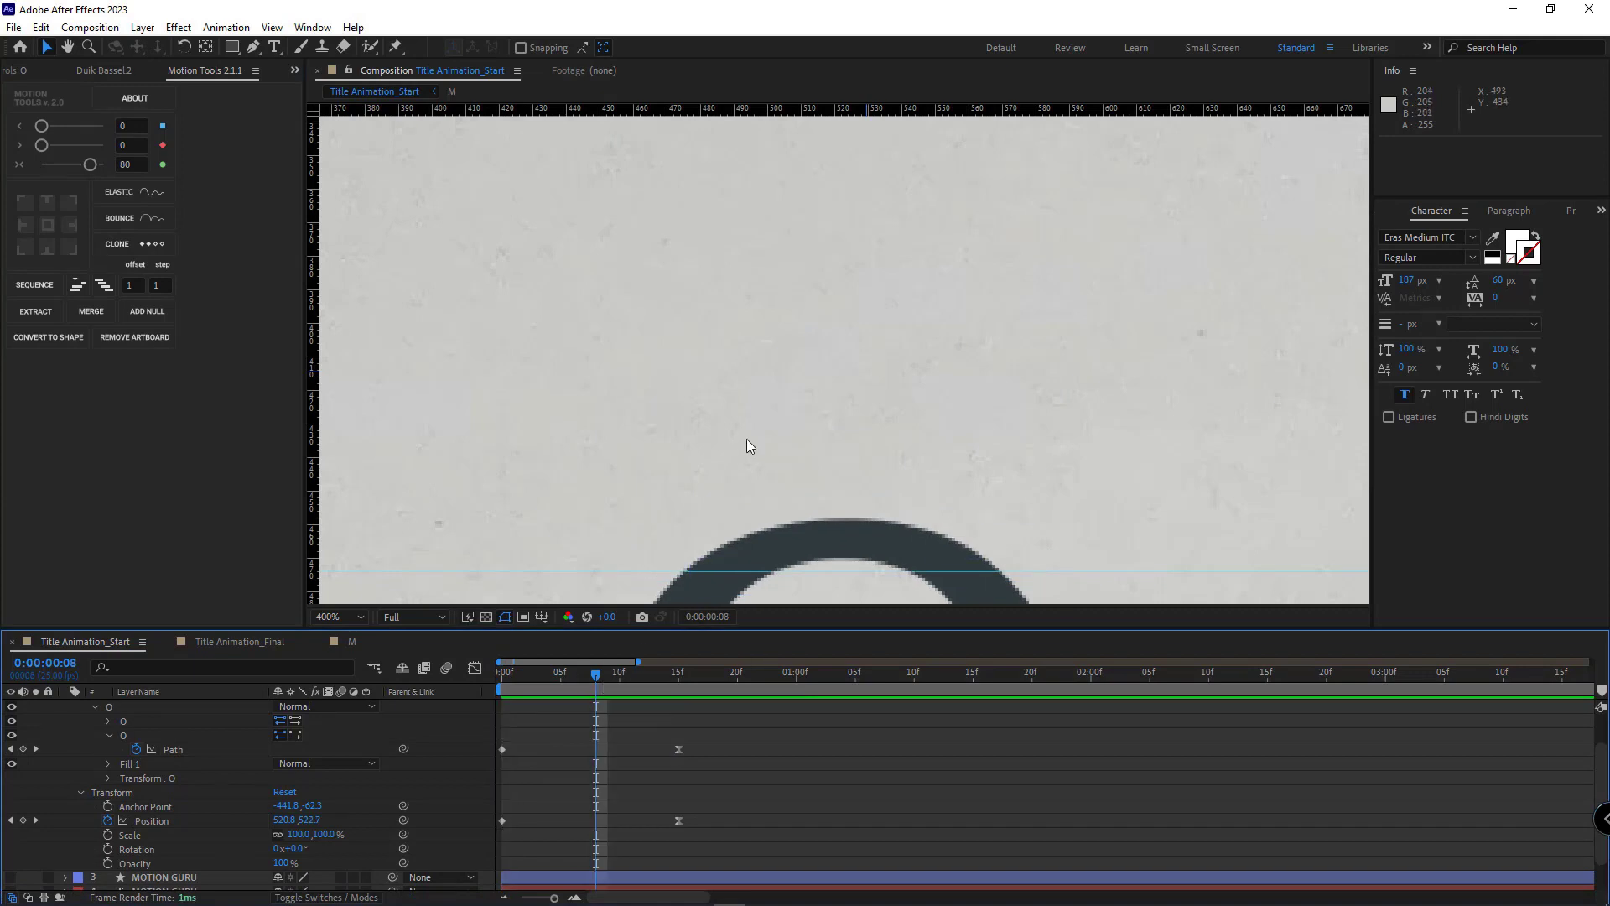
scroll(723, 479, down, 2)
drag(723, 480, 714, 398)
scroll(713, 399, down, 2)
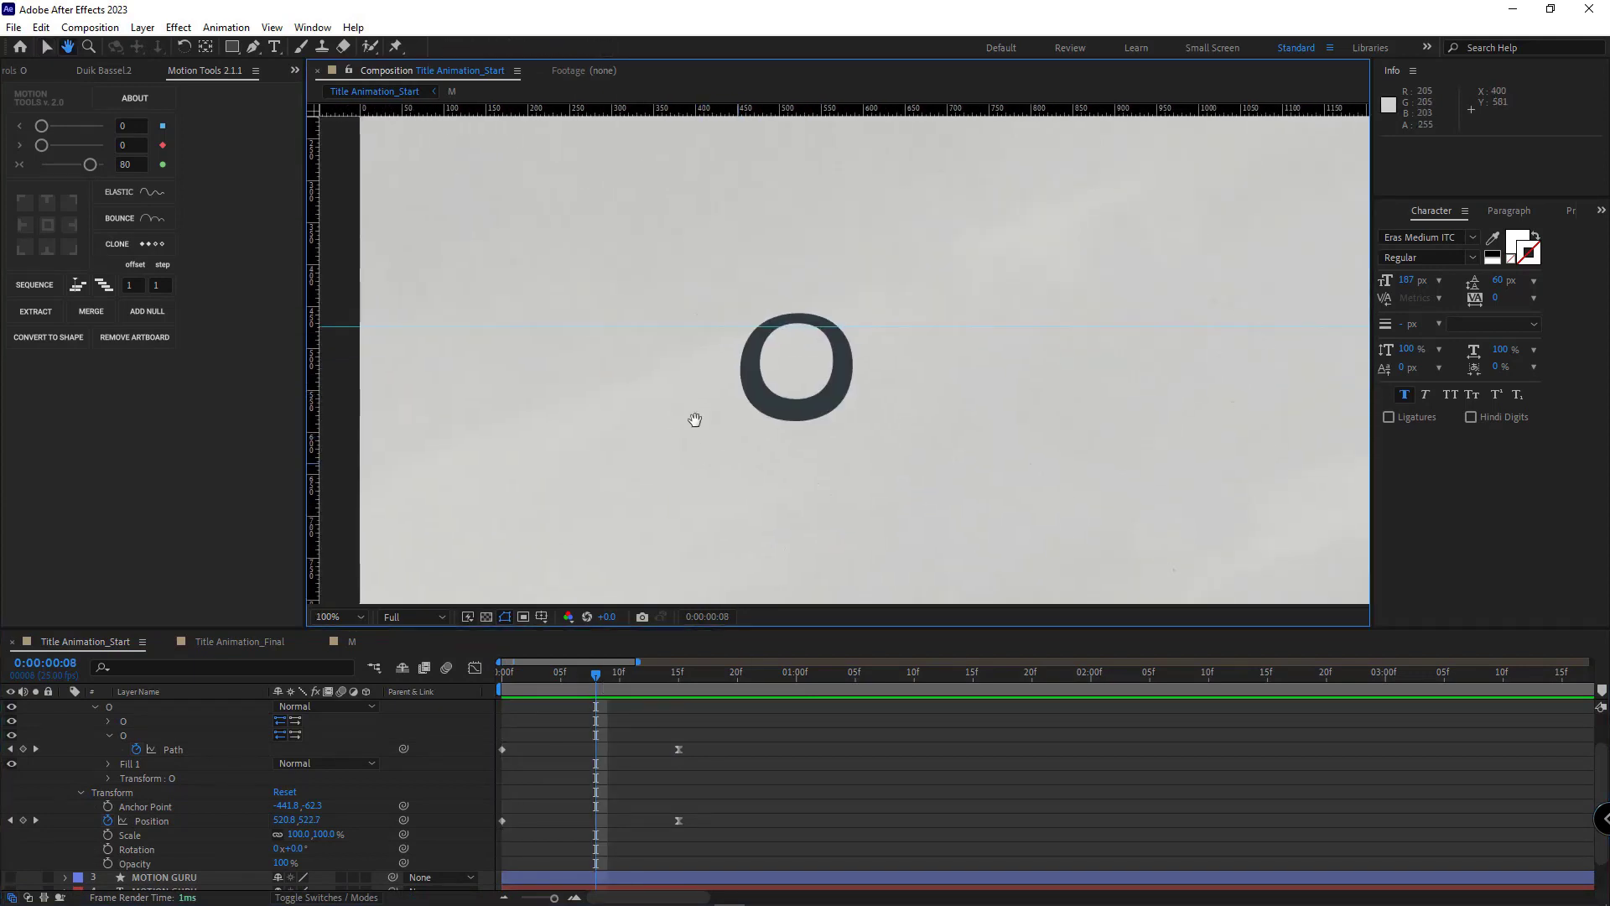
drag(634, 763, 677, 762)
click(582, 706)
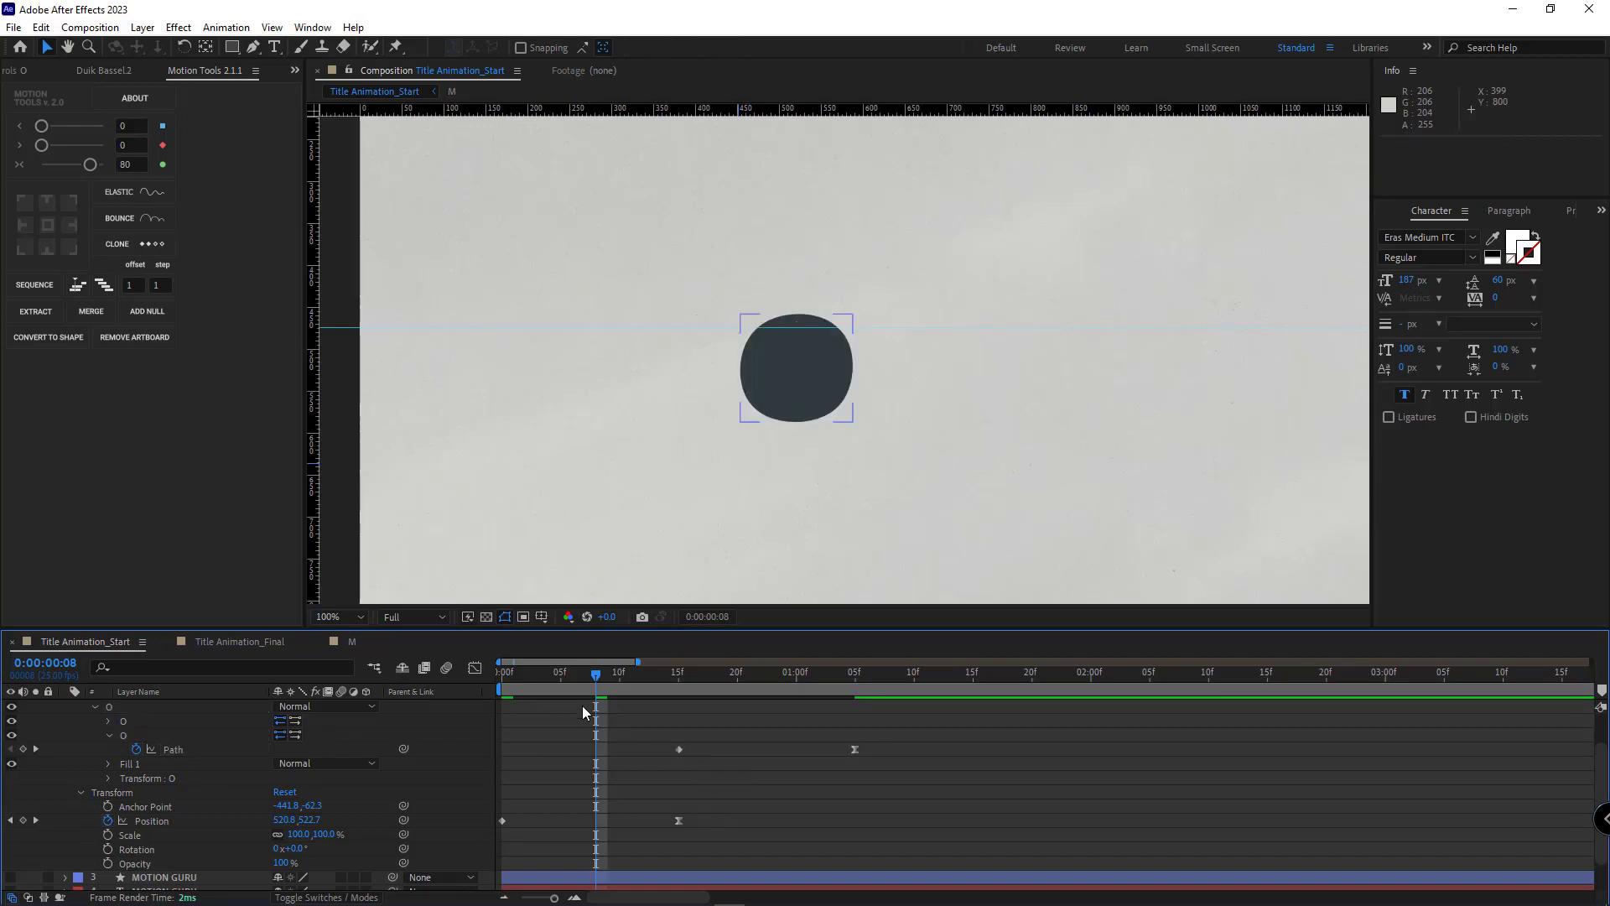
Move both Path keyframes back to 0:00:00:12 and 0:00:01:02, and scrub through the motion
drag(530, 689, 643, 692)
drag(892, 752, 643, 749)
click(553, 706)
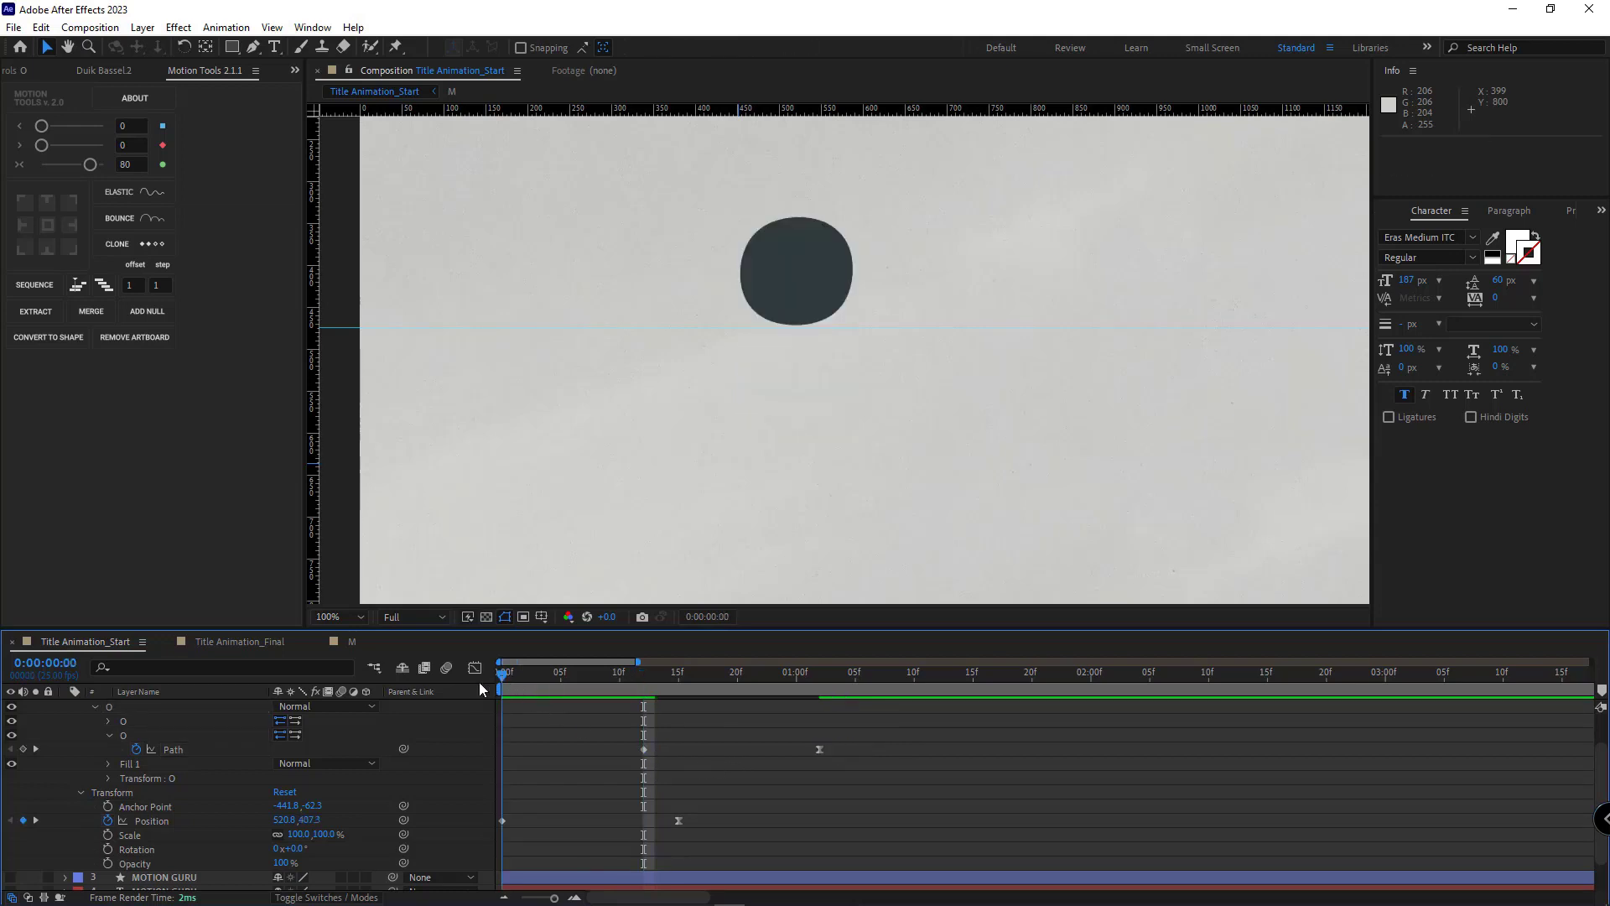
drag(482, 682, 819, 731)
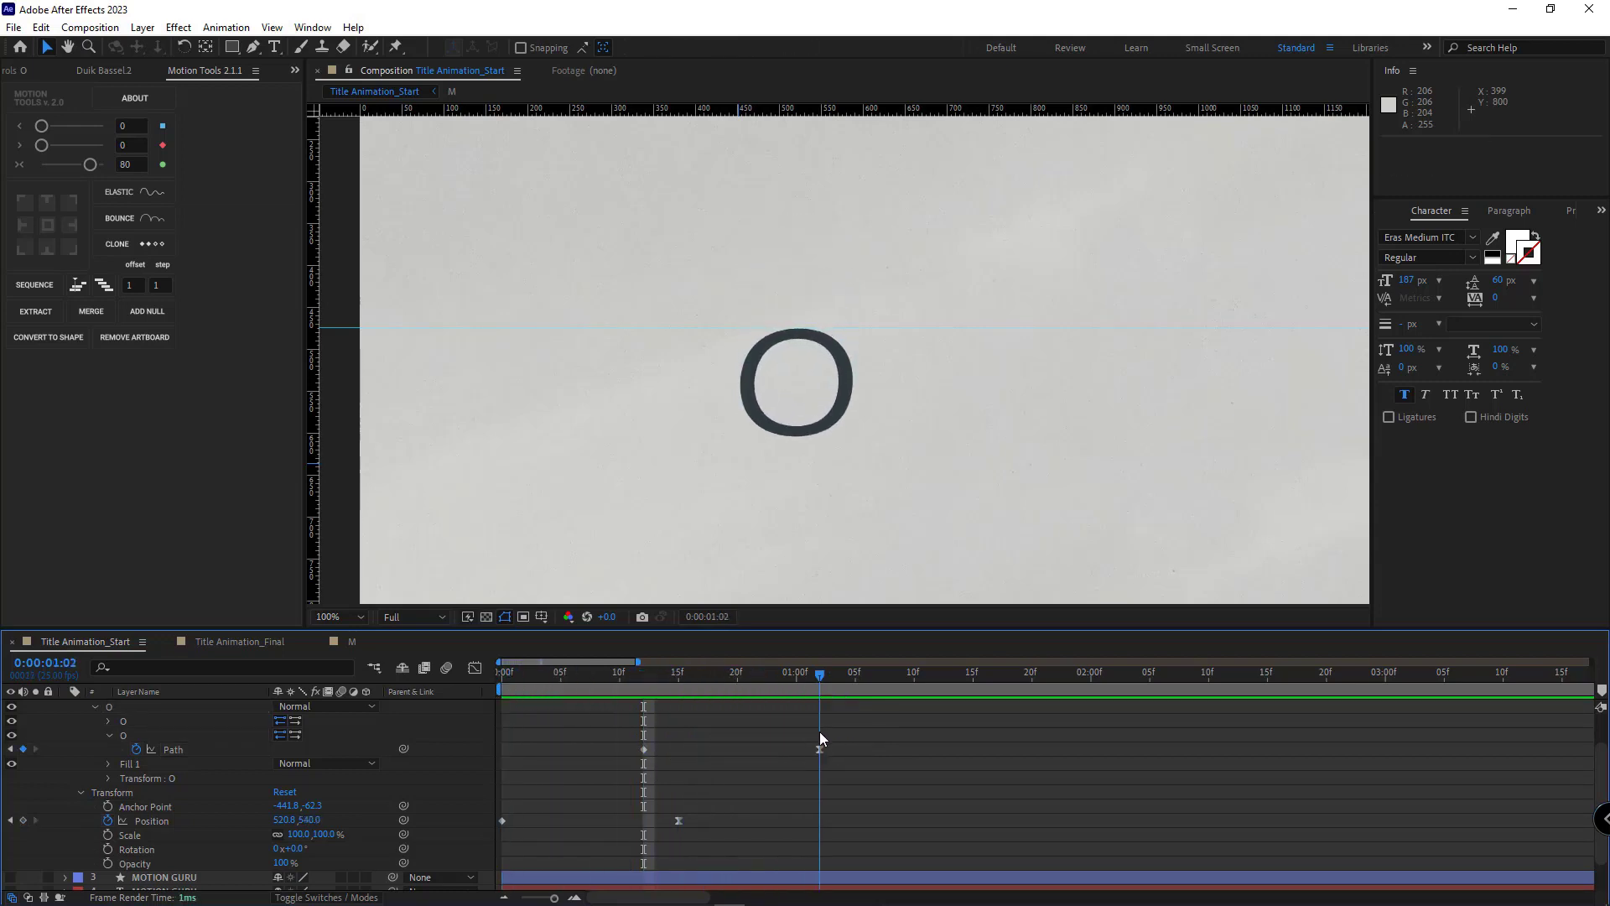
Apply Easy Ease to the first Path keyframe and play back the O animation
click(643, 749)
right_click(643, 749)
mouse_move(714, 735)
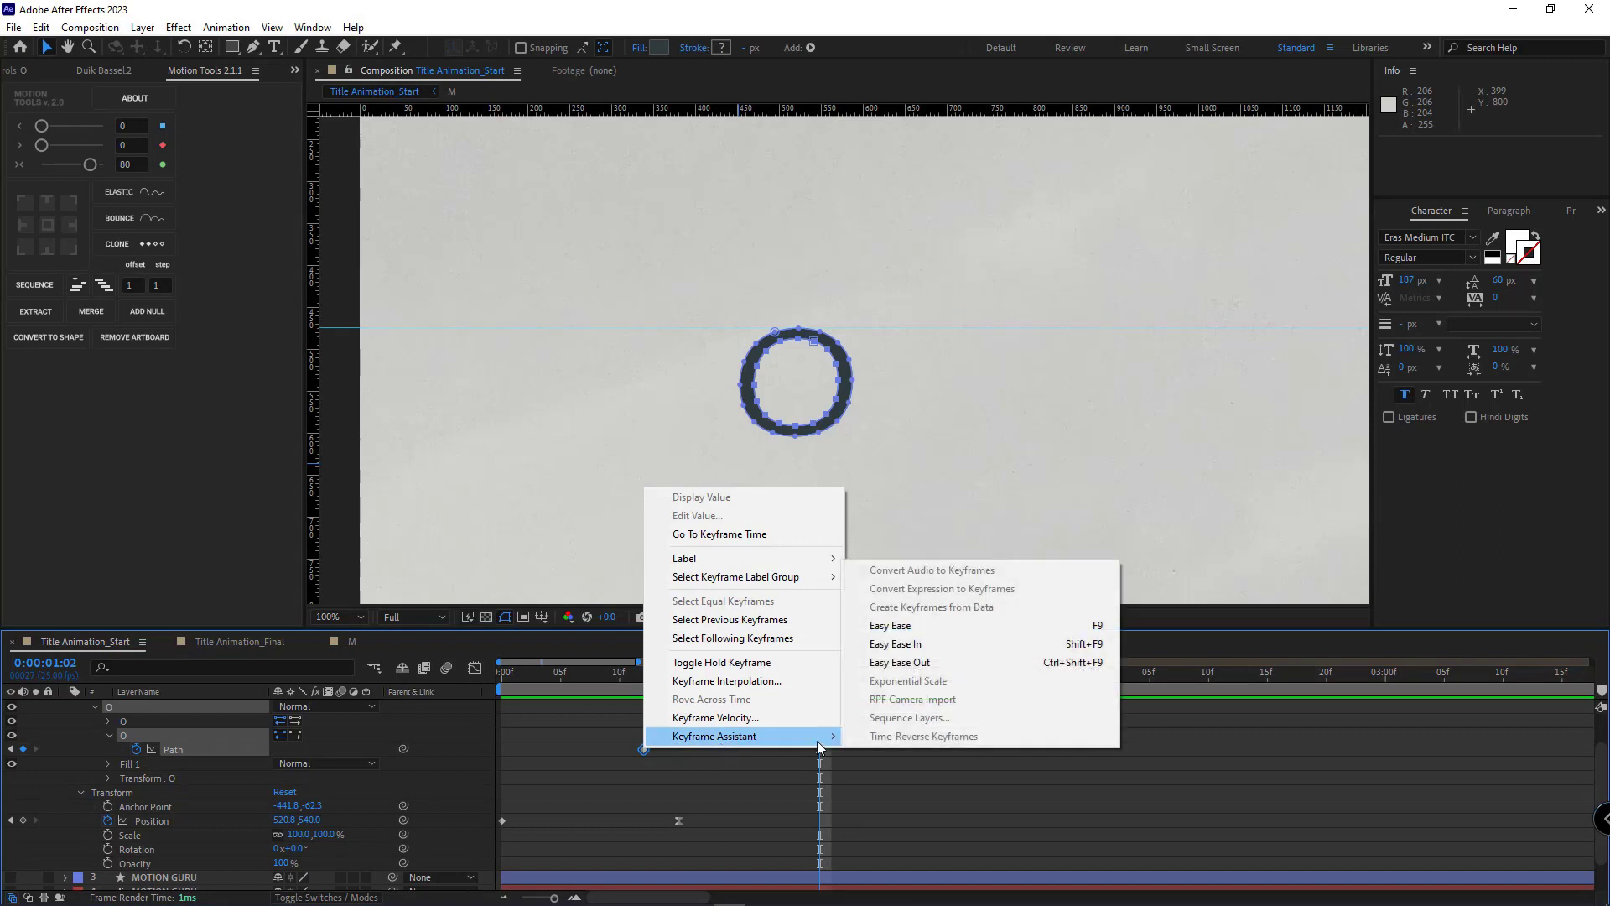
click(889, 626)
click(537, 675)
drag(523, 685, 513, 738)
key(space)
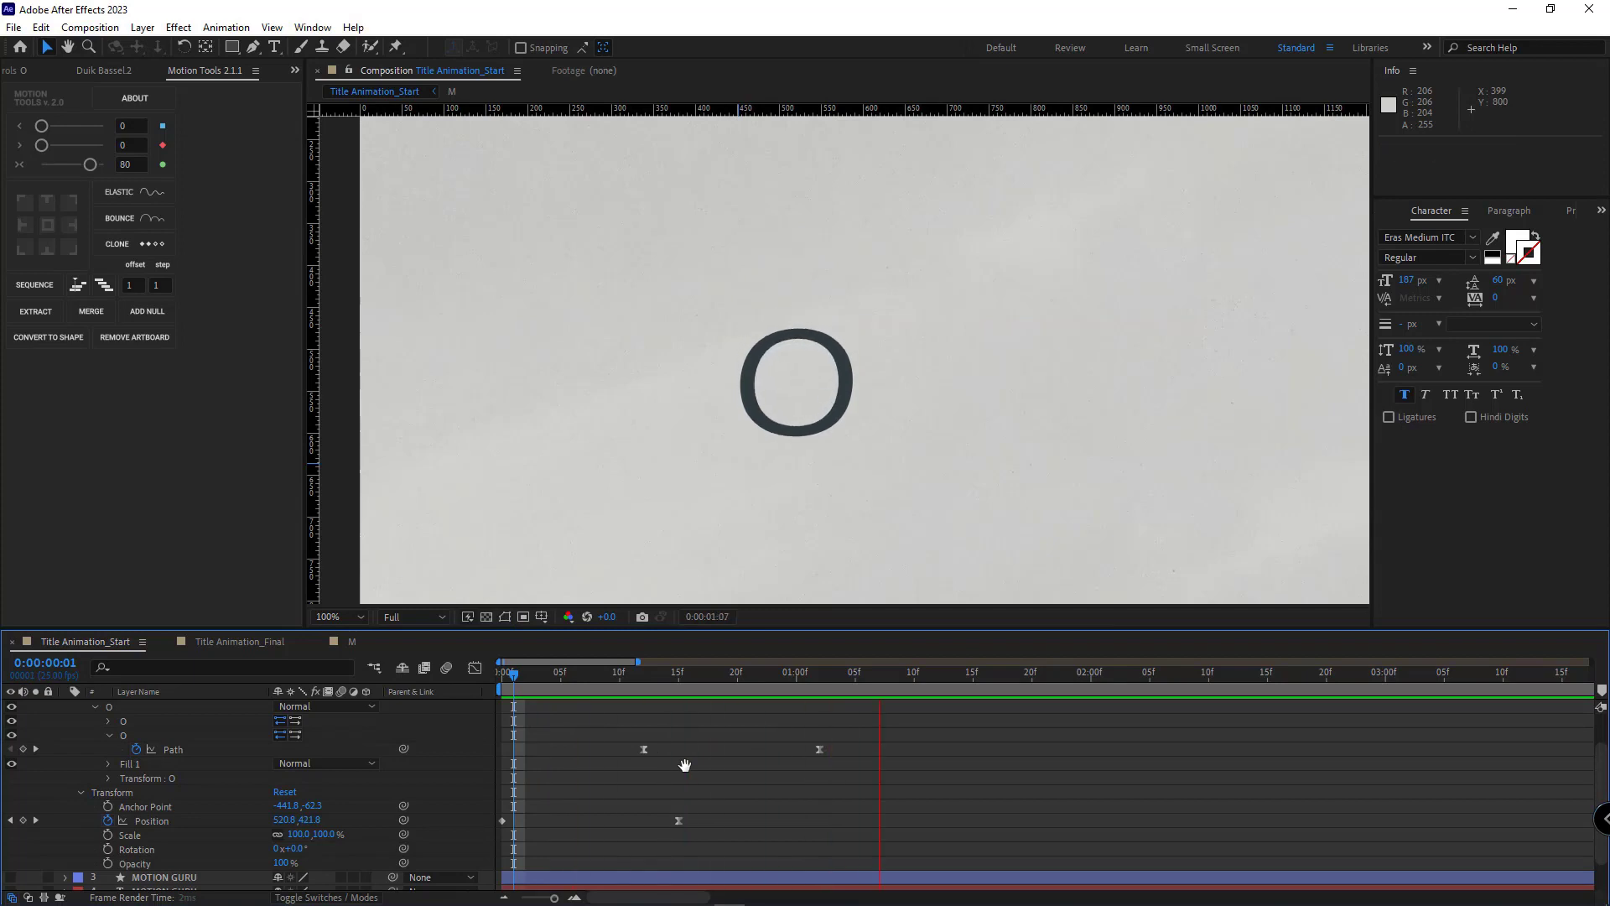
Shift both Path keyframes earlier so the first sits at 0:00:00:09, and play back from the start
drag(843, 744, 608, 755)
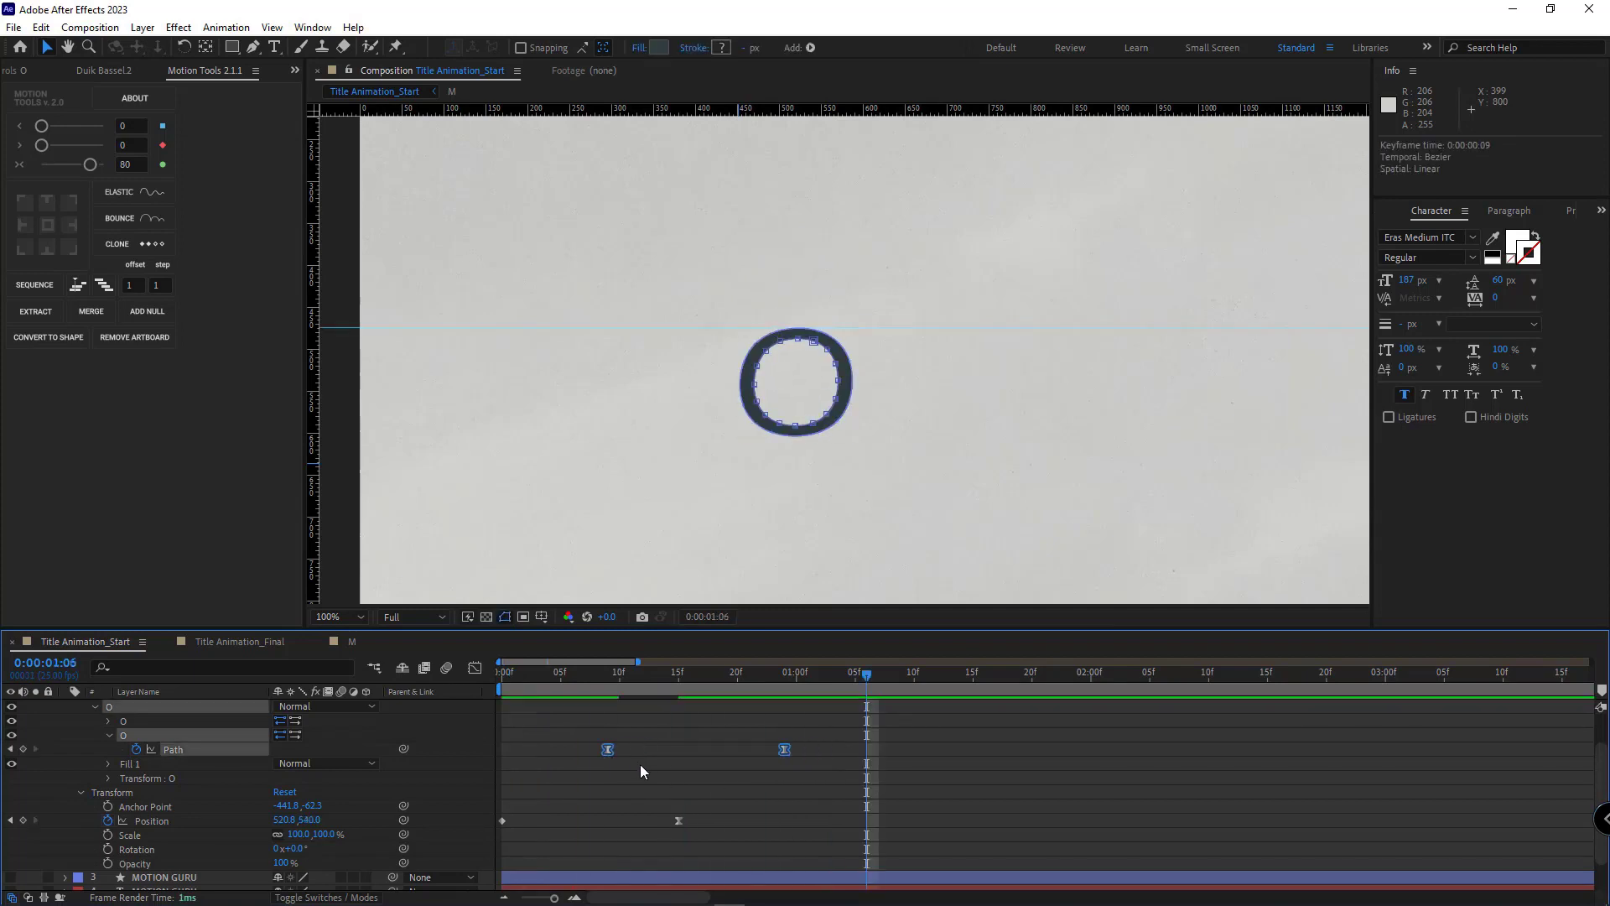
click(641, 764)
key(Home)
key(space)
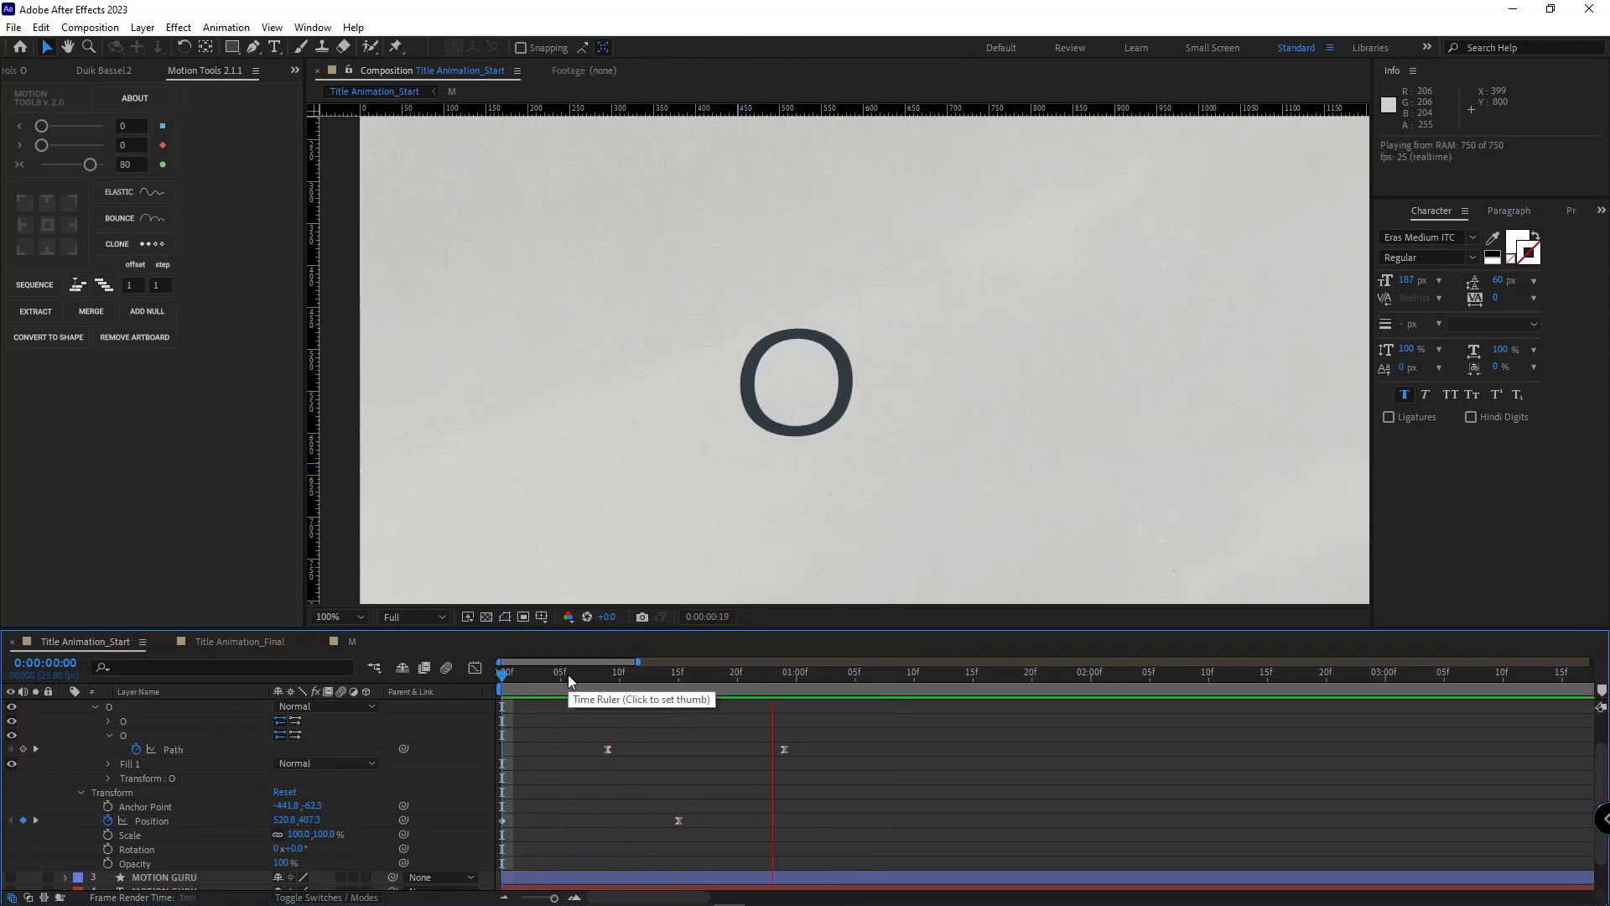
Collapse layer O and check how the letters build up in Title Animation_Final around 0:00:00:09
scroll(209, 810, up, 1)
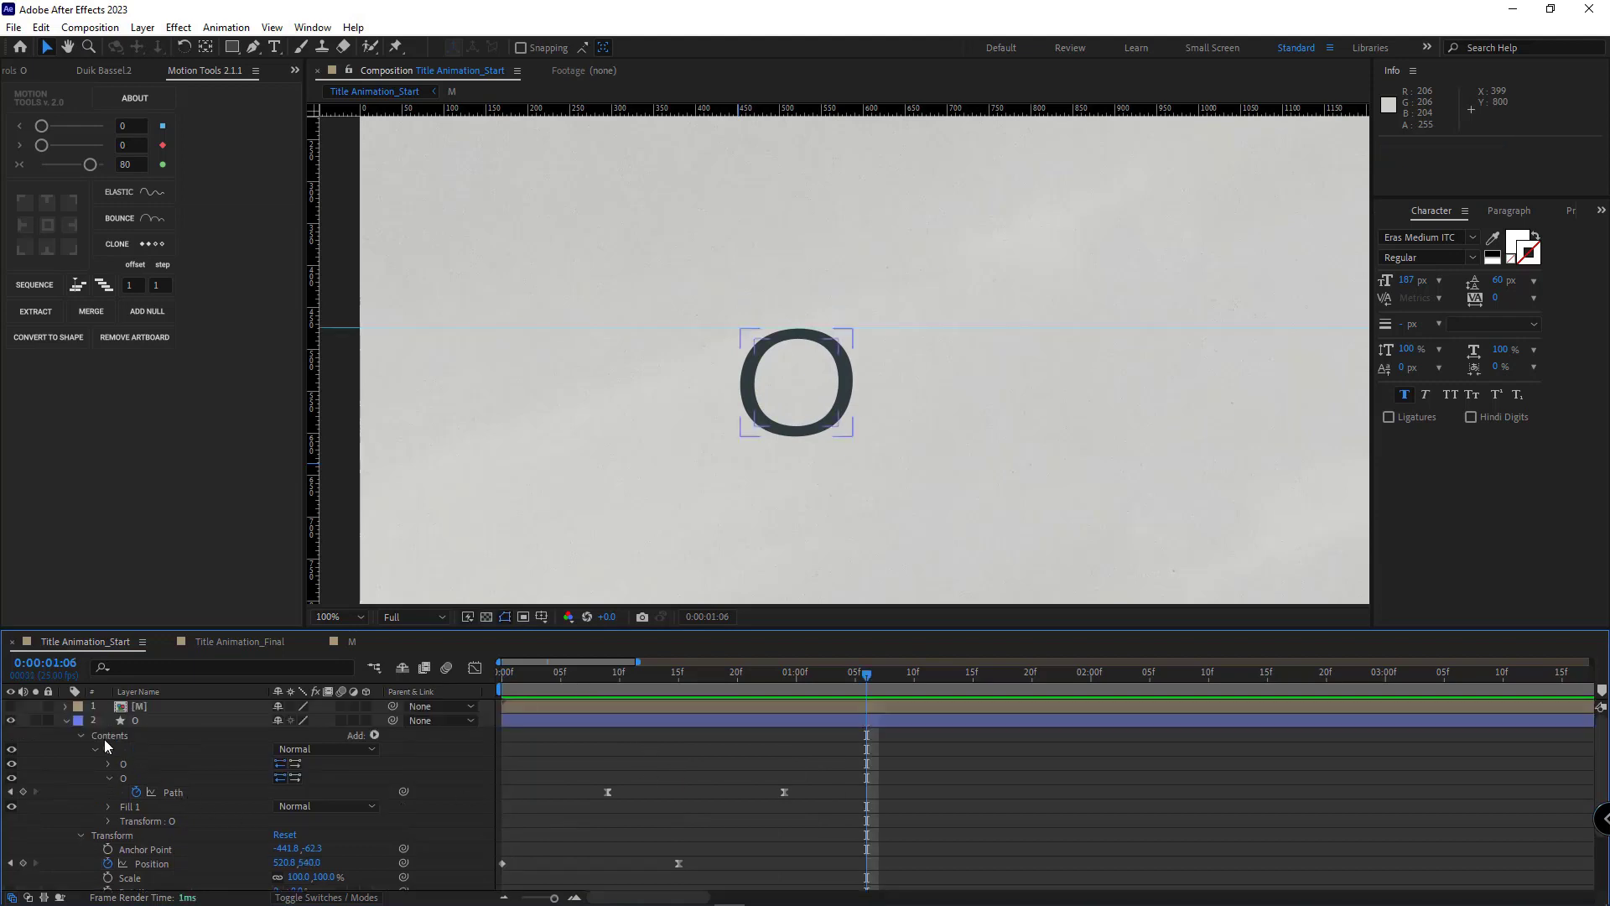
click(66, 721)
click(240, 640)
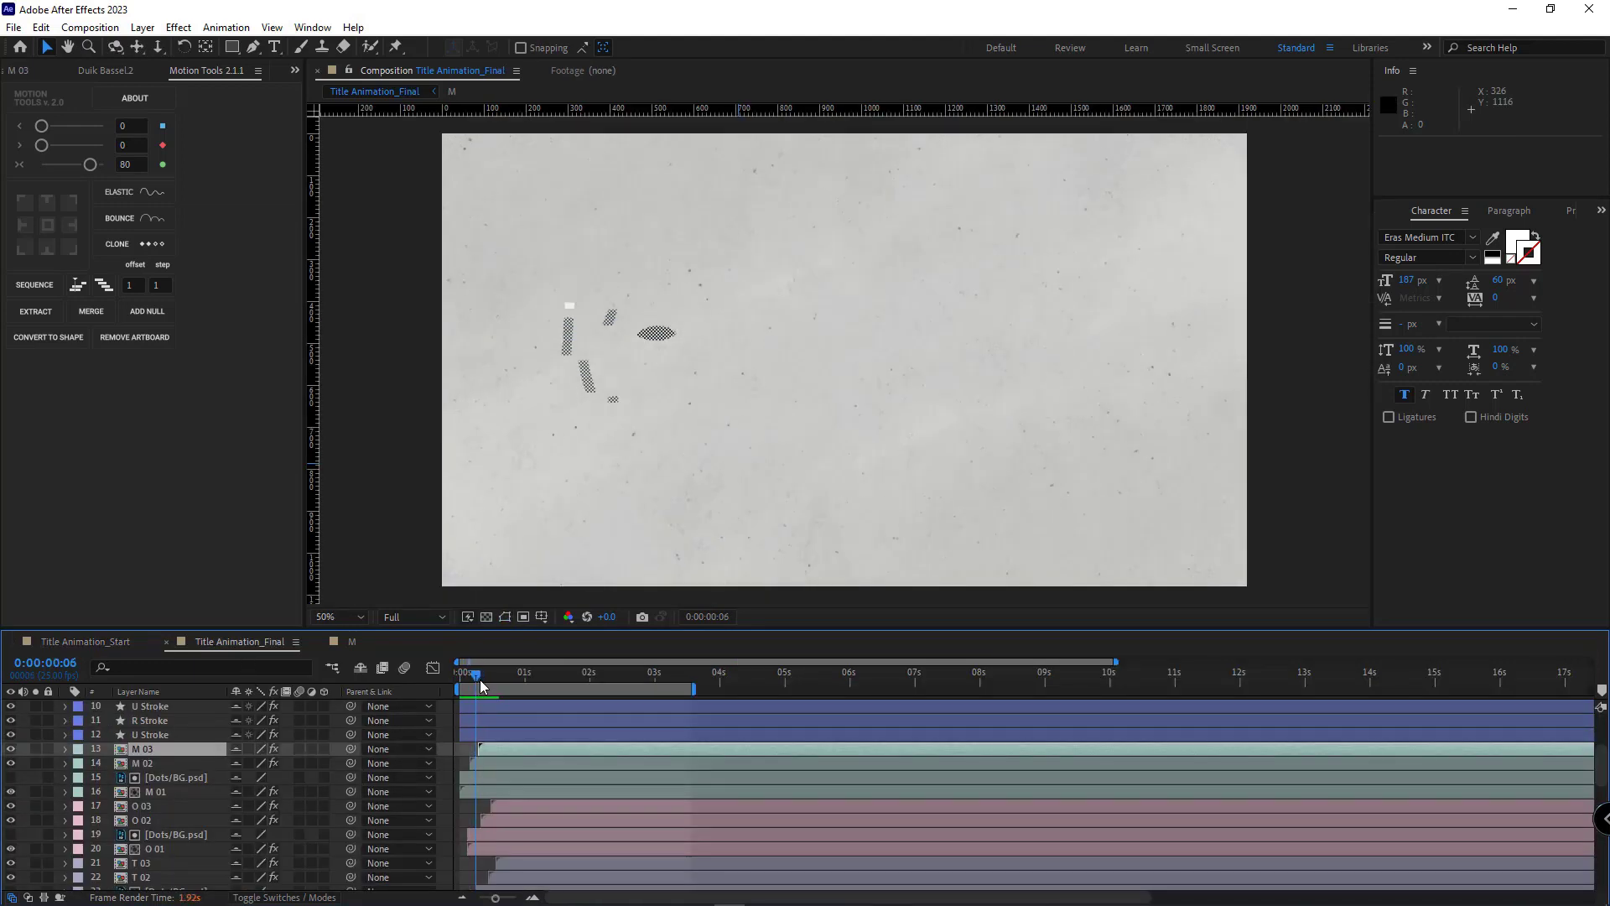
drag(479, 683, 488, 684)
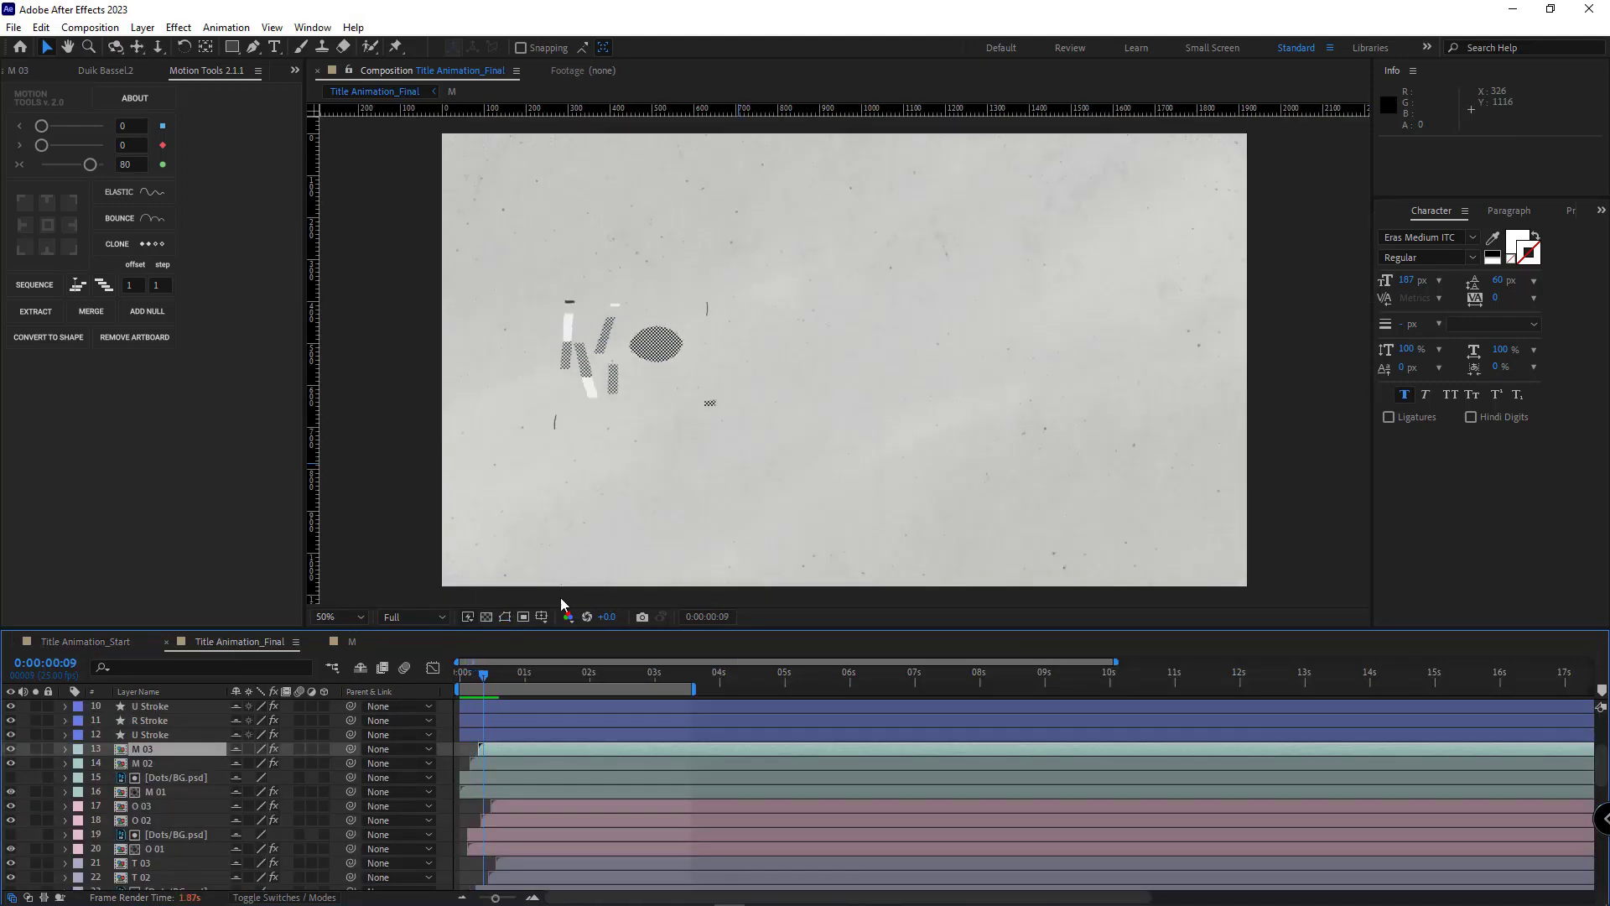
click(114, 643)
Duplicate layer O in Title Animation_Start and check the copy's keyframed Path and Position properties
click(151, 720)
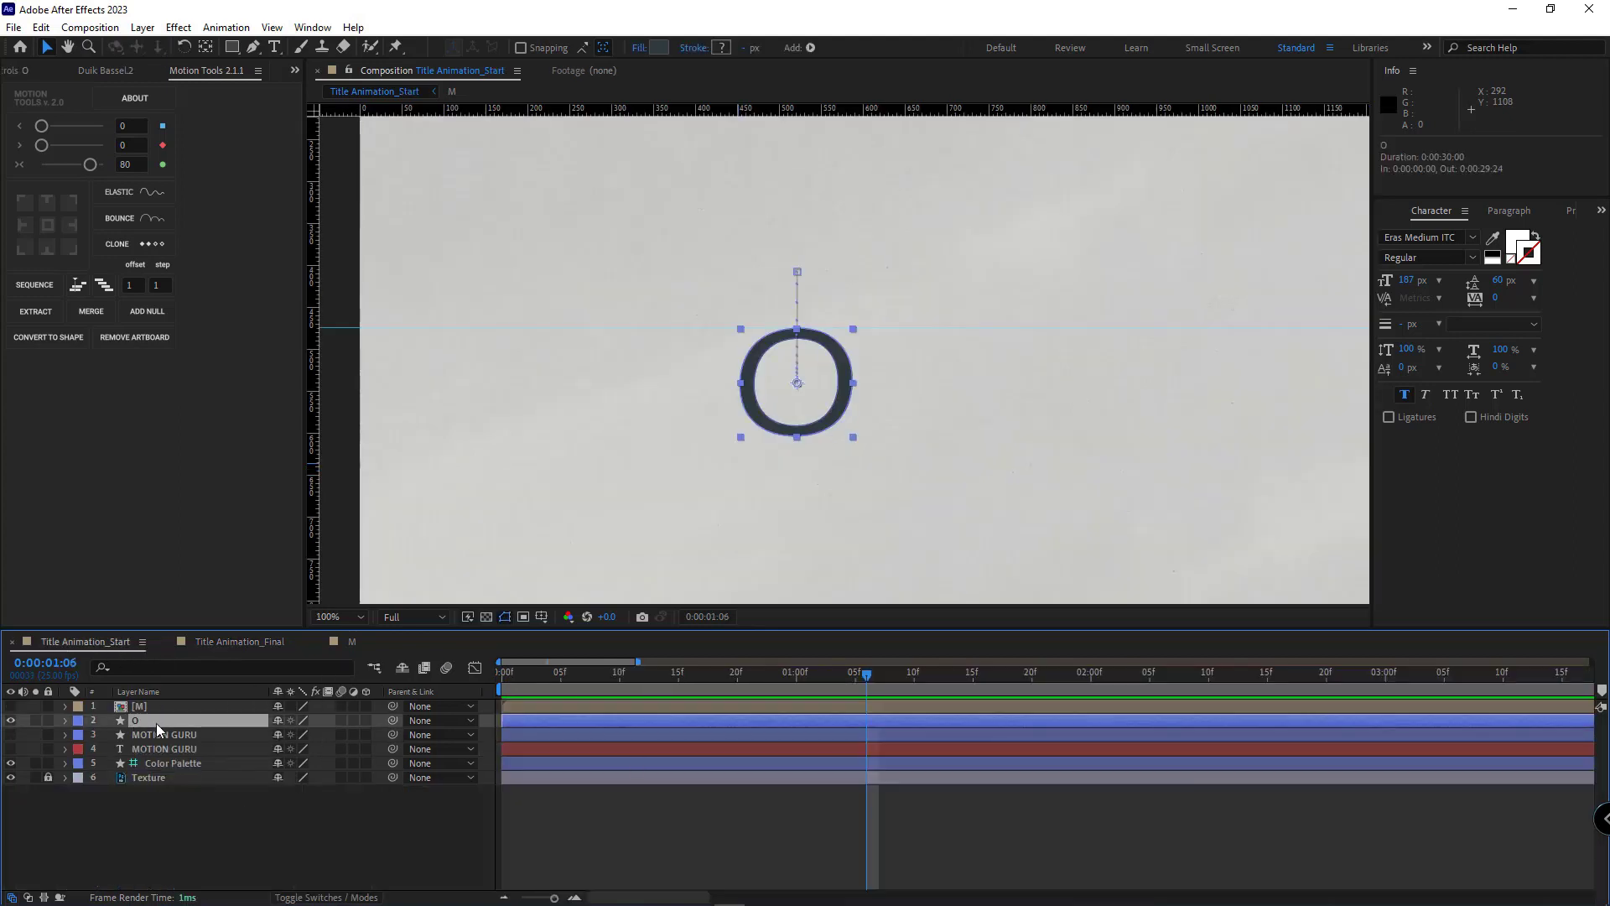
key(ctrl+d)
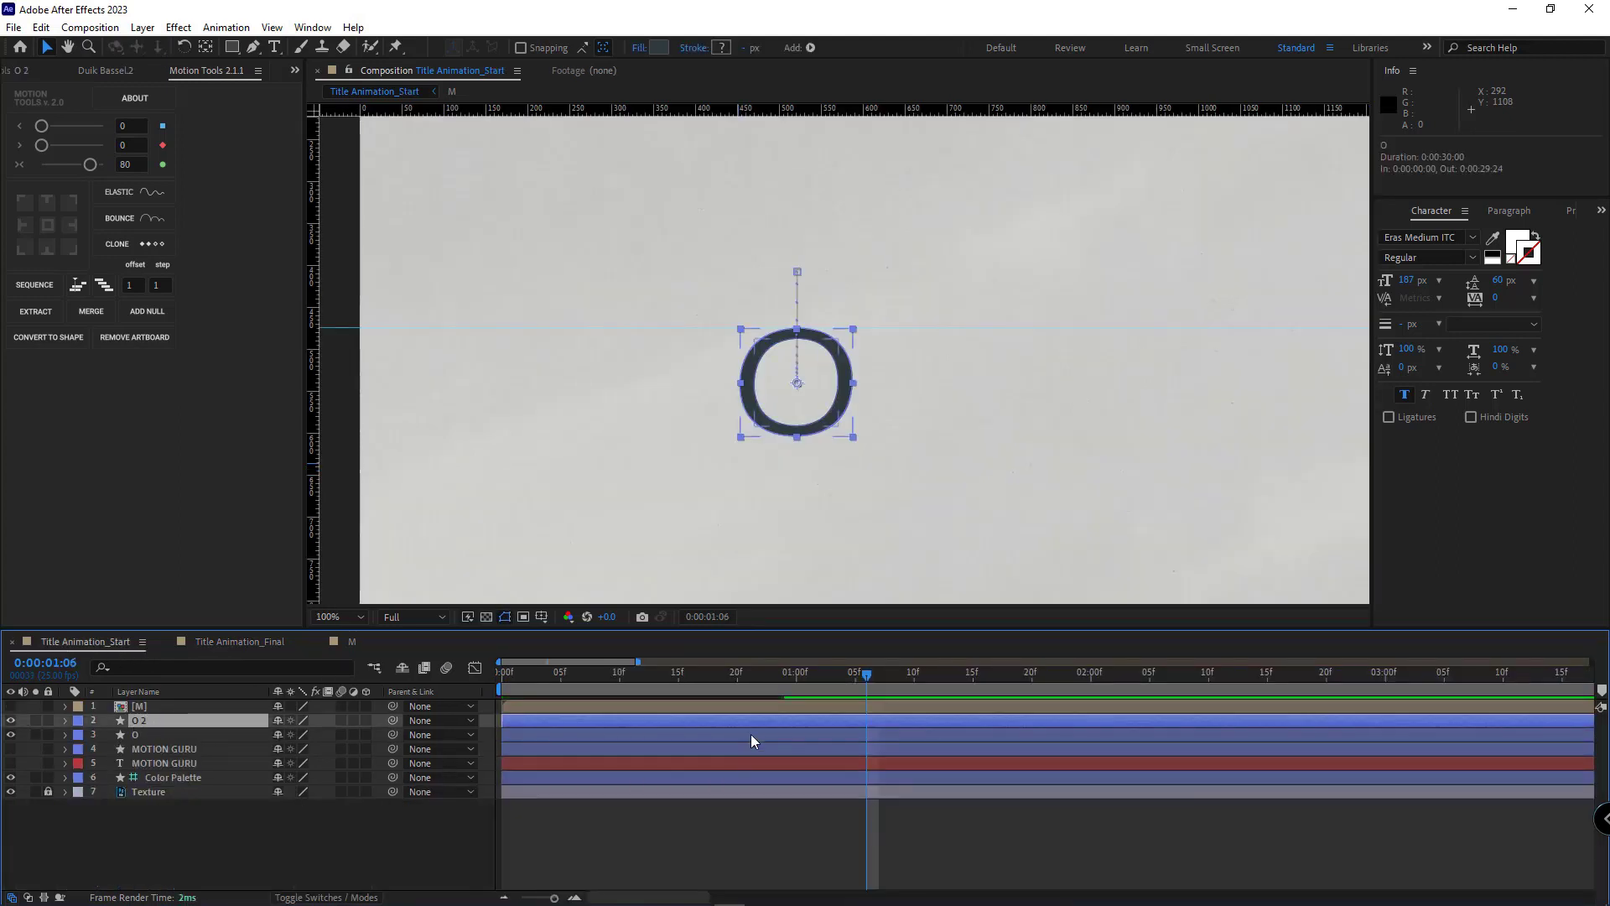
key(u)
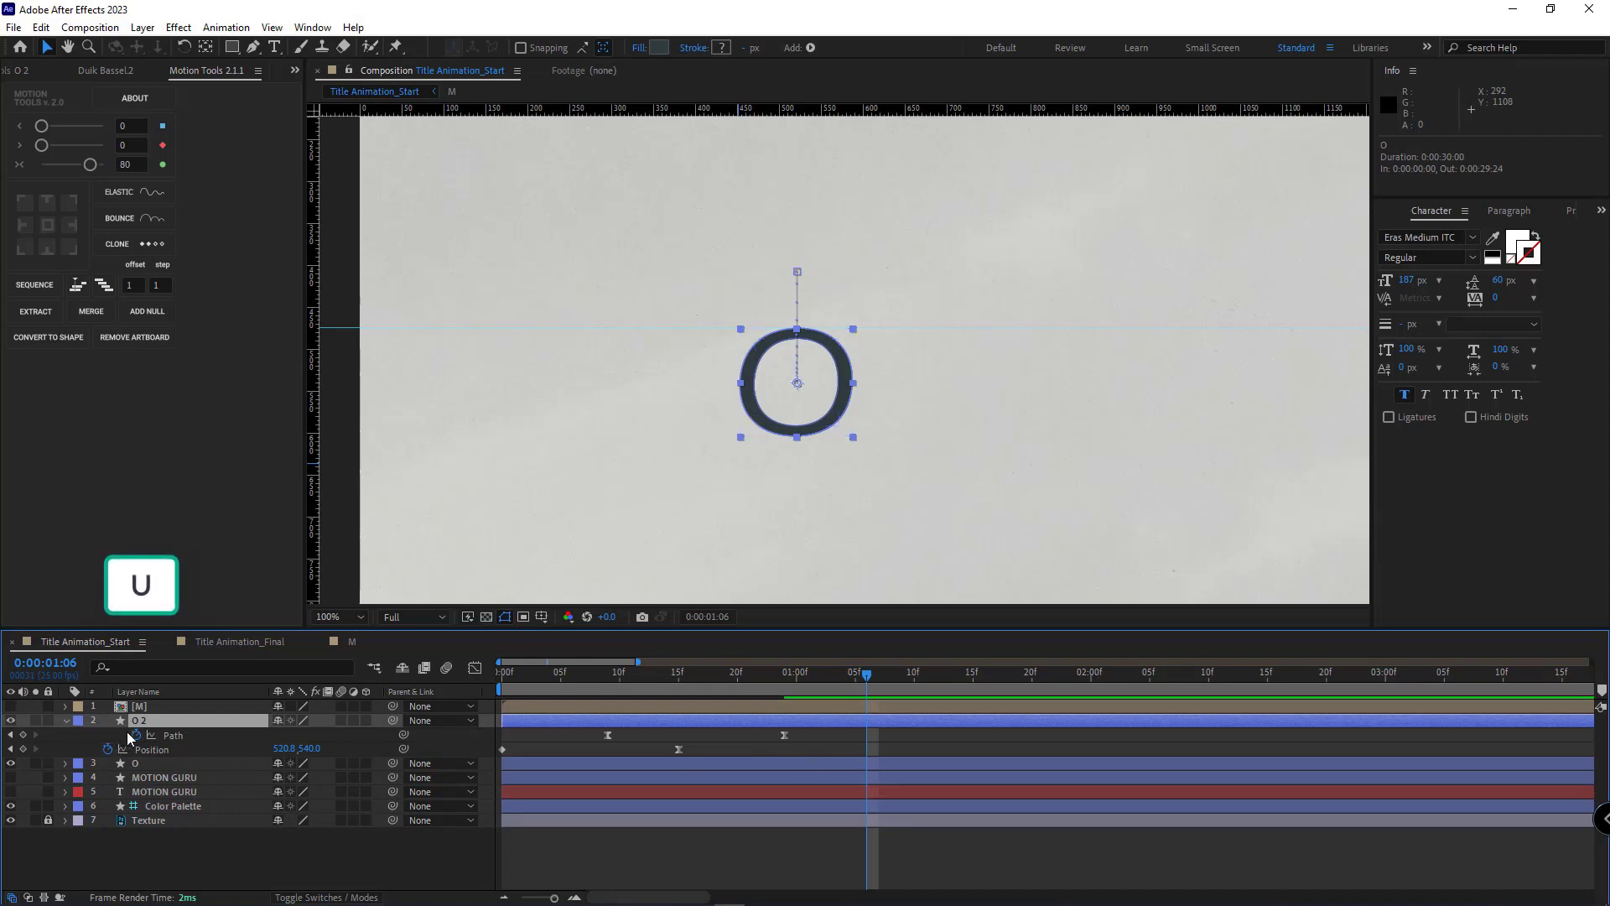
click(159, 735)
click(66, 720)
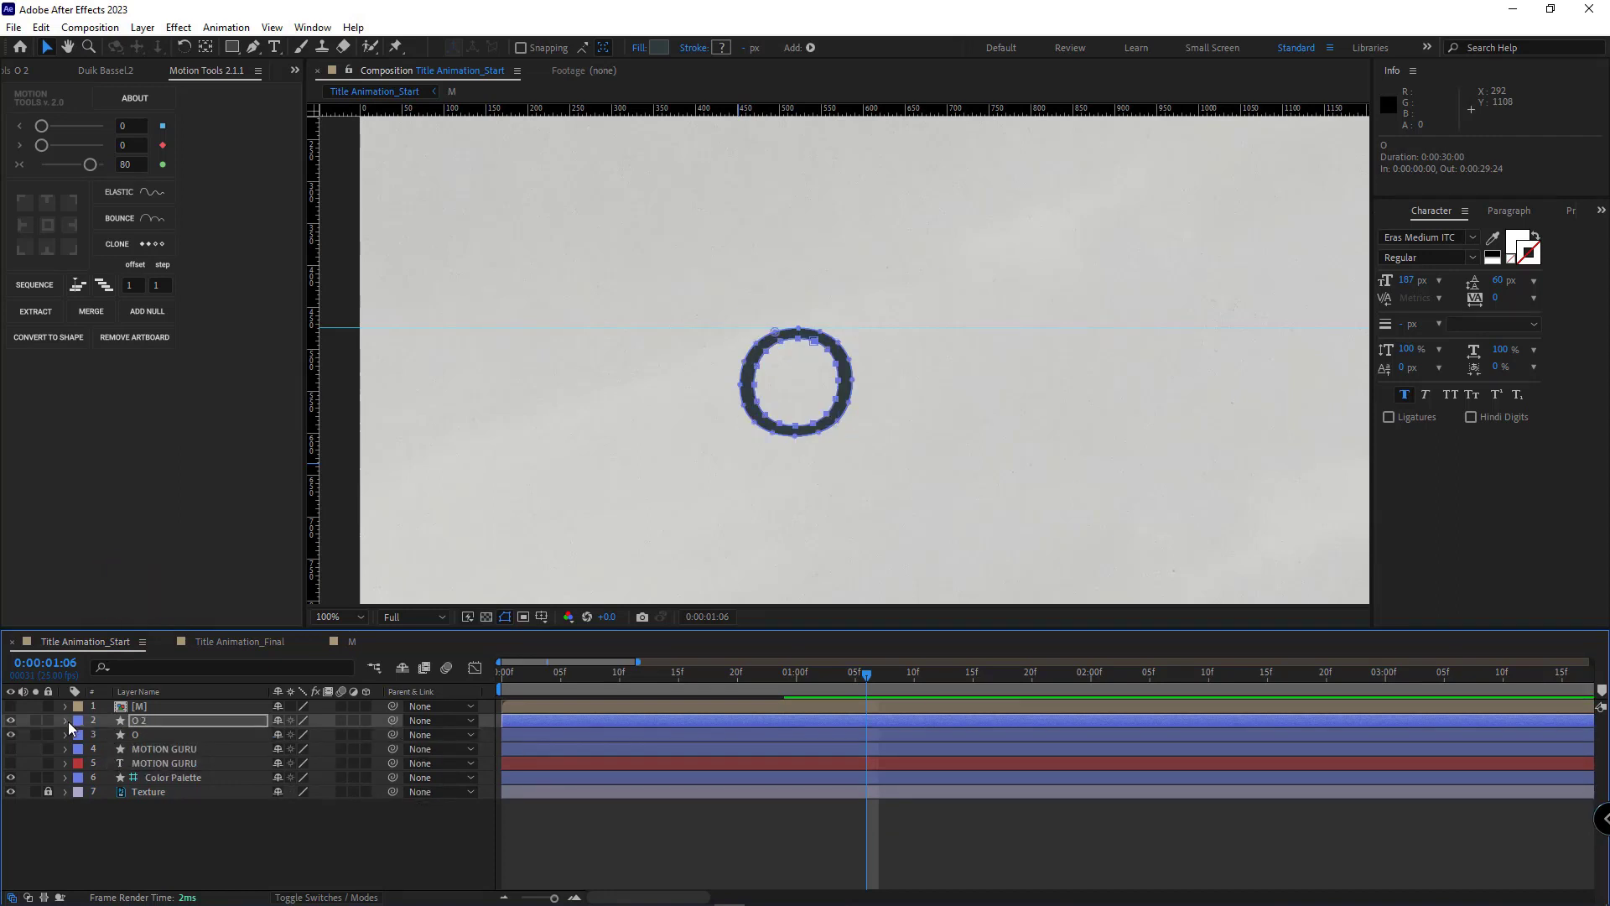
Delete the inner path from layer O 2, leaving only the outer outline as a solid shape
click(66, 720)
click(125, 751)
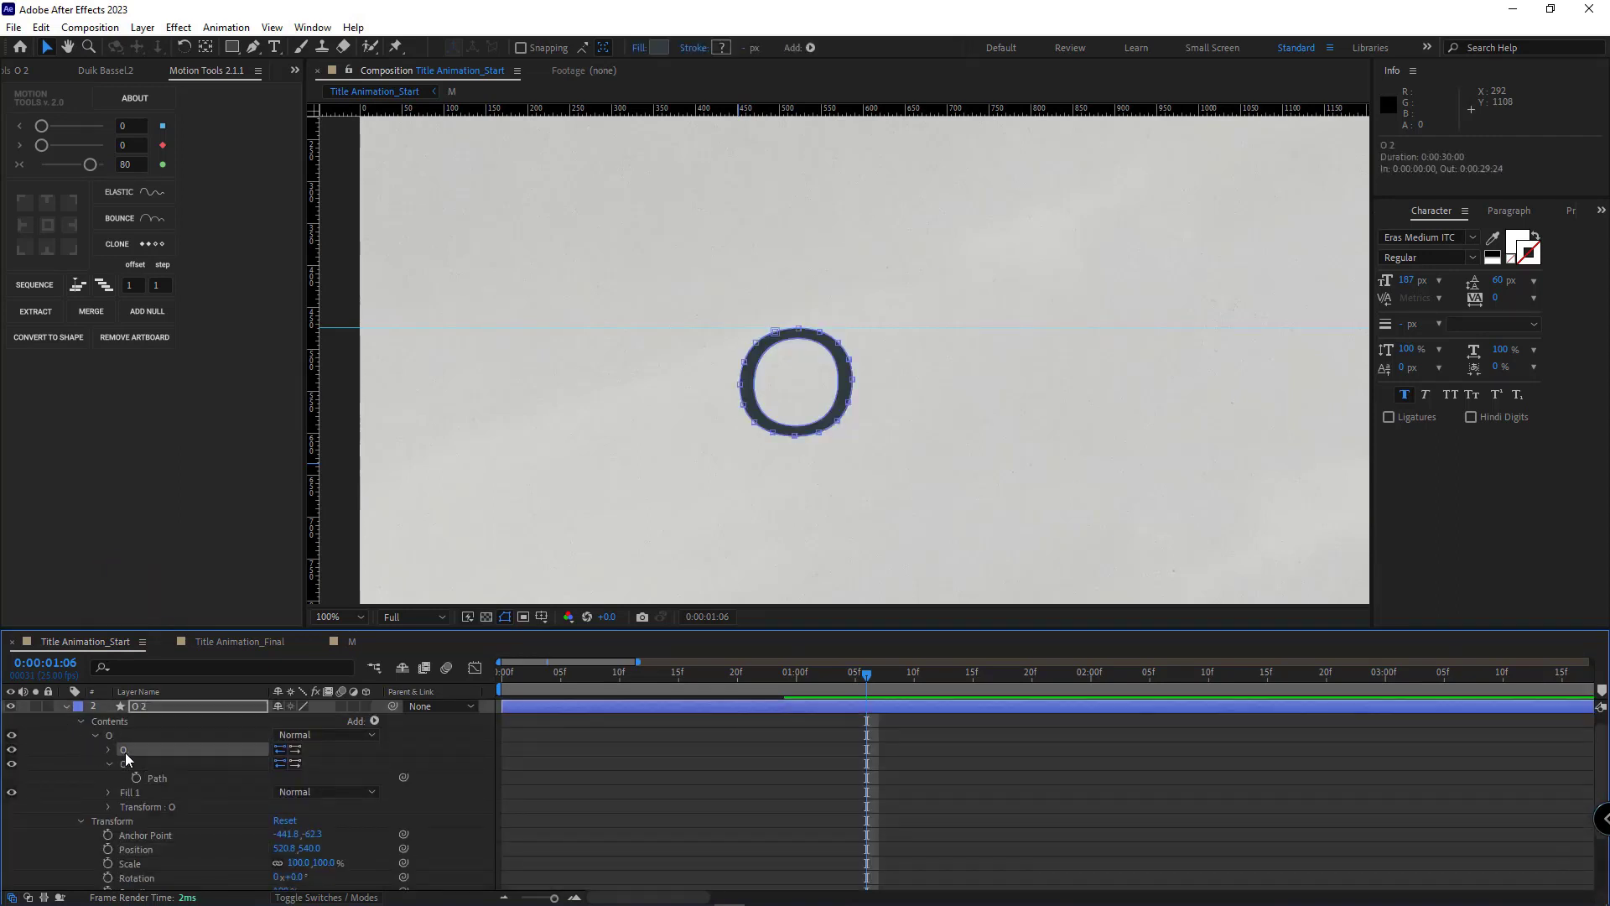
click(131, 764)
key(Delete)
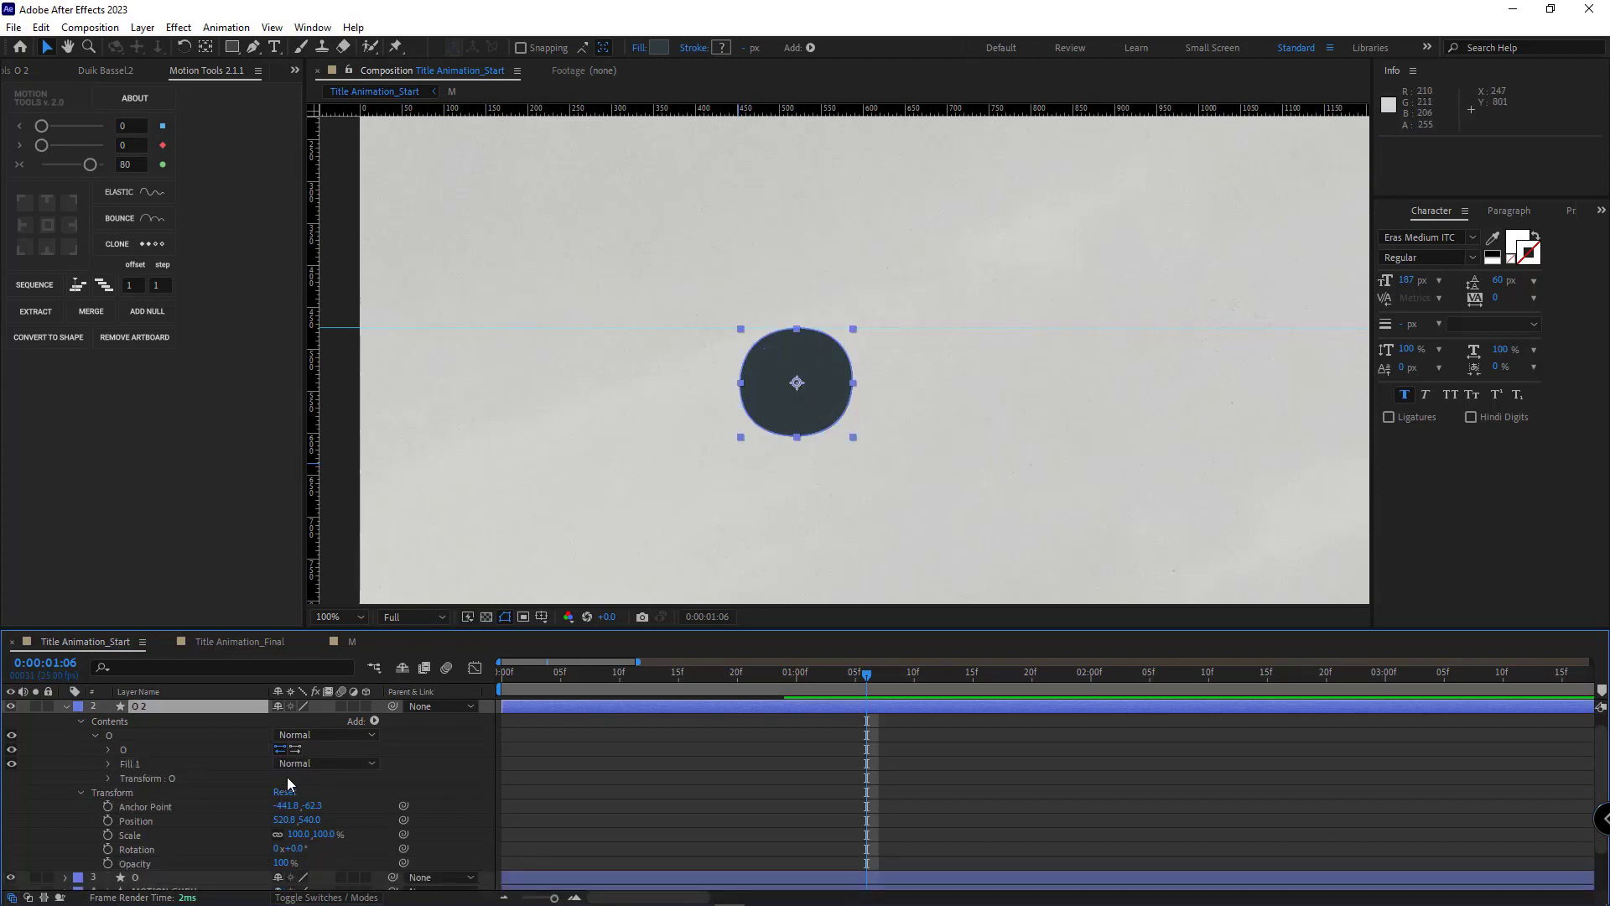
Set layer O 2's Scale to 102% and collapse its properties
key(s)
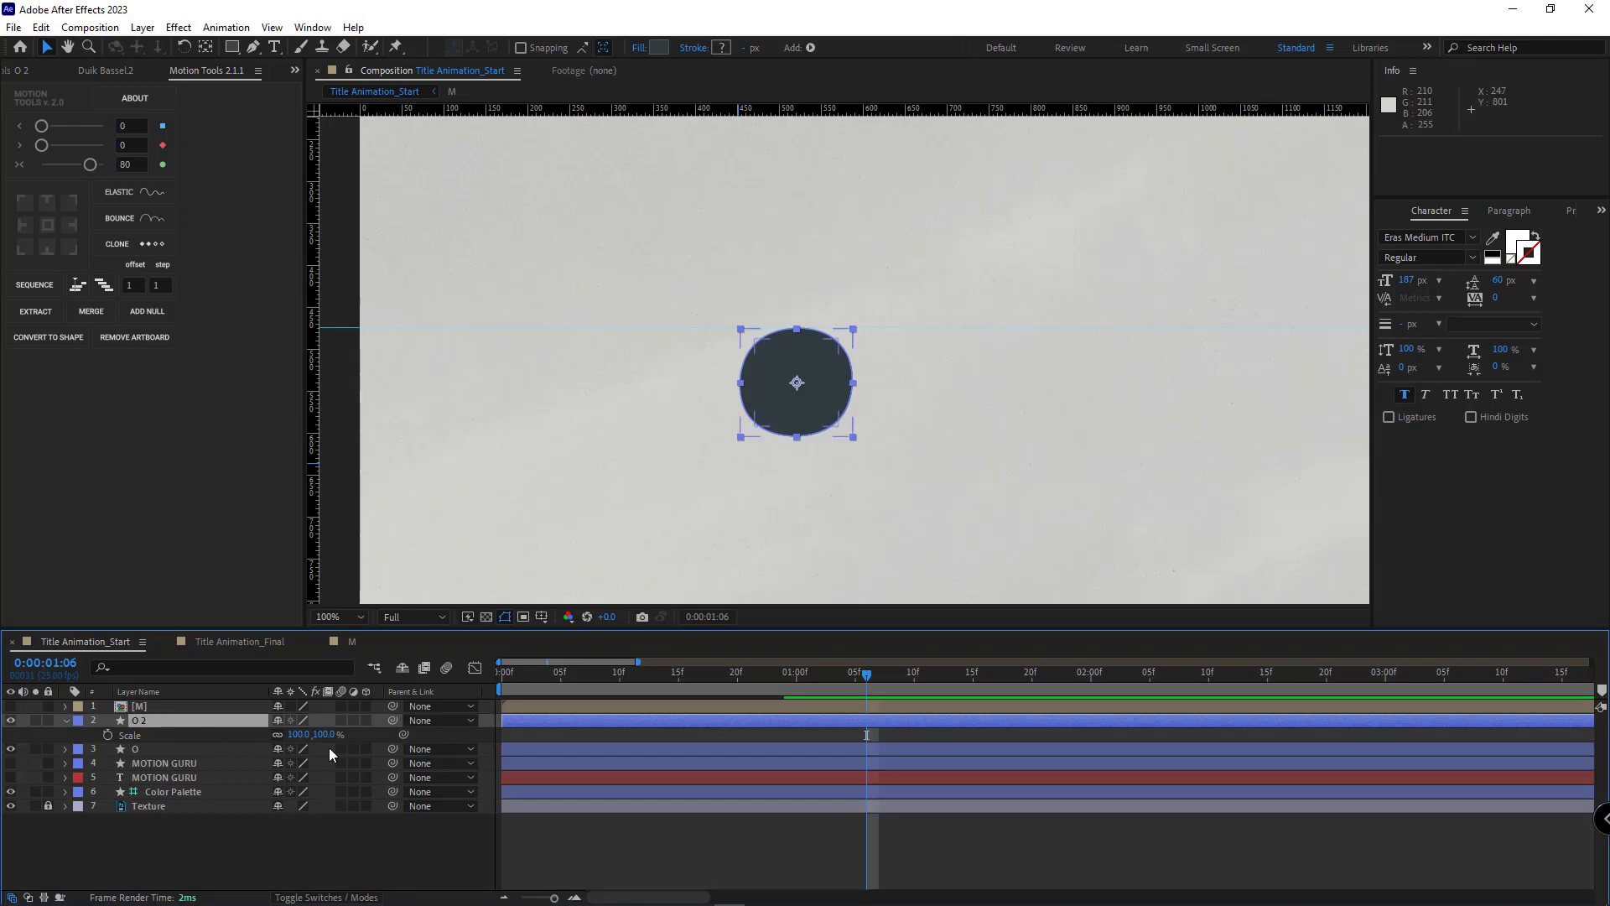
drag(300, 736, 310, 735)
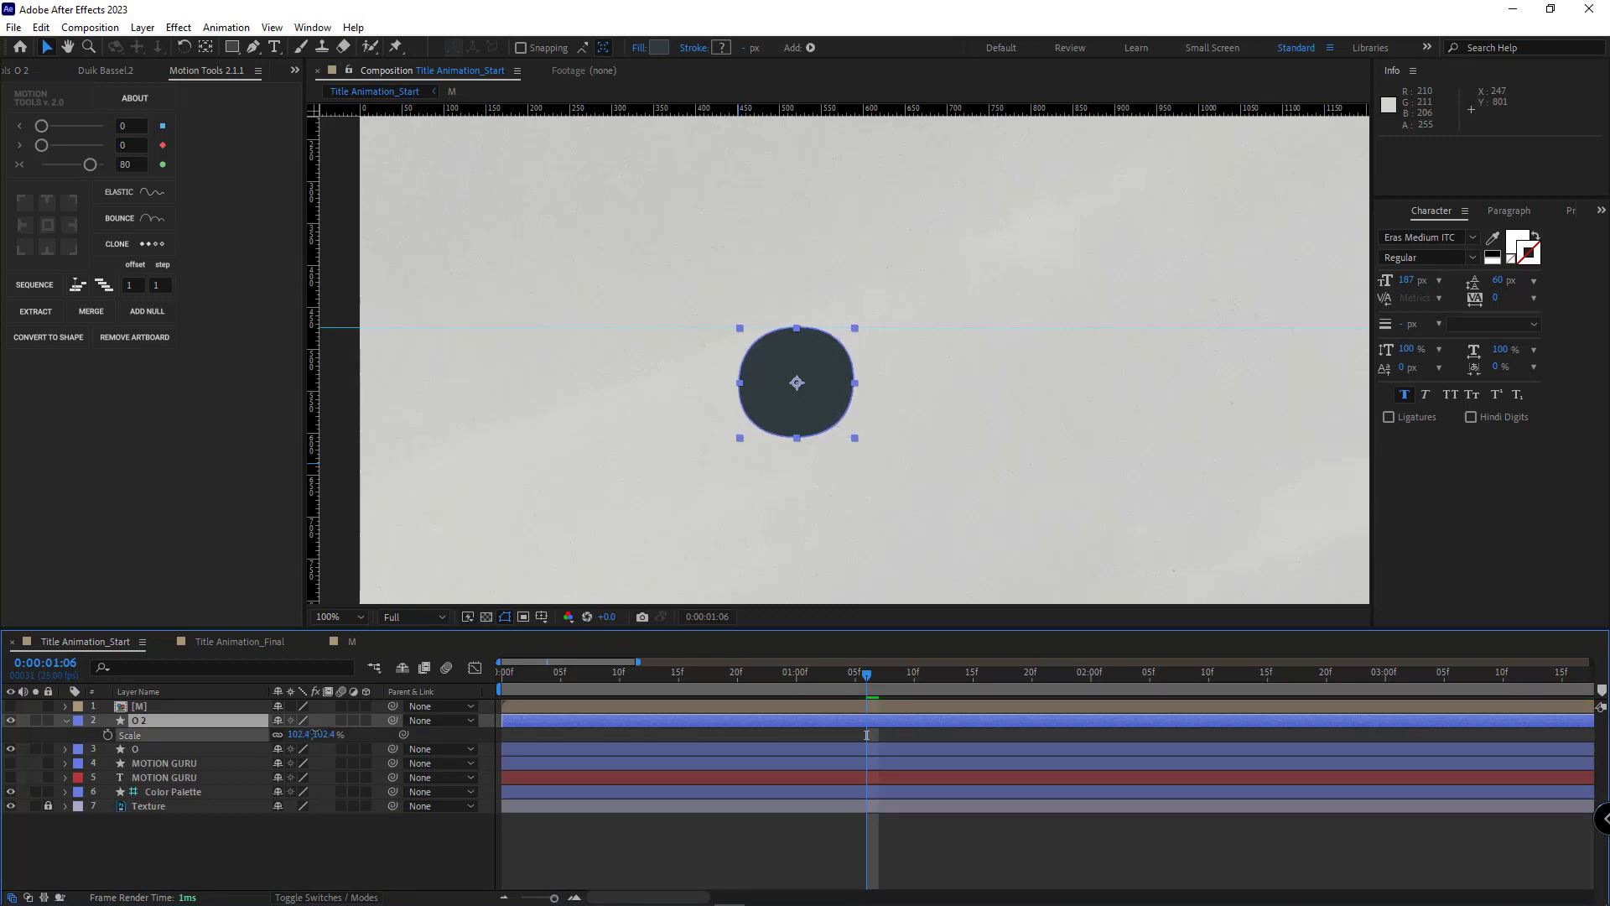
click(300, 735)
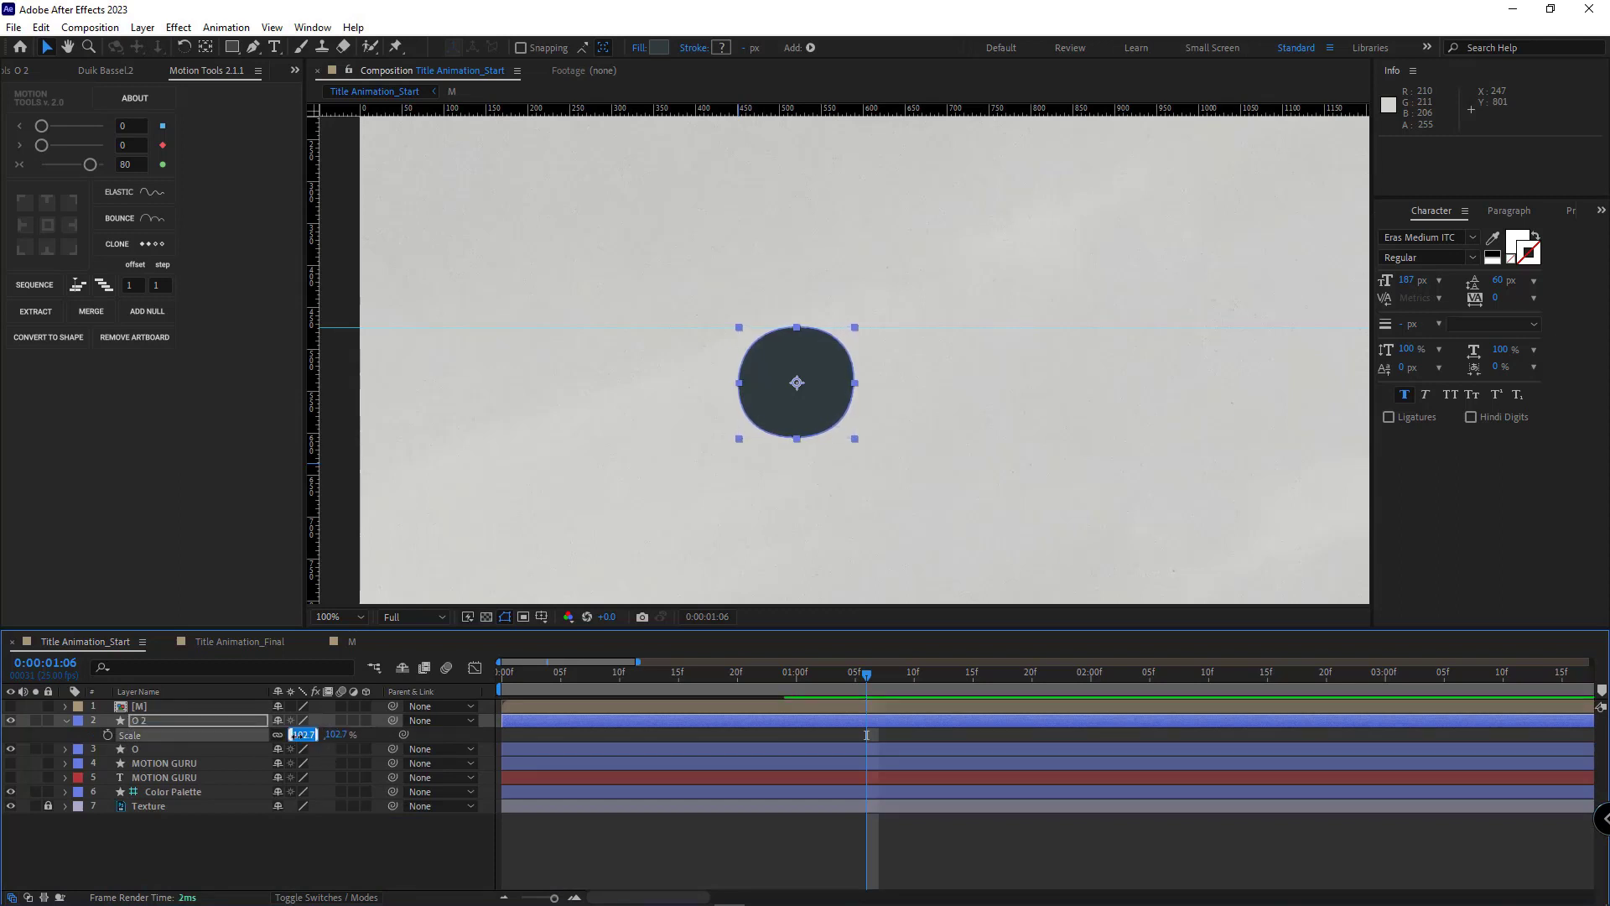
text(102)
key(Return)
click(66, 721)
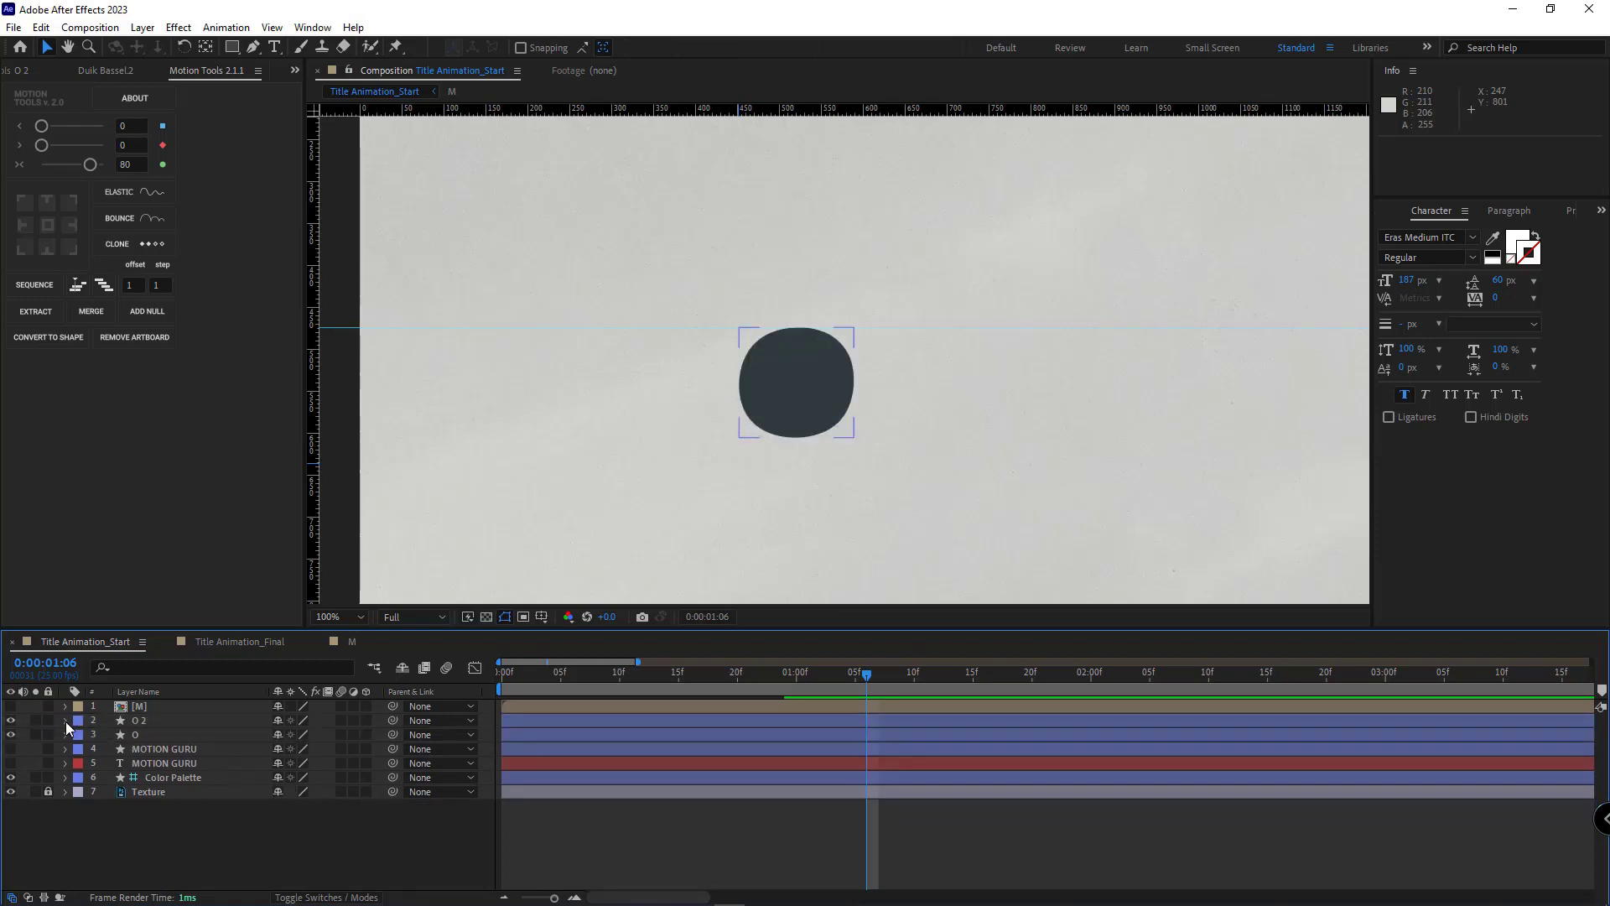
Rename layer O 2 as O Matt
key(Return)
text(O Matt)
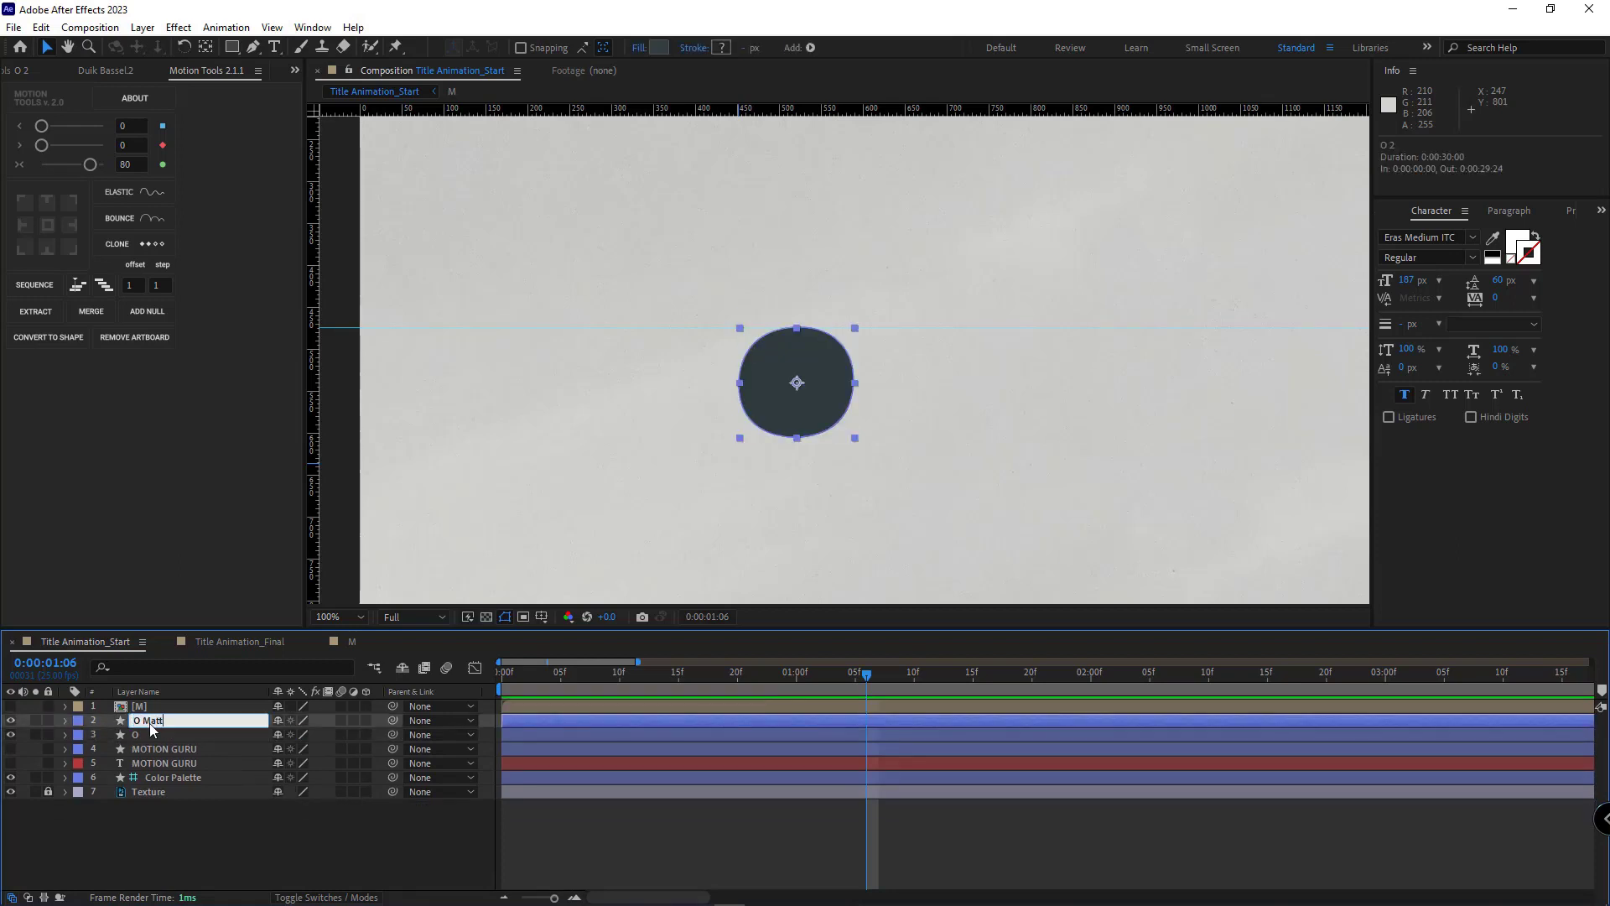
key(Return)
Show the layer modes and set O Matt as the track matte of layer O
click(175, 738)
click(260, 840)
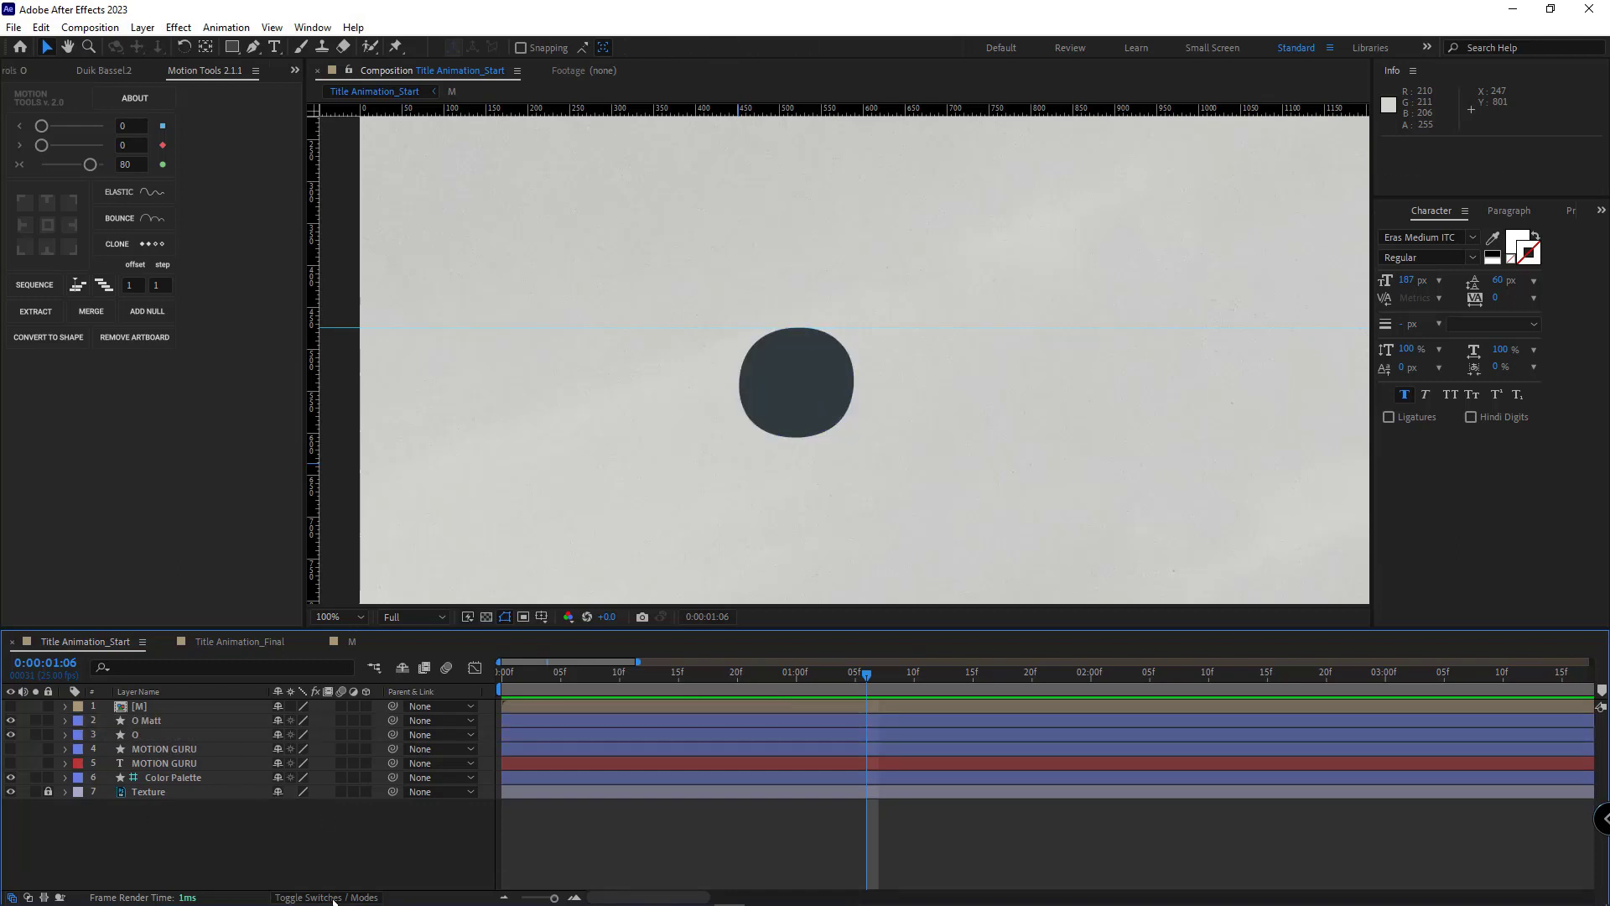
click(333, 897)
click(150, 722)
click(356, 735)
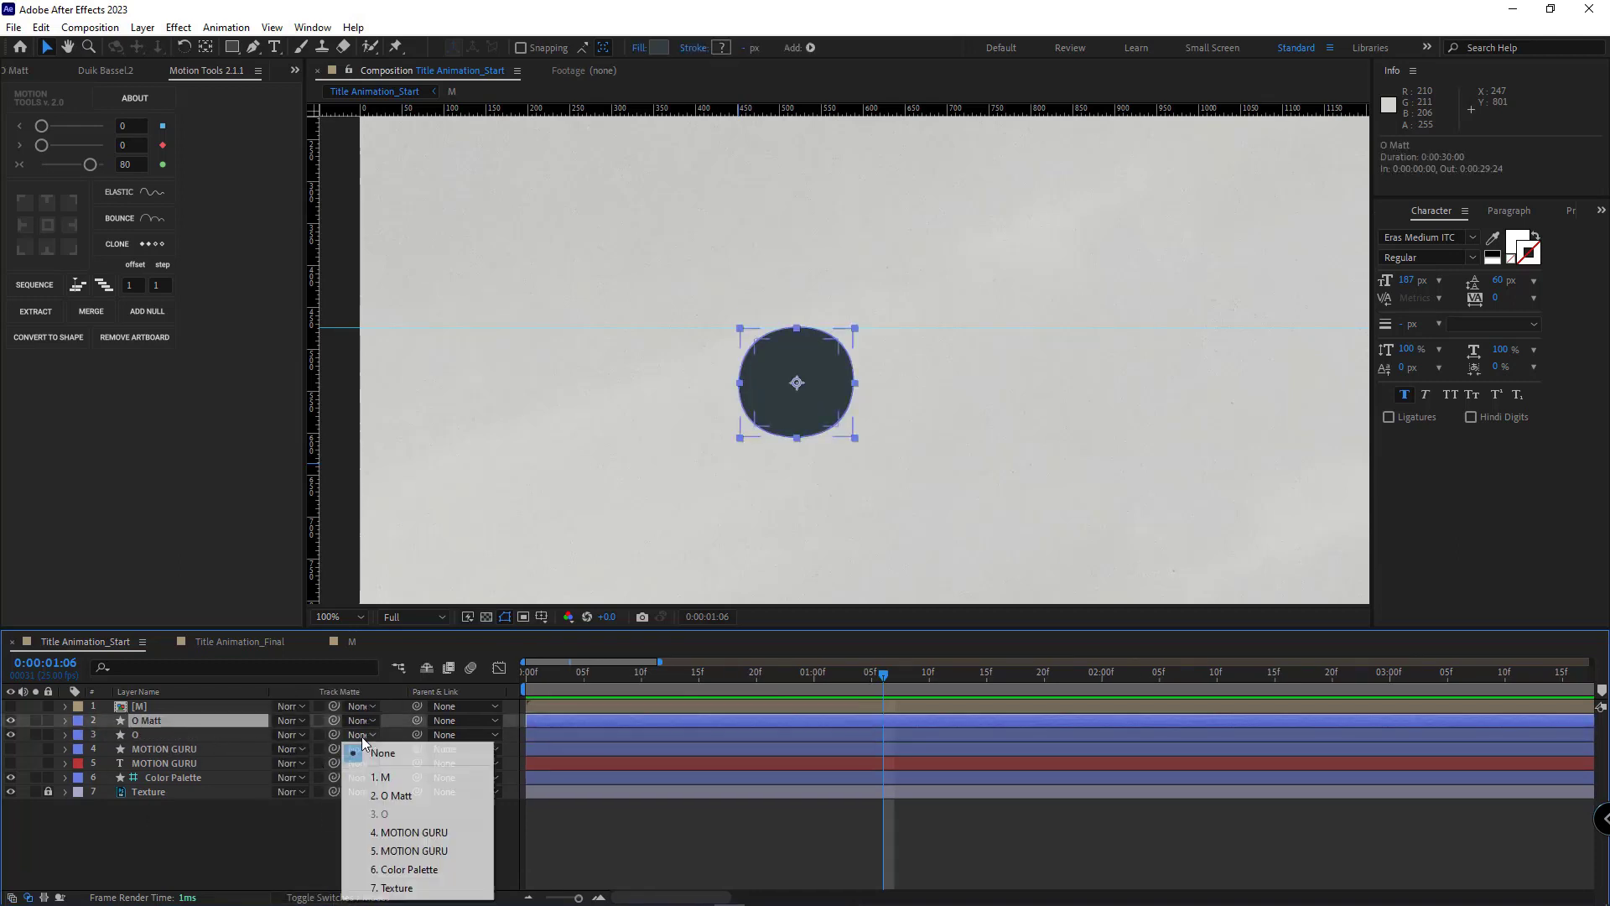
click(399, 795)
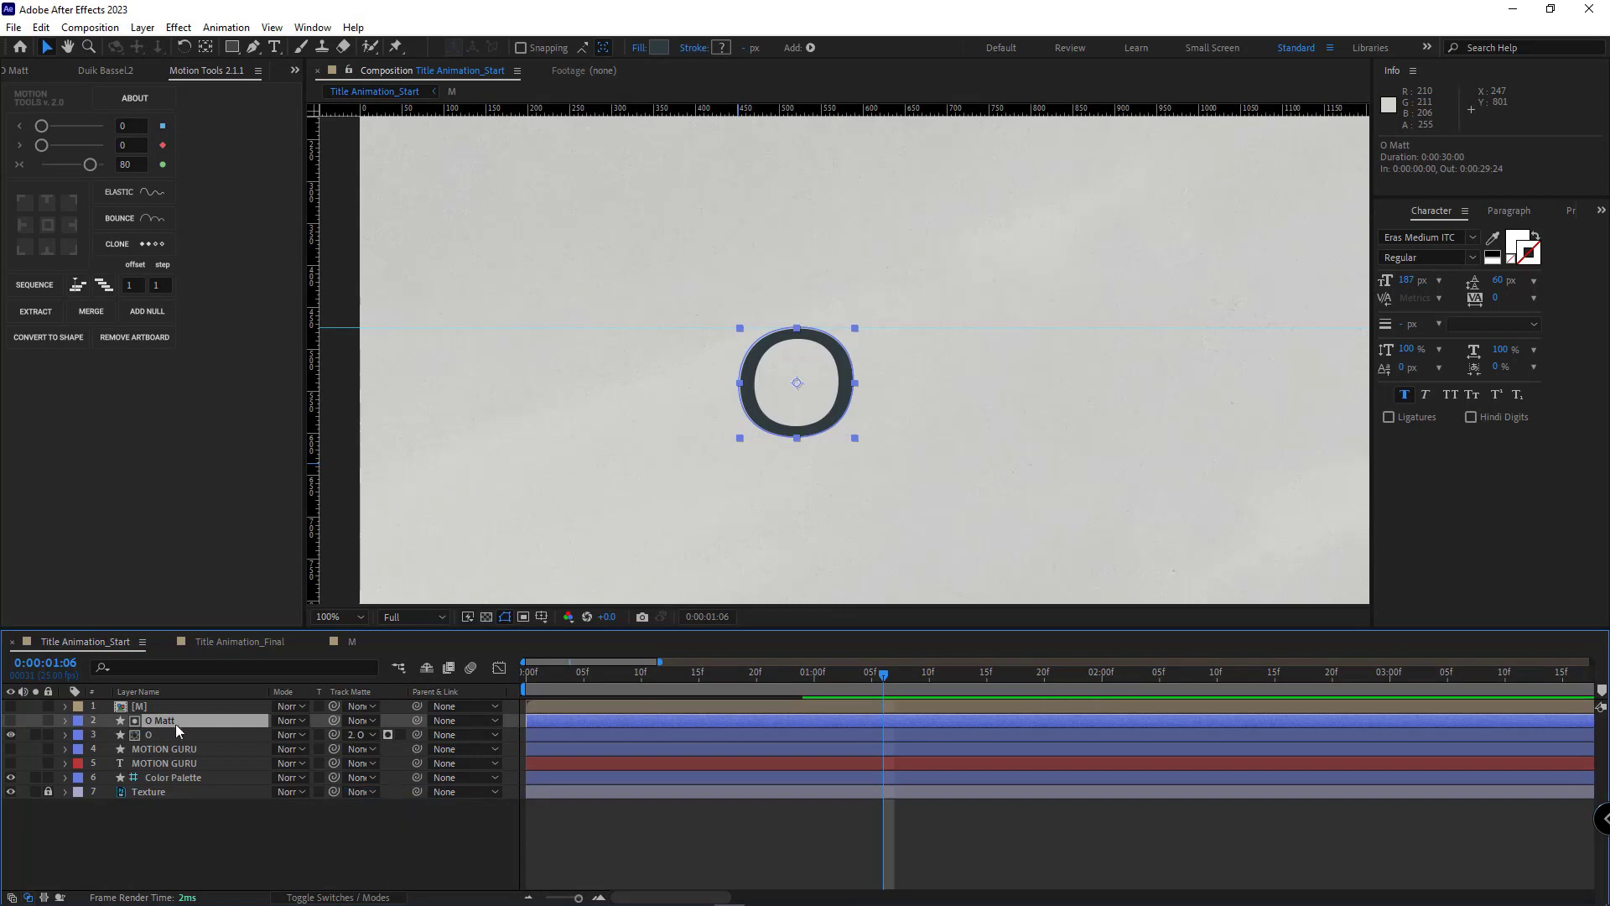
Play back the matted O animation from the start to check how it is revealed
scroll(826, 392, up, 1)
drag(678, 673, 419, 686)
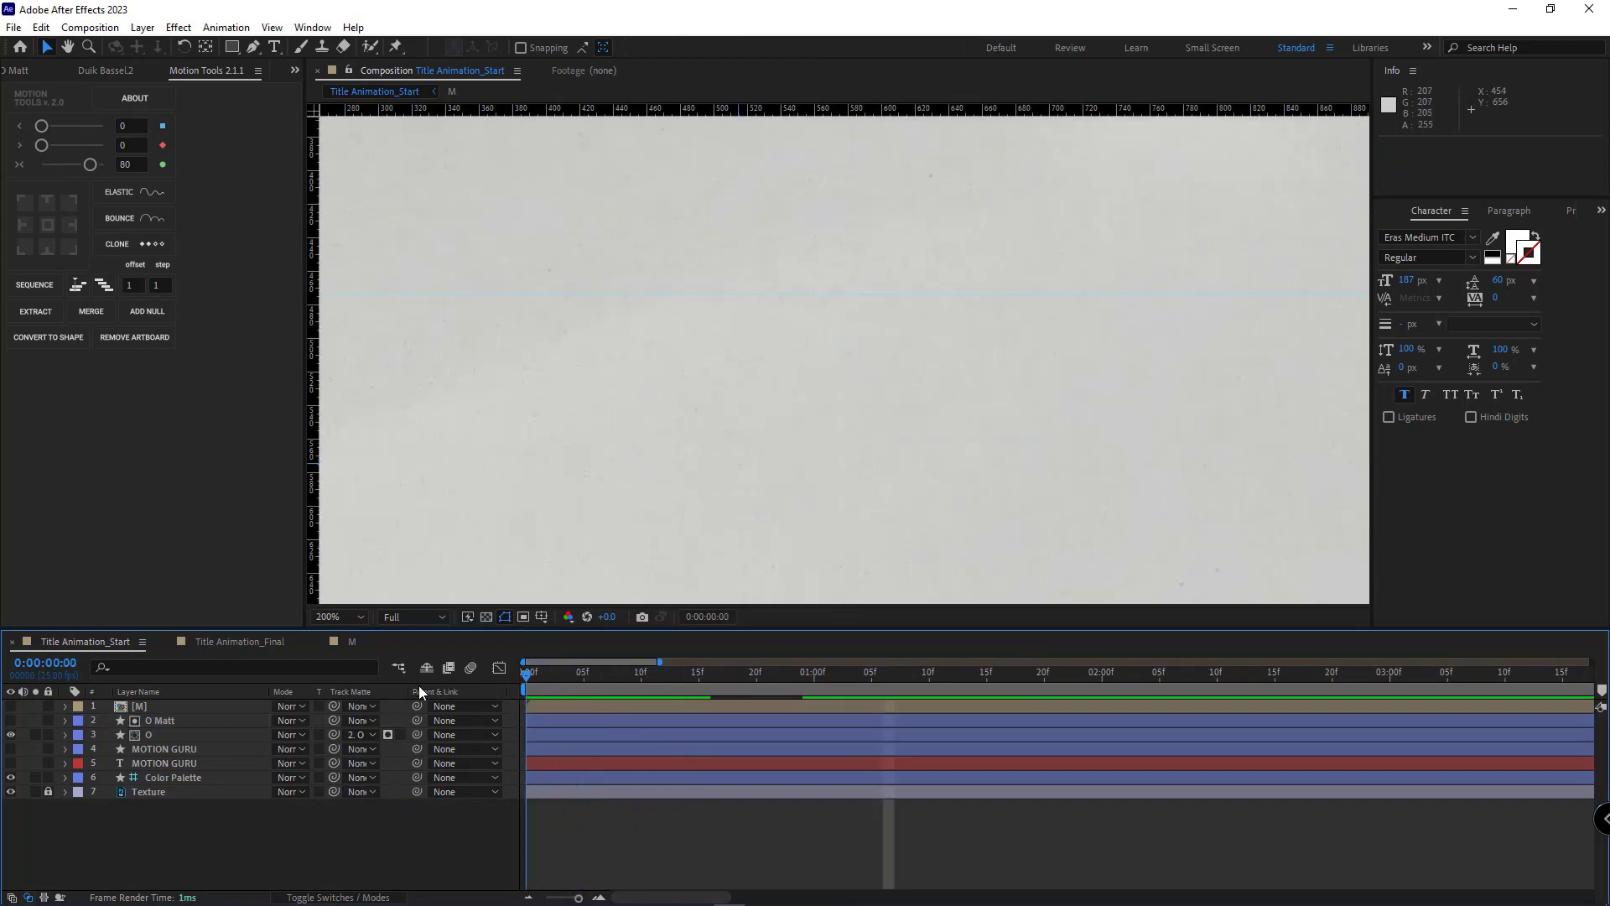
scroll(679, 468, down, 1)
key(space)
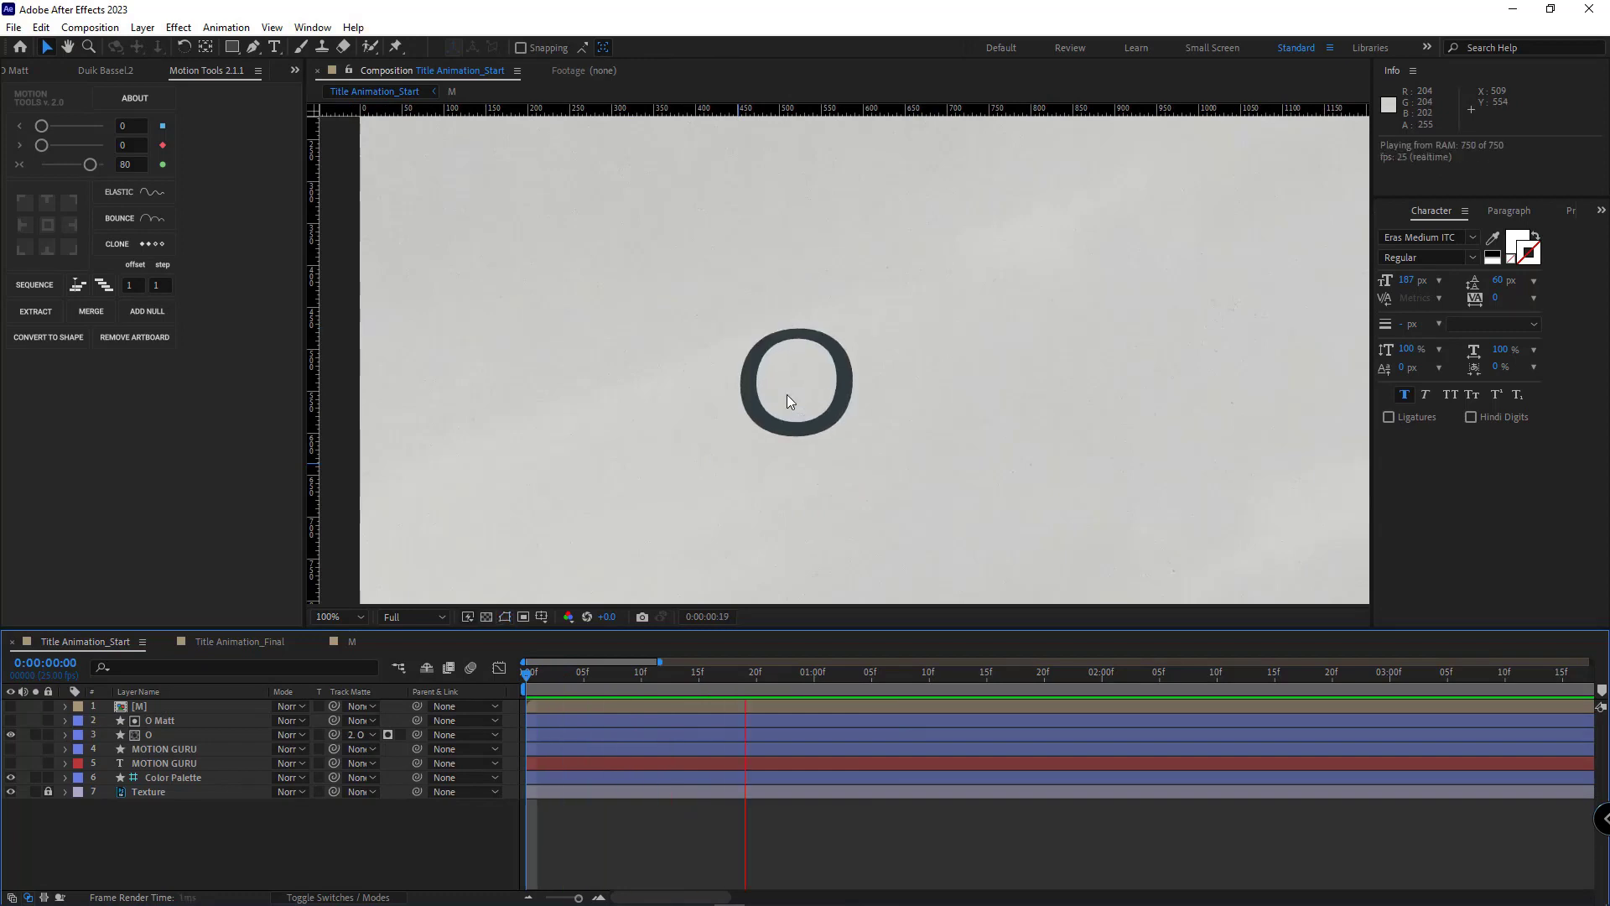
key(space)
Shift layer O's two Path keyframes later so the first sits at about 0:00:00:12, and play back from the start
click(185, 736)
key(u)
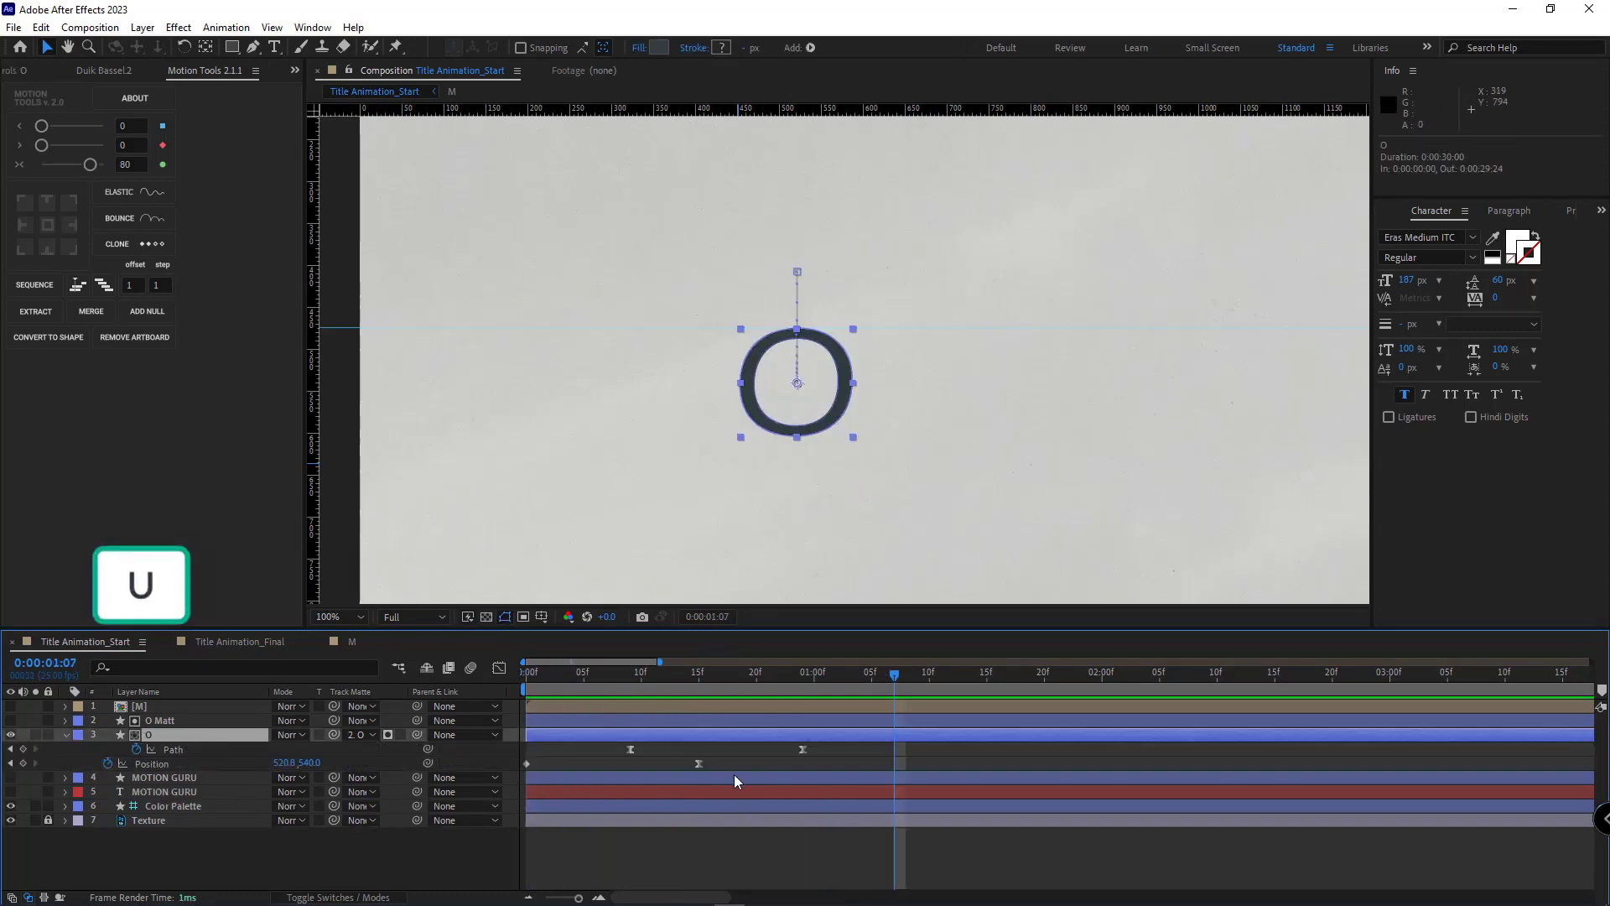
drag(830, 745, 664, 751)
click(683, 873)
key(space)
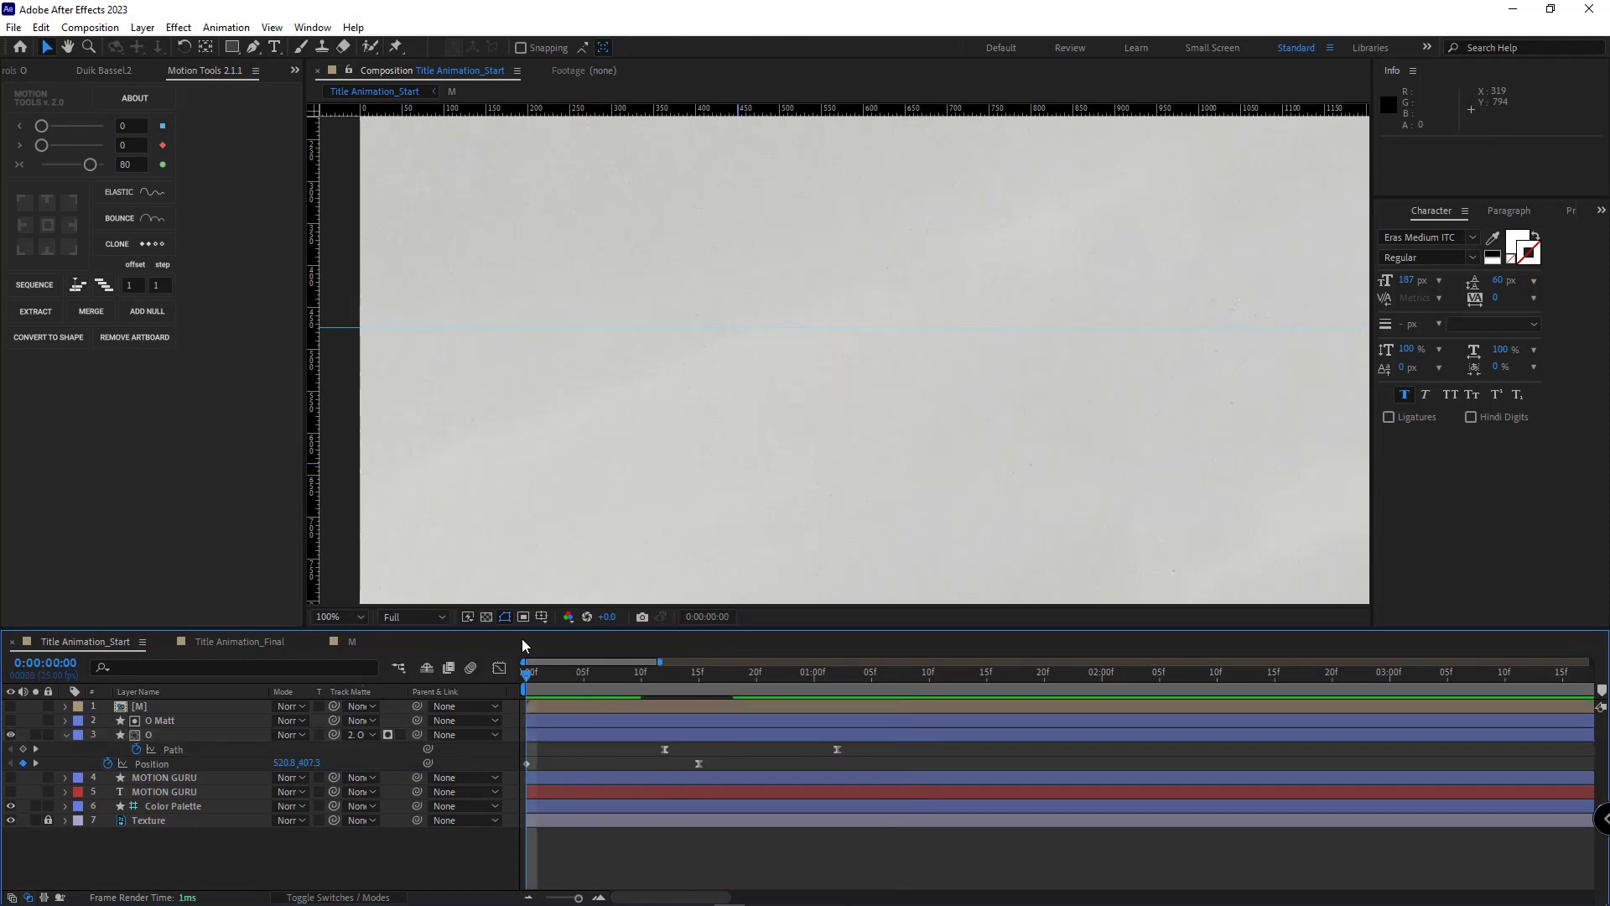
key(space)
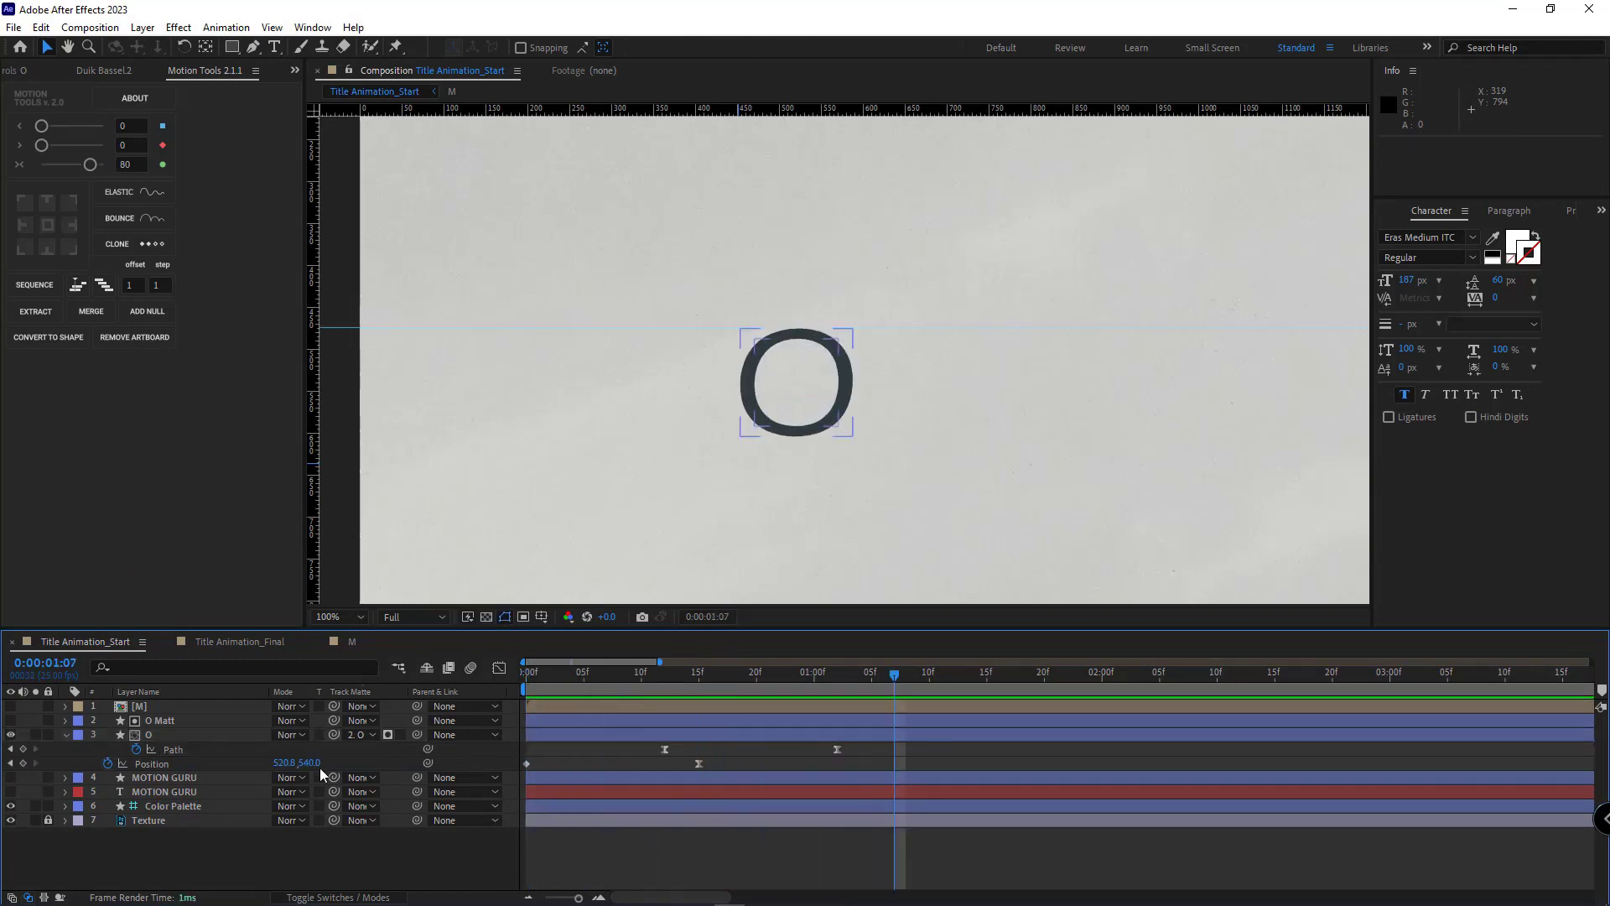
key(u)
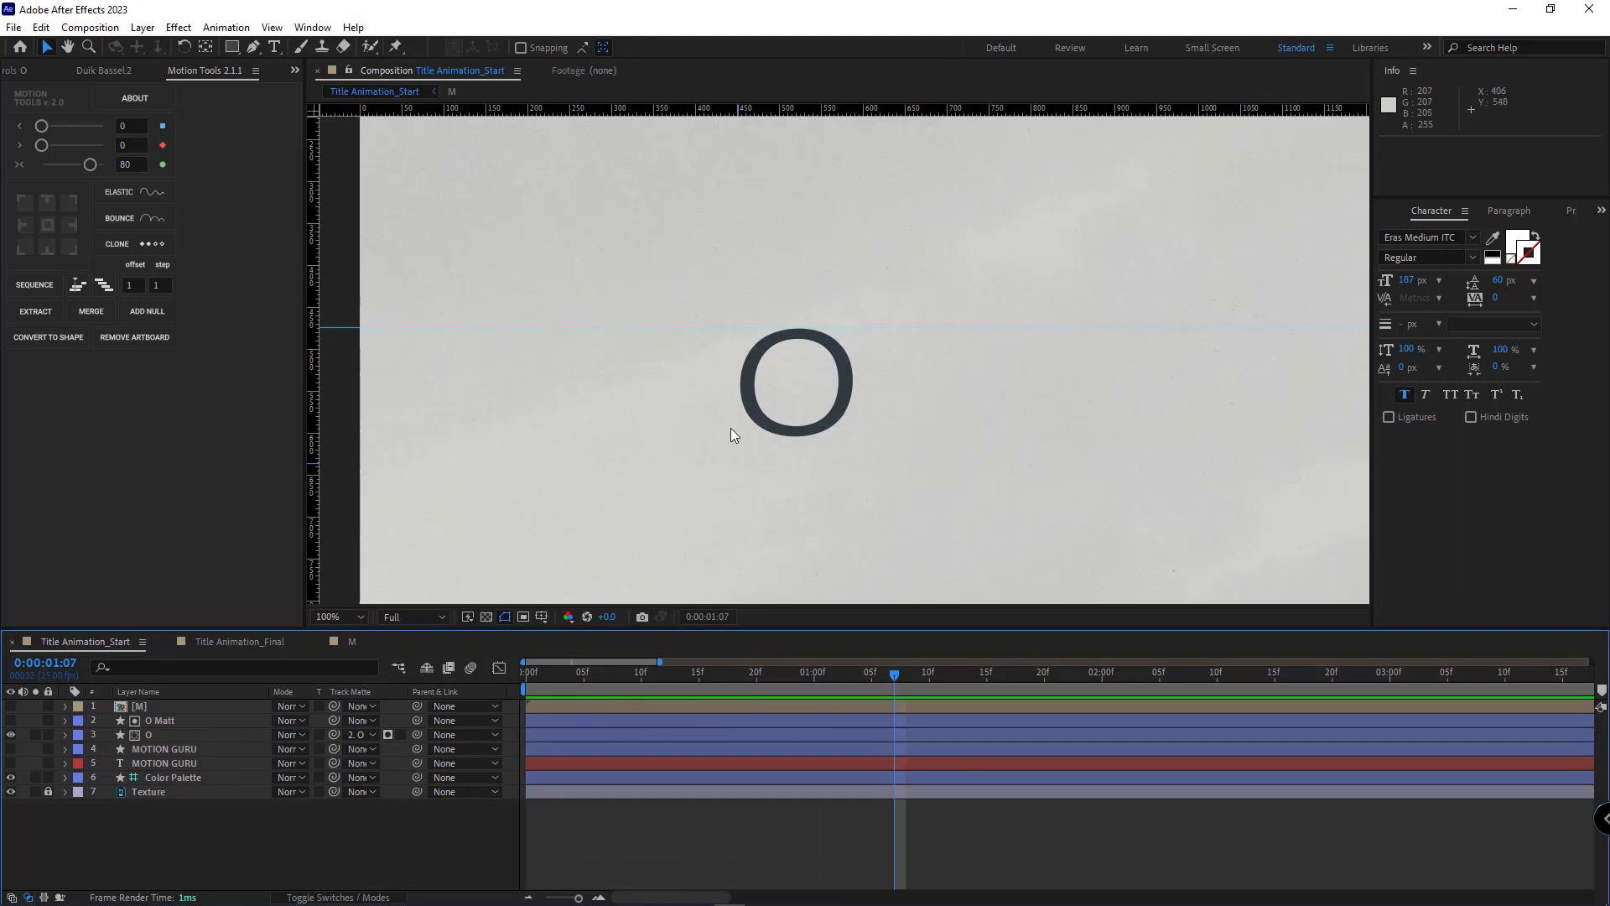
Pre-compose the O Matt and O layers into a new composition named O
click(168, 723)
shift+click(195, 740)
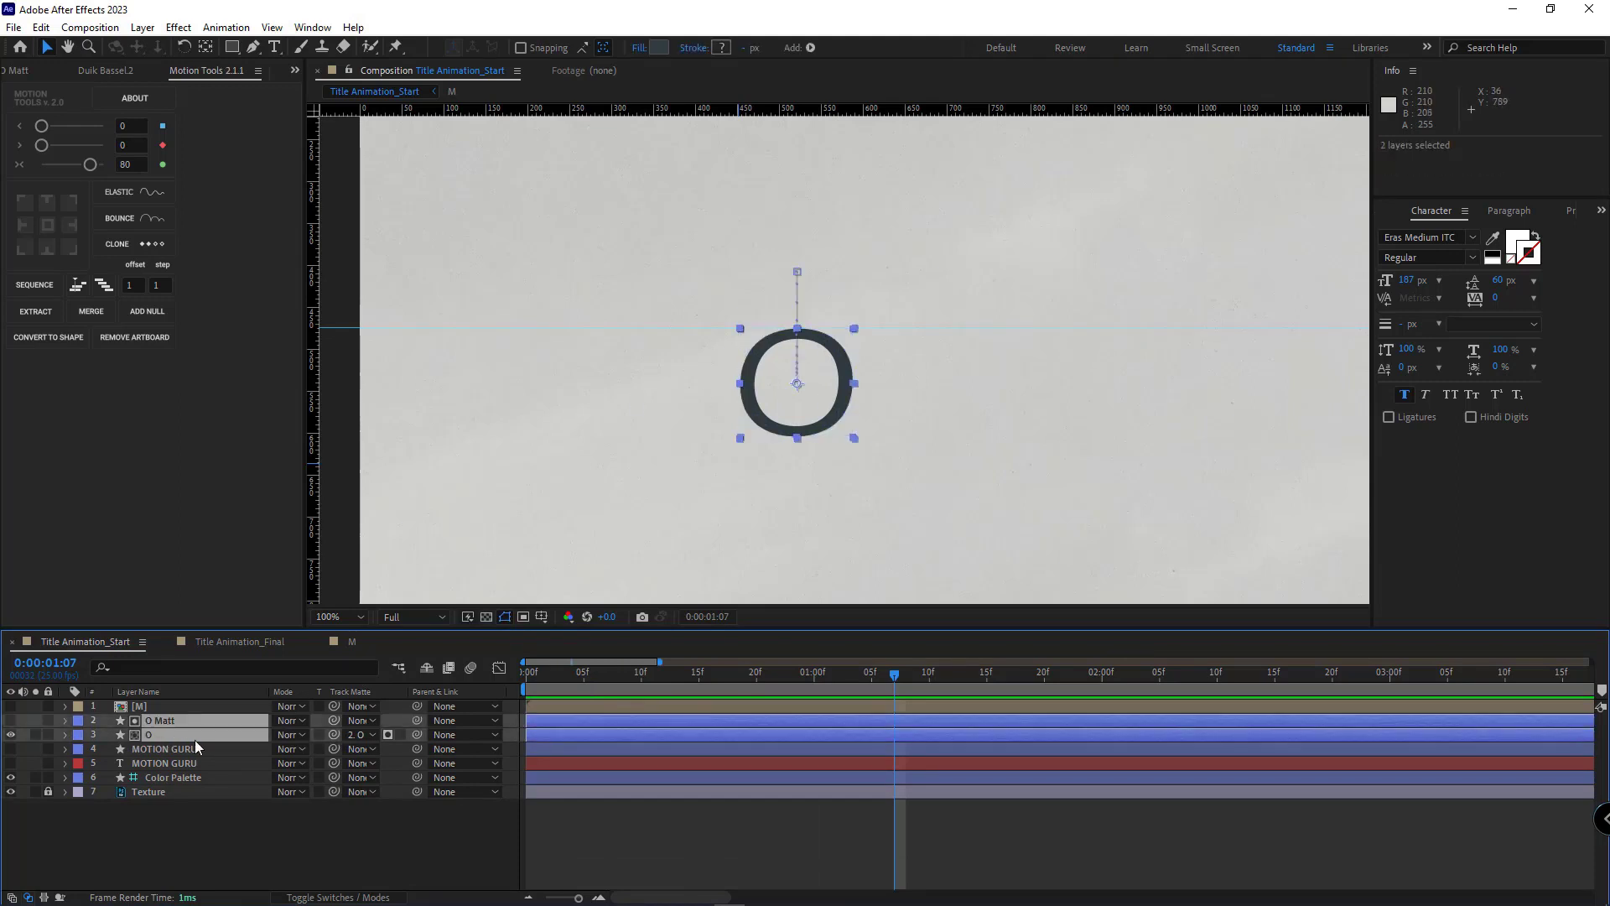
key(ctrl+shift+c)
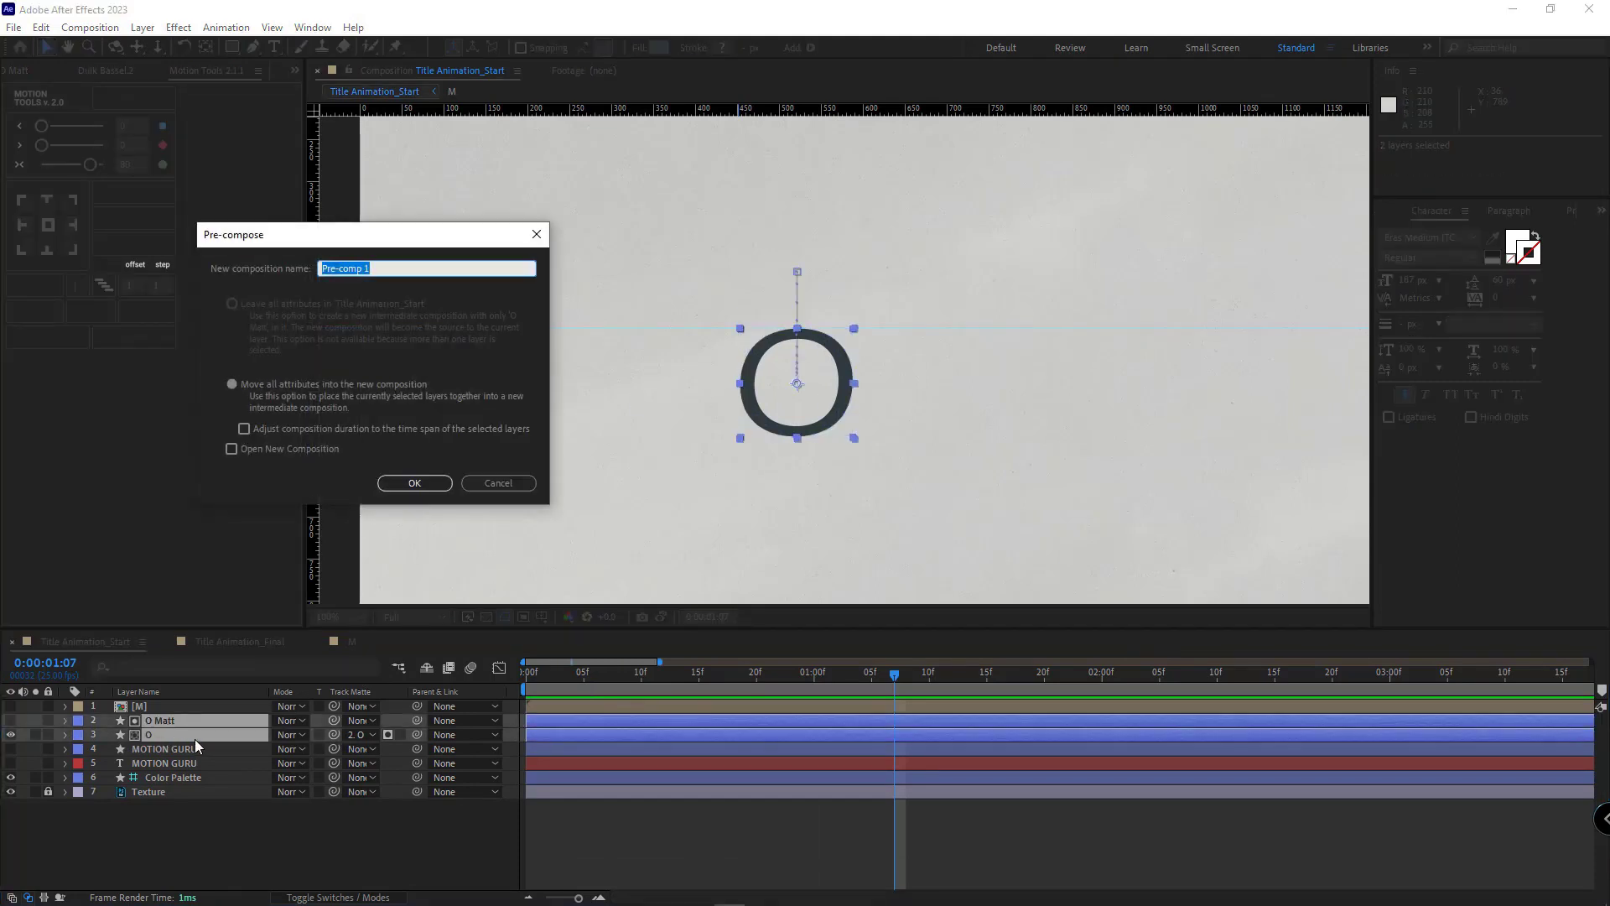
text(O)
click(428, 481)
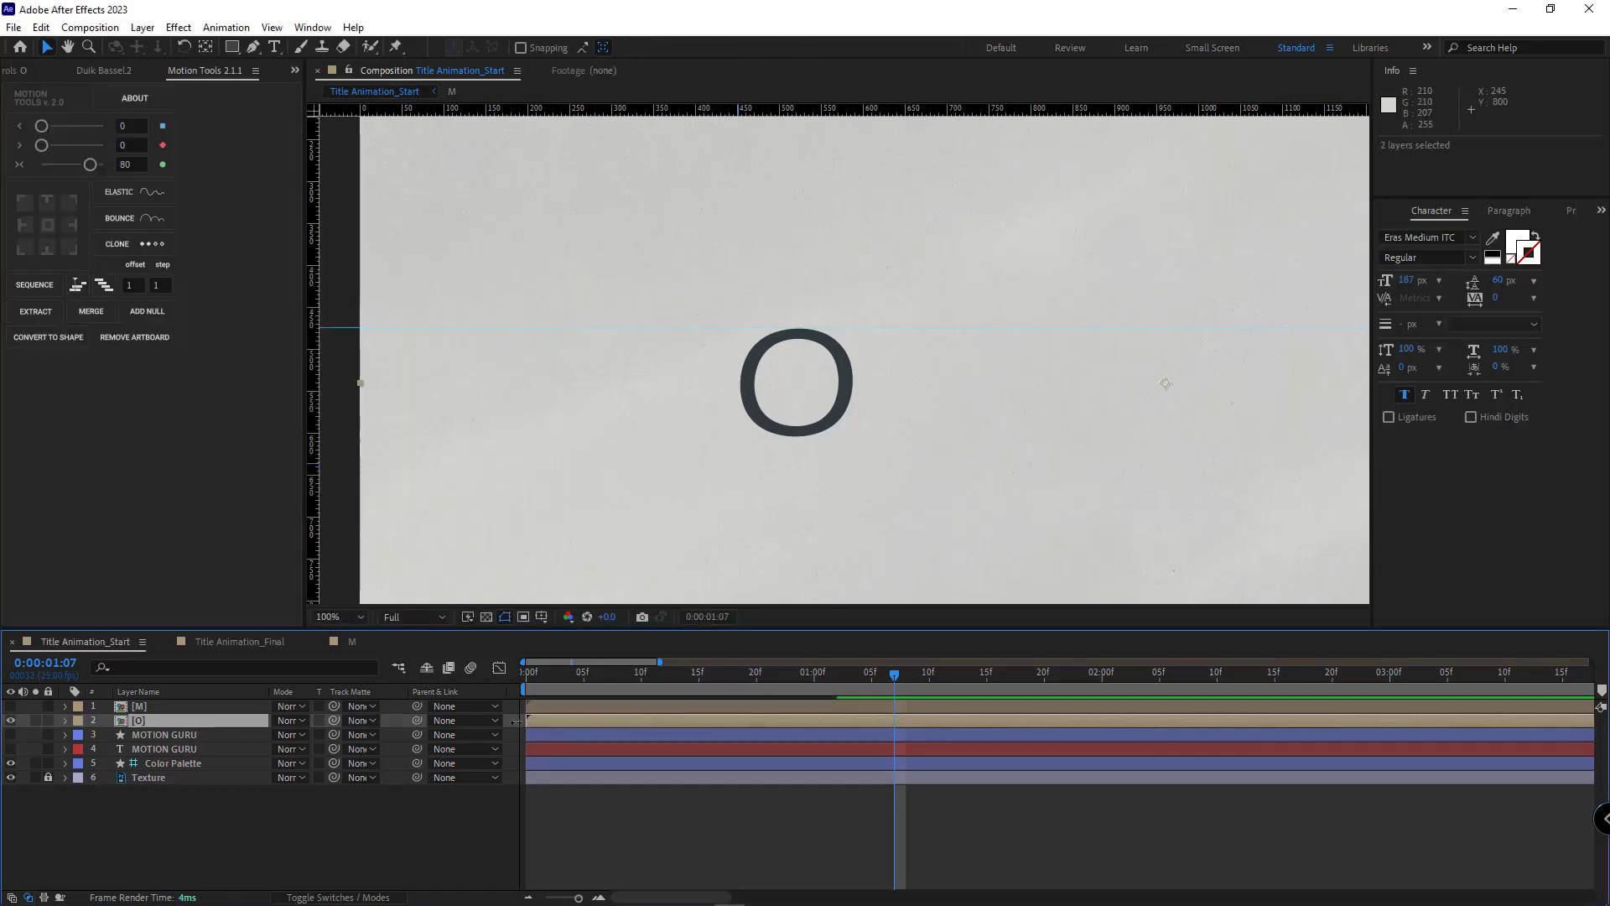
Hide the O pre-comp and show the MOTION GURU shape layer in the viewer
click(11, 722)
click(11, 735)
drag(961, 427, 820, 435)
drag(1046, 406, 785, 416)
Examine how the letter G is built up in Title Animation_Final around 0:00:01:20
click(239, 643)
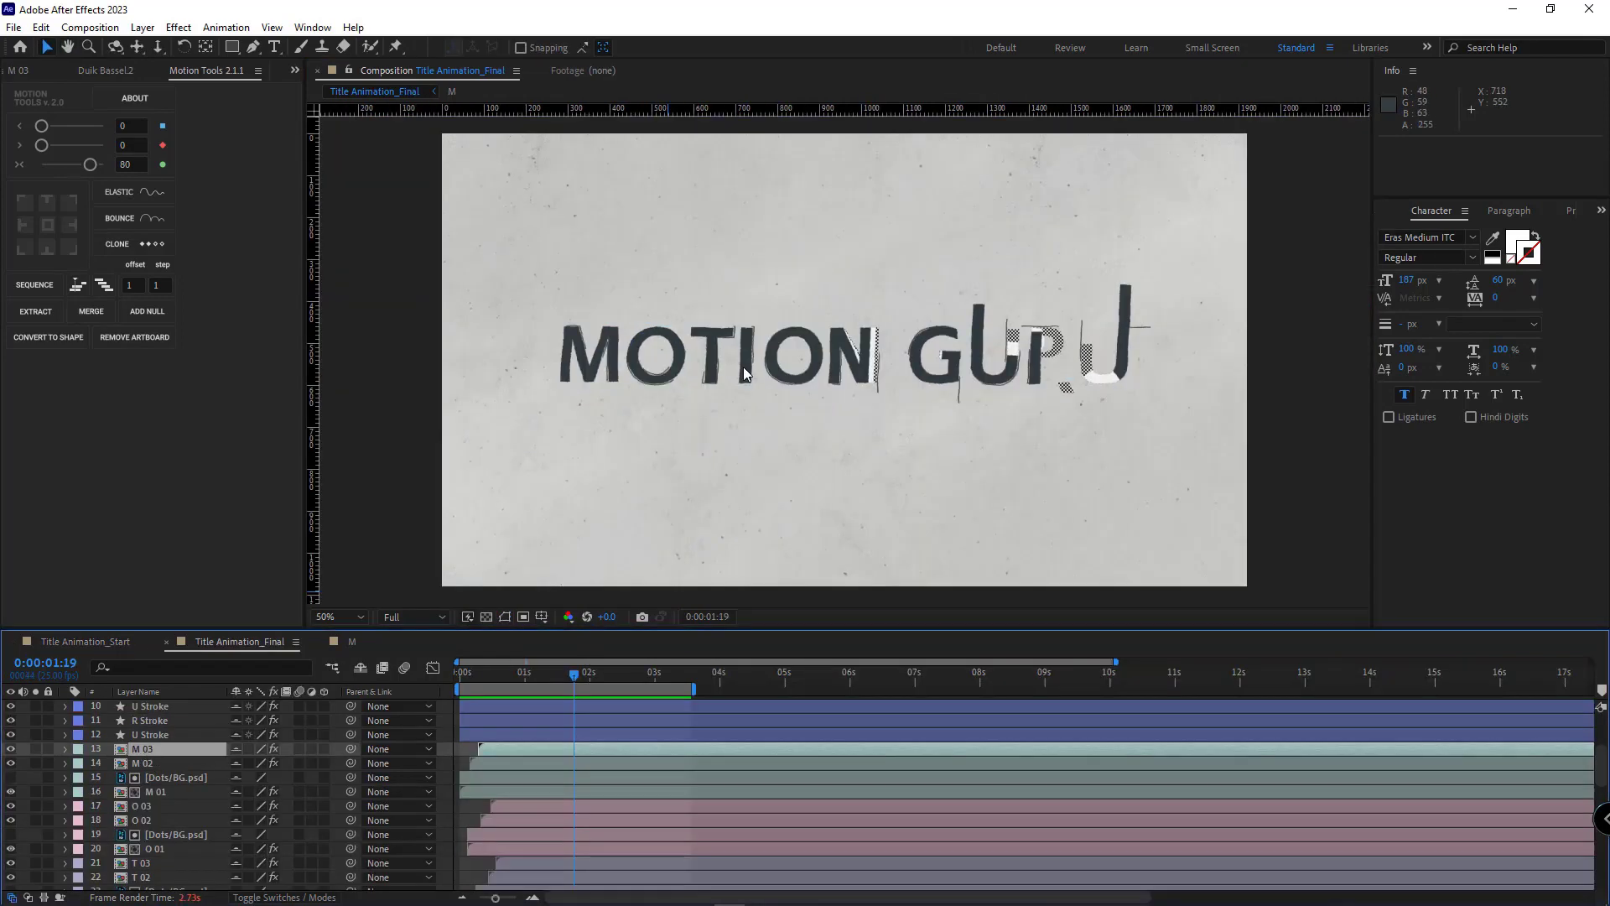
mouse_move(574, 675)
mouse_down()
mouse_move(494, 683)
mouse_move(579, 690)
mouse_up()
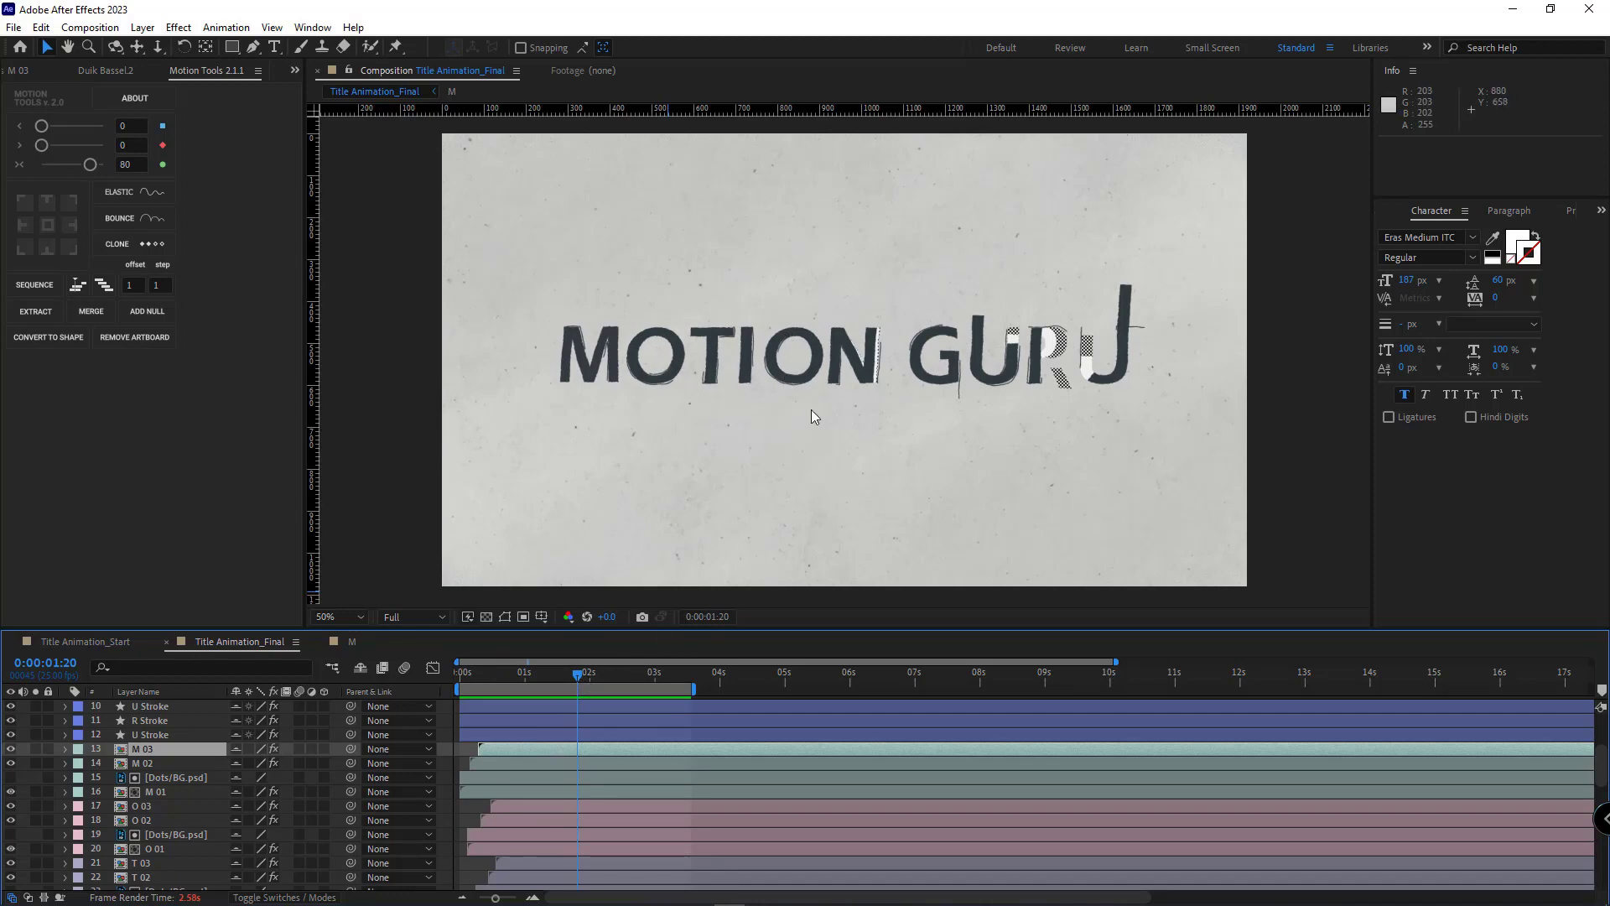
mouse_move(592, 679)
mouse_down()
mouse_move(526, 683)
mouse_move(564, 683)
mouse_up()
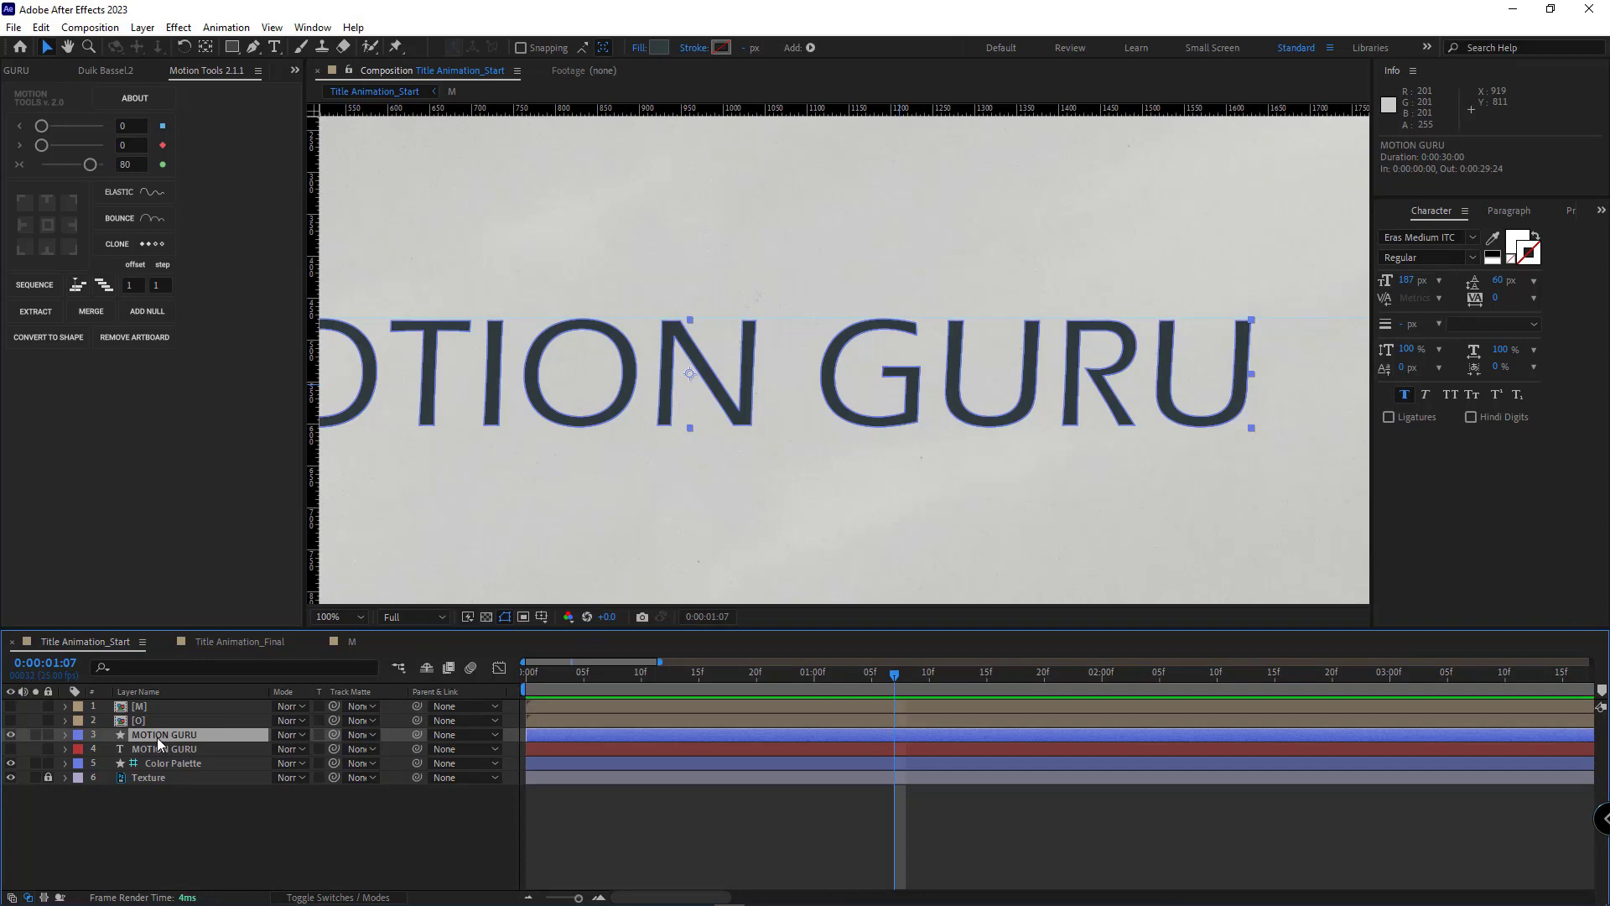
Rename the MOTION GURU shape layer in Title Animation_Start to G and delete every letter group except G from it
key(Return)
key(Return)
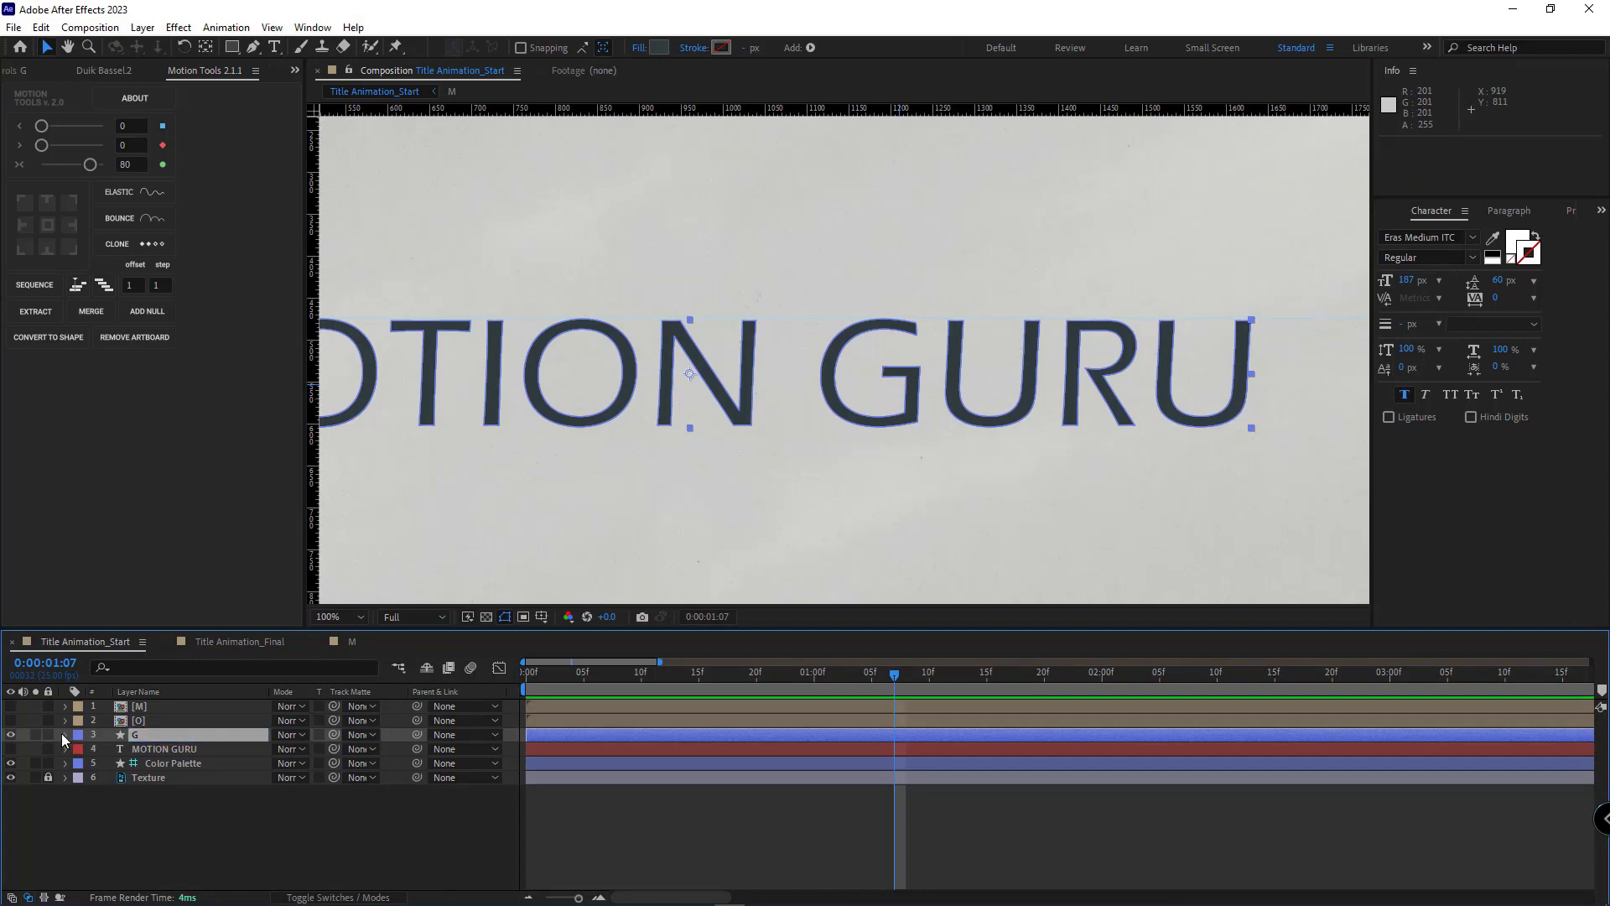
click(64, 734)
click(92, 755)
click(129, 758)
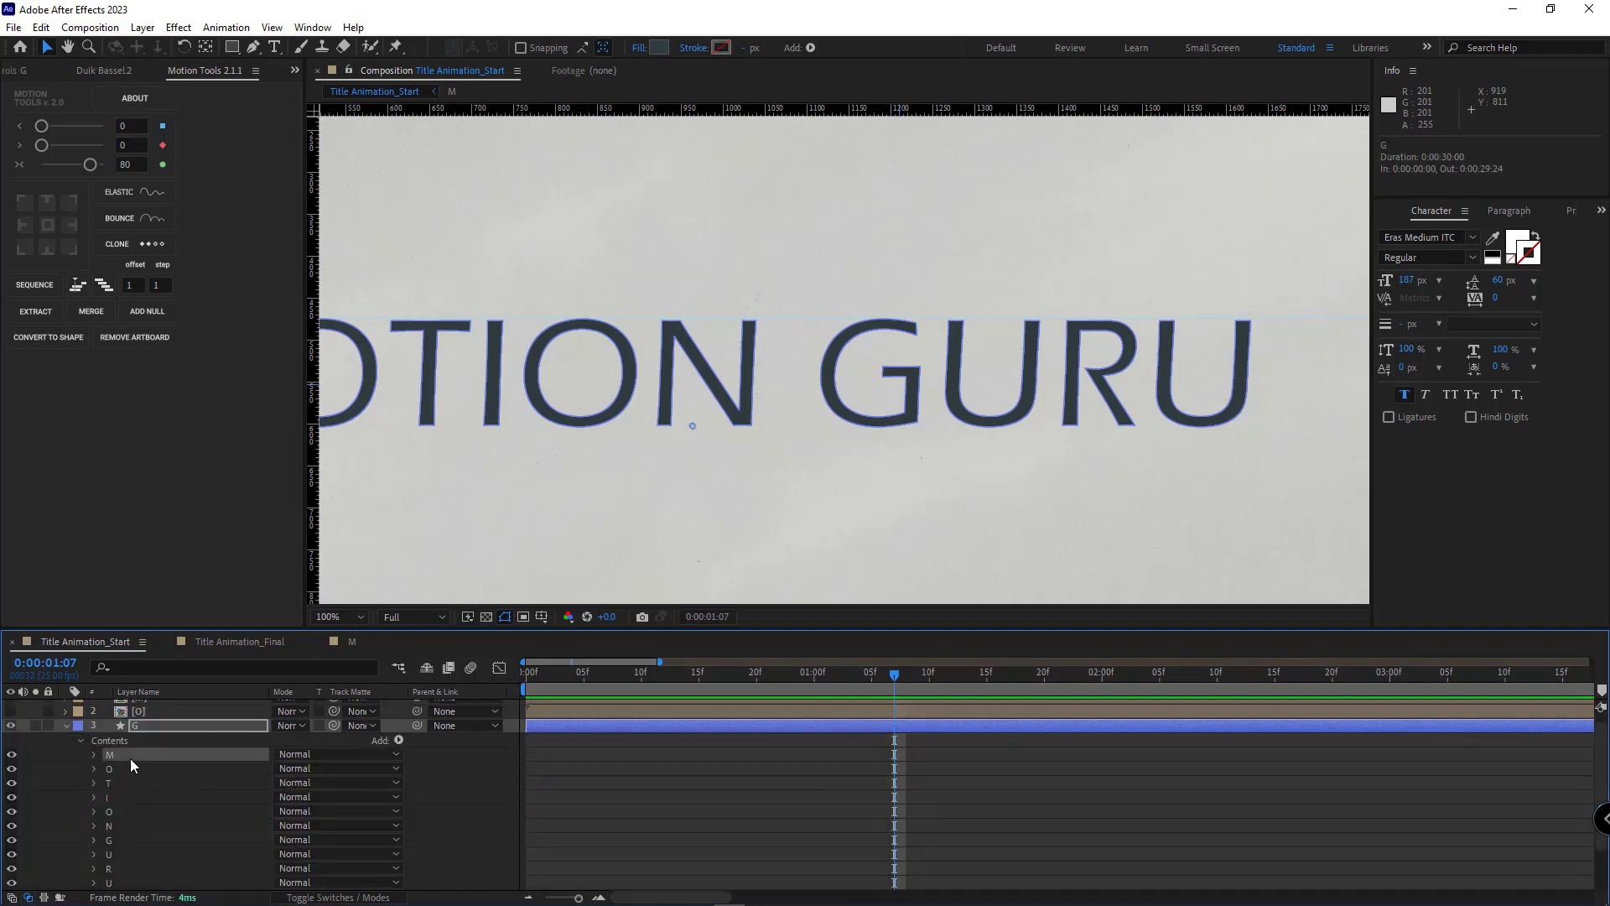
key(ctrl+a)
ctrl+click(129, 837)
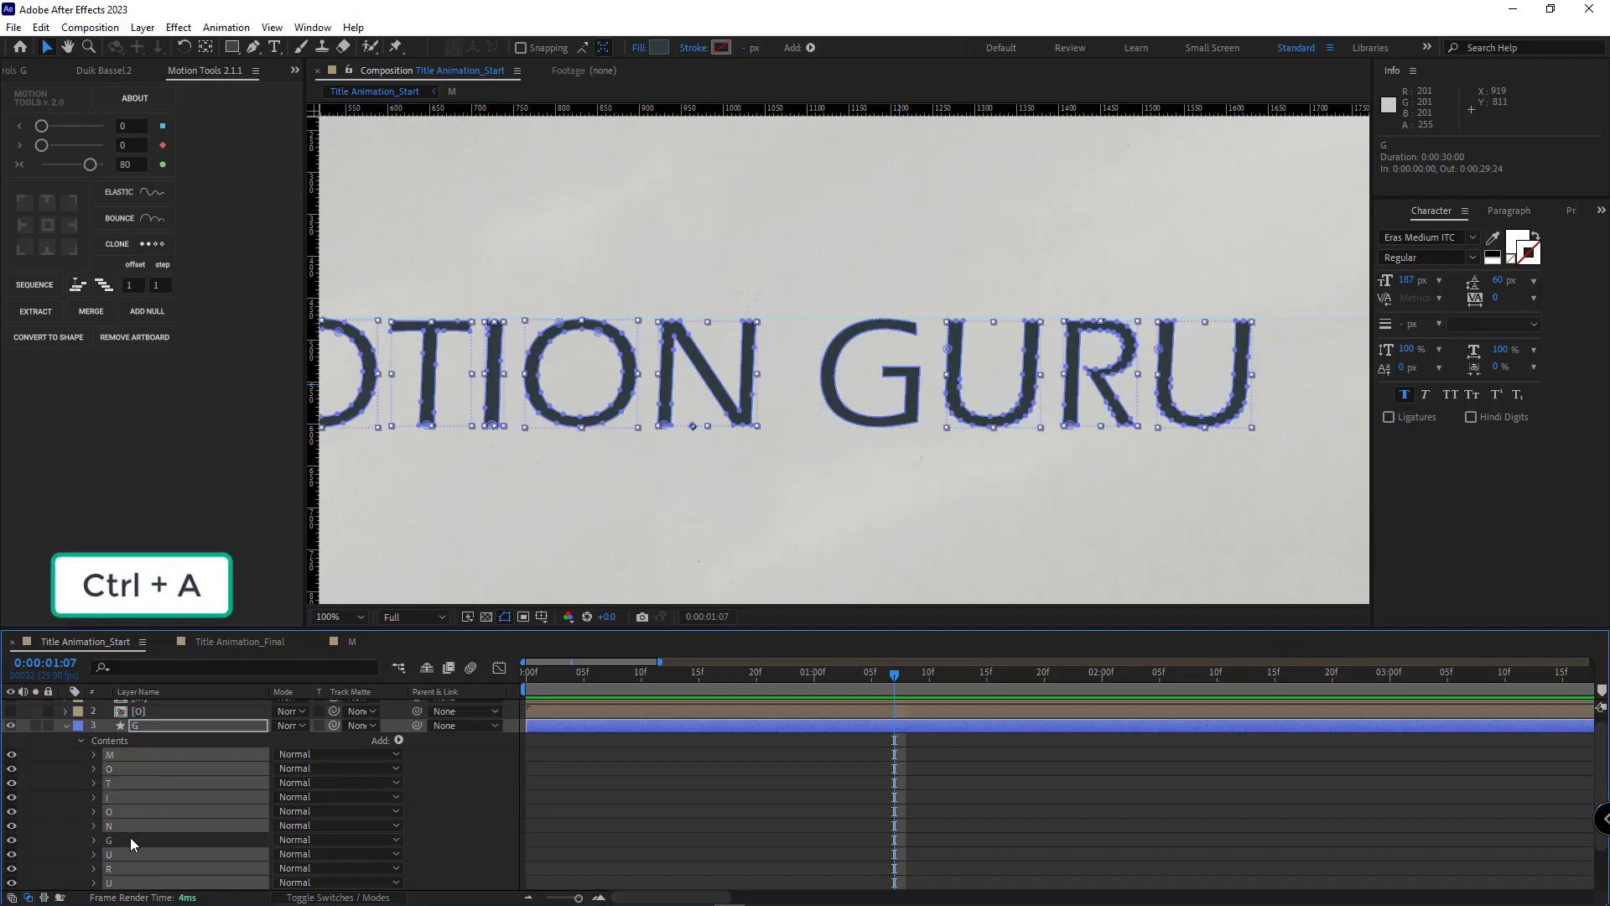
key(Delete)
Center layer G's anchor point, then select its G group and activate the Pen tool
click(47, 225)
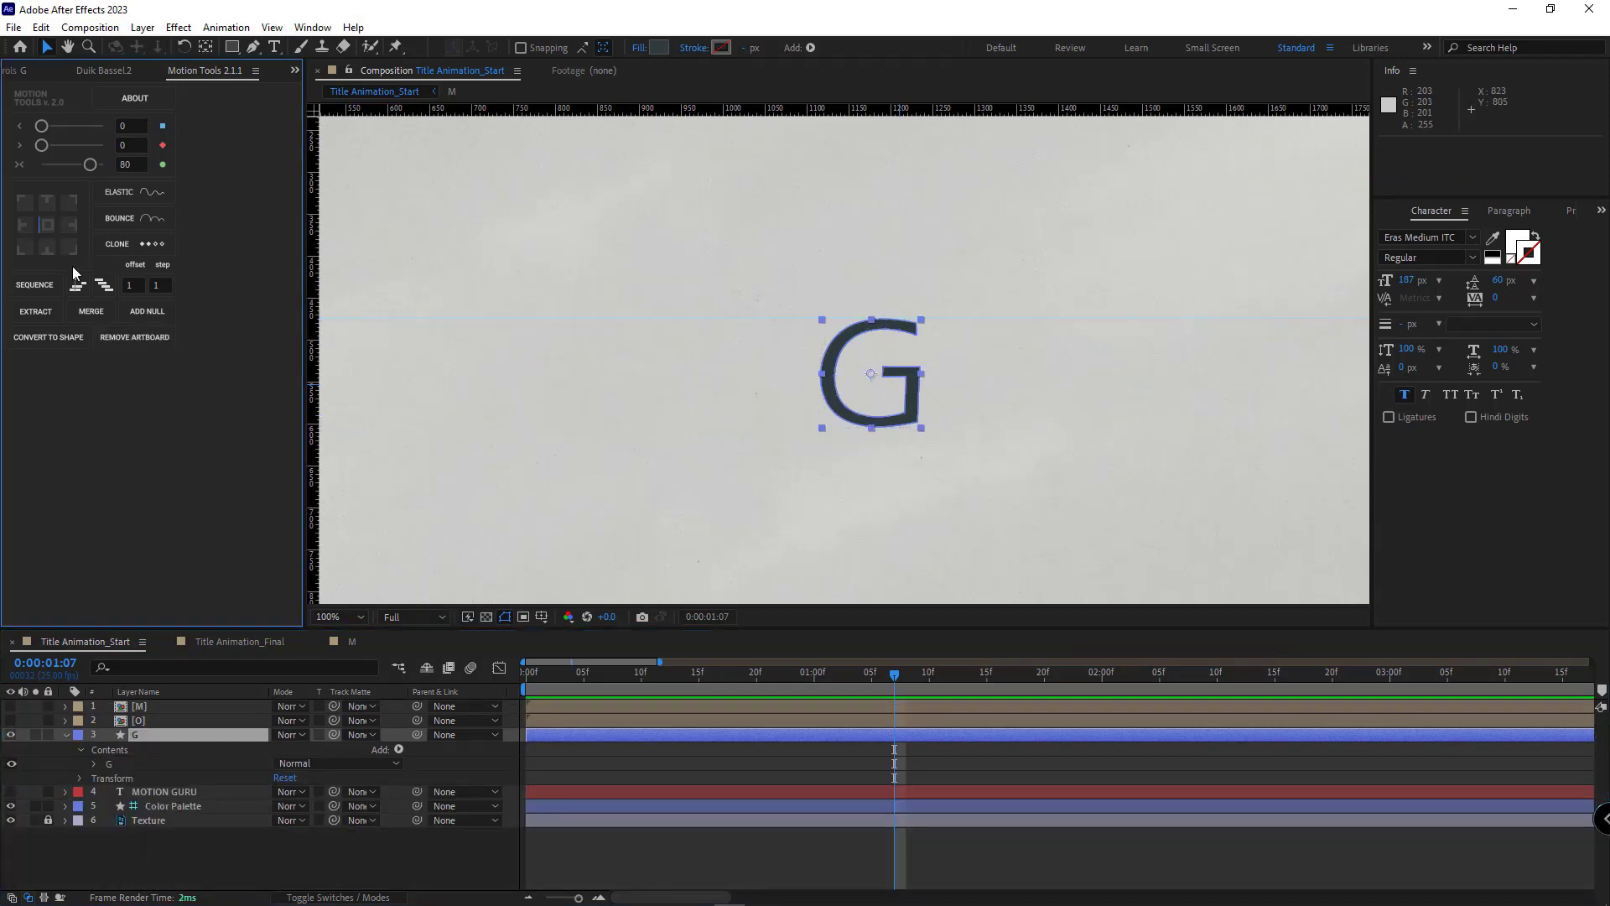
scroll(813, 490, up, 2)
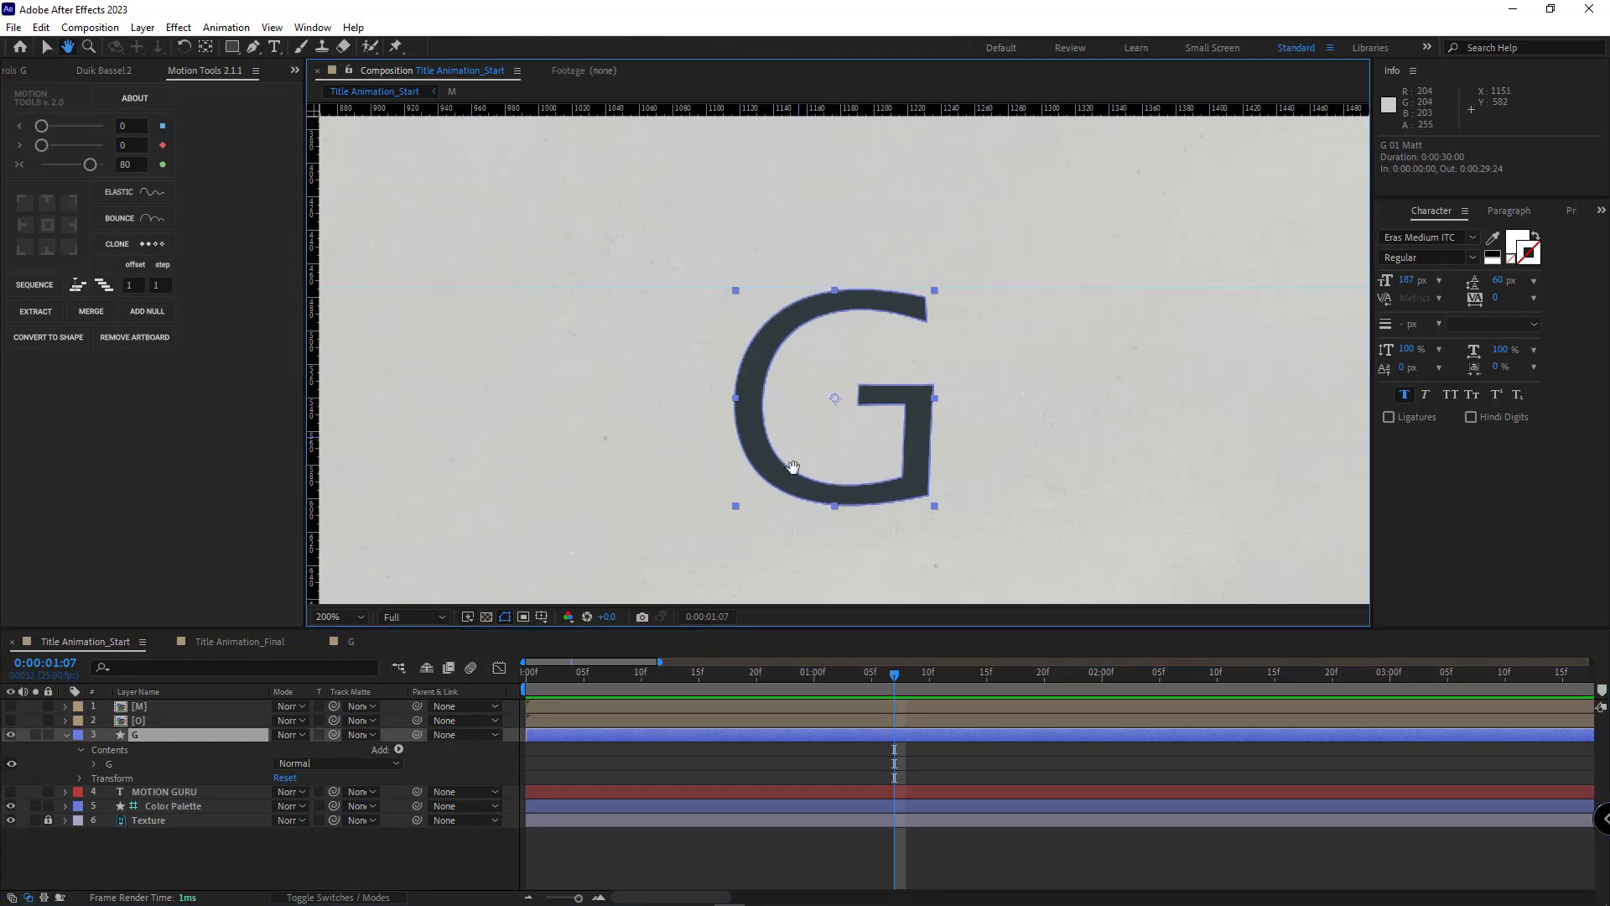
click(175, 754)
click(239, 755)
key(g)
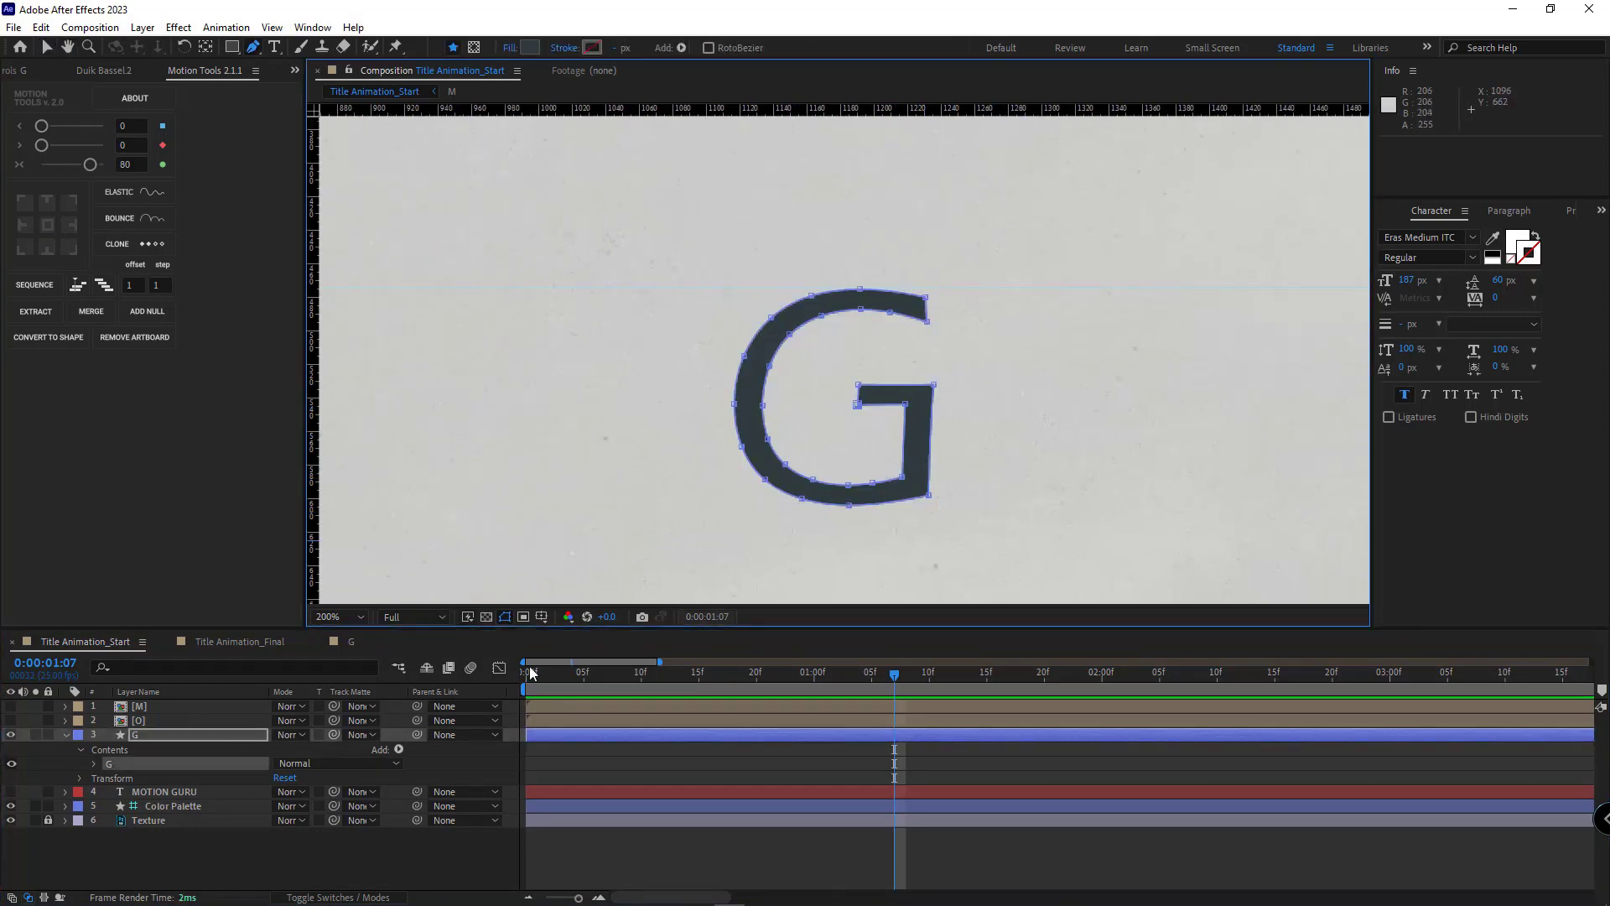
Rename layer G as G 01, duplicate it twice, and hide the G 02 and G 03 copies
click(173, 738)
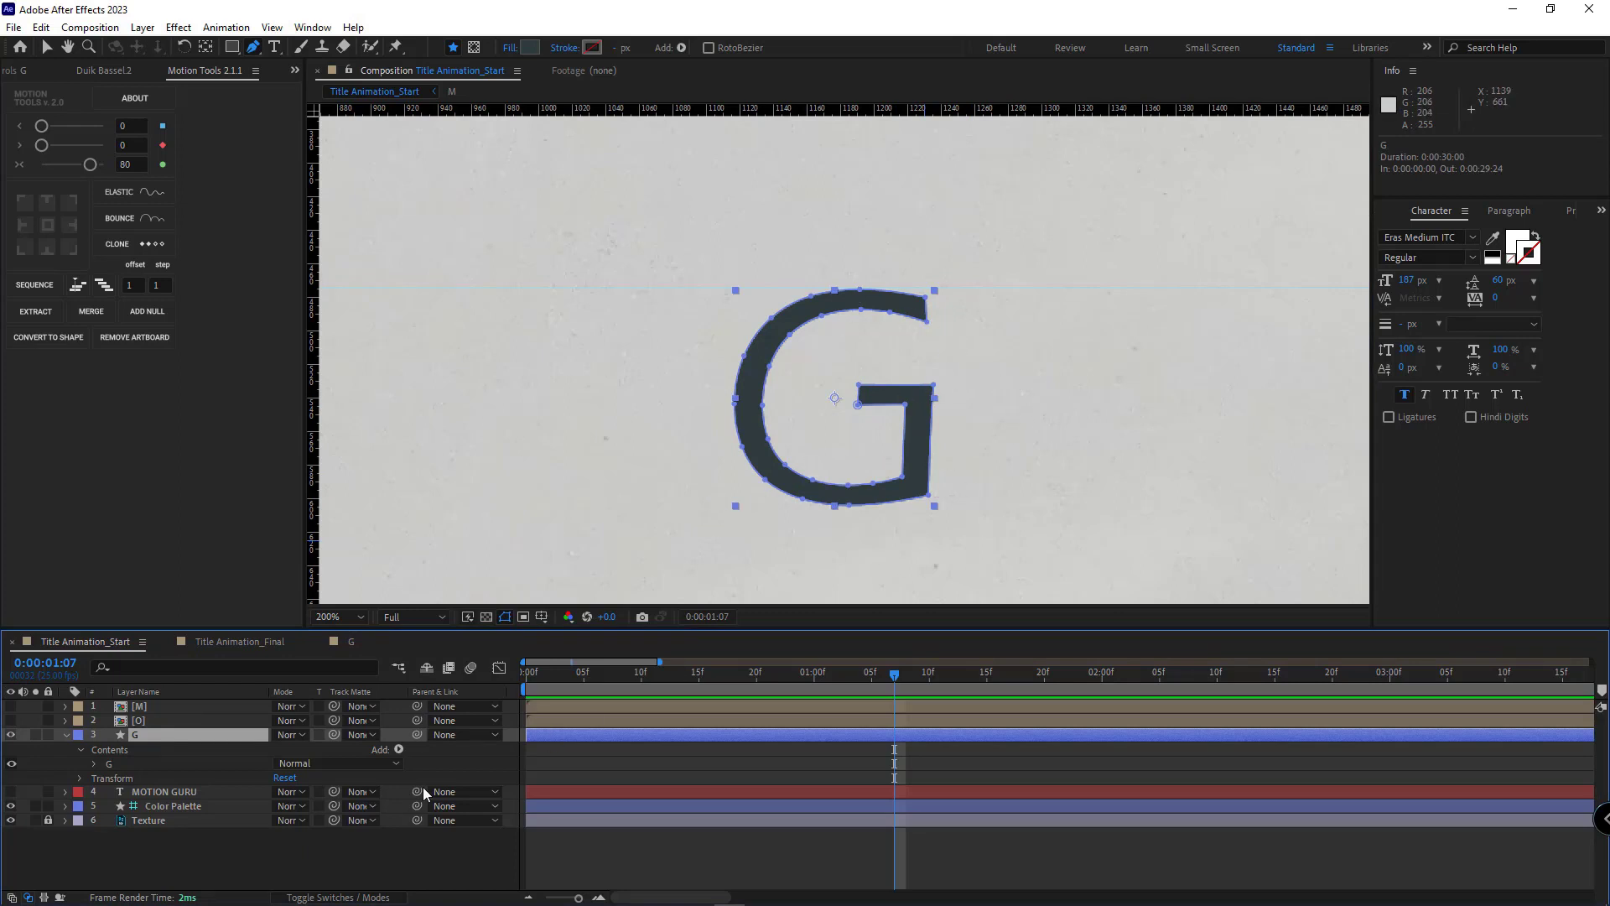
key(Return)
text(G 01)
key(Return)
key(ctrl+d)
key(ctrl+d)
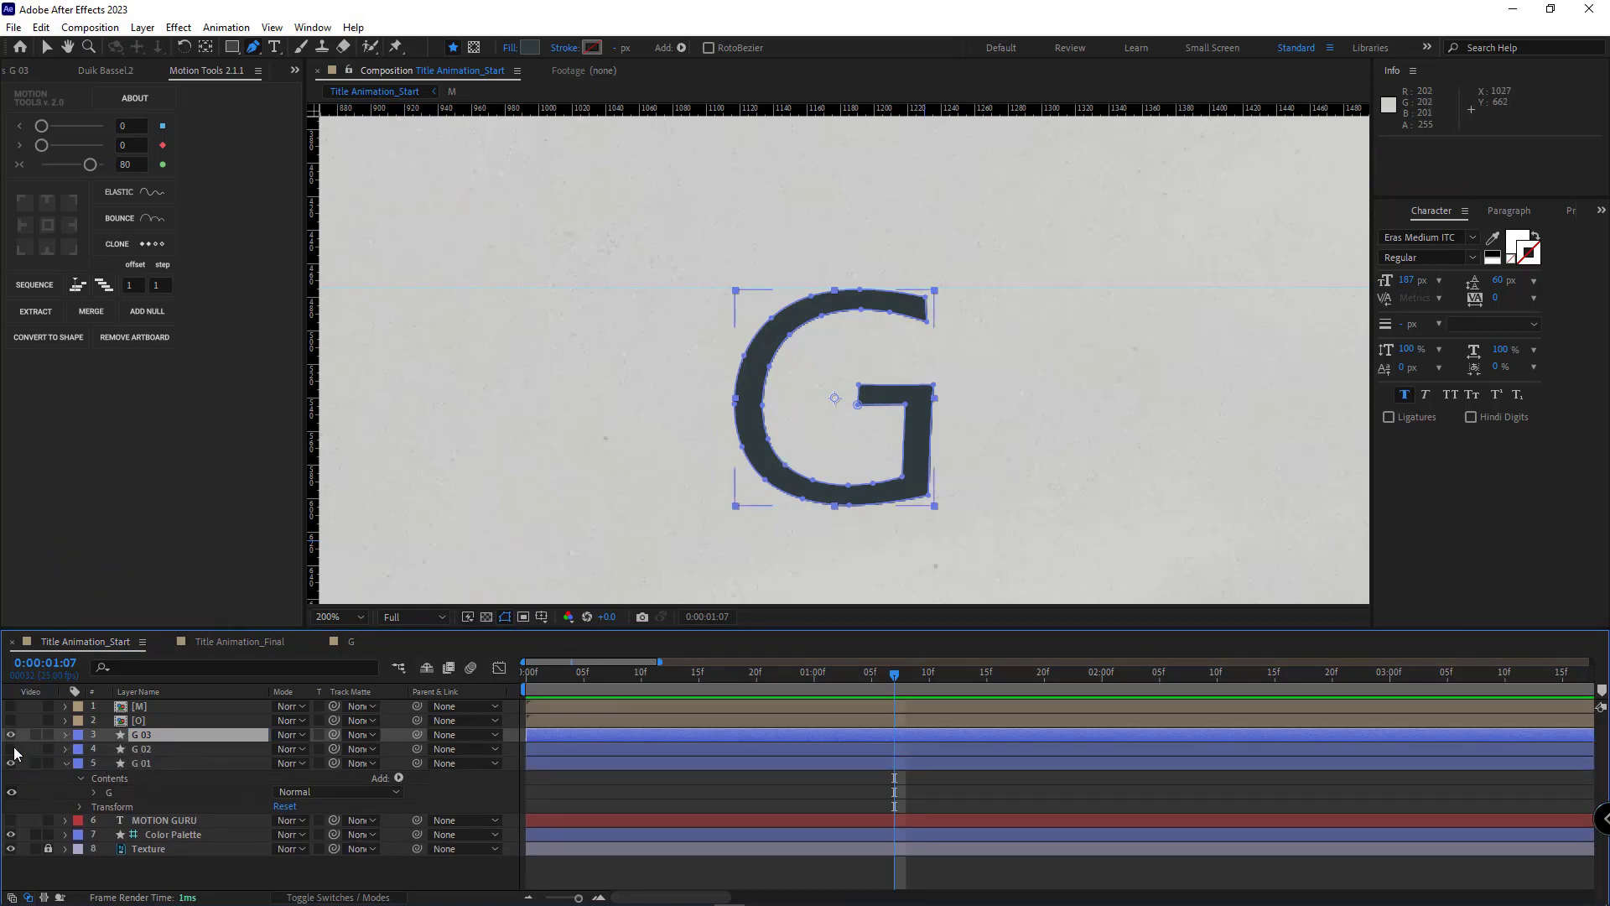
drag(14, 748, 12, 736)
Add a vertex low on the outer edge of G 01's stem and delete the crossbar and upper stem vertices
click(164, 764)
scroll(842, 495, up, 1)
drag(878, 480, 822, 453)
scroll(830, 455, down, 1)
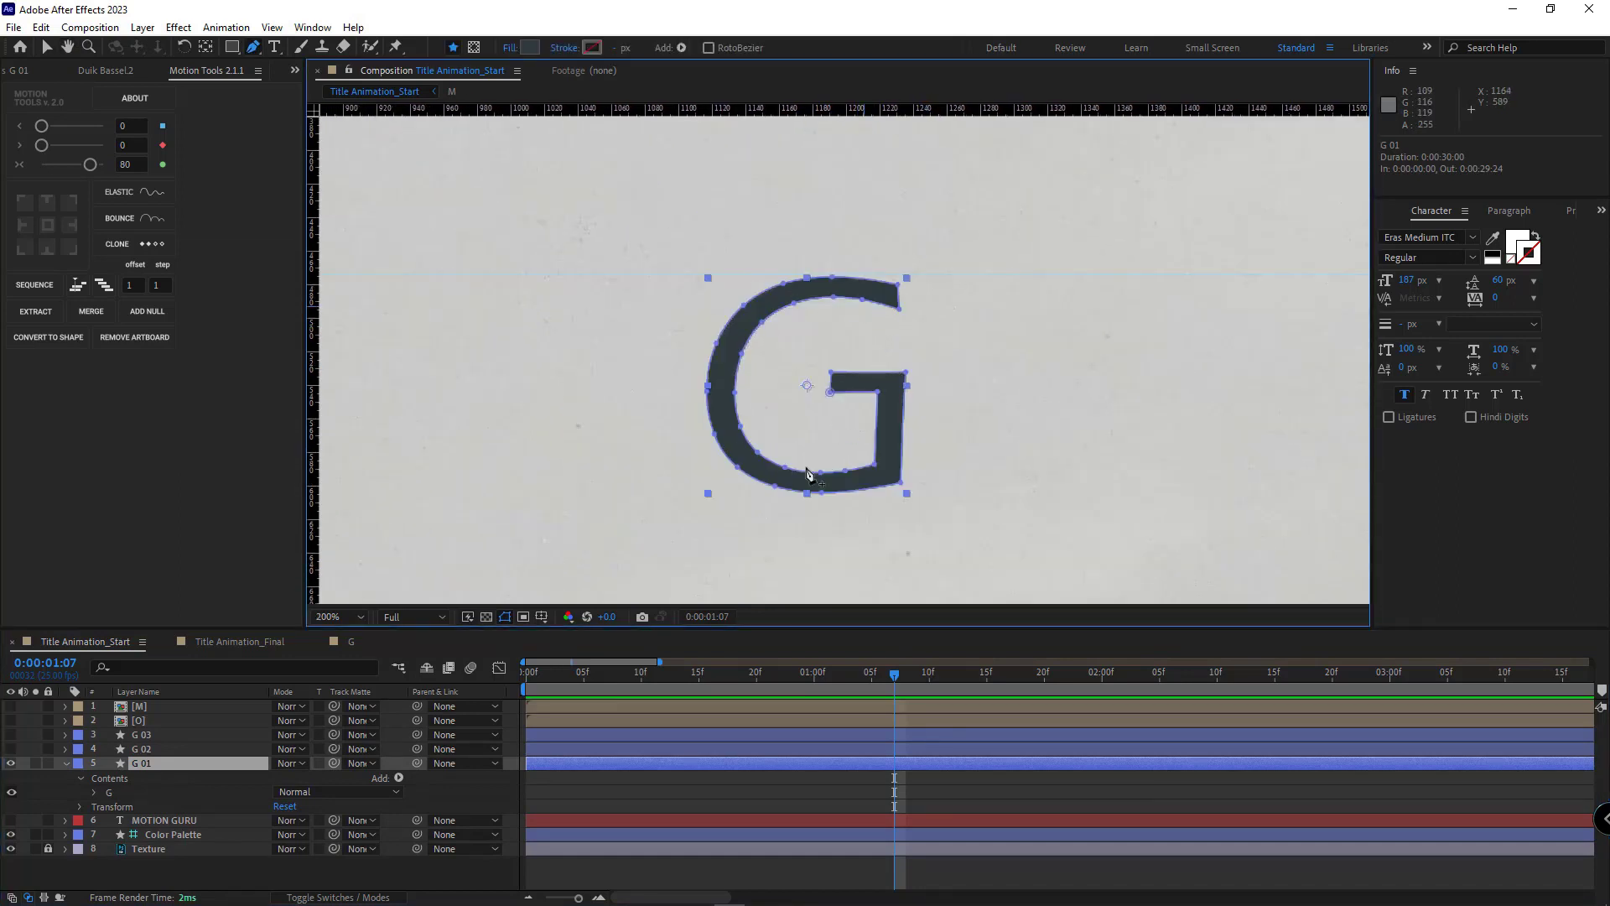
scroll(864, 537, up, 1)
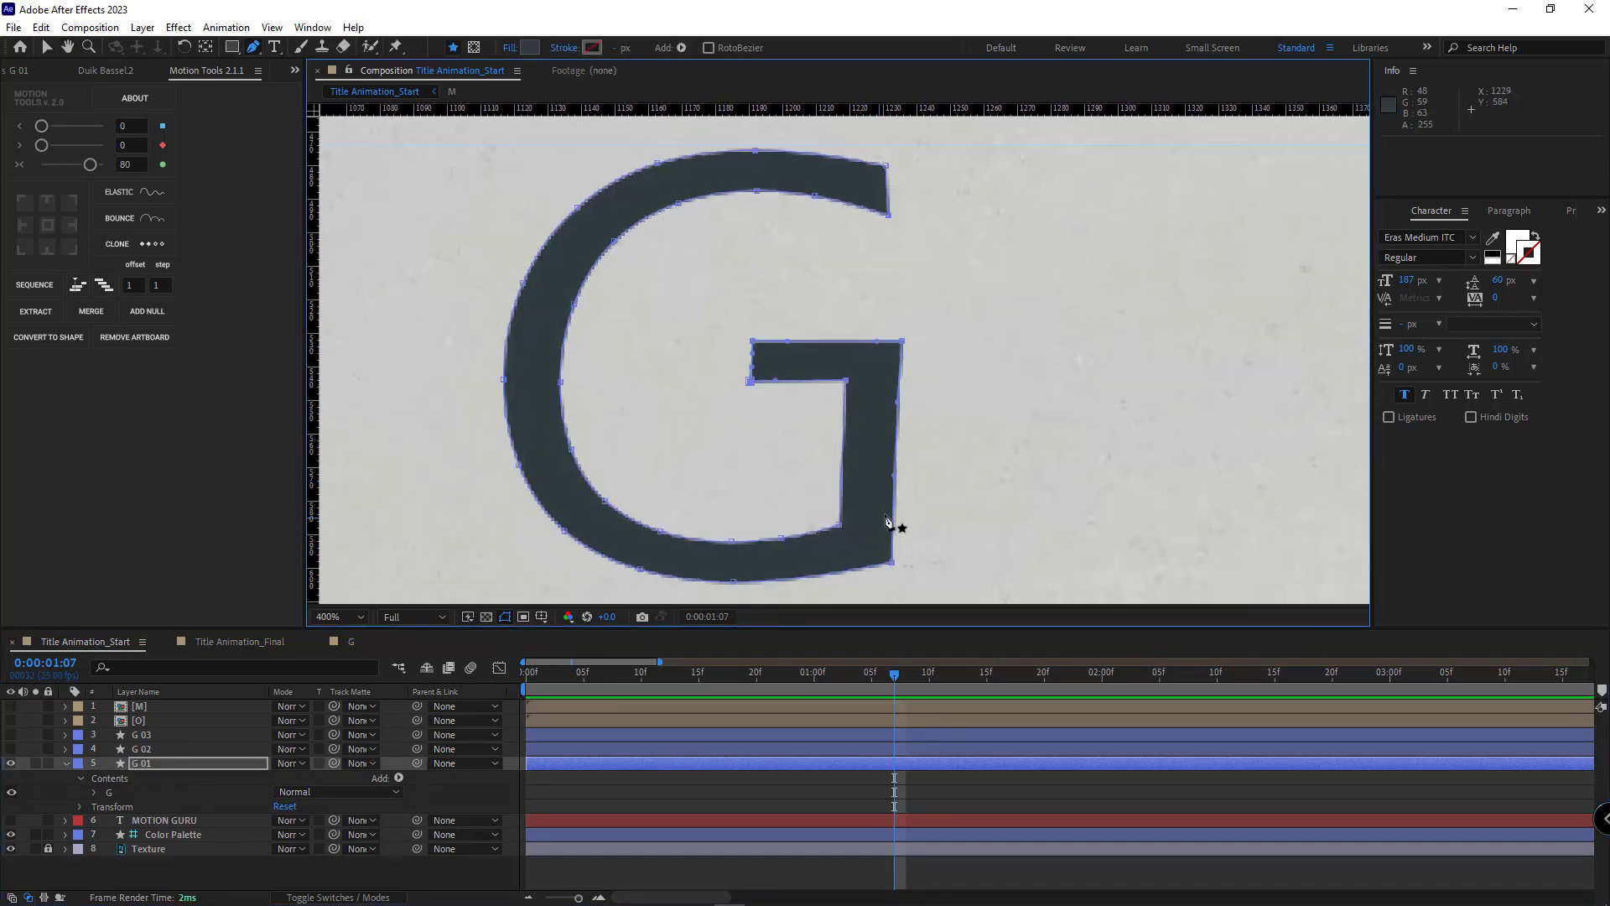
click(894, 514)
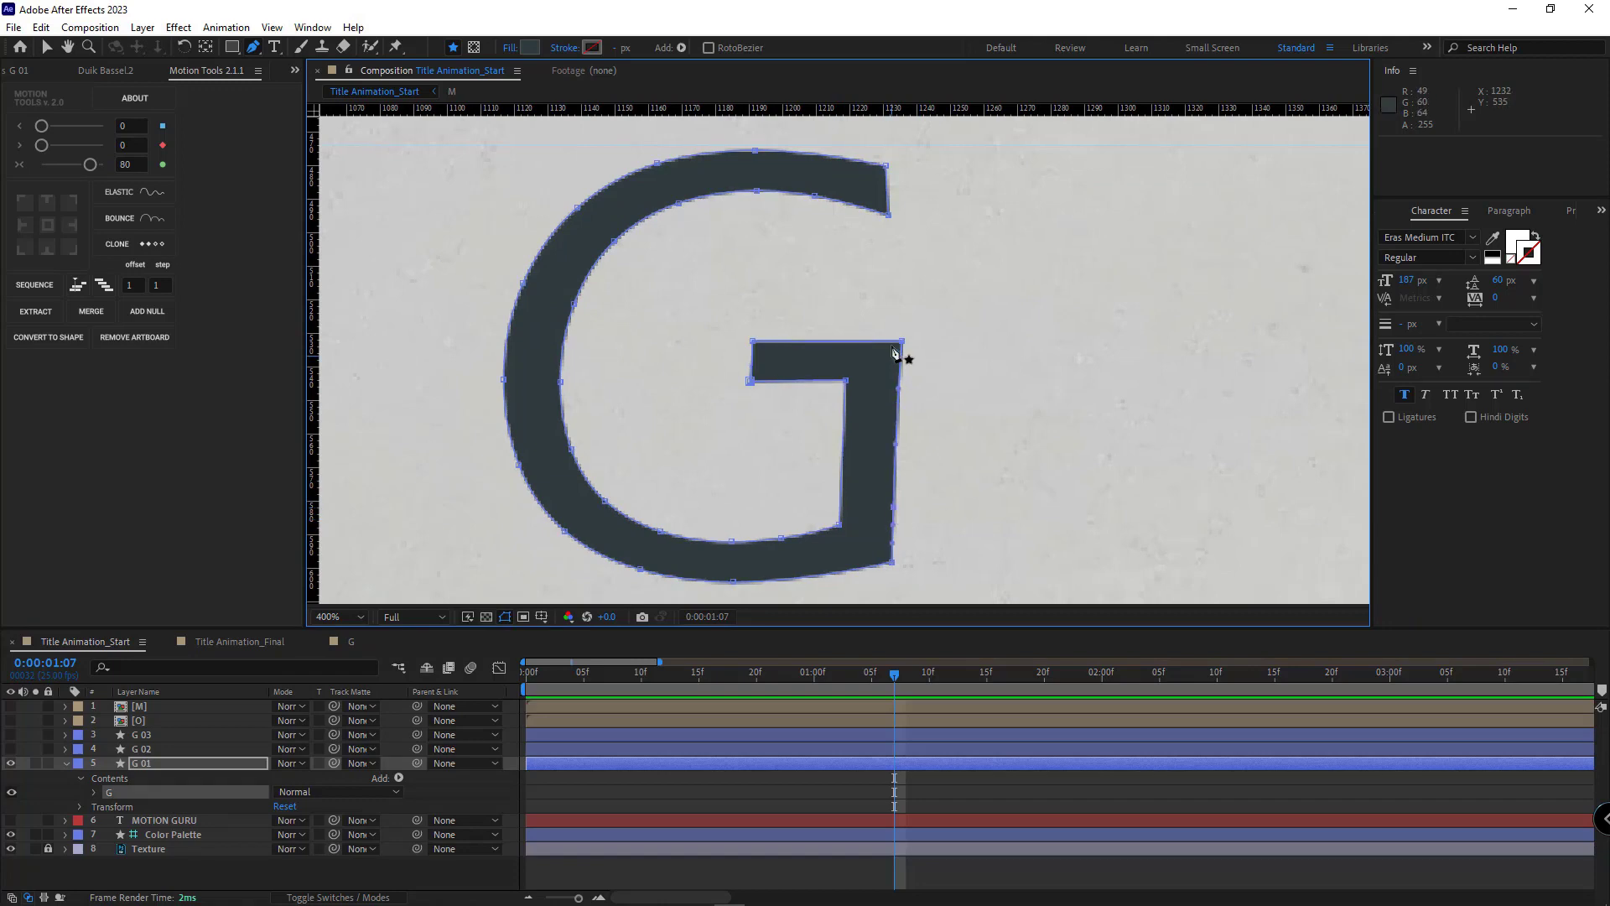
key(Delete)
Convert the vertices at the lower end of the G 01 curve to straight corners and reselect the layer
click(894, 506)
alt+click(894, 507)
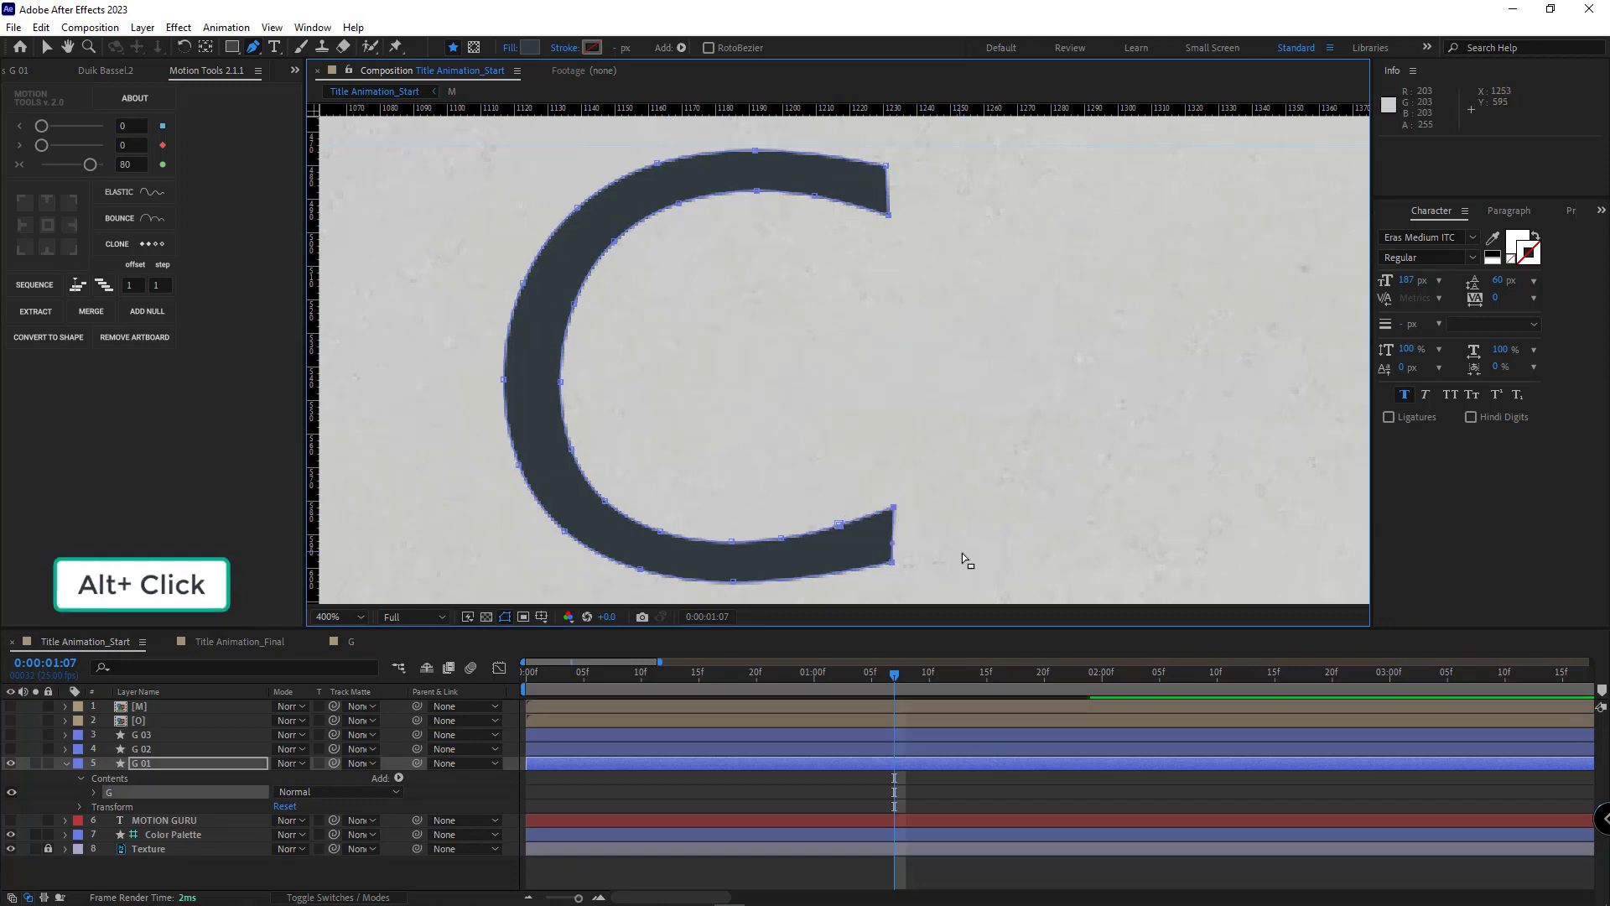
alt+click(893, 562)
key(F2)
scroll(847, 512, down, 1)
click(157, 764)
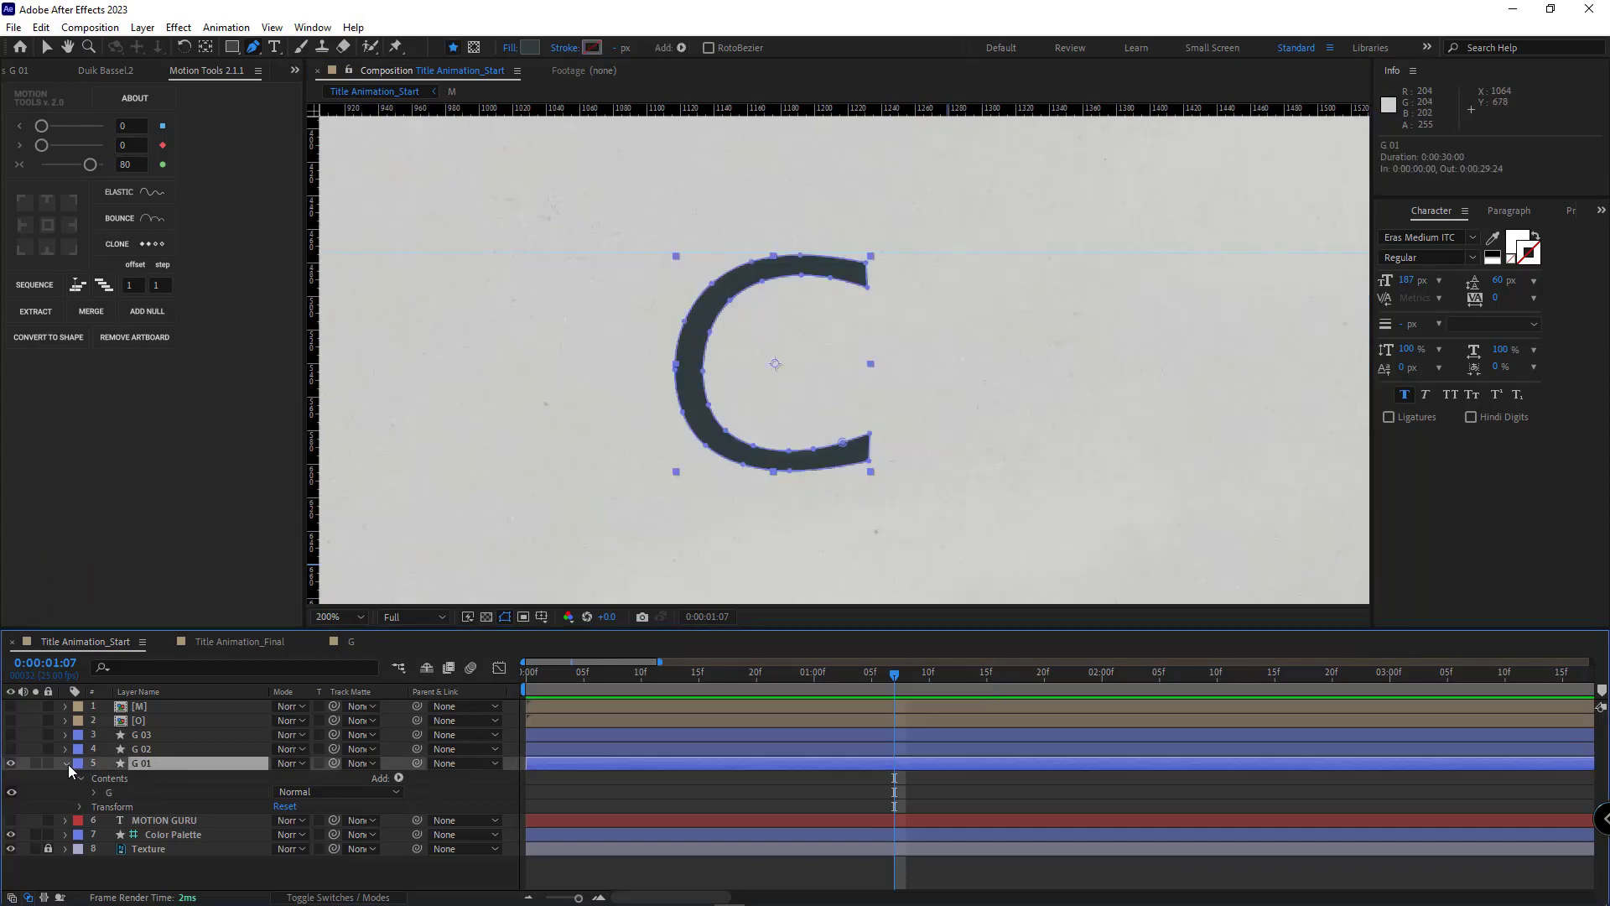
Collapse the properties of G 01, hide that layer, and show the selected G 02 layer
click(66, 764)
click(140, 749)
click(11, 749)
click(11, 763)
scroll(864, 417, up, 1)
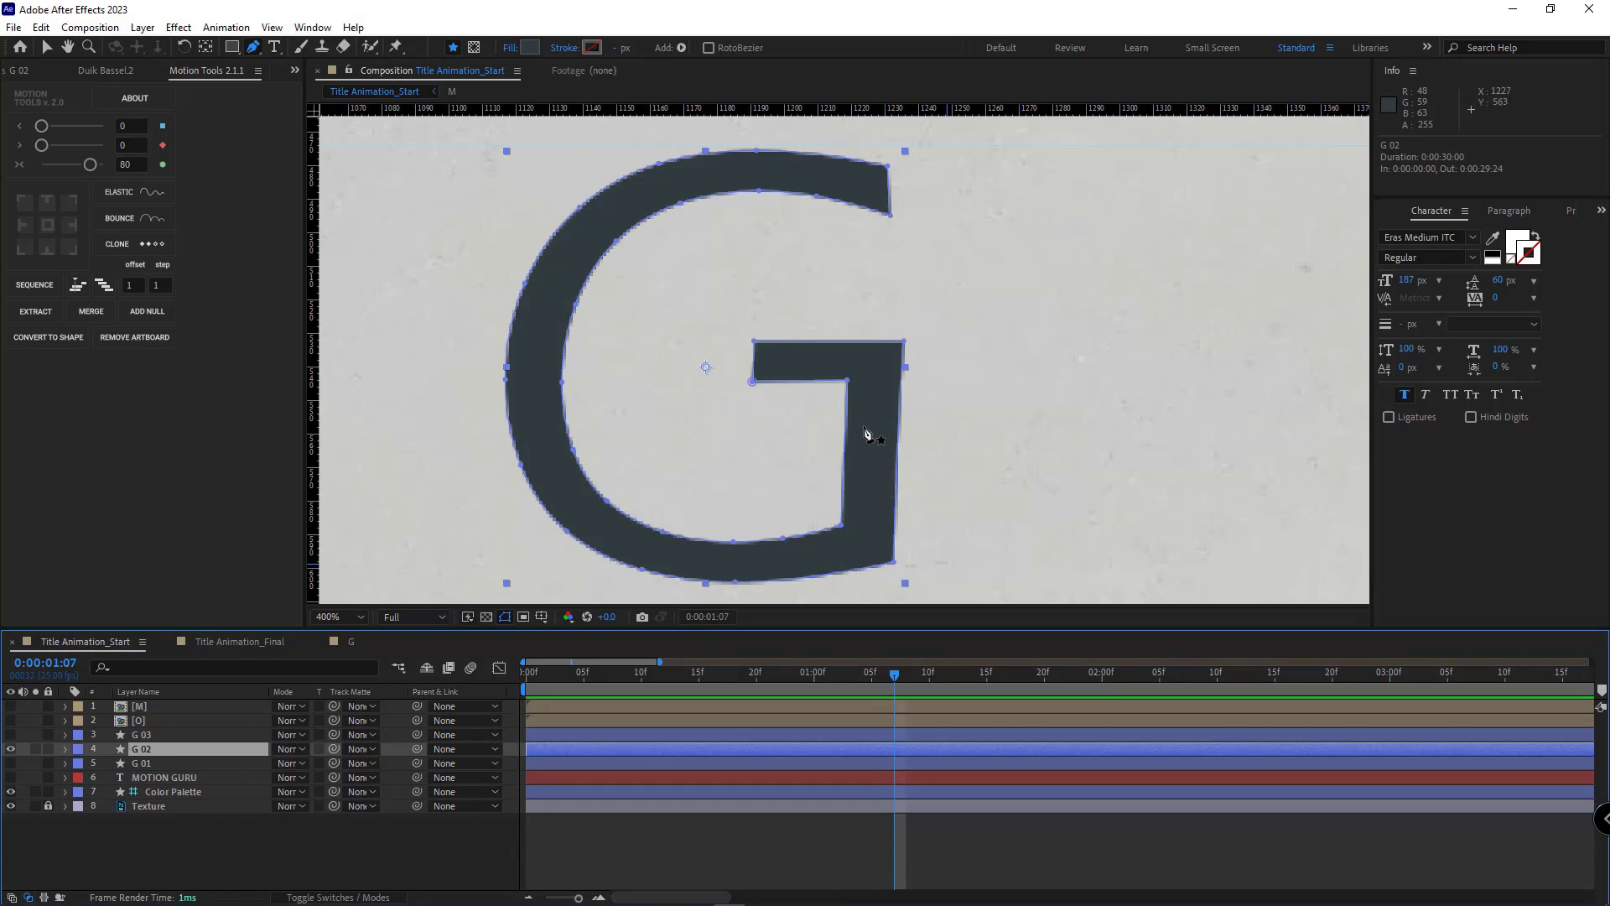
Delete the vertices at the free end of G 02's crossbar and convert the stem's upper inner vertex to a straight corner
ctrl+click(753, 381)
drag(802, 302, 742, 392)
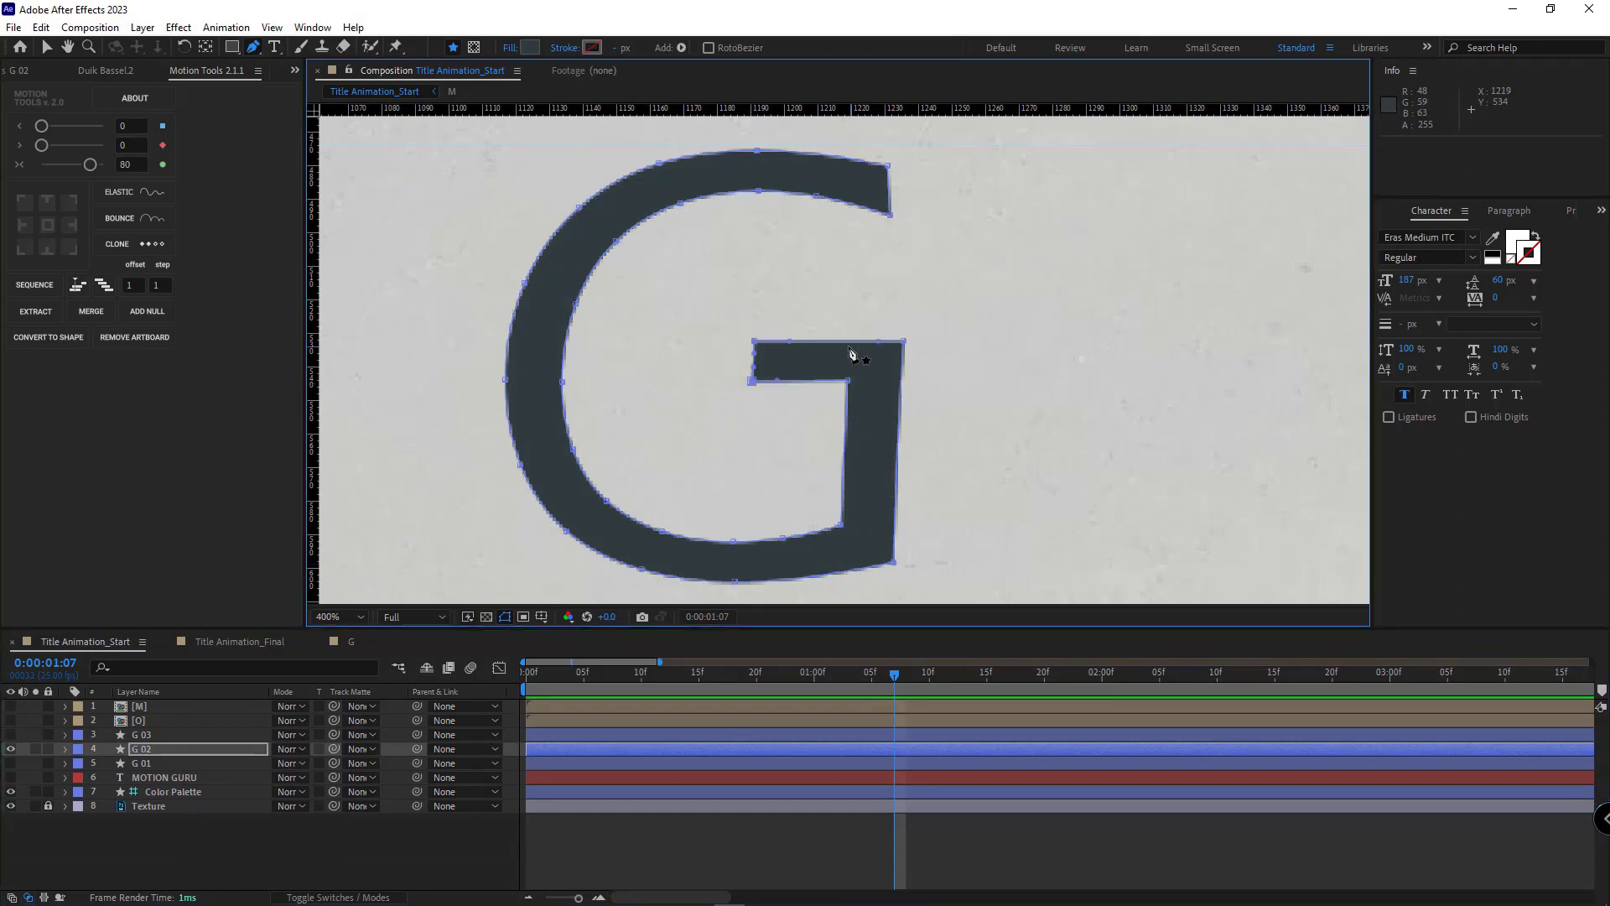
key(Delete)
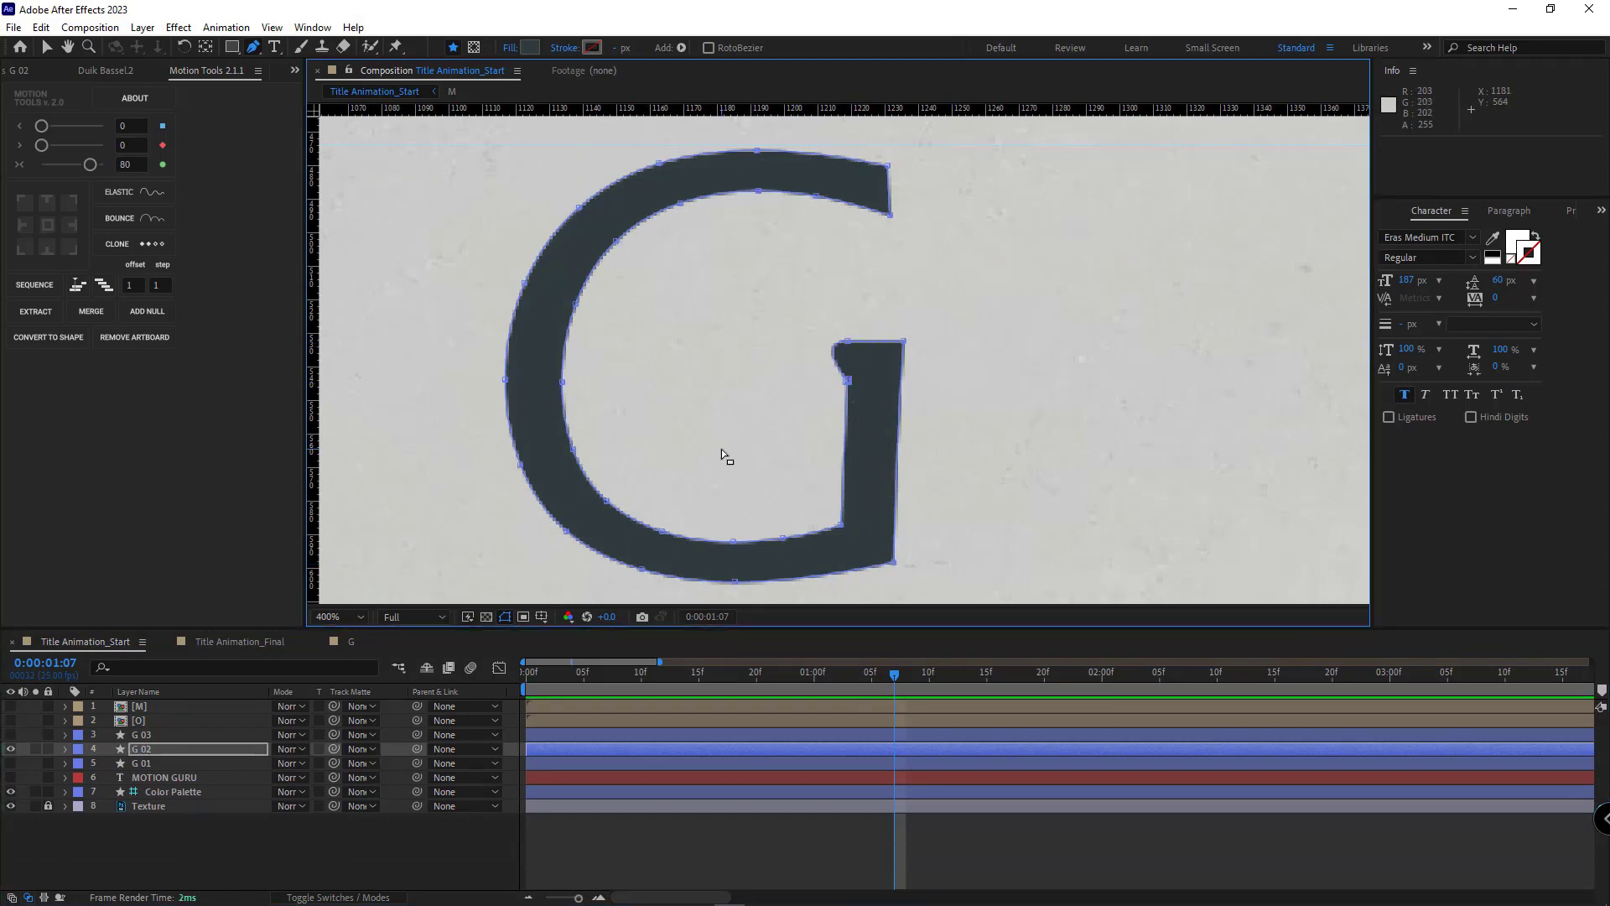
alt+click(848, 342)
Delete the curve vertices of G 02, keeping only the vertical stem, and make the stem's lower end a straight corner
scroll(822, 573, down, 1)
drag(669, 247, 823, 523)
key(Delete)
drag(904, 236, 774, 312)
key(Delete)
scroll(819, 504, up, 3)
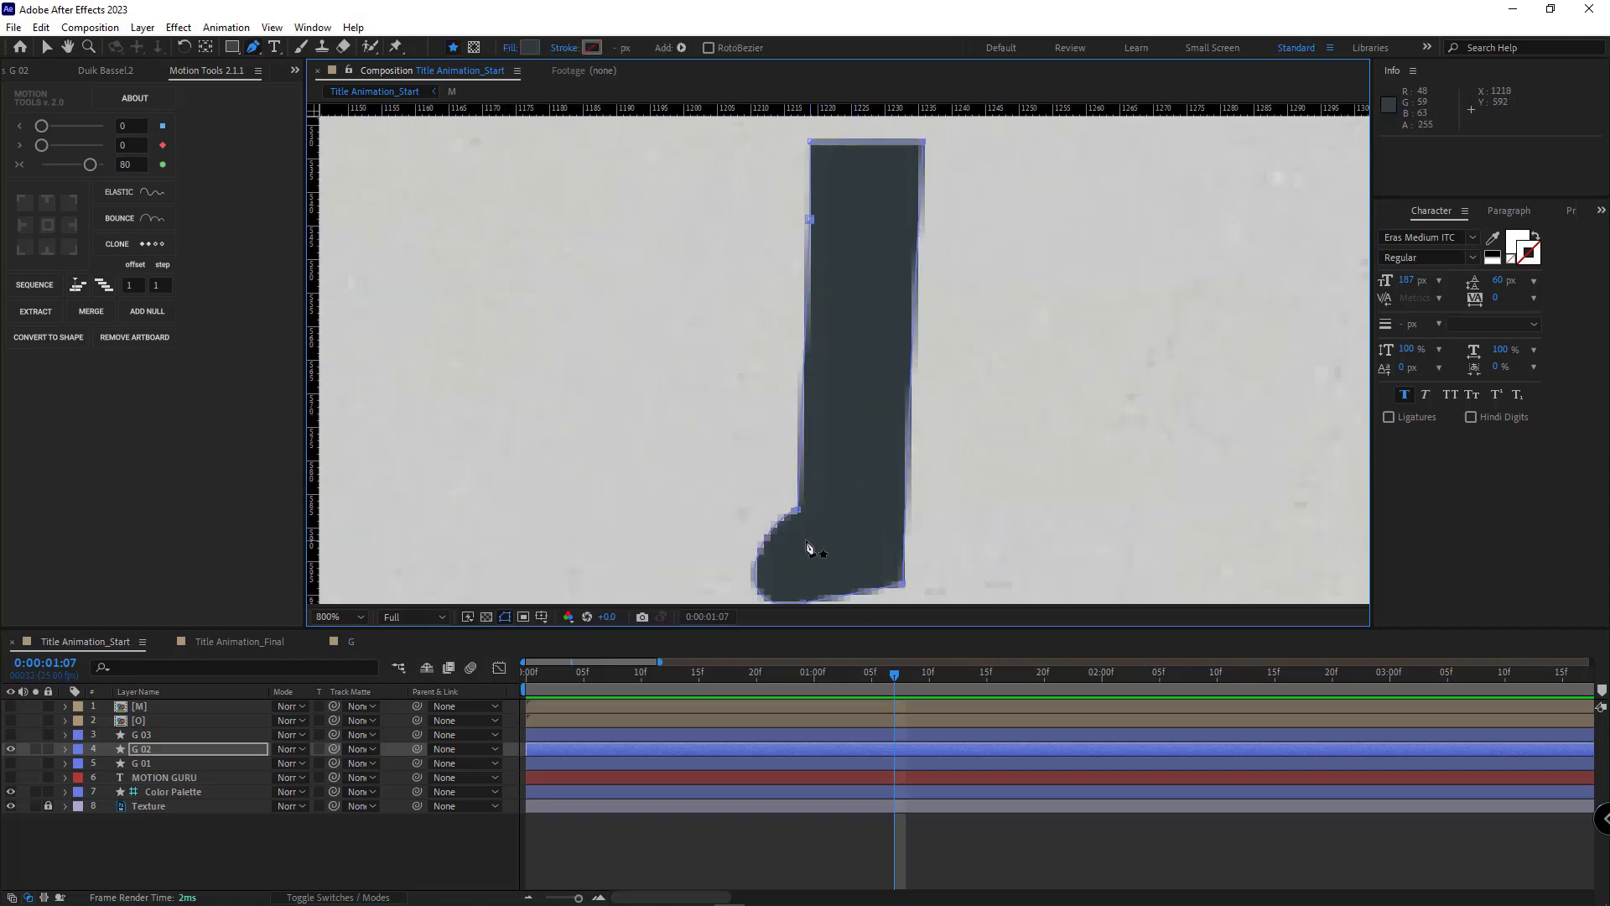
drag(717, 555, 794, 541)
scroll(803, 428, up, 2)
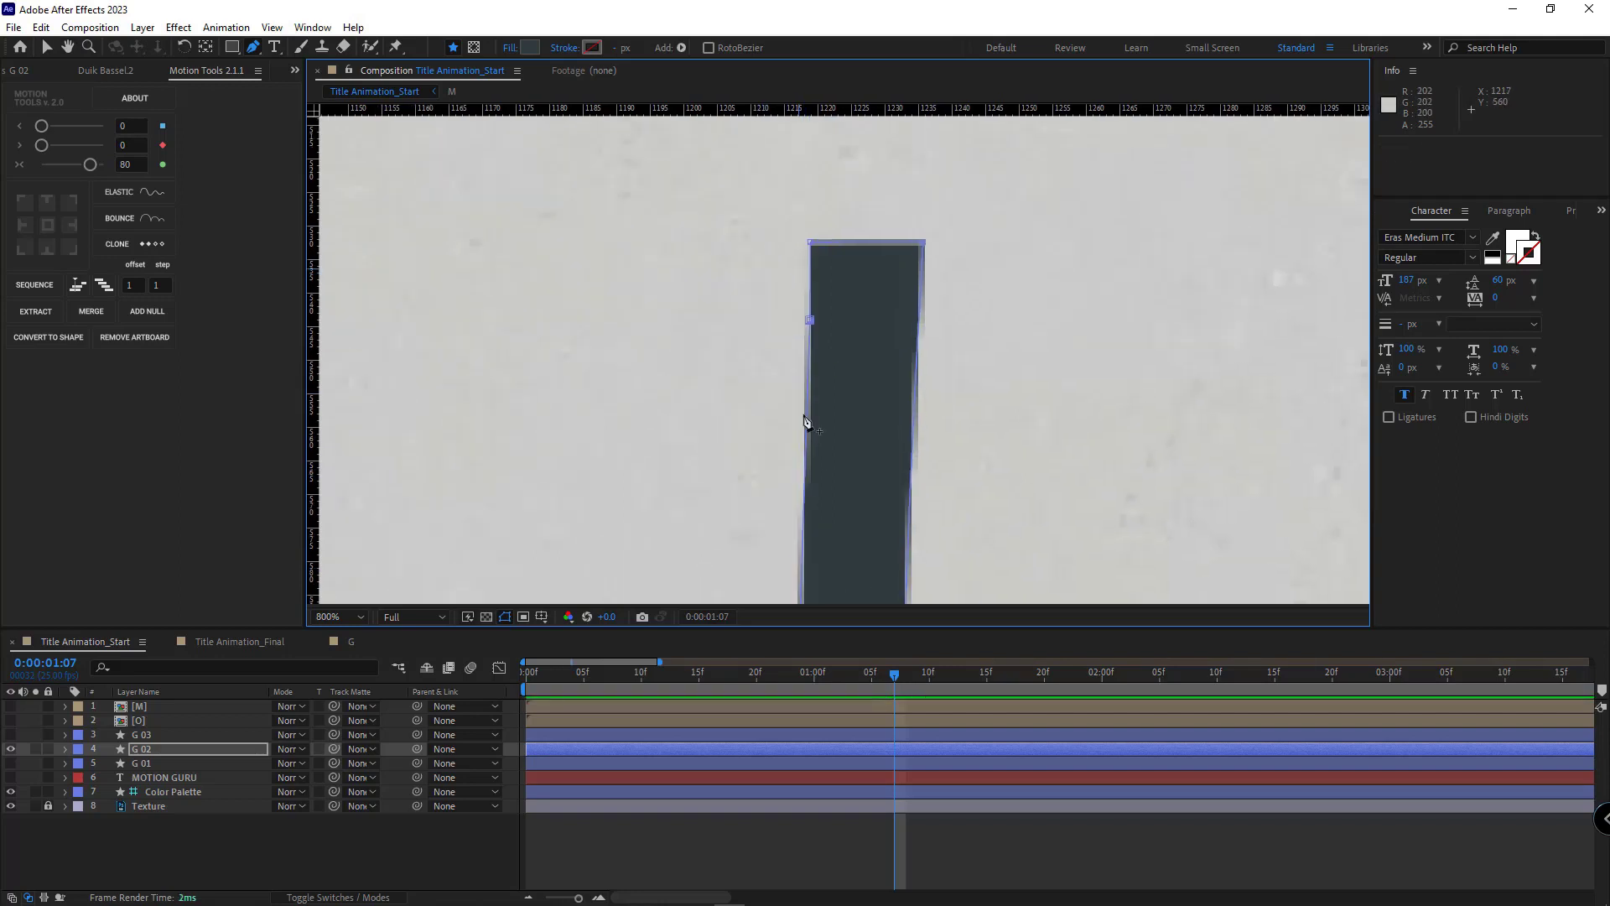
scroll(788, 470, down, 1)
Show G 03 in place of G 02 and delete its curve and stem vertices, keeping only the crossbar
click(138, 736)
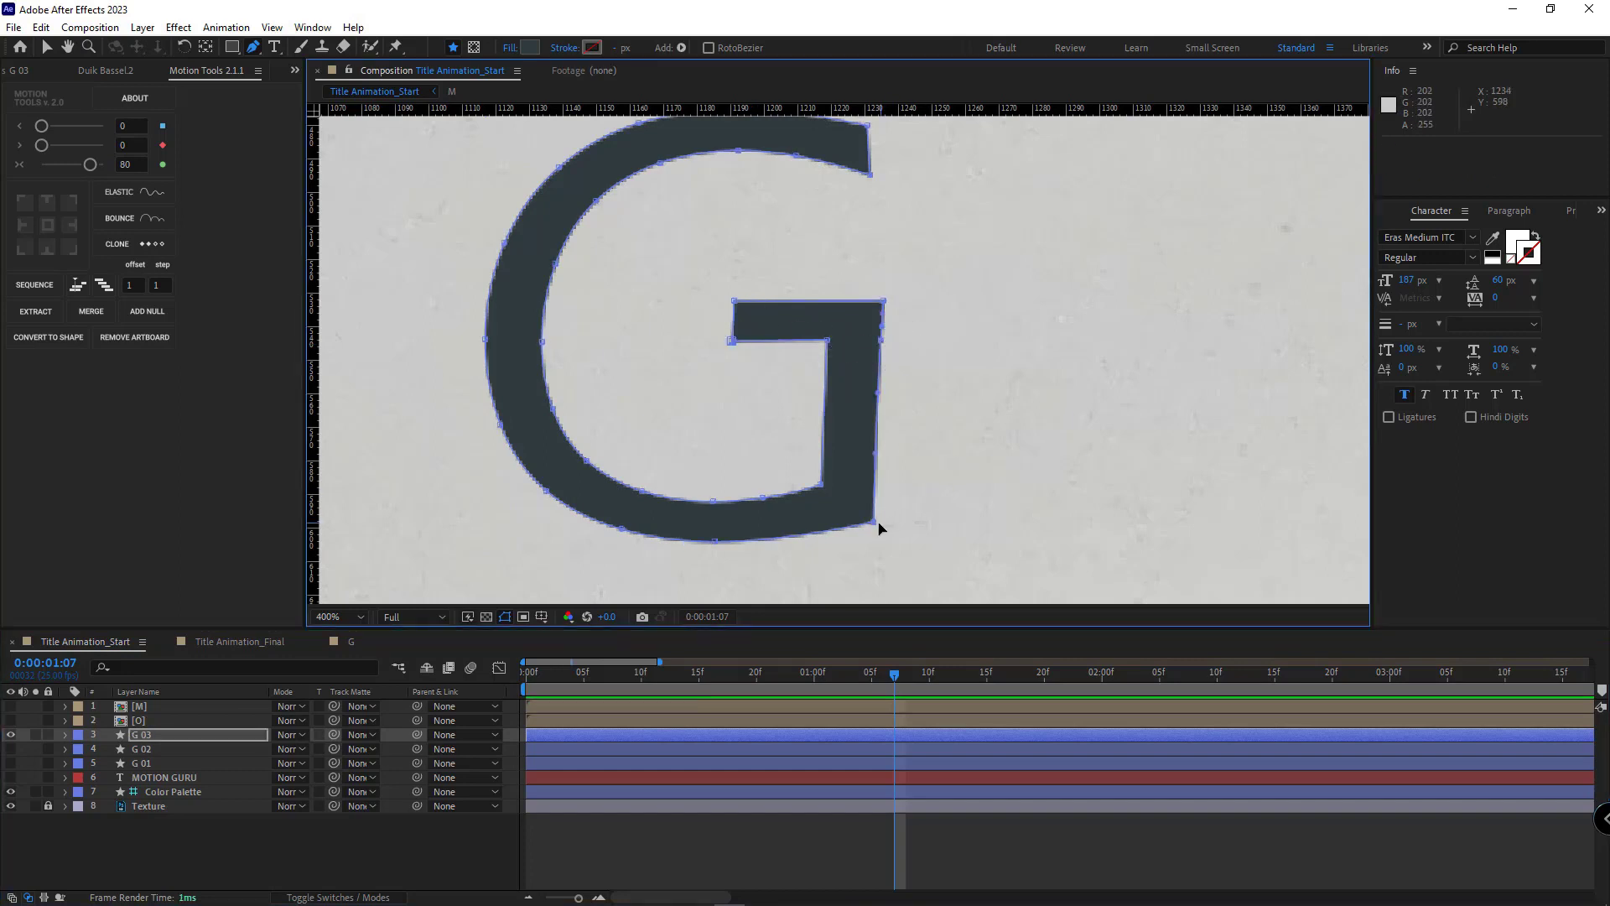
scroll(861, 360, down, 1)
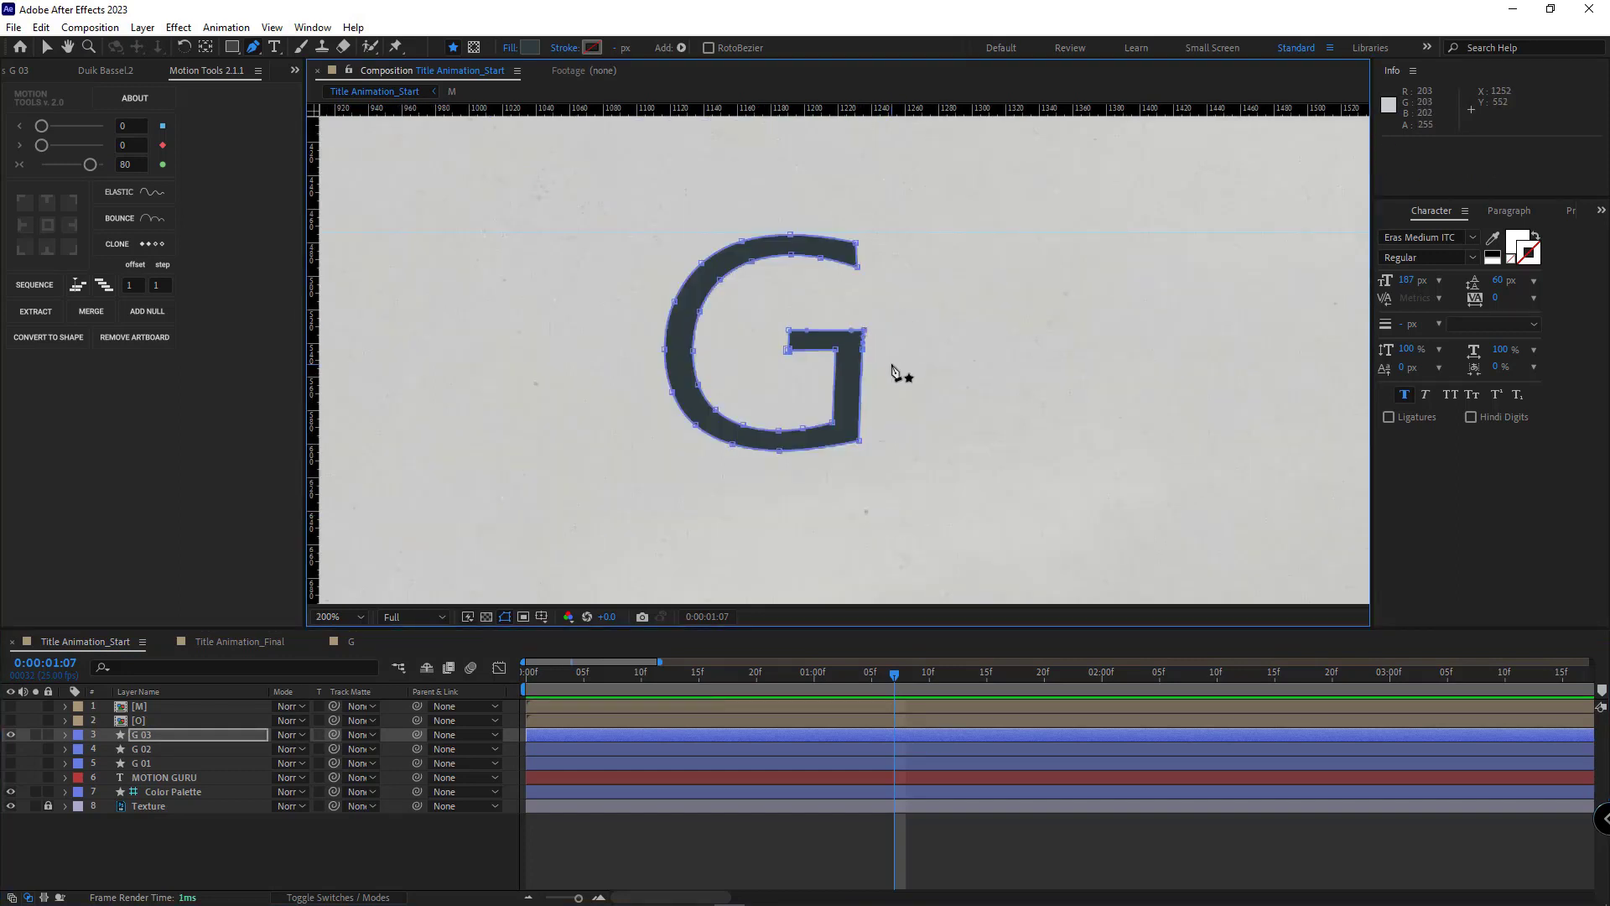
key(ctrl+a)
drag(808, 349, 777, 365)
key(Delete)
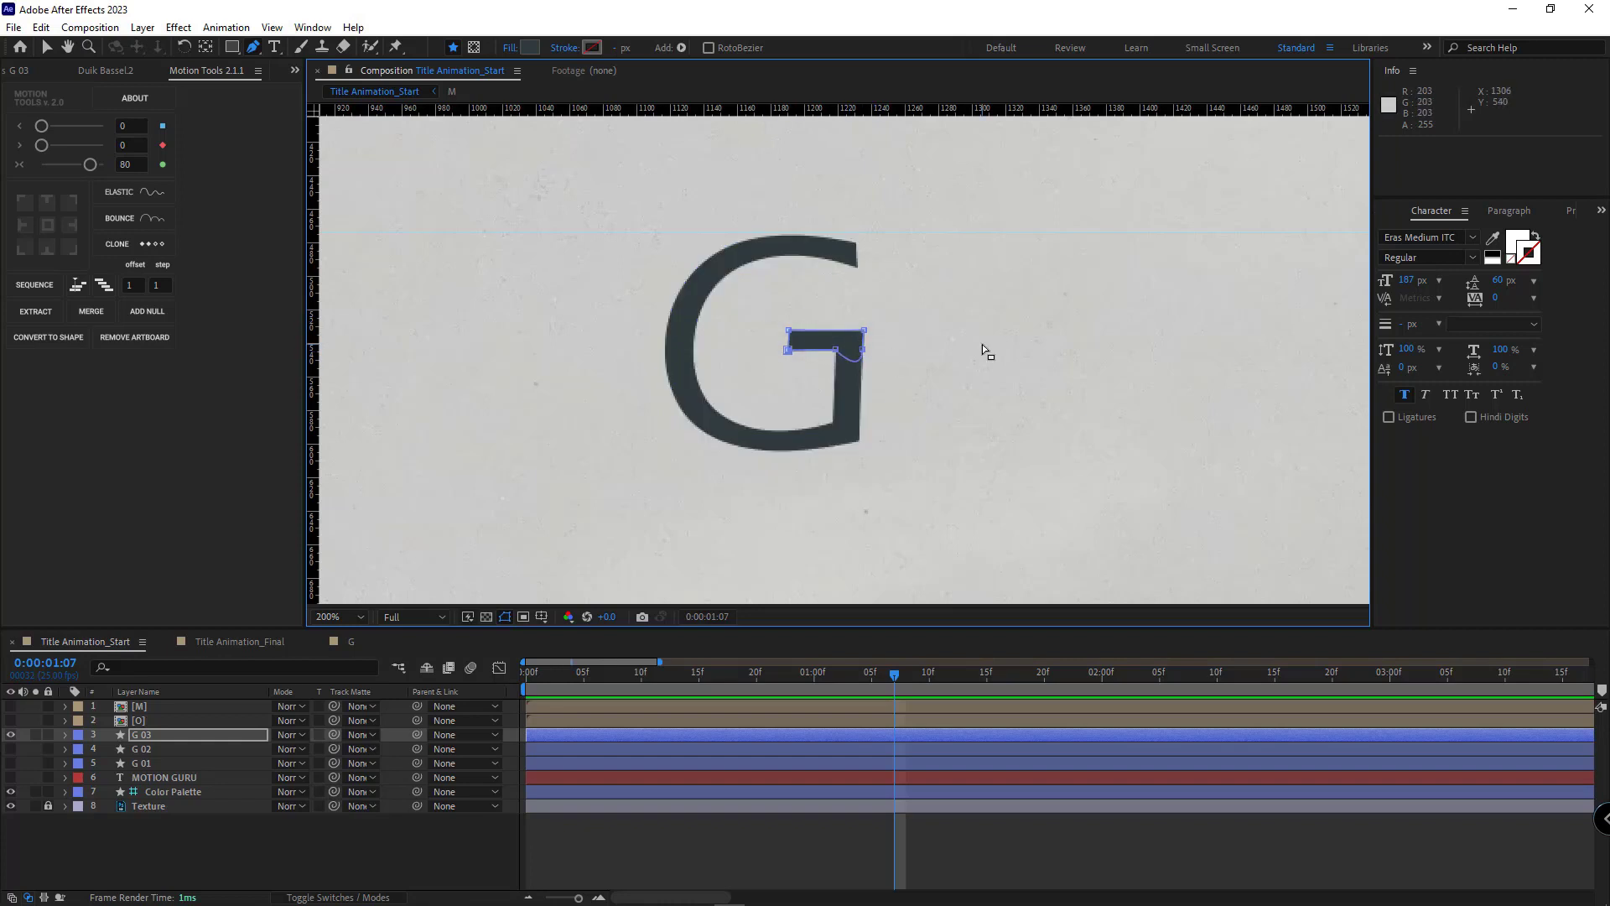
Convert the rounded vertices along the underside of G 03's crossbar to straight corners
scroll(808, 349, up, 2)
click(918, 320)
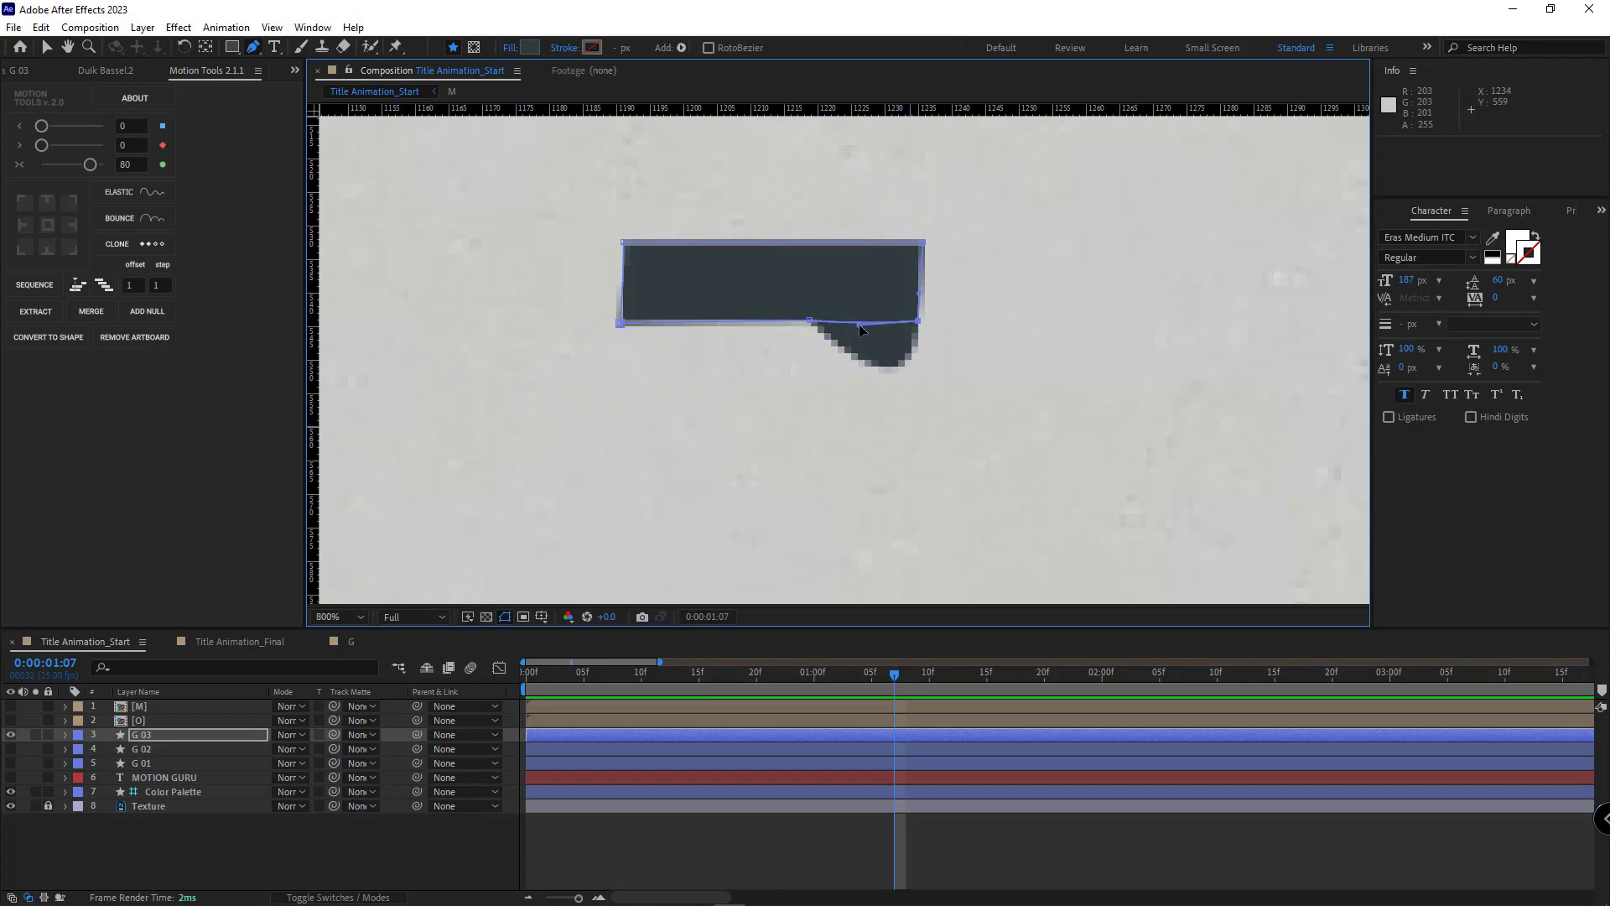
ctrl+click(810, 321)
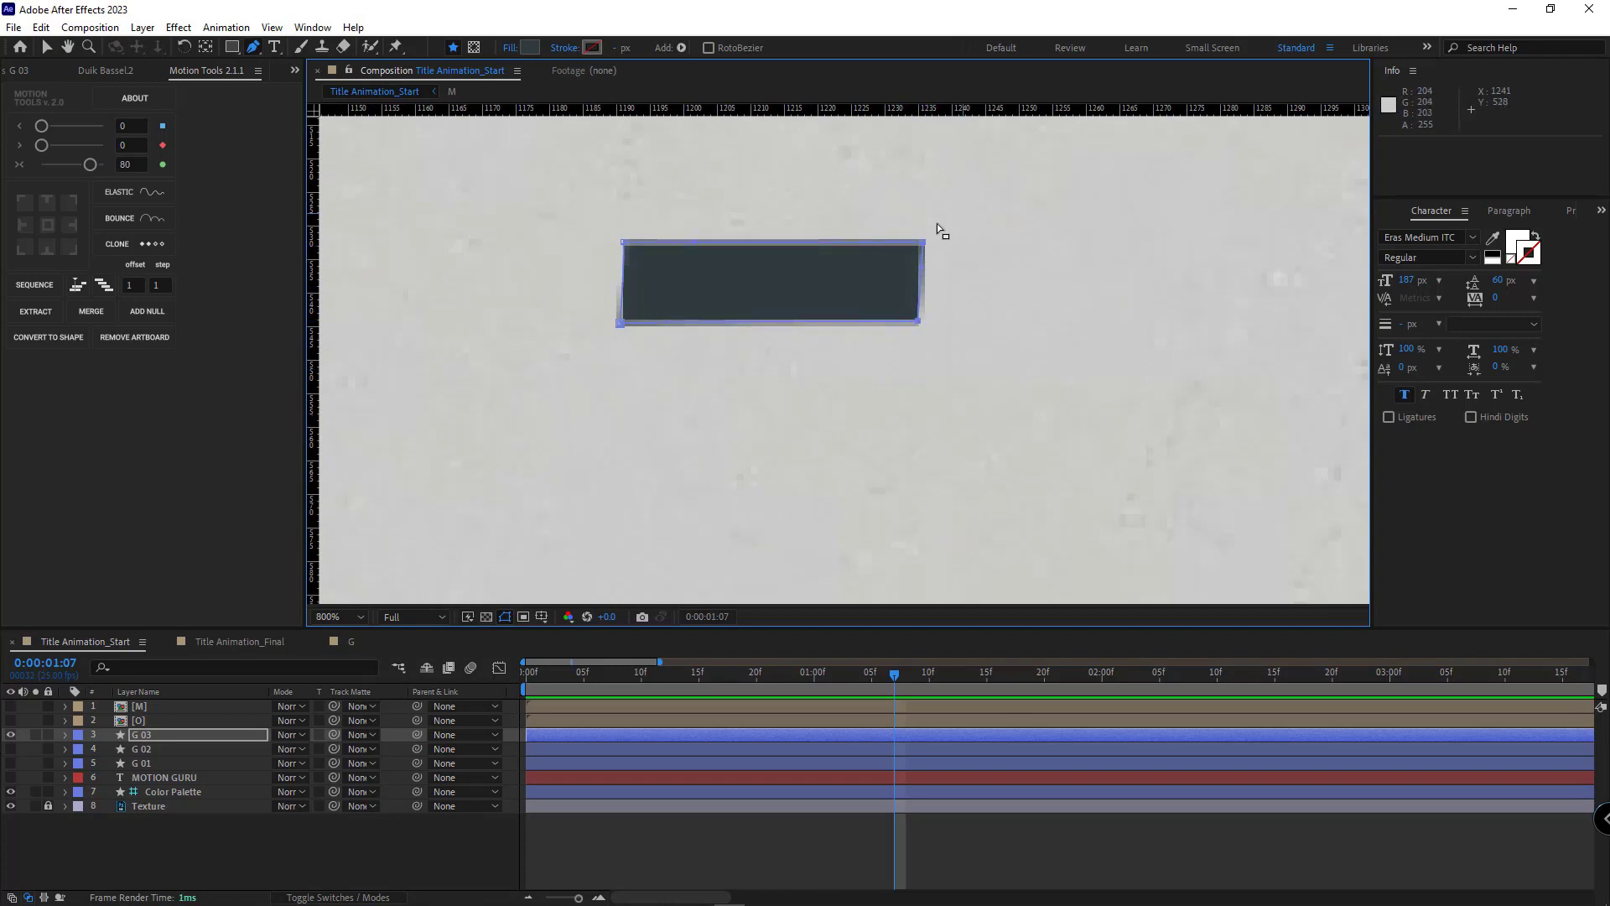
Make layers G 02 and G 01 visible again alongside G 03
key(ctrl+Down)
key(comma)
key(comma)
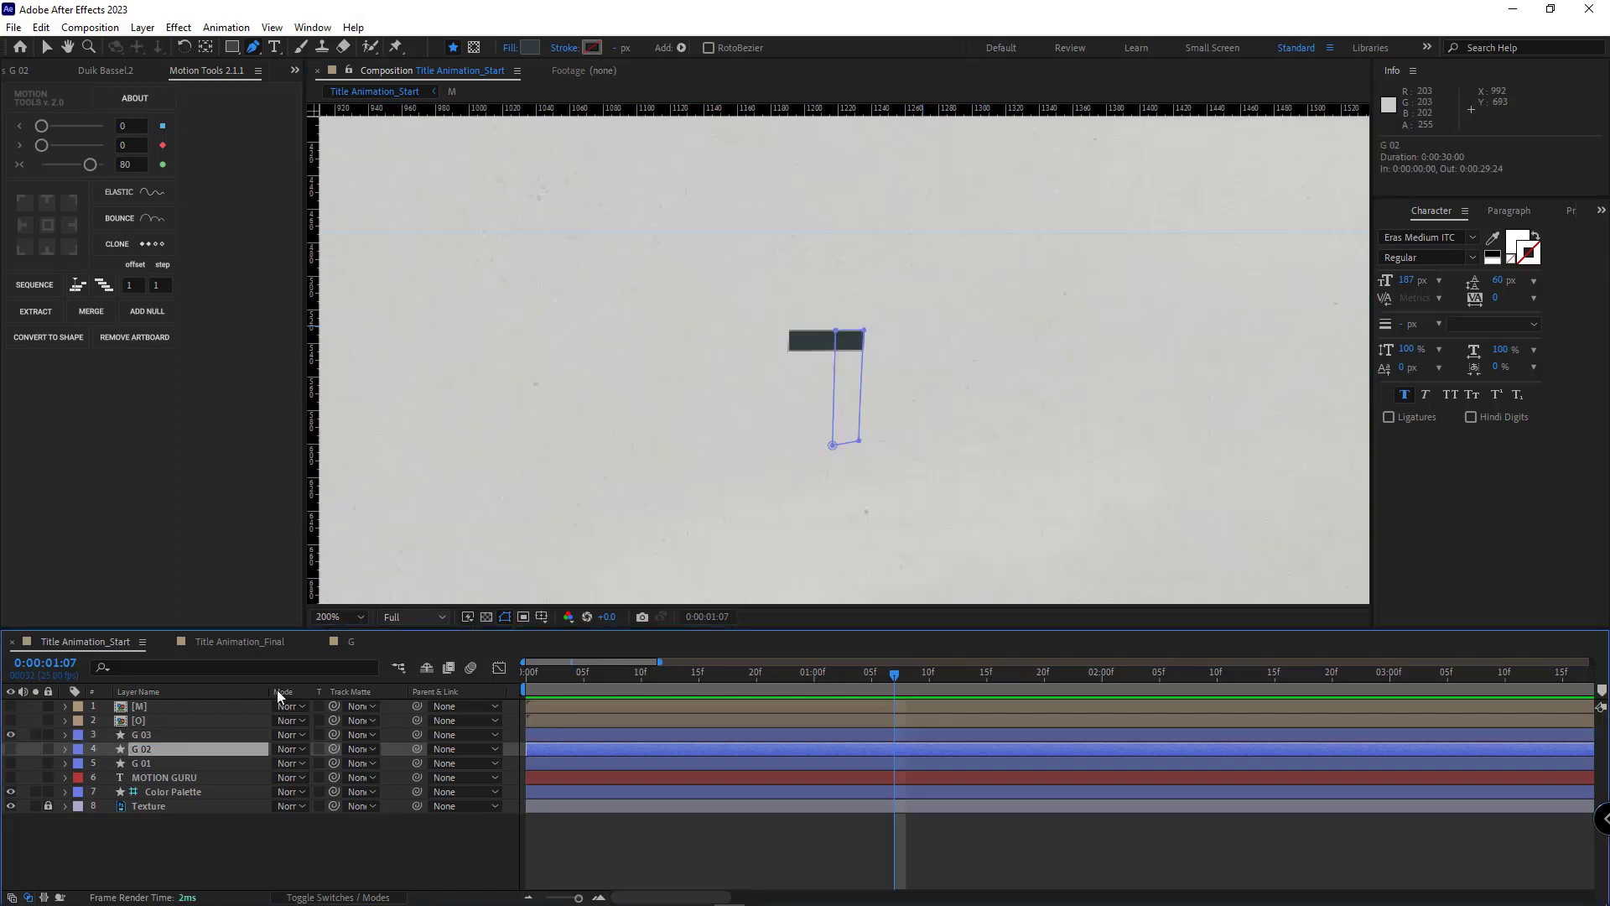
click(11, 749)
click(12, 762)
Center the anchor points of layers G 01, G 02 and G 03 on their own shapes
key(v)
click(144, 737)
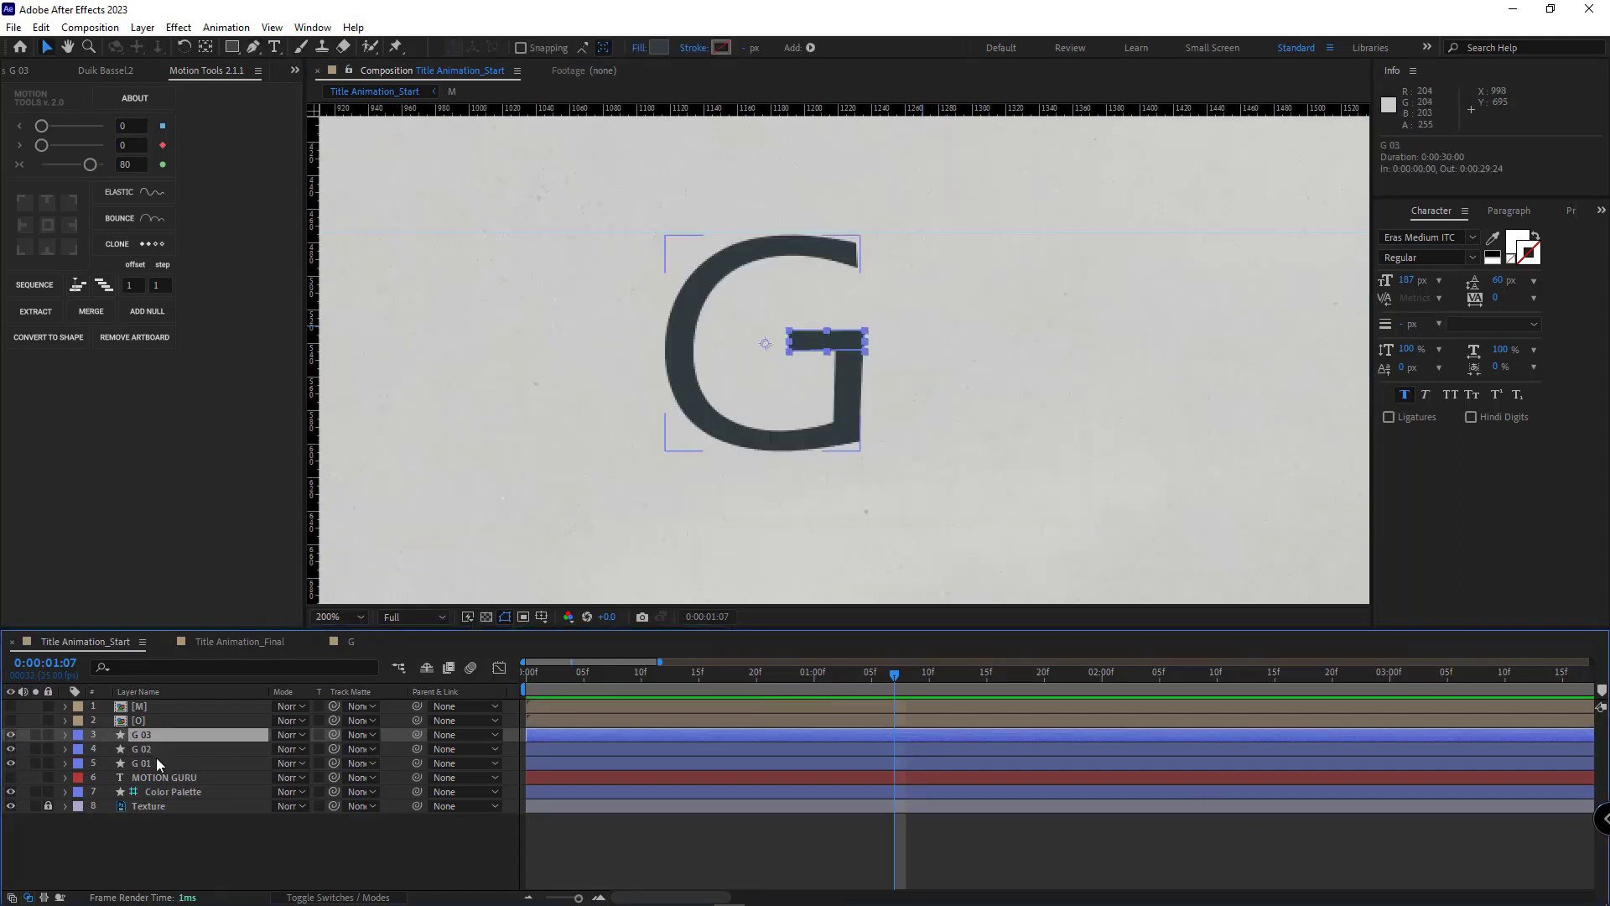
shift+click(156, 762)
click(51, 228)
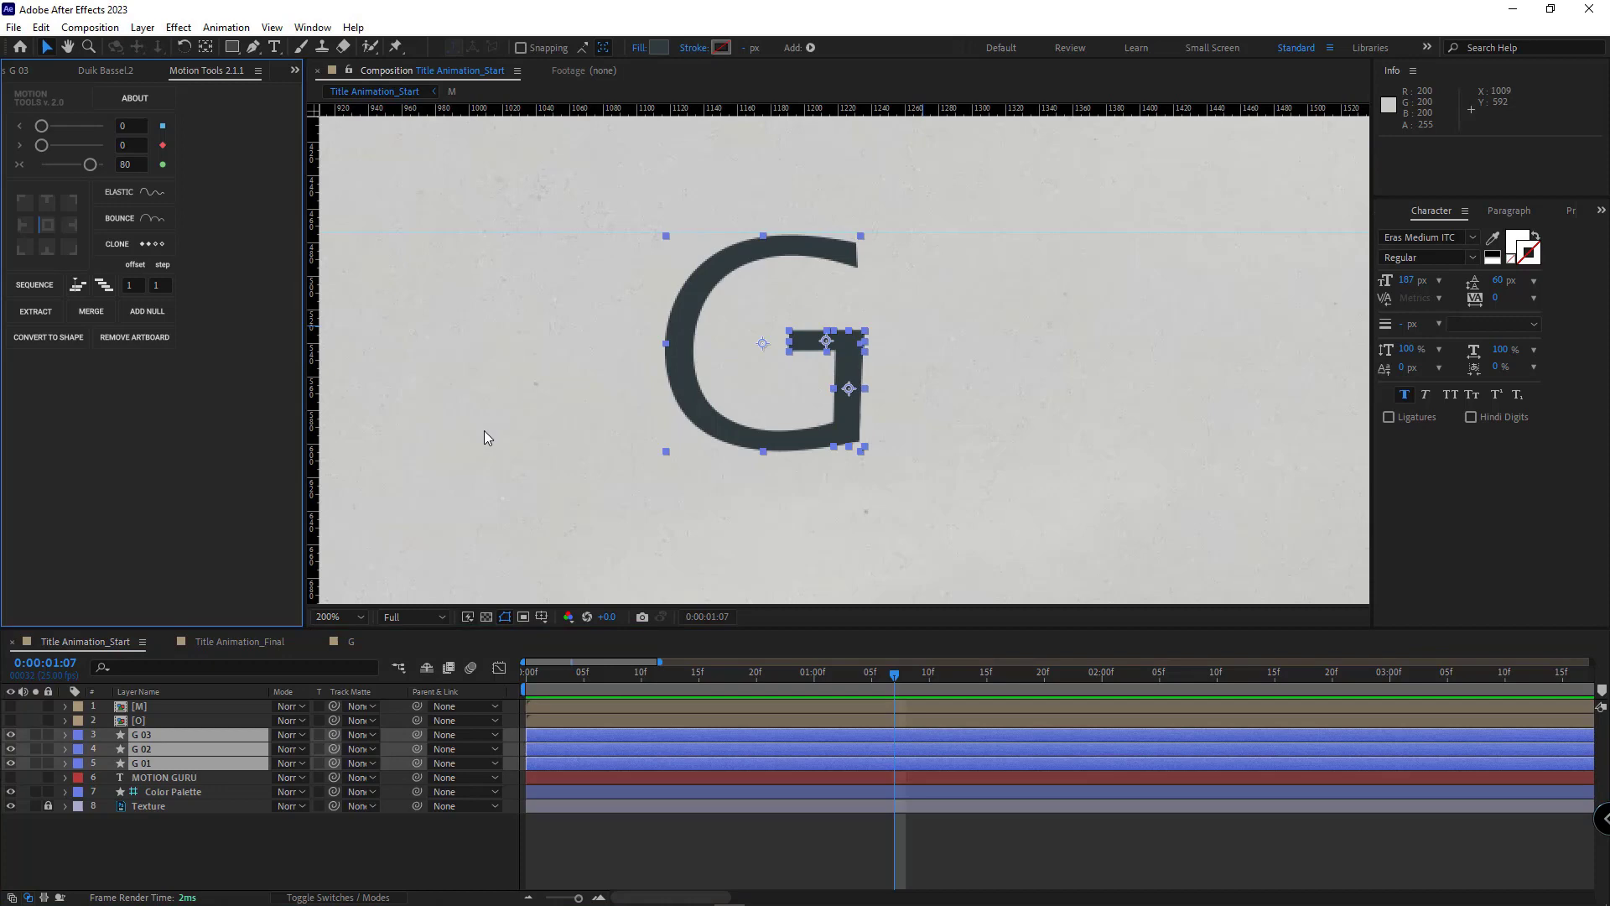
click(312, 830)
Add Position keyframes to G 02 and G 03 at 0:00:00:00 and 0:00:00:15
click(144, 751)
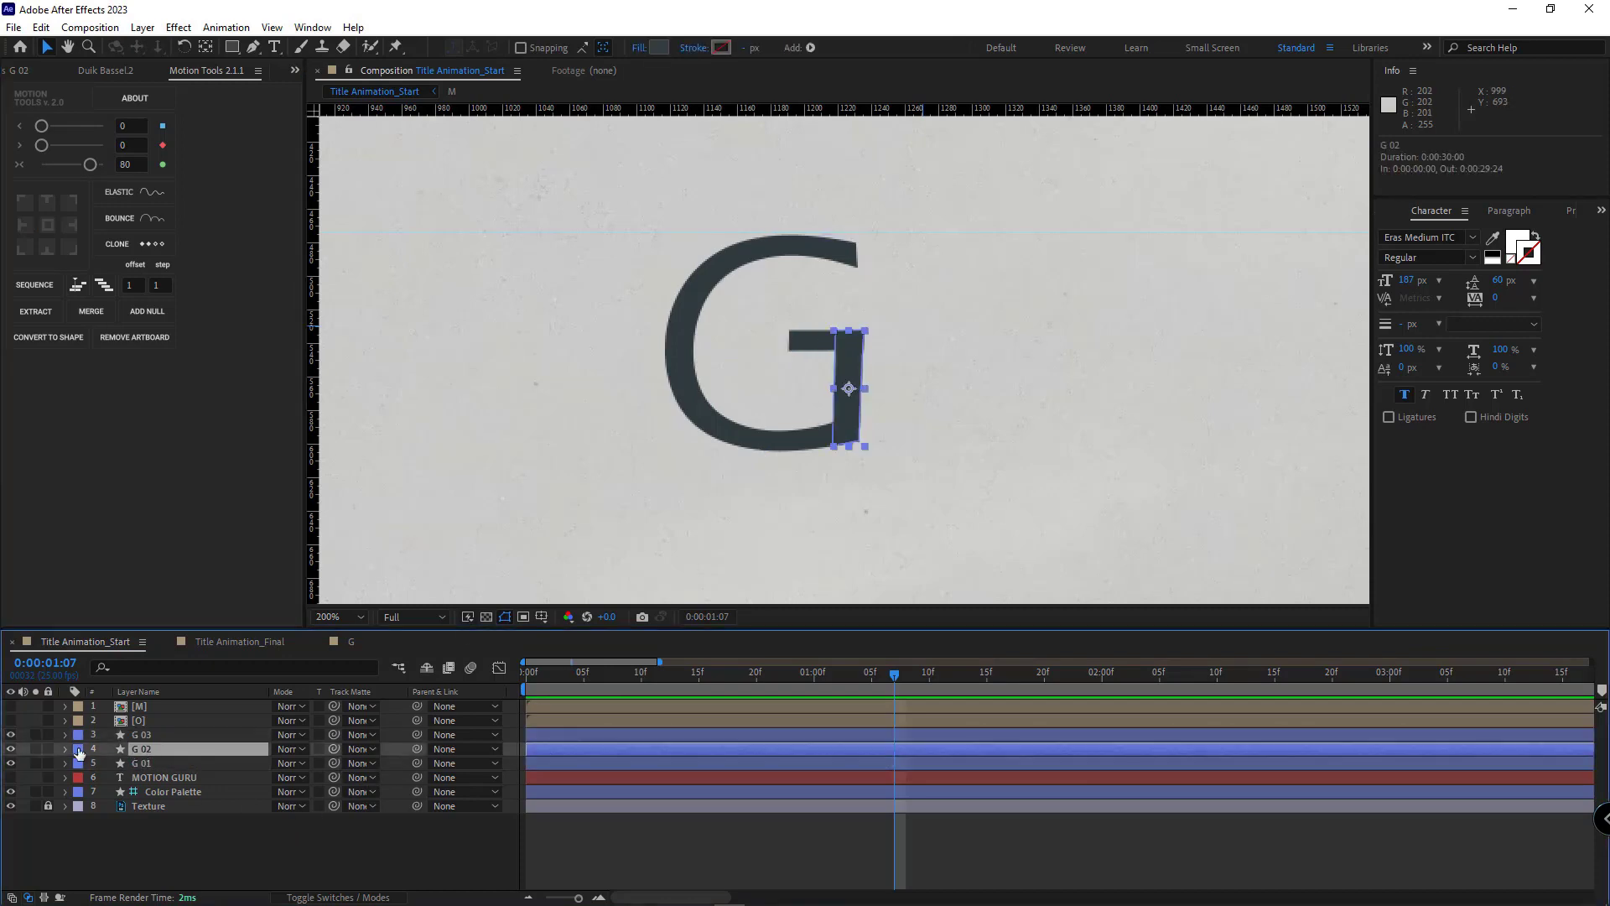
shift+click(154, 735)
scroll(791, 456, up, 3)
scroll(837, 453, down, 1)
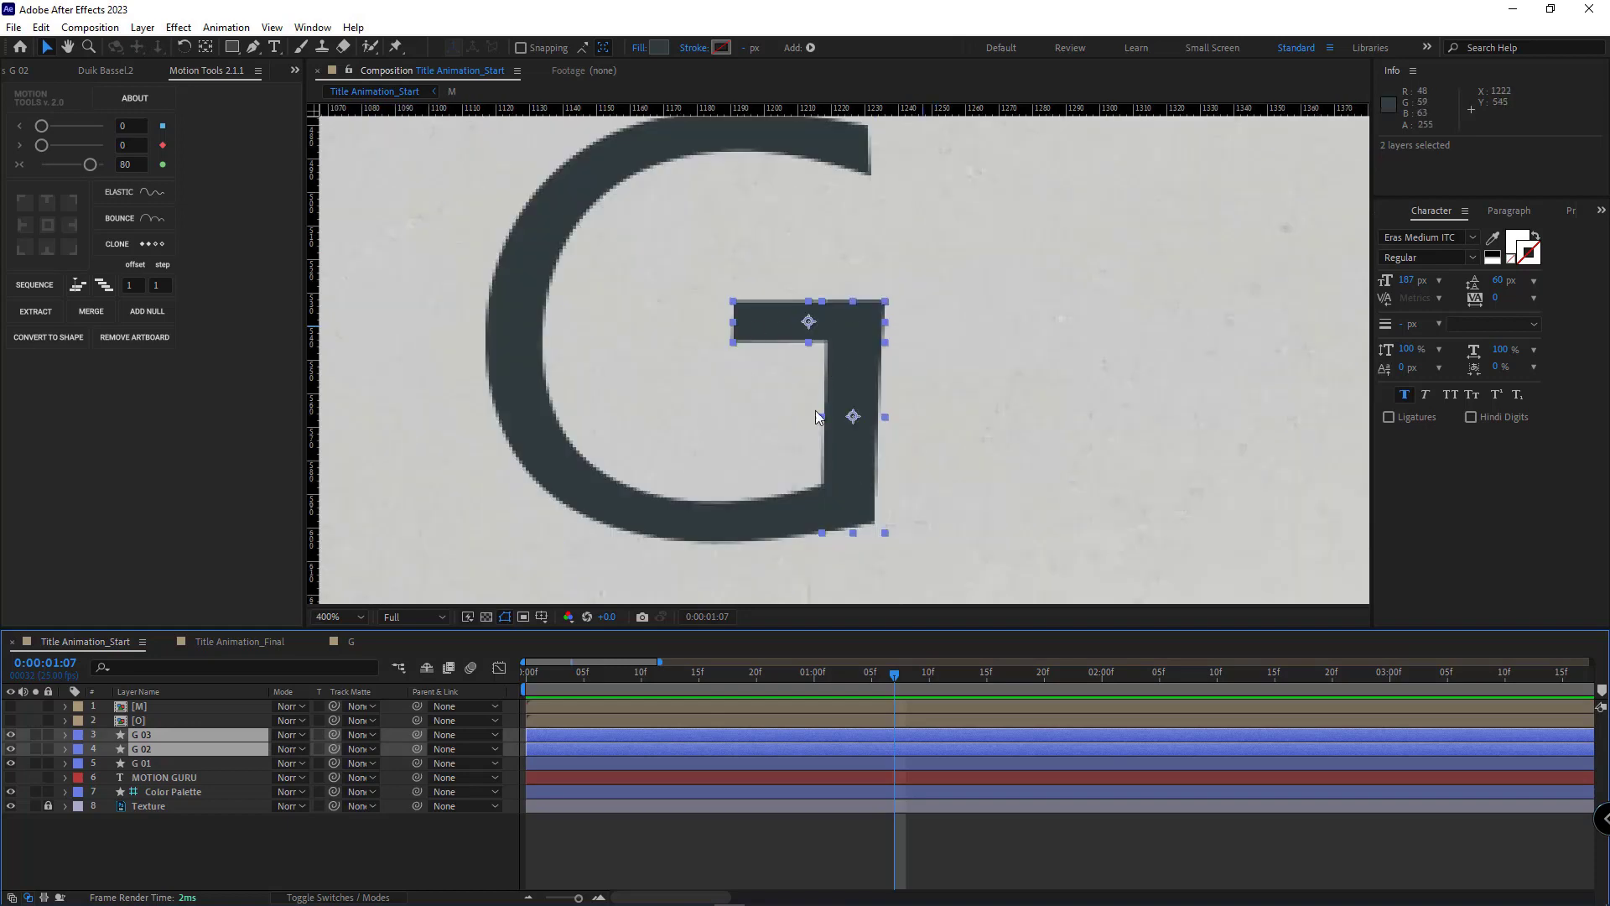
scroll(818, 417, down, 2)
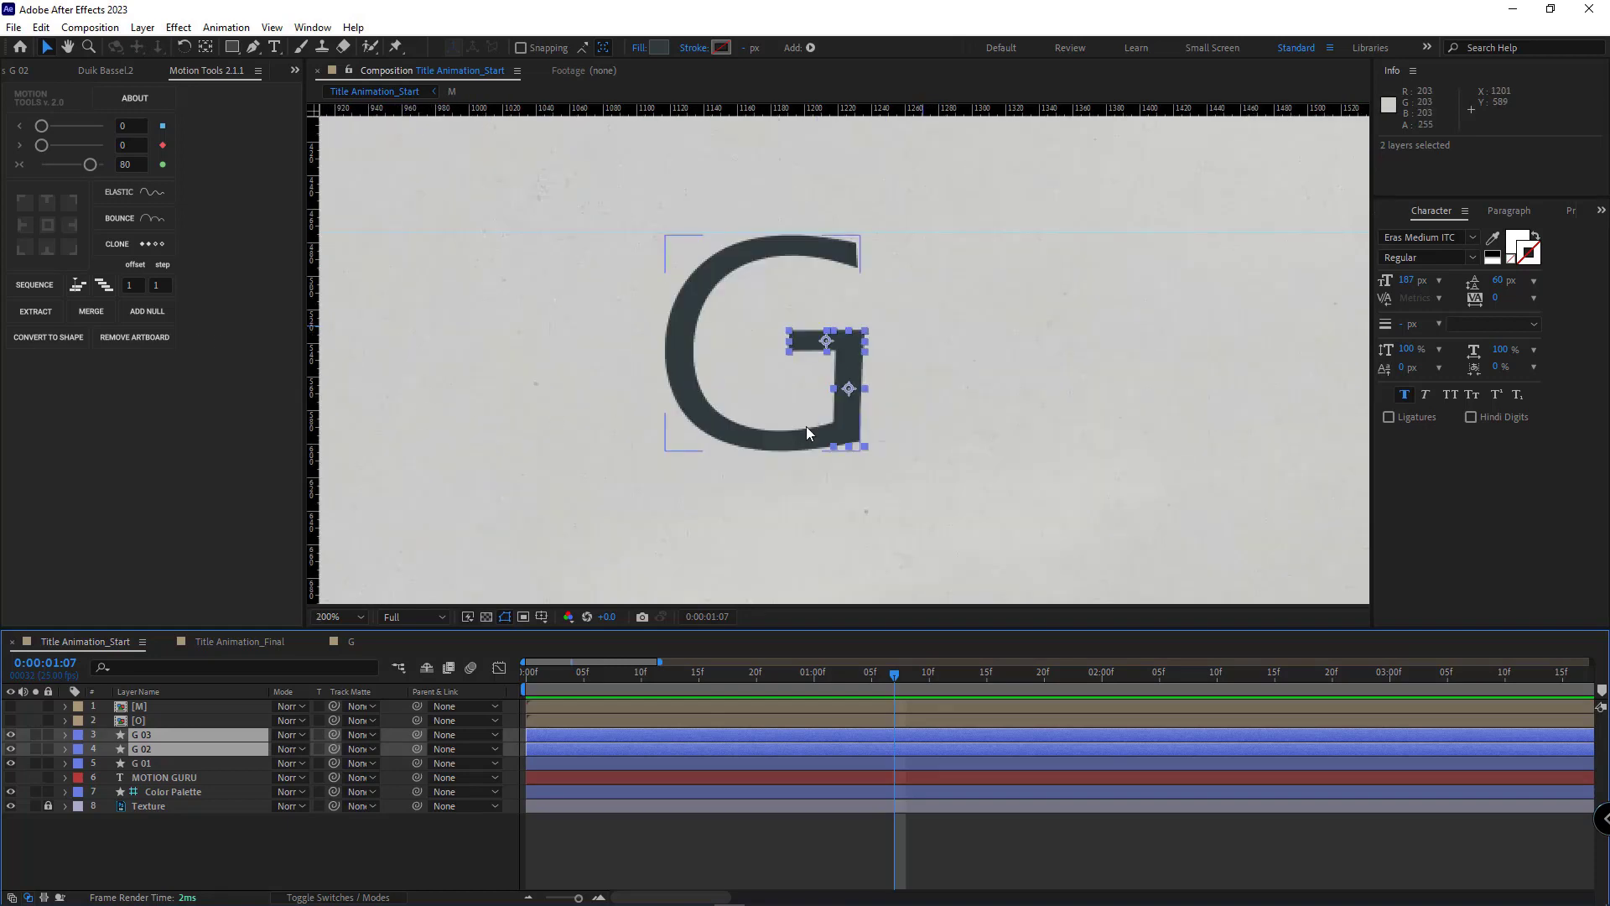
scroll(818, 427, up, 3)
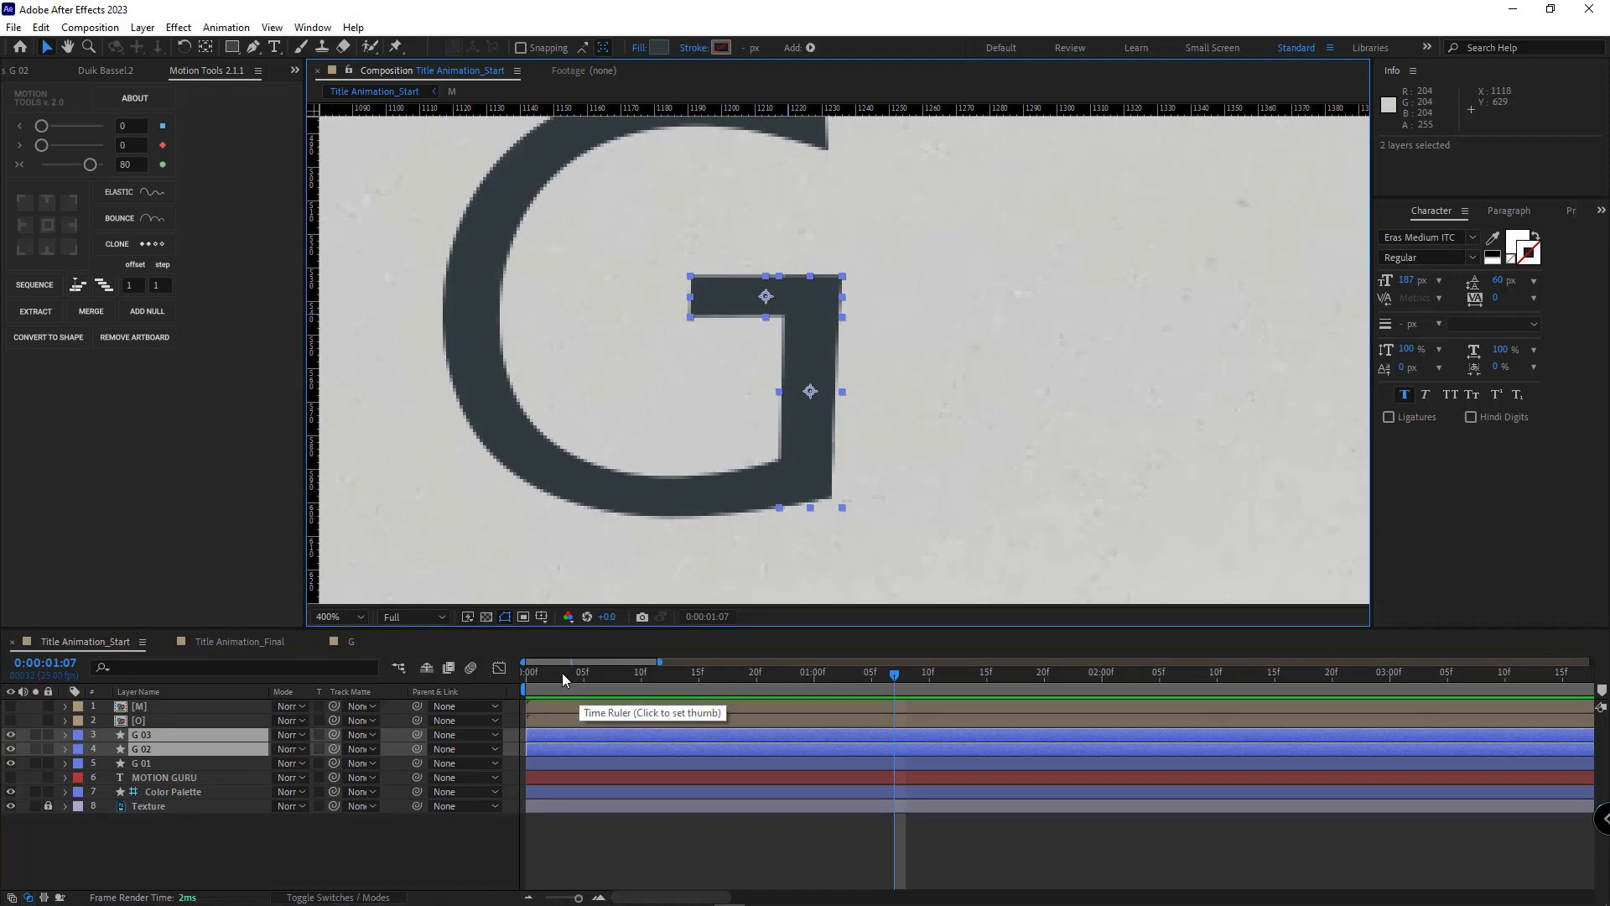
key(Home)
key(p)
click(108, 749)
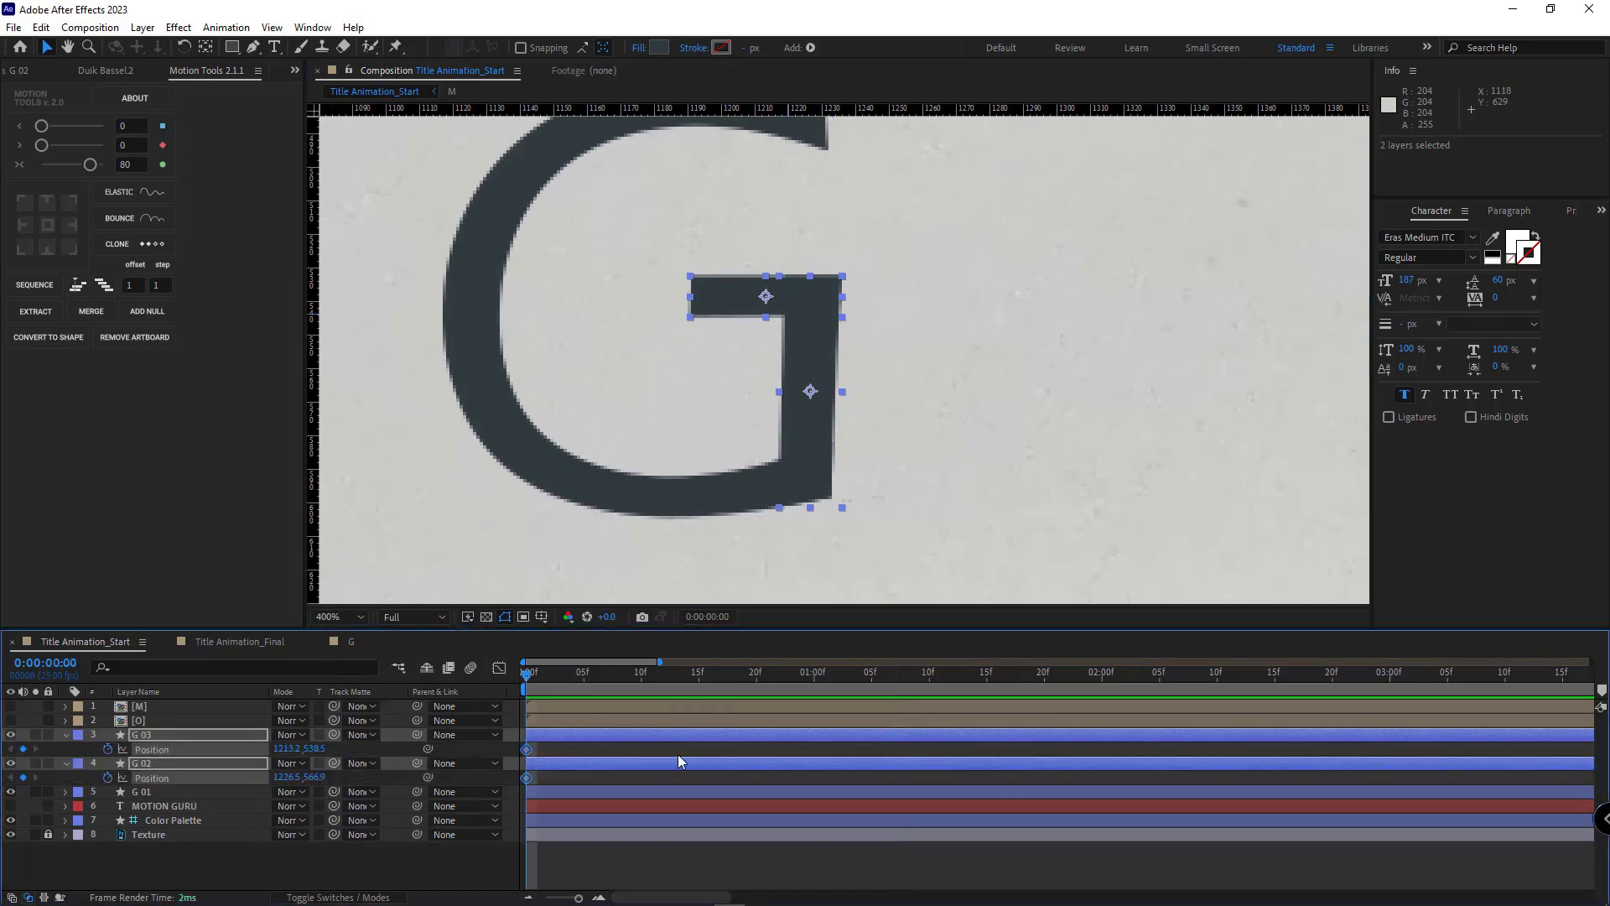
click(699, 674)
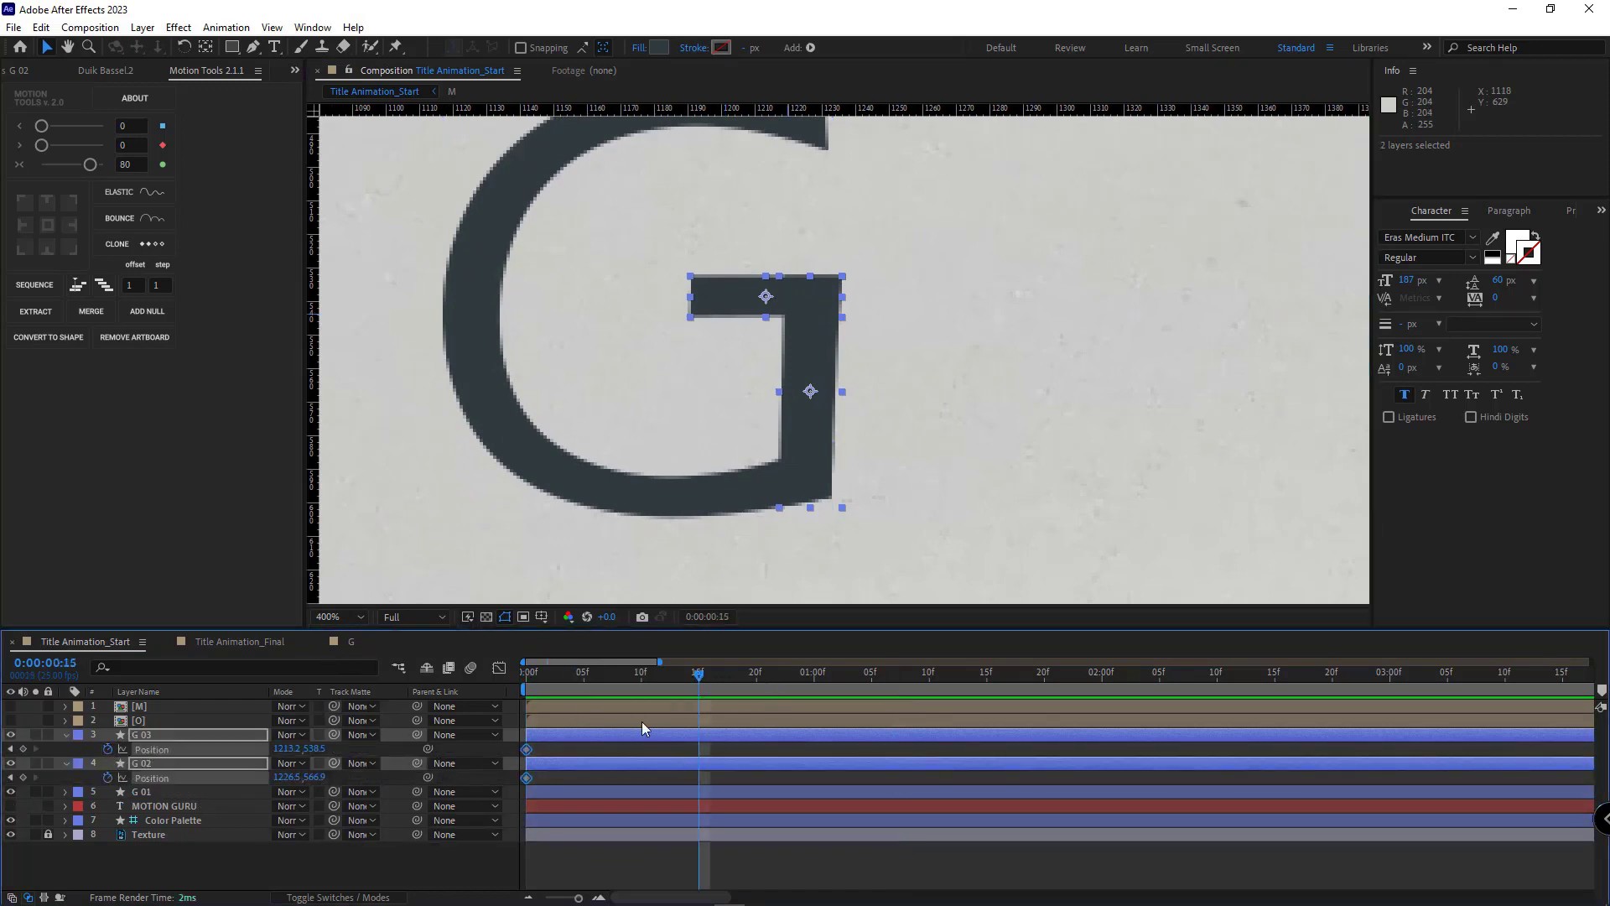
click(23, 777)
At the first frame, offset G 03 horizontally to X 1236.8 and G 02 downward to Y 601.7
drag(552, 676, 523, 678)
click(322, 861)
click(139, 735)
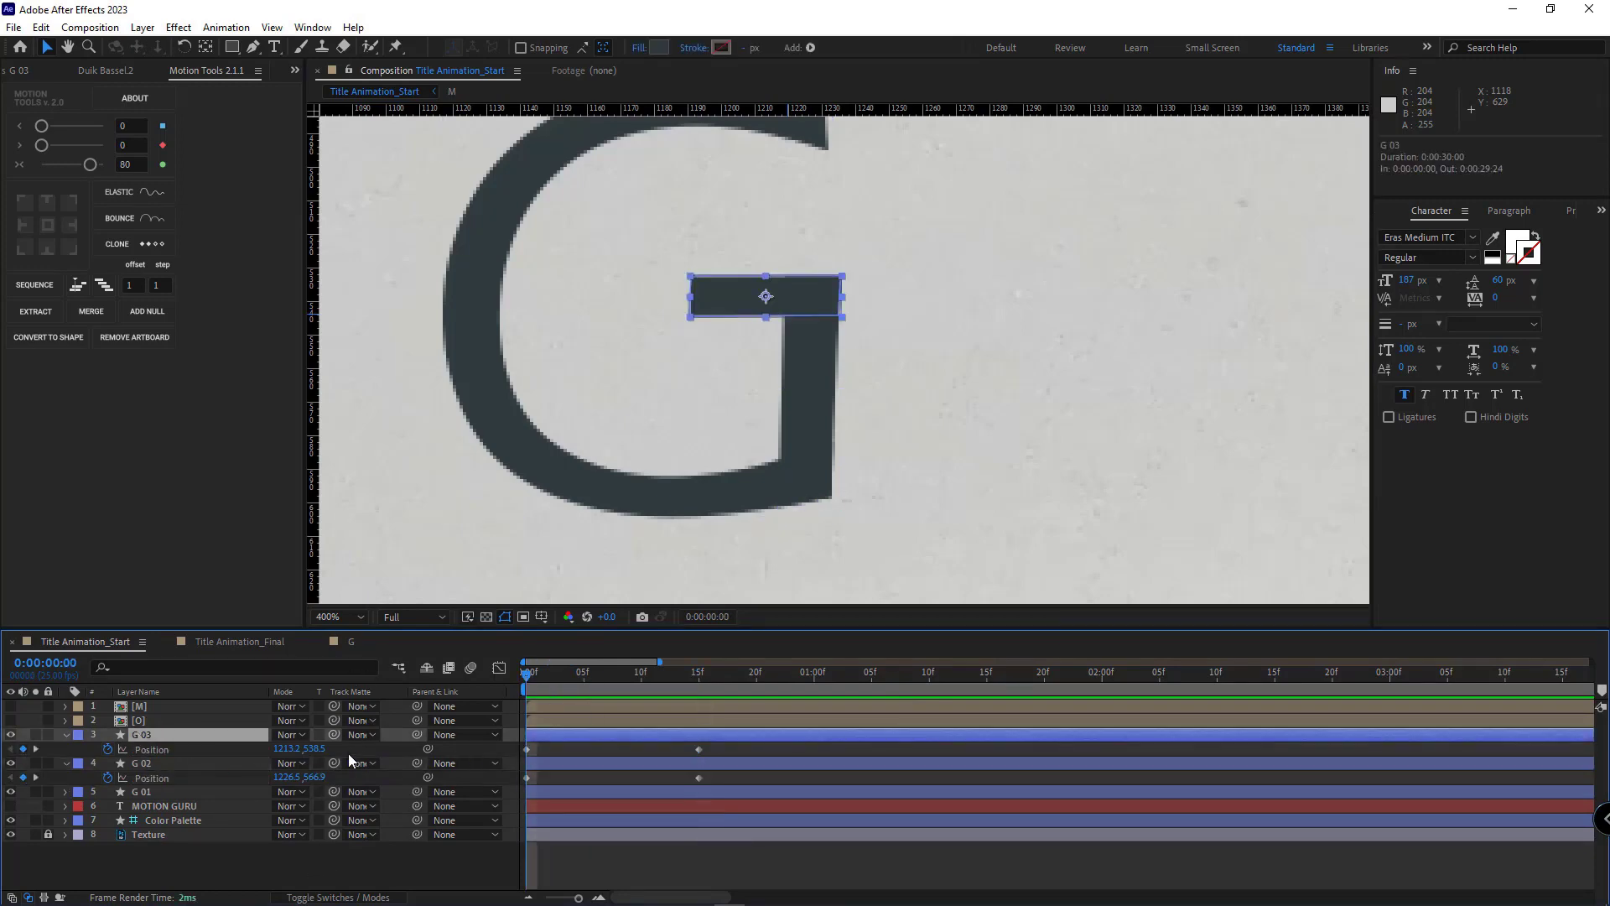
drag(282, 748, 342, 777)
click(208, 764)
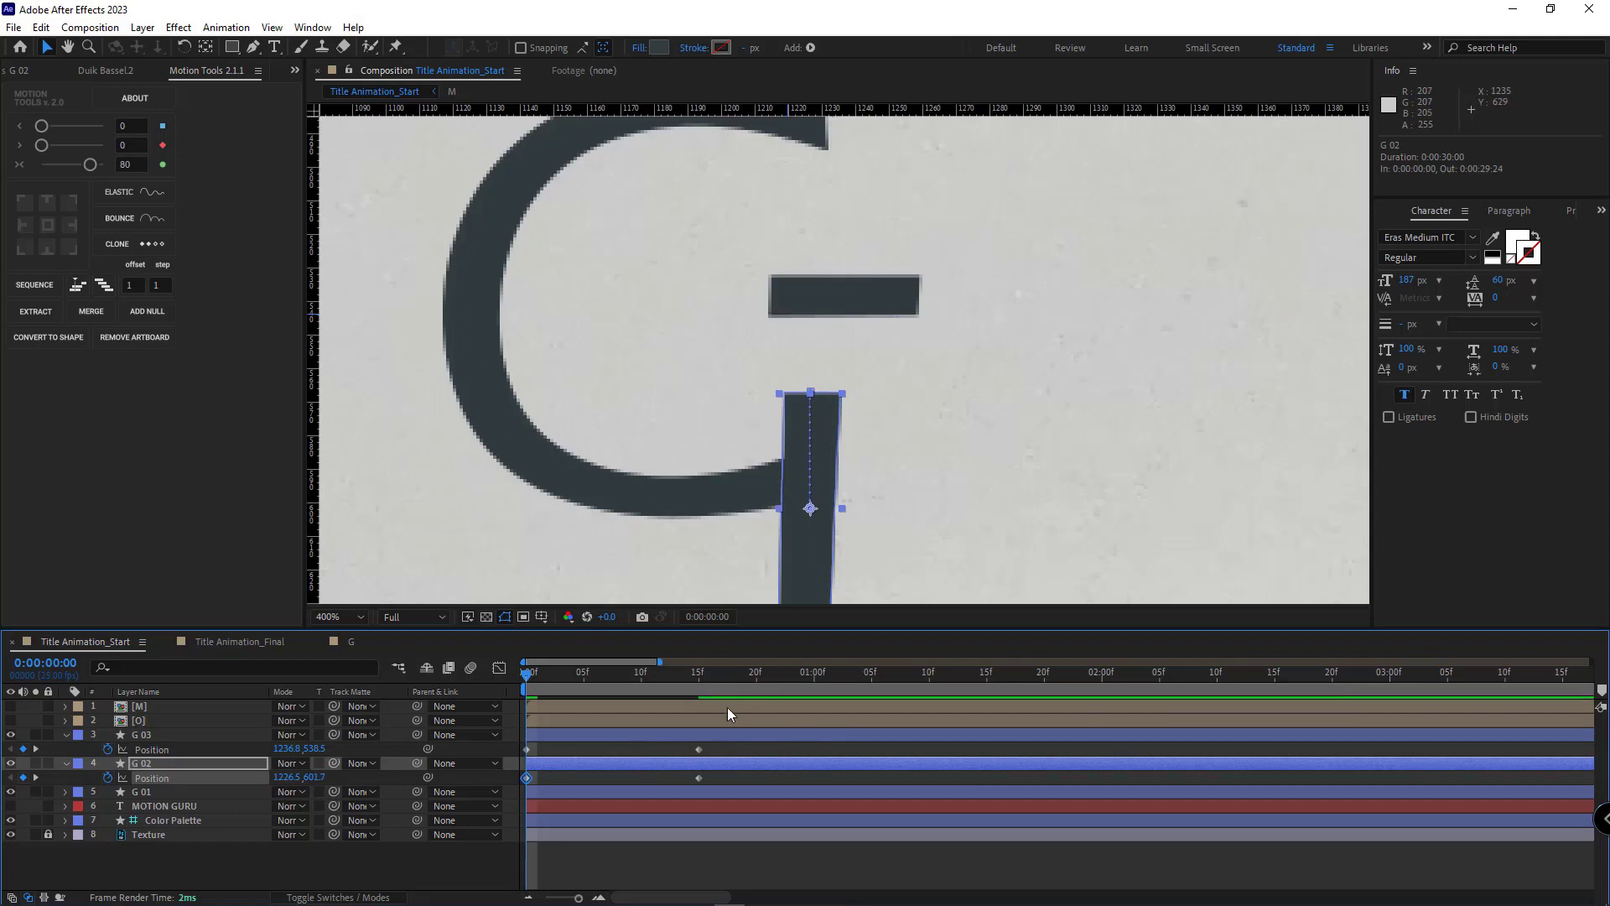
Ease the ending Position keyframes of G 03 and G 02 with an influence of 82
drag(709, 742, 676, 780)
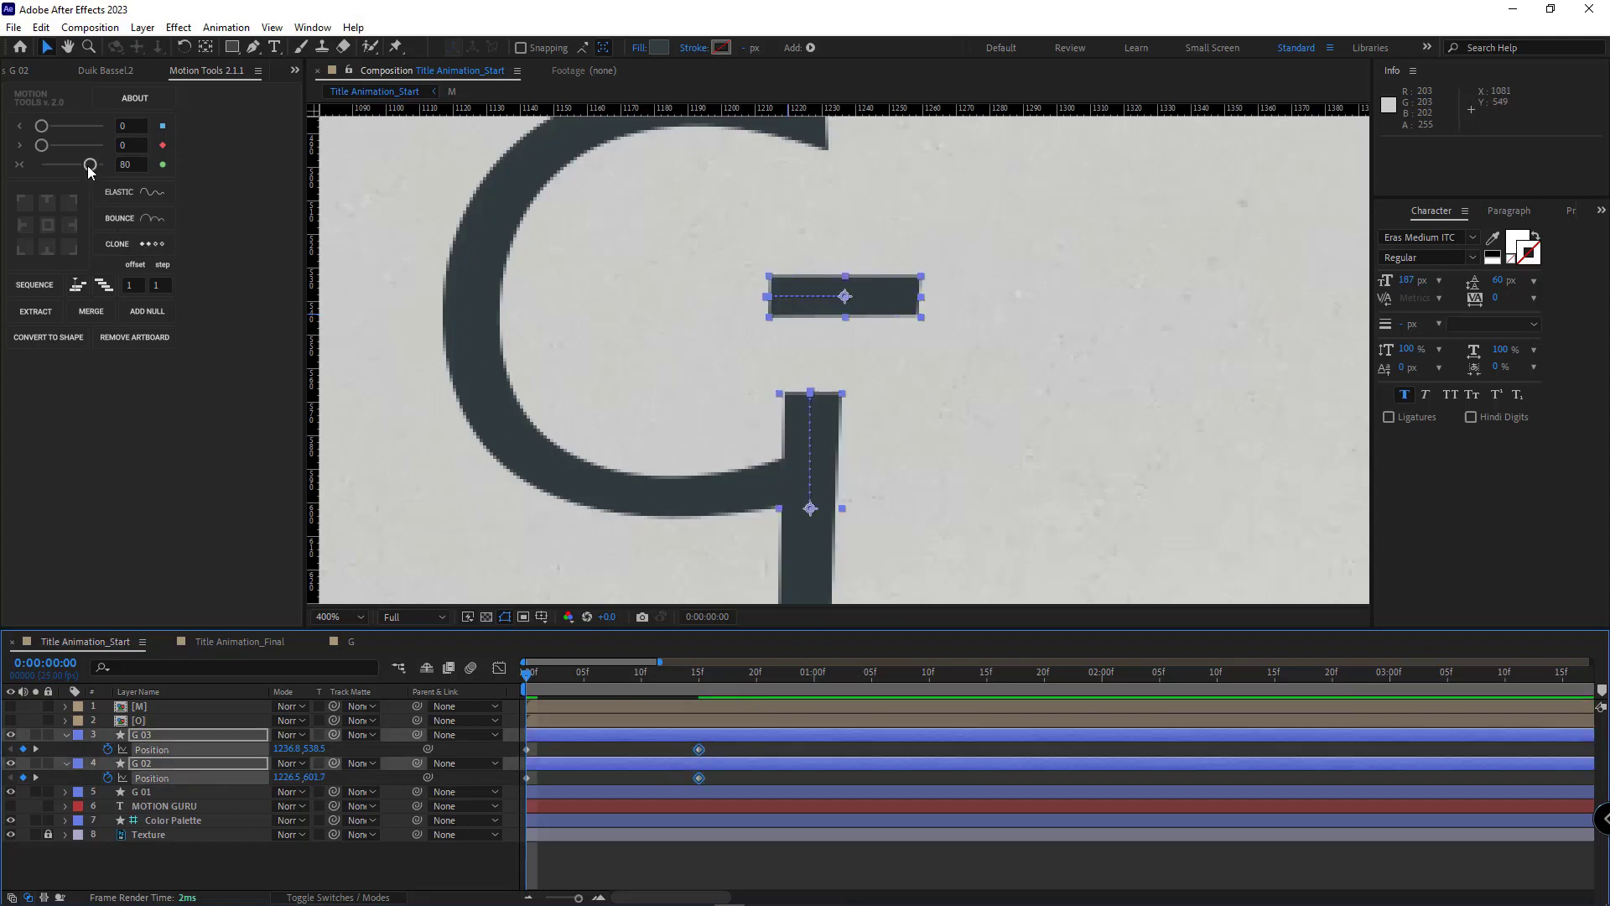
drag(90, 167, 92, 168)
click(731, 755)
Deselect all layers and collapse the properties of G 03 and G 02
click(730, 490)
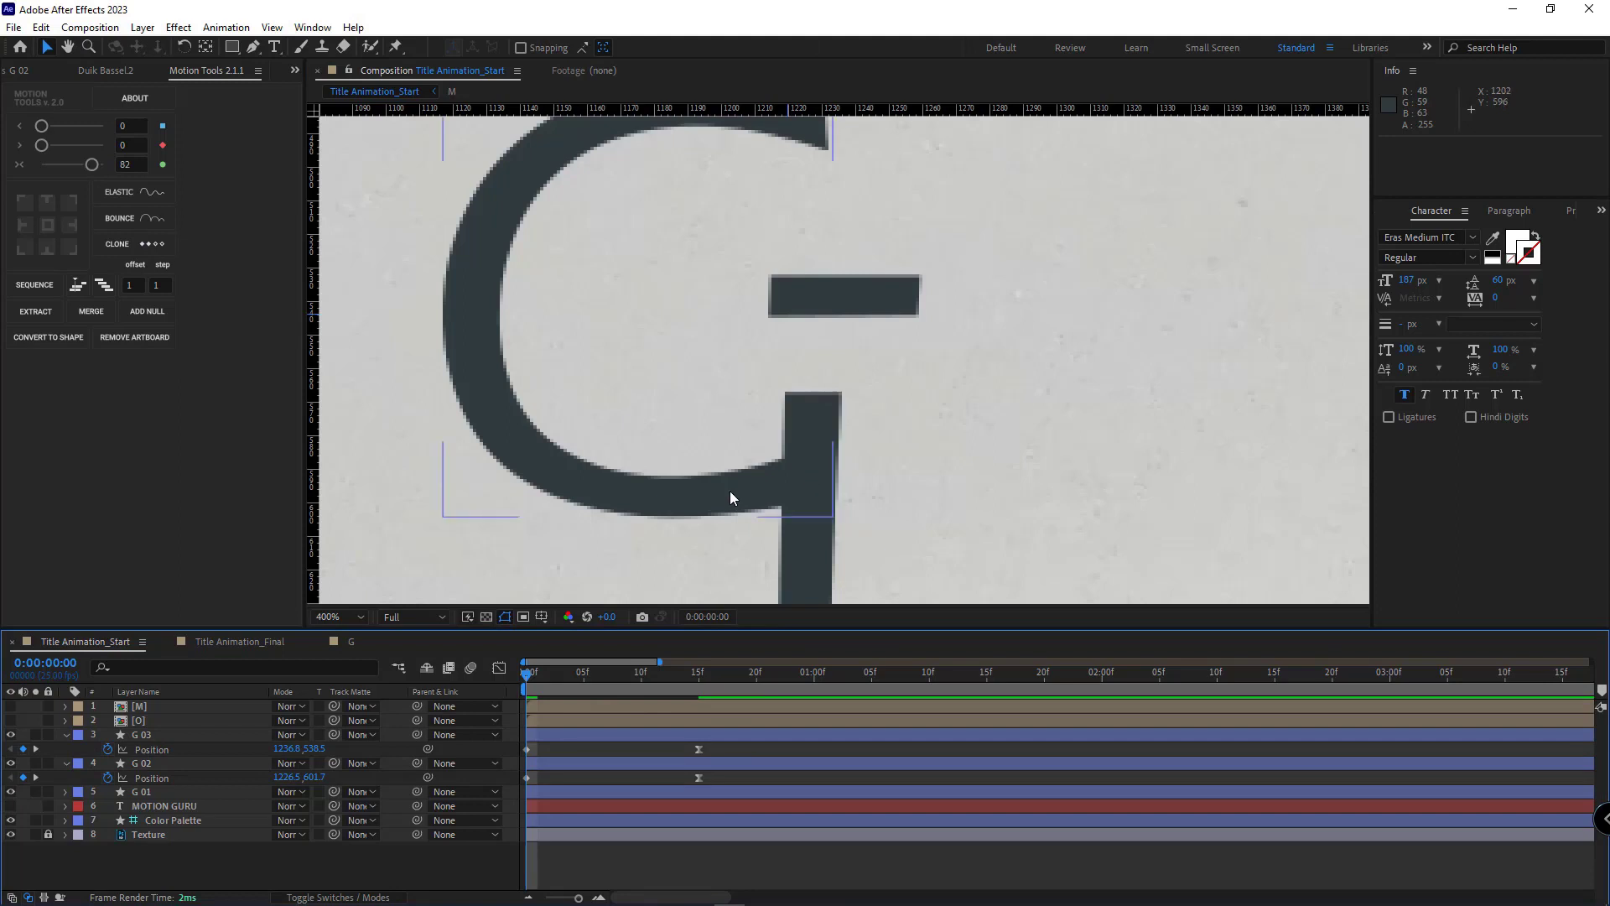
scroll(728, 490, down, 3)
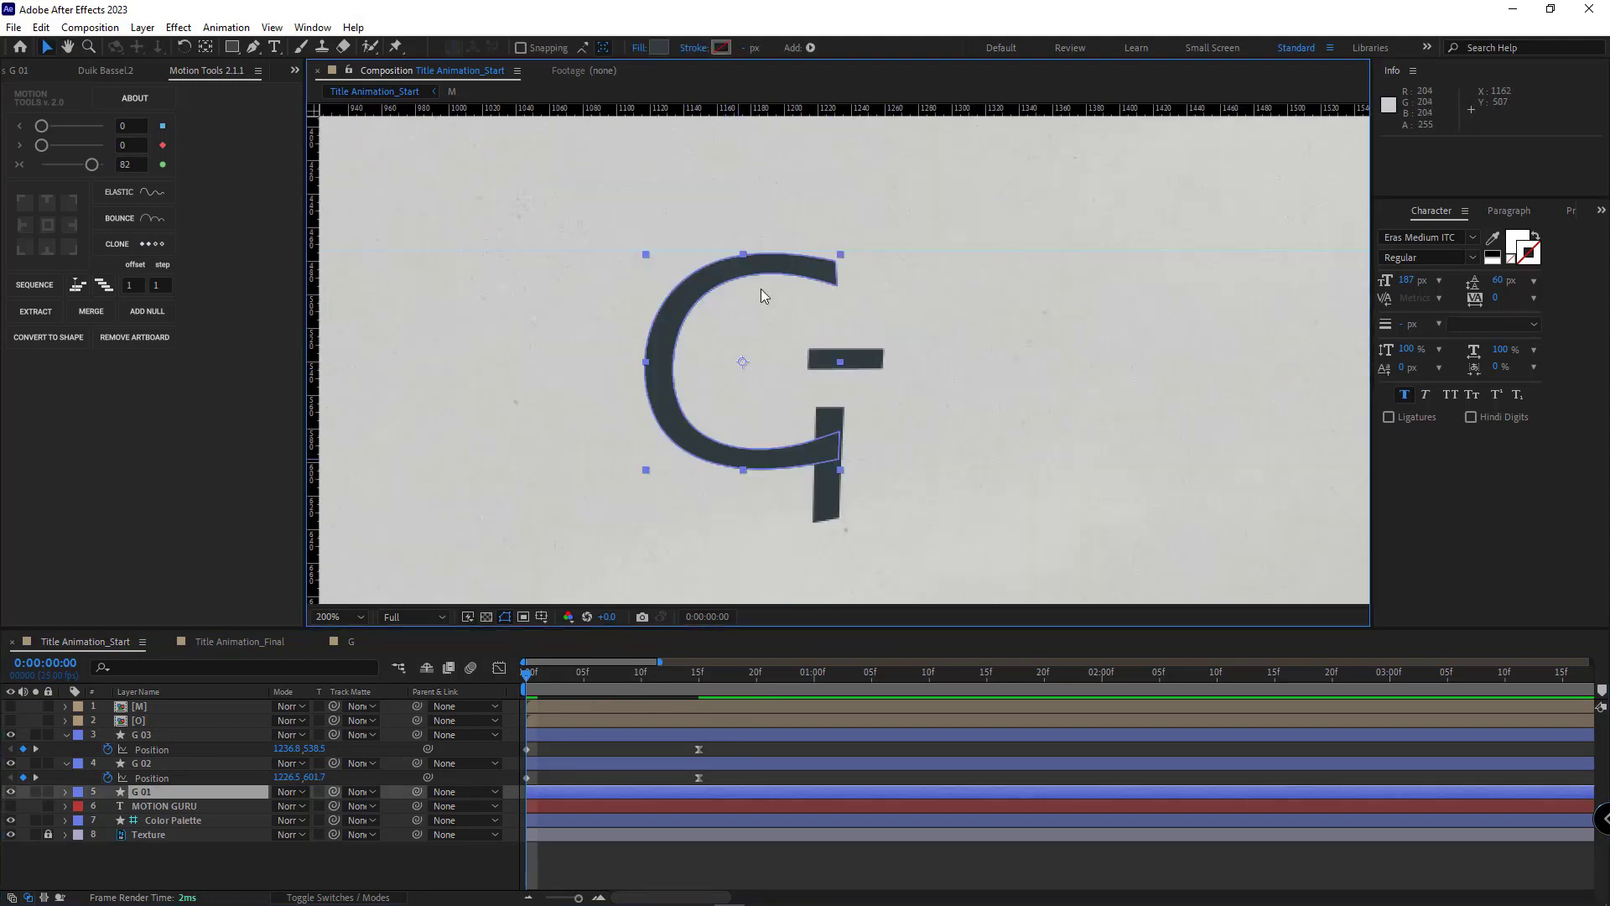
key(ctrl+shift+a)
click(65, 735)
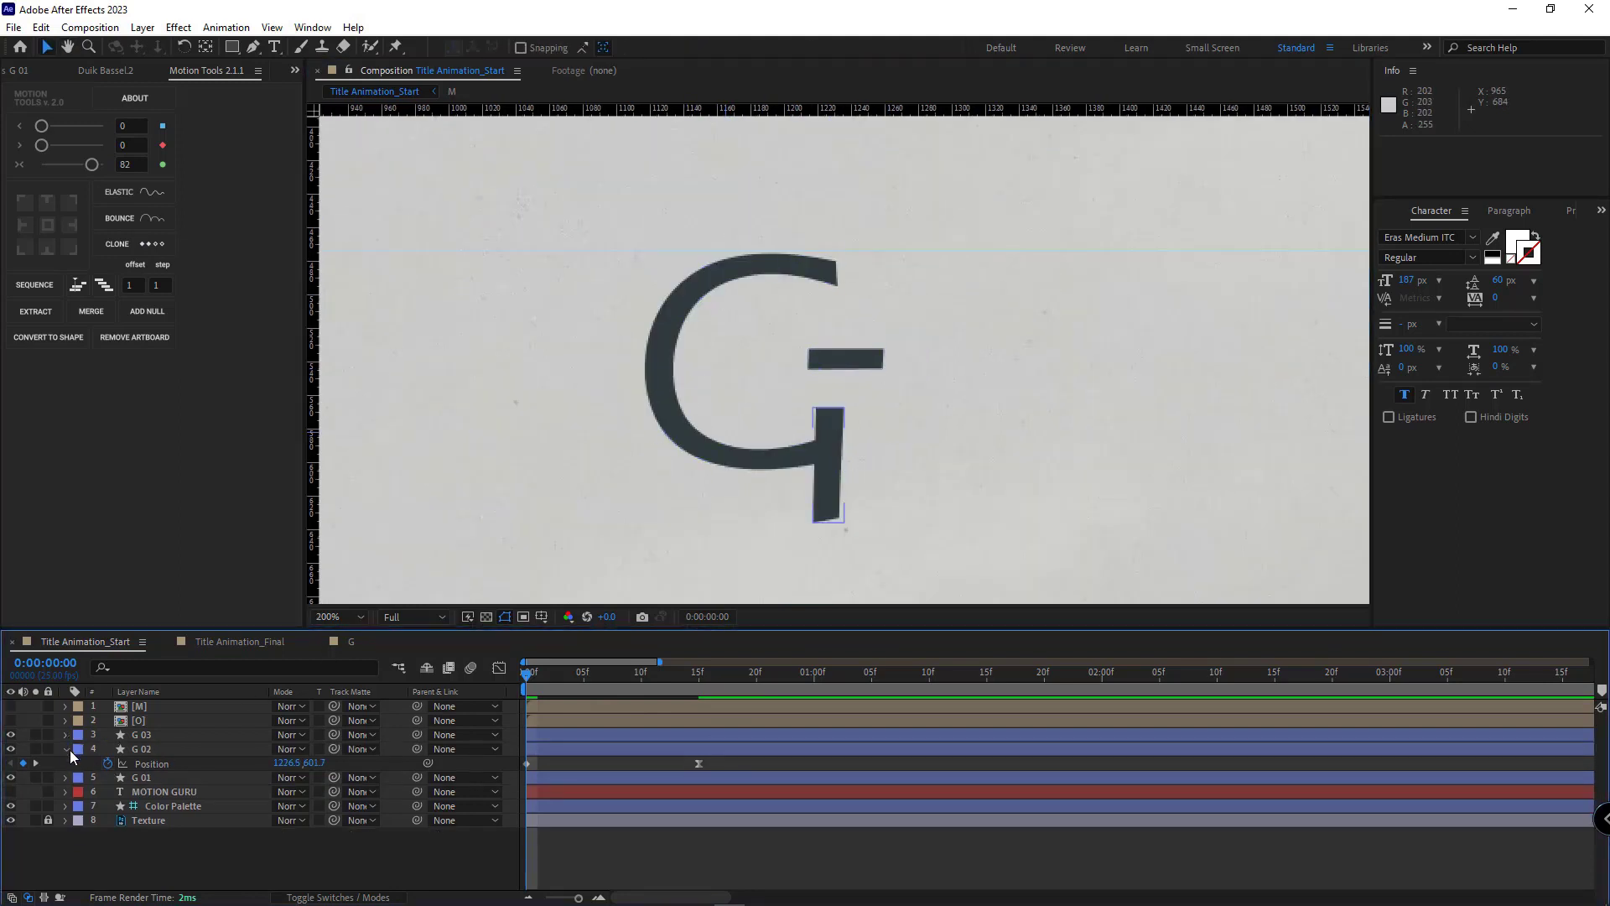
click(67, 749)
Draw an open curved path with the Pen tool along G 01, from its upper end around to its lower end
key(h)
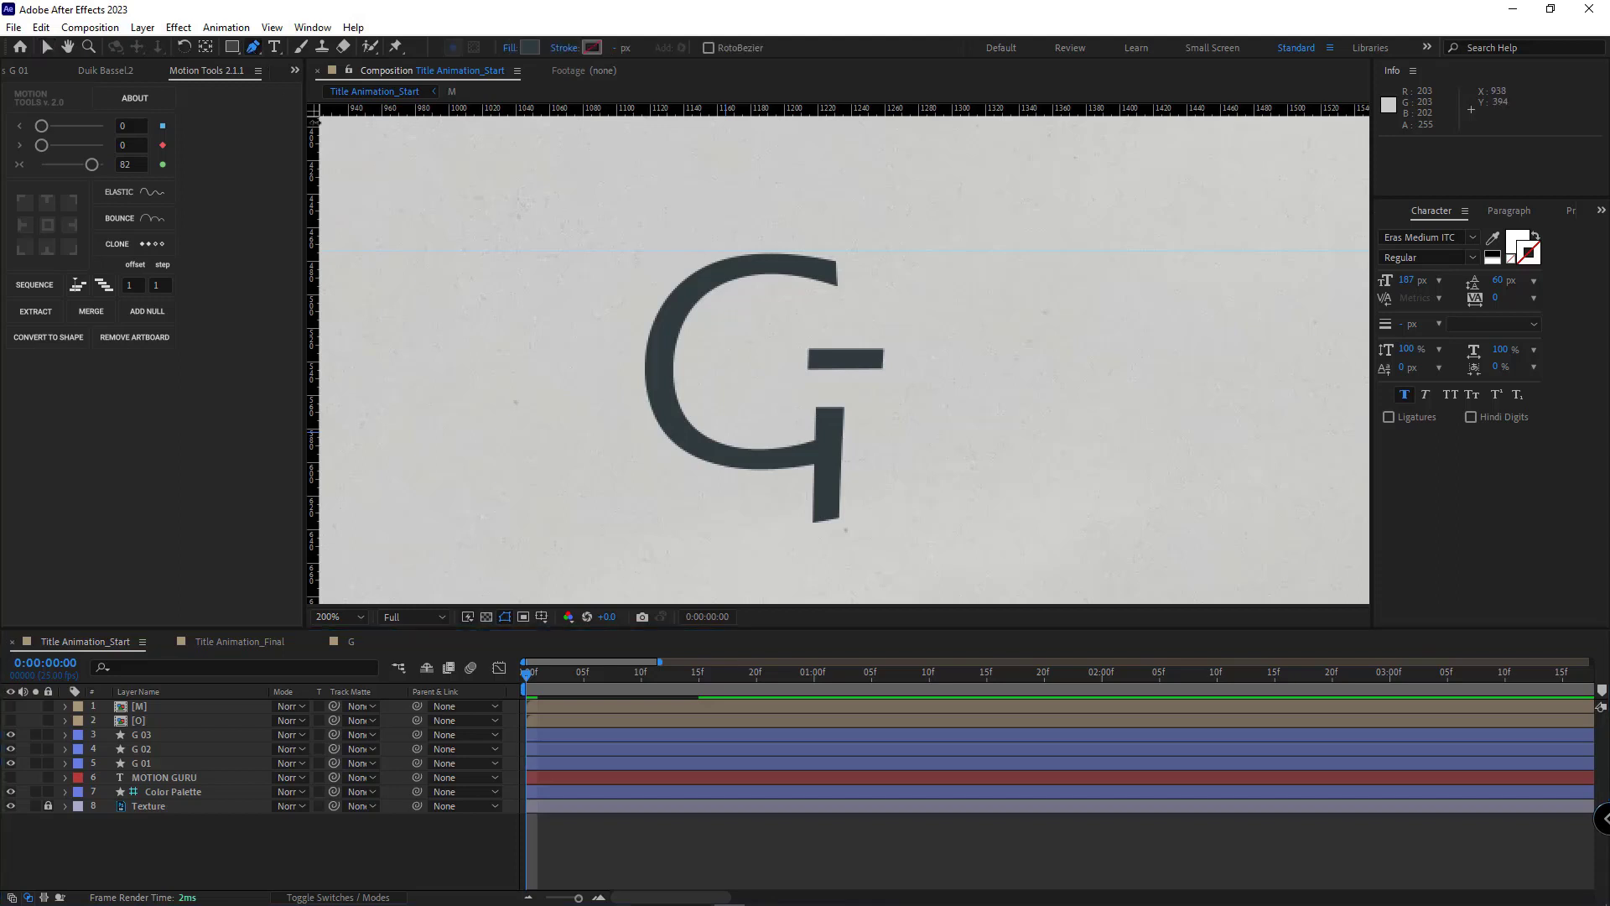
scroll(783, 349, up, 1)
mouse_move(769, 241)
mouse_down()
mouse_move(806, 312)
mouse_move(810, 260)
mouse_move(784, 213)
mouse_up()
key(g)
drag(503, 414, 513, 714)
drag(554, 587, 676, 469)
scroll(707, 461, down, 1)
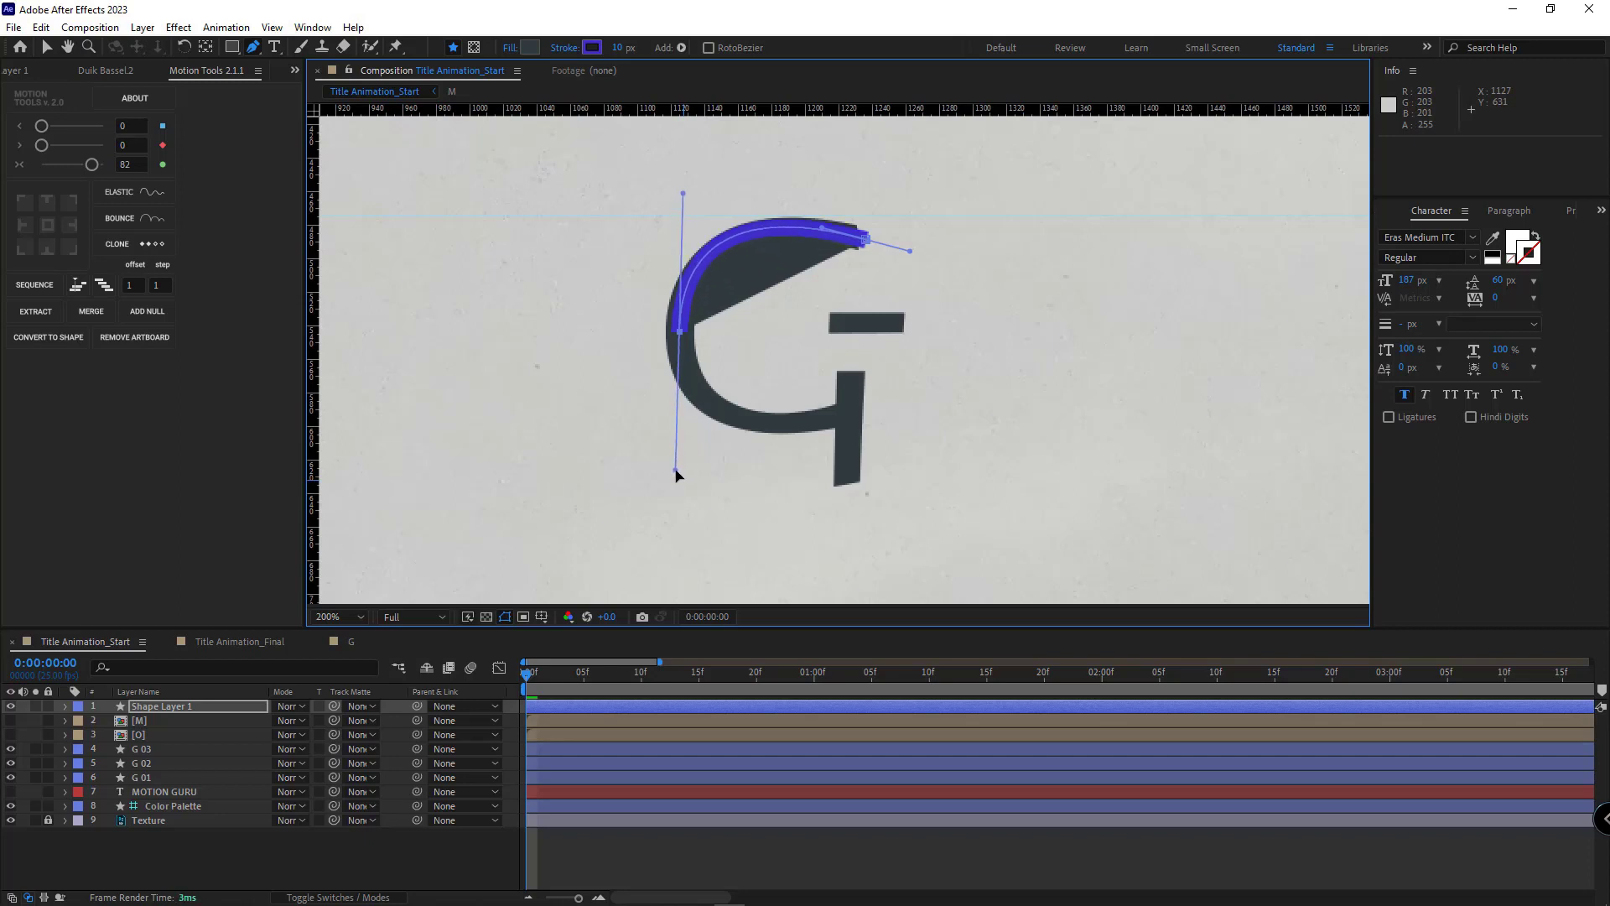
drag(850, 413, 889, 404)
Move Shape Layer 1 directly above G 01 and solo both layers
drag(160, 706, 203, 767)
click(35, 762)
click(36, 776)
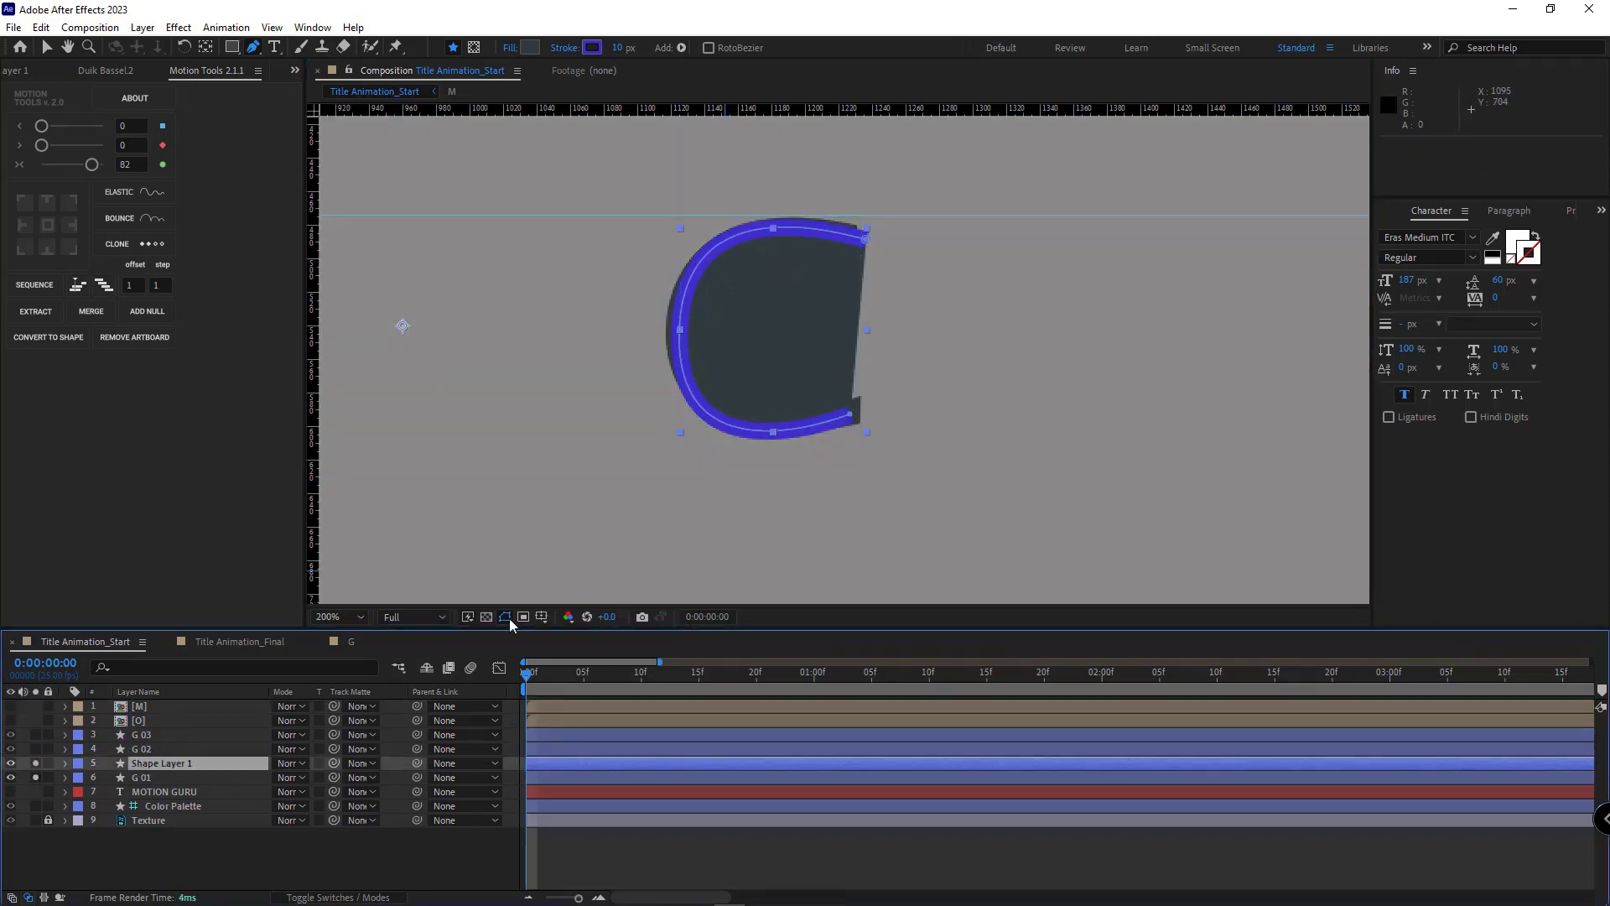
Set the fill of Shape Layer 1 to None so only its stroke remains
click(851, 414)
click(509, 48)
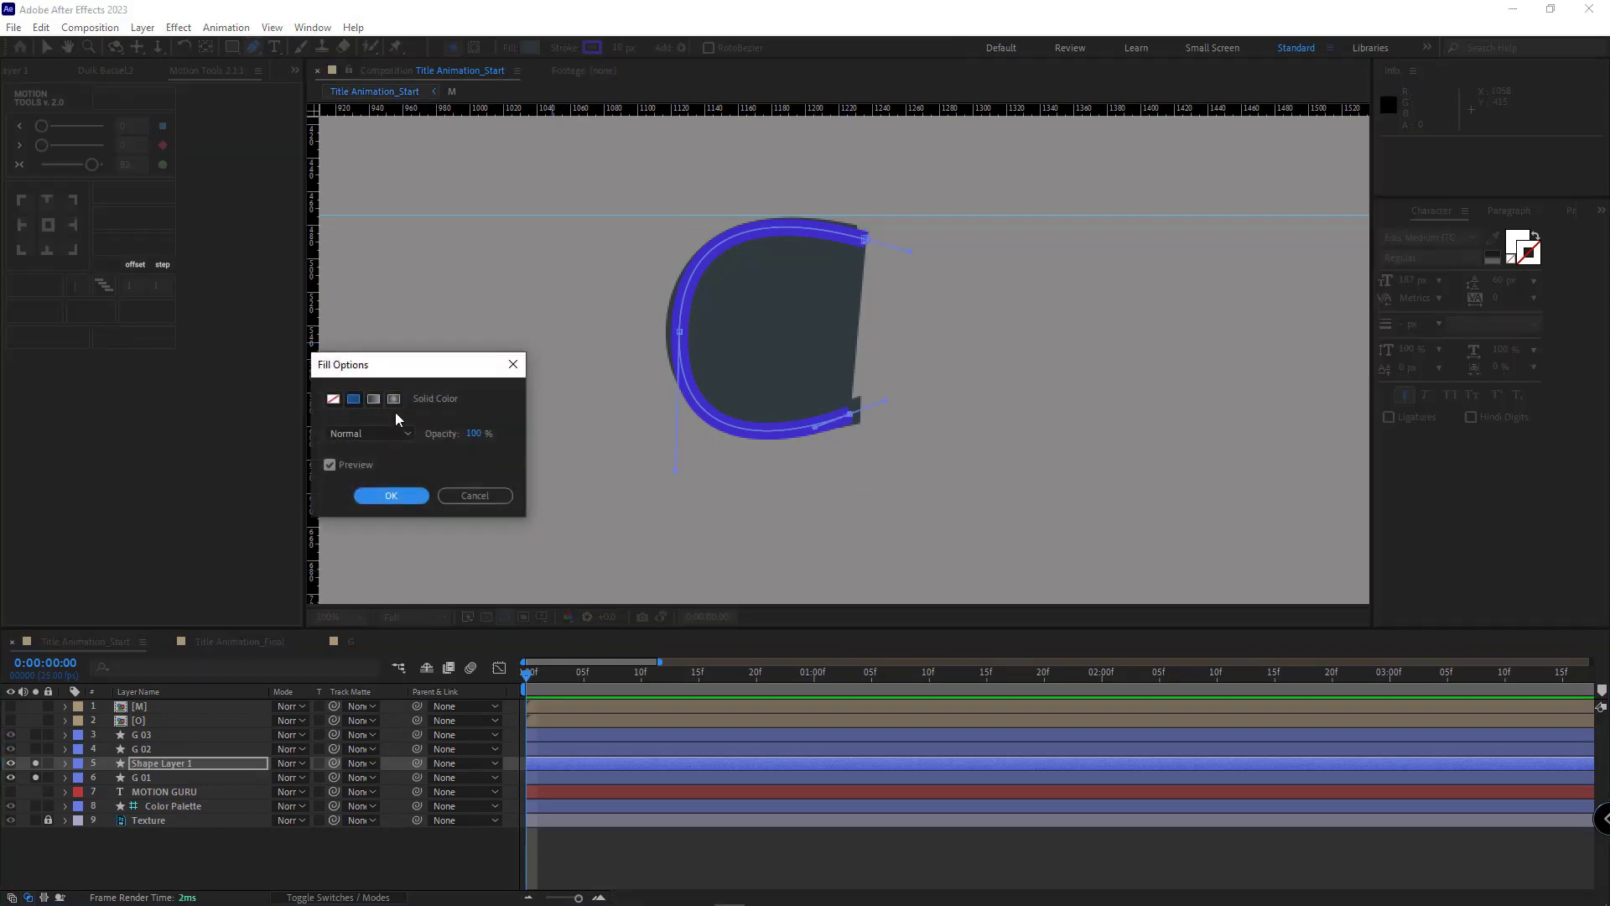
click(333, 400)
click(390, 496)
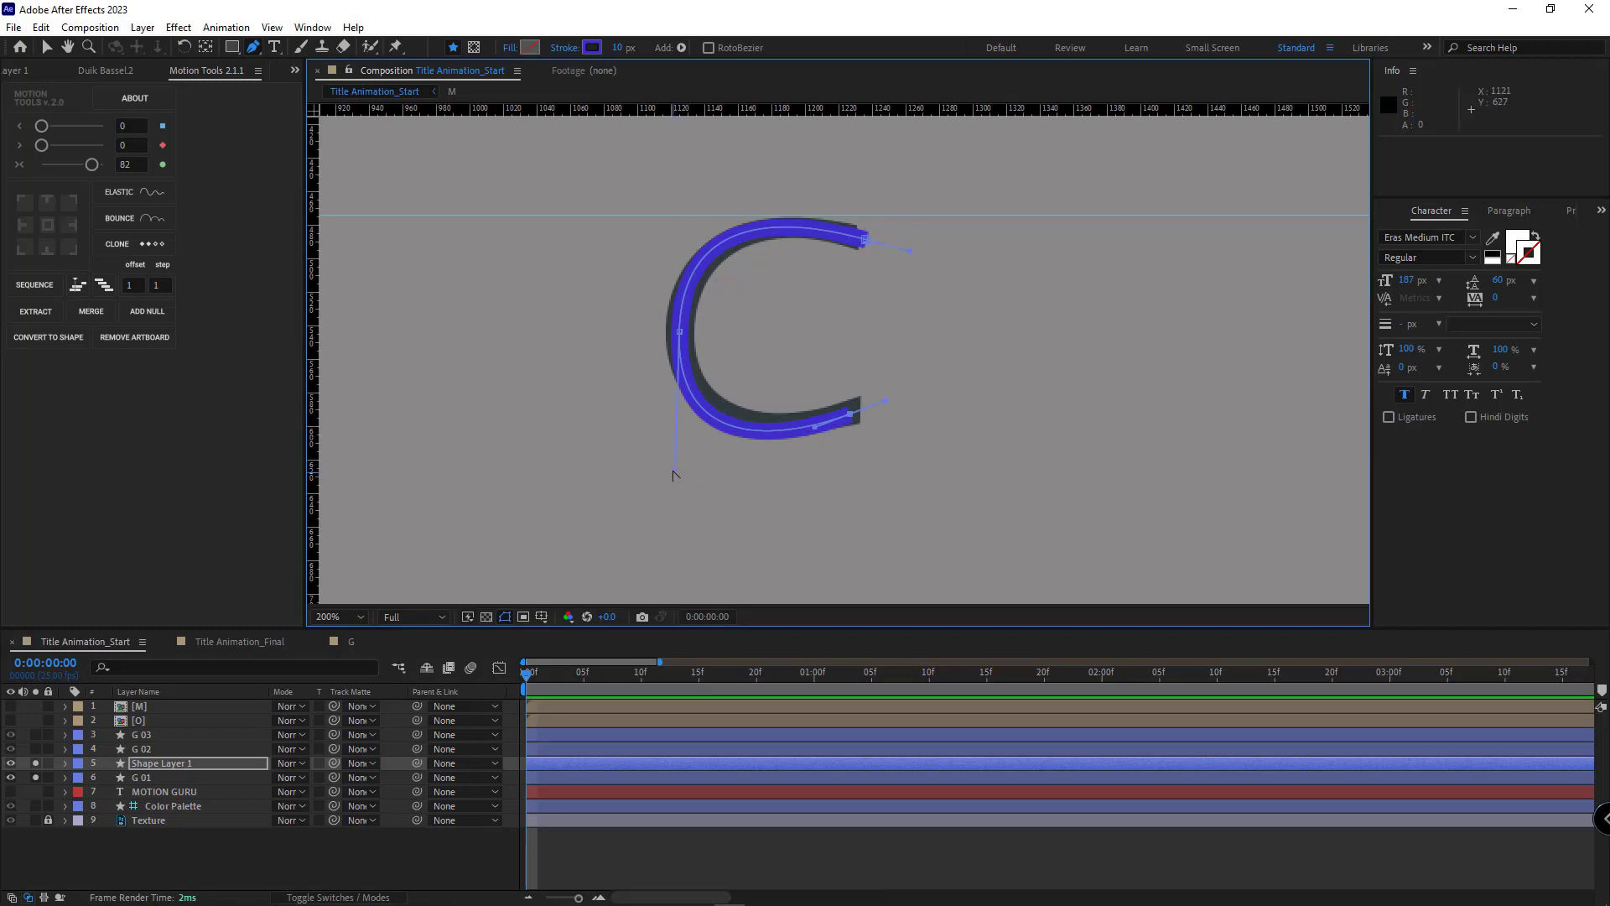
Adjust the Bezier handles of the stroke path's middle and lower vertices to follow the curve of G 01
drag(674, 475, 674, 439)
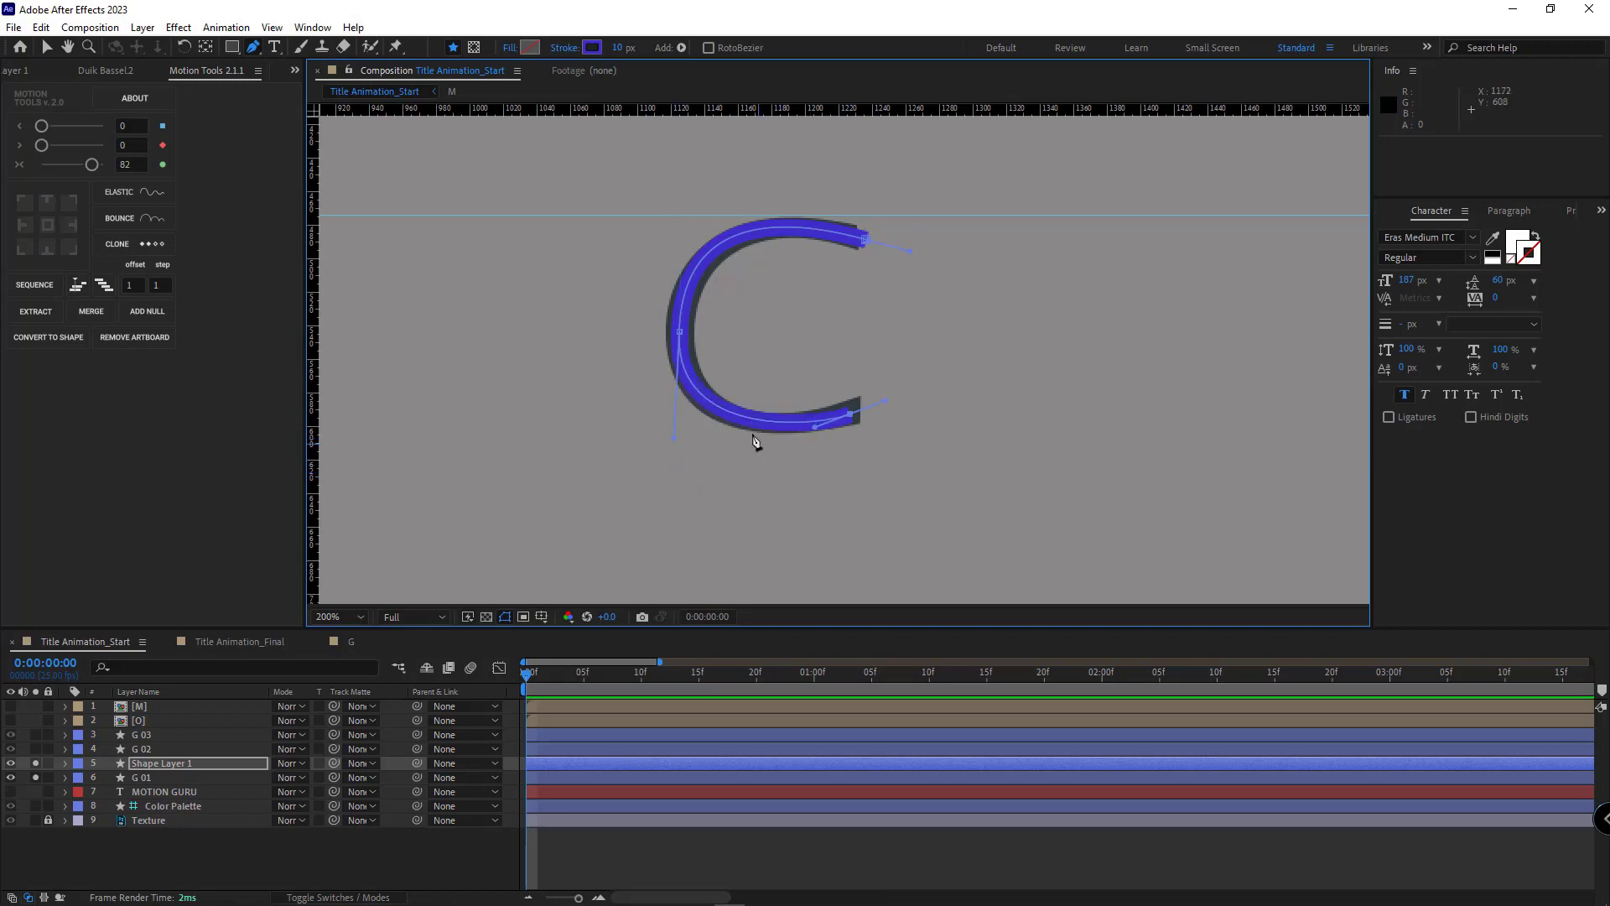
drag(791, 428, 780, 429)
scroll(720, 411, up, 1)
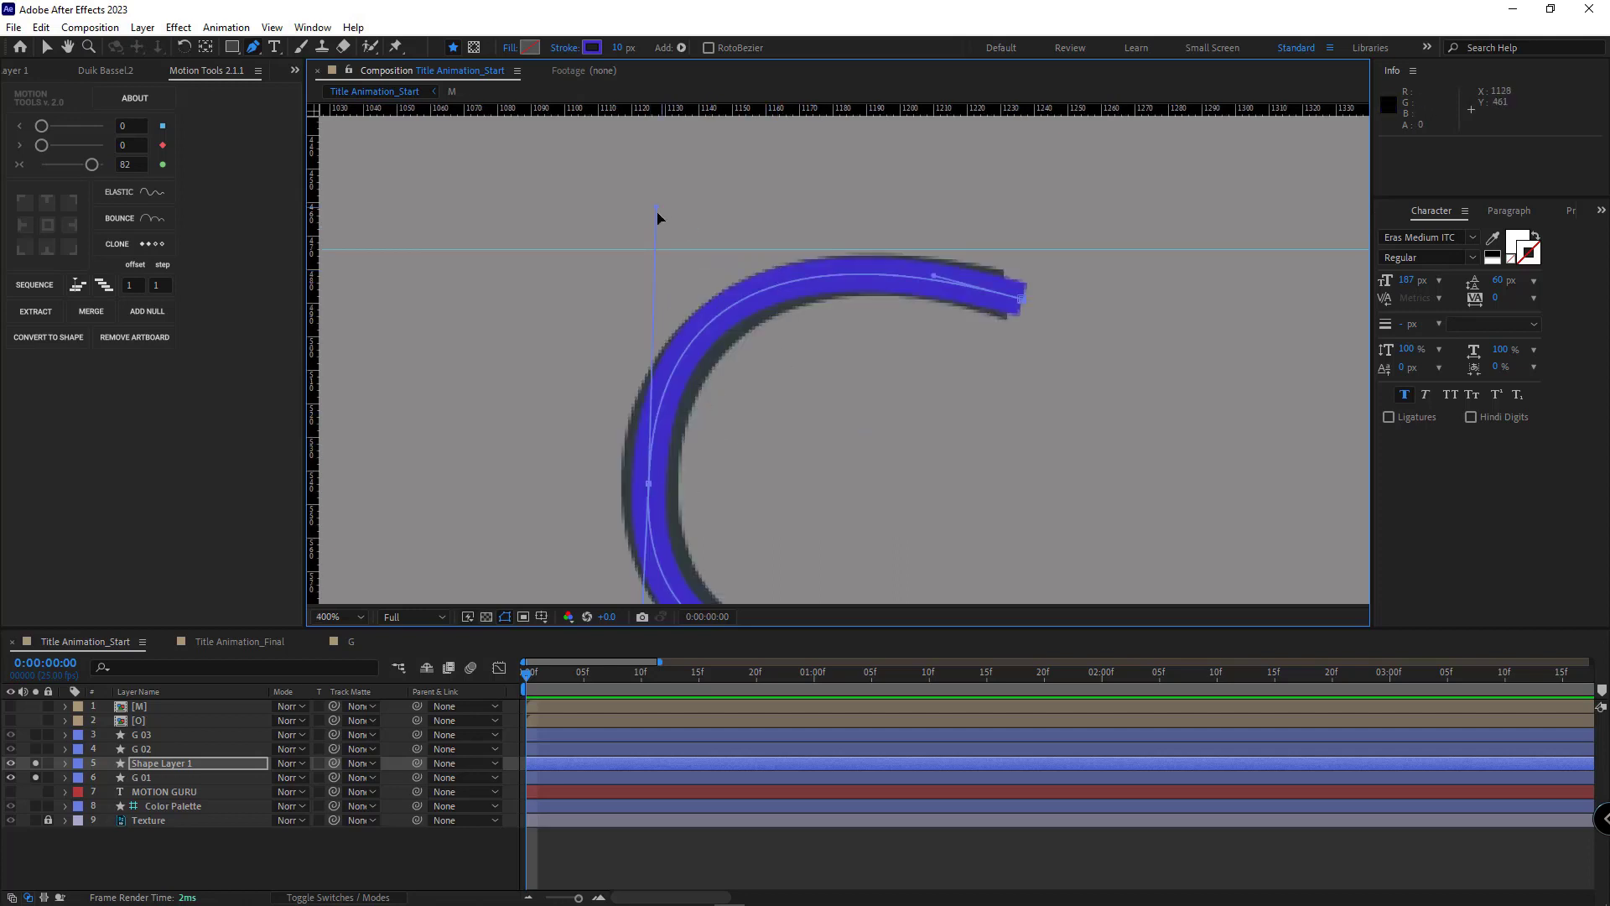
drag(761, 306, 755, 294)
drag(747, 369, 708, 271)
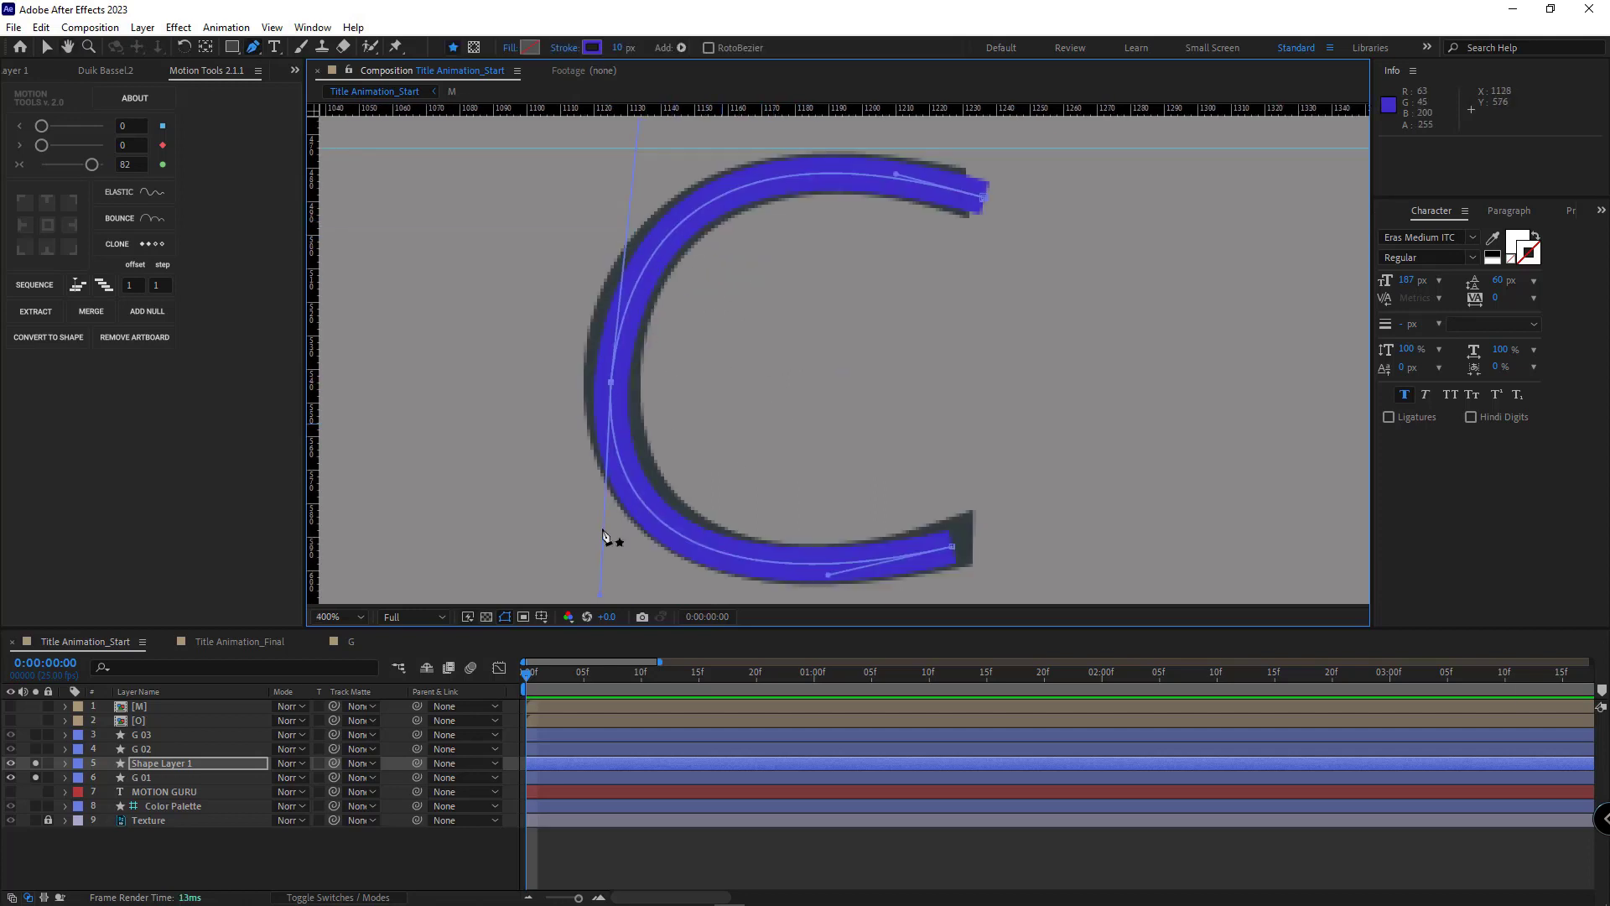
mouse_move(607, 535)
mouse_down()
mouse_move(607, 450)
mouse_move(620, 518)
mouse_up()
Extend the stroke path's lower end vertex past the end of G 01 and reshape its handle to match the curve
drag(950, 467, 1003, 452)
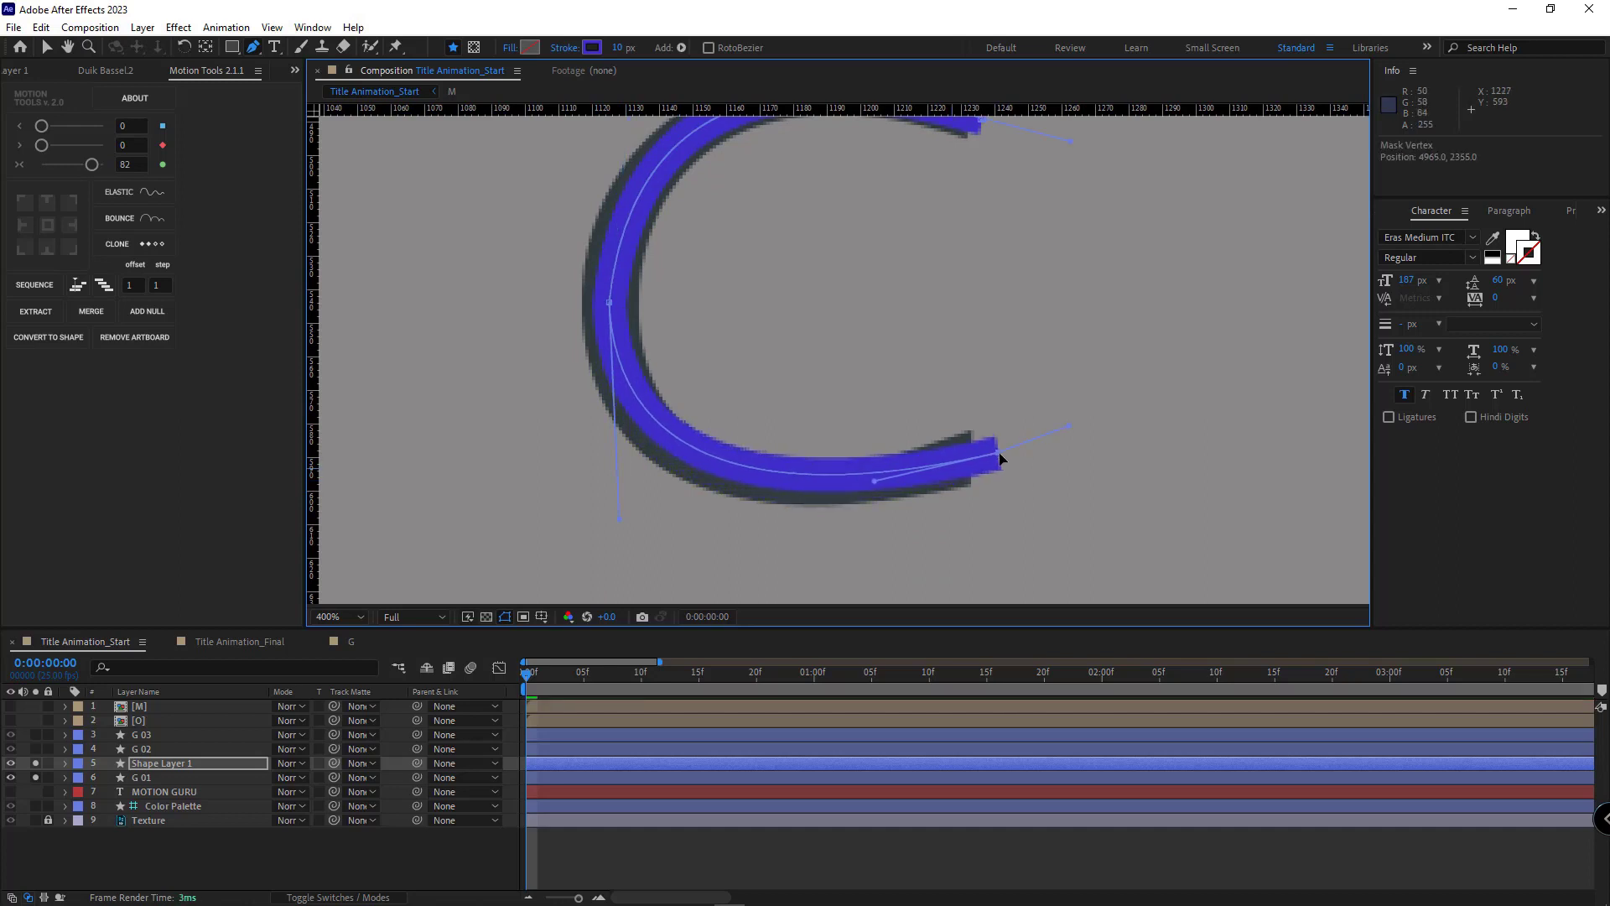
drag(878, 481, 835, 505)
drag(953, 212, 930, 378)
scroll(933, 383, down, 1)
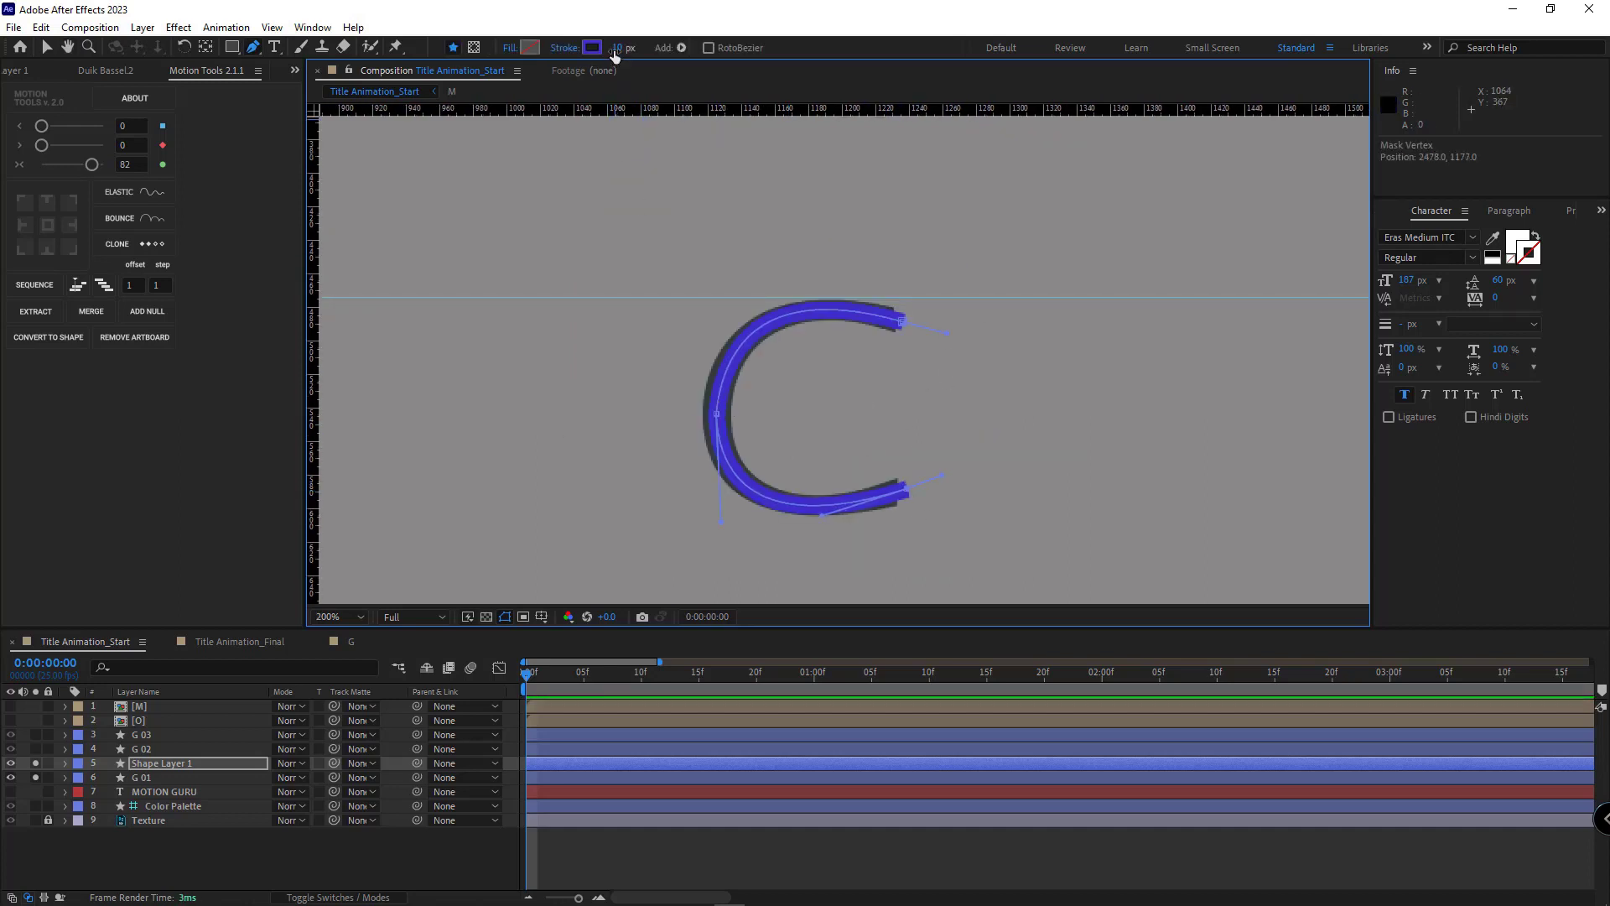
Widen the stroke to about 22 px so it fully covers G 01, and rename Shape Layer 1 as Matt
drag(615, 55, 728, 49)
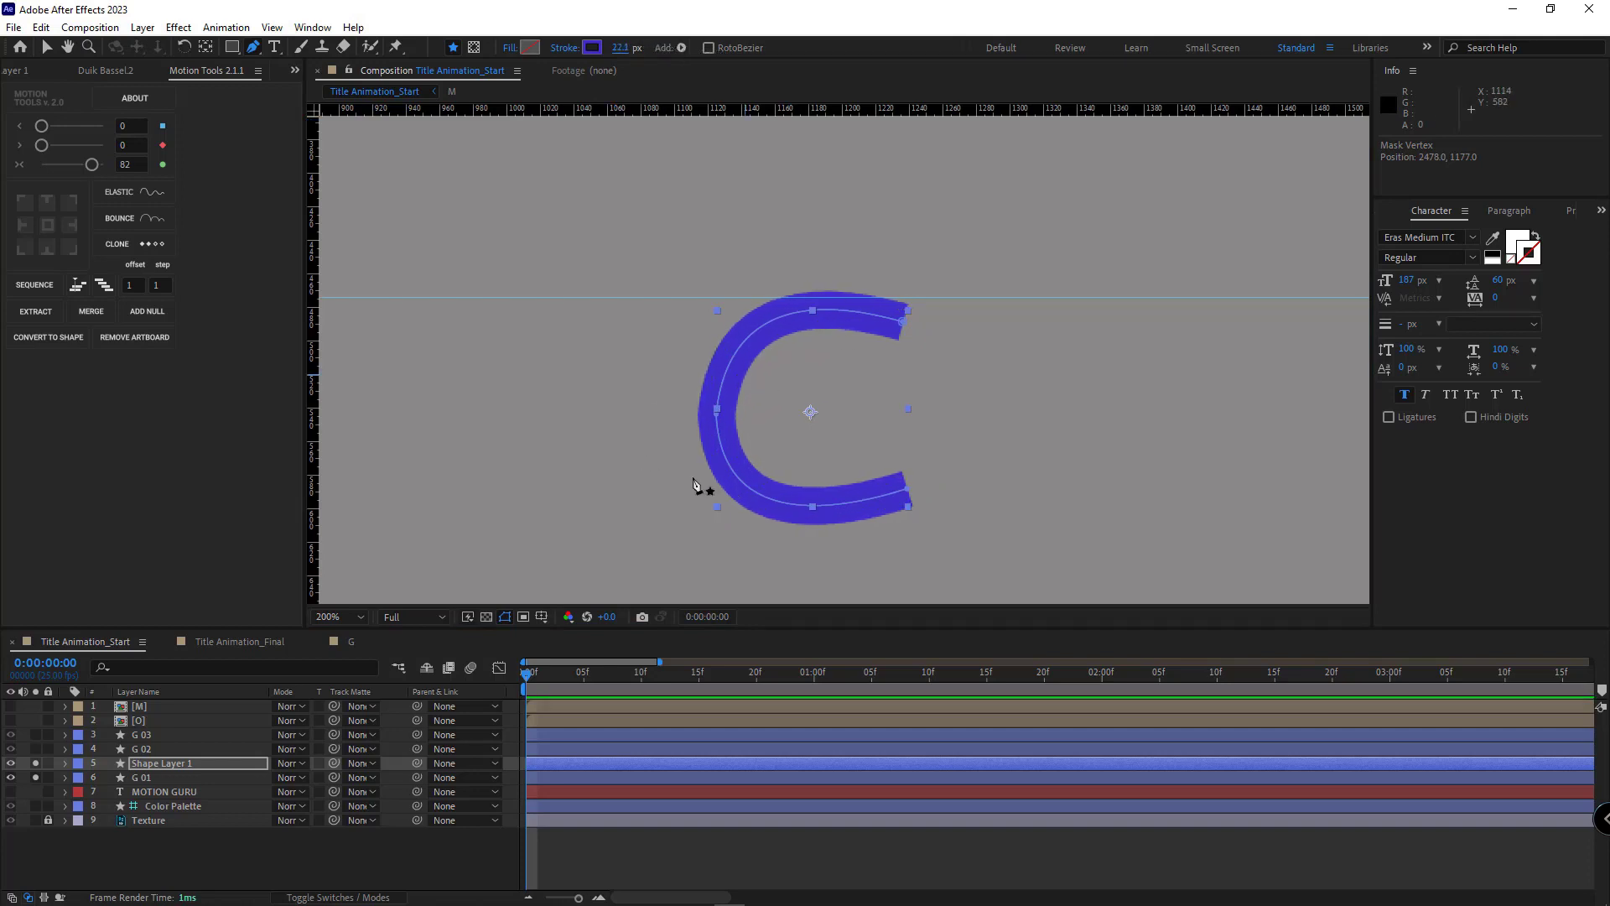
key(Return)
text(M)
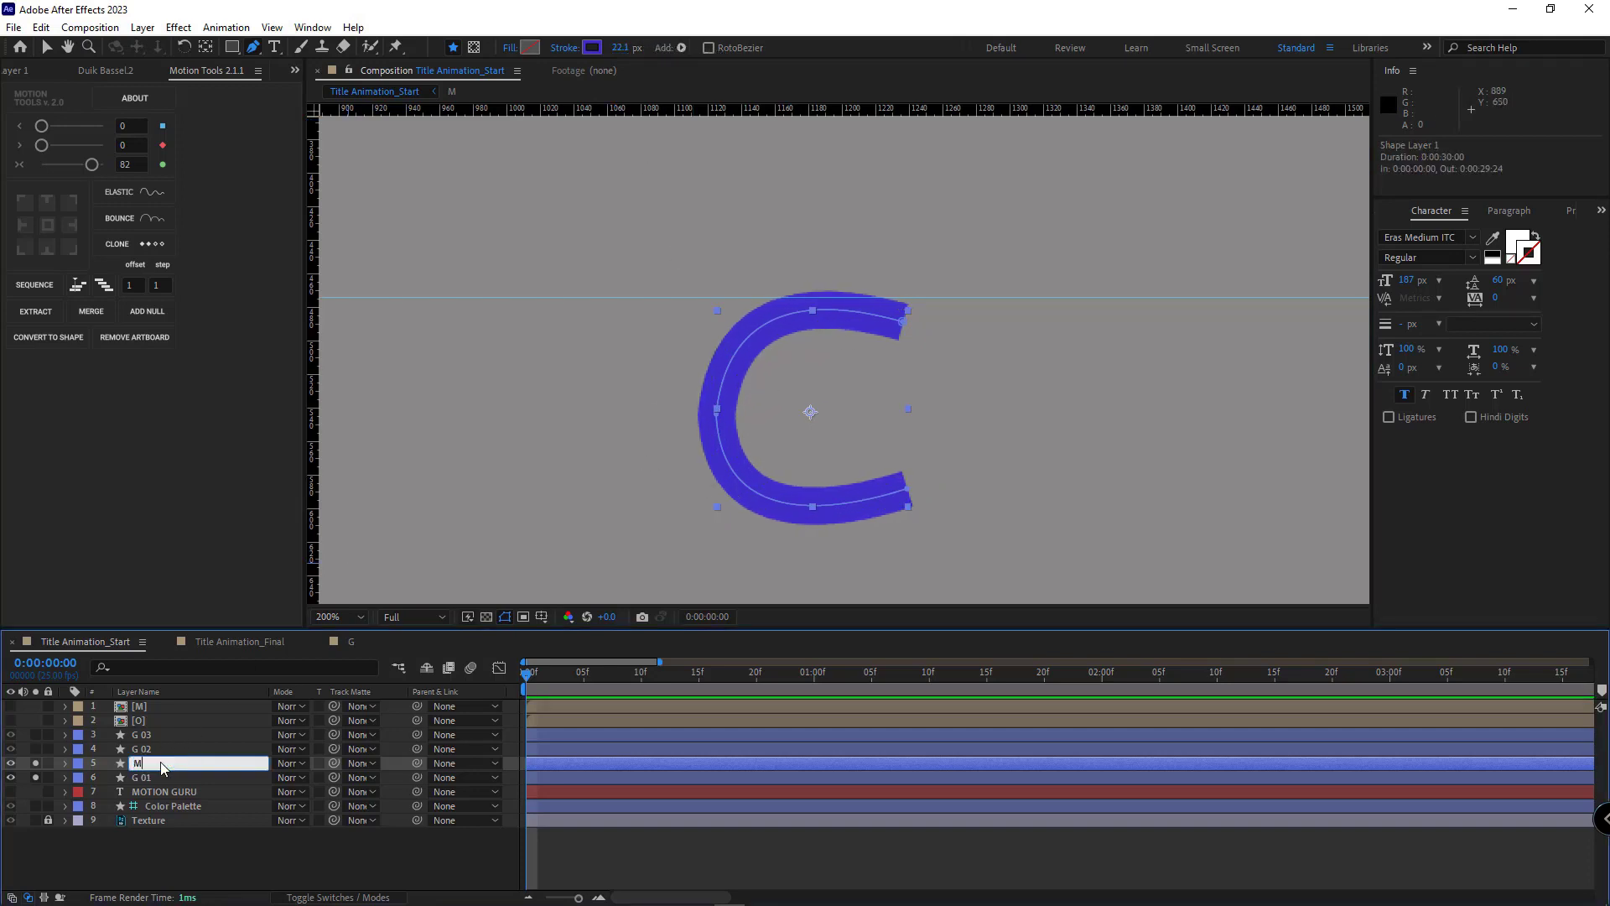
text(att)
key(Return)
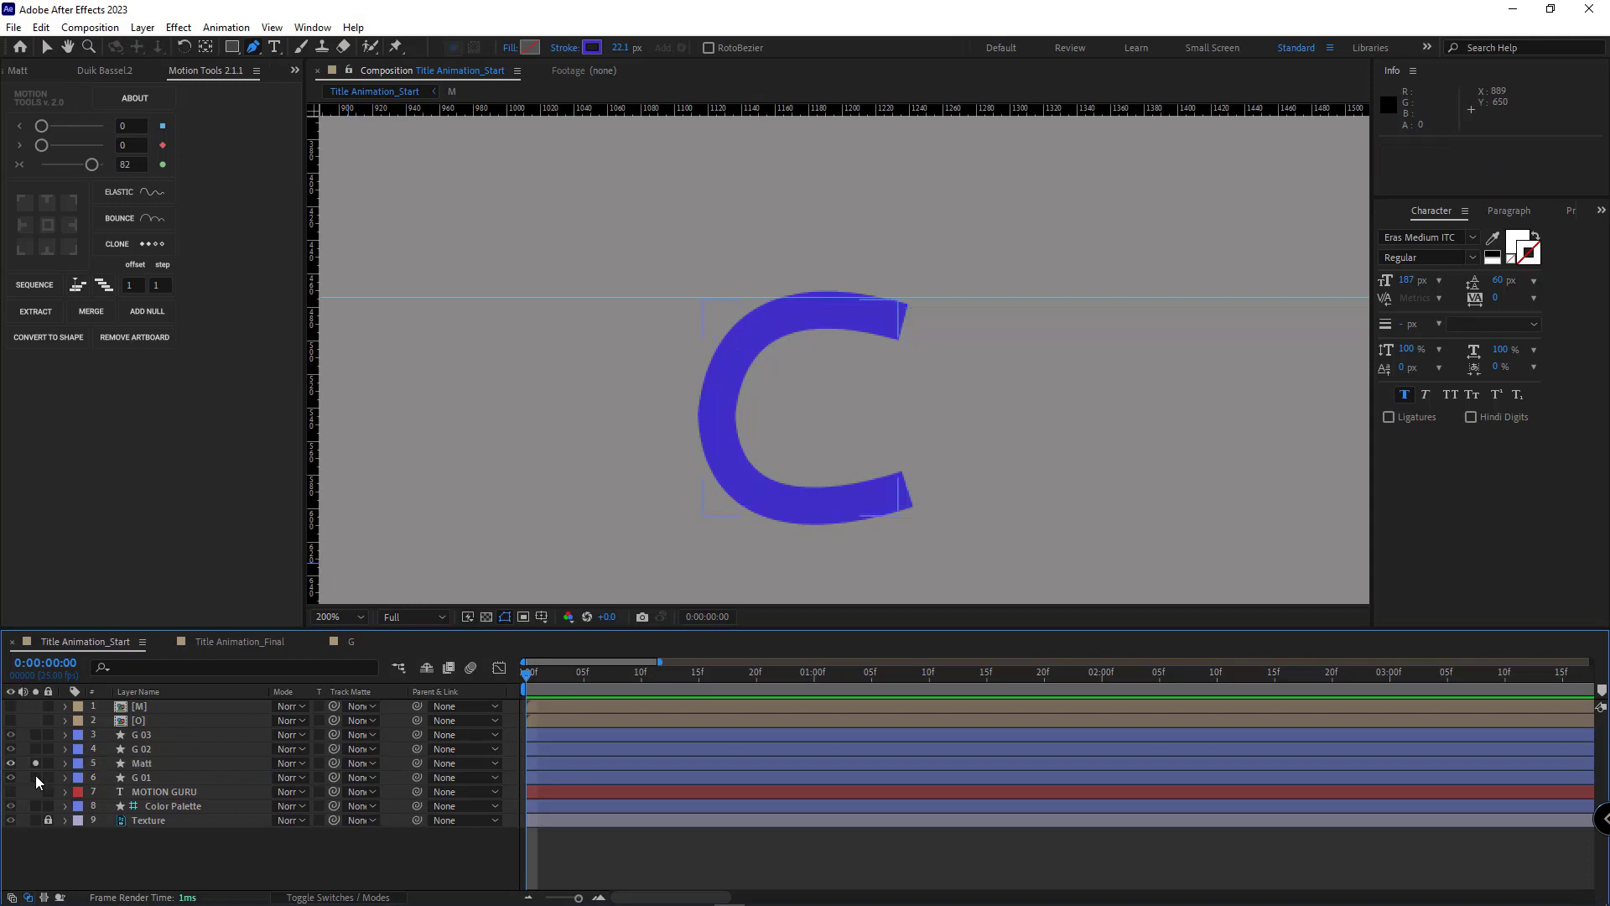
Add Trim Paths to the contents of the Matt layer and expand its properties
click(147, 763)
click(65, 763)
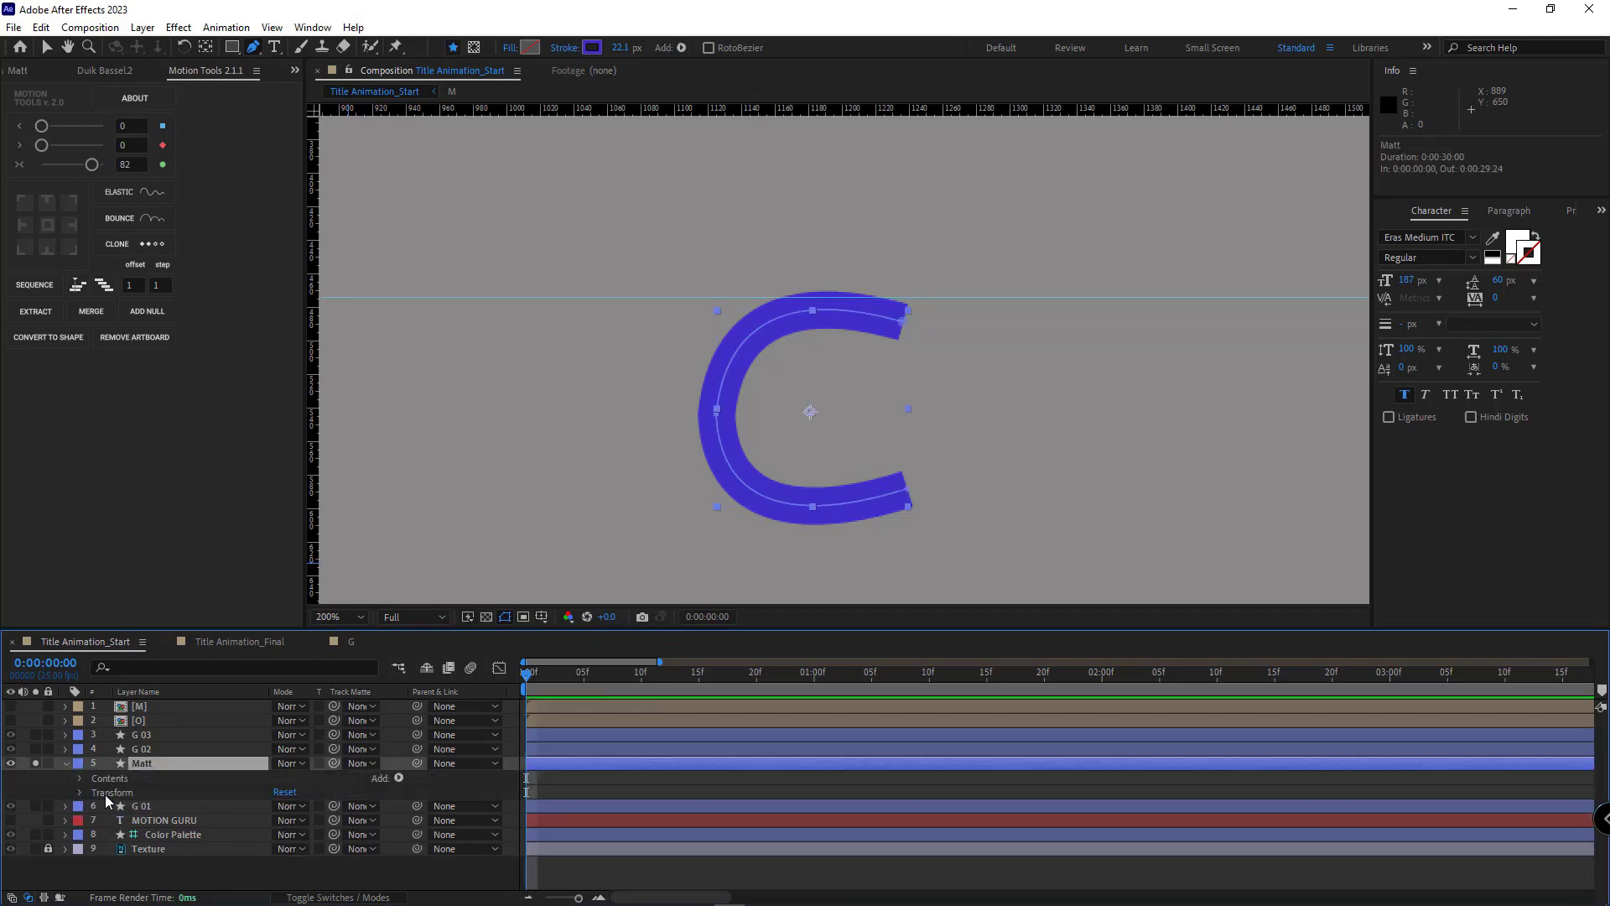
click(79, 779)
click(398, 778)
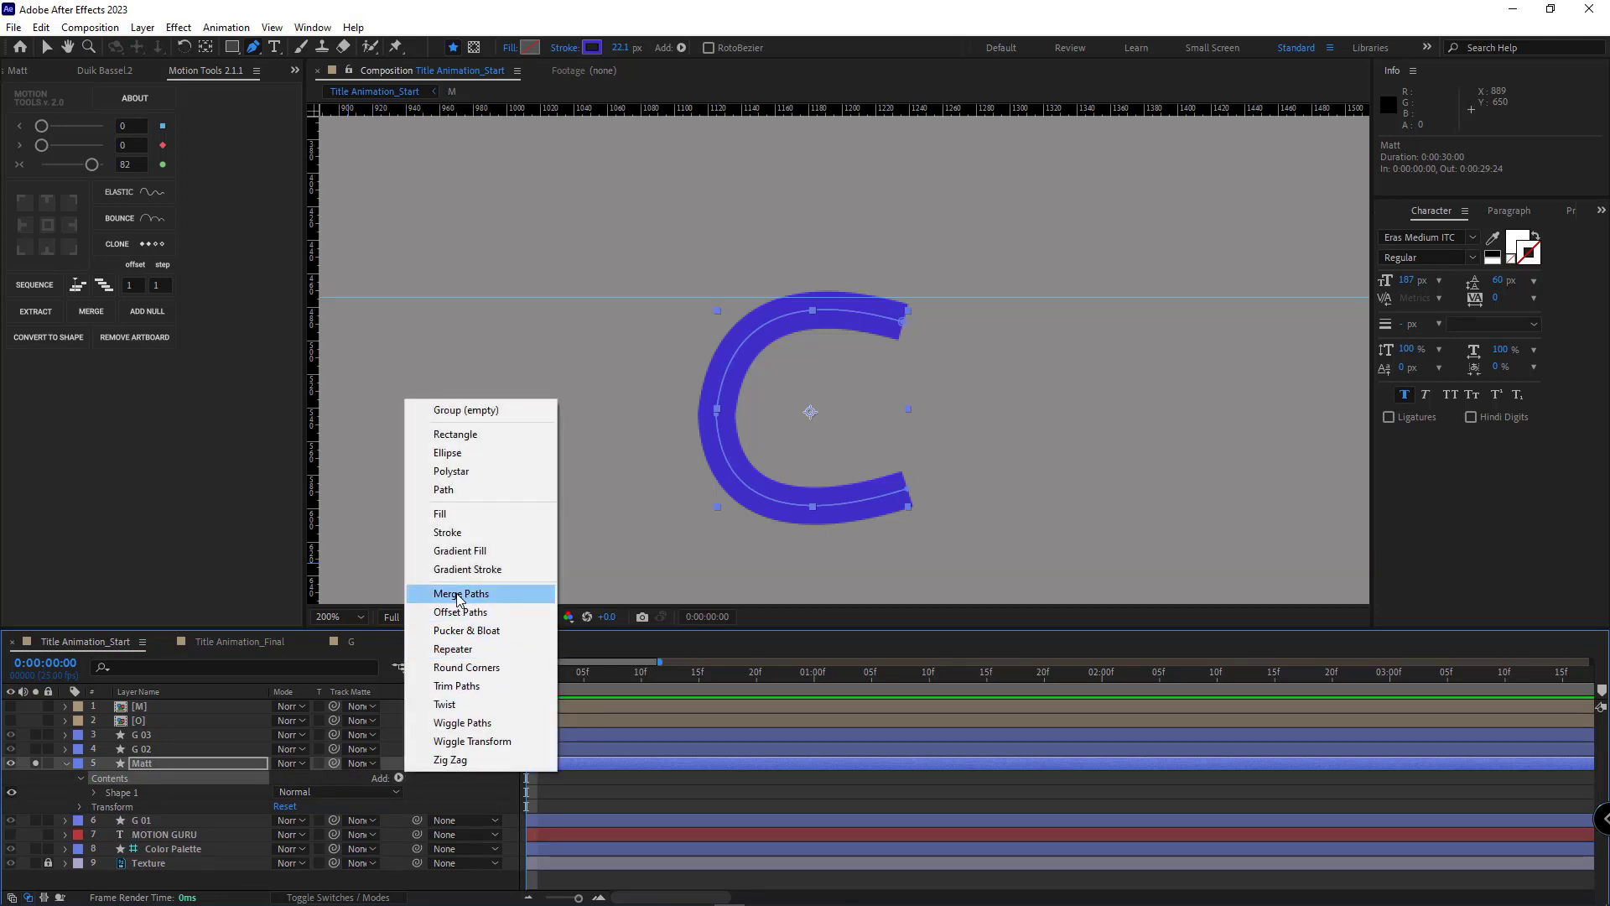
click(456, 685)
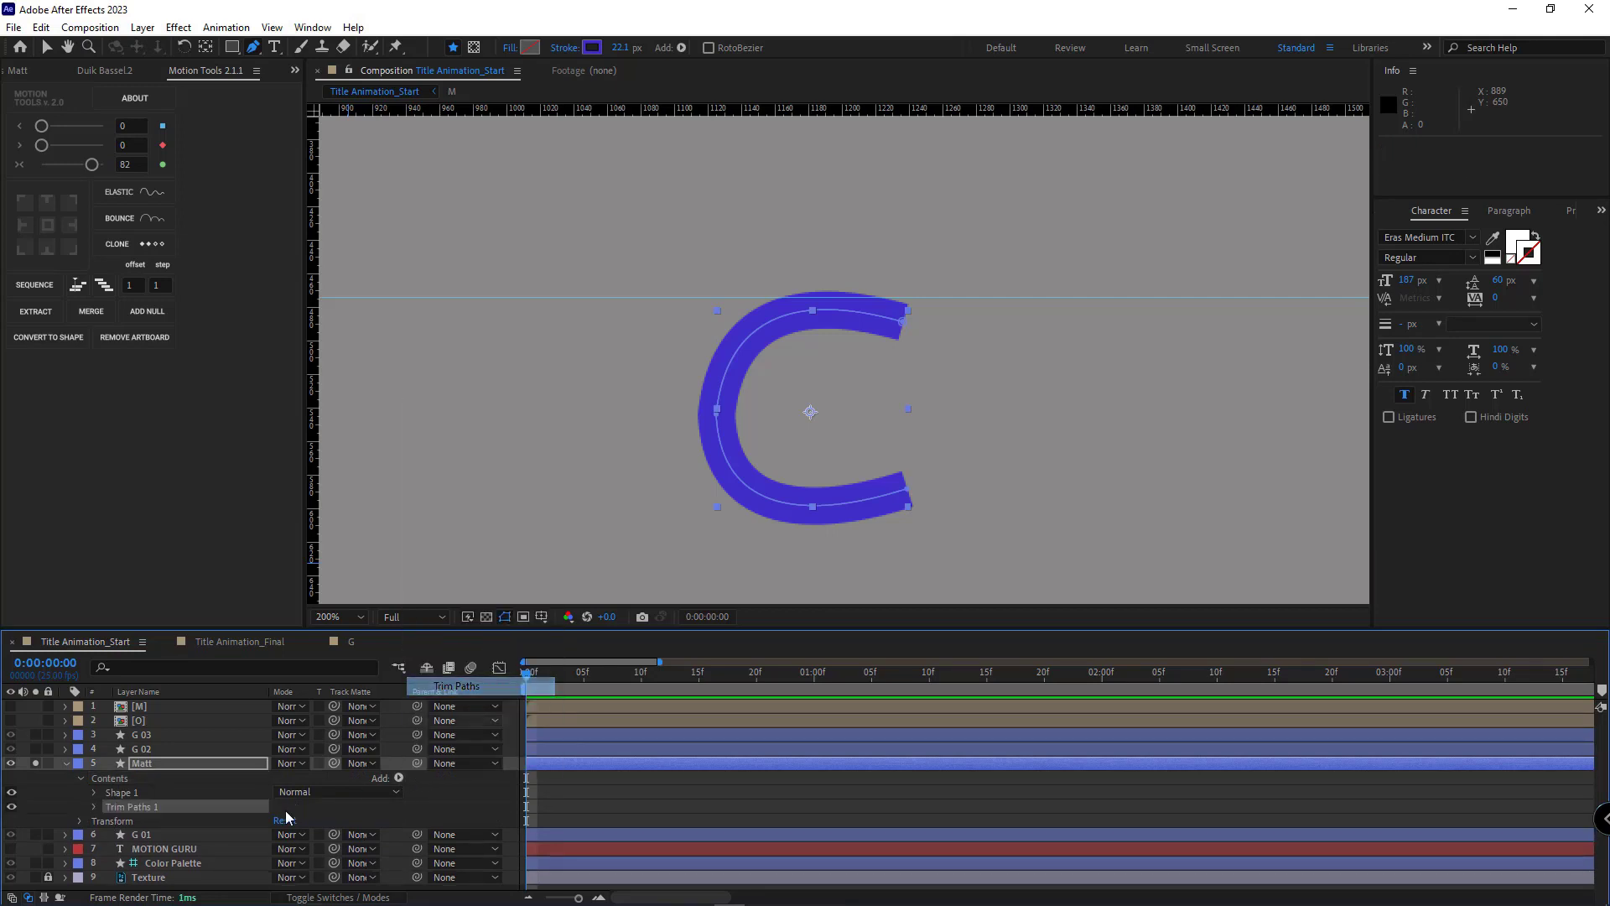
click(96, 807)
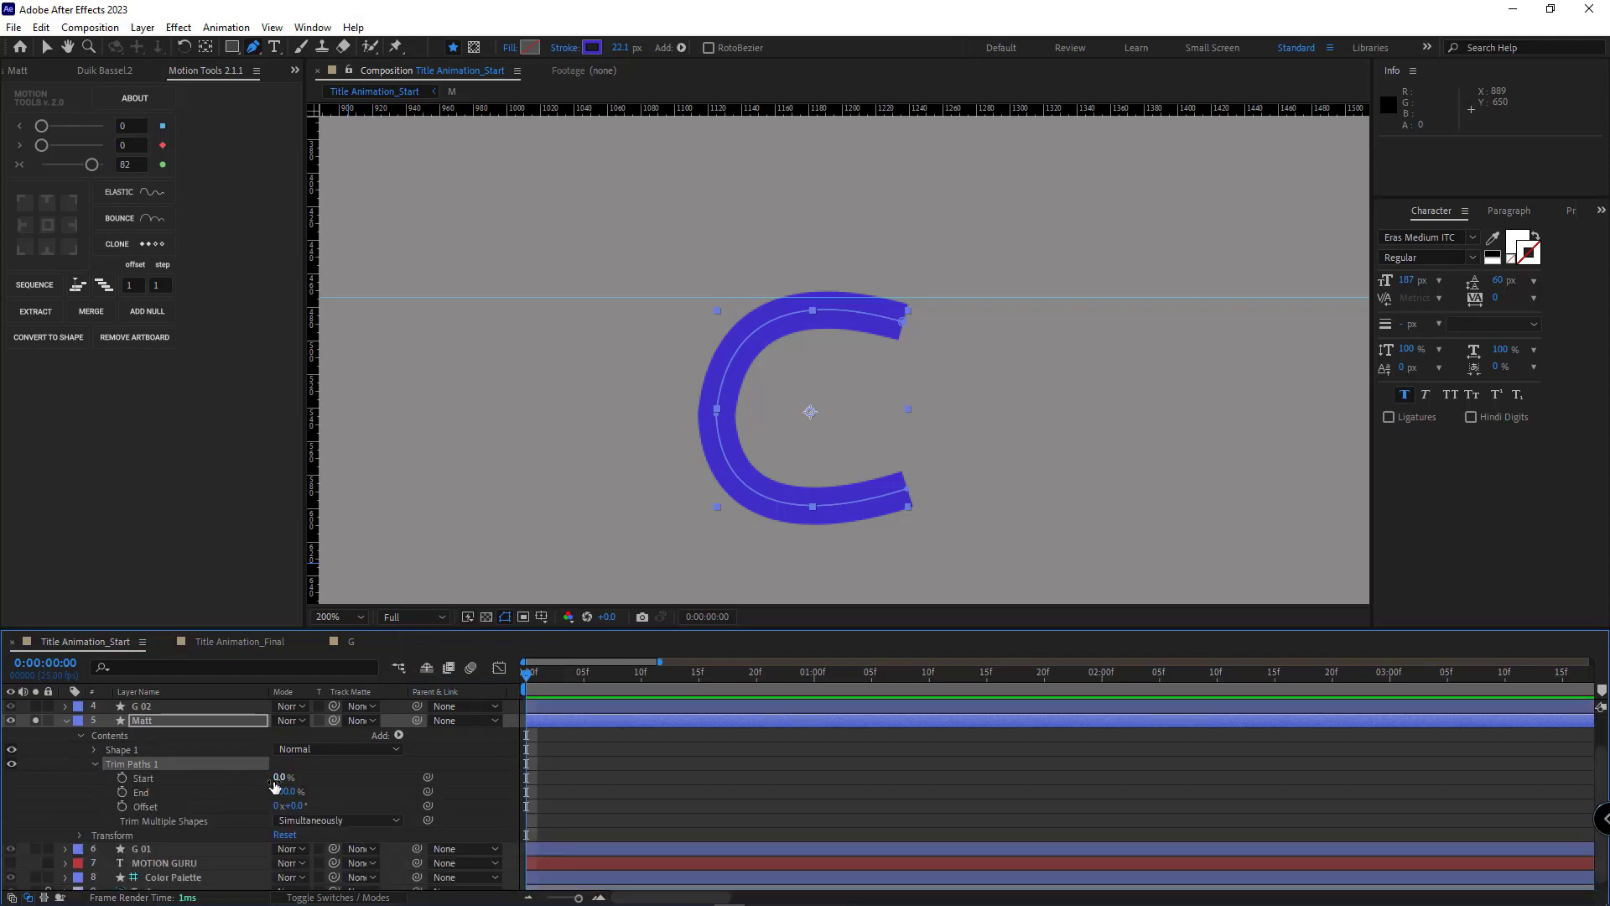
Keyframe the Trim Paths End from 0% at frame 0 to 100% at frame 15, easing the last keyframe at 82
drag(277, 791, 133, 797)
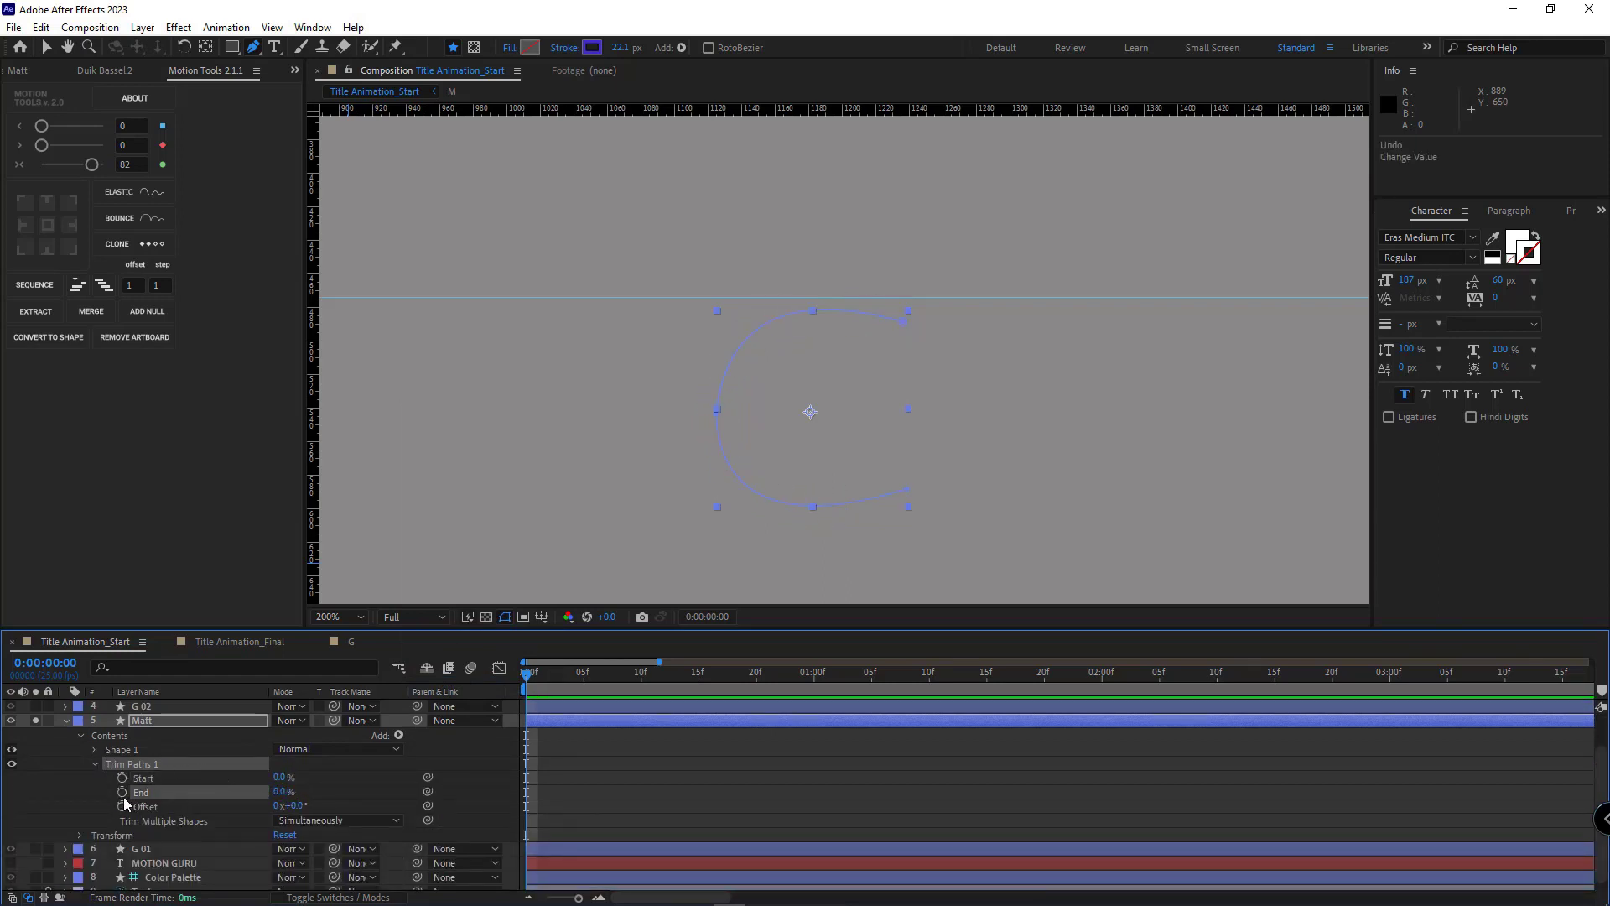
click(701, 681)
drag(280, 796, 378, 794)
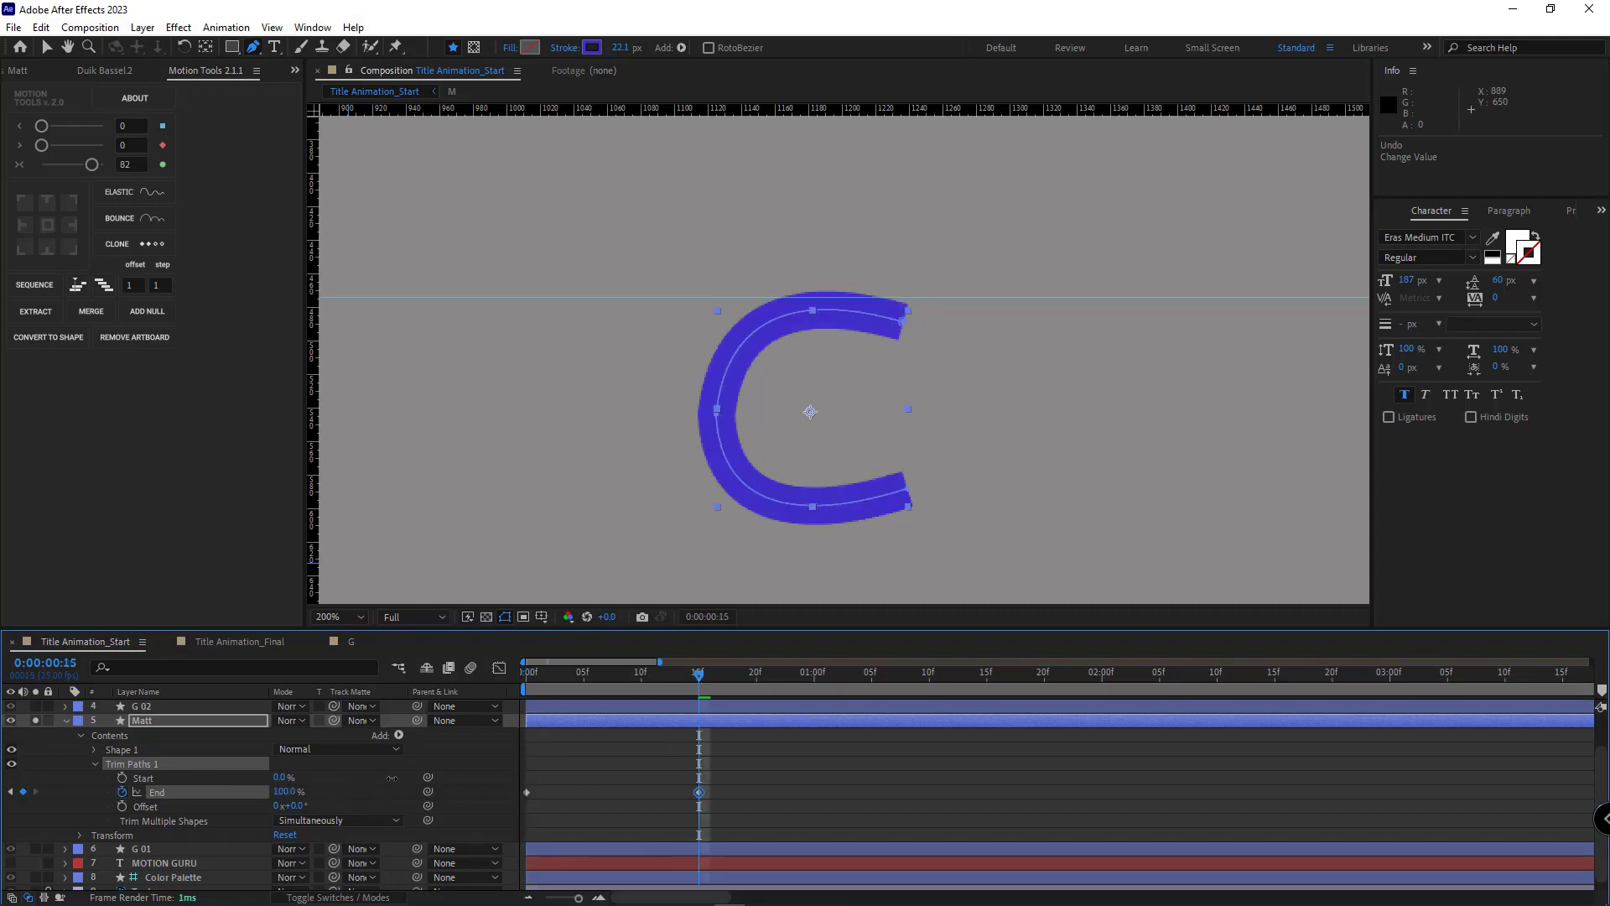
click(625, 755)
mouse_move(693, 677)
mouse_down()
mouse_move(501, 686)
mouse_move(708, 711)
mouse_move(530, 716)
mouse_move(723, 736)
mouse_up()
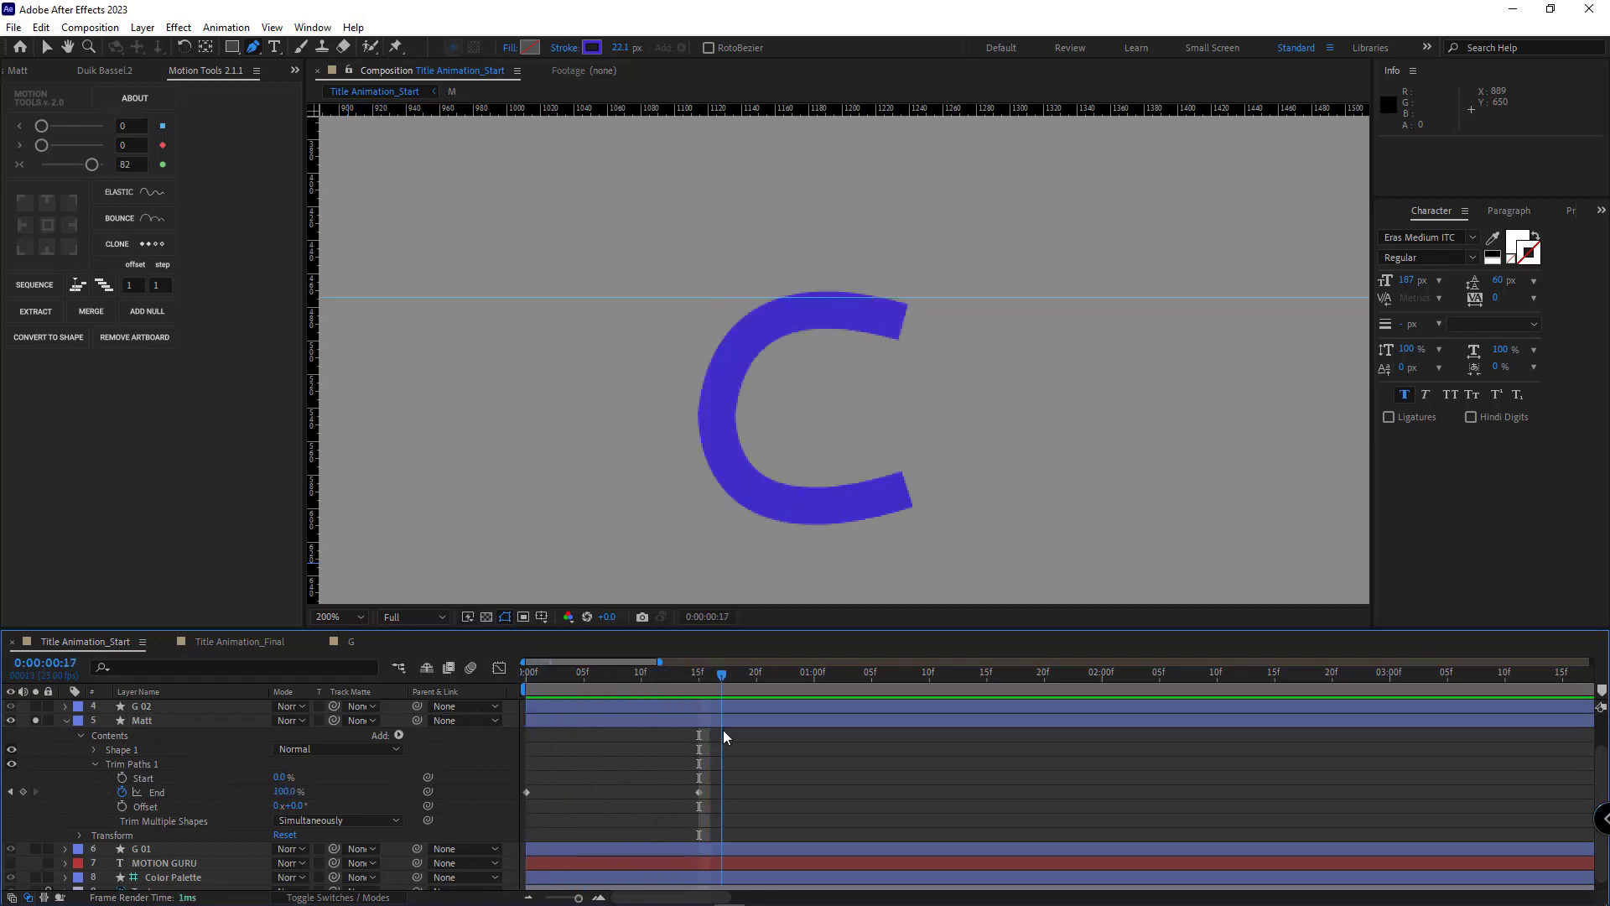
click(699, 792)
click(92, 165)
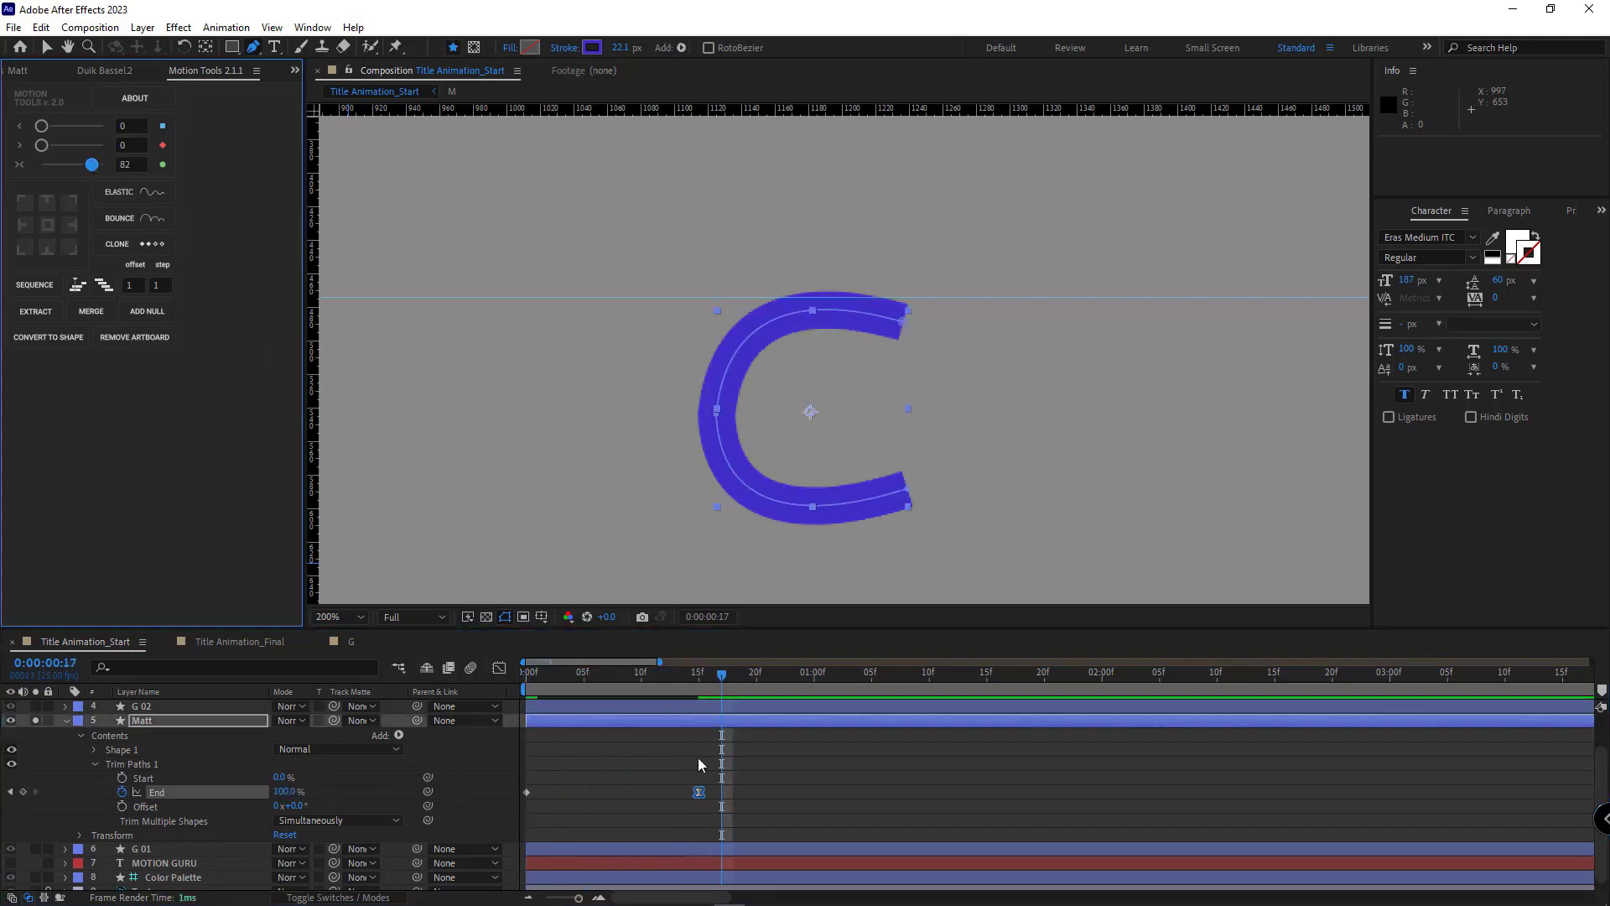
Collapse the Matt layer and set it as the track matte of G 01
click(67, 722)
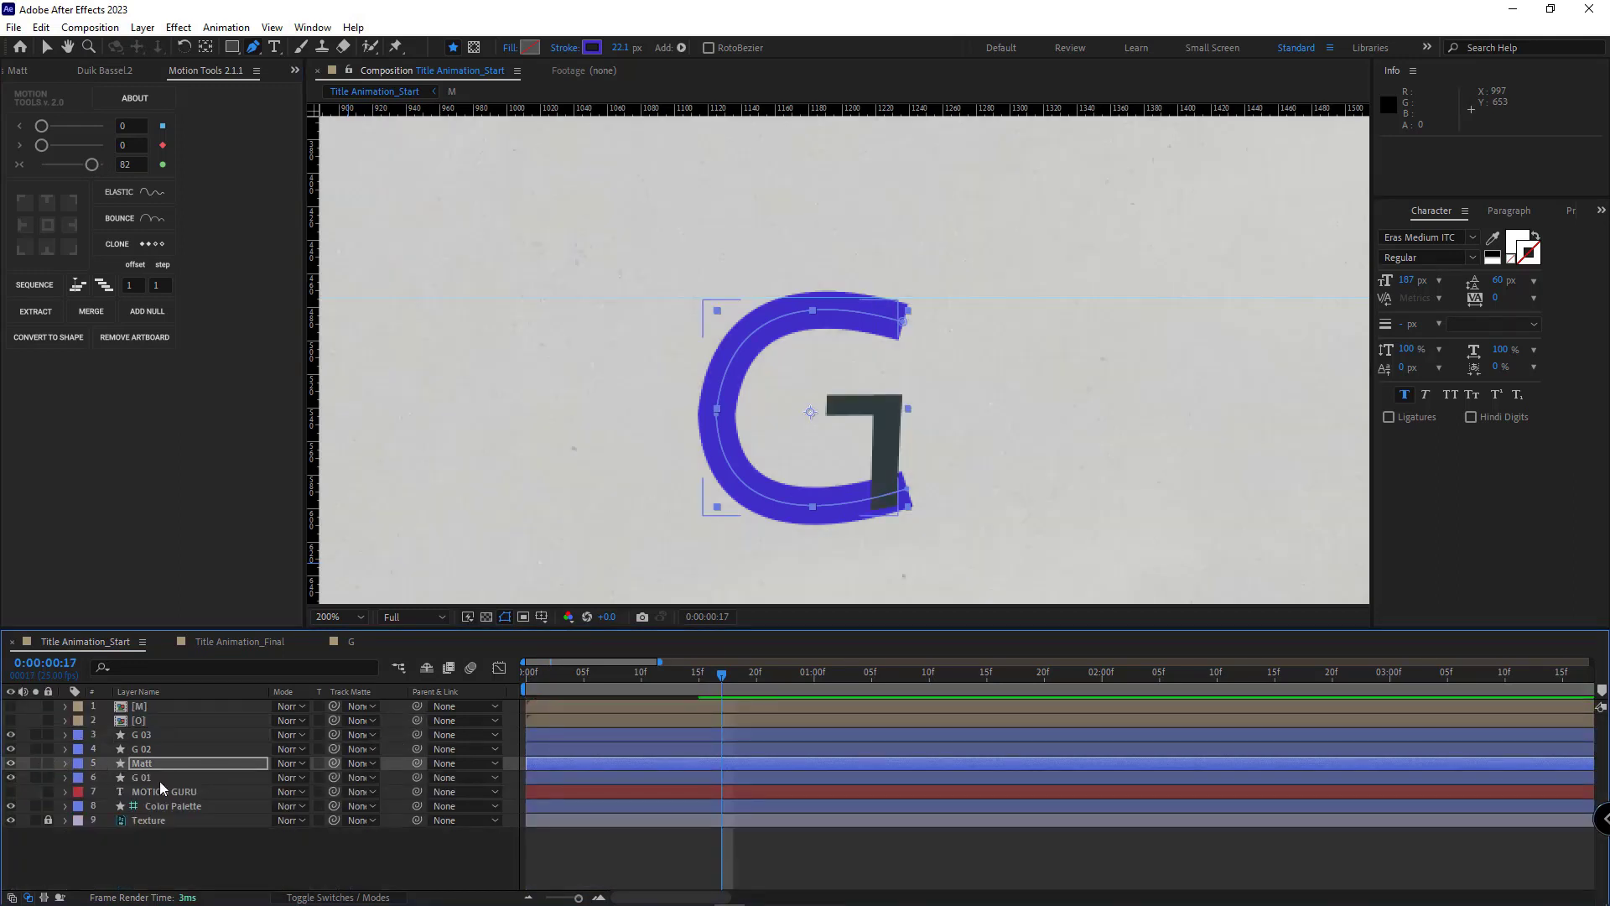
click(147, 778)
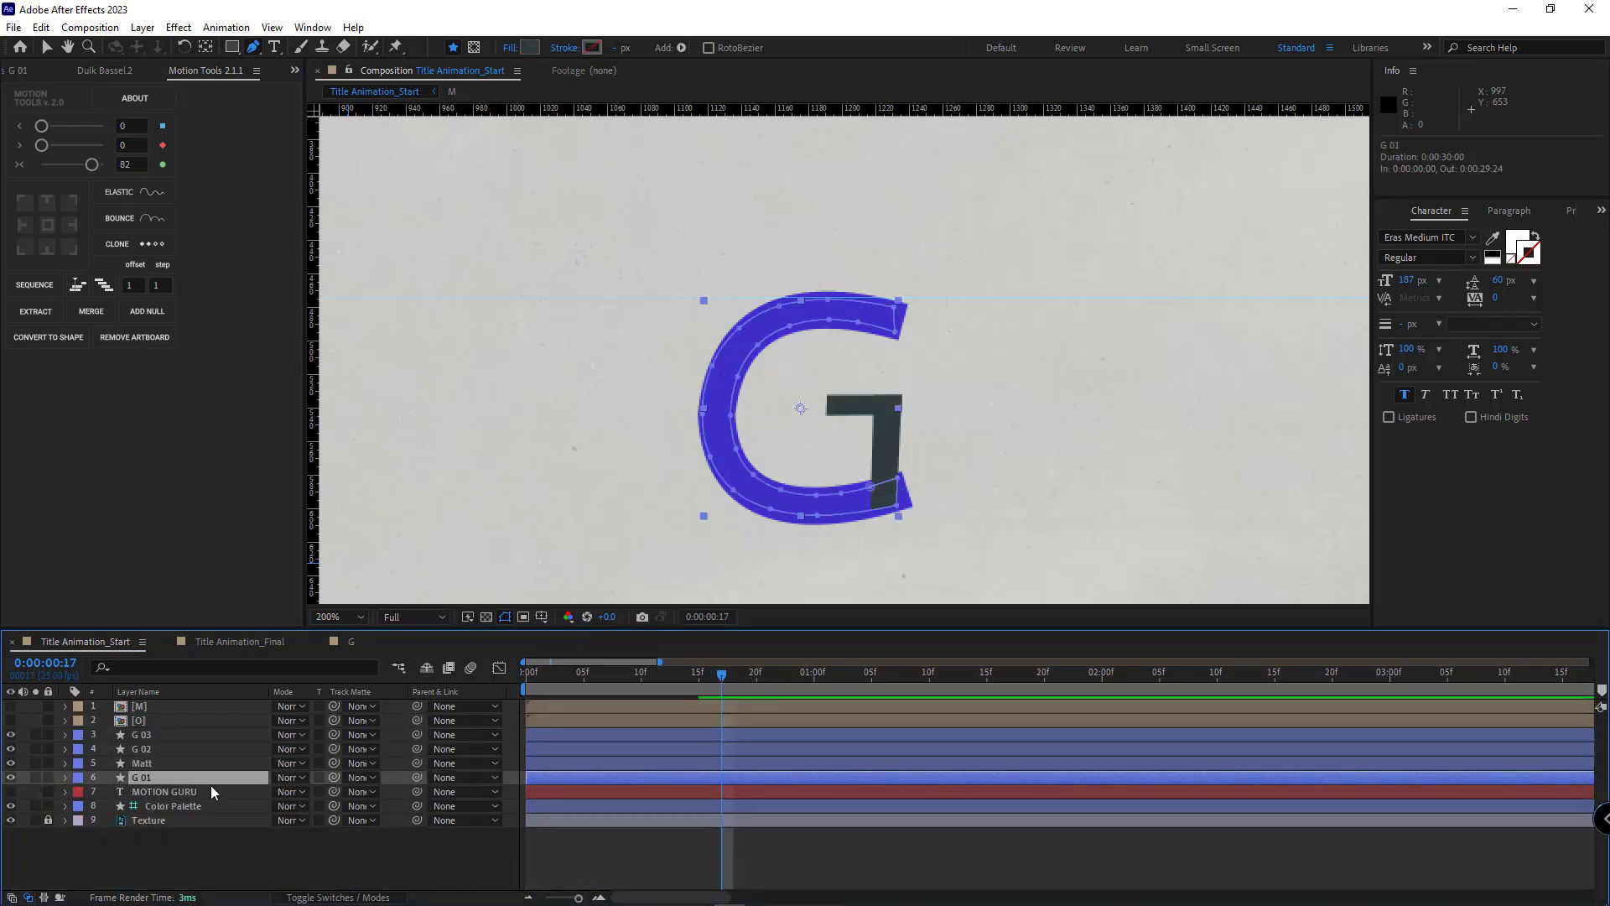
click(366, 777)
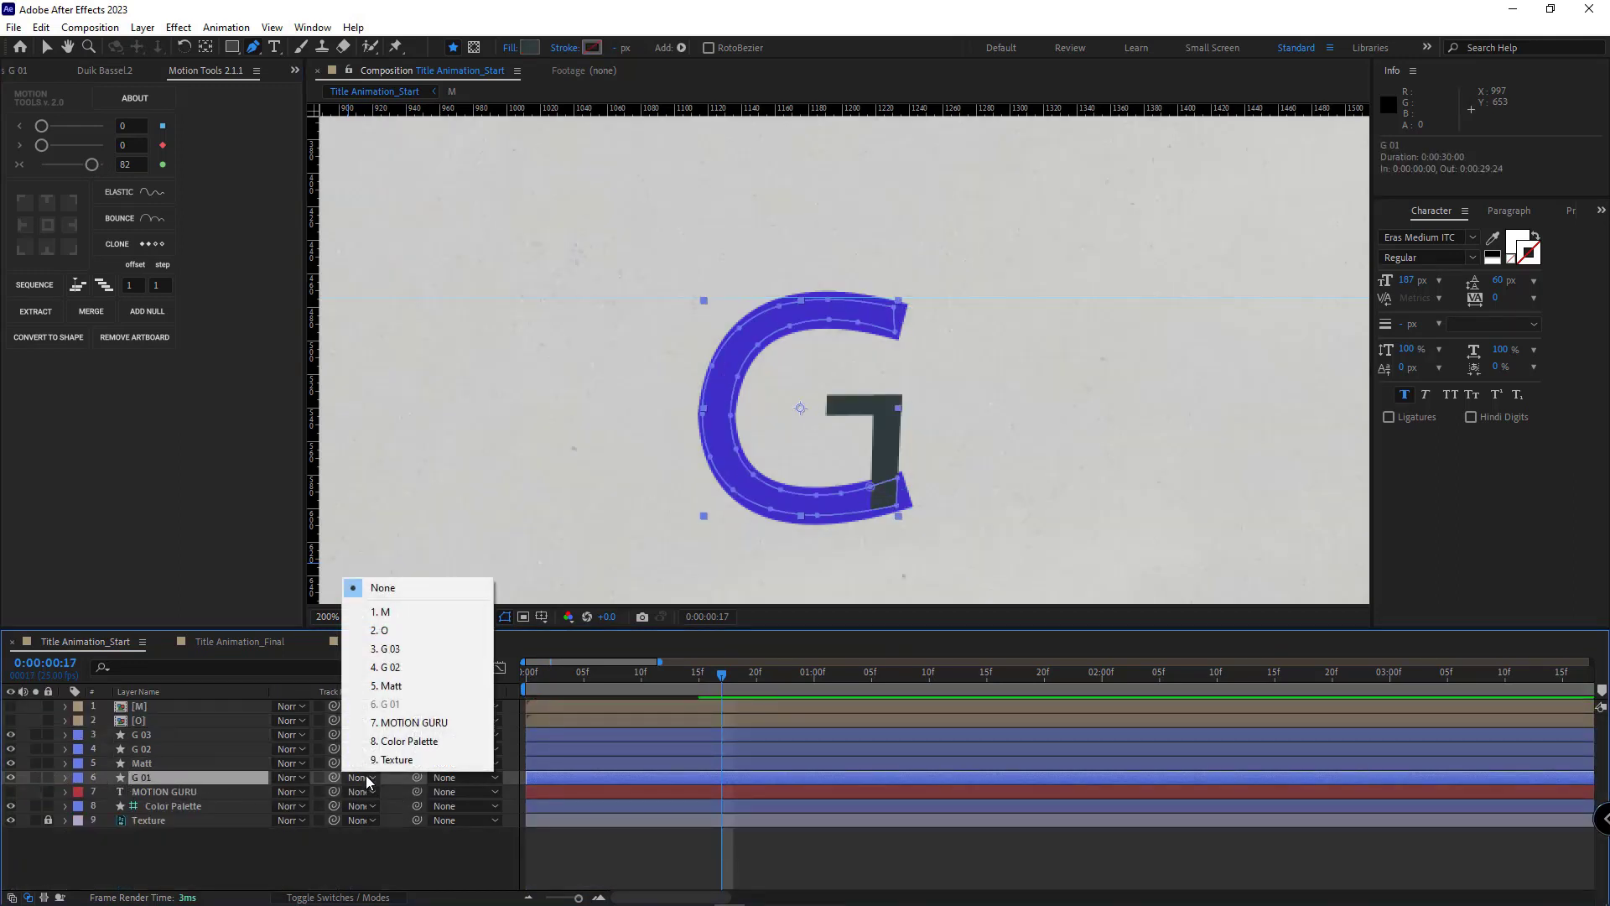
click(417, 686)
Retime the Matt layer's last End keyframe to 1 second and preview the G reveal
click(646, 763)
key(u)
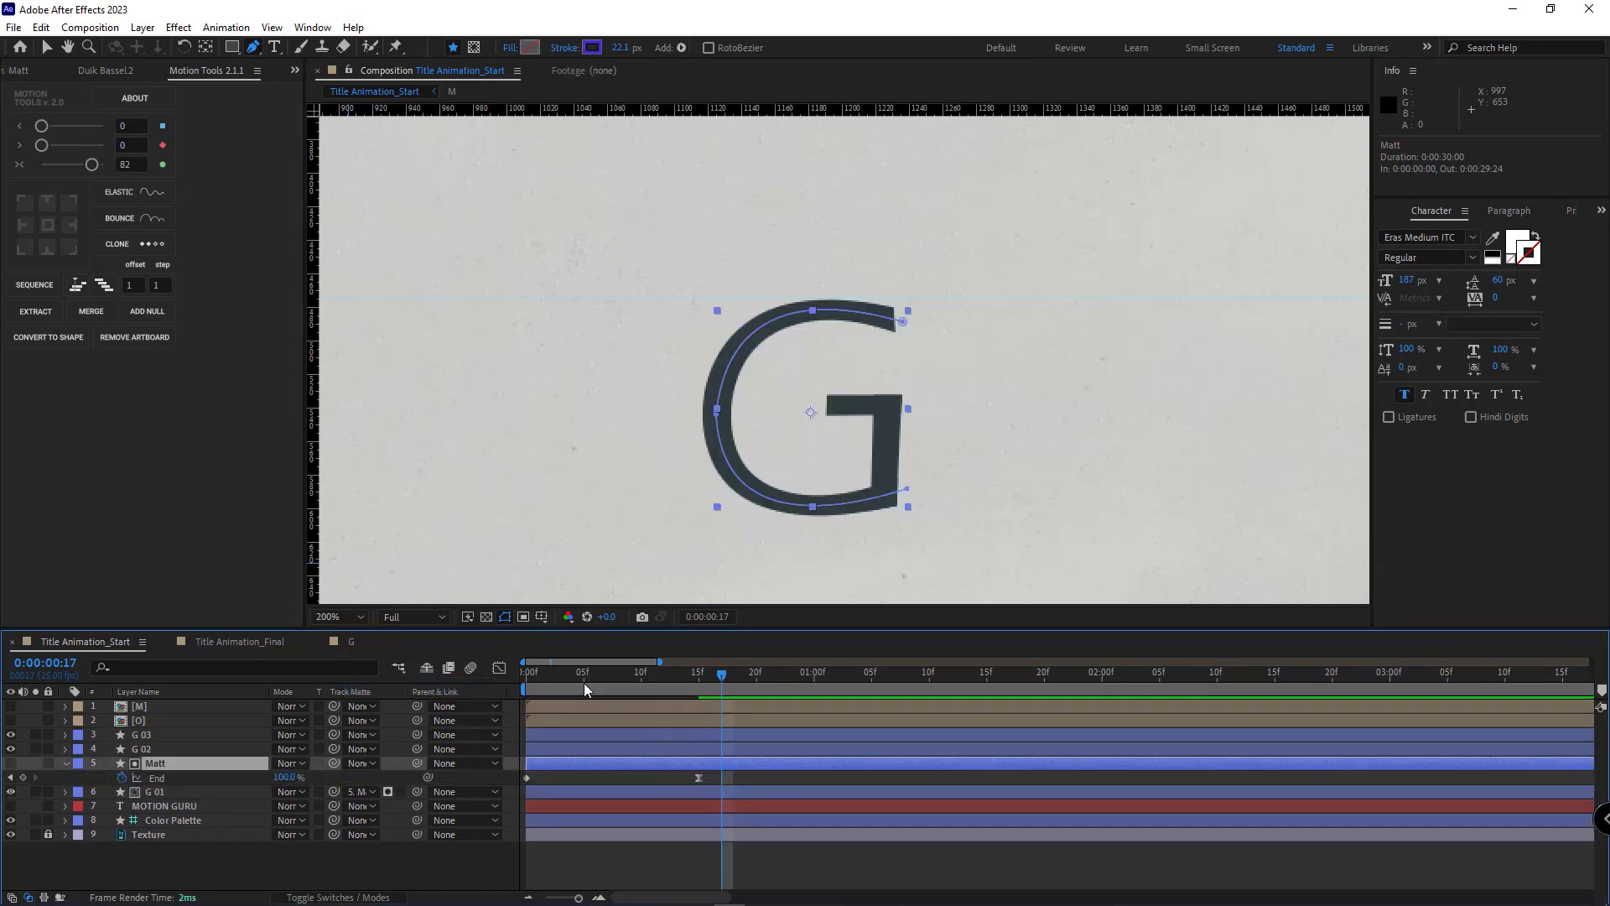
mouse_move(585, 688)
mouse_down()
mouse_move(486, 677)
mouse_move(676, 681)
mouse_move(496, 676)
mouse_up()
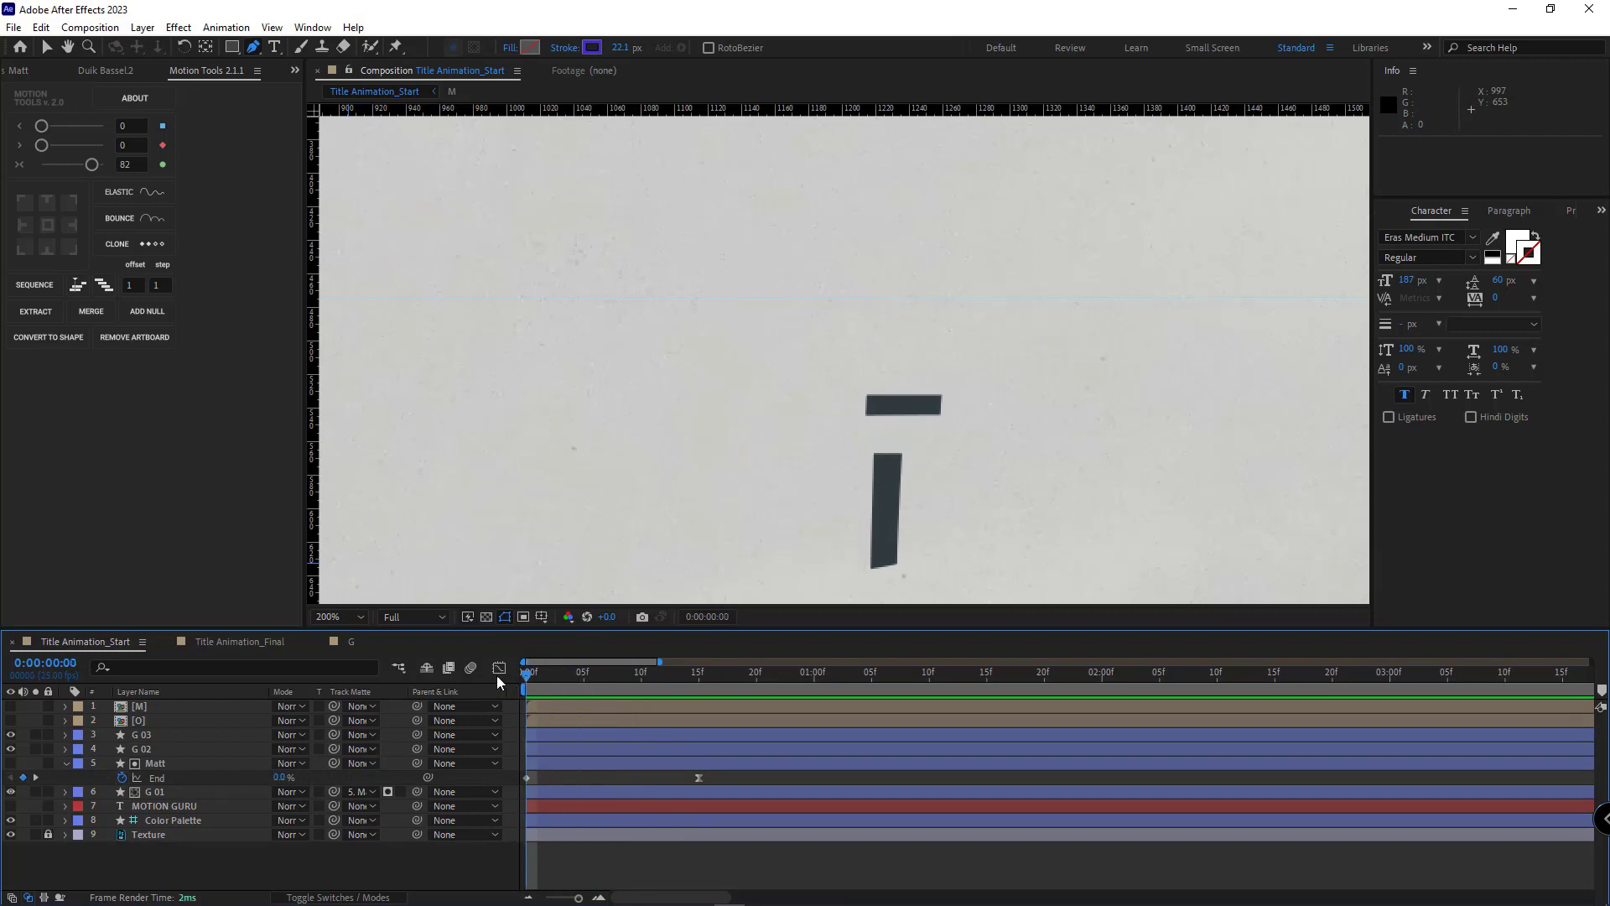
key(space)
key(v)
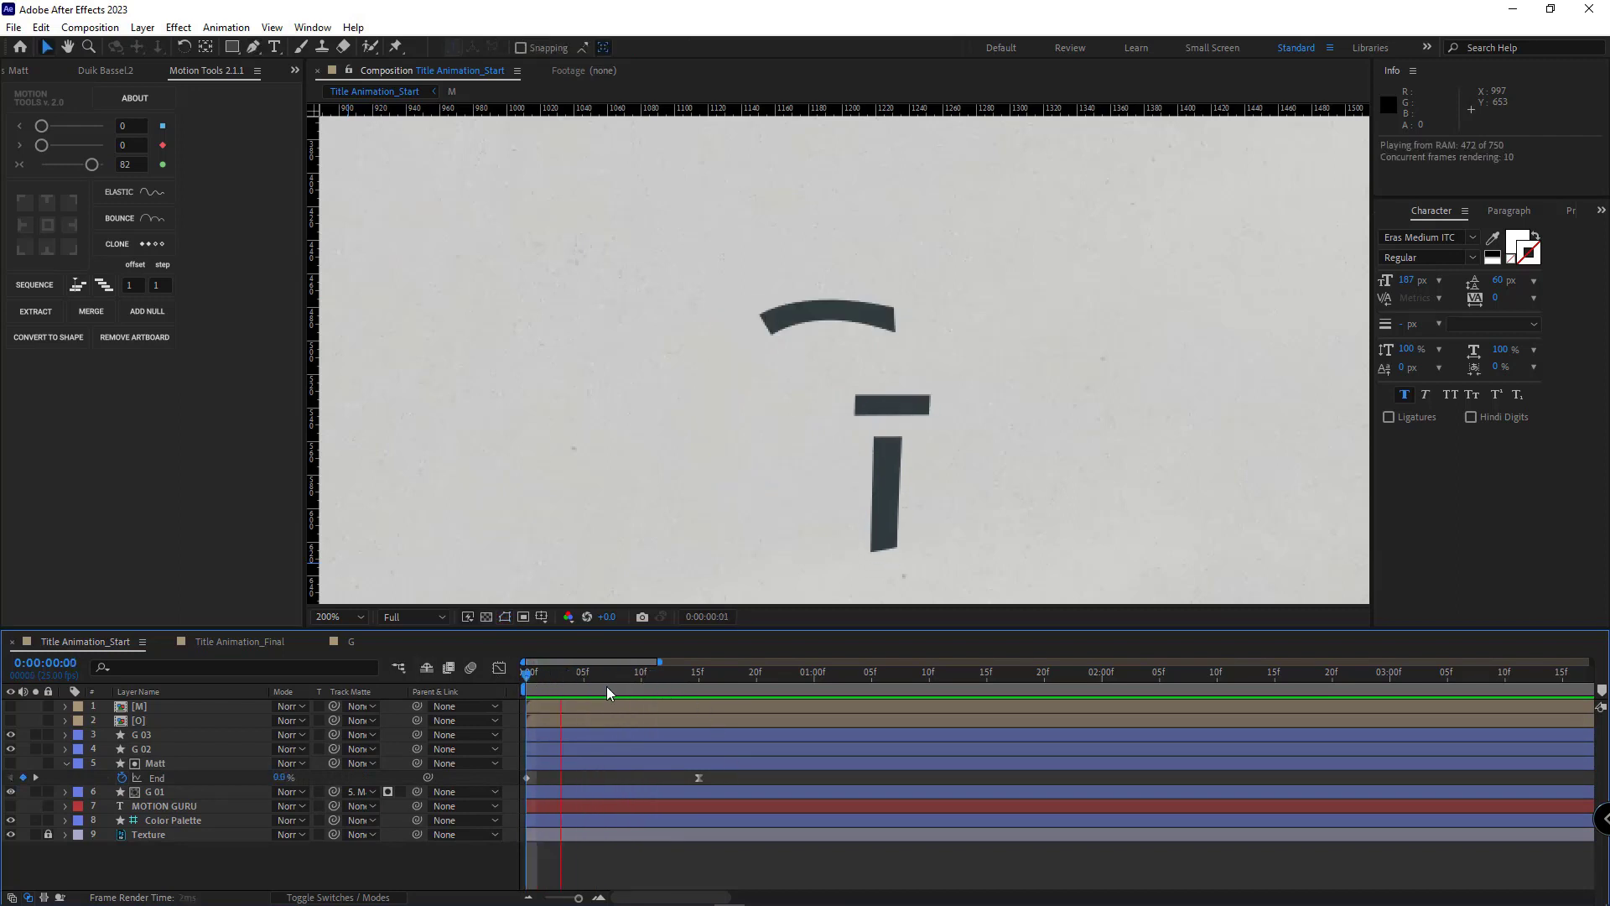
drag(698, 777, 868, 758)
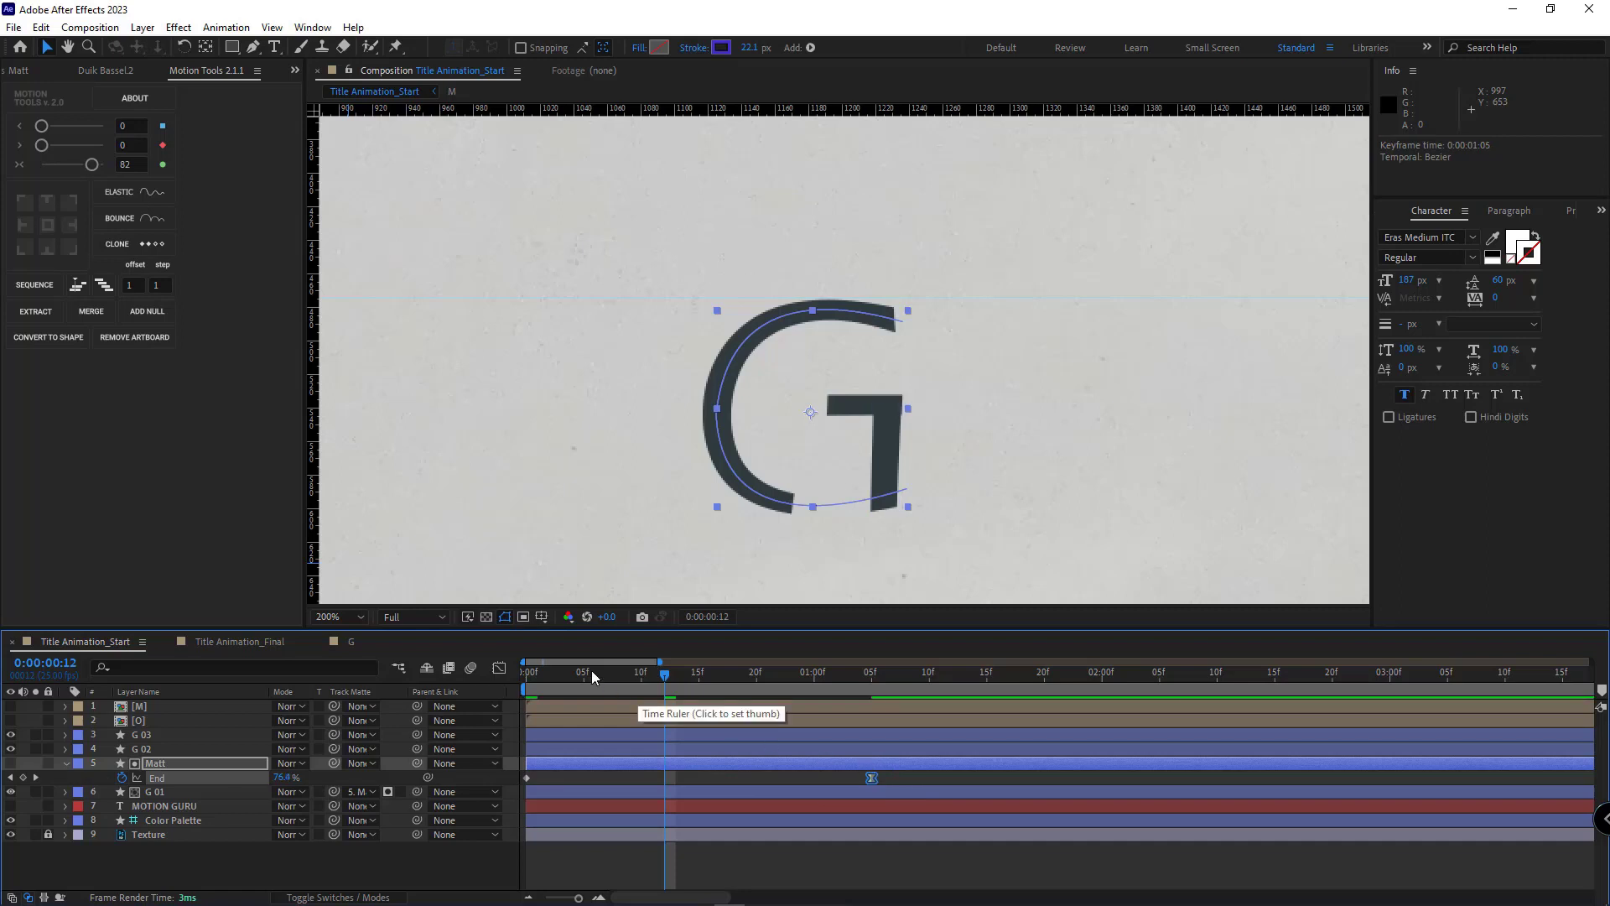
key(space)
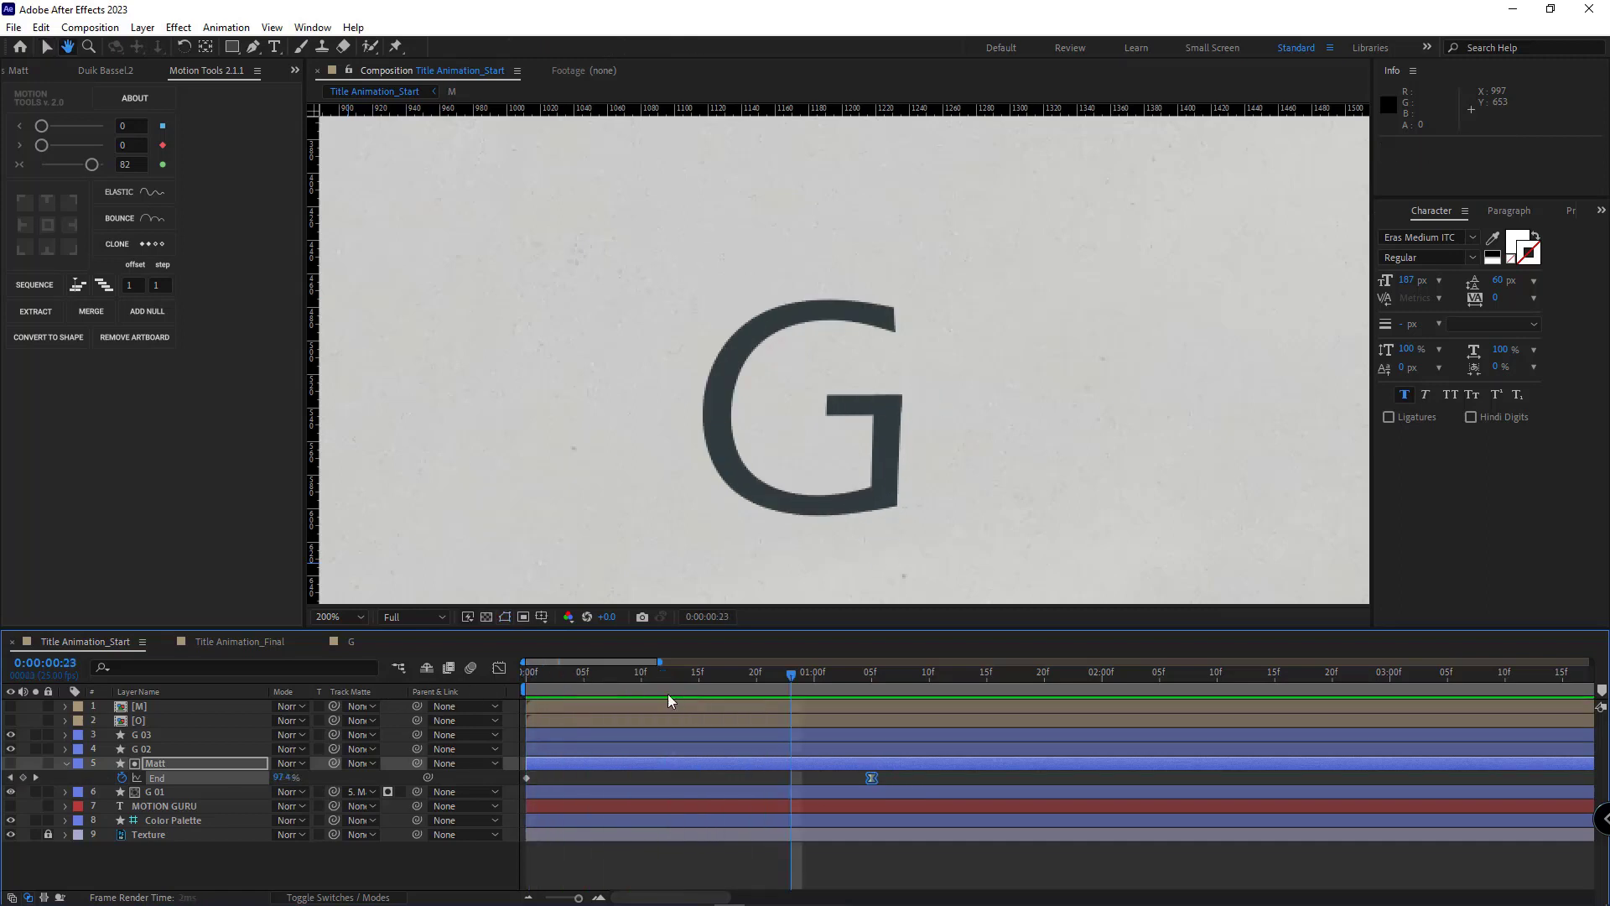
drag(873, 779, 815, 778)
key(Home)
key(space)
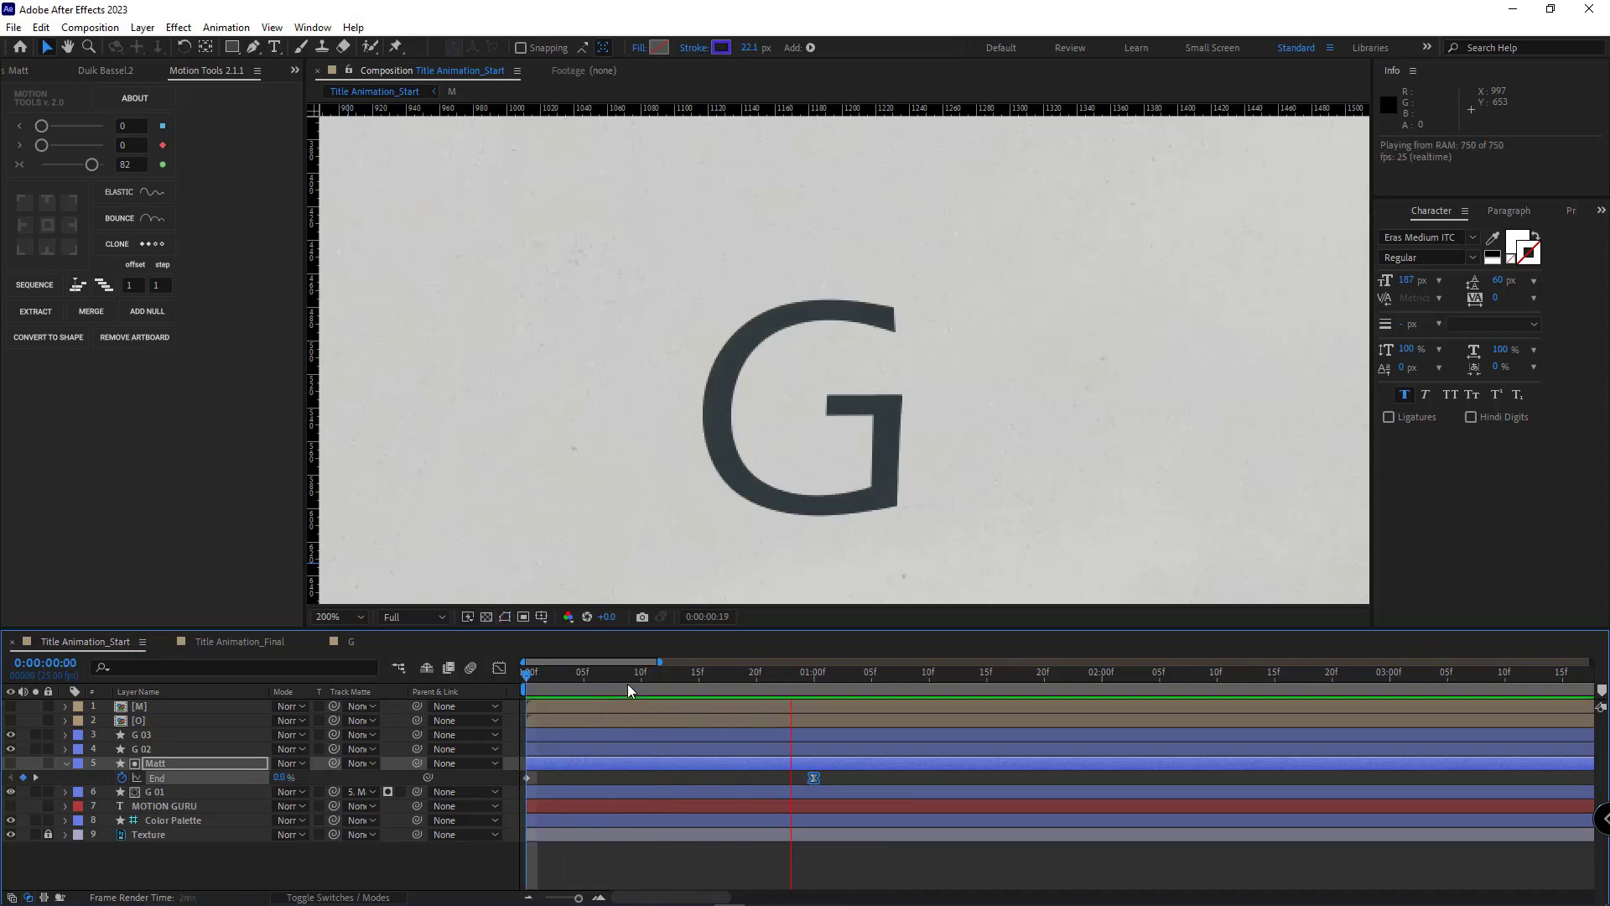
key(space)
Show the Position keyframes of the G 02 and G 03 layers
drag(643, 674, 584, 677)
click(623, 748)
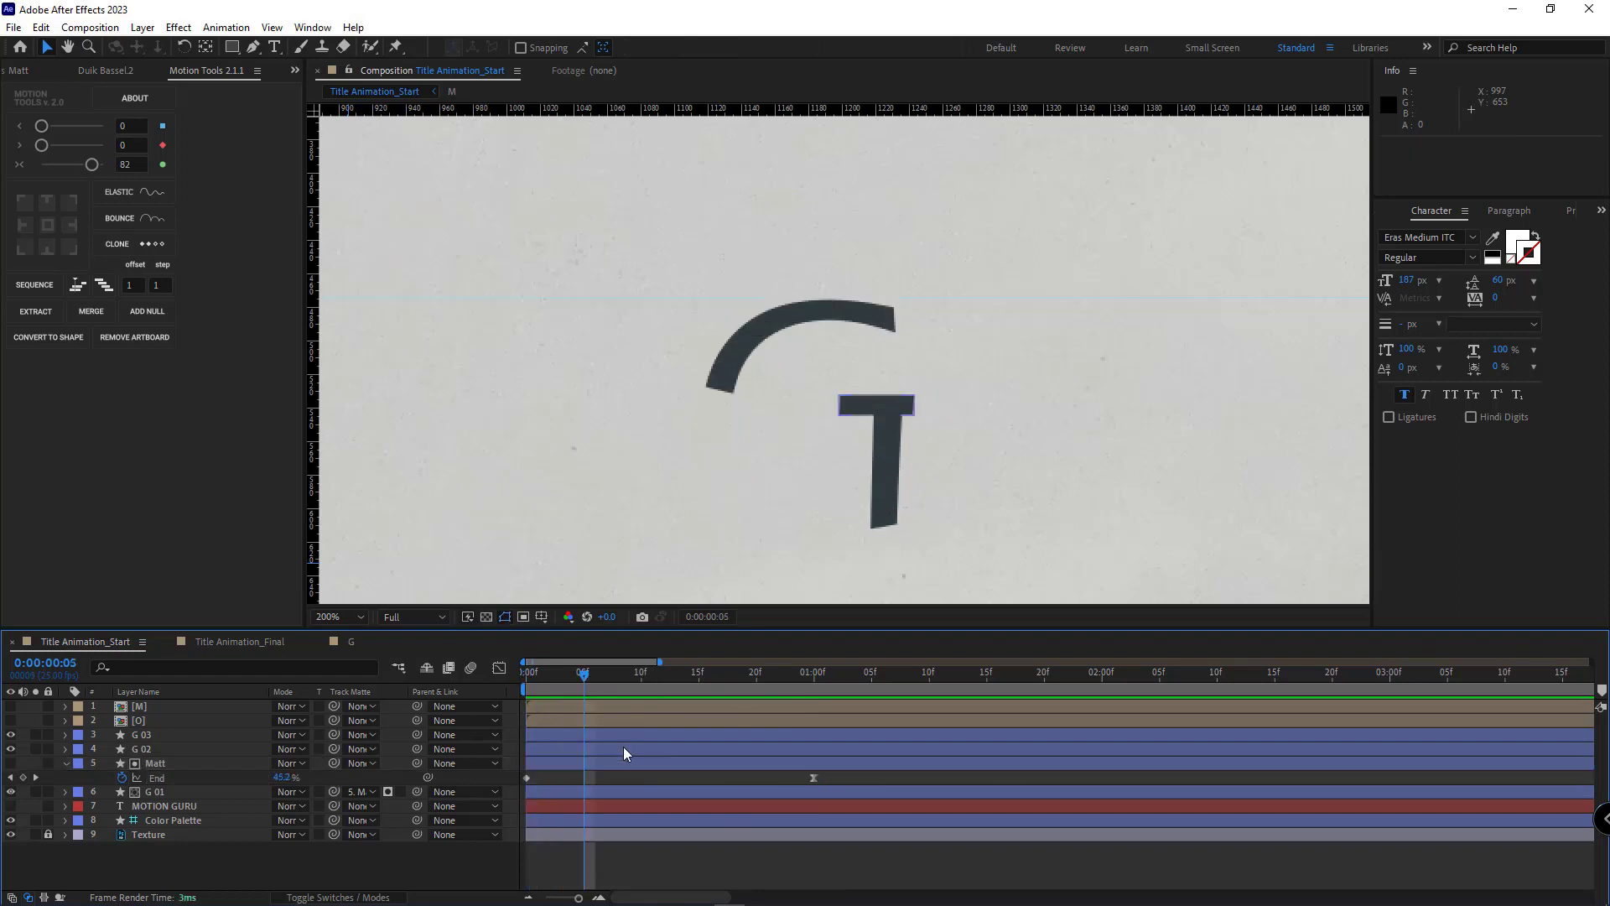
shift+click(636, 735)
key(p)
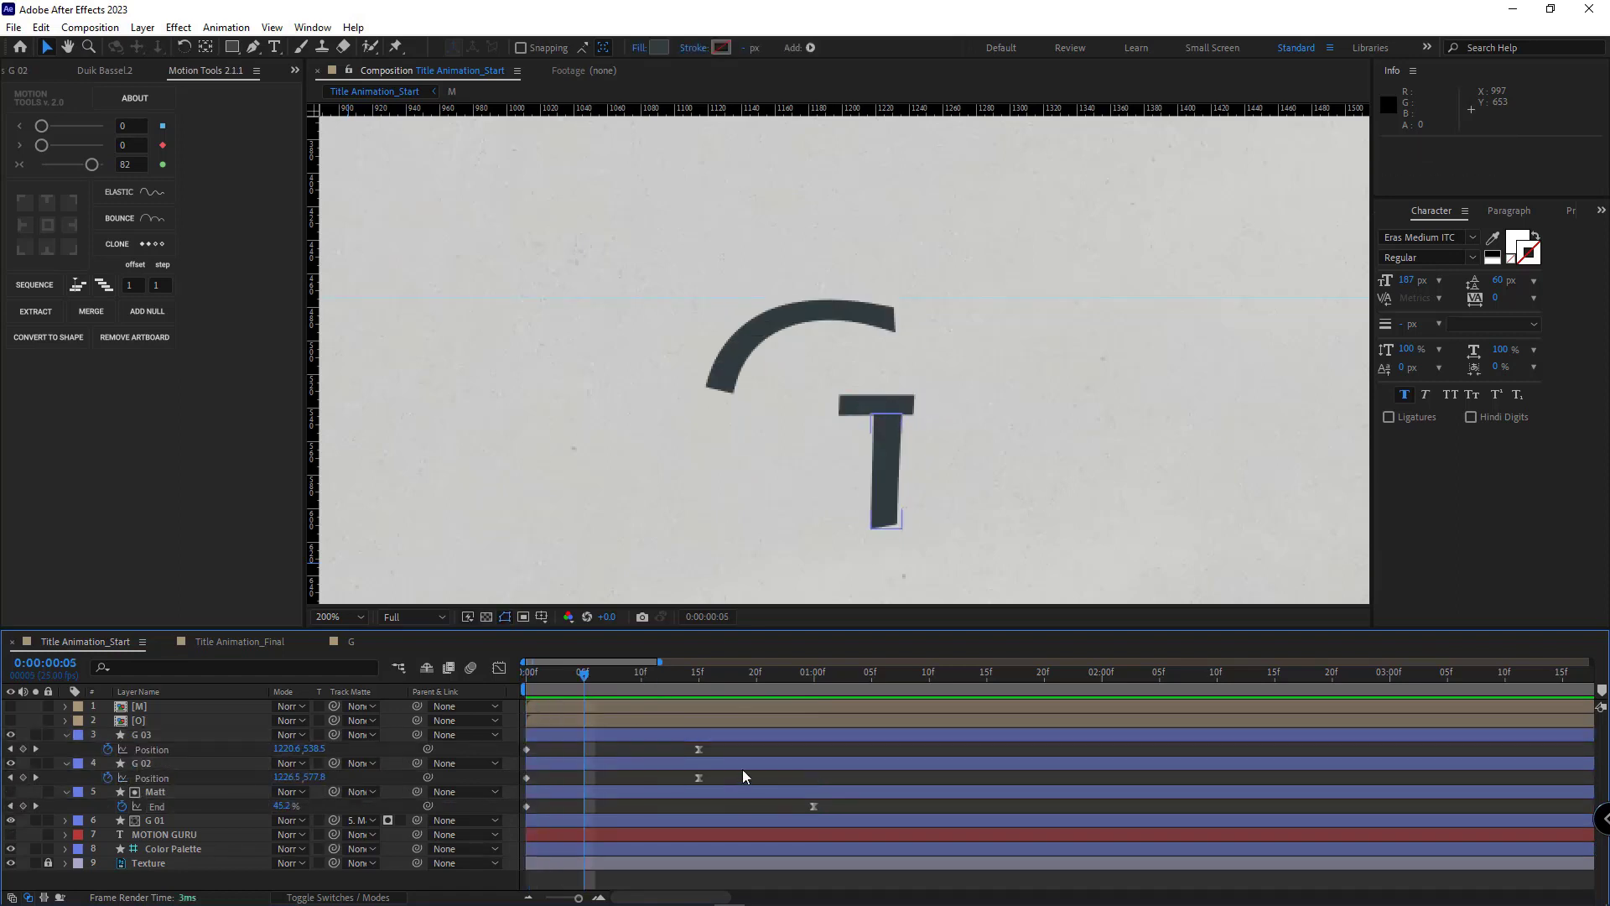
Shift layers G 02 and G 03 together so both start at 0:00:01:04
click(574, 762)
shift+click(592, 735)
drag(568, 761, 763, 768)
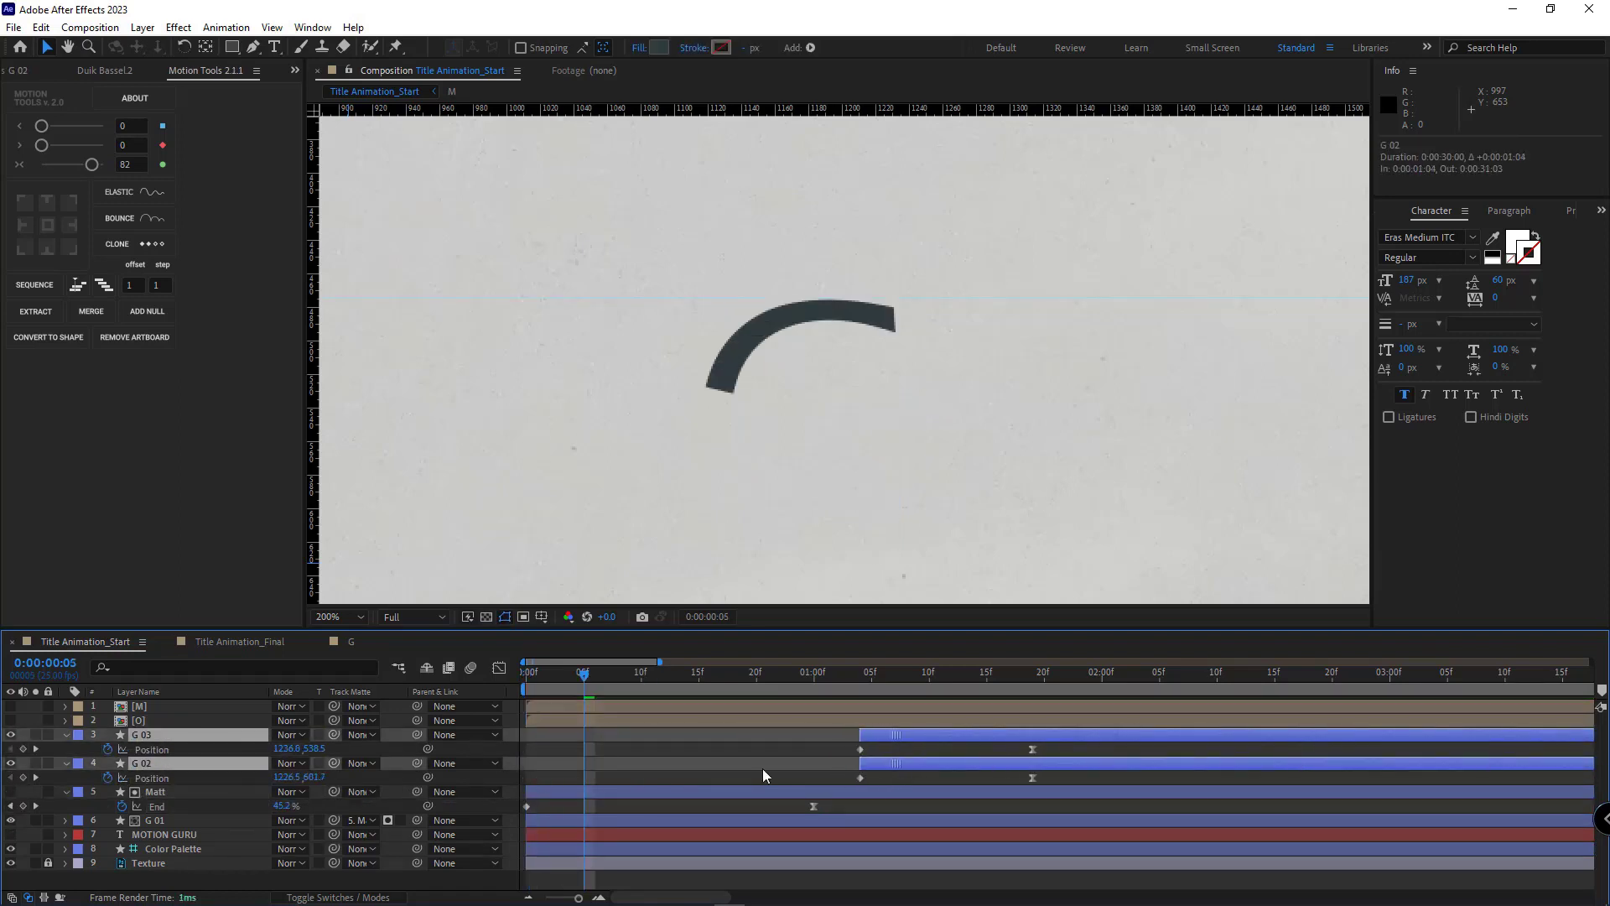
click(761, 771)
drag(565, 677, 678, 688)
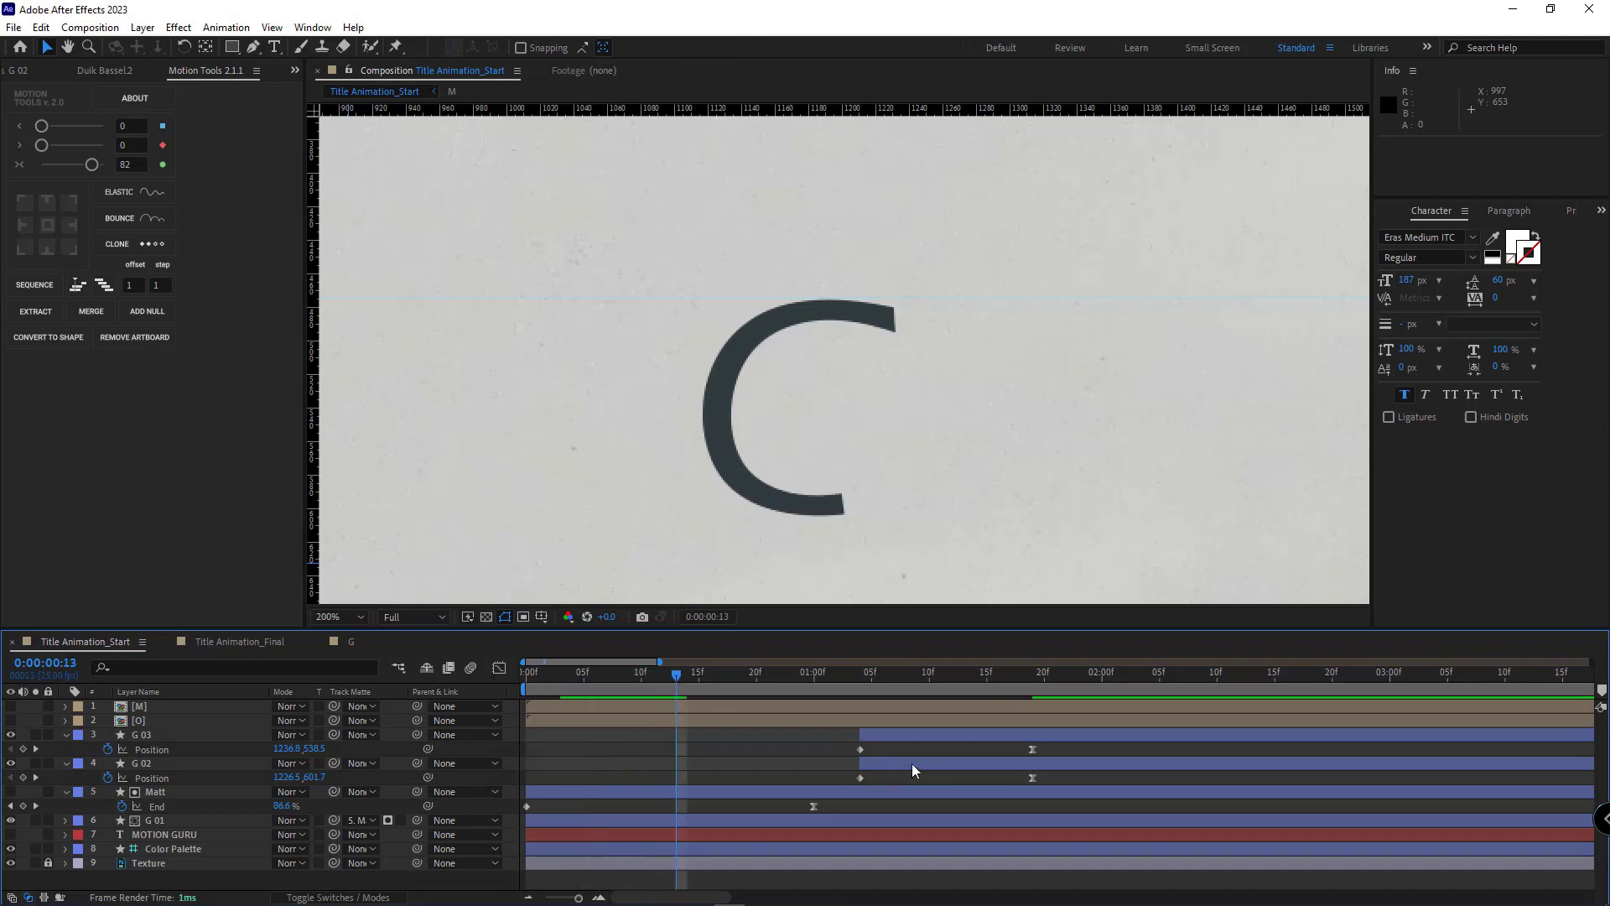
Shift layer G 02 earlier so it starts at frame 4, and preview its timing against the curve's reveal
drag(913, 765, 638, 763)
click(528, 675)
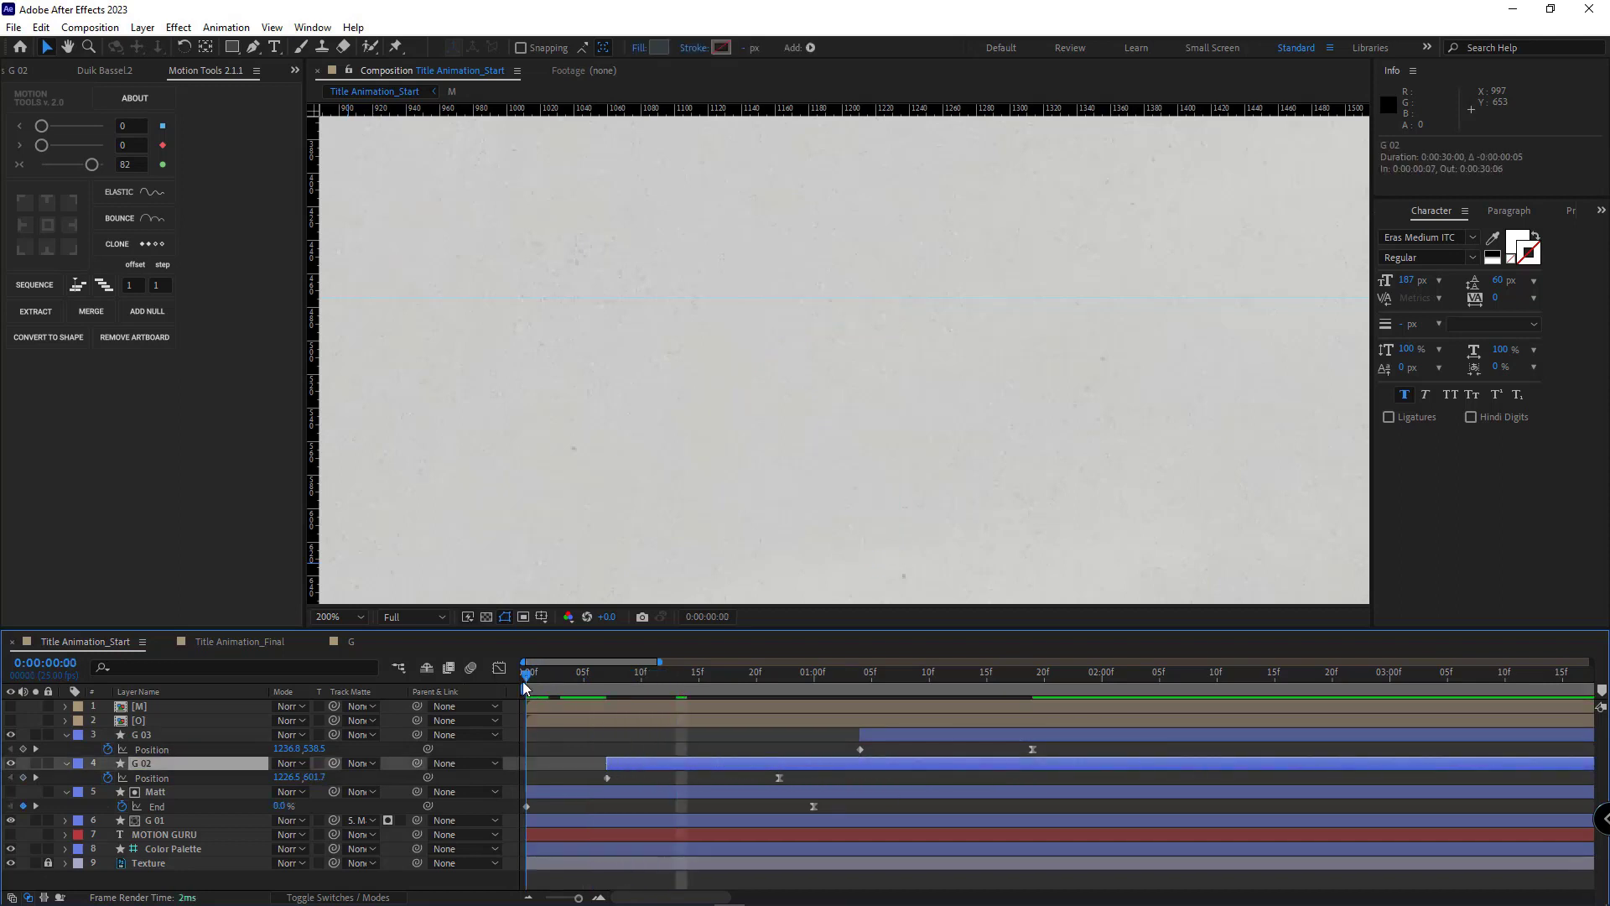
drag(526, 686, 706, 763)
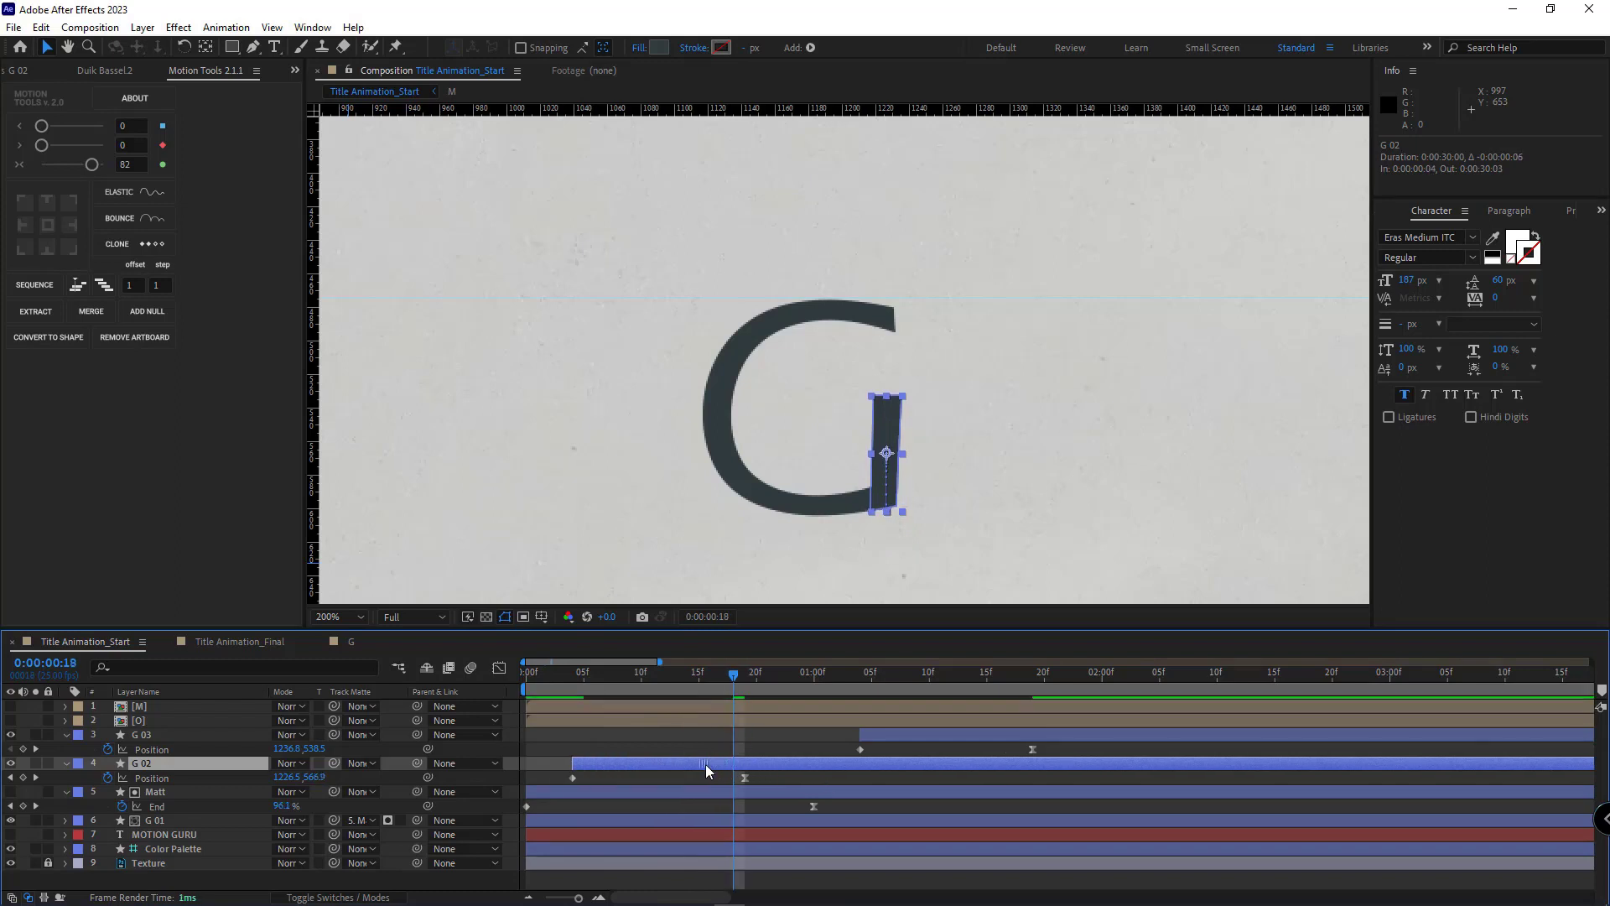
drag(579, 681, 396, 679)
key(space)
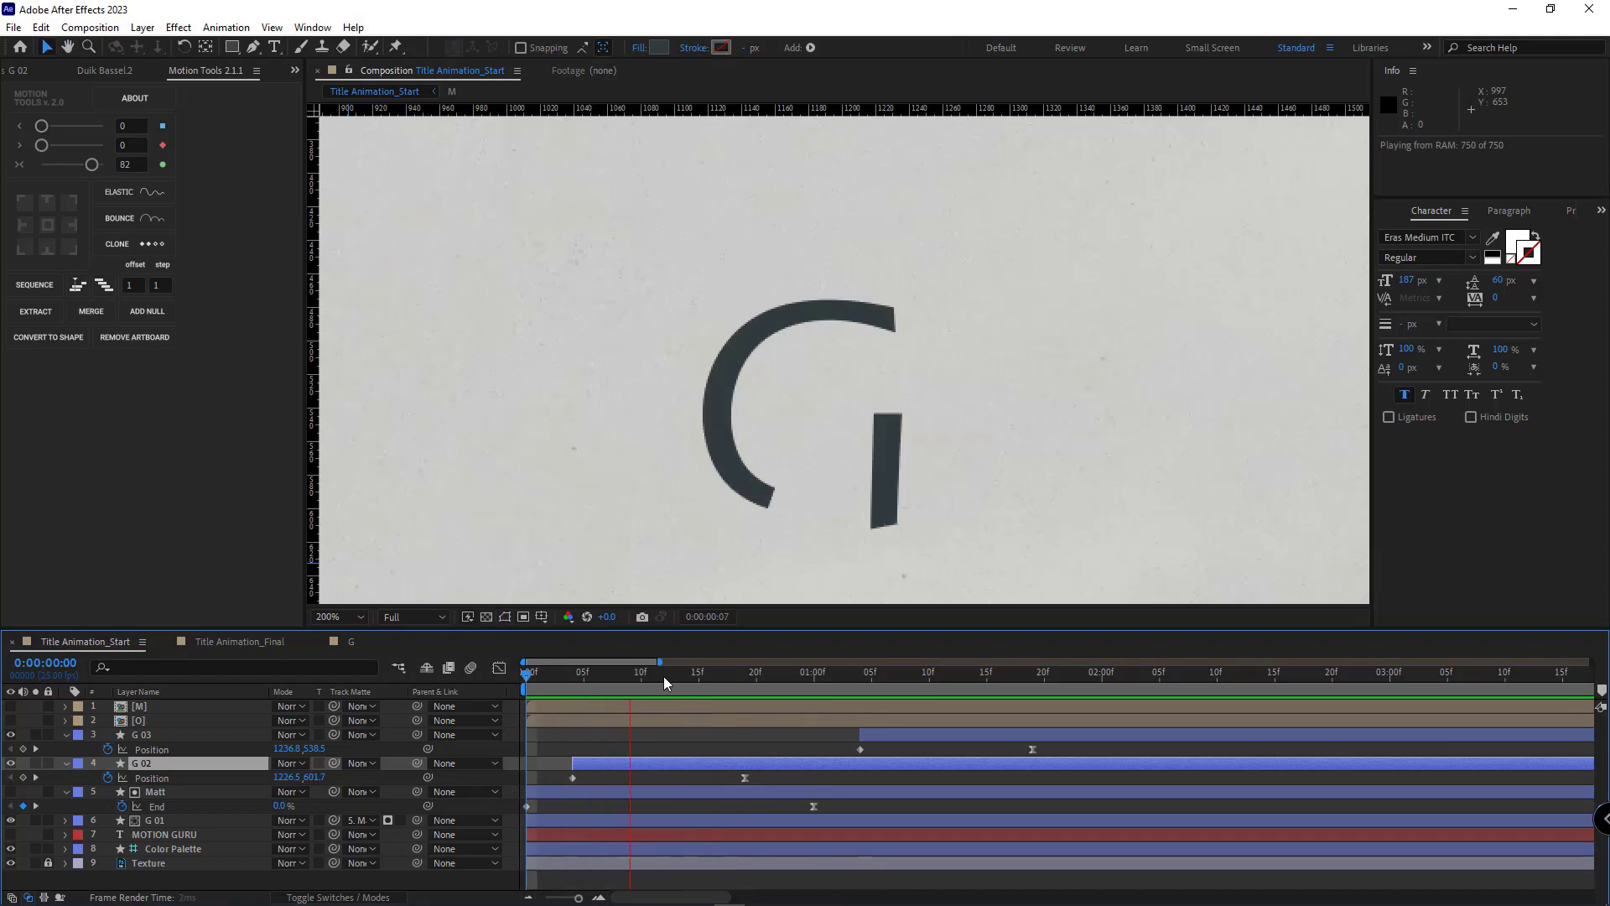
Shift layer G 03 earlier so it starts at frame 2, and preview the complete G animation
drag(909, 732, 702, 721)
mouse_move(606, 669)
mouse_down()
mouse_move(512, 679)
mouse_move(632, 684)
mouse_up()
drag(759, 735, 658, 733)
drag(654, 679, 435, 673)
key(space)
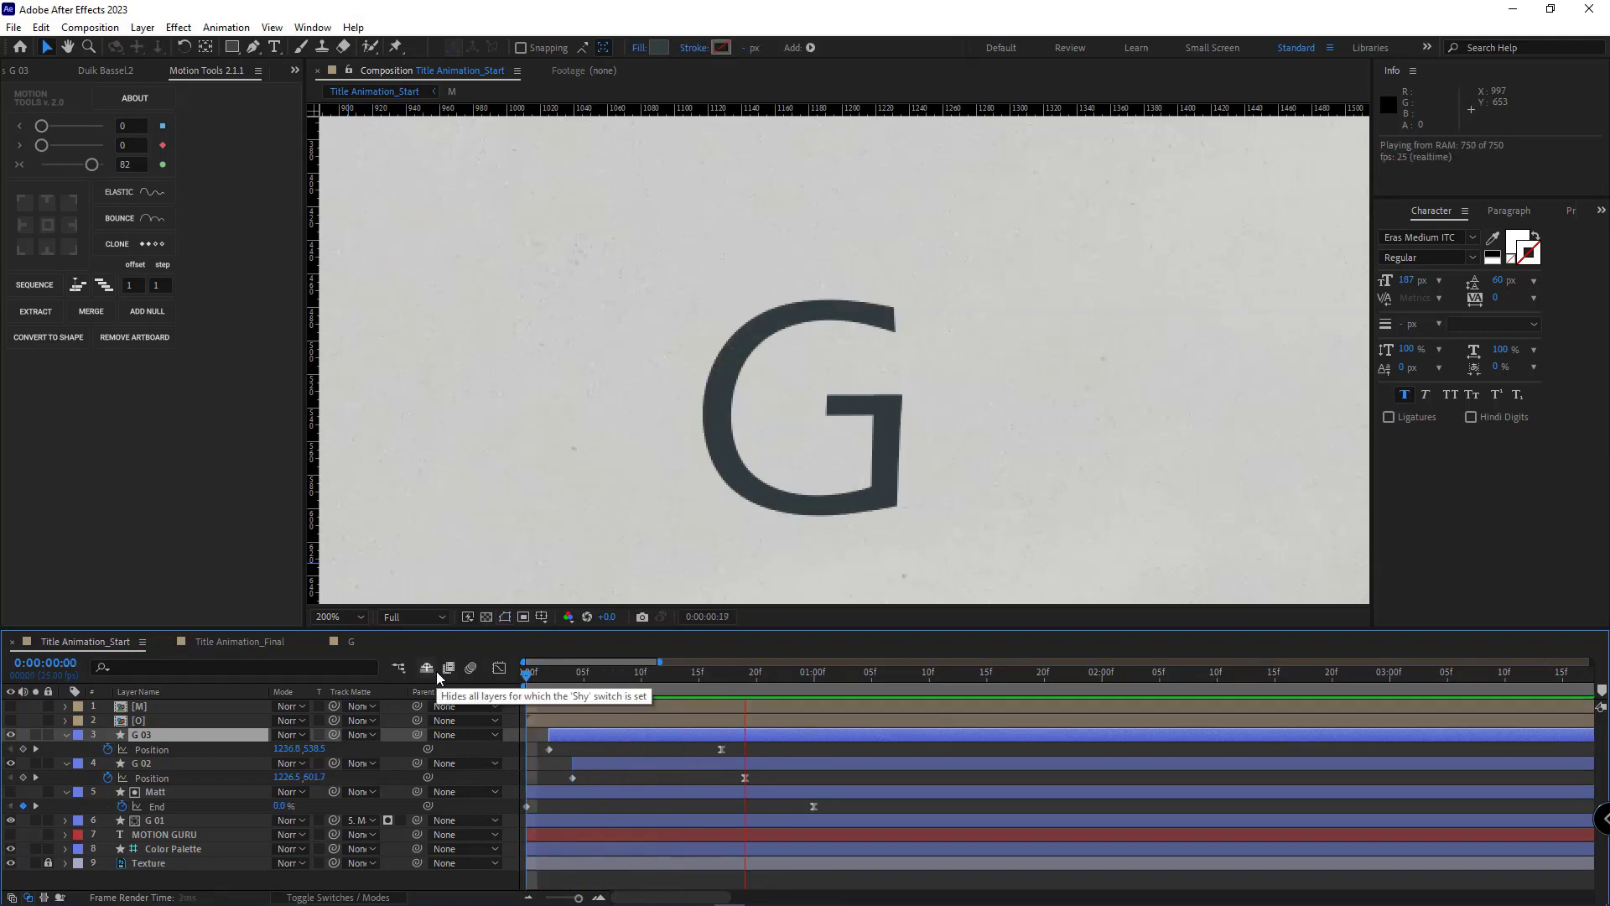
key(space)
key(space)
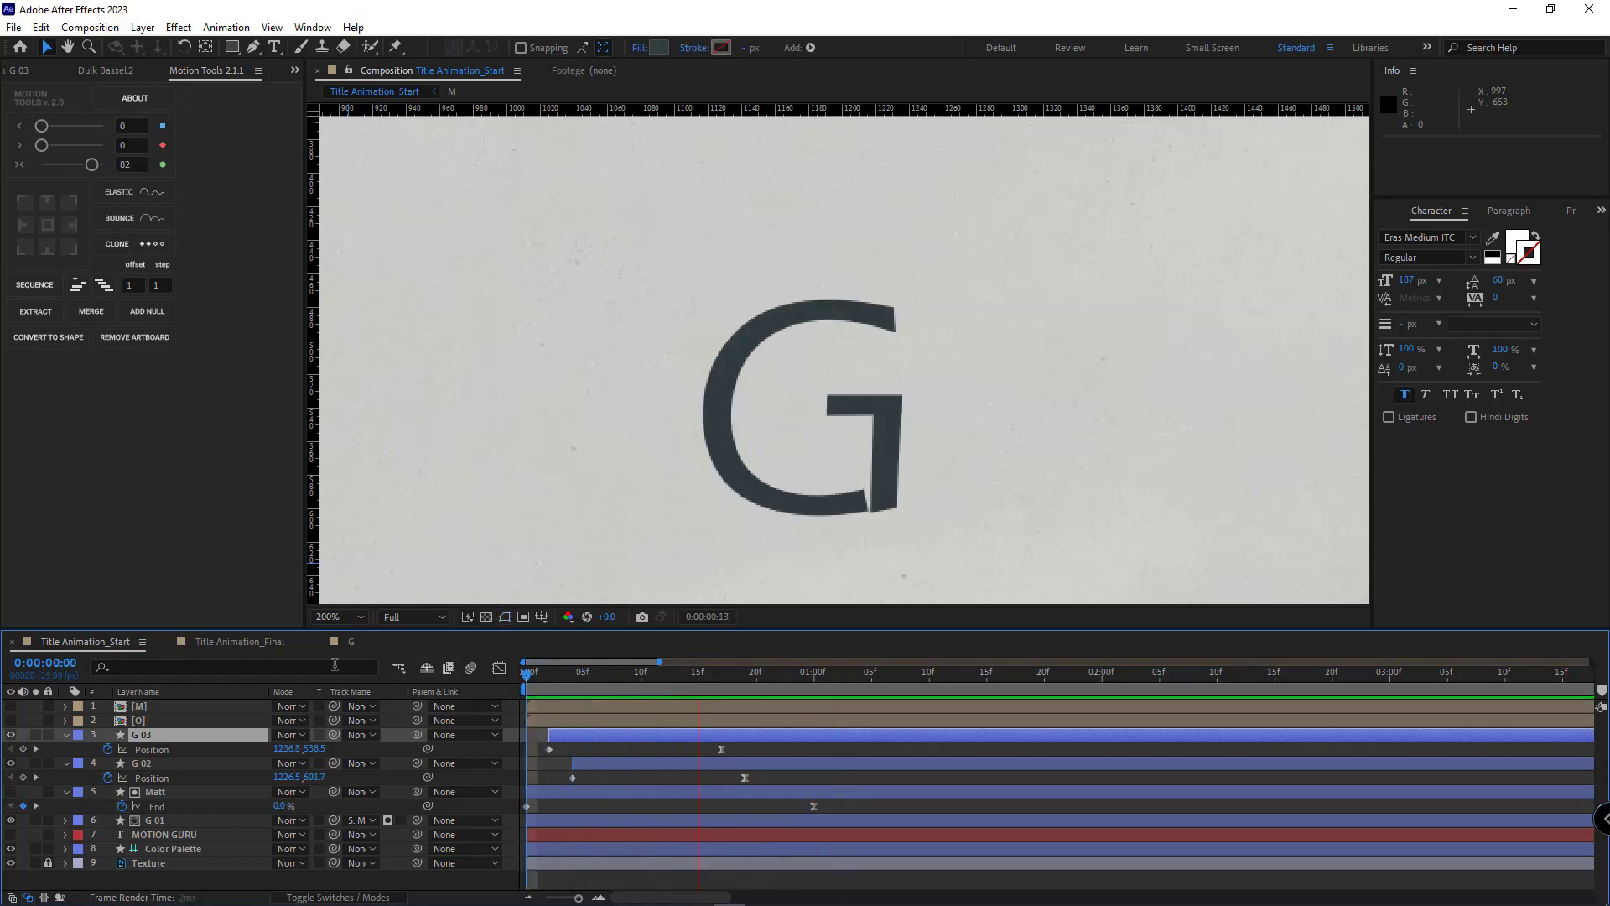
key(space)
Examine the join of the G parts at frame 15 and expand the Contents and Transform properties of G 03
click(717, 734)
scroll(904, 475, up, 4)
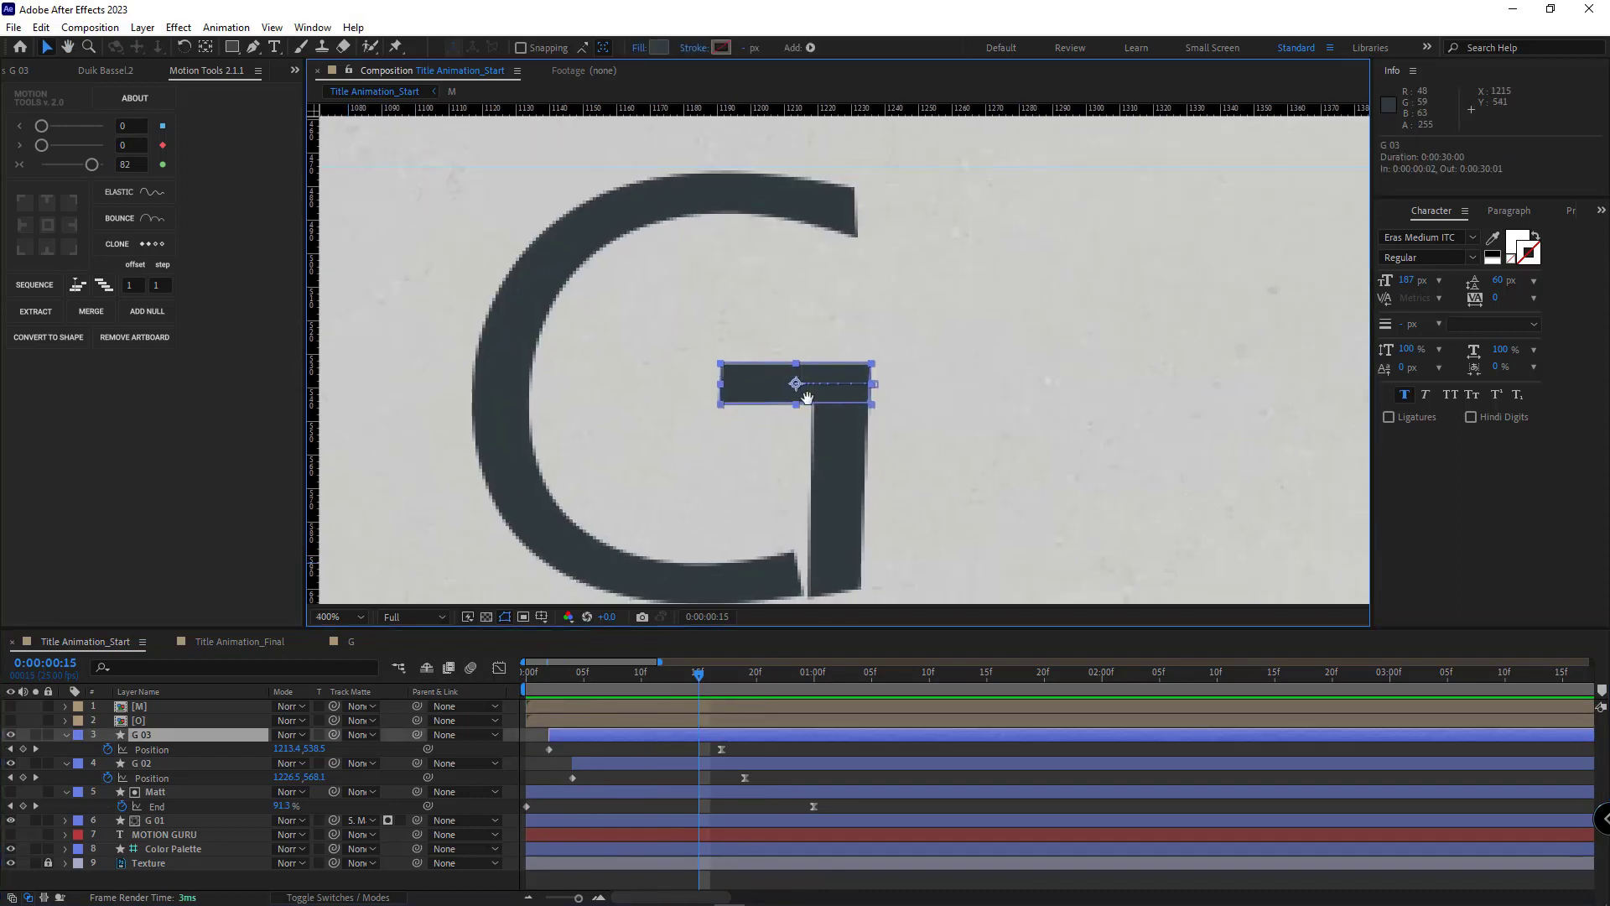
click(66, 735)
click(66, 735)
click(81, 750)
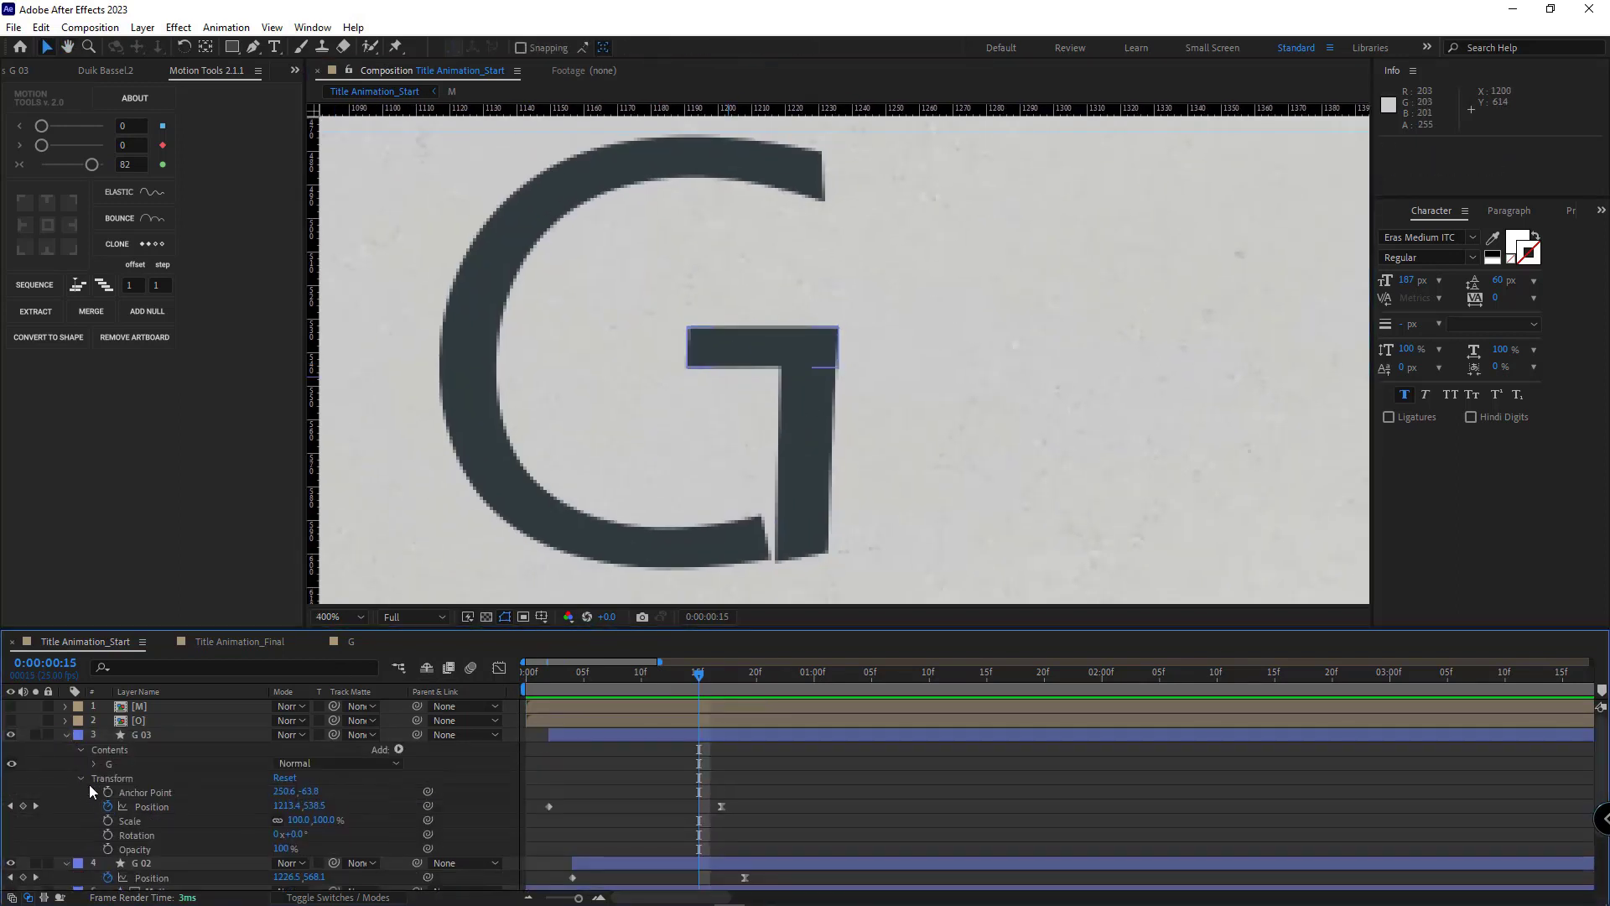
Set a Path keyframe on the G 03 shape at frame 15 and reveal its keyframed properties
click(96, 764)
click(133, 792)
key(Delete)
key(u)
Set a Path keyframe on the G 02 shape at frame 15
click(166, 778)
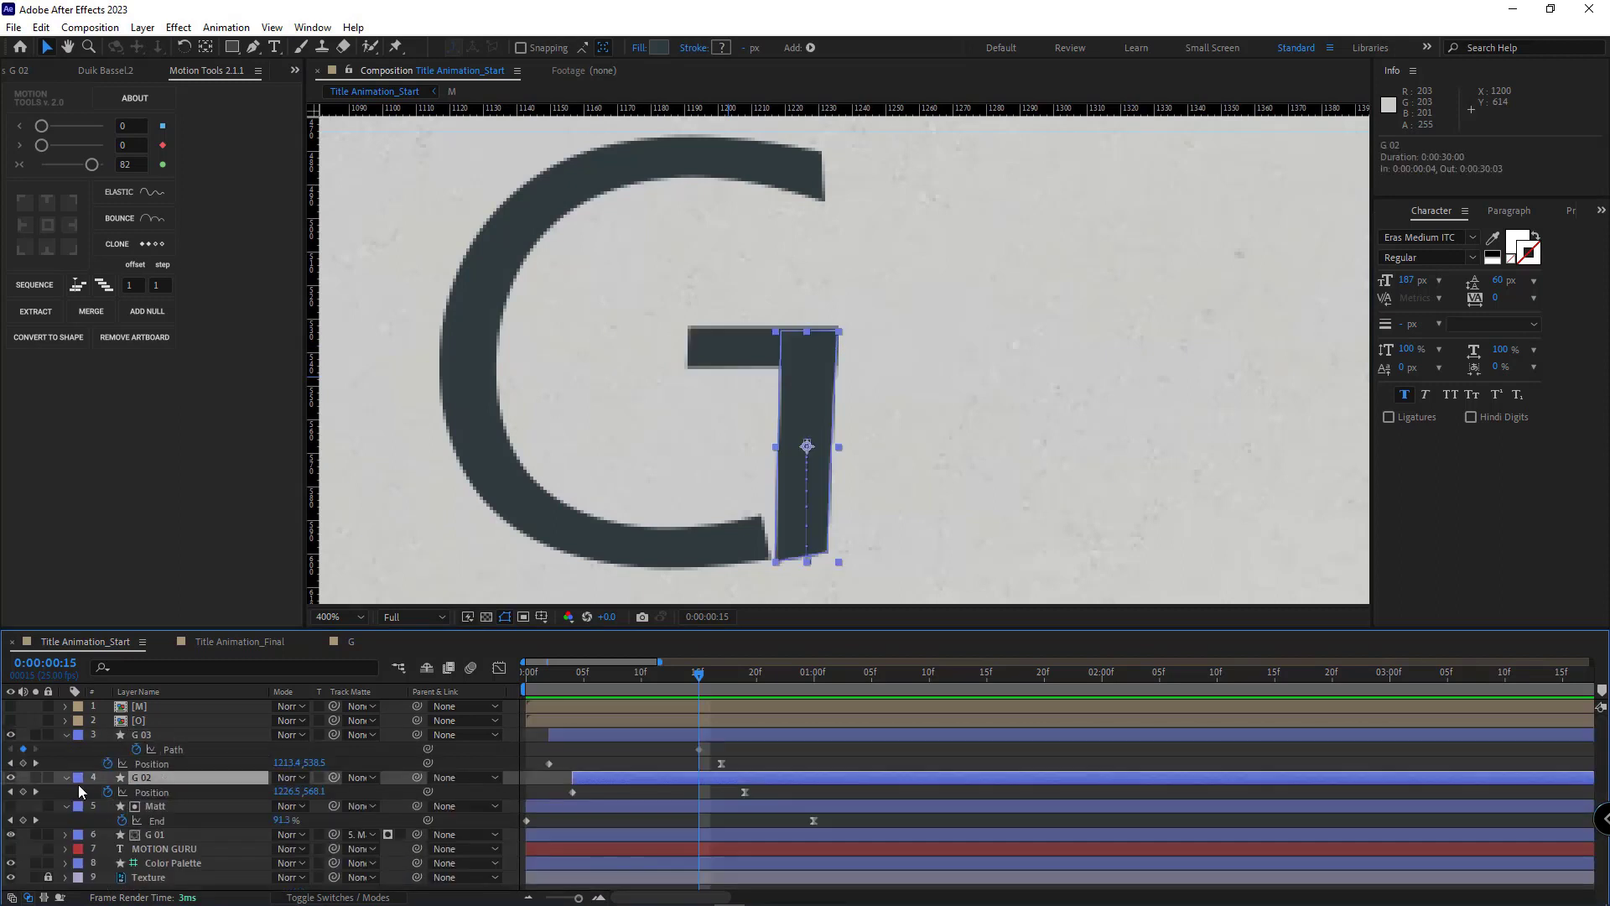
click(79, 785)
click(67, 779)
click(67, 778)
click(96, 807)
click(137, 836)
key(Delete)
click(108, 821)
click(137, 836)
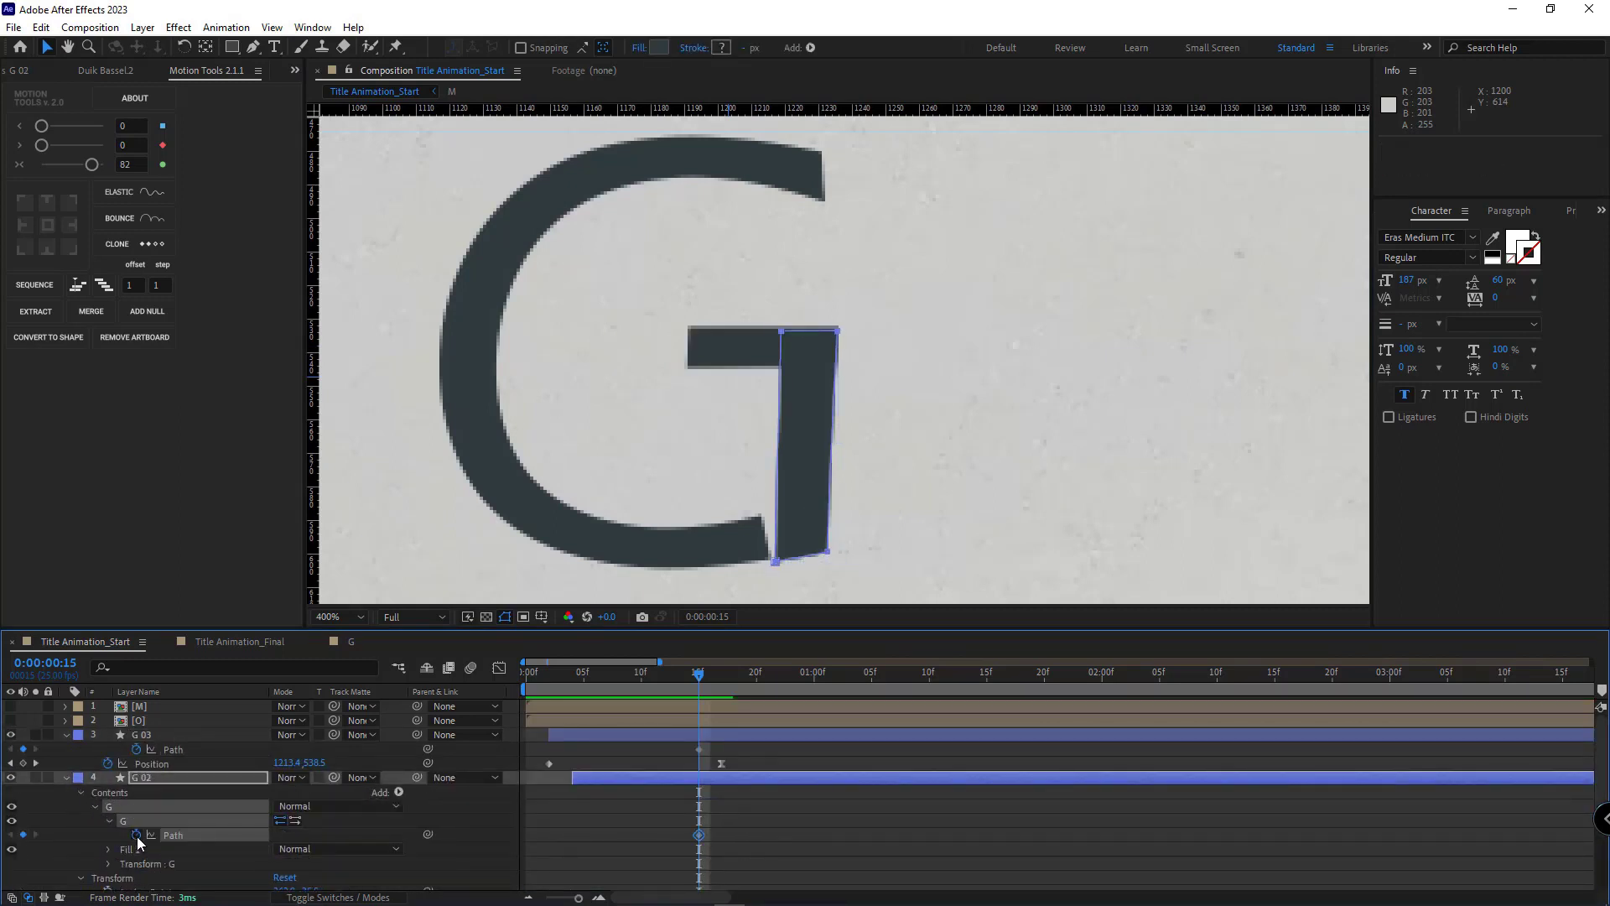
Align the Path keyframes of G 03 and G 02 with their ending Position keyframes and apply 82 easing
key(u)
mouse_move(700, 793)
mouse_down()
mouse_move(745, 794)
mouse_move(722, 750)
mouse_move(734, 815)
mouse_move(710, 815)
mouse_up()
click(91, 165)
At frame 2, collapse G 03's crossbar into a thin line by moving the left path vertices onto its right edge
click(549, 677)
click(616, 759)
click(633, 735)
key(g)
ctrl+click(821, 338)
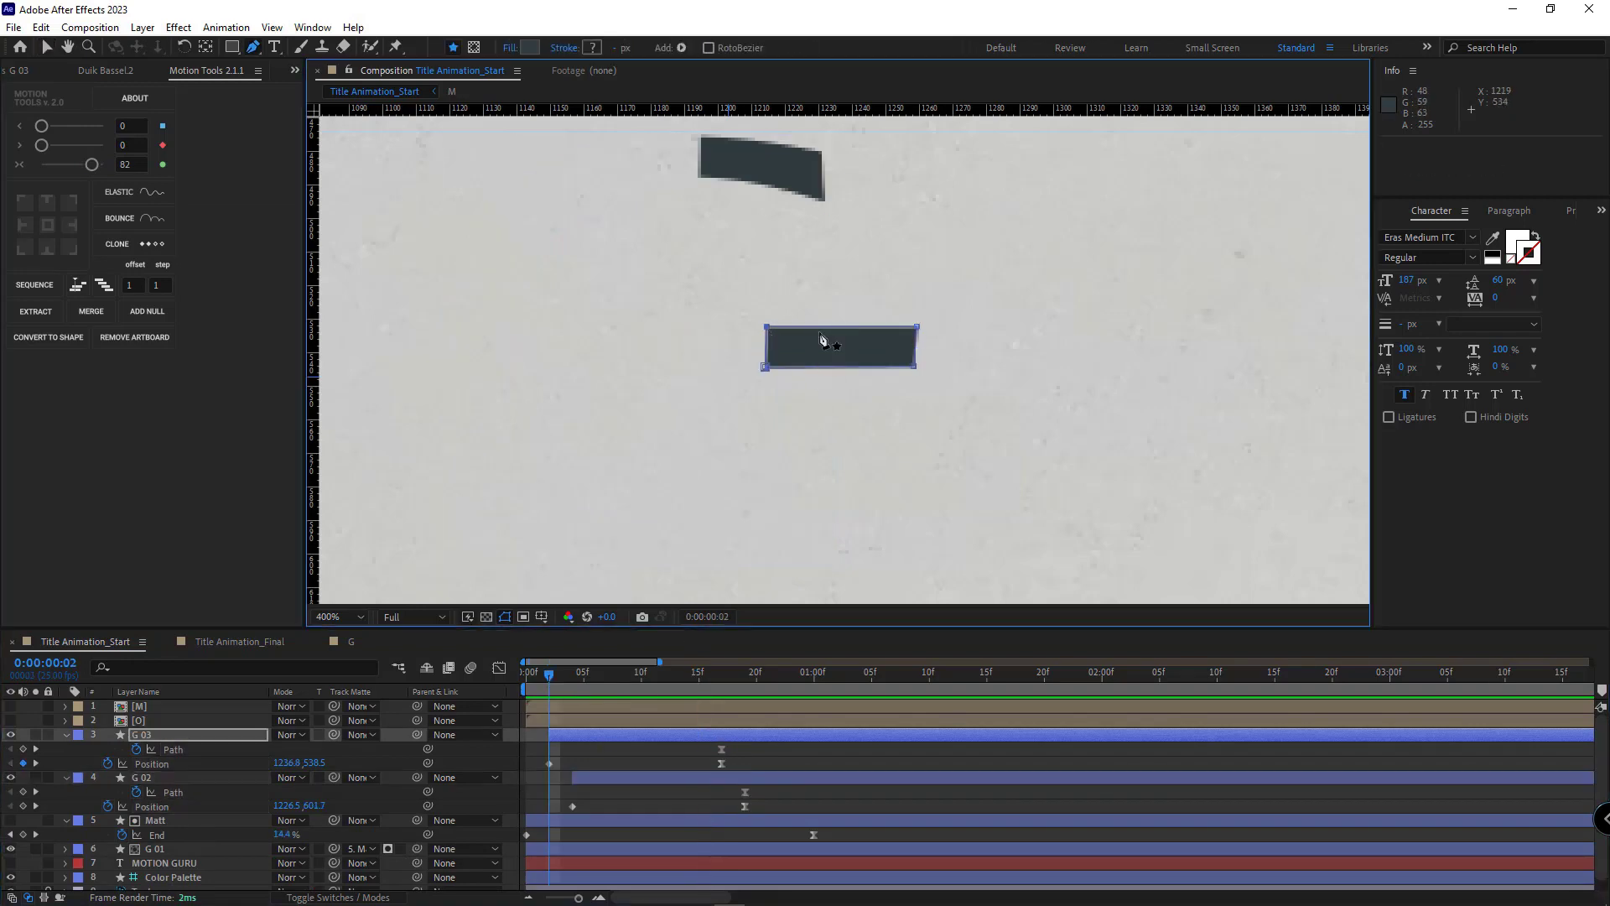
drag(788, 308, 723, 435)
drag(766, 368, 730, 394)
scroll(923, 368, up, 1)
scroll(730, 394, up, 1)
drag(697, 446, 701, 446)
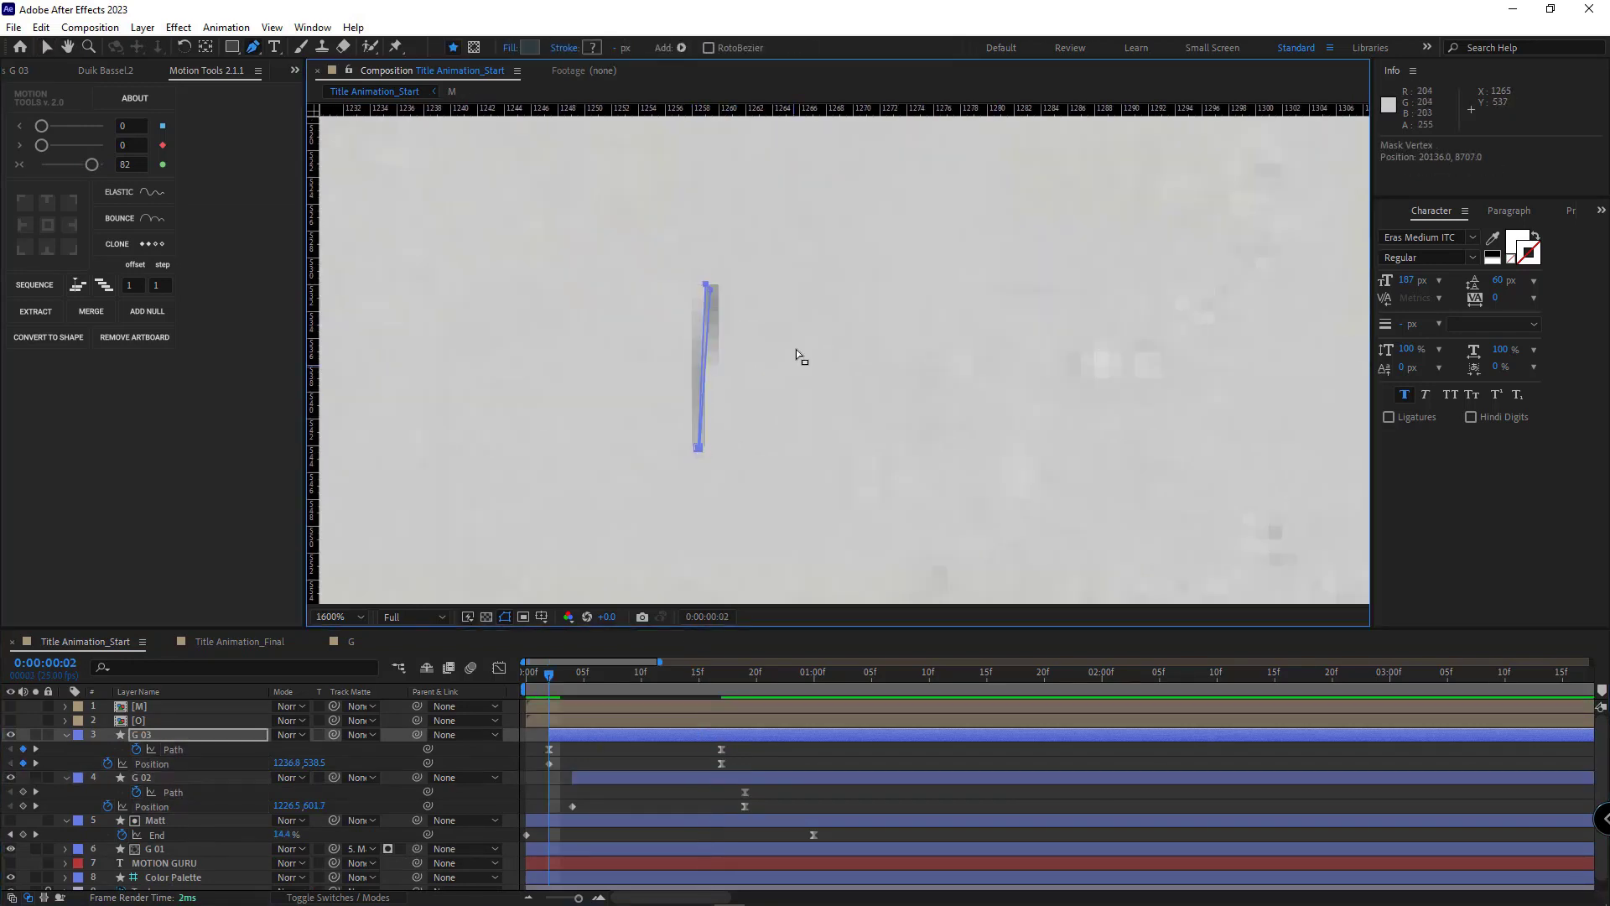
drag(704, 283, 711, 291)
scroll(713, 292, down, 2)
At frame 4, move the top vertices of G 02's path down close to the stem's bottom edge
click(760, 757)
key(k)
click(618, 778)
drag(703, 503, 766, 216)
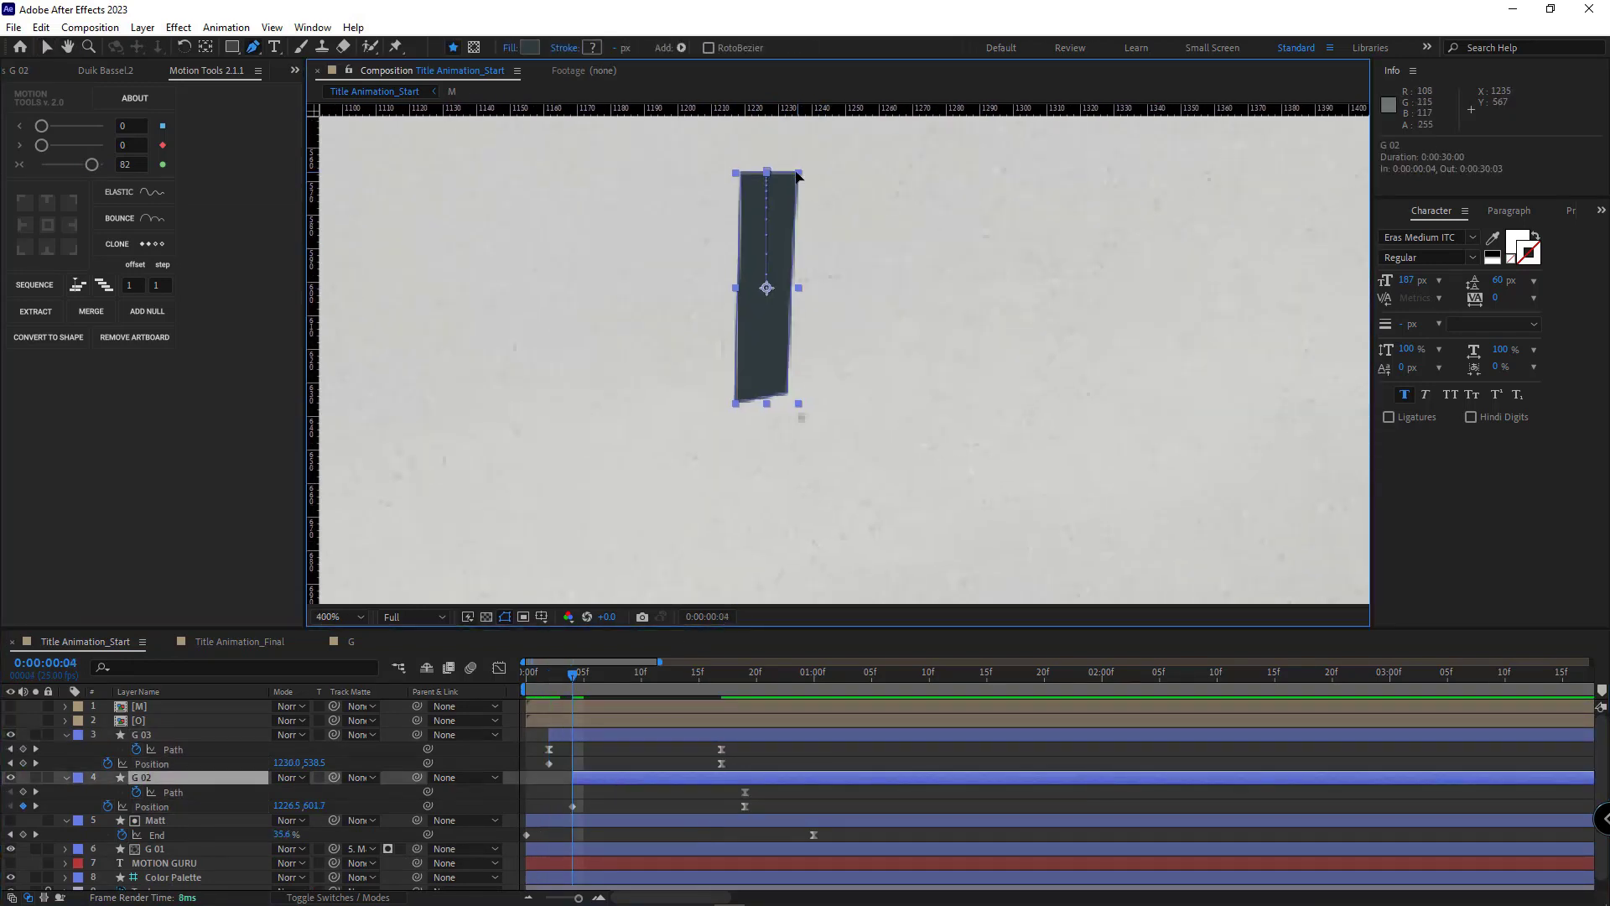
drag(686, 161, 830, 200)
drag(797, 173, 791, 378)
key(ctrl+z)
Place G 02's two upper vertices exactly on the lower corners so the stem collapses into a slanted line
scroll(785, 367, up, 2)
alt+click(816, 469)
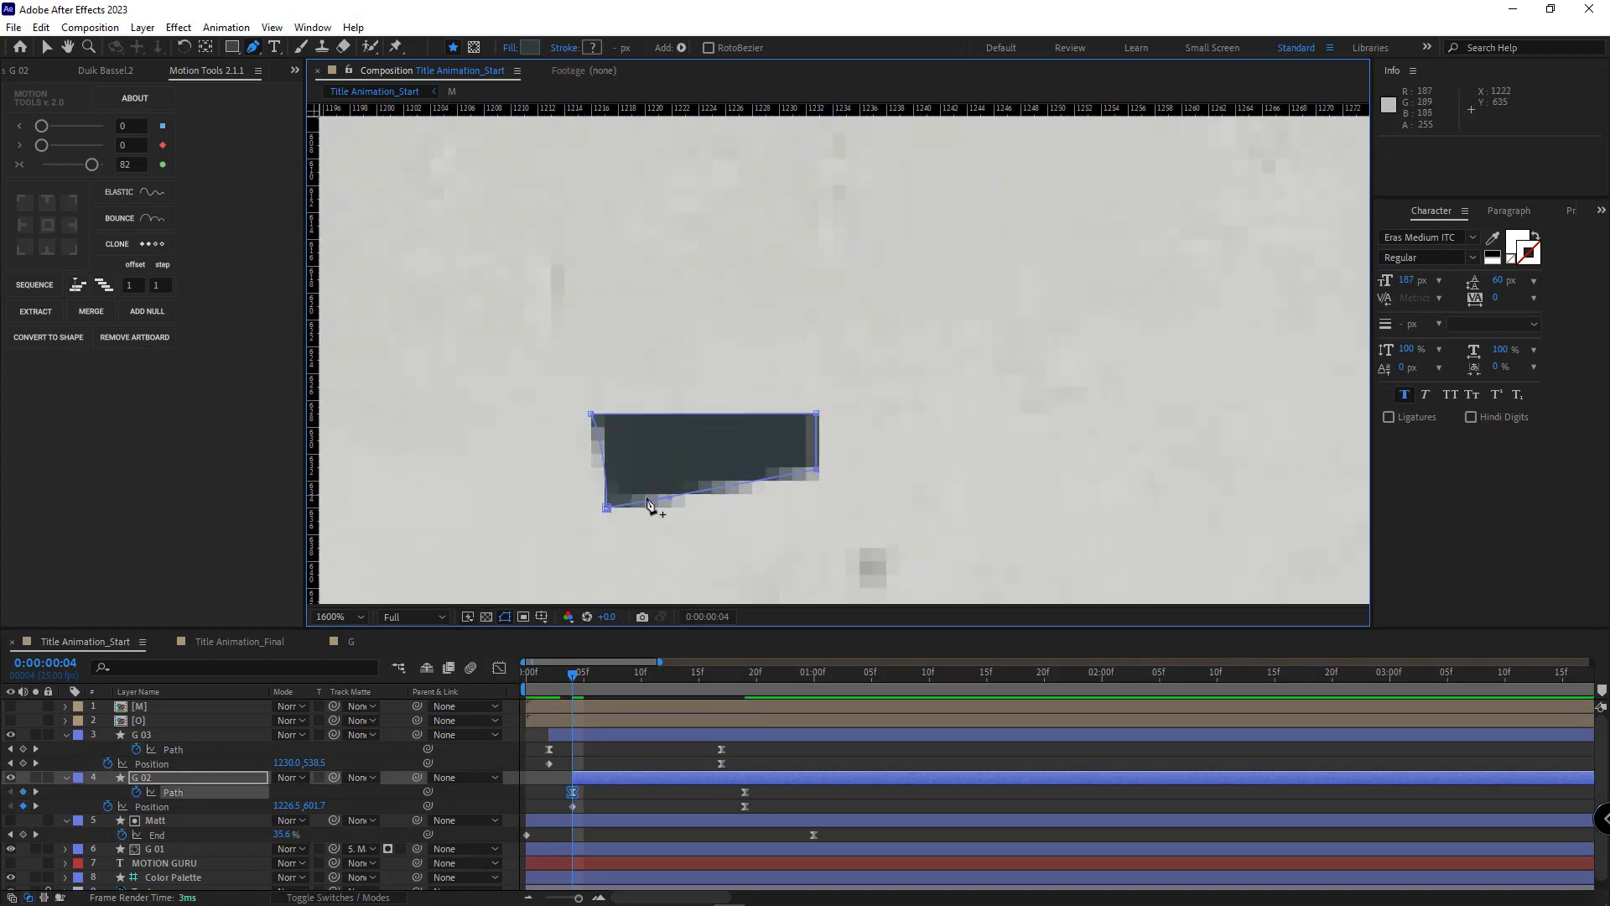
click(606, 507)
drag(593, 415, 607, 509)
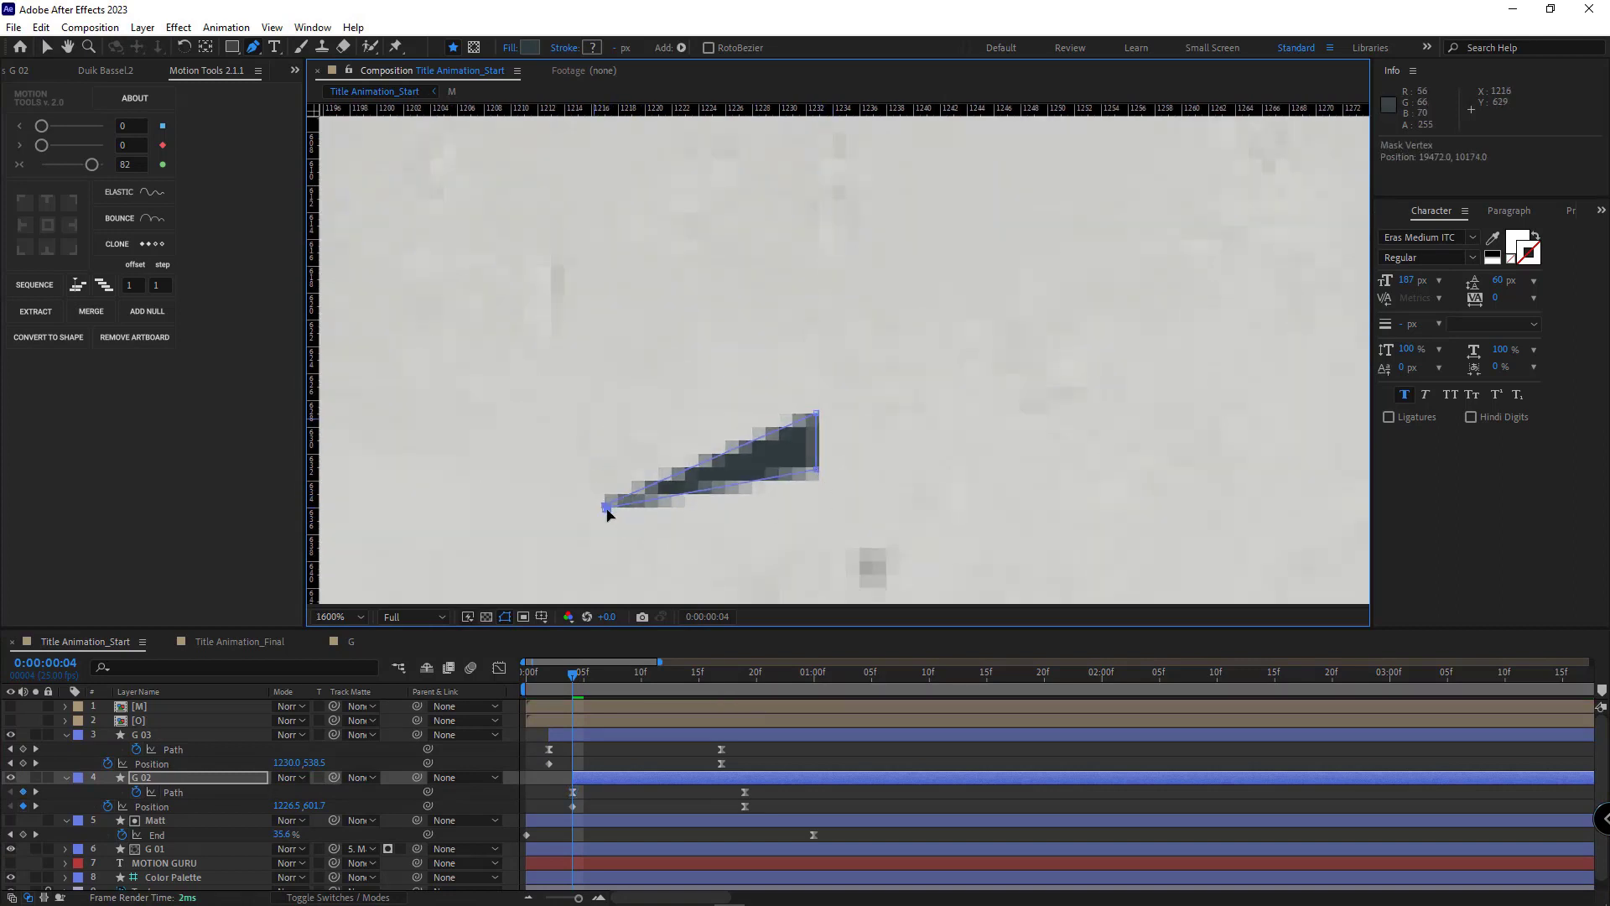
drag(816, 414, 817, 469)
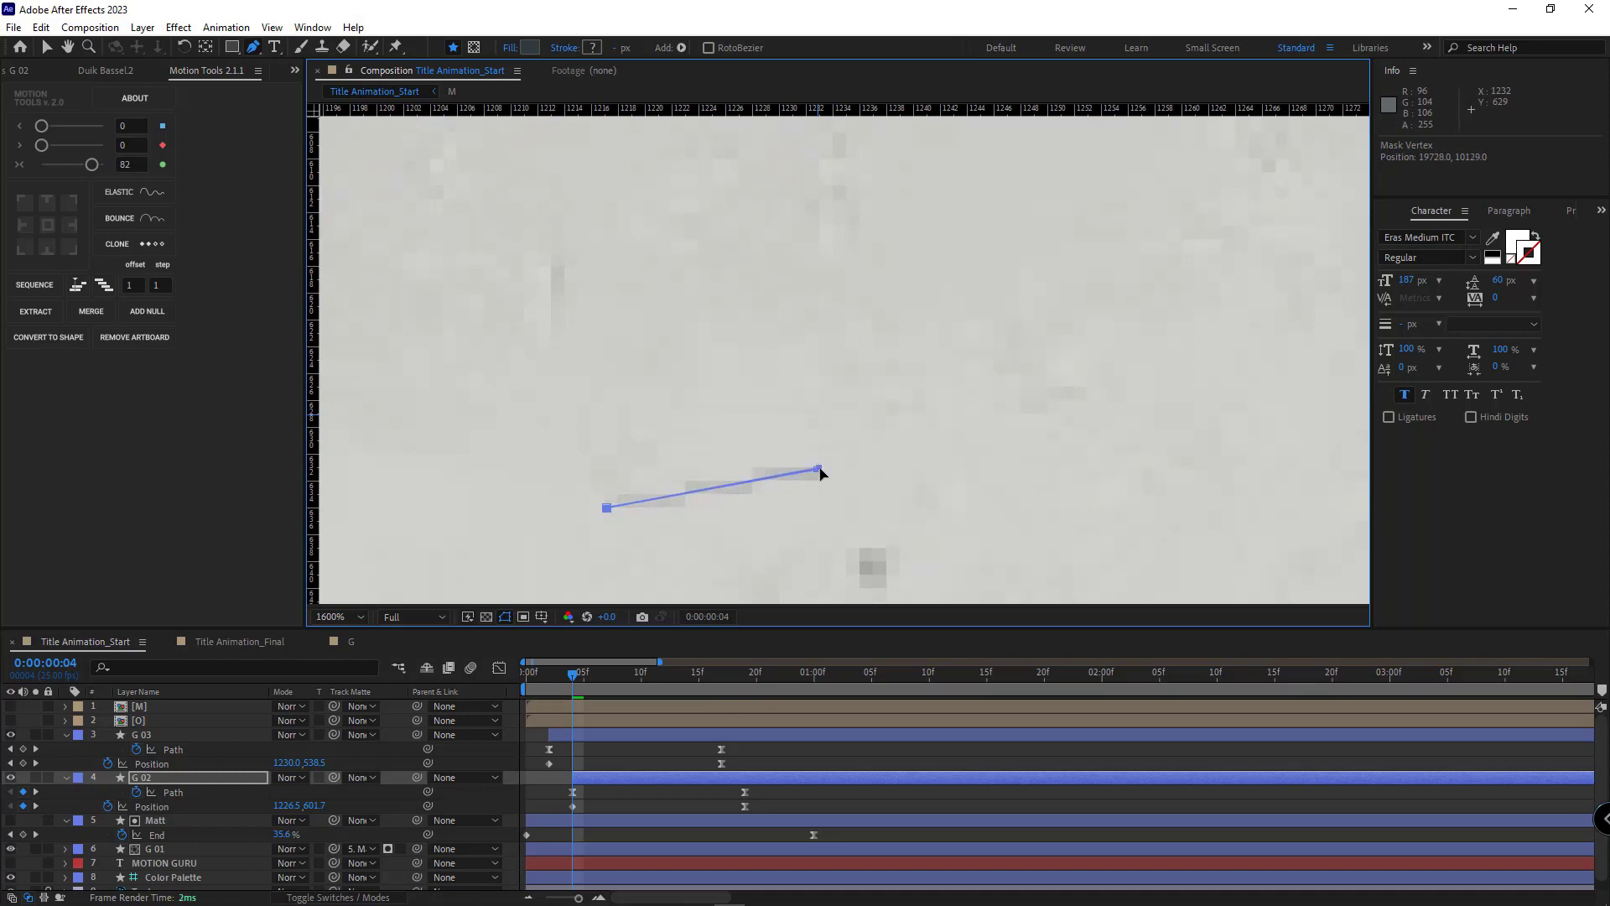
scroll(818, 472, down, 4)
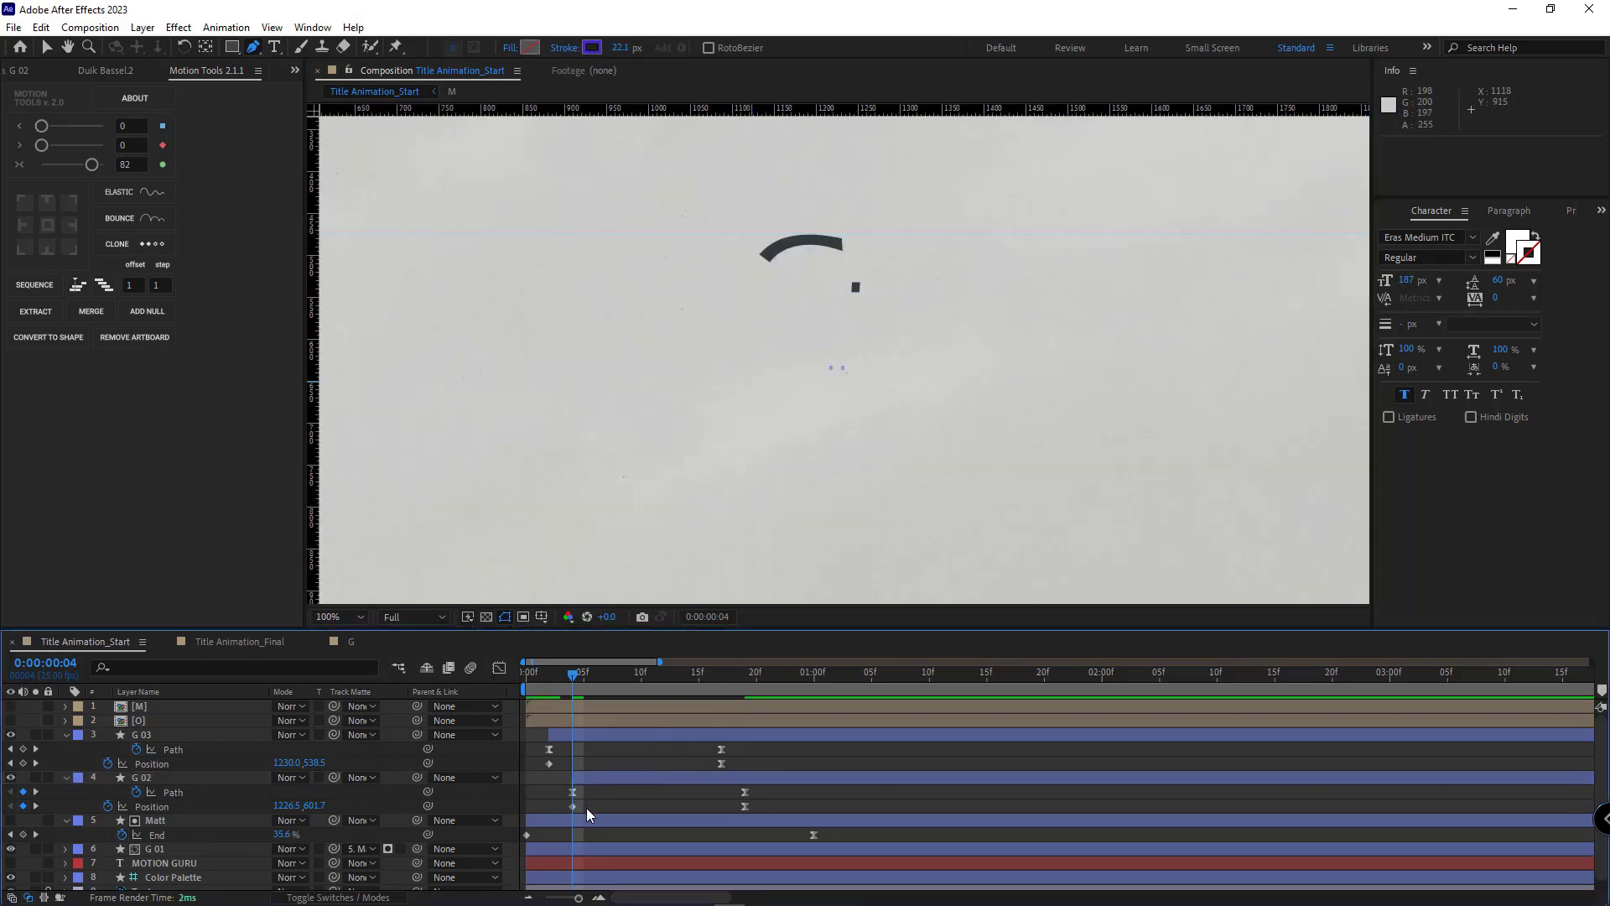
Convert the starting Path and Position keyframes of G 03 and G 02 to linear and preview the animation
drag(586, 809, 542, 748)
ctrl+click(550, 764)
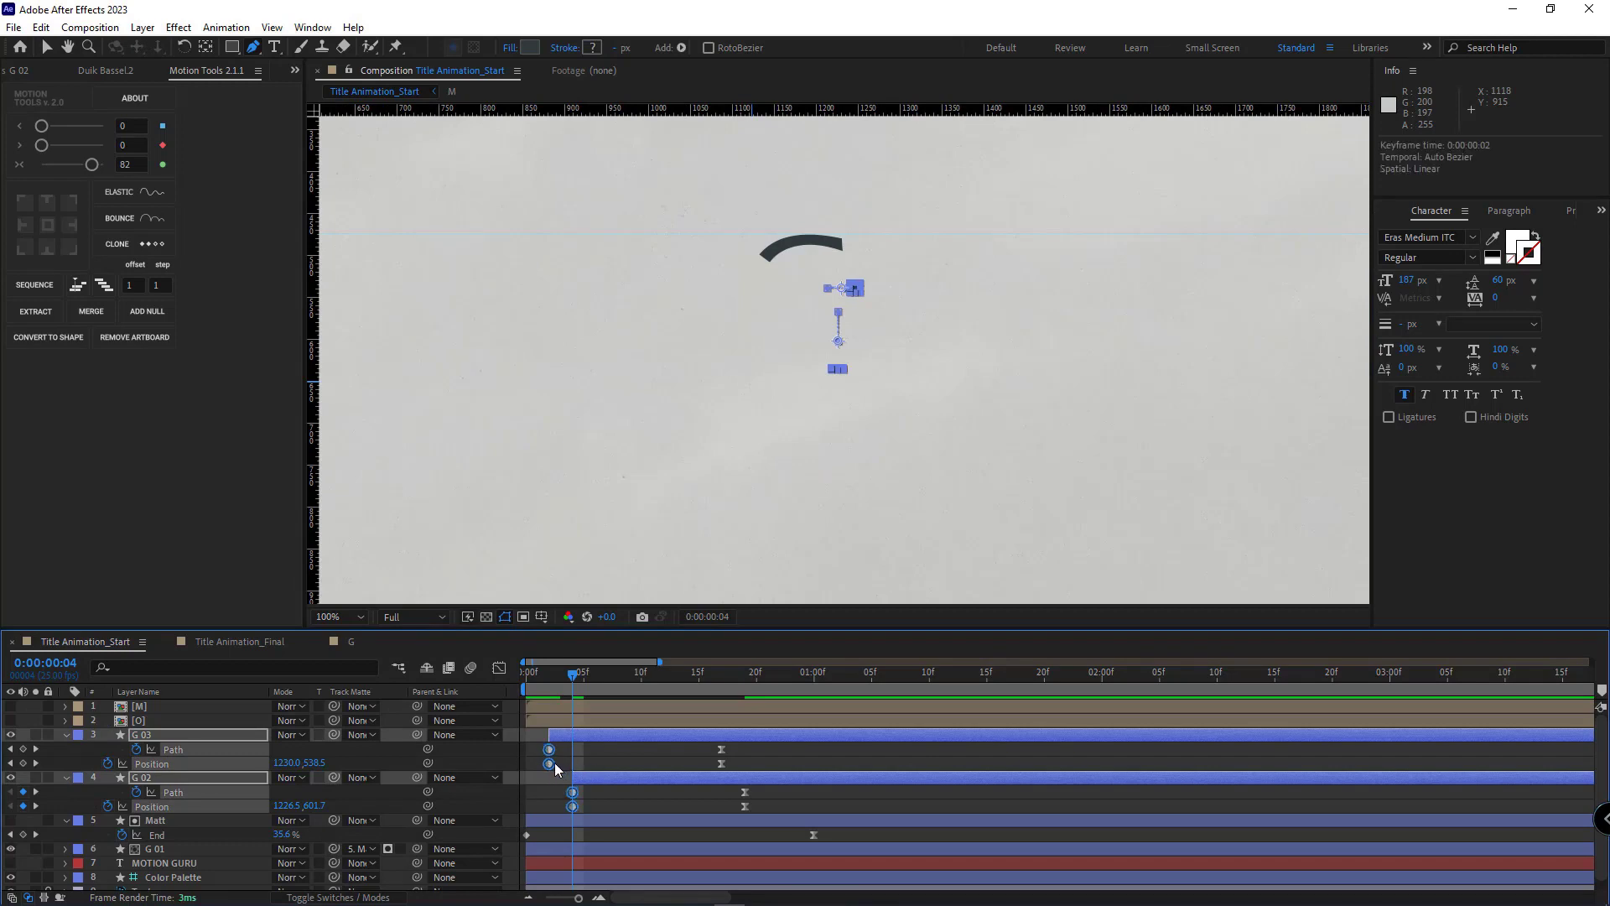
click(584, 764)
key(space)
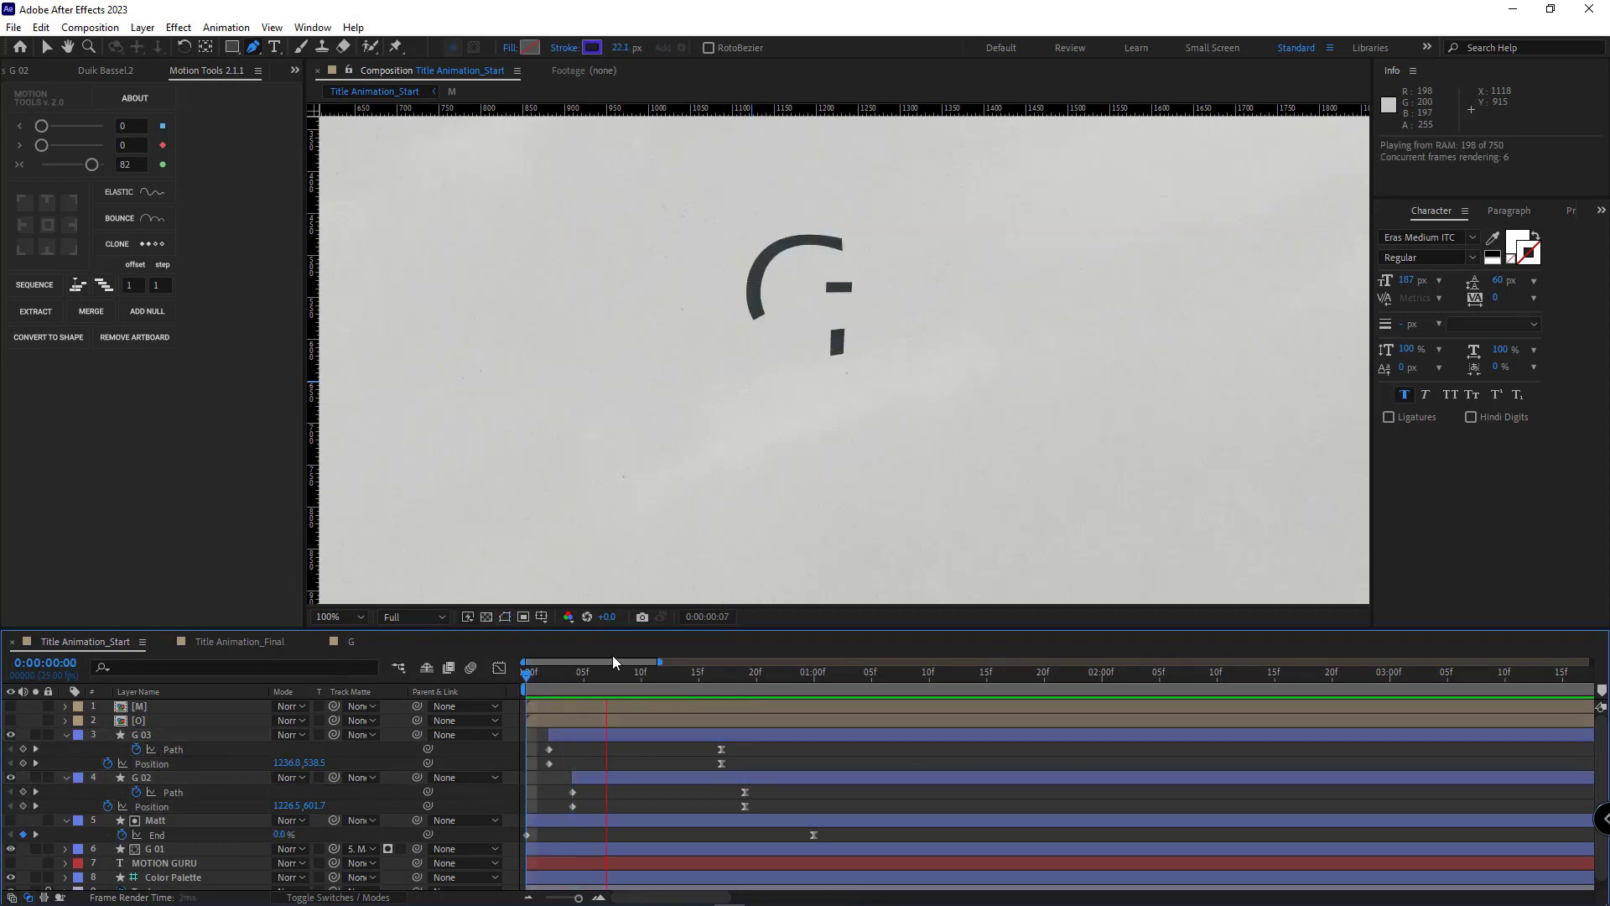
key(space)
Try delaying layer G 02 to start at frame 5 and layer G 03 to start at frame 12
drag(533, 676, 699, 673)
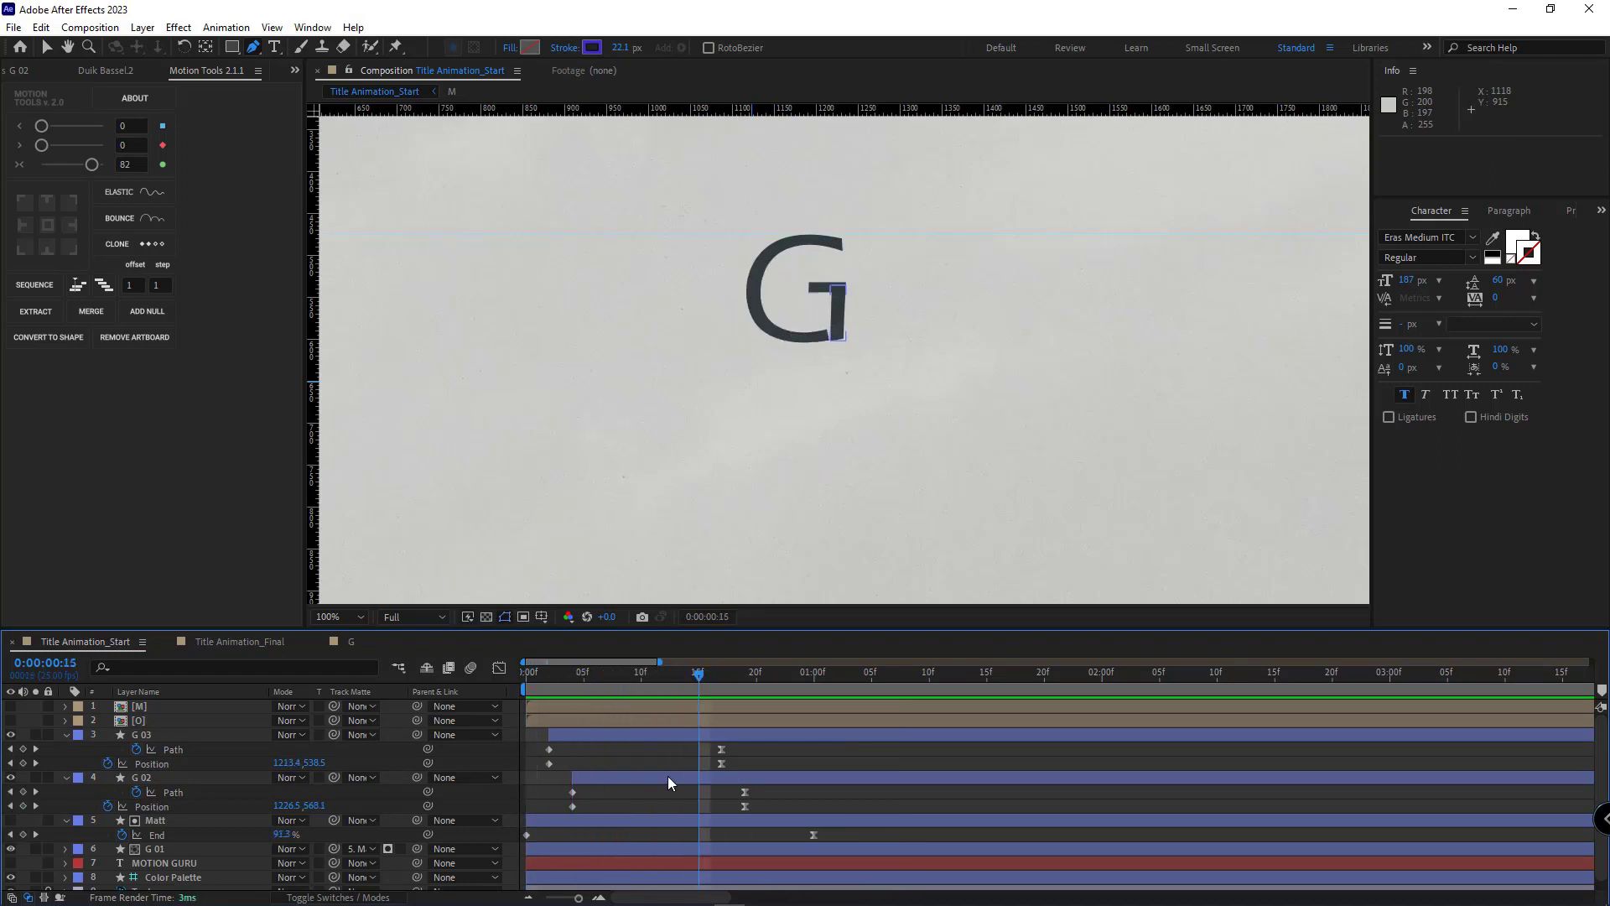
mouse_move(667, 777)
mouse_down()
mouse_move(635, 778)
mouse_move(726, 776)
mouse_up()
drag(618, 735, 733, 746)
drag(528, 674, 698, 676)
drag(688, 780, 642, 778)
click(614, 752)
drag(537, 673, 561, 706)
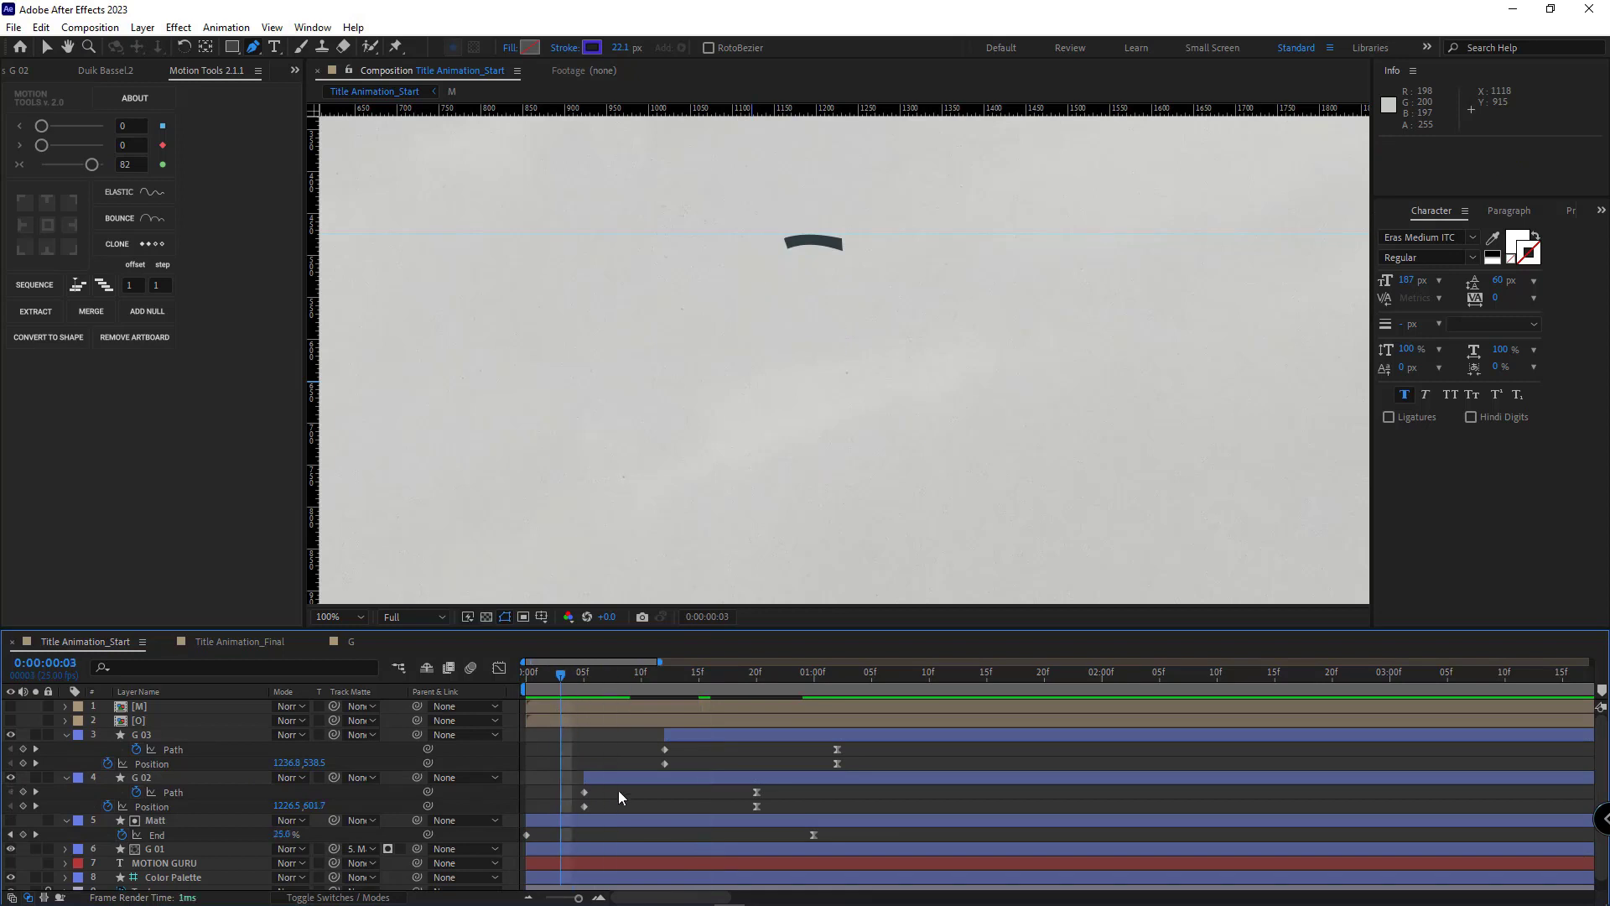
Shift layer G 02 to start at frame 3 and layer G 03 to start at frame 5, checking the playback
drag(627, 779, 607, 778)
drag(537, 684, 618, 681)
drag(719, 734, 647, 732)
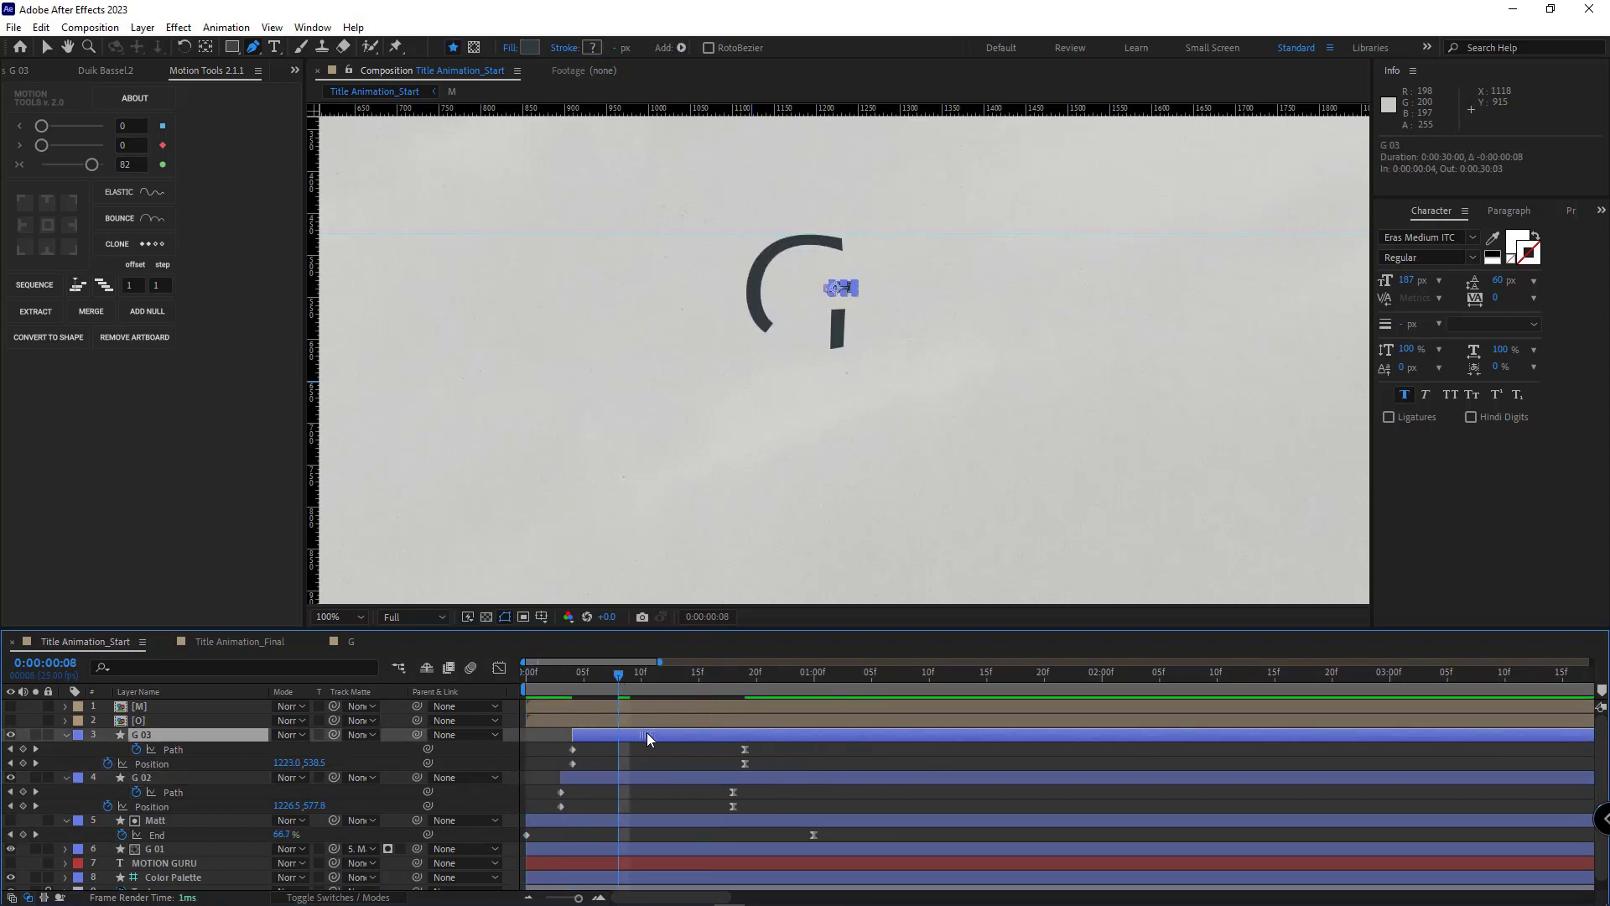
key(Home)
drag(552, 682, 757, 699)
click(809, 793)
drag(576, 682, 420, 662)
key(space)
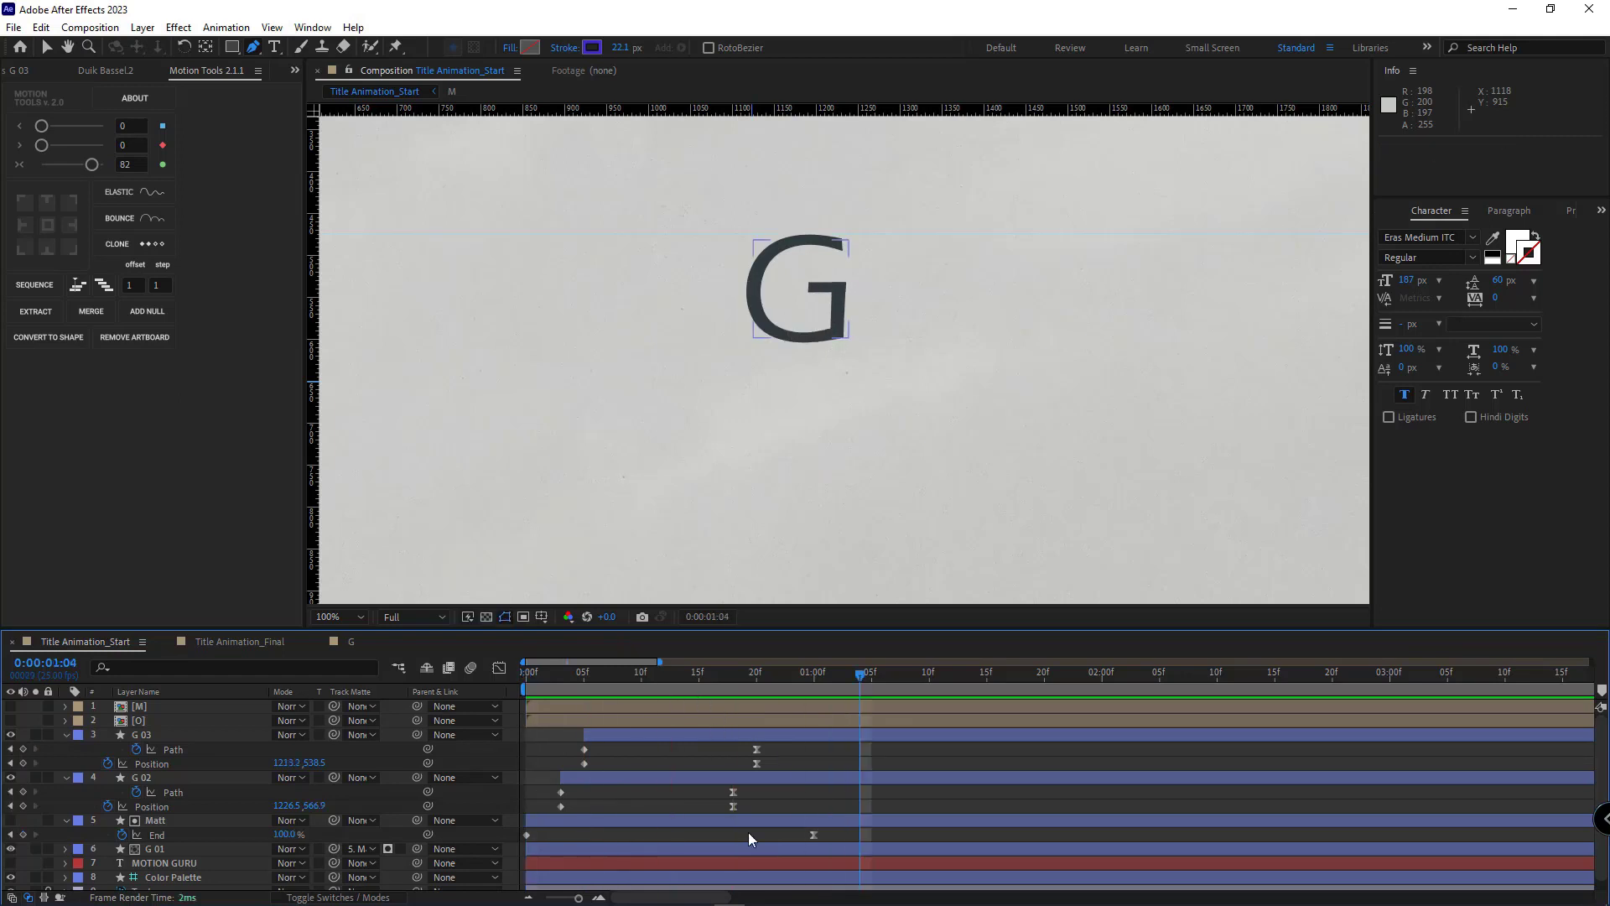
Pre-compose layers G 03, G 02, Matt and G 01 into a new composition named G
click(65, 735)
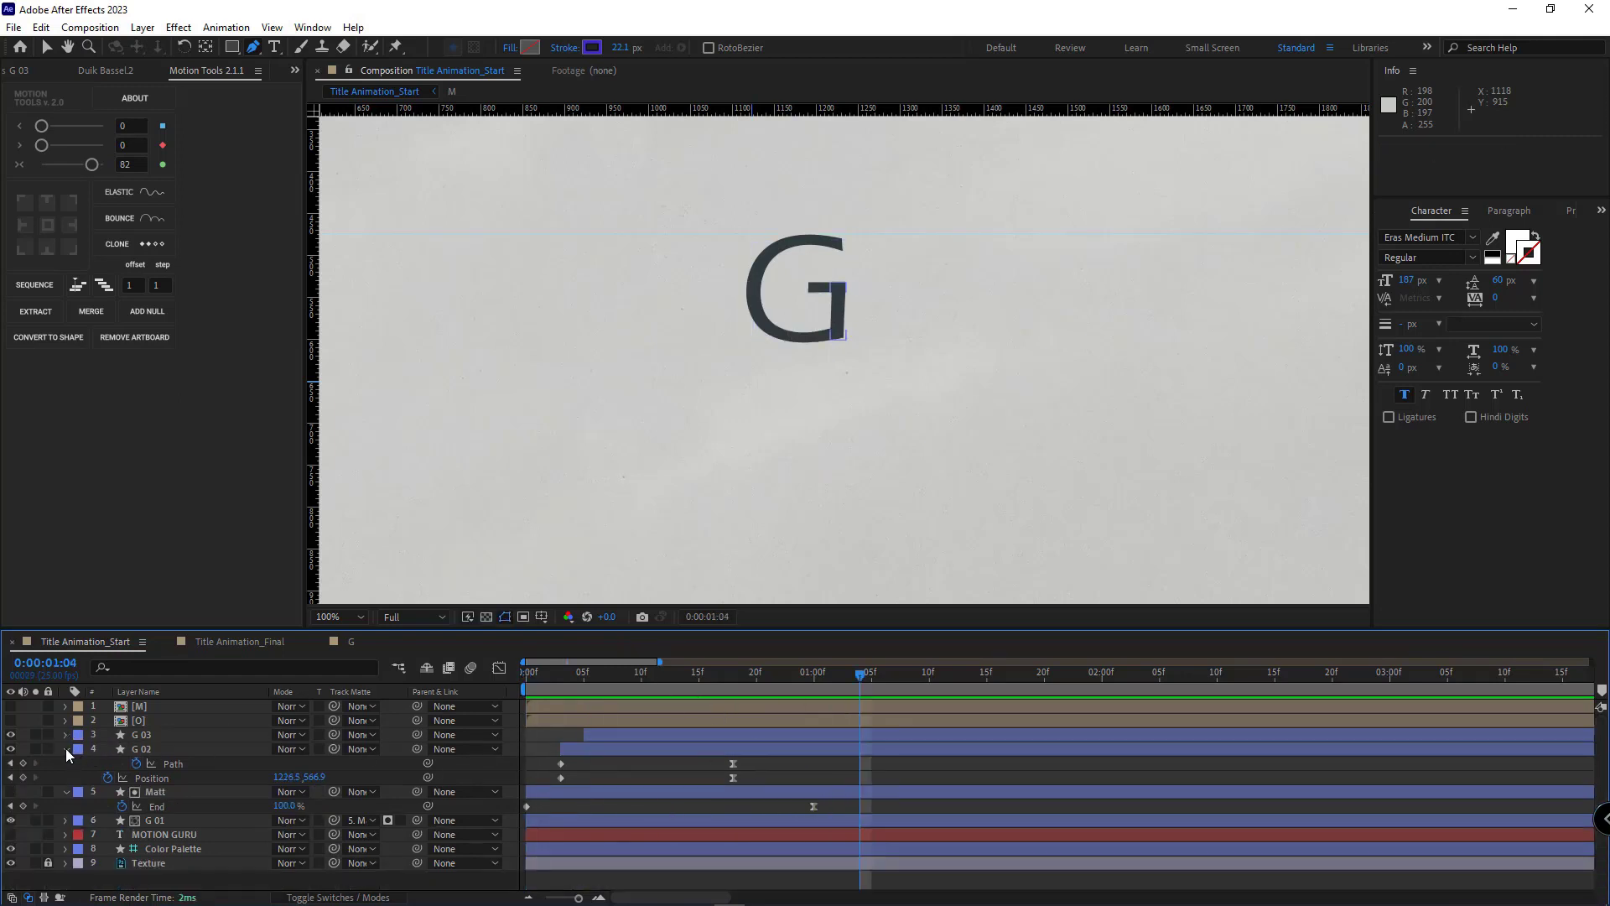
click(66, 748)
click(66, 763)
click(157, 734)
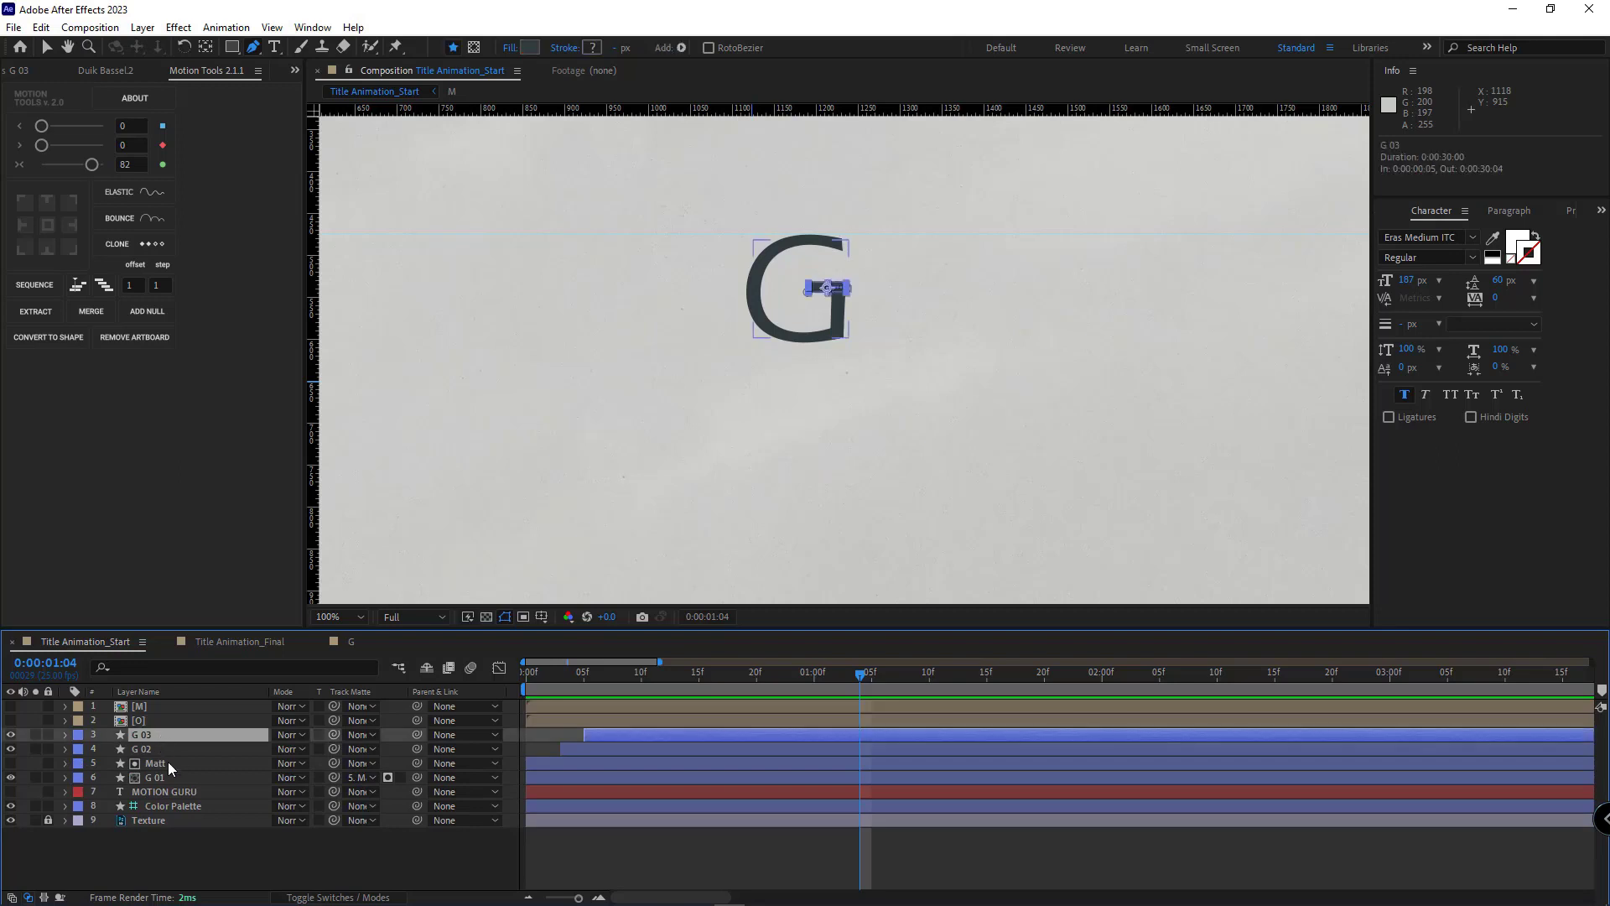
ctrl+click(166, 749)
ctrl+click(176, 763)
ctrl+click(186, 777)
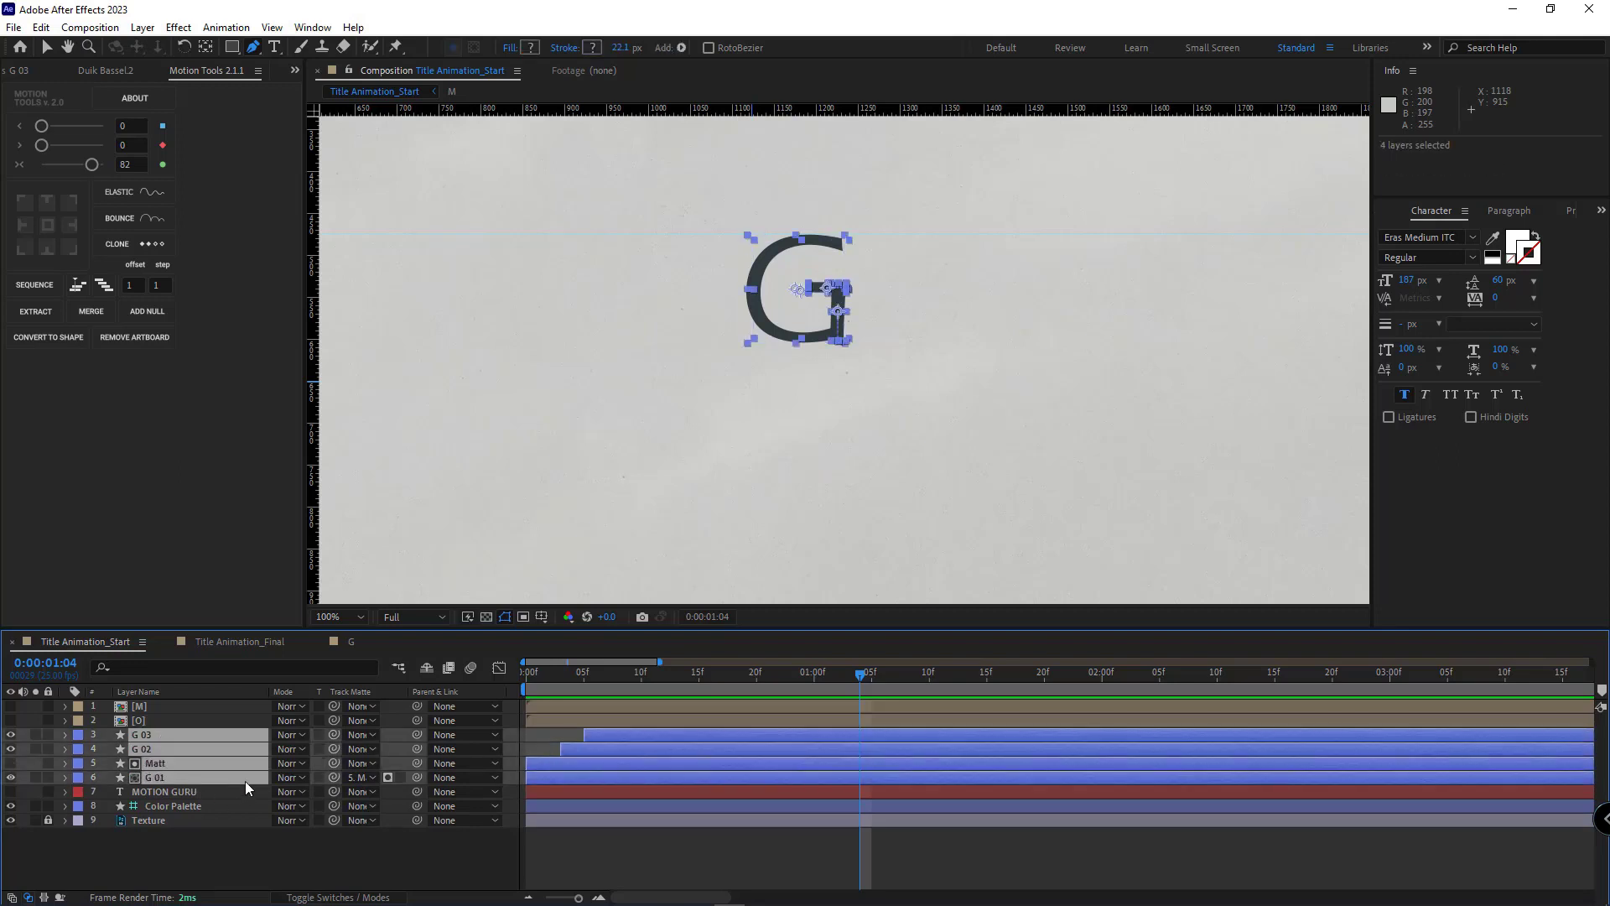
key(ctrl+shift+c)
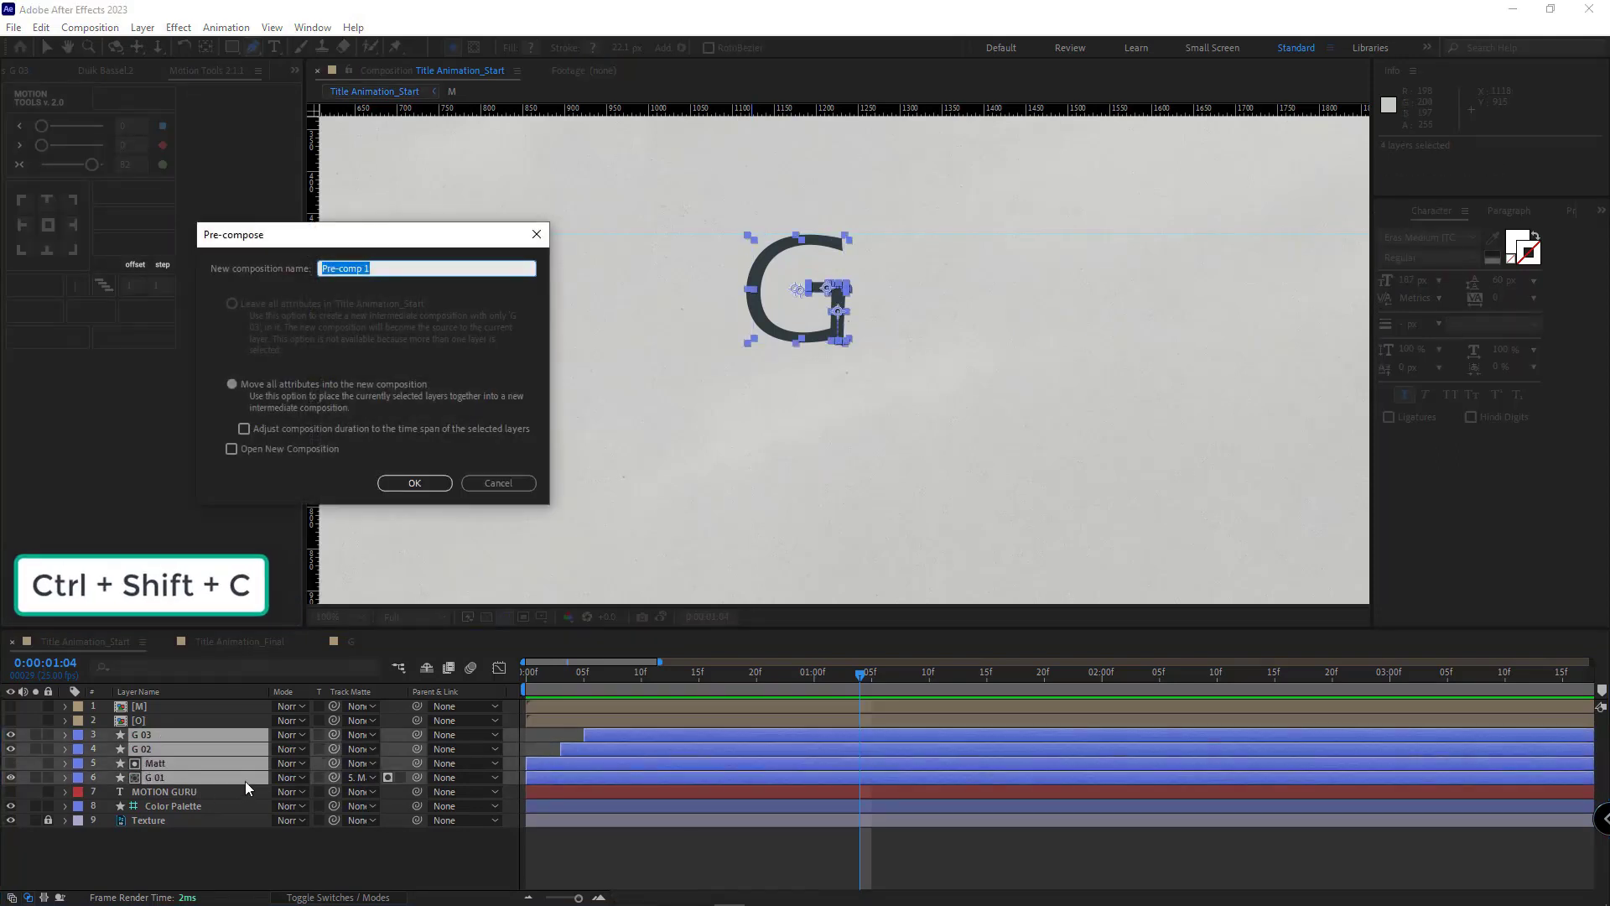
text(G)
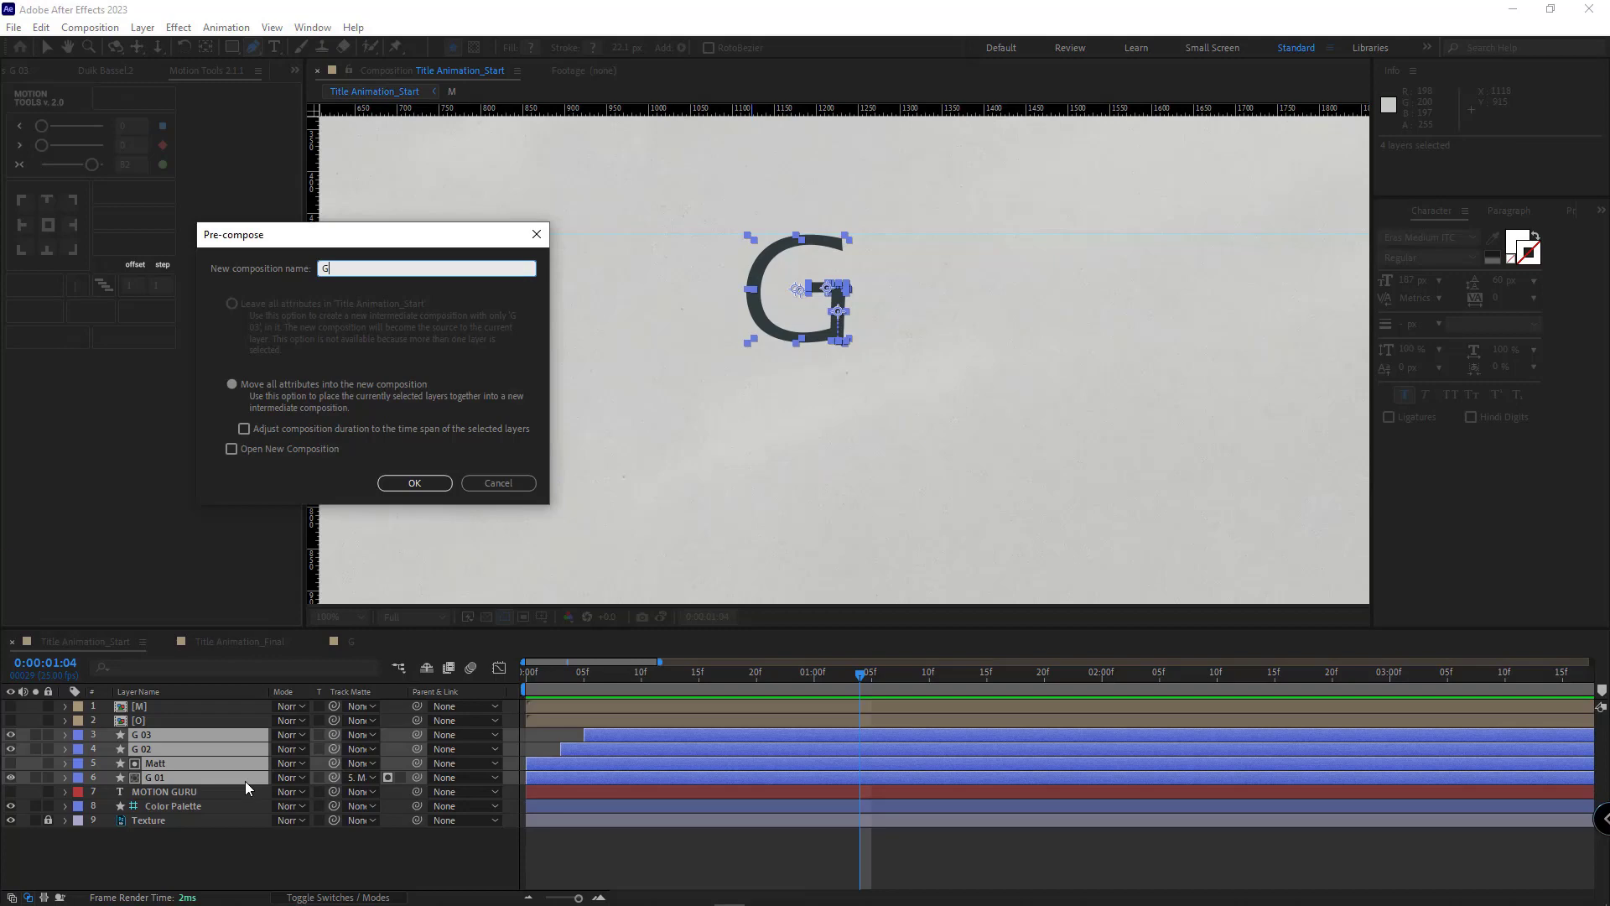
click(416, 483)
Hide the G pre-composition and show the MOTION GURU text layer
key(v)
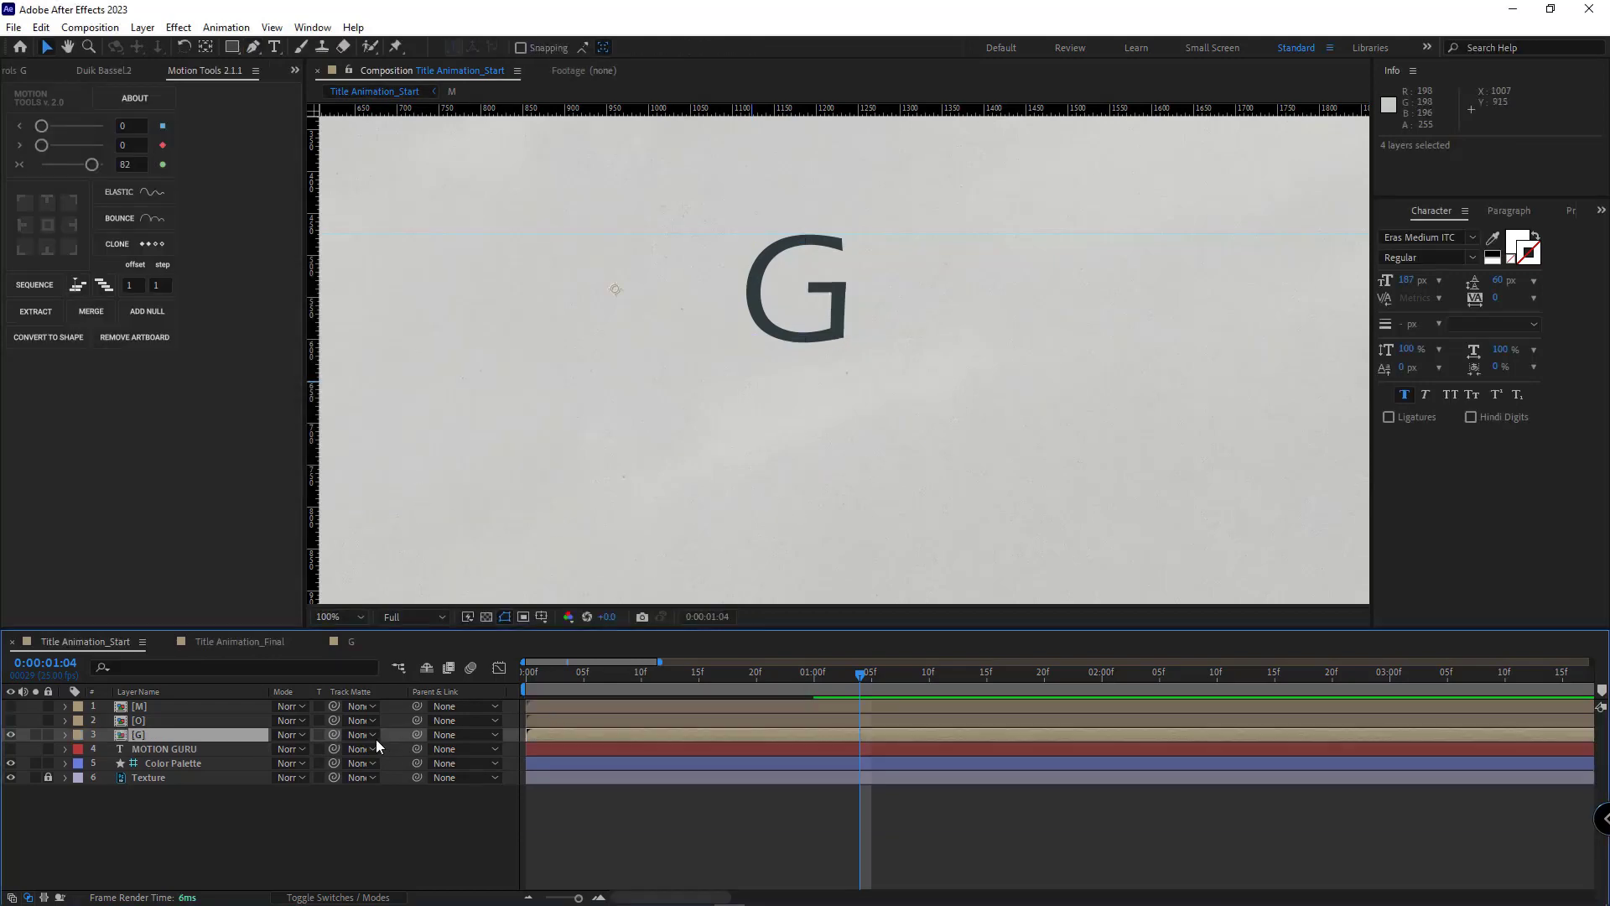
click(15, 736)
key(comma)
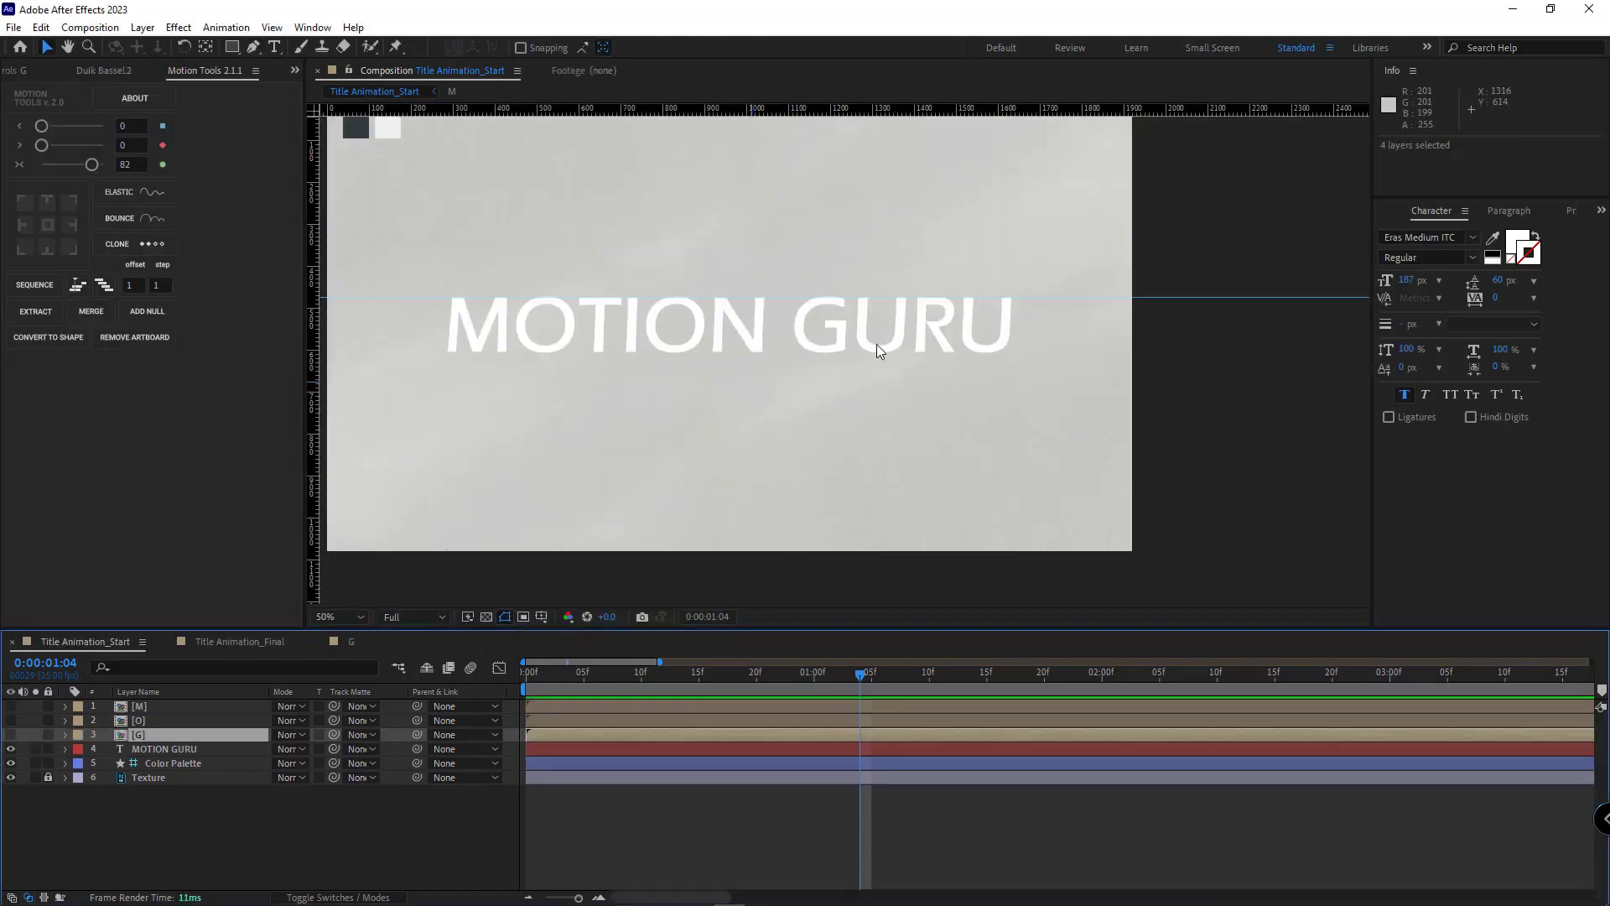
key(period)
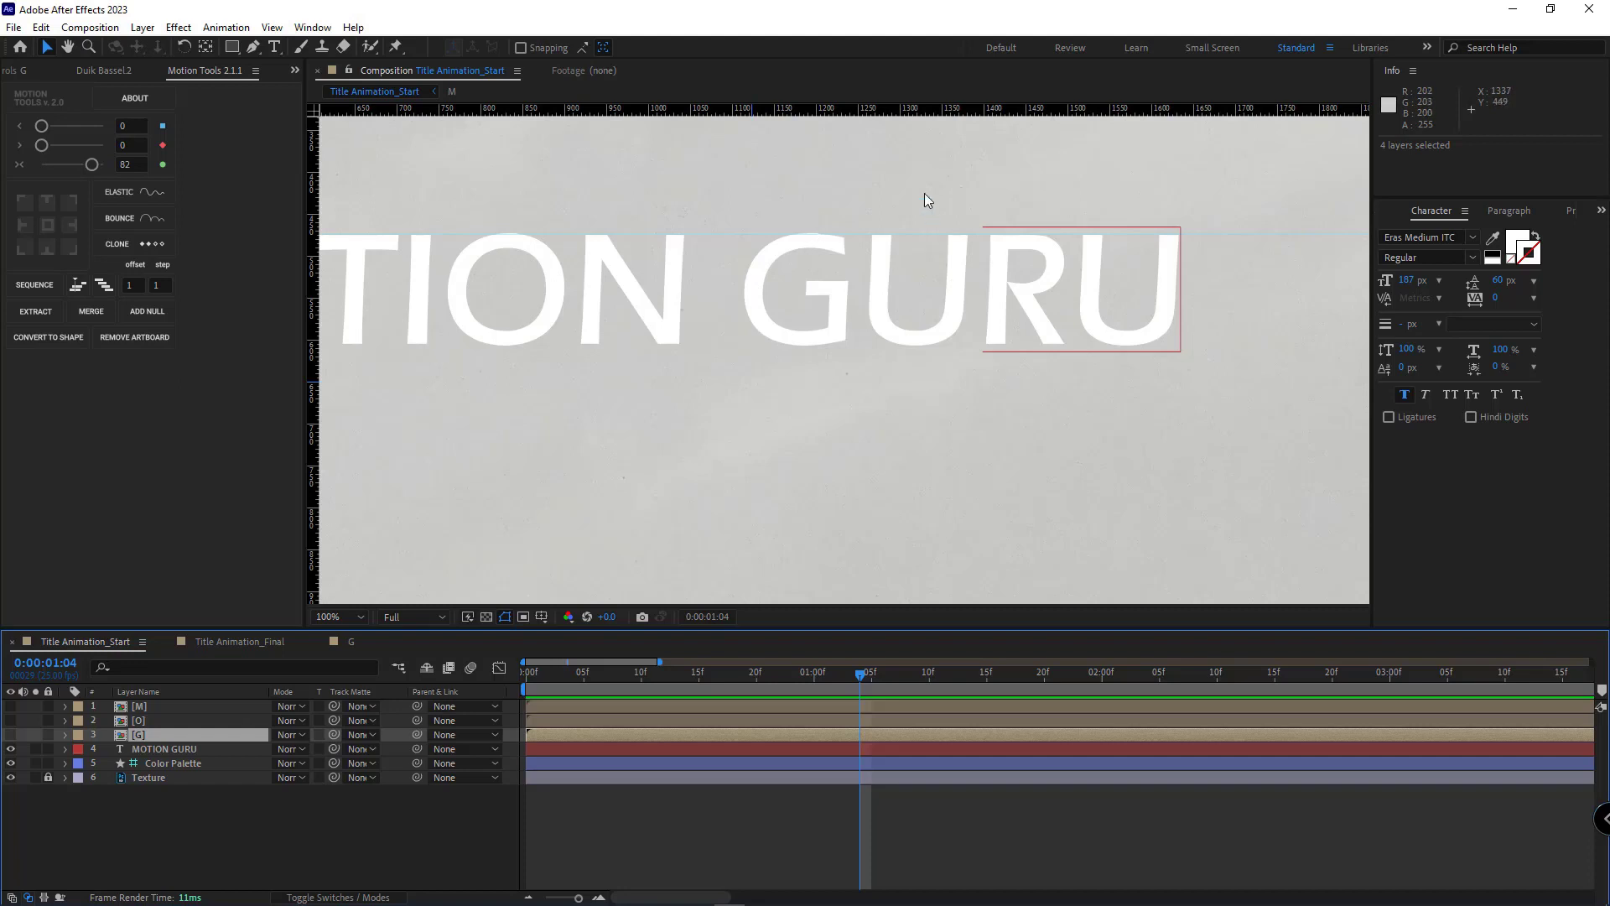
Create shapes from the MOTION GURU text layer
click(159, 751)
right_click(159, 753)
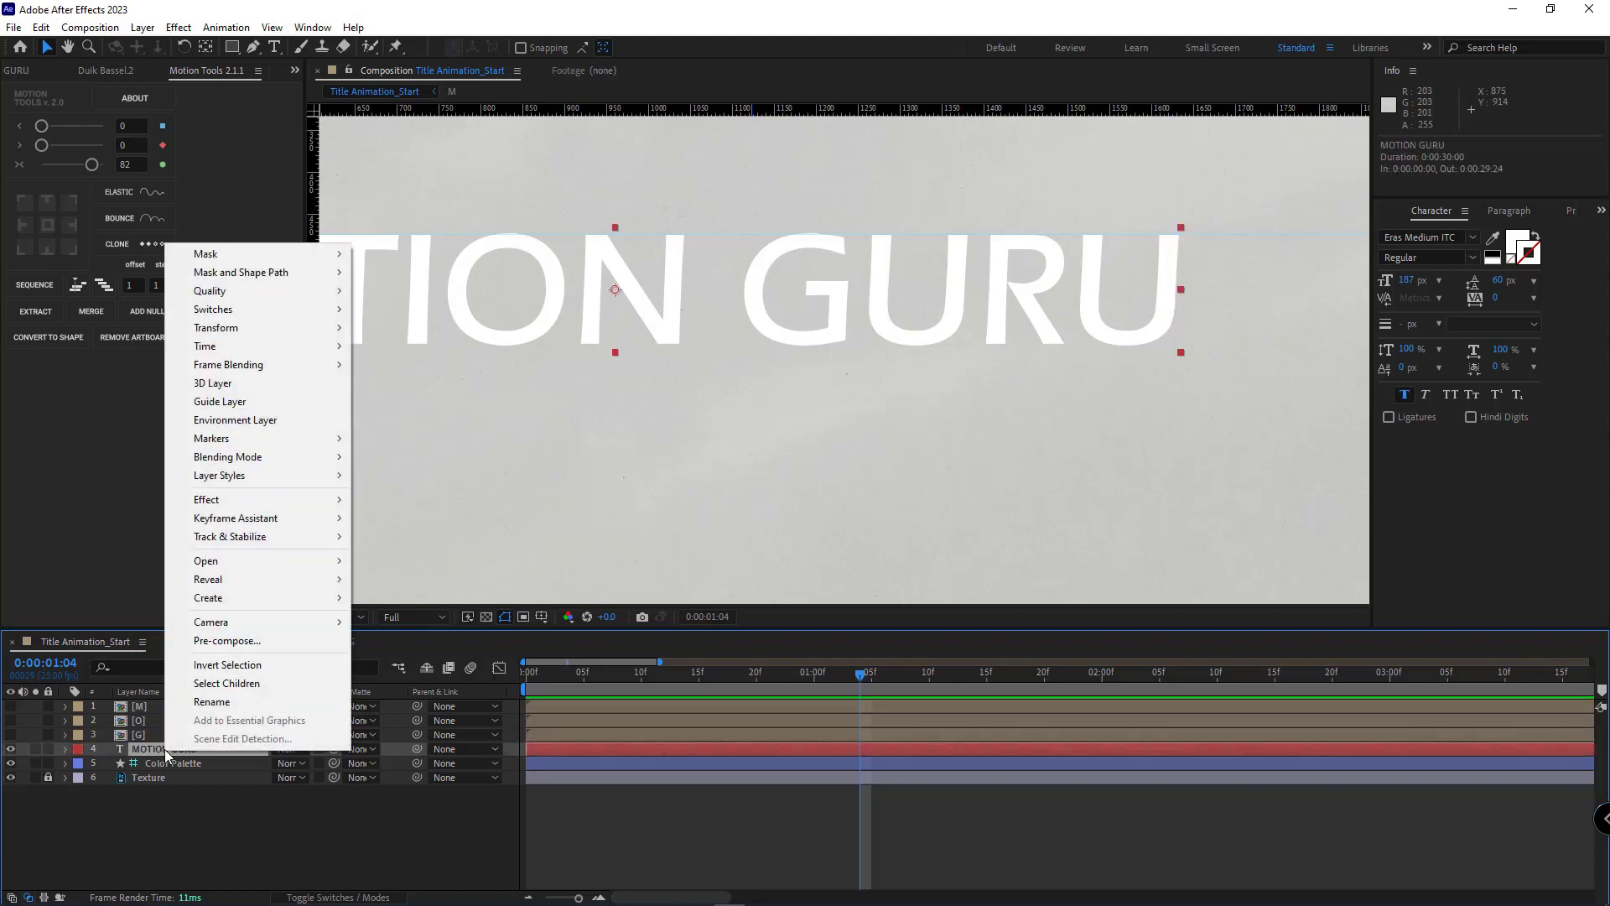
mouse_move(251, 596)
click(432, 616)
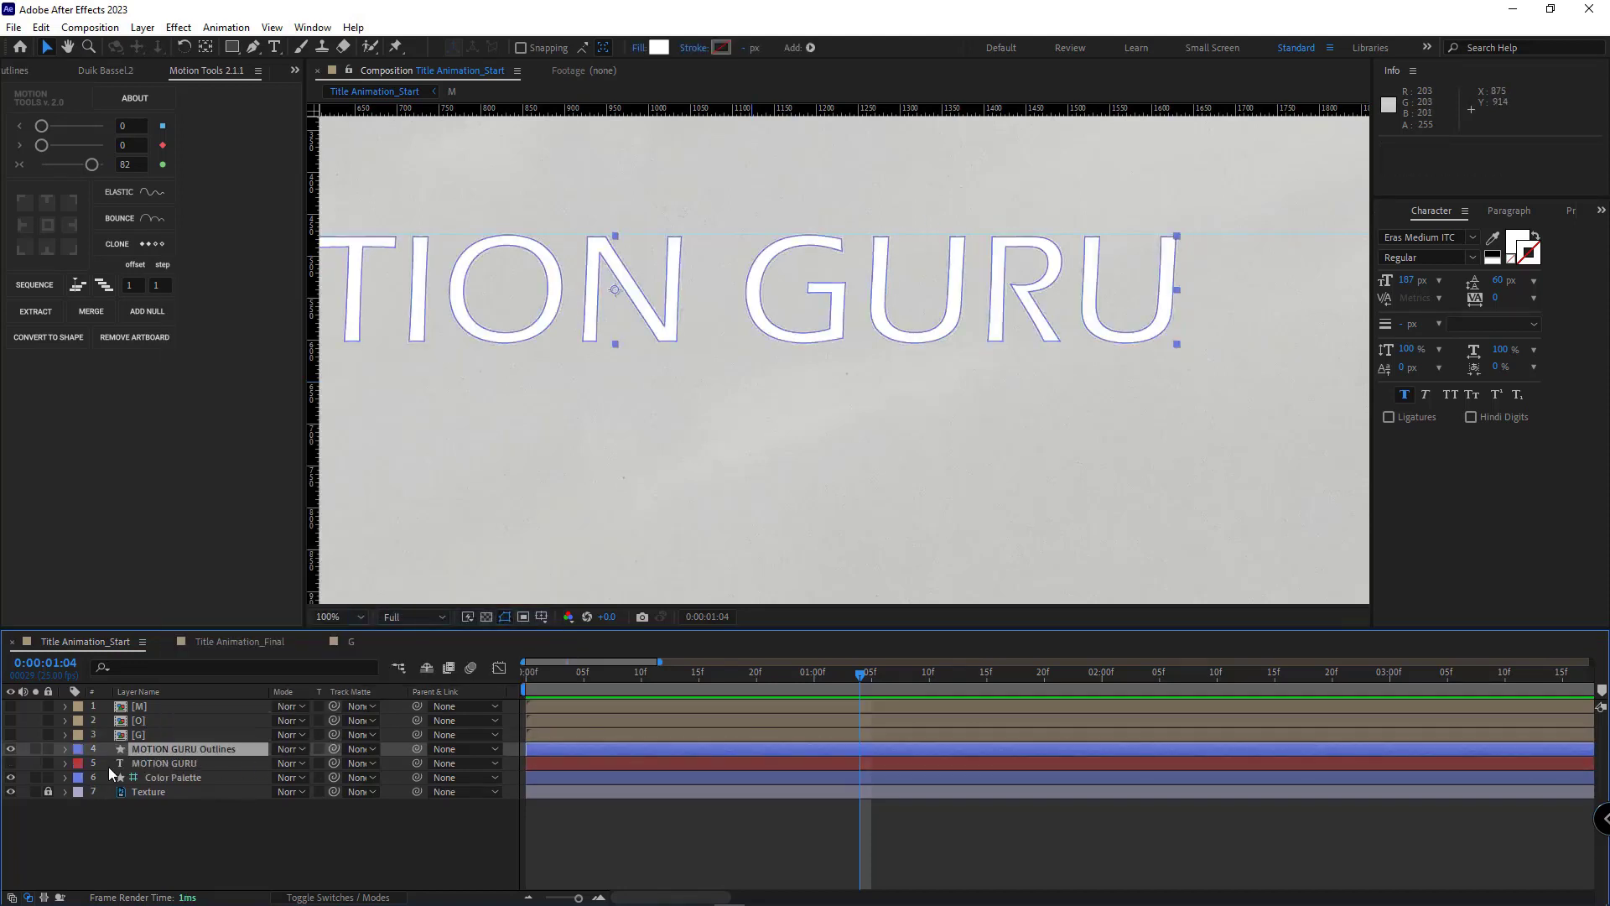
Delete every letter group from the MOTION GURU outlines except the first U of GURU
click(66, 749)
click(78, 763)
click(146, 757)
scroll(138, 789, down, 1)
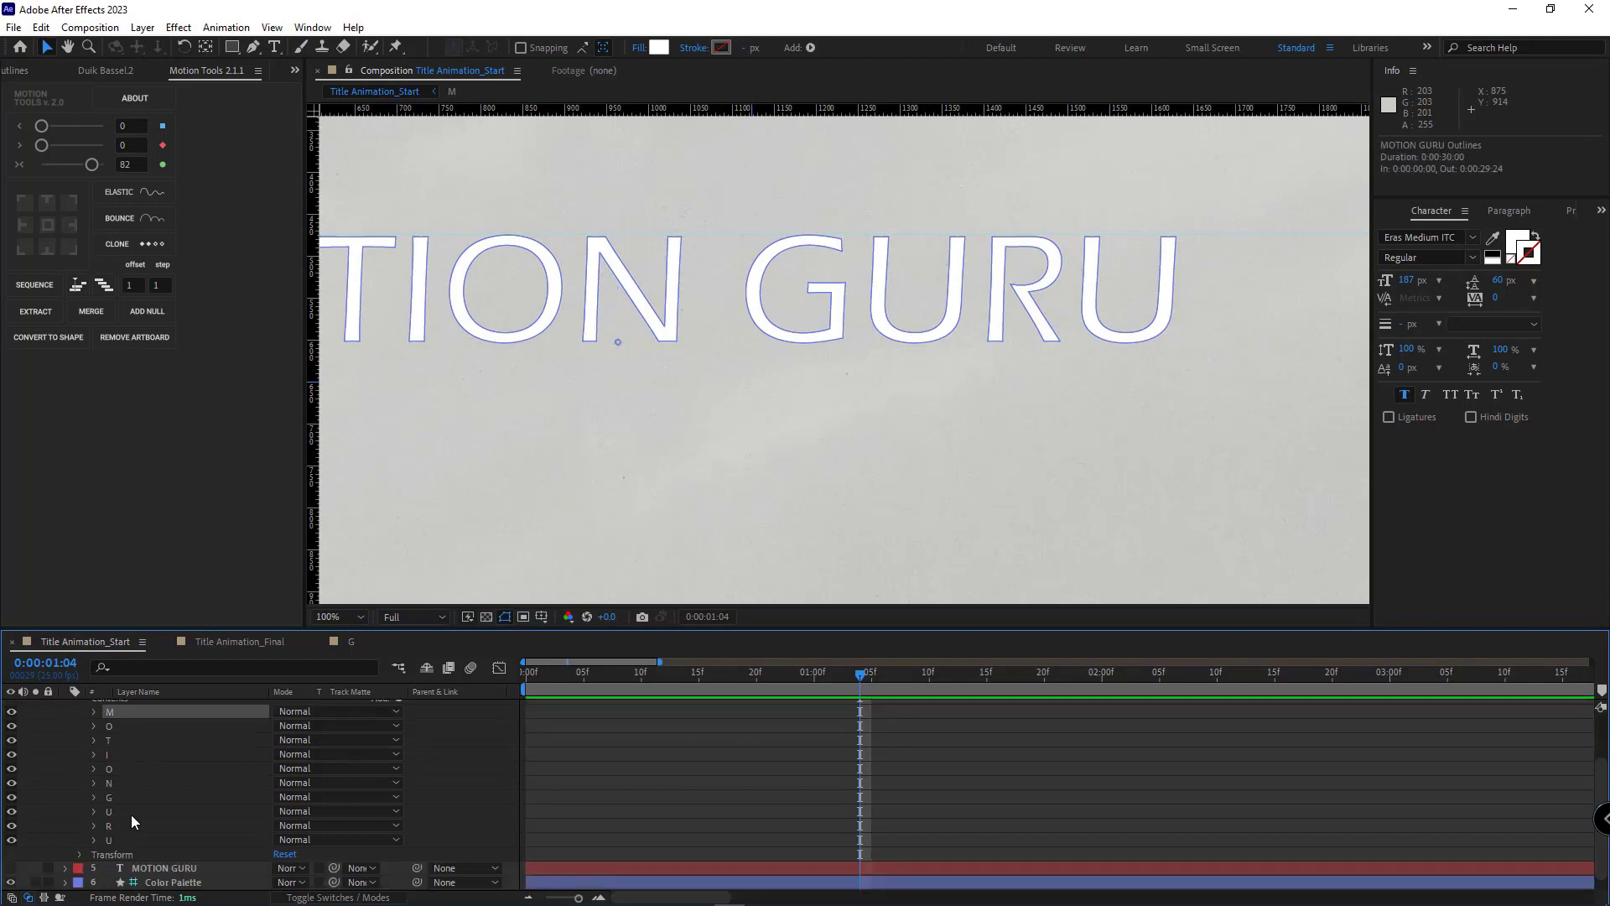
click(131, 814)
key(ctrl+a)
ctrl+click(132, 814)
key(Delete)
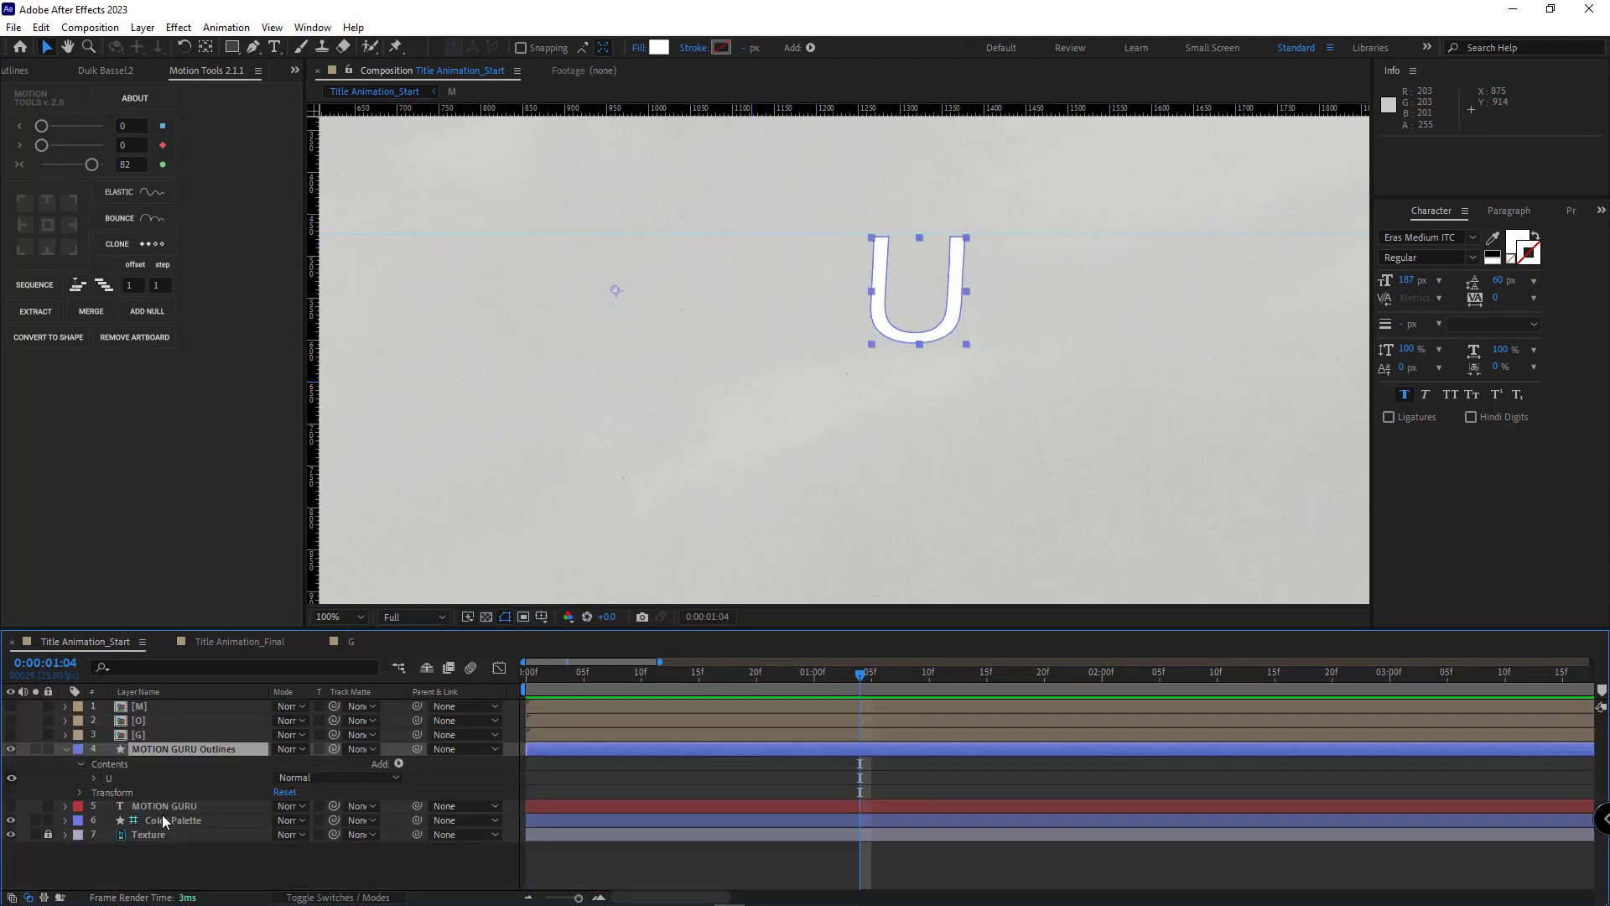
Rename the MOTION GURU Outlines shape layer as U
click(176, 746)
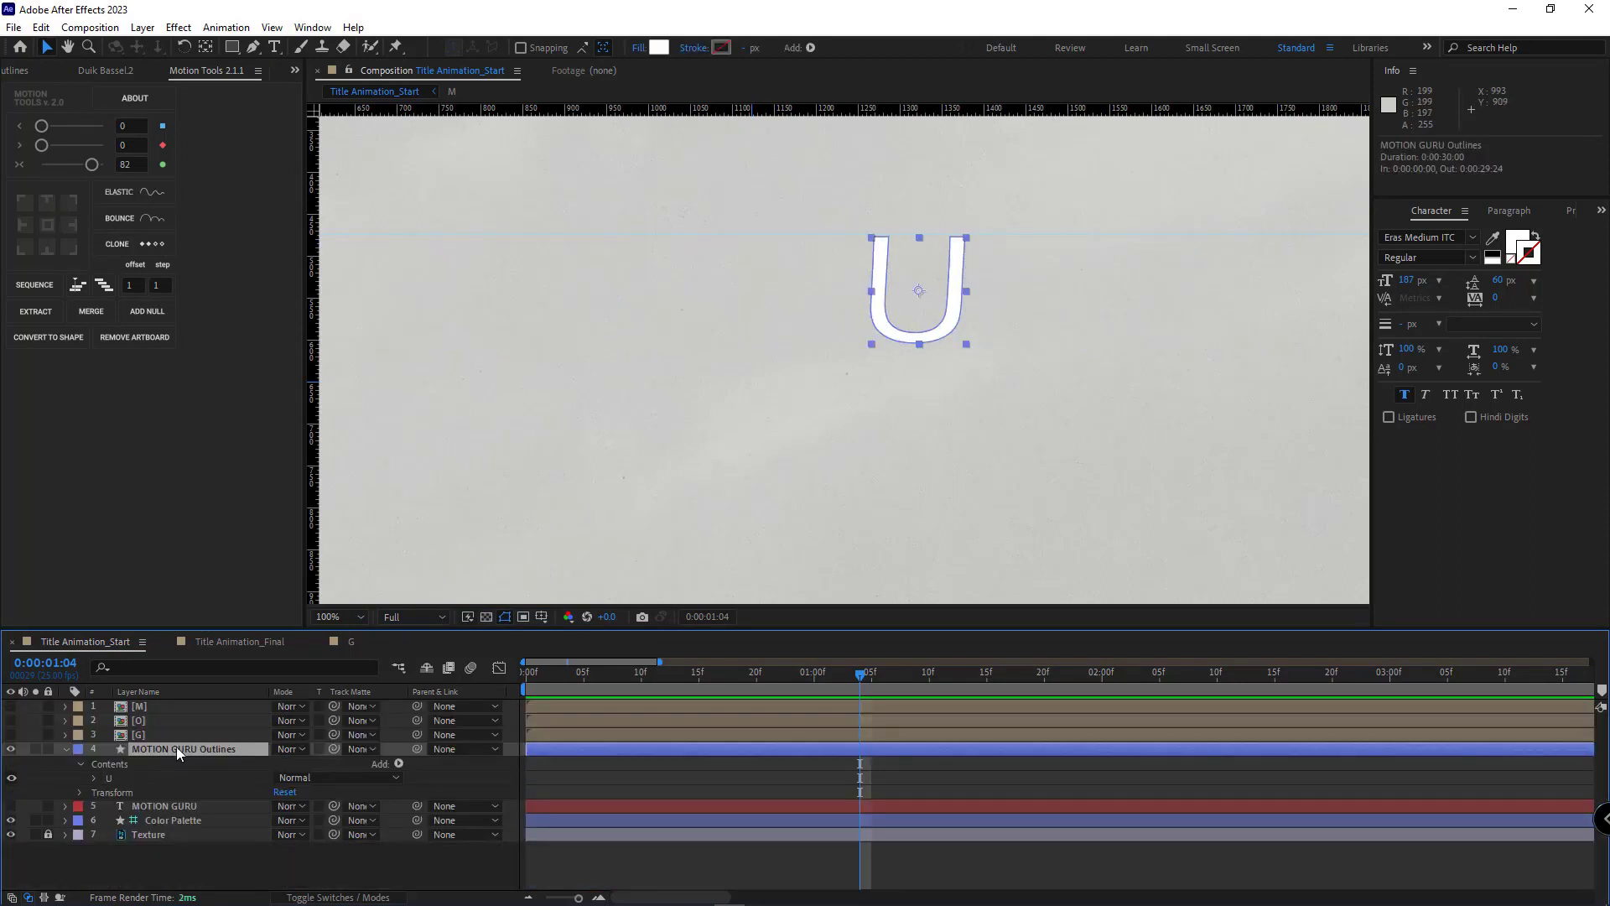
key(Return)
text(U)
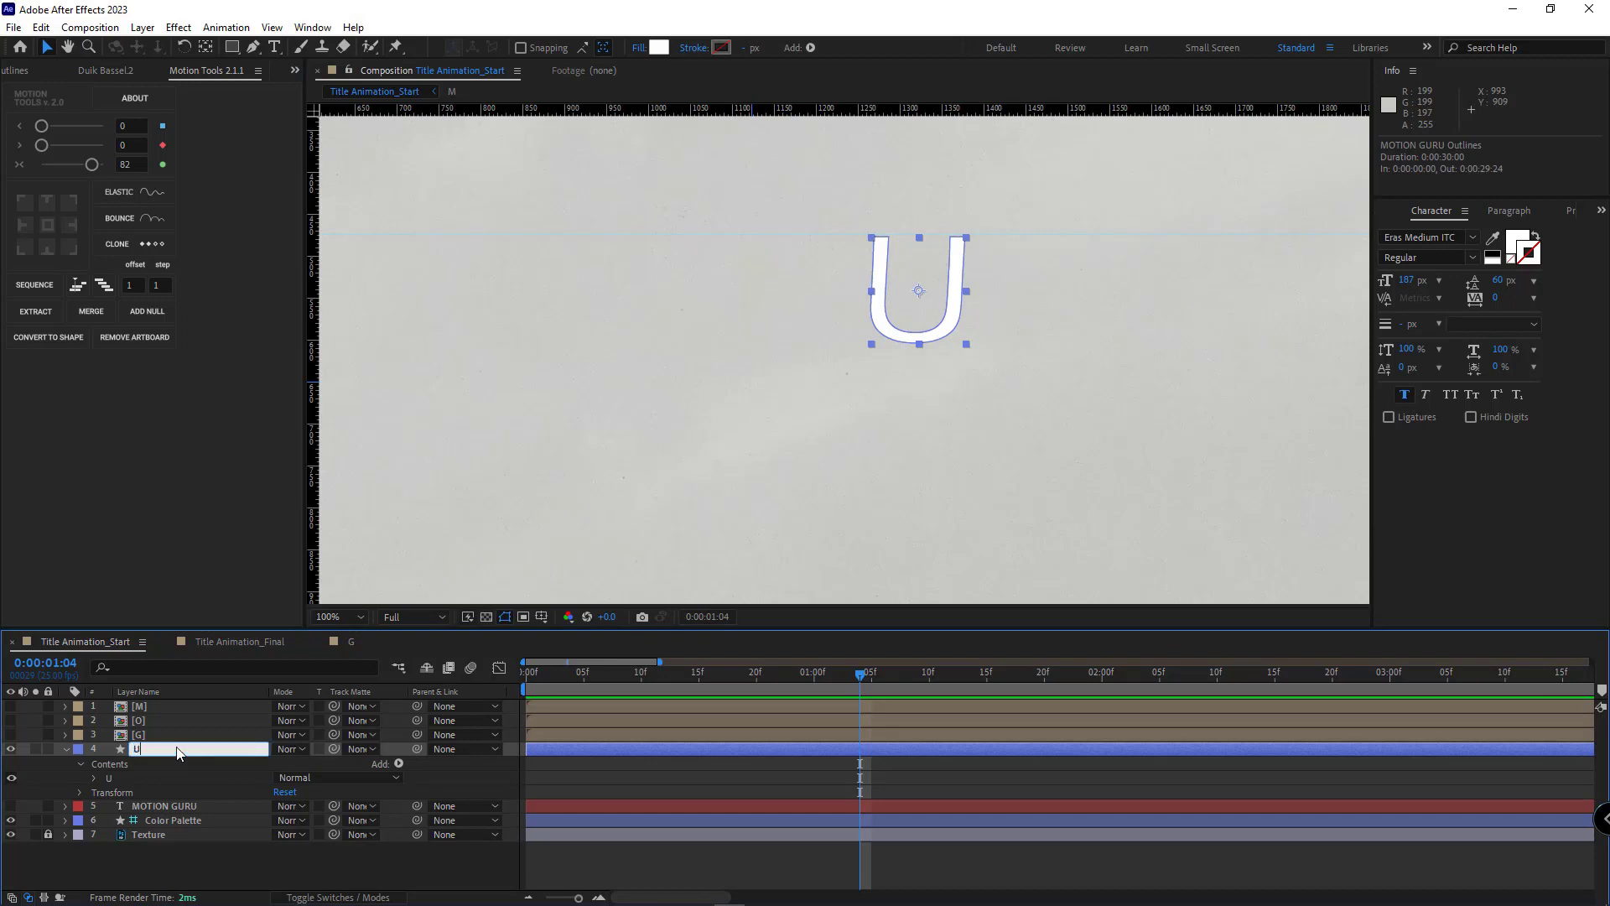
key(Return)
Delete Stroke 1 from the letter group of the U layer
click(92, 776)
click(172, 803)
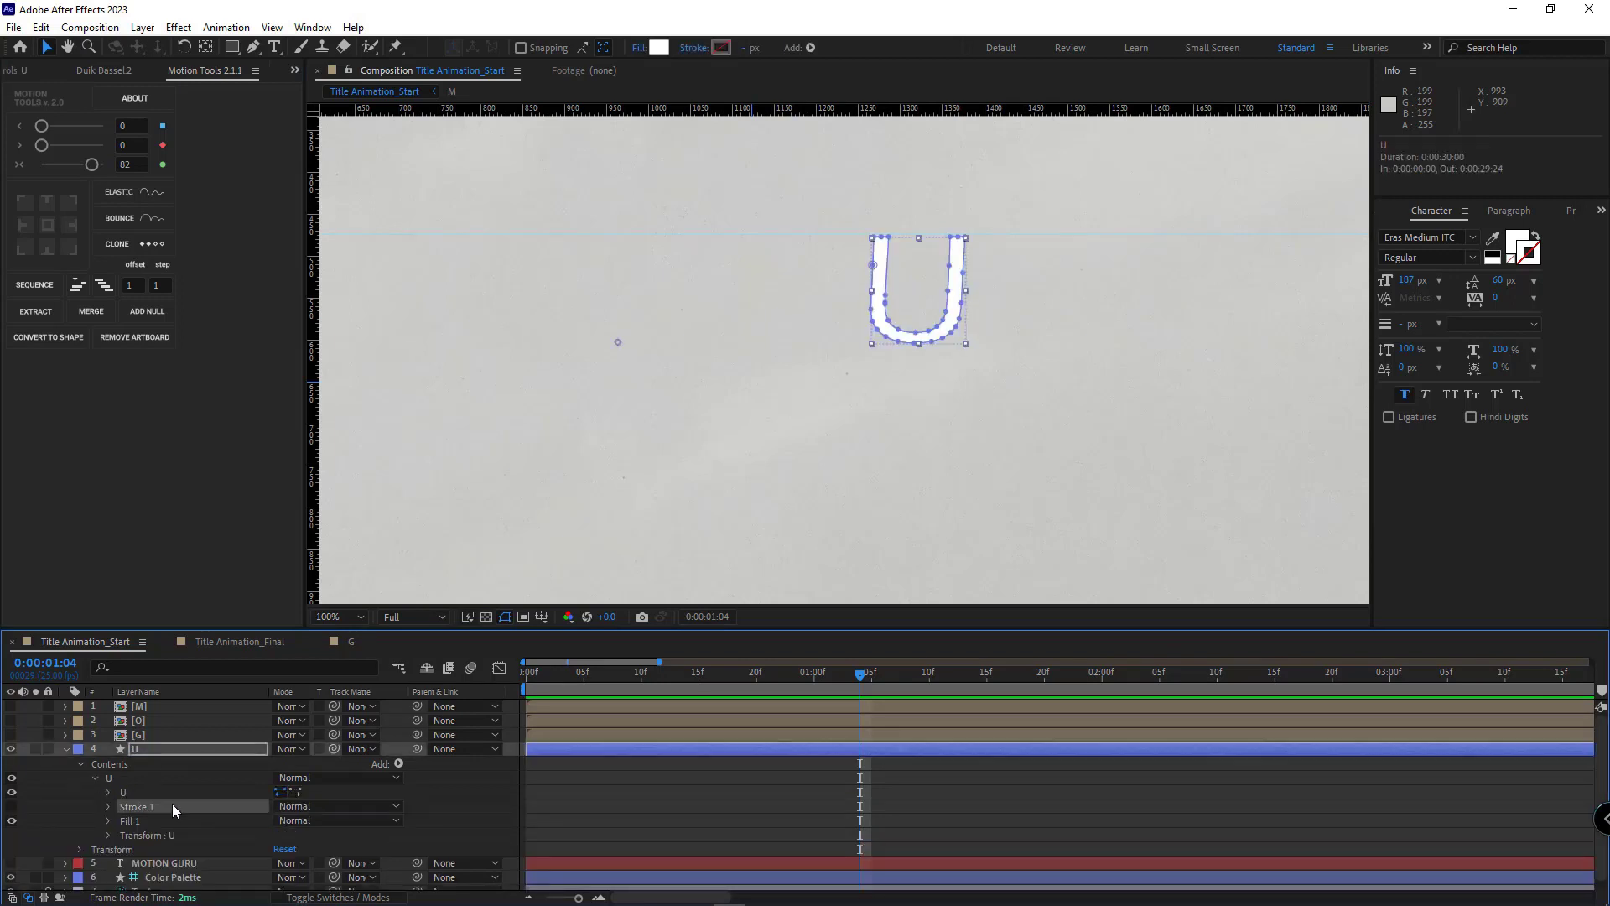
key(Delete)
click(92, 777)
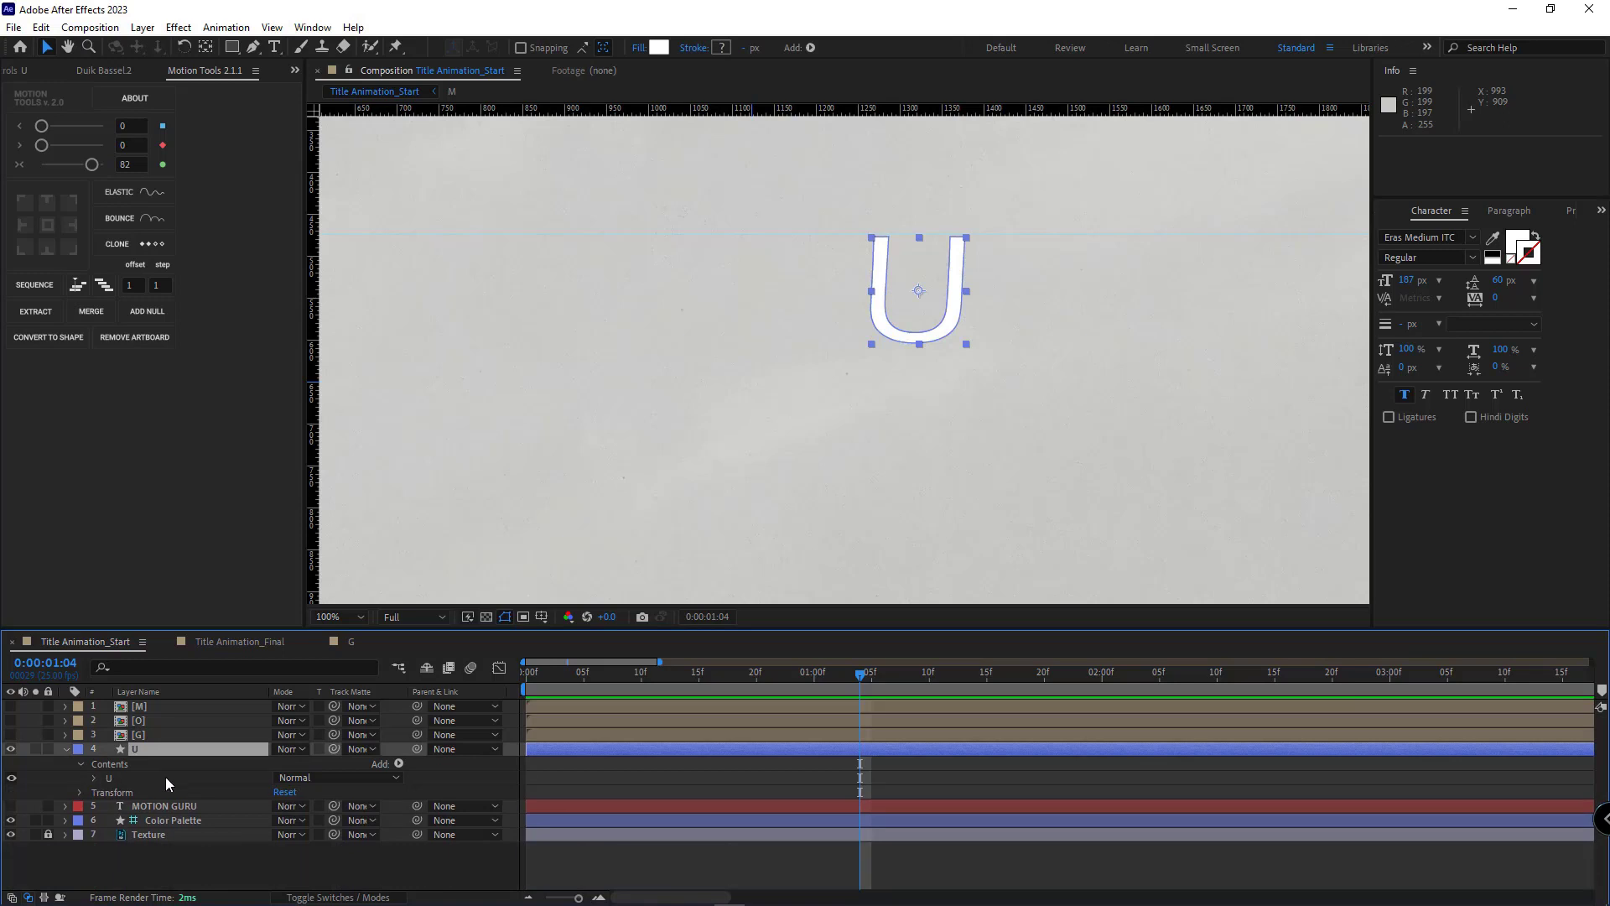
Set the U shape's fill to the dark swatch sampled from the color palette and collapse the layer
key(comma)
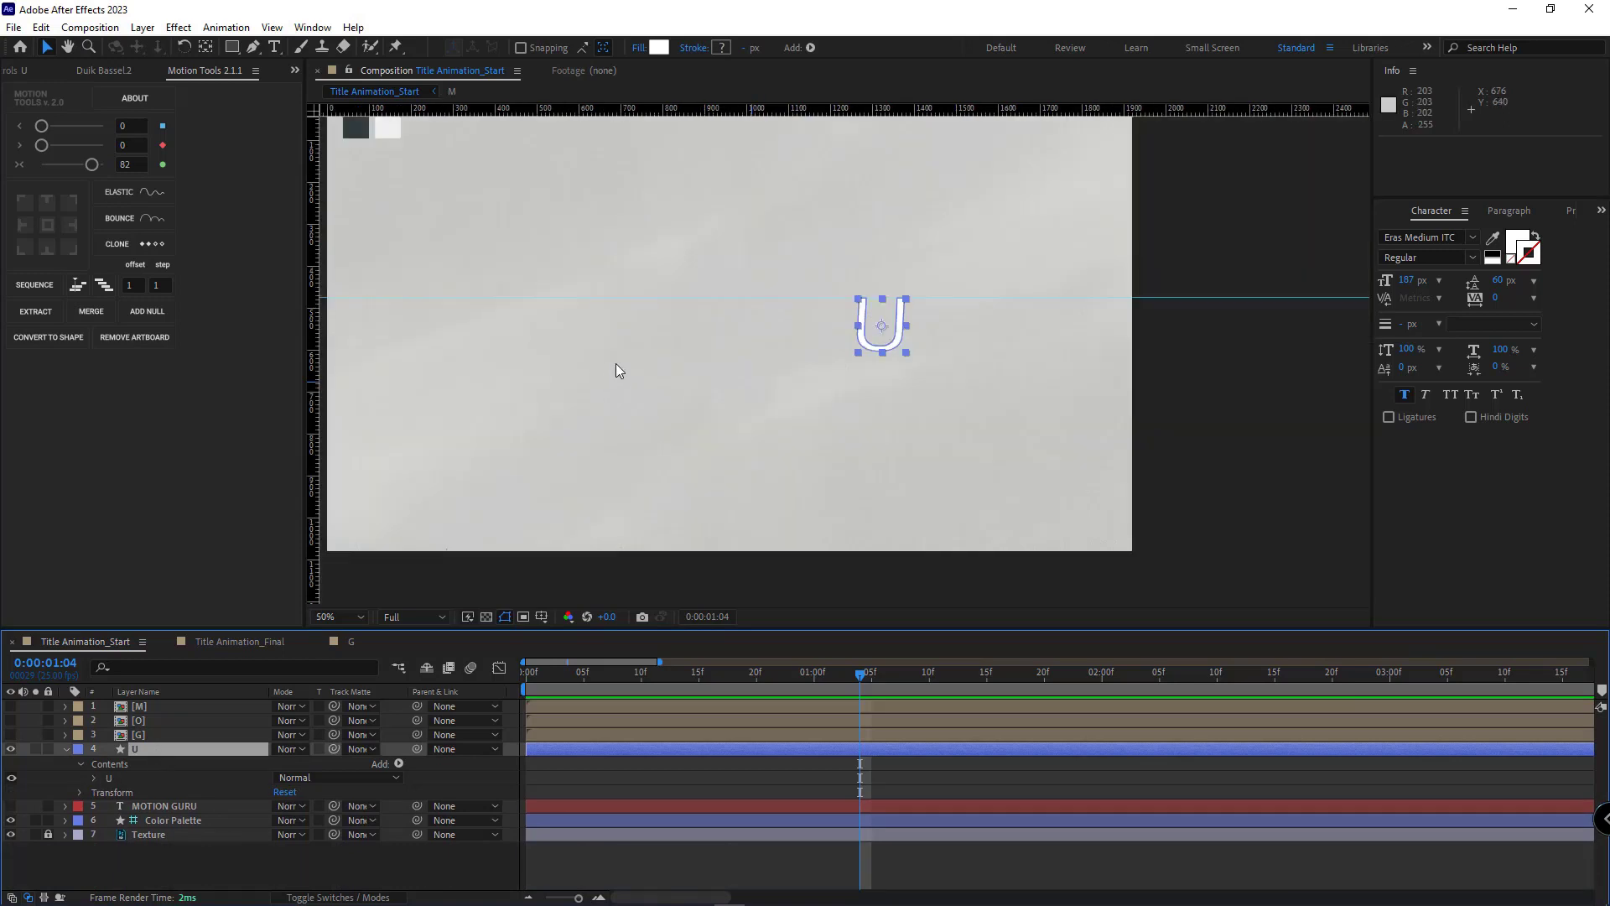
click(665, 48)
click(415, 437)
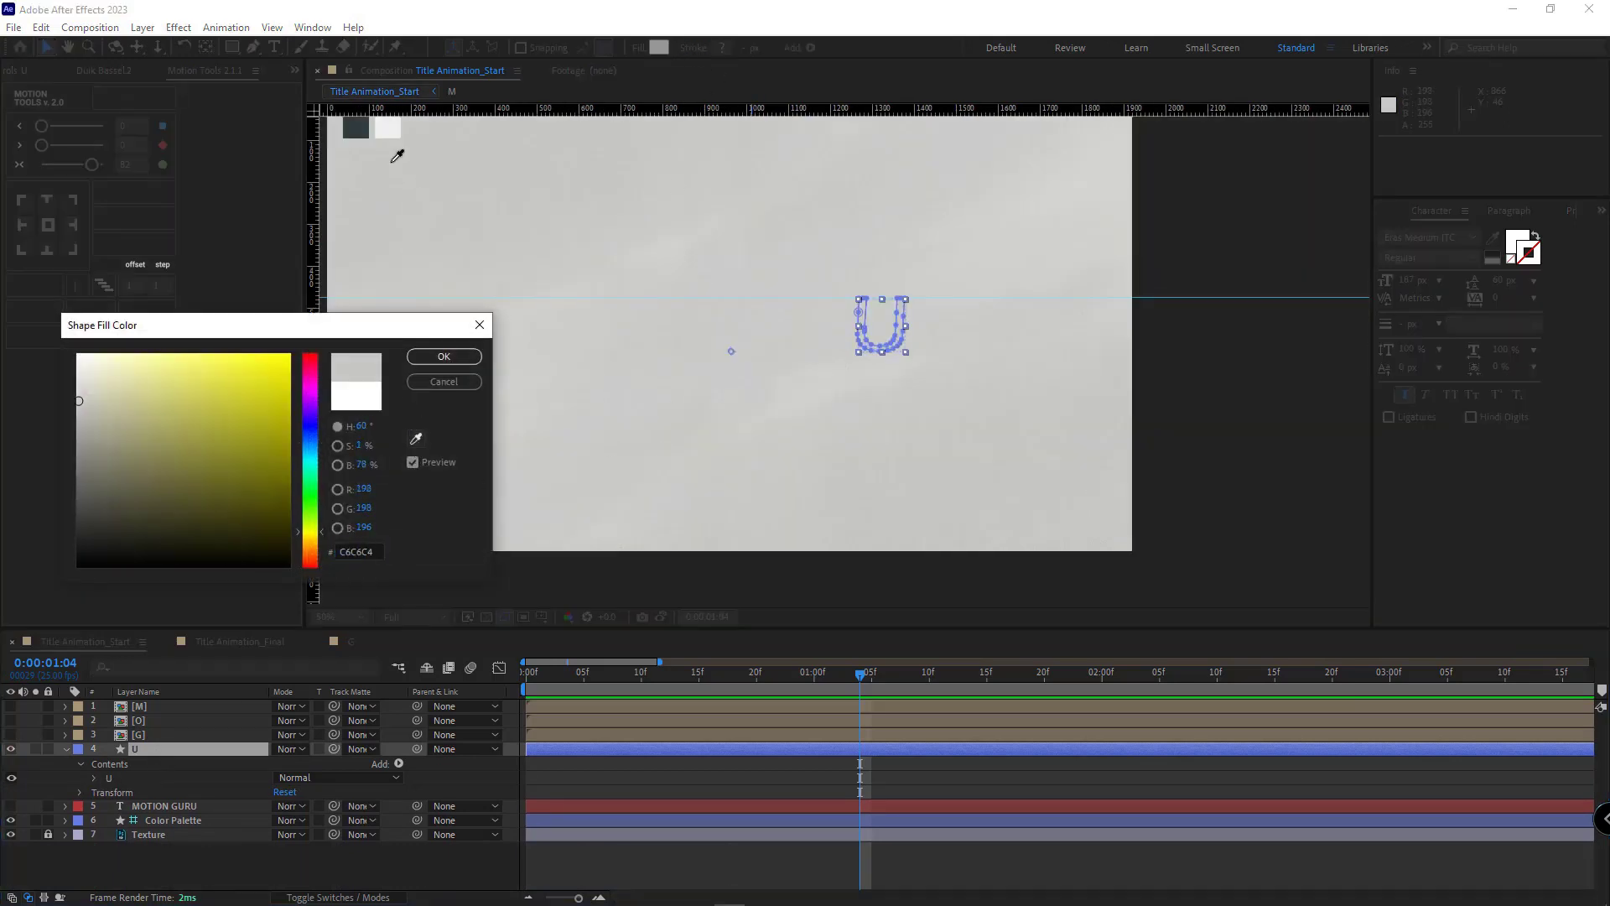
click(361, 134)
click(449, 358)
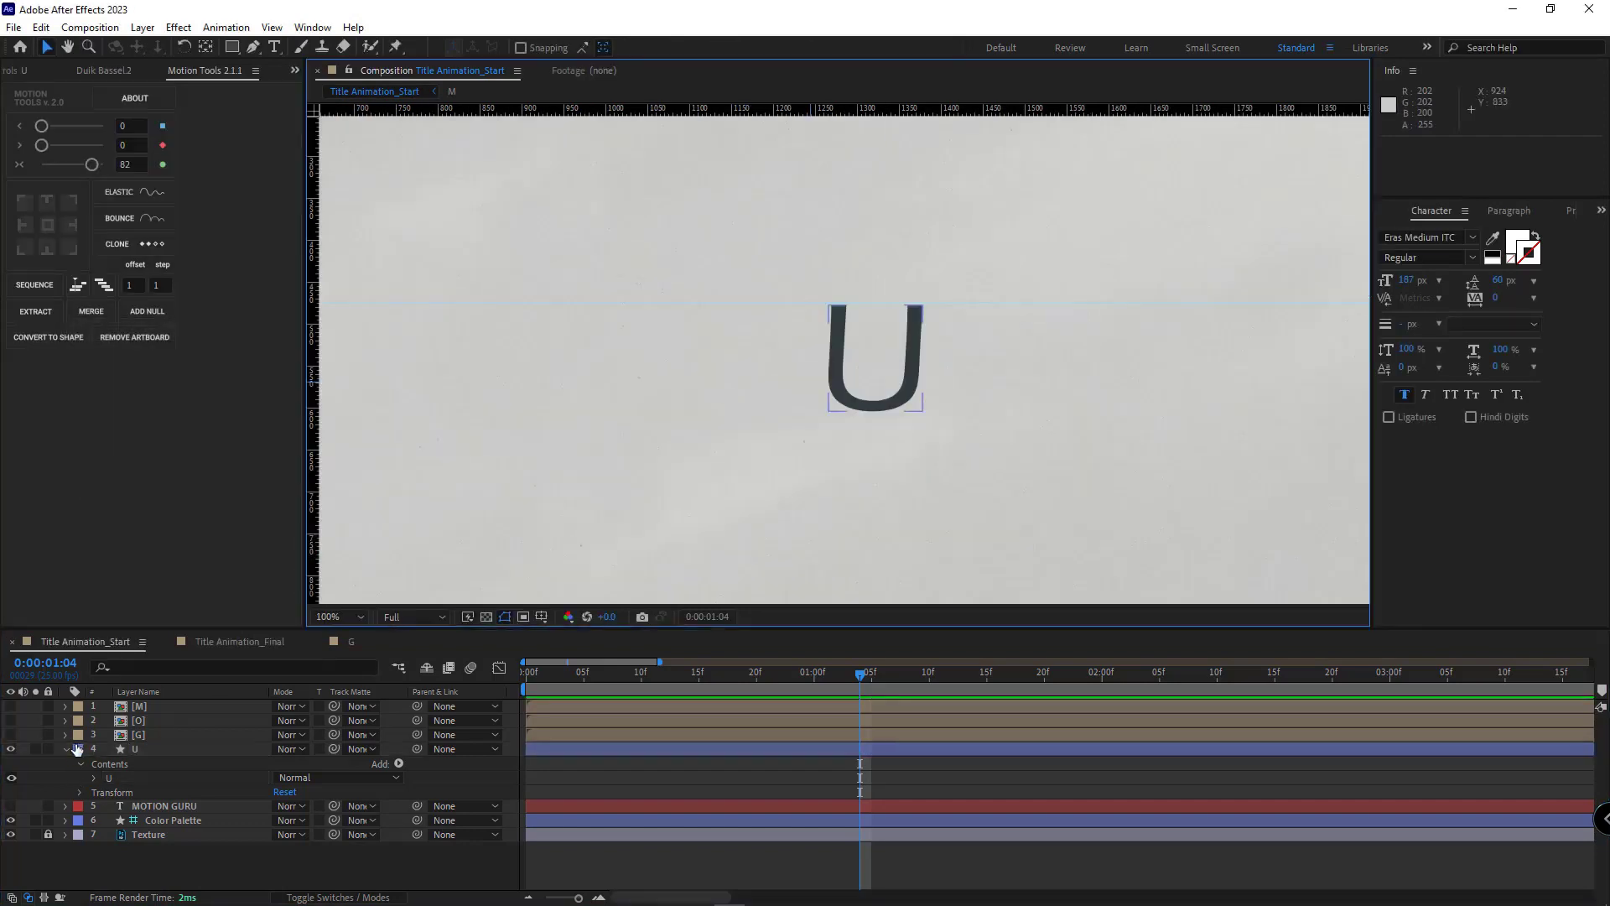
click(71, 749)
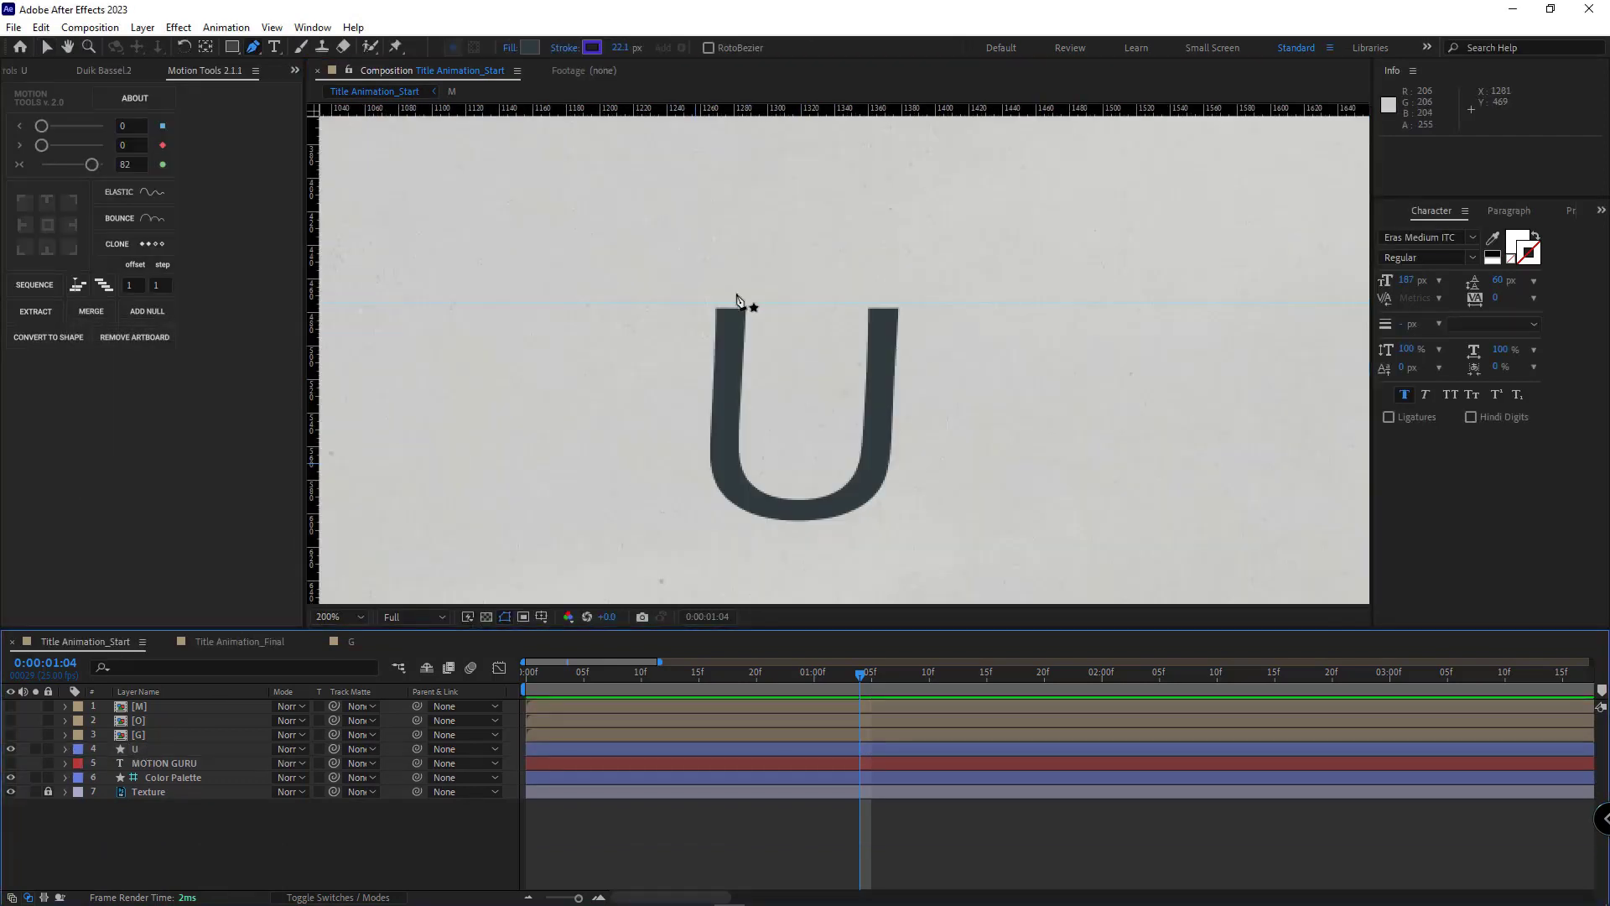
Trace the centre line of the U with a Pen tool path, from above its left arm around to above its right arm
drag(729, 289, 728, 329)
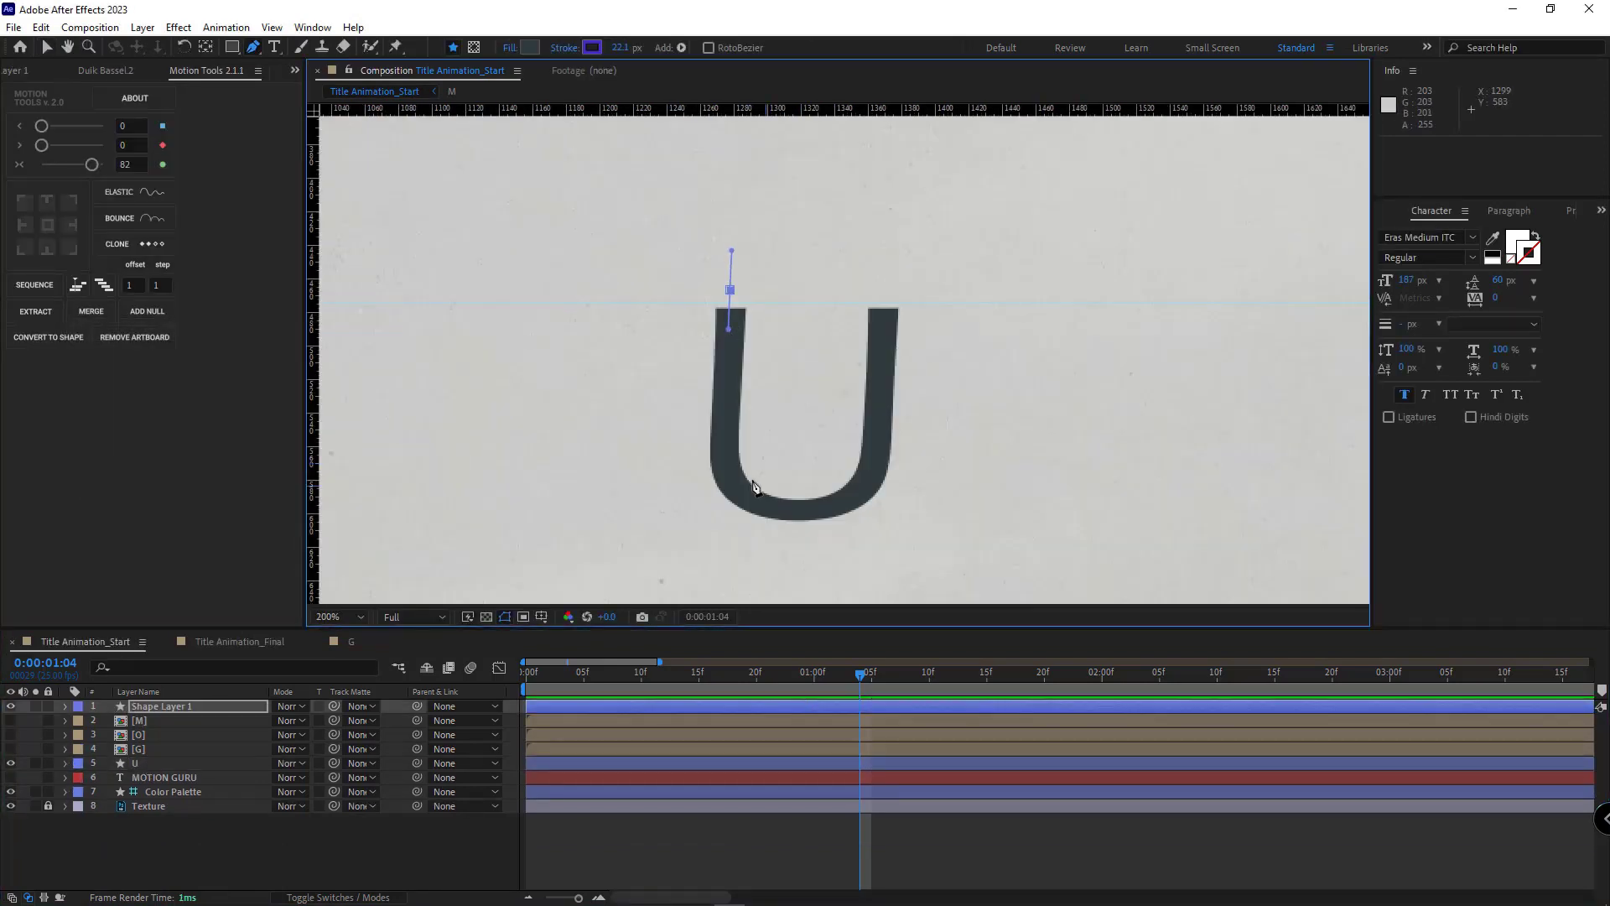
mouse_move(726, 455)
mouse_down()
mouse_move(725, 478)
mouse_move(859, 512)
mouse_up()
click(11, 706)
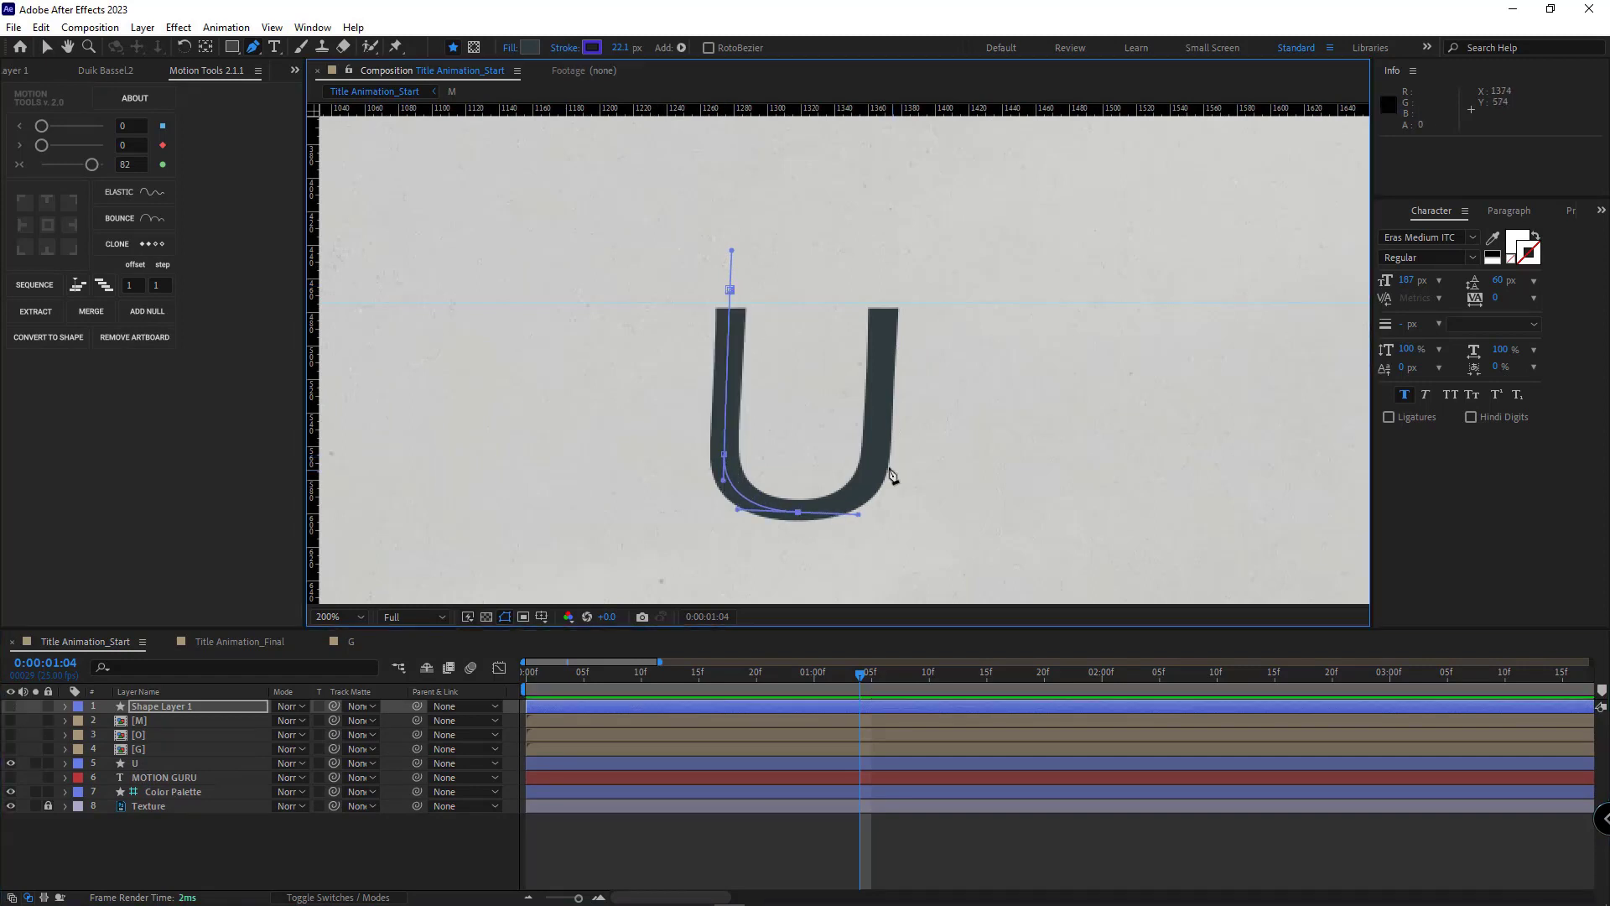
drag(877, 454, 878, 429)
click(882, 292)
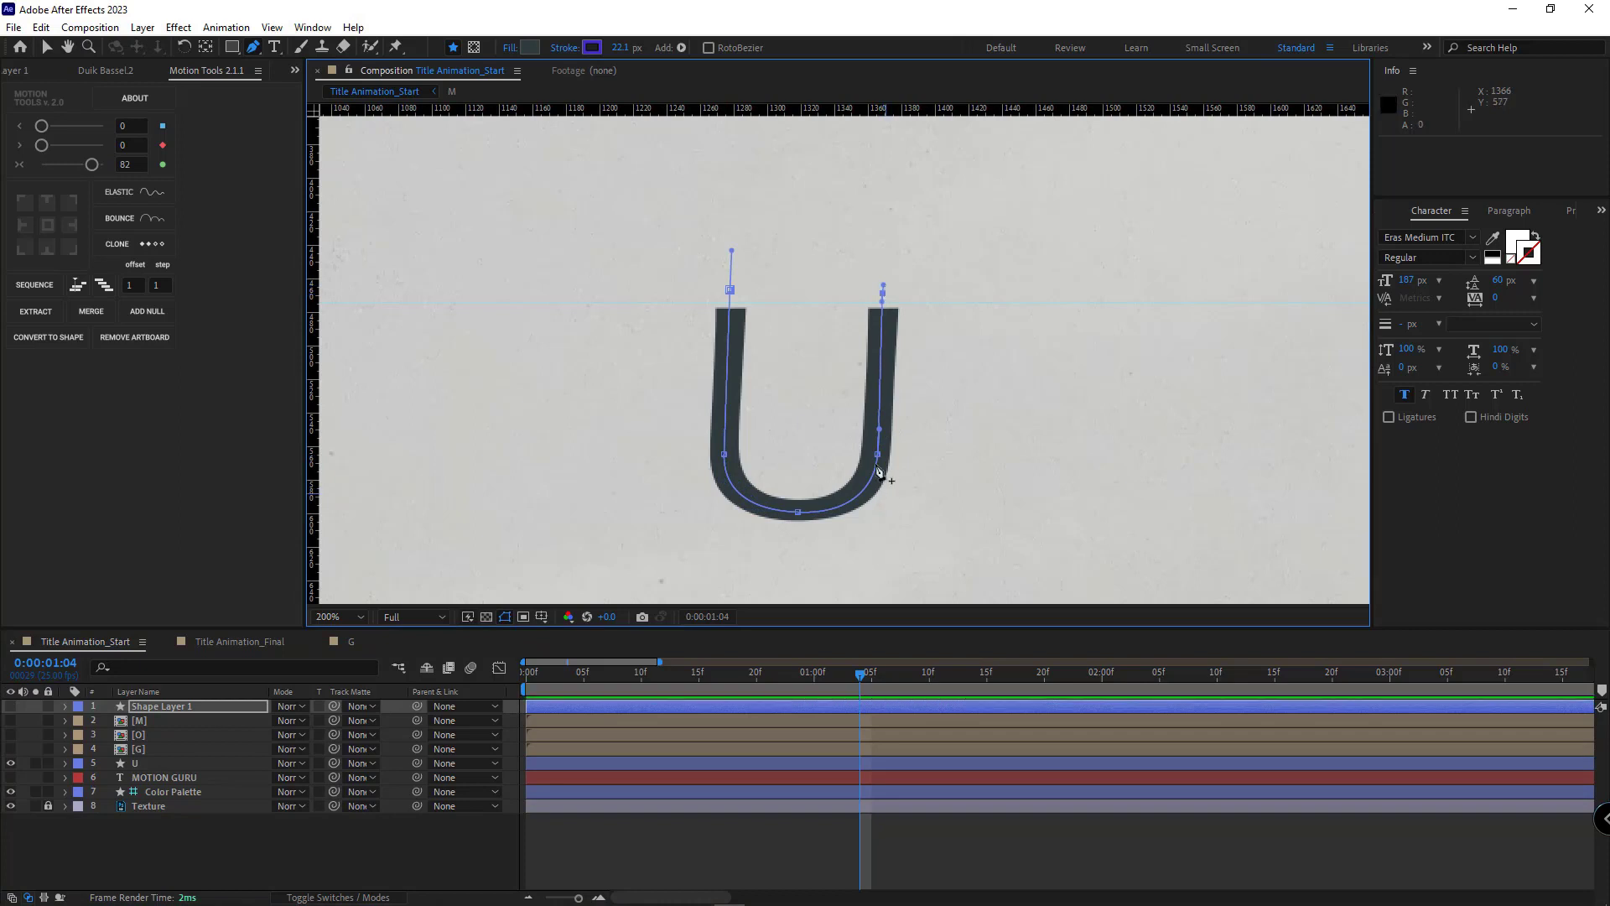
key(ctrl+z)
click(11, 706)
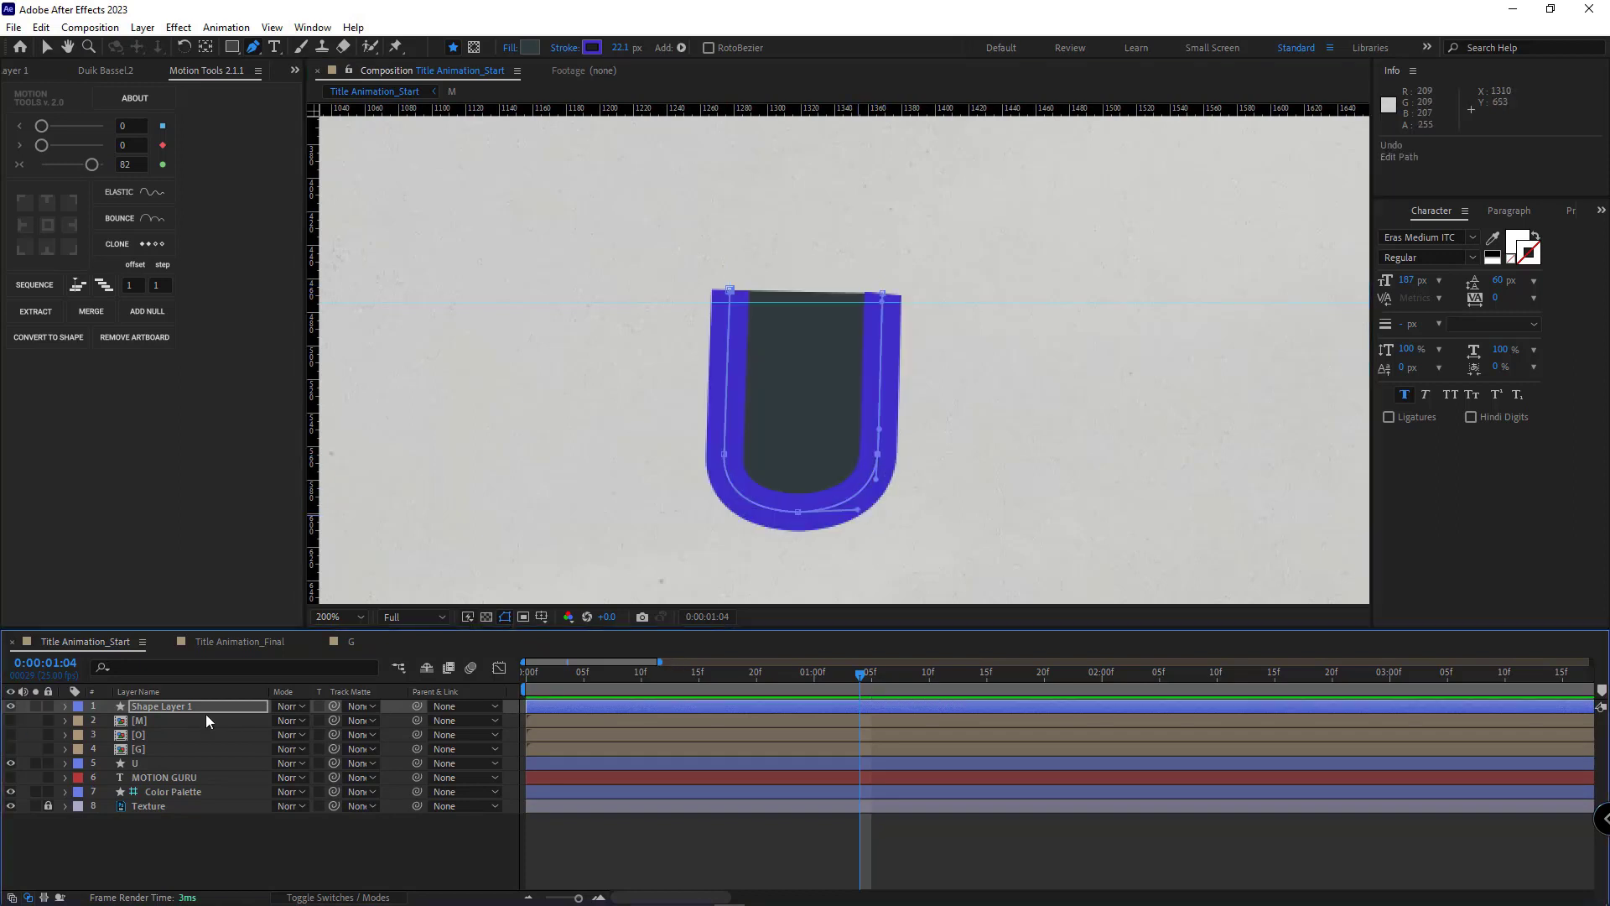
Rename the traced shape layer as U Matt and place it directly above the U layer
click(186, 706)
key(Return)
text(Matt)
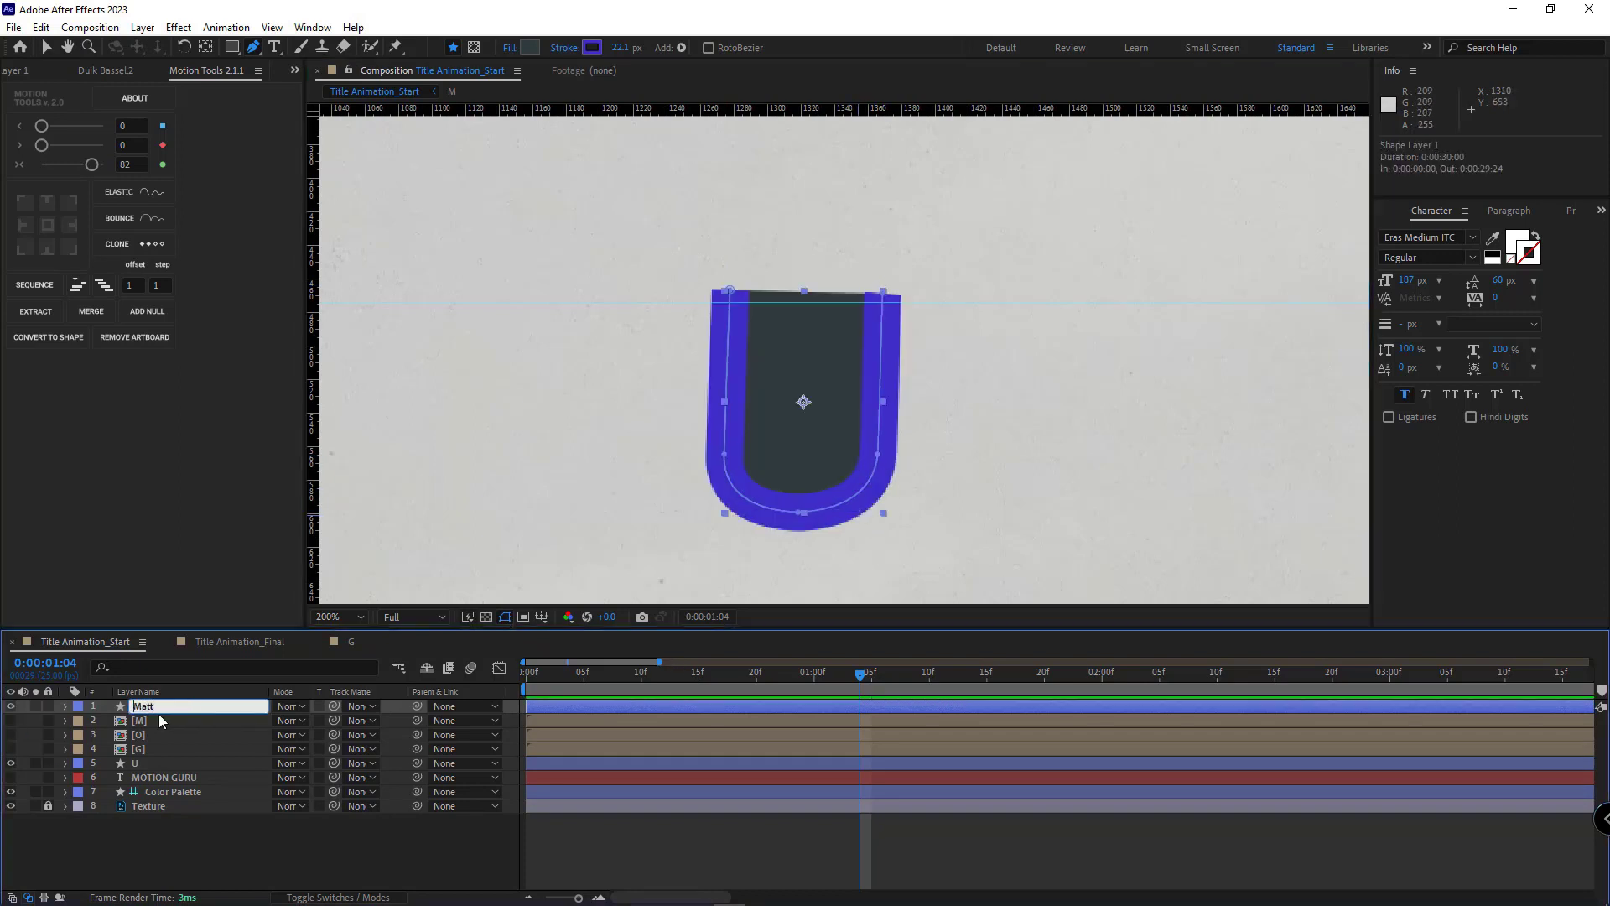
key(Home)
text(U)
key(Return)
drag(153, 703, 178, 755)
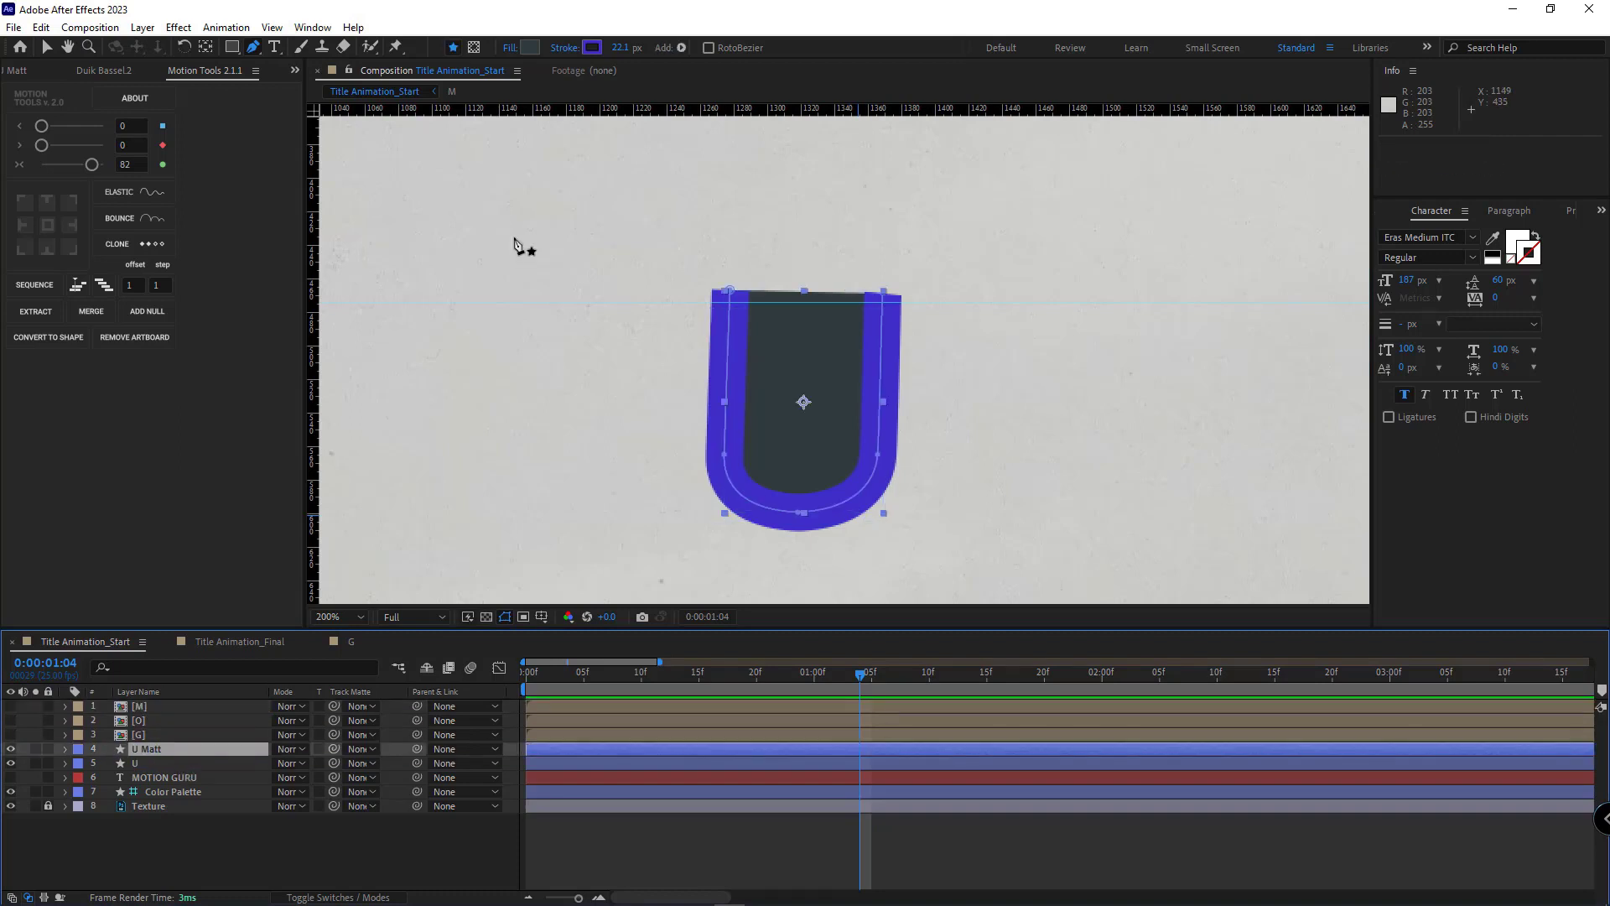
Set the U Matt shape's fill to none so only its stroke is drawn
click(509, 48)
click(329, 400)
click(395, 495)
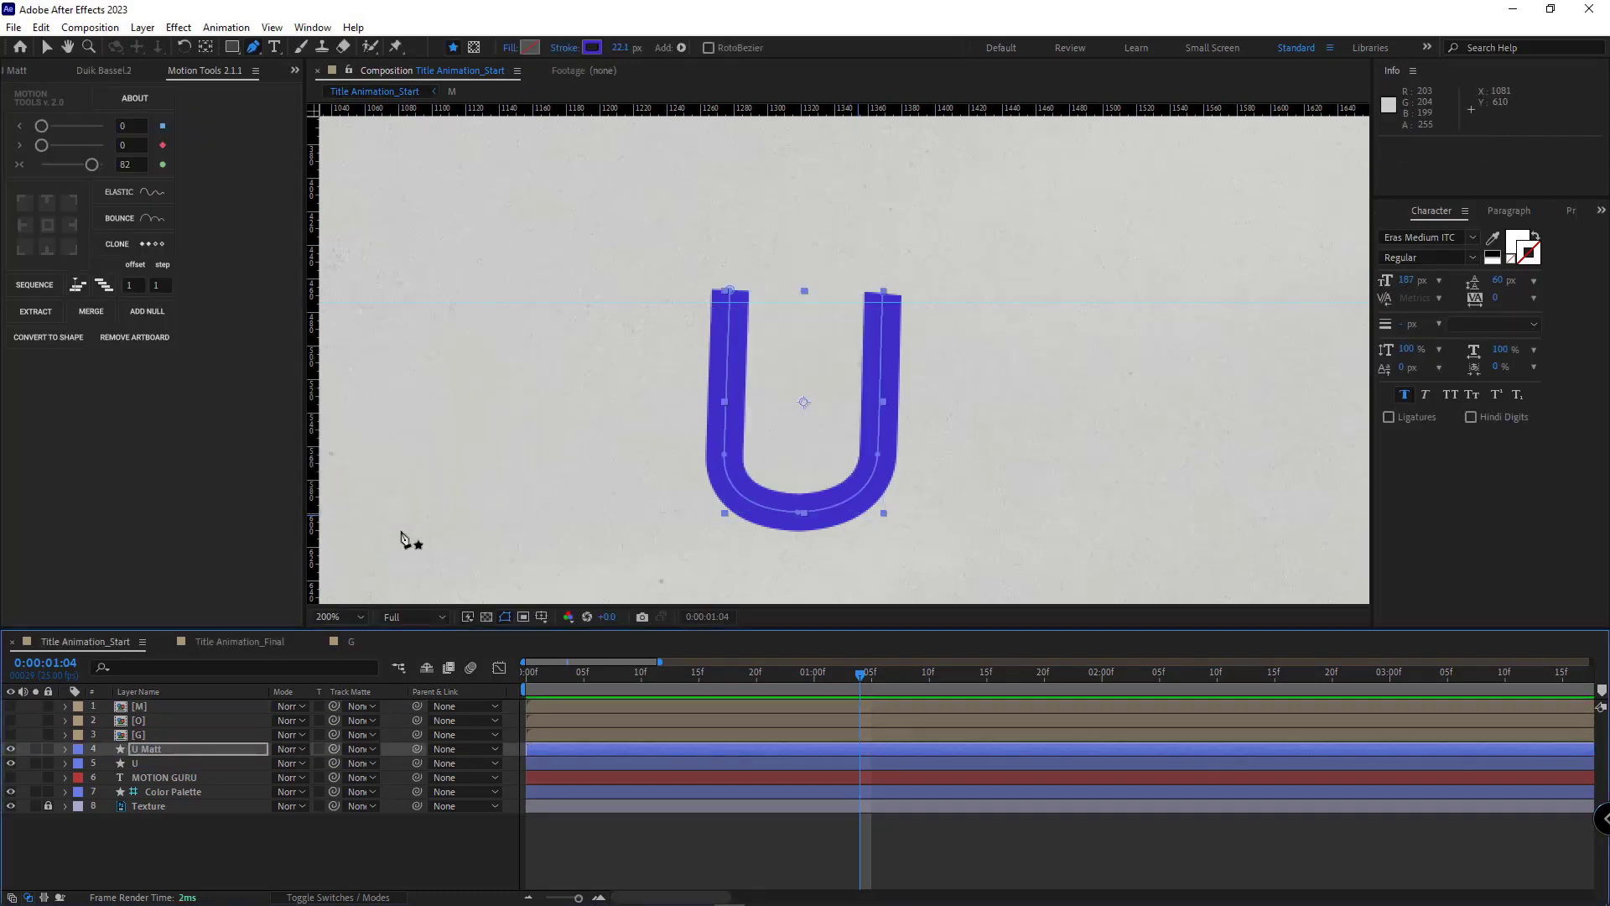
Add Trim Paths to the contents of the U Matt layer and expand its properties
click(65, 749)
click(81, 764)
click(95, 779)
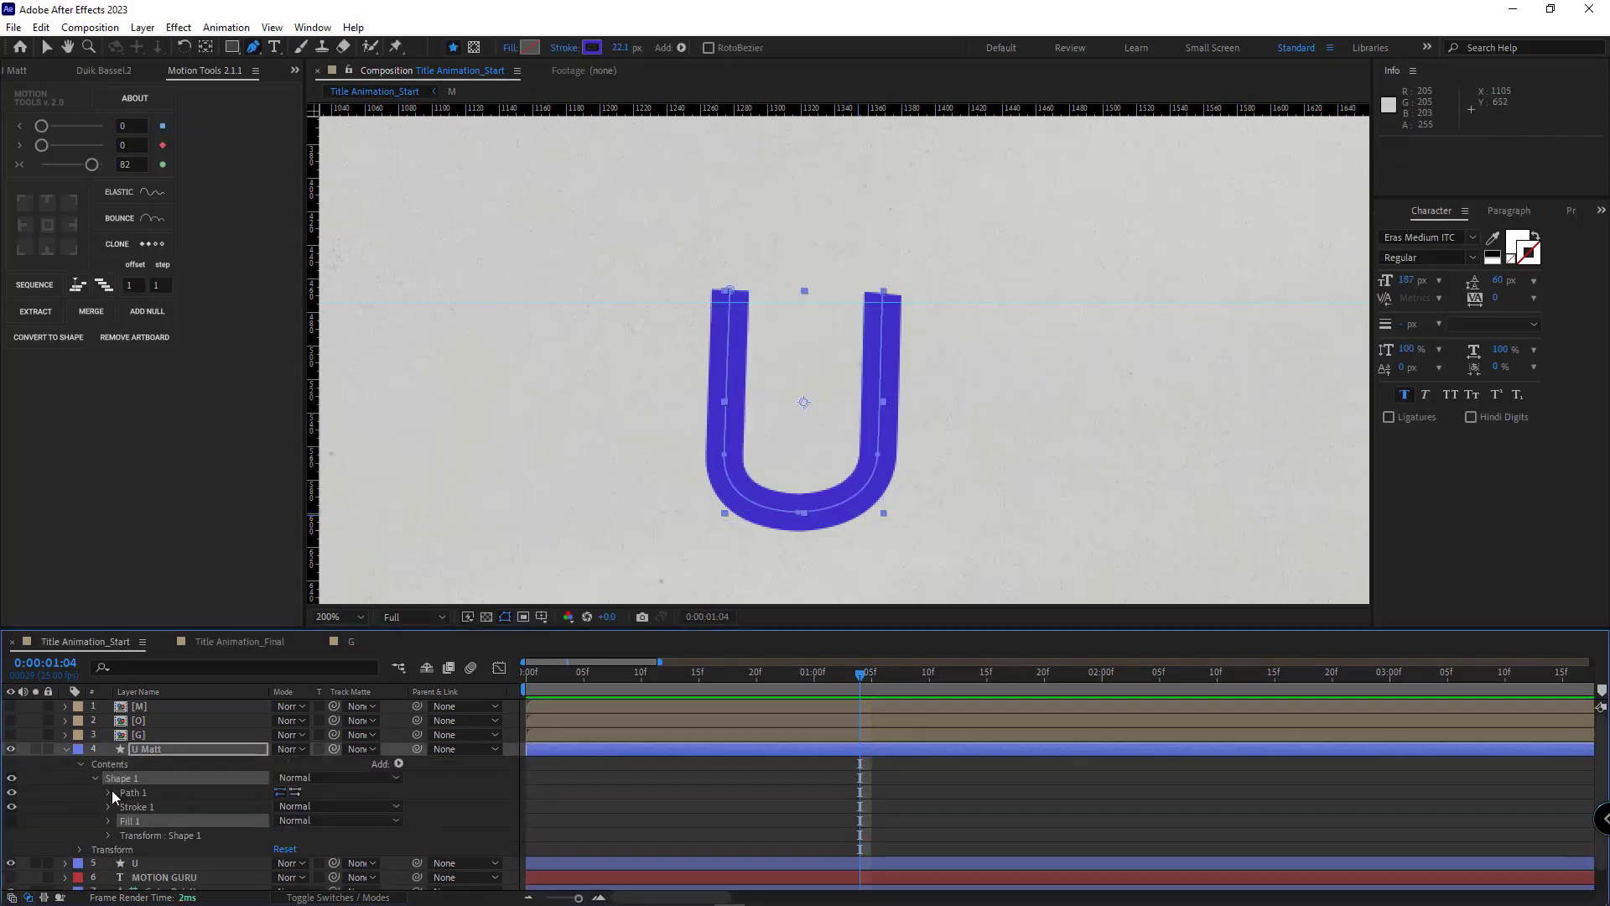
click(134, 806)
click(96, 779)
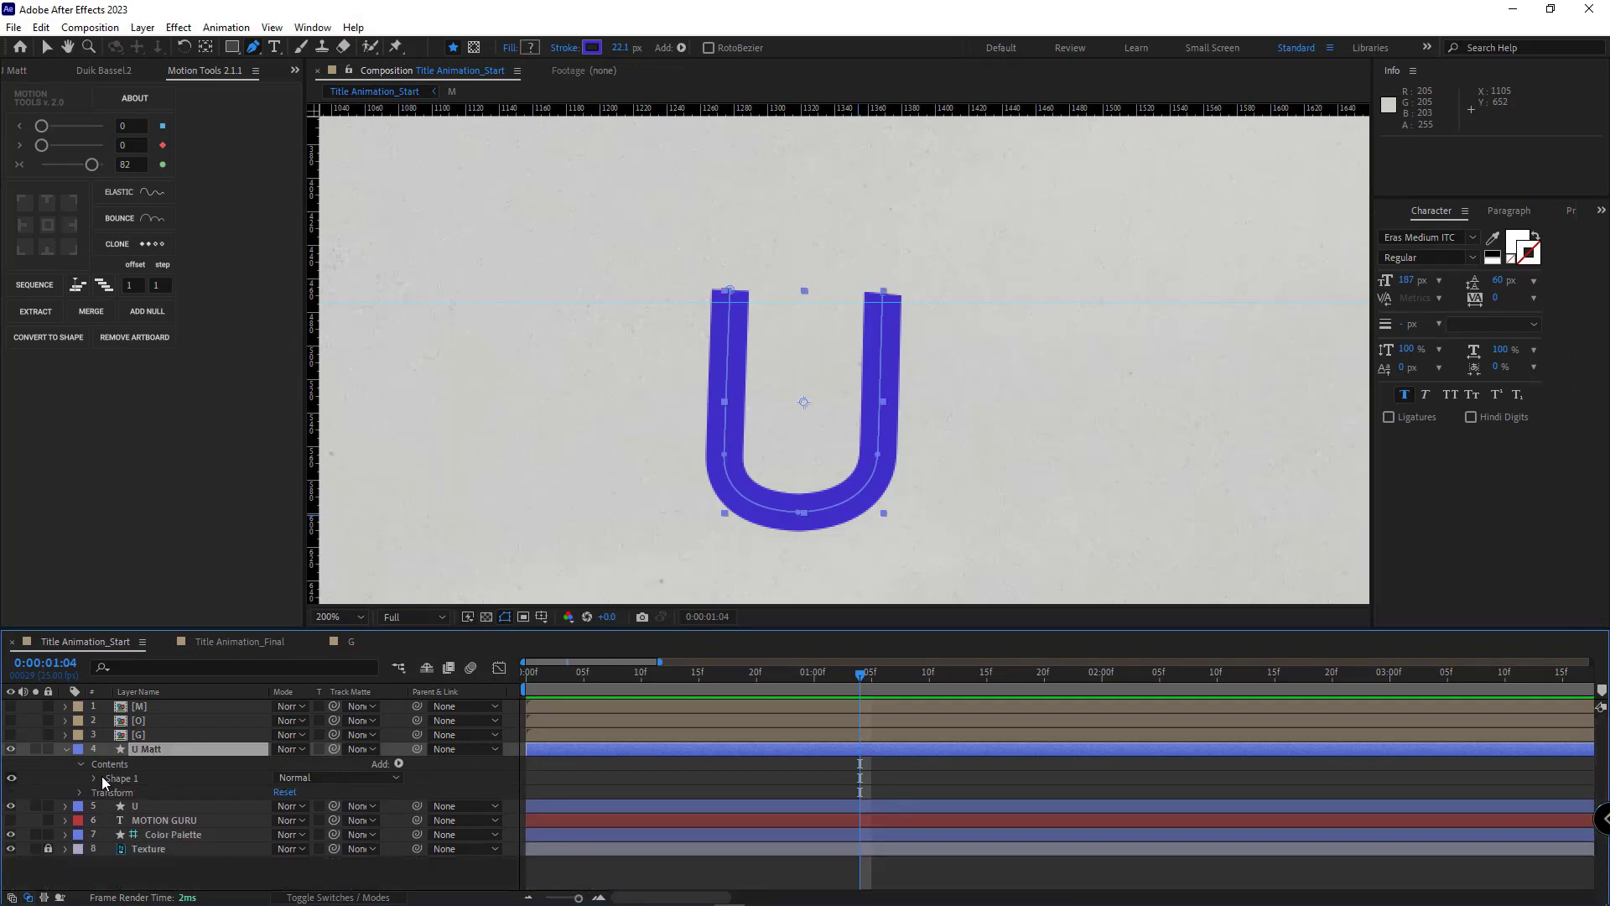
click(399, 763)
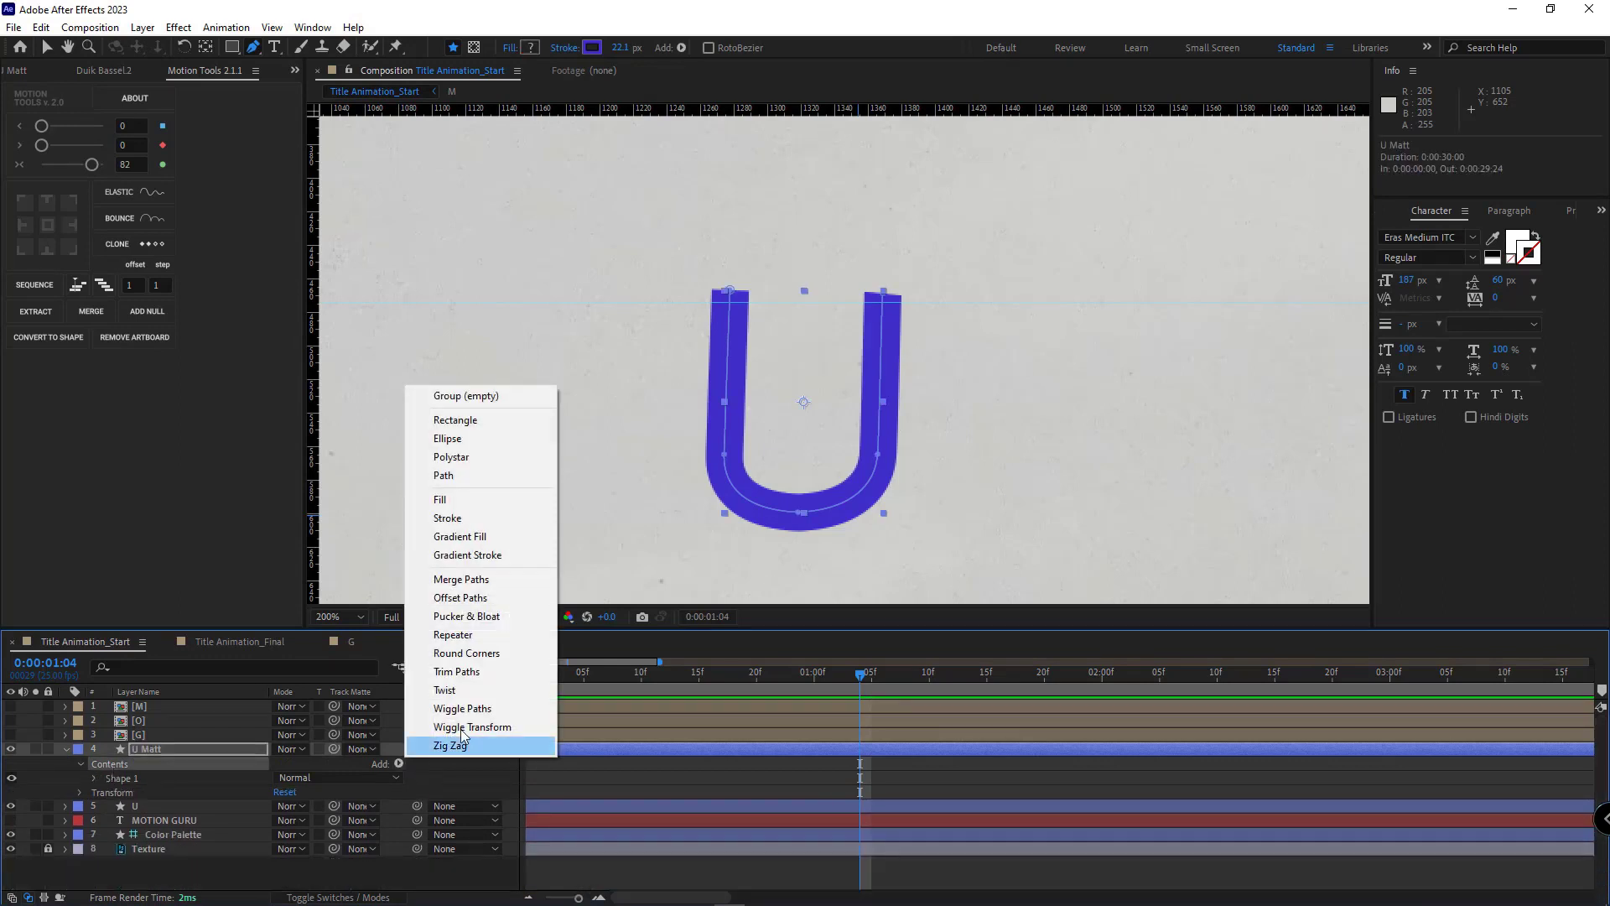
click(483, 672)
click(92, 792)
scroll(168, 805, down, 1)
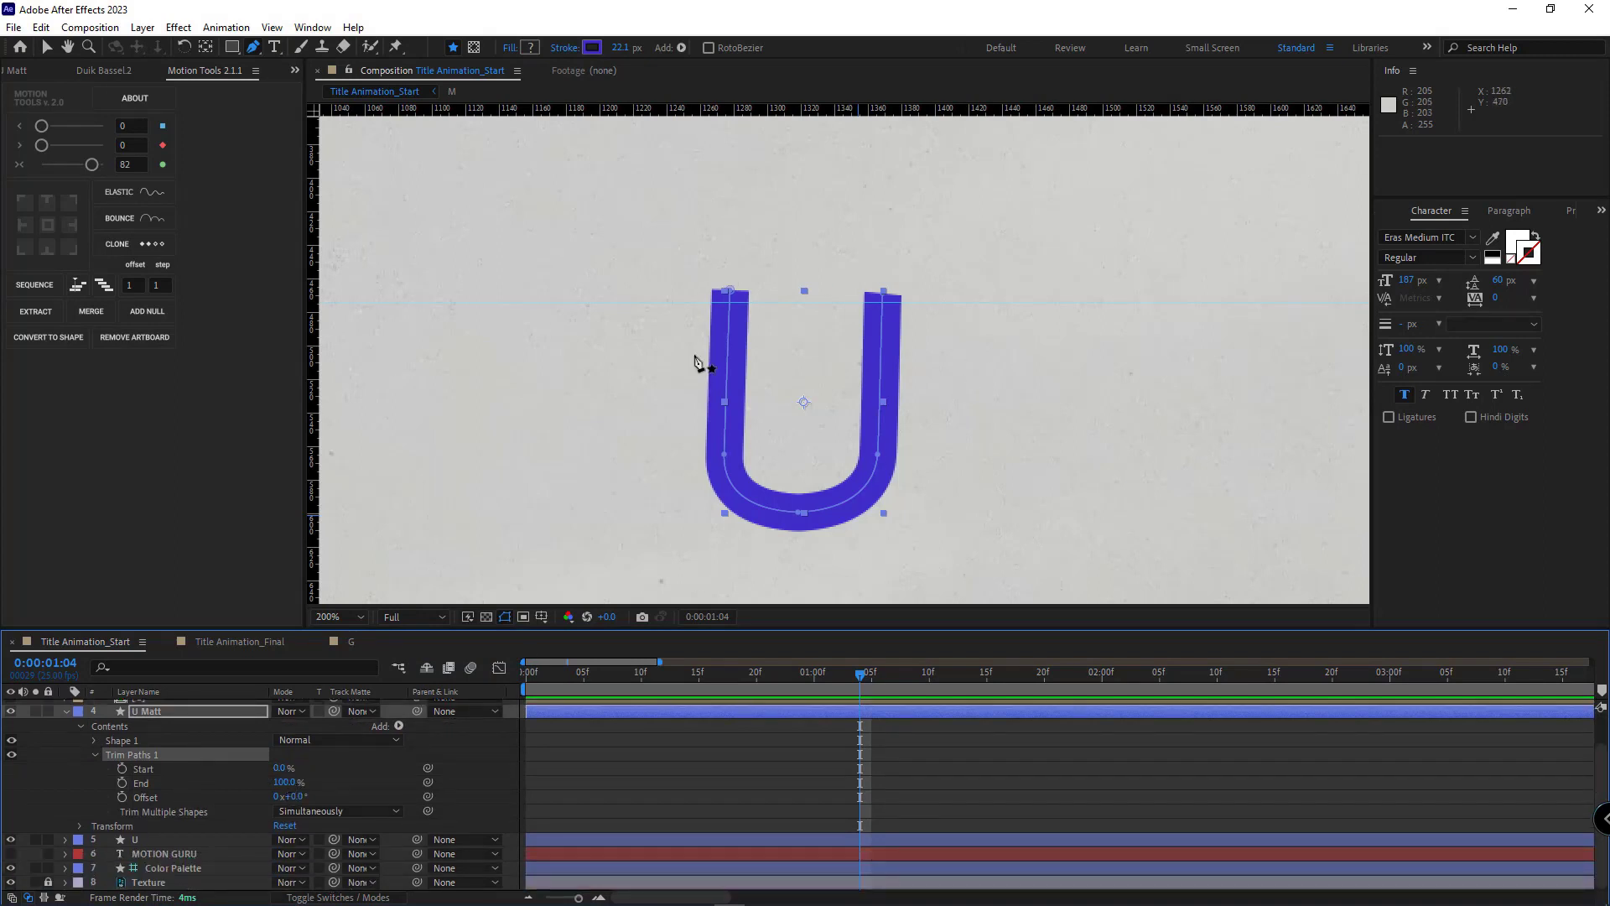
Keyframe the U Matt trim End from 0% at frame 0 to 100% at 0:00:01:00
drag(288, 784, 200, 784)
click(122, 783)
drag(860, 783, 722, 784)
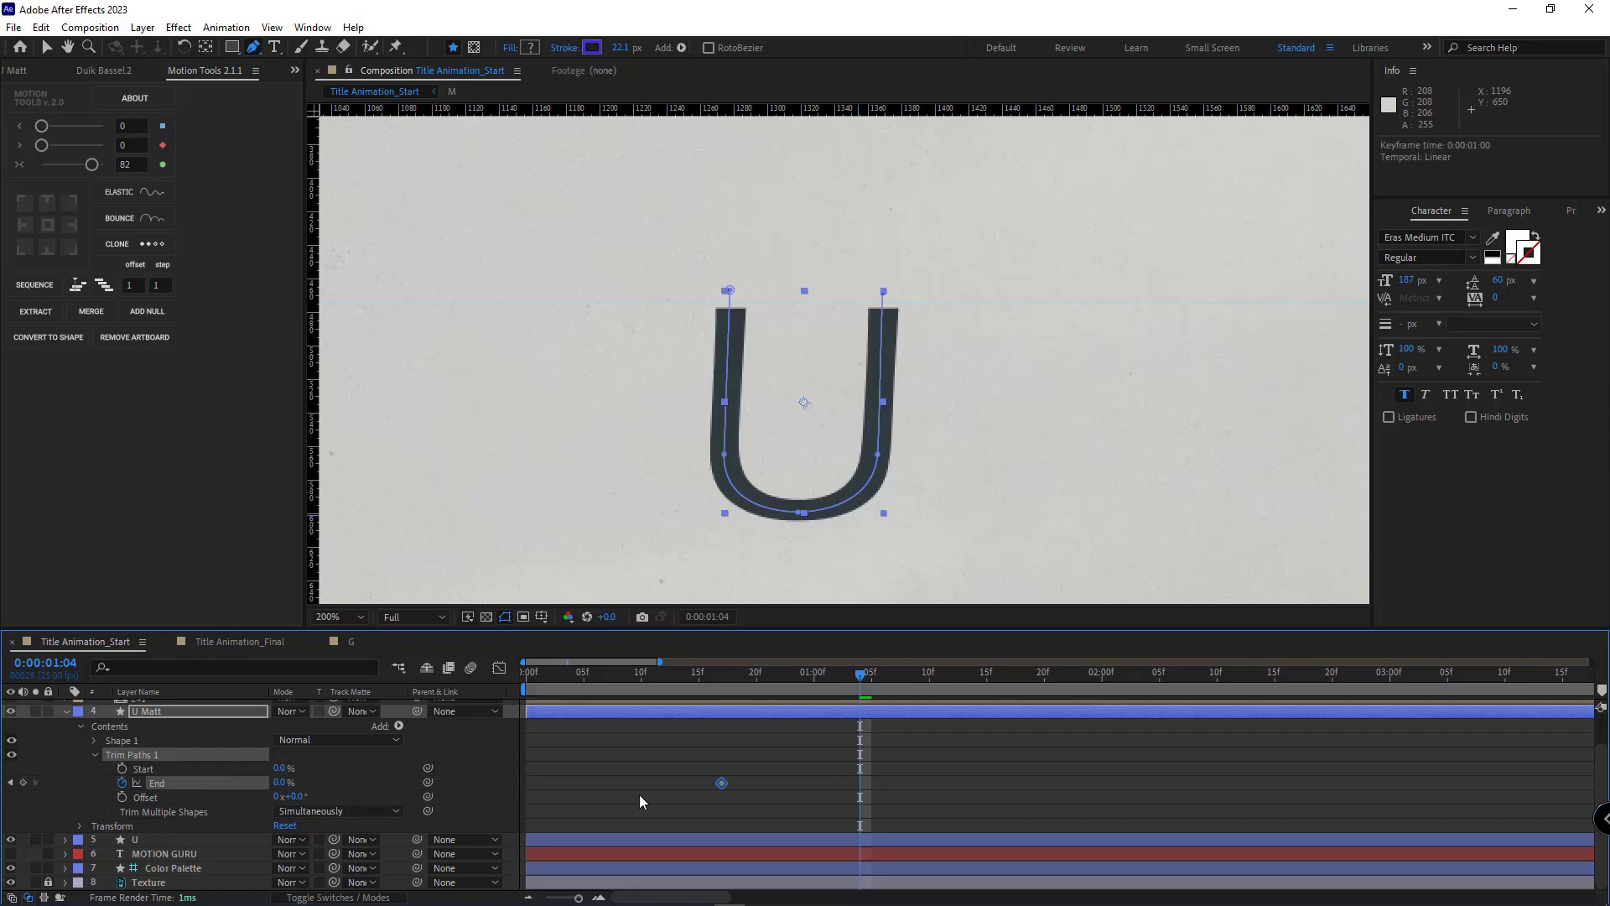
drag(535, 795, 528, 795)
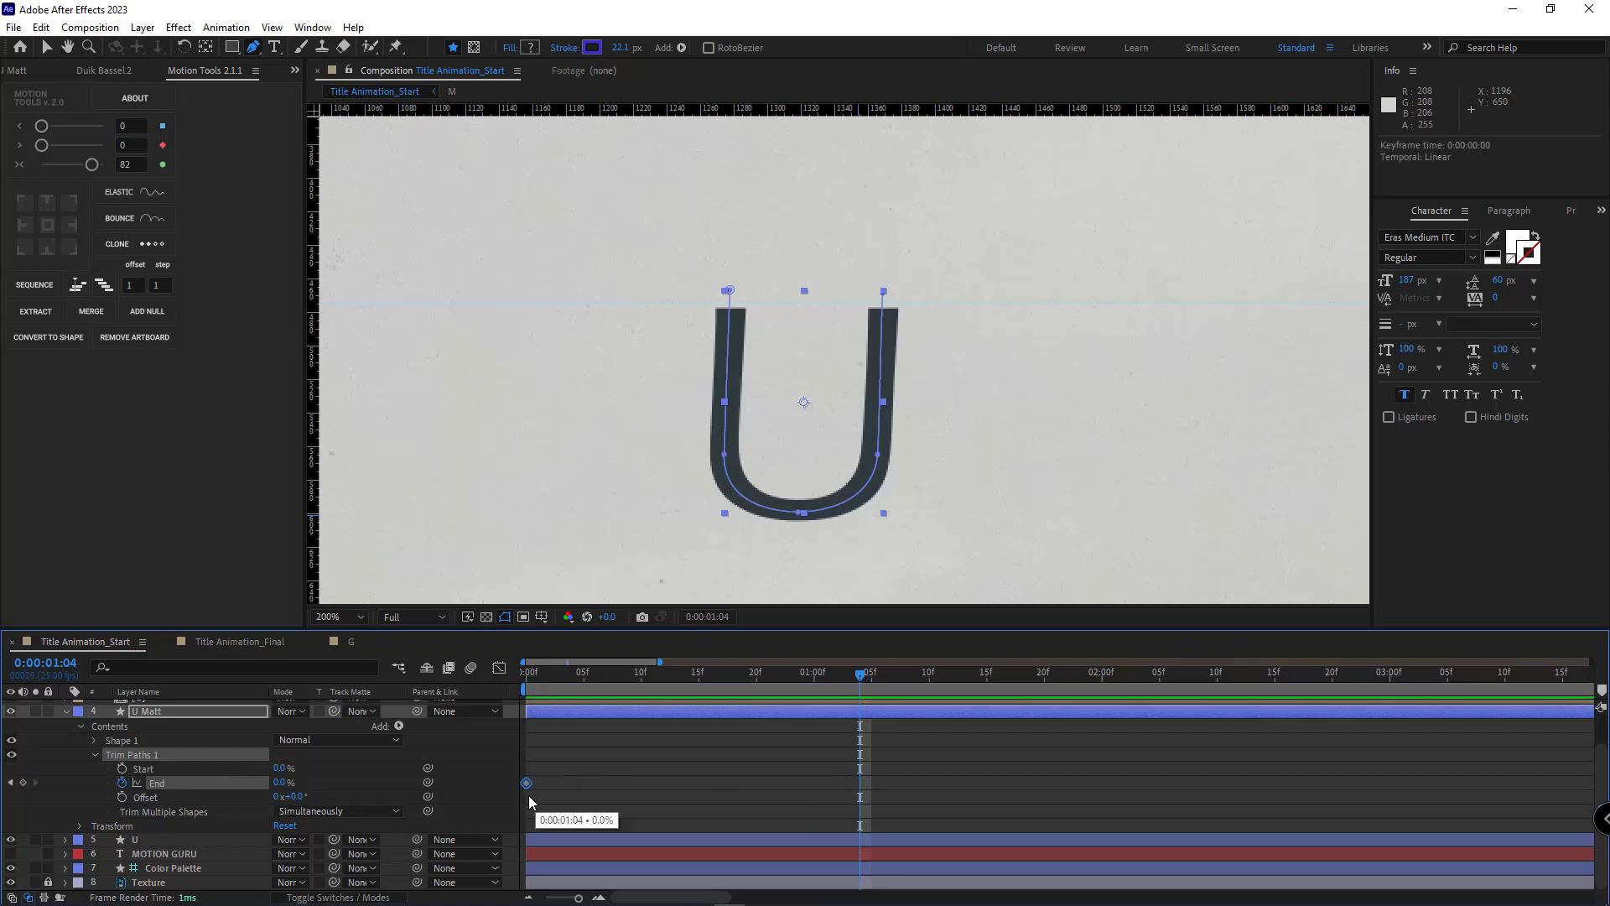
click(813, 674)
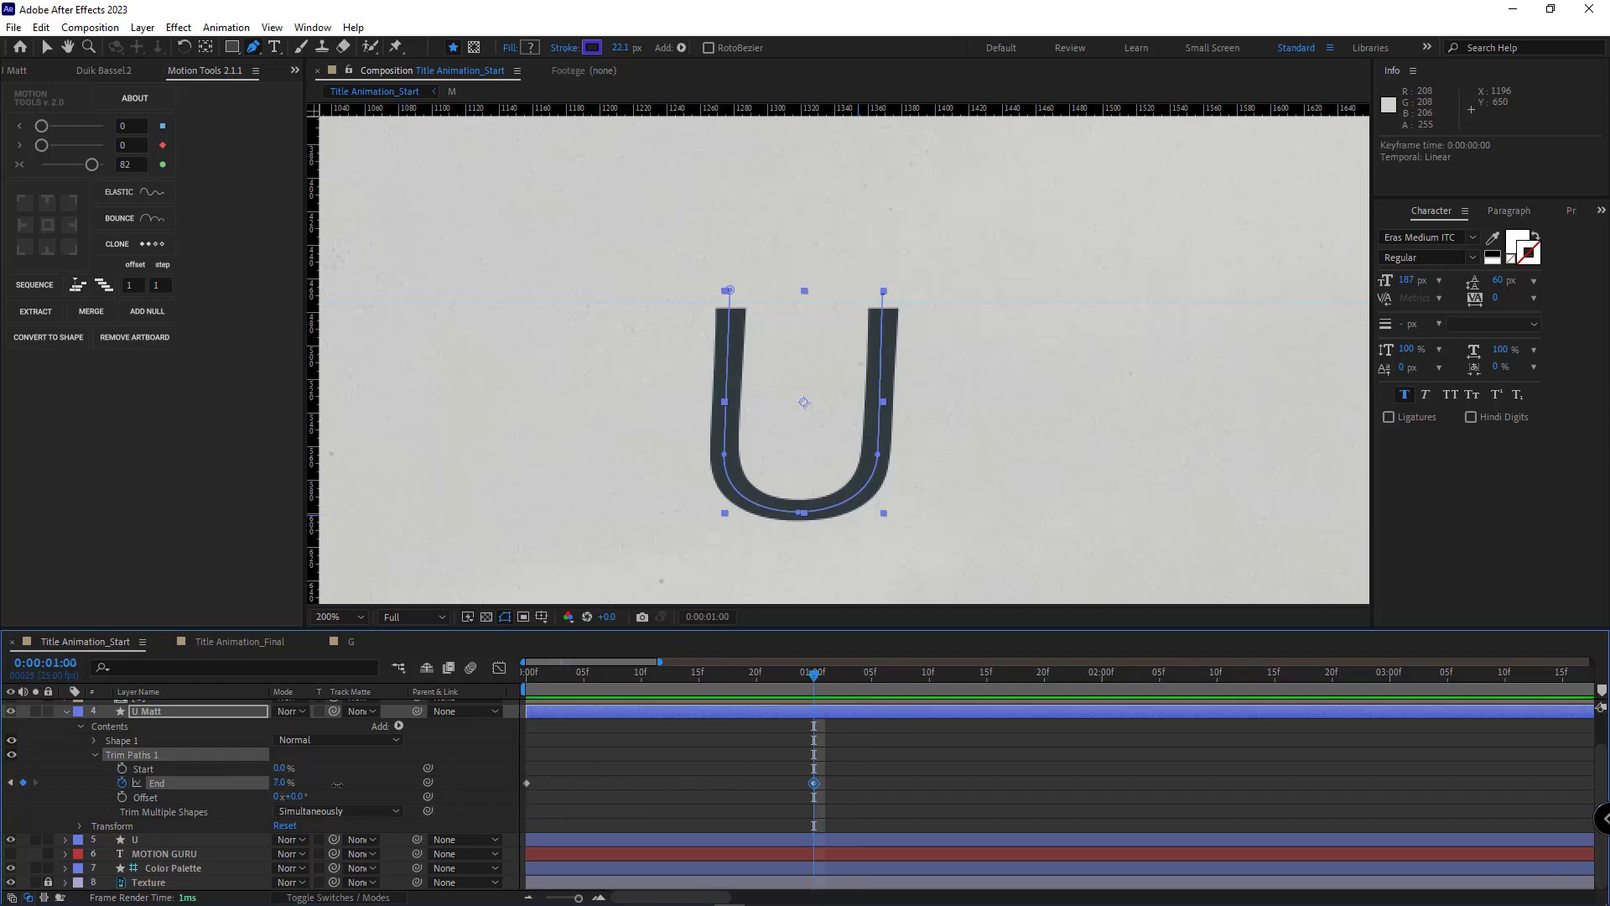
drag(337, 785, 399, 785)
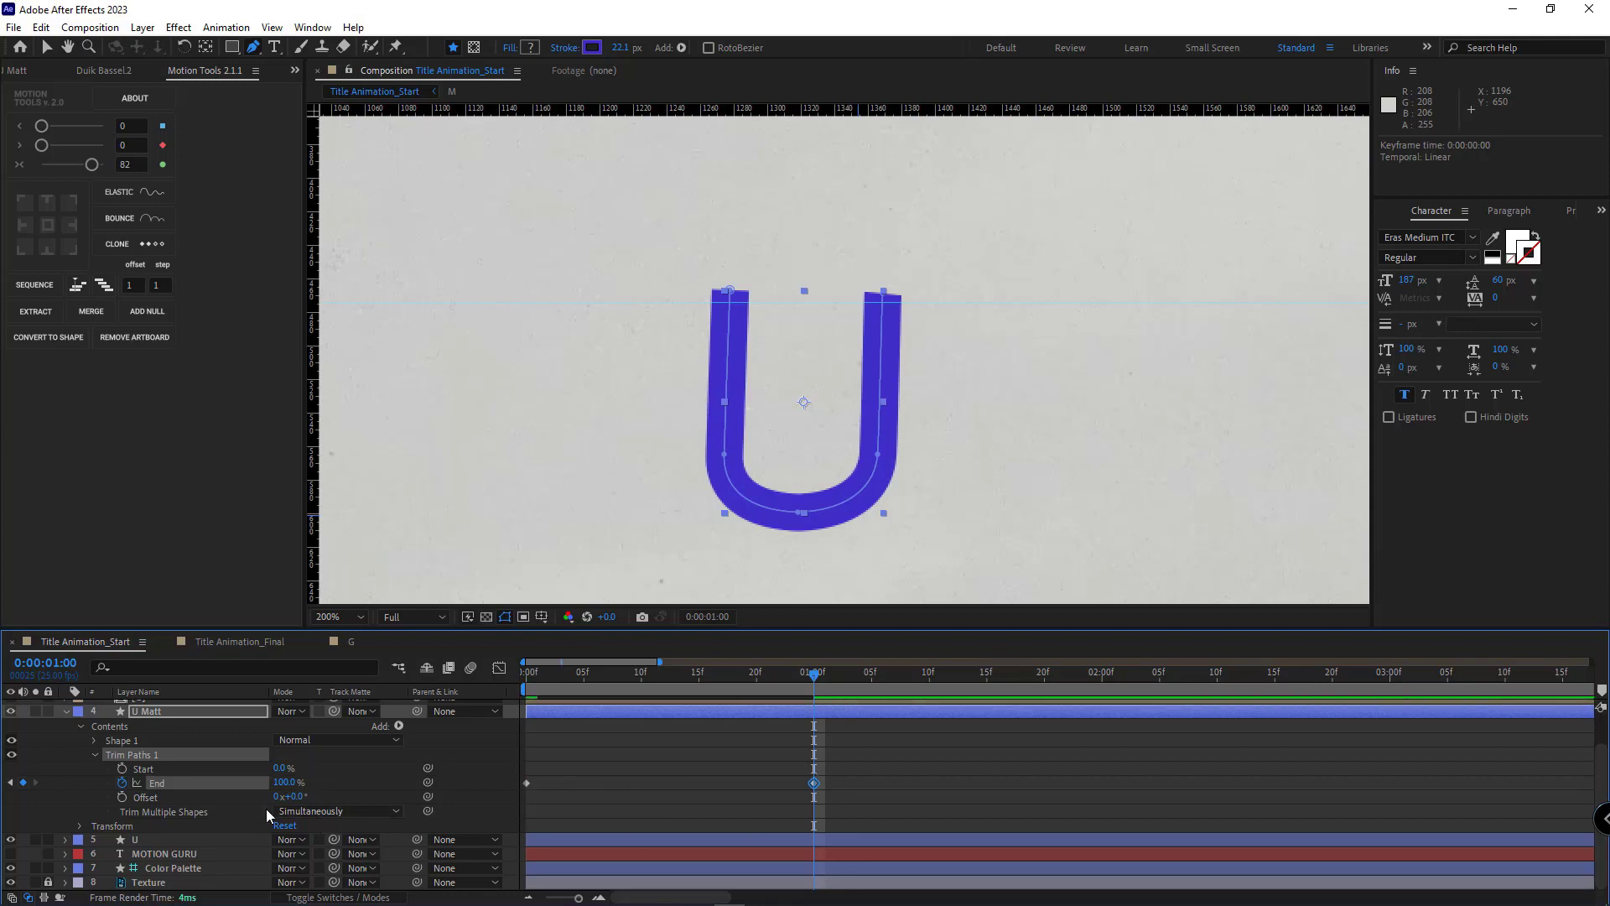
Collapse the U Matt layer and assign it as the track matte of the U layer
click(96, 755)
click(63, 746)
click(187, 763)
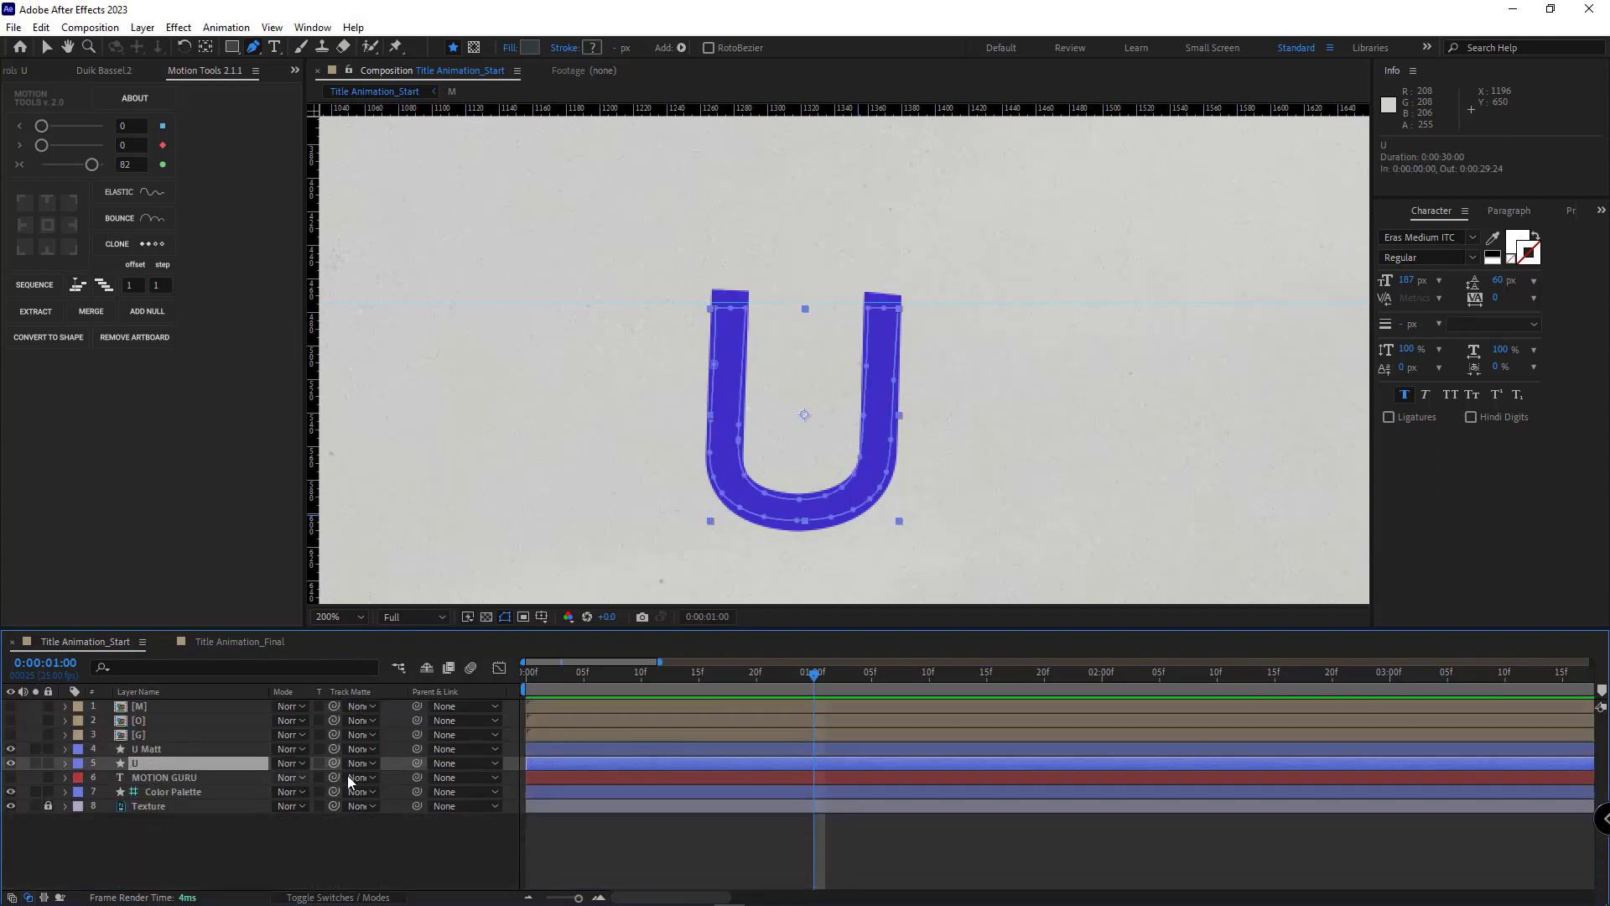
click(366, 762)
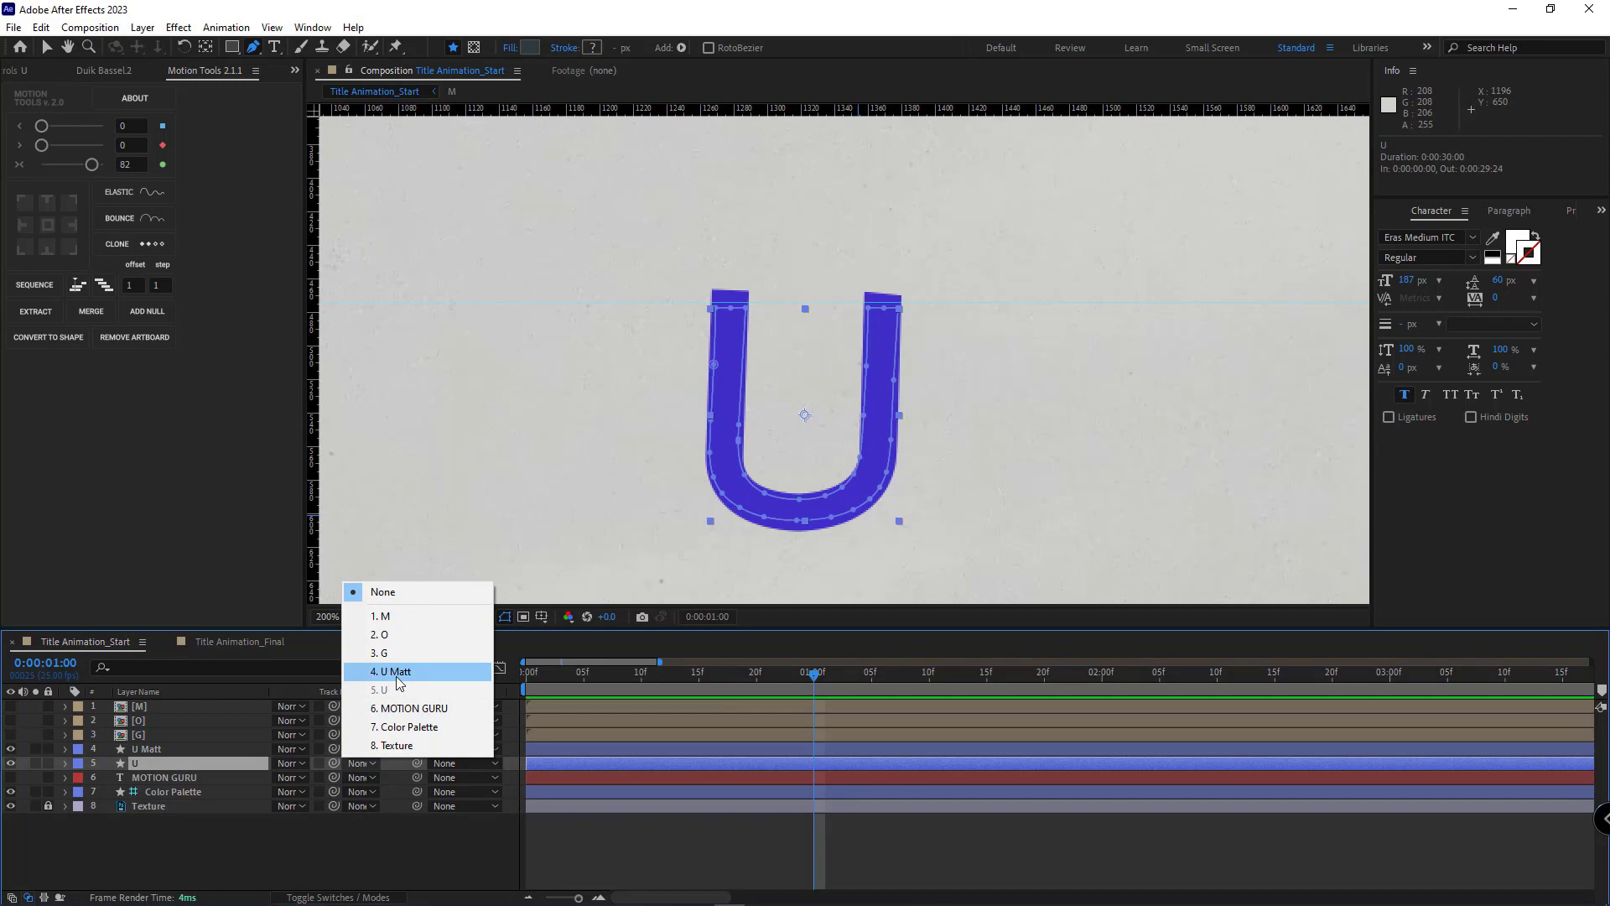
click(395, 676)
Reveal U Matt's keyframes and ease the trim End keyframe at 0:00:01:00
key(v)
click(609, 747)
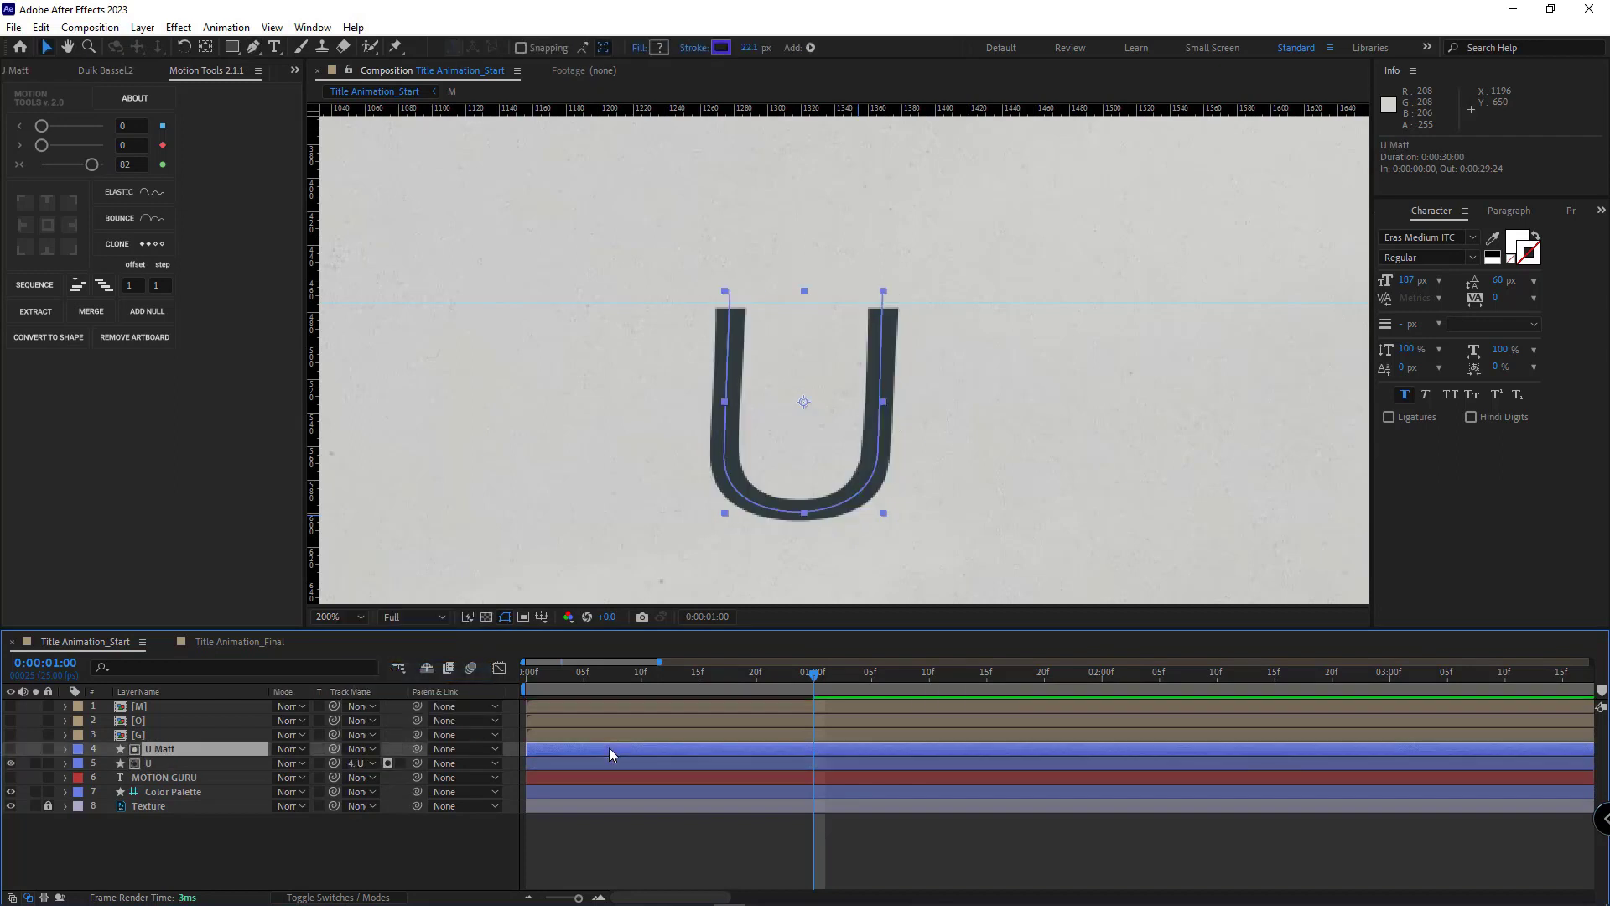
key(u)
click(814, 763)
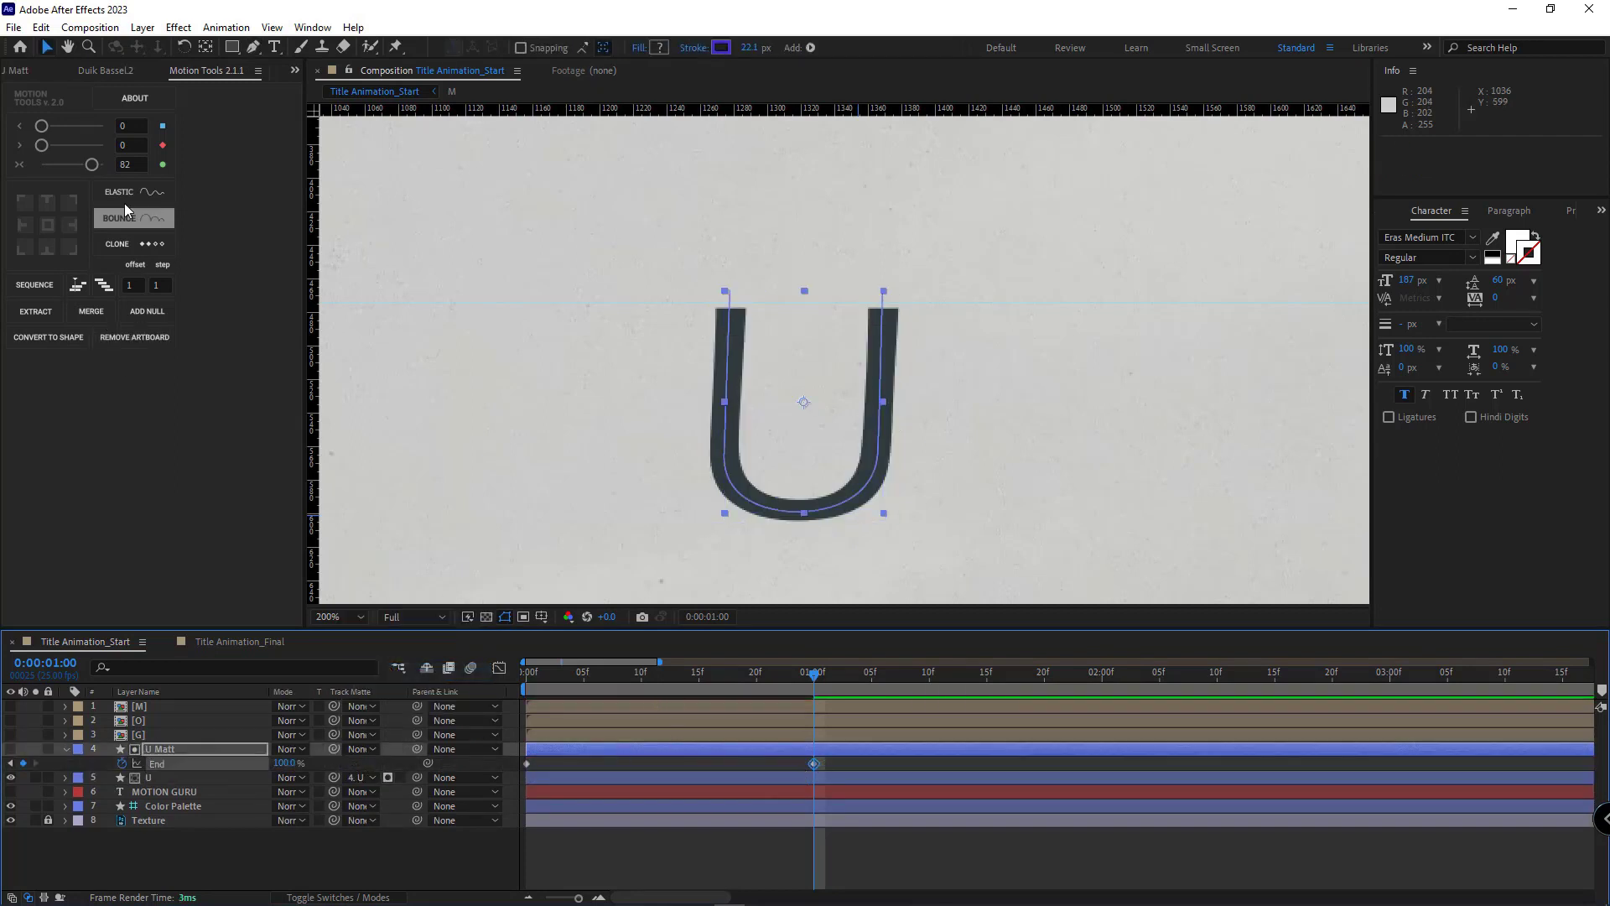
click(757, 762)
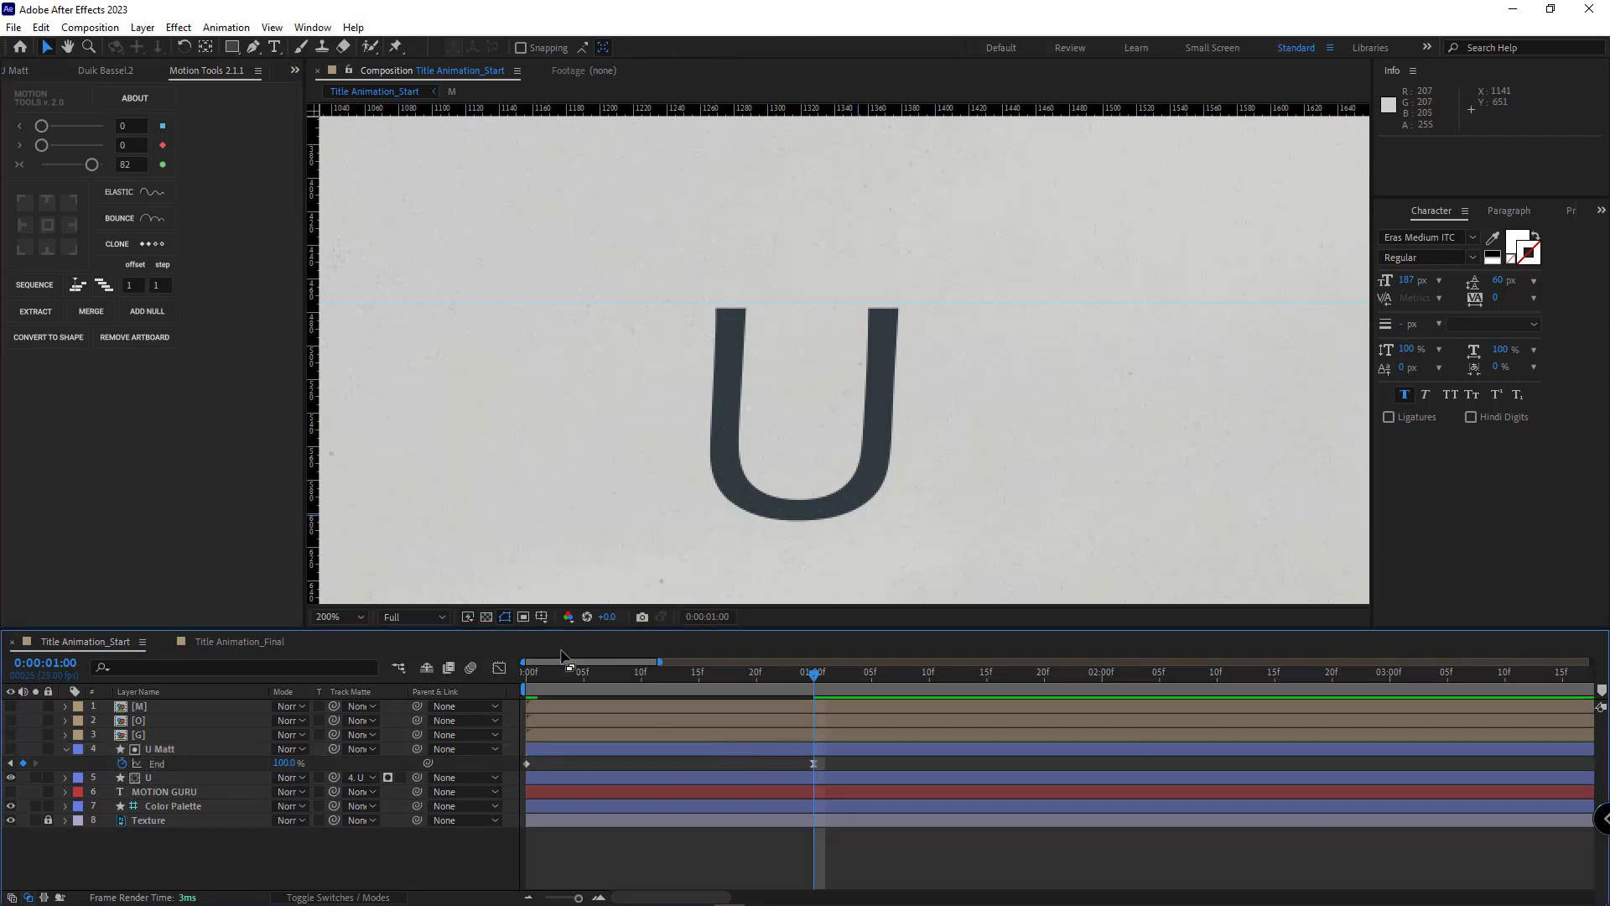
Preview the U's reveal animation from the first frame
click(522, 676)
key(space)
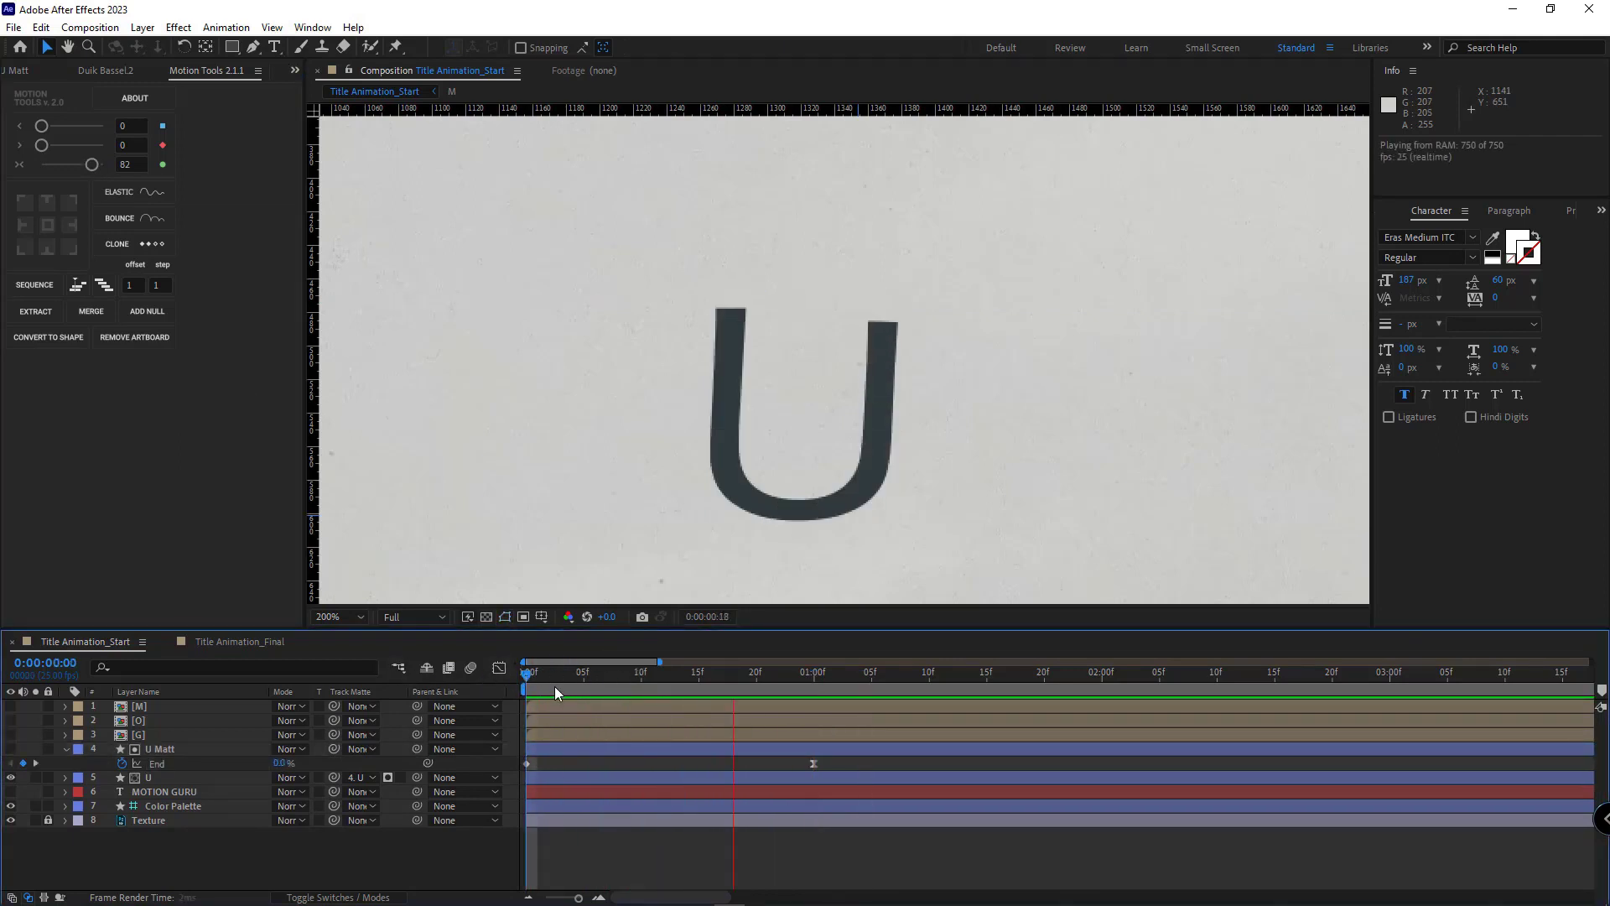
mouse_move(525, 678)
mouse_down()
mouse_move(564, 676)
mouse_move(525, 677)
mouse_up()
Lower both end points of the U Matt path to just above the tops of the U's arms
click(592, 751)
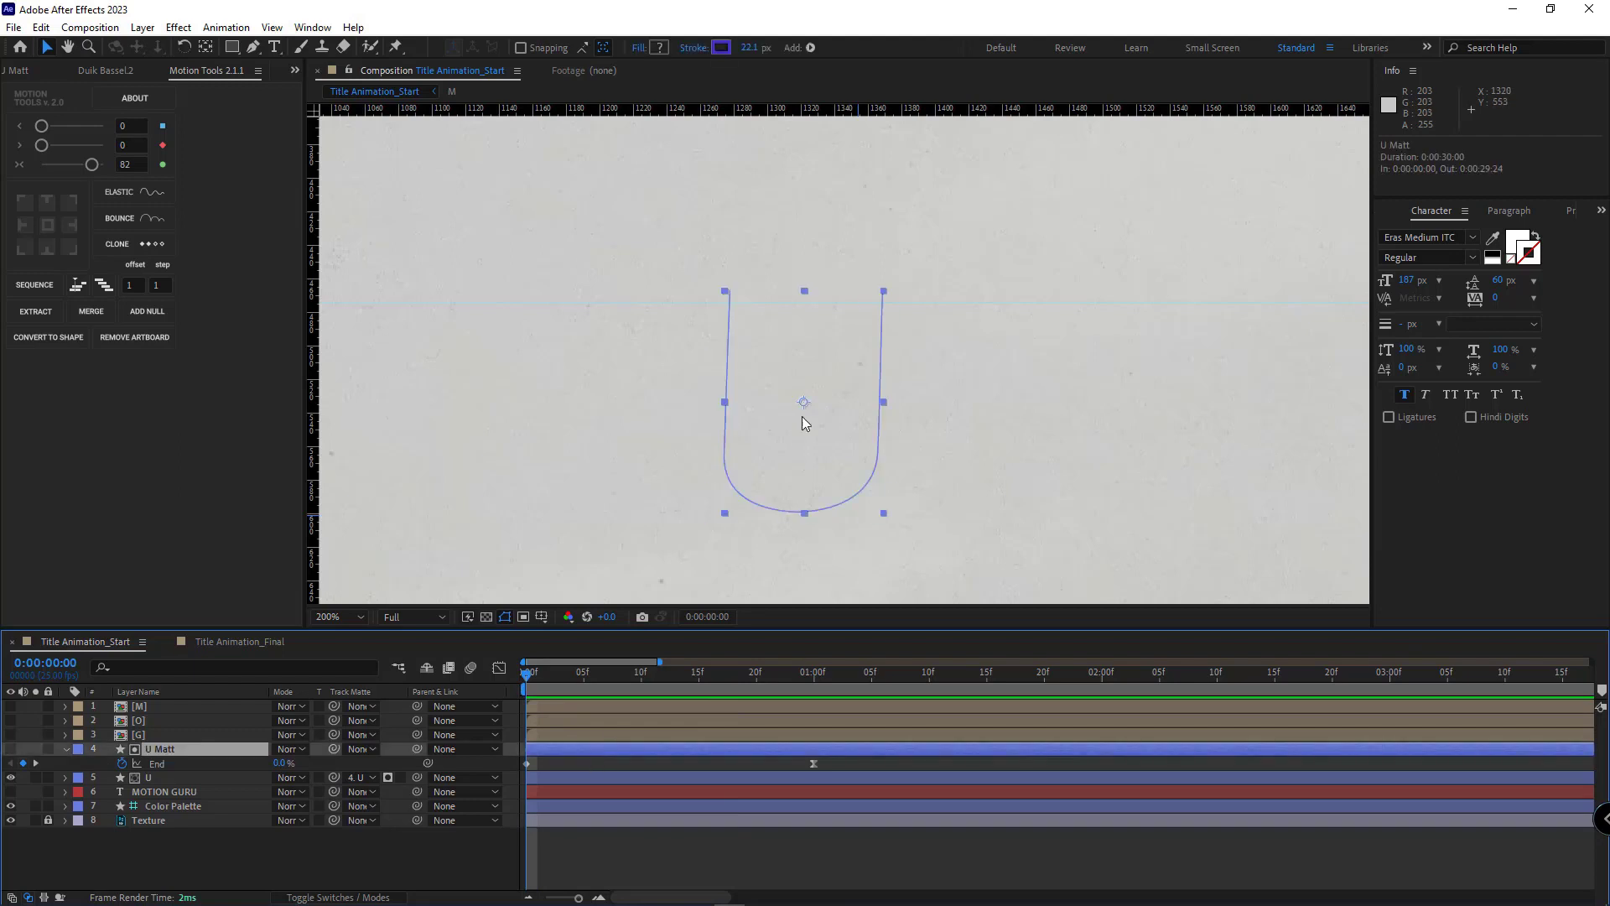
key(period)
drag(677, 333, 694, 398)
key(Page_Down)
key(g)
drag(632, 287, 630, 311)
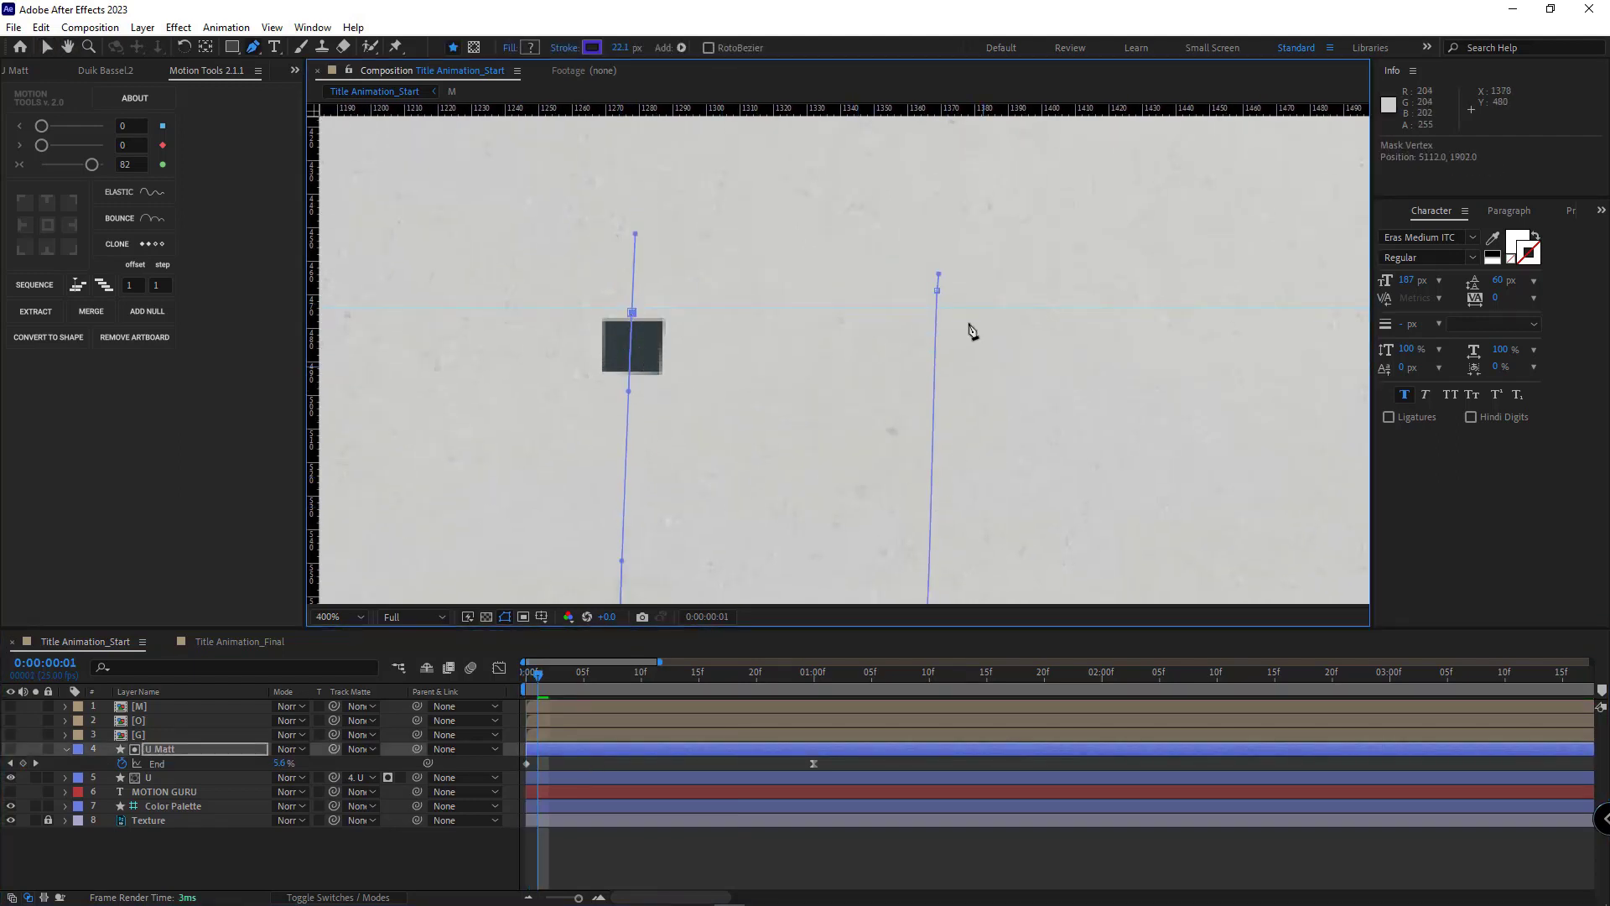
click(814, 678)
drag(938, 291, 937, 311)
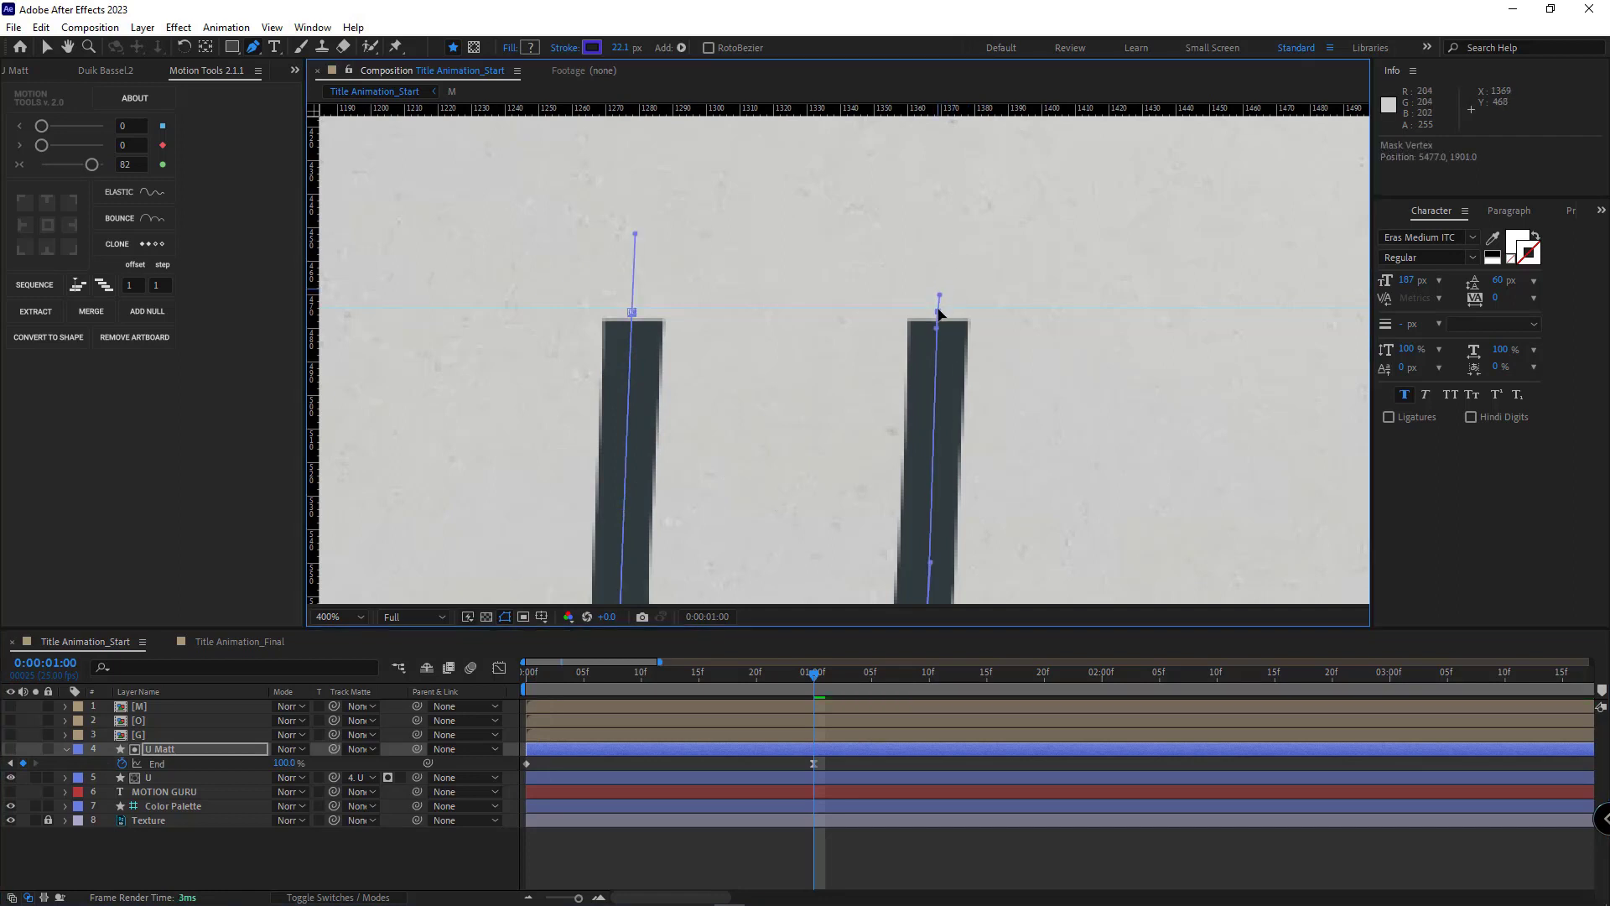
key(comma)
click(713, 860)
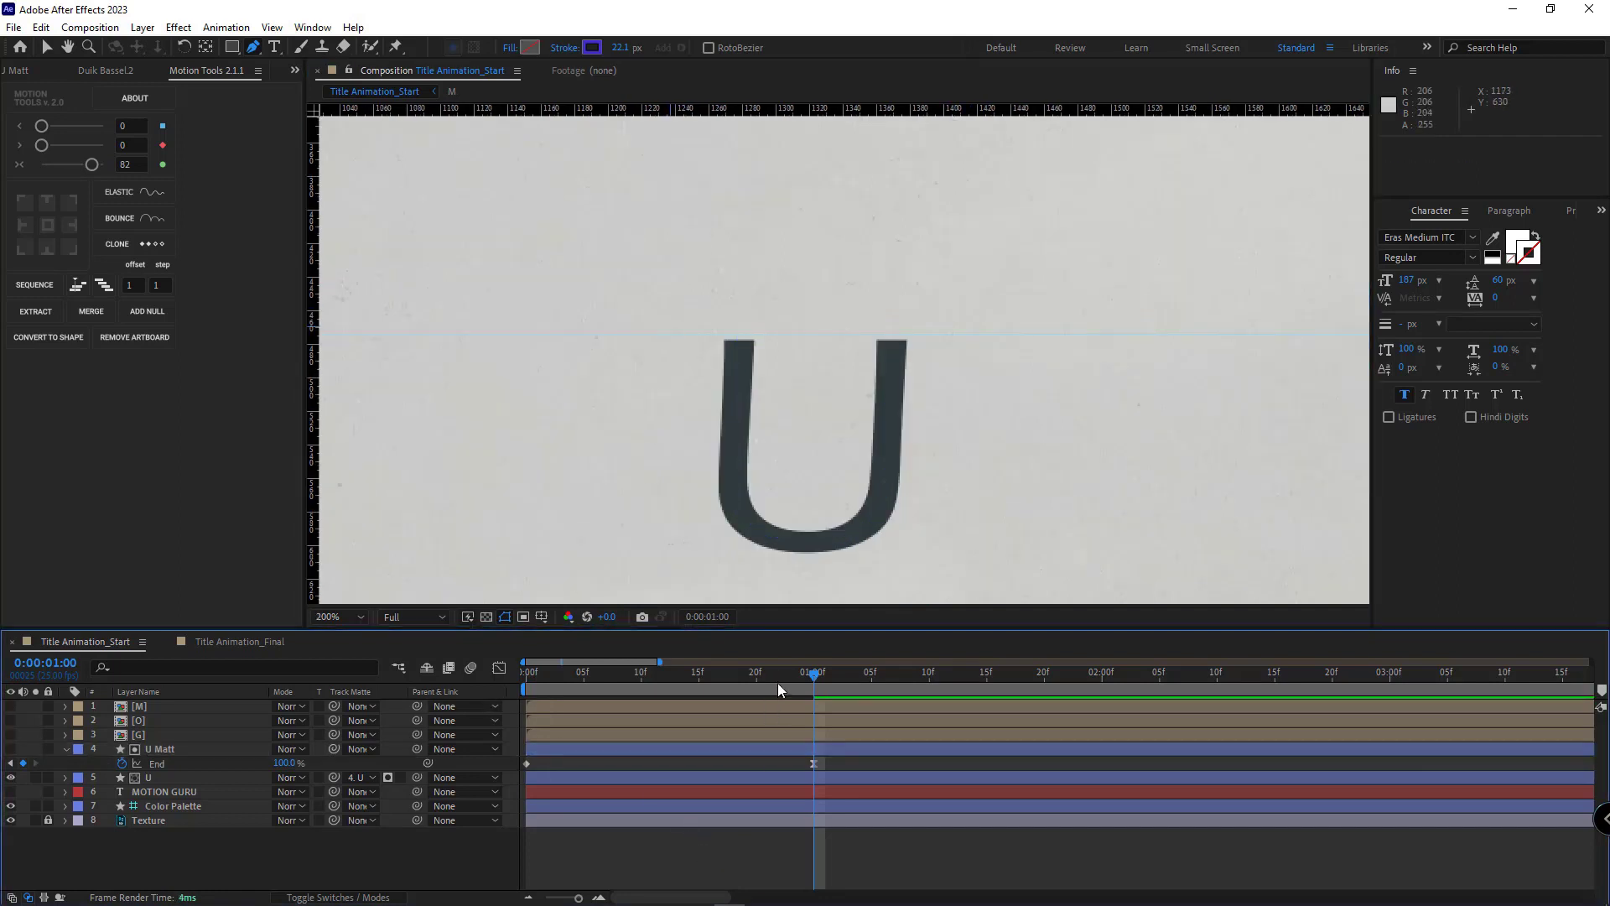
Replay the U's reveal from the start and scrub through the Title Animation_Final composition for reference
mouse_move(778, 683)
mouse_down()
mouse_move(449, 652)
mouse_move(656, 661)
mouse_move(331, 676)
mouse_up()
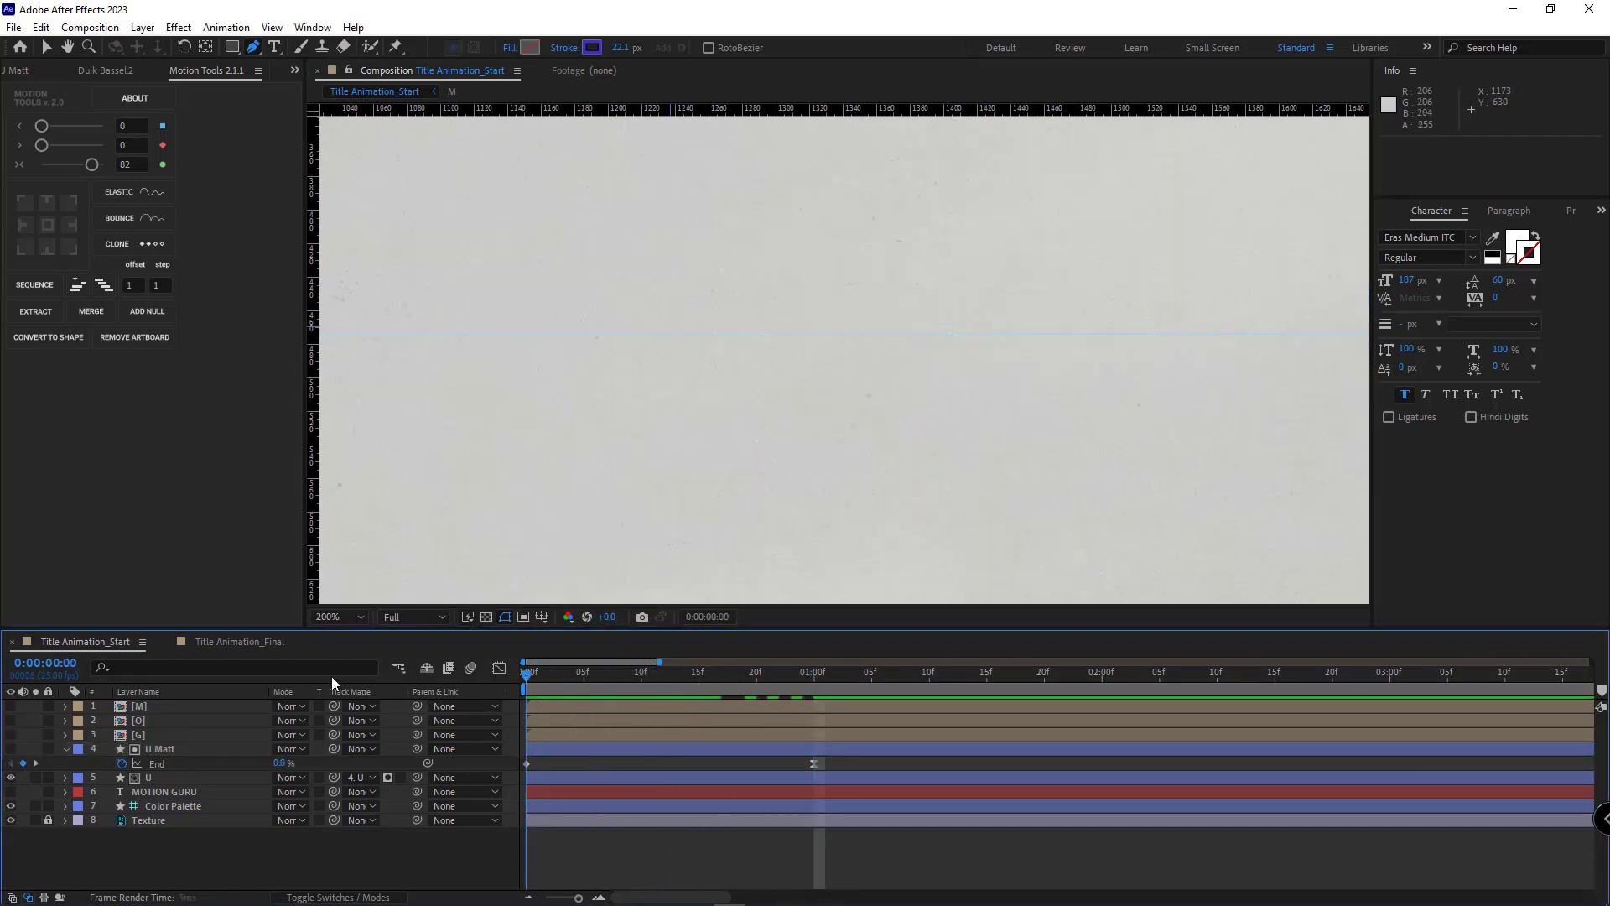
key(space)
key(space)
click(526, 678)
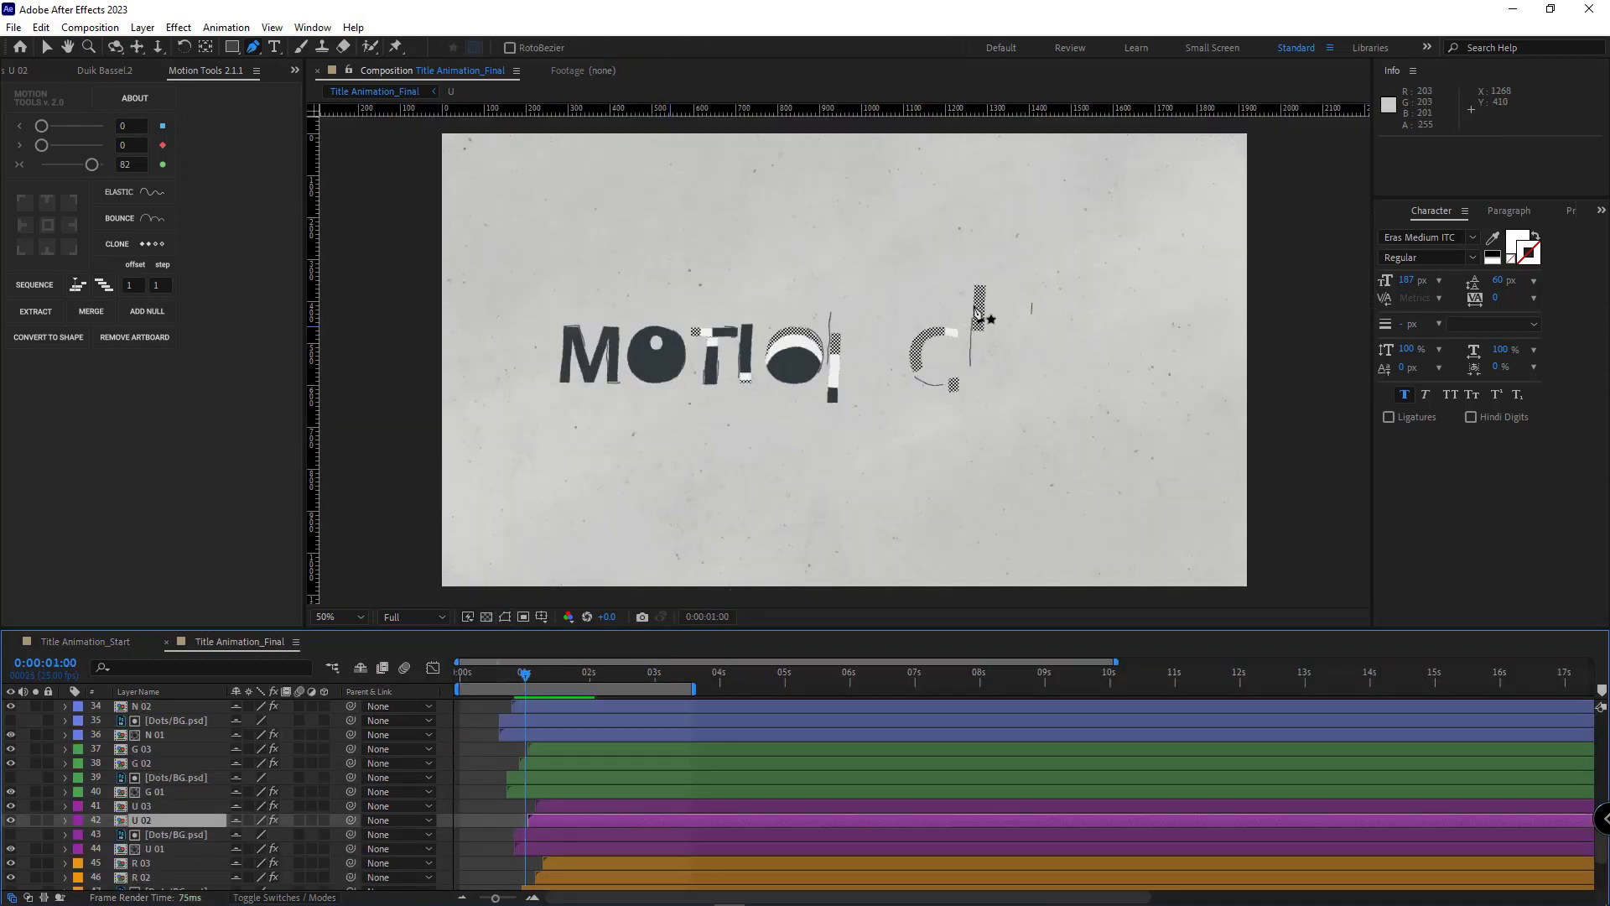
drag(522, 677, 788, 675)
click(89, 641)
Duplicate the U Matt layer in the Title Animation_Start composition and rename the copy as Start
click(151, 776)
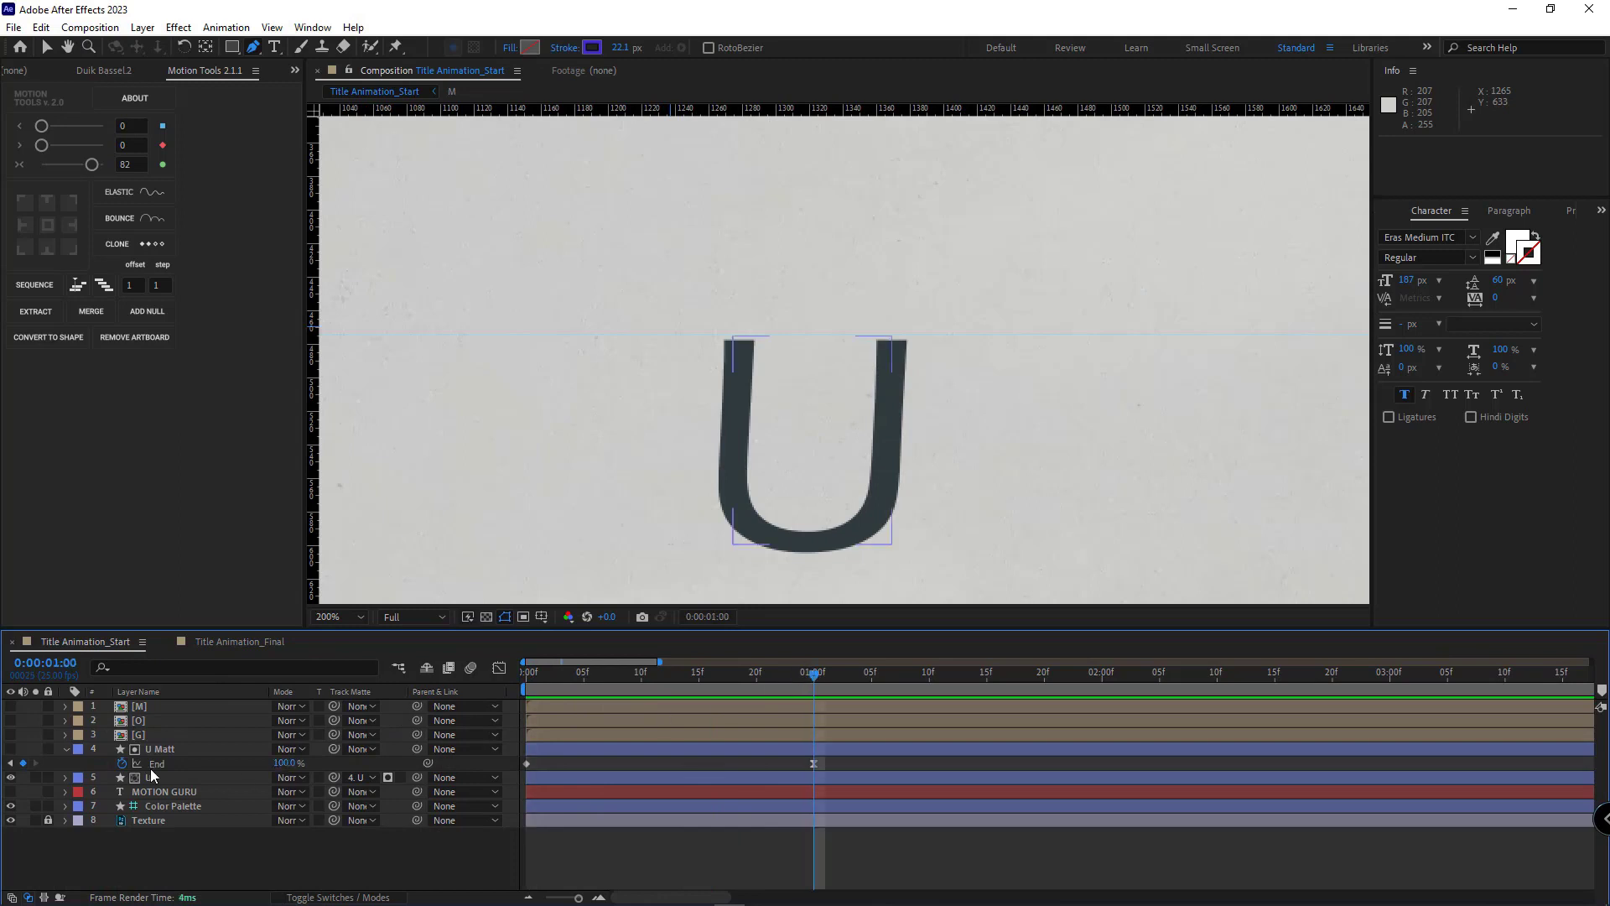
click(67, 749)
click(164, 751)
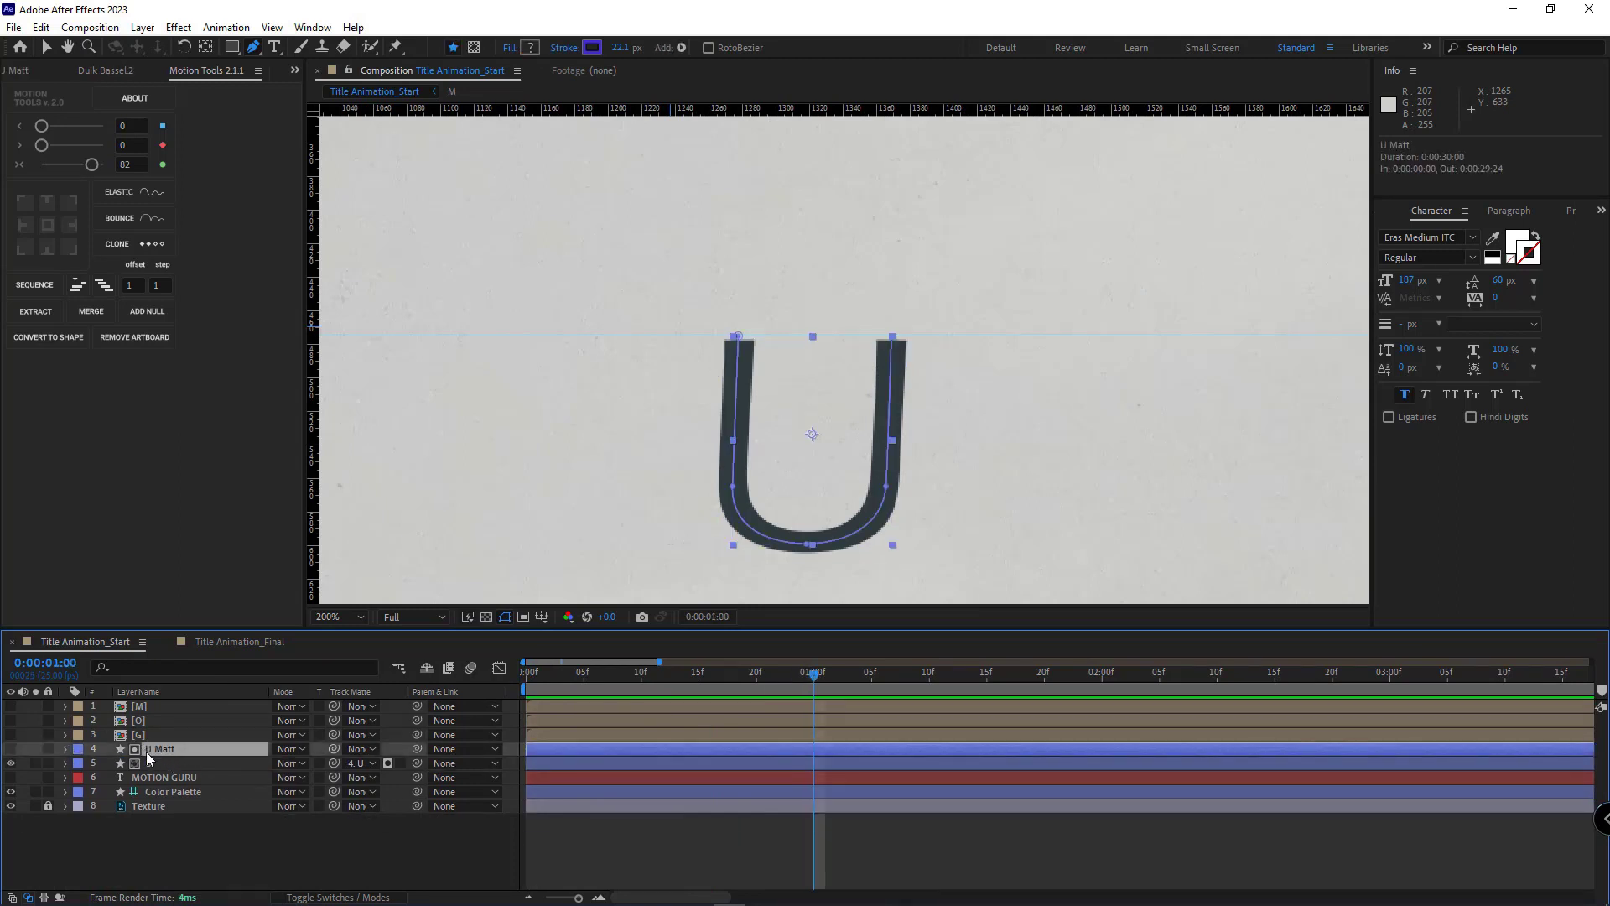
key(ctrl+d)
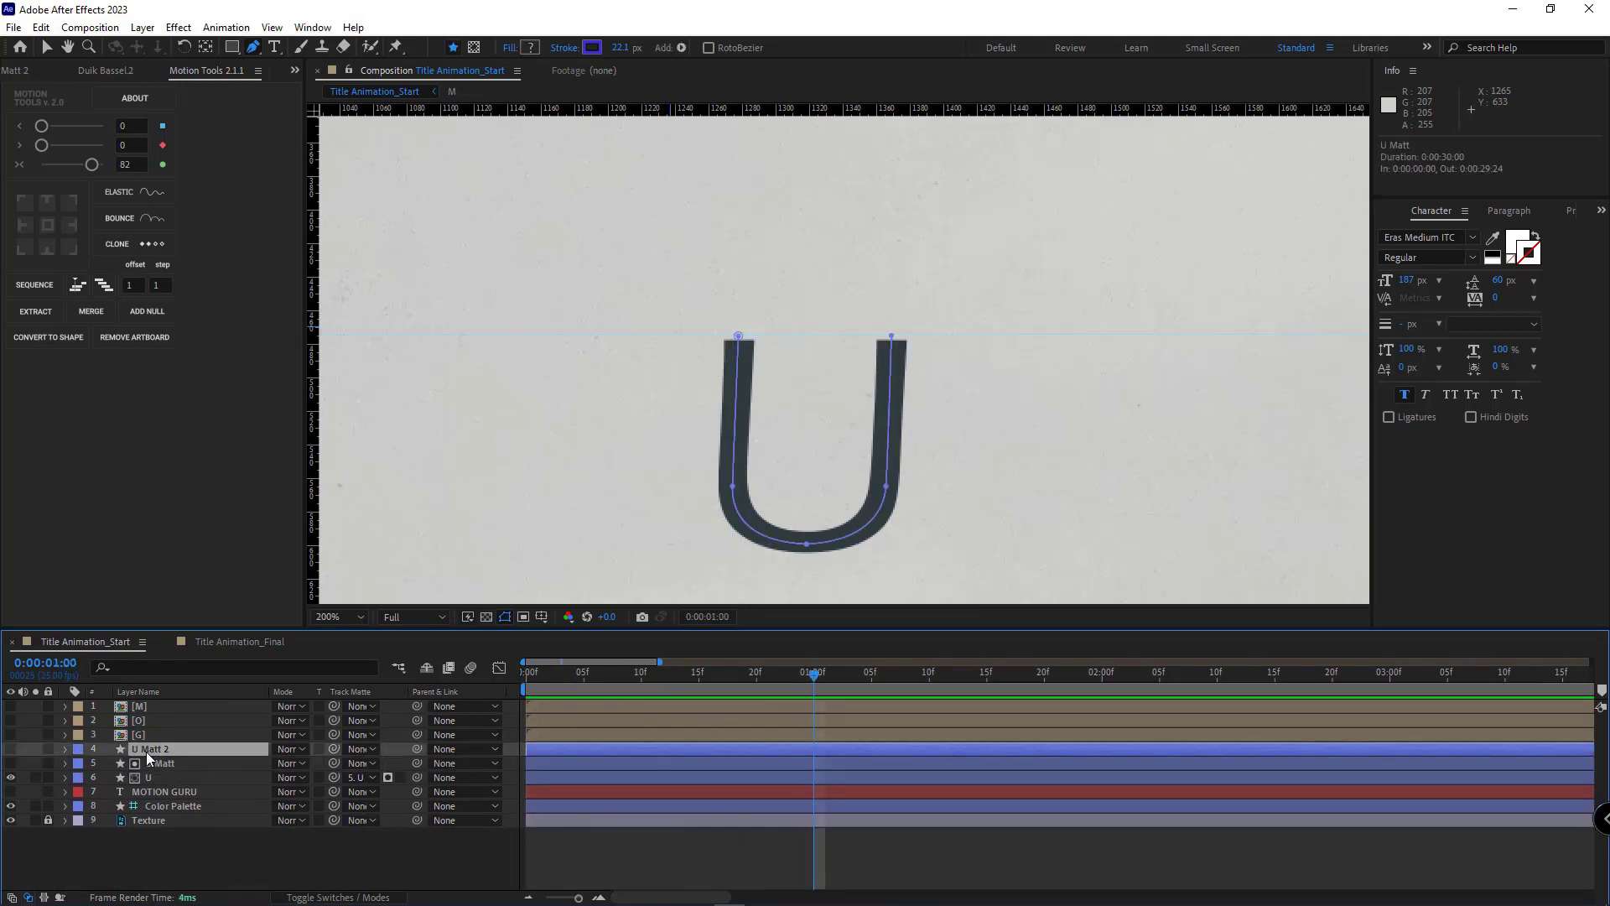
key(Return)
text(U Mat)
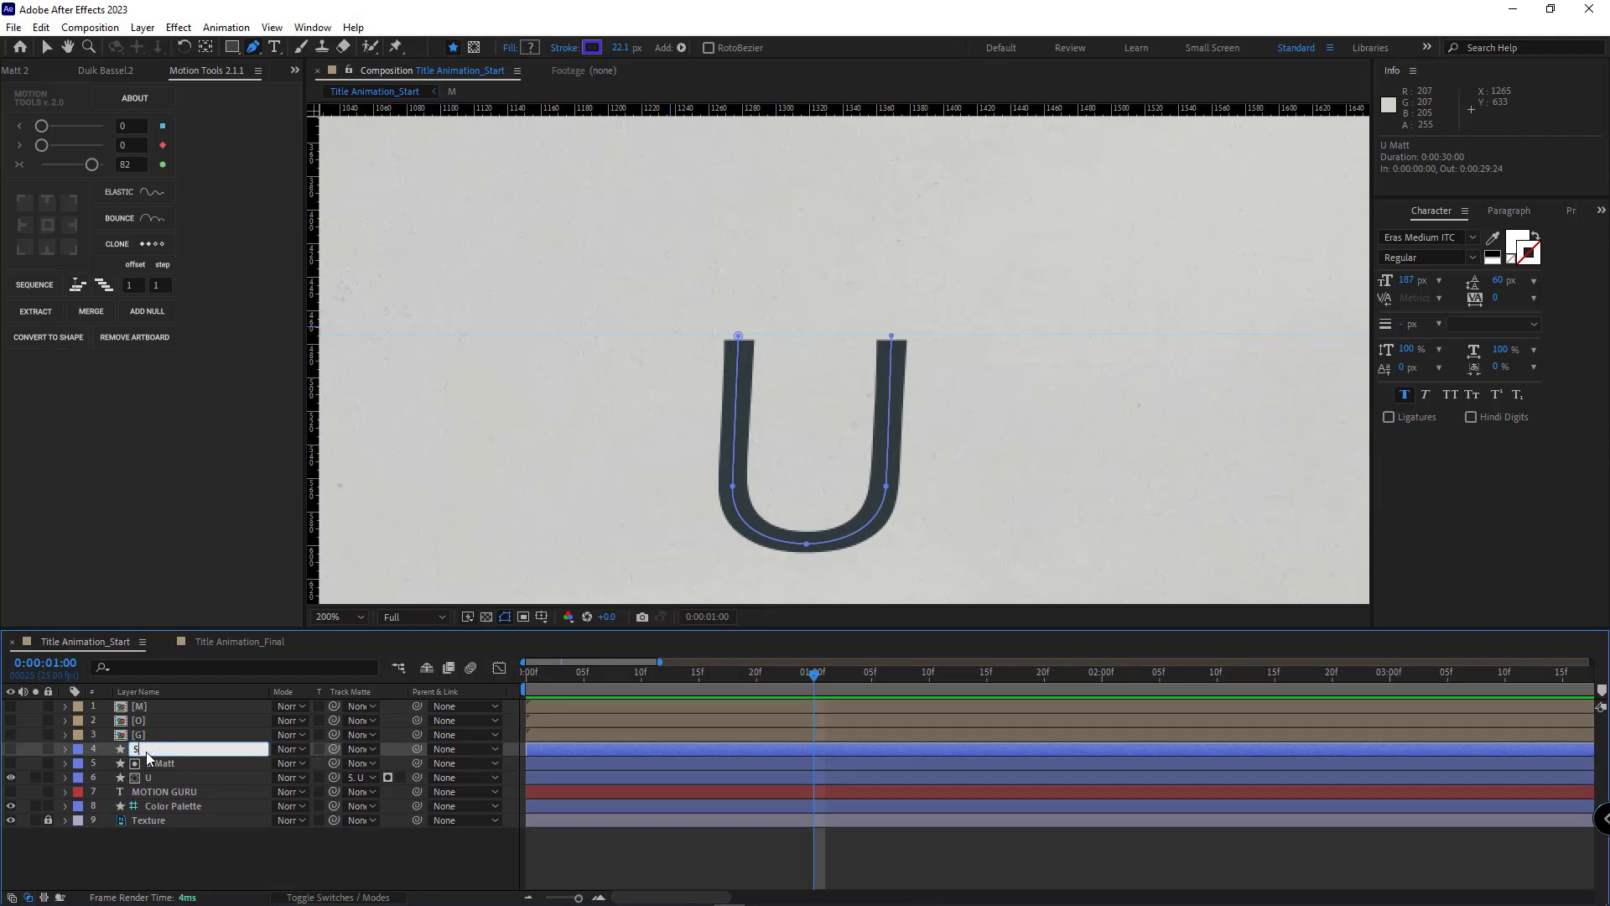
text(Start)
key(Return)
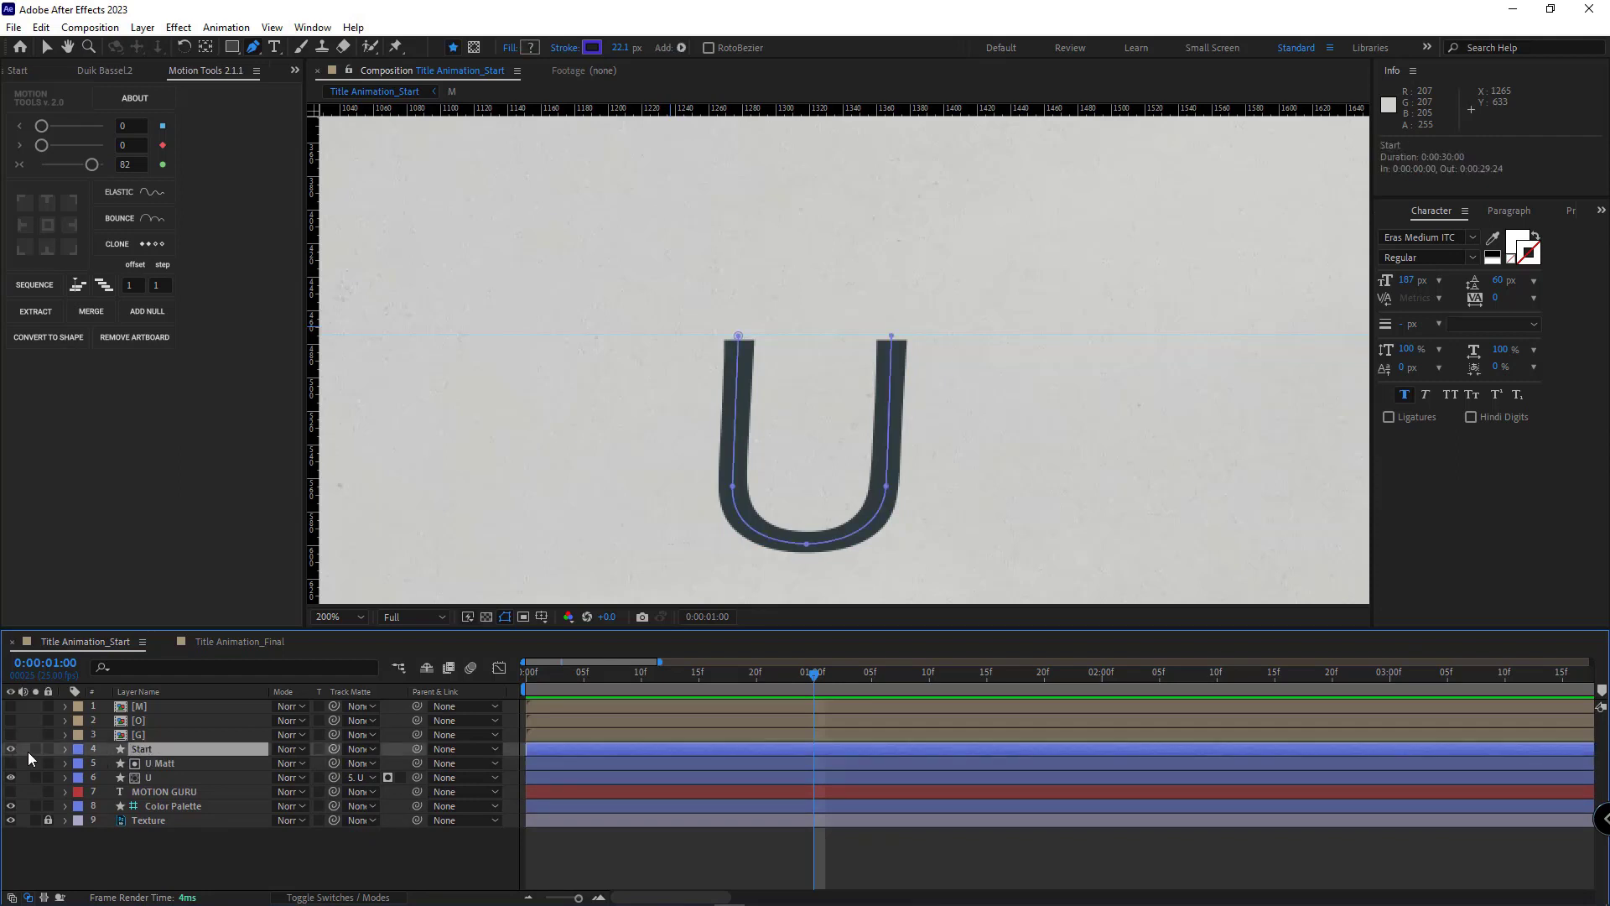
Extend the left end of the Start path far above the U, set its stroke width to 18.1 px, and hide the layer
drag(737, 335, 743, 167)
scroll(818, 306, up, 2)
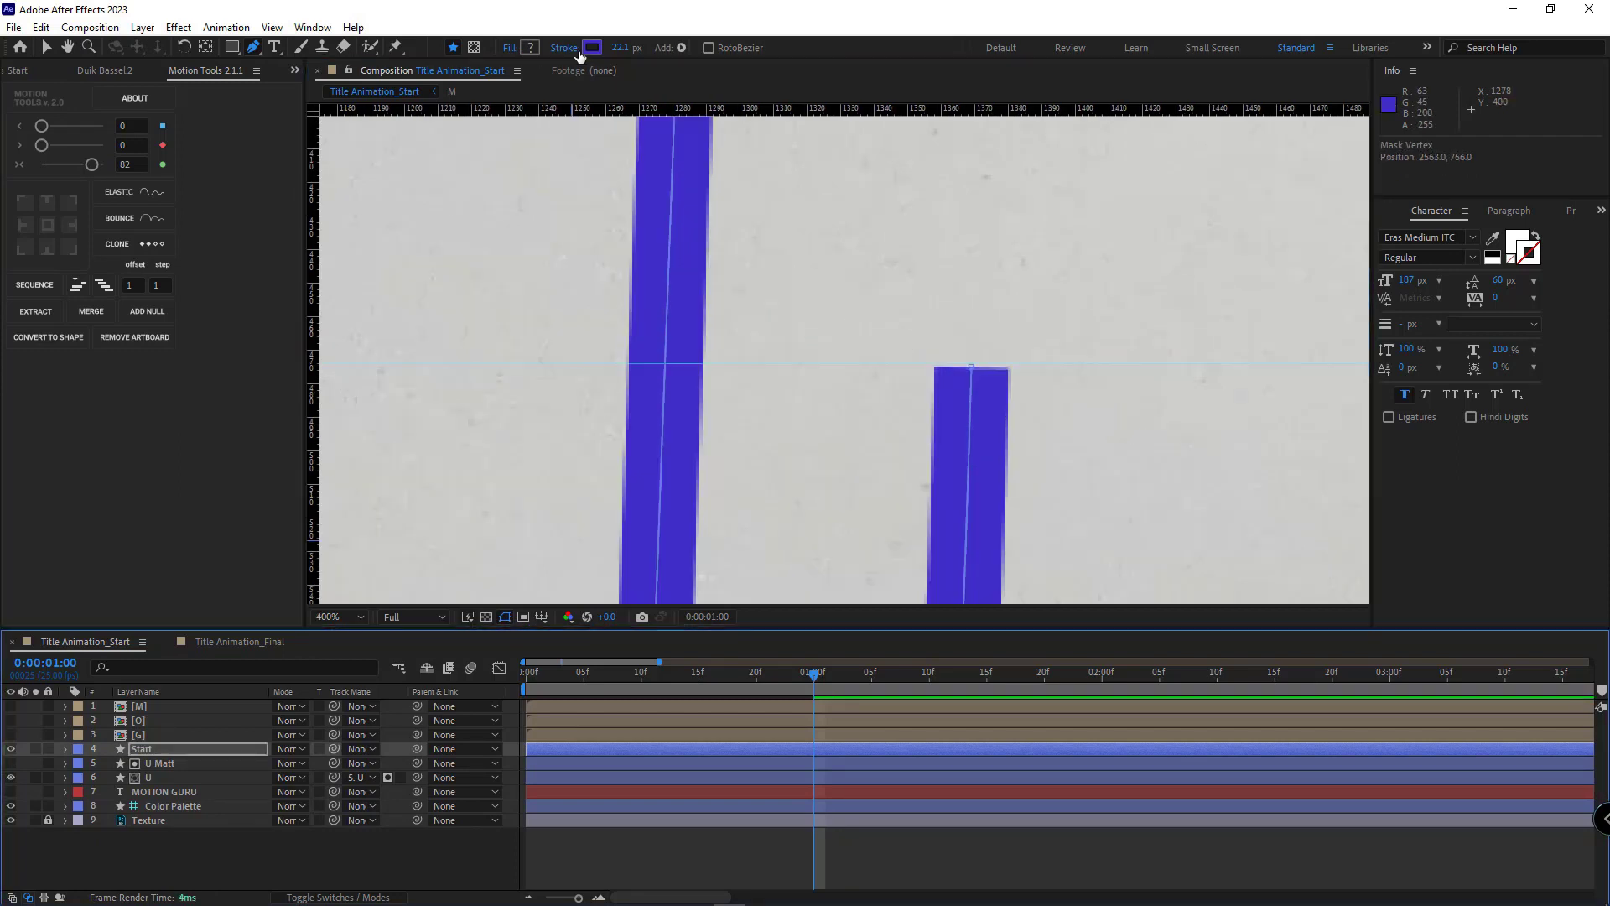
drag(624, 48, 570, 44)
drag(744, 255, 728, 407)
drag(659, 193, 666, 193)
drag(622, 48, 635, 47)
drag(656, 419, 604, 310)
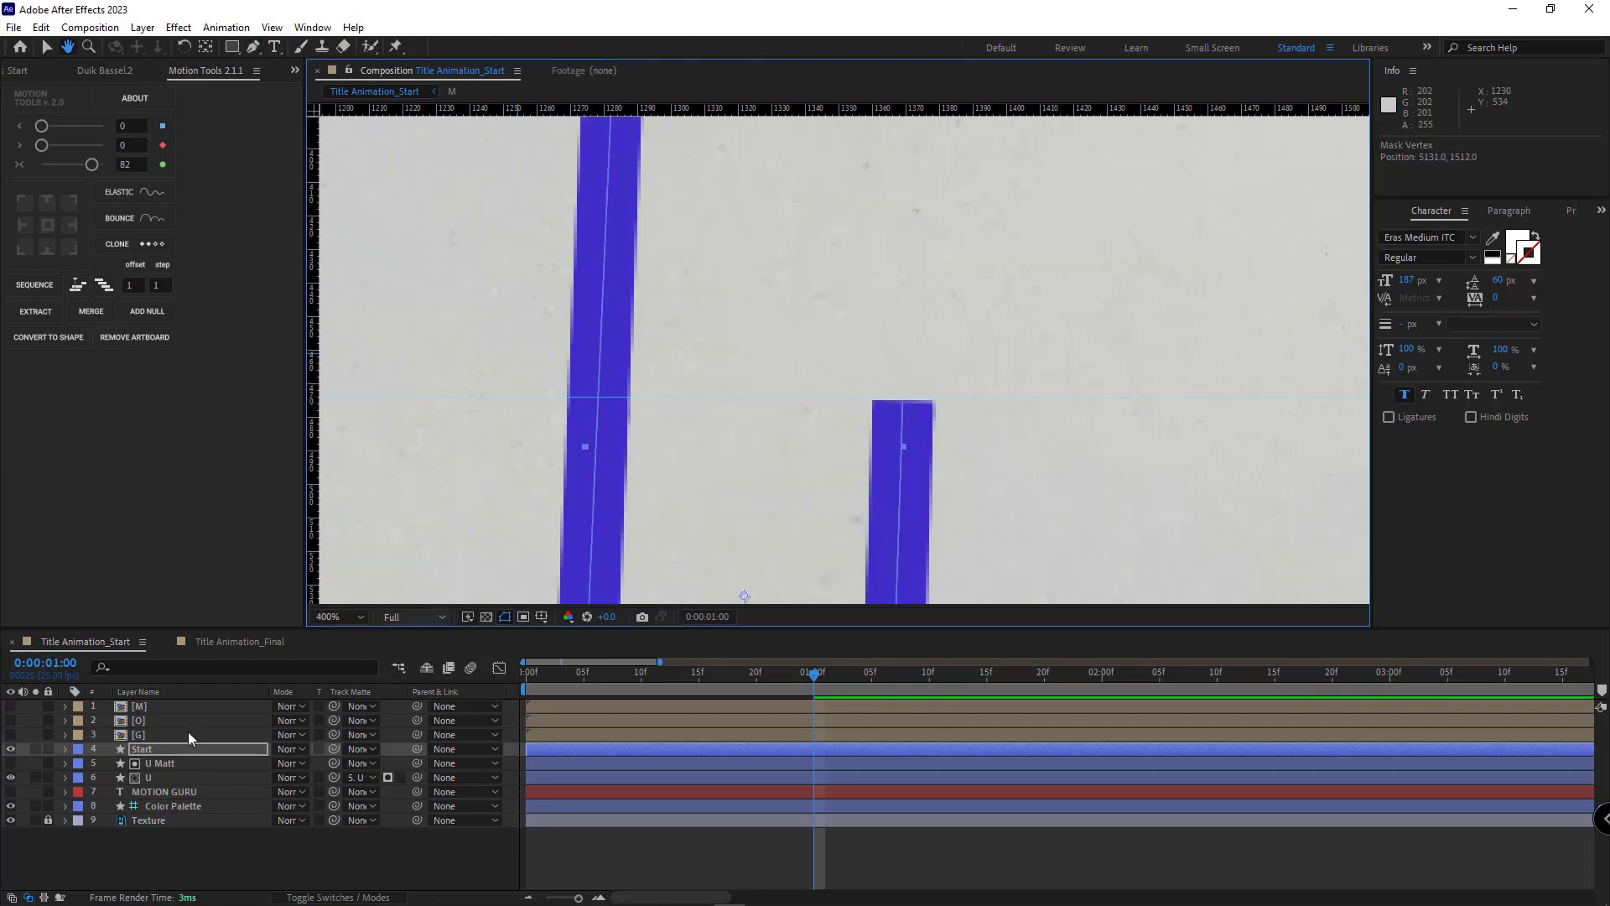
click(10, 748)
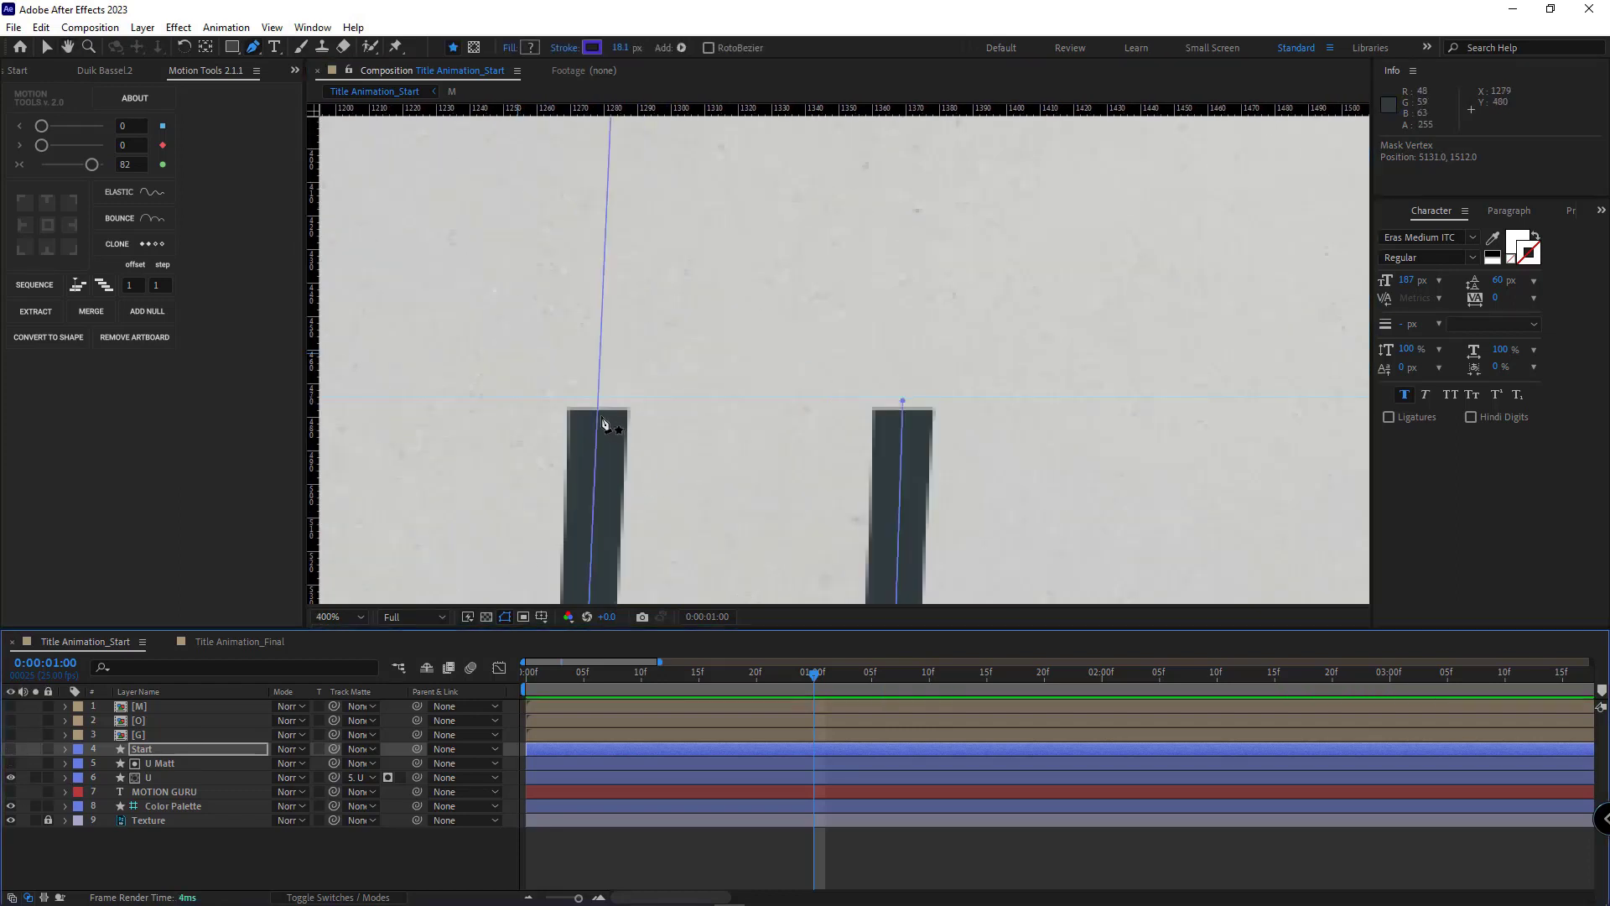
Delete the Start path's points along the U, keeping only the straight segment above its left arm, and show the layer
key(comma)
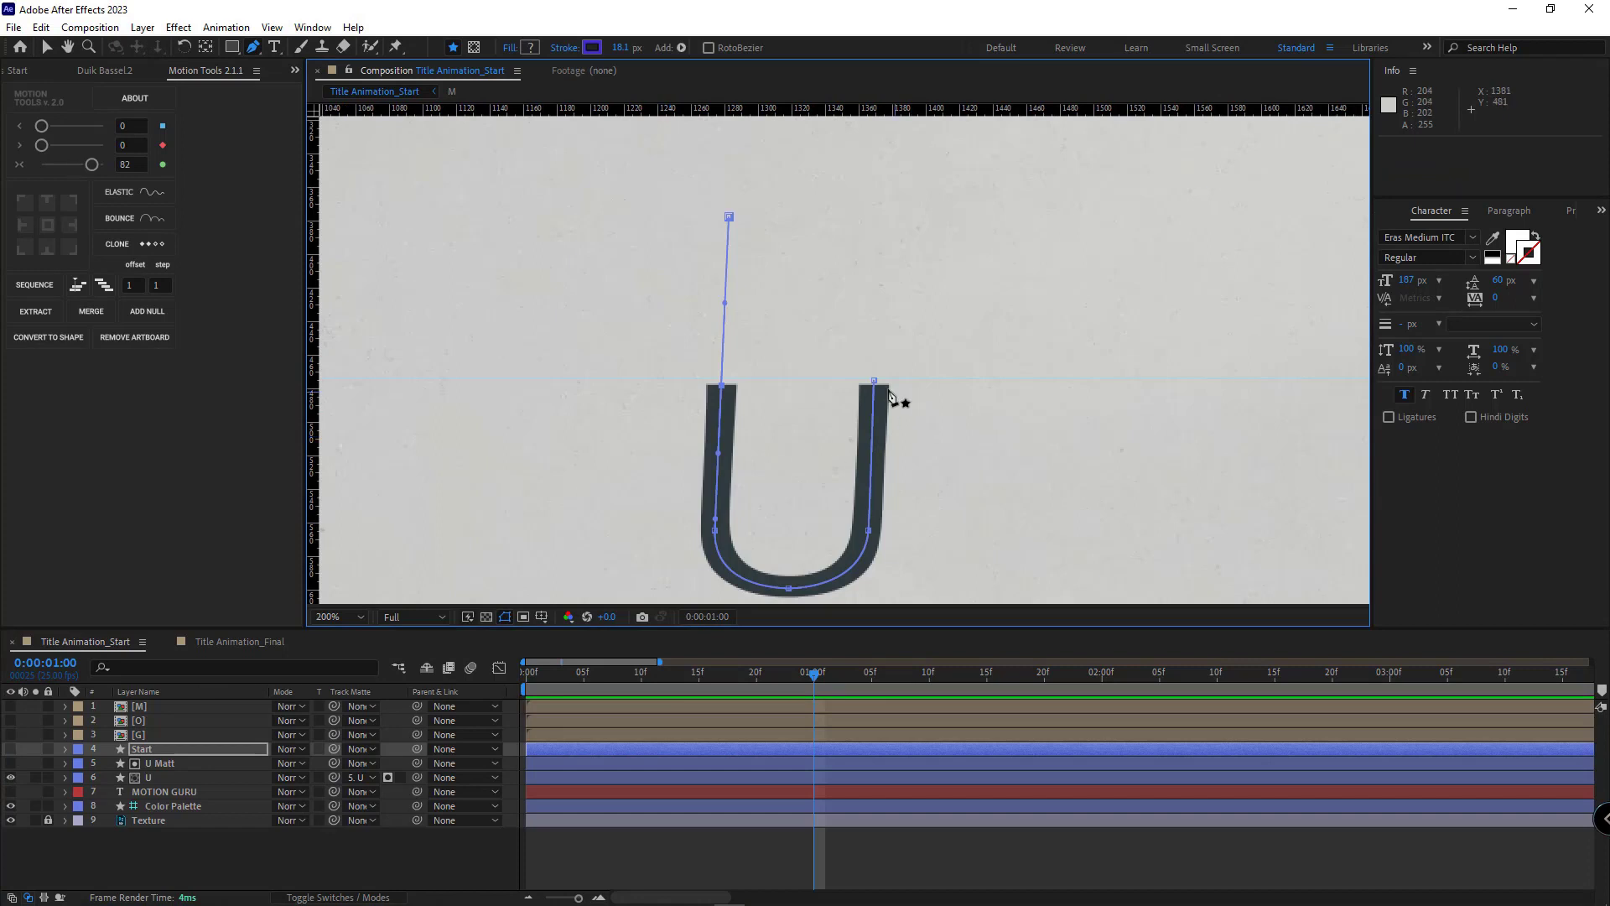
drag(925, 297, 773, 601)
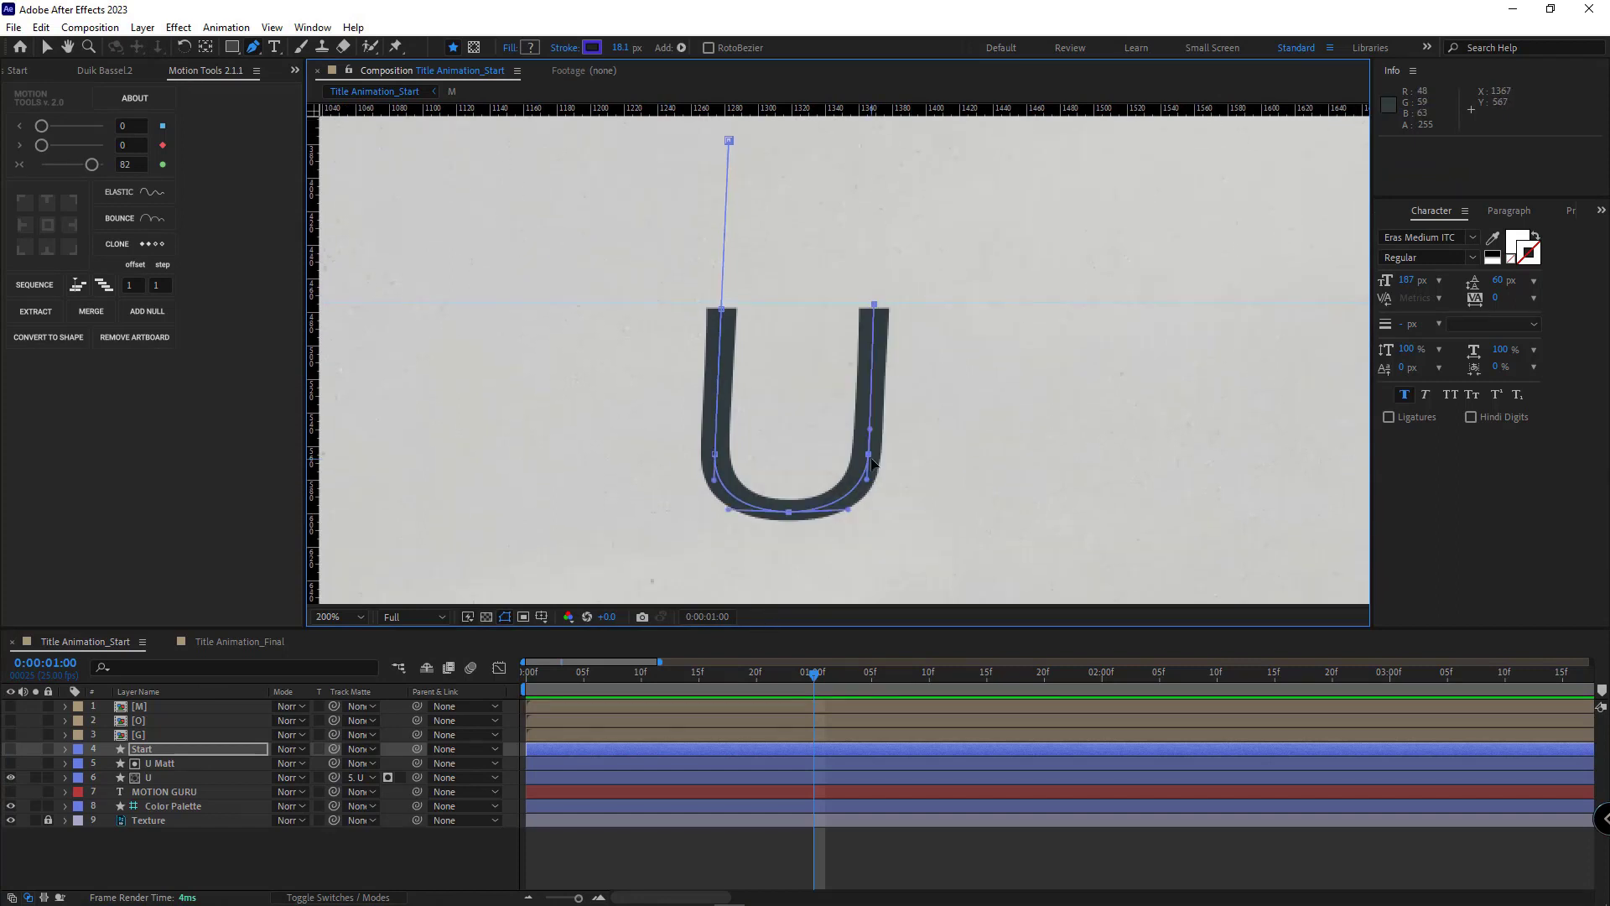
key(Delete)
click(716, 454)
key(Delete)
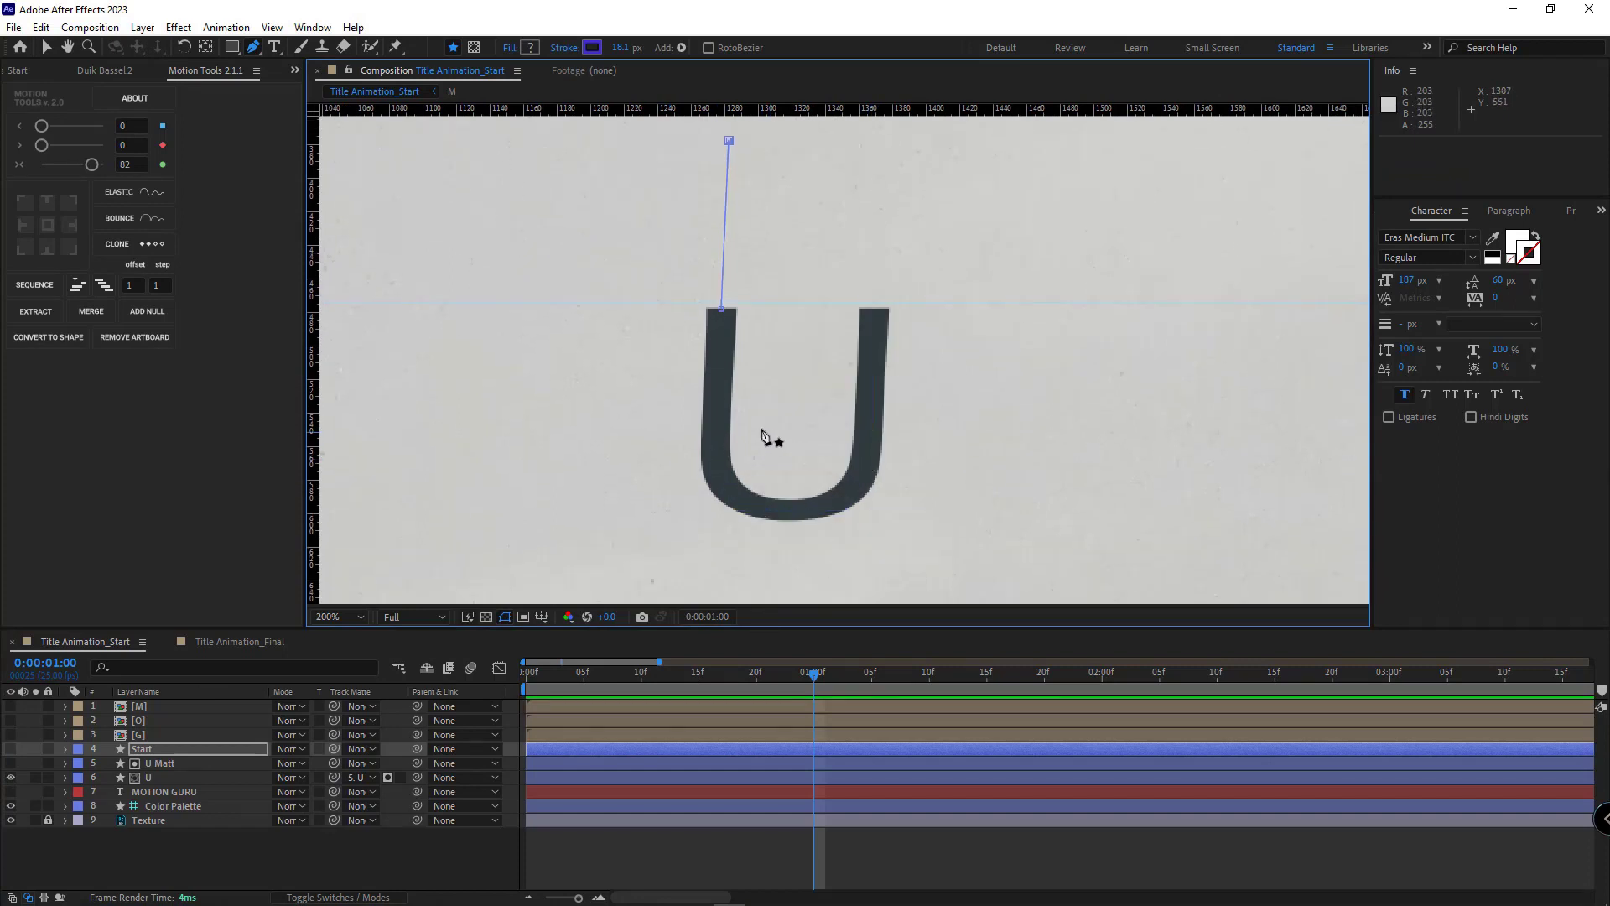
click(11, 749)
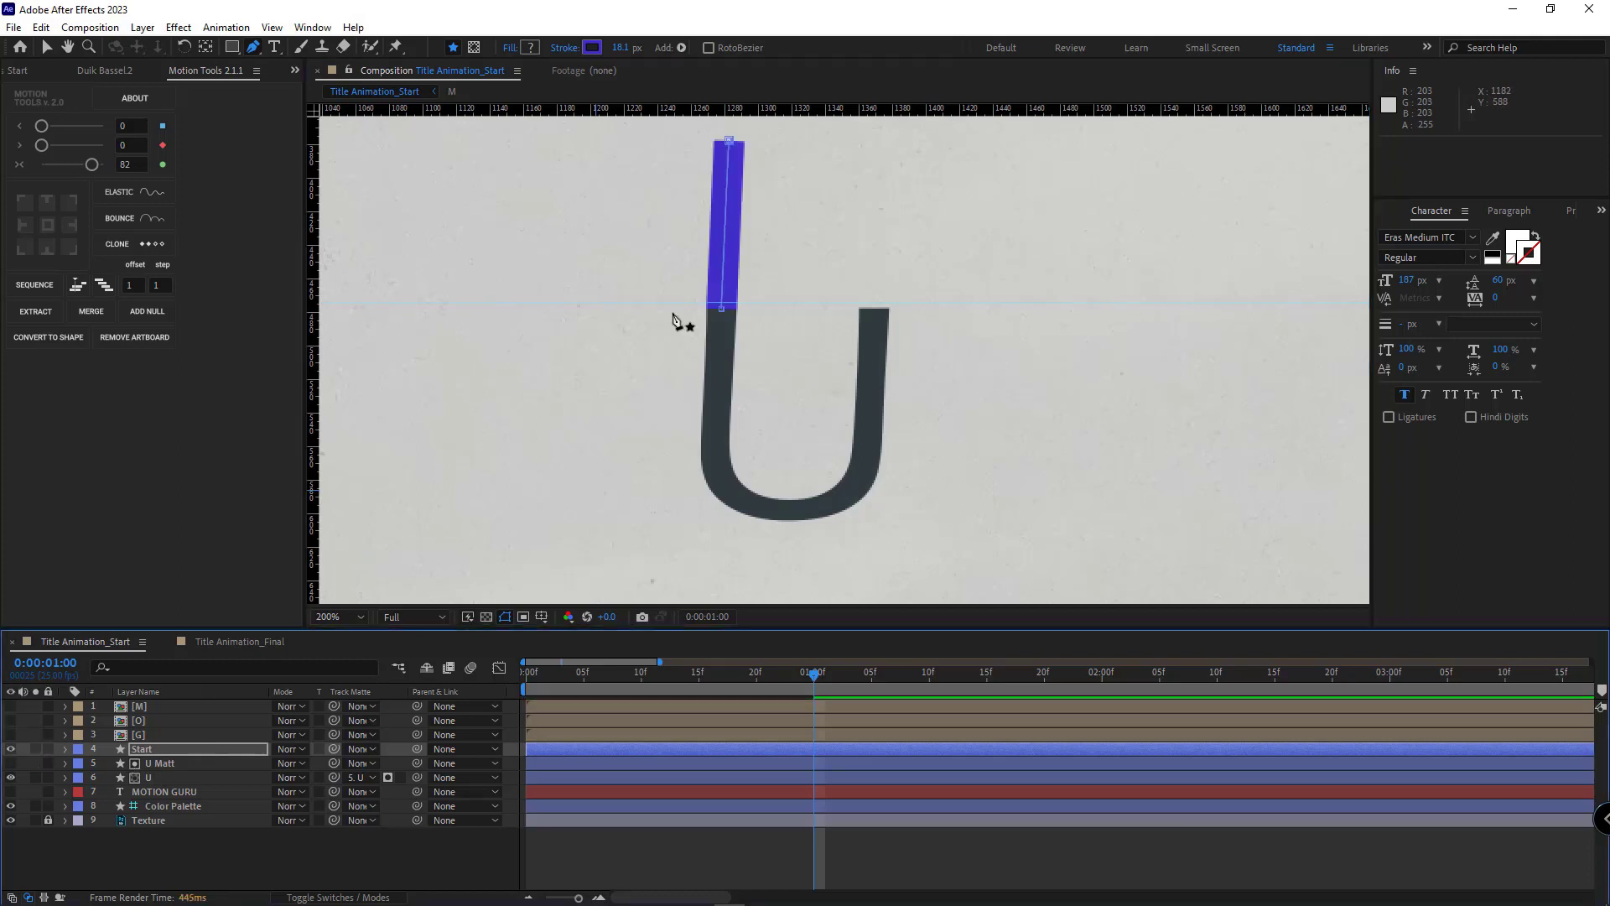
Match the Start stroke colour to the U's dark fill by sampling it, and remove the horizontal guide
click(592, 47)
click(415, 439)
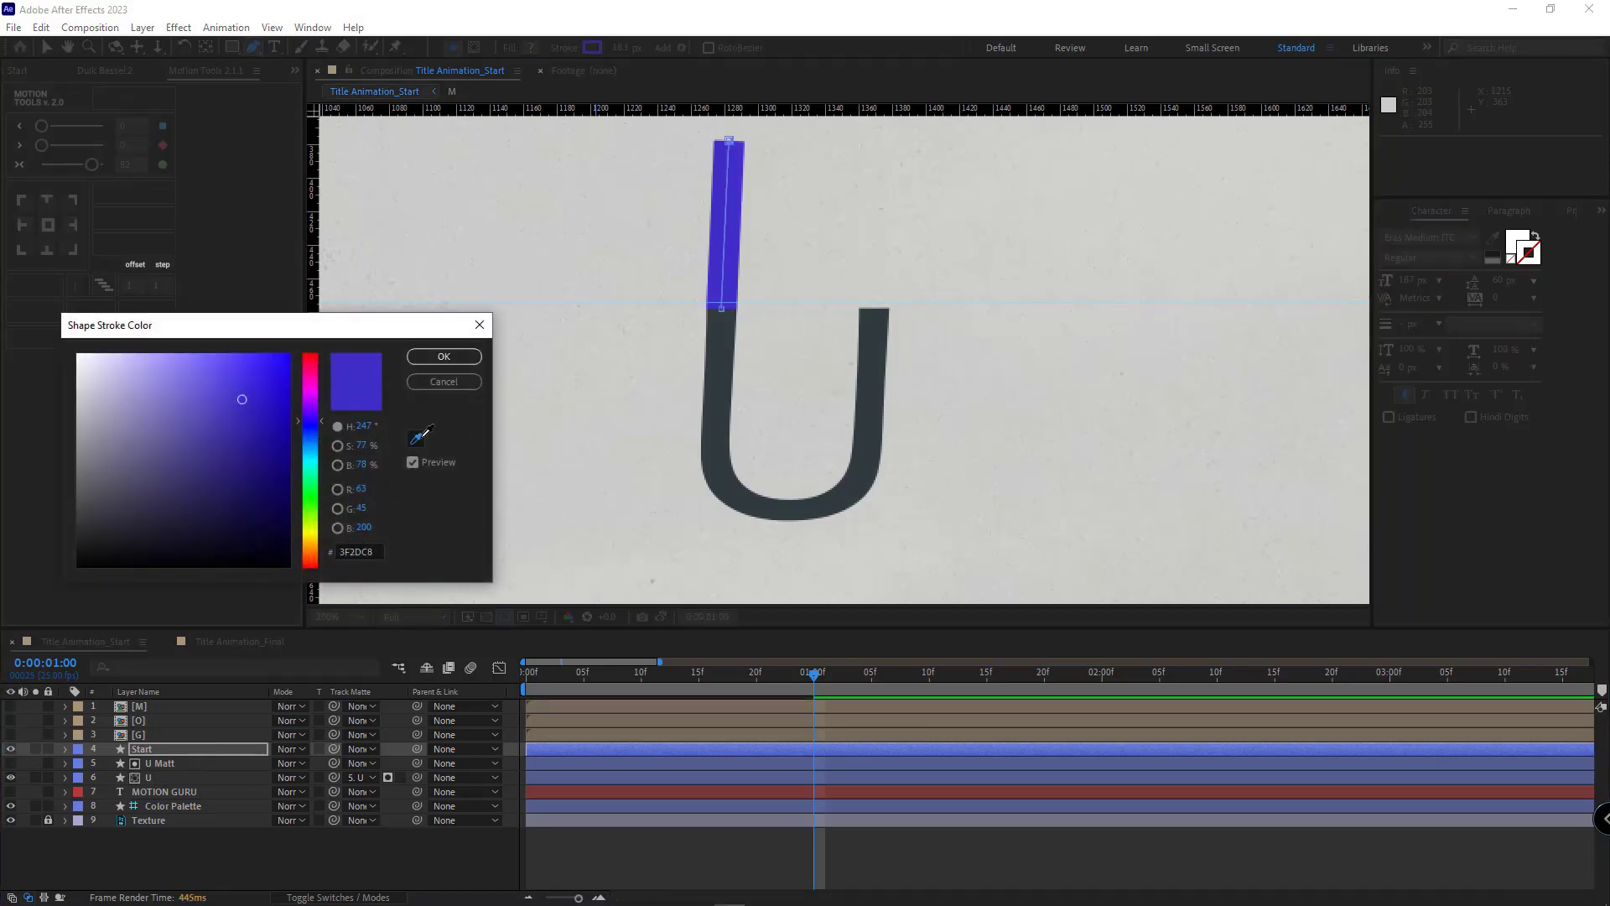
click(716, 389)
click(444, 357)
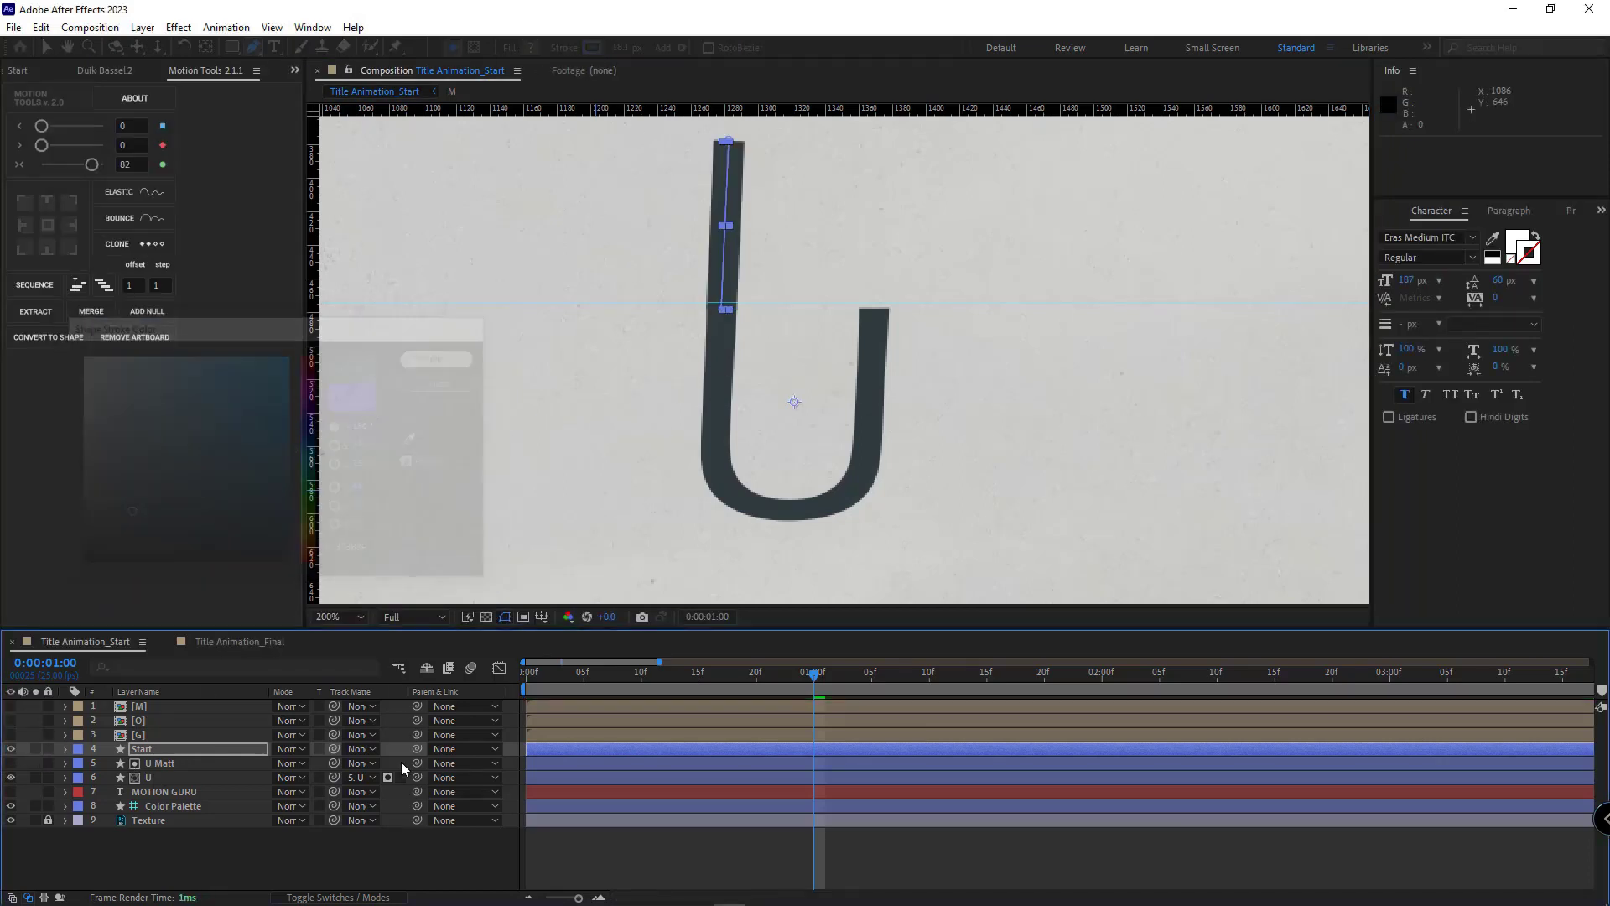
click(405, 859)
click(403, 601)
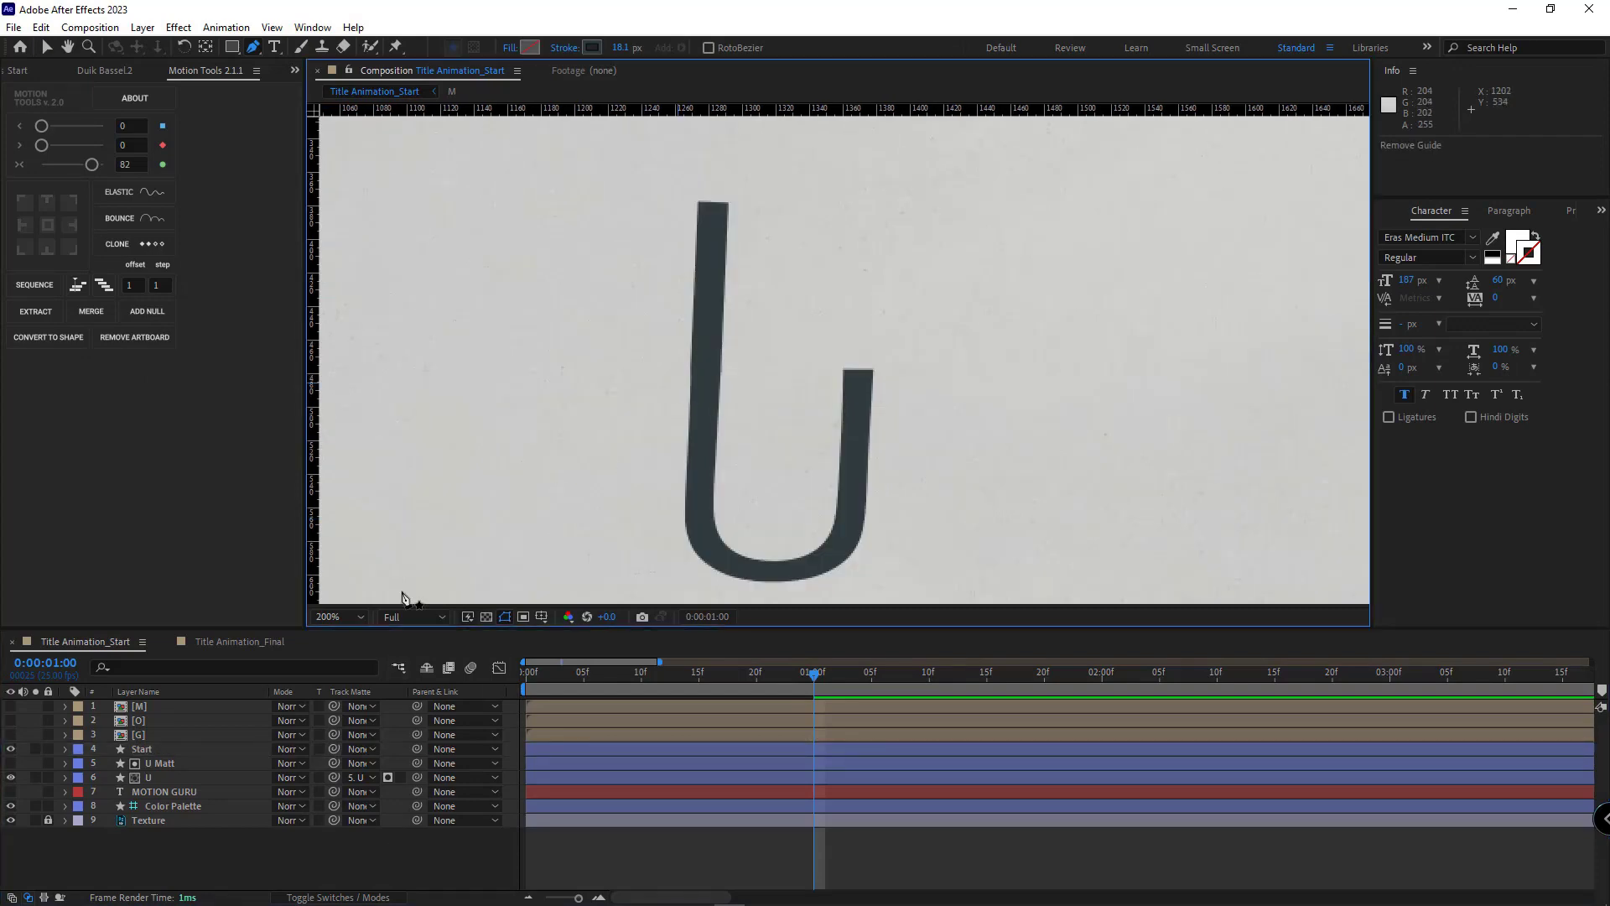
Delay the U Matt layer by 3 frames and move the Start layer's second End keyframe to 0:00:00:03
click(141, 751)
key(u)
click(650, 778)
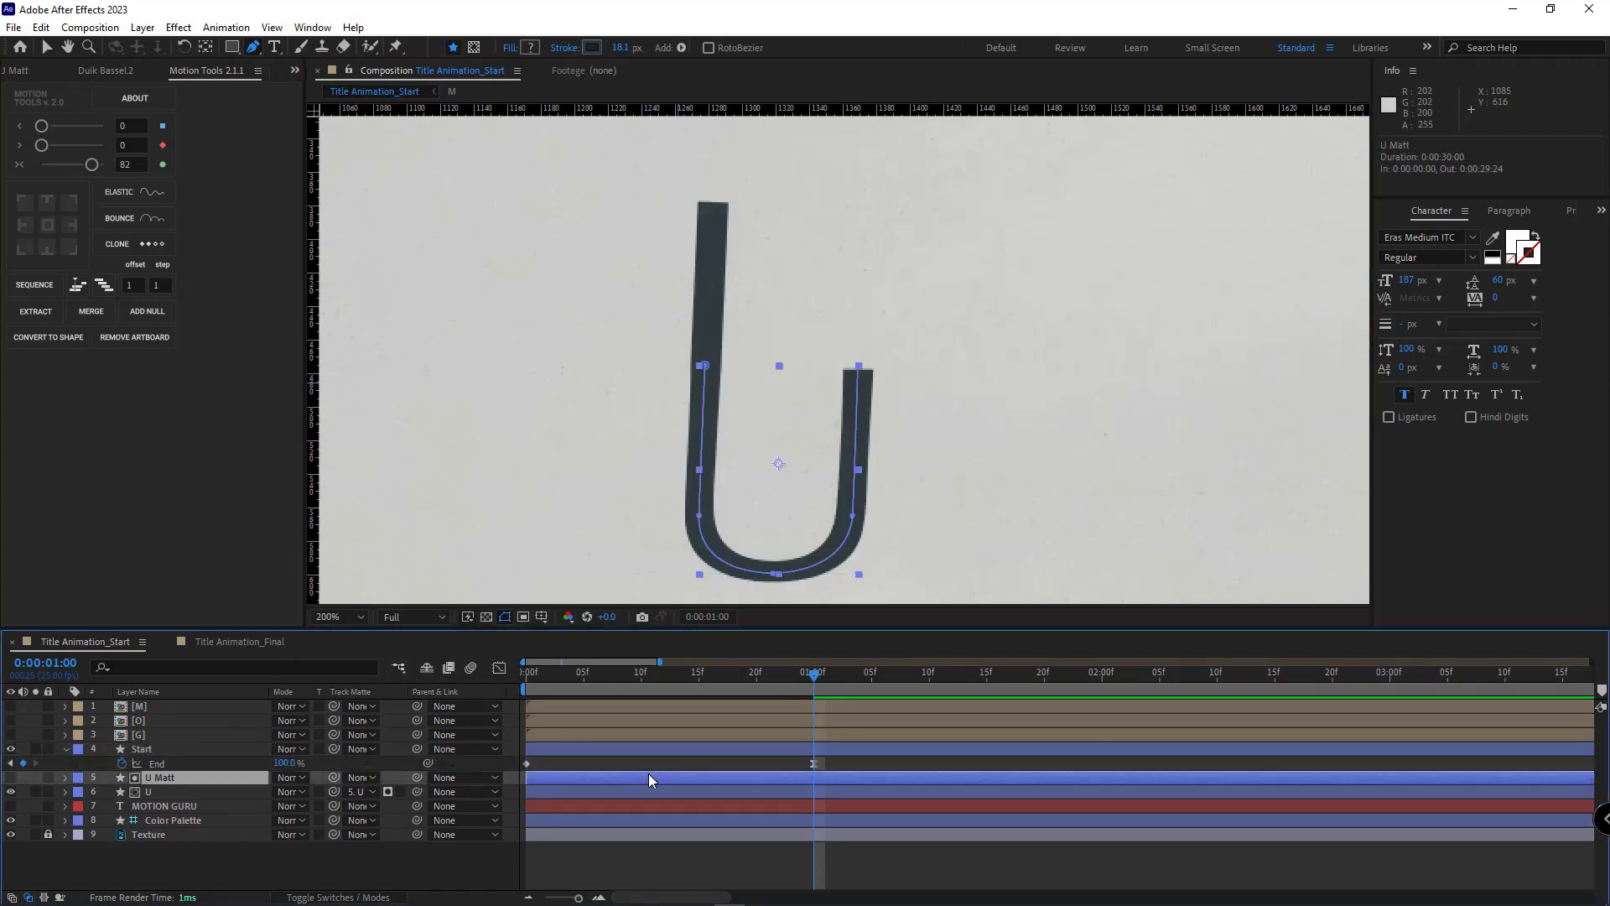
key(u)
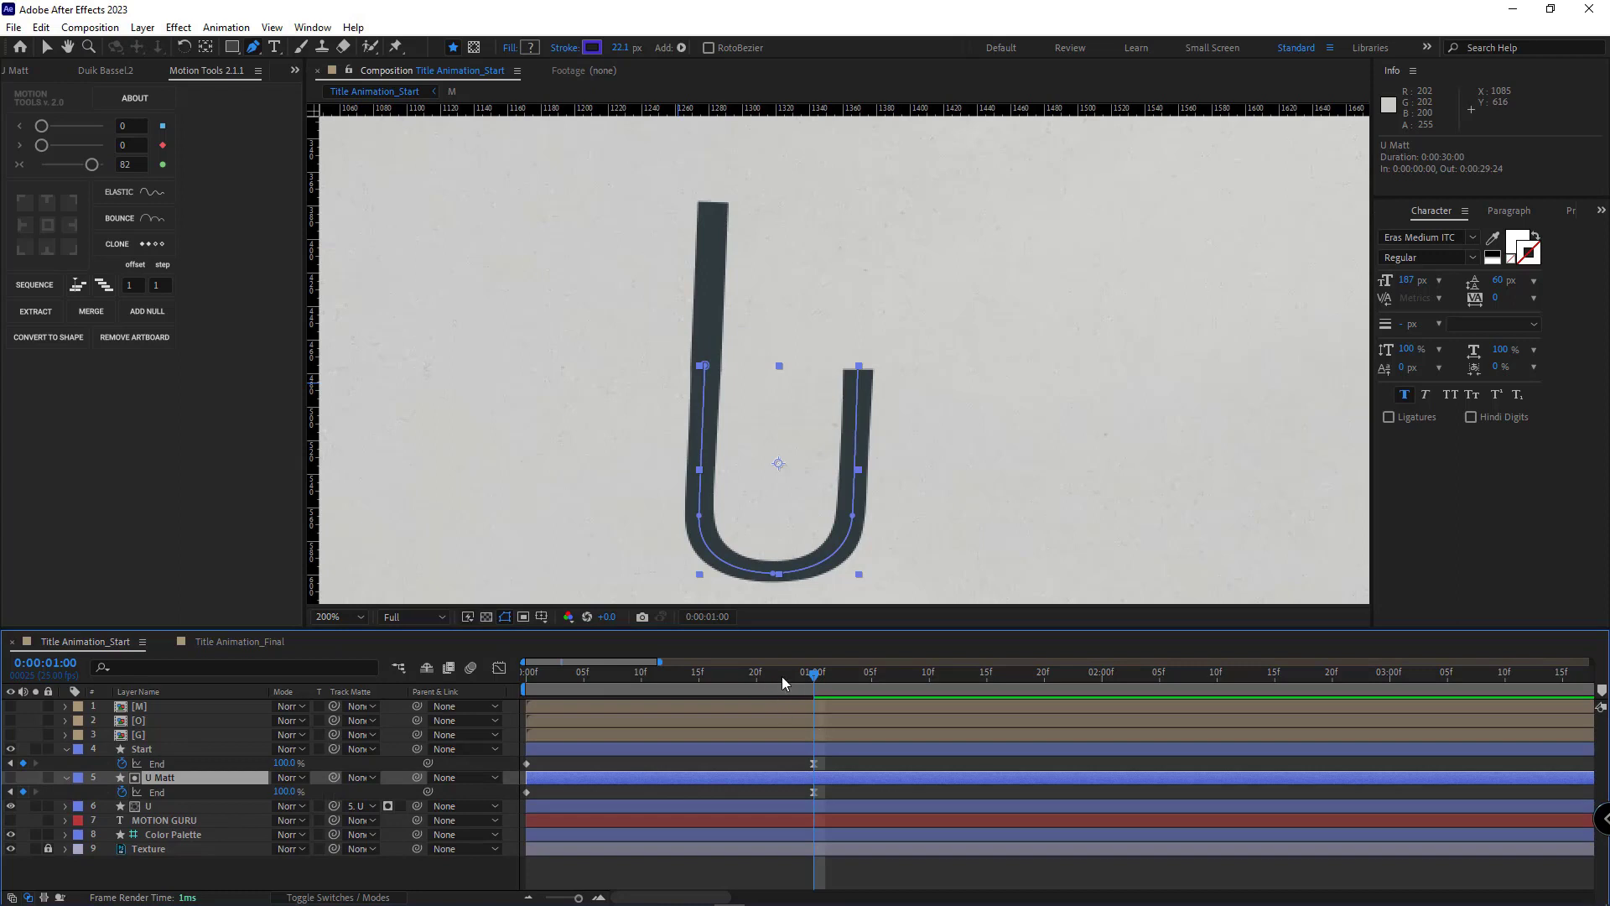
mouse_move(781, 676)
mouse_down()
mouse_move(503, 673)
mouse_move(584, 676)
mouse_move(513, 691)
mouse_up()
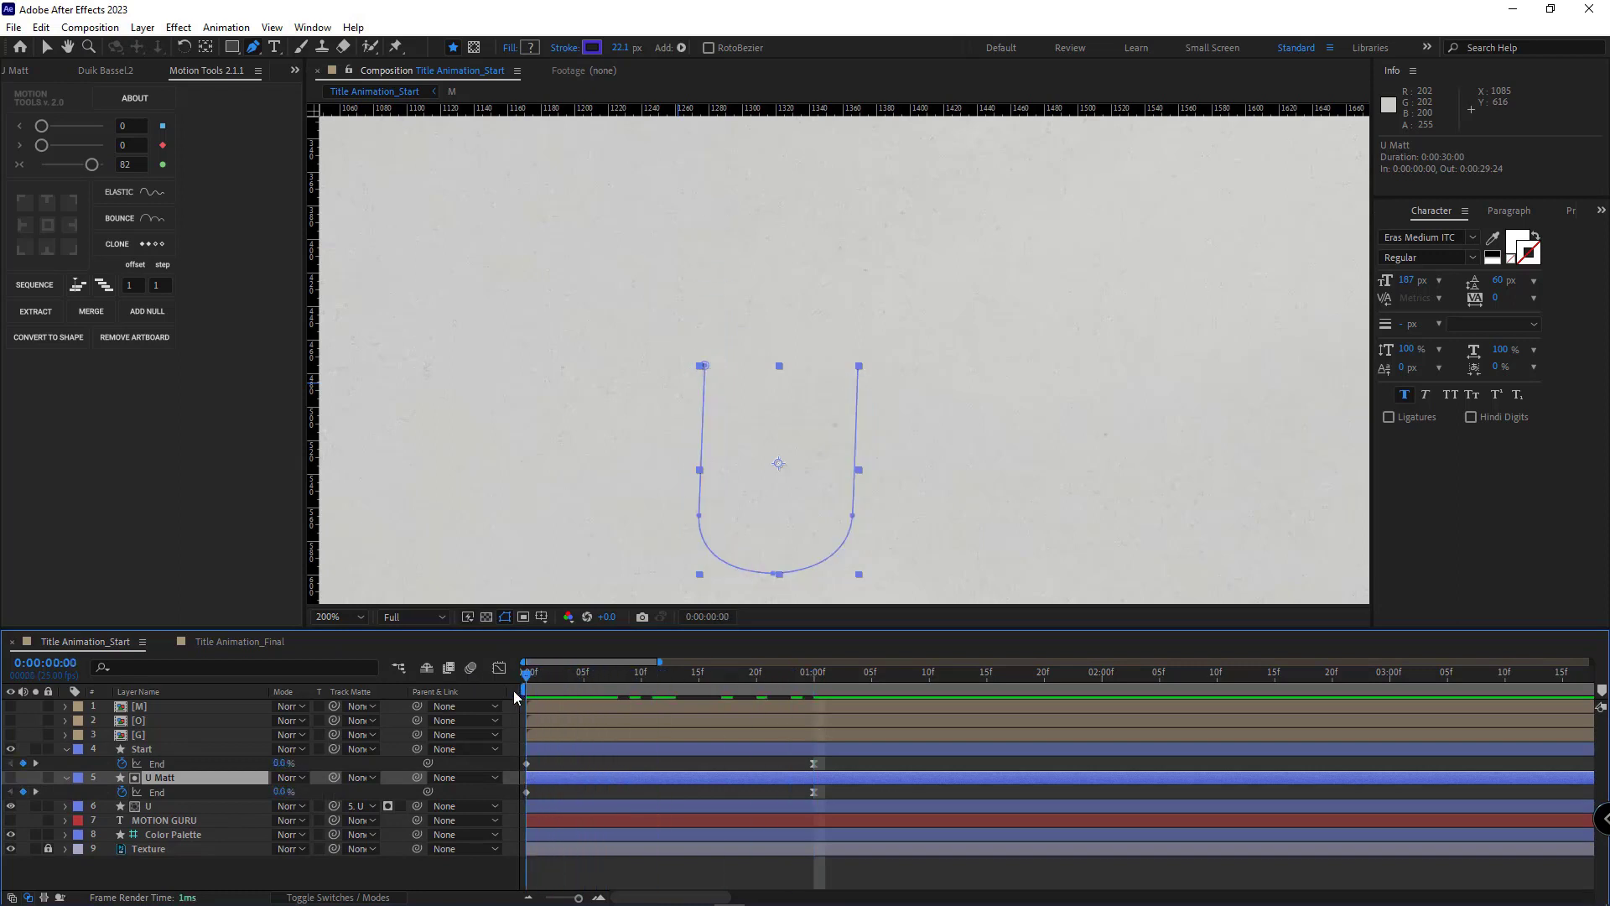
drag(651, 777, 684, 775)
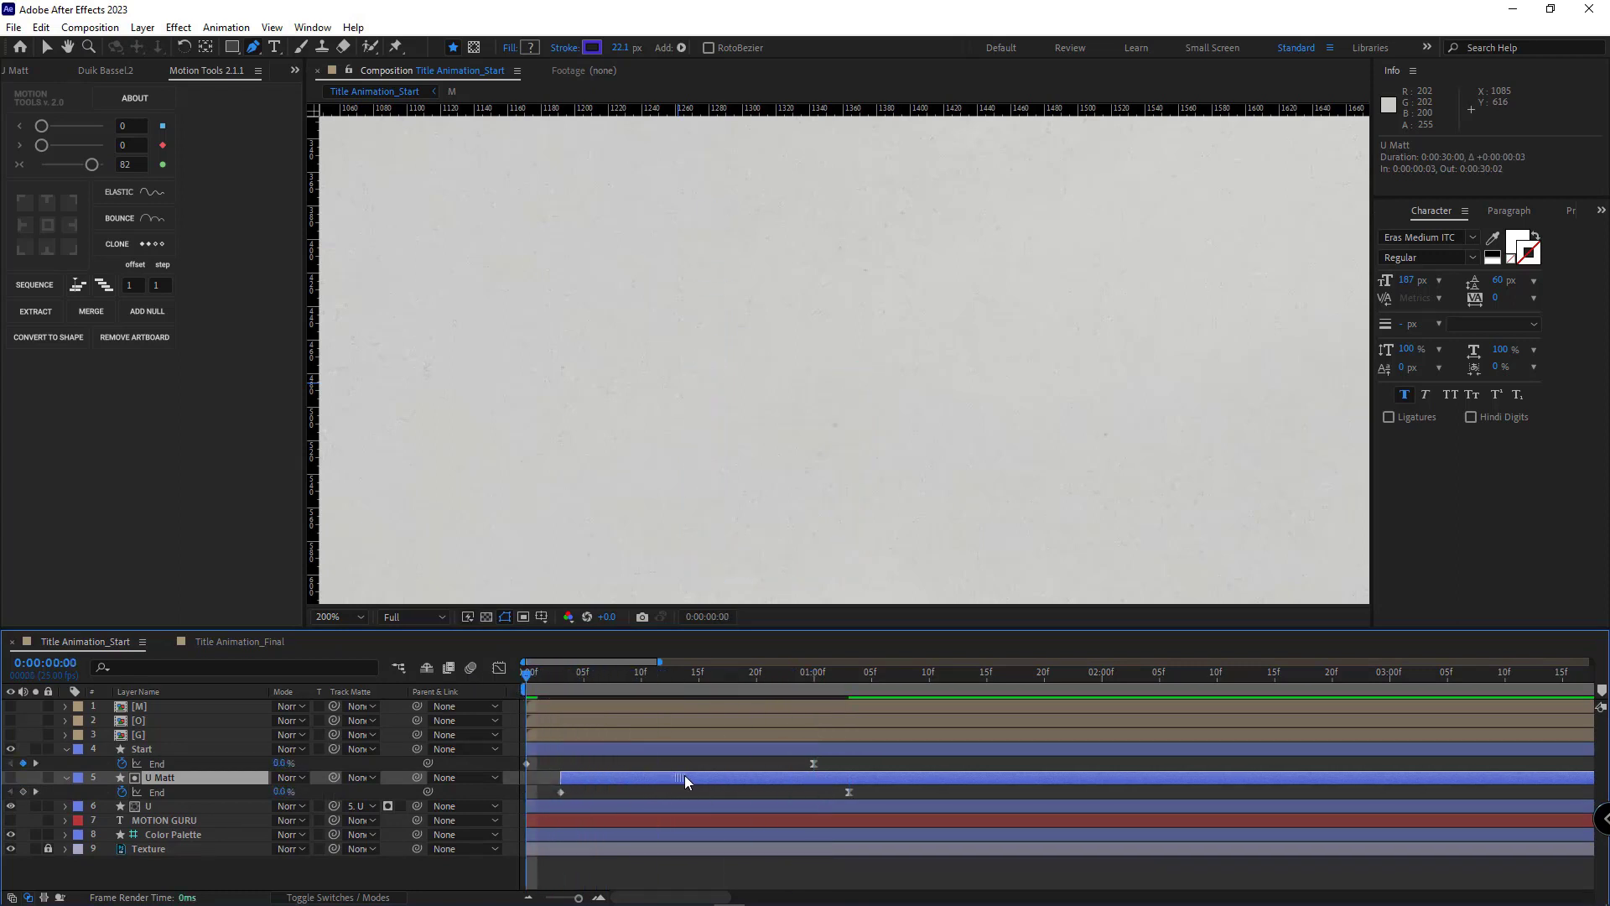
drag(817, 763, 559, 765)
Add a 0% keyframe for the Start layer's Trim Paths Start value at 0:00:00:03 and show only the keyframed properties
mouse_move(534, 676)
mouse_down()
mouse_move(845, 694)
mouse_move(528, 686)
mouse_move(562, 687)
mouse_up()
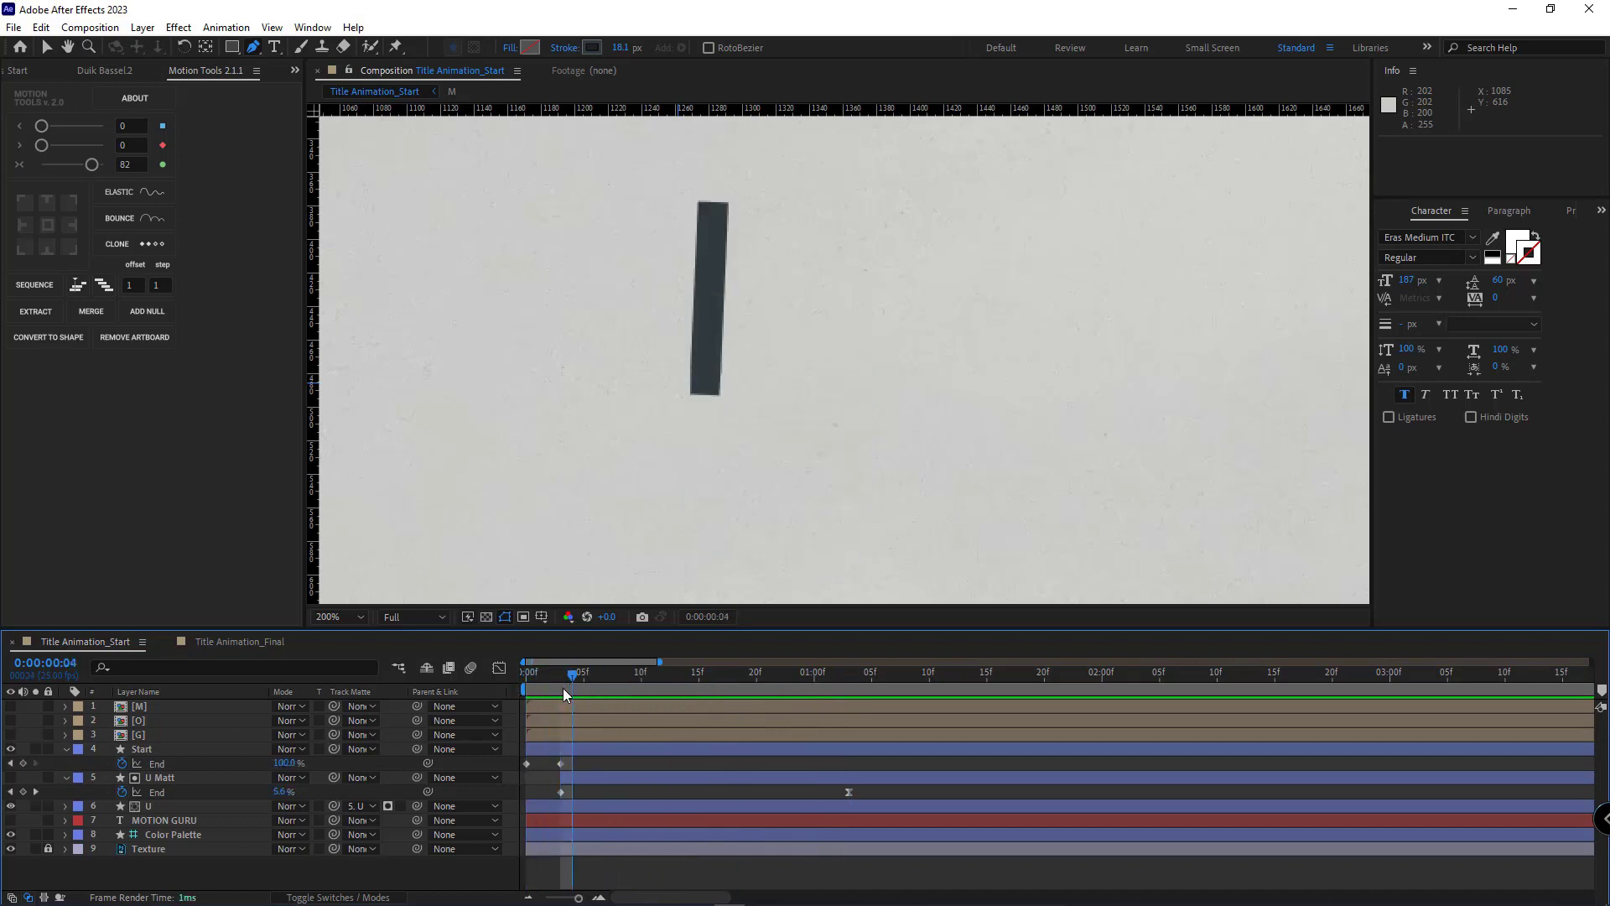
click(67, 749)
click(66, 749)
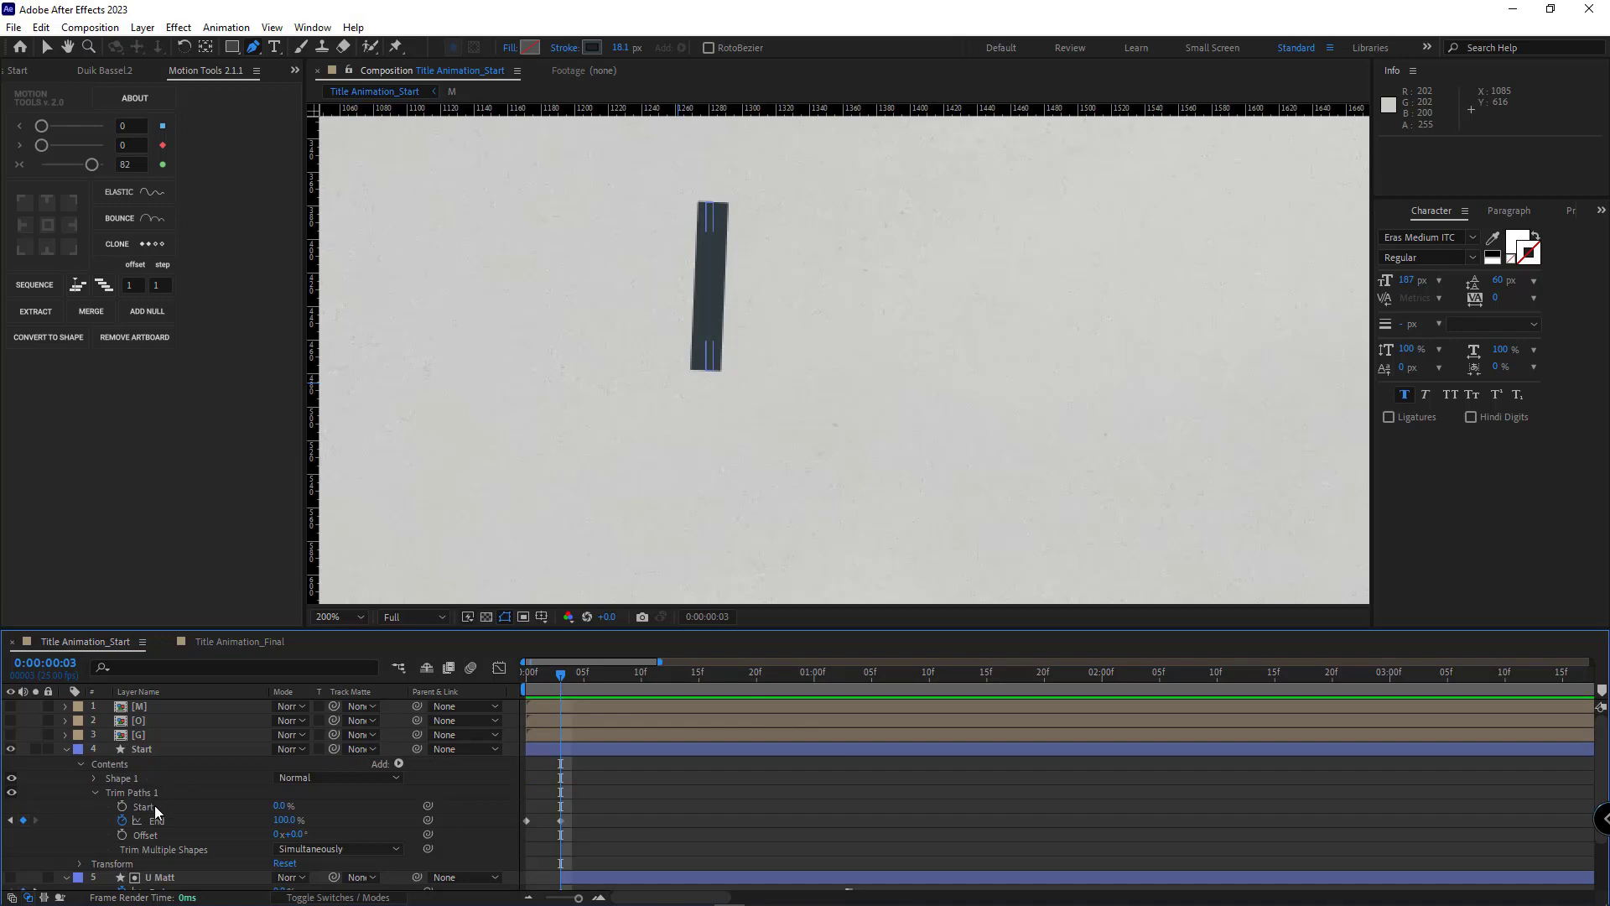
click(122, 806)
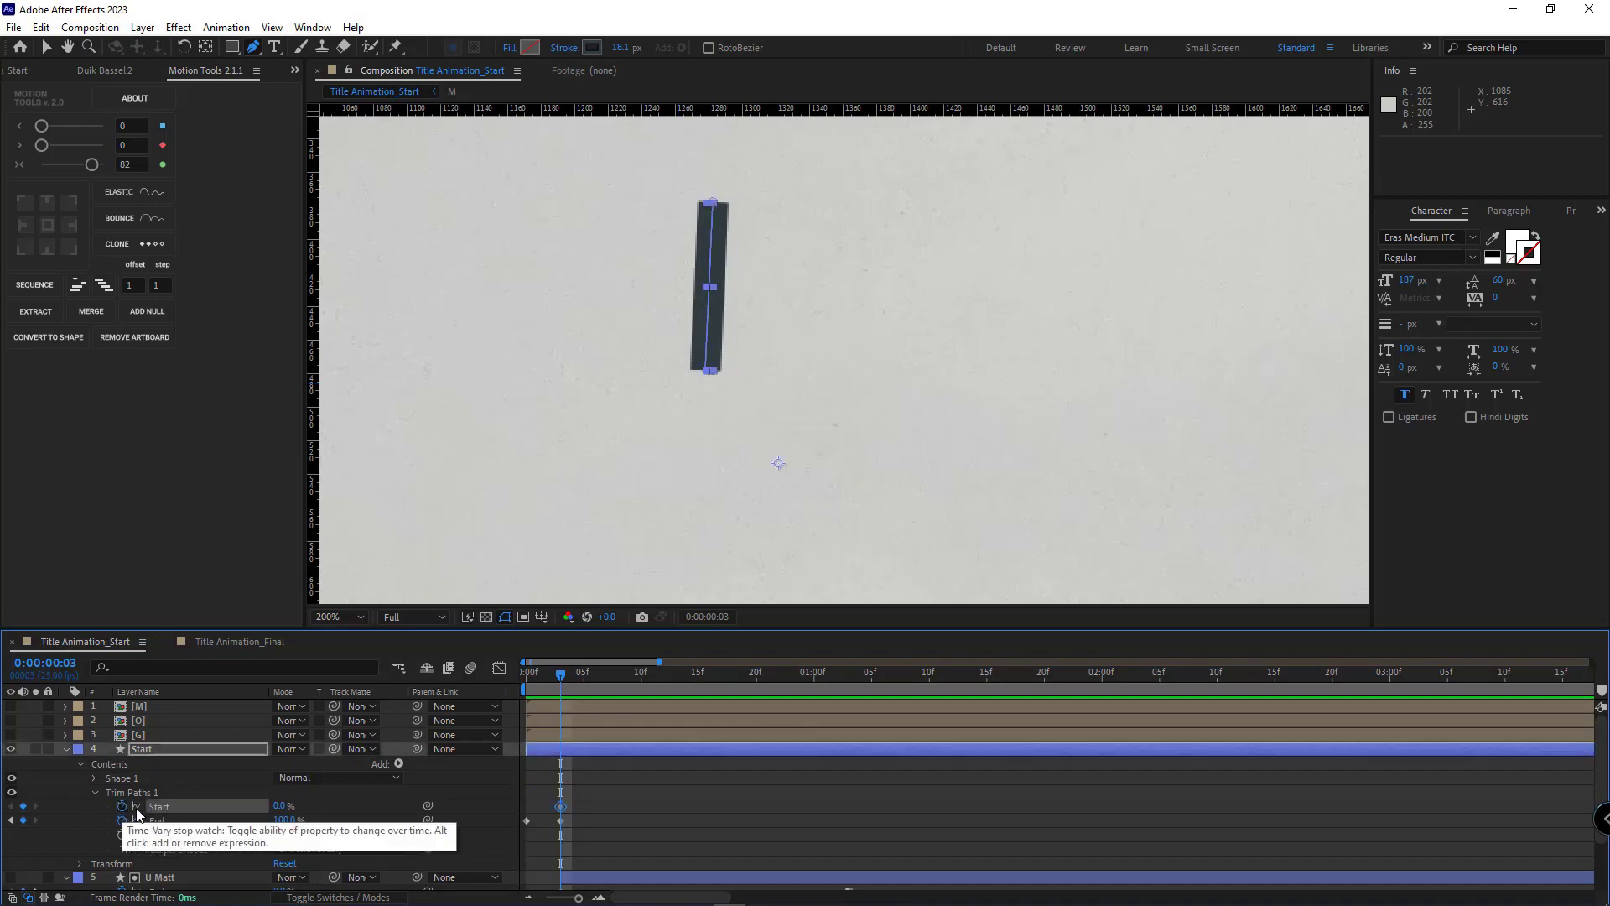
key(u)
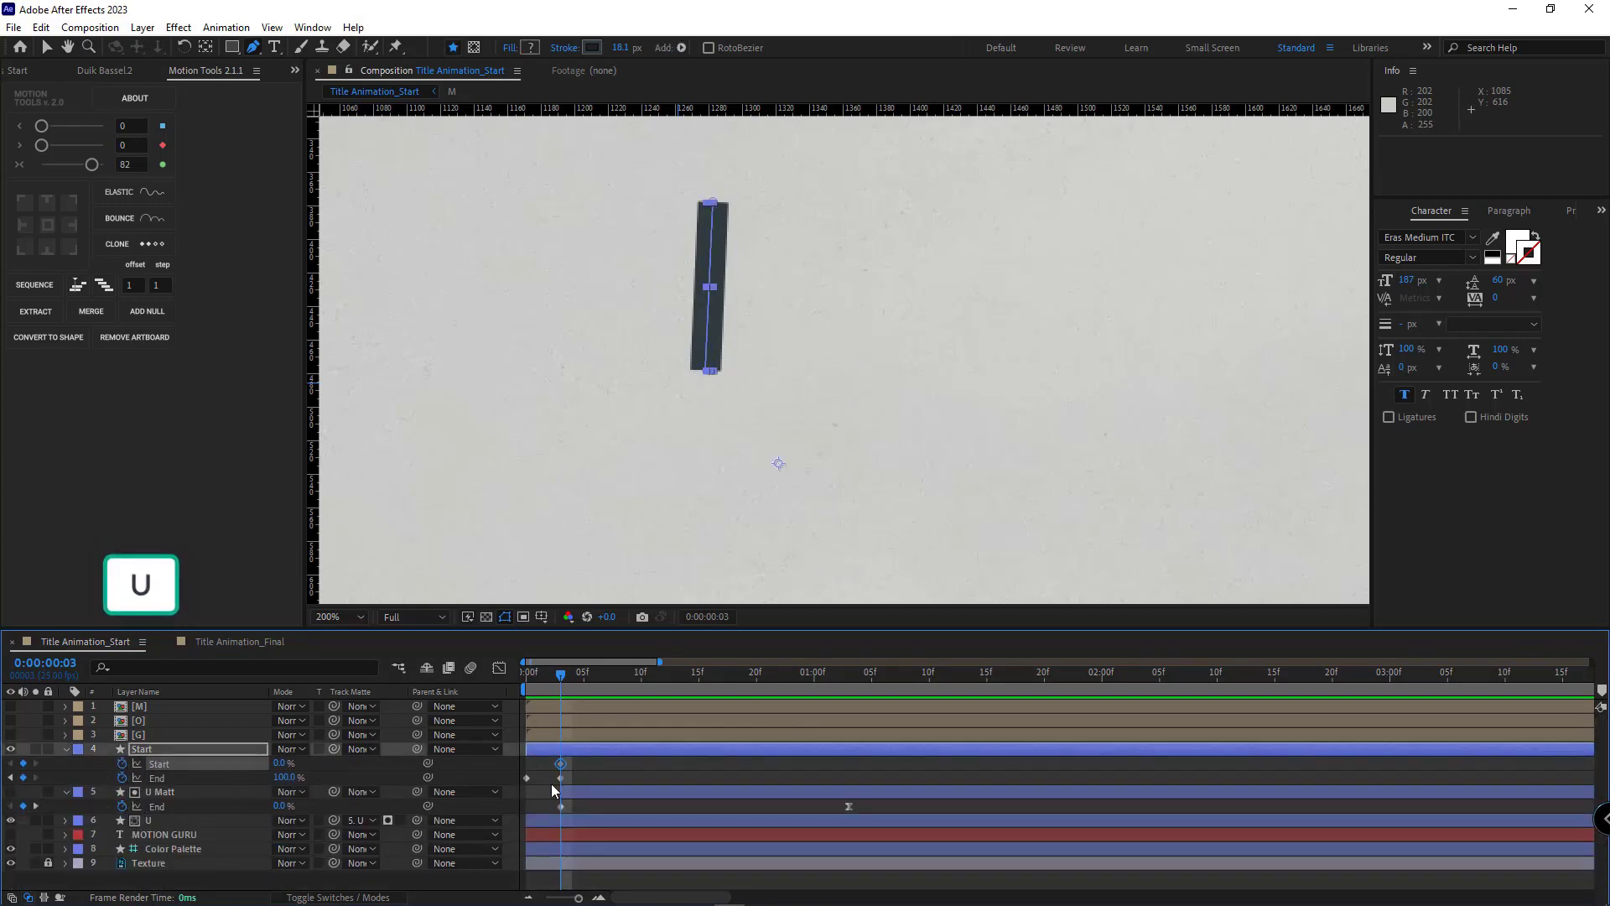
Keyframe the Start layer's Trim Paths Start value at 100% at 0:00:00:21 and apply Easy Ease to that keyframe
scroll(577, 768, up, 3)
scroll(577, 769, left, 2)
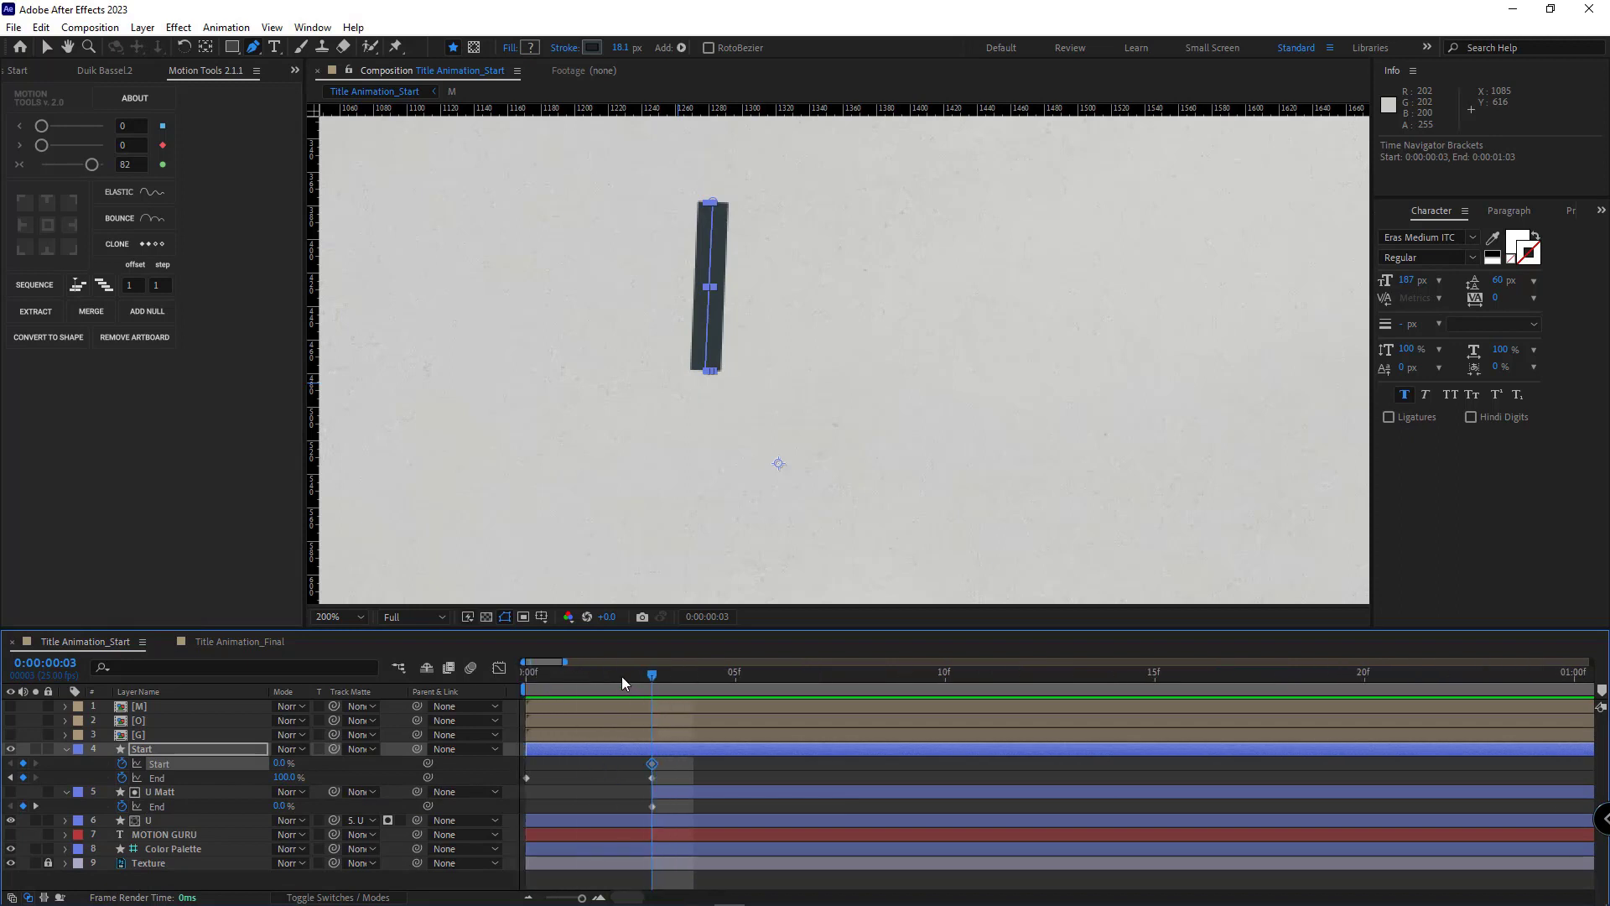
drag(661, 672, 1392, 687)
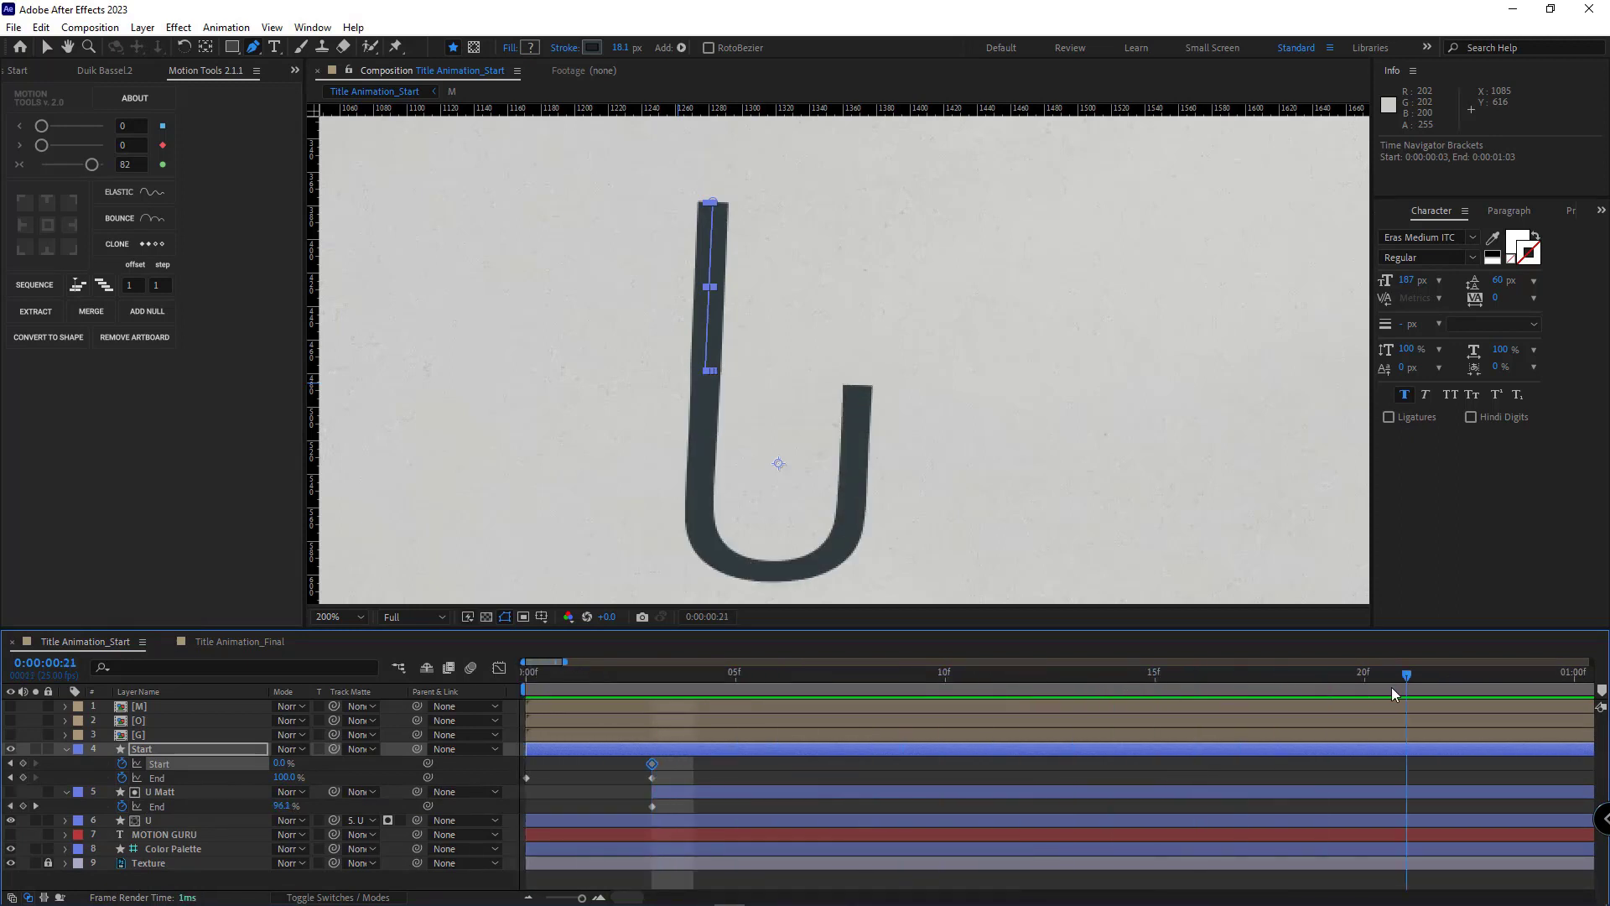
drag(279, 769, 407, 760)
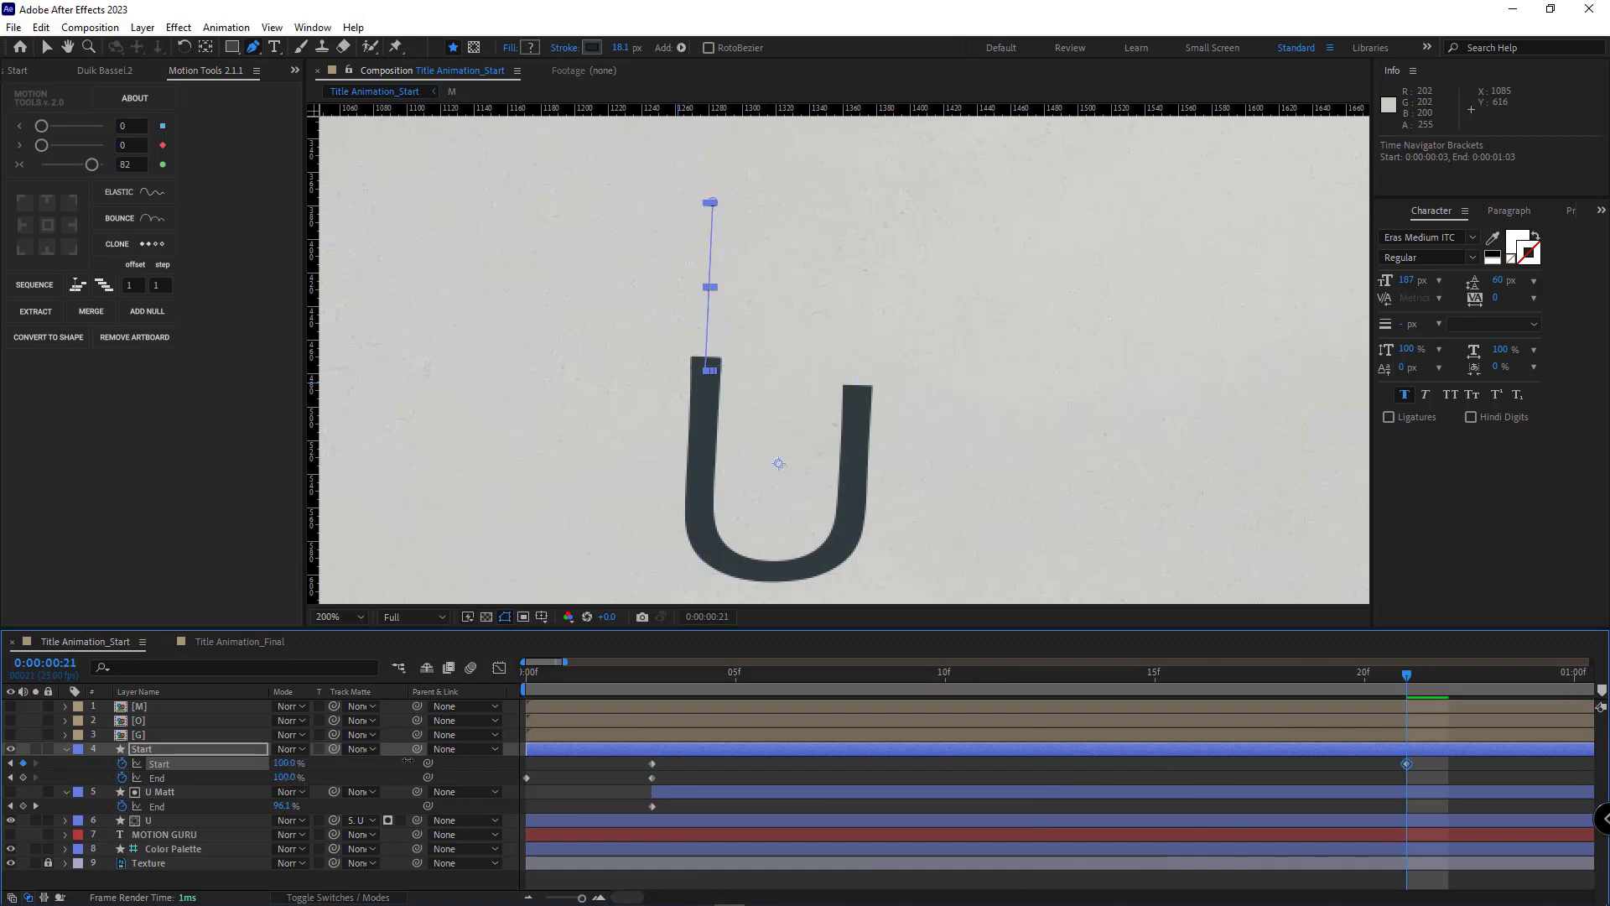
scroll(888, 777, down, 2)
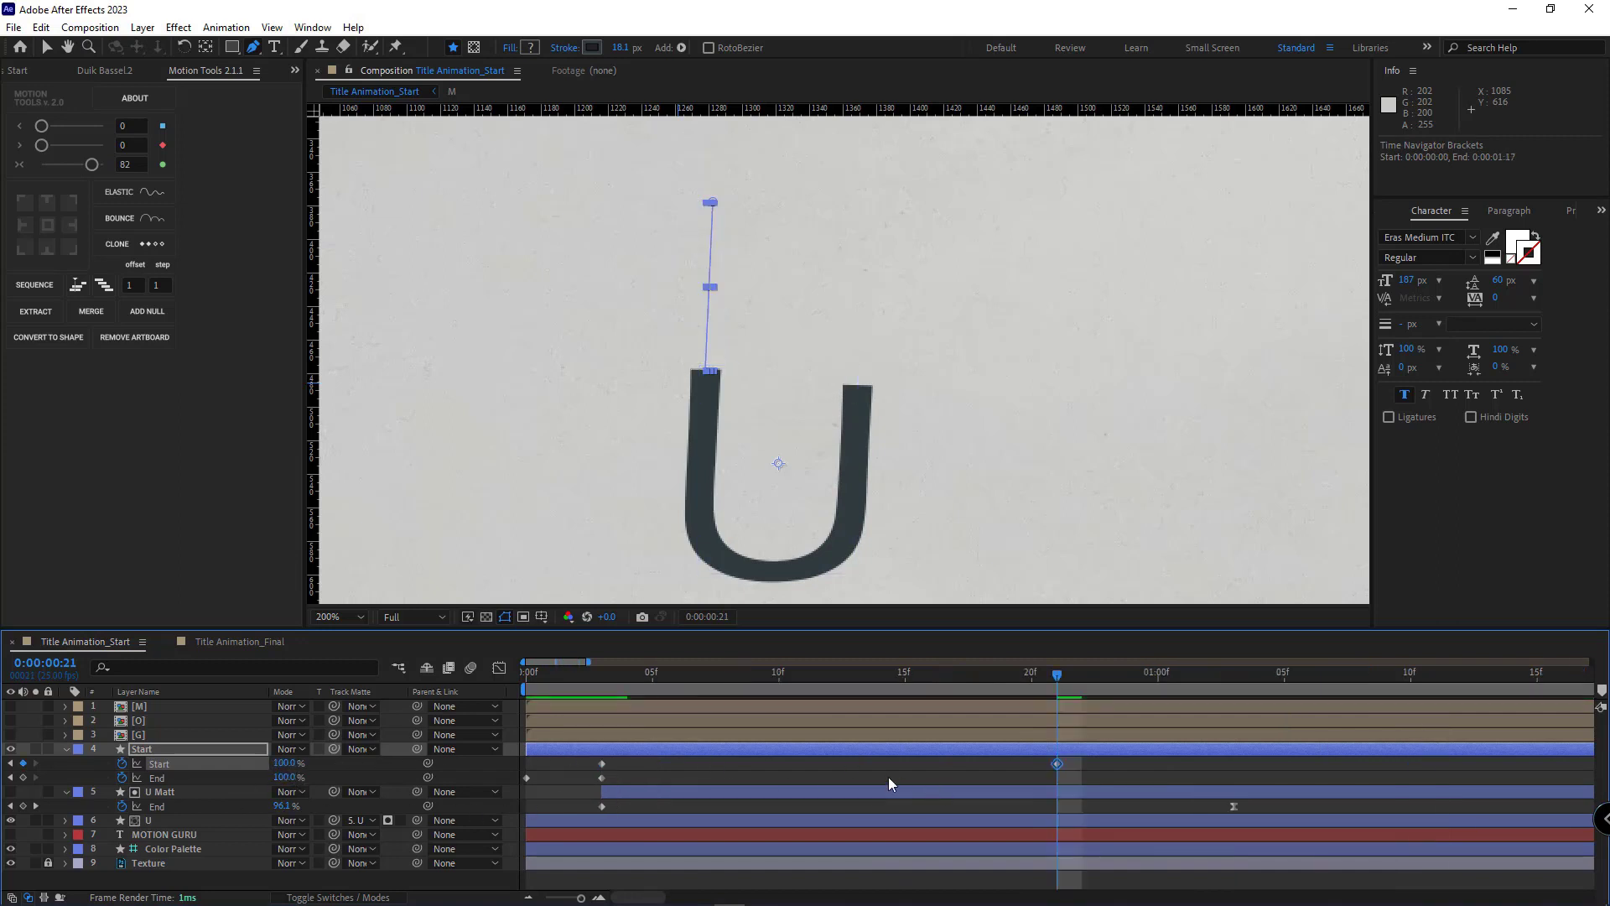
right_click(1058, 765)
mouse_move(1150, 848)
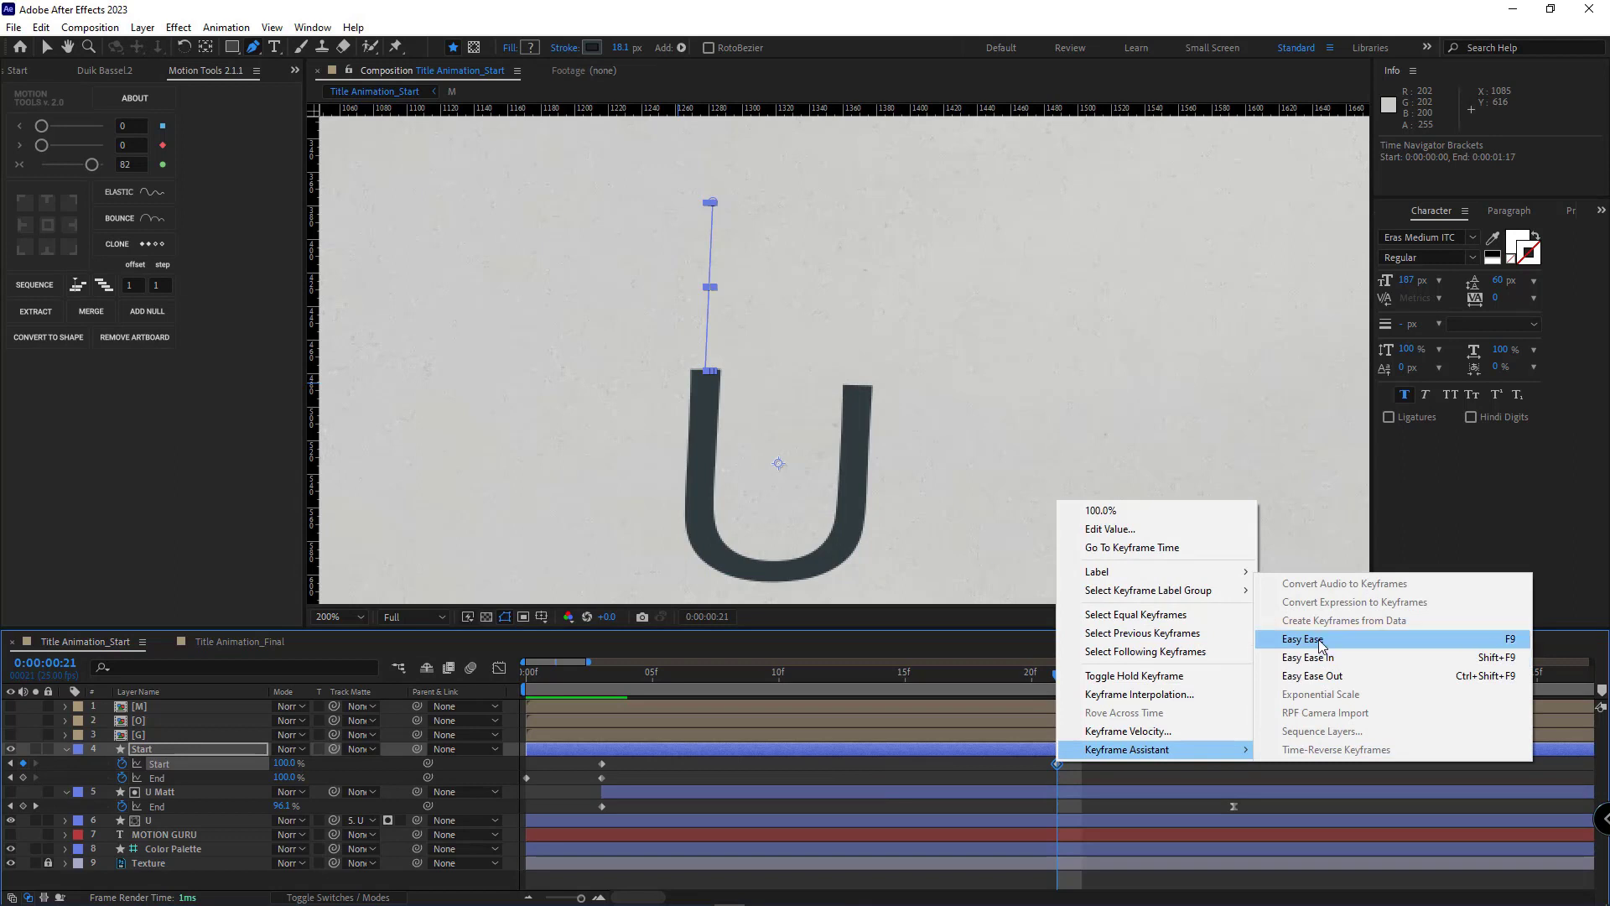
click(1317, 634)
Align the Start layer's last Trim Paths Start keyframe with U Matt's final End keyframe and preview the animation
key(space)
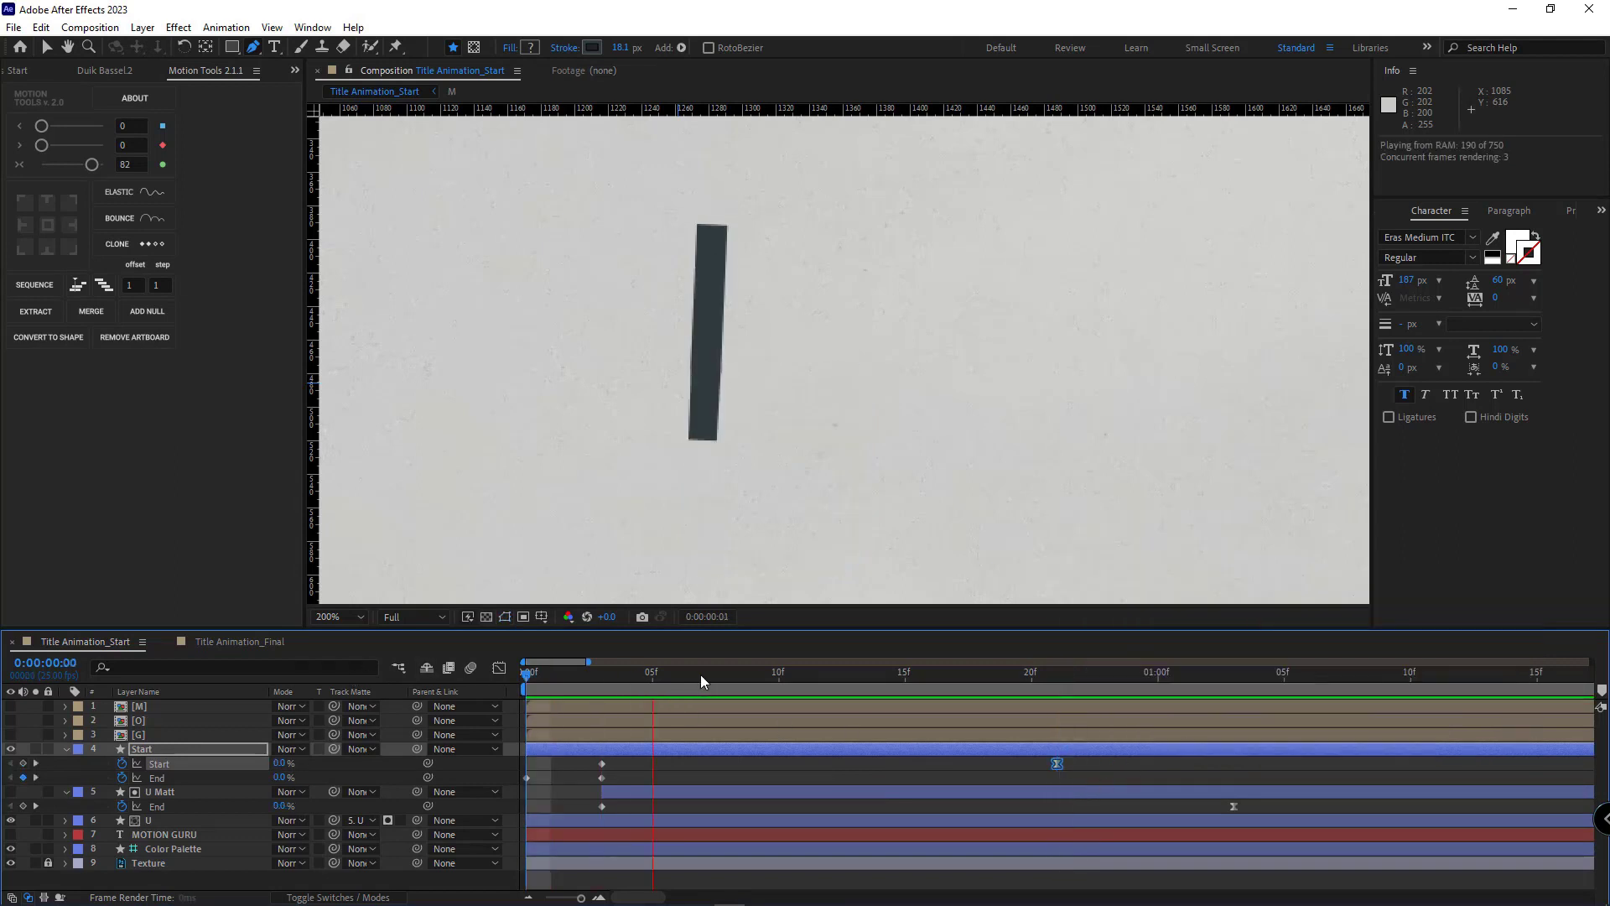
key(space)
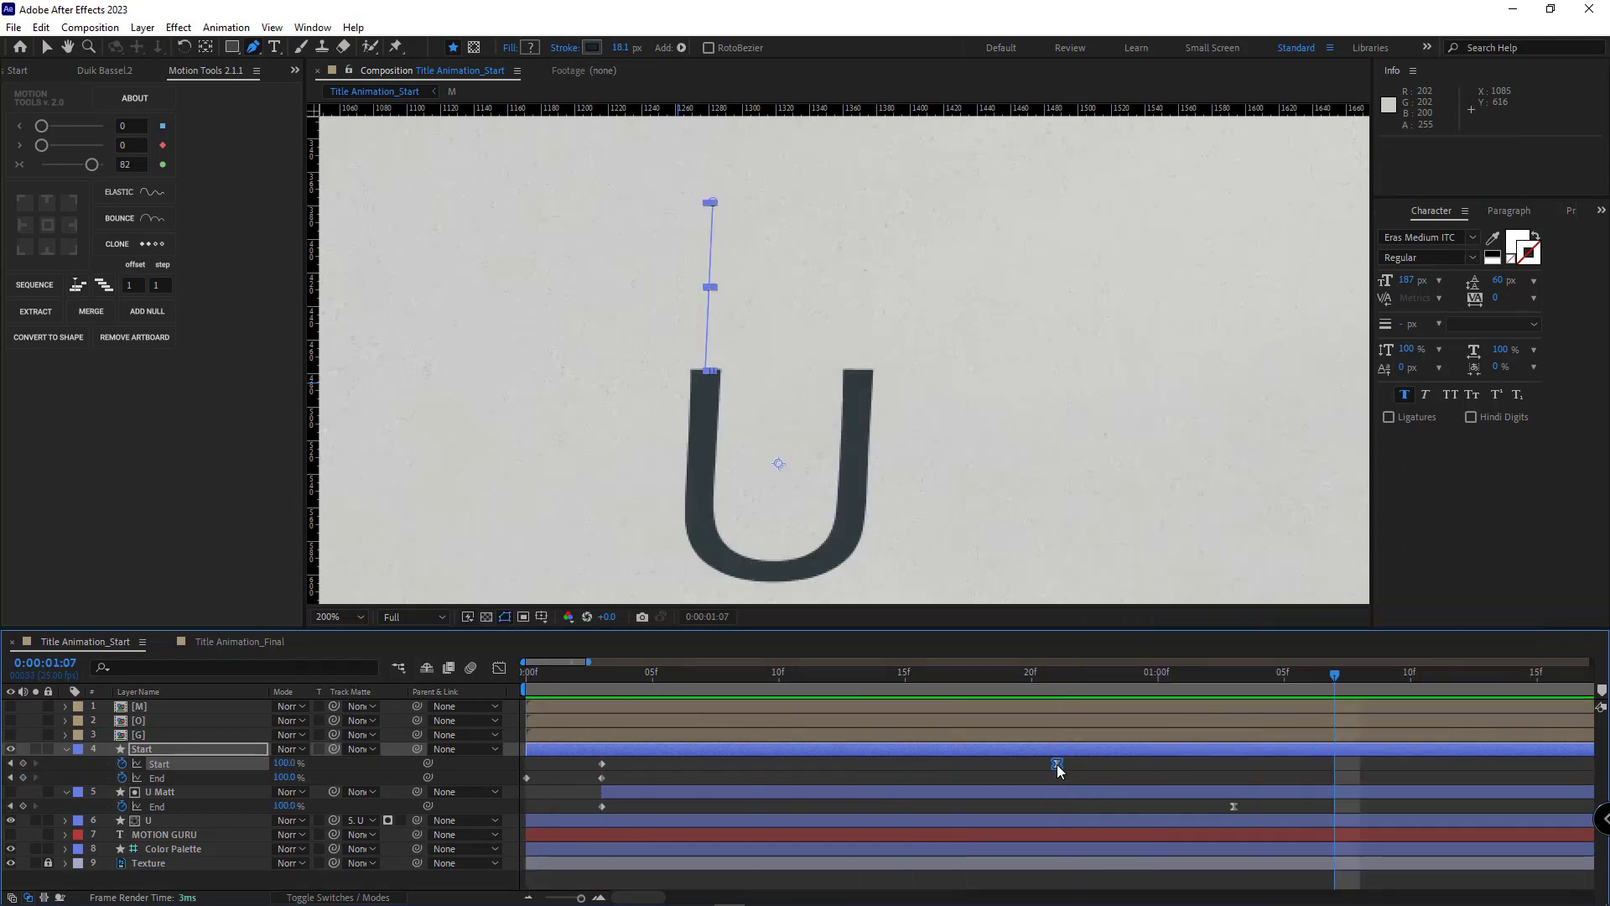
drag(1056, 763, 1233, 788)
scroll(788, 764, down, 3)
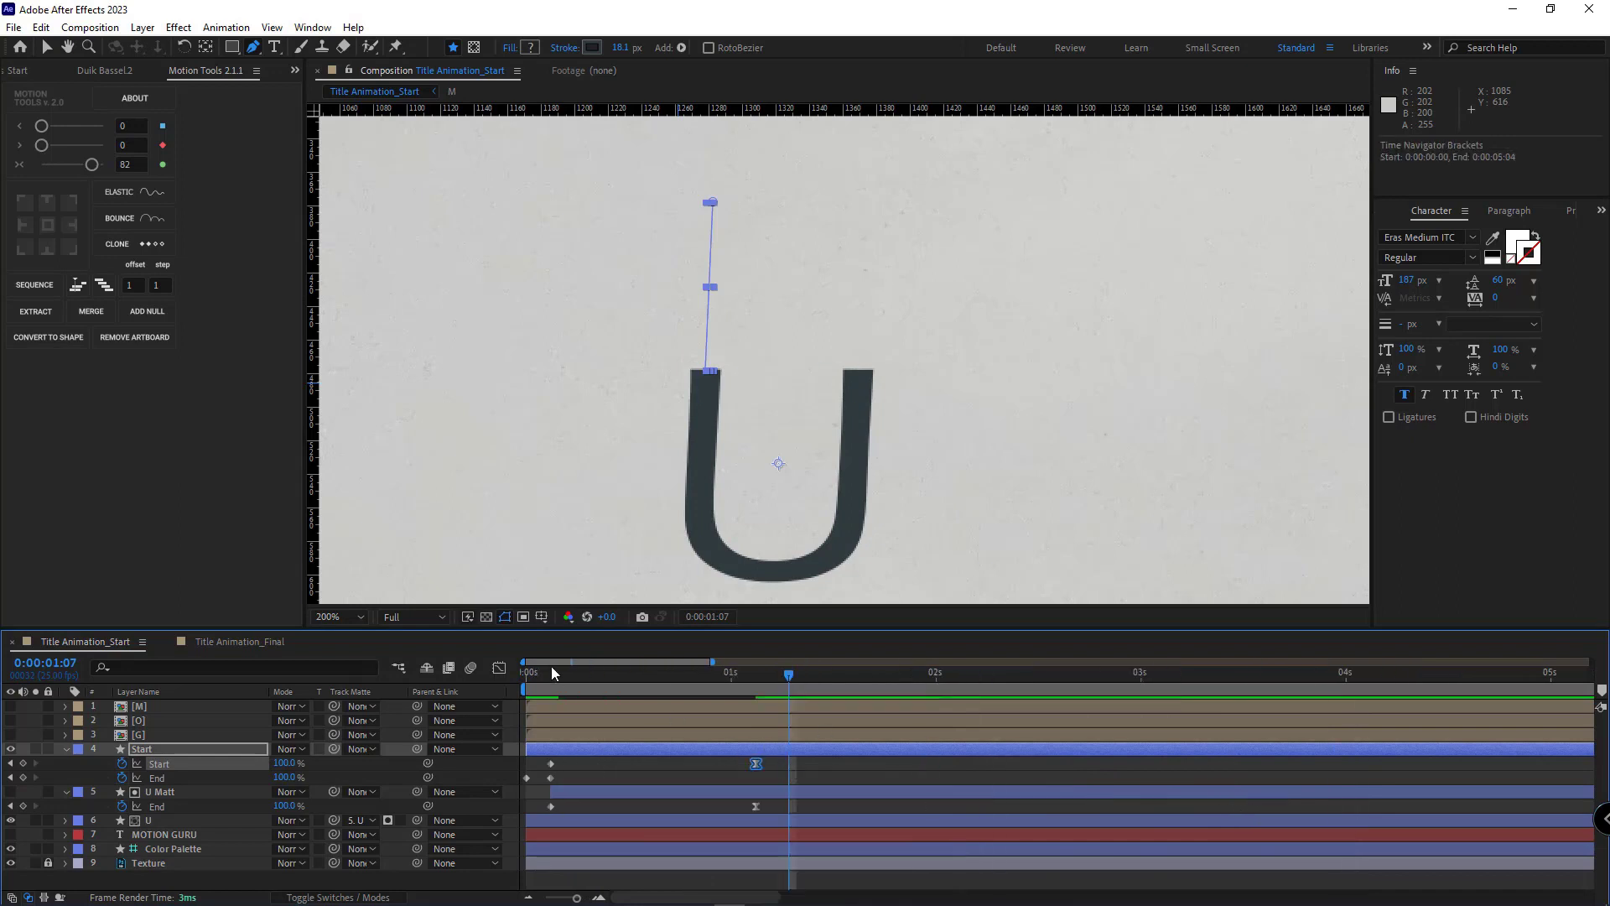
key(space)
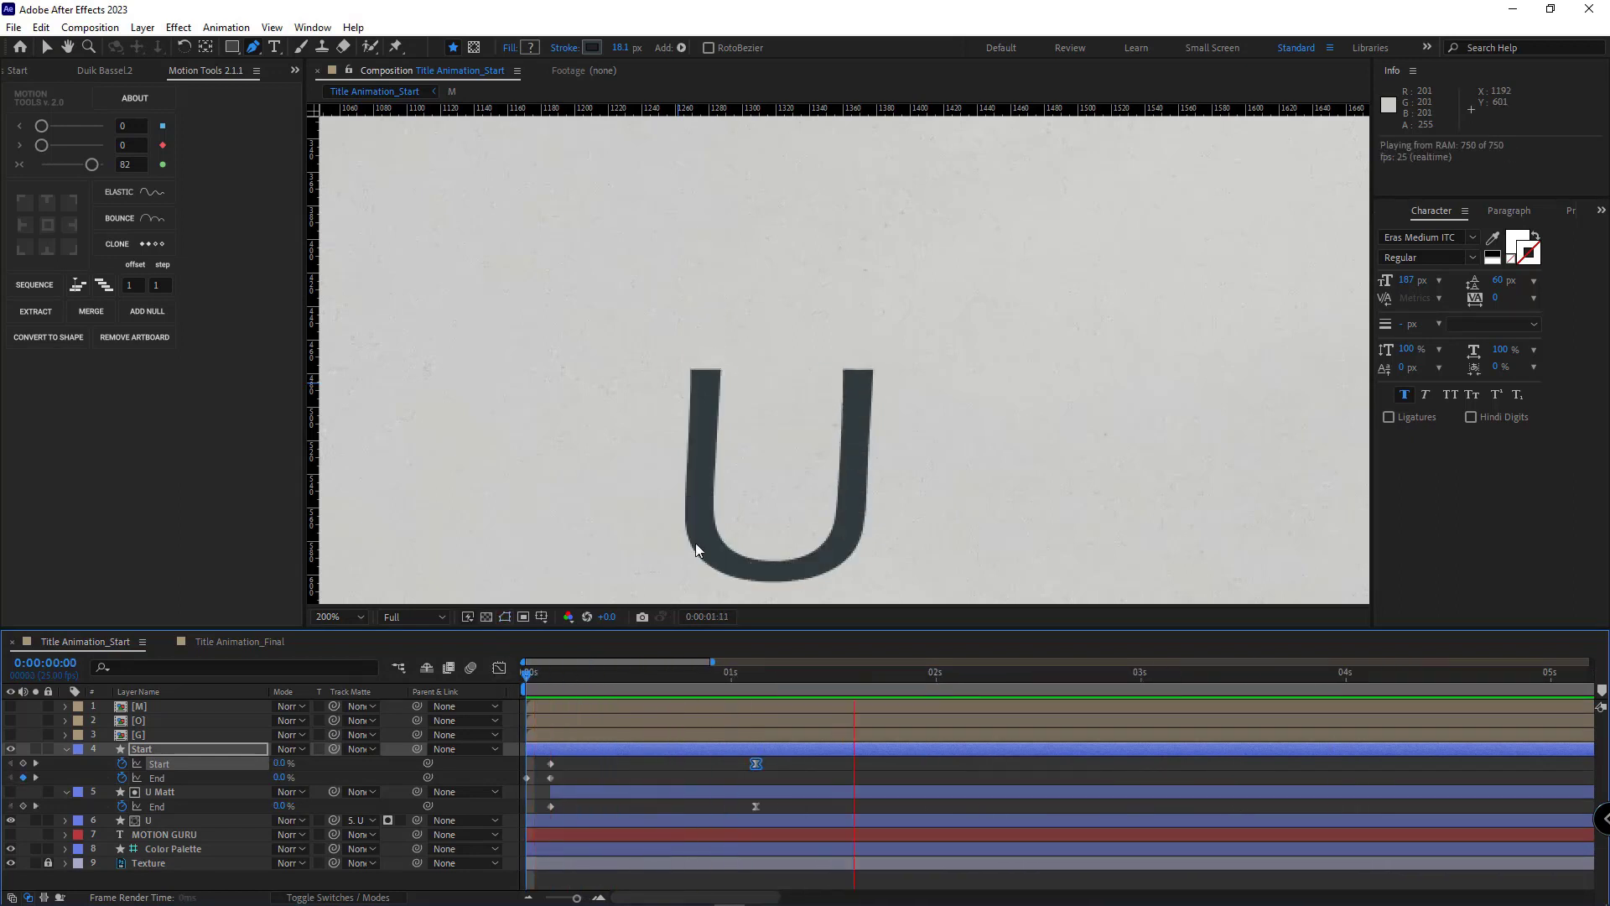
key(space)
Delay U Matt to 0:00:00:05, move the Start layer's matching keyframes to 0:00:00:05 and 0:00:01:05, and replay the animation
scroll(764, 549, down, 1)
click(651, 803)
drag(544, 680, 486, 652)
key(space)
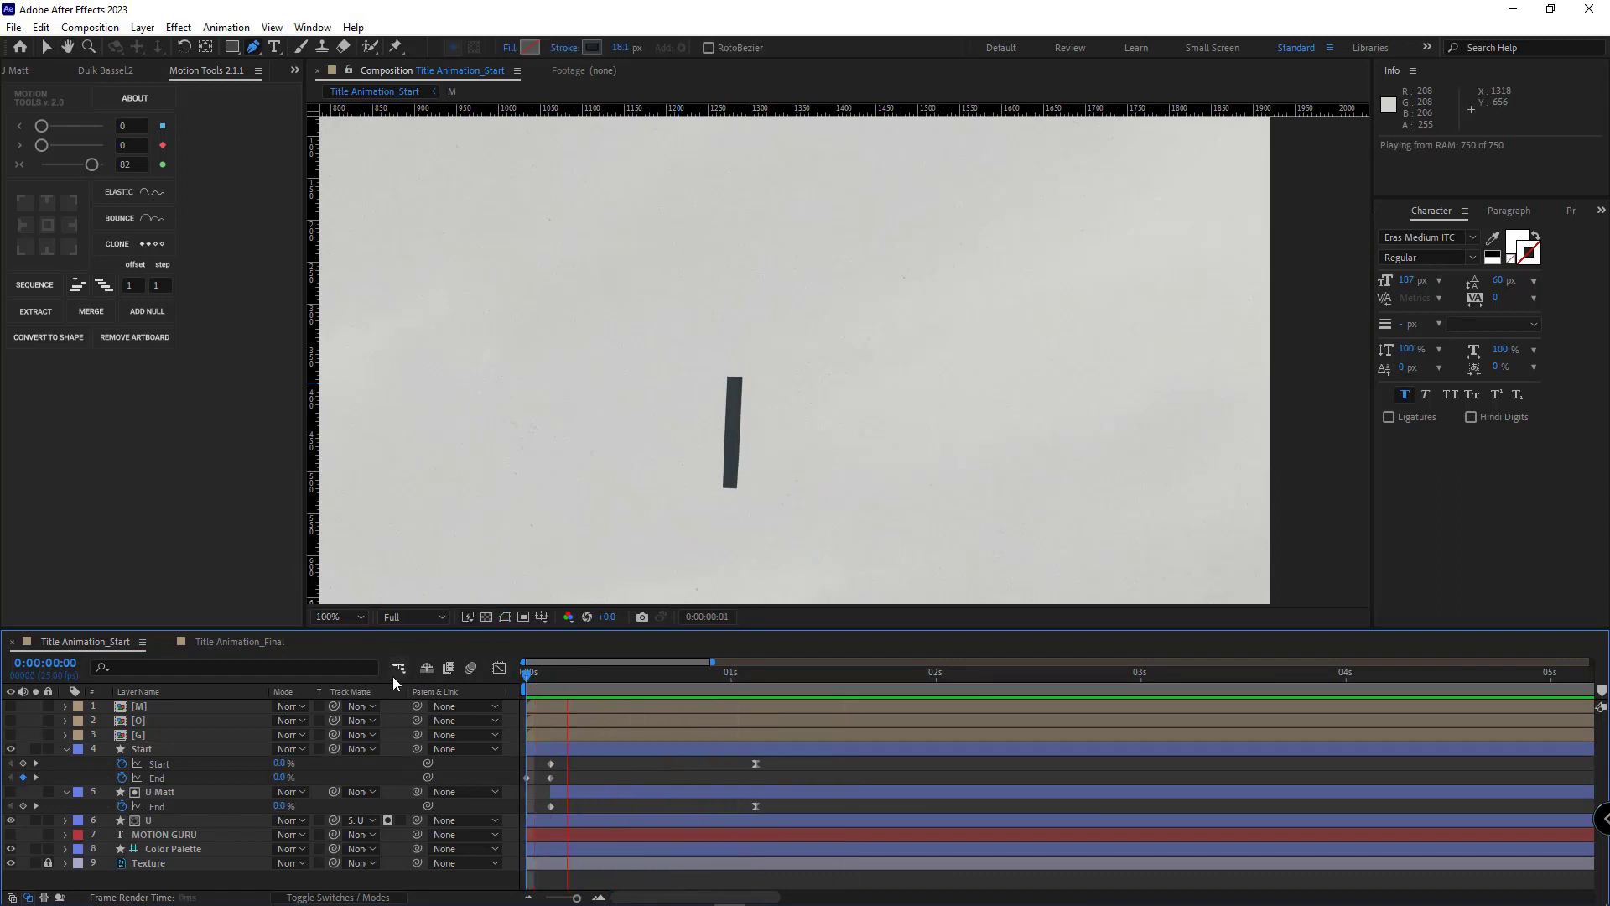
key(space)
drag(574, 762, 591, 799)
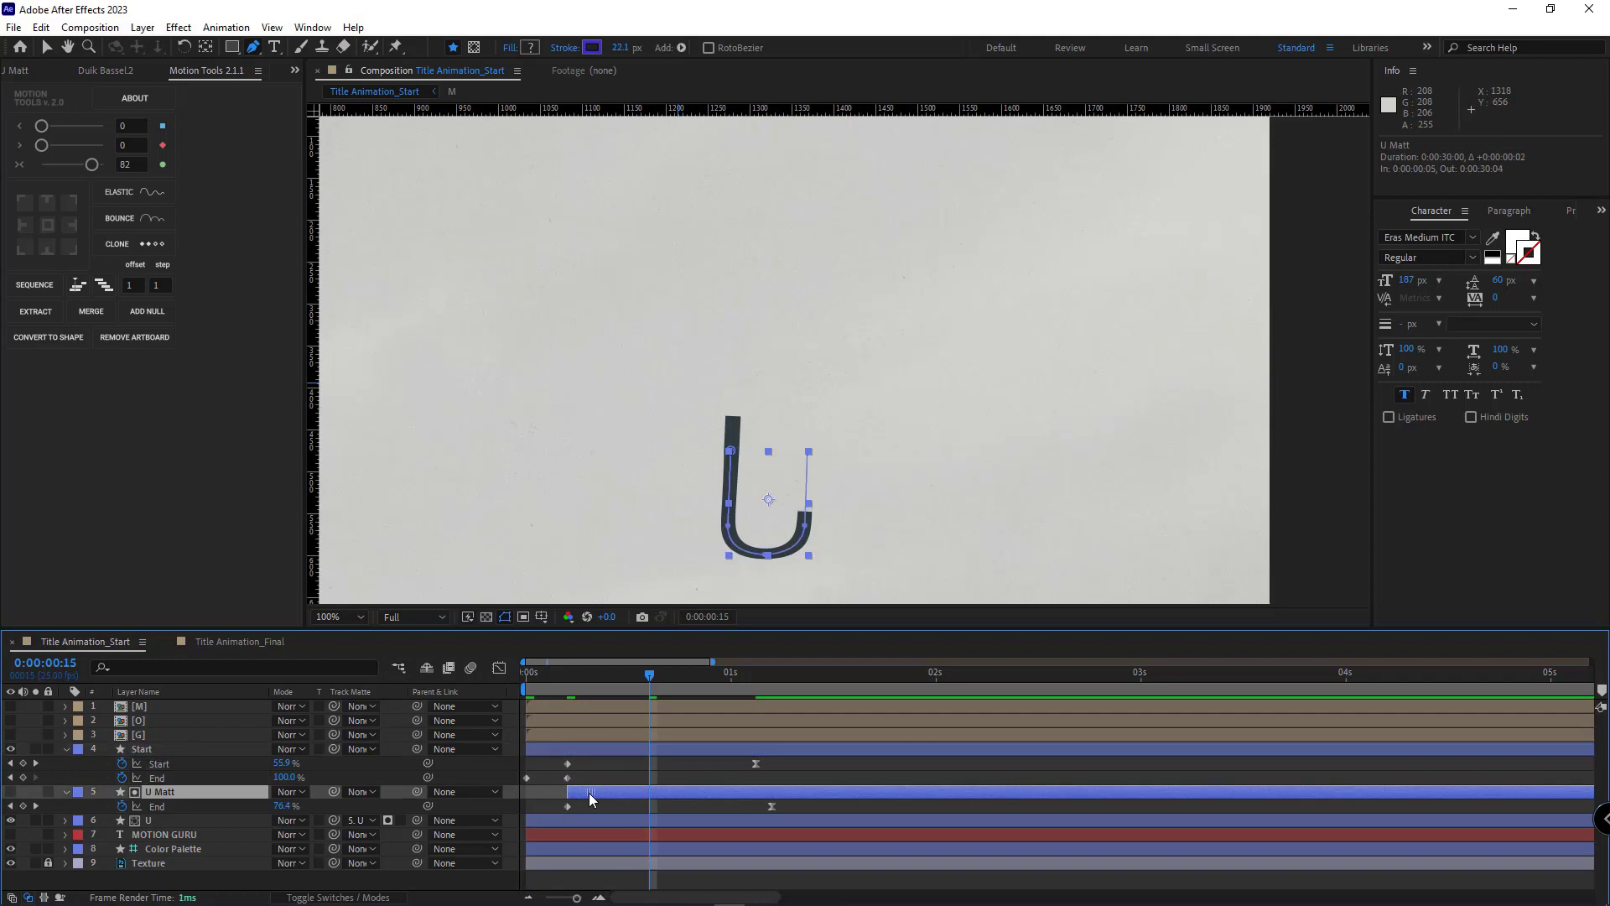
drag(756, 763, 772, 764)
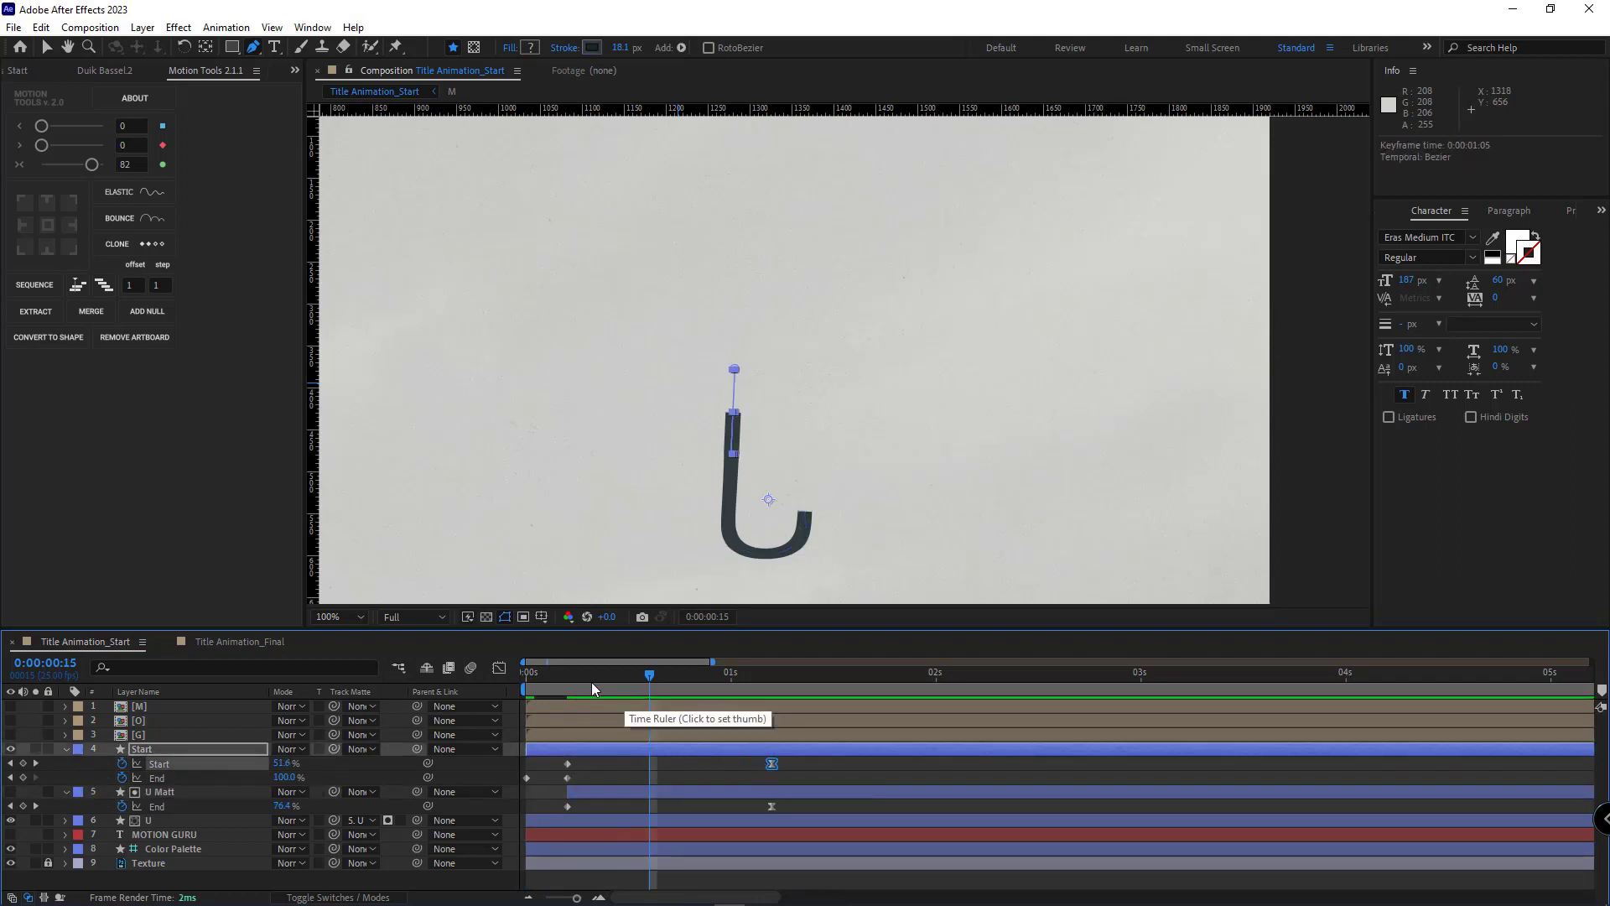
key(Home)
click(604, 766)
key(space)
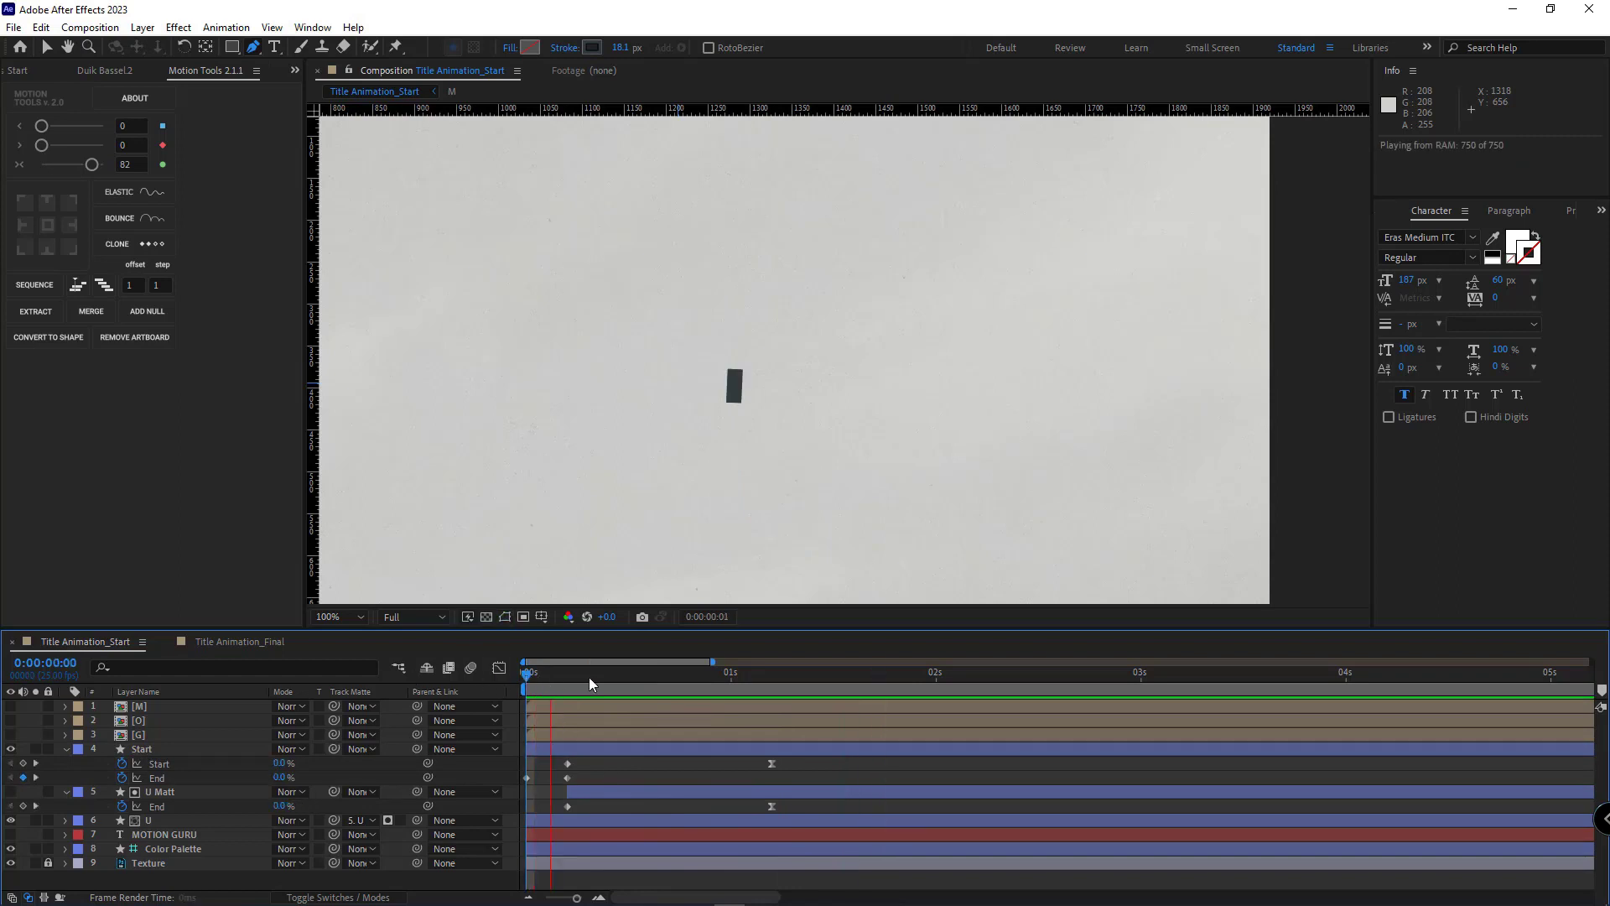
key(space)
Pre-compose the Start, U Matt and U layers into a composition named U, moving all attributes
key(u)
key(v)
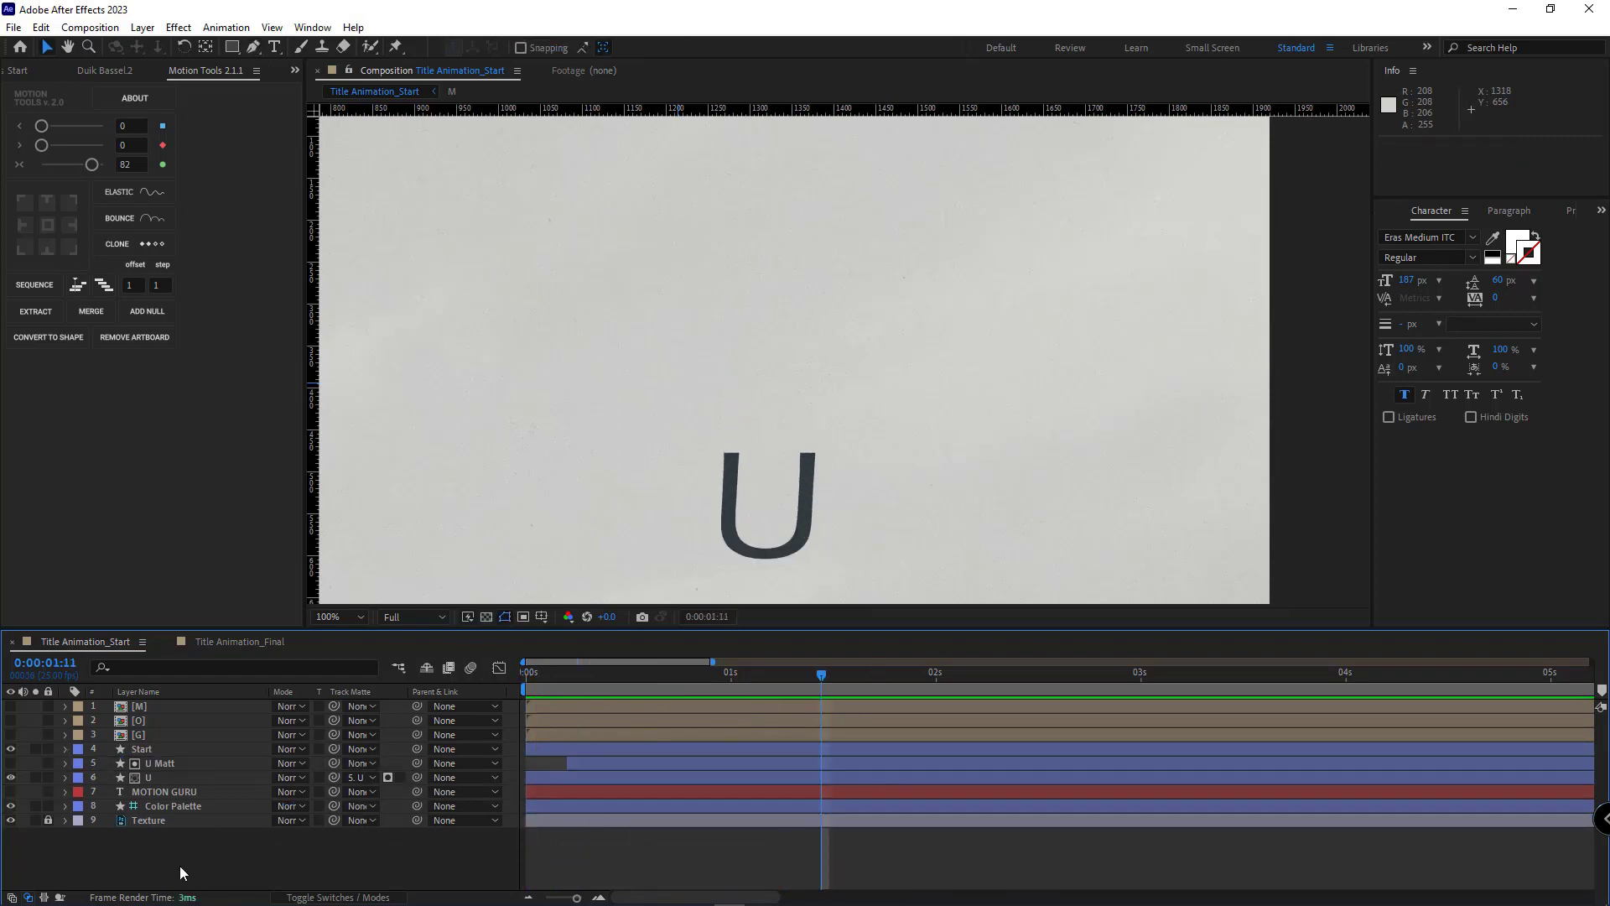
click(155, 749)
shift+click(158, 763)
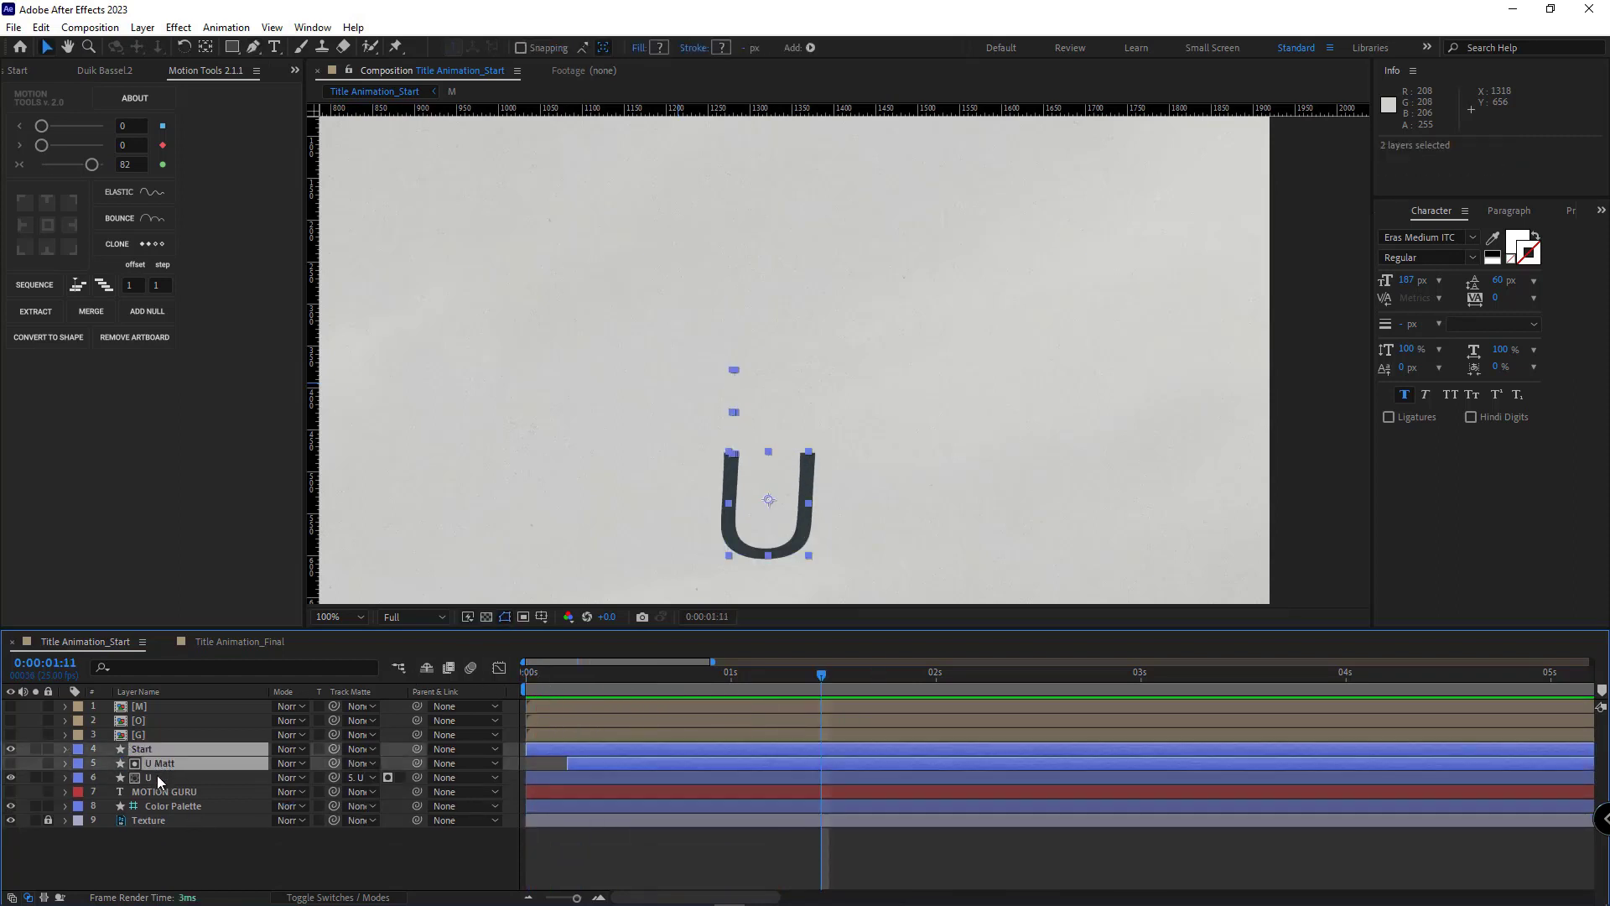
shift+click(154, 777)
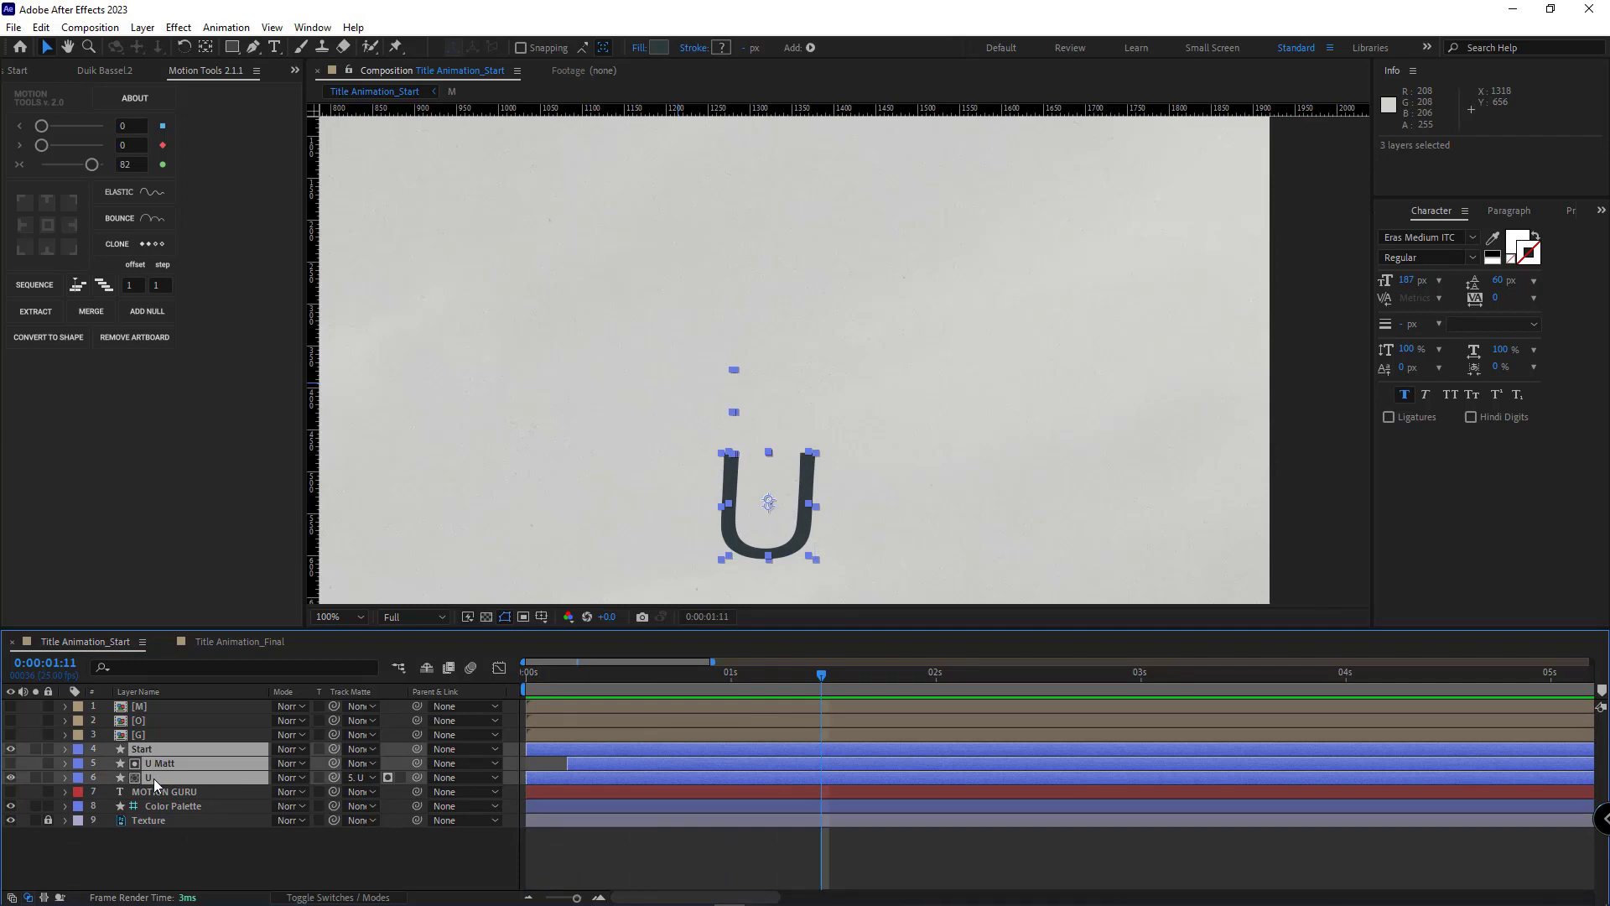
key(ctrl+shift+c)
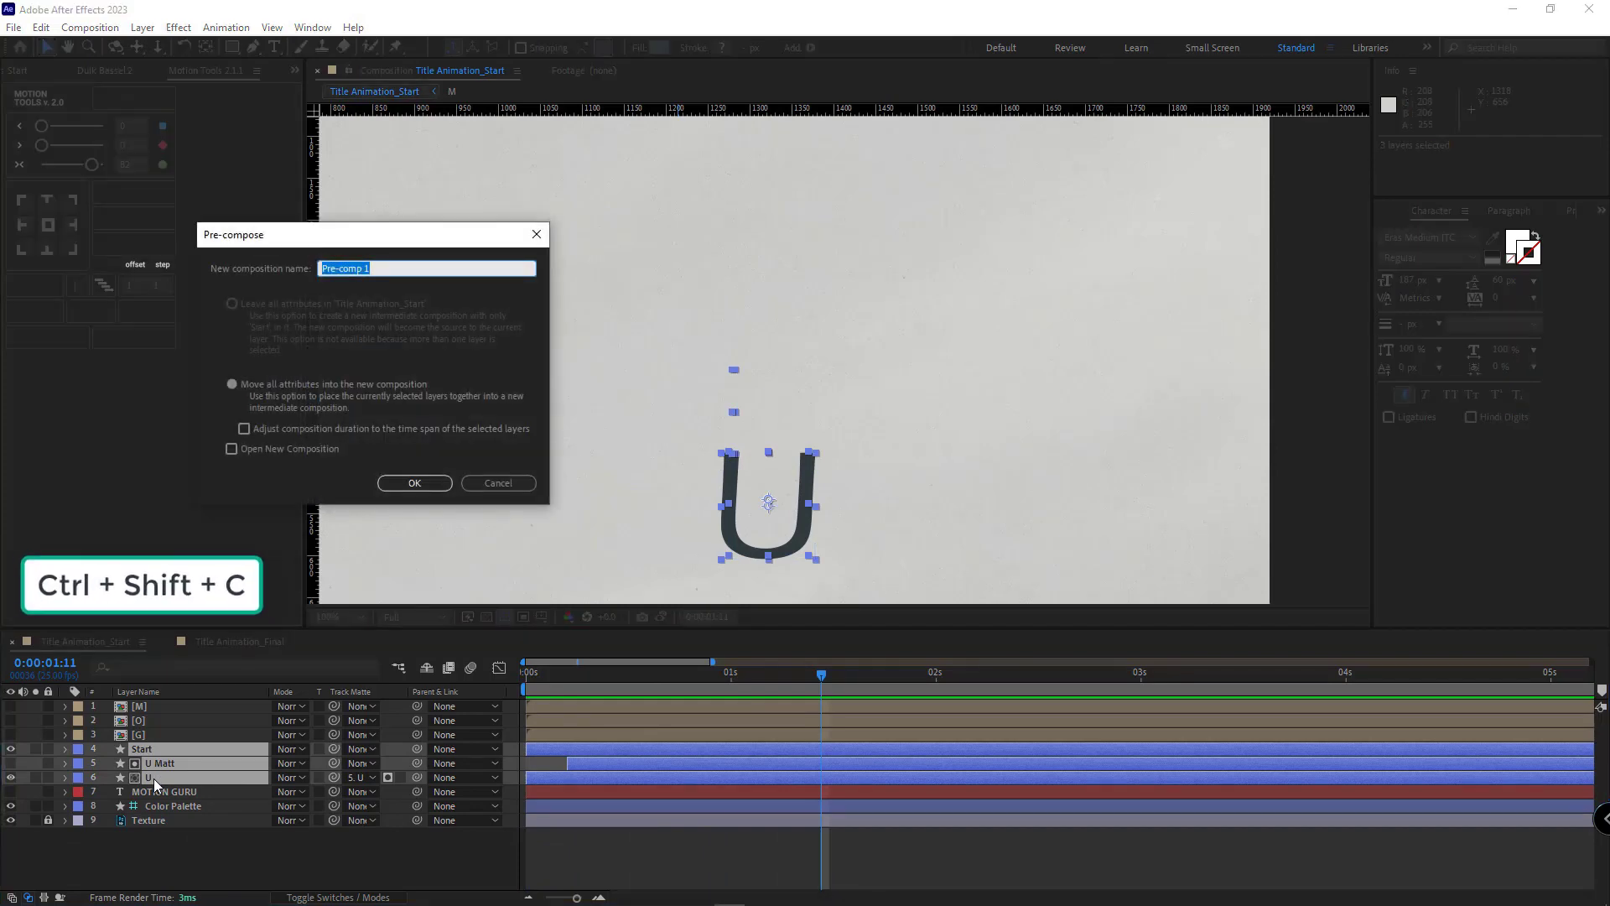
text(U)
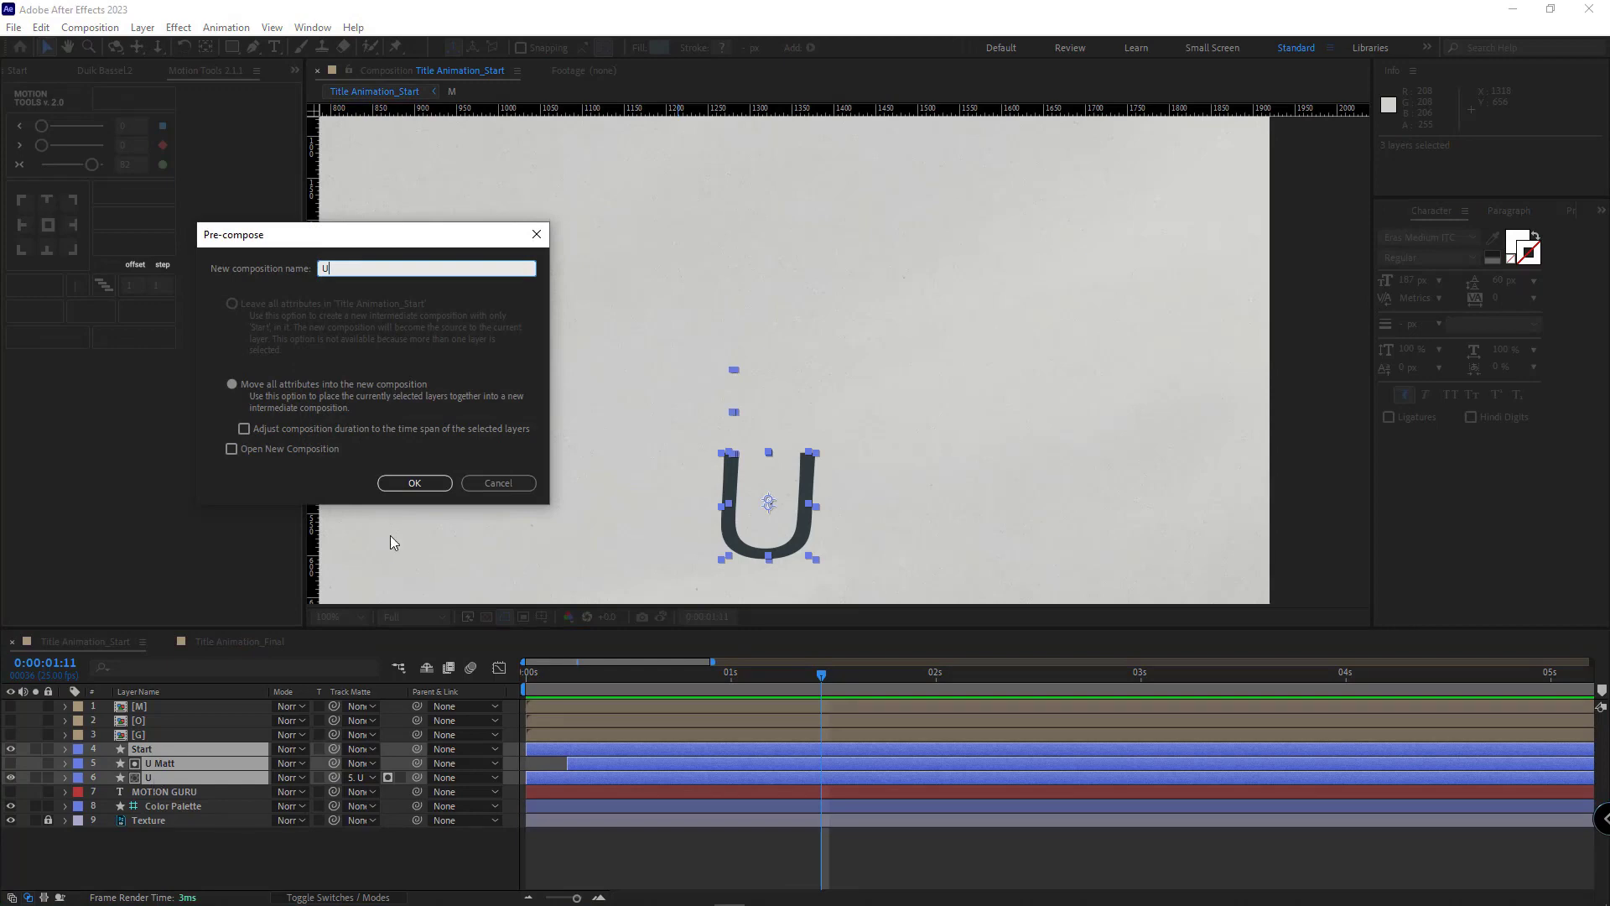
click(414, 483)
key(comma)
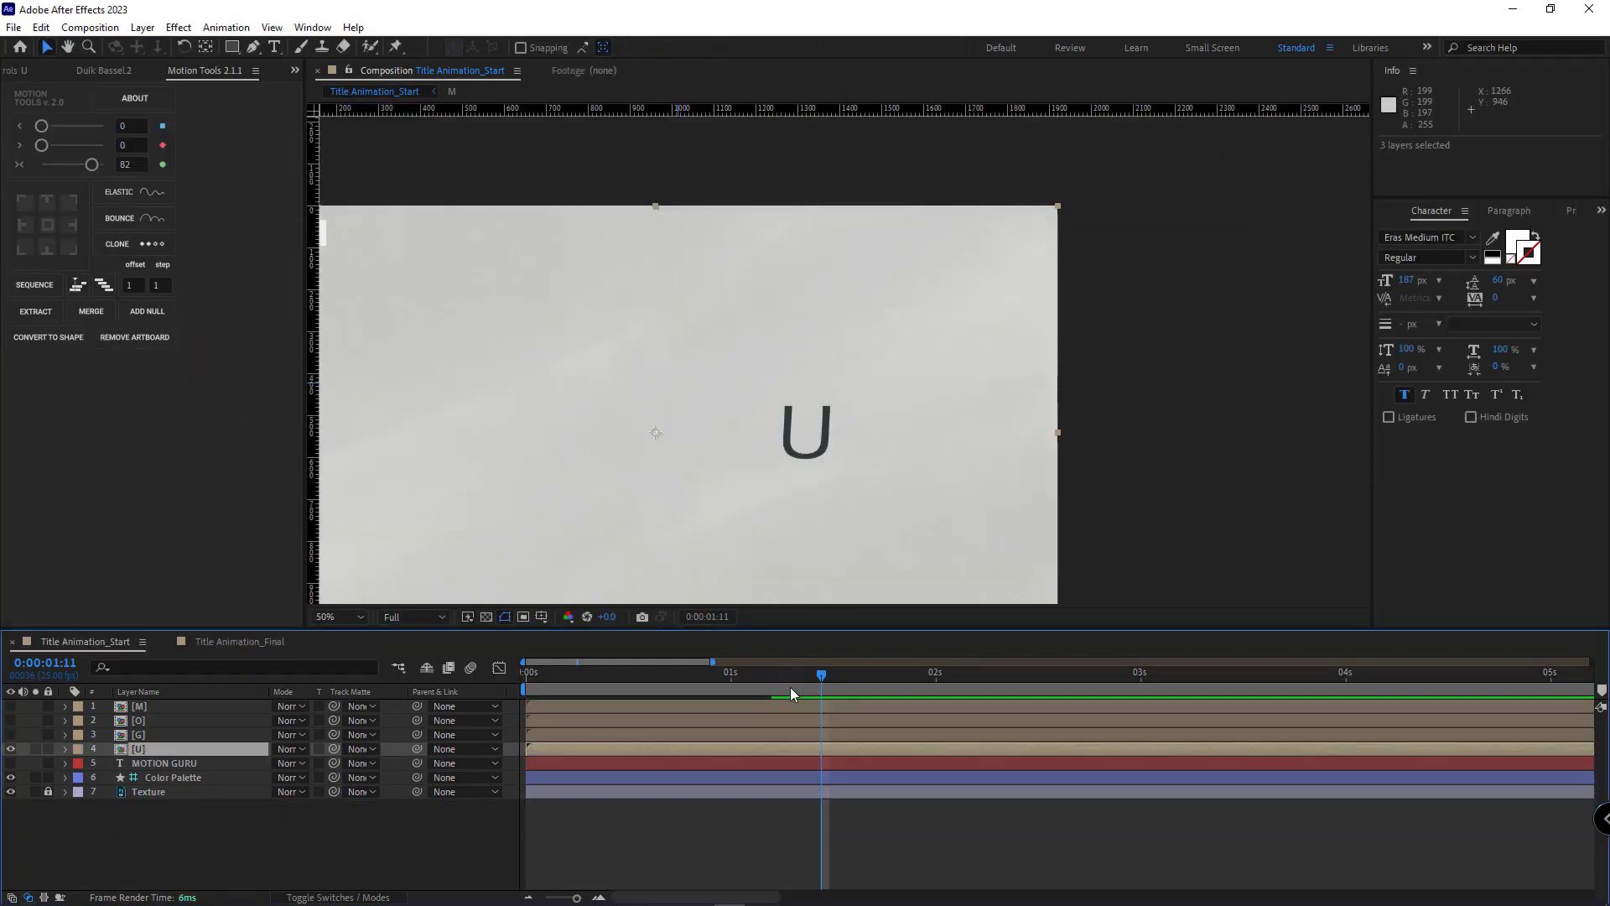
drag(810, 502, 913, 447)
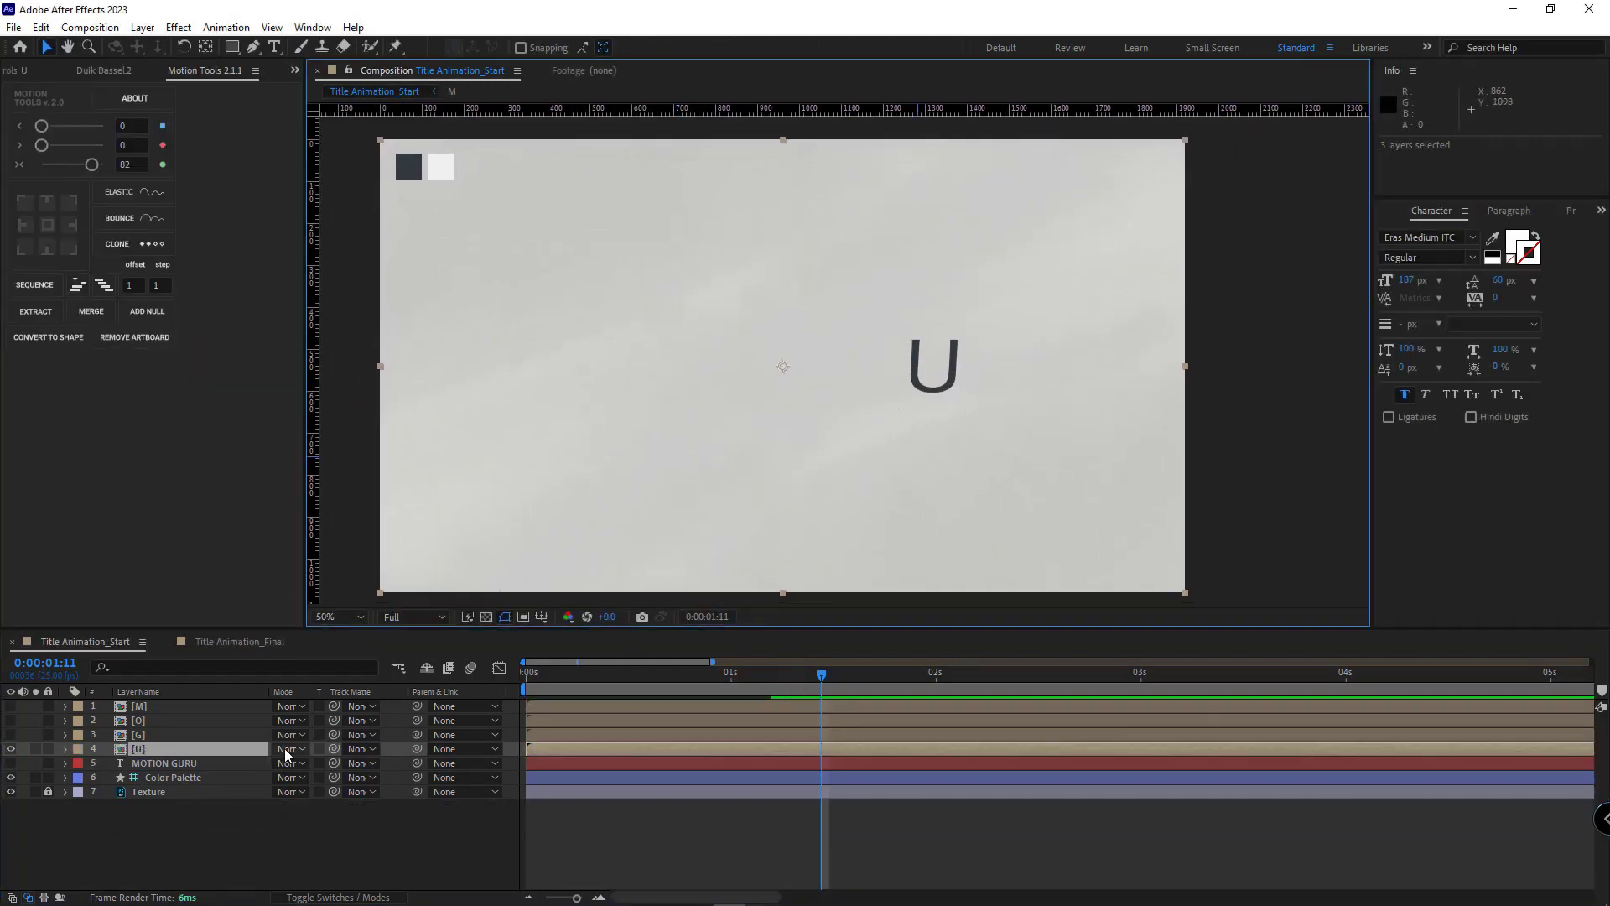
Show the M, O and G layers alongside U and scrub through the letter reveals together
drag(11, 735, 11, 687)
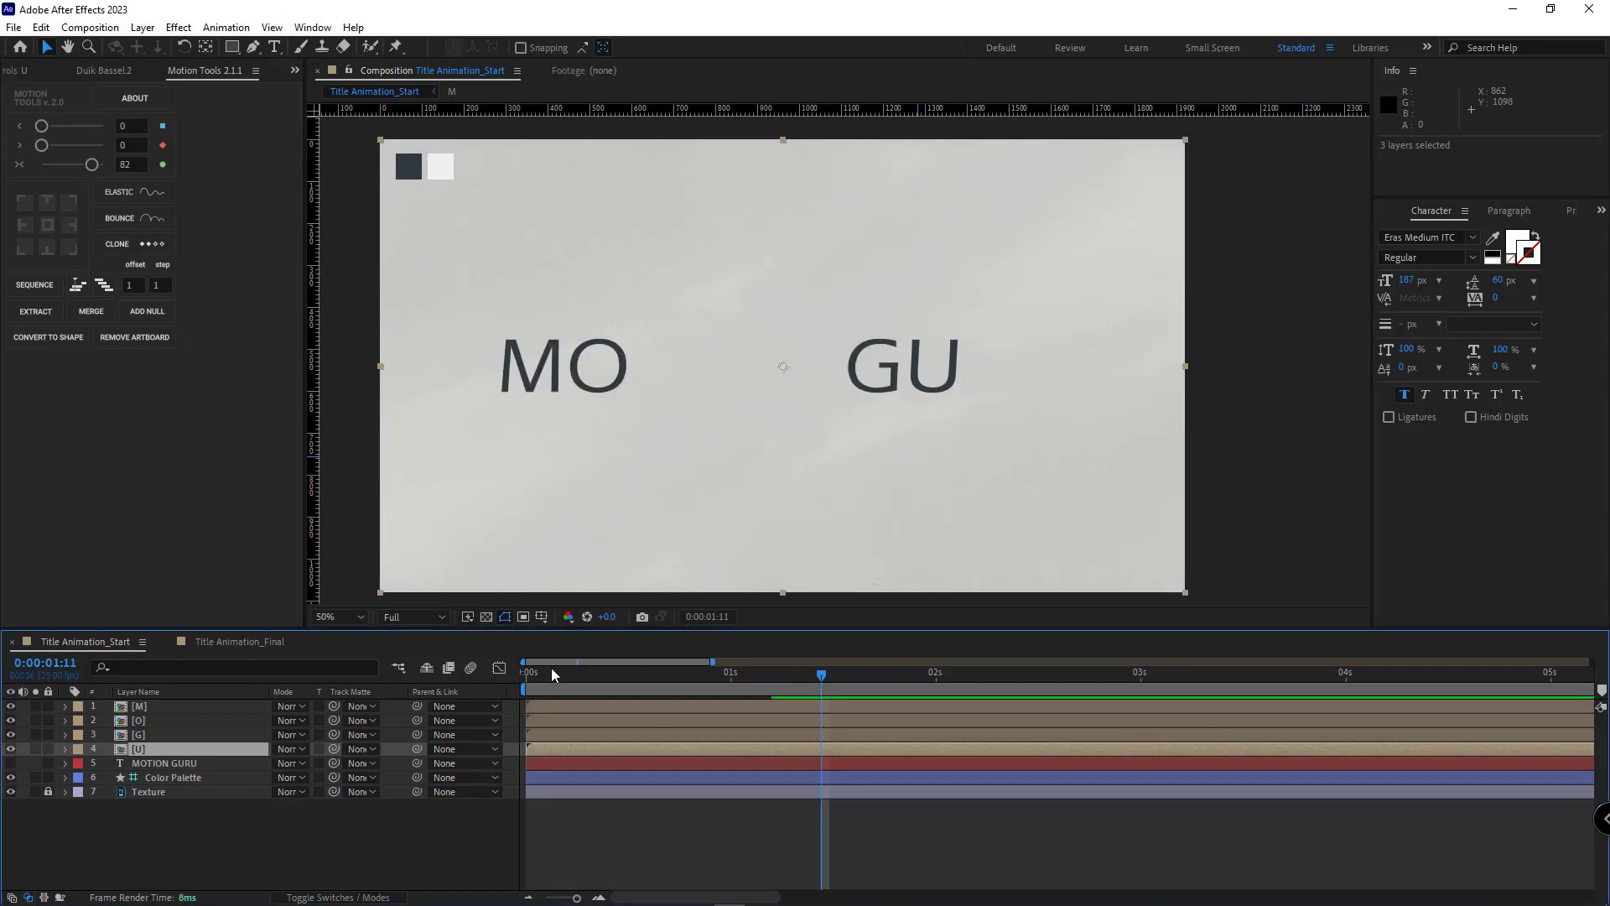
drag(547, 673, 838, 674)
Examine in Title Animation_Final how the staggered copies of each letter are layered and revealed over time
click(253, 644)
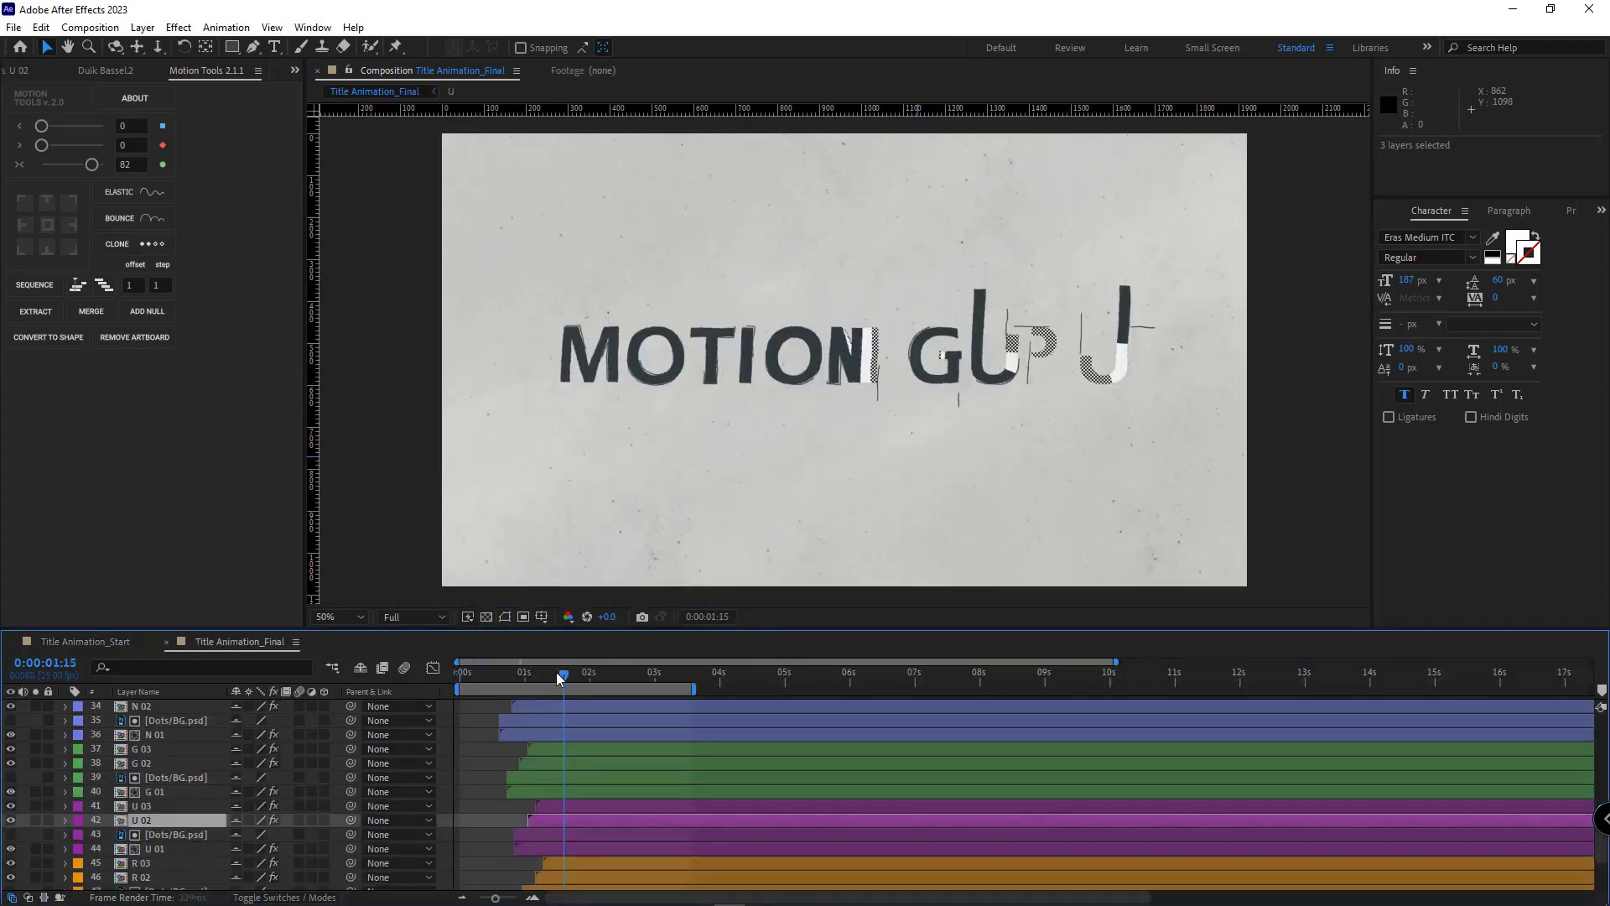
drag(563, 675, 585, 673)
click(1029, 379)
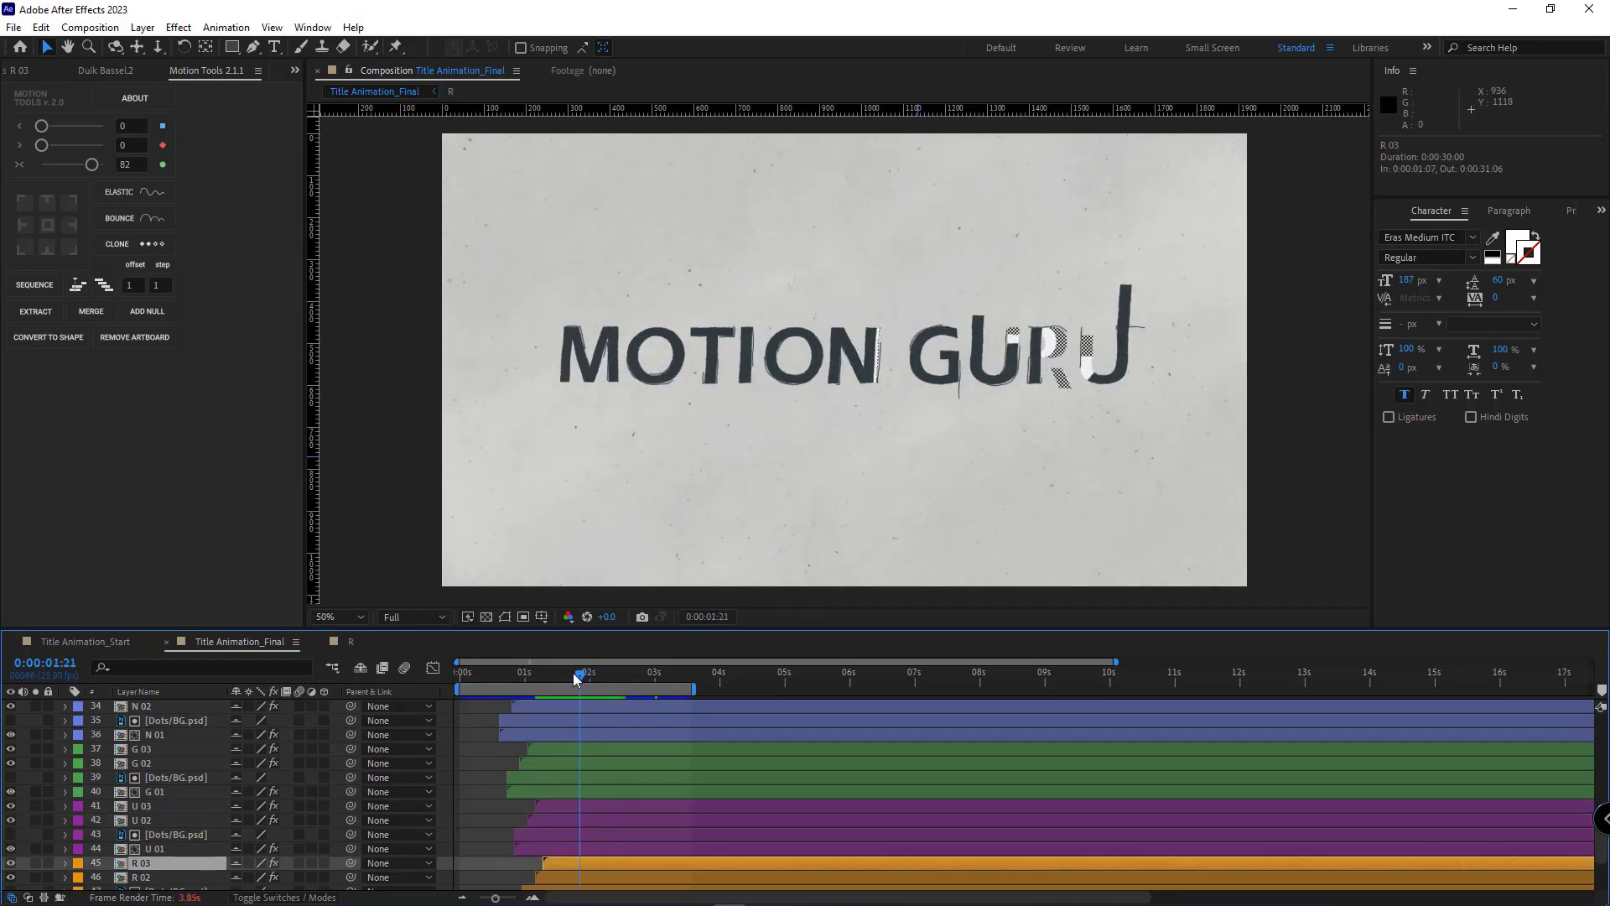
drag(575, 678, 561, 674)
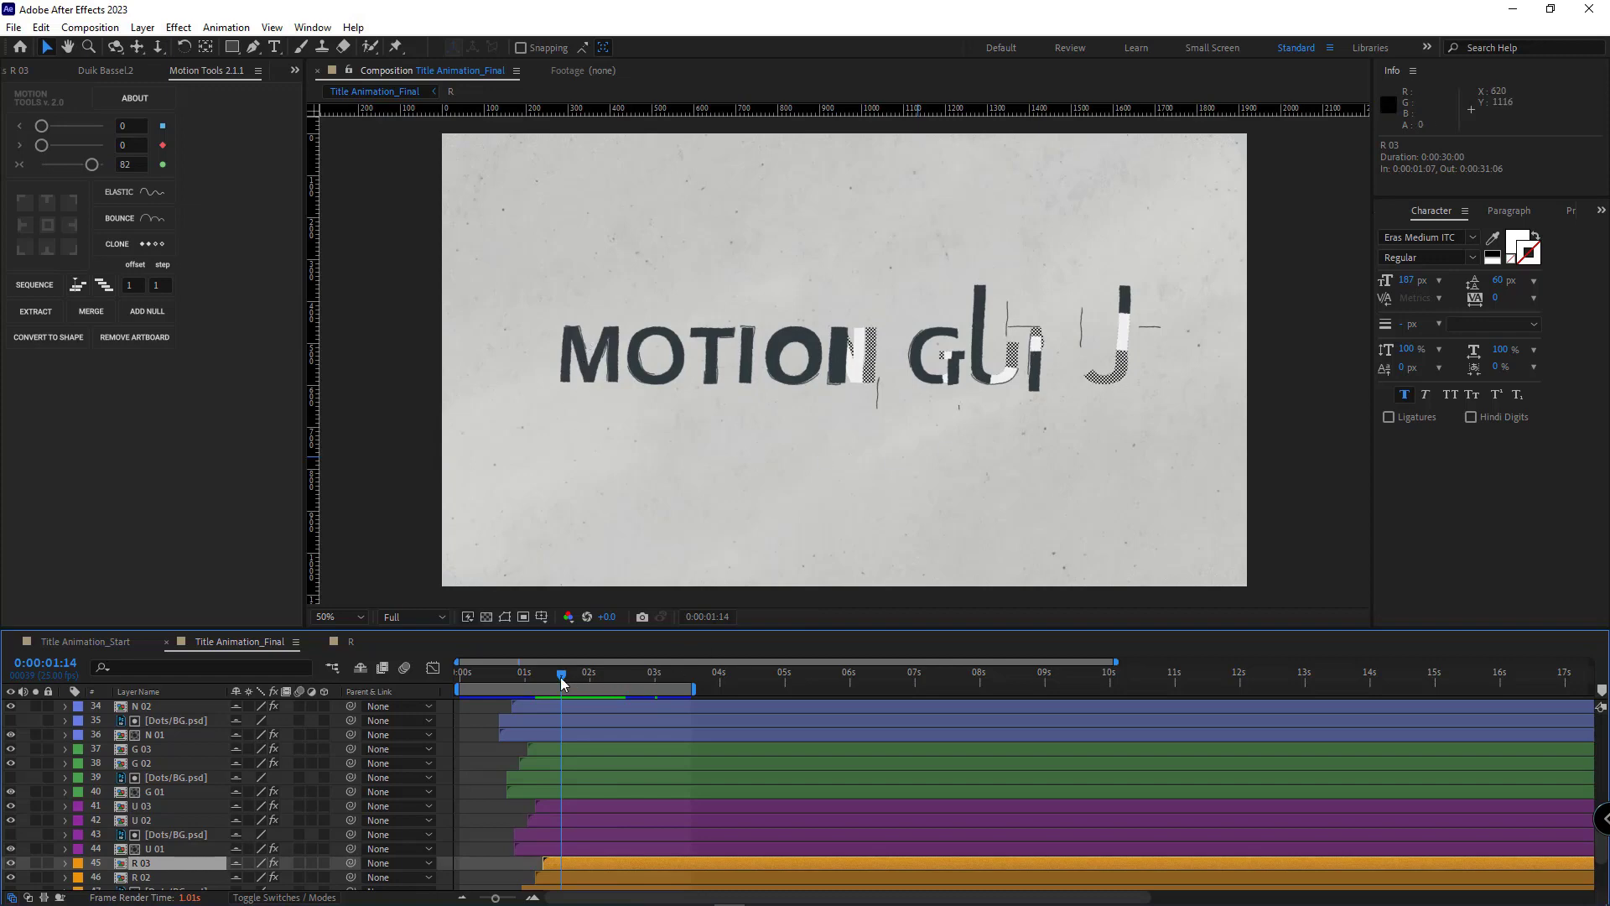
drag(561, 681, 599, 677)
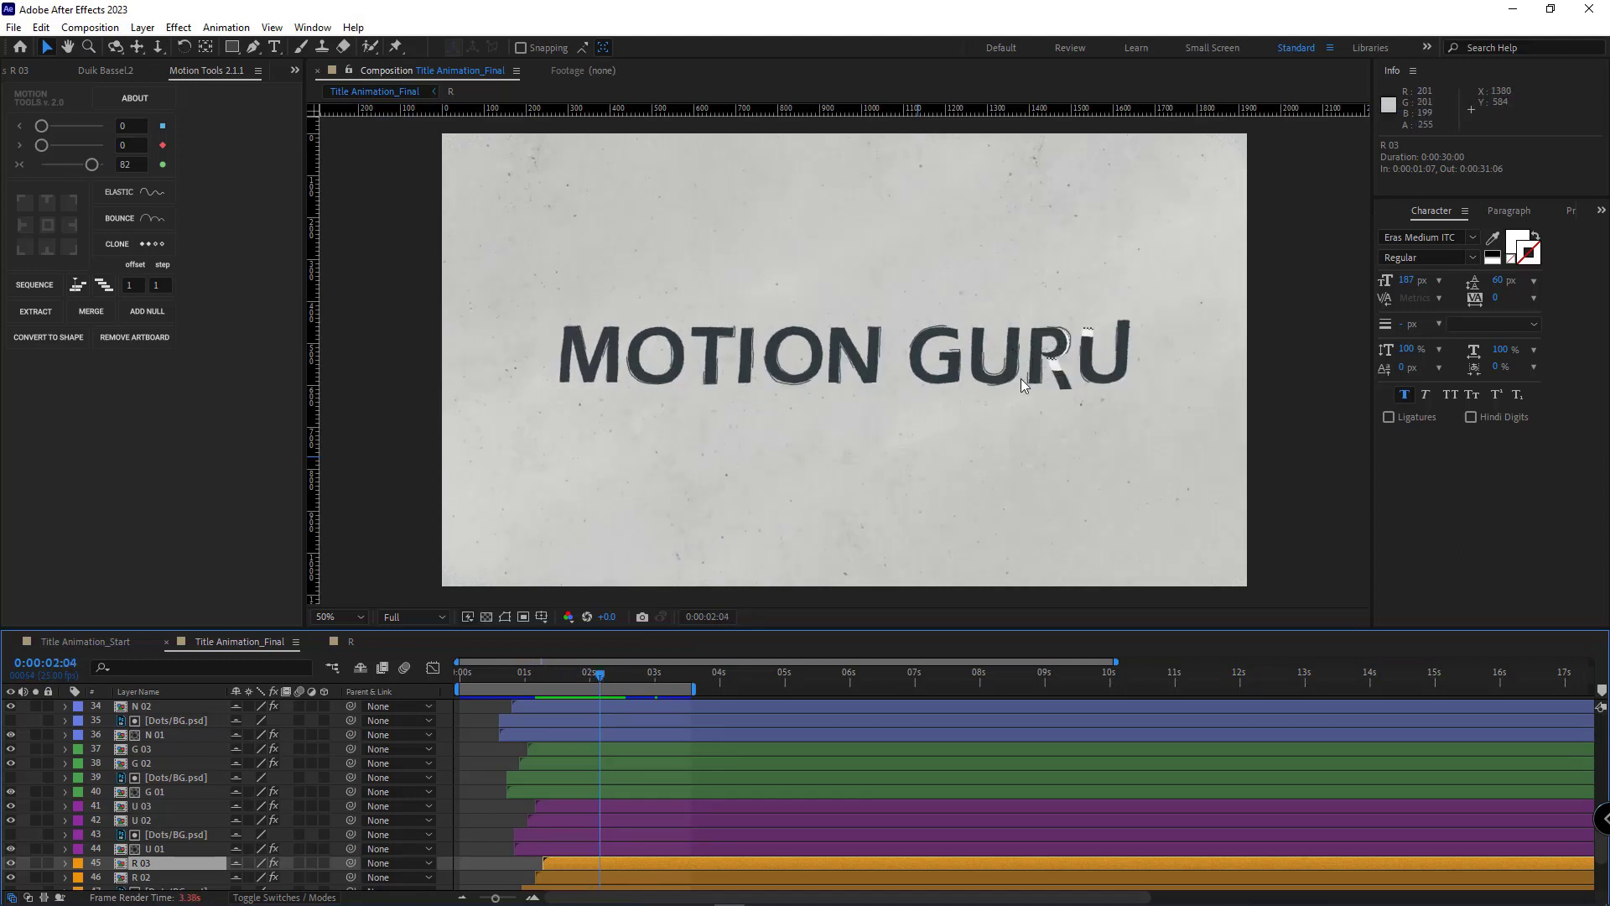
mouse_move(591, 680)
mouse_down()
mouse_move(558, 681)
mouse_move(622, 676)
mouse_move(570, 682)
mouse_up()
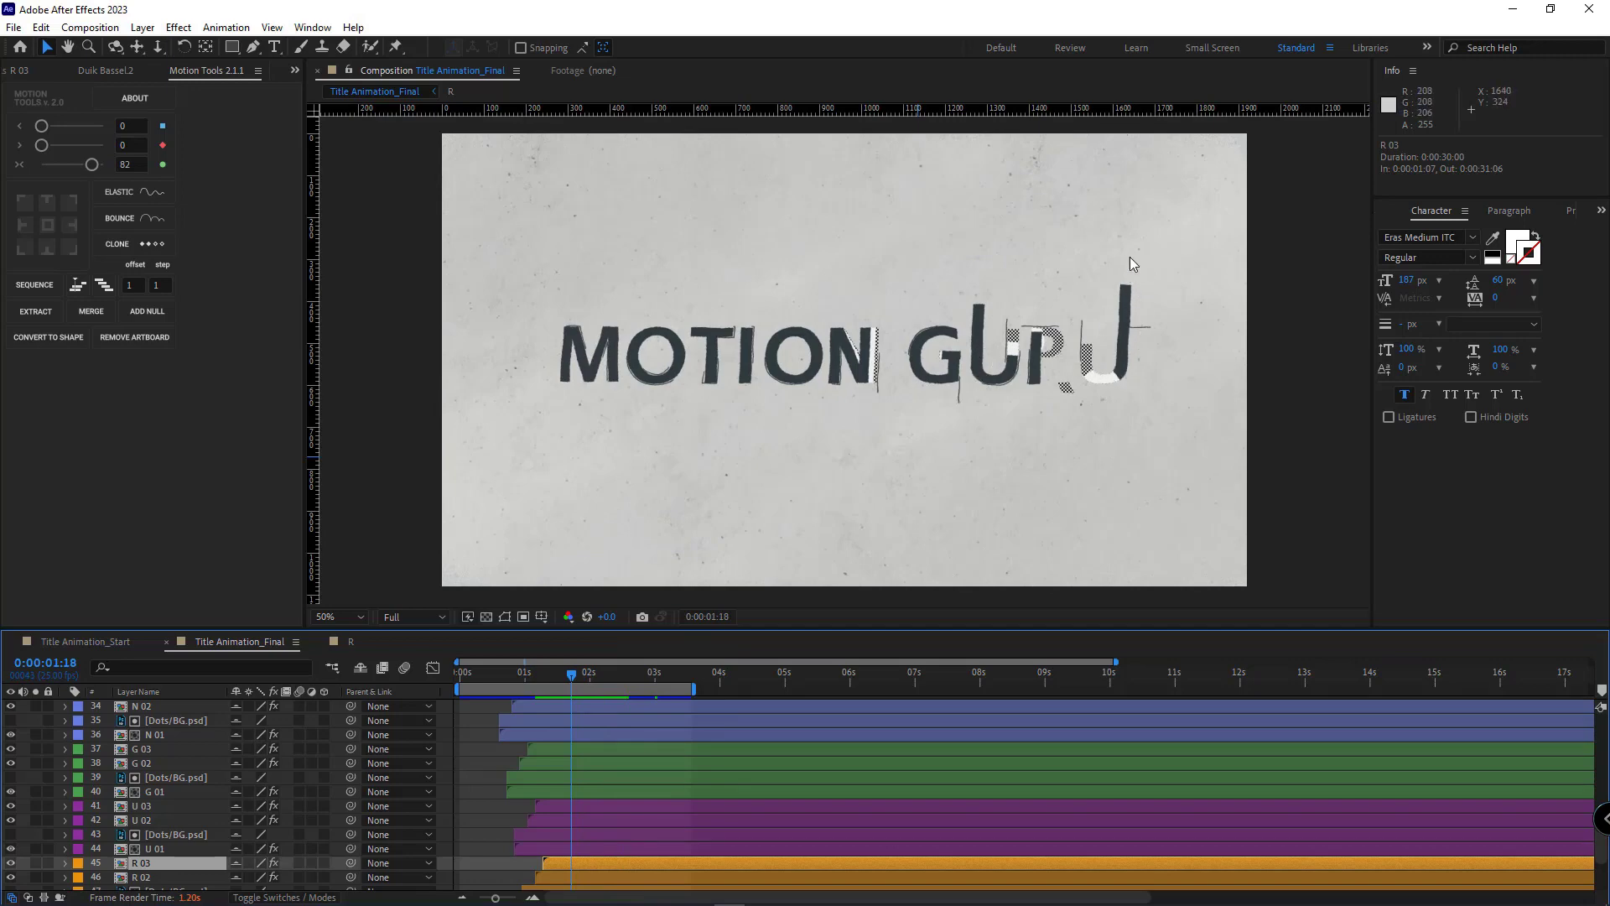
drag(571, 676, 606, 676)
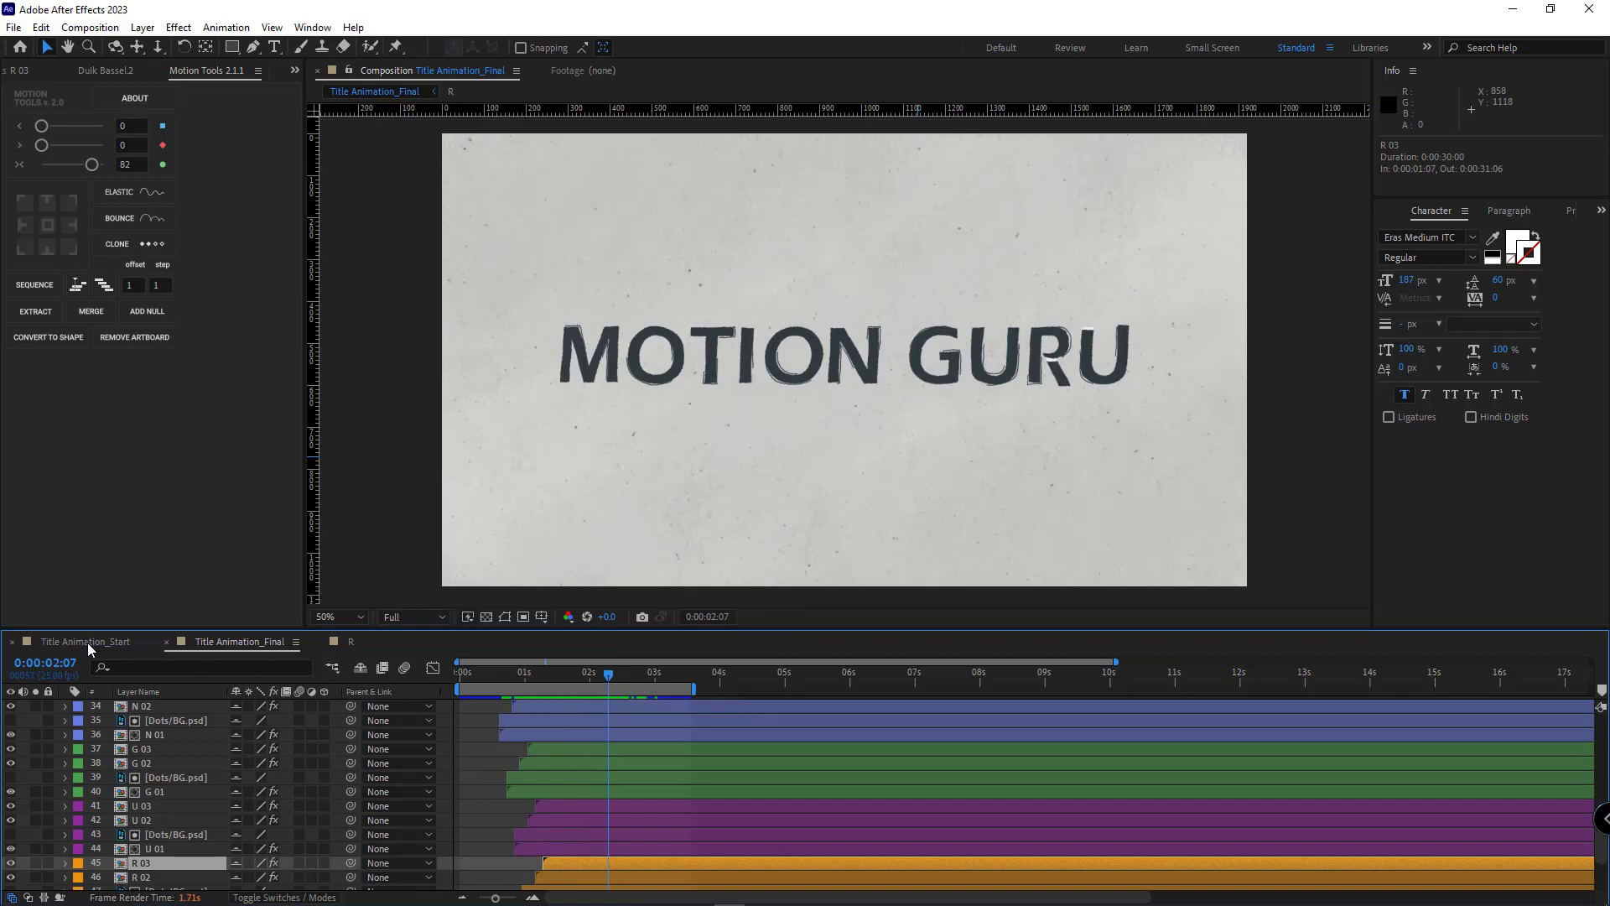
click(88, 643)
click(226, 642)
mouse_move(508, 676)
mouse_down()
mouse_move(455, 682)
mouse_move(488, 683)
mouse_up()
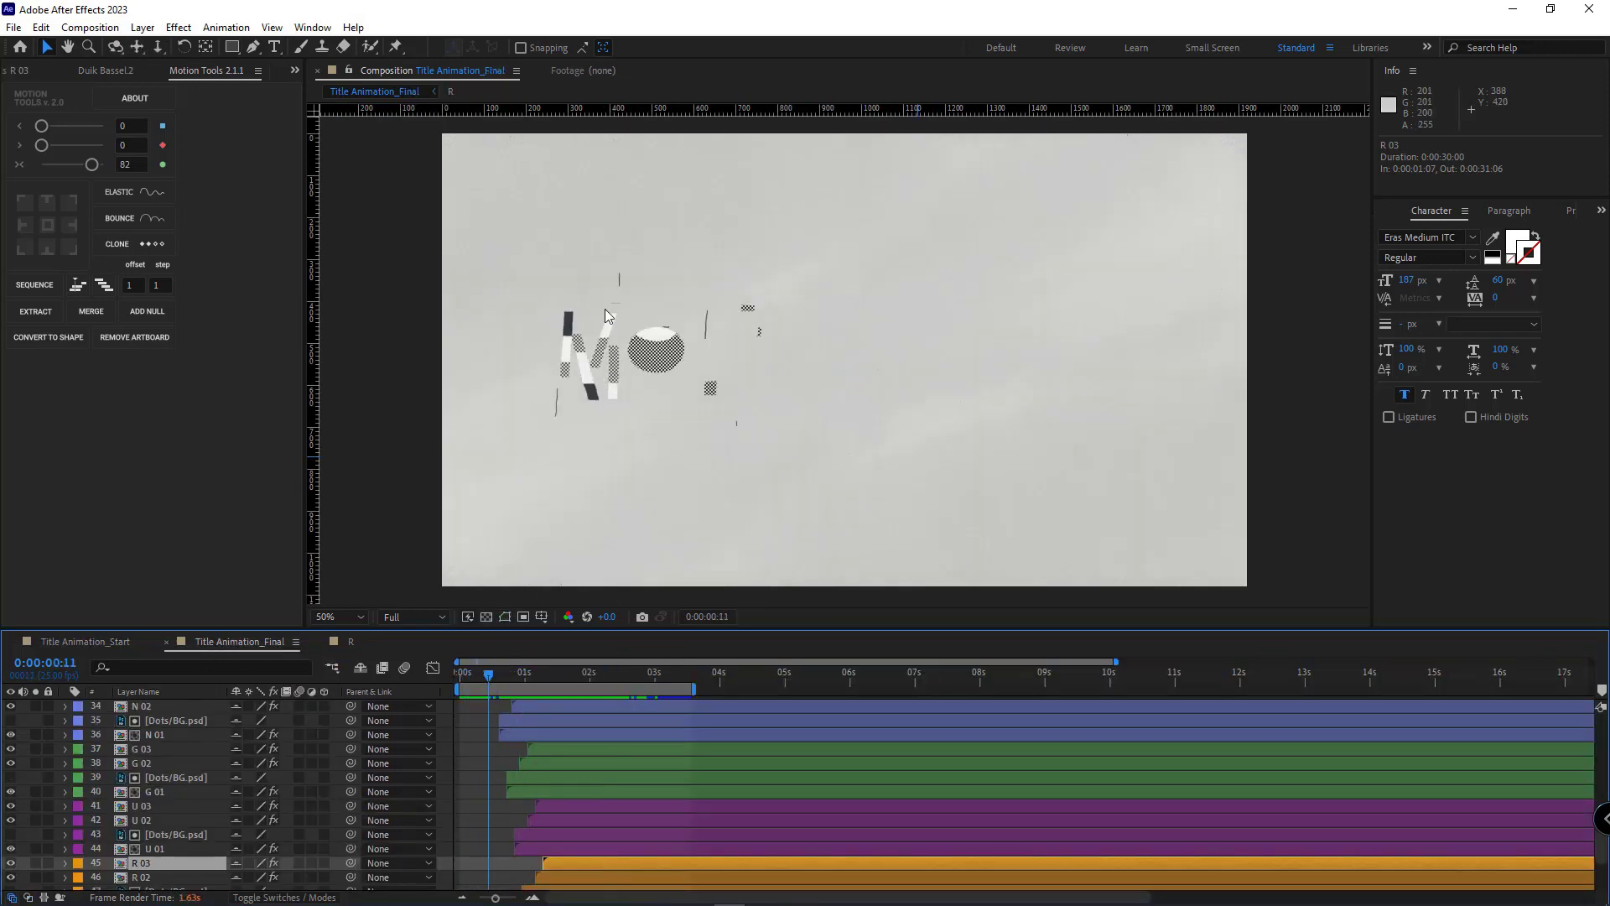
In Title Animation_Start, hide the O, G and U layers, select the M layer and go to 0:00:00:00
click(88, 643)
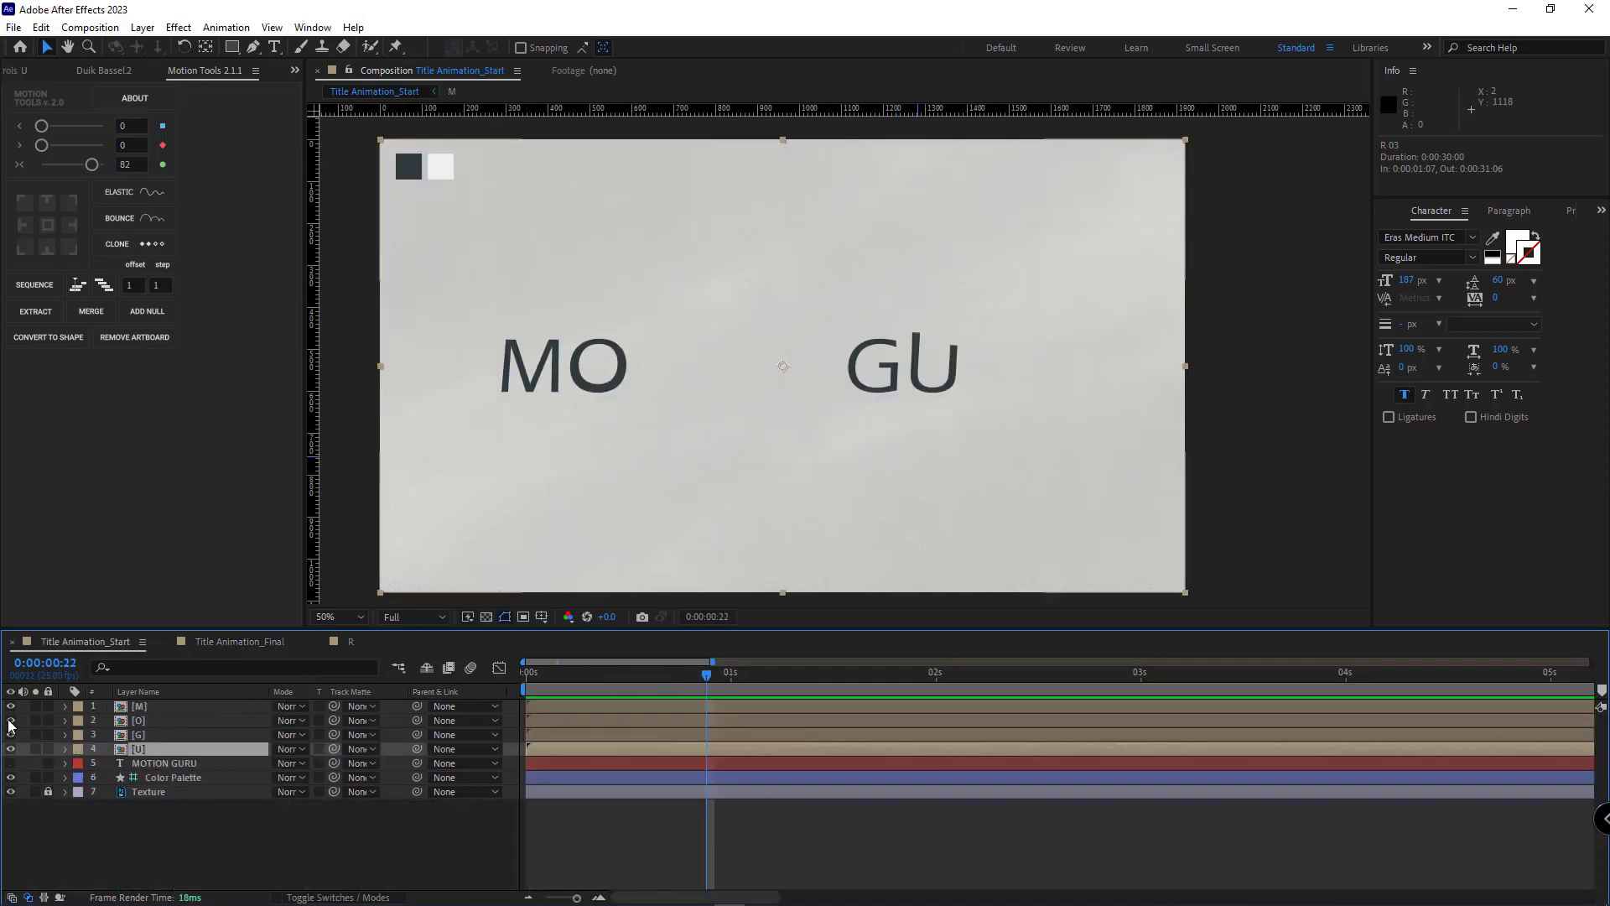
drag(11, 720, 11, 748)
click(168, 706)
click(530, 674)
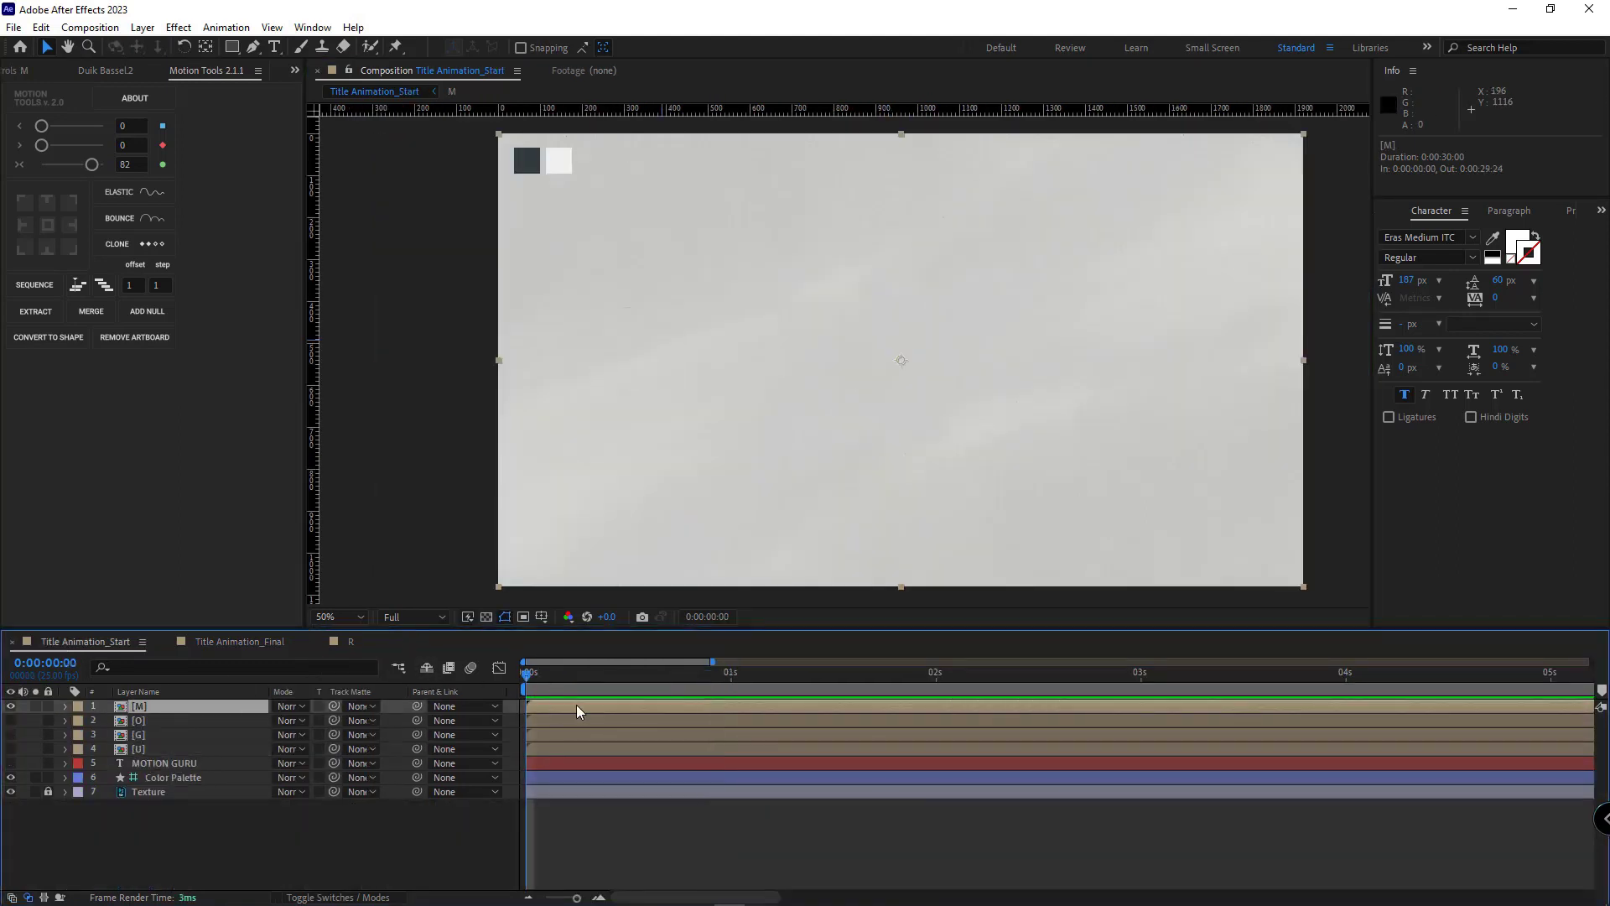
Rename the M layer M 01 and duplicate it twice to create M 02 and M 03
key(Right)
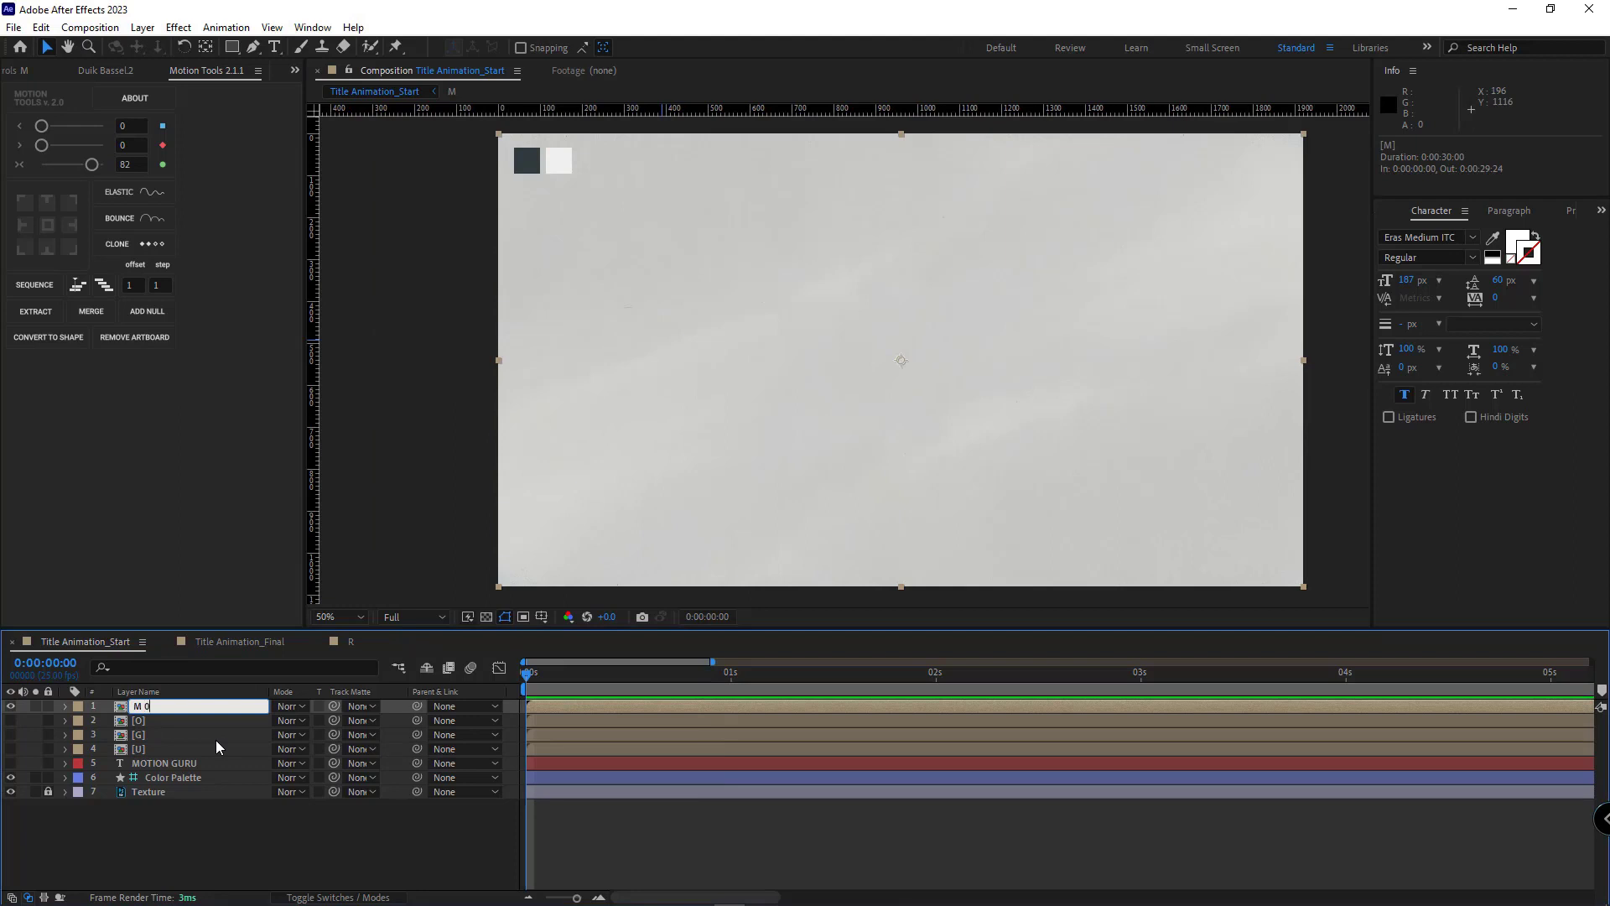
text(01)
key(Return)
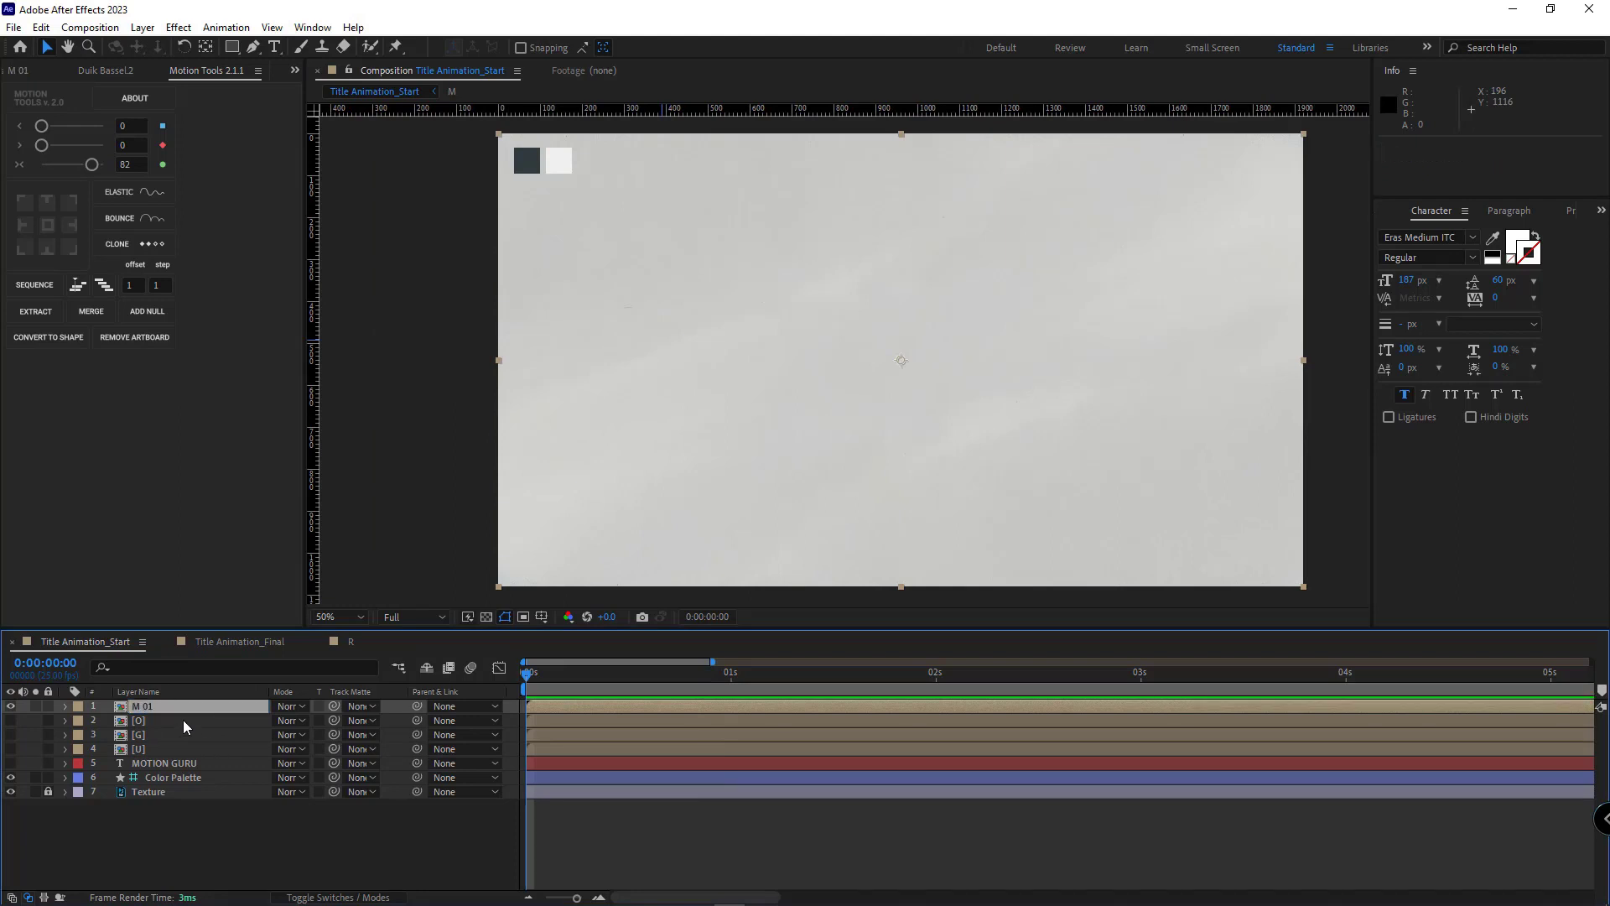
key(ctrl+d)
key(ctrl+d)
Shift the M 02 and M 03 layers together so both start at 0:00:00:08
scroll(571, 727, up, 2)
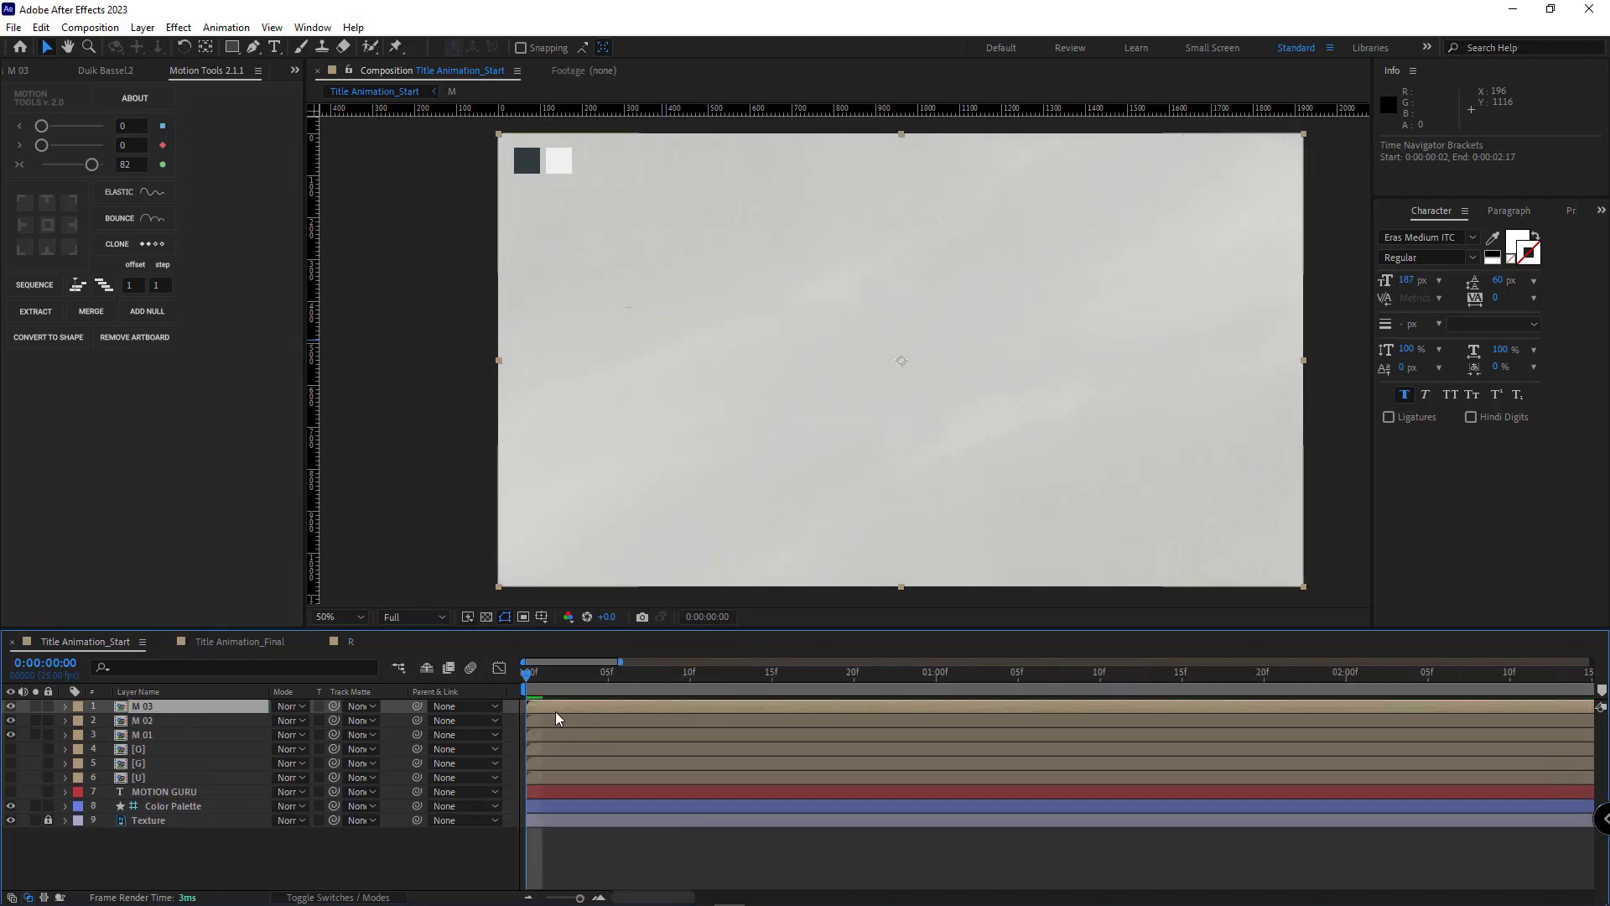
ctrl+click(553, 718)
drag(550, 720, 652, 789)
click(590, 720)
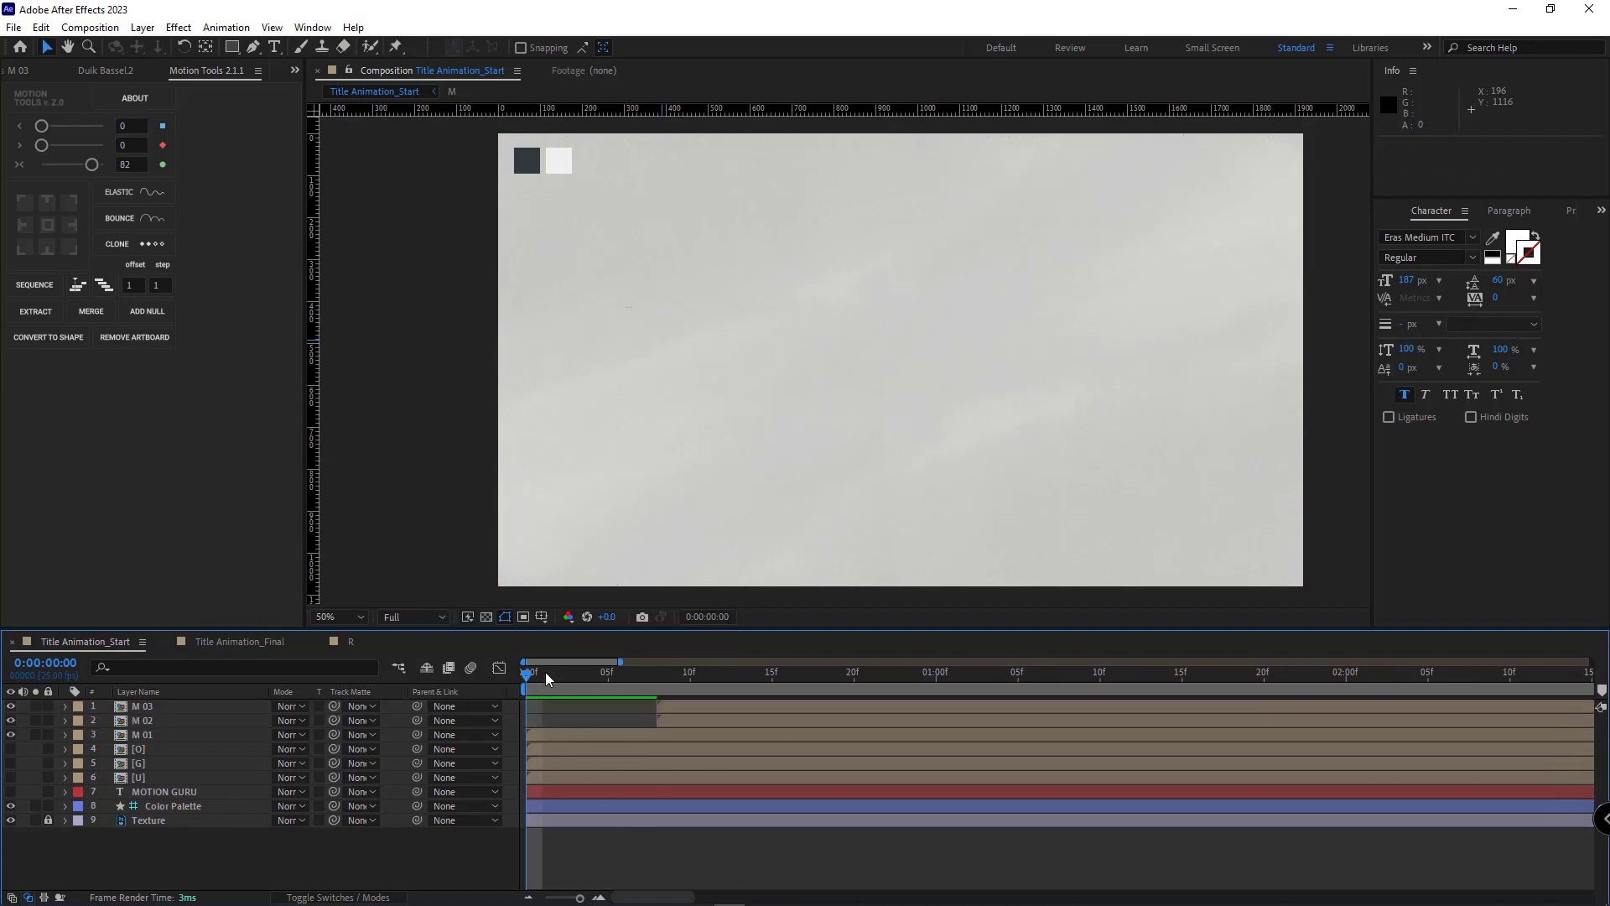
Go to 0:00:00:05 and examine the dotted strokes of the M up close in Title Animation_Final
drag(551, 674, 627, 678)
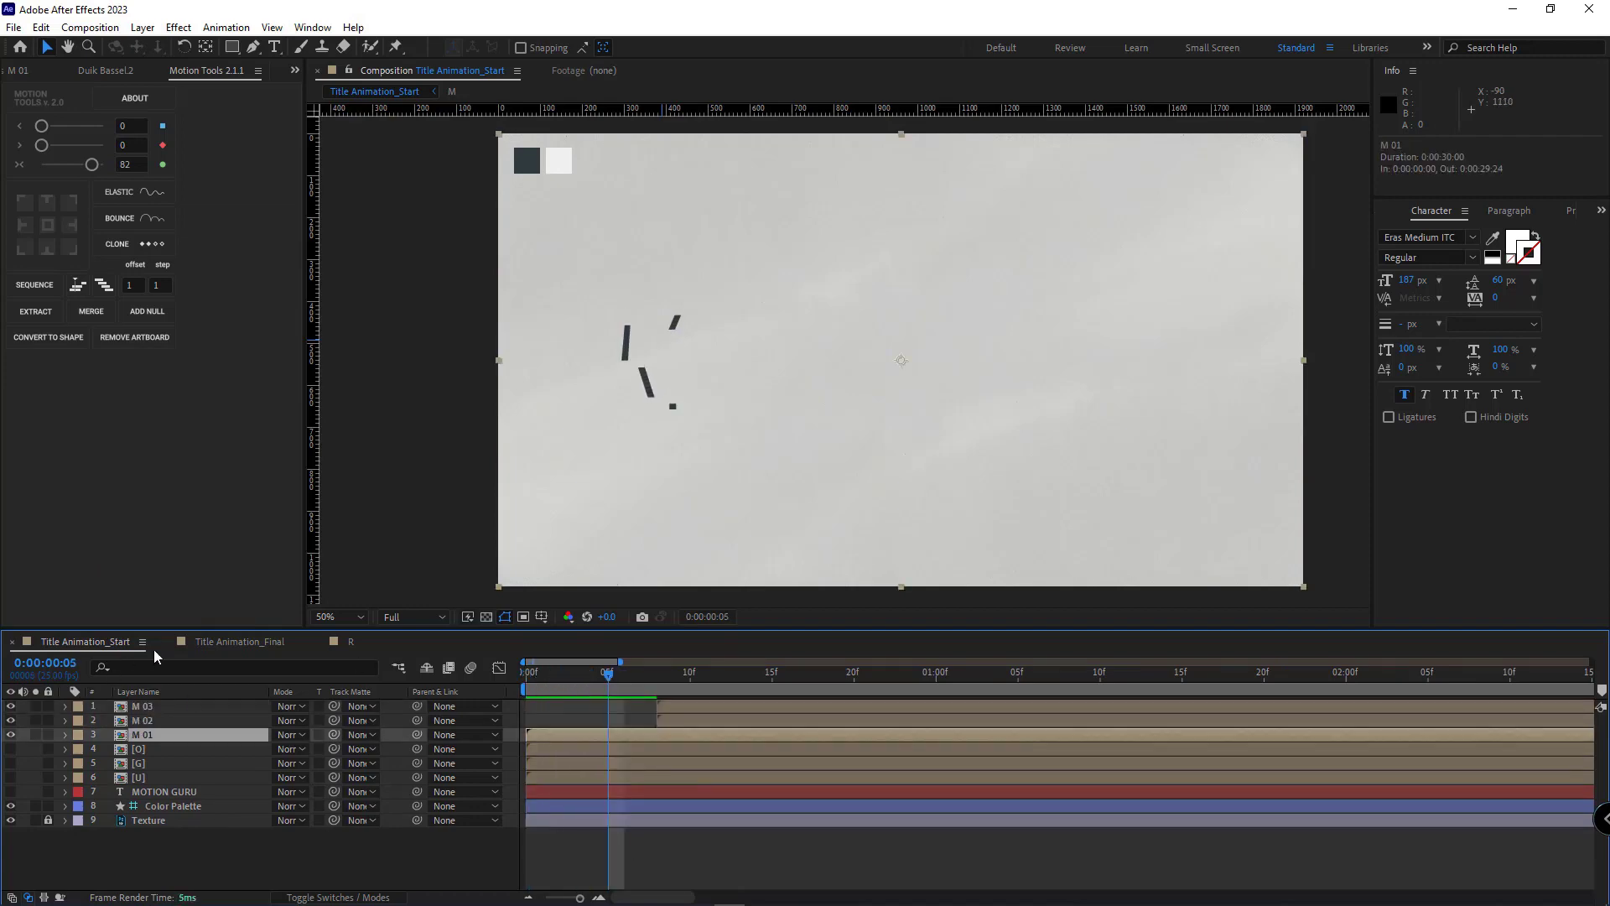
click(239, 640)
key(period)
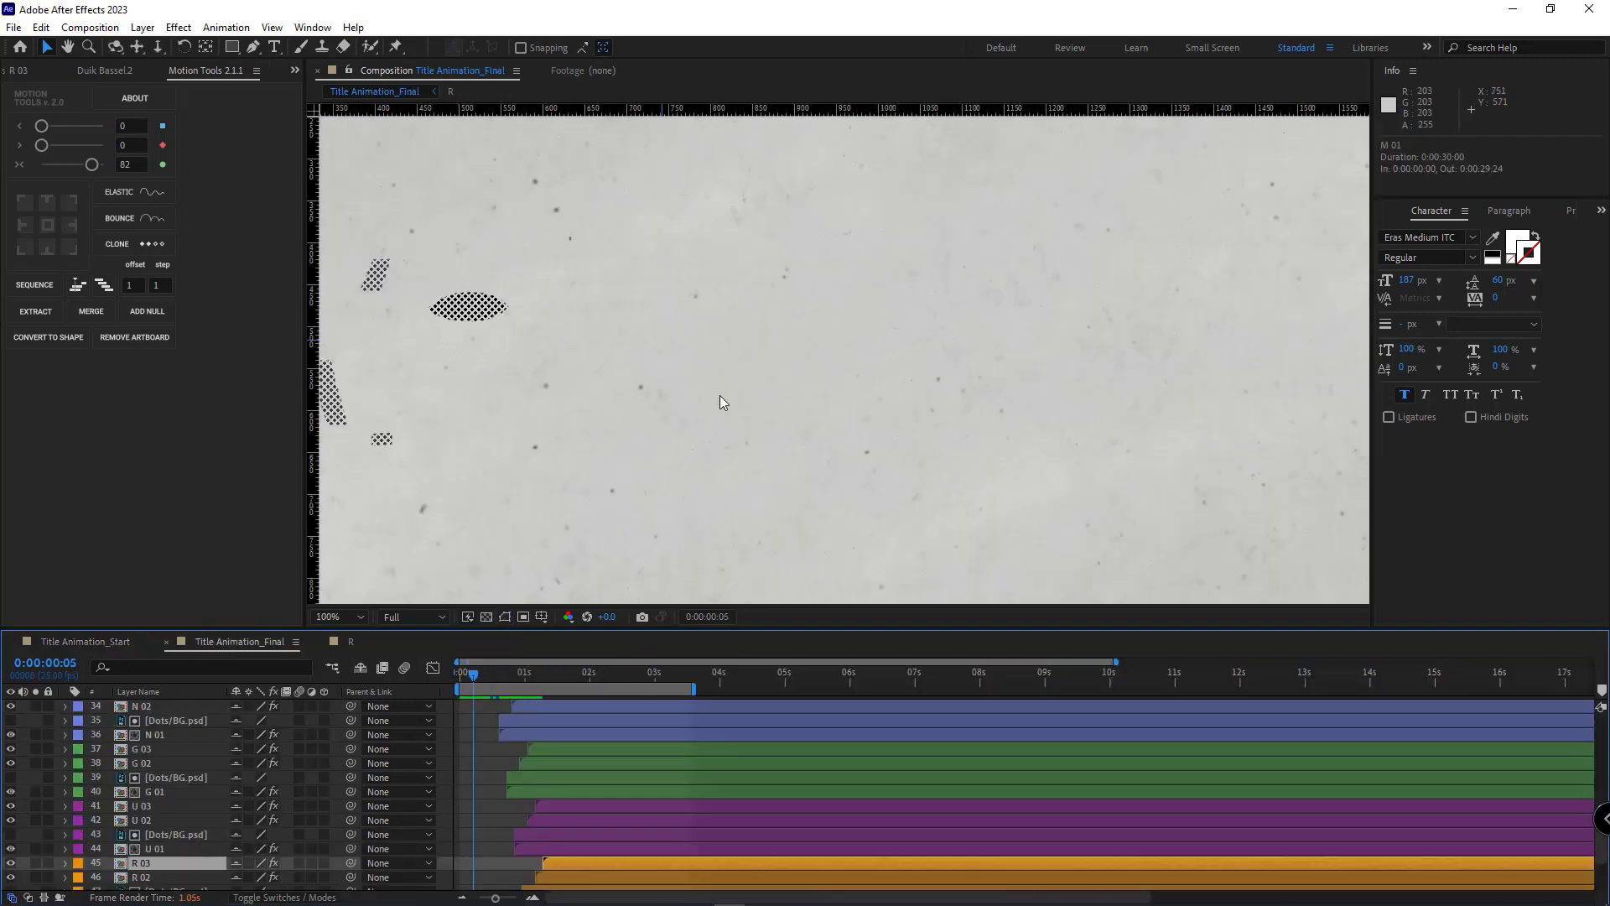
key(h)
drag(719, 395, 1008, 433)
key(period)
drag(486, 396, 733, 435)
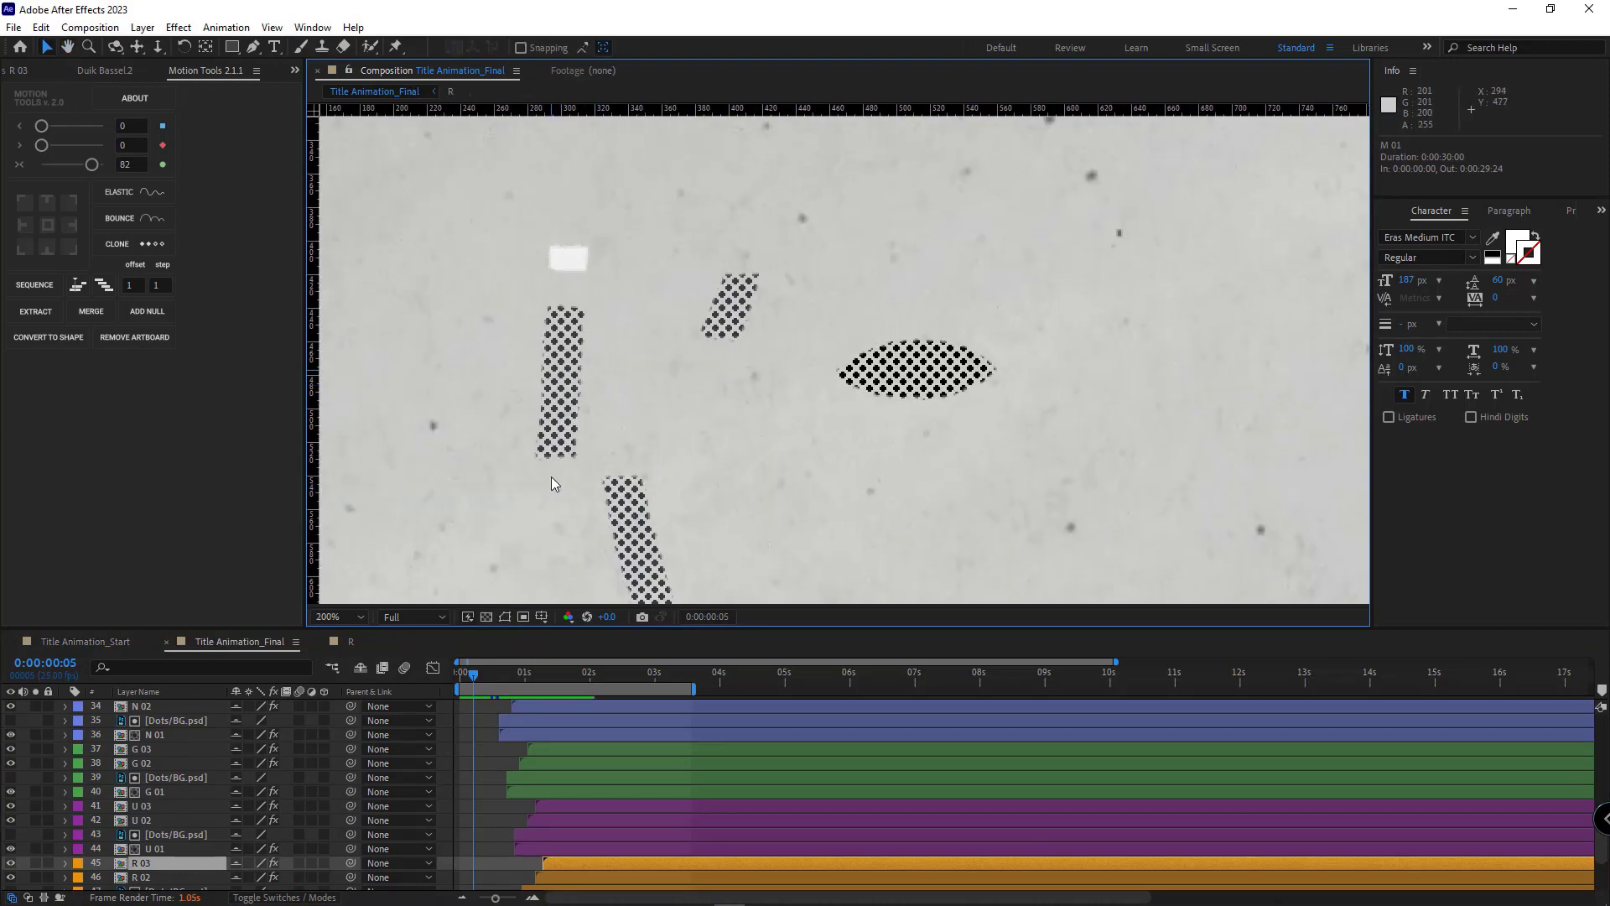
Add Dots/BG.psd from the PIC folder to Title Animation_Start, directly above the M 01 layer
click(109, 642)
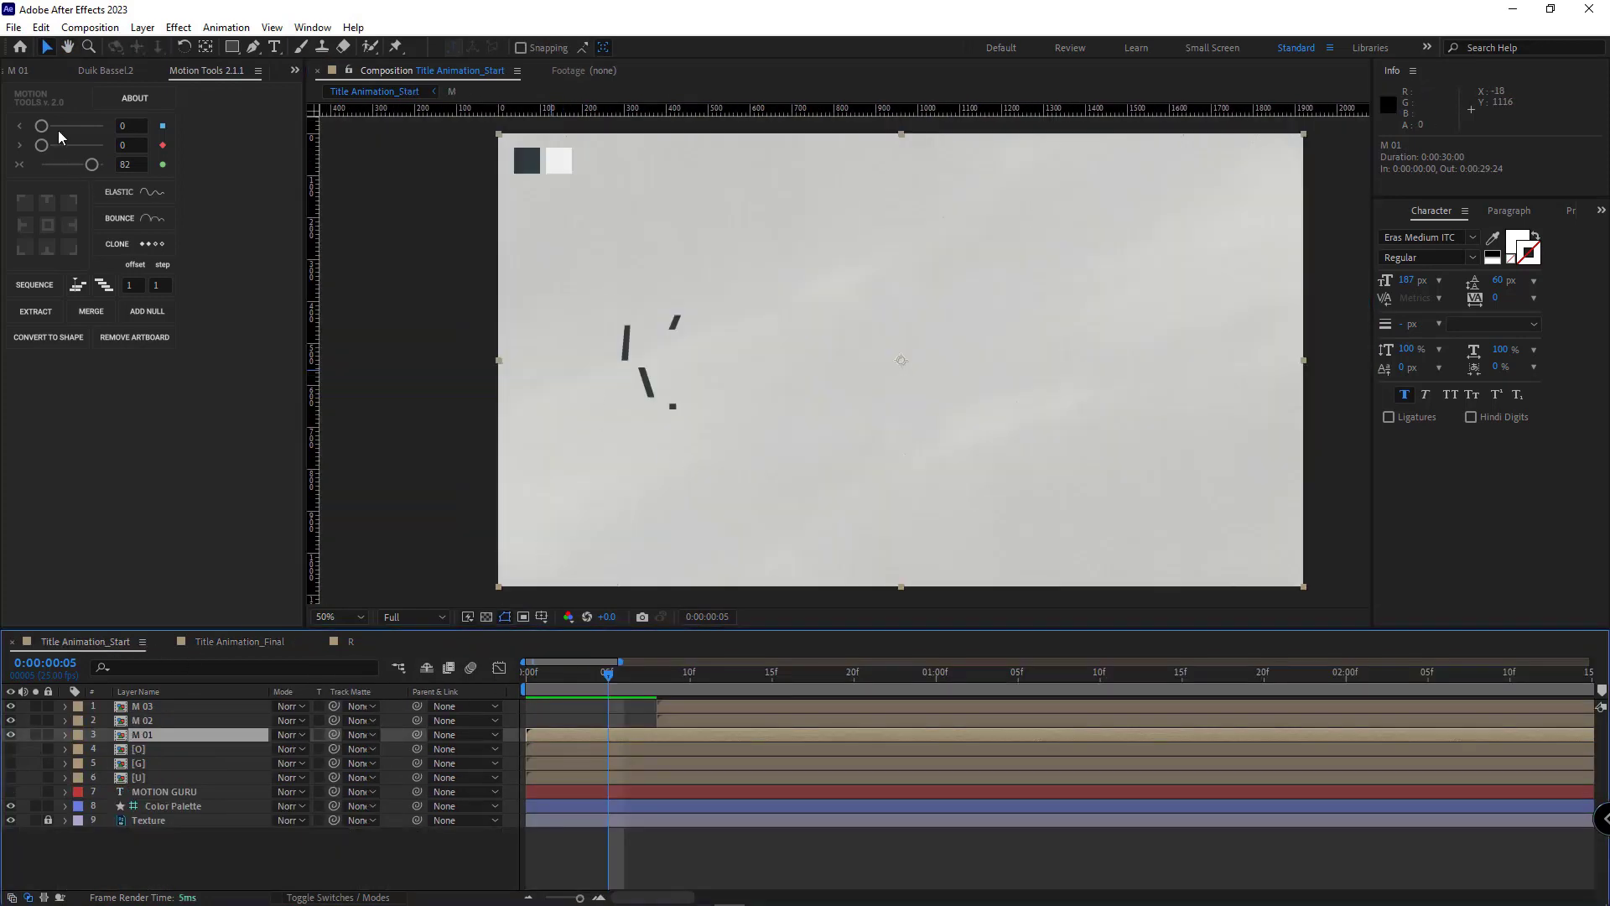
key(ctrl+0)
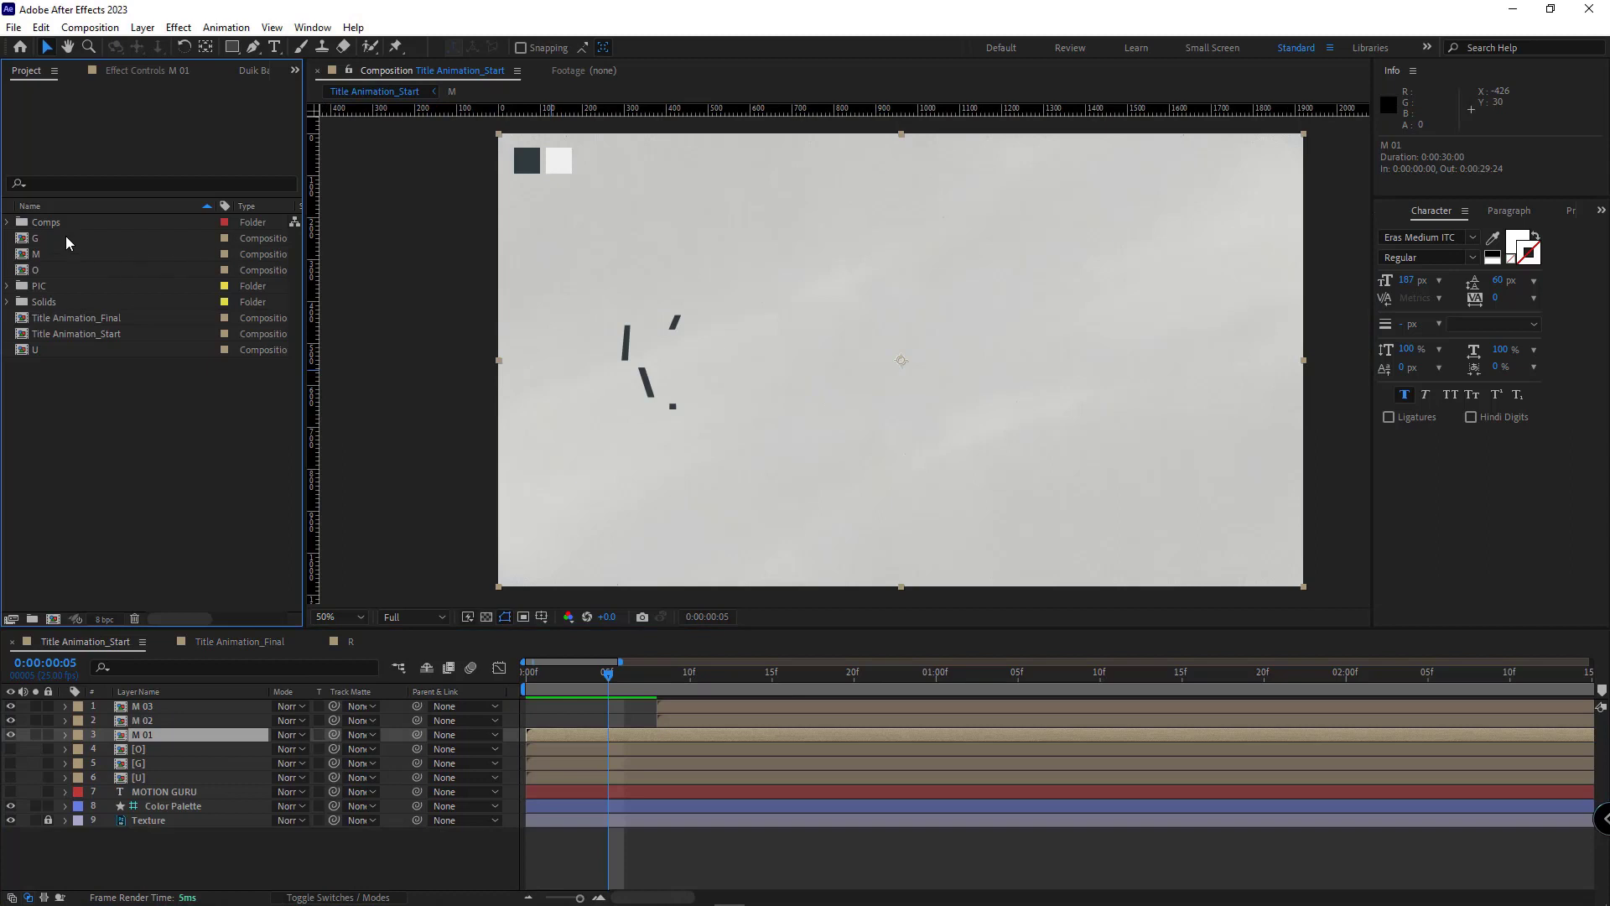
click(7, 286)
click(66, 369)
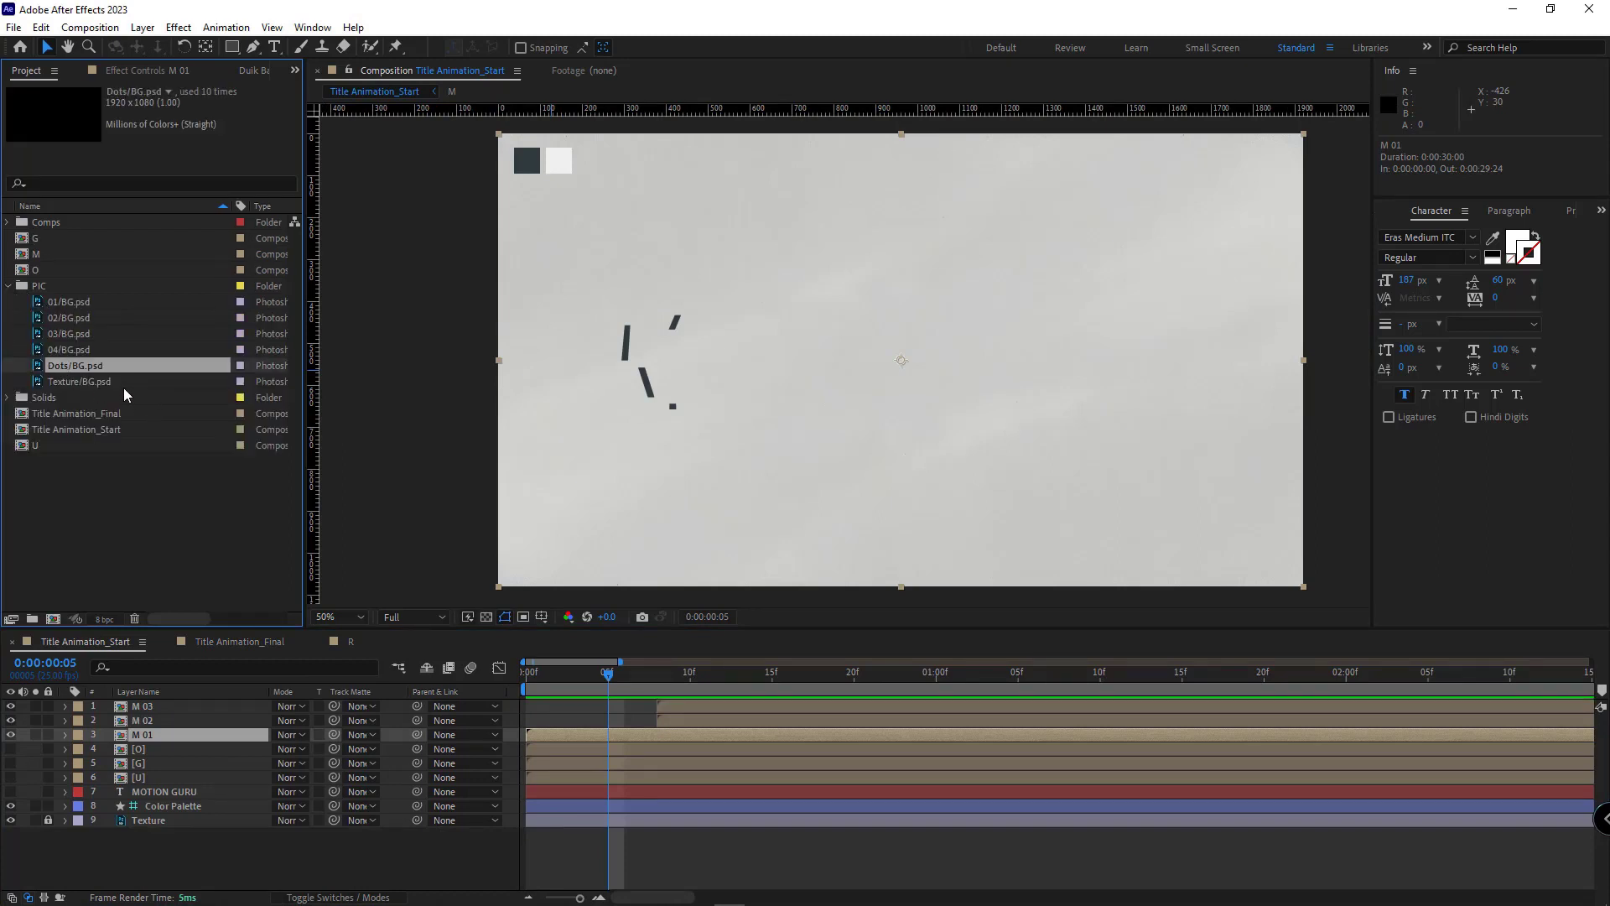
drag(73, 371, 190, 739)
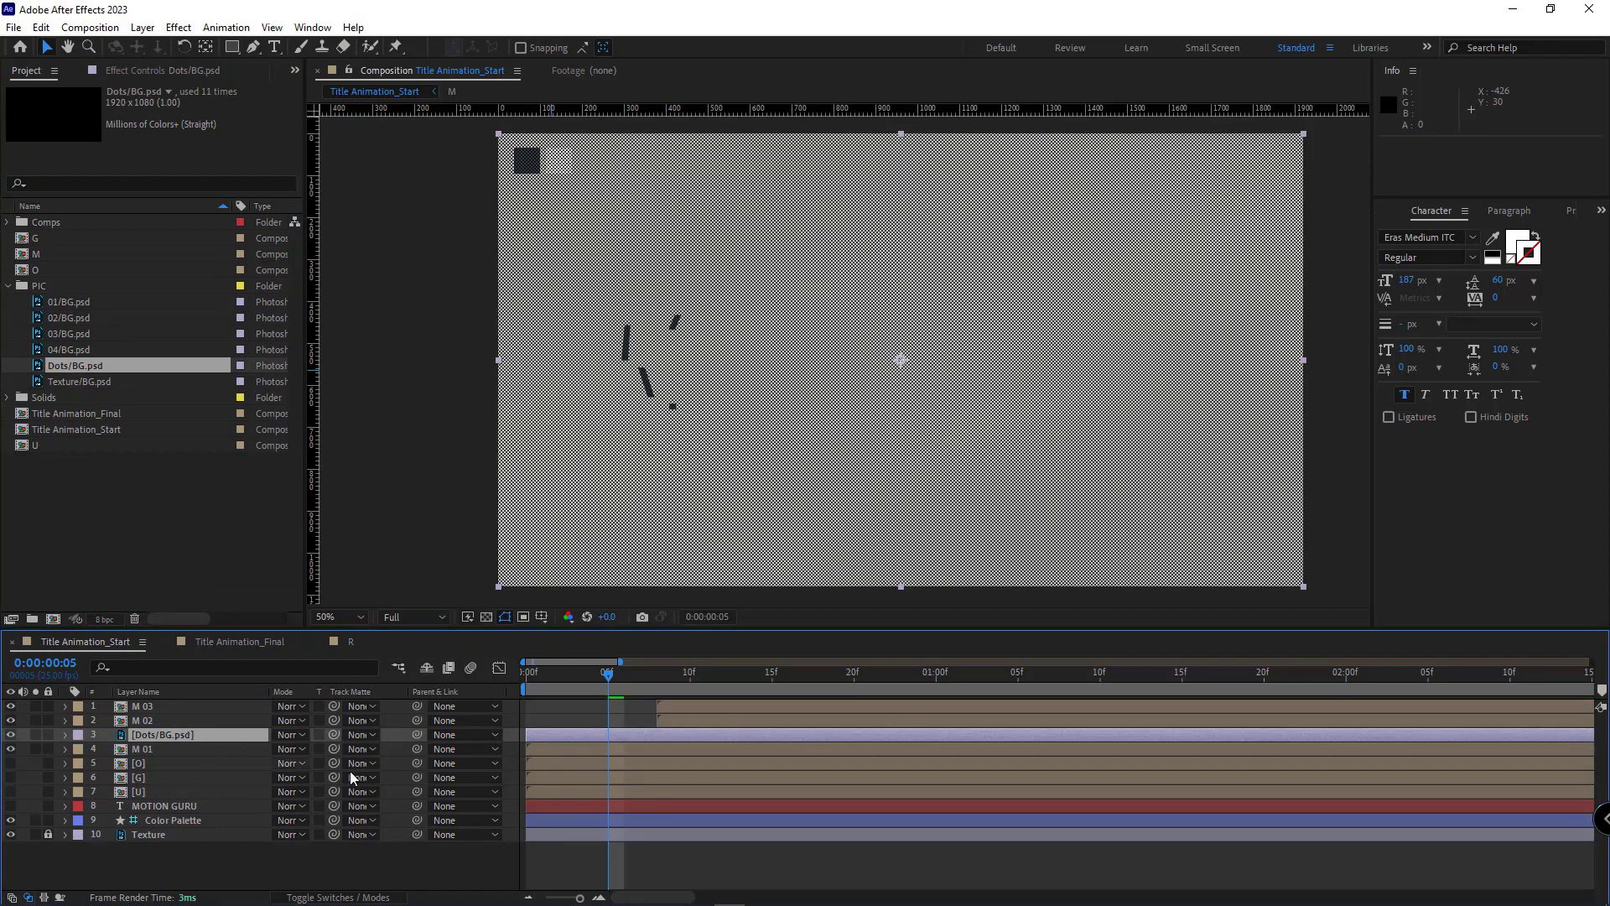
Set the Dots/BG.psd layer as the track matte of M 01
scroll(621, 360, up, 4)
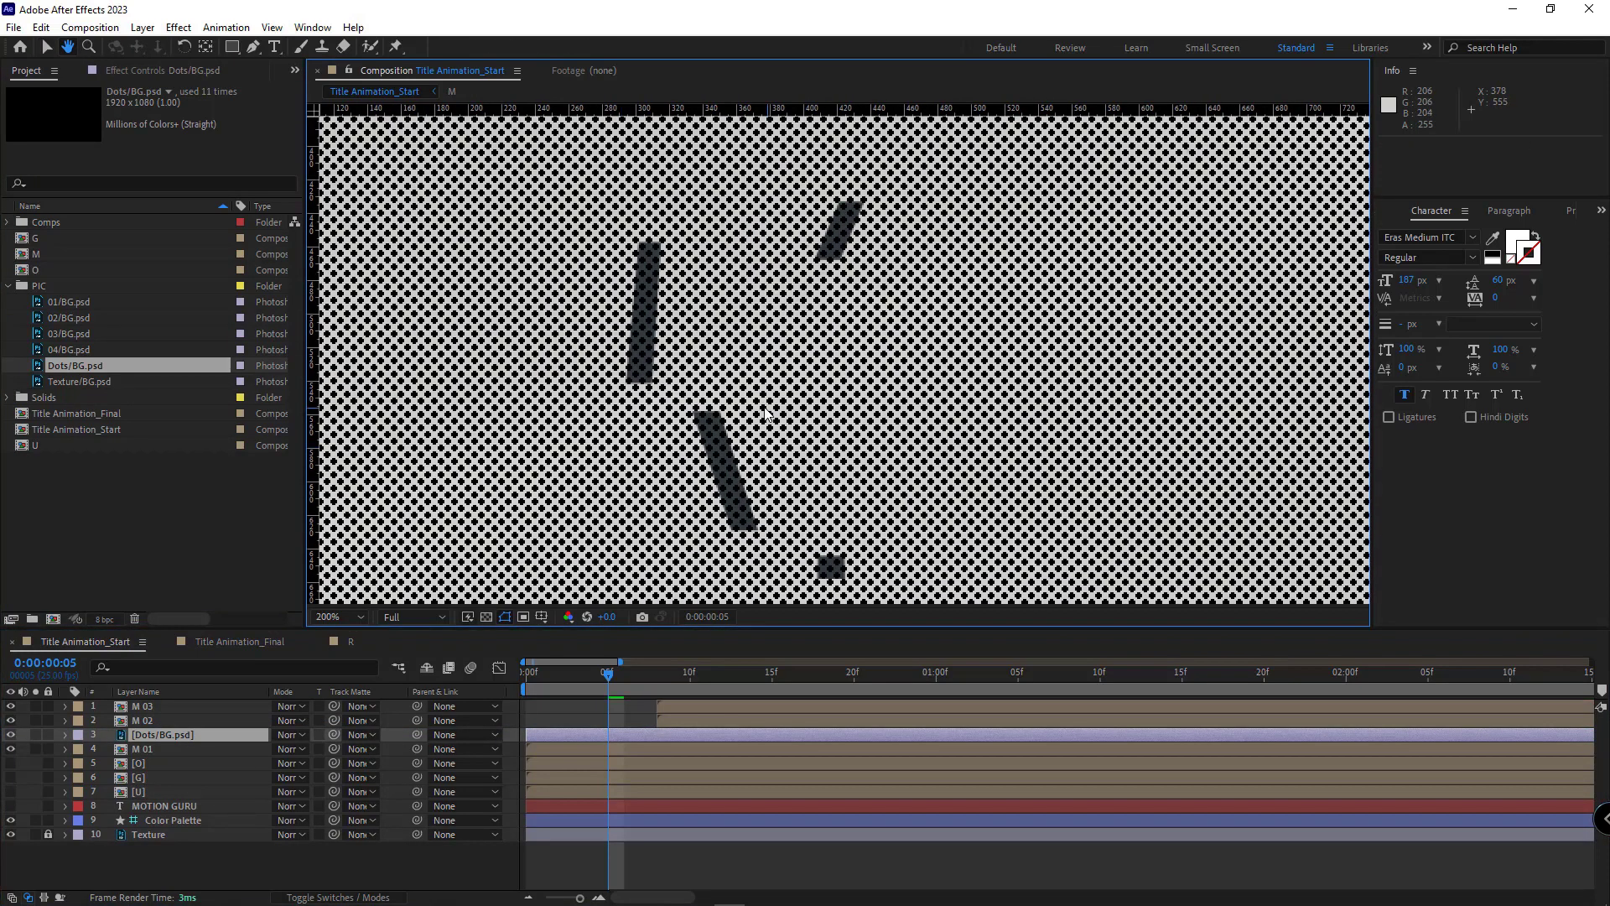
click(140, 751)
click(362, 749)
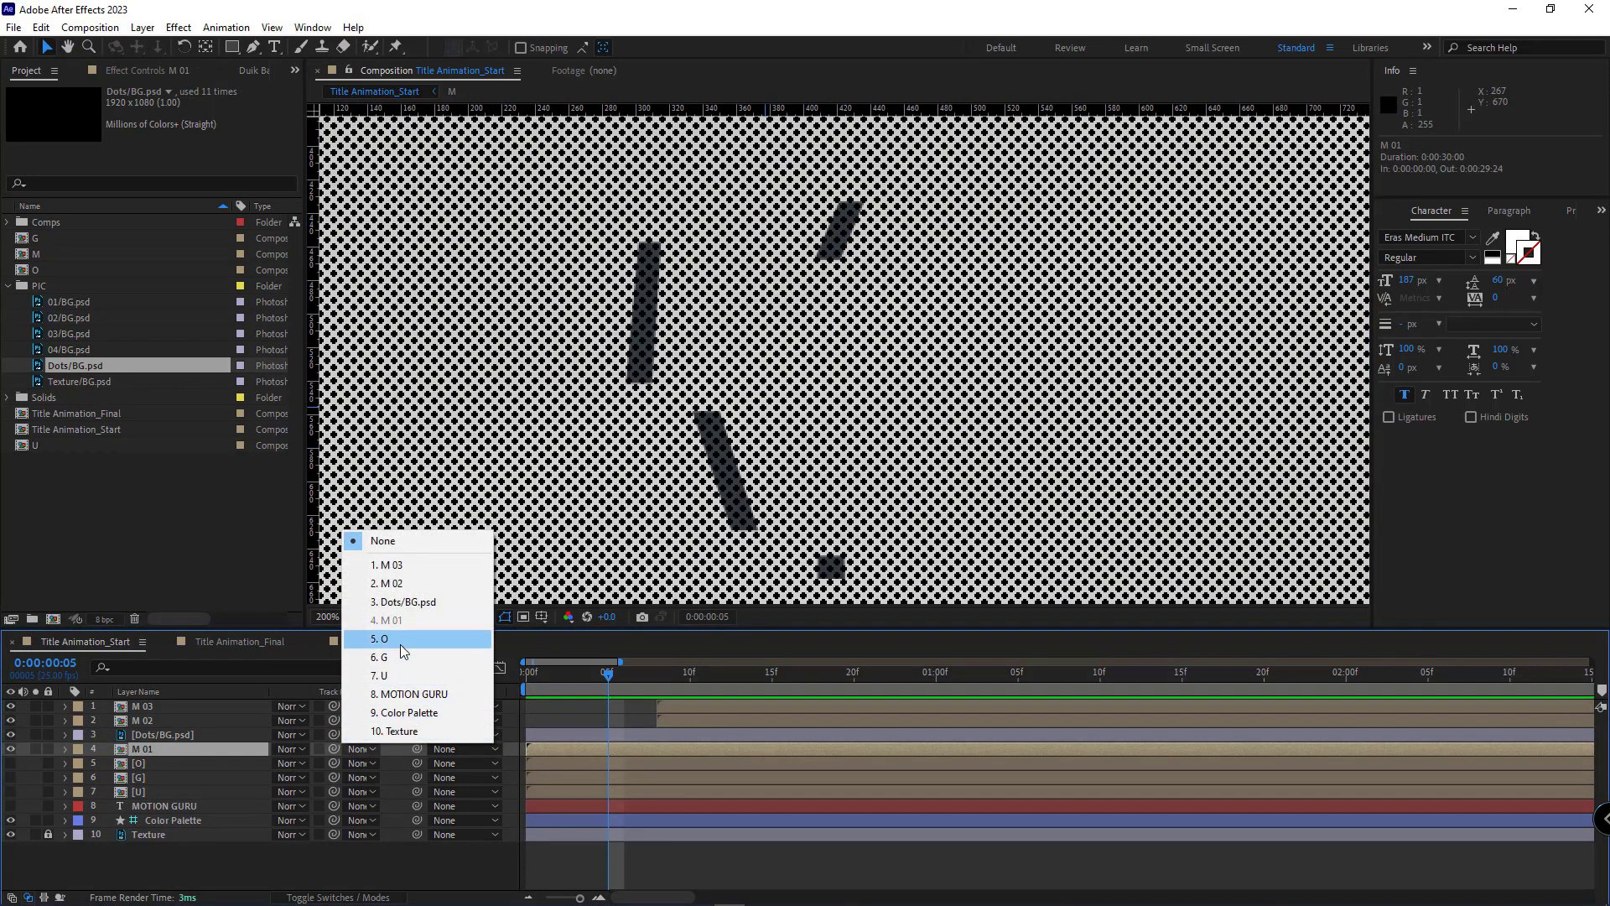
click(419, 603)
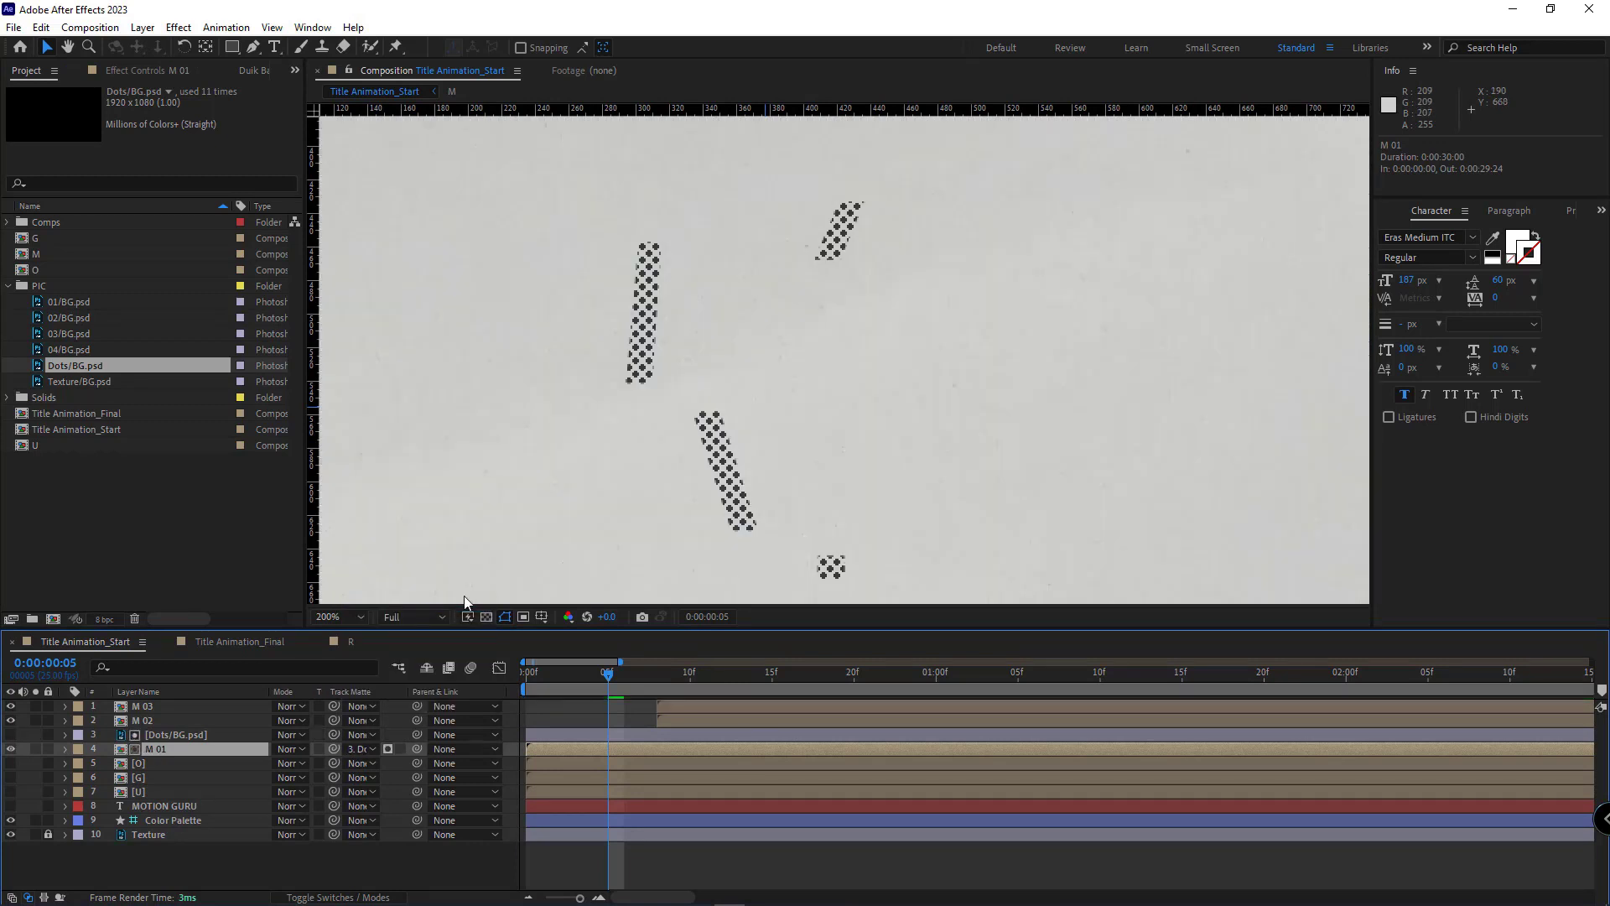
Move the M 02 layer to start at 0:00:00:04 and go to 0:00:00:07
scroll(772, 361, down, 2)
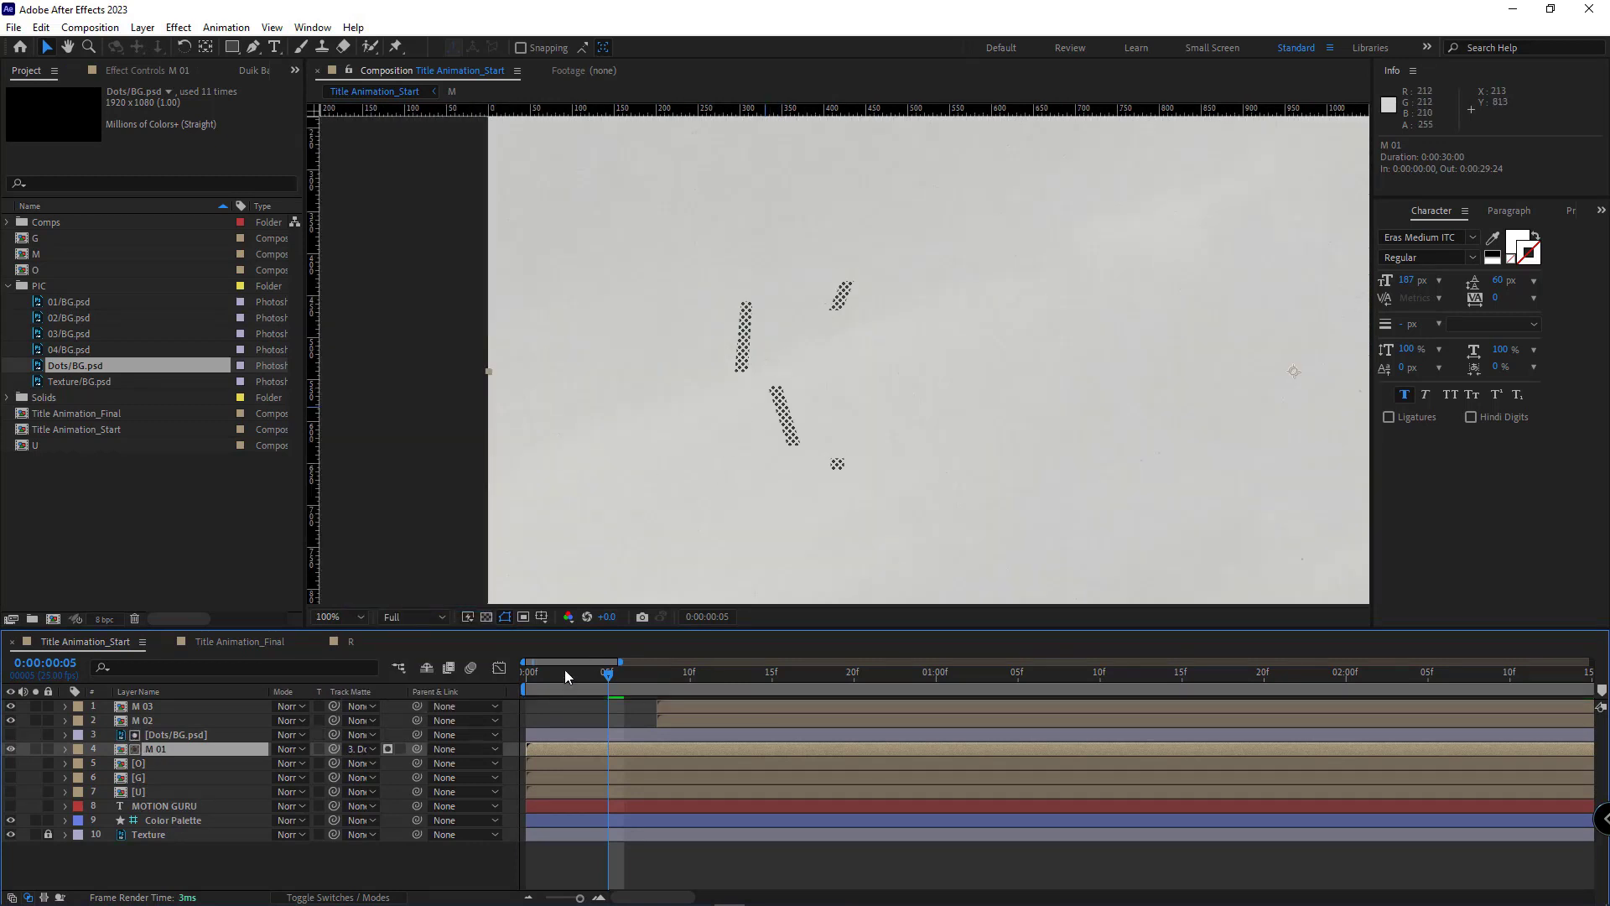
drag(565, 671, 641, 687)
click(701, 722)
scroll(778, 490, down, 1)
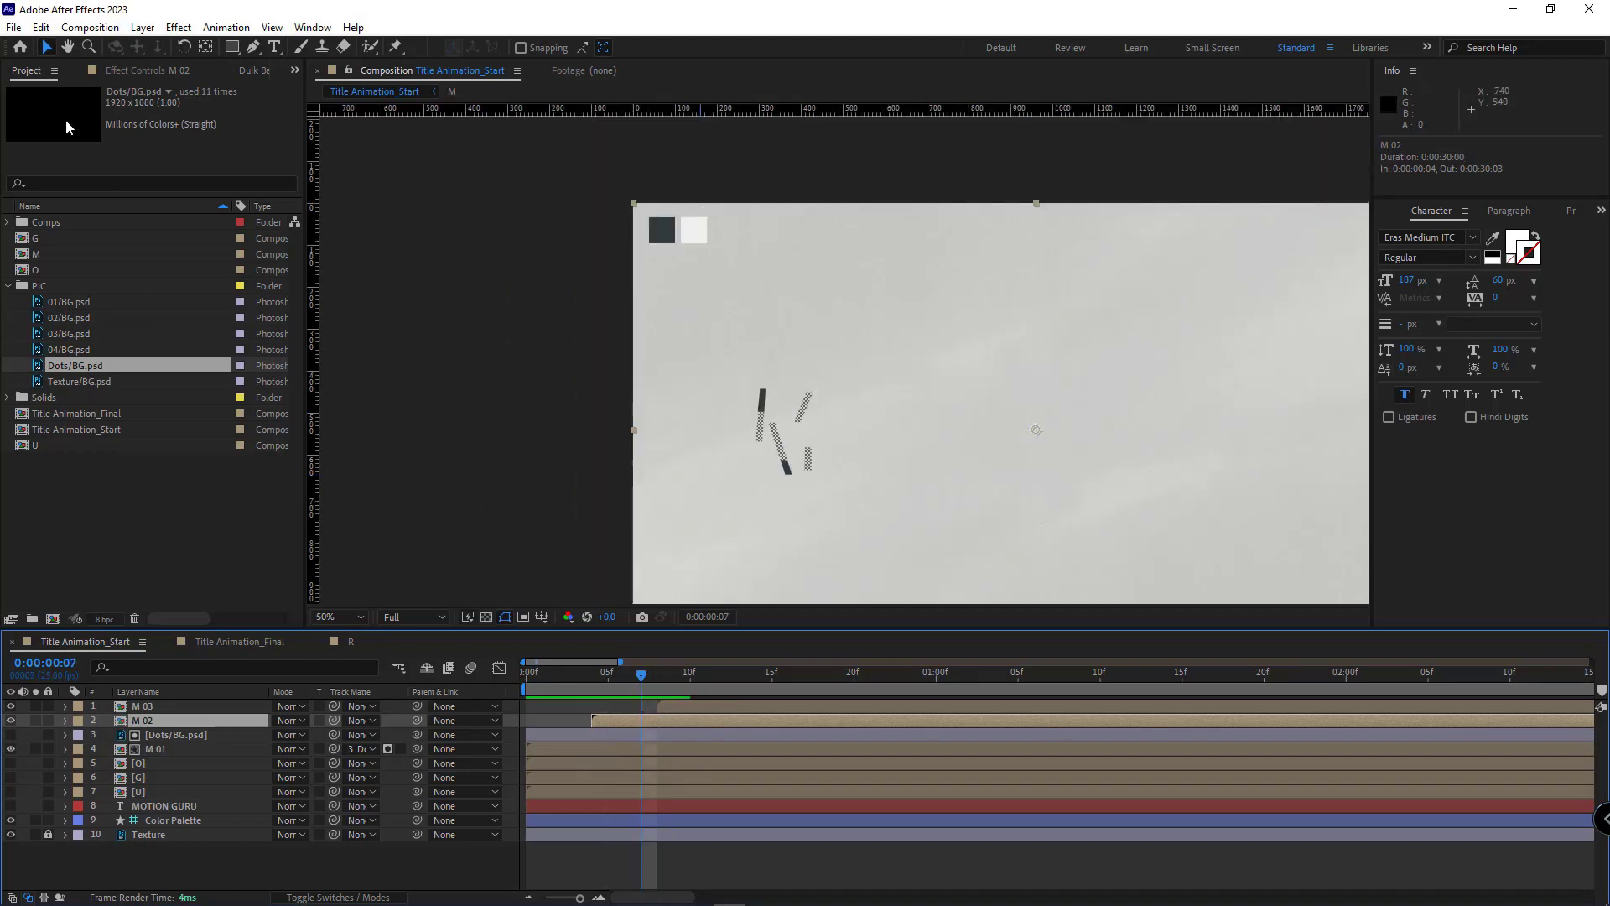
Apply a Fill effect to M 02 and sample its colour from the off-white swatch of the Color Palette
click(134, 73)
right_click(127, 274)
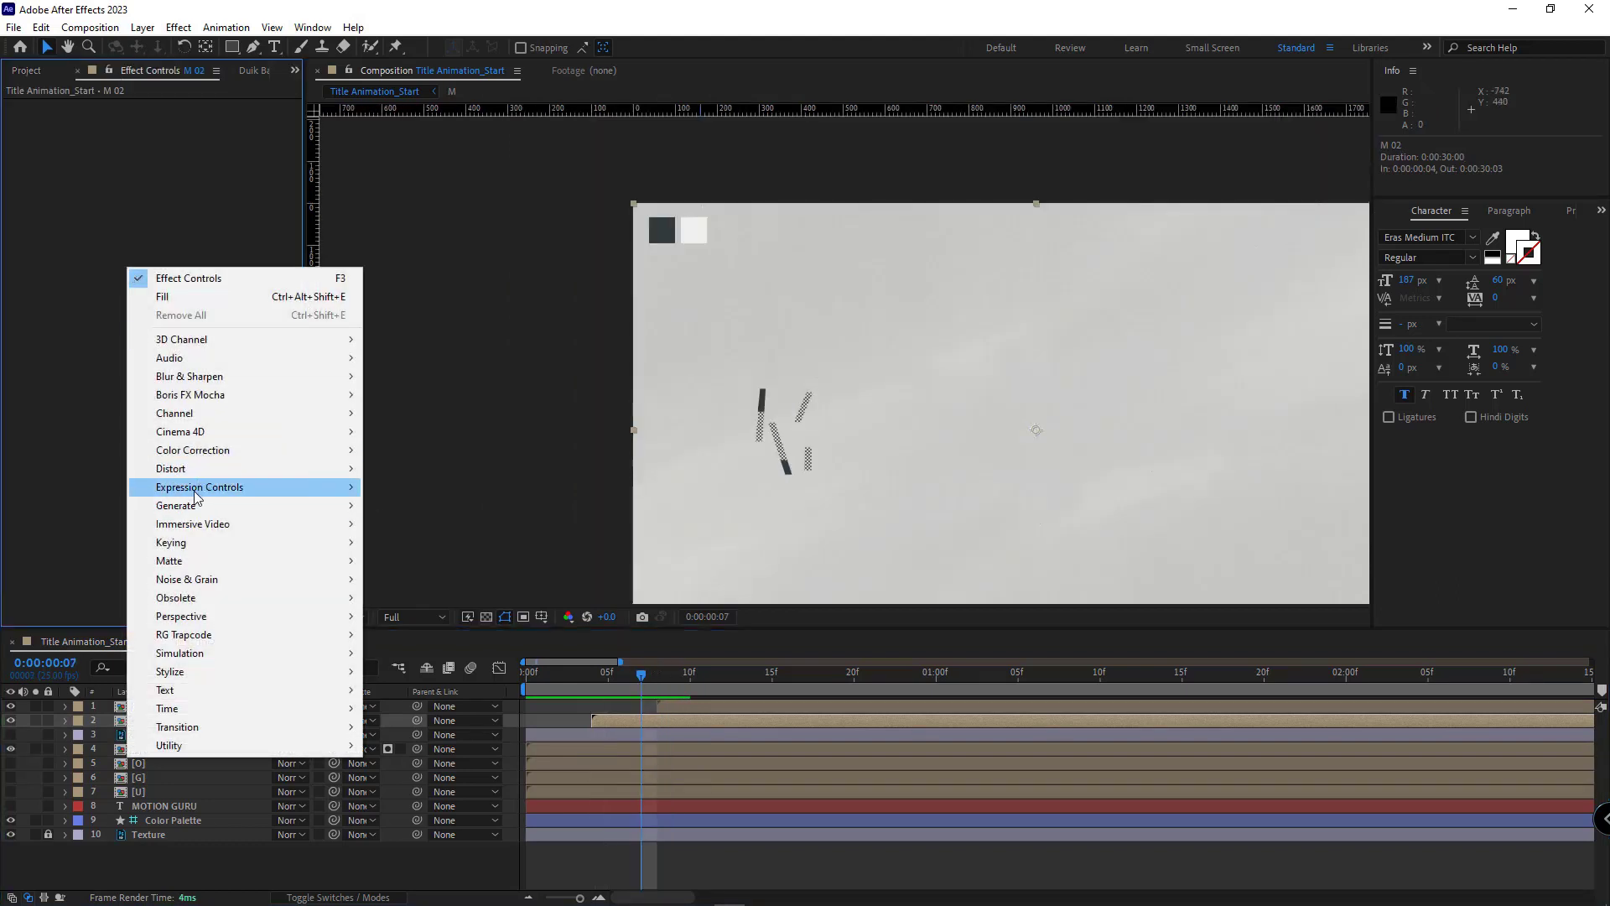
mouse_move(193, 506)
click(394, 322)
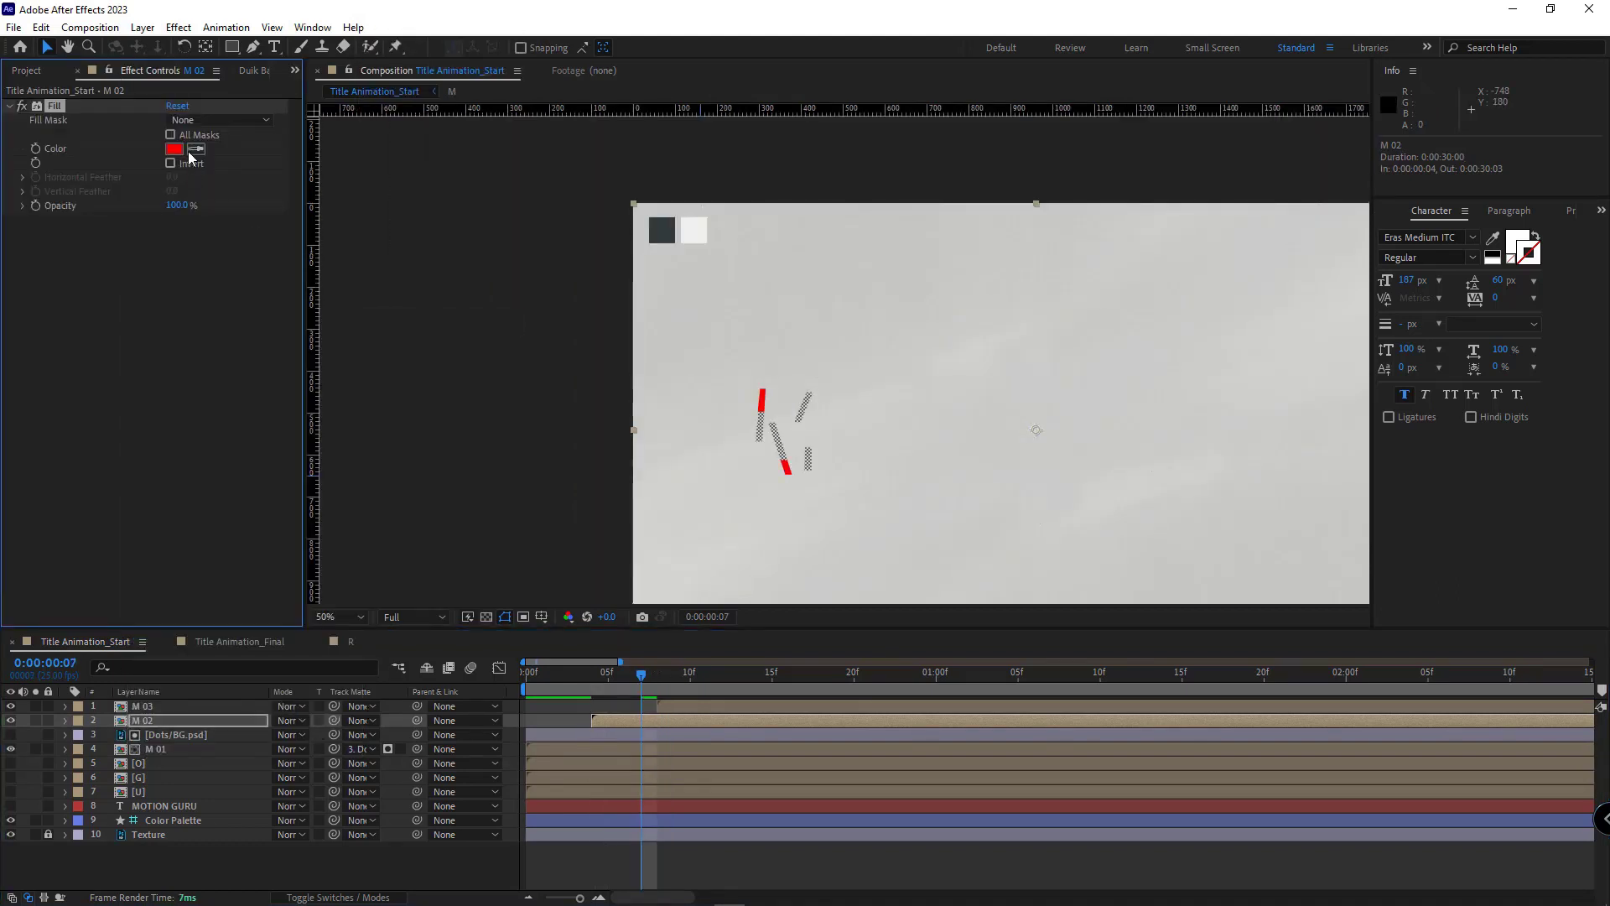
click(195, 148)
click(702, 241)
Check the white M 02 strokes, then move the M 03 layer to start at 0:00:00:07
scroll(773, 518, up, 1)
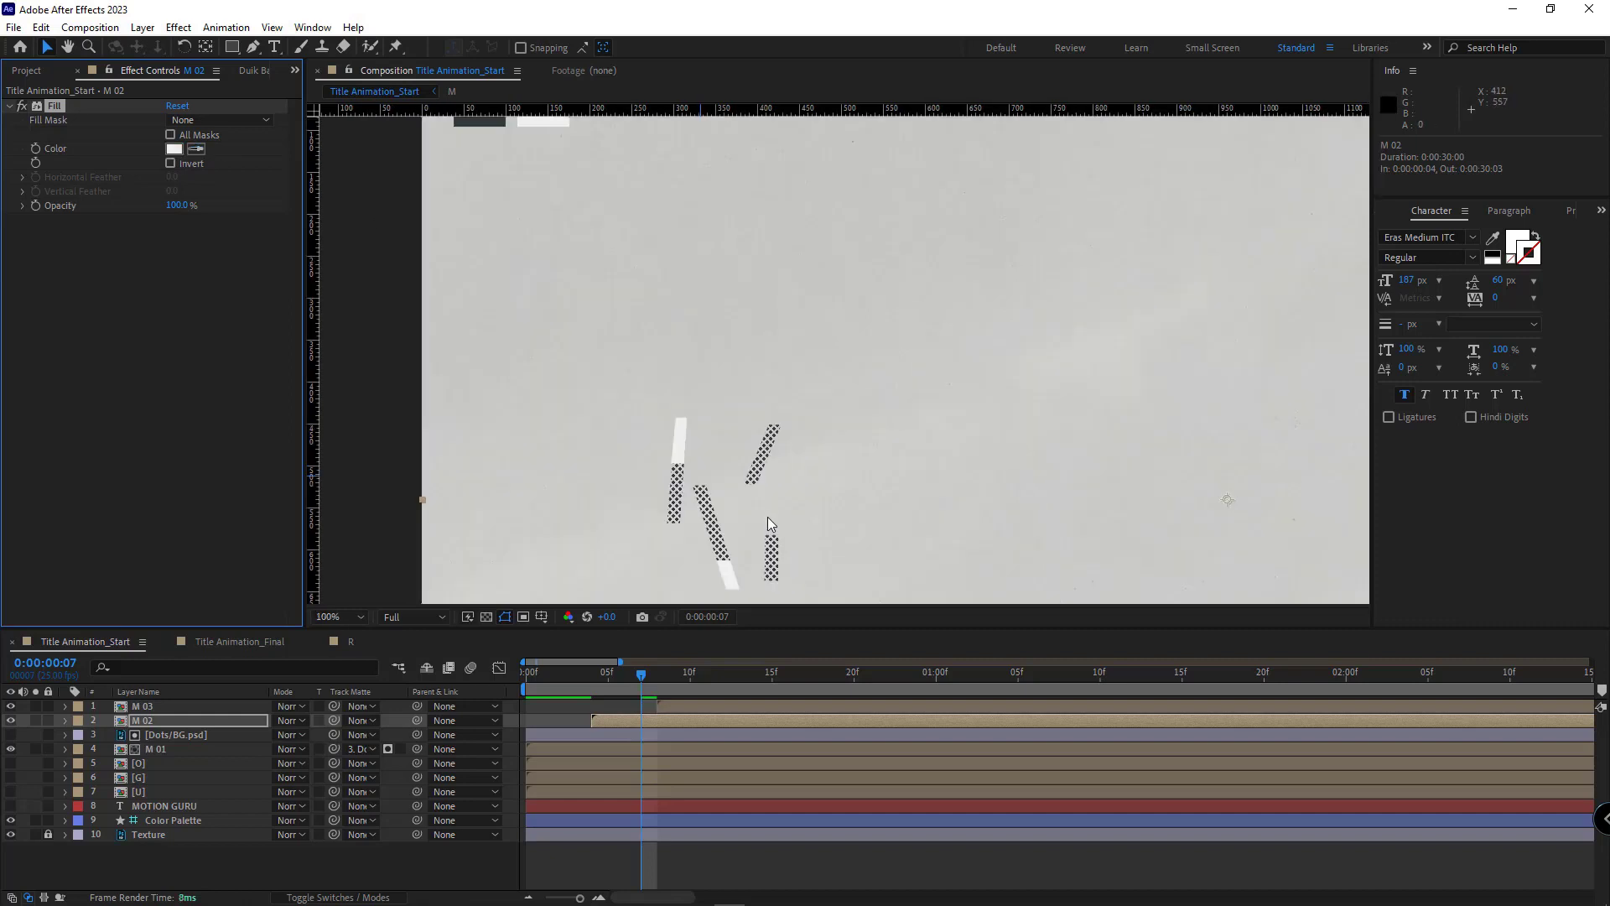
click(606, 672)
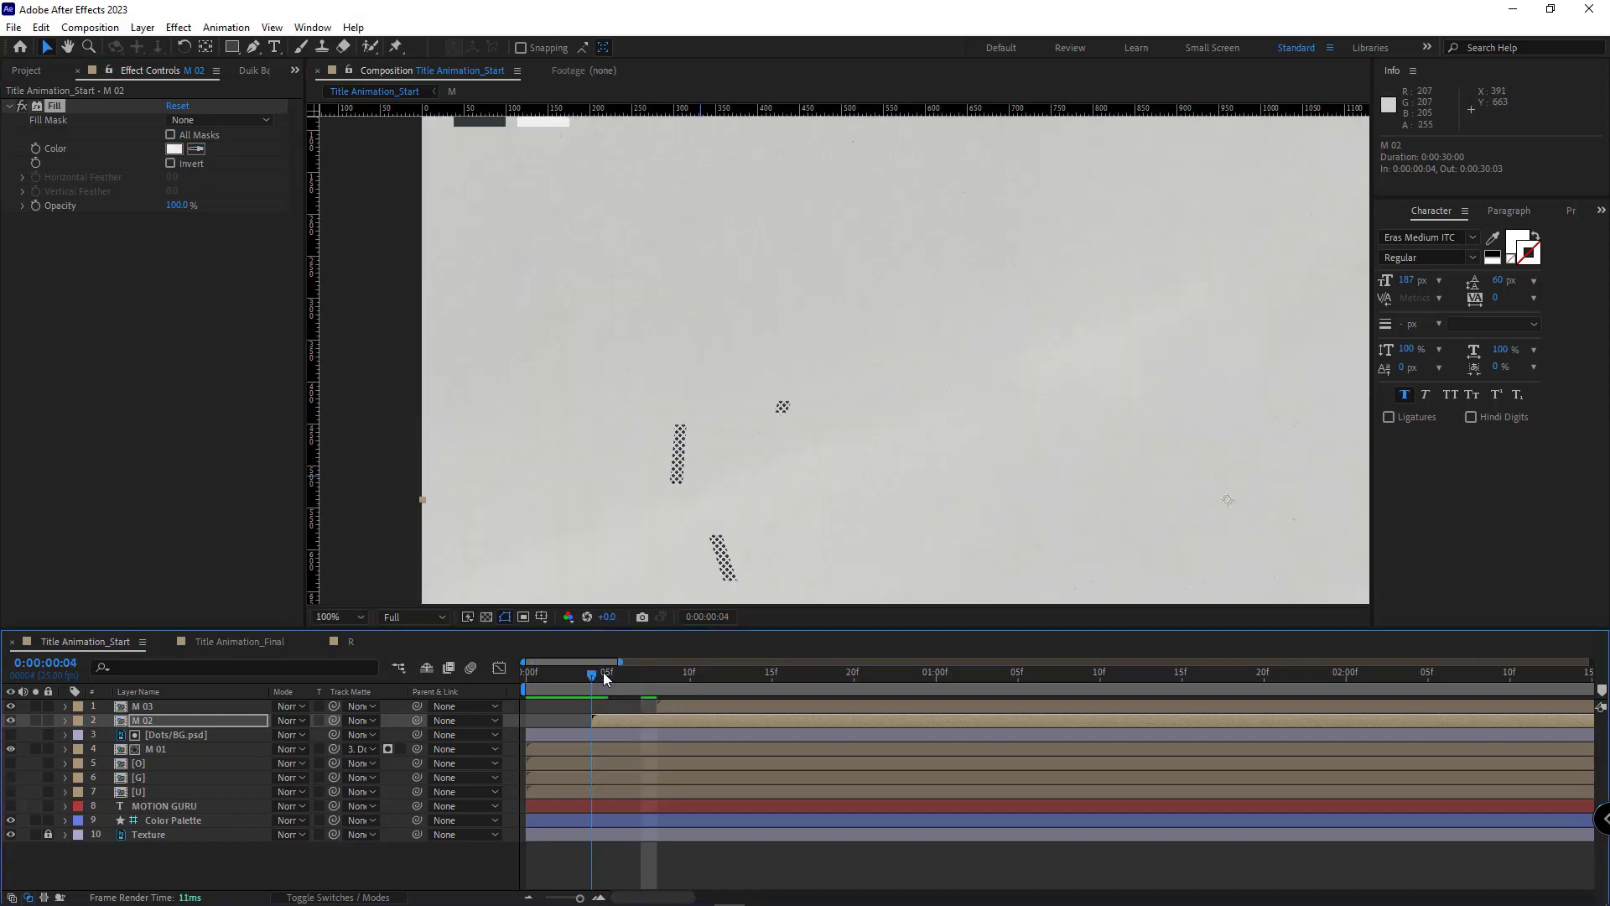
drag(618, 674, 638, 674)
drag(711, 709, 688, 708)
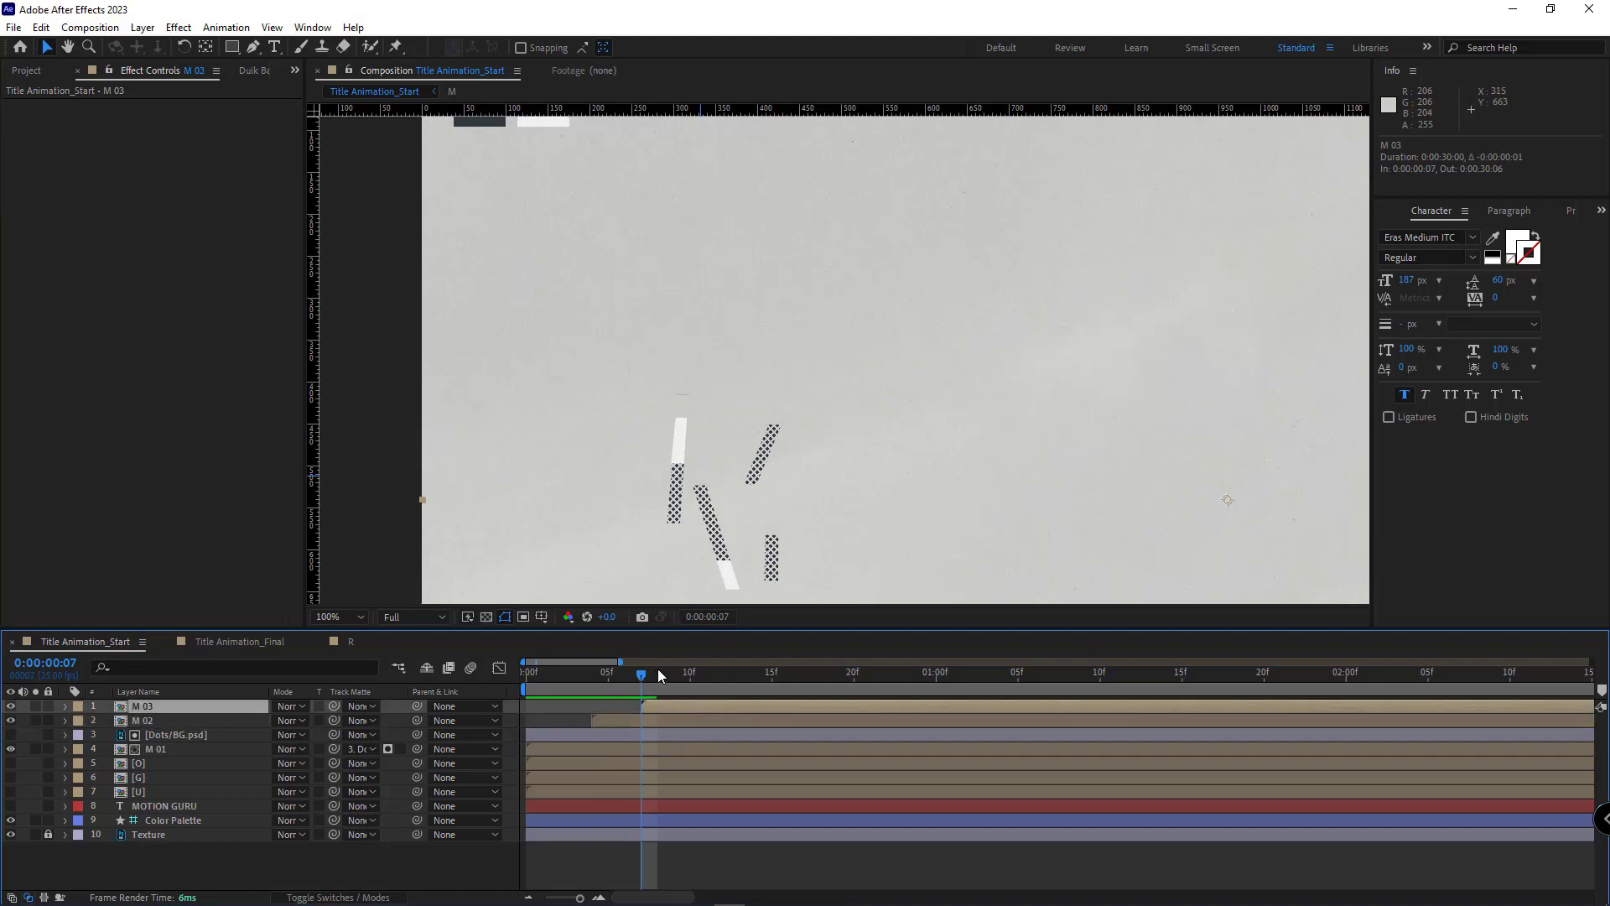
Play back the M's three-layer reveal and inspect the overlap of dotted, white and dark strokes
click(689, 672)
key(comma)
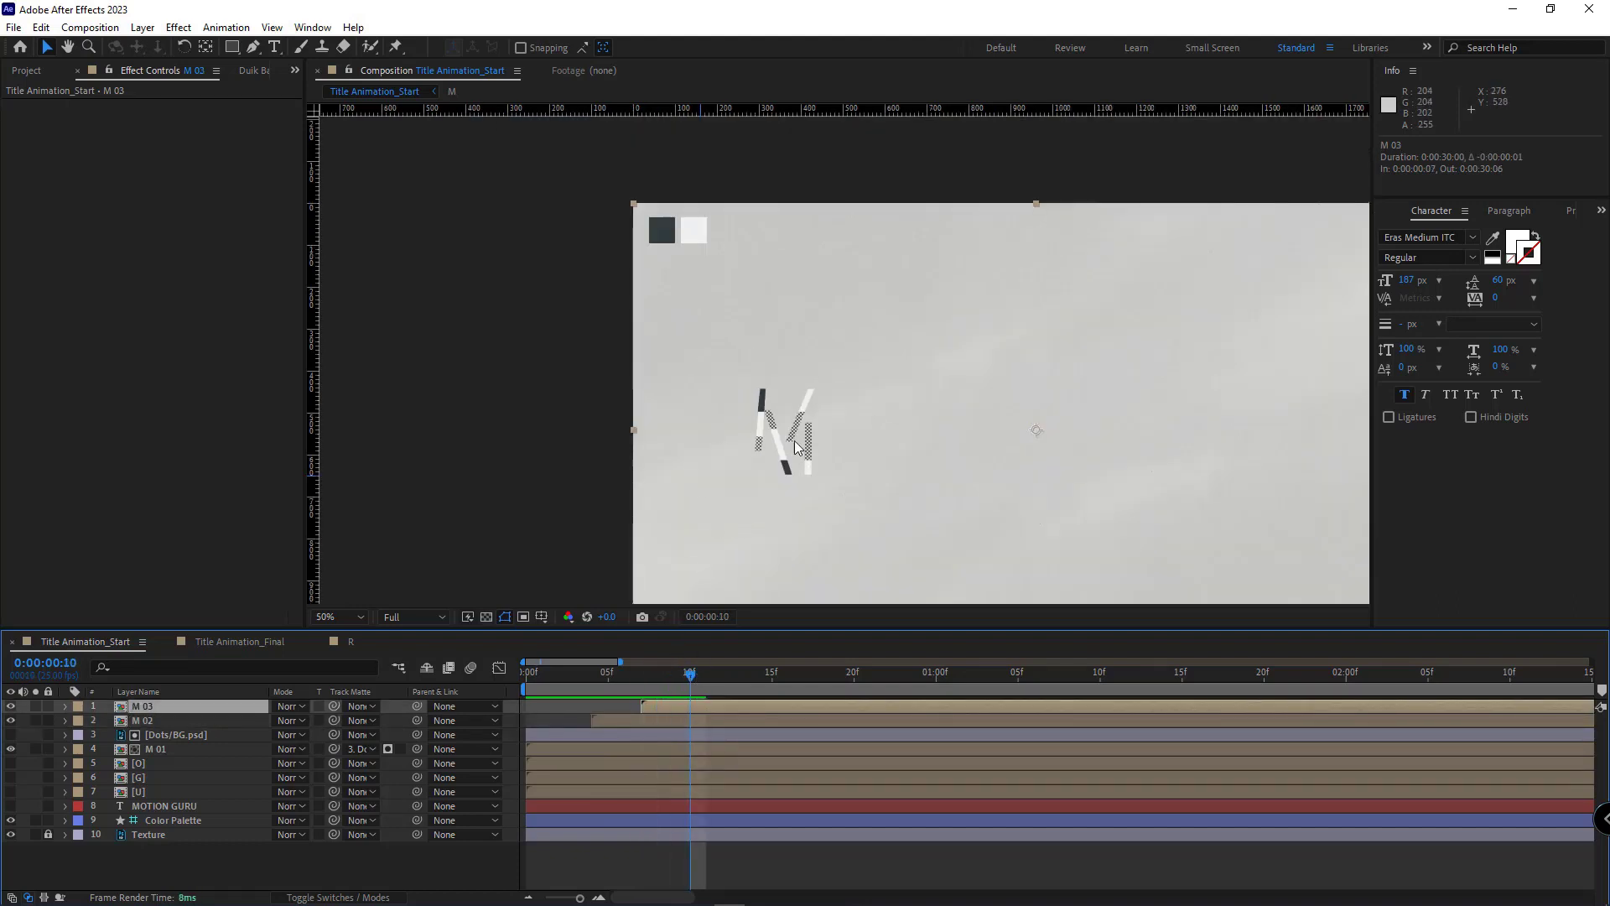
key(space)
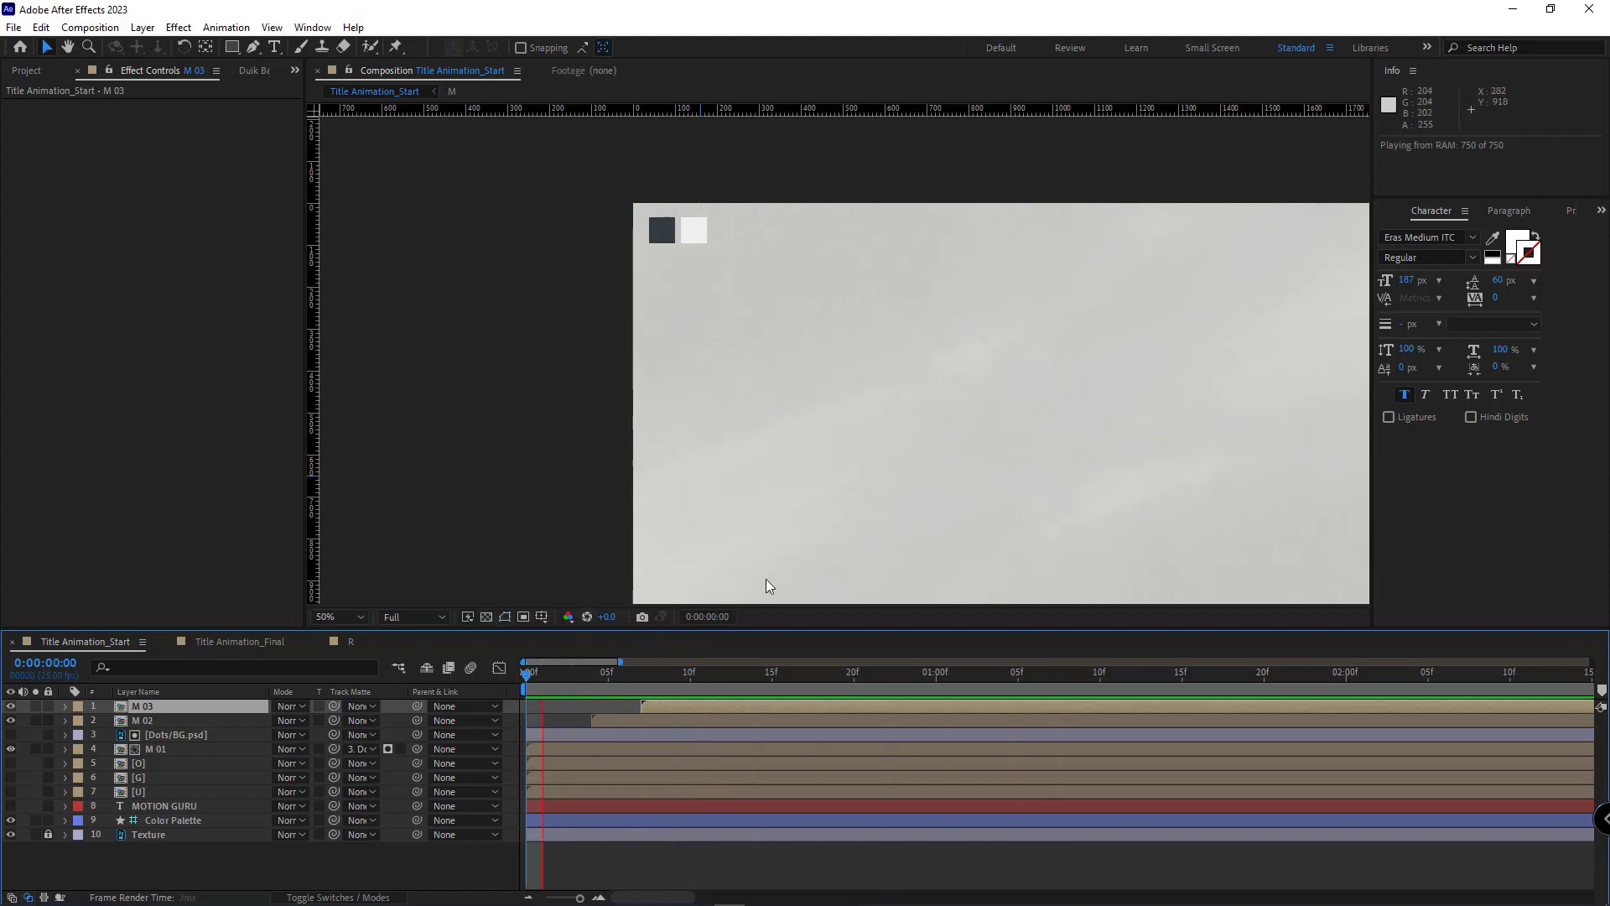
key(period)
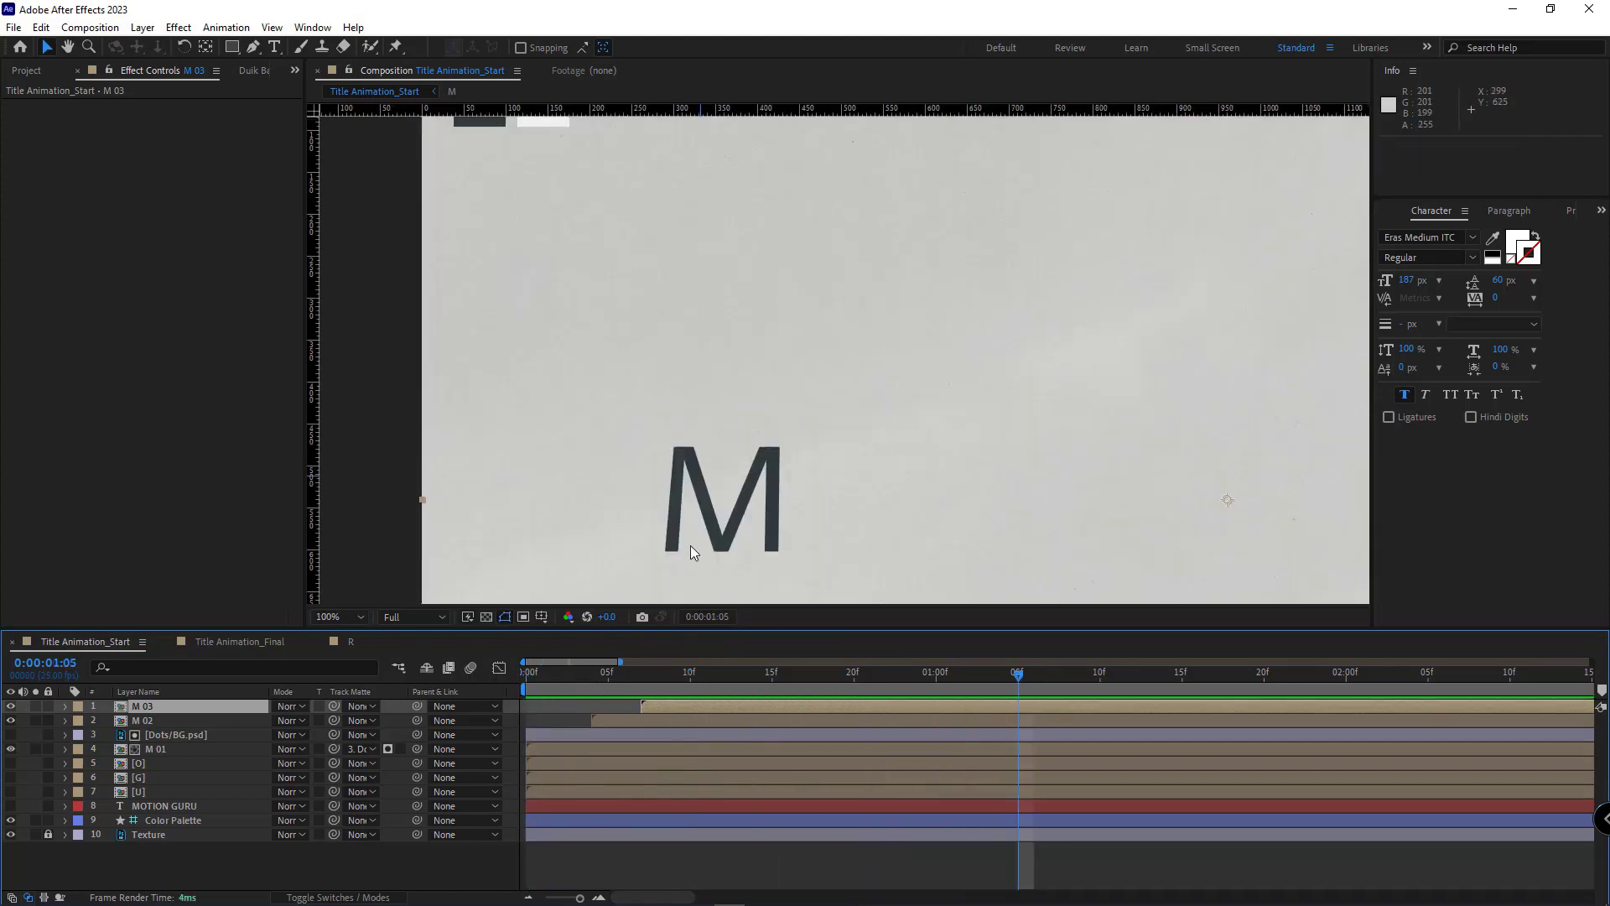
key(space)
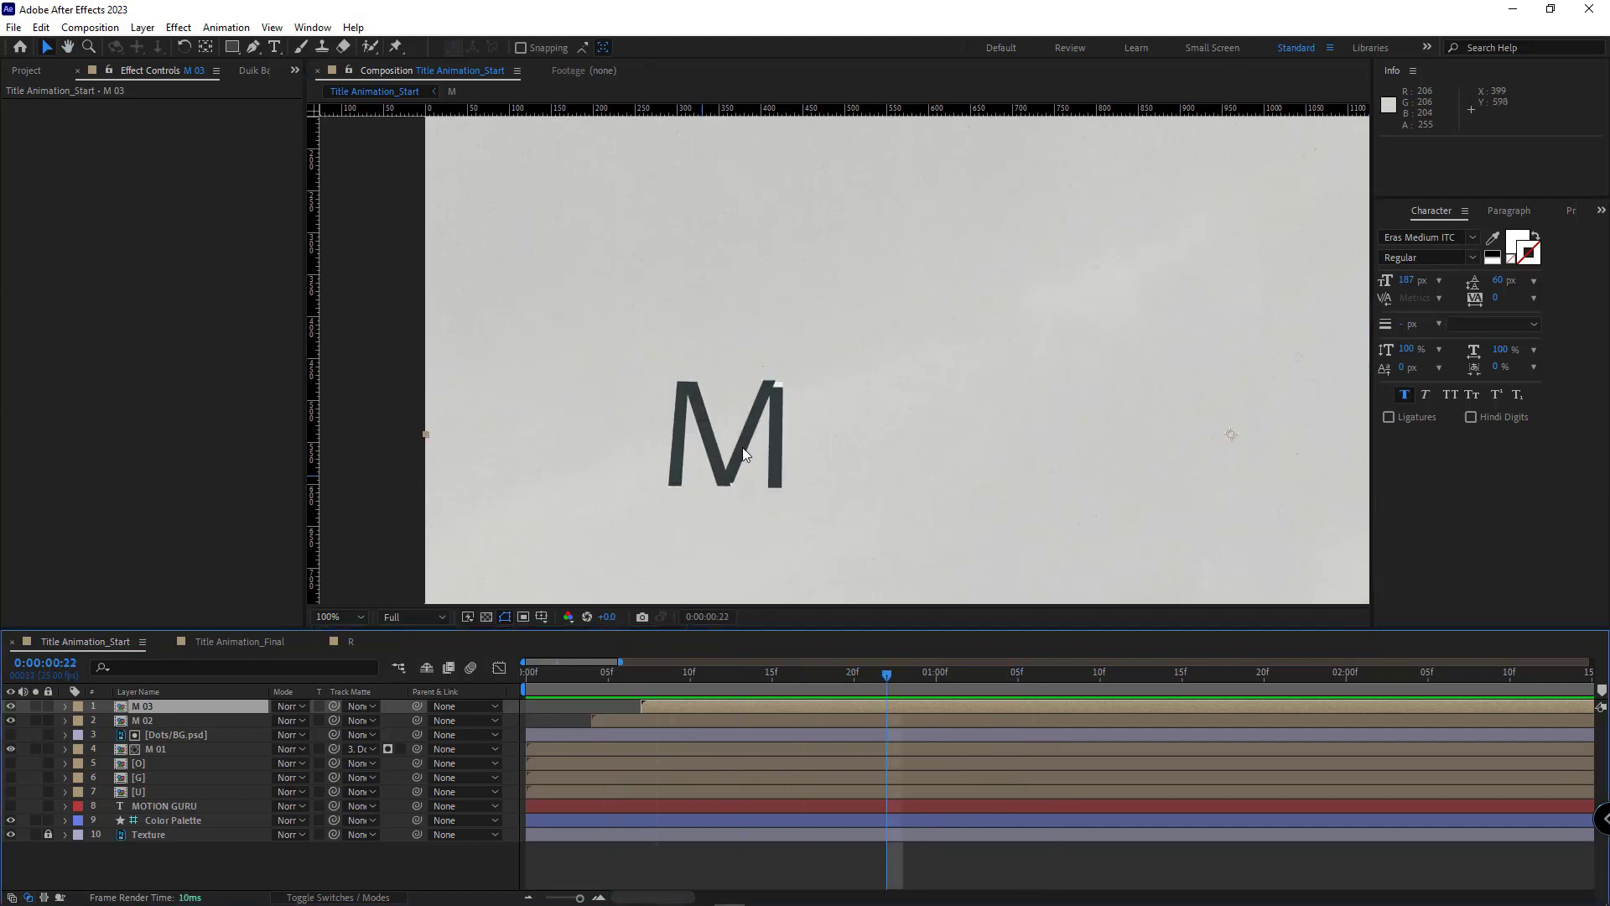
Open the M pre-composition and add a Stroke to the M 01 shape layer's contents
double_click(668, 707)
scroll(726, 493, up, 1)
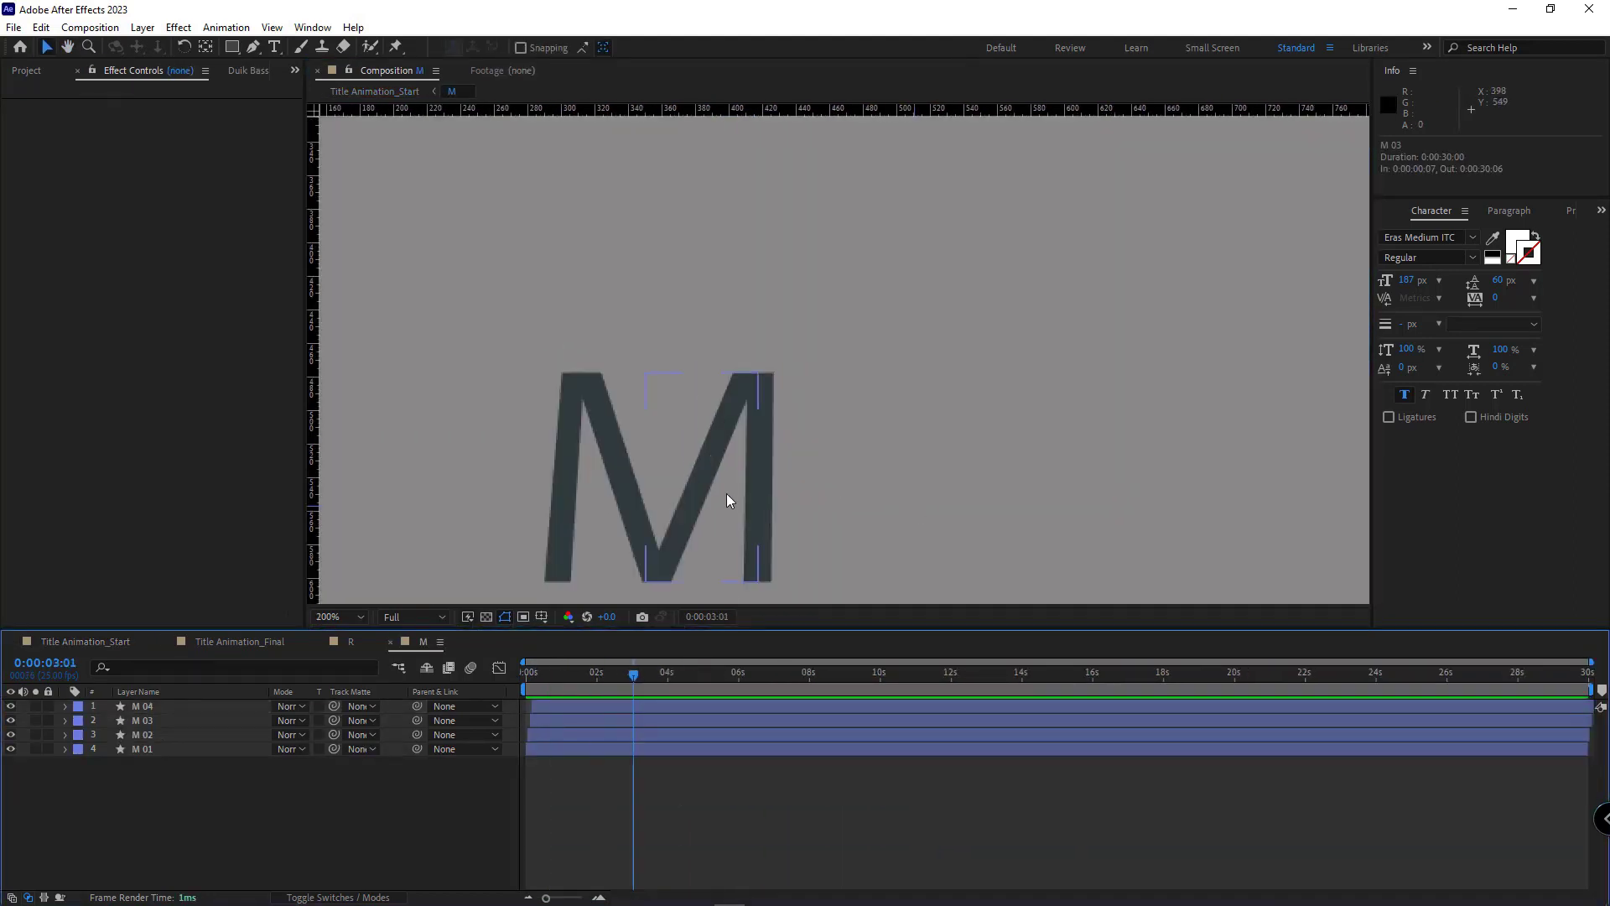
scroll(727, 502, down, 1)
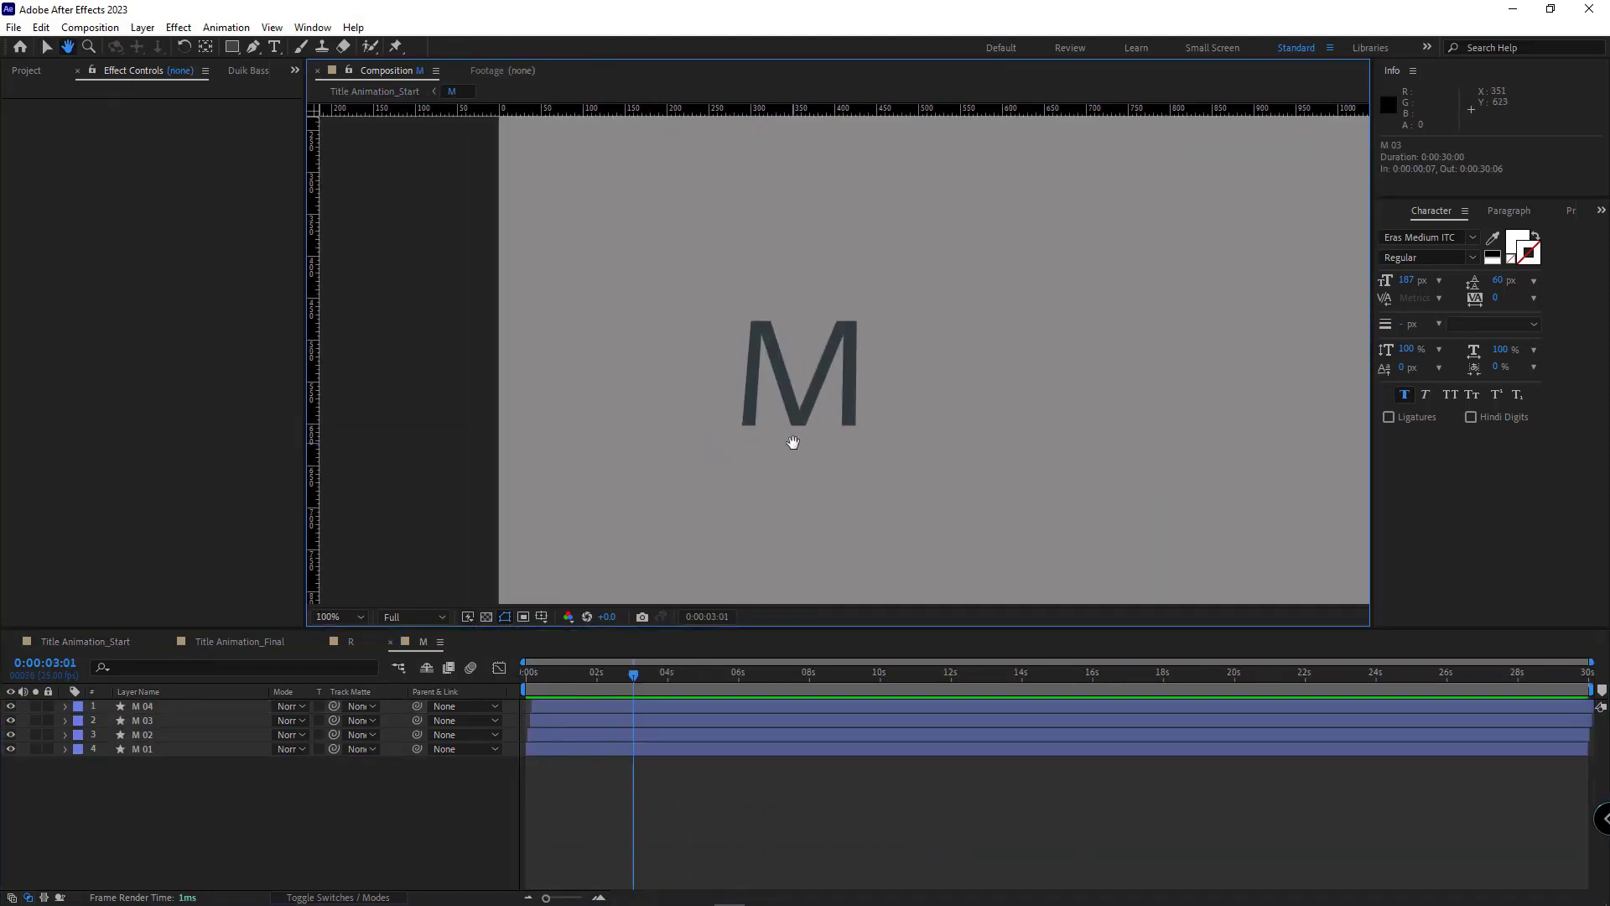
click(167, 749)
click(65, 749)
key(period)
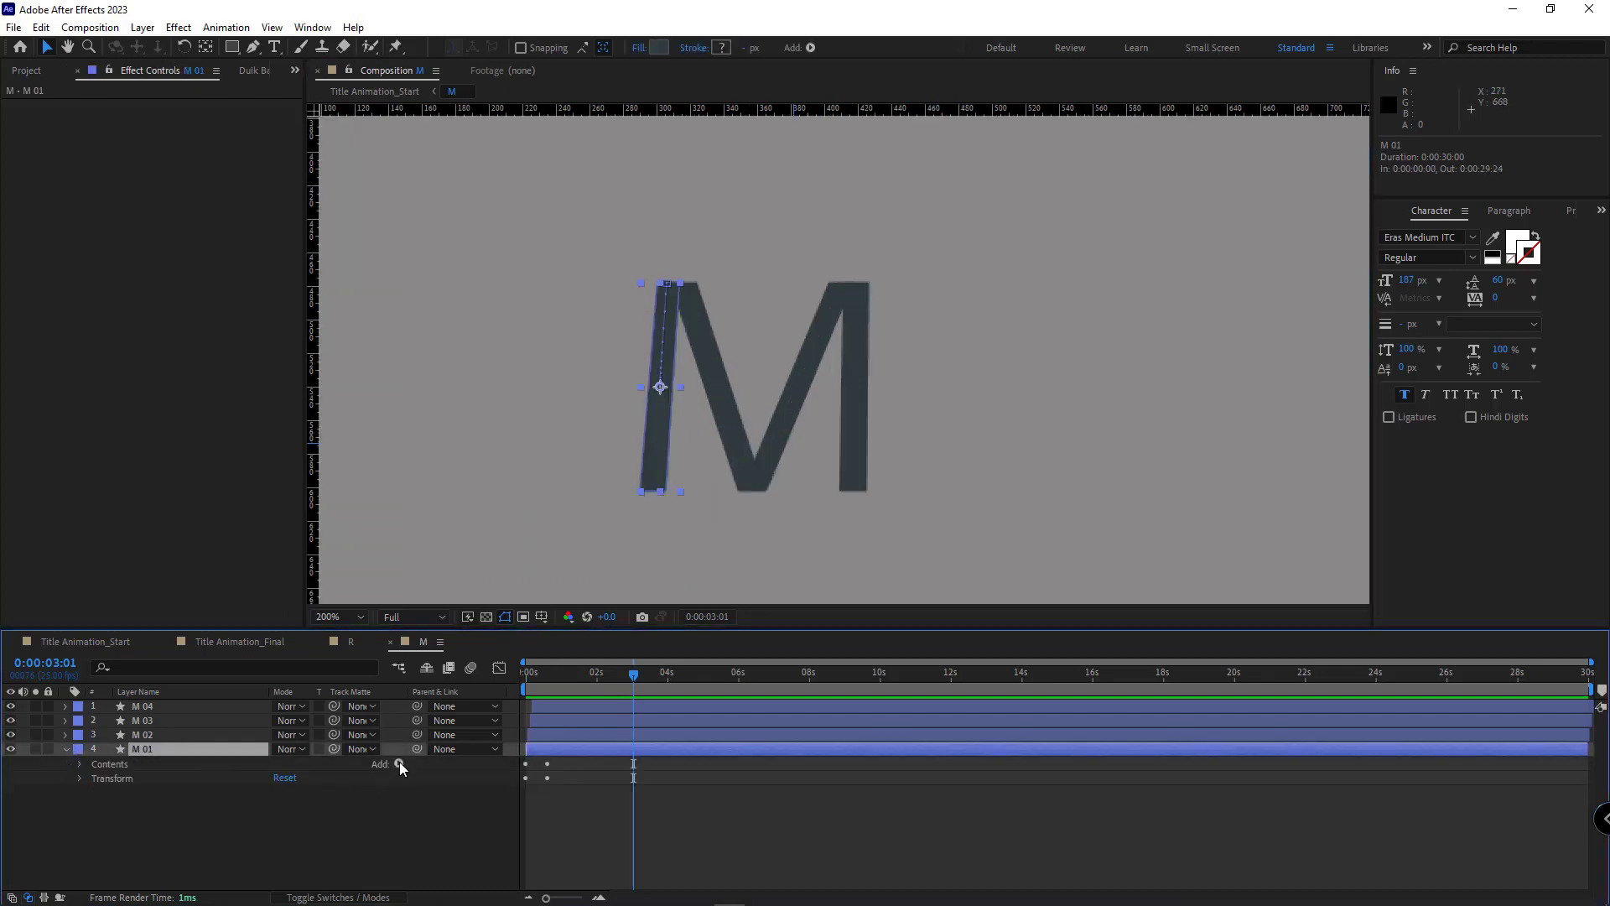
click(399, 764)
click(467, 519)
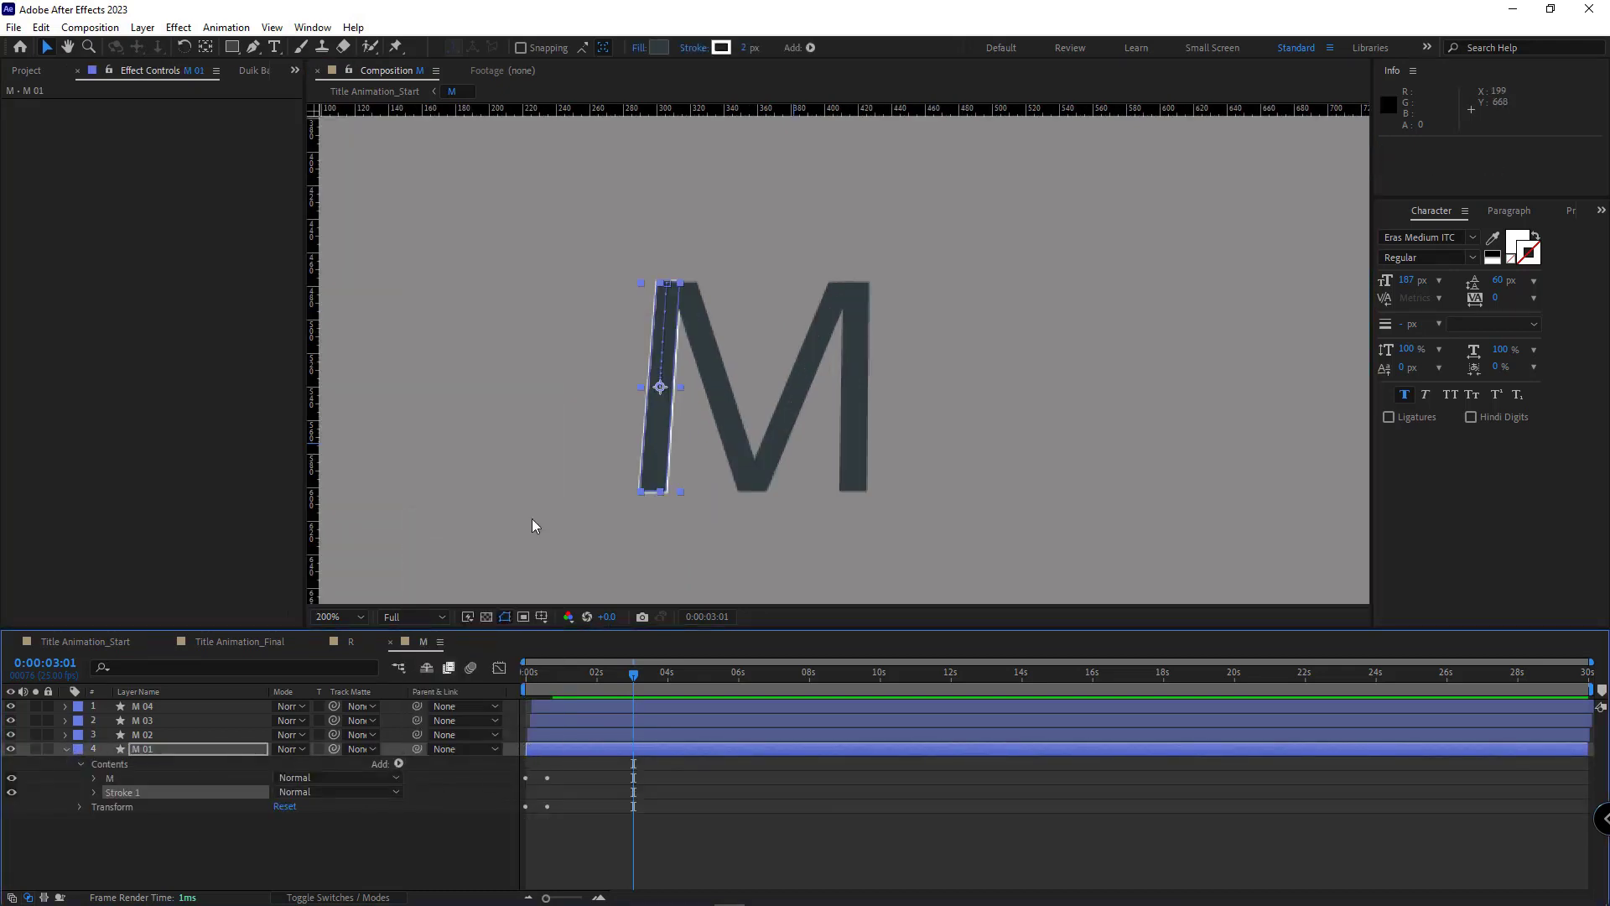
Set the M 01 stroke colour to the letter's dark 303B3F by sampling it from the M
click(723, 48)
click(416, 439)
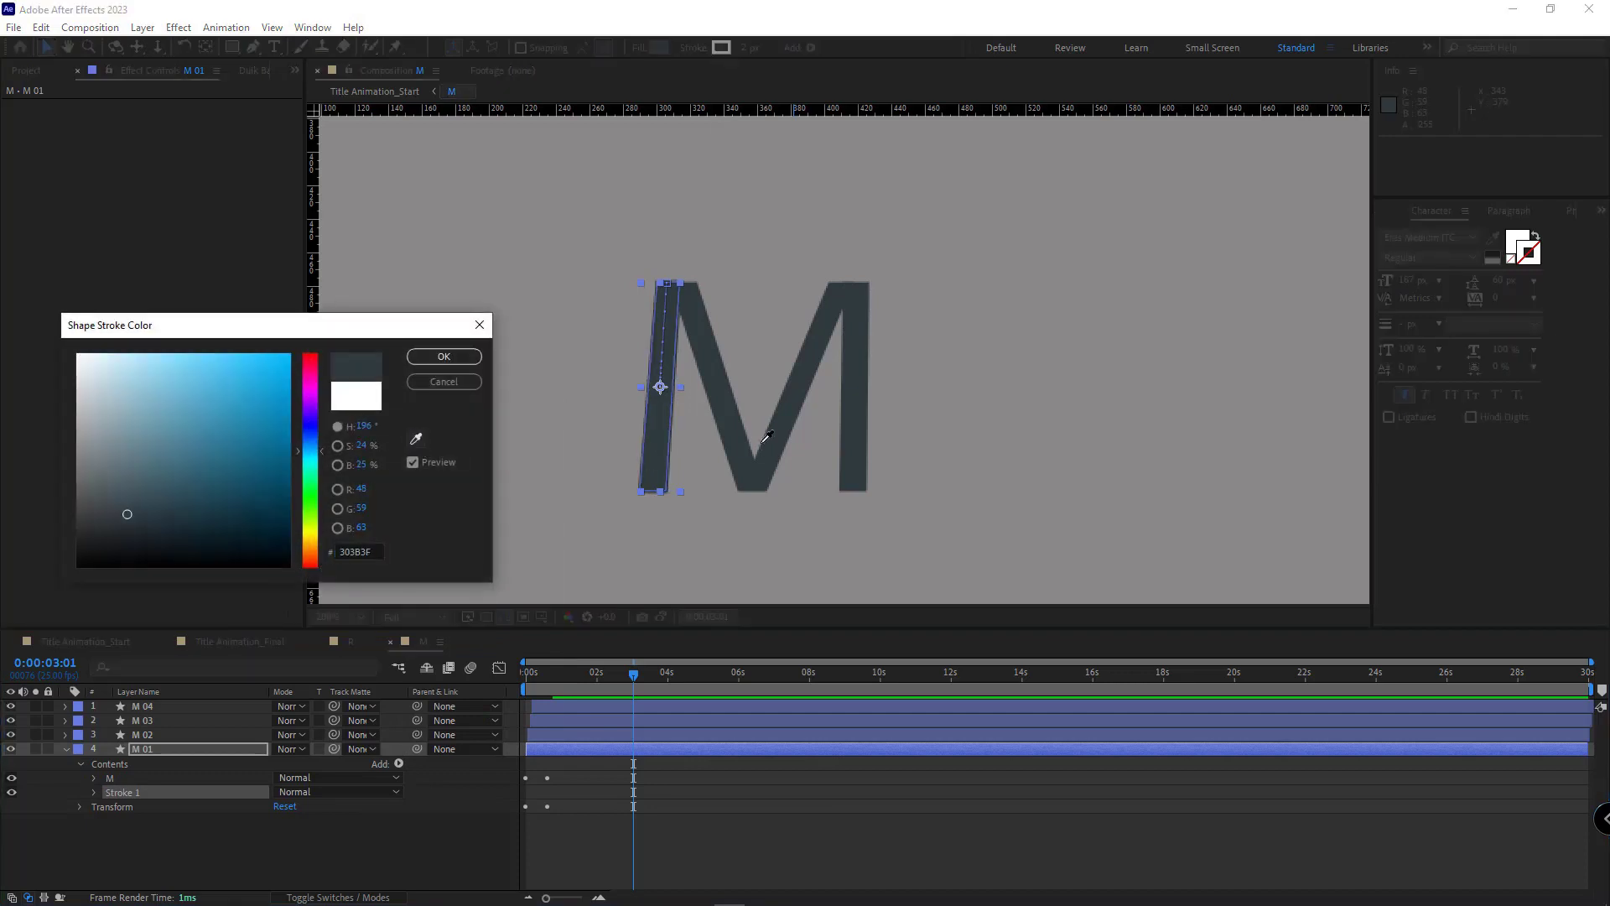
click(747, 425)
click(444, 356)
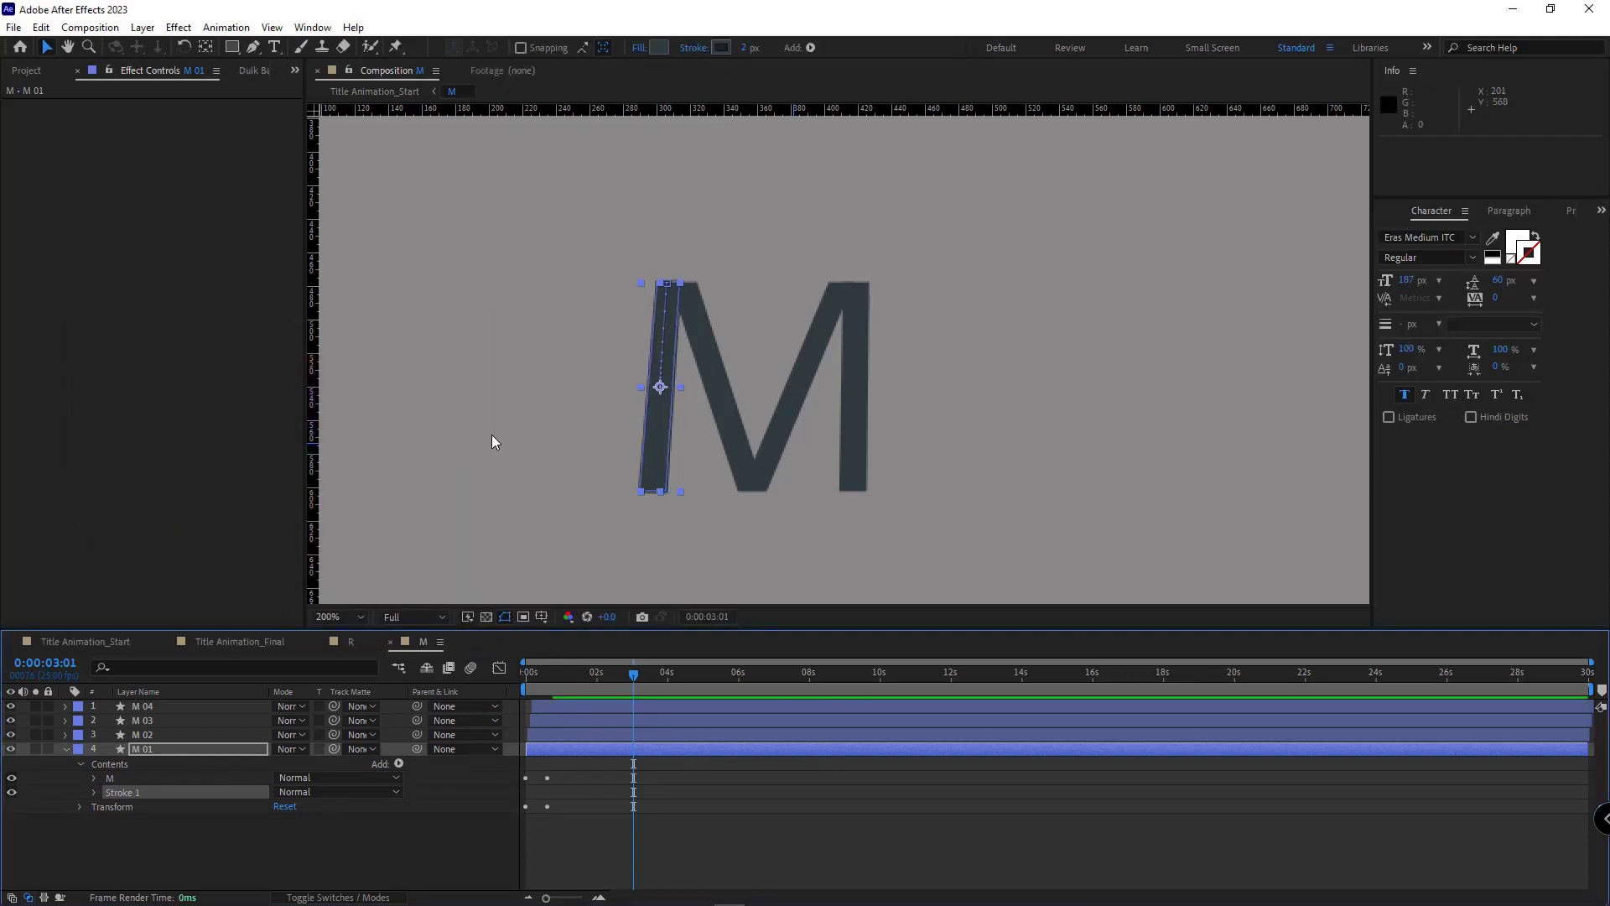
Copy Stroke 1 from M 01 and paste it onto M 02, M 03 and M 04
click(123, 793)
key(ctrl+c)
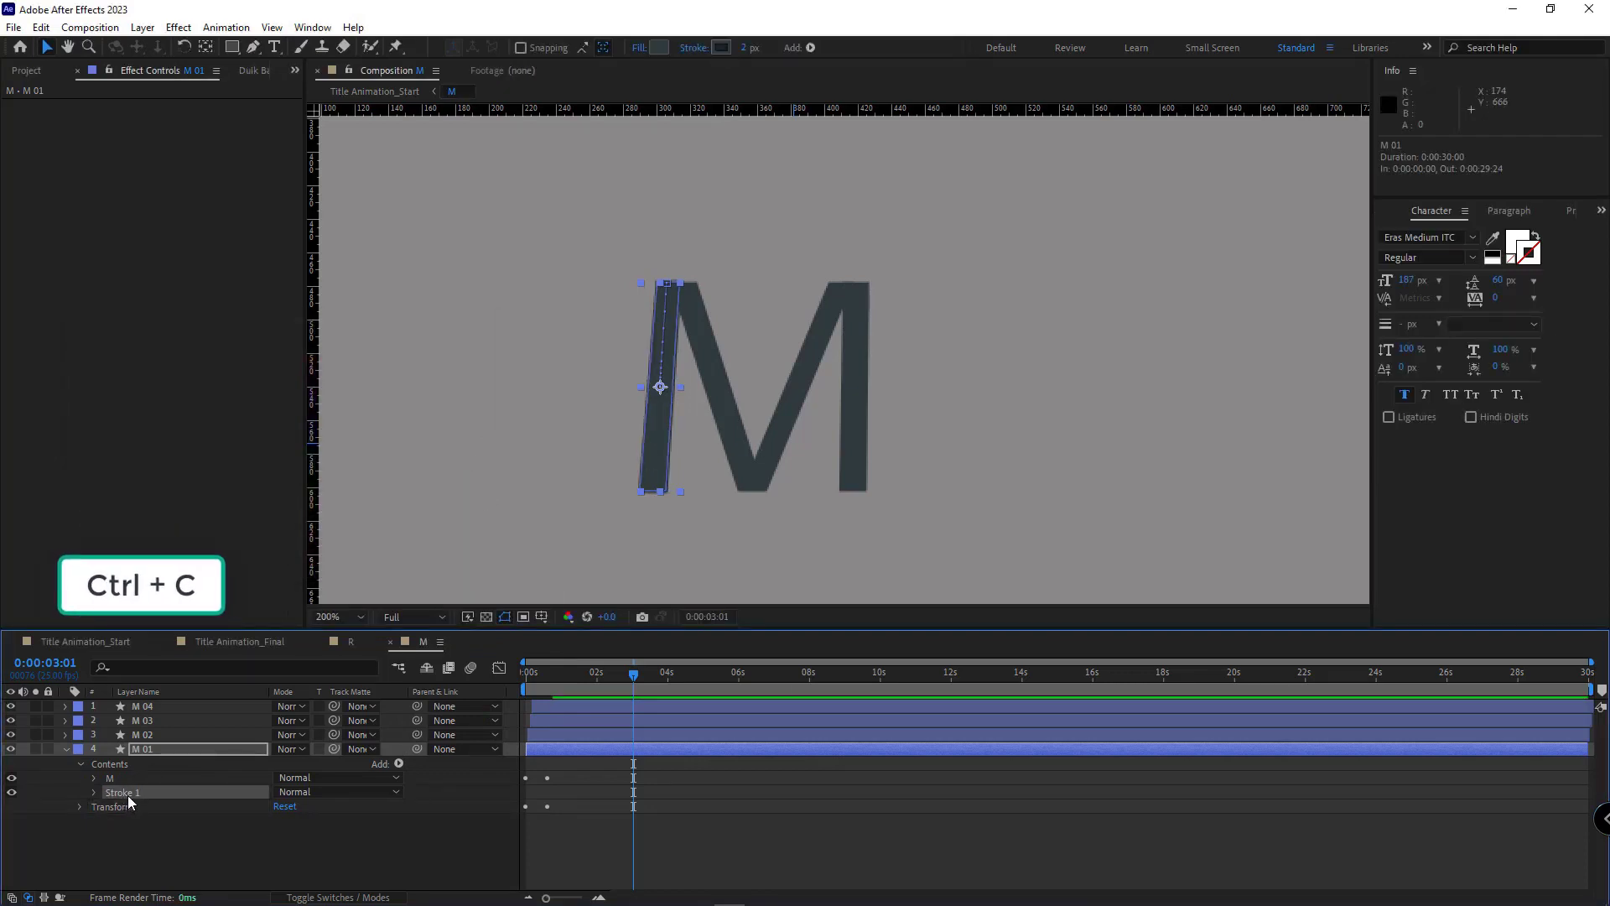
click(148, 735)
ctrl+click(153, 721)
ctrl+click(154, 707)
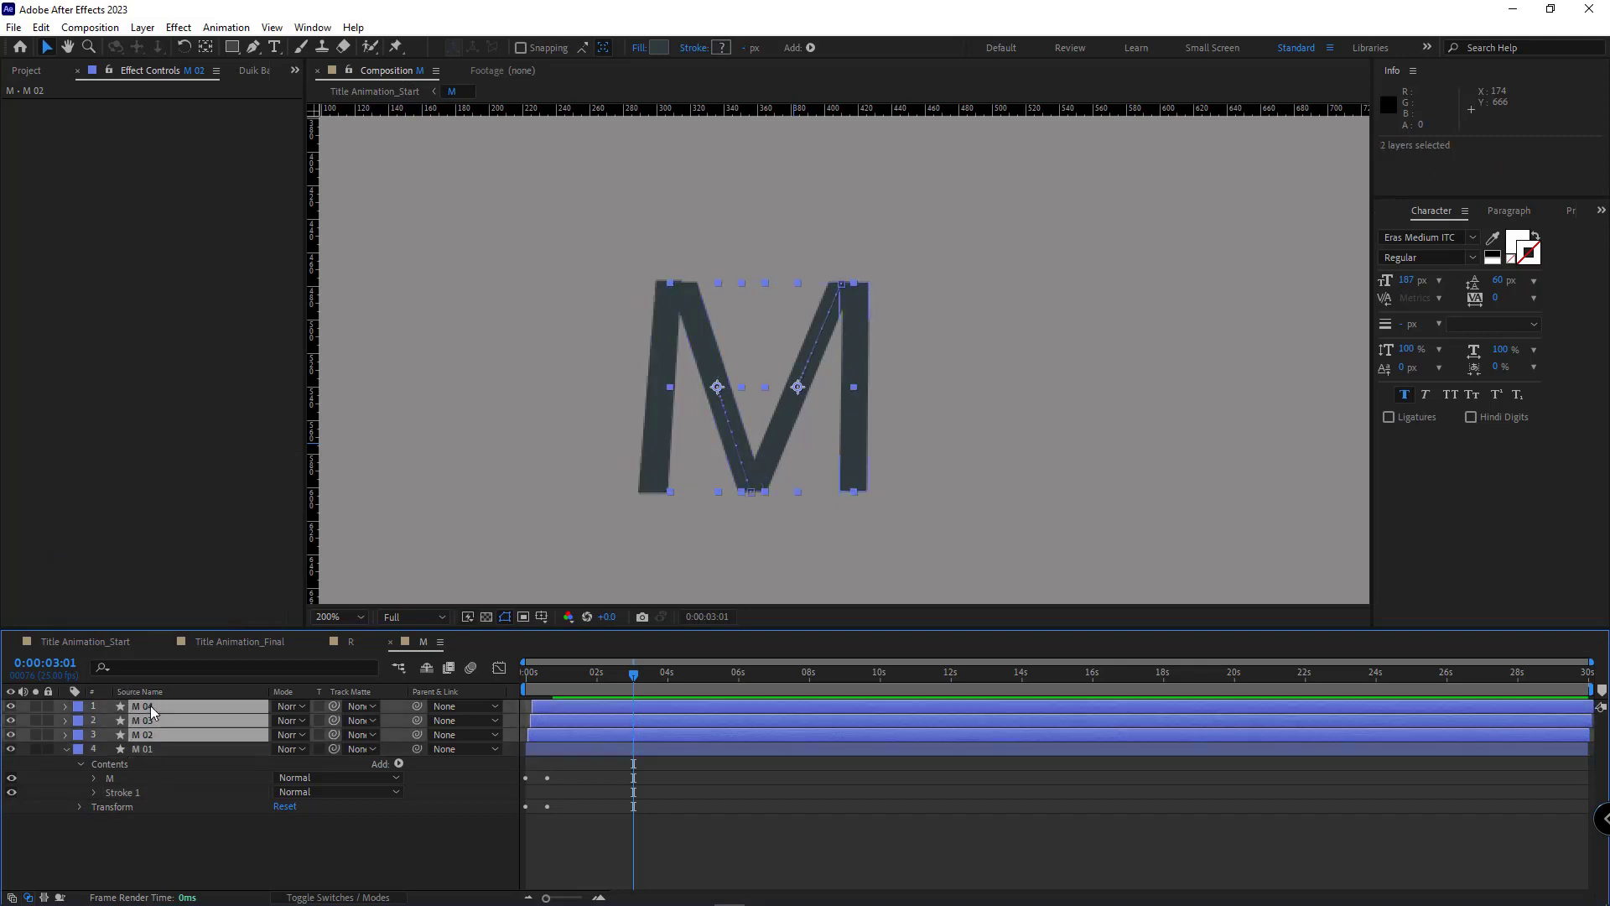
key(ctrl+v)
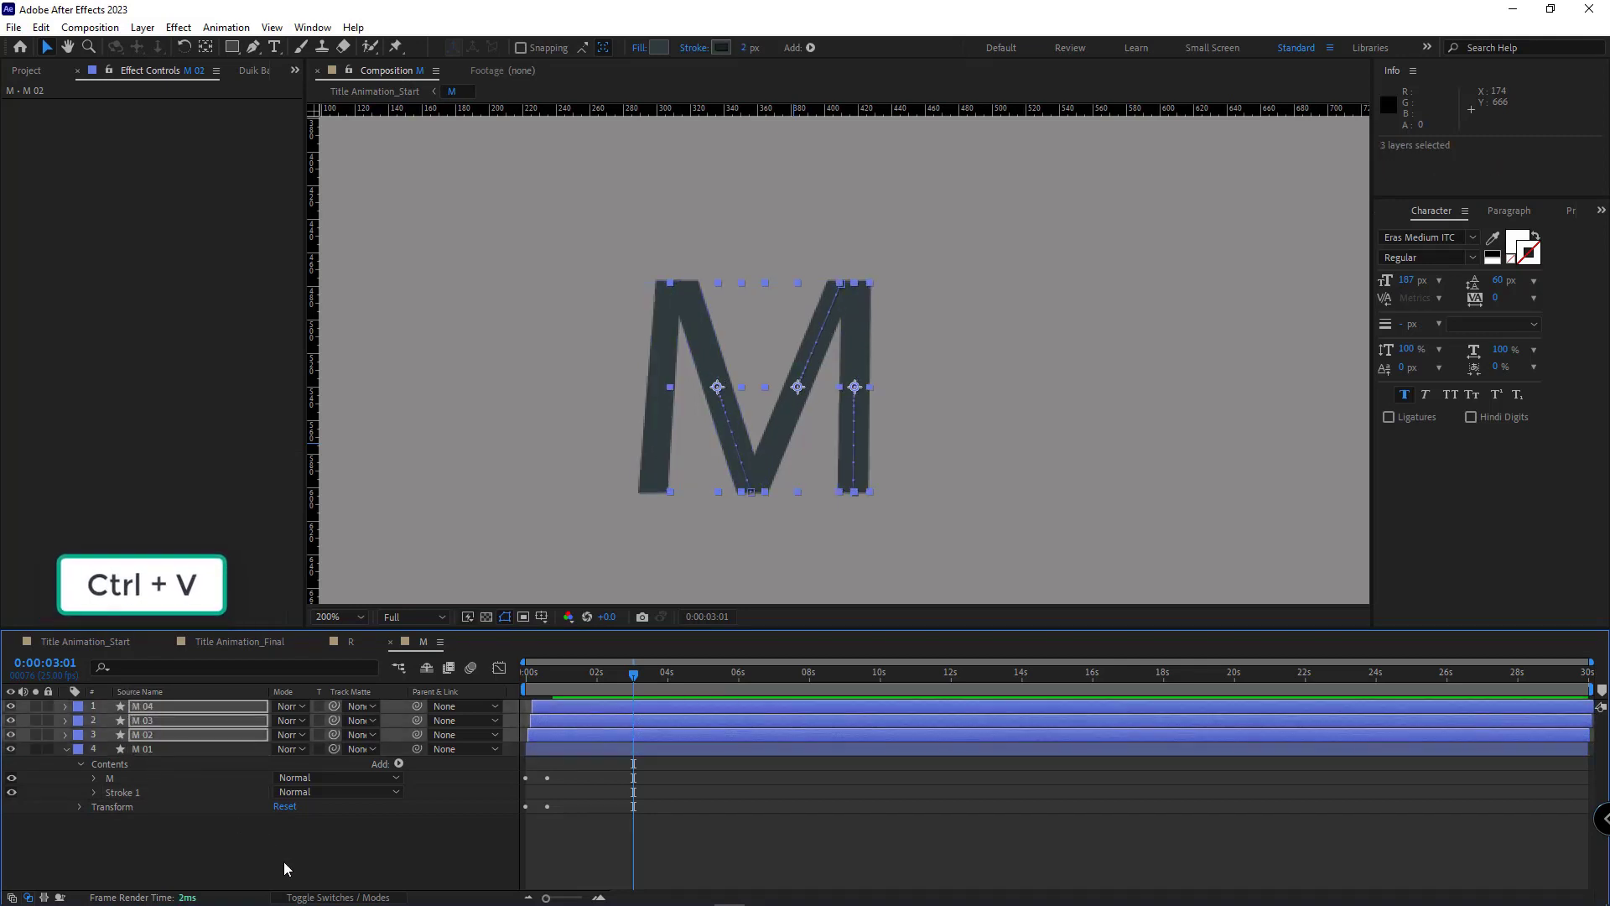
click(330, 833)
click(148, 749)
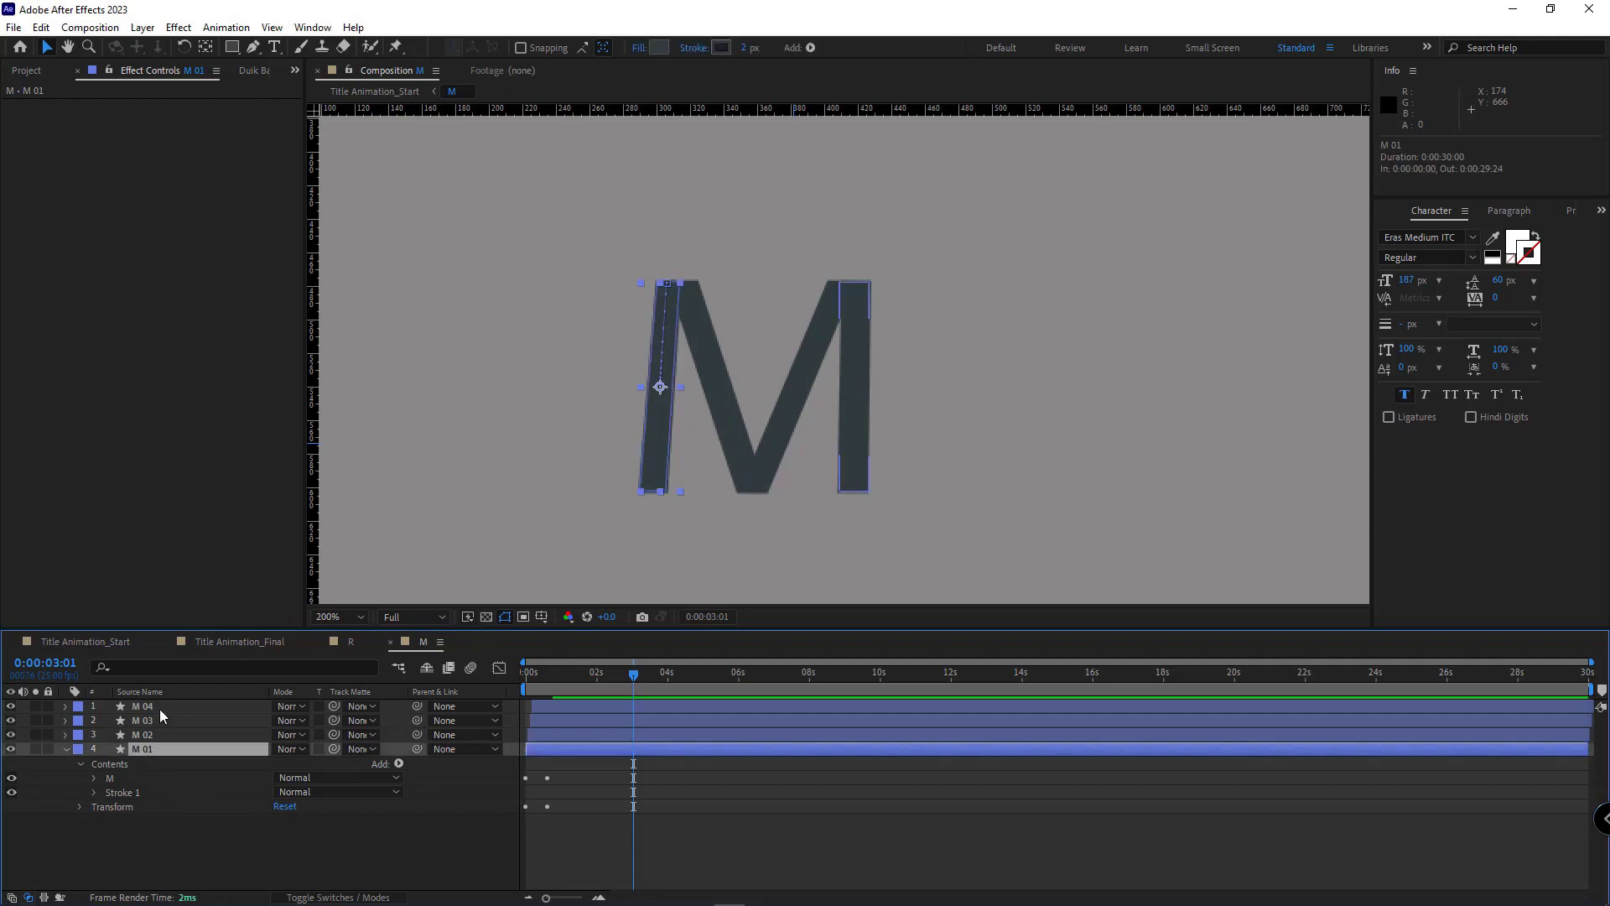
Set the stroke width of all four M shape layers to 5 px
key(ctrl+a)
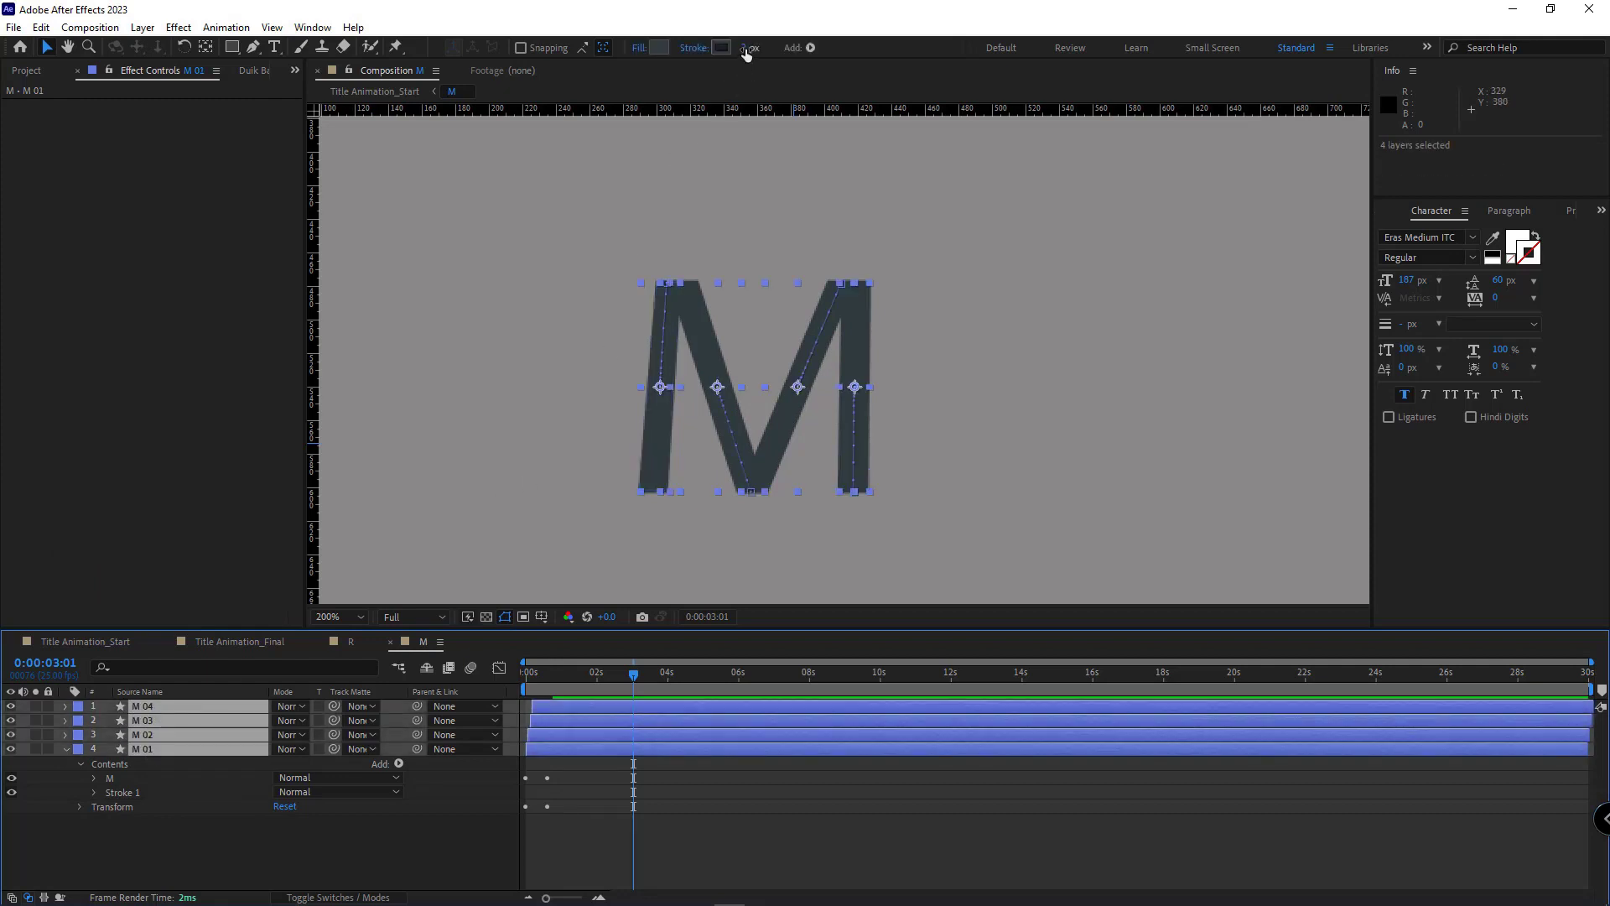
drag(747, 53, 788, 55)
key(ctrl+z)
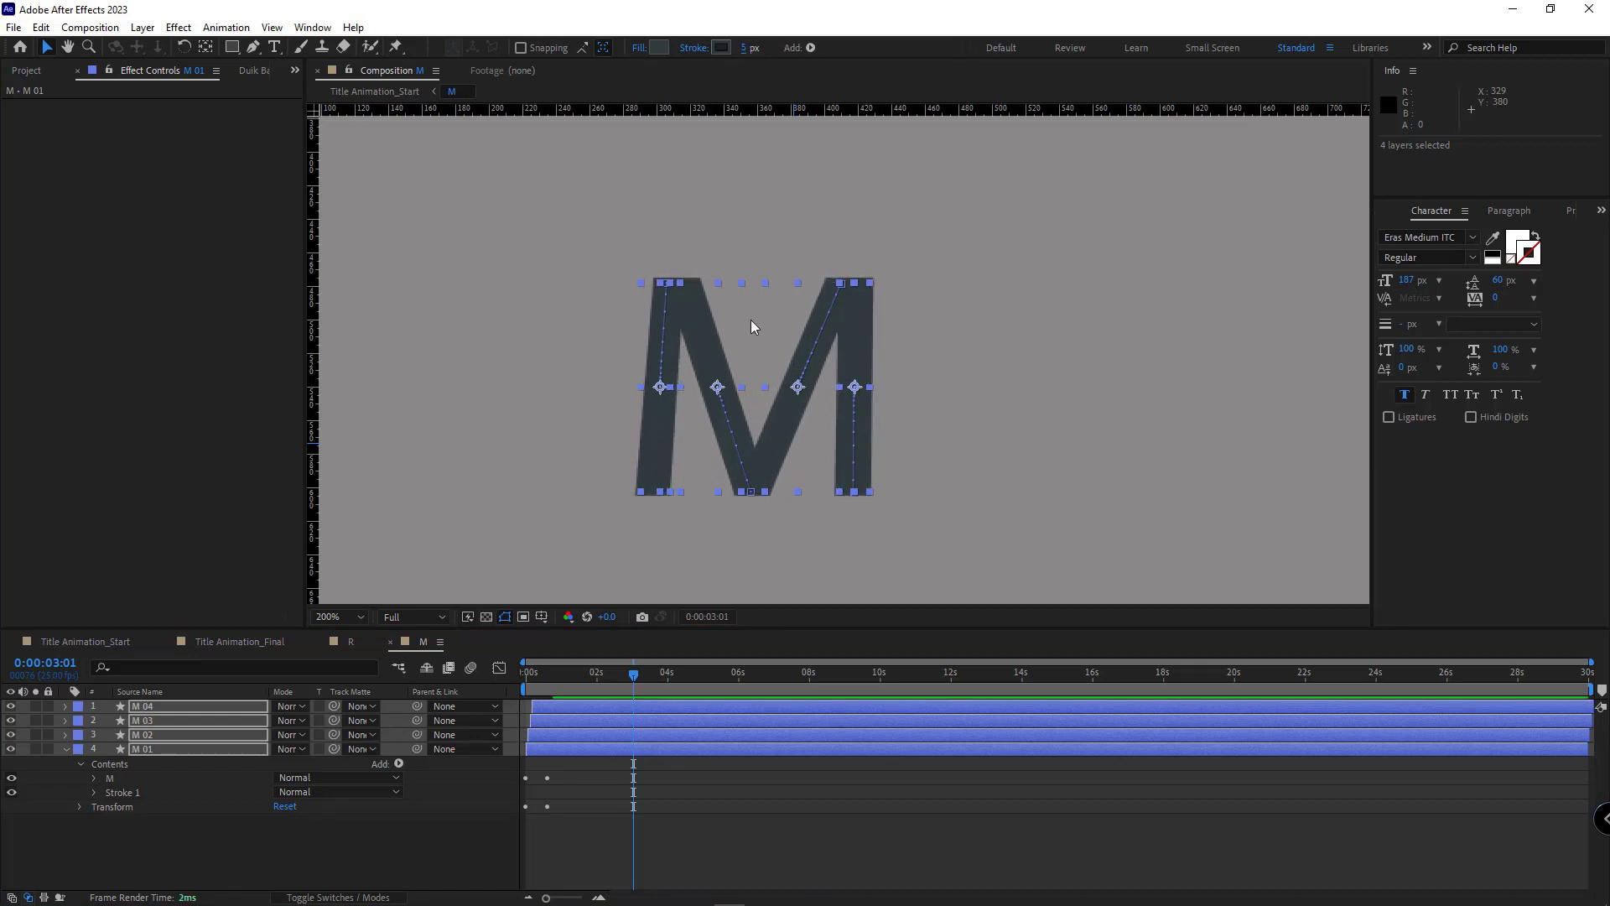
Return to Title Animation_Start, show the O layer and scrub through the thicker M's reveal beside it
click(105, 642)
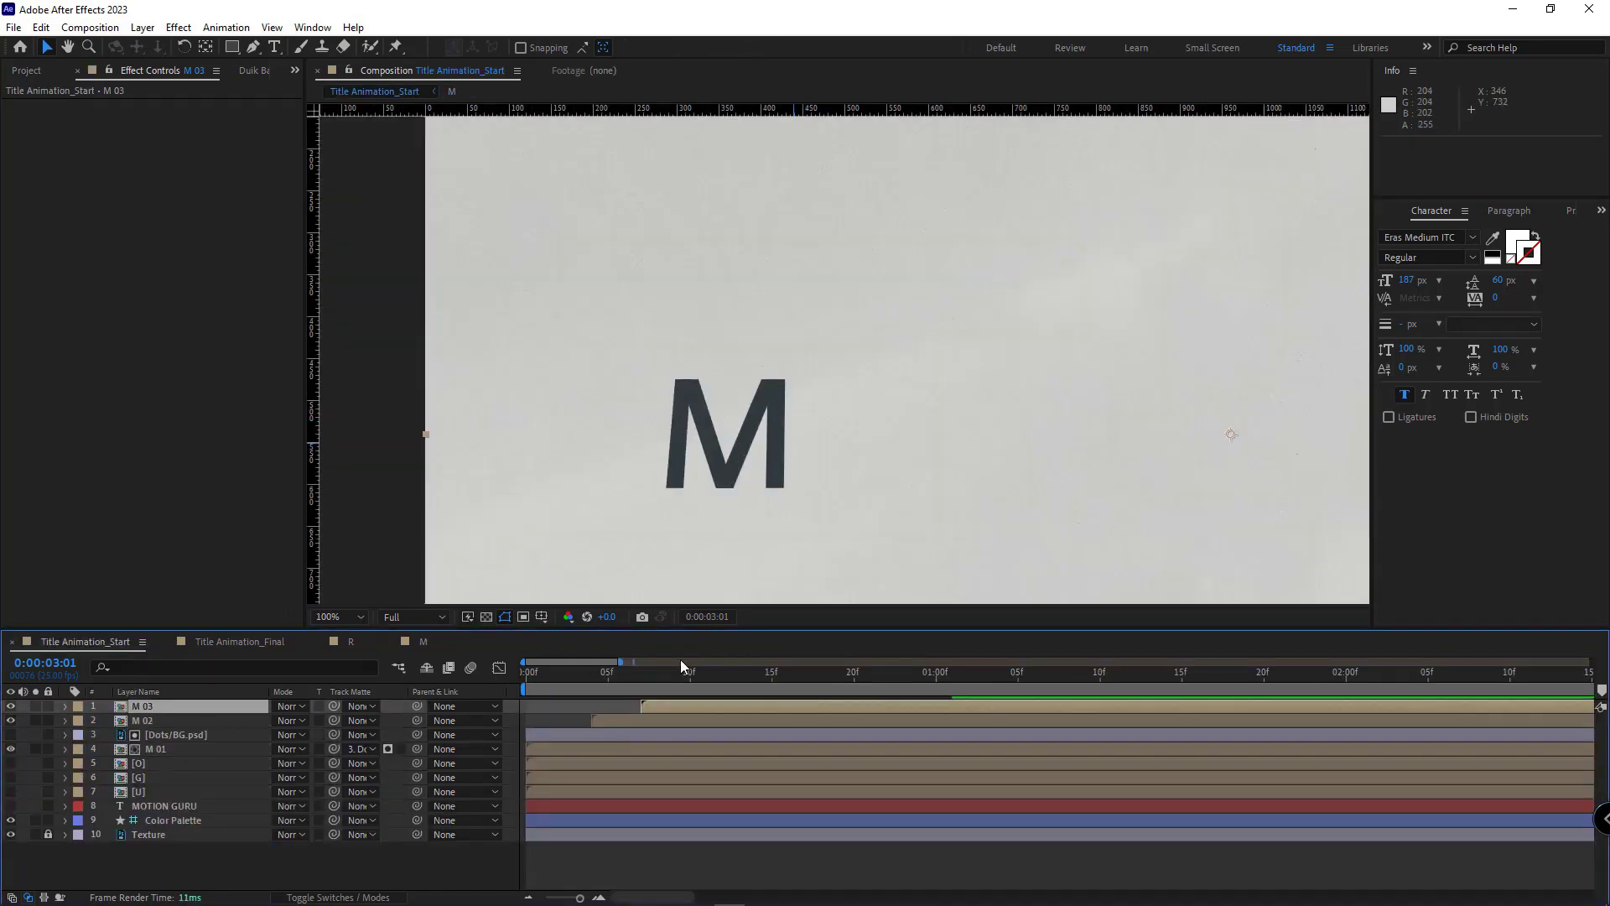
drag(536, 675, 990, 631)
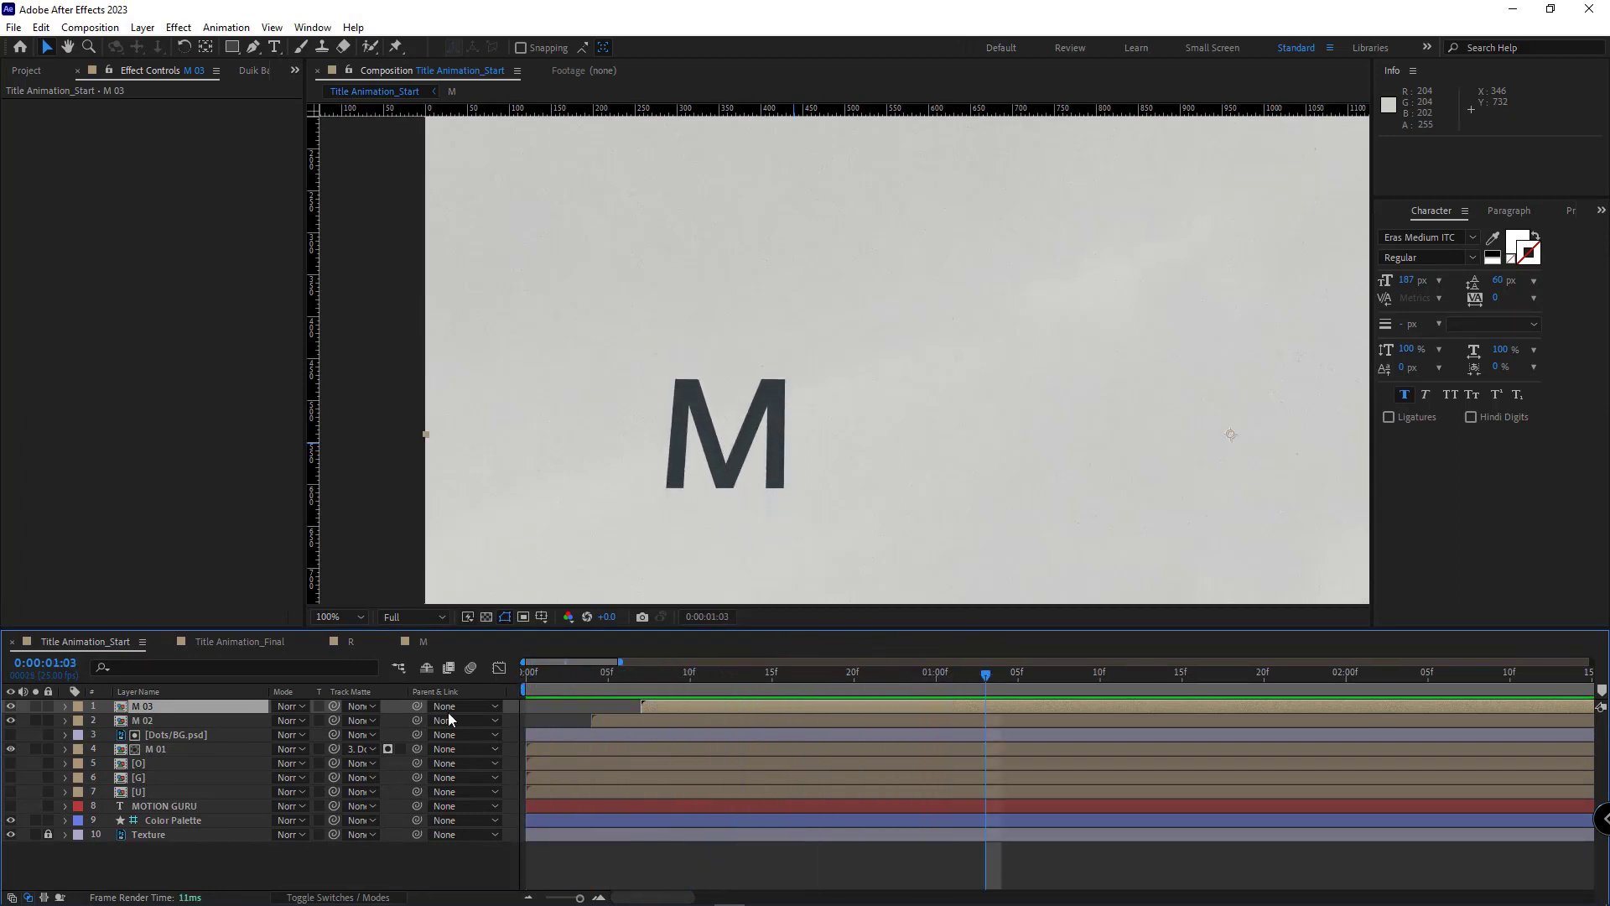
click(11, 763)
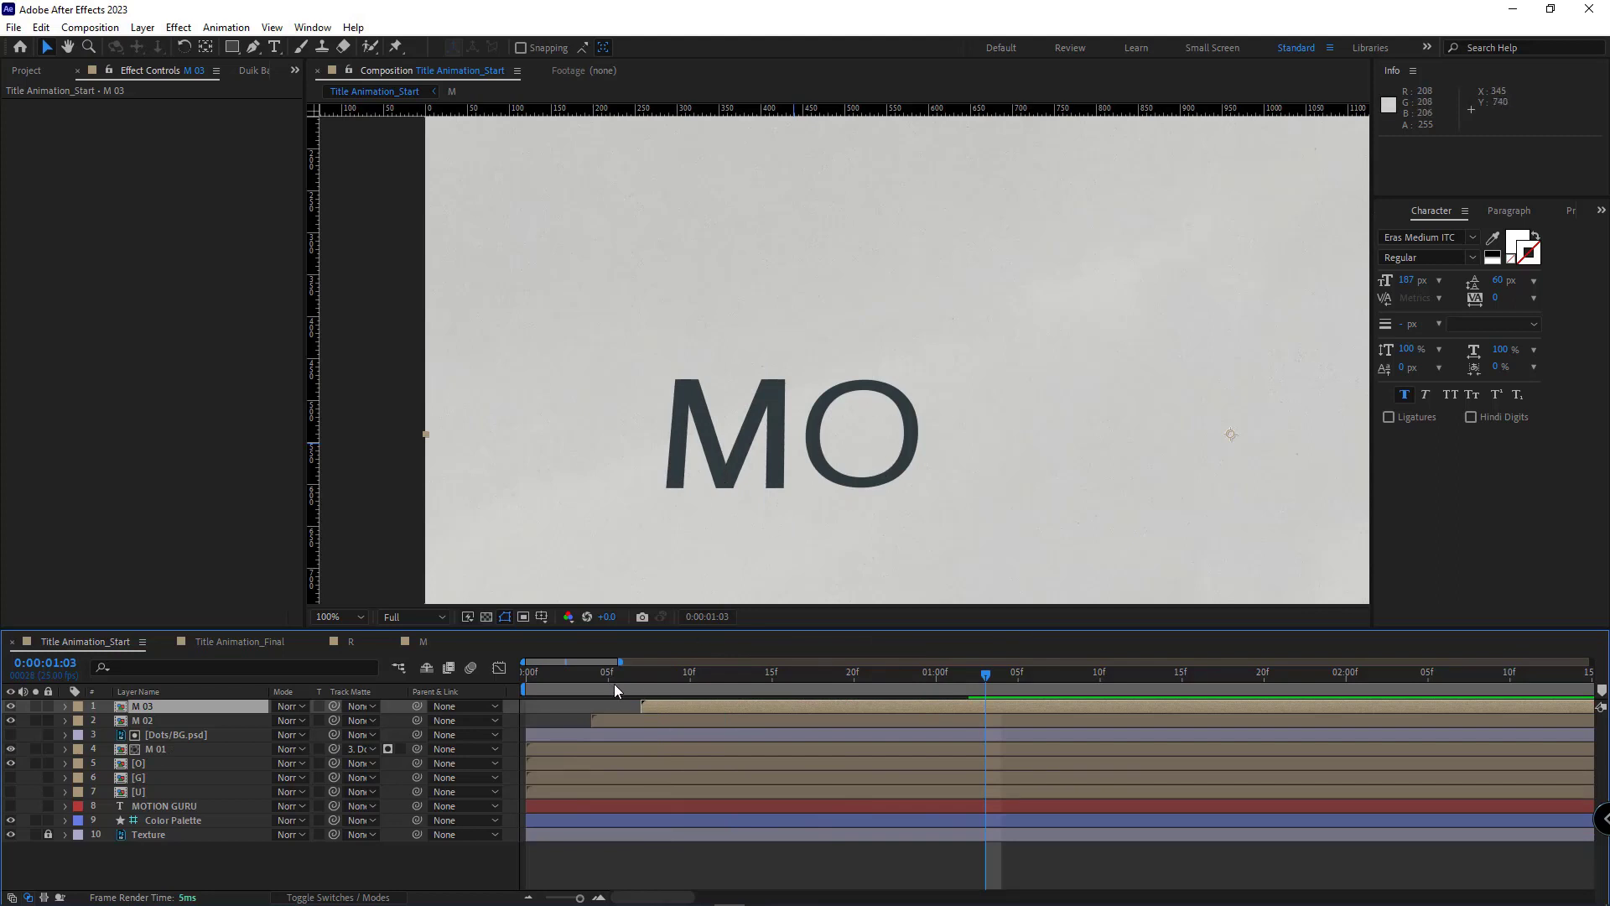
drag(613, 676, 1002, 676)
Give the M 03, M 02, Dots/BG.psd and M 01 layers the Aqua label colour, then deselect them
shift+click(620, 736)
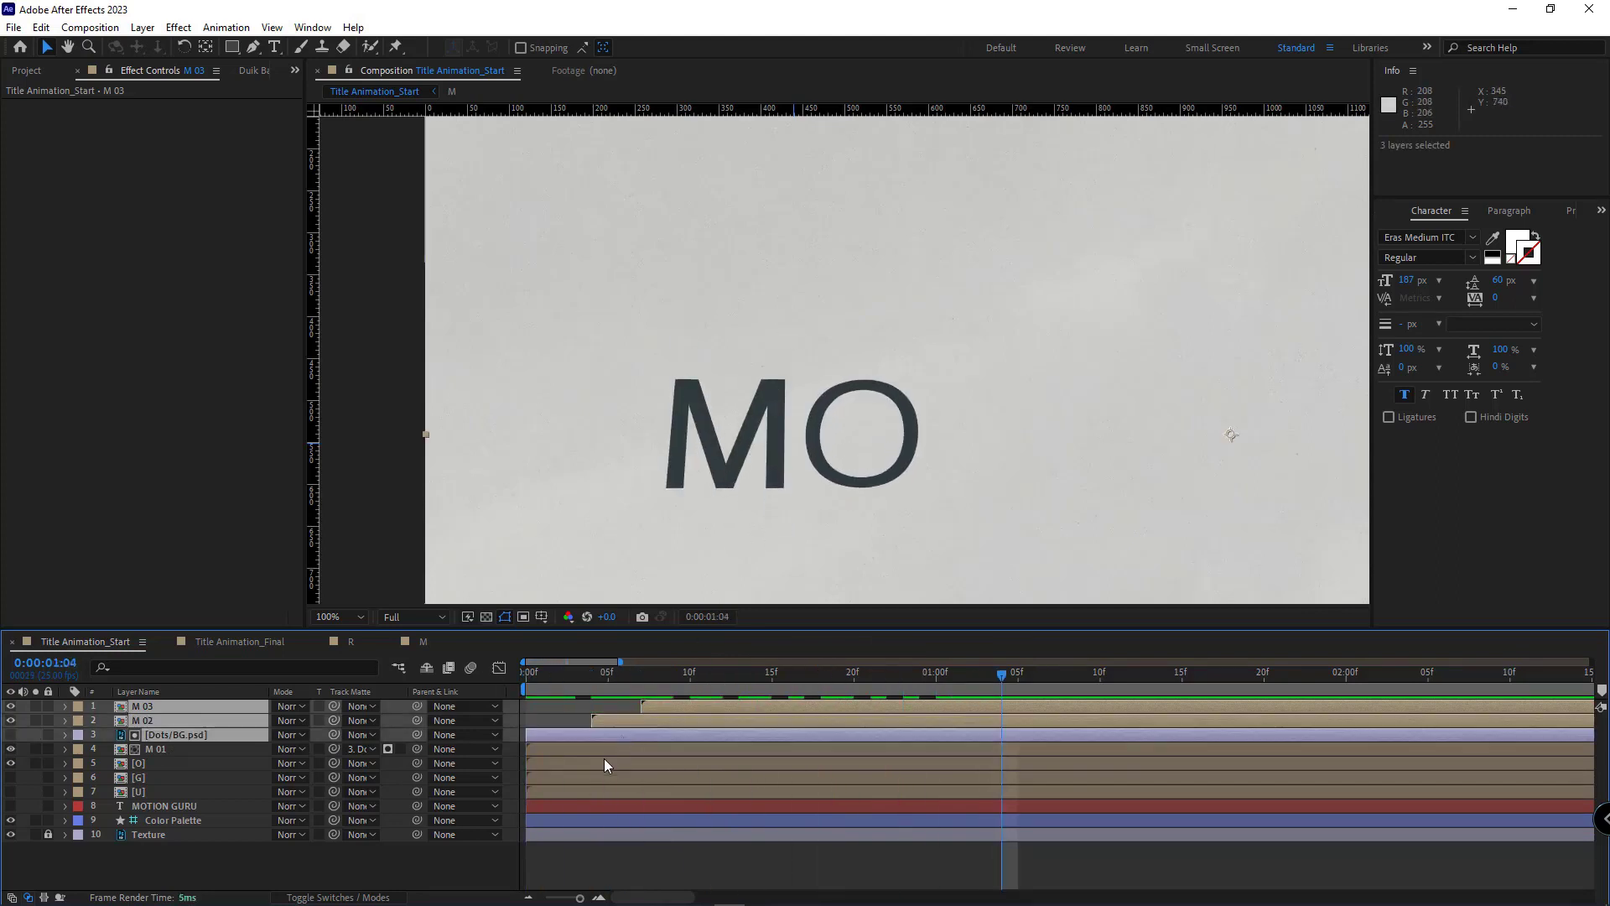
shift+click(522, 755)
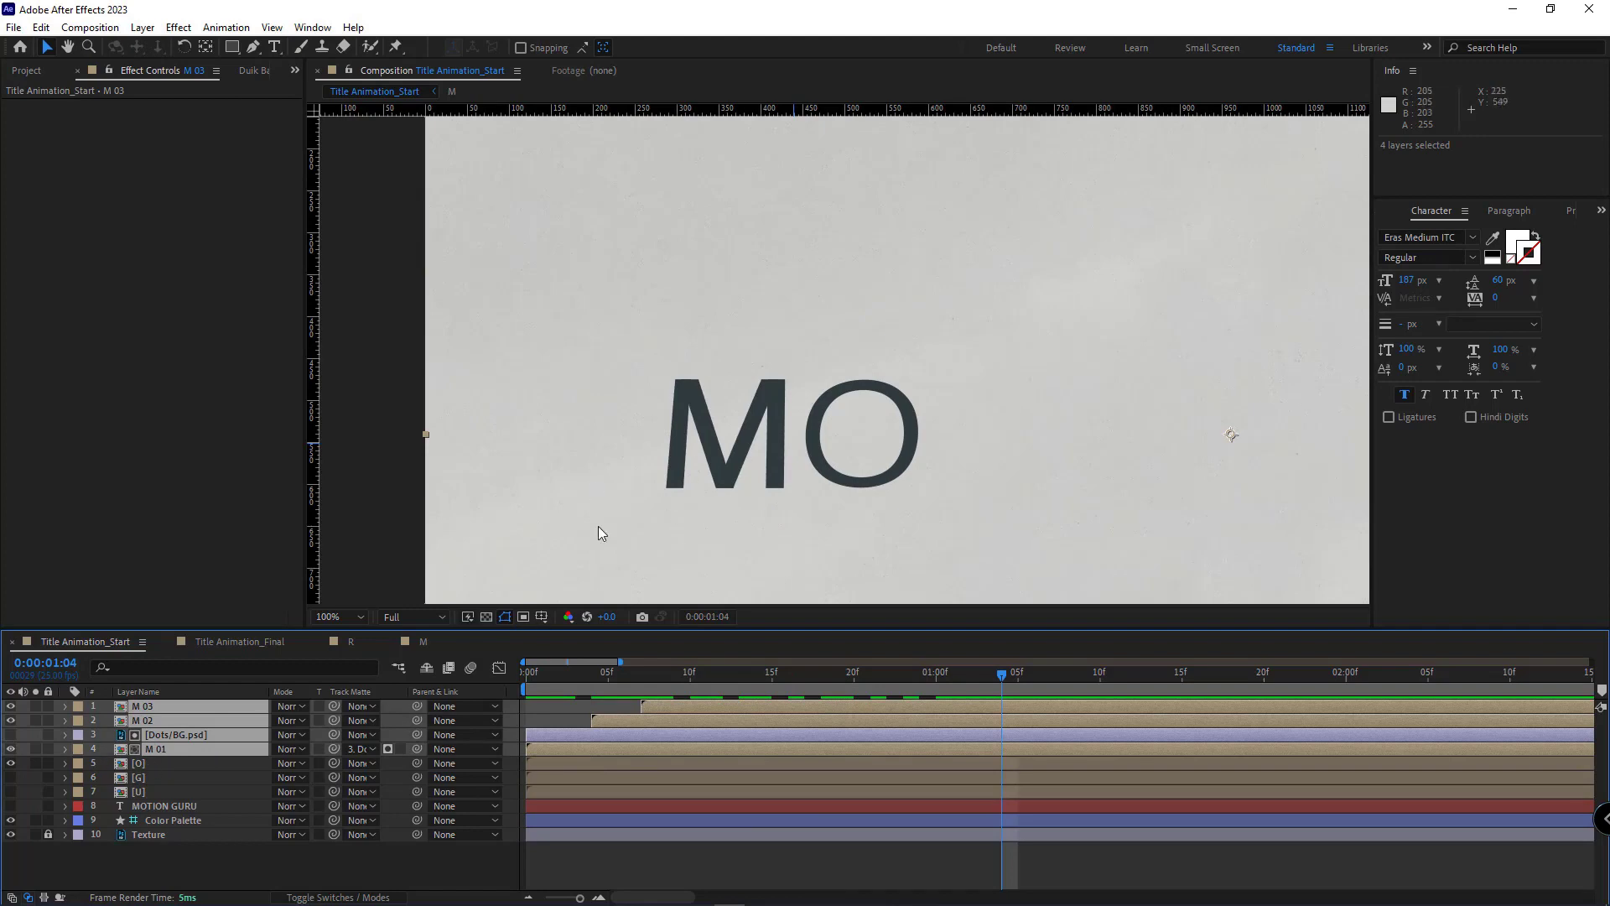
click(79, 751)
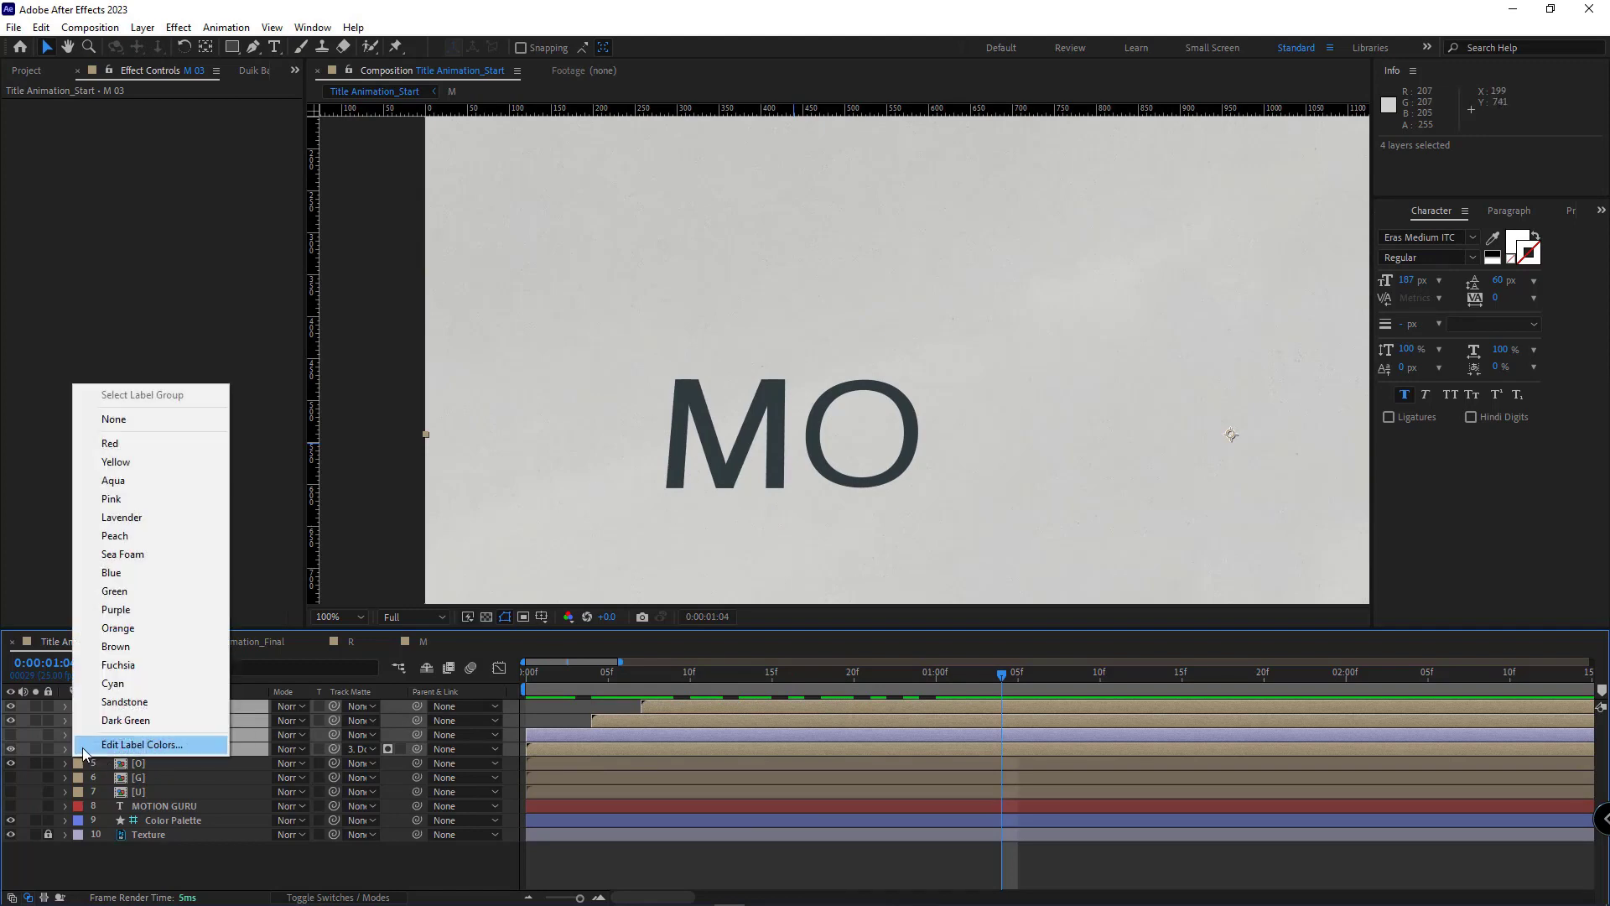
click(119, 481)
key(F2)
Show the G and U layers and preview the letters' animation across the whole frame, then hide the O, G and U layers
drag(1002, 676, 690, 682)
drag(11, 778, 11, 791)
scroll(914, 490, down, 1)
drag(915, 504, 835, 527)
key(space)
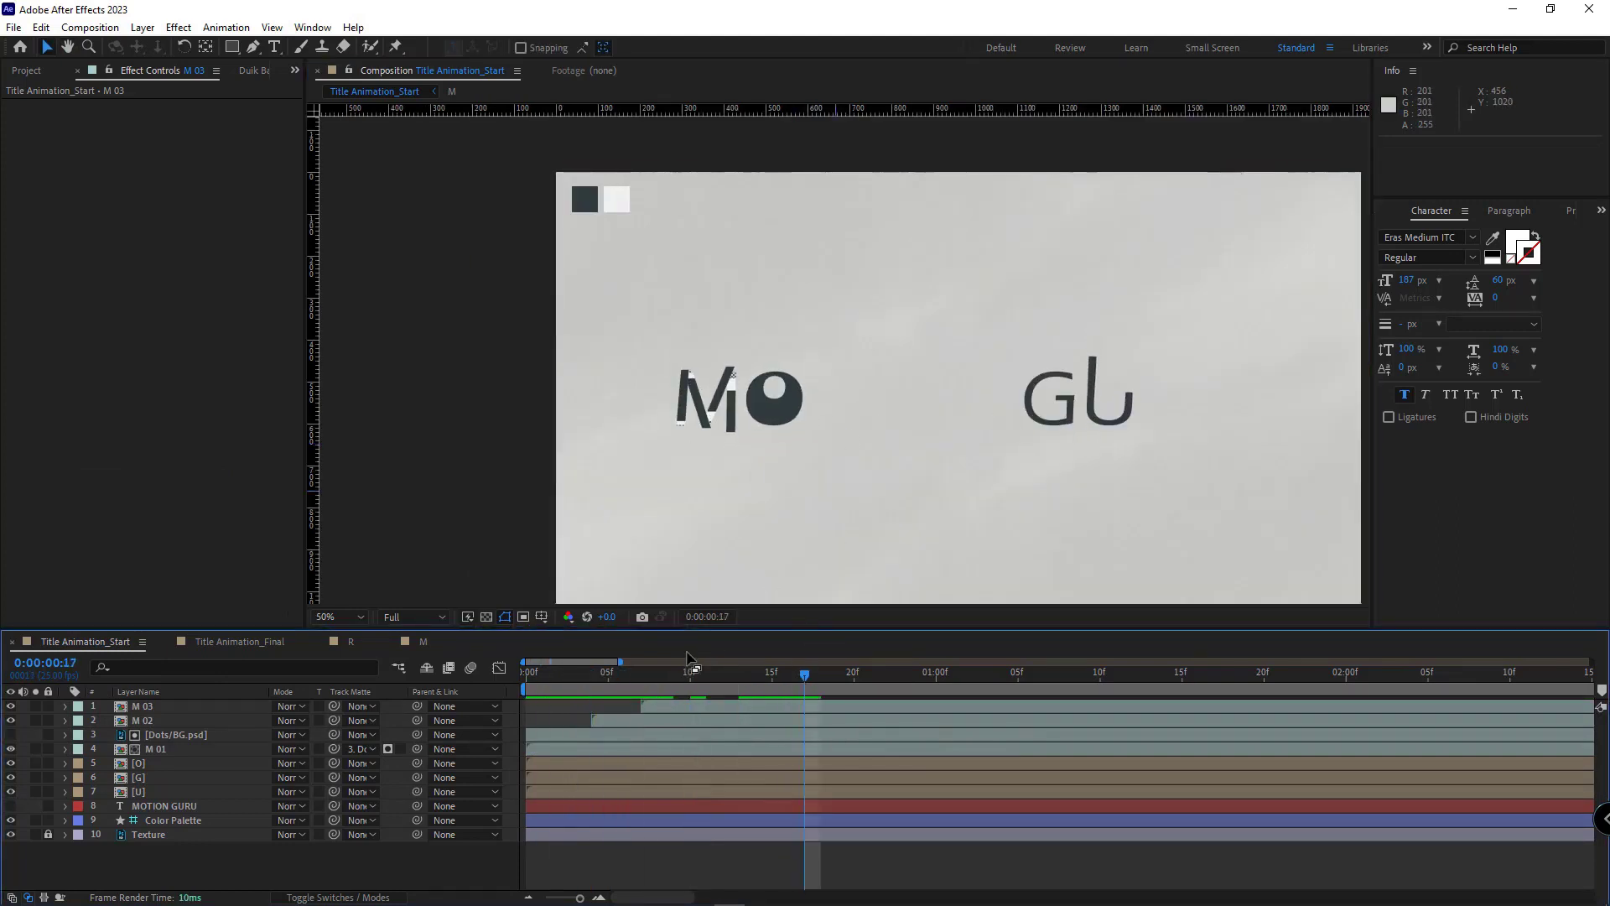
drag(685, 678, 897, 695)
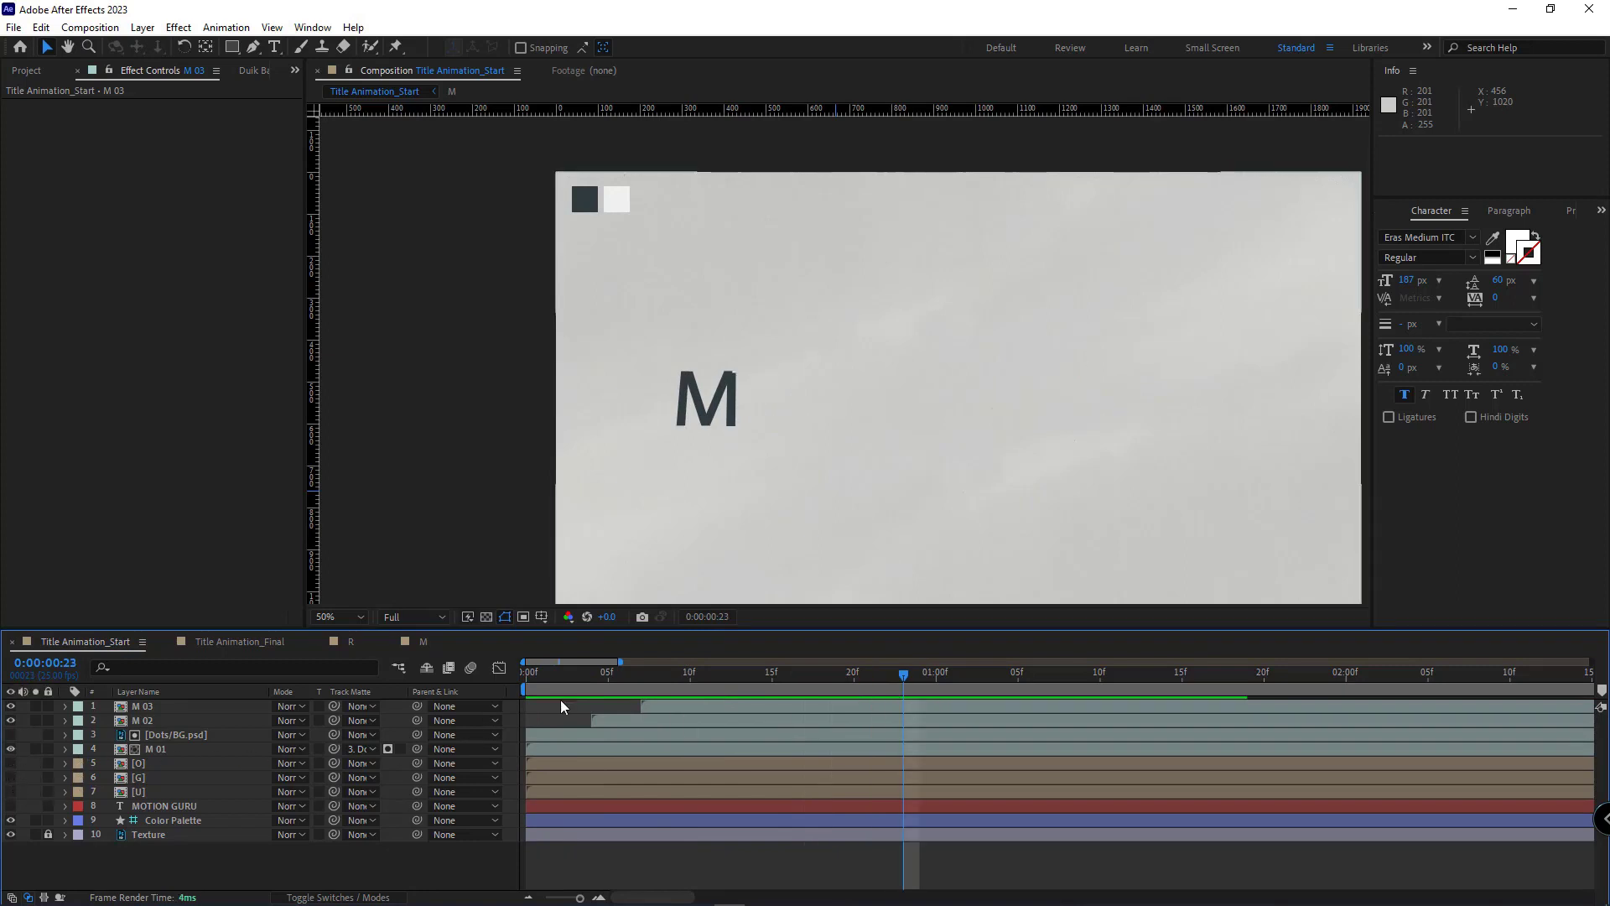
mouse_move(550, 684)
mouse_down()
mouse_move(841, 691)
mouse_move(568, 682)
mouse_up()
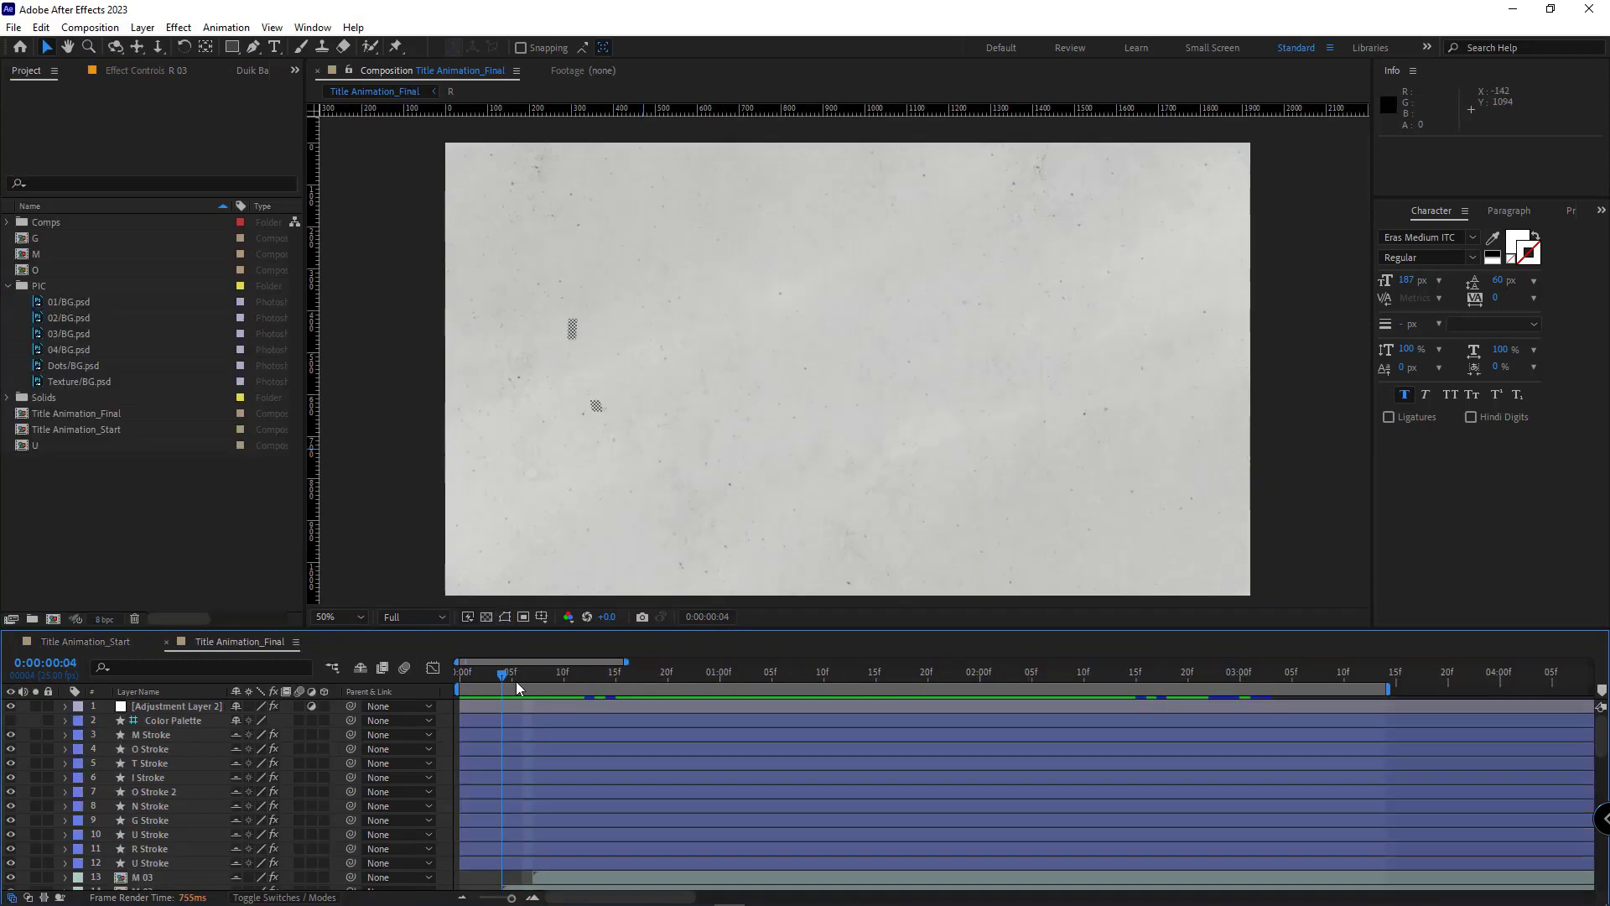
Scrub through Title Animation_Final and examine the thin accent strokes around the M and the other letters
drag(516, 681, 627, 681)
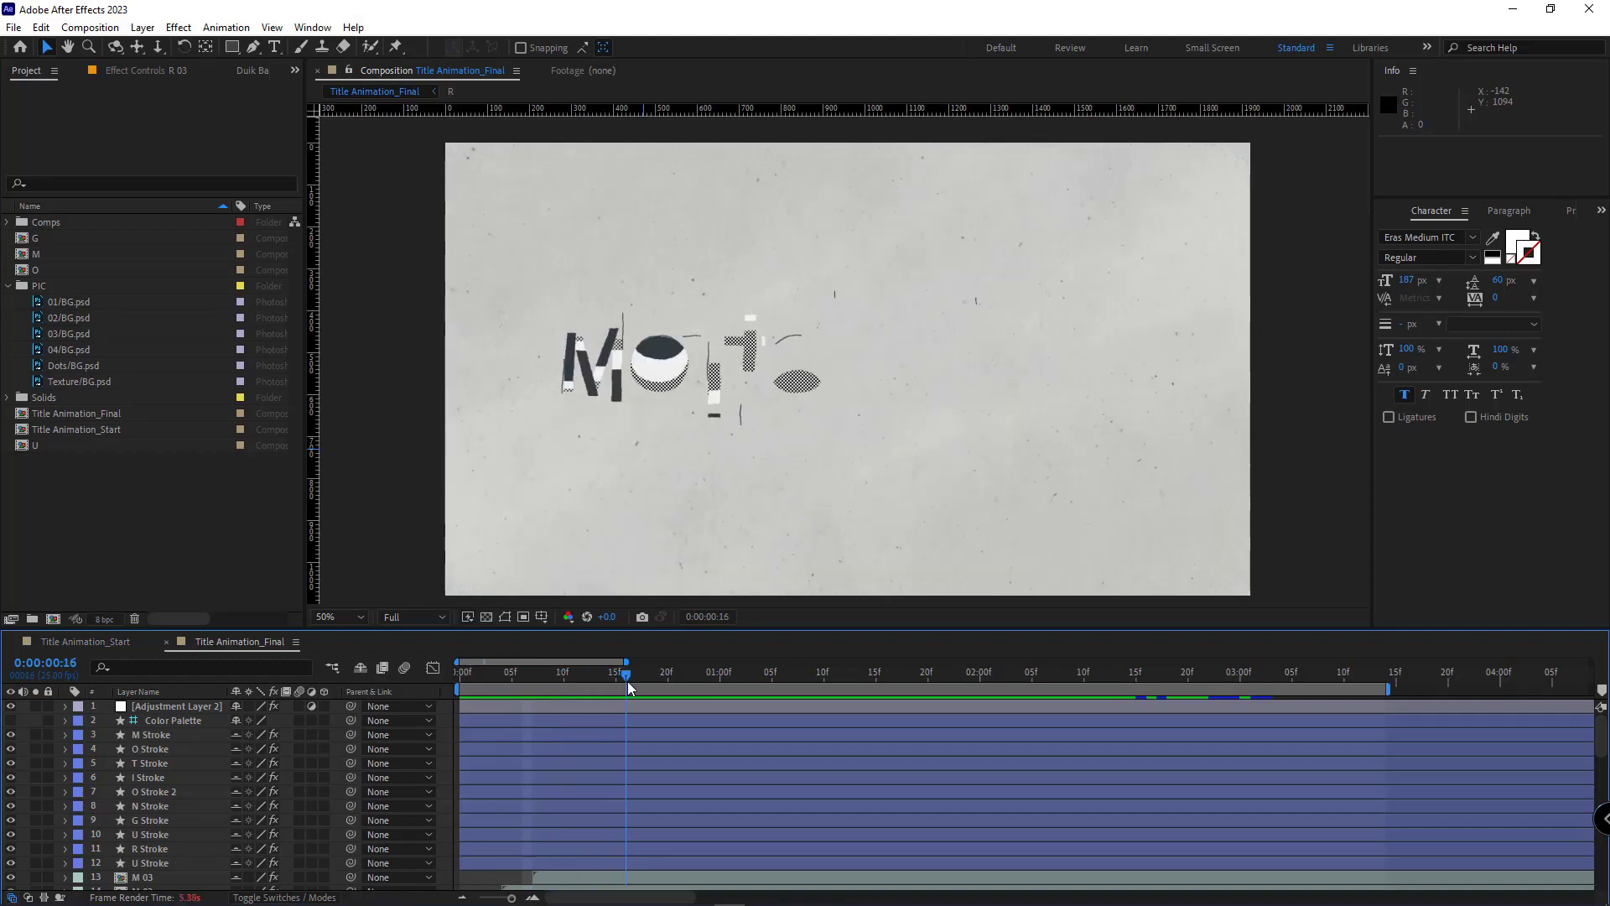
scroll(574, 404, up, 1)
drag(485, 393, 700, 422)
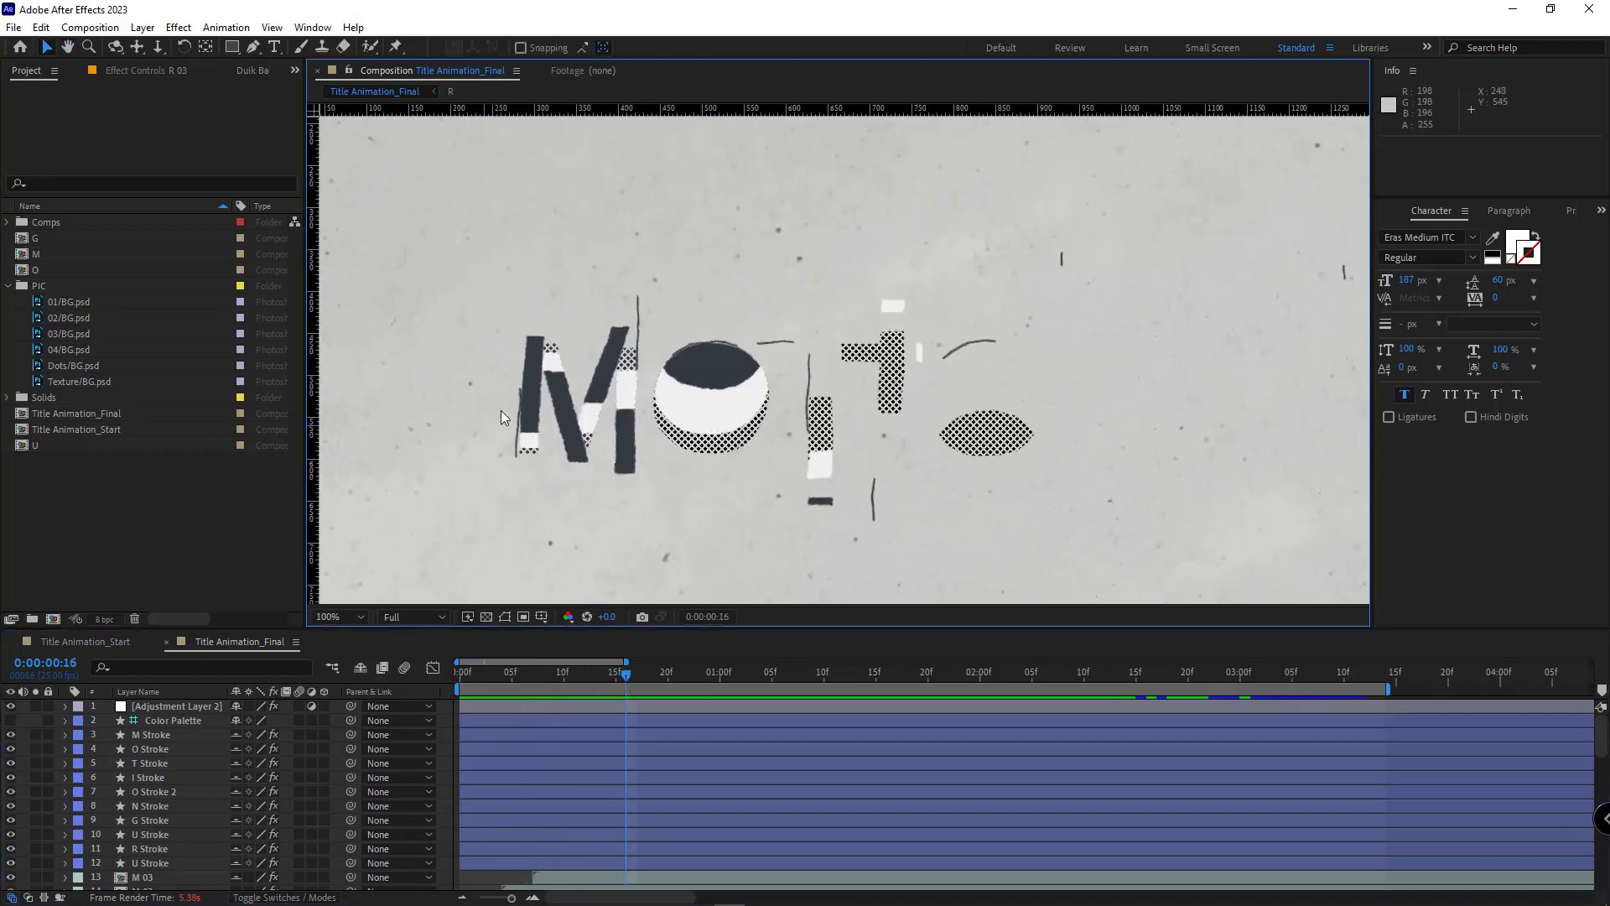
drag(601, 688, 706, 630)
Go back to Title Animation_Start and create shapes from the MOTION GURU text layer
click(109, 642)
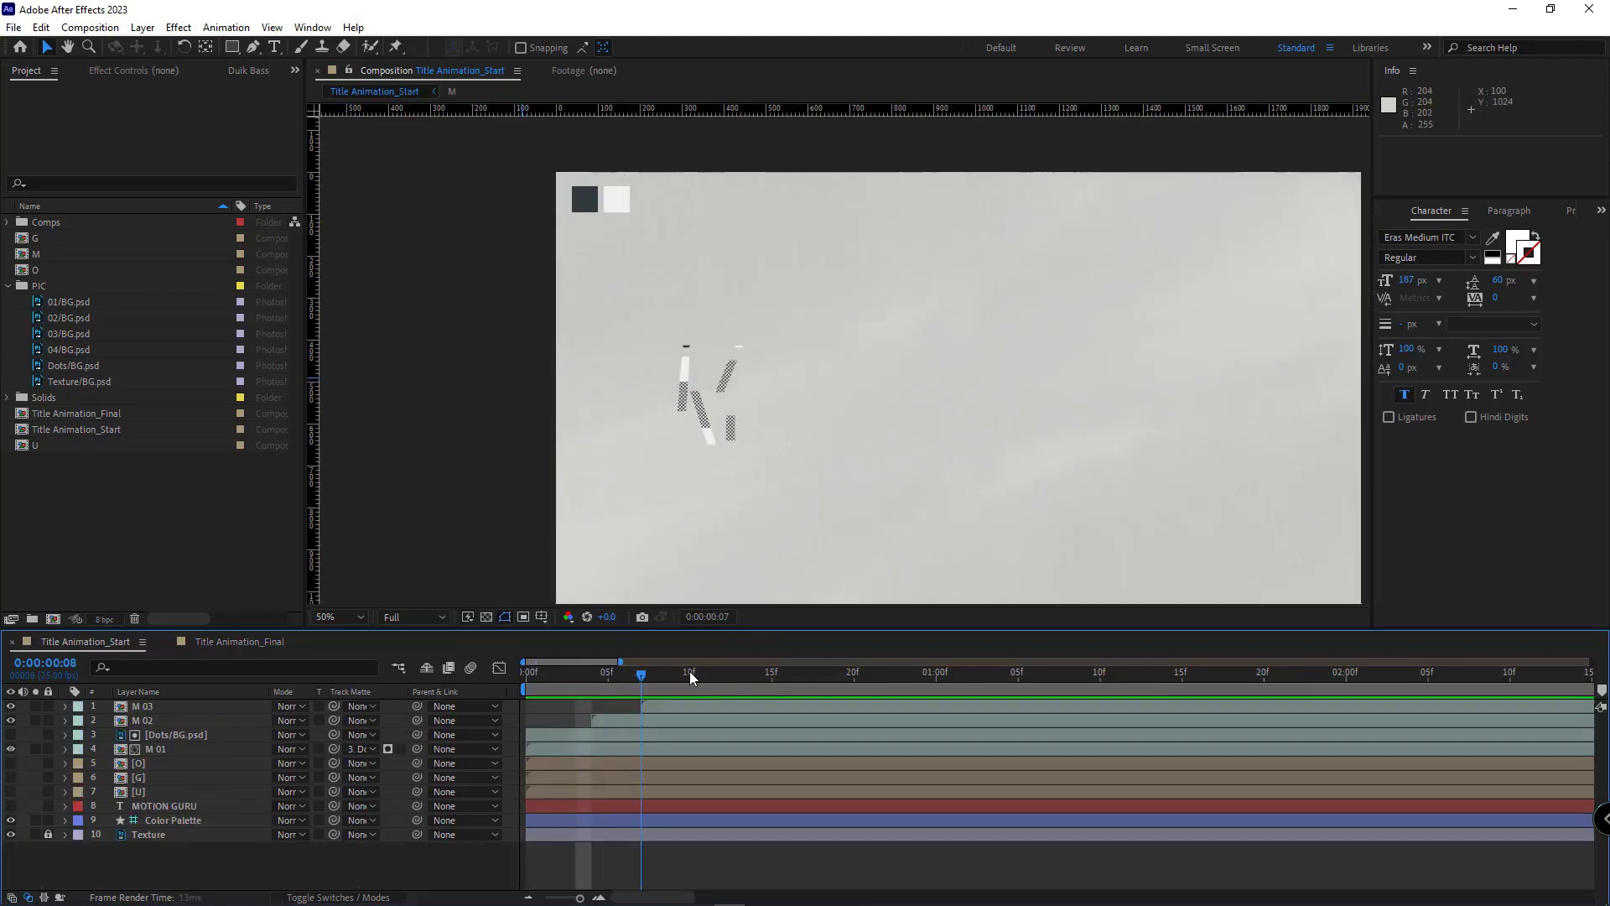
drag(853, 675, 1002, 681)
scroll(668, 485, up, 2)
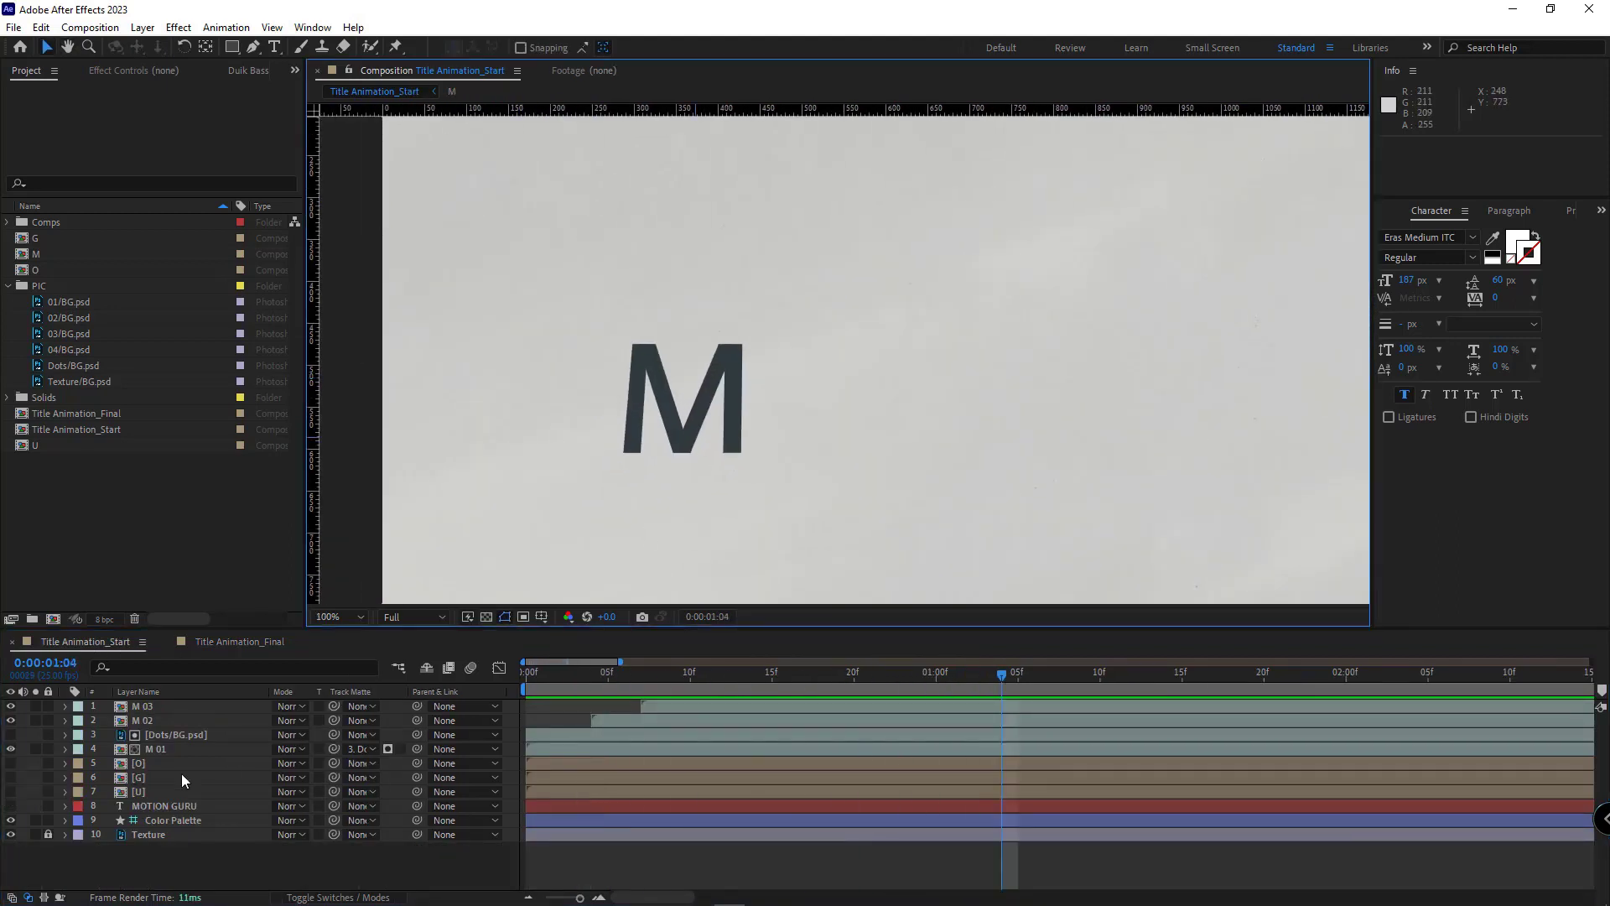
right_click(148, 807)
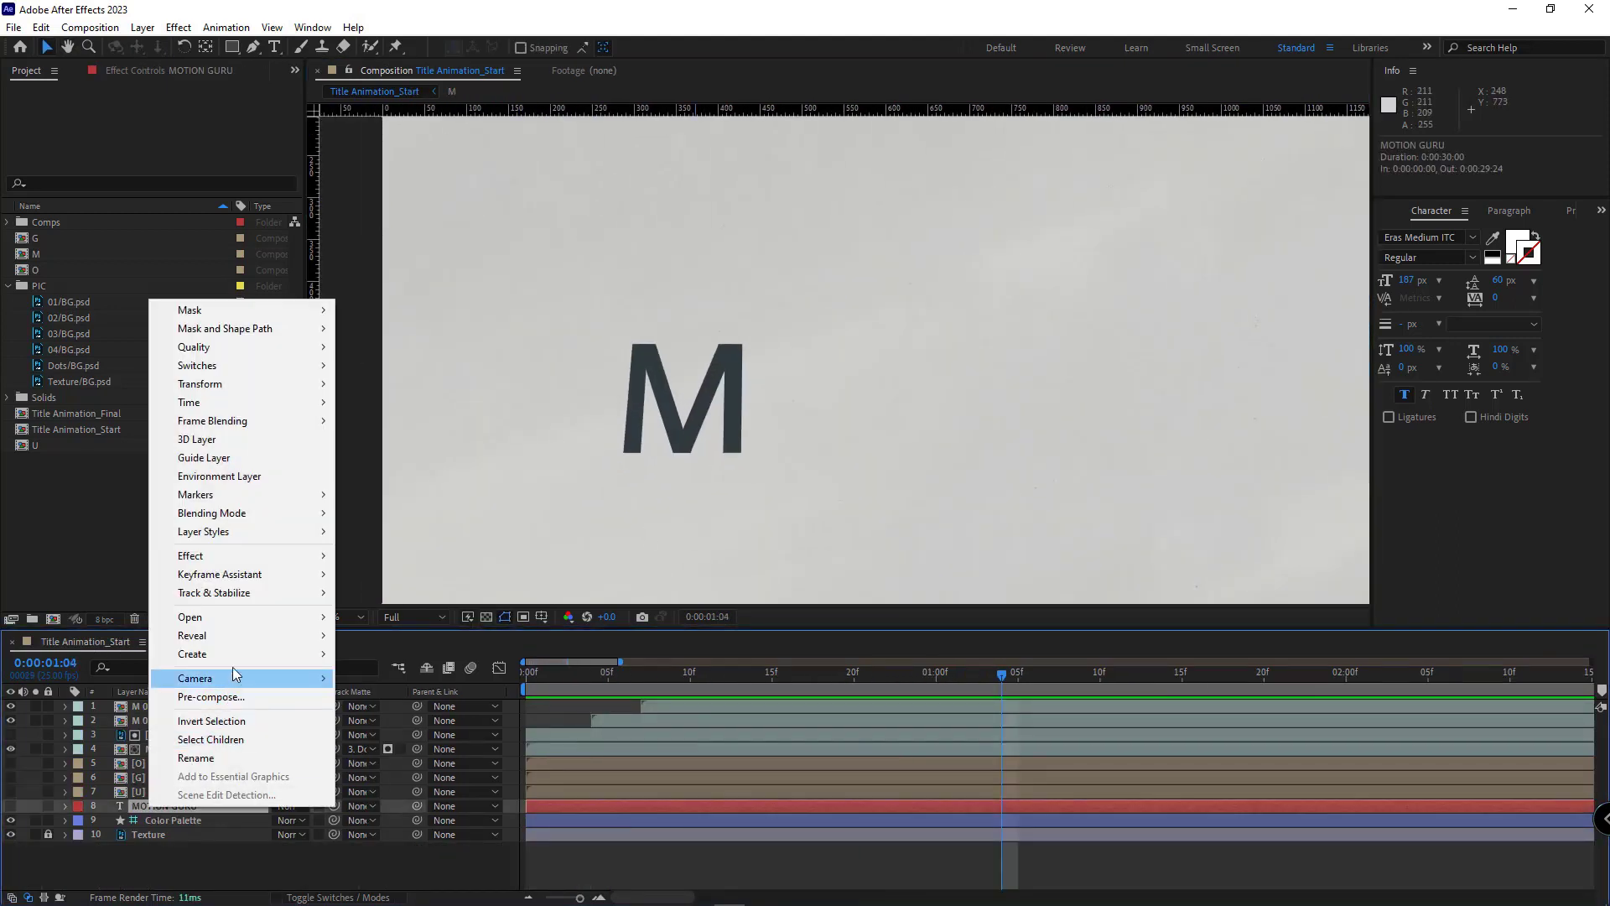
mouse_move(234, 655)
click(375, 672)
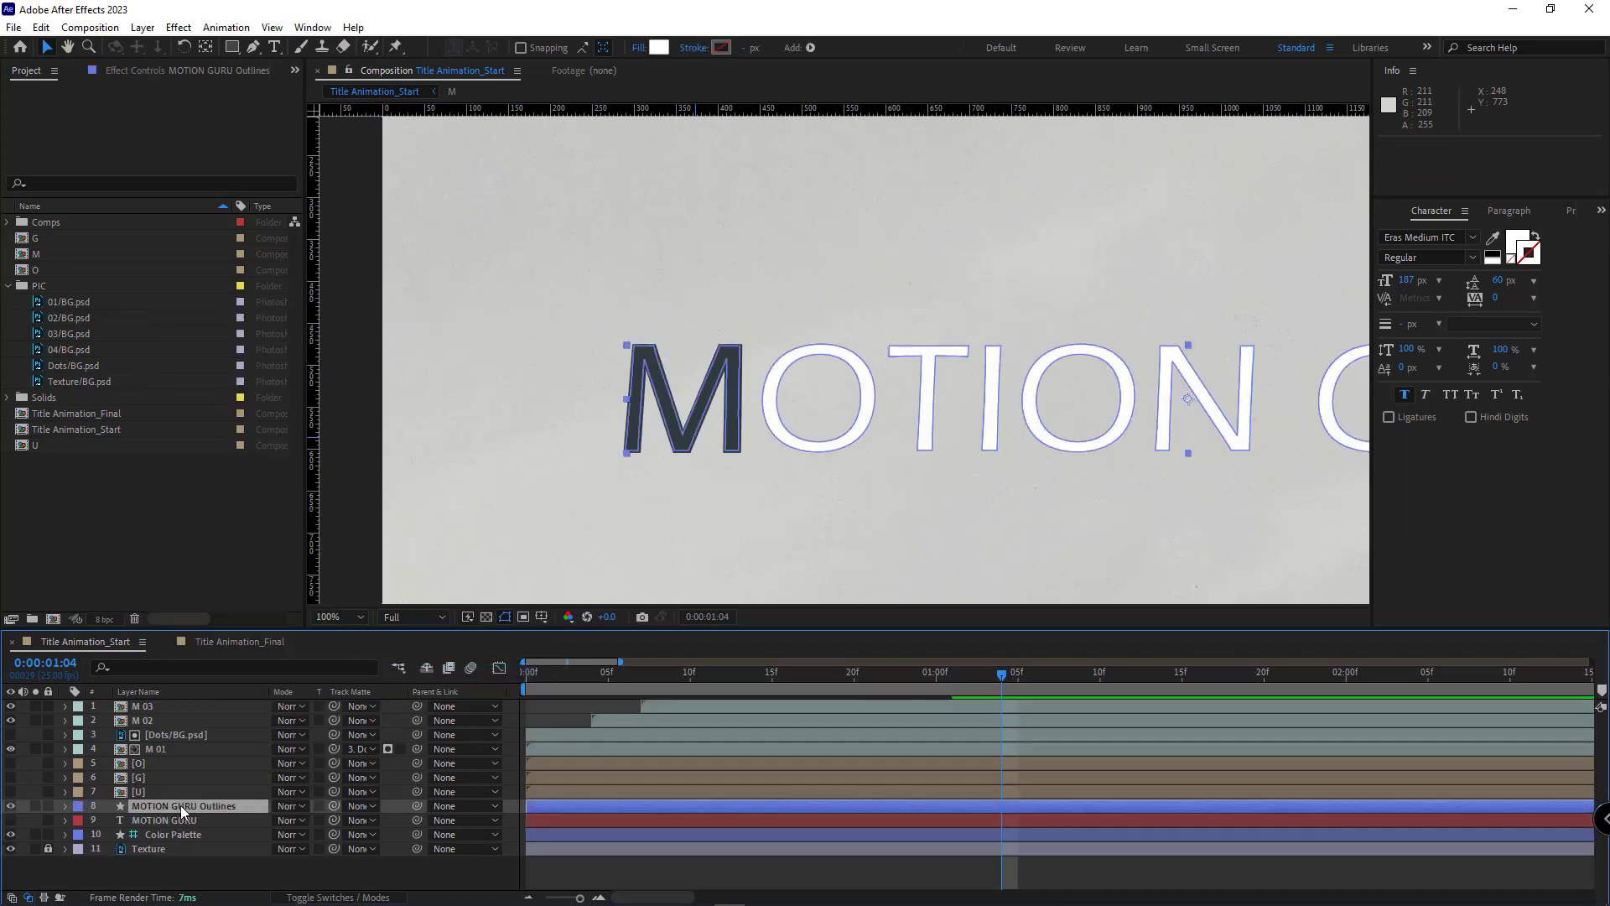
Delete every letter group except M from the contents of the MOTION GURU Outlines layer
click(65, 806)
click(77, 821)
click(79, 821)
scroll(160, 764, down, 3)
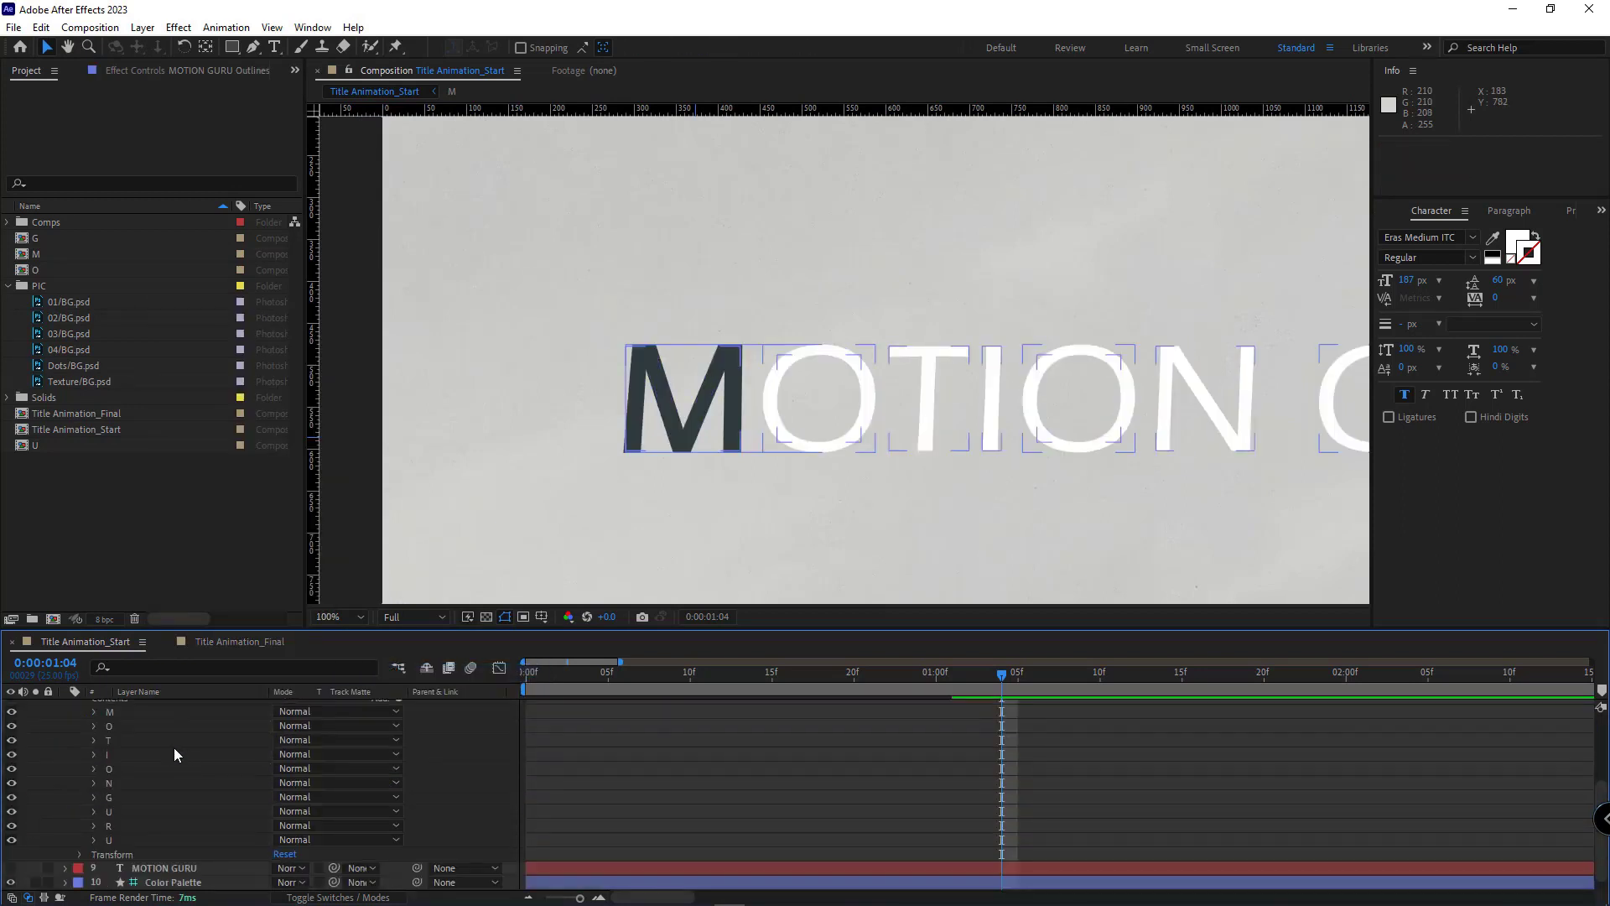
click(134, 728)
scroll(136, 734, down, 1)
shift+click(154, 823)
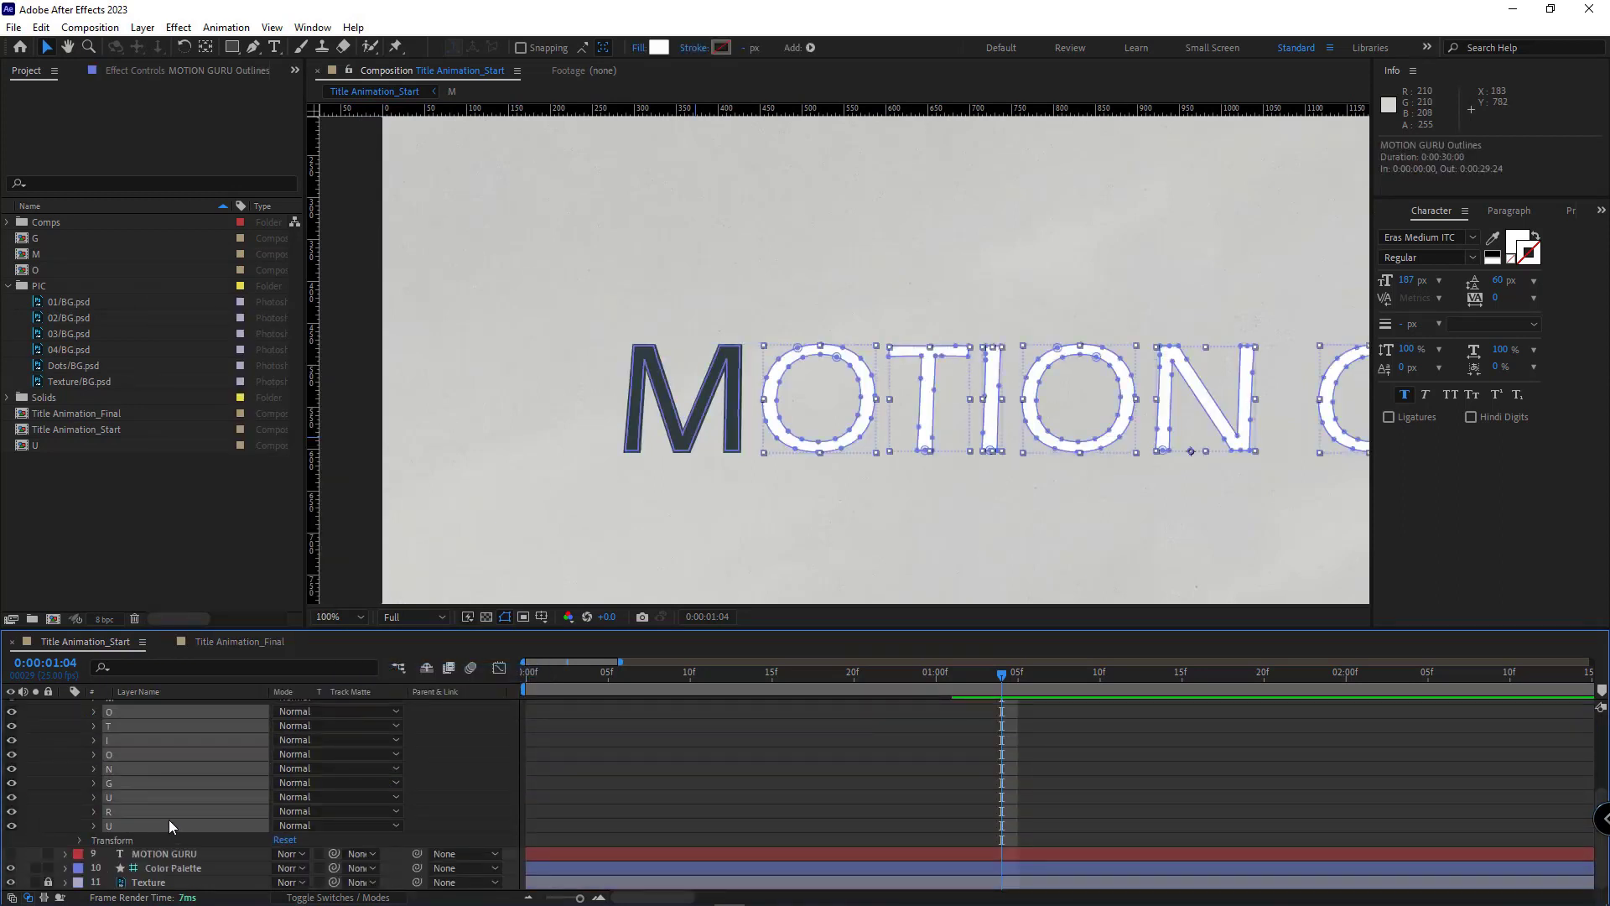
key(Delete)
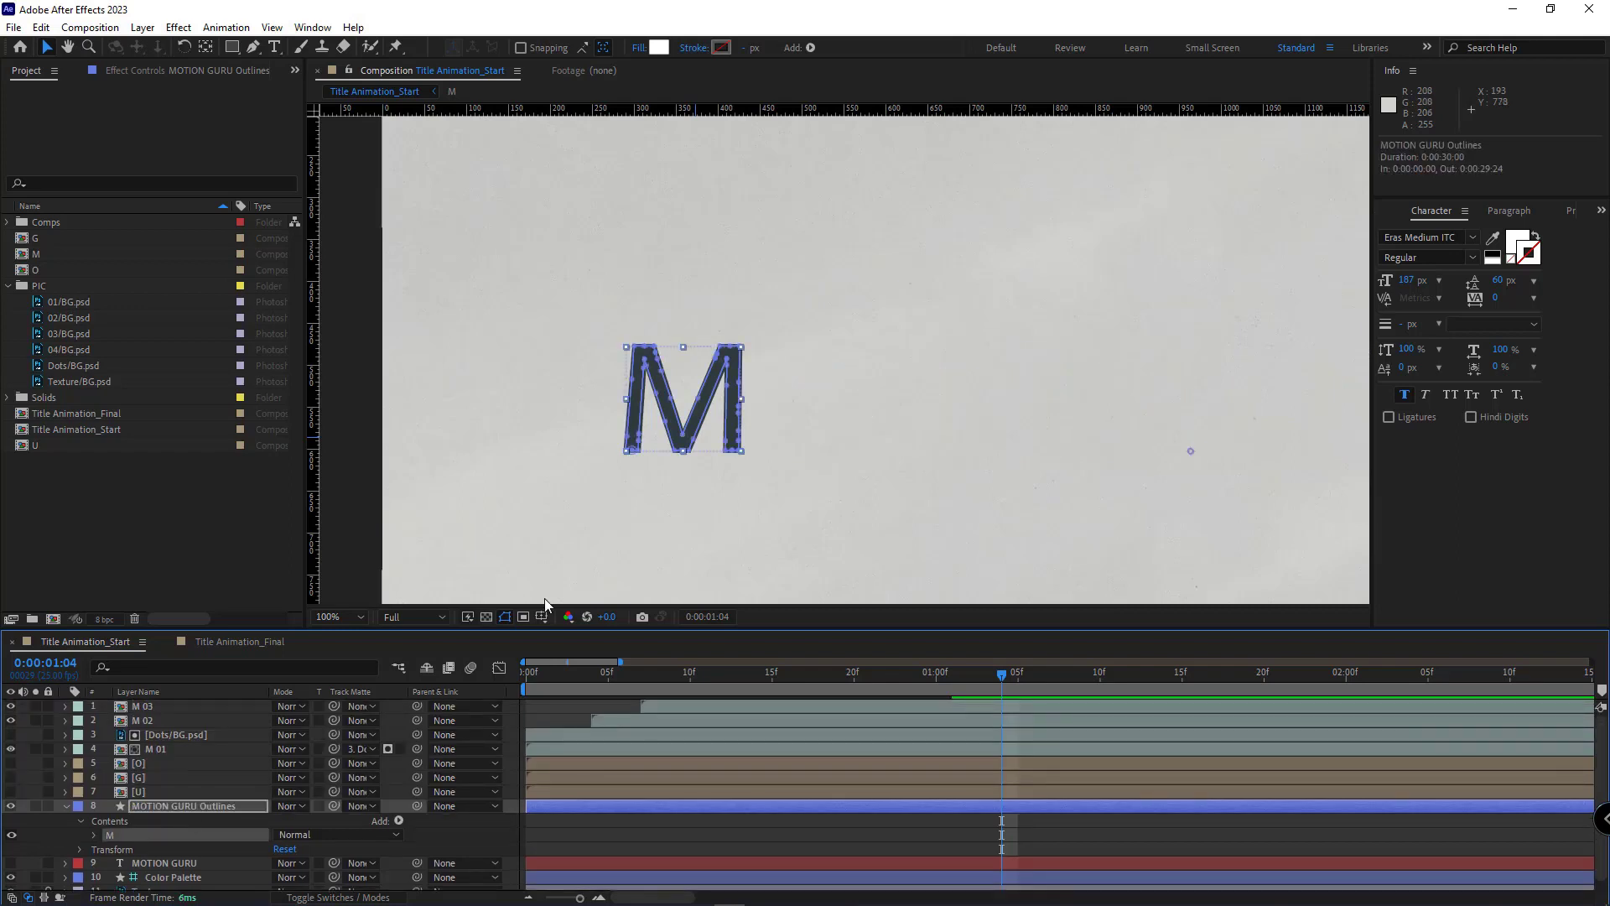
Remove the surplus anchor points from the M outline's stems and diagonals using the Pen tool
scroll(602, 475, up, 1)
drag(602, 471, 847, 424)
key(g)
ctrl+click(857, 367)
ctrl+click(882, 361)
ctrl+click(881, 421)
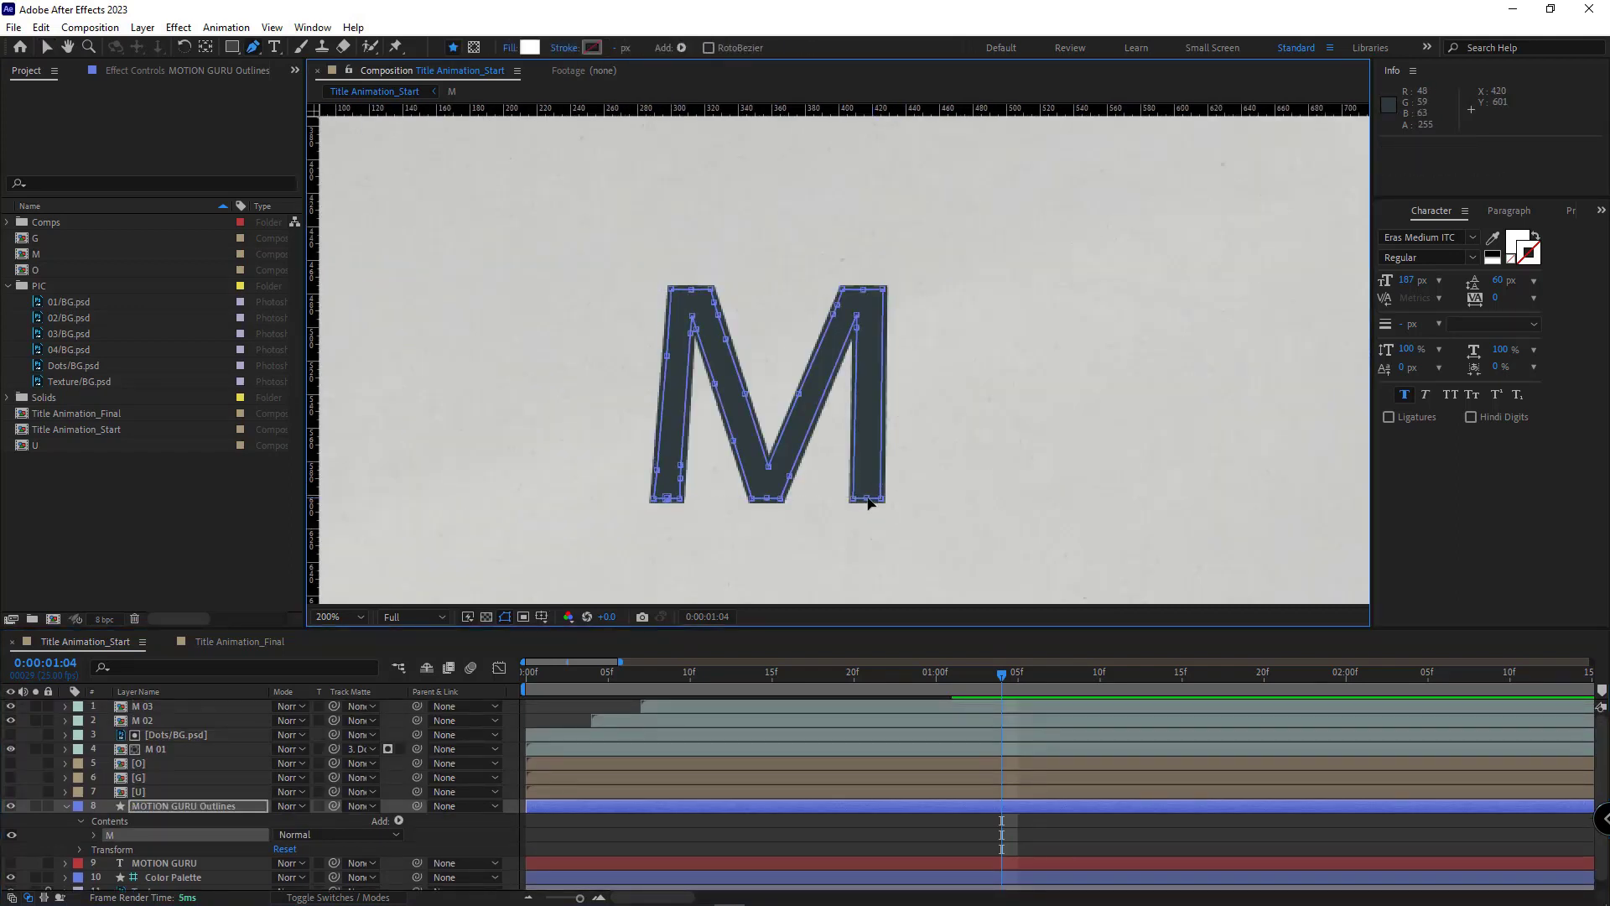
drag(778, 297, 842, 449)
key(Delete)
ctrl+click(857, 327)
ctrl+click(789, 475)
ctrl+click(767, 499)
key(Delete)
drag(757, 302, 600, 479)
key(Delete)
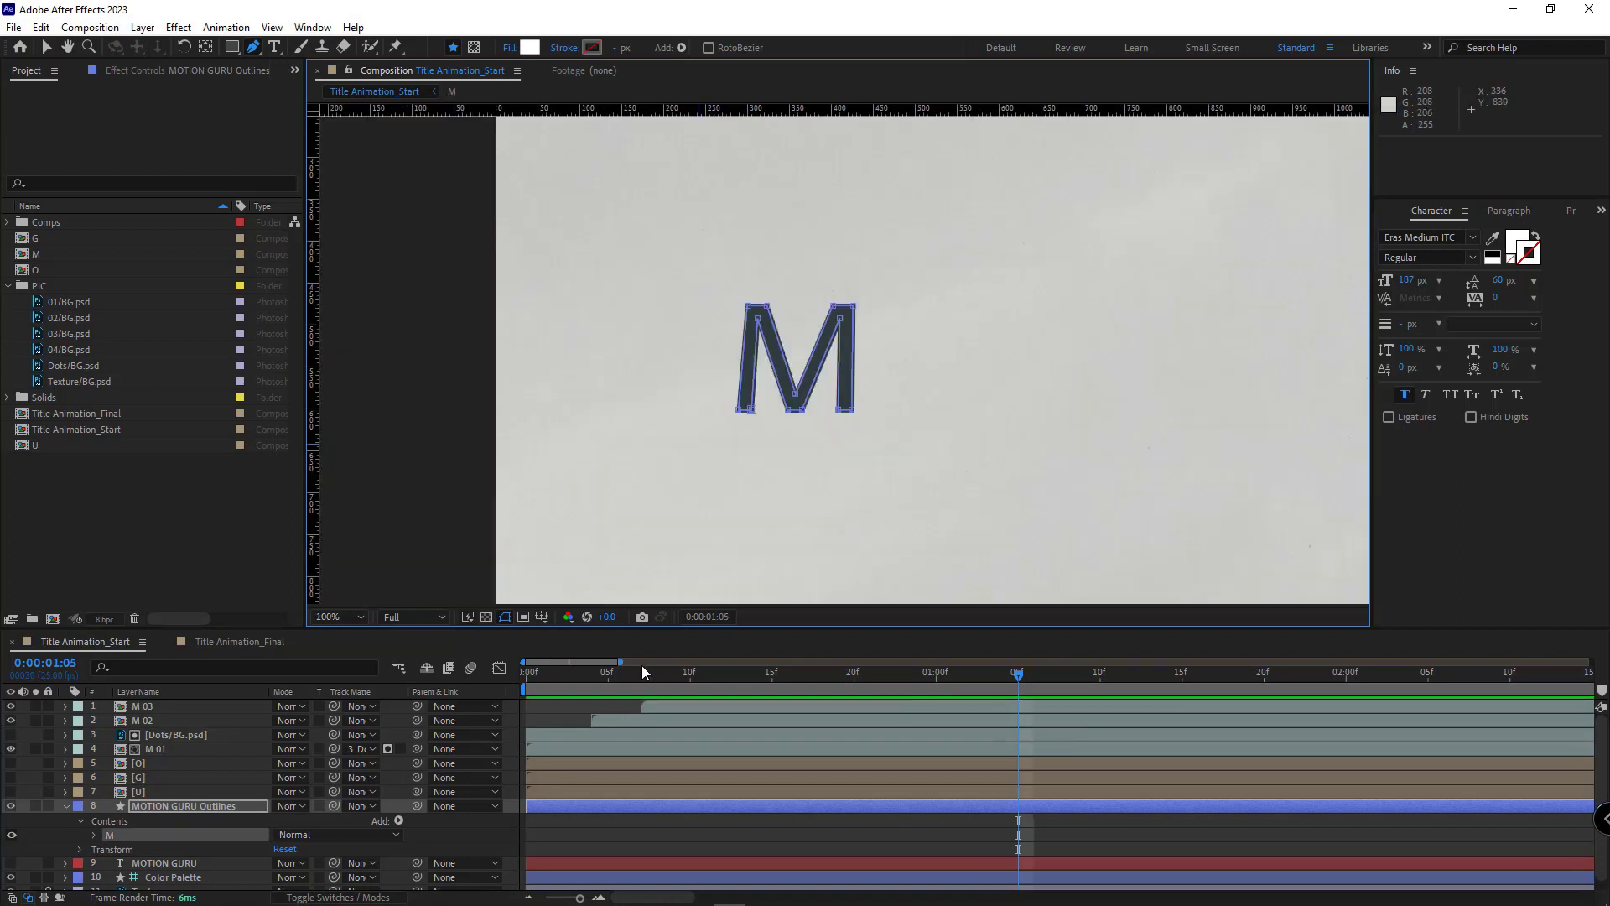
Set the M outline to no fill and a solid dark stroke 2 px wide
key(space)
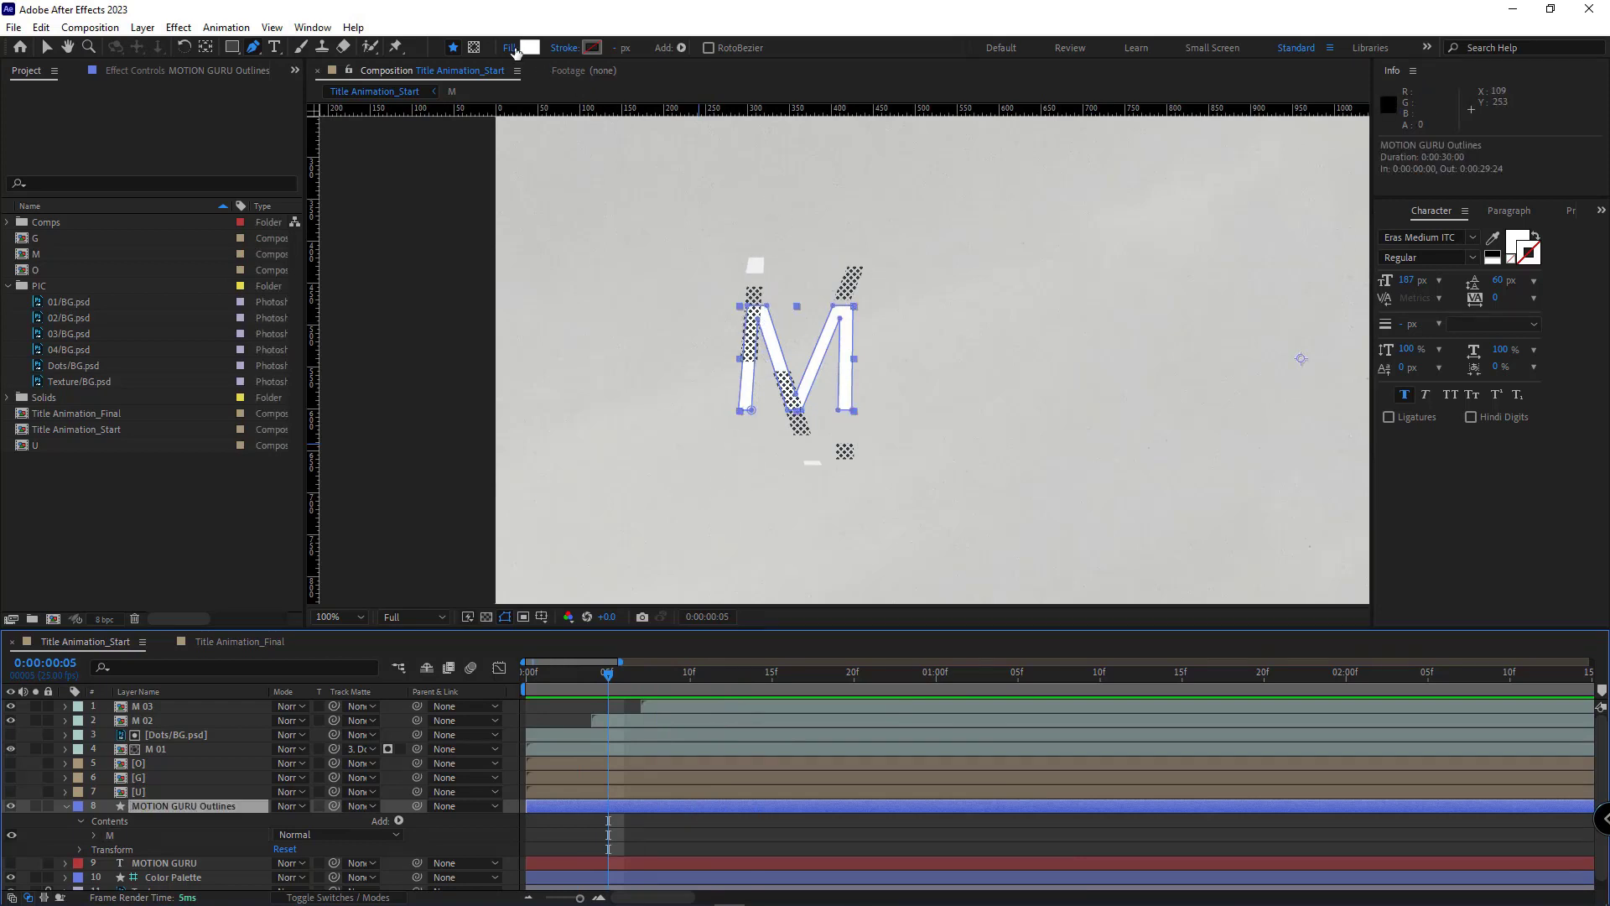
click(509, 47)
click(333, 400)
click(391, 496)
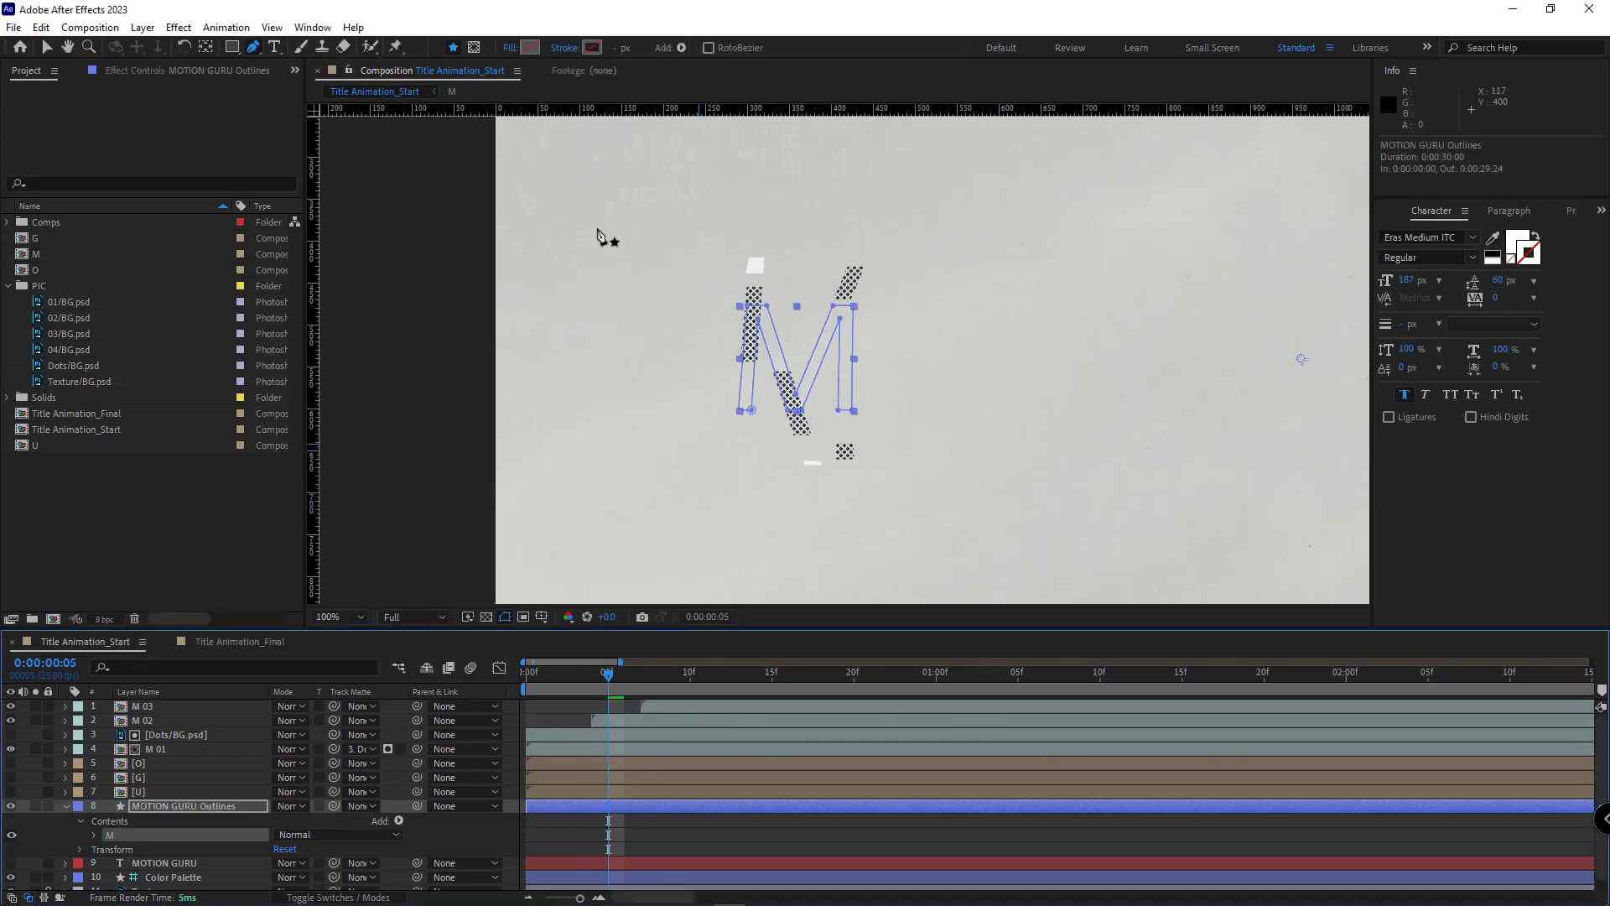
click(565, 47)
click(353, 398)
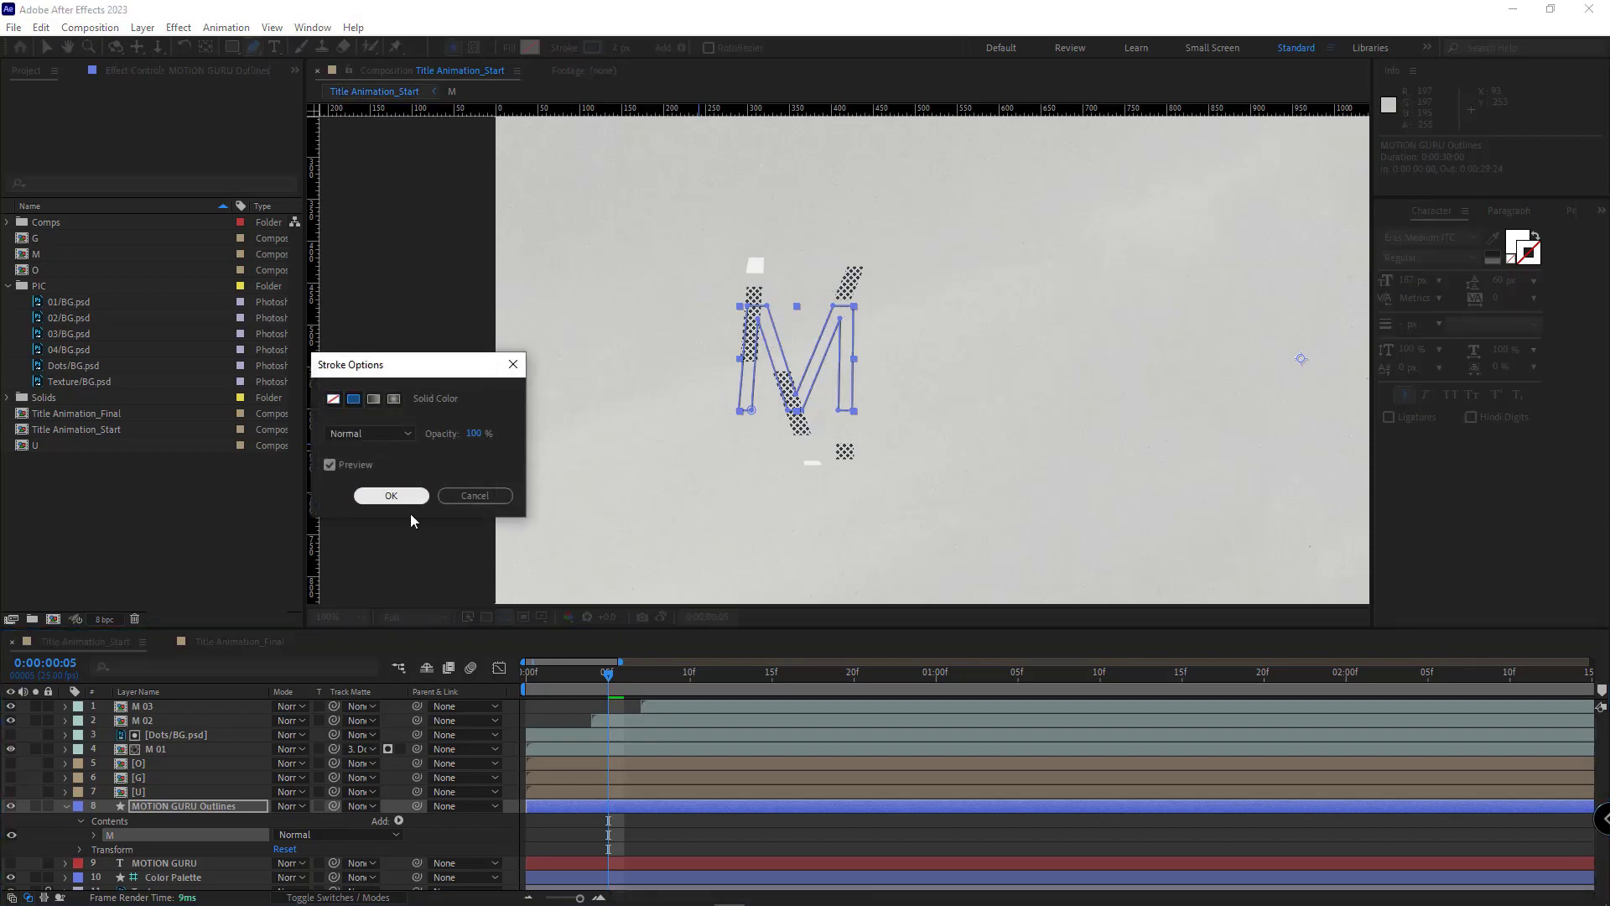
click(411, 502)
Duplicate the M group in the MOTION GURU Outlines layer, place the copy below the original and hide the copy
key(space)
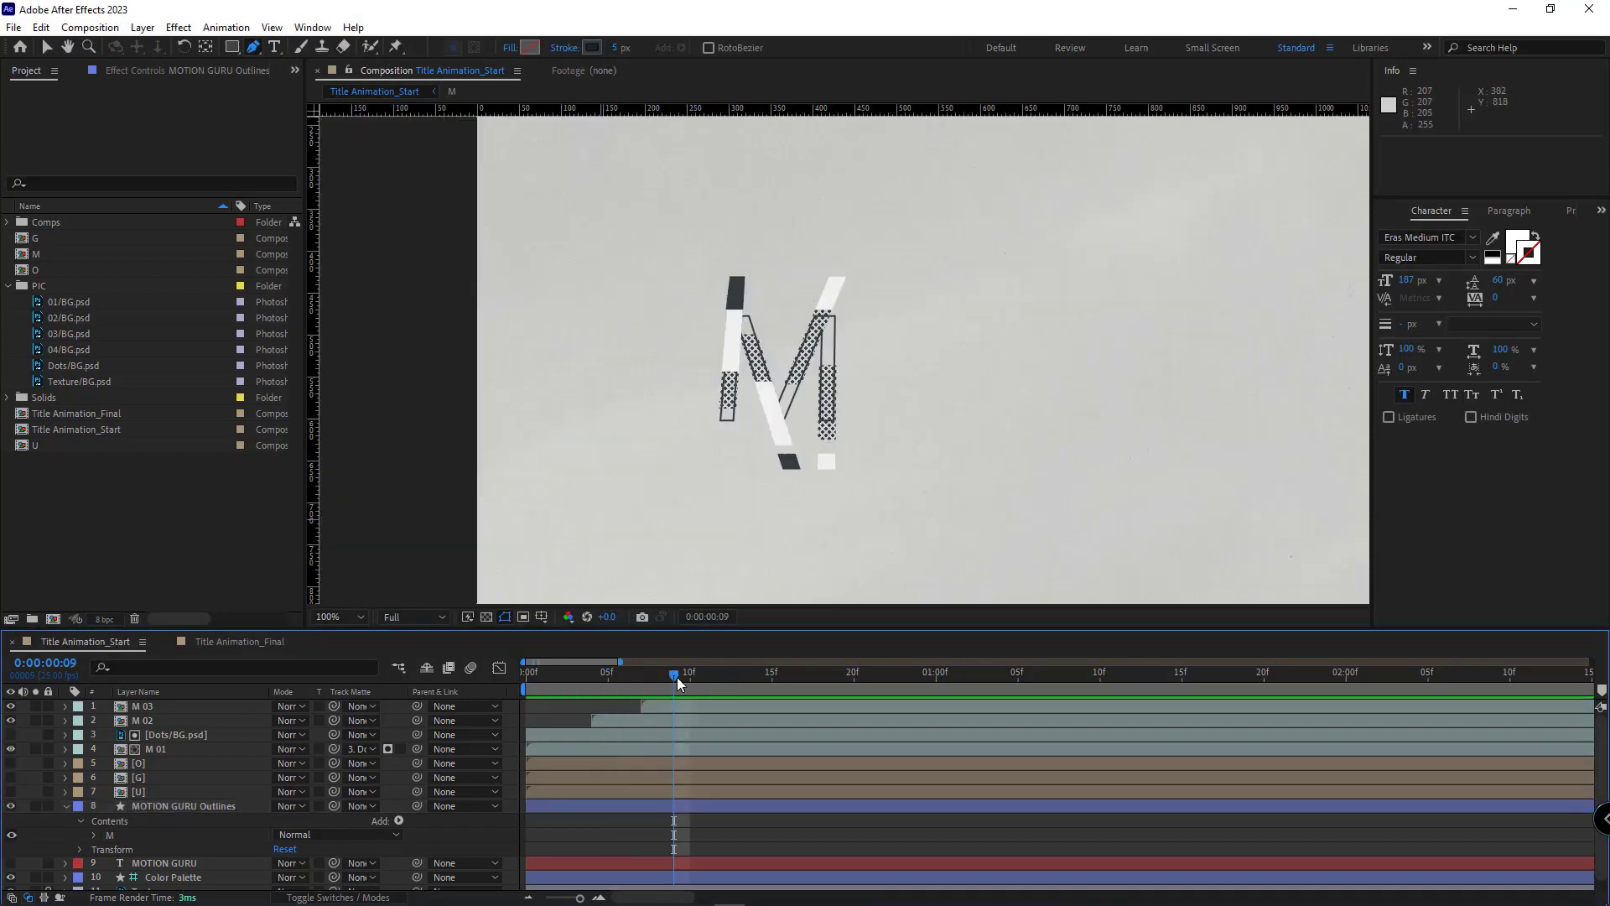
mouse_move(678, 683)
mouse_down()
mouse_move(732, 672)
mouse_move(707, 676)
mouse_up()
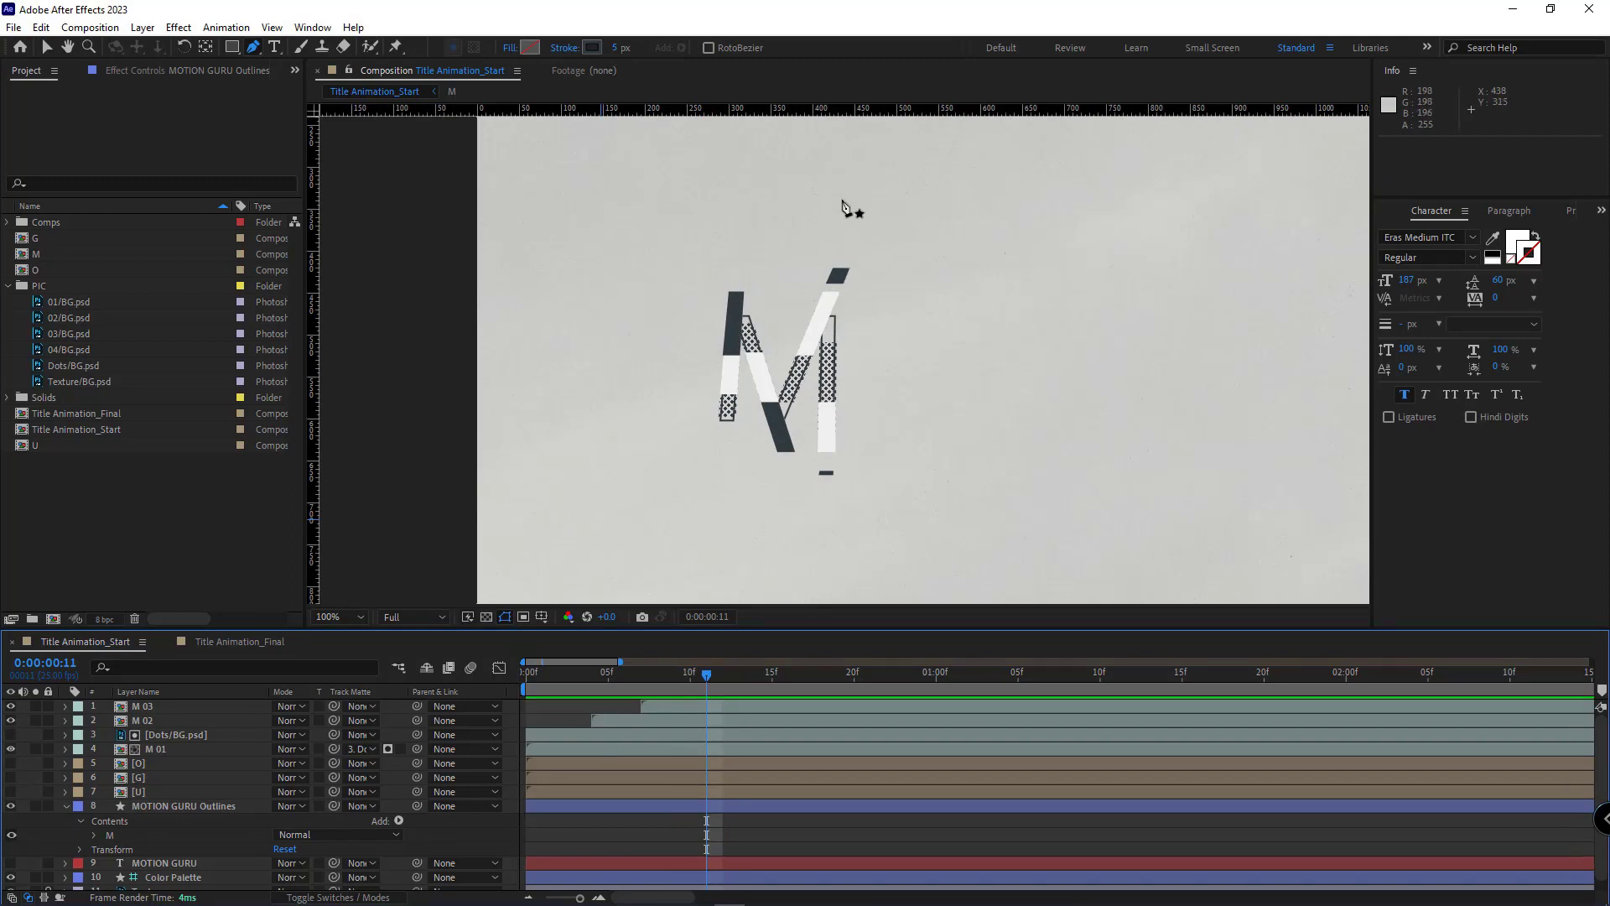
key(period)
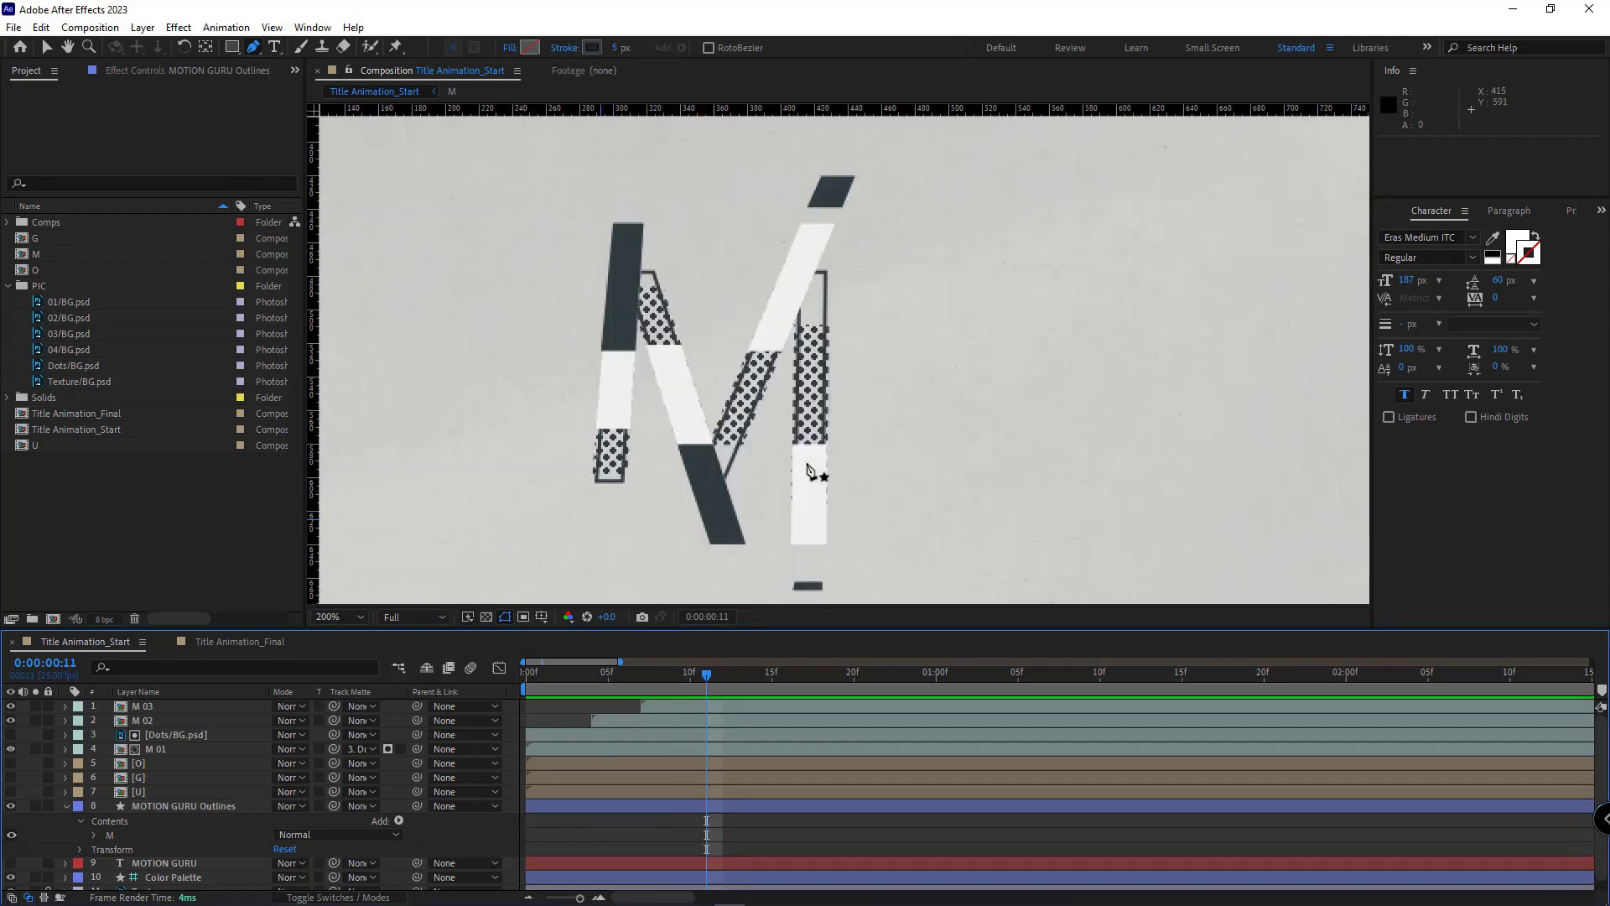
click(117, 834)
key(ctrl+d)
scroll(125, 833, down, 1)
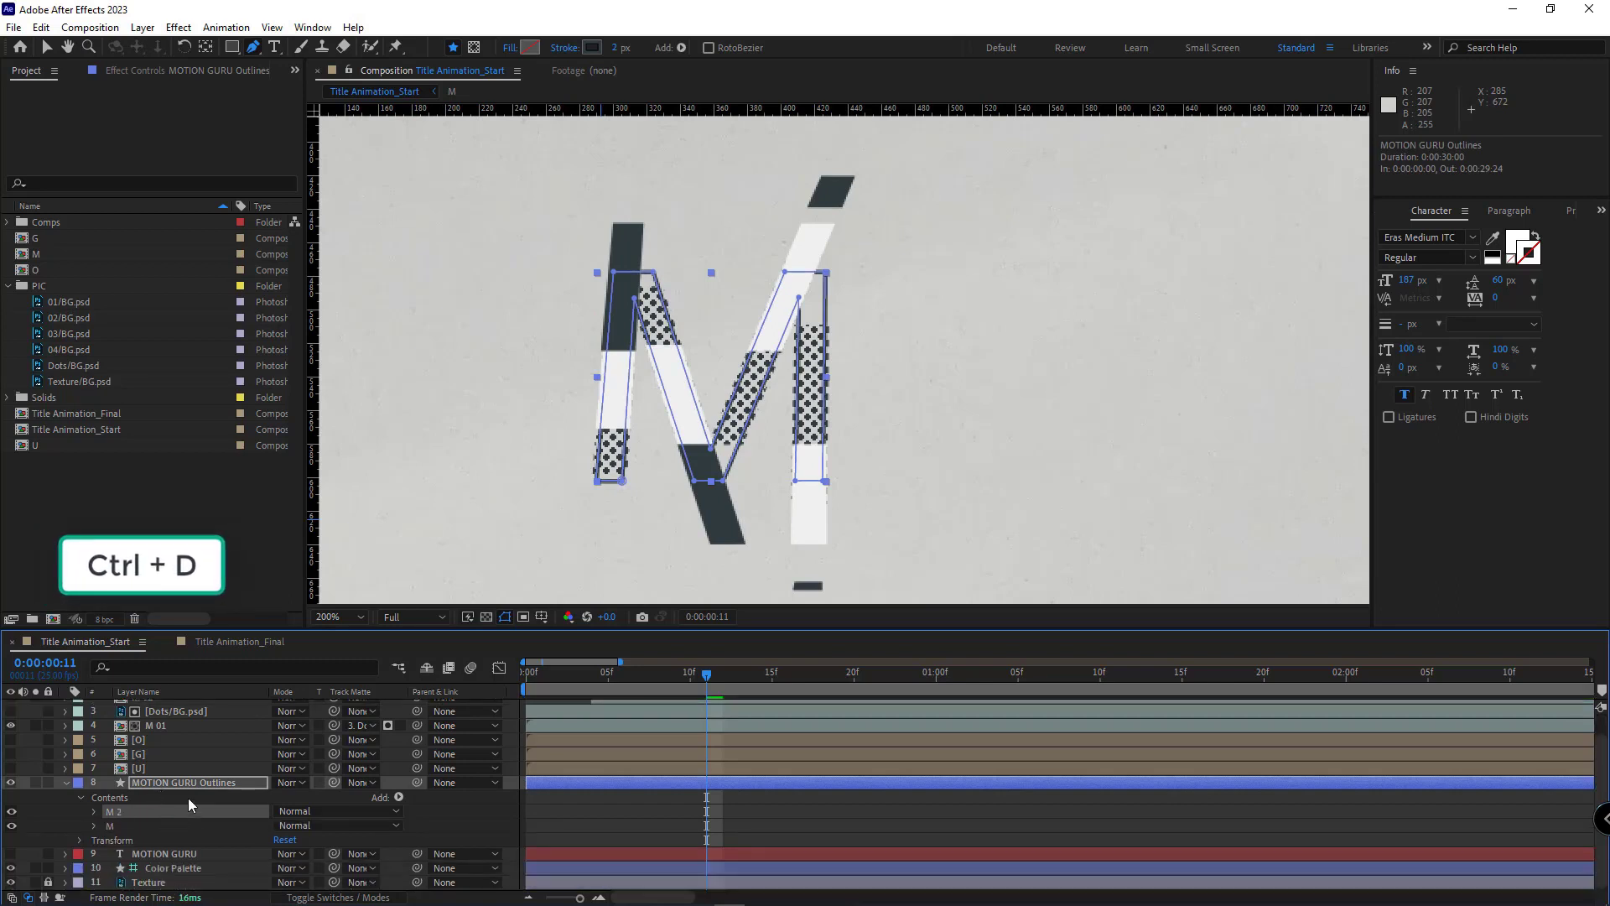
drag(150, 808, 153, 829)
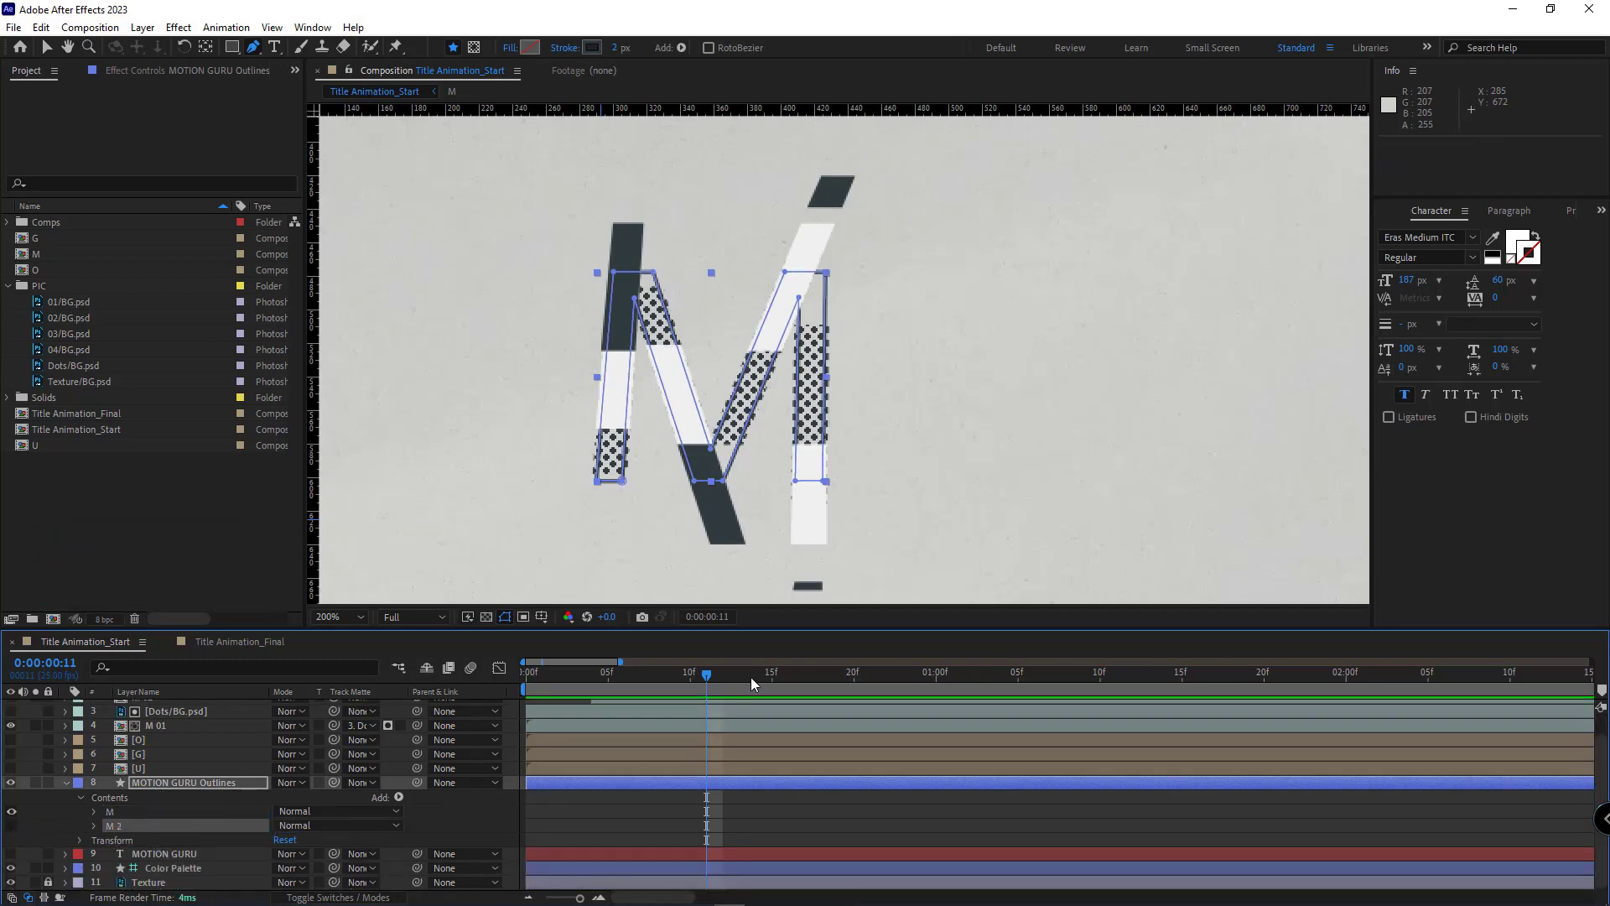
At 0:00:01:03, pull the lower-left corner point of the original M path far down along the slant of the left stem
drag(751, 676, 985, 672)
click(131, 808)
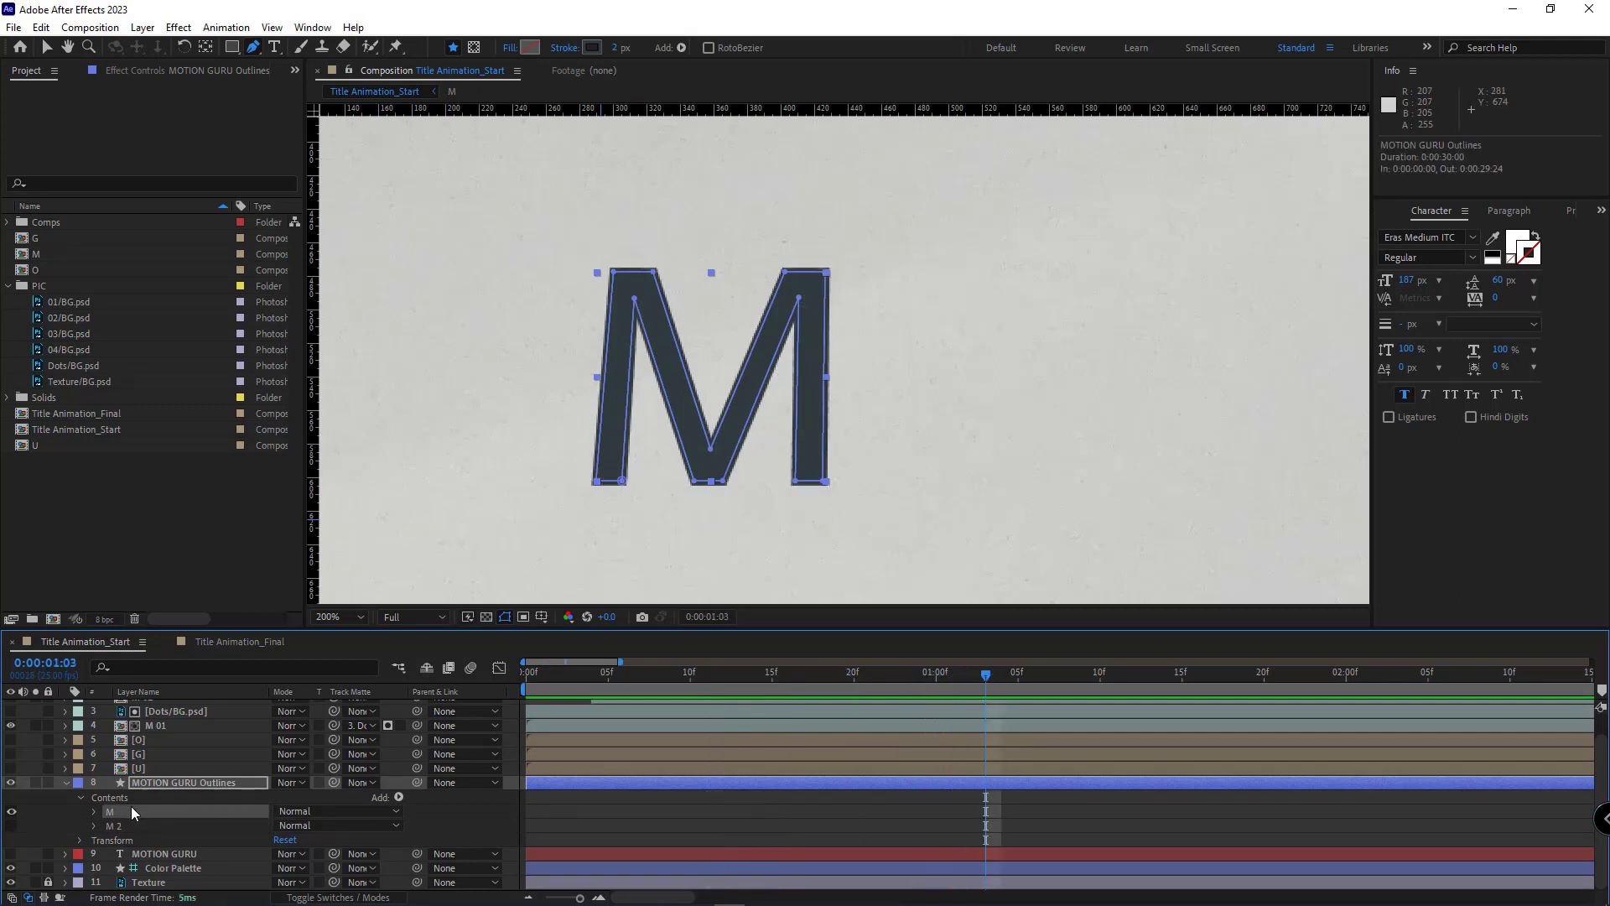
drag(693, 441, 739, 260)
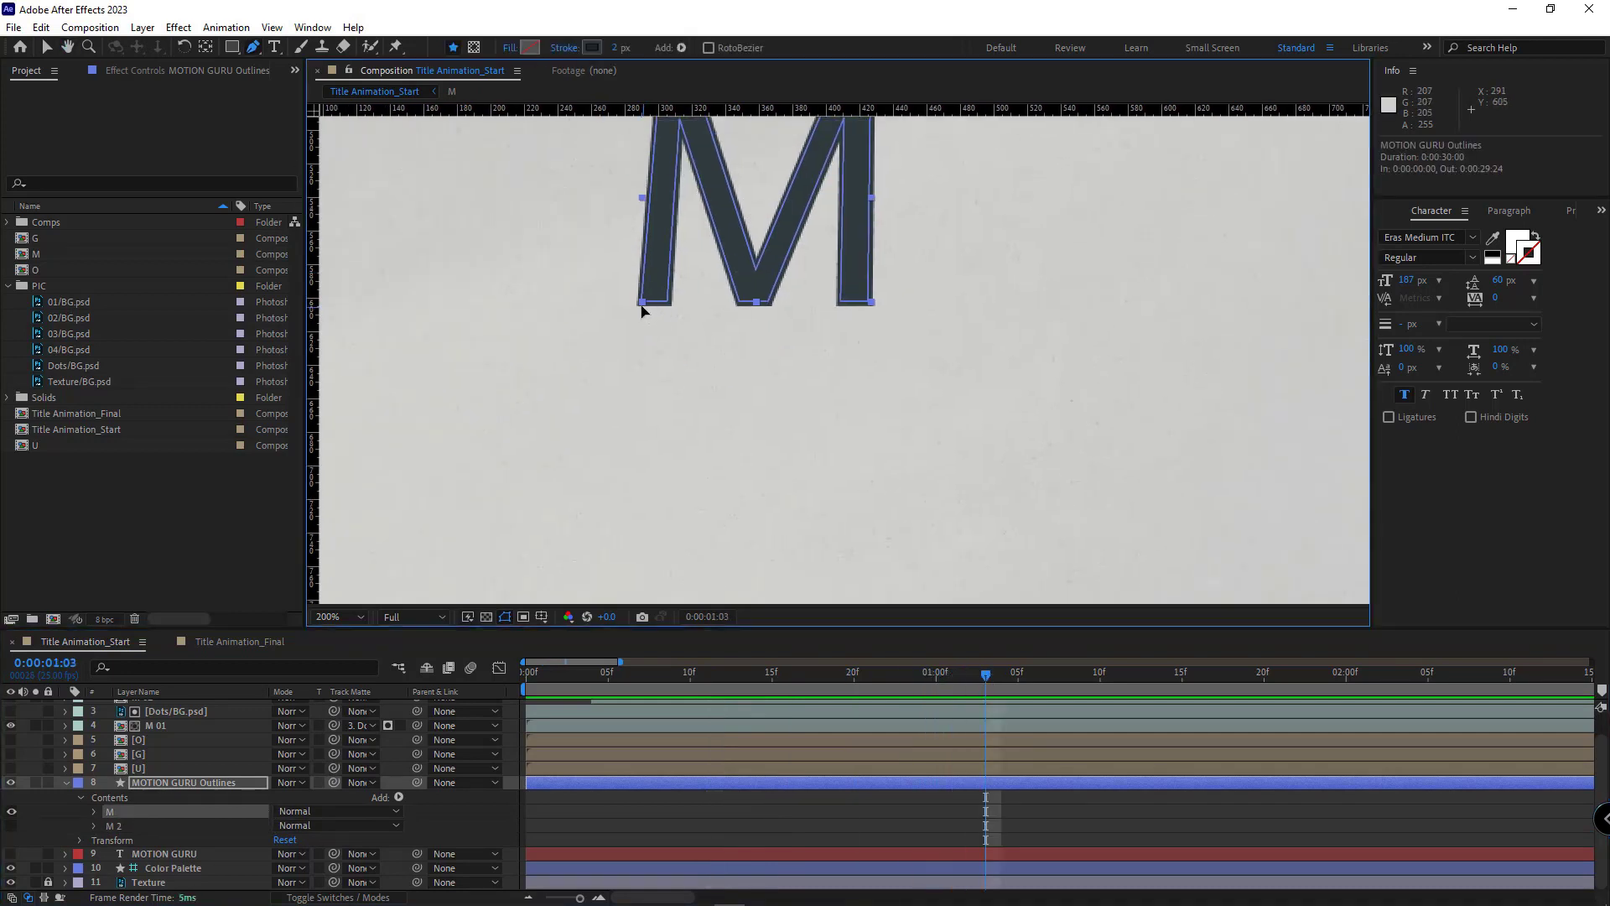
drag(640, 303, 594, 577)
click(604, 577)
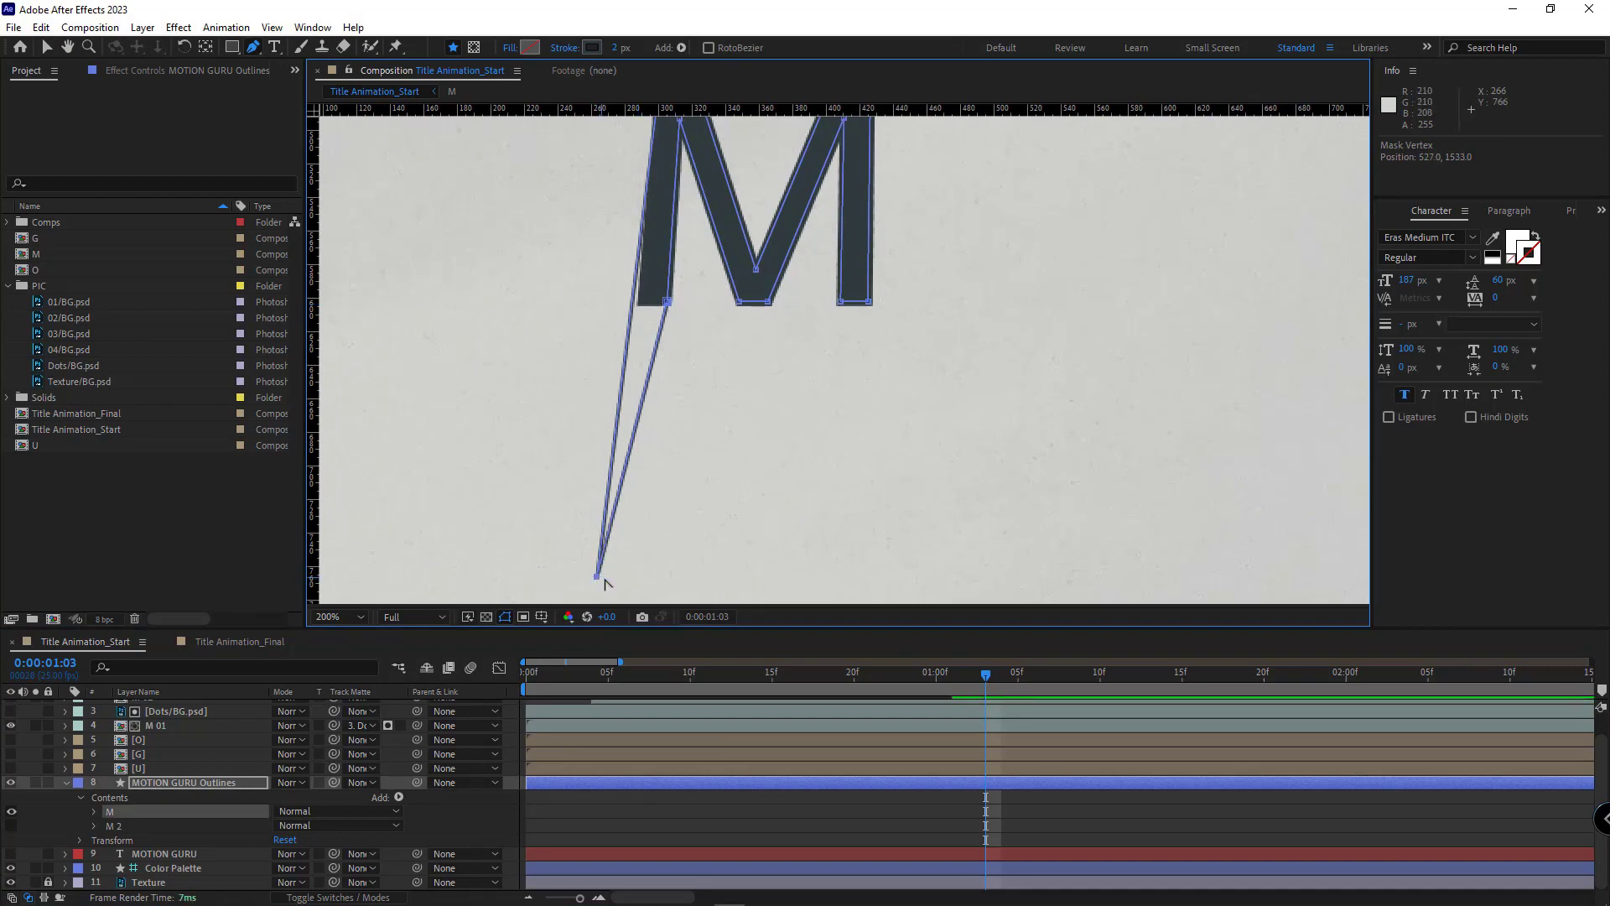
drag(678, 327, 657, 482)
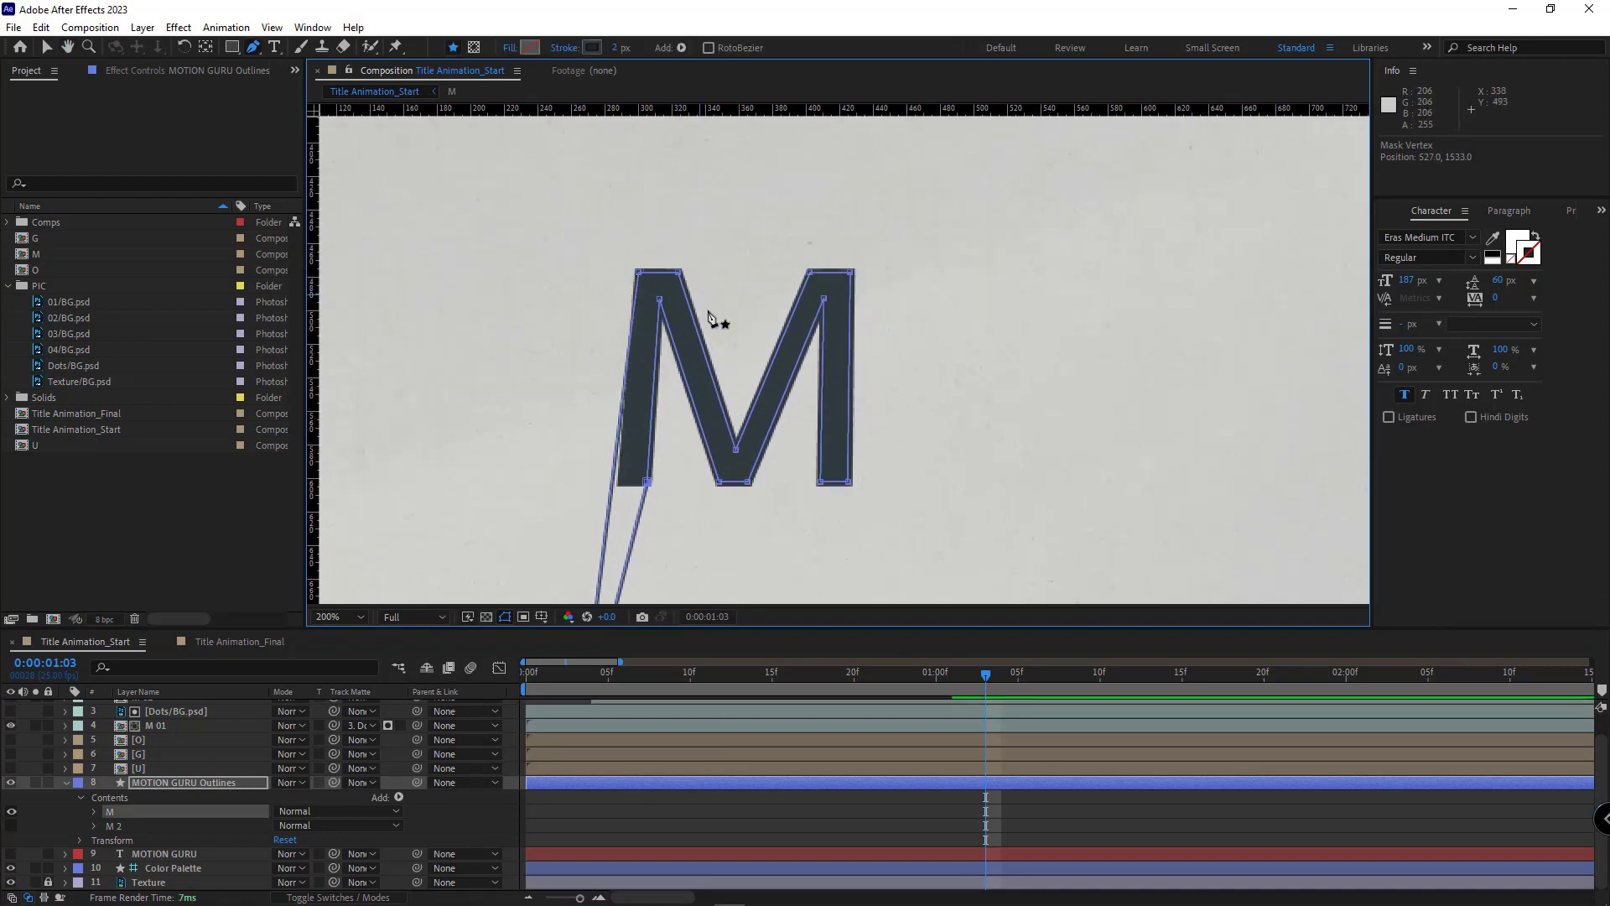
Make the M path open and delete its right-side points, keeping the left stem, its top edge and the inner diagonal
click(851, 273)
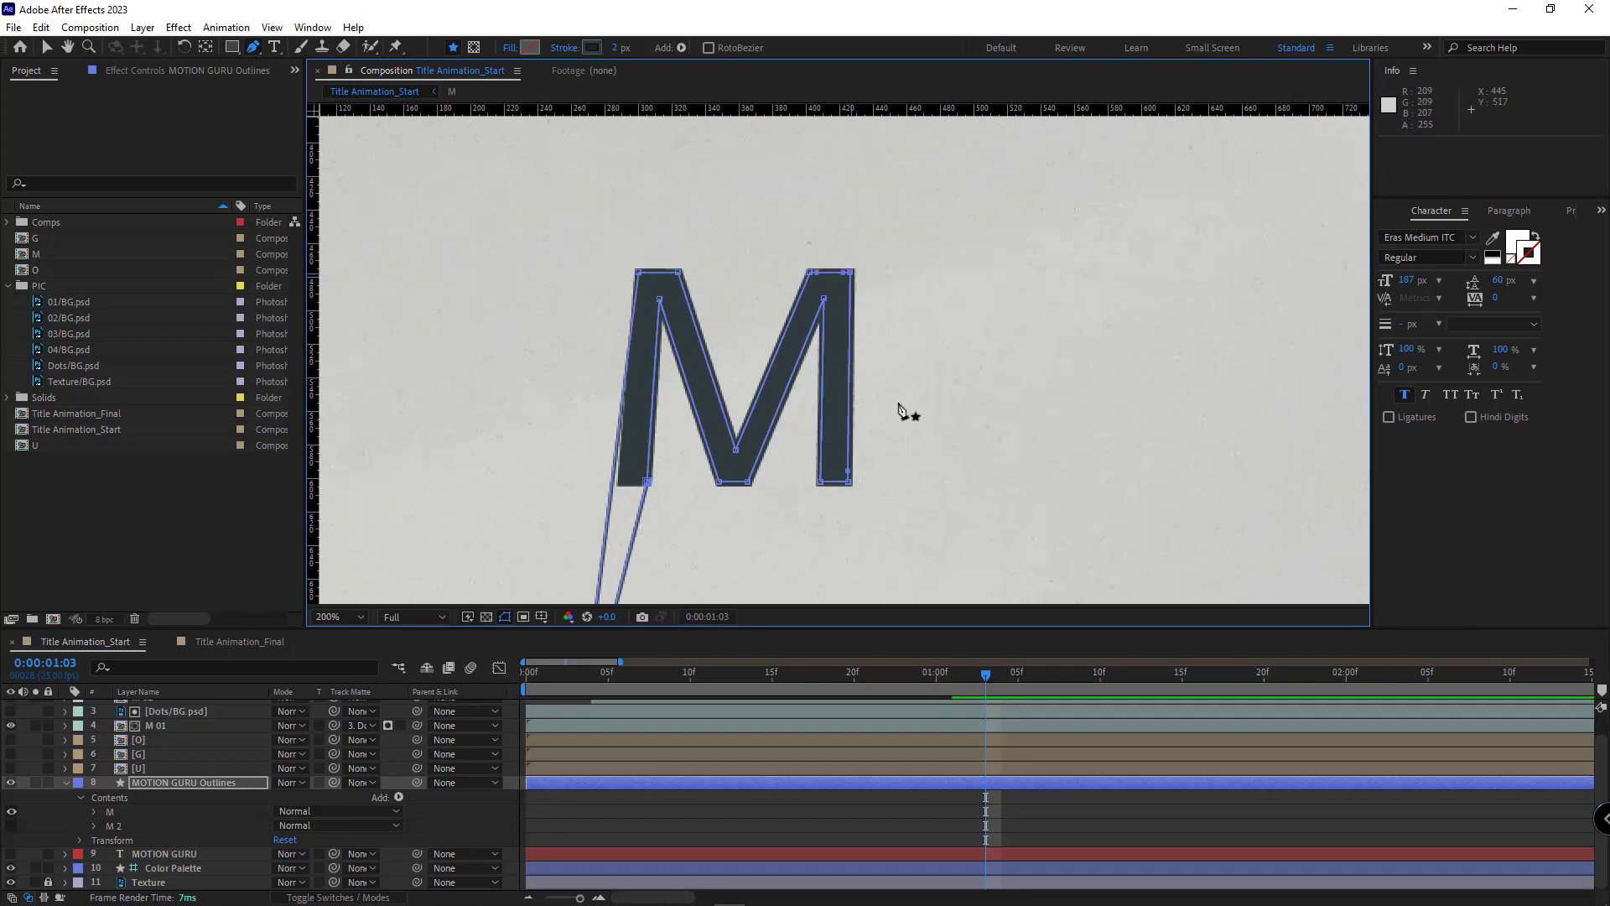
right_click(853, 277)
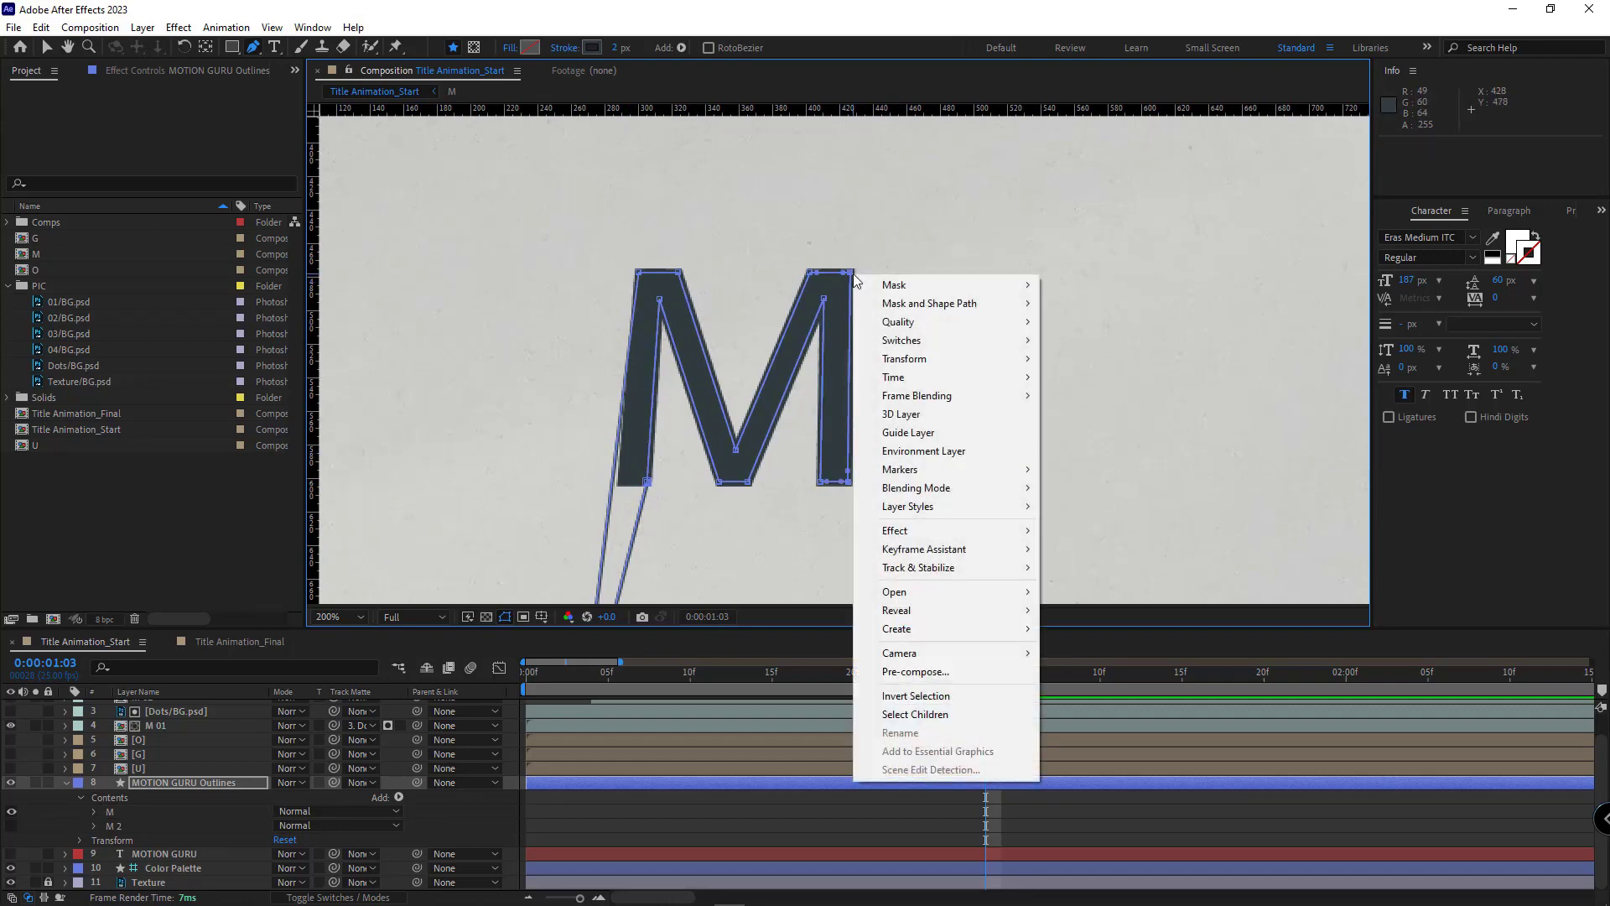
mouse_move(896, 304)
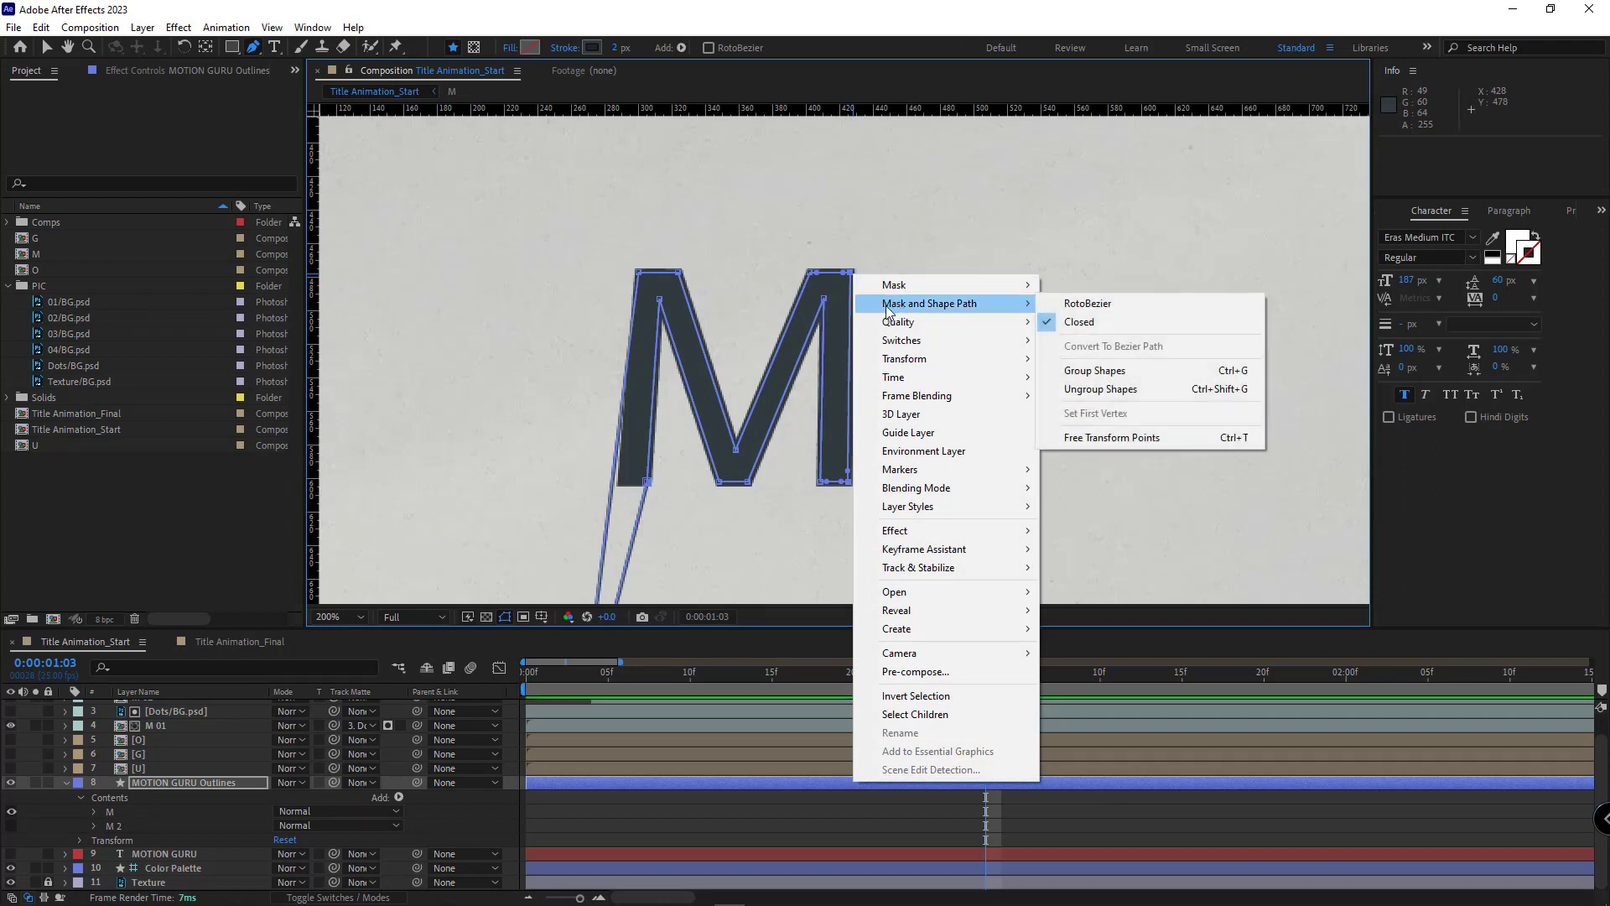
click(1056, 324)
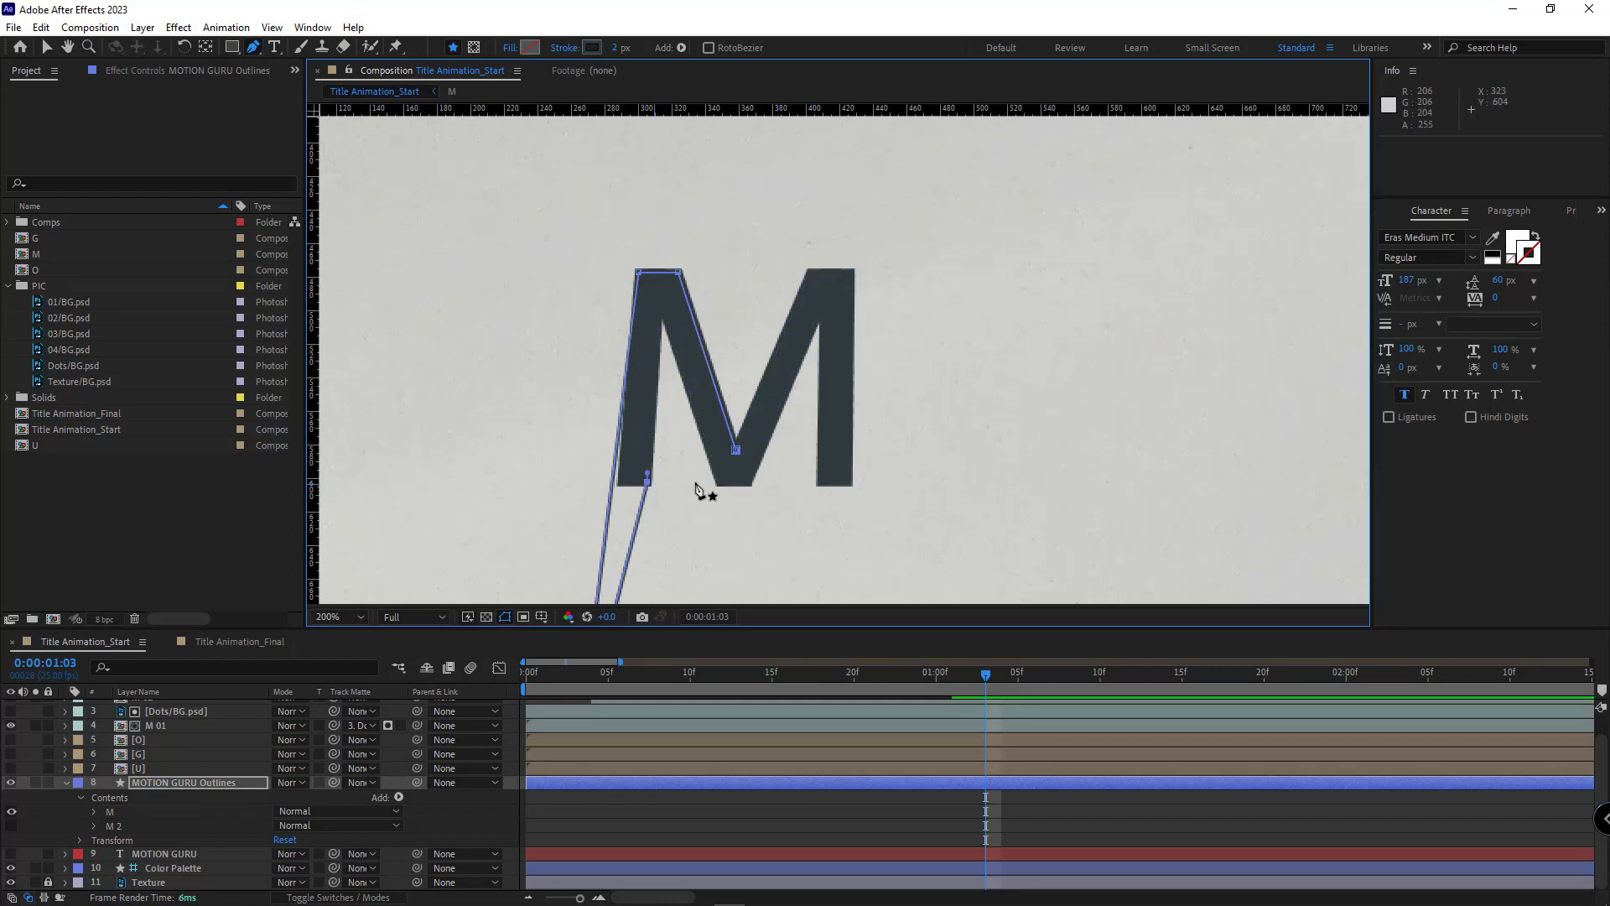
Move the open path's two top corners and its inner V point slightly outside the edges of the dark M
key(period)
drag(483, 193, 589, 266)
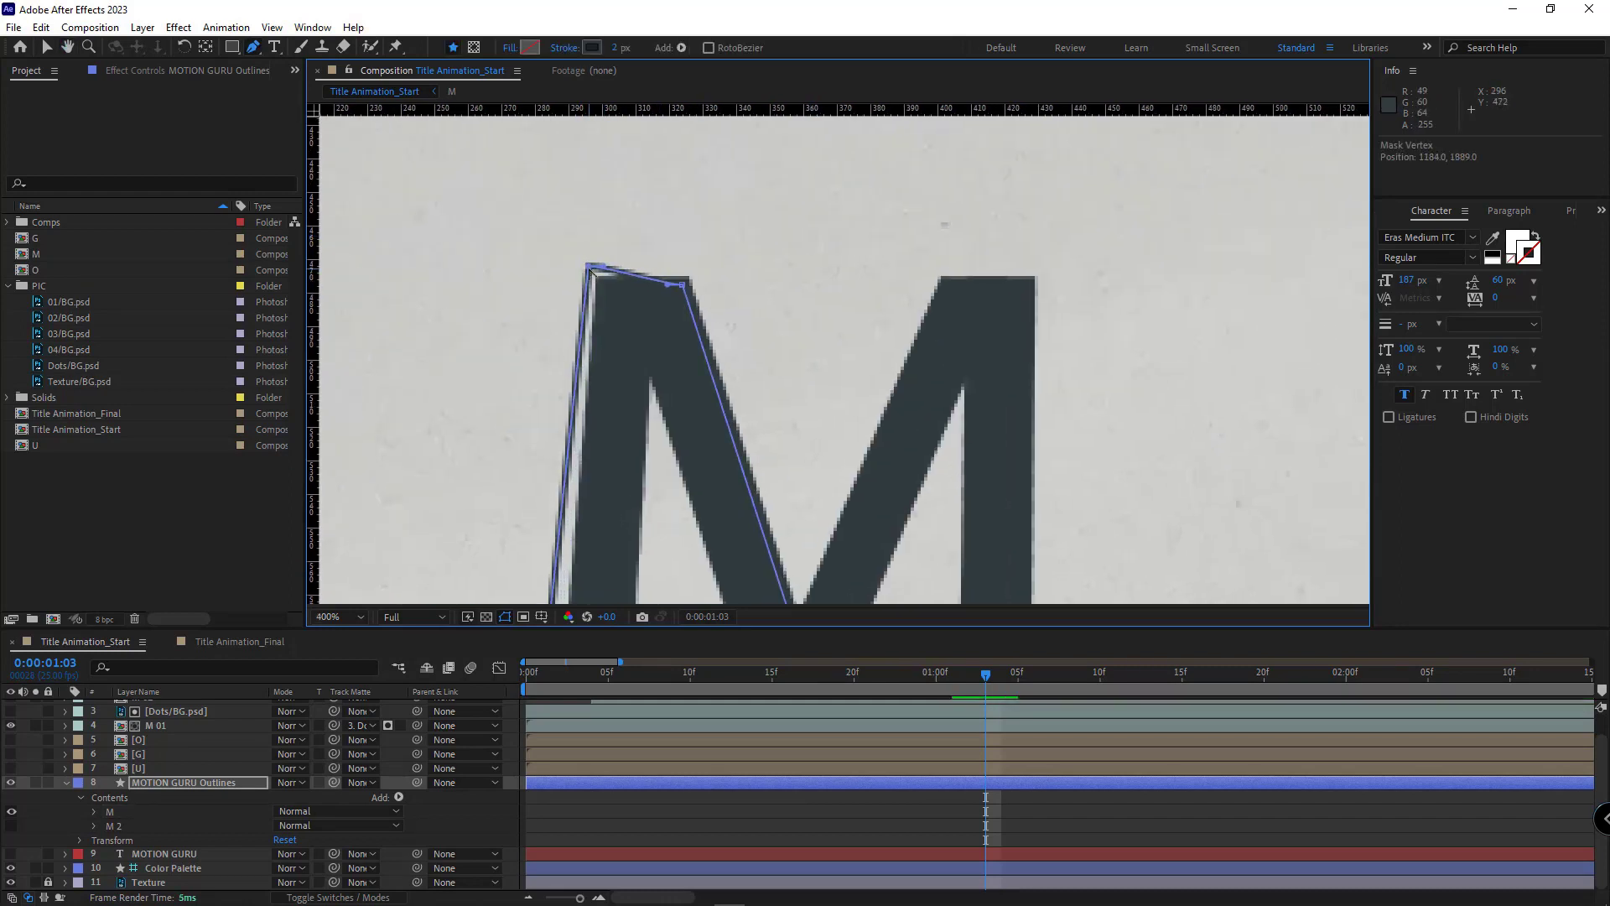
drag(681, 285, 696, 267)
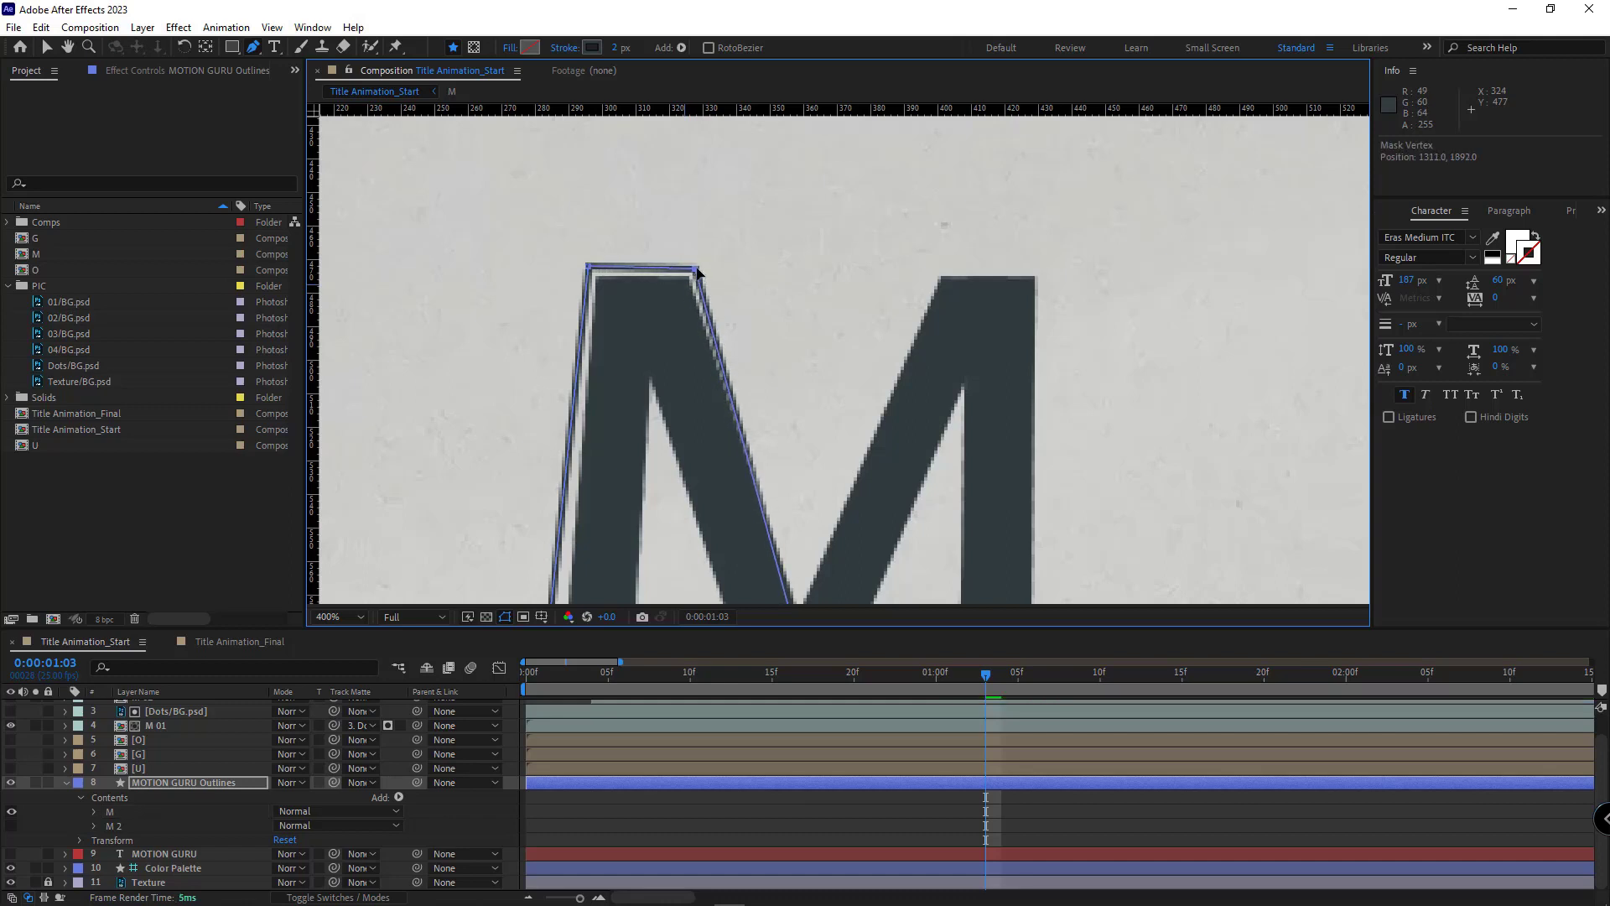
drag(755, 320, 761, 136)
drag(803, 443, 810, 415)
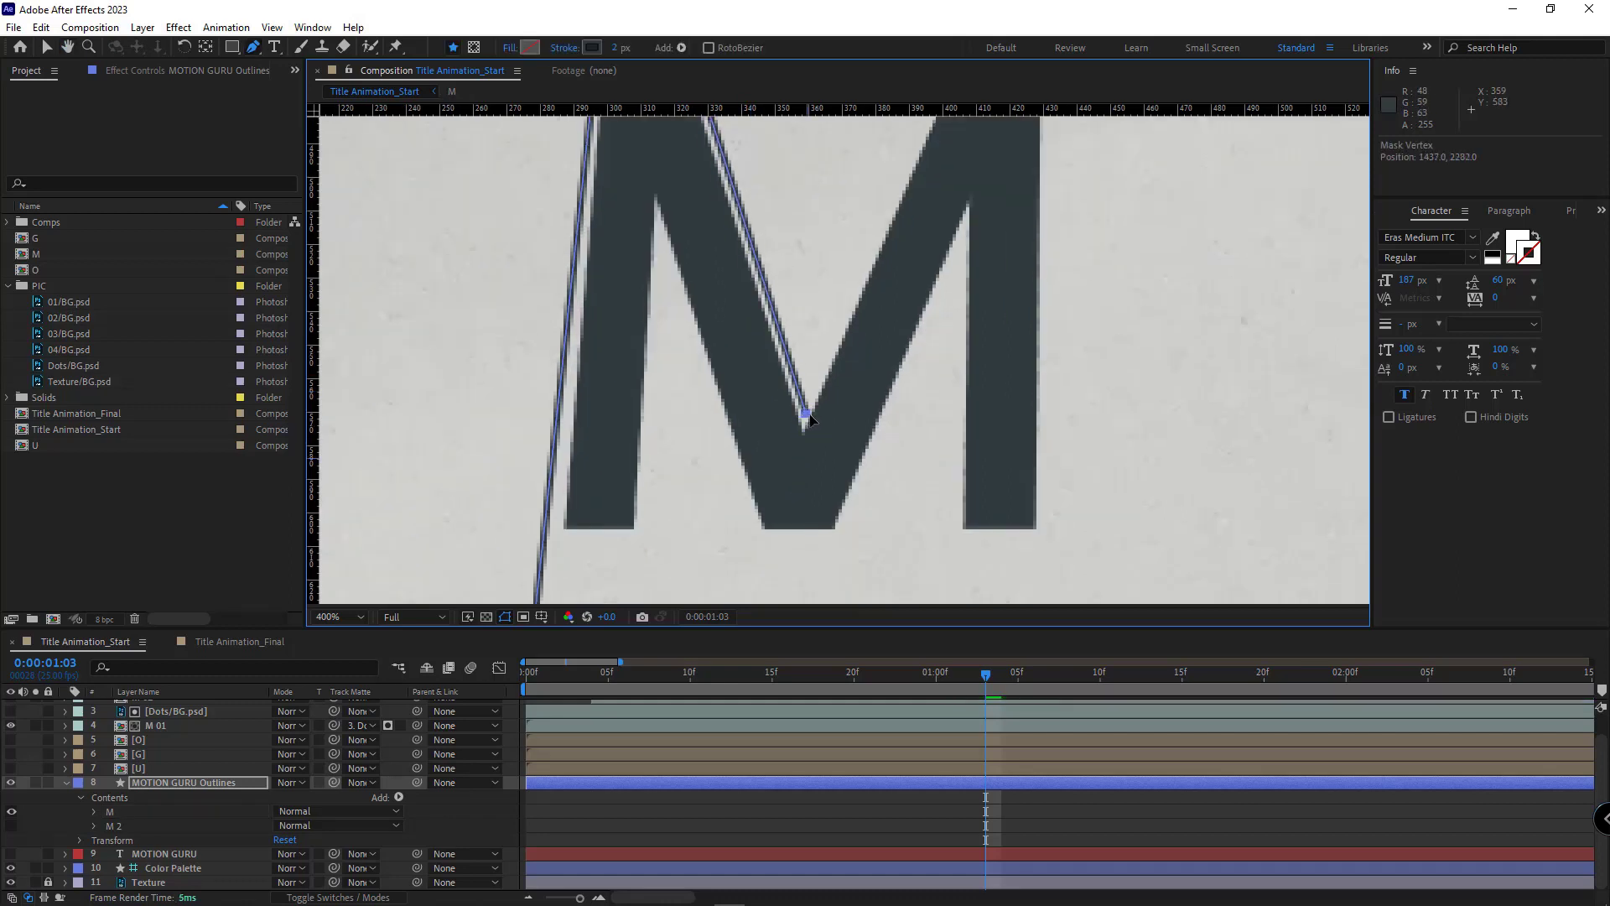
Adjust the lower end point of the left accent line below the M and deselect the path
drag(717, 251, 723, 383)
scroll(726, 465, down, 1)
drag(726, 470, 741, 251)
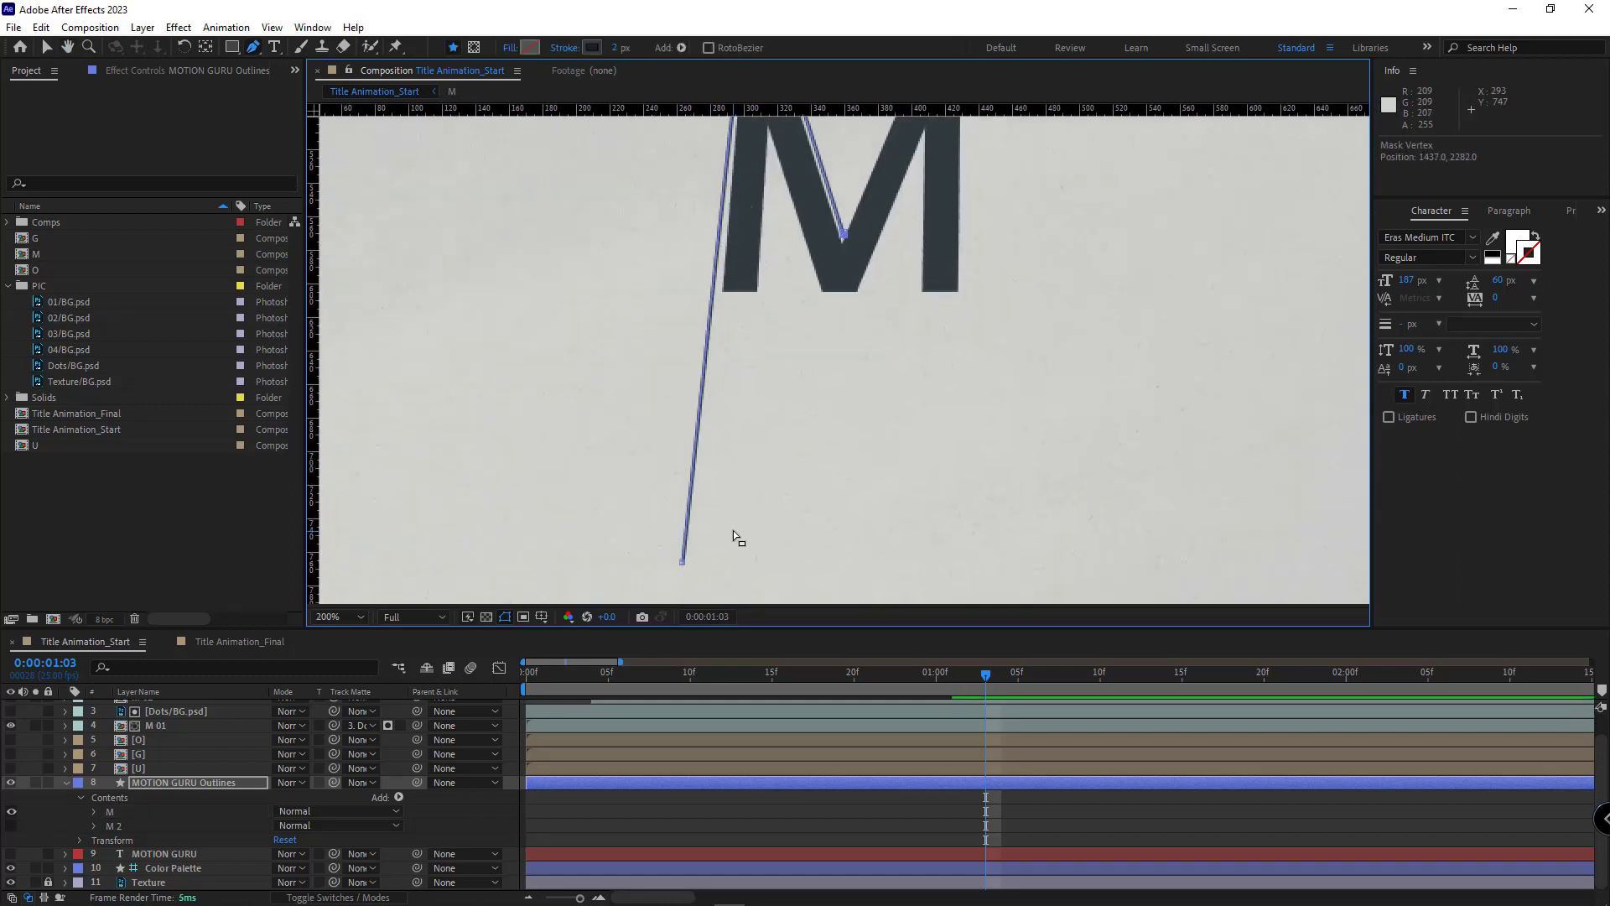
ctrl+click(684, 566)
drag(684, 566, 695, 570)
scroll(719, 436, down, 1)
drag(725, 406, 645, 446)
key(ctrl+shift+a)
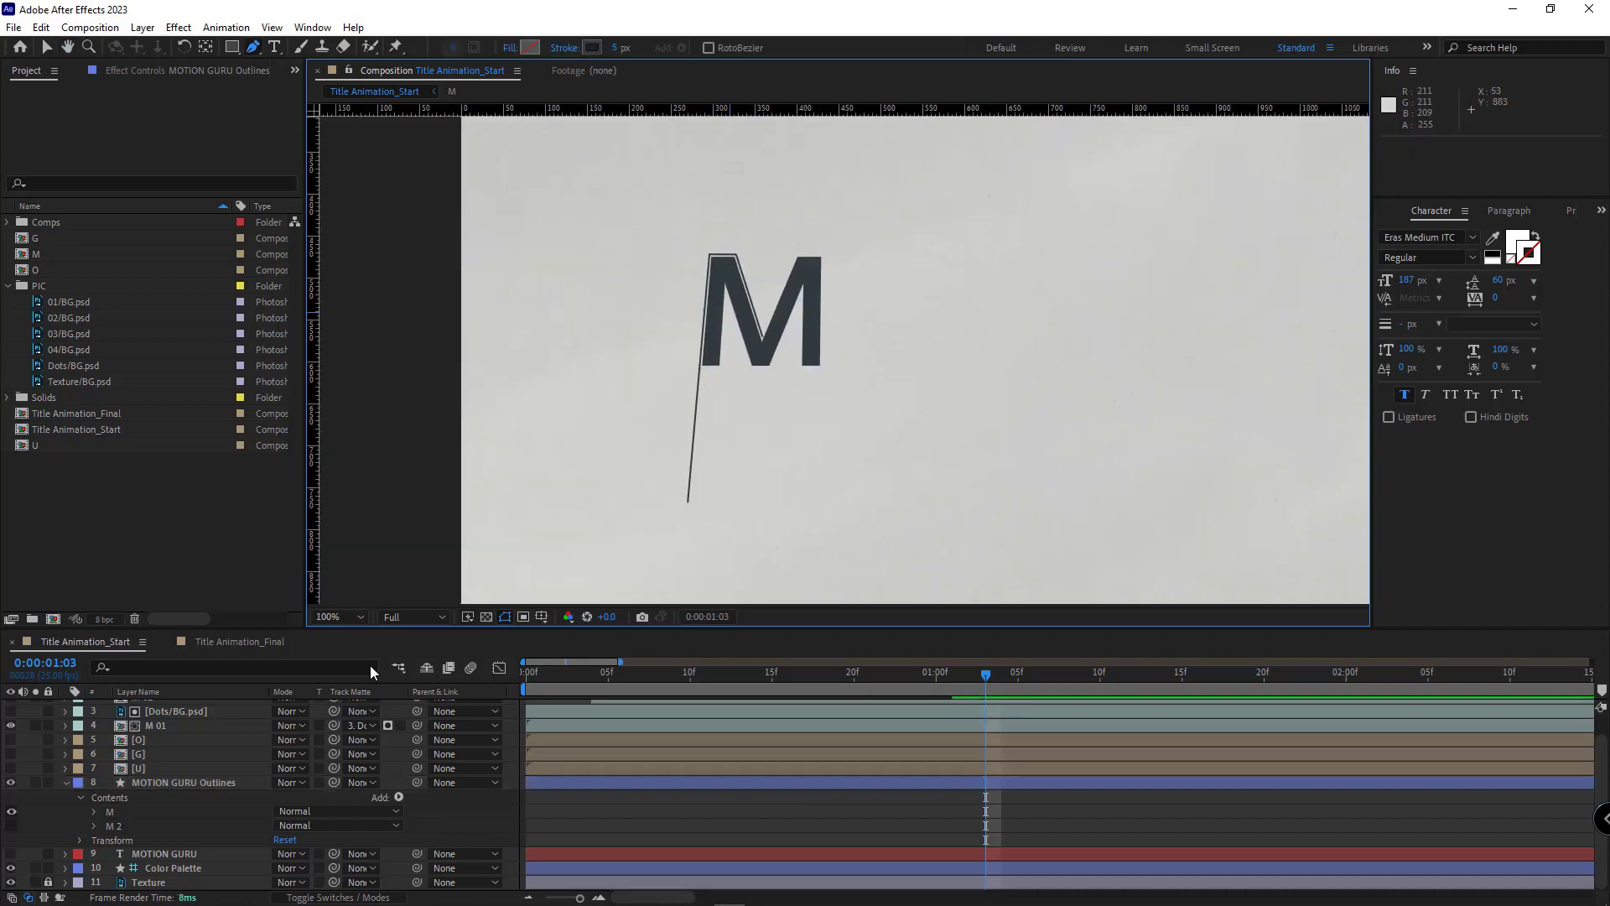
Hide the M group, show M 2 and select it for editing
click(45, 816)
click(11, 812)
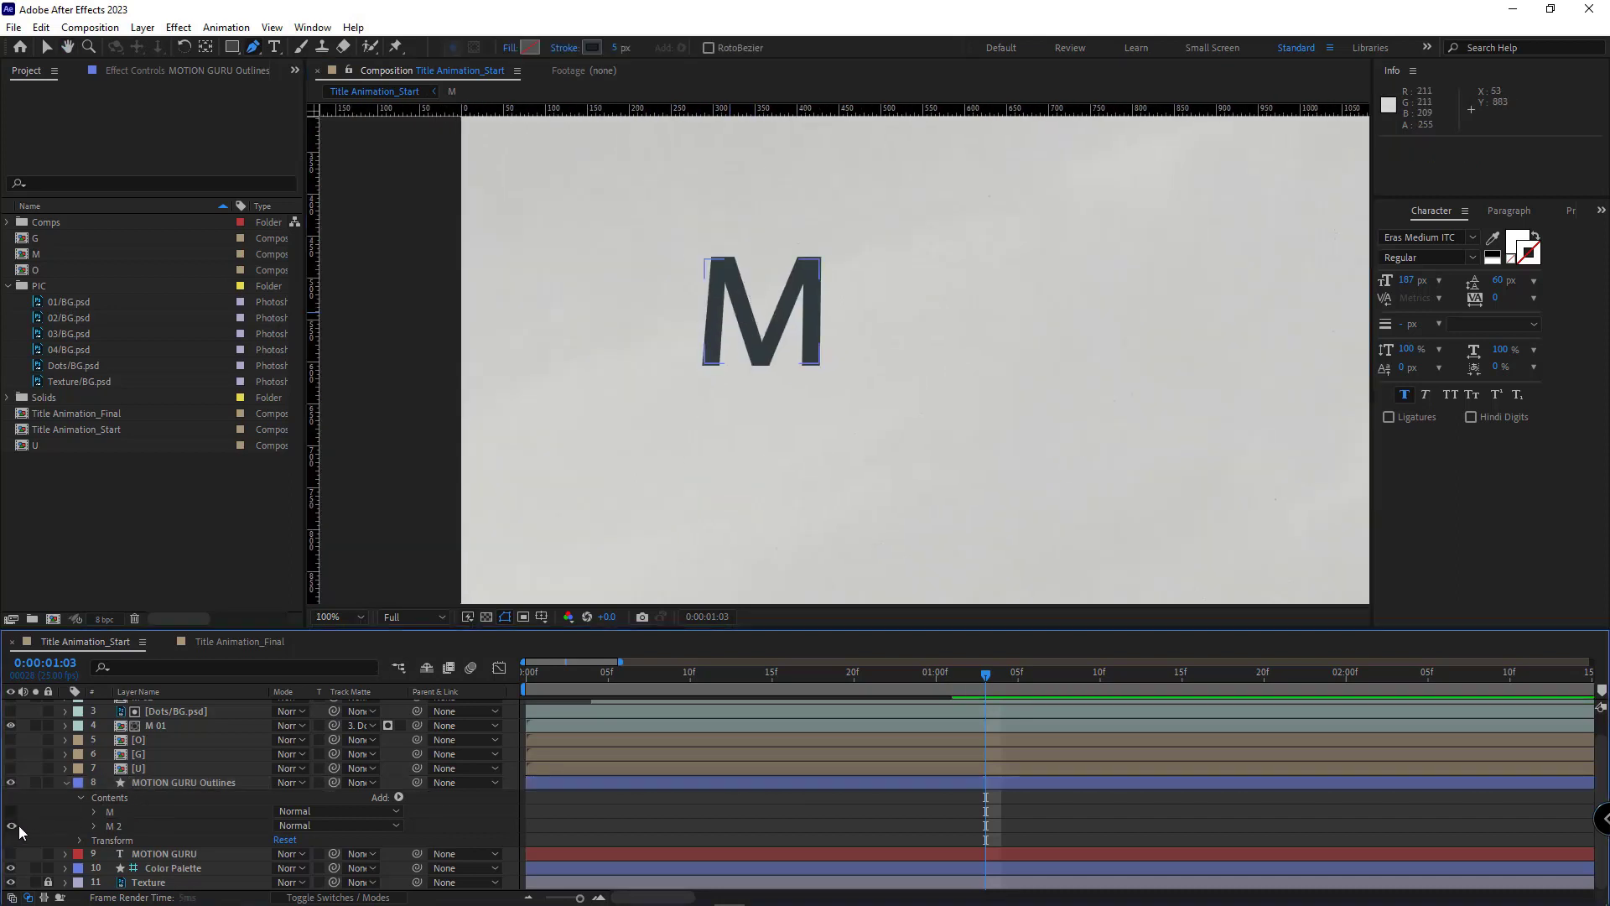
scroll(816, 266, up, 1)
click(120, 827)
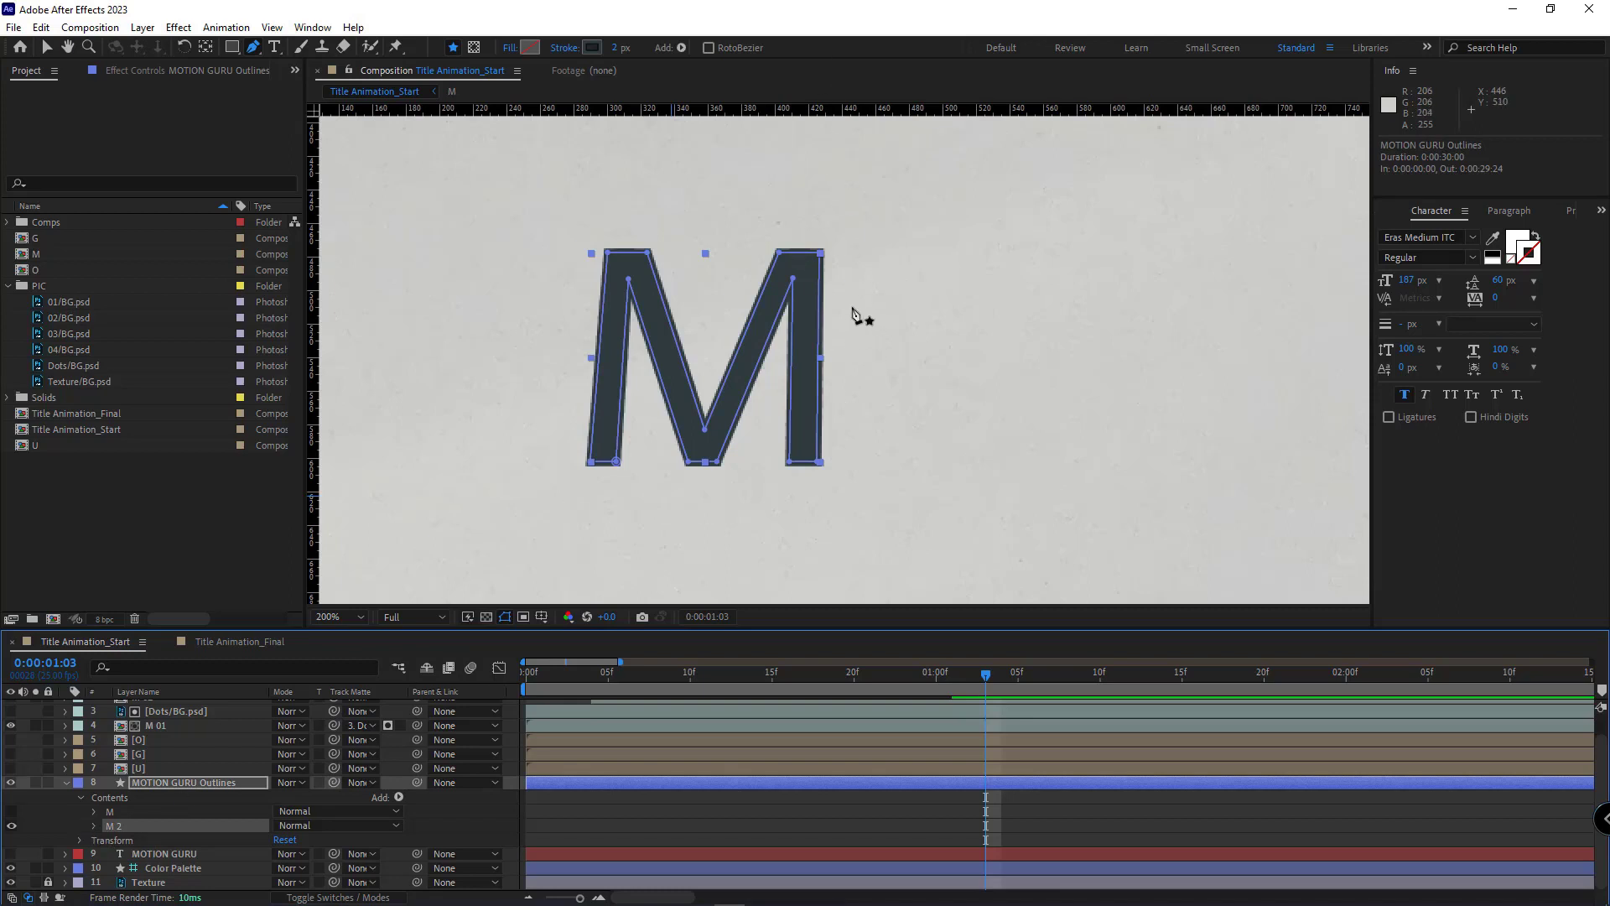
Make the M 2 path open and delete its left-side points, keeping the right stem and the lower edge of the right diagonal
click(609, 255)
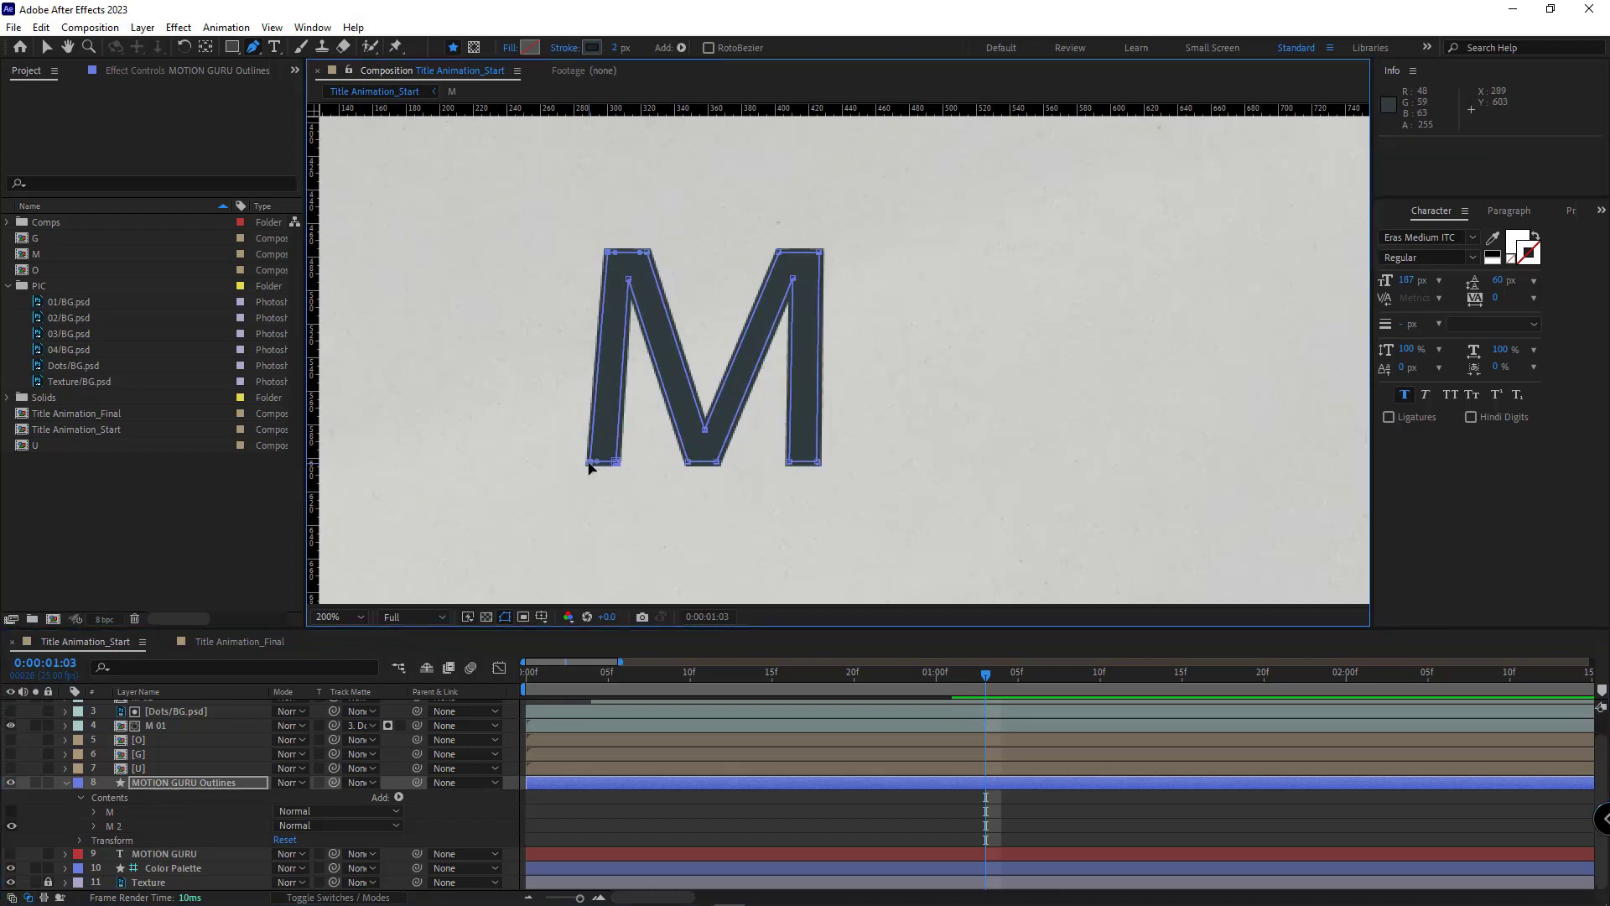
right_click(604, 335)
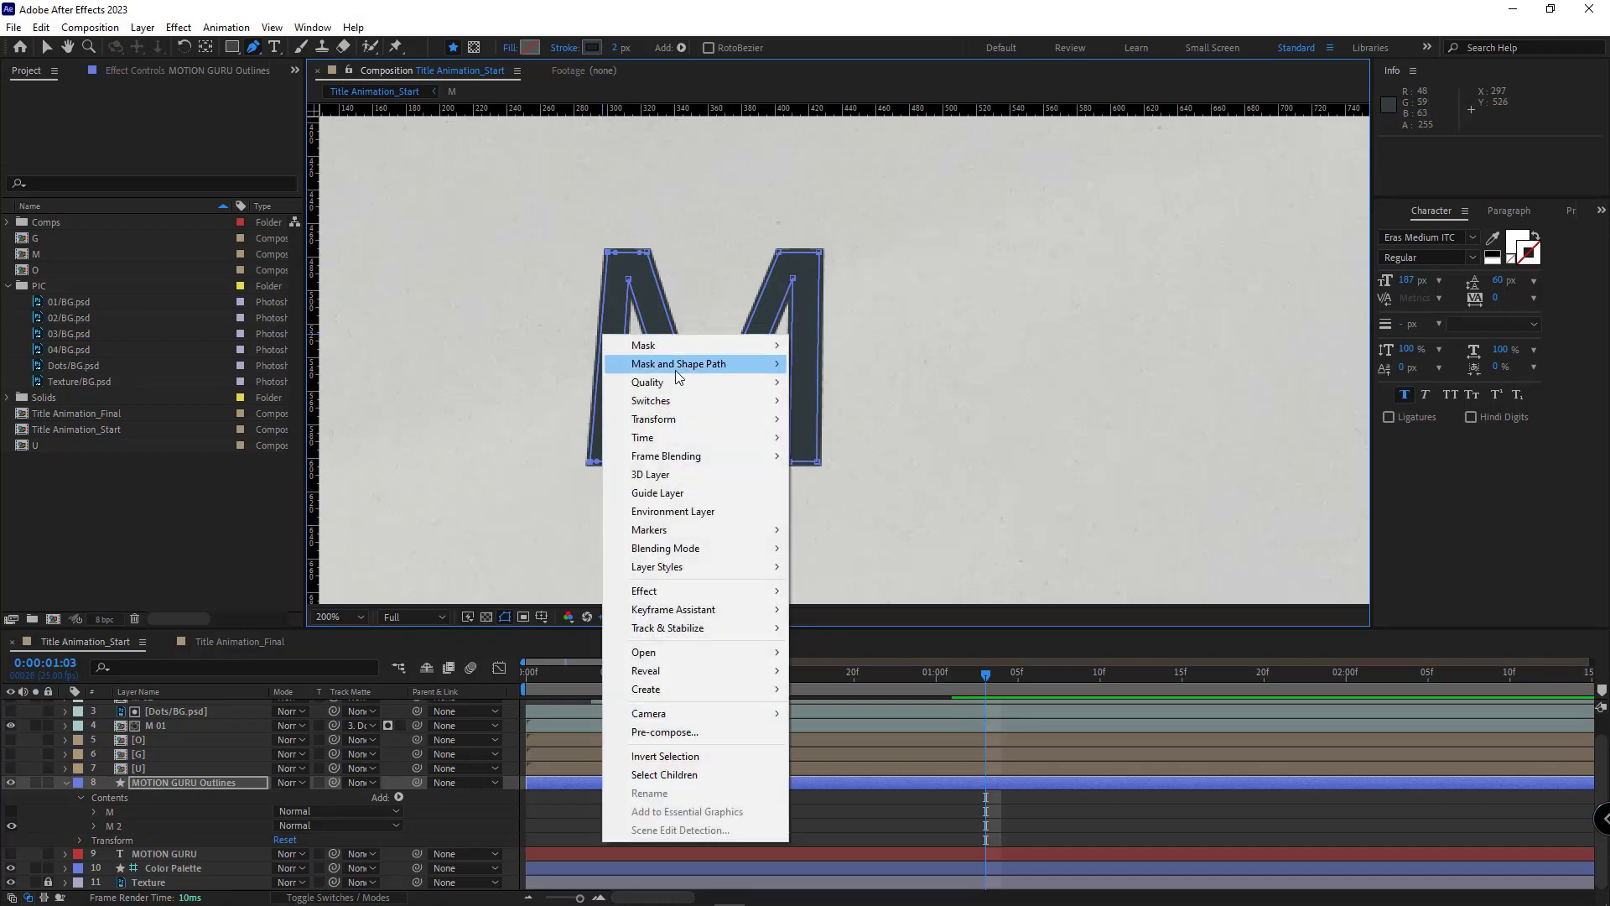
mouse_move(696, 363)
click(804, 364)
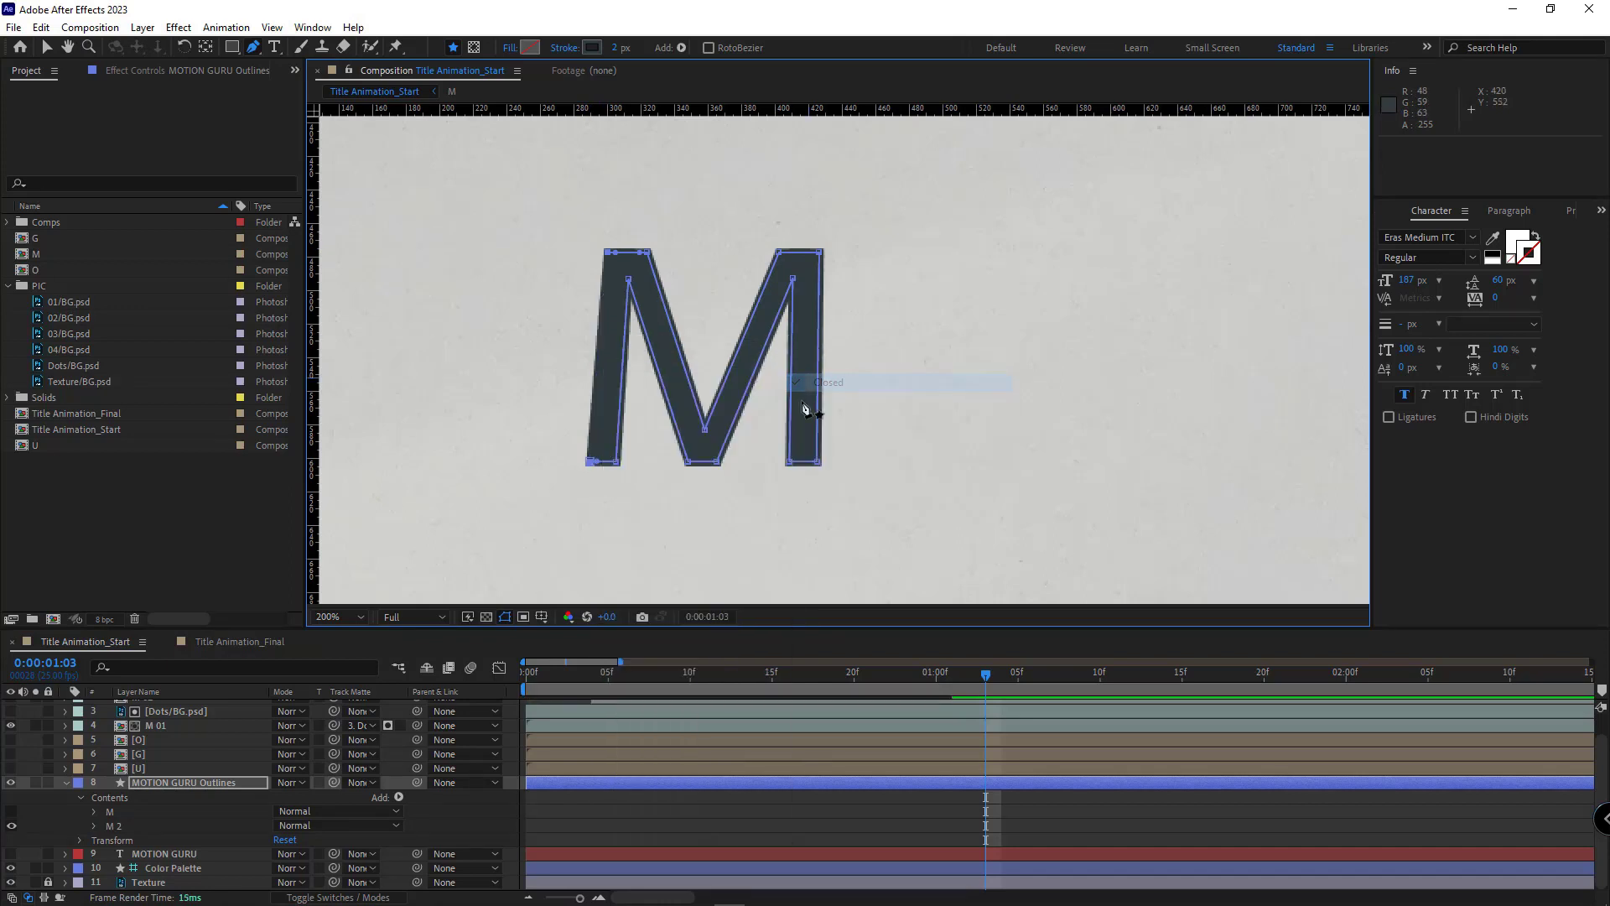
drag(509, 214, 713, 541)
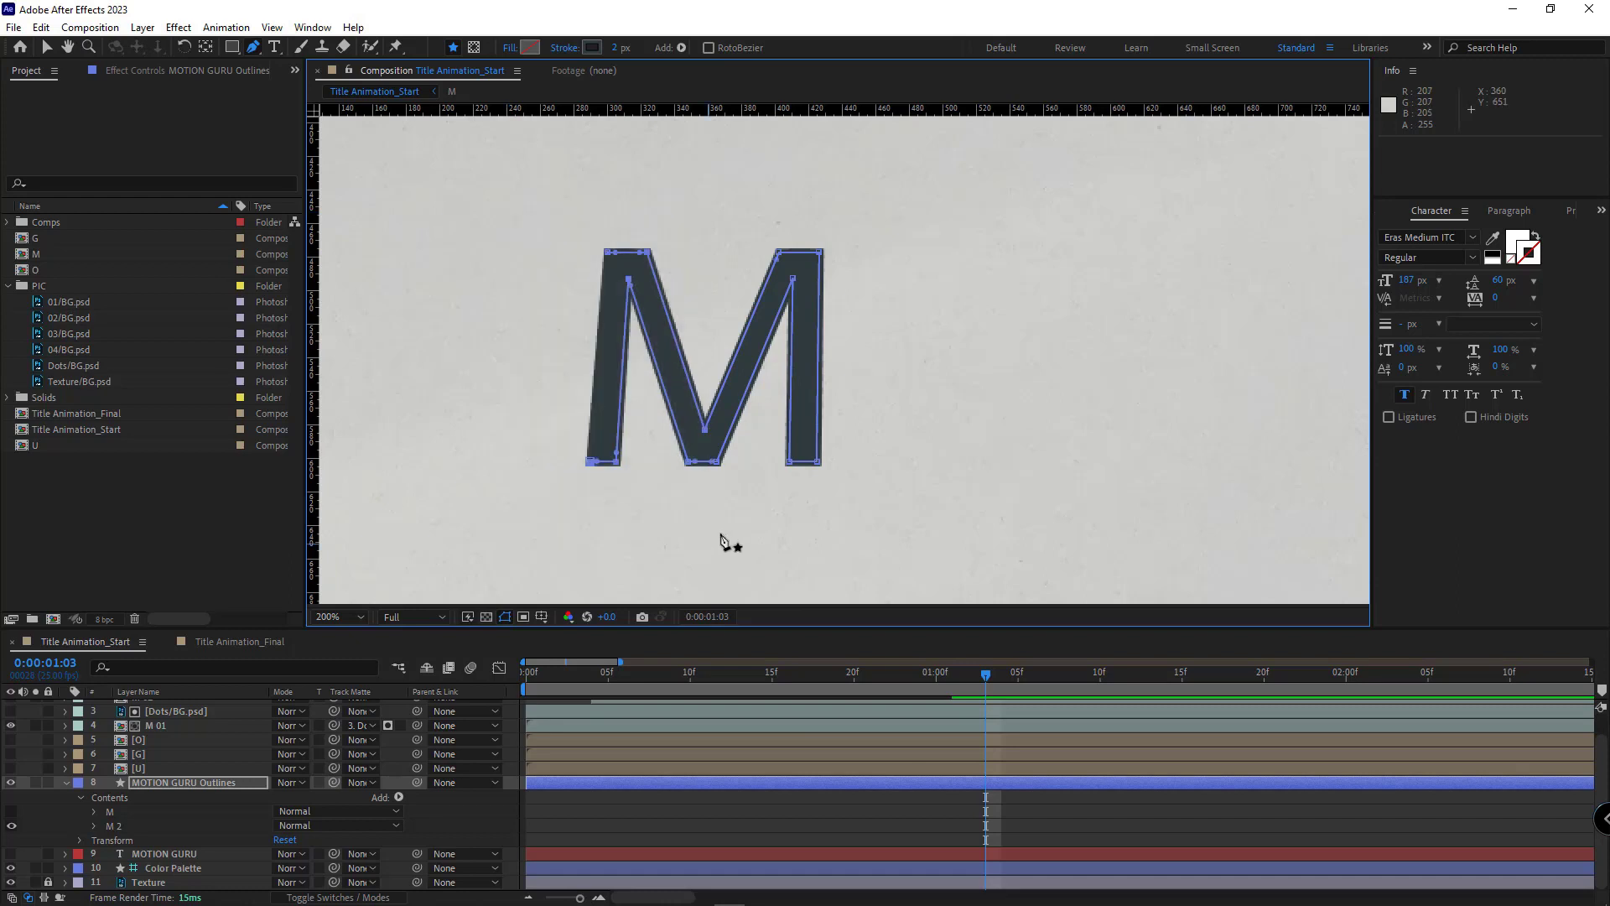
click(806, 460)
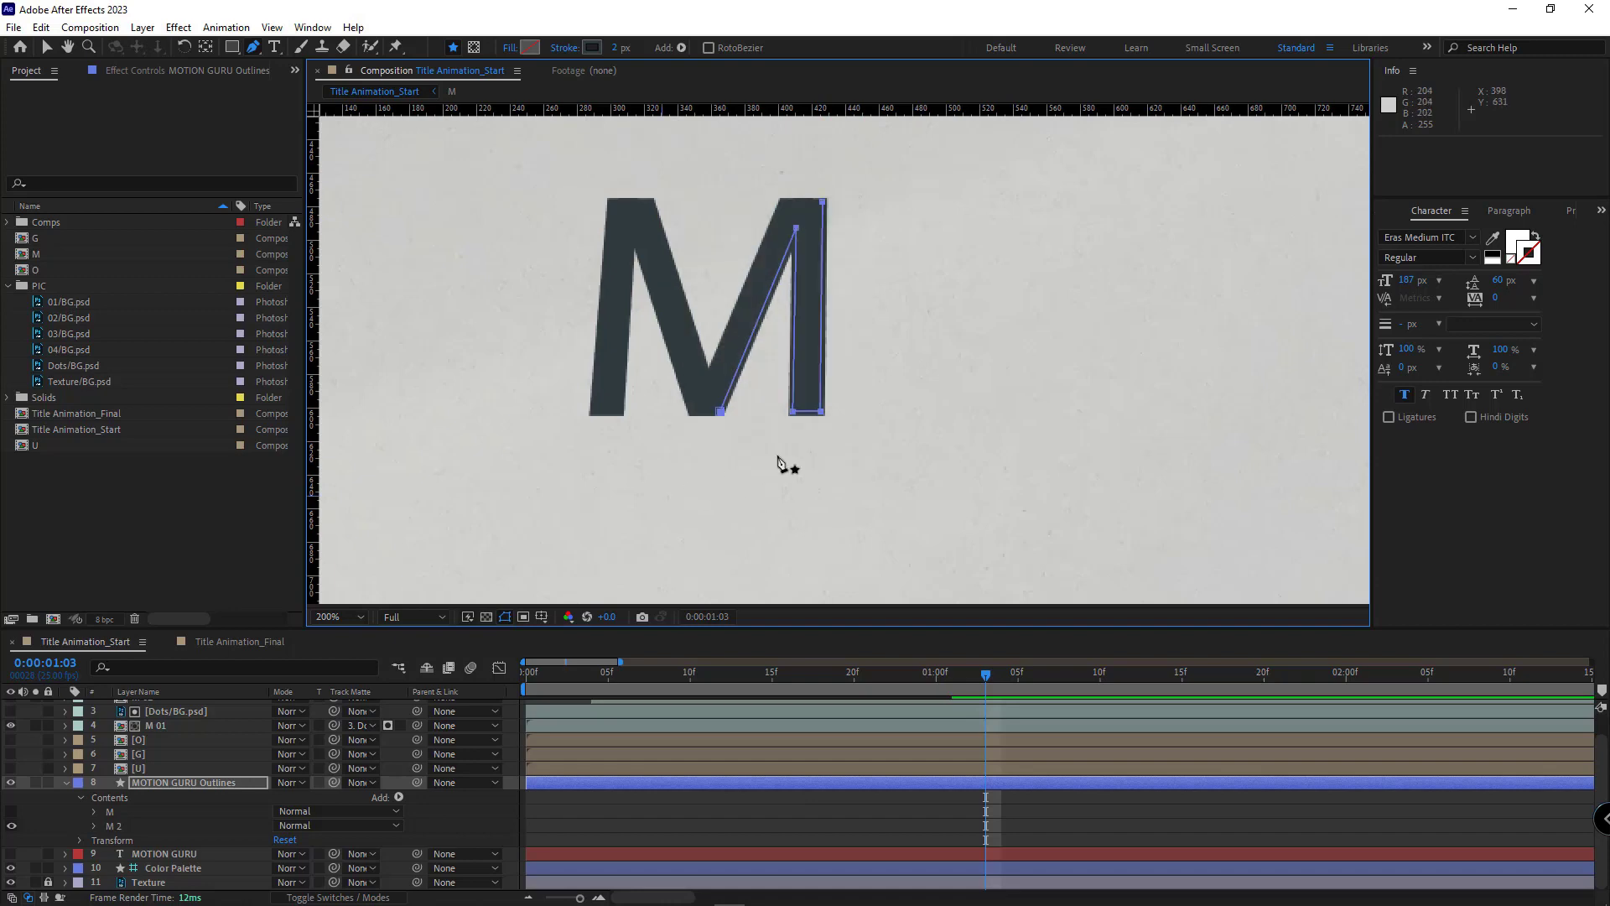
Move the M 2 path's bottom stem corners and the lower end of its diagonal slightly outside the dark M
key(period)
click(798, 468)
mouse_move(811, 473)
mouse_down()
mouse_move(830, 476)
mouse_move(739, 476)
mouse_move(736, 602)
mouse_up()
drag(759, 219, 742, 292)
drag(730, 529, 764, 347)
drag(642, 402, 657, 410)
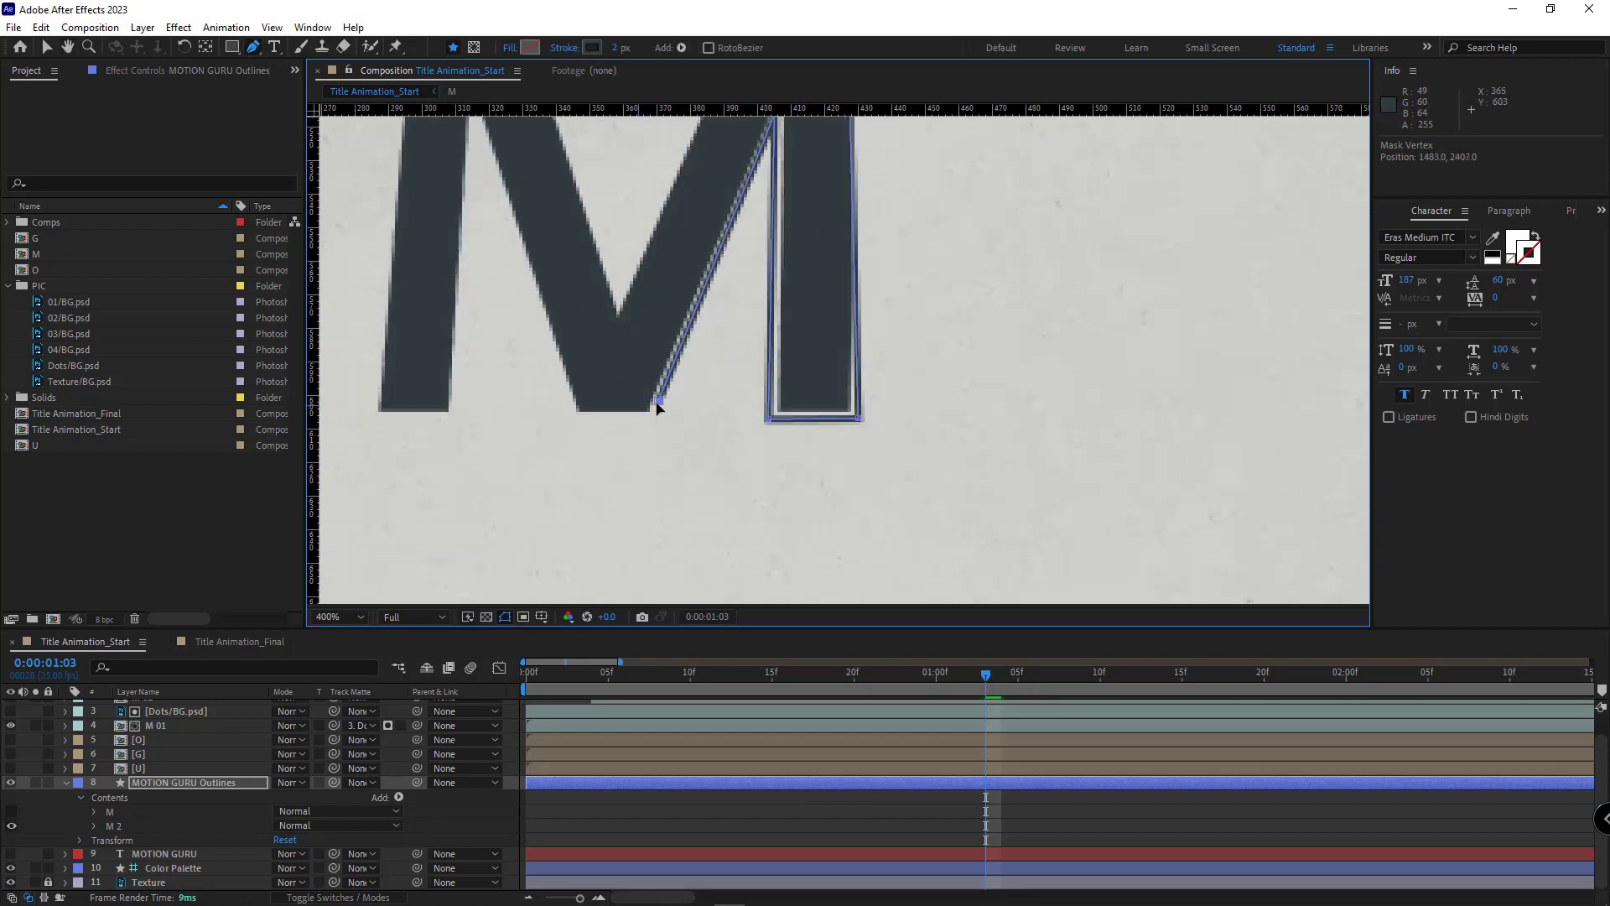
Lower the M 2 path's inner peak point off the letter and extend the right stem line well above the M
drag(794, 174, 795, 278)
drag(775, 215, 775, 240)
drag(849, 159, 844, 386)
scroll(860, 348, down, 2)
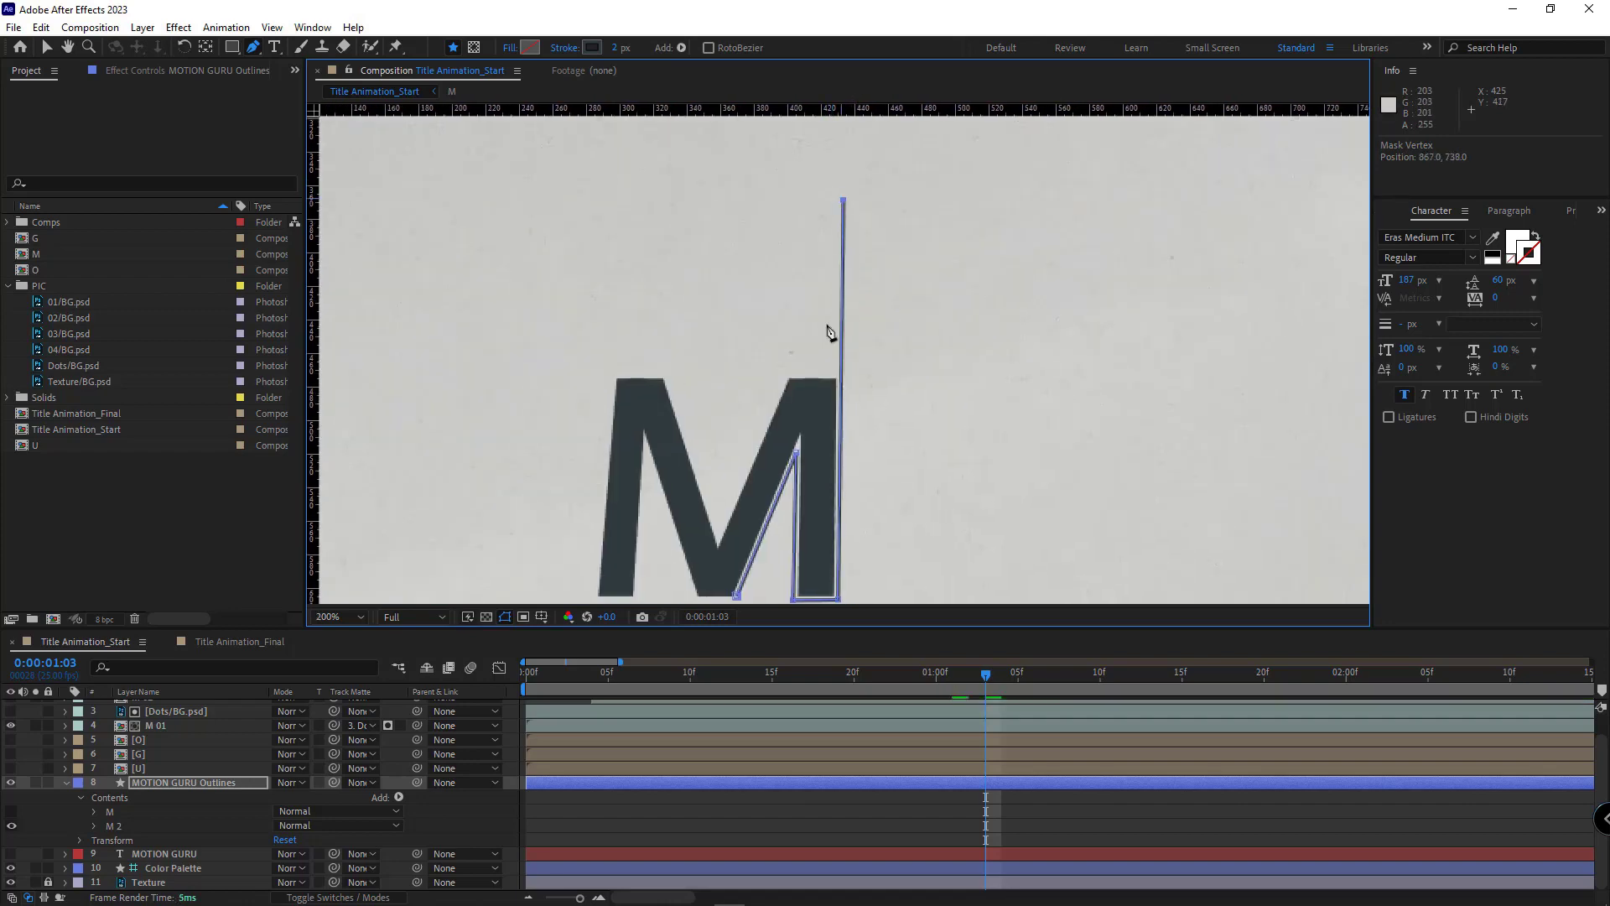
Show the M group again and add Trim Paths to it
scroll(830, 333, down, 1)
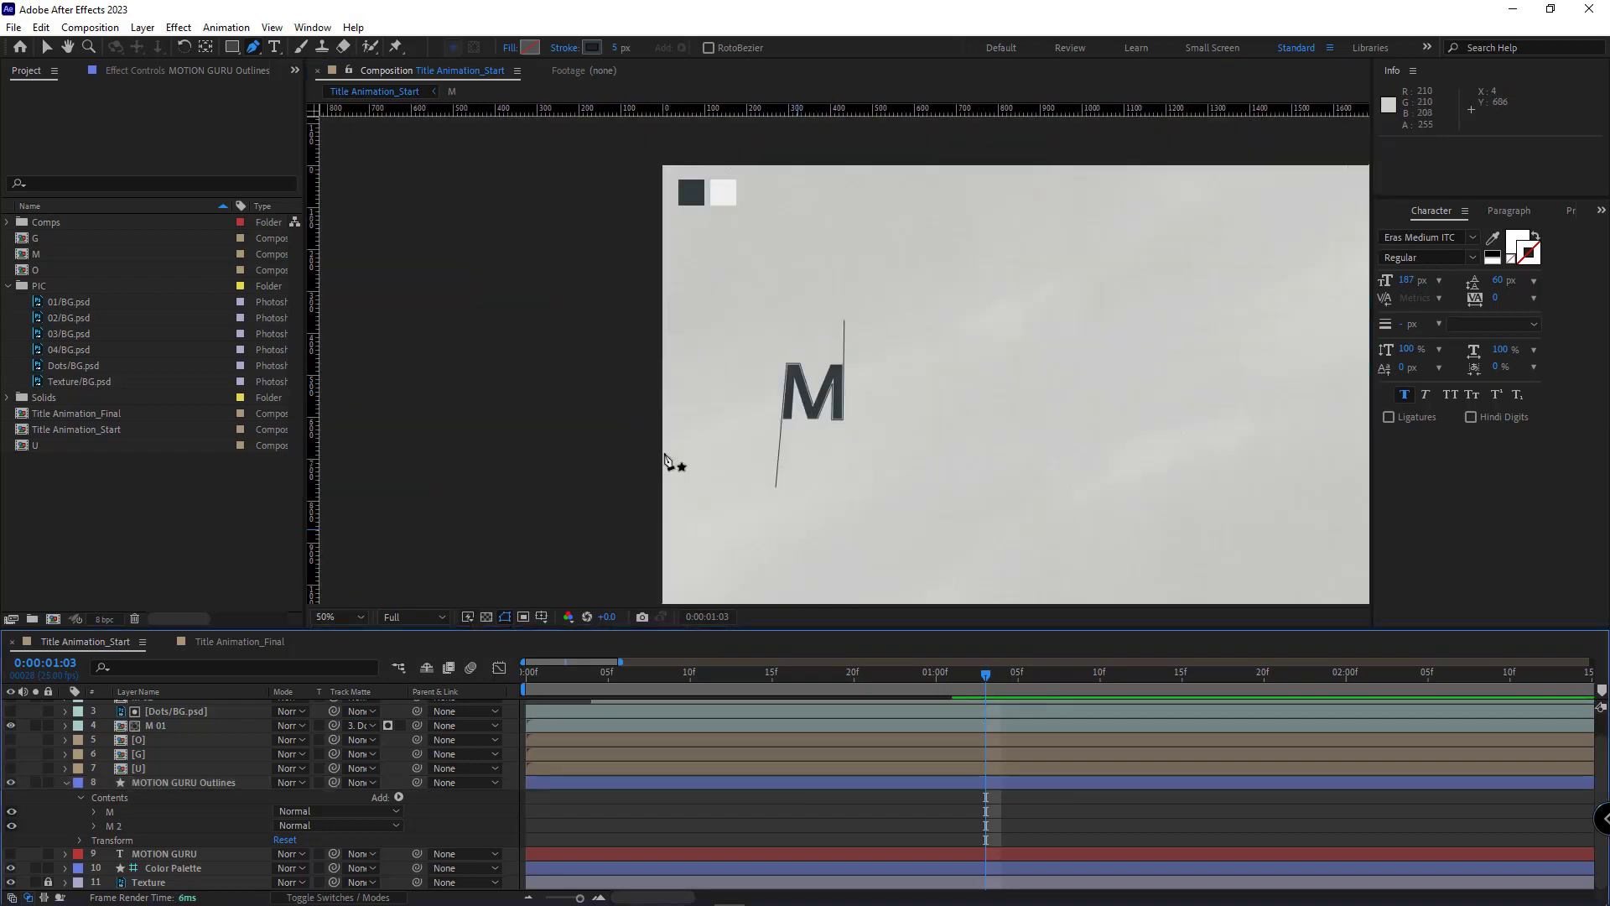
scroll(667, 460, up, 1)
key(v)
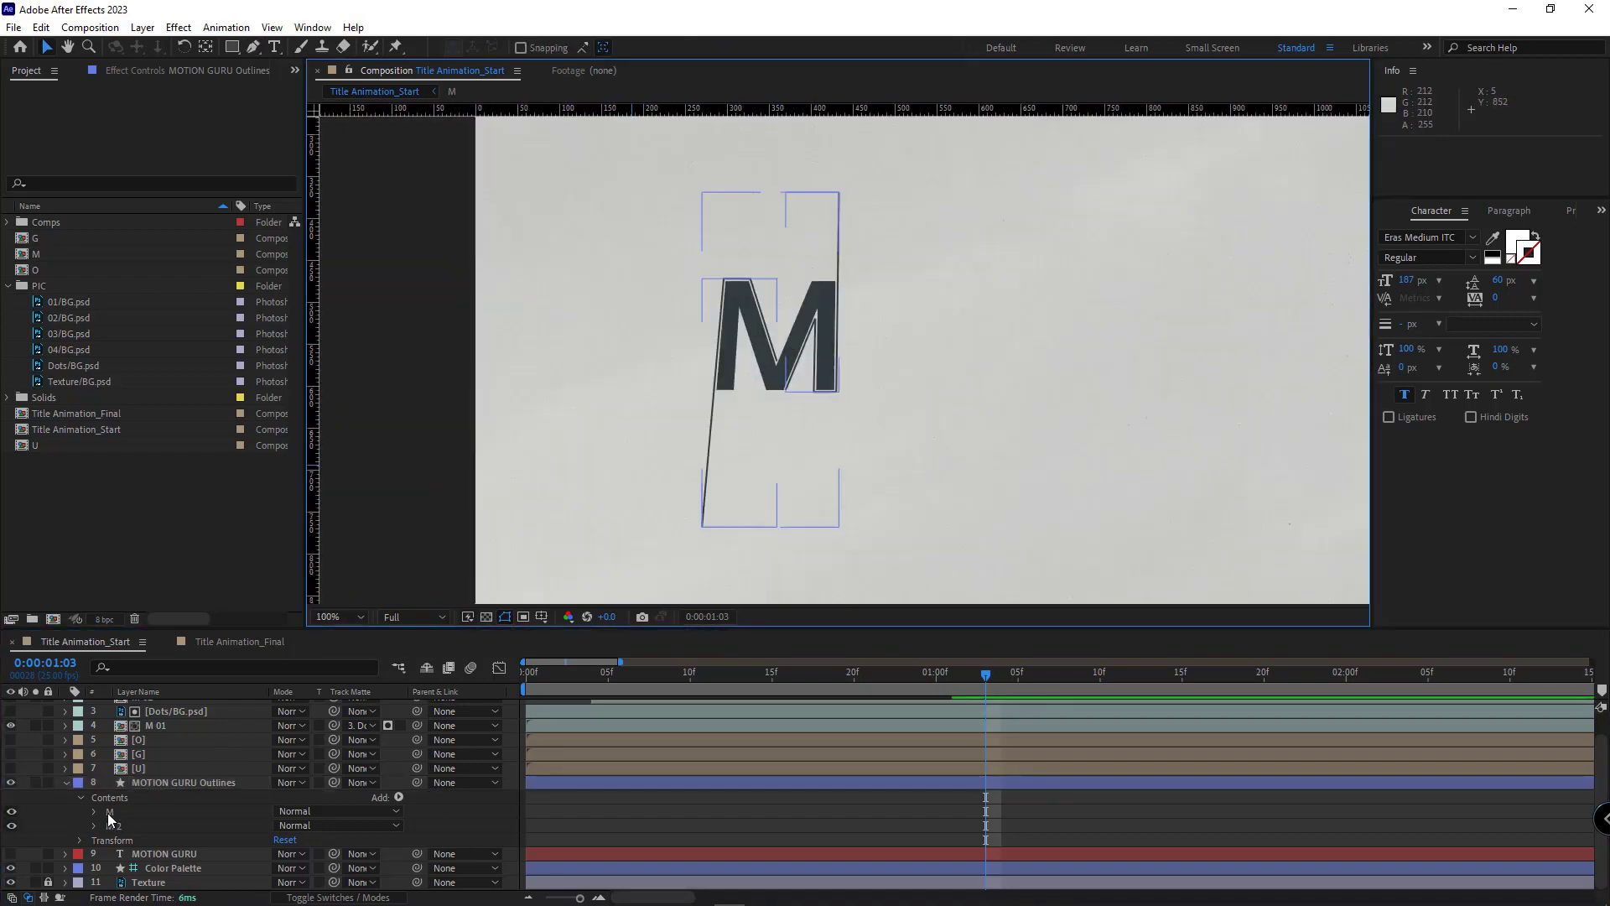
click(108, 813)
click(400, 797)
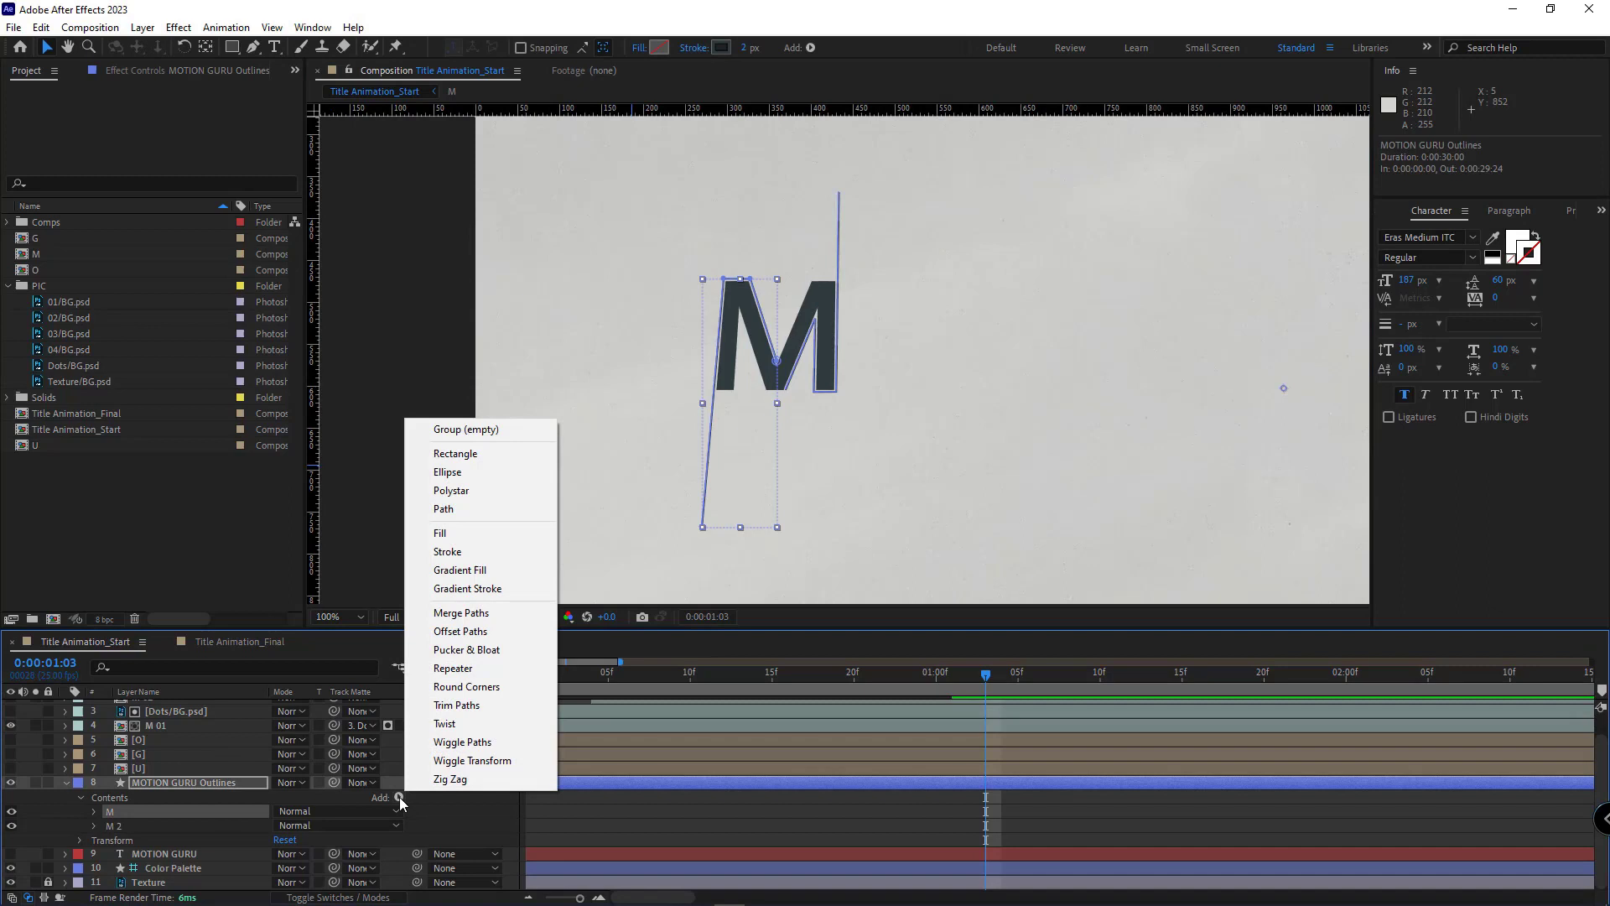
click(475, 712)
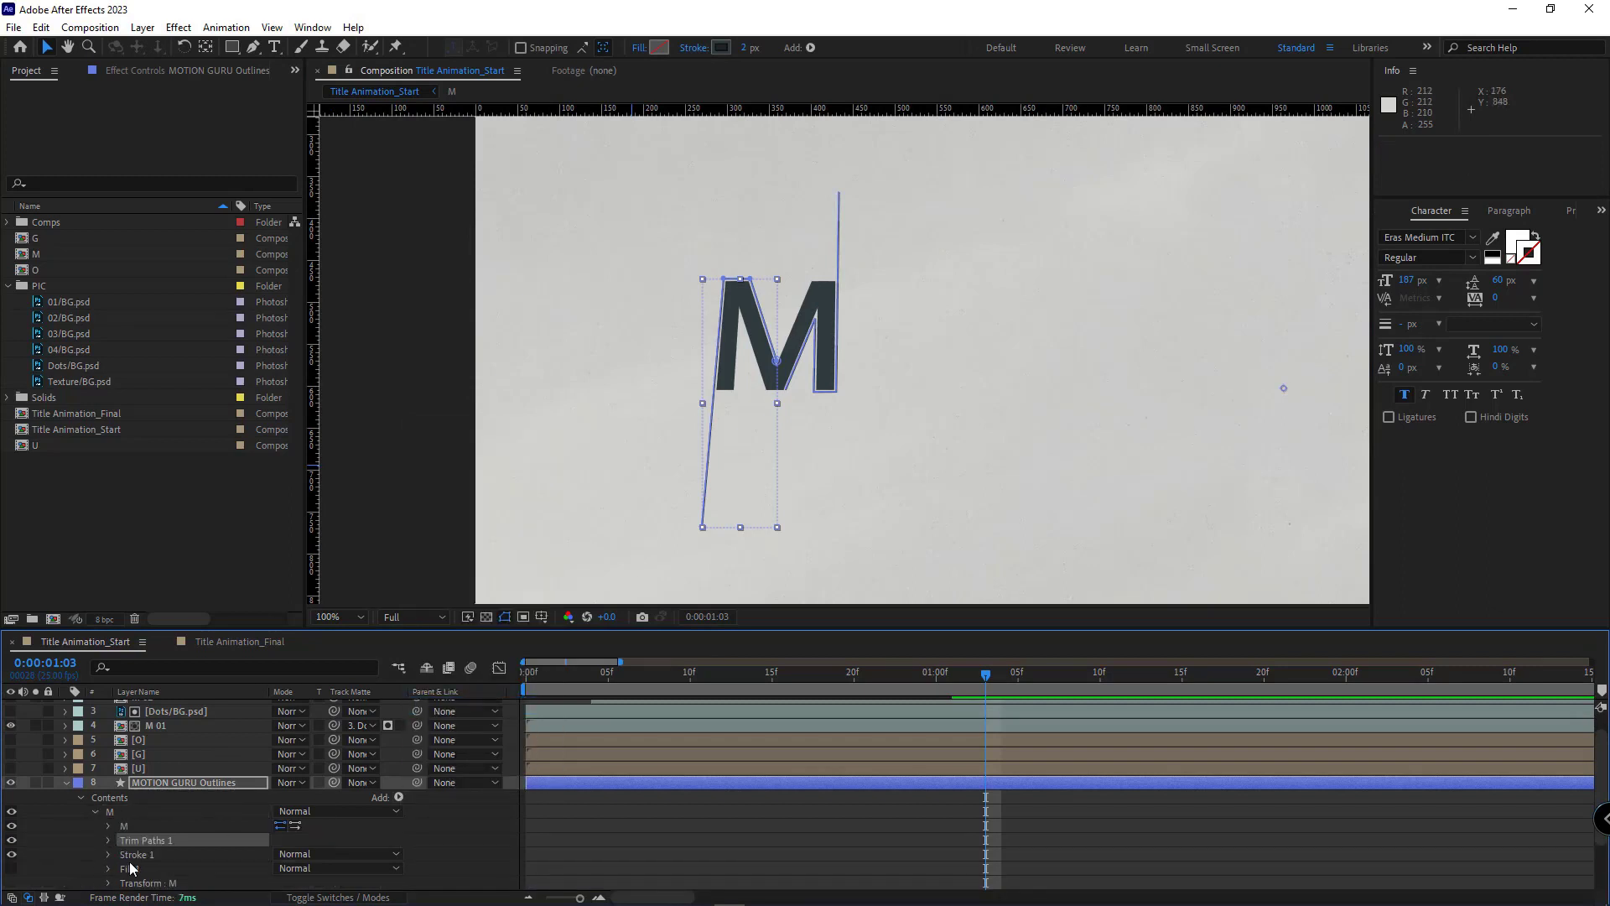
Delete the fill from the M group of the MOTION GURU Outlines layer
scroll(230, 808, down, 2)
click(166, 815)
click(151, 829)
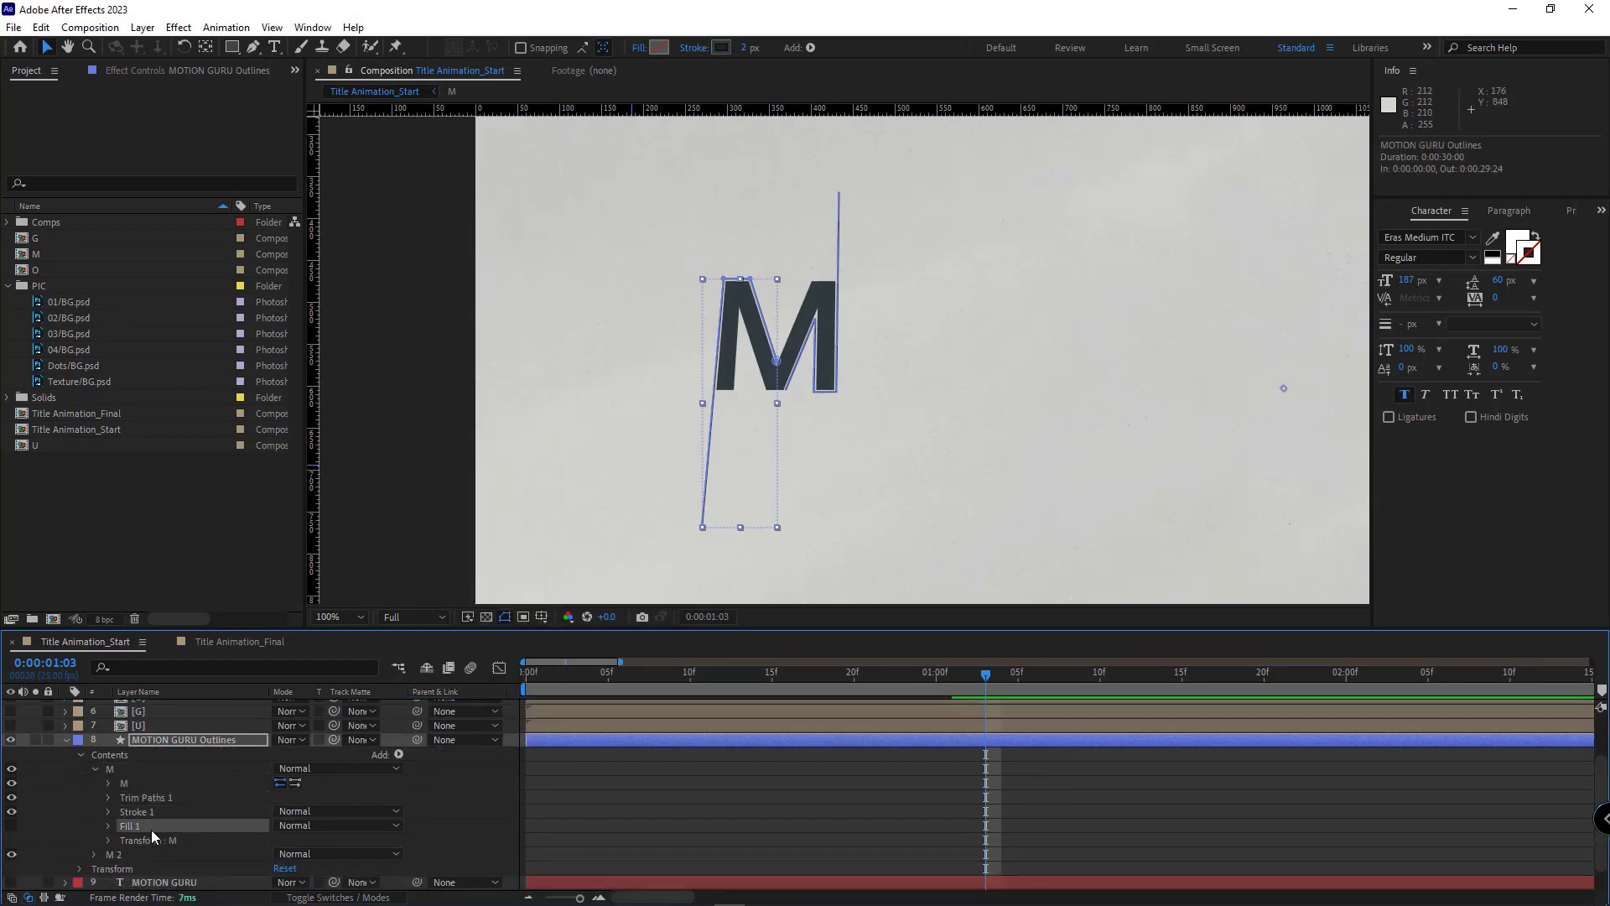
key(Delete)
Keyframe the M group's Trim Paths Start and End at 100% and move both keyframes to 0:00:00:01
click(112, 798)
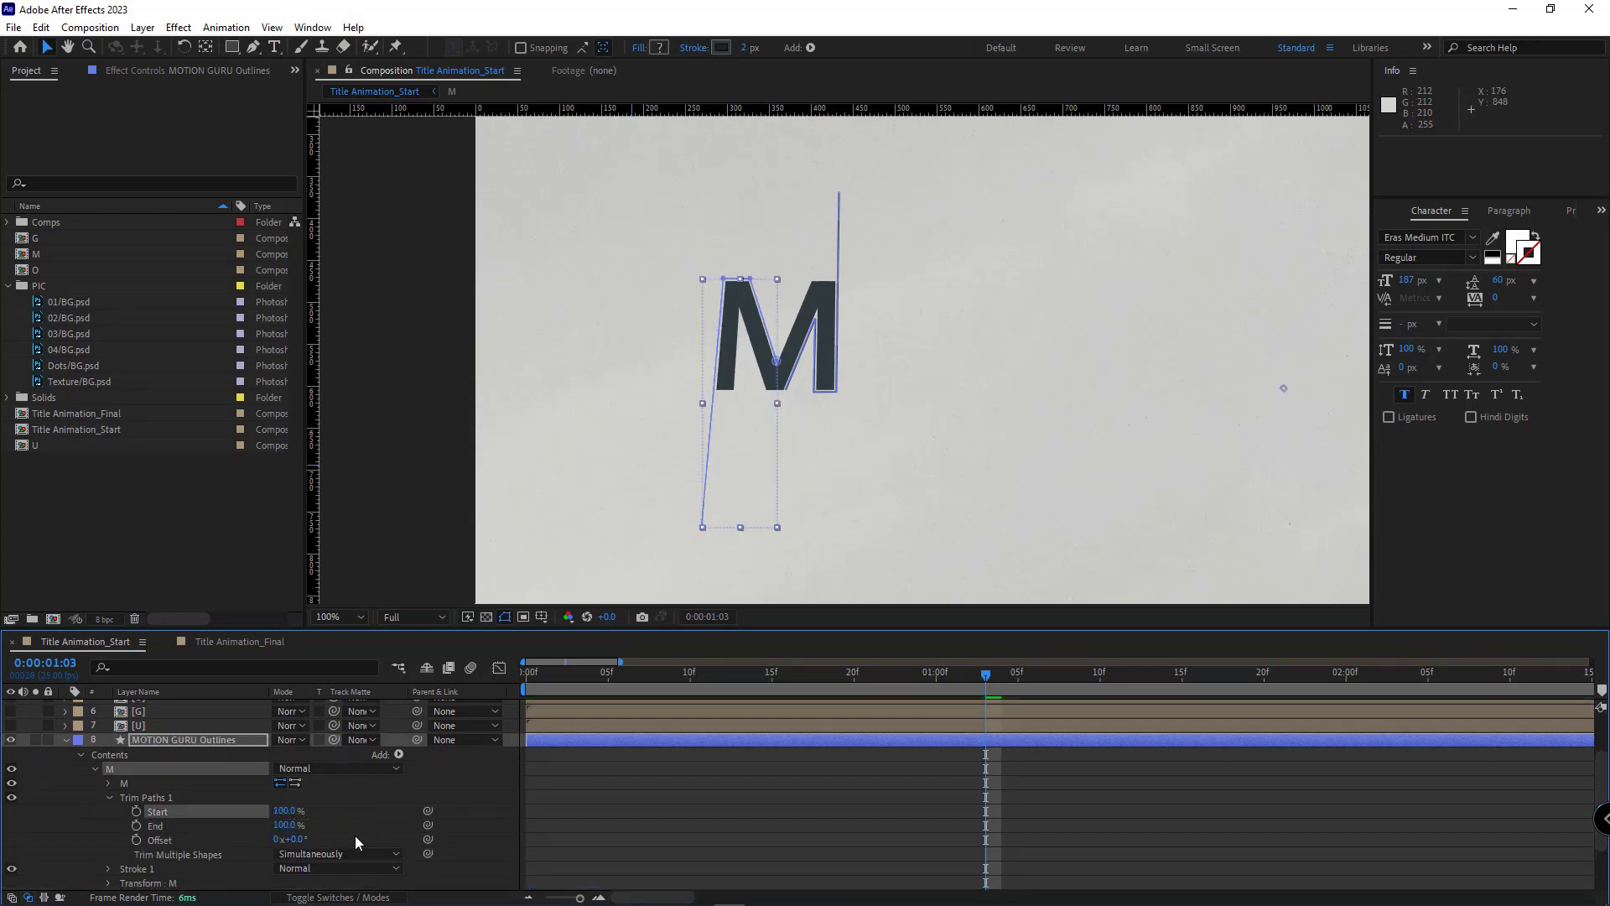
click(136, 812)
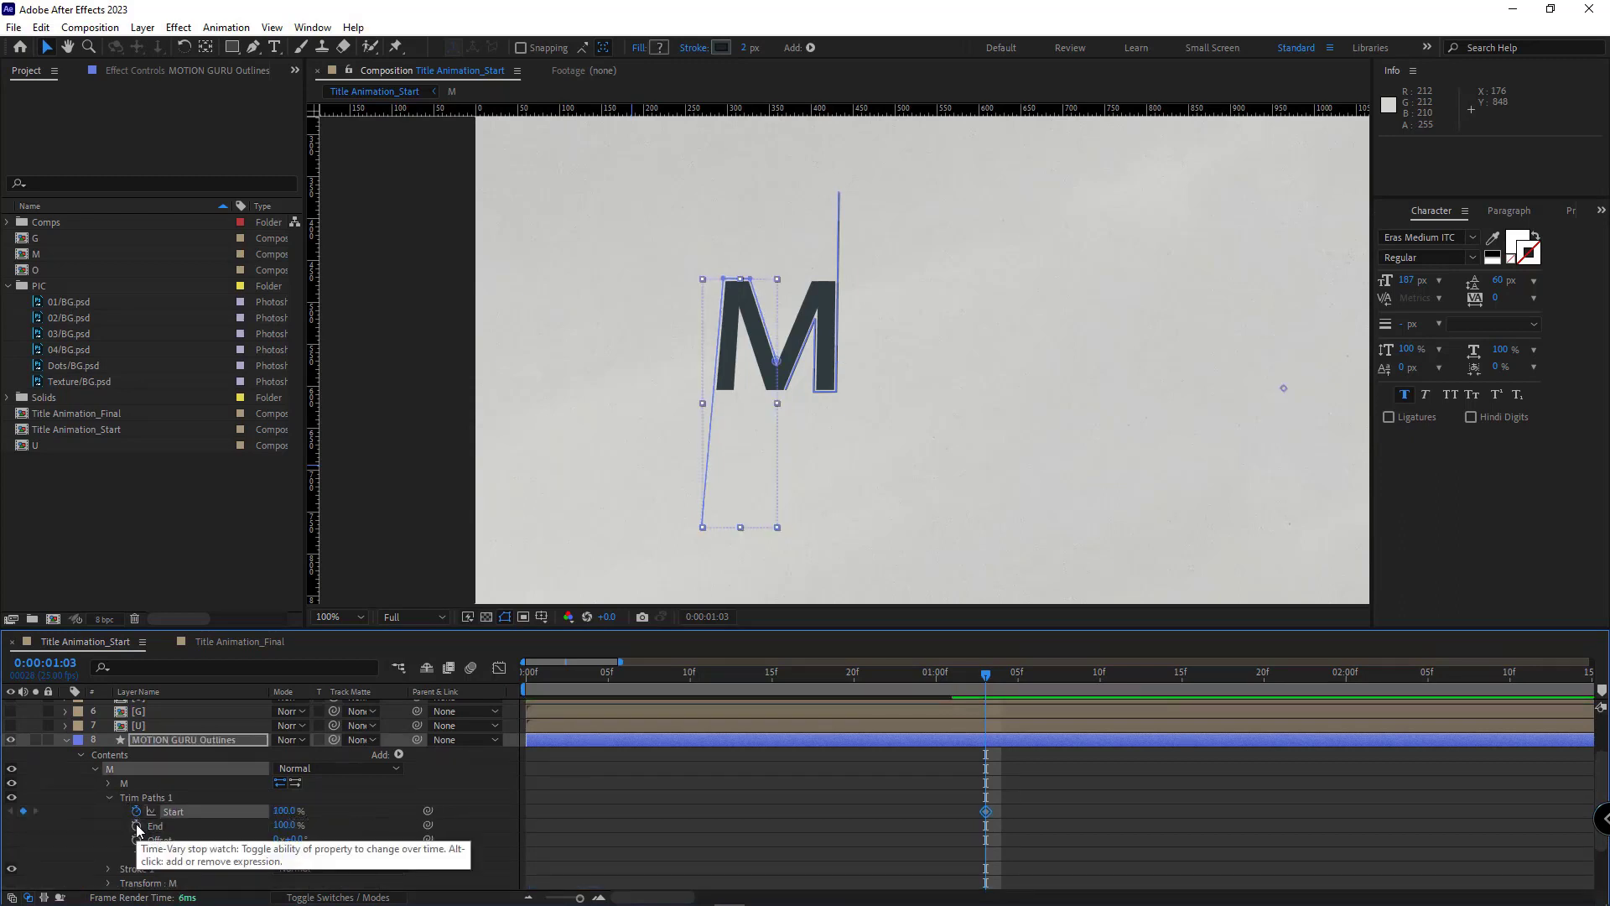
click(137, 826)
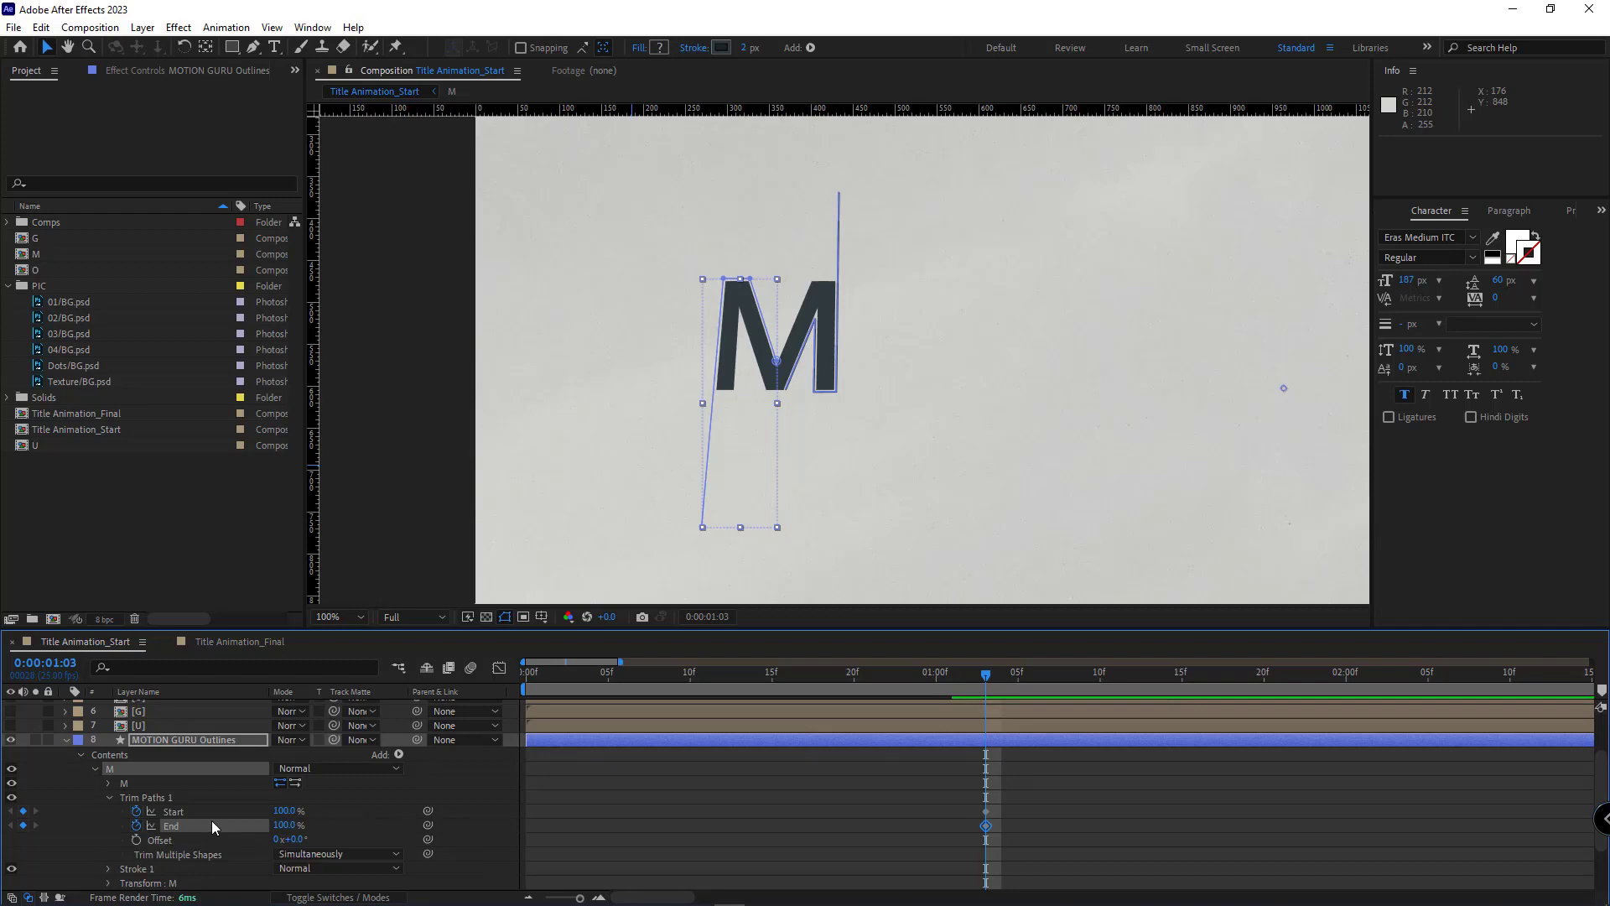
scroll(211, 821, down, 1)
shift+click(985, 782)
drag(985, 797, 723, 794)
click(784, 789)
scroll(738, 790, up, 1)
scroll(788, 781, left, 2)
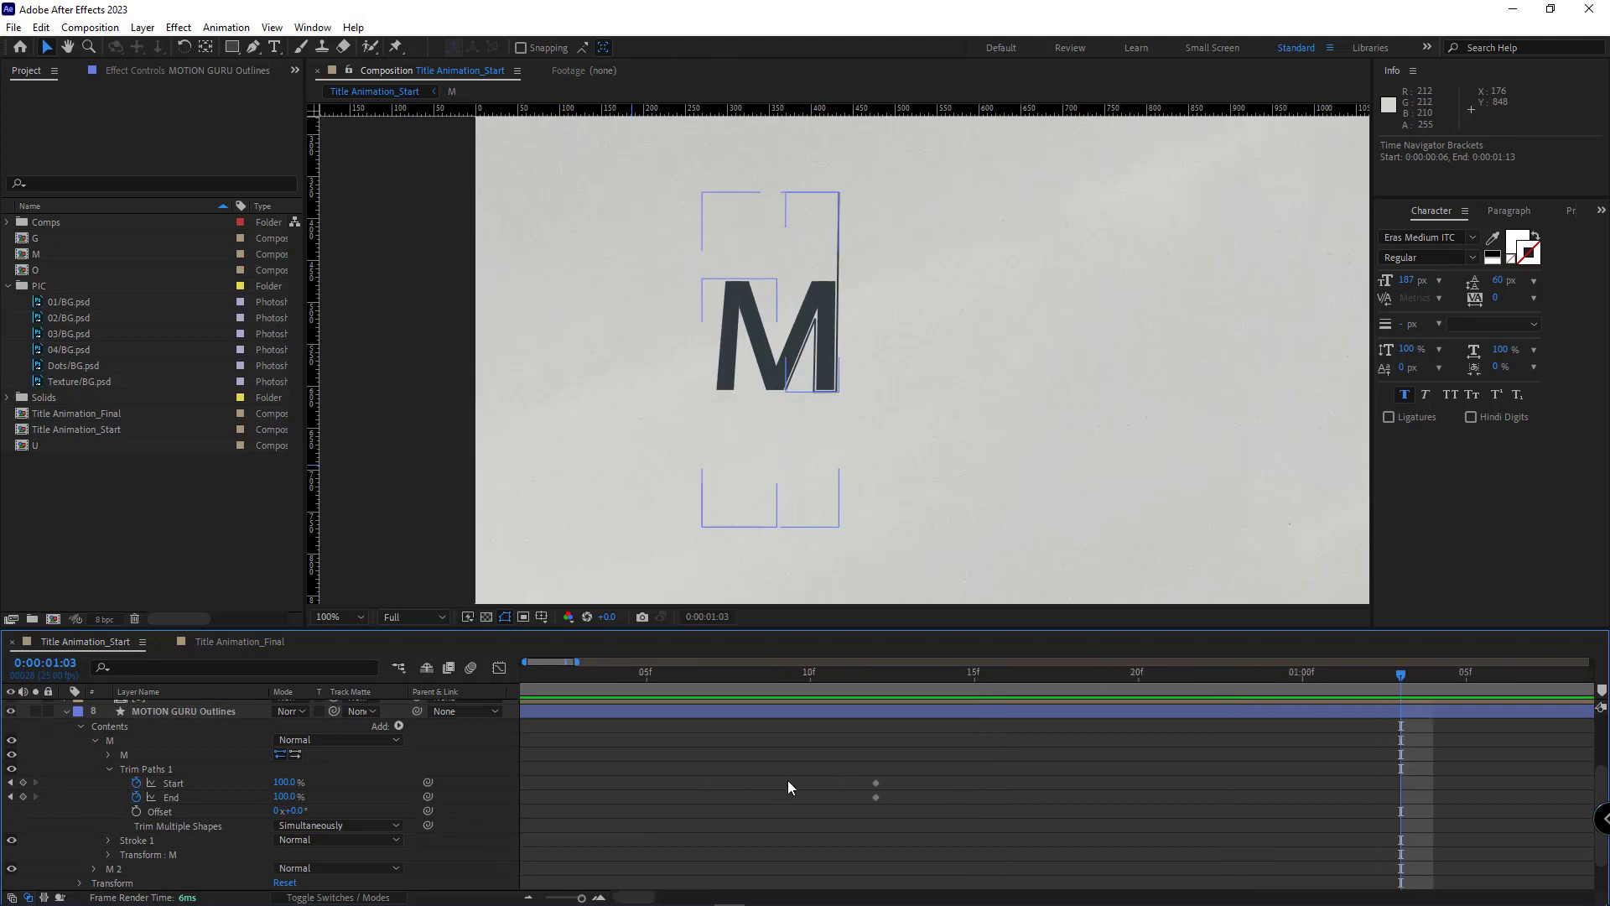
drag(657, 678, 571, 678)
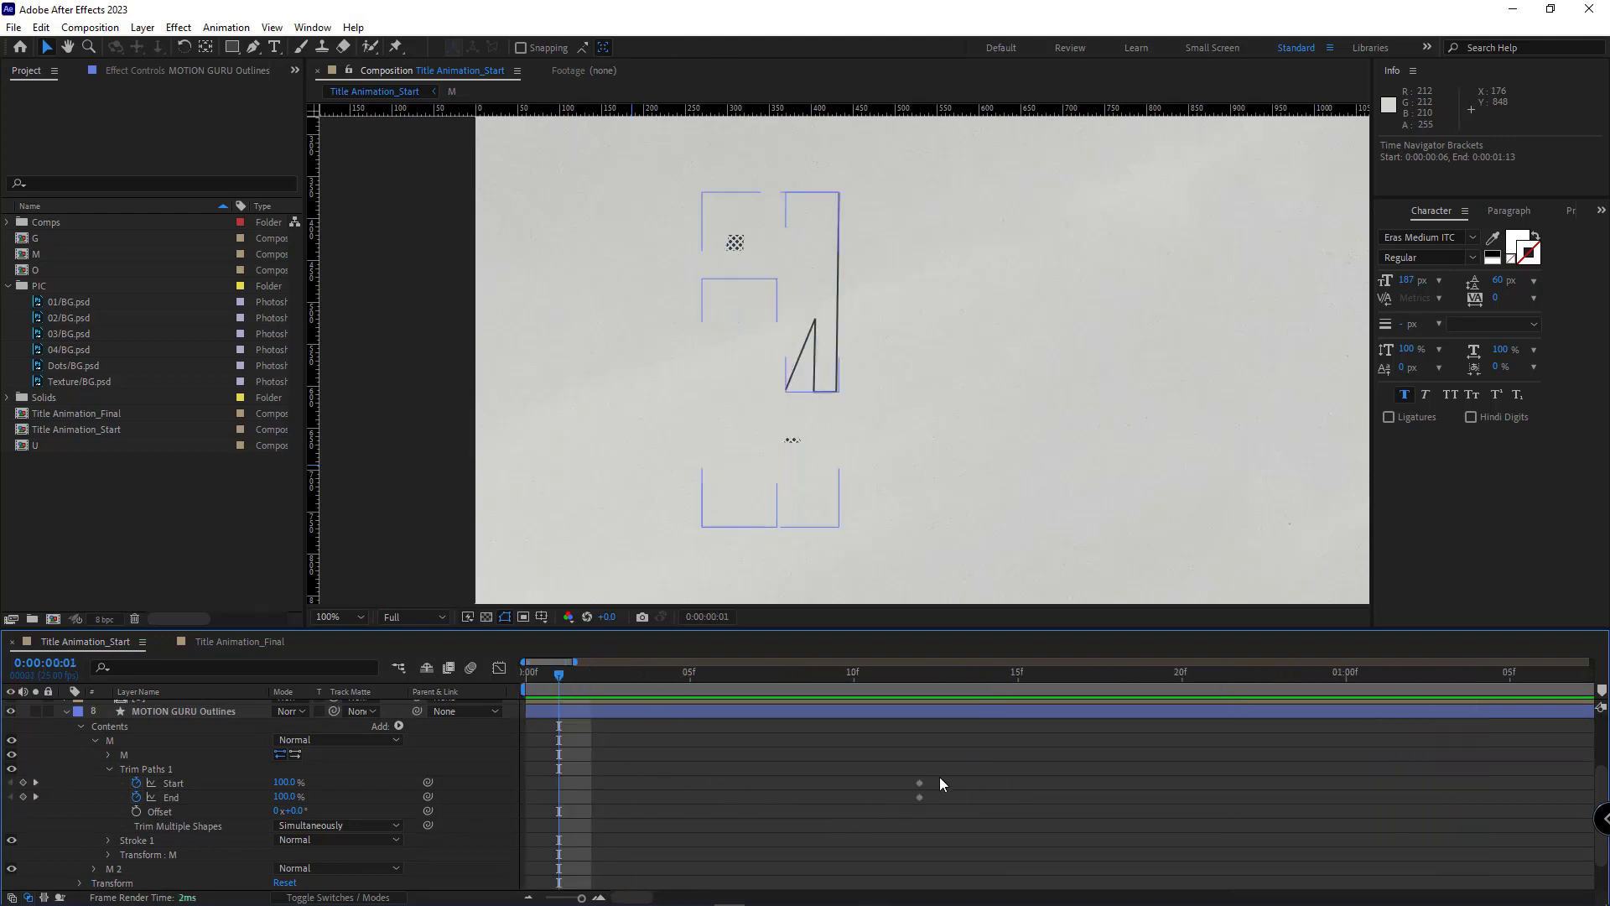
drag(940, 779, 565, 797)
click(565, 797)
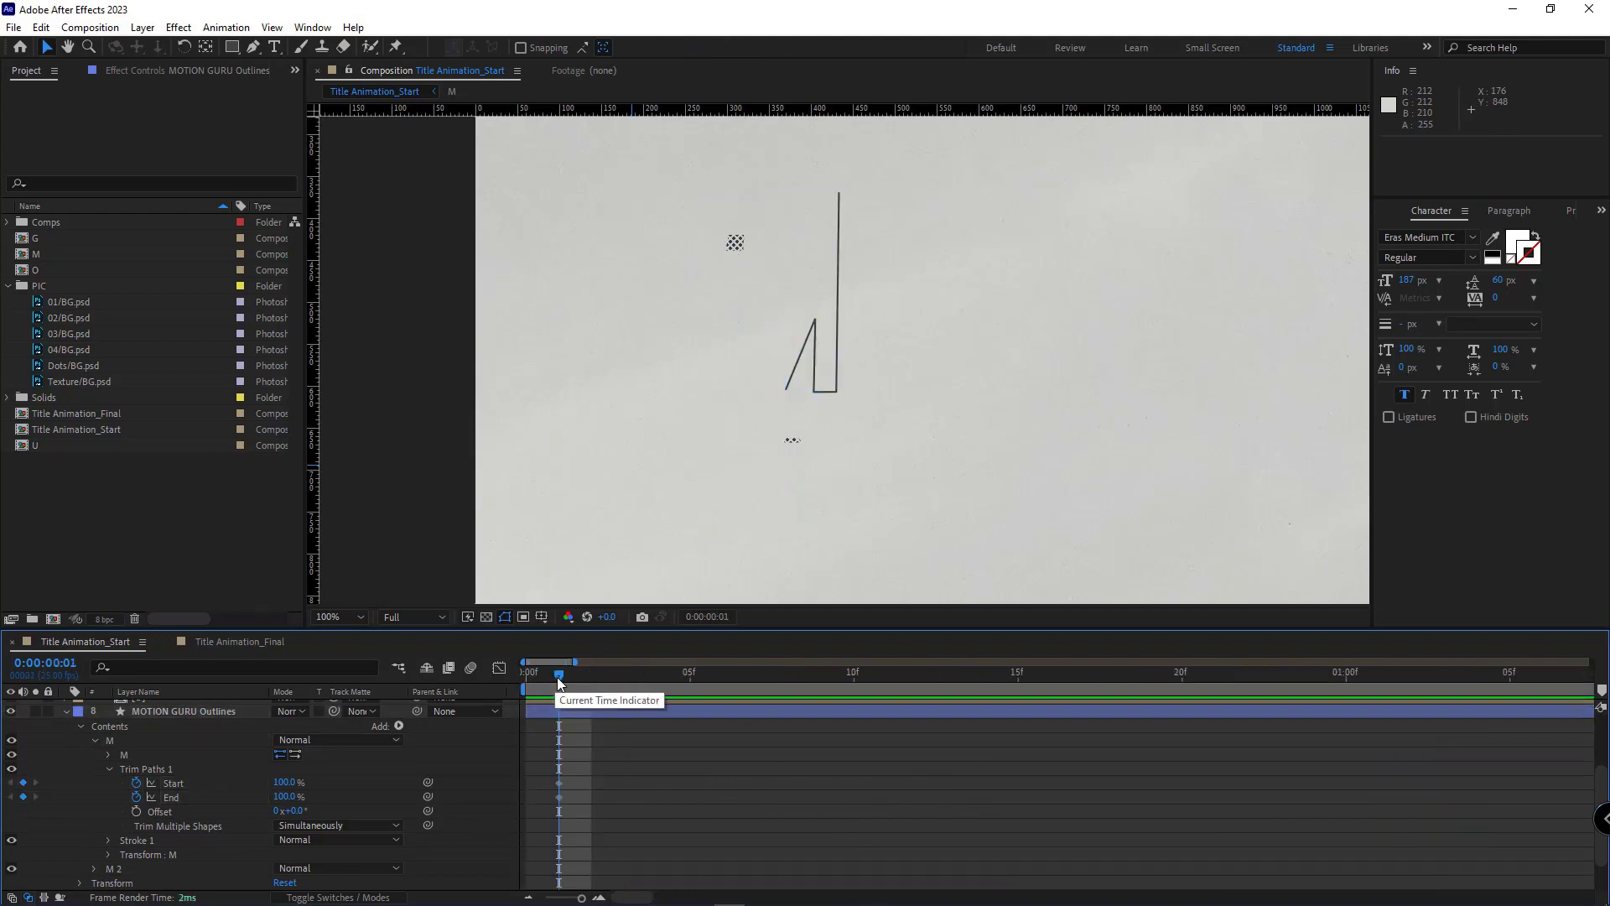
At 0:00:00:23, set the M group's Trim Paths Start to 4.4% and End to 36.4%, and hide the path outlines in the viewer
drag(559, 677, 1285, 737)
mouse_move(288, 785)
mouse_down()
mouse_move(219, 793)
mouse_move(325, 782)
mouse_move(290, 783)
mouse_move(316, 798)
mouse_up()
click(774, 430)
key(ctrl+z)
click(778, 445)
click(173, 783)
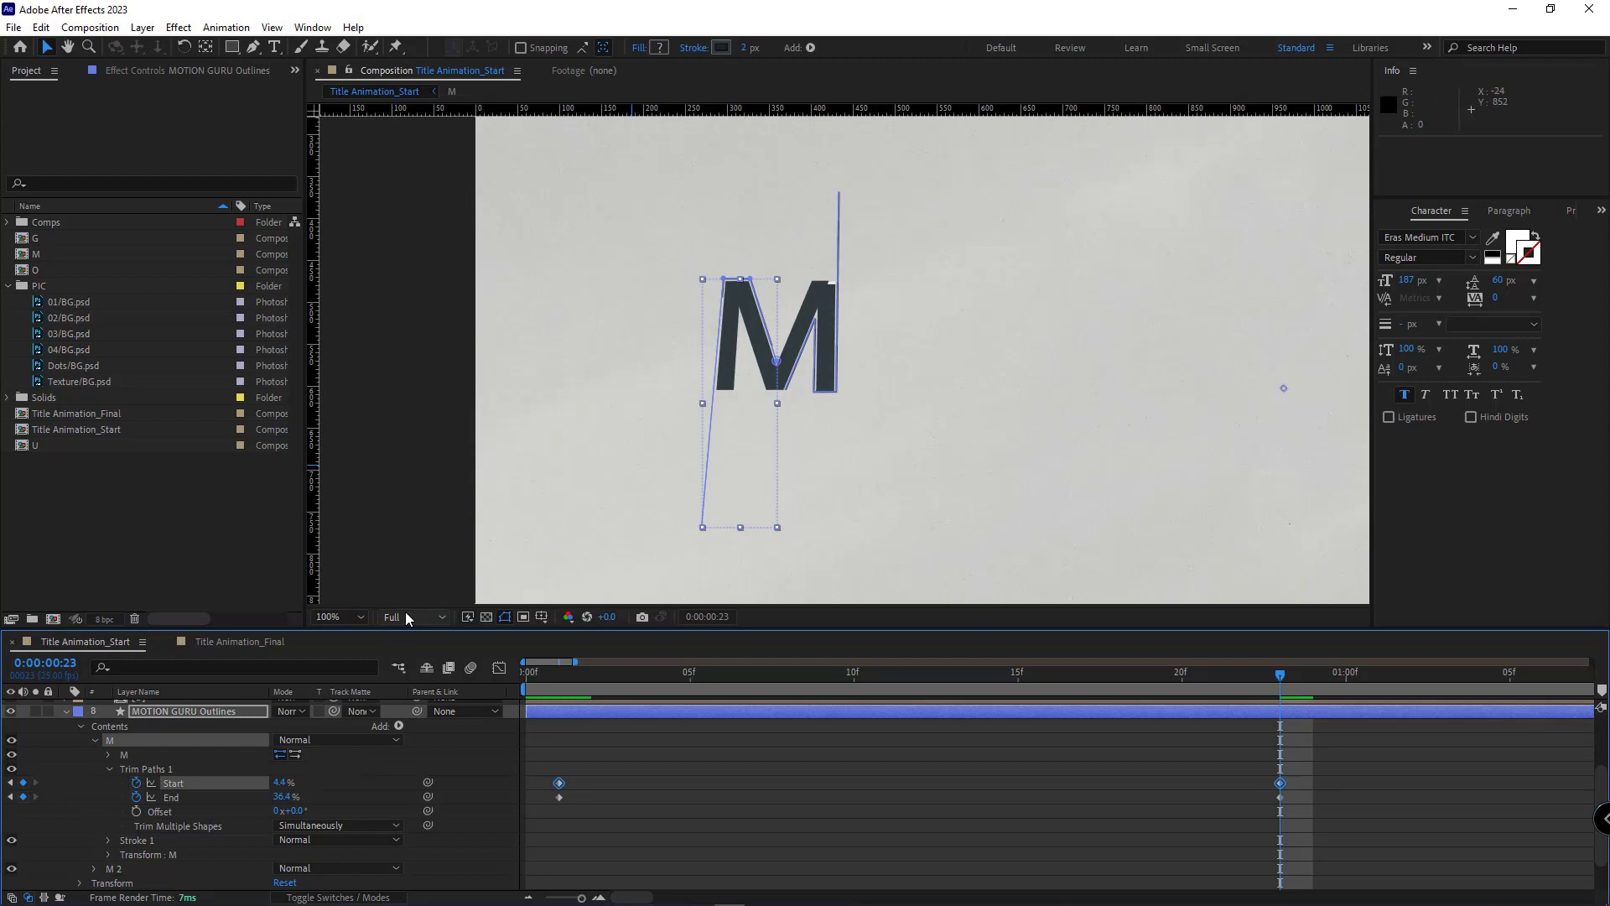
click(506, 617)
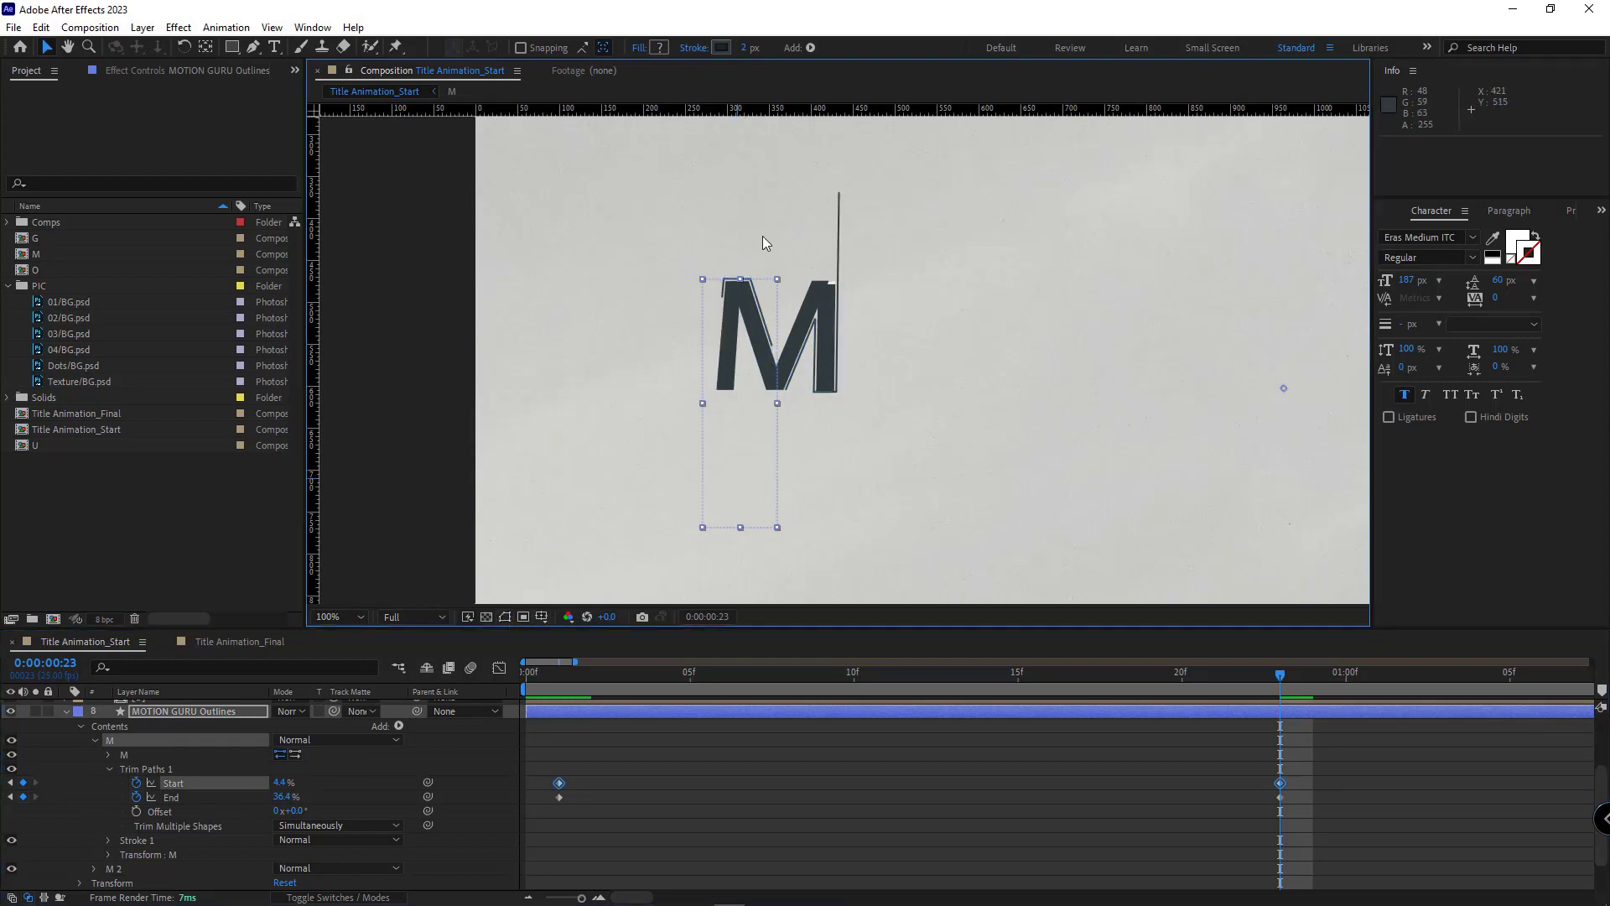
scroll(749, 348, up, 2)
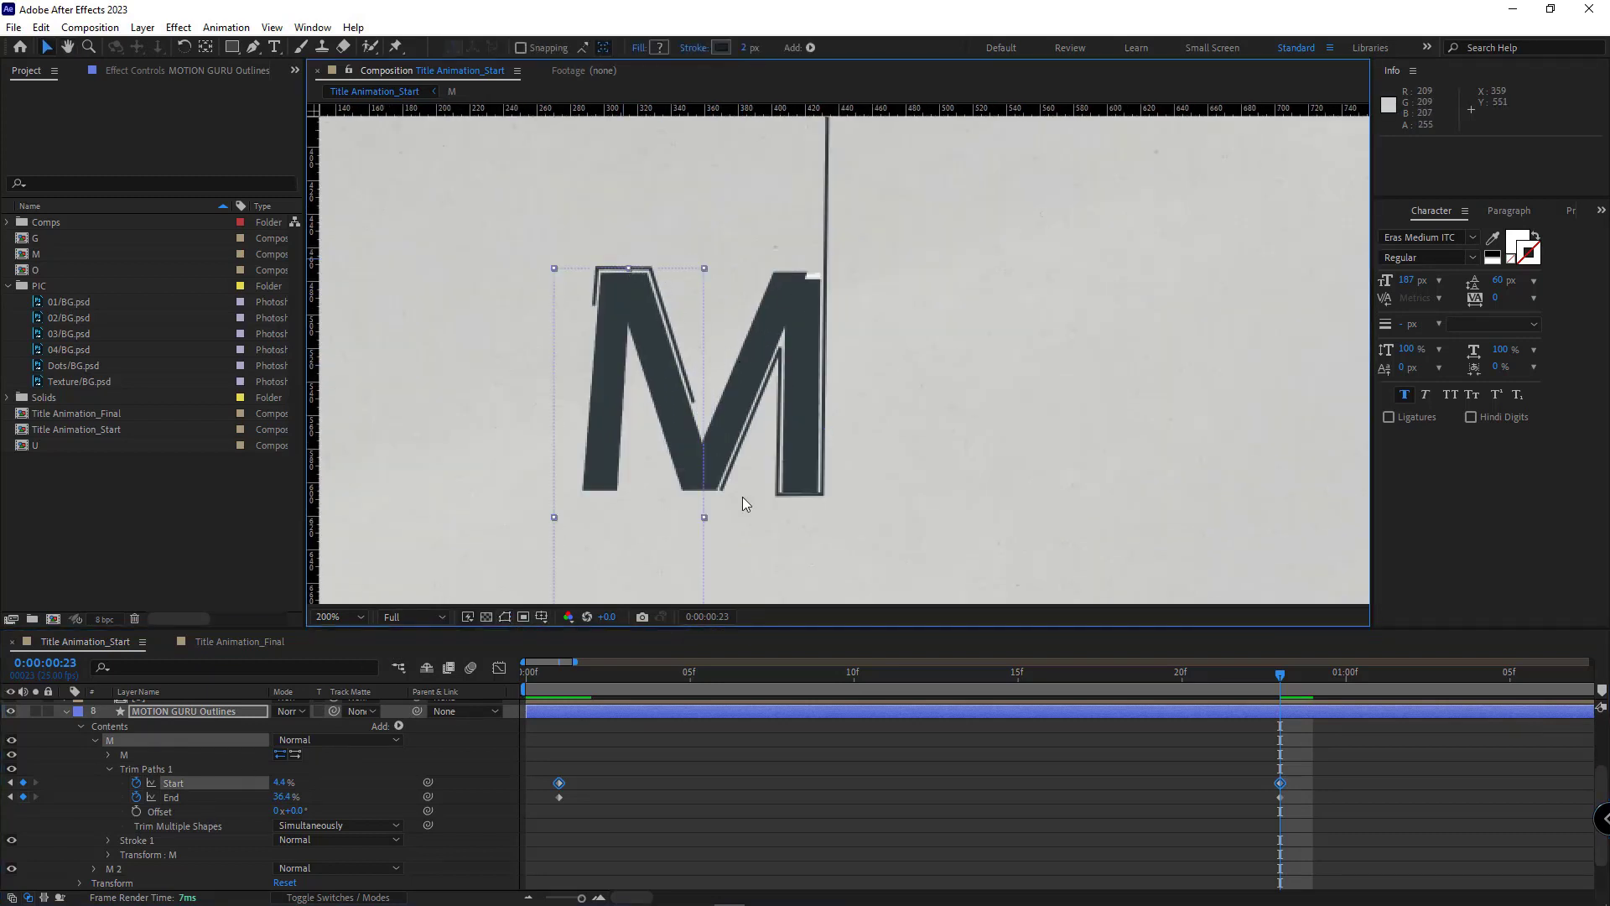
Apply Easy Ease to the last Start and End keyframes of the M group's Trim Paths
drag(1302, 771, 1265, 812)
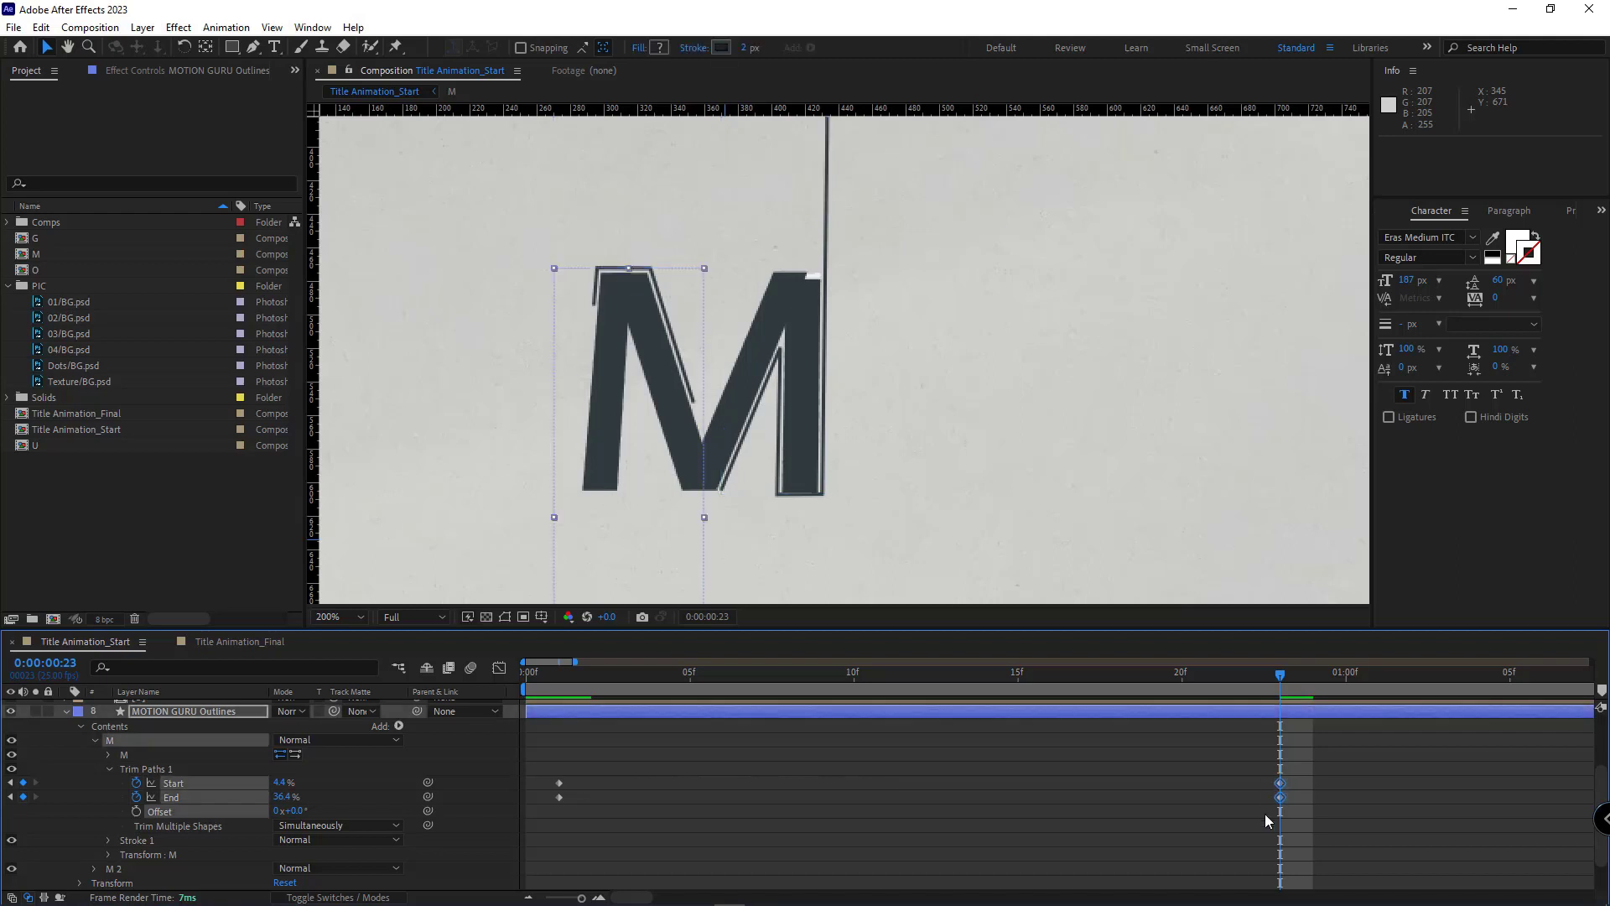
right_click(1280, 797)
mouse_move(1400, 793)
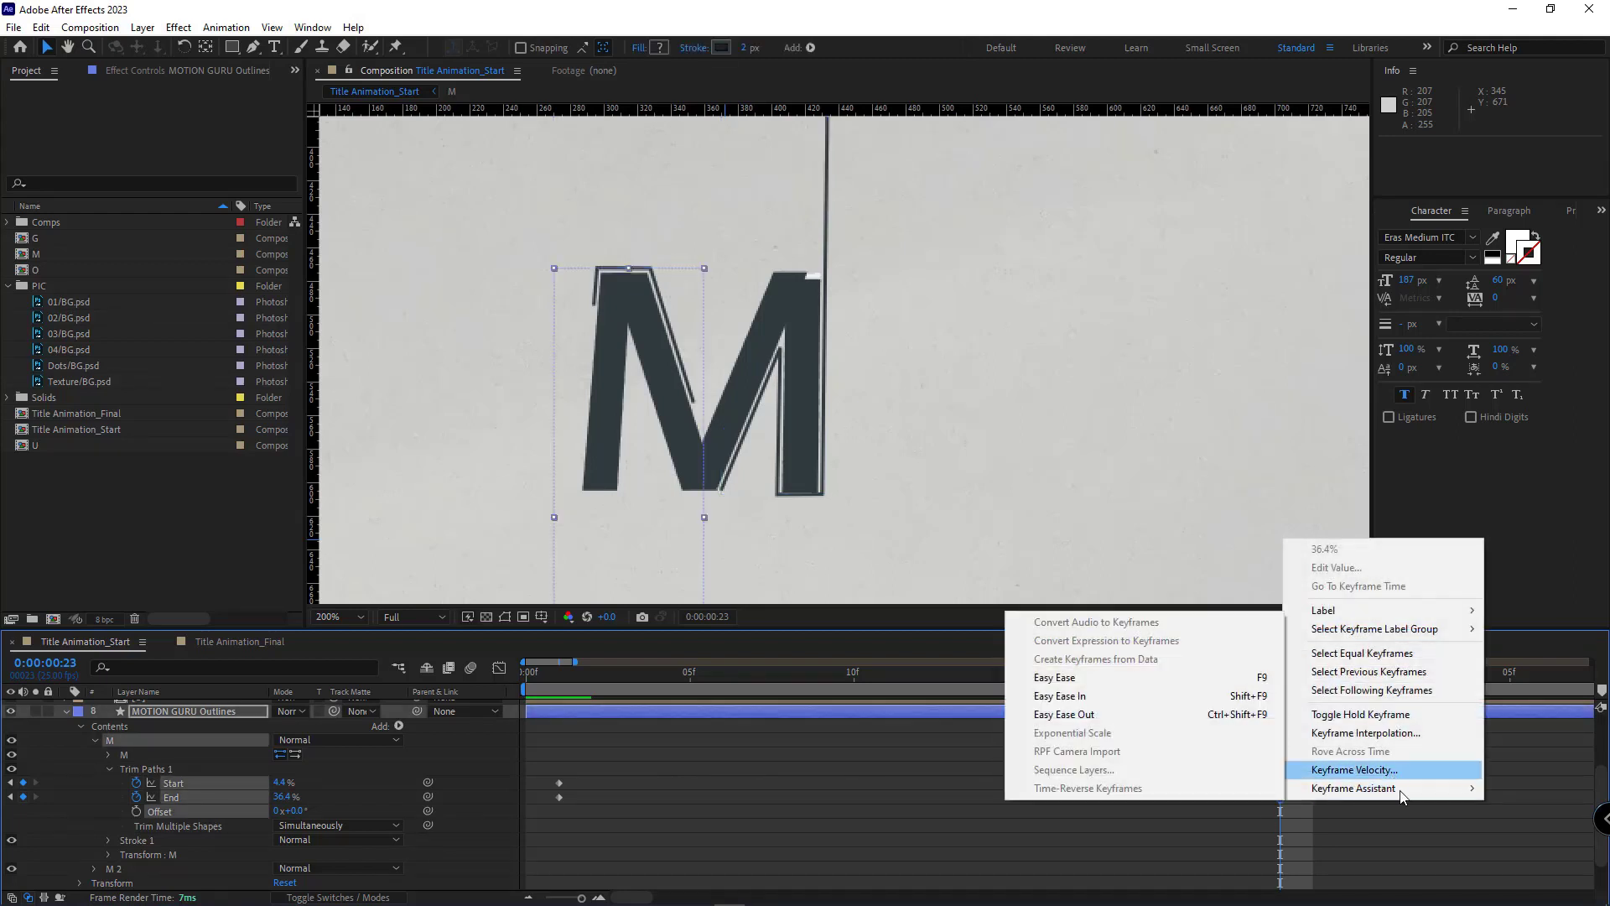
click(1070, 679)
click(990, 786)
key(minus)
key(comma)
At 0:00:00:05, set the M group's Trim Paths Start to 59.5% and make that keyframe linear
mouse_move(545, 668)
mouse_down()
mouse_move(631, 681)
mouse_move(551, 682)
mouse_move(626, 681)
mouse_up()
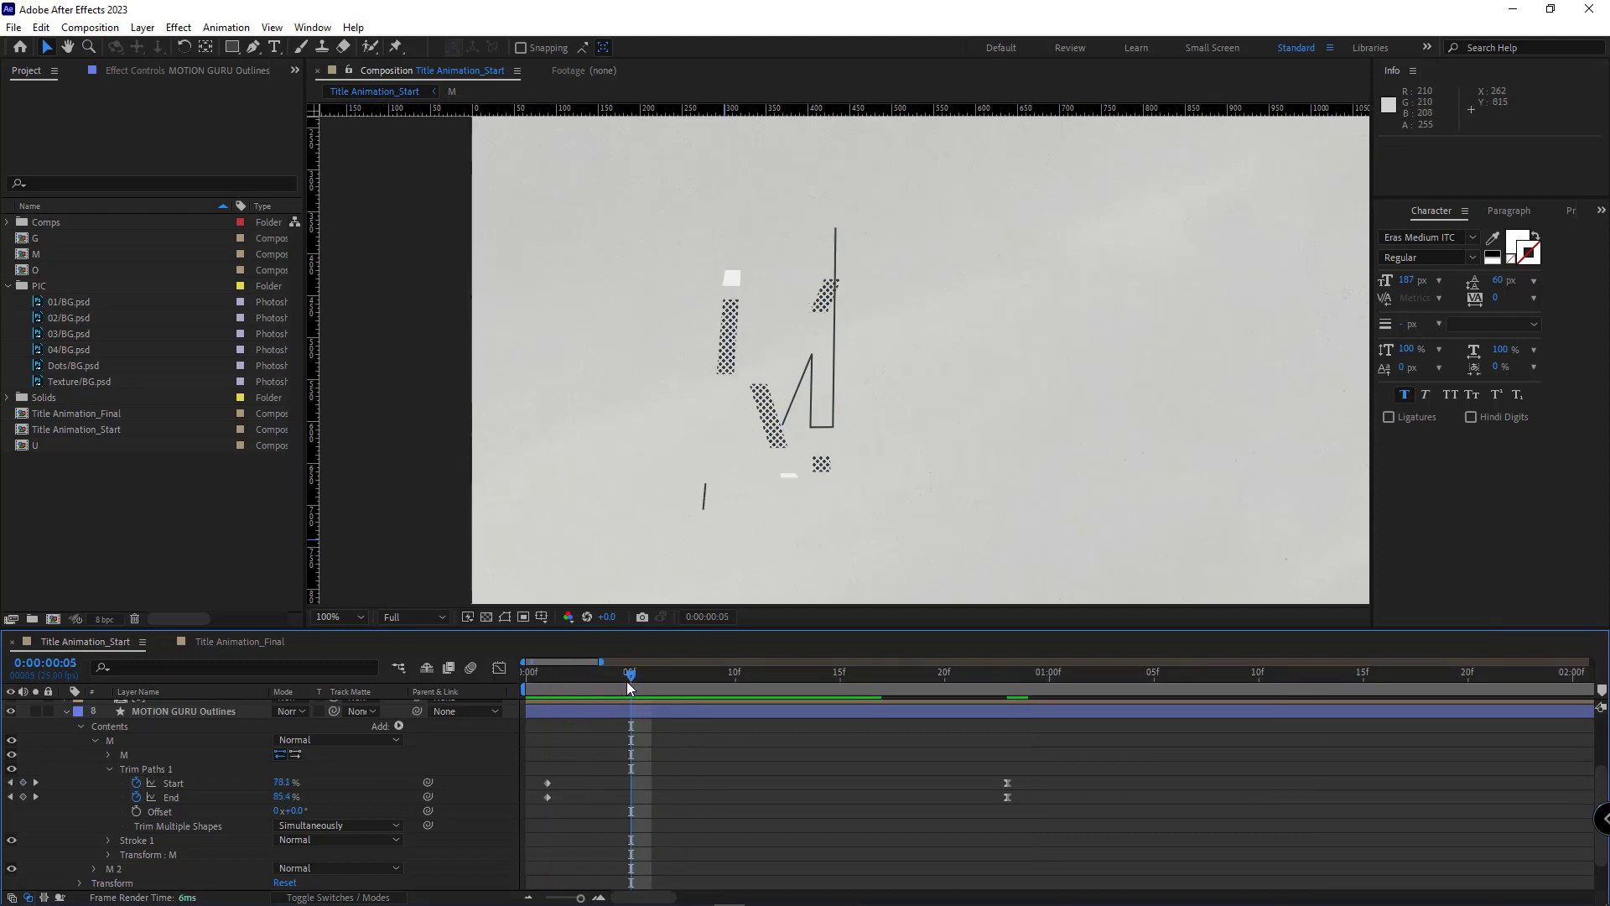
drag(282, 782, 159, 782)
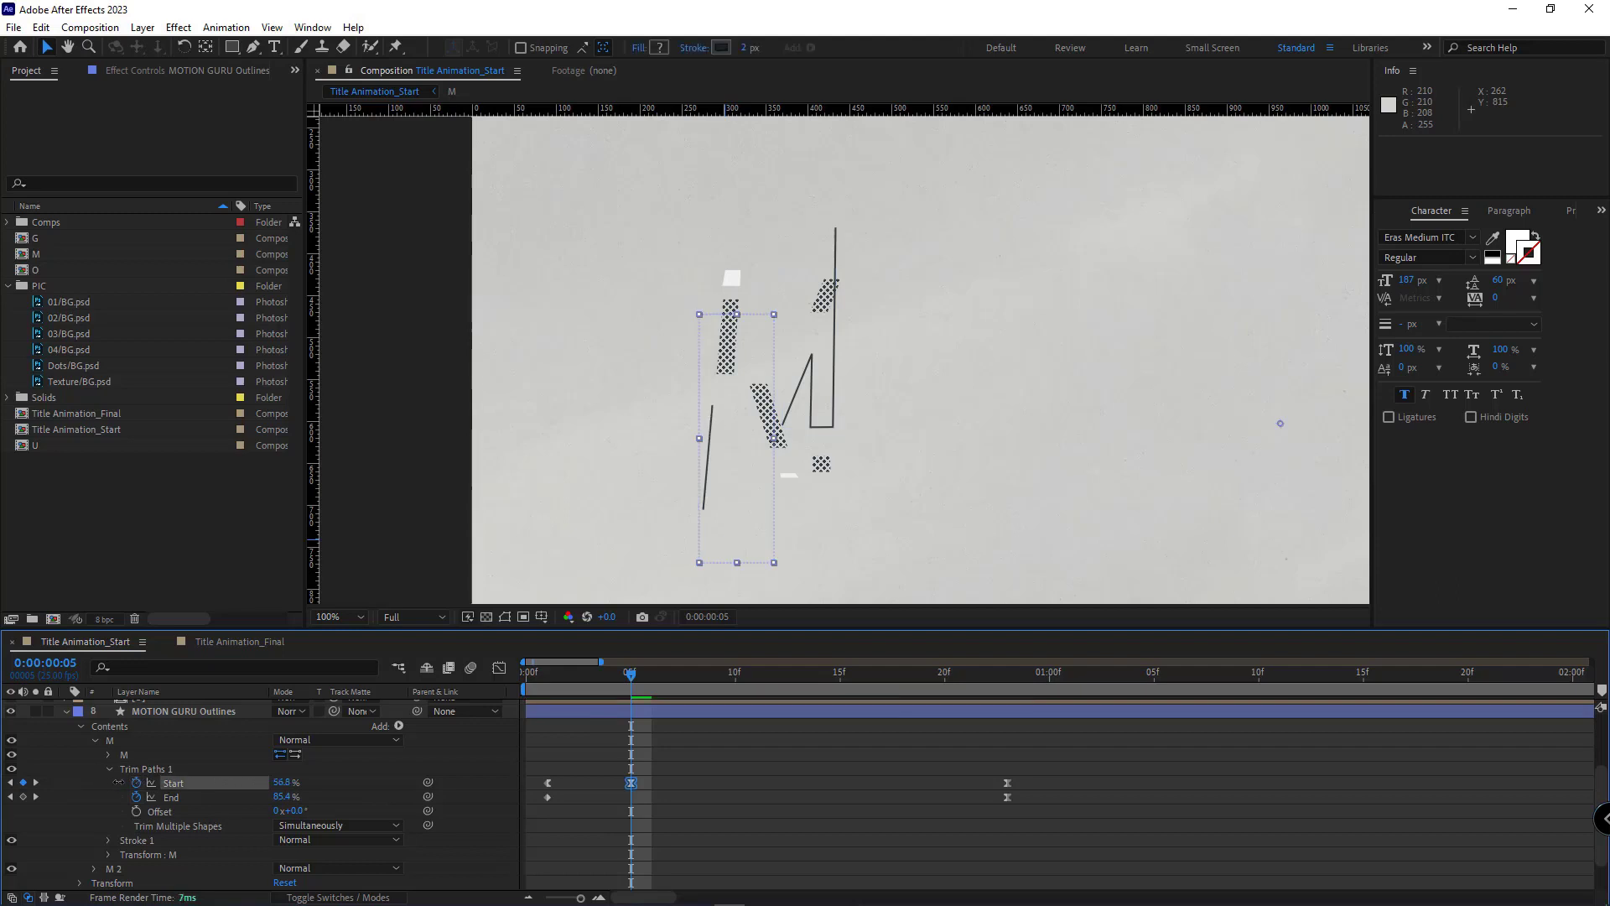
drag(135, 782, 131, 782)
click(669, 733)
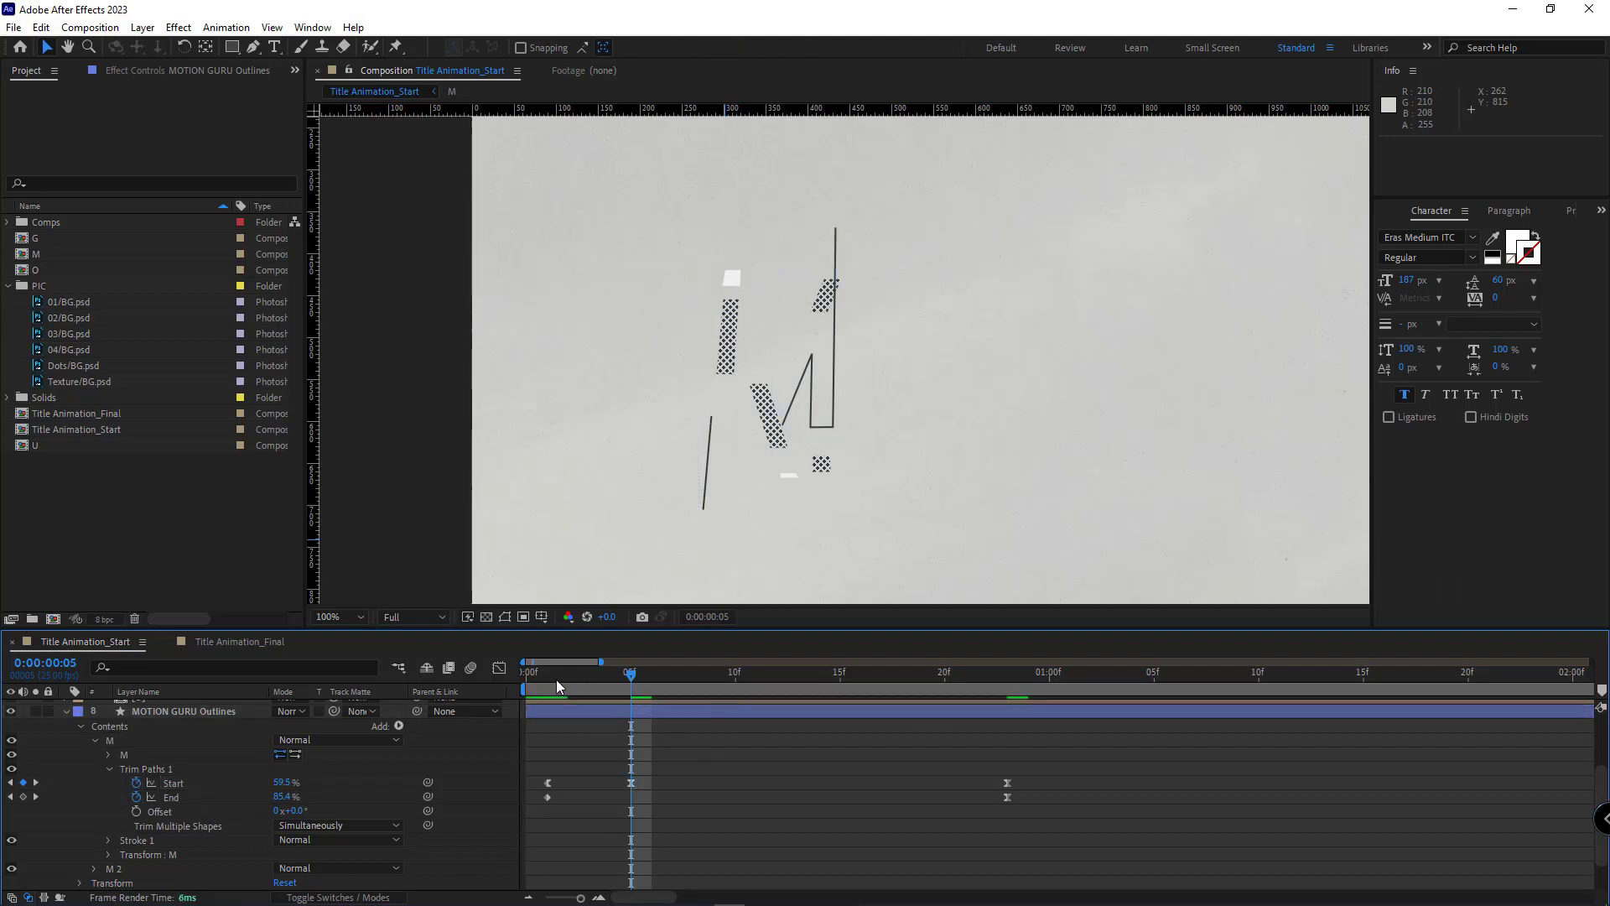
drag(556, 679, 568, 682)
click(631, 783)
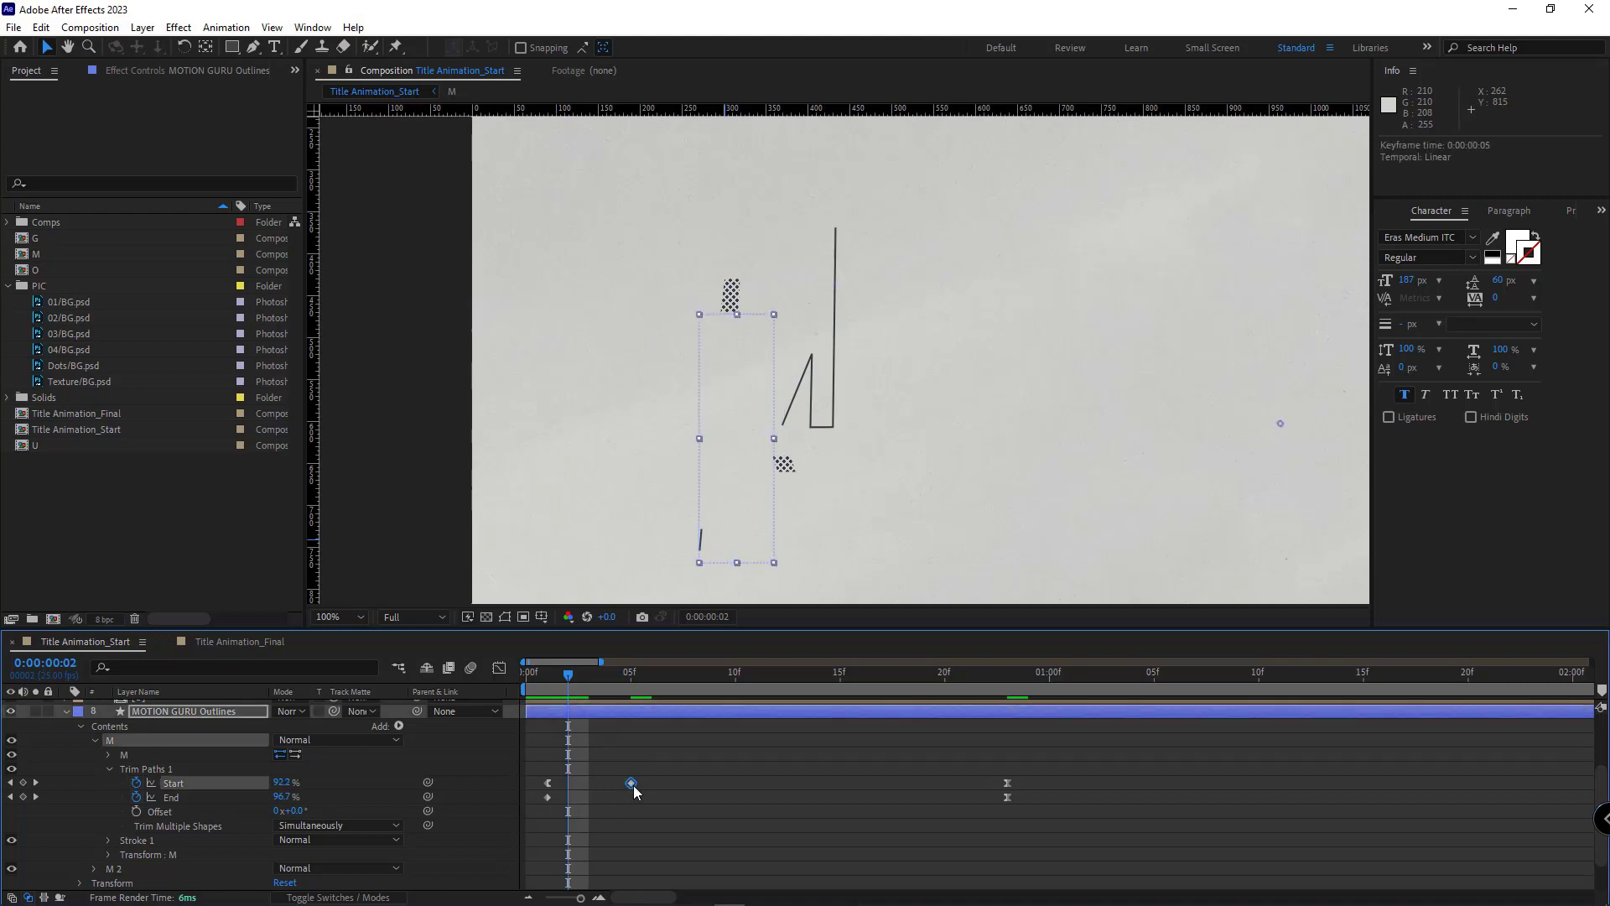
click(570, 782)
Move the last Start and End keyframes of the M group's Trim Paths to 0:00:01:07 and check the timing
drag(584, 682, 861, 712)
drag(1021, 780, 1214, 805)
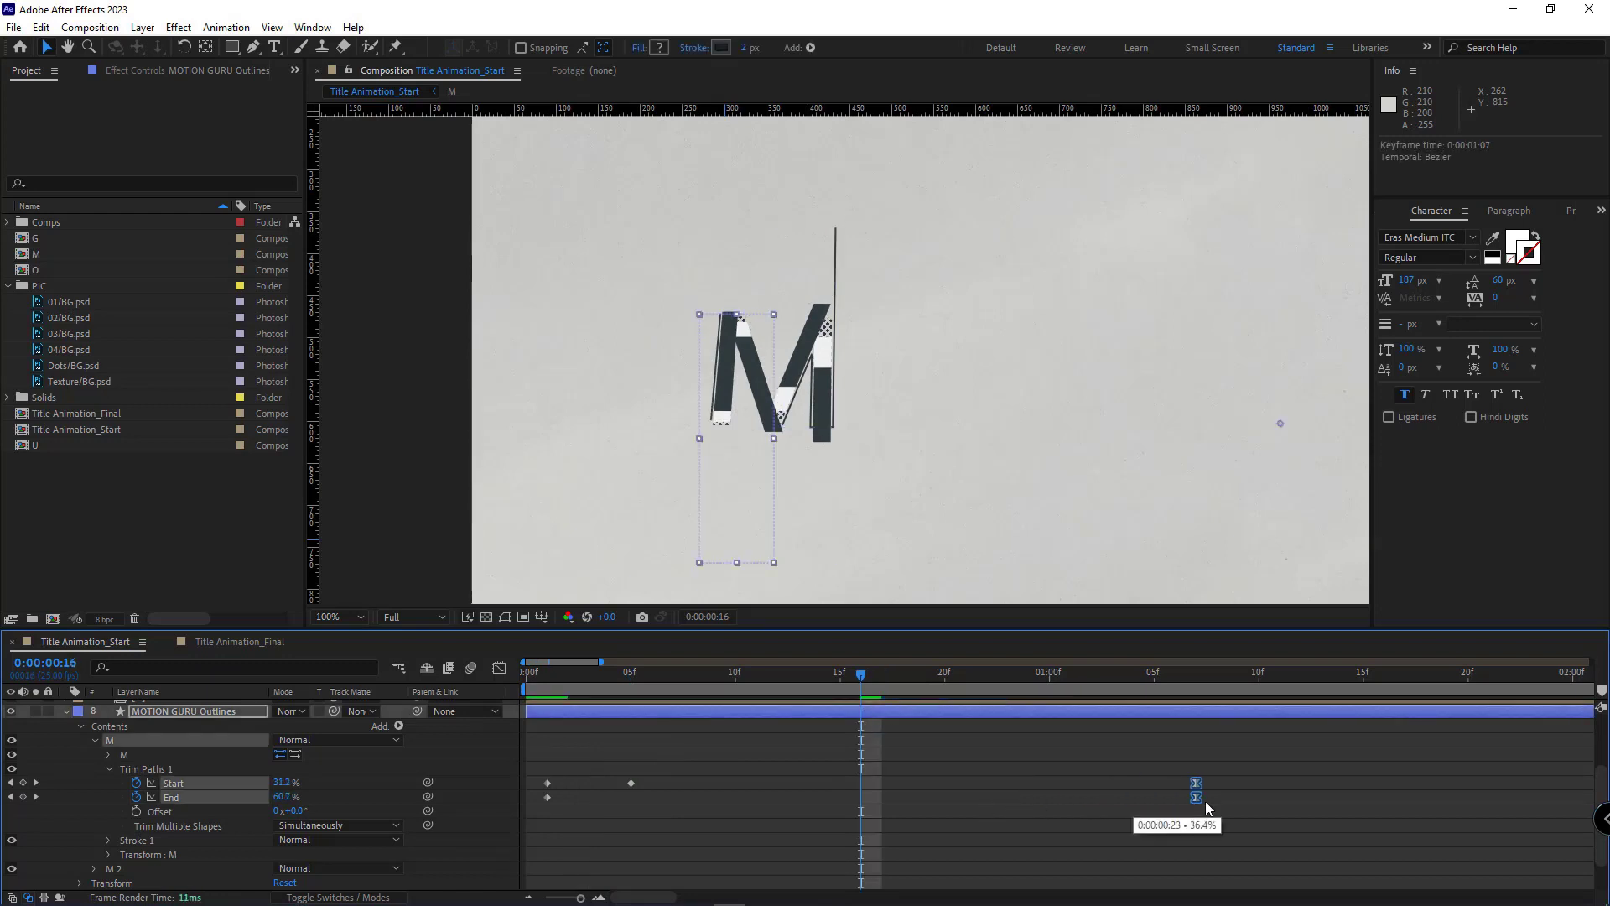
click(766, 853)
drag(546, 678, 971, 735)
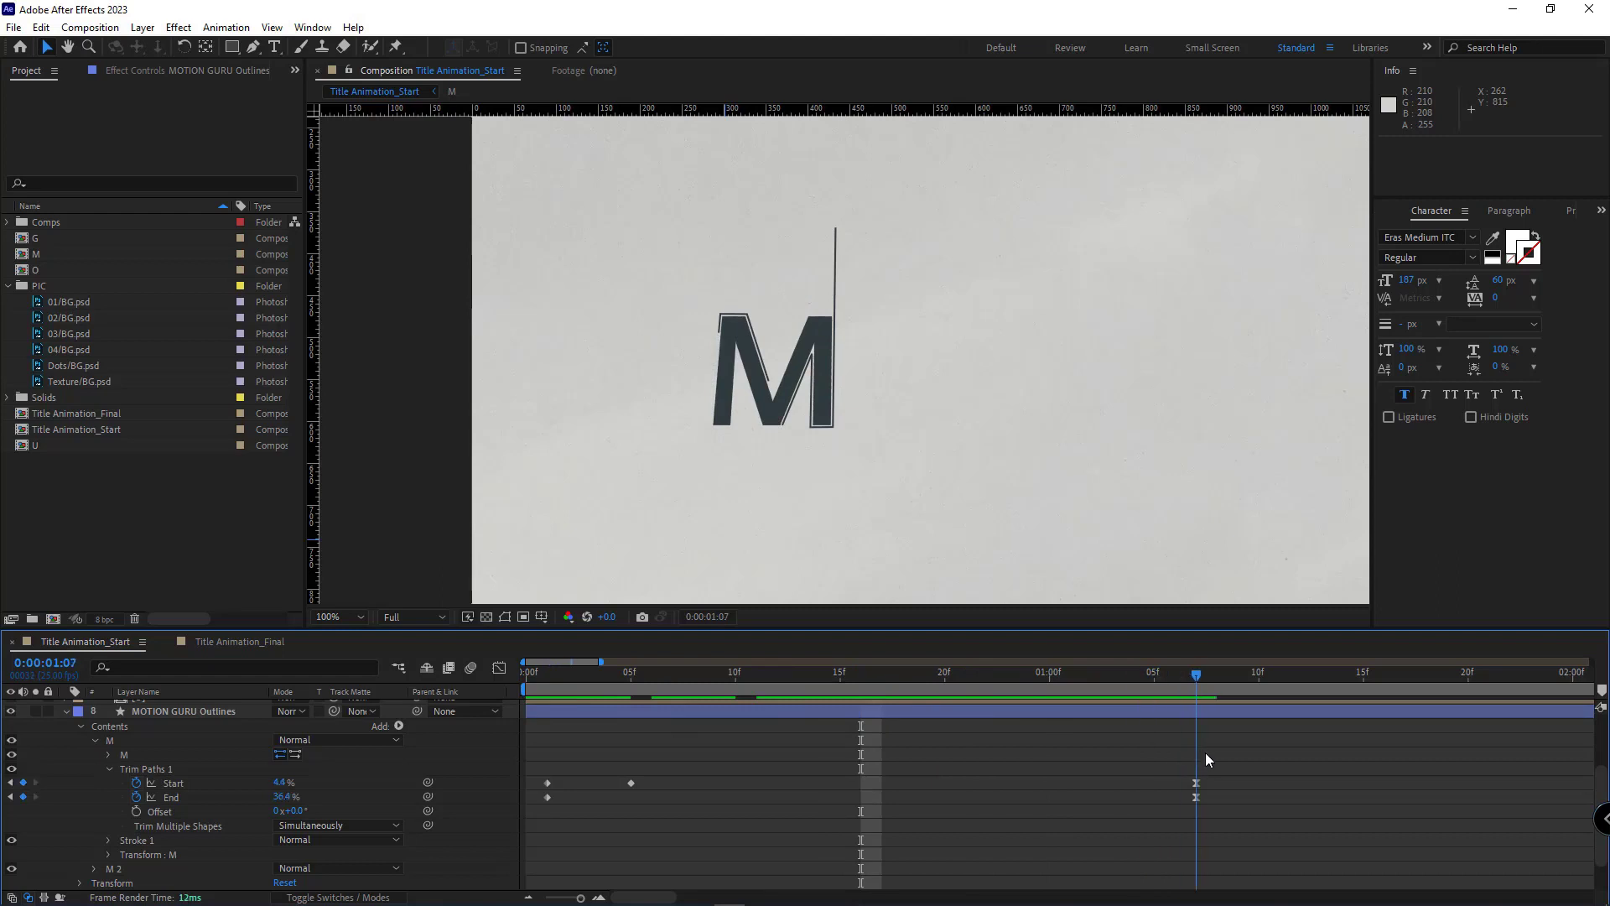
scroll(792, 770, down, 1)
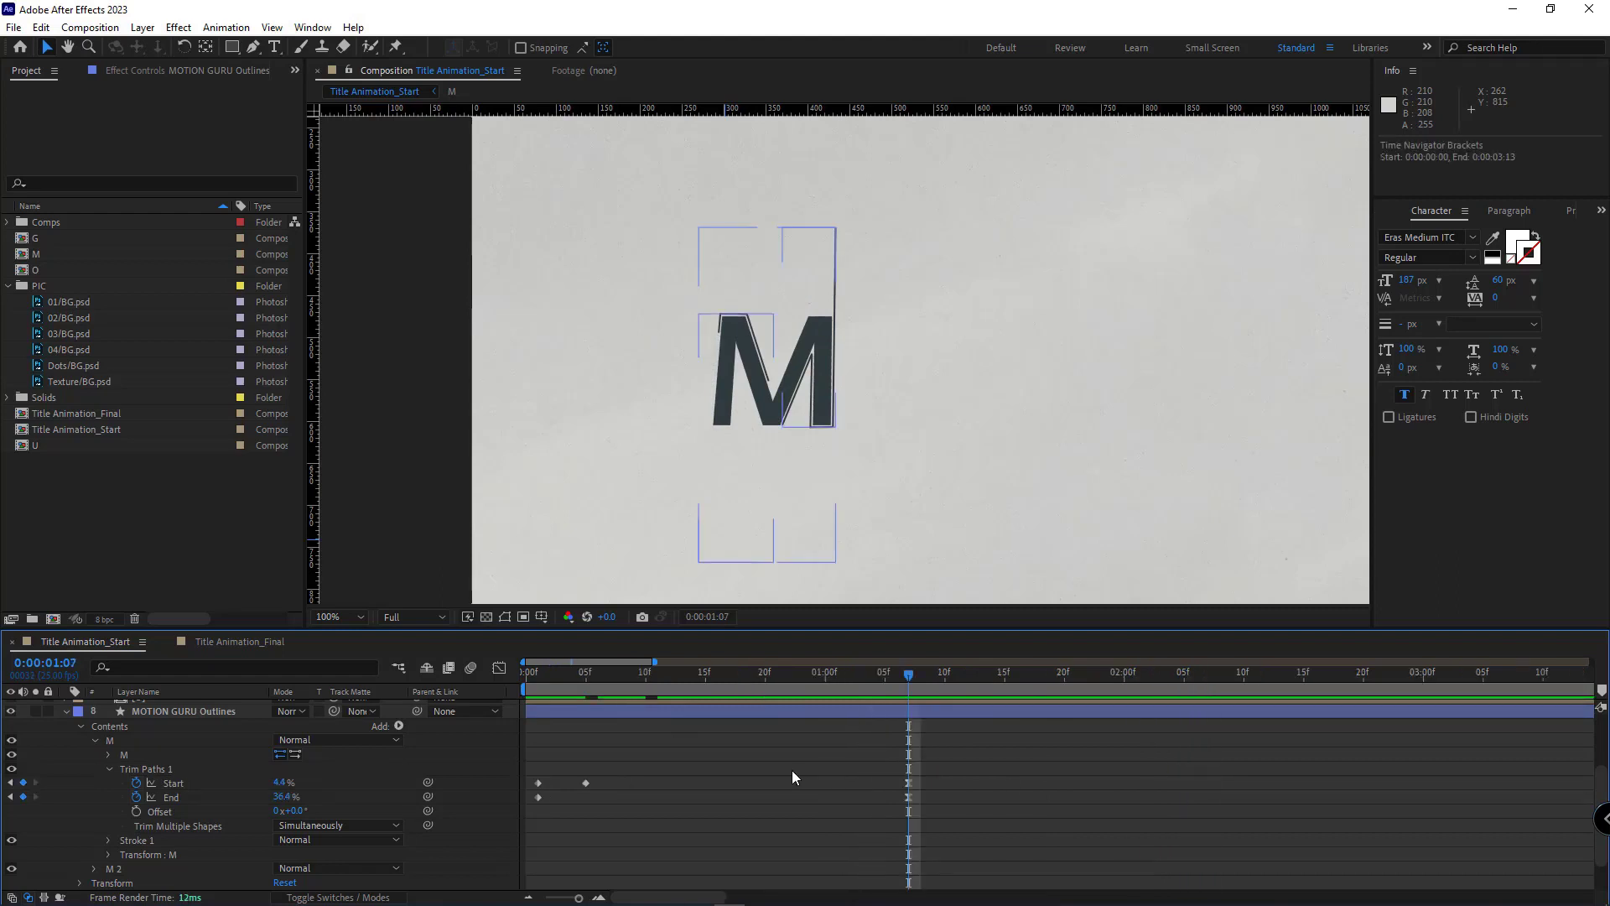
Copy the animated Trim Paths from the M group and paste it into the M 2 group
click(109, 769)
click(162, 789)
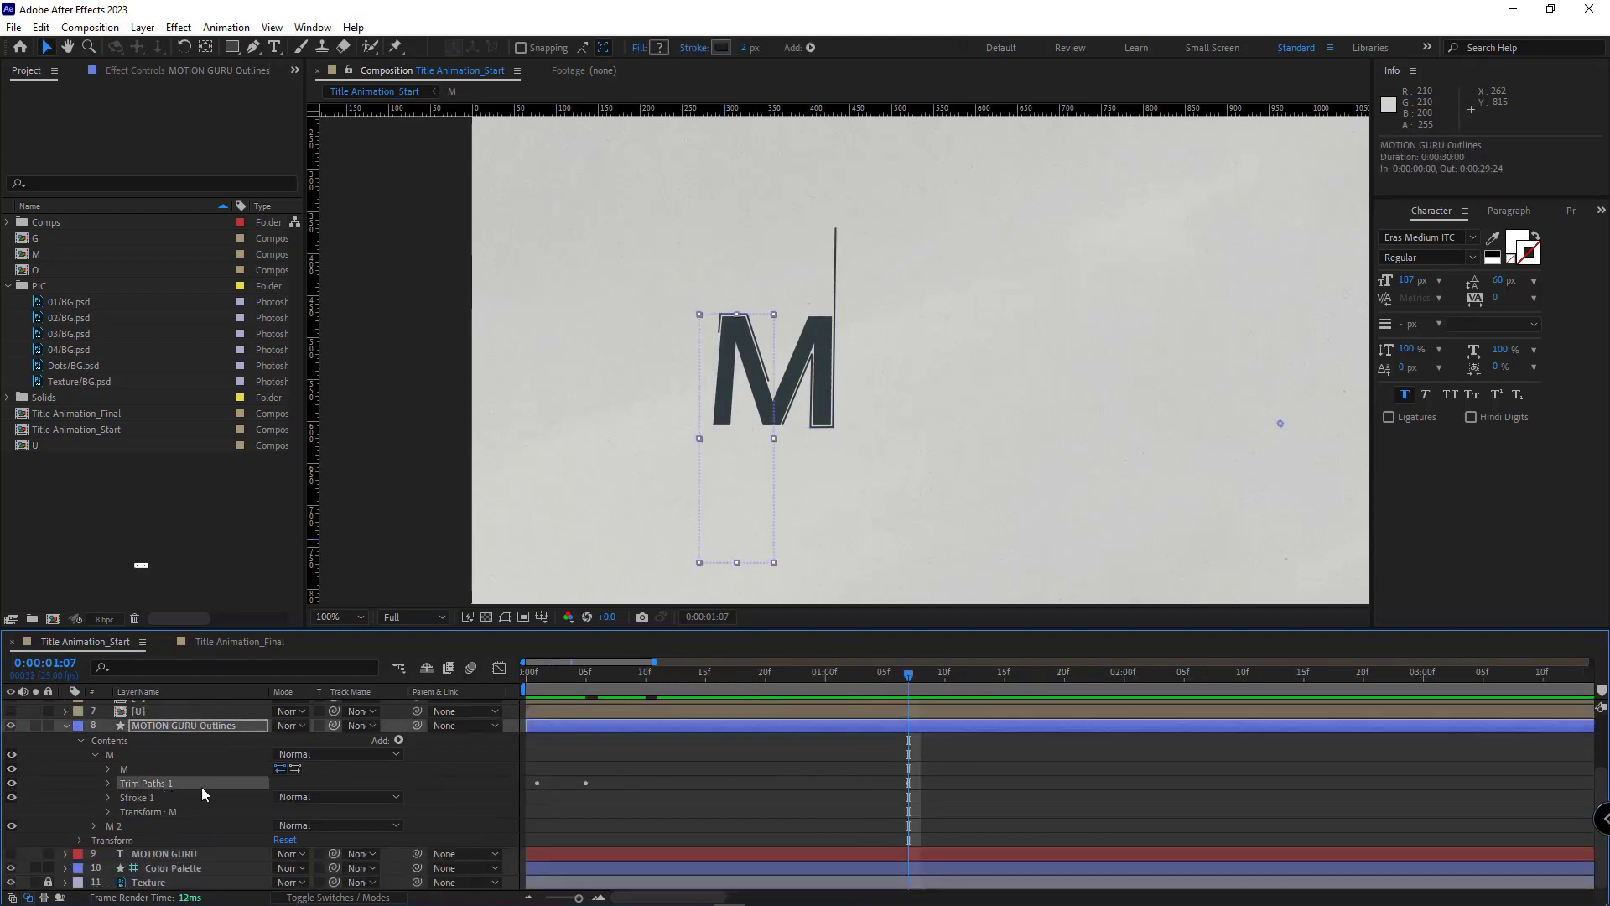
key(ctrl+c)
click(94, 754)
click(122, 827)
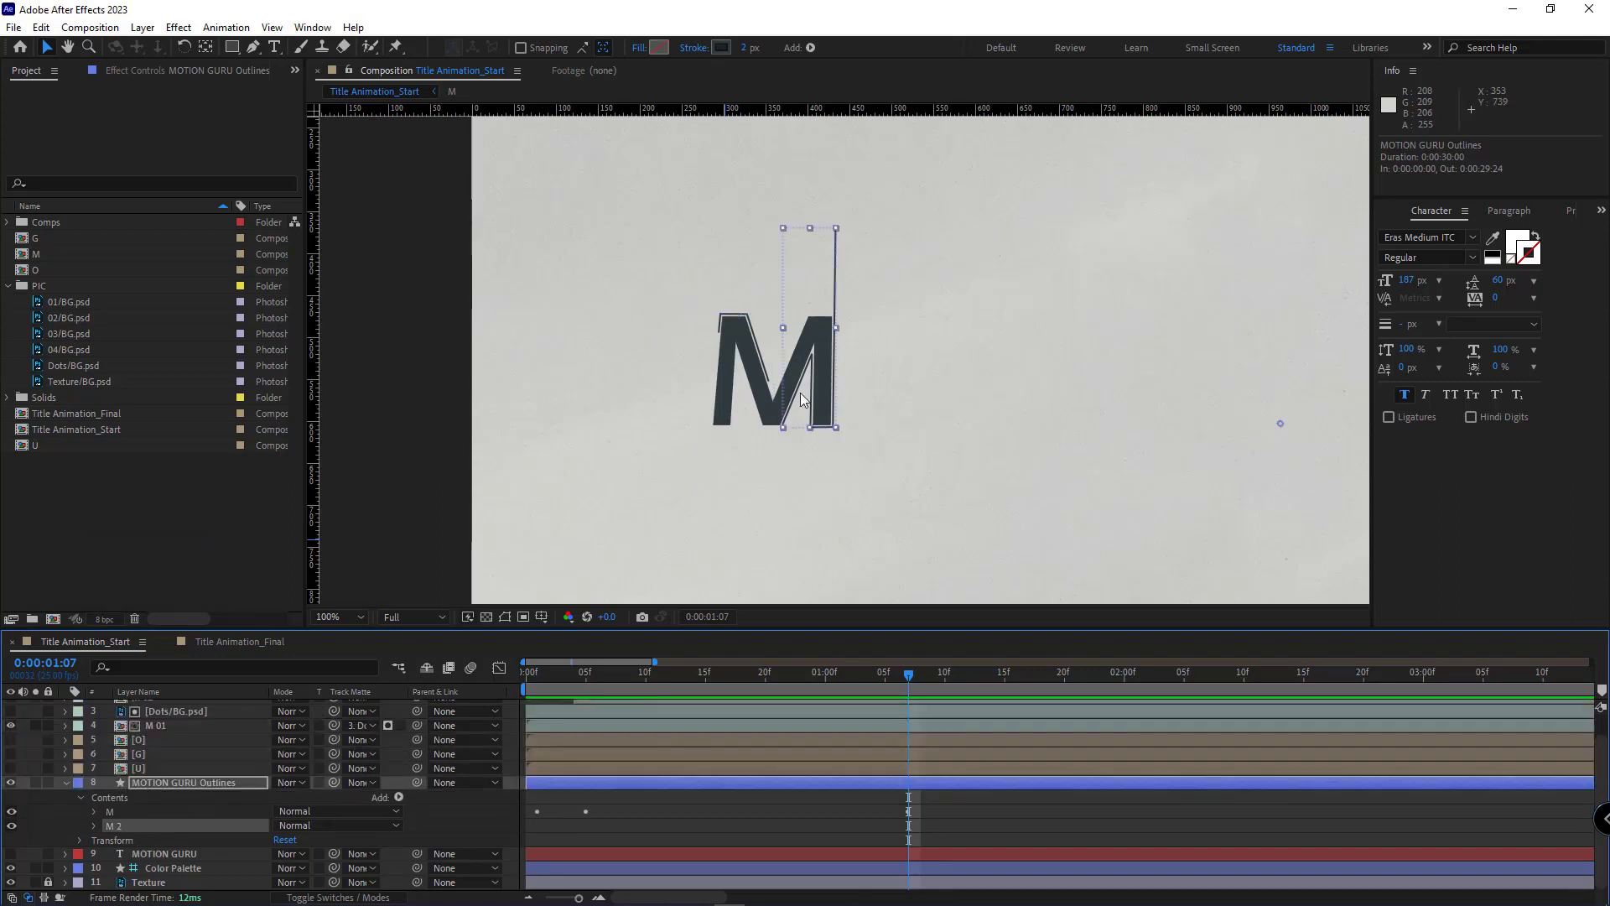
key(ctrl+v)
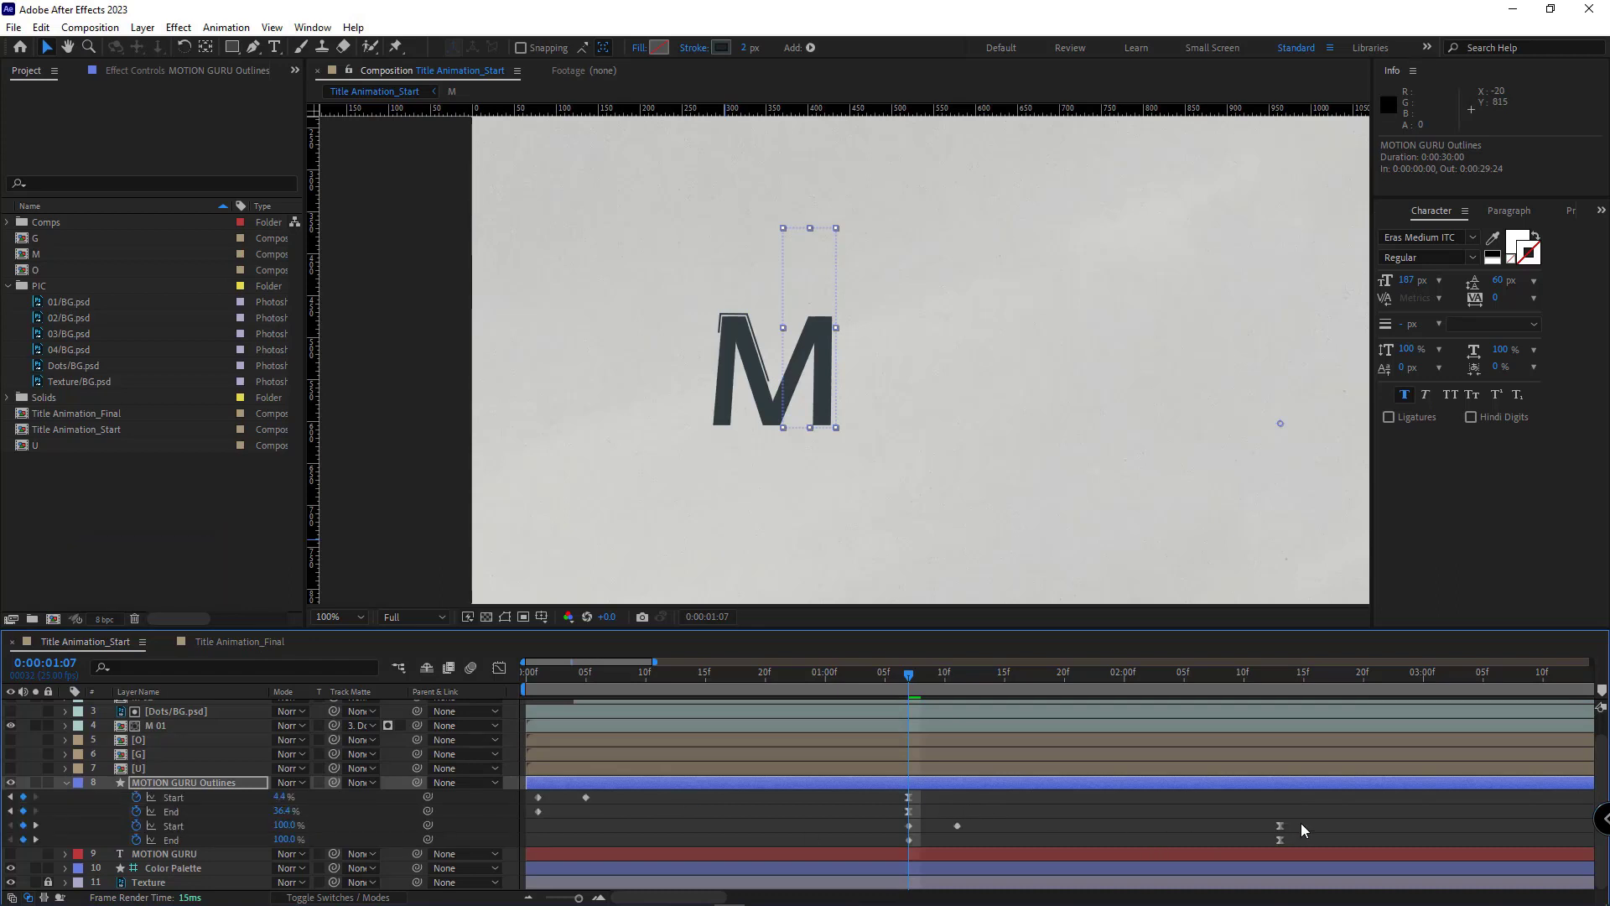
Move all of the M 2 group's Trim Paths keyframes so that they begin at 0:00:00:05
drag(1302, 822, 877, 847)
mouse_move(627, 681)
mouse_down()
mouse_move(539, 679)
mouse_move(585, 678)
mouse_up()
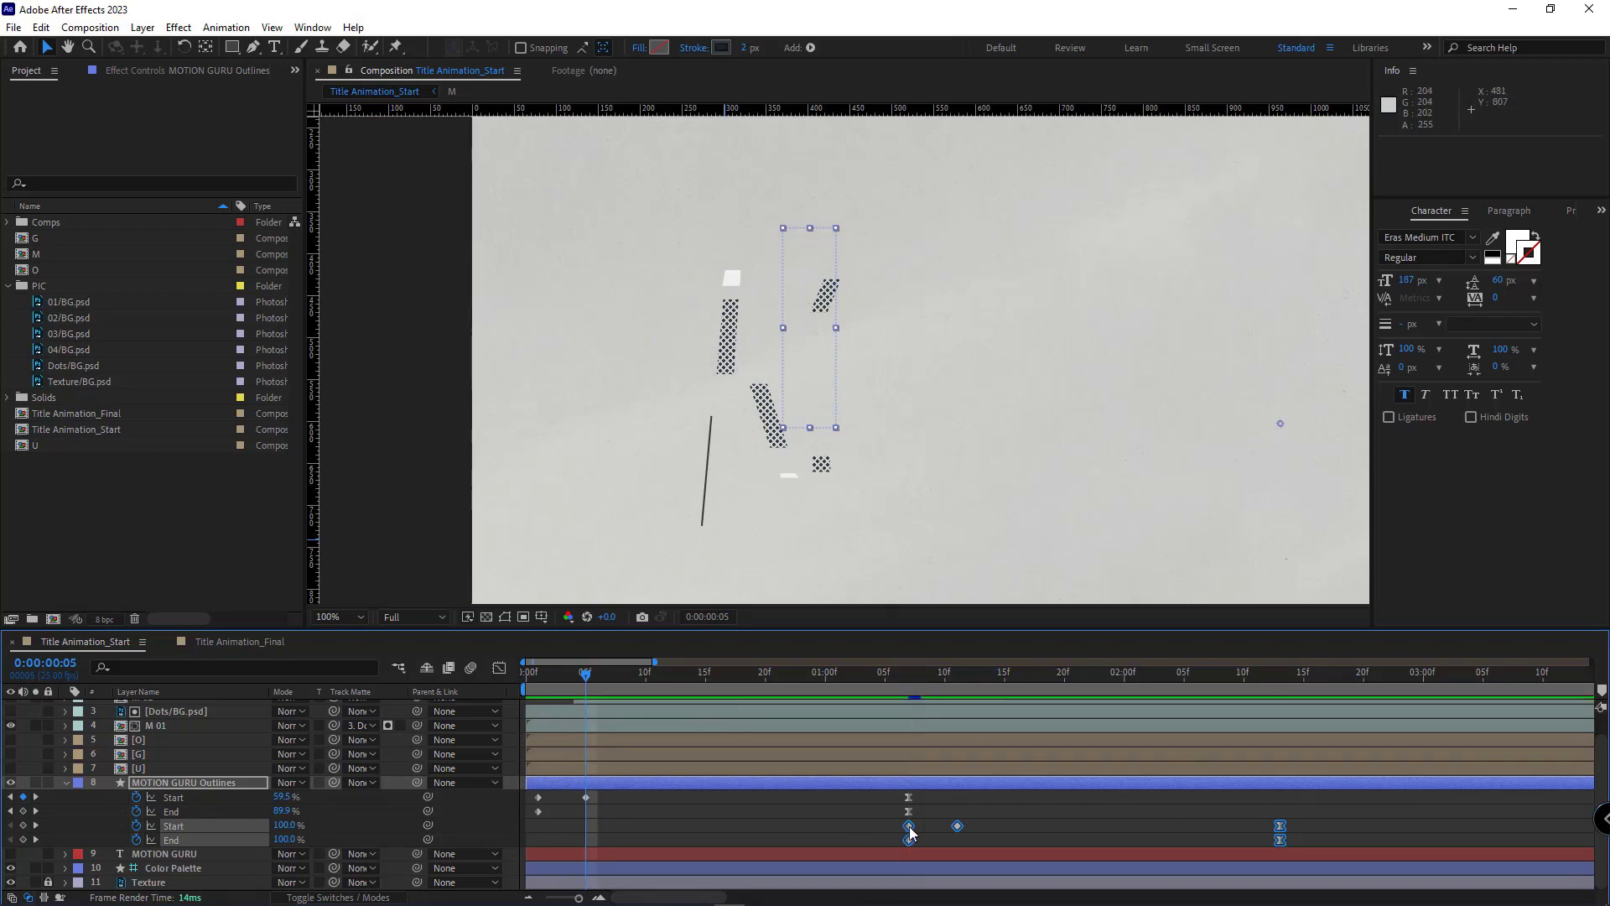
drag(909, 840, 586, 840)
click(598, 707)
At 0:00:01:11, set the M 2 group's Trim Paths Start to 24.2% and End to 53.0%, and preview the animation
drag(587, 678, 766, 697)
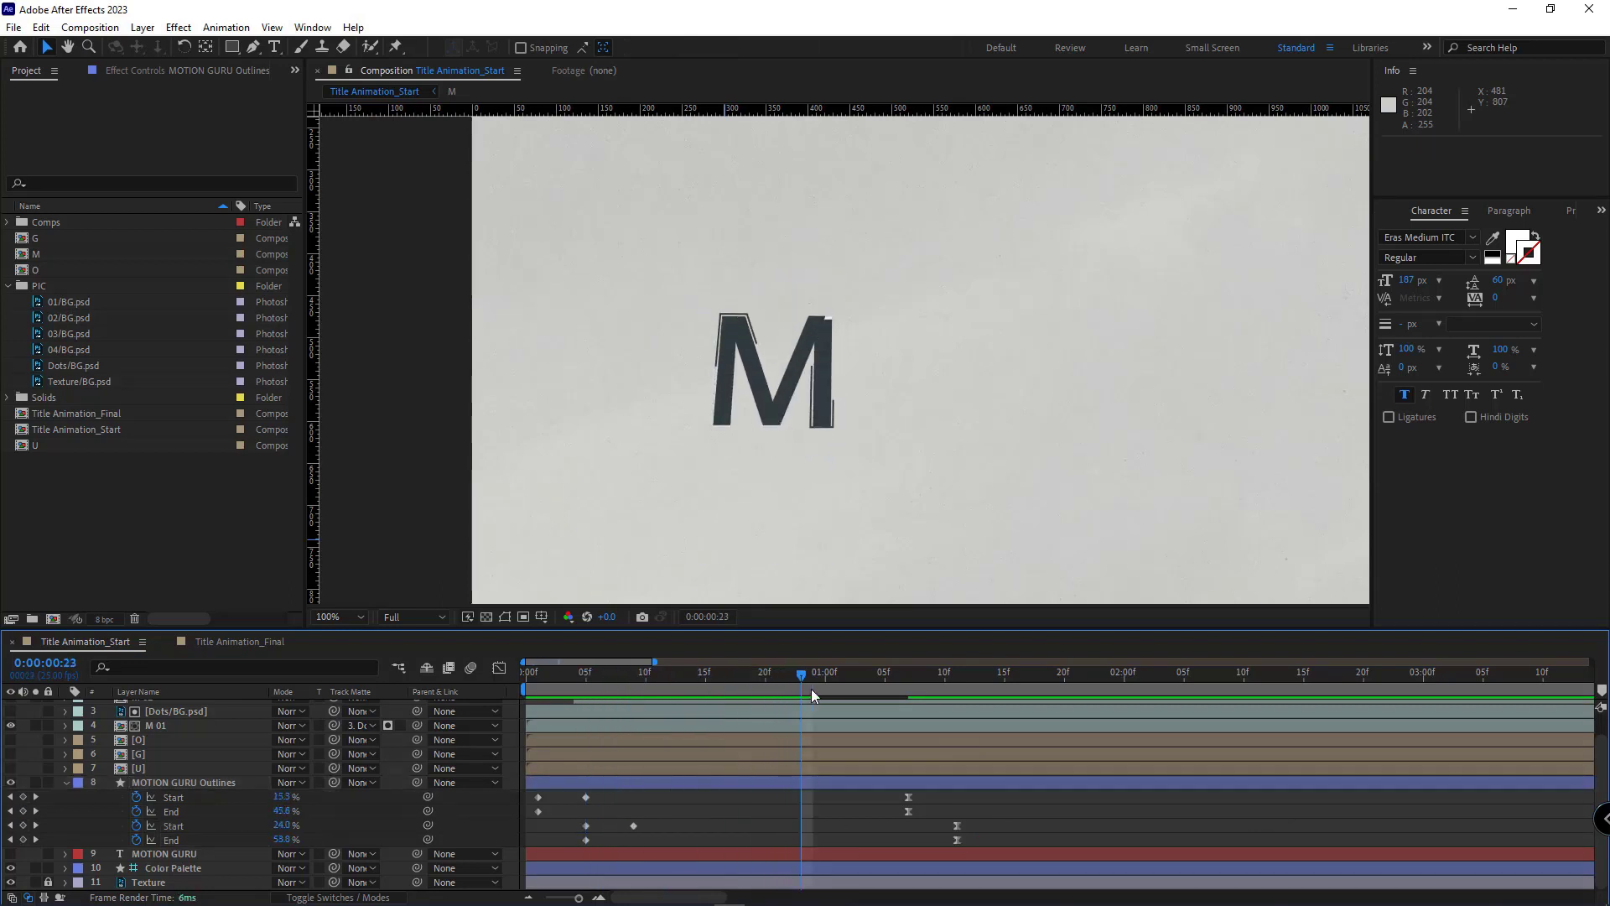
drag(893, 691, 956, 690)
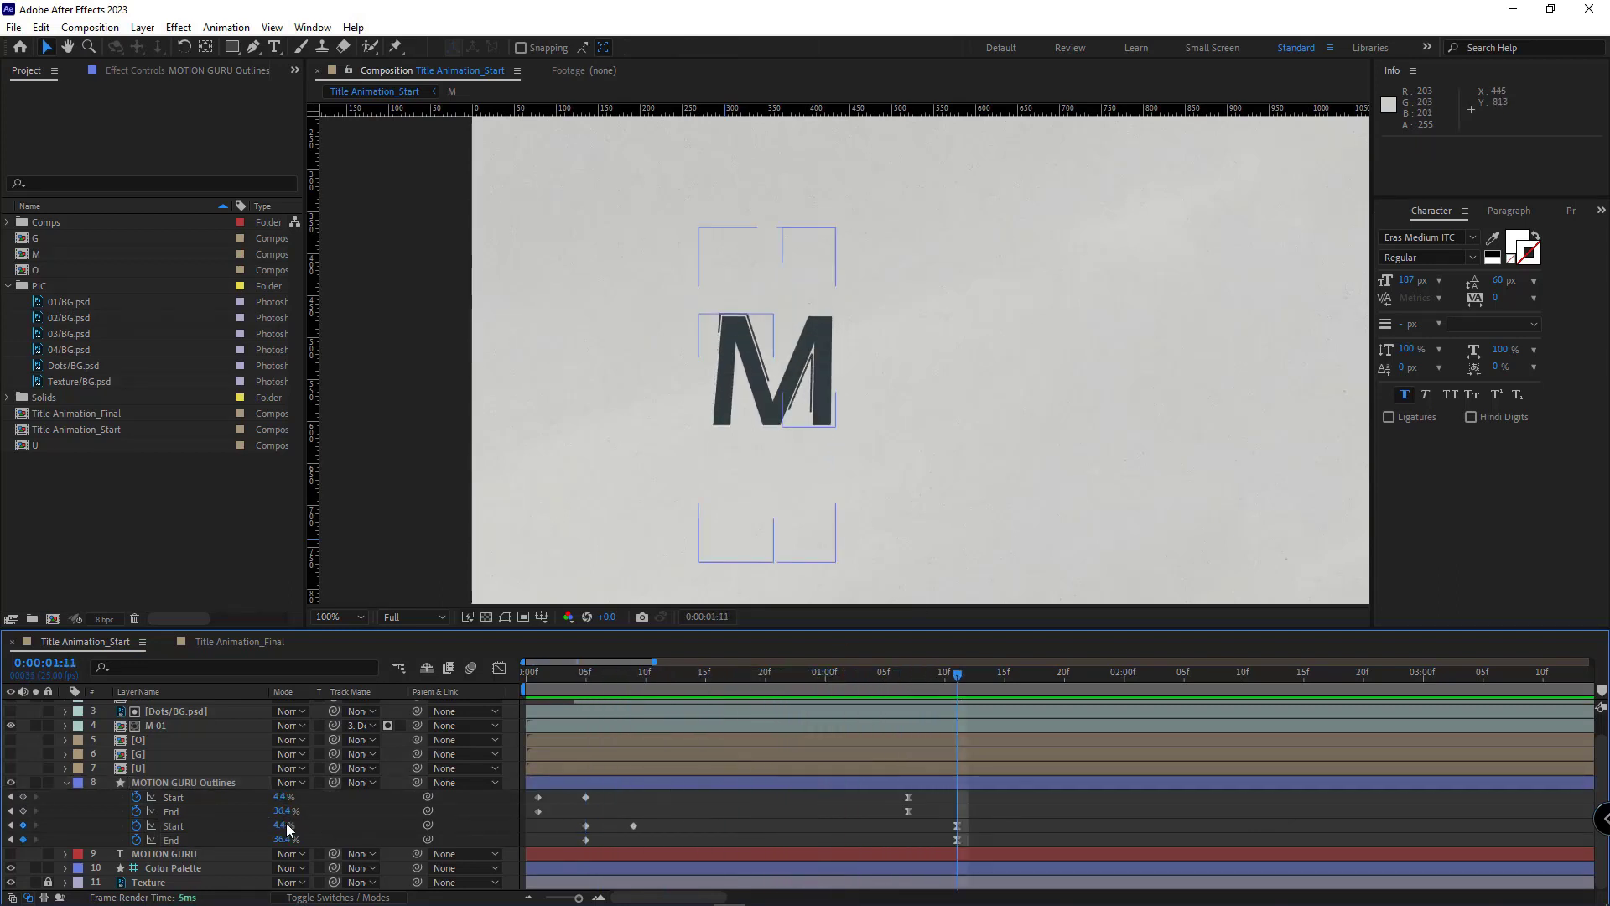
drag(286, 825, 404, 820)
drag(286, 825, 361, 823)
click(759, 837)
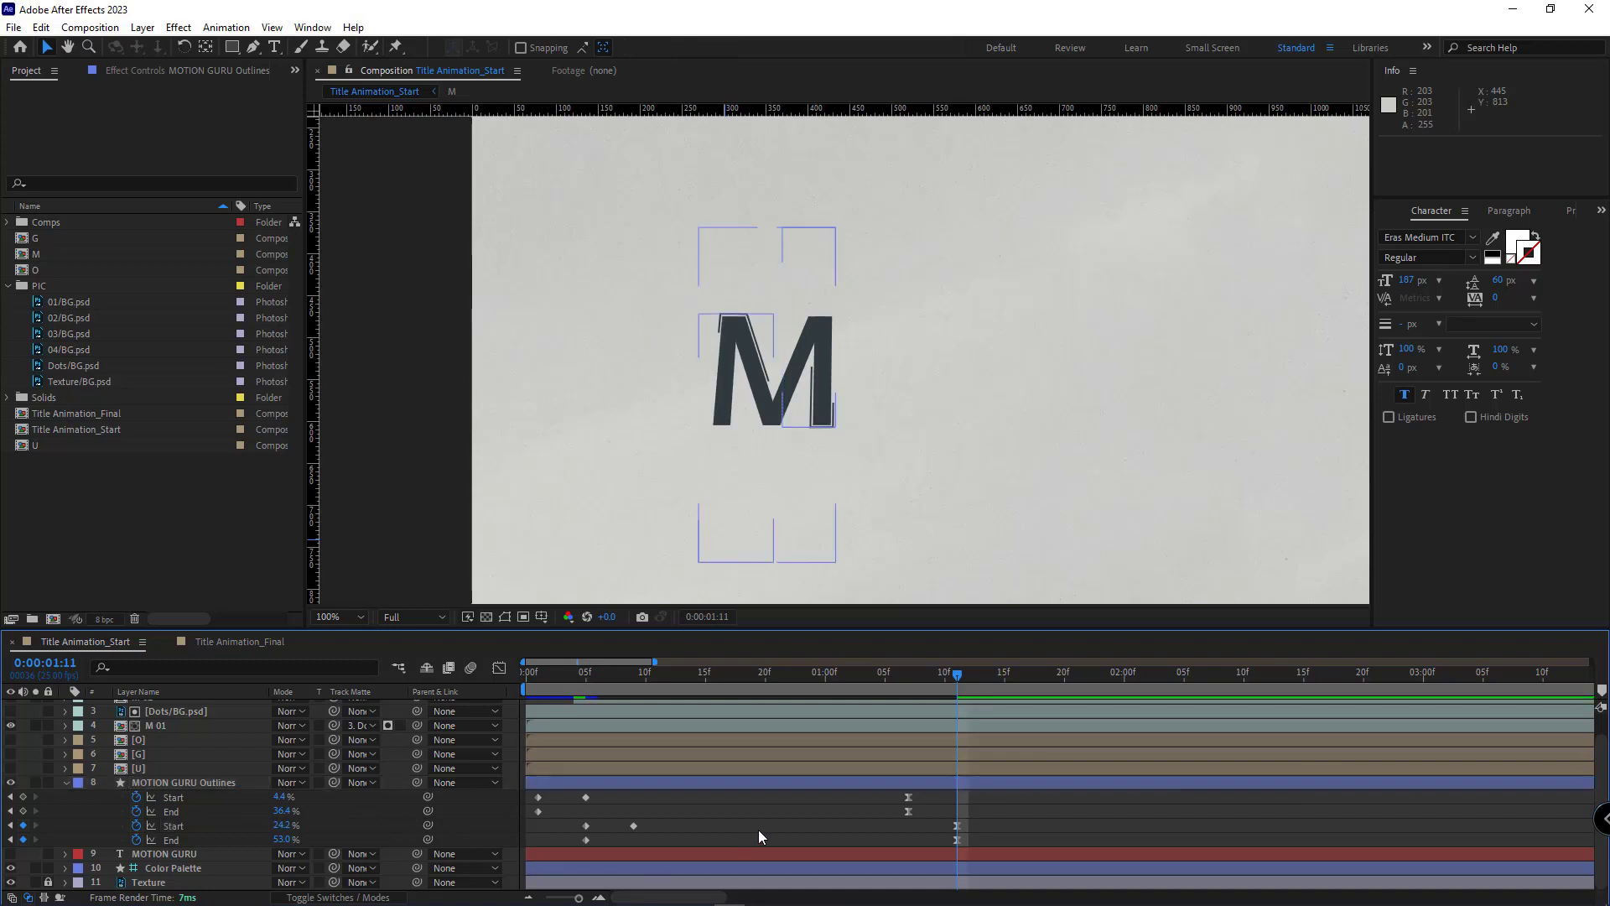
key(space)
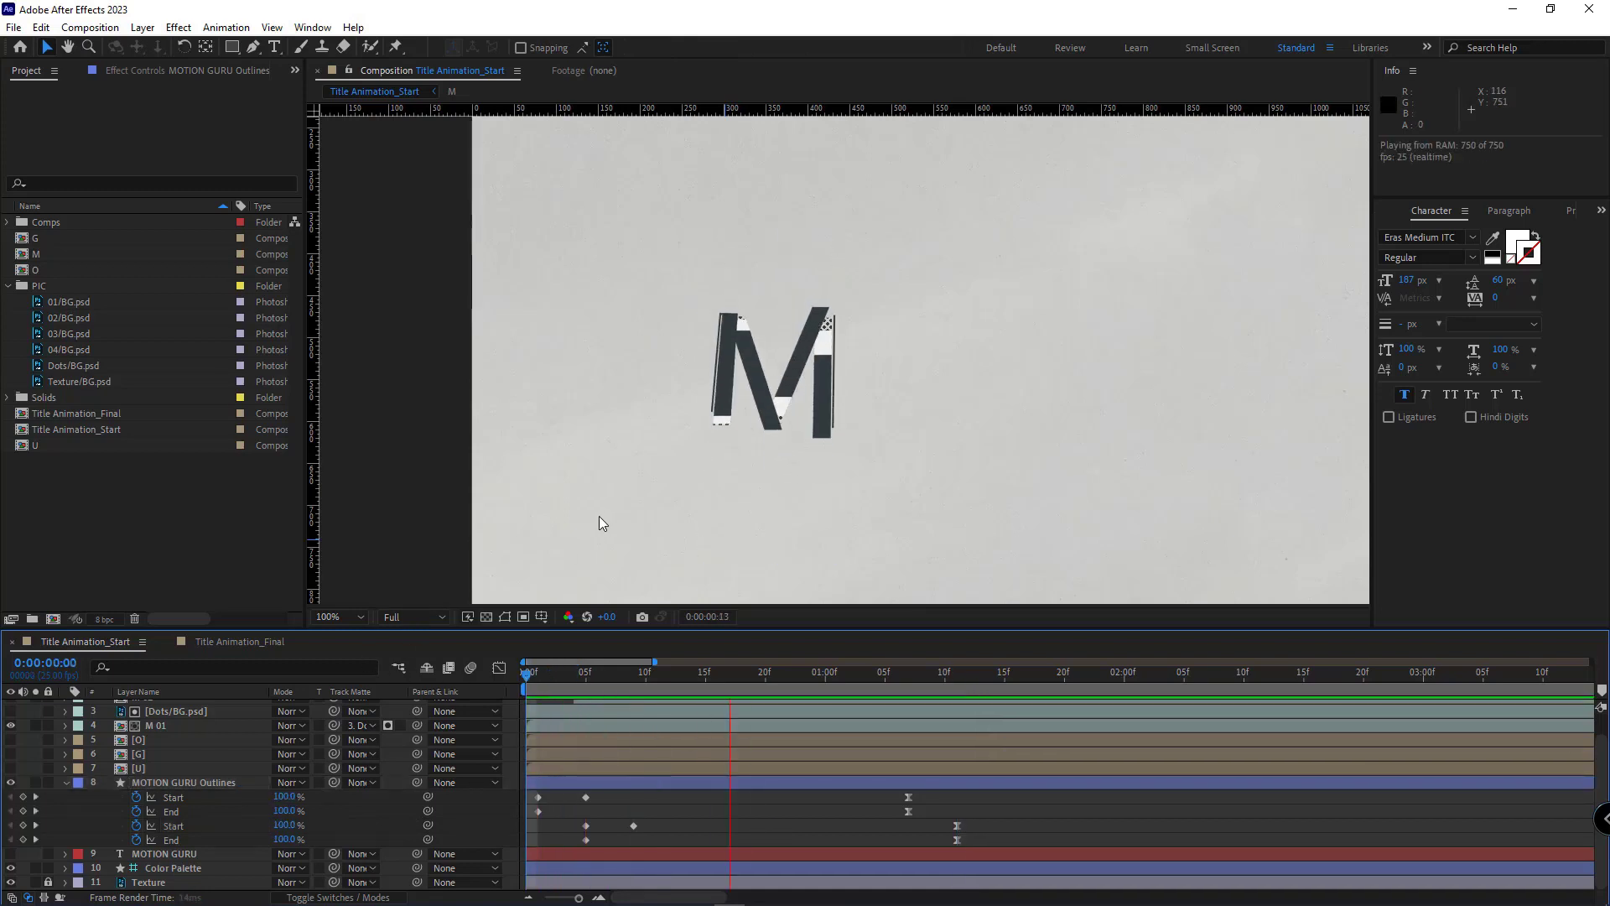
key(space)
key(comma)
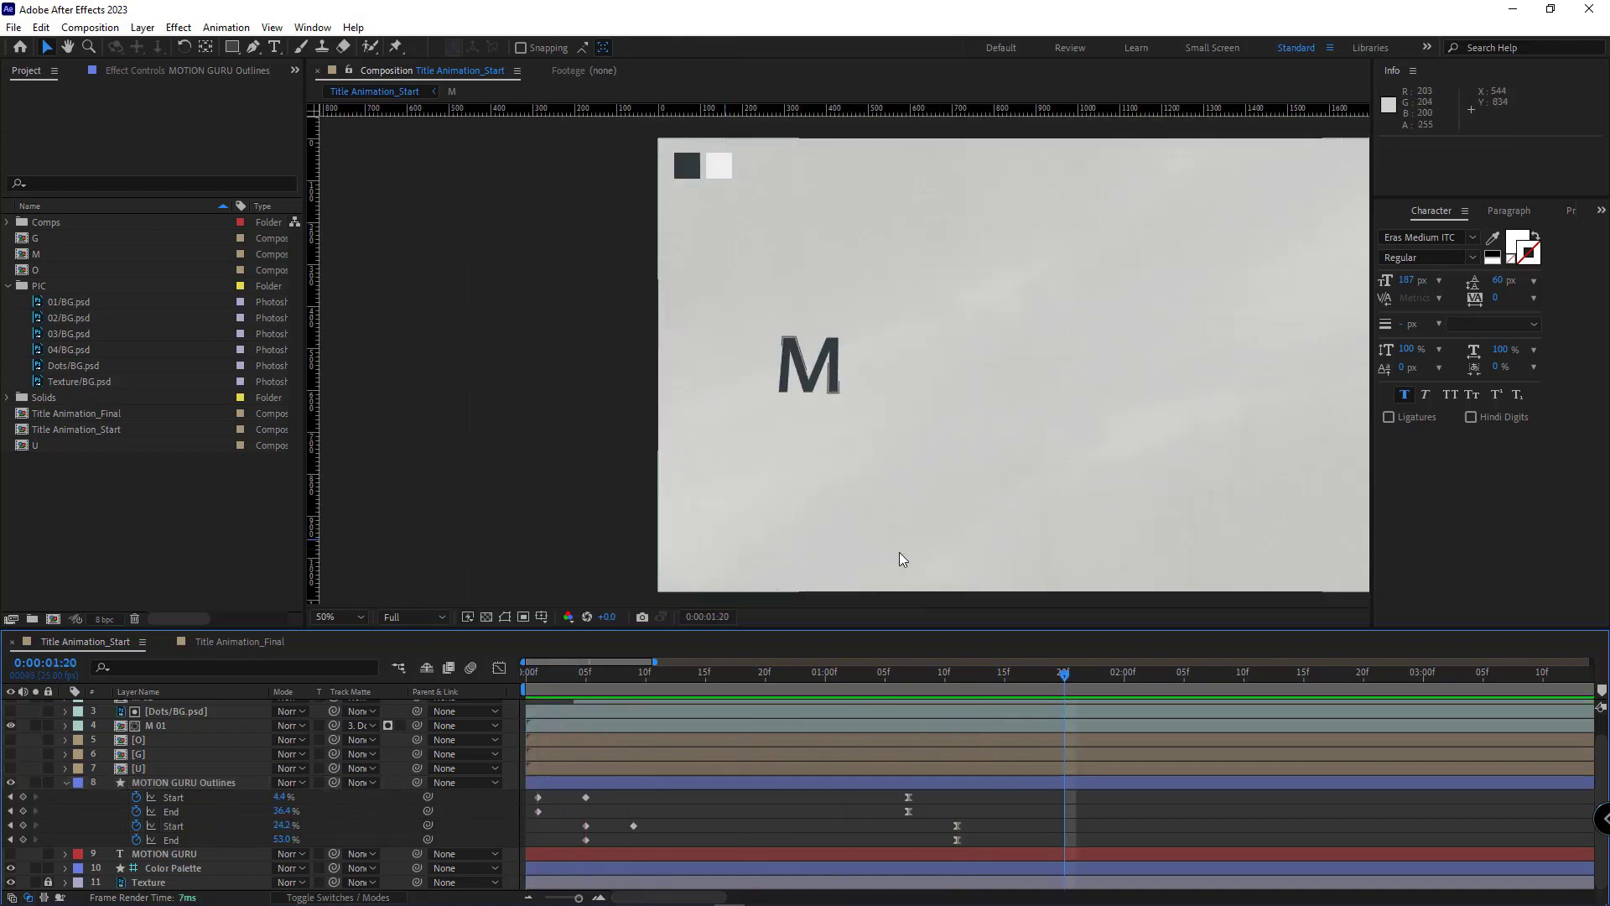
Rename the MOTION GURU Outlines layer as M Stroke and move it to the top of the layer stack
click(65, 782)
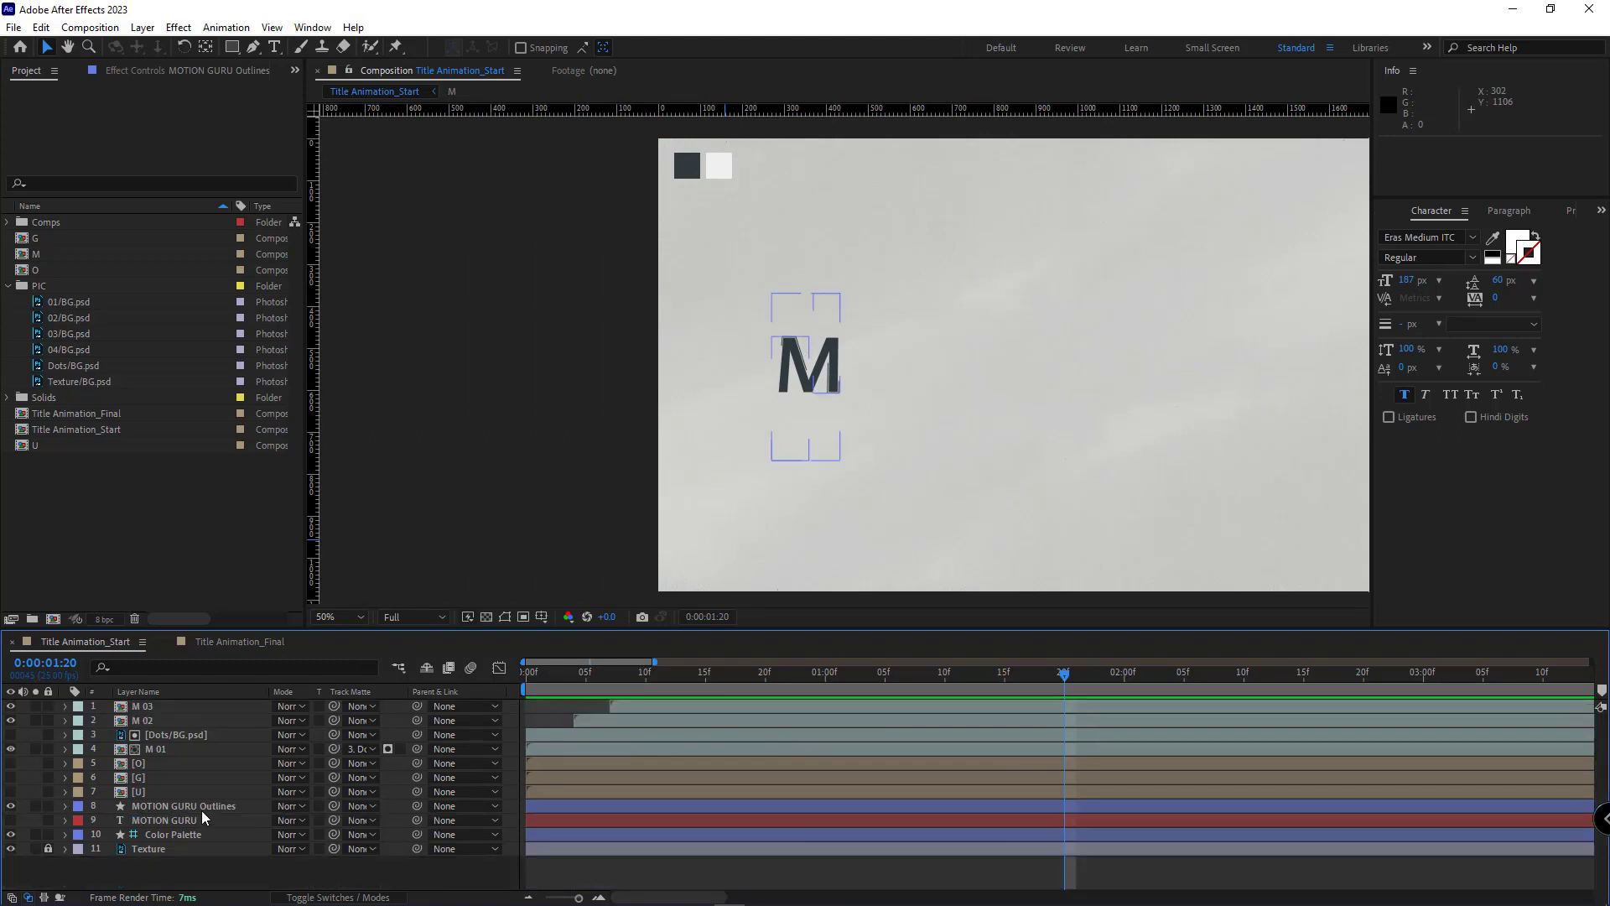
click(202, 808)
key(Return)
text(M Stroke)
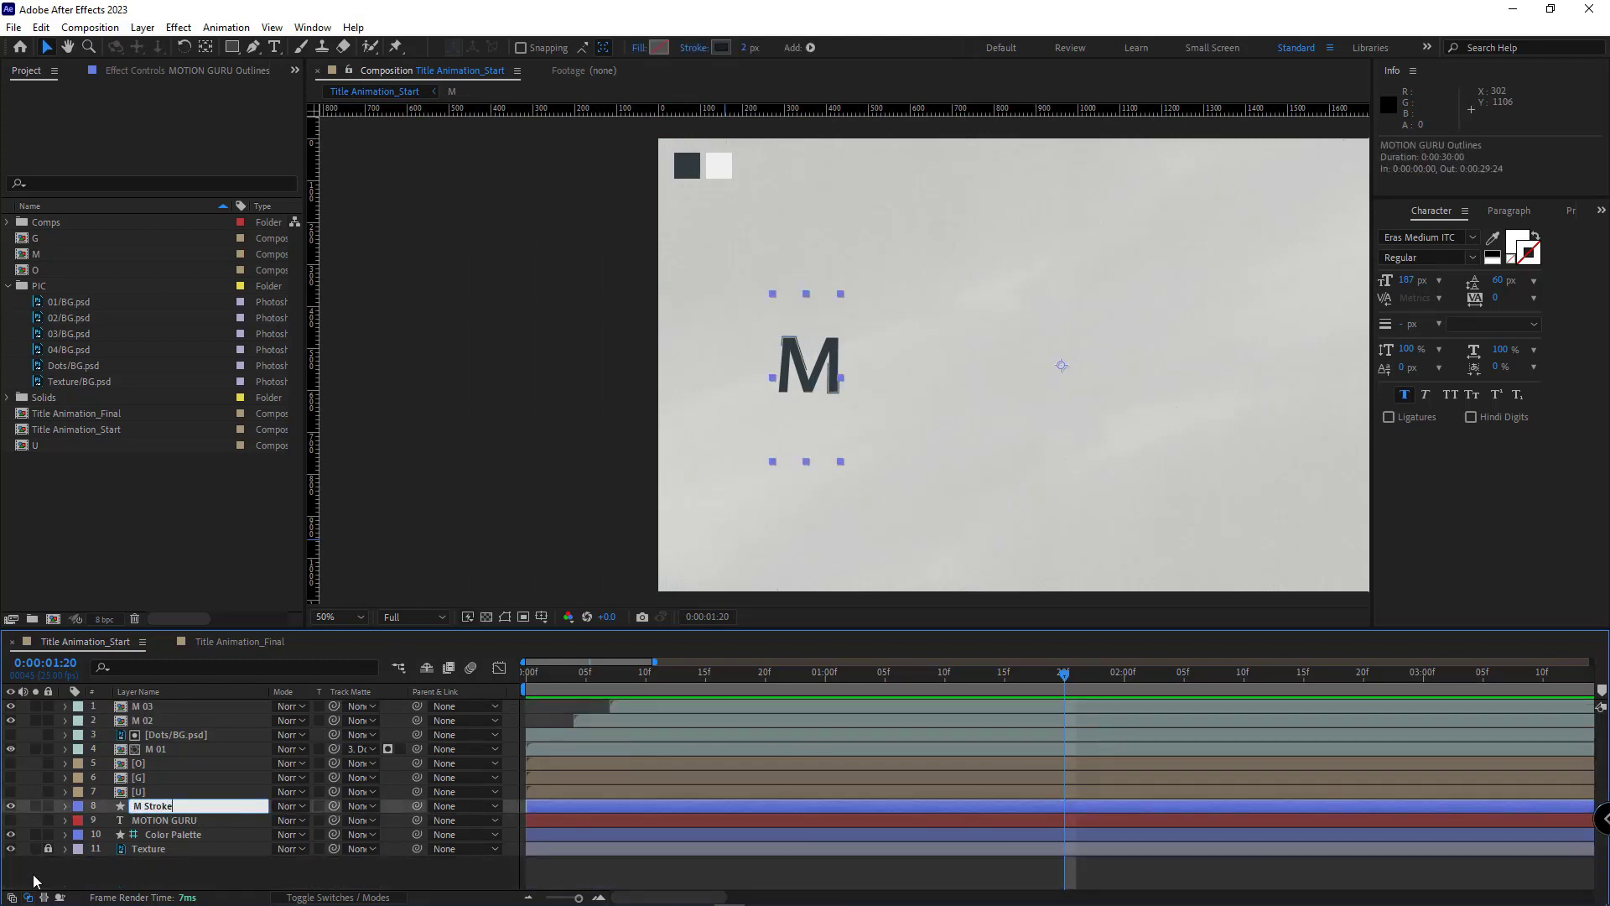
click(134, 779)
click(156, 805)
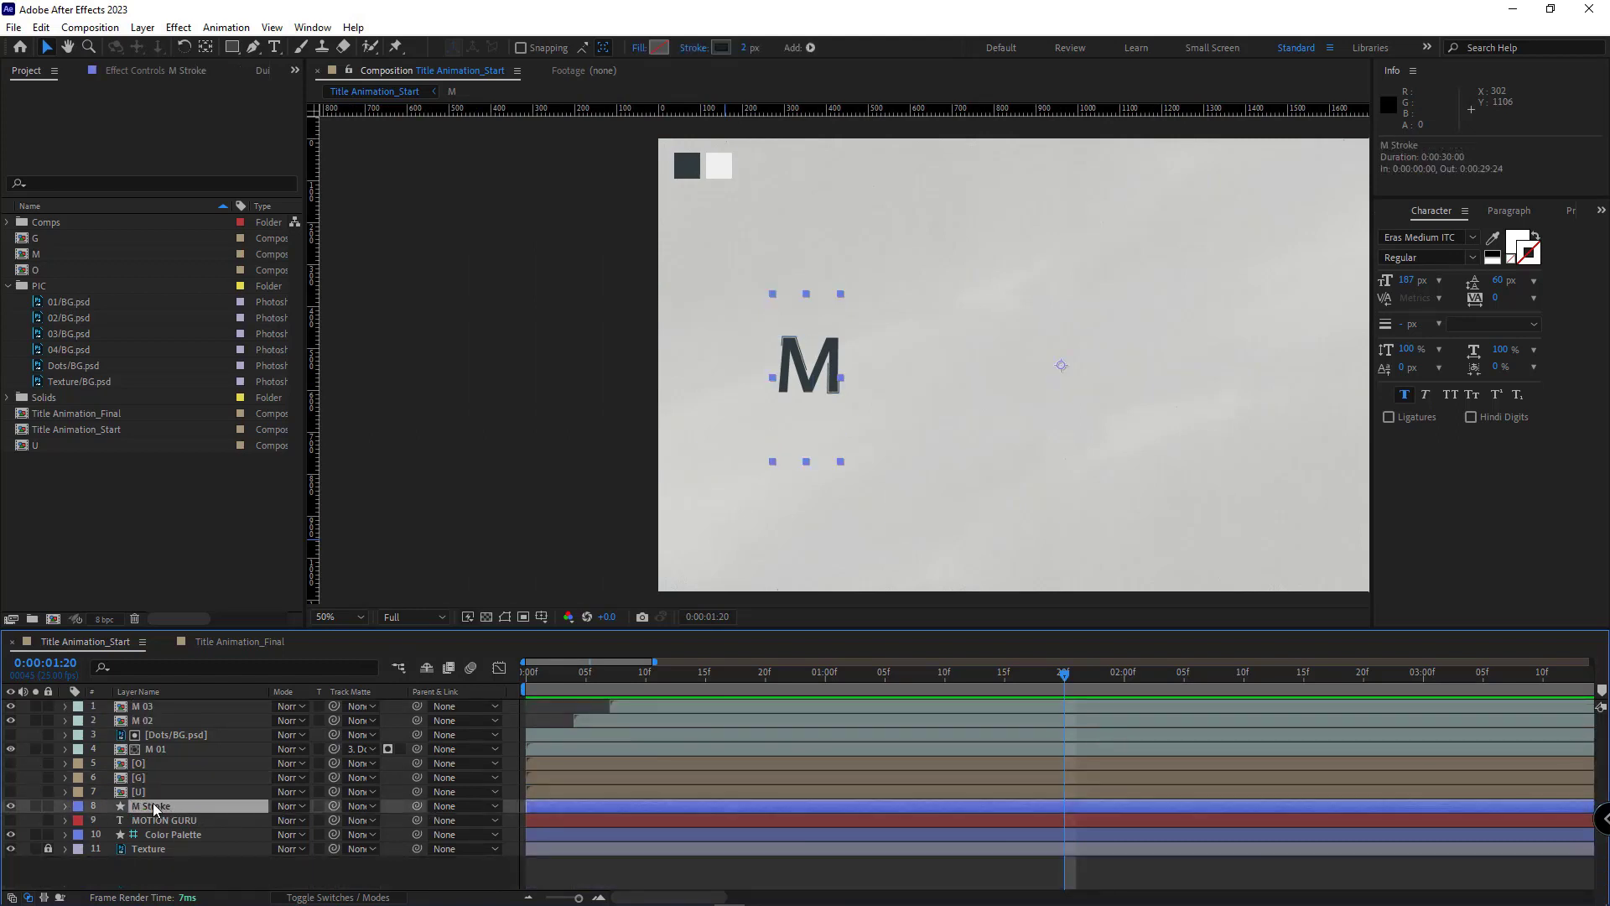
drag(153, 804, 174, 705)
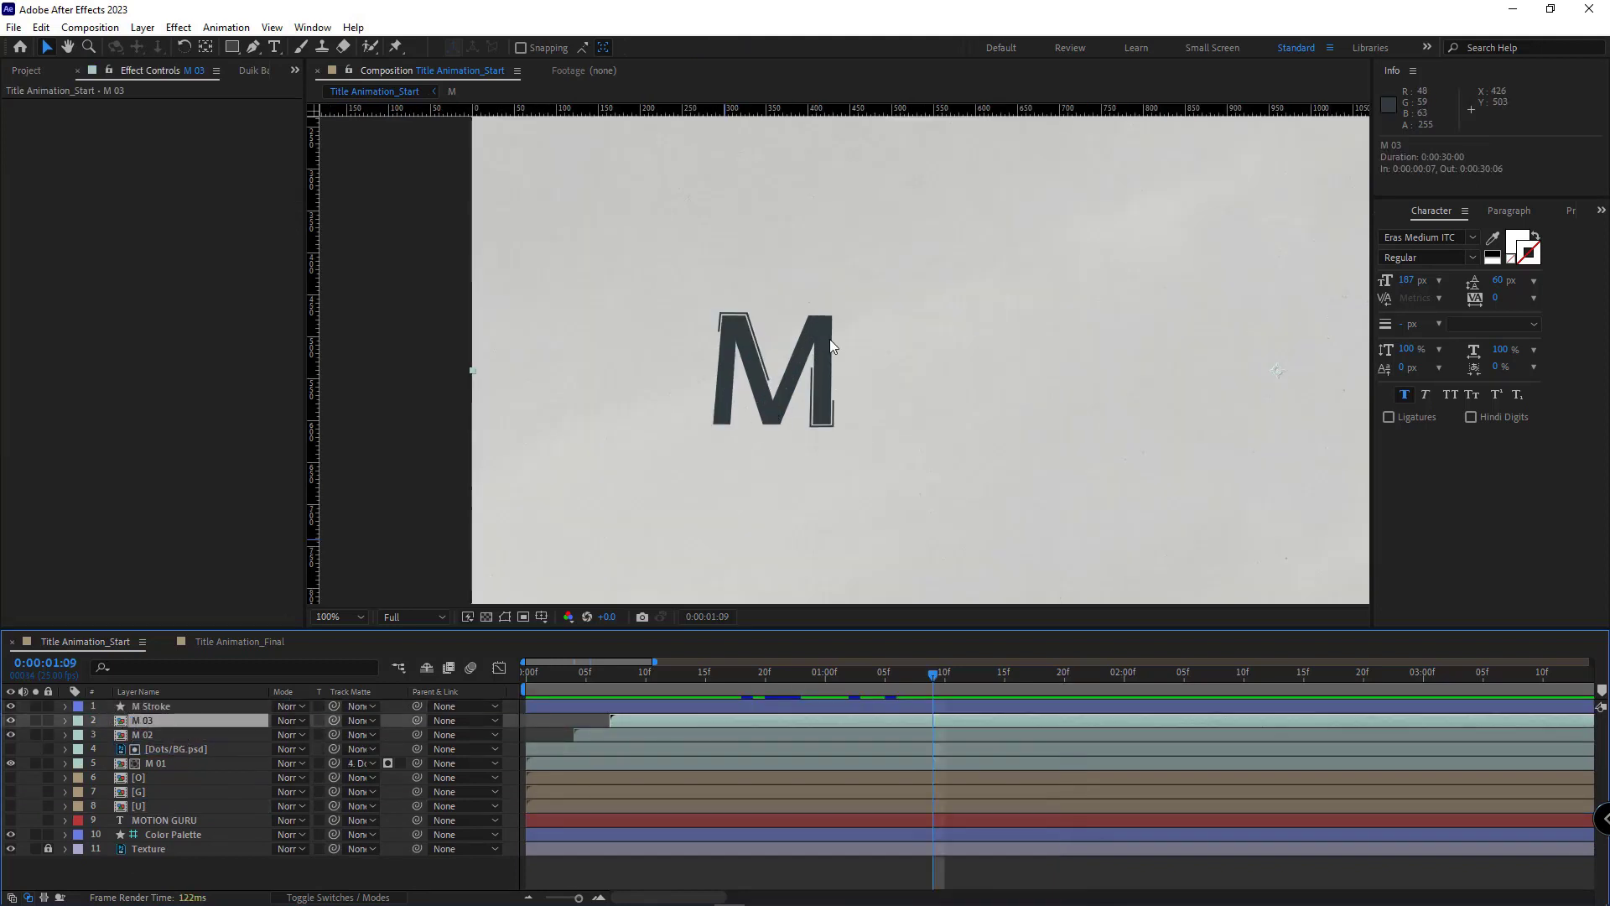
Examine the Title Animation_Final composition for reference and return to Title Animation_Start
click(238, 643)
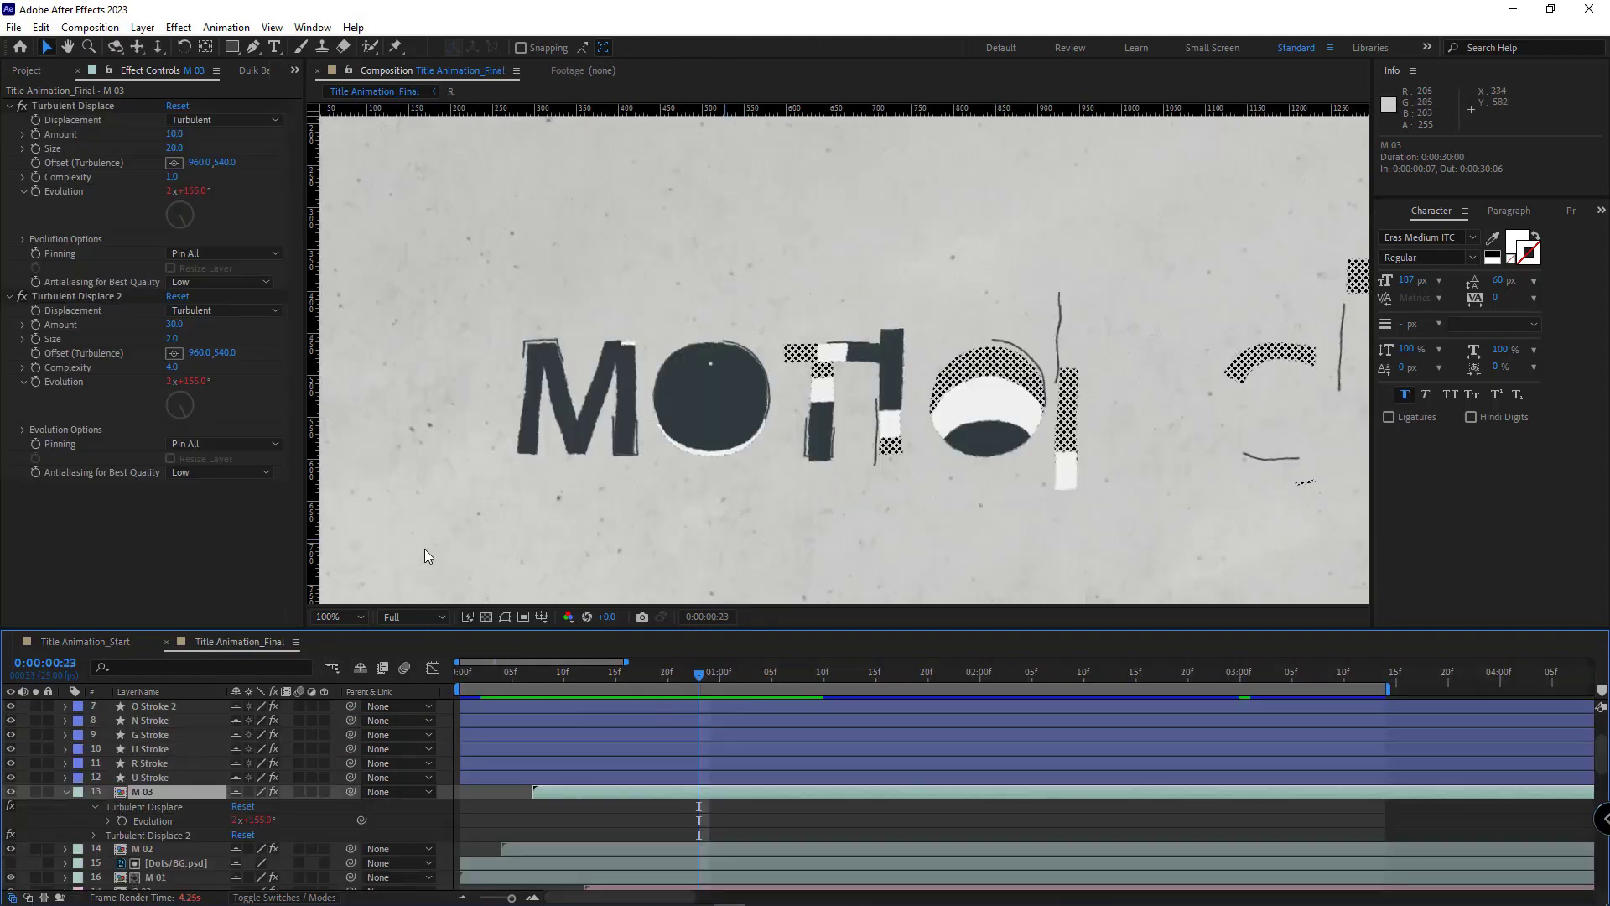
click(89, 640)
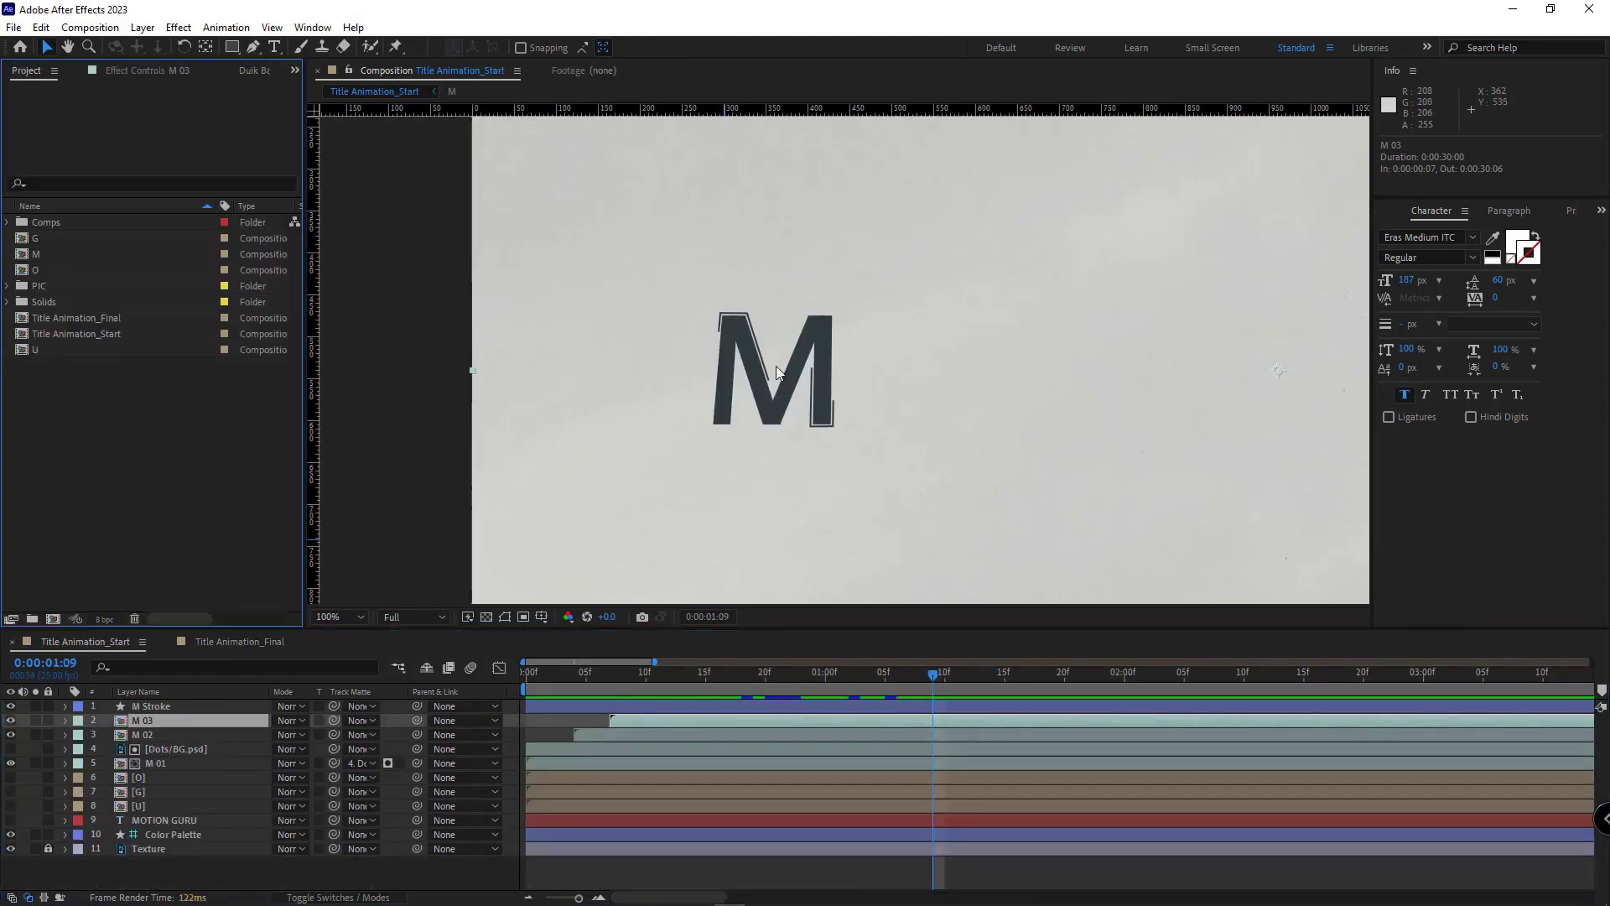
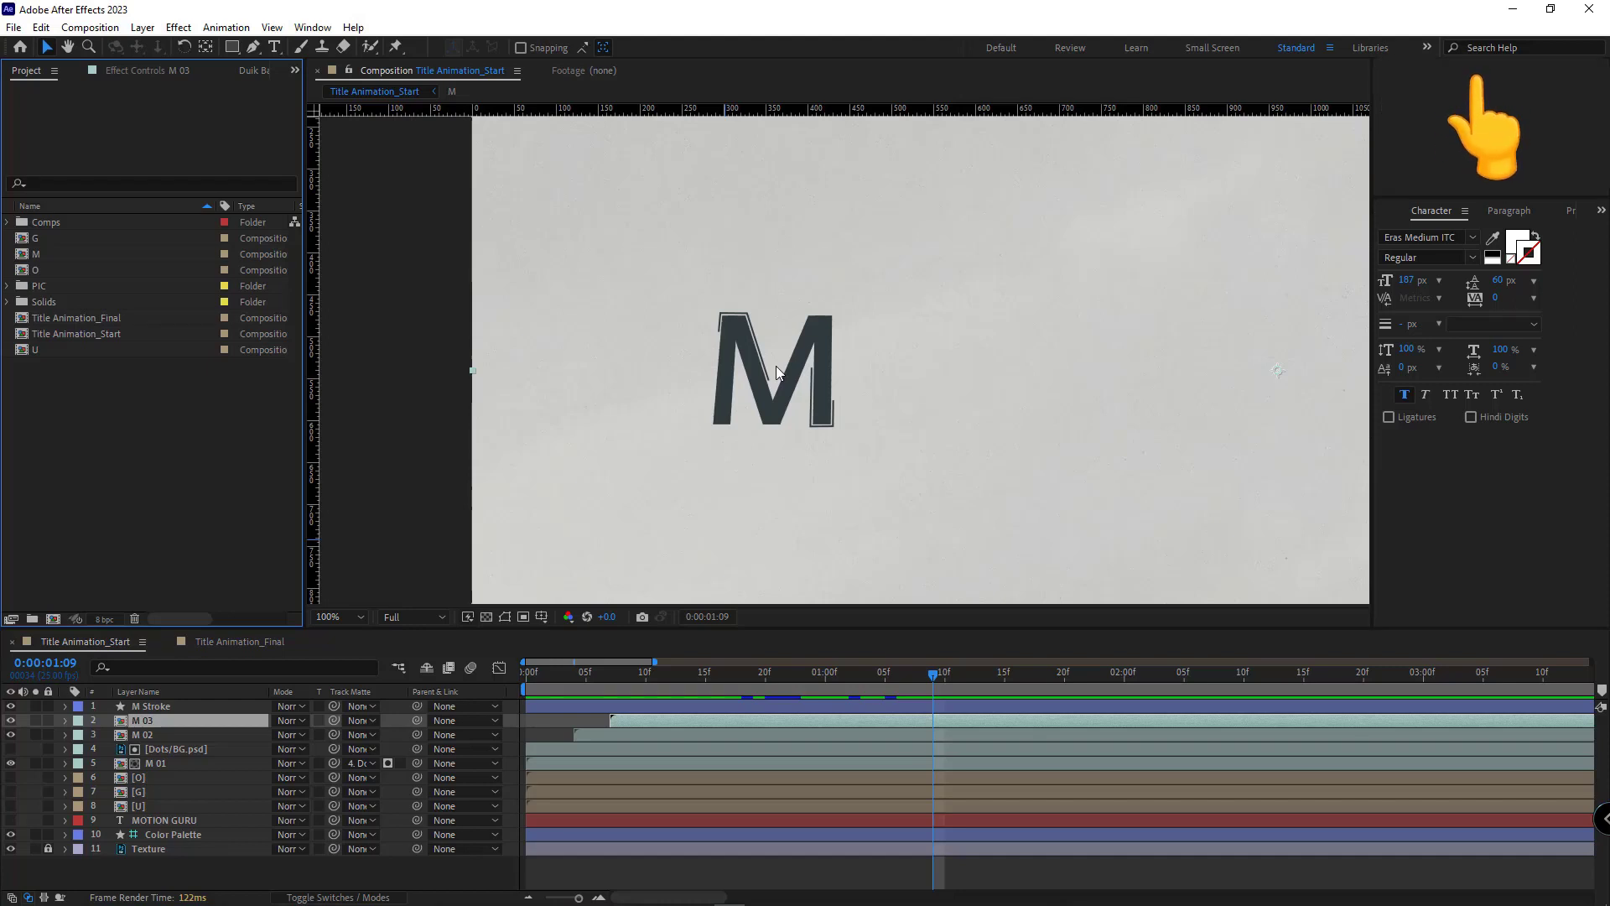
Copy both Turbulent Displace effects from M 03 in Title Animation_Final onto the M 03 layer in Title Animation_Start
click(239, 641)
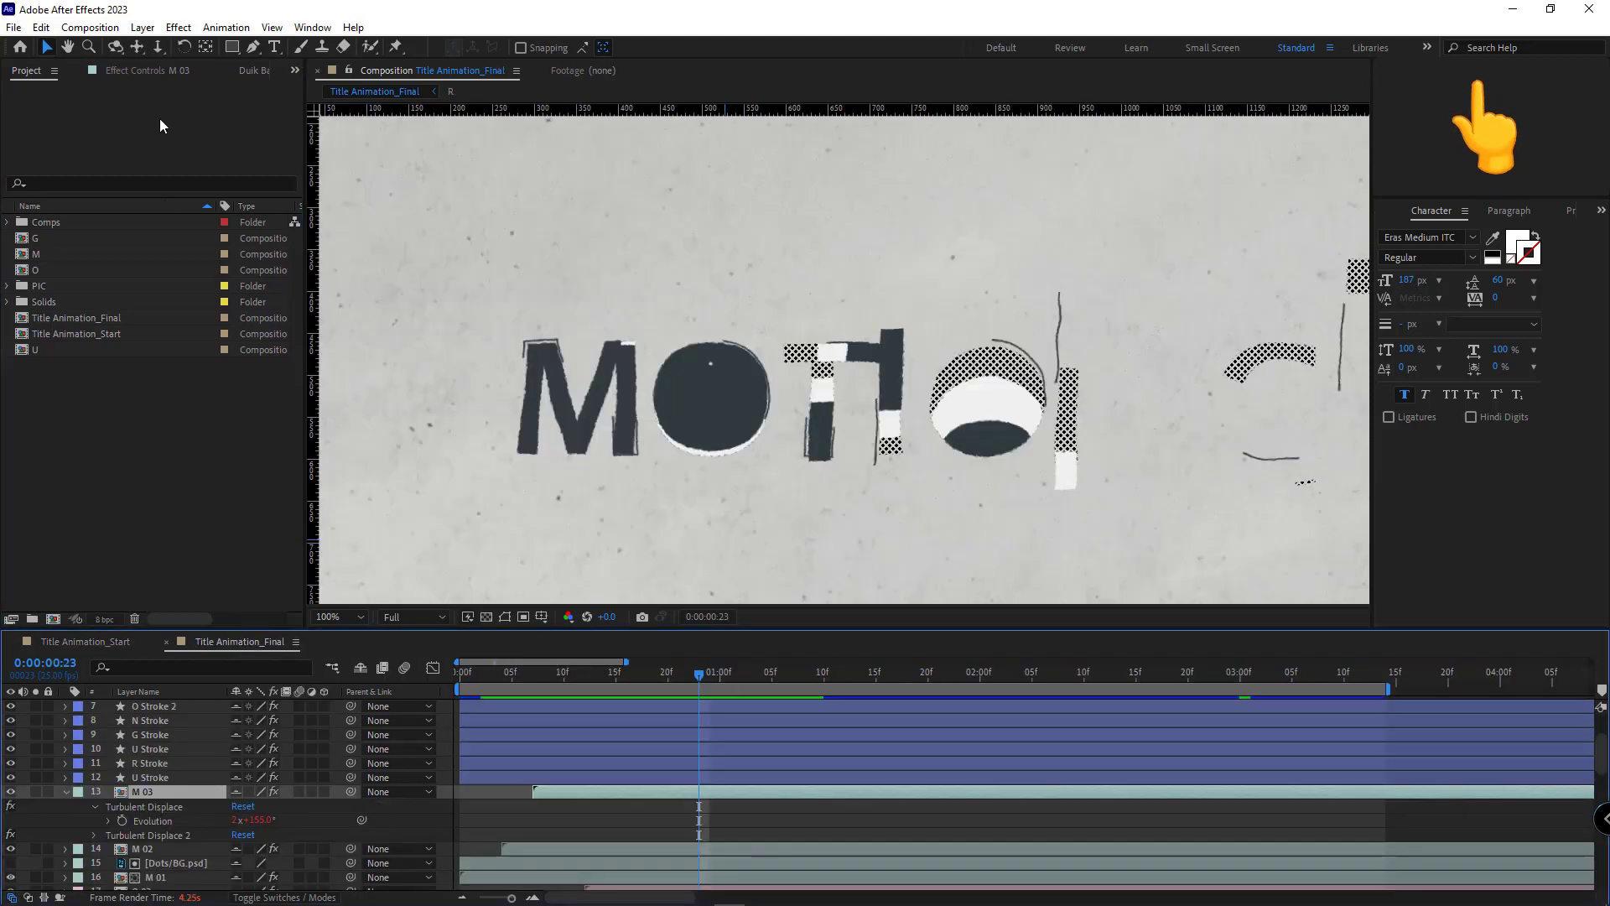
click(99, 105)
shift+click(119, 308)
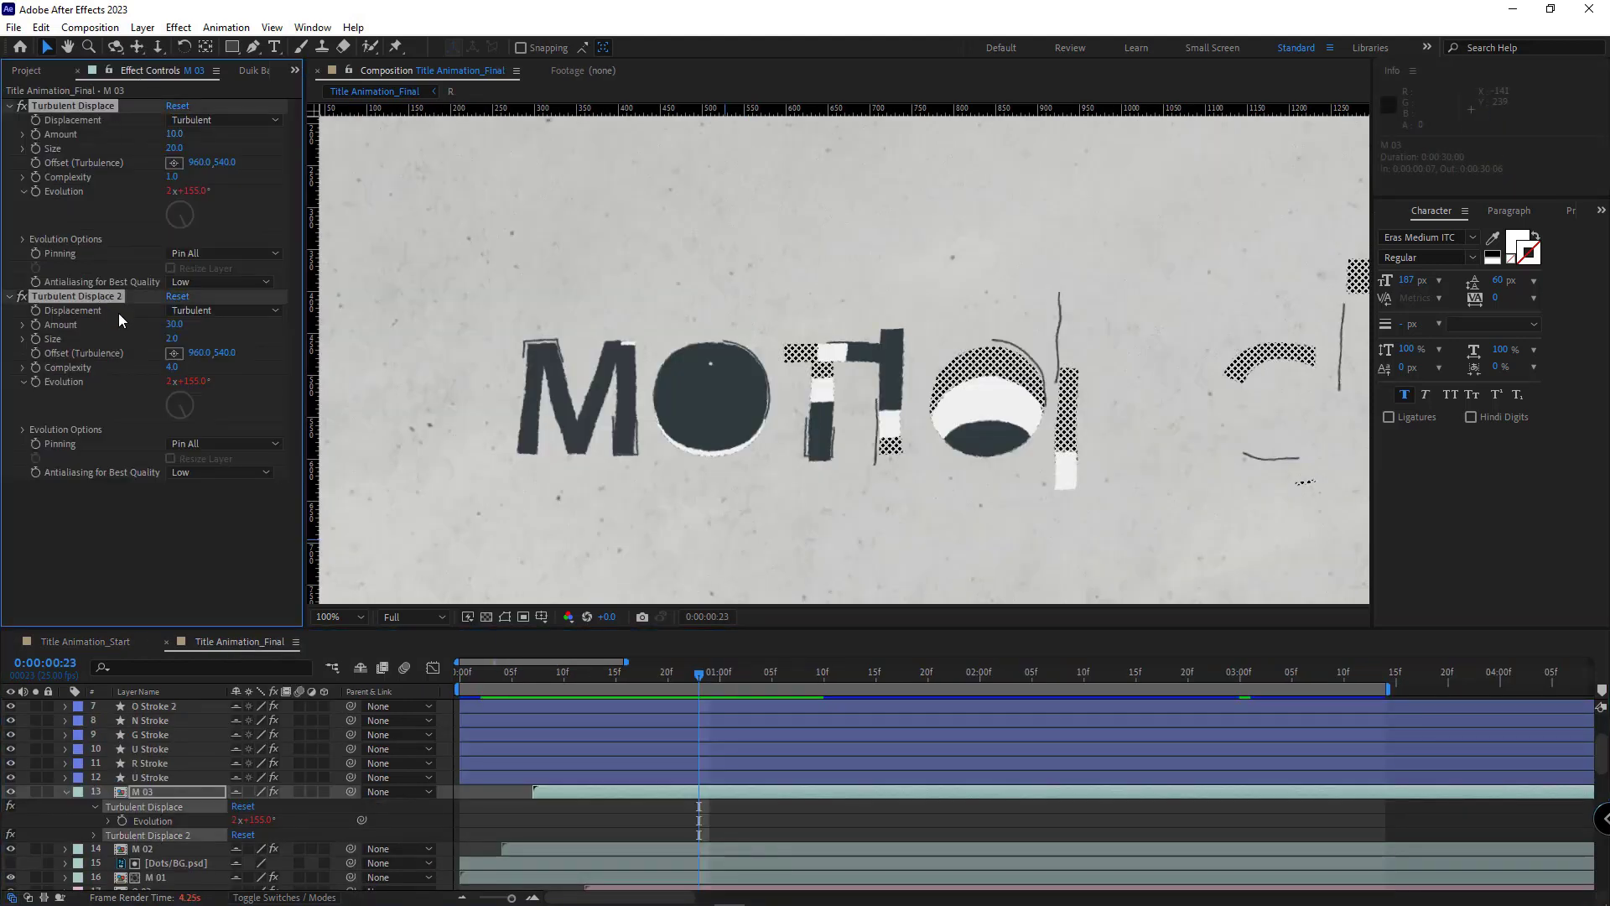
click(99, 642)
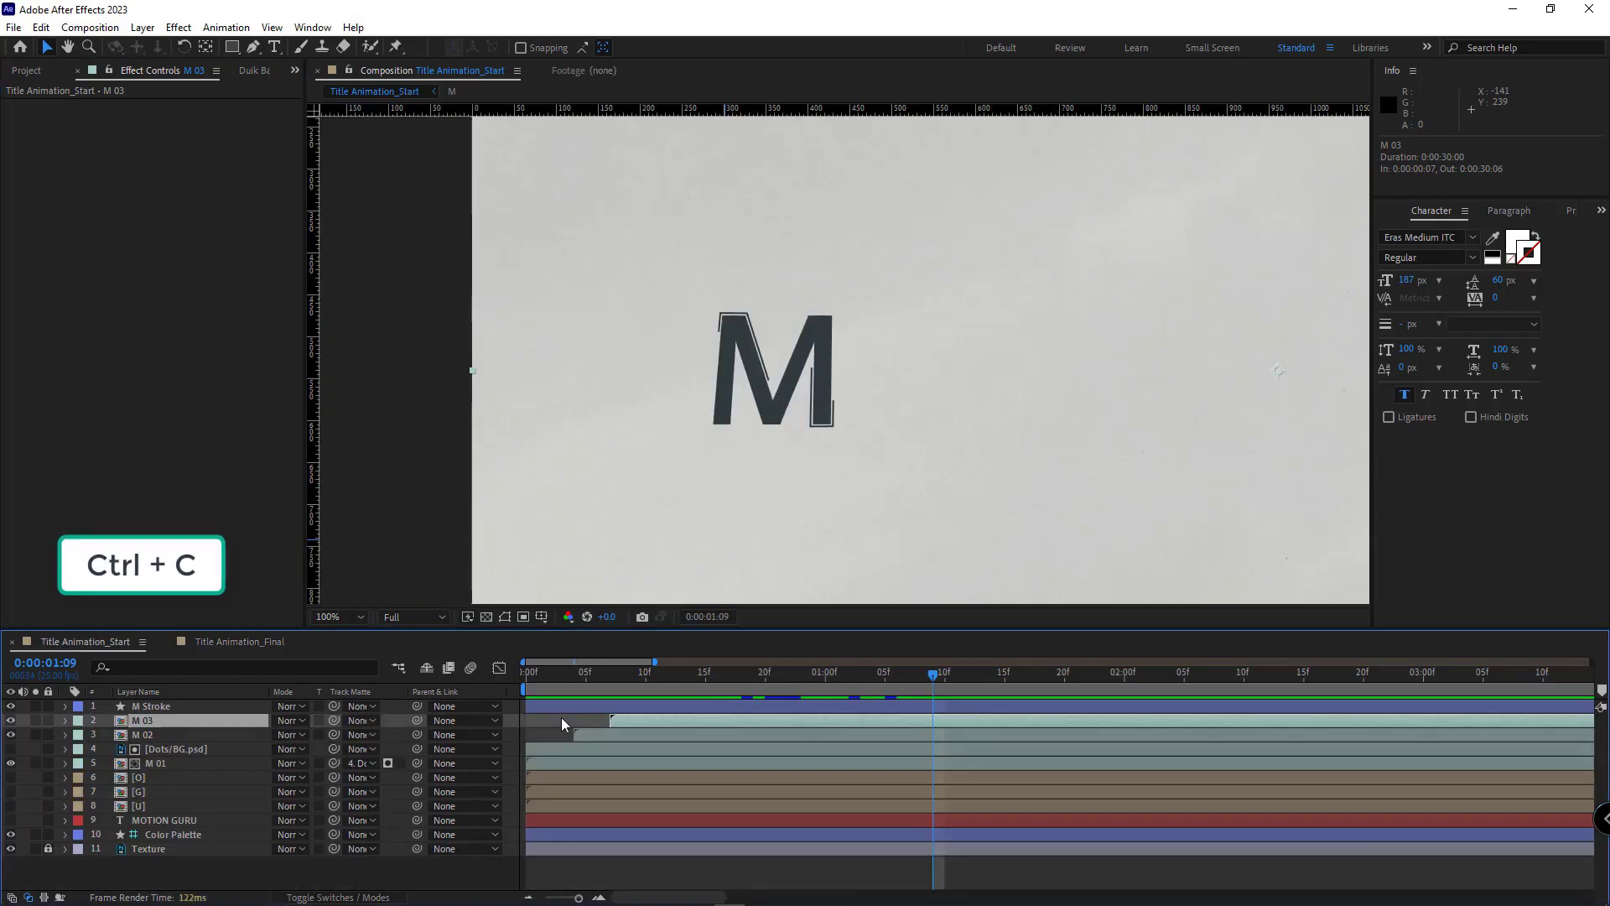
click(161, 472)
key(ctrl+v)
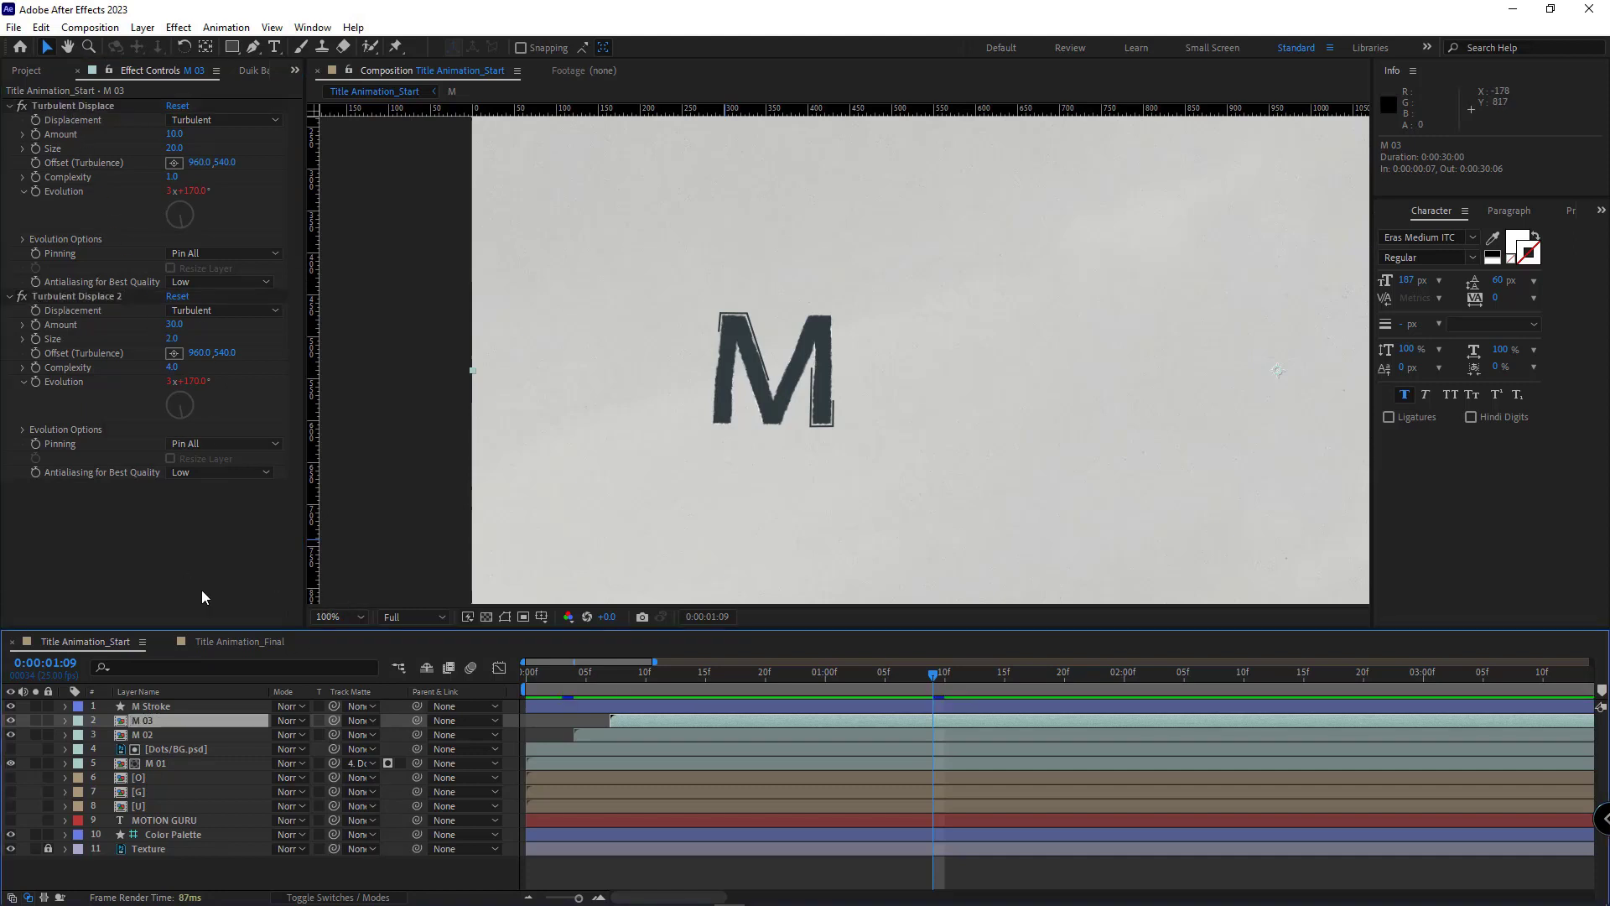
Copy M 03's two Turbulent Displace effects with property links and paste them onto the M 02 and M 01 layers
click(144, 735)
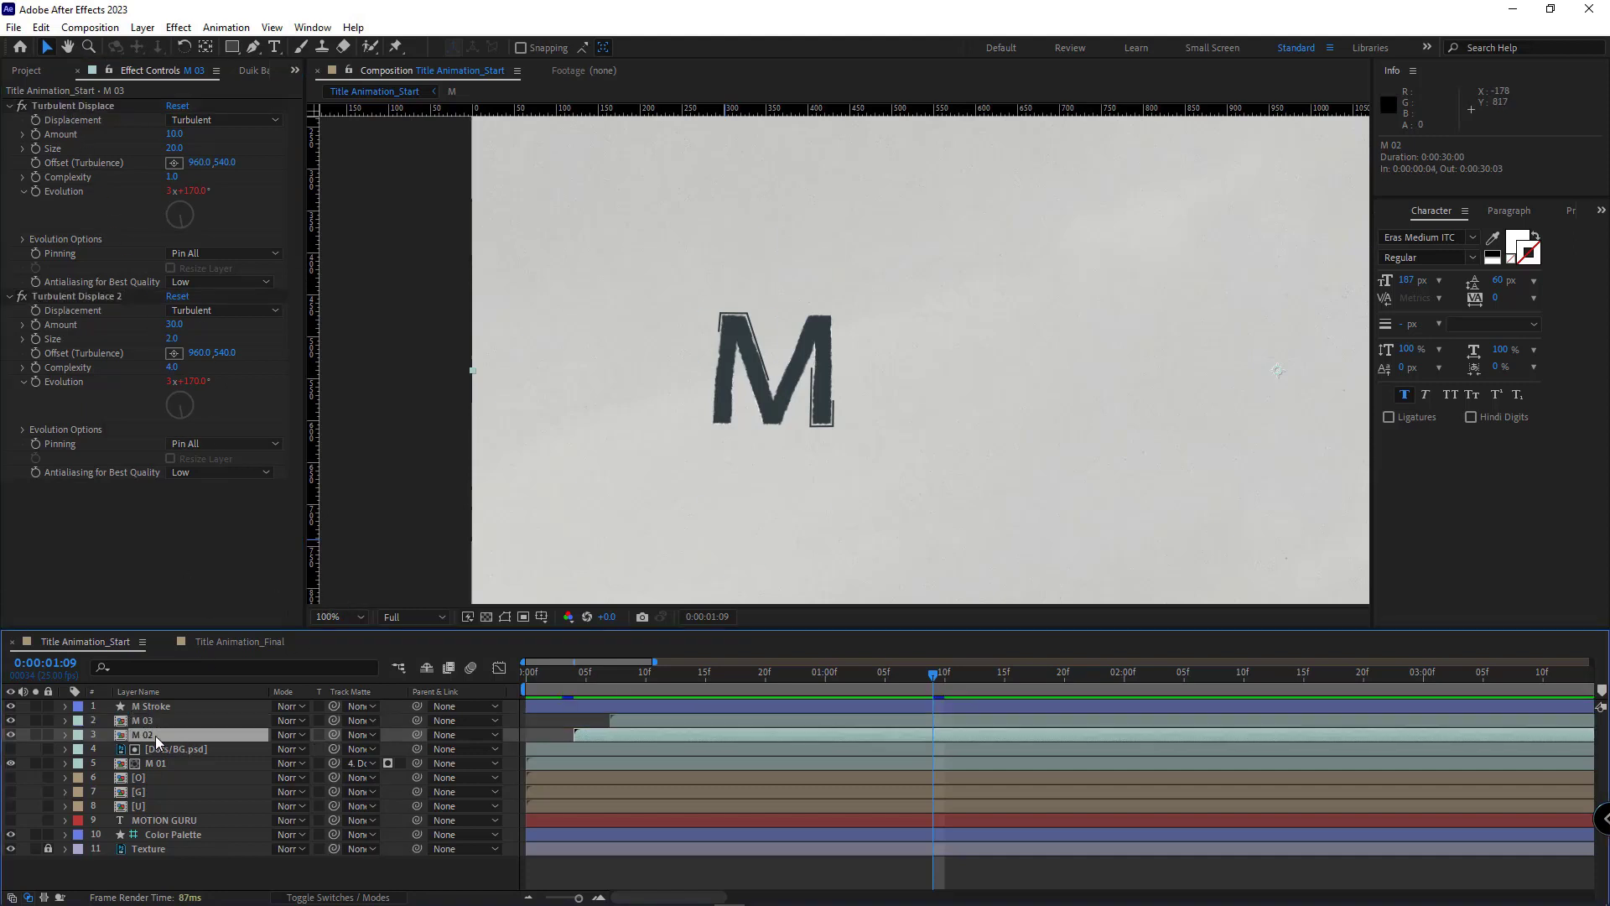
click(155, 763)
click(149, 722)
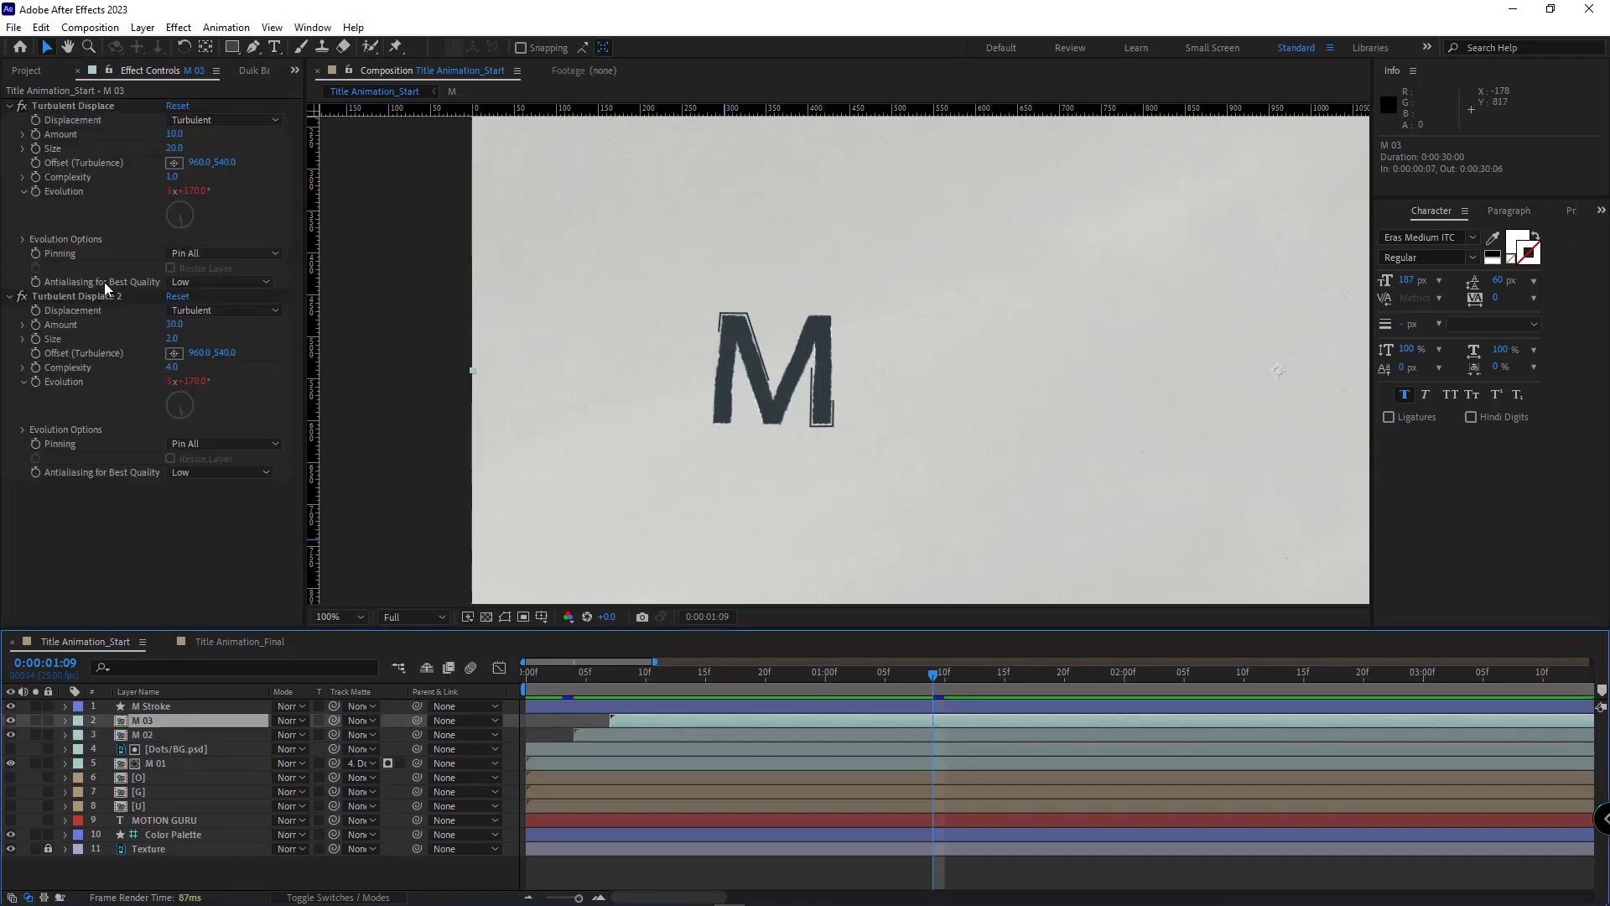
click(91, 107)
shift+click(99, 297)
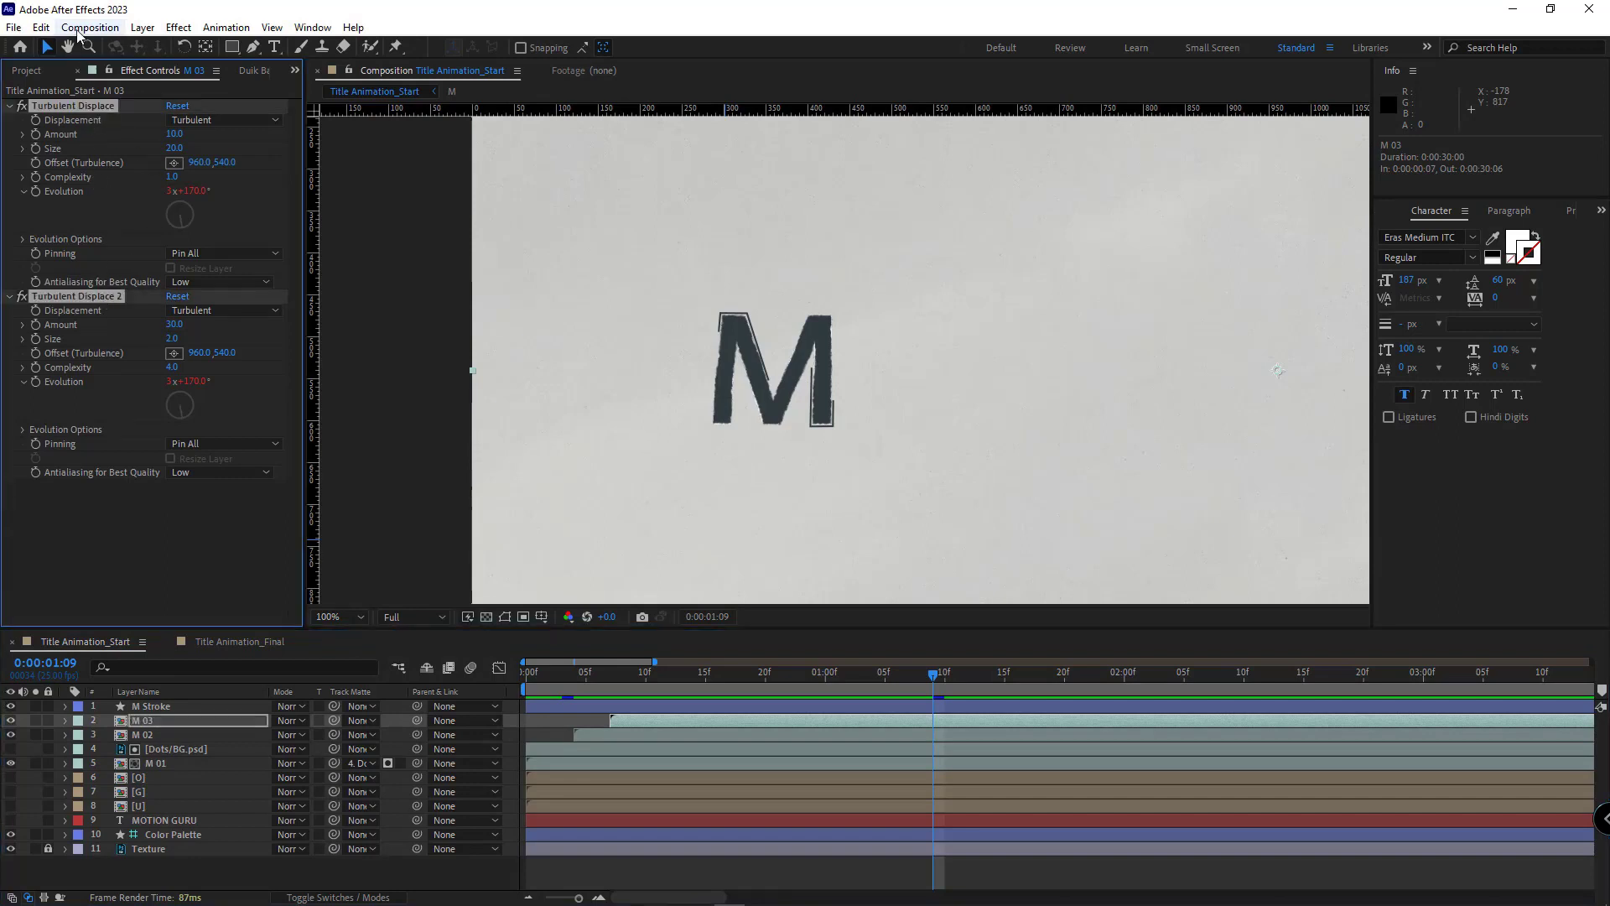
click(40, 27)
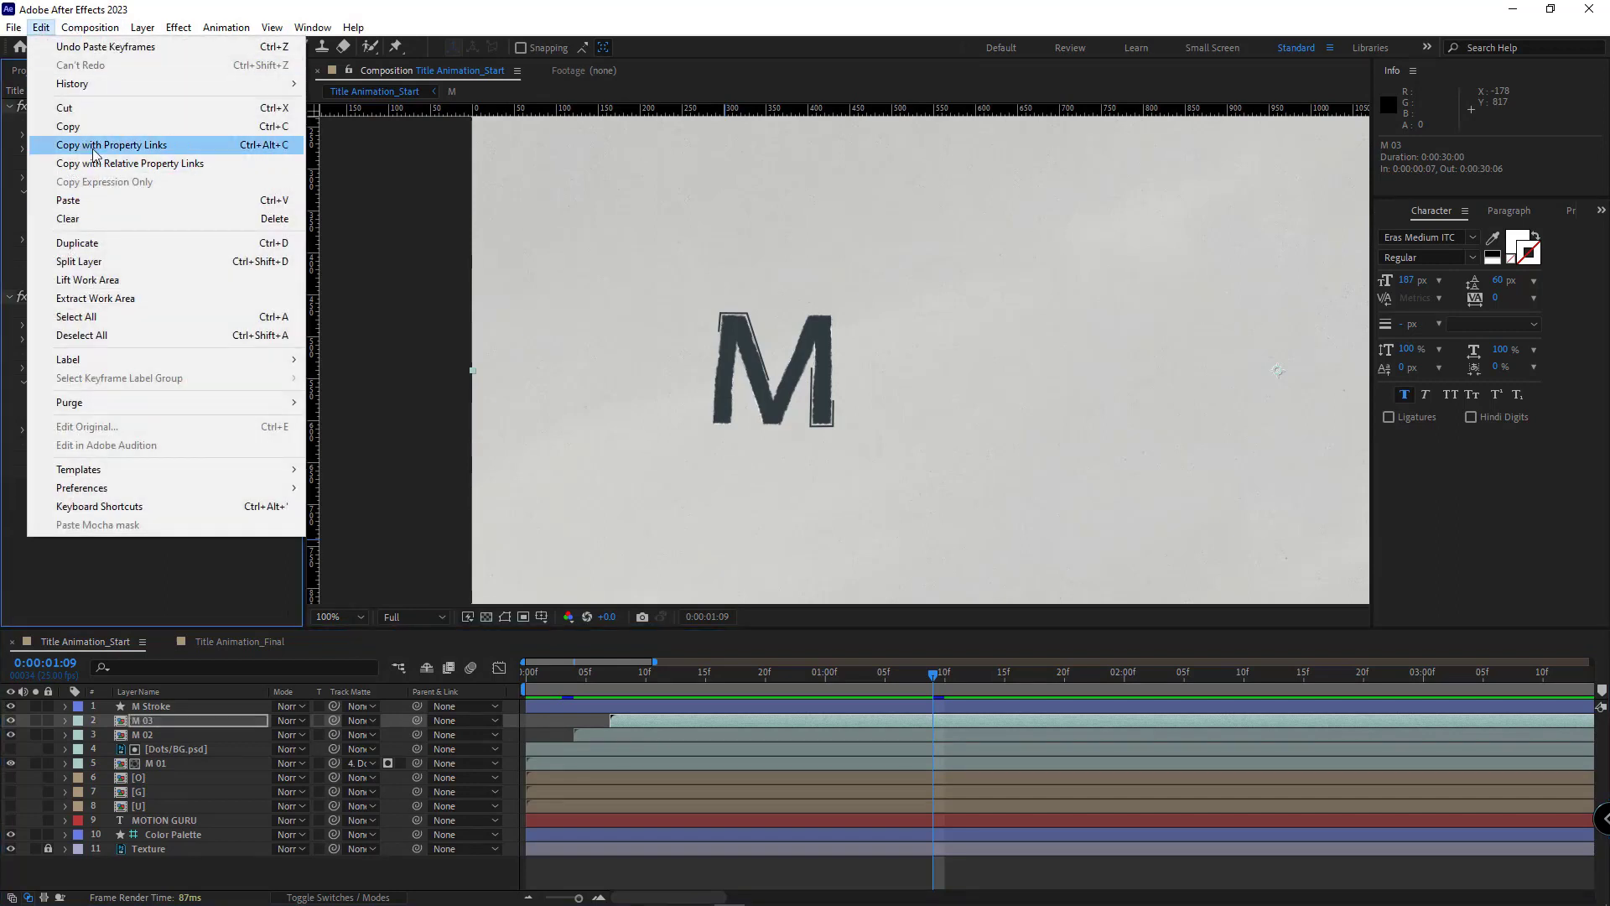
click(94, 146)
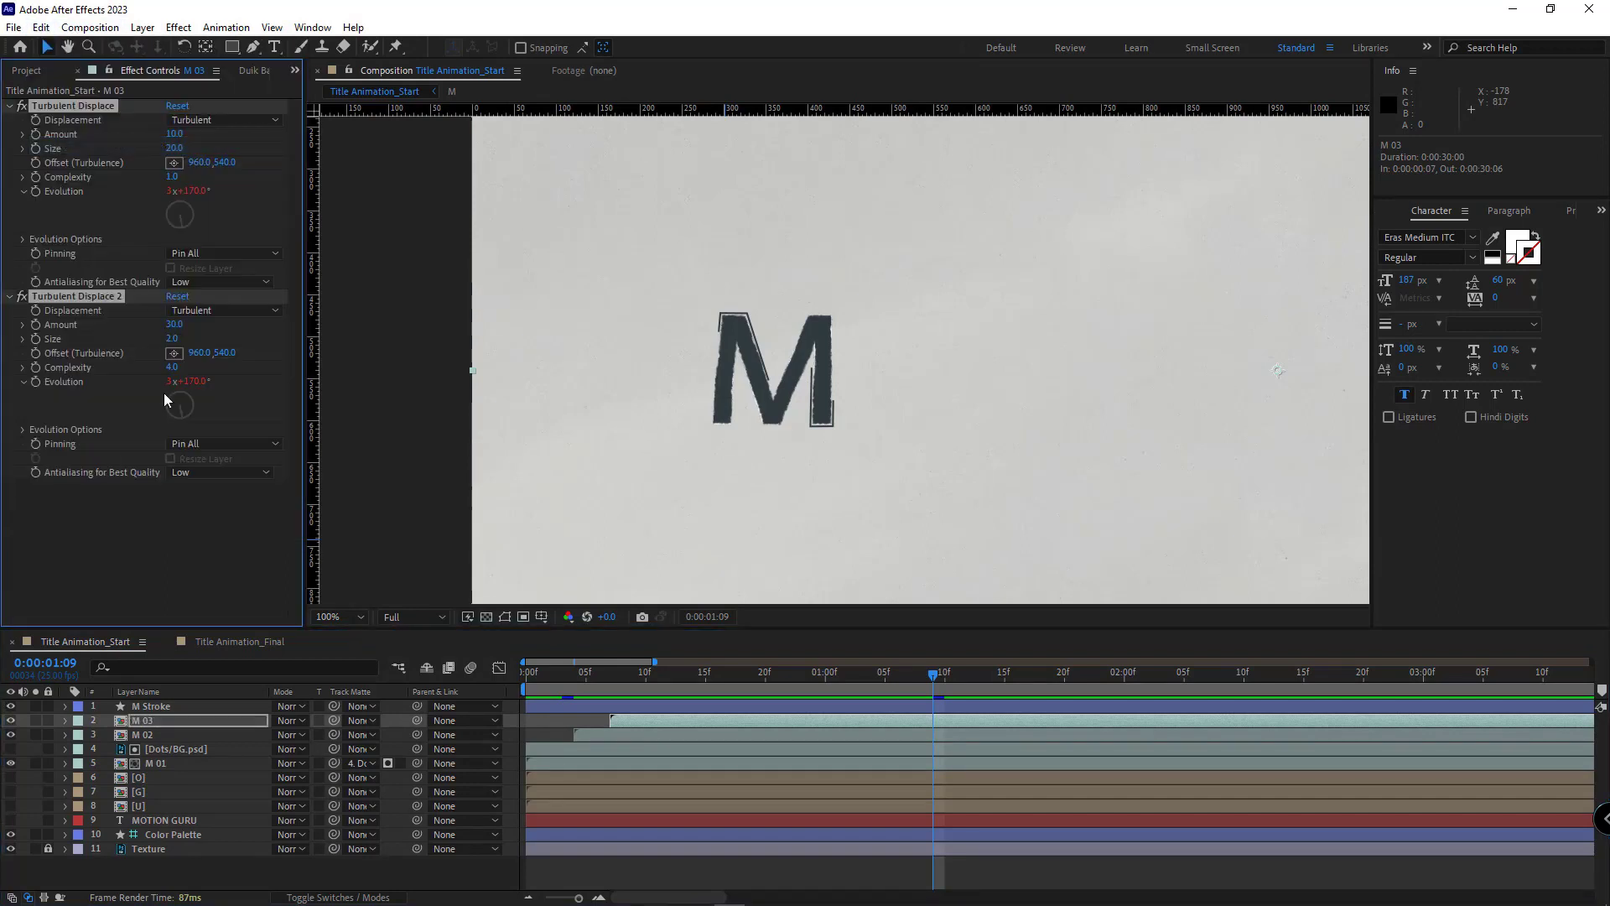
click(156, 735)
ctrl+click(177, 765)
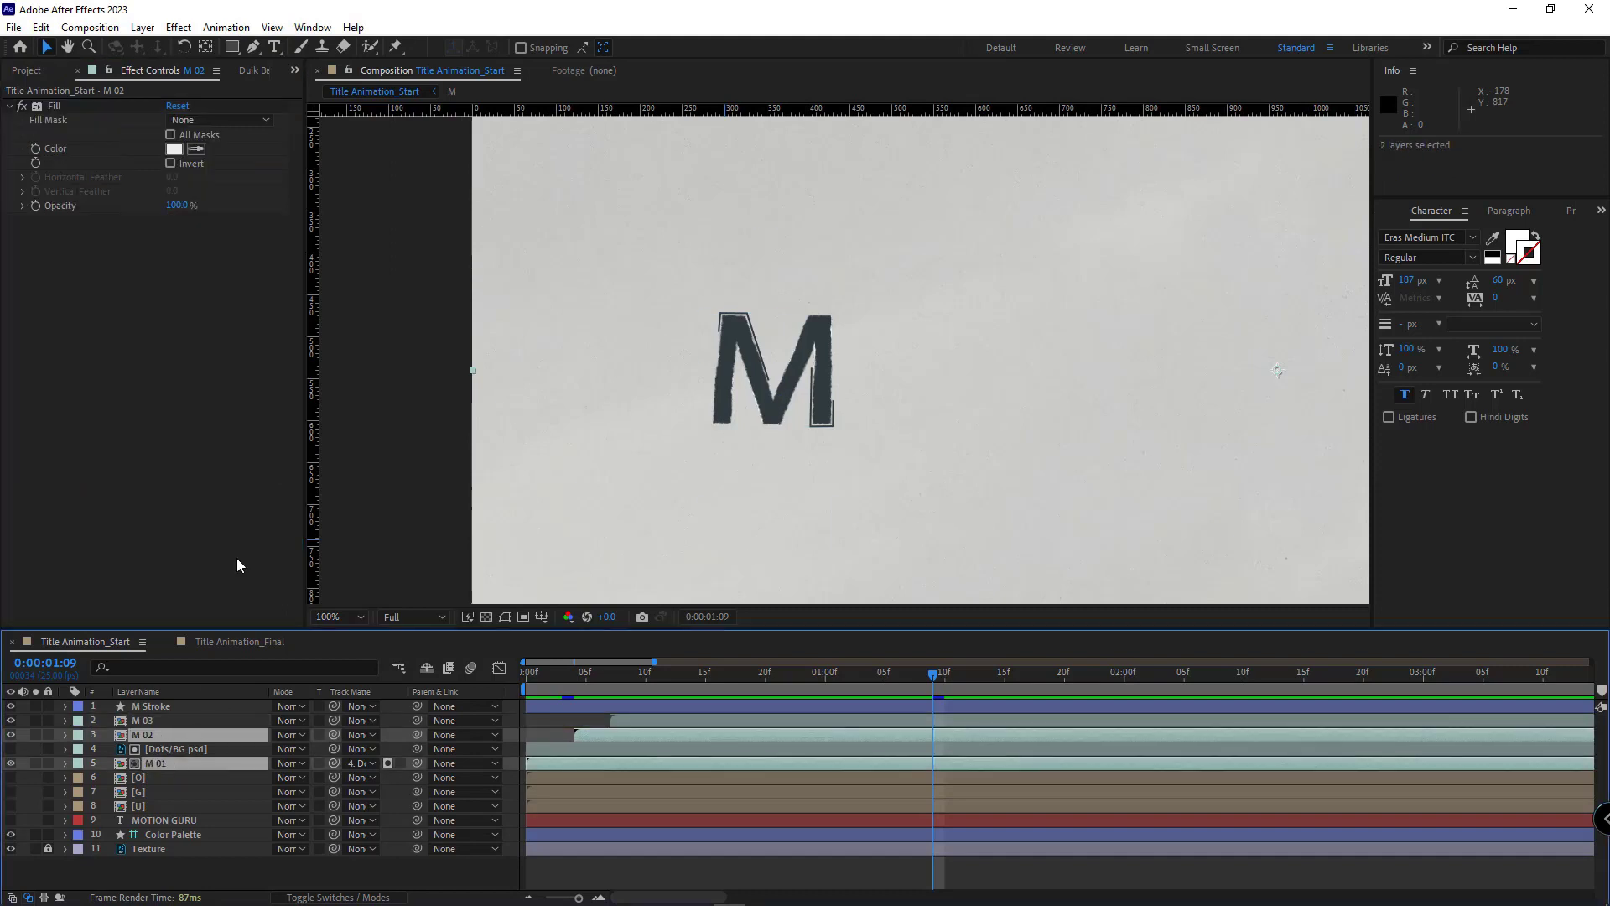
key(ctrl+v)
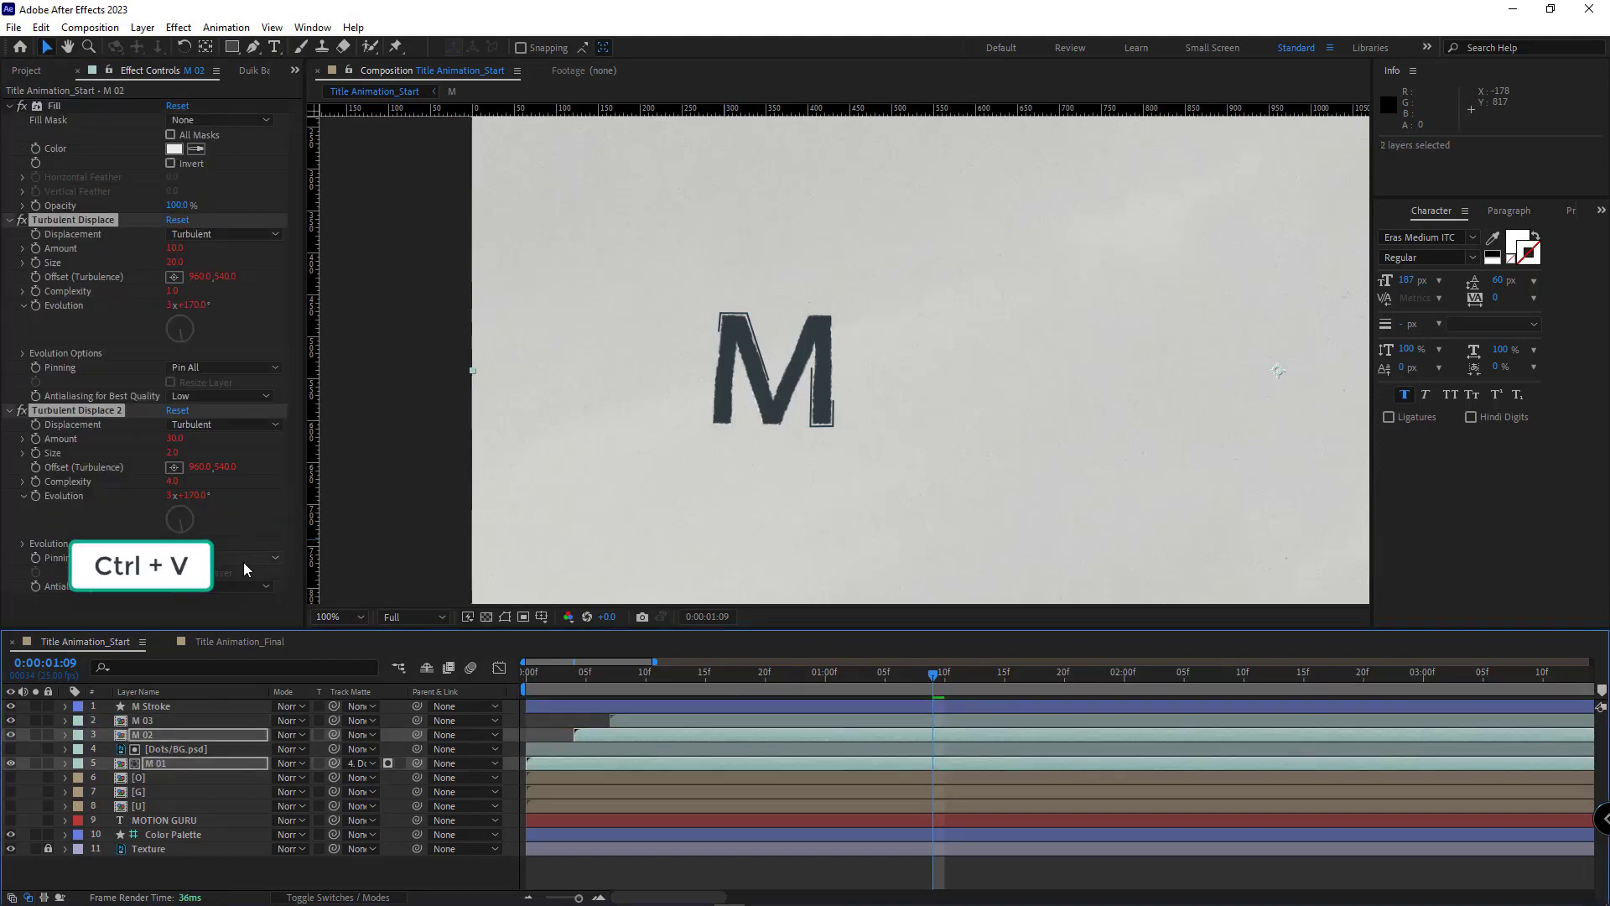
Check the Turbulent Displace settings on the M 03, M 02 and M 01 layers and preview the animation
click(147, 721)
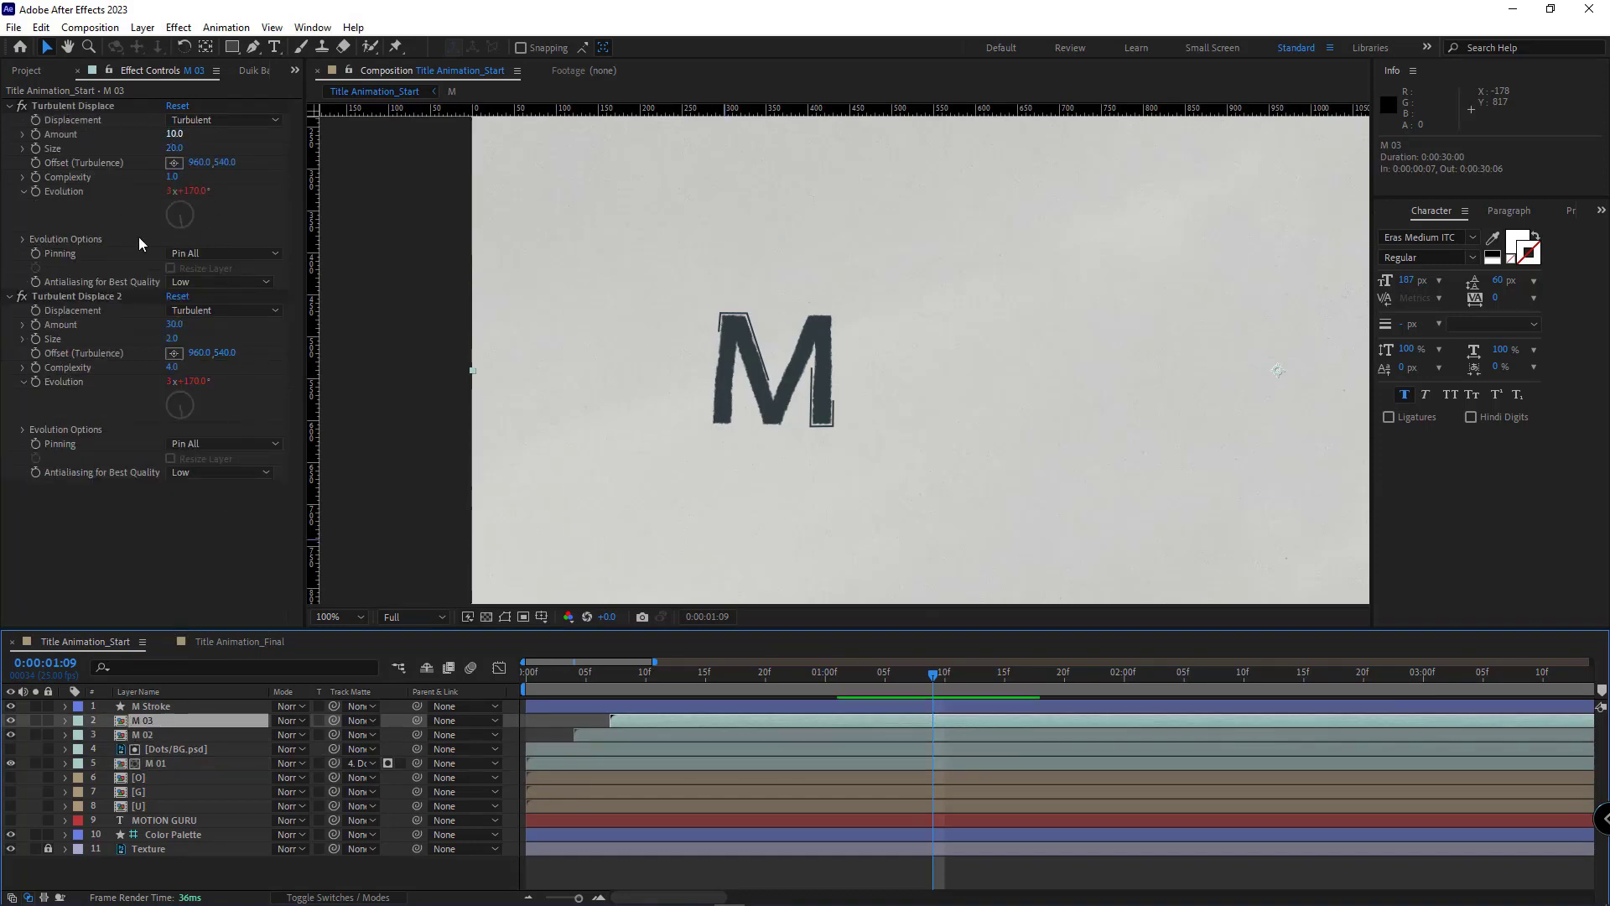
click(145, 737)
click(157, 763)
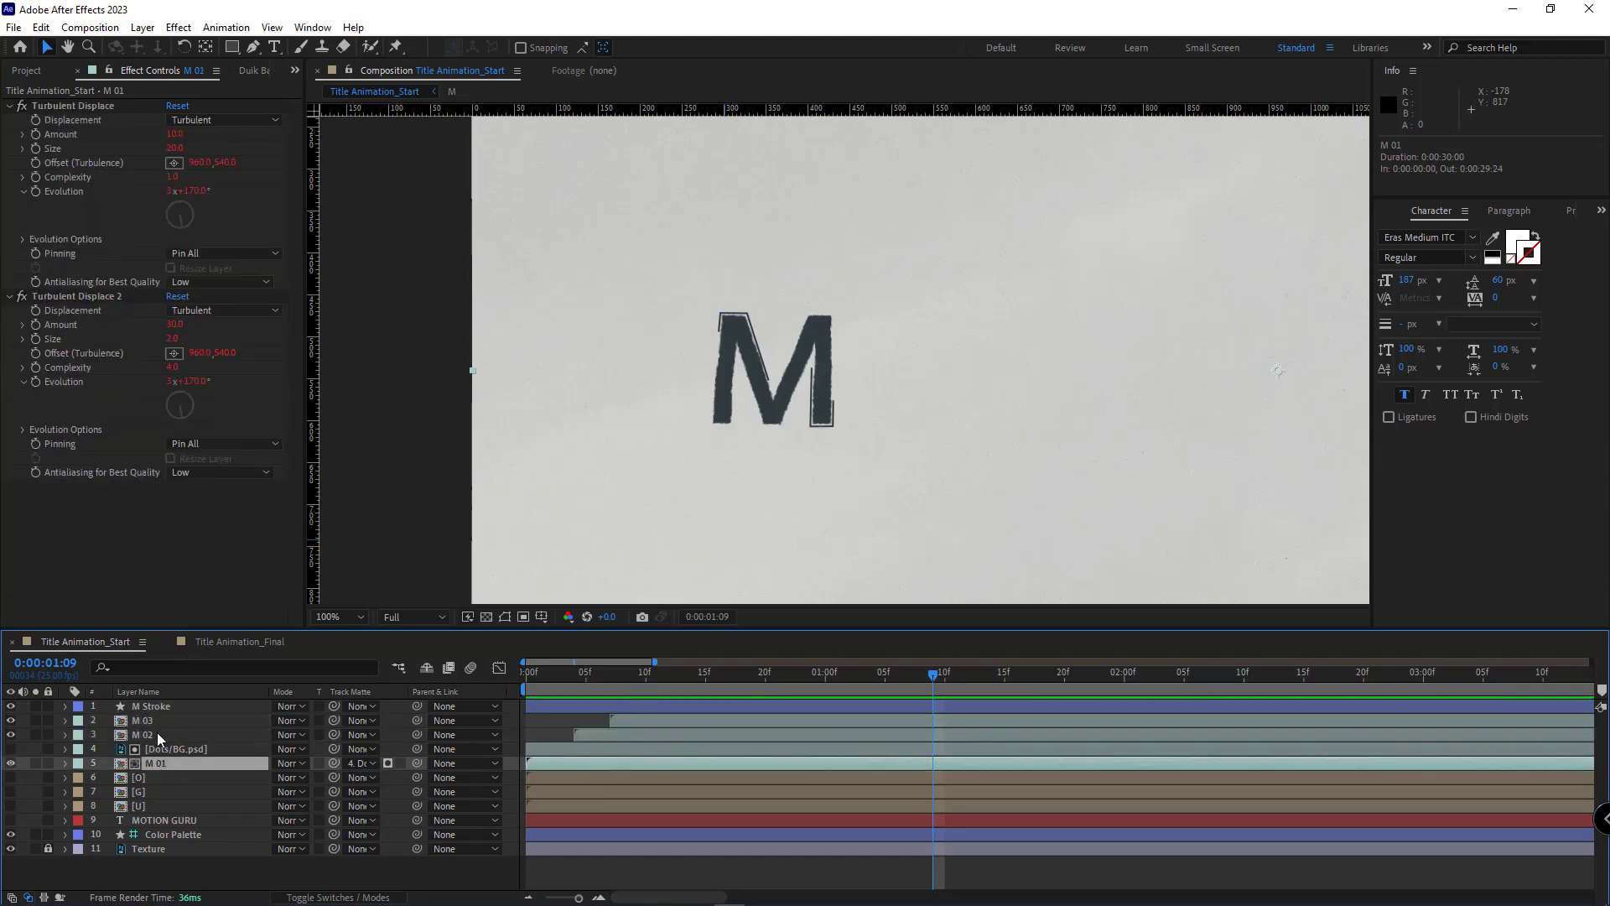
click(156, 736)
click(150, 723)
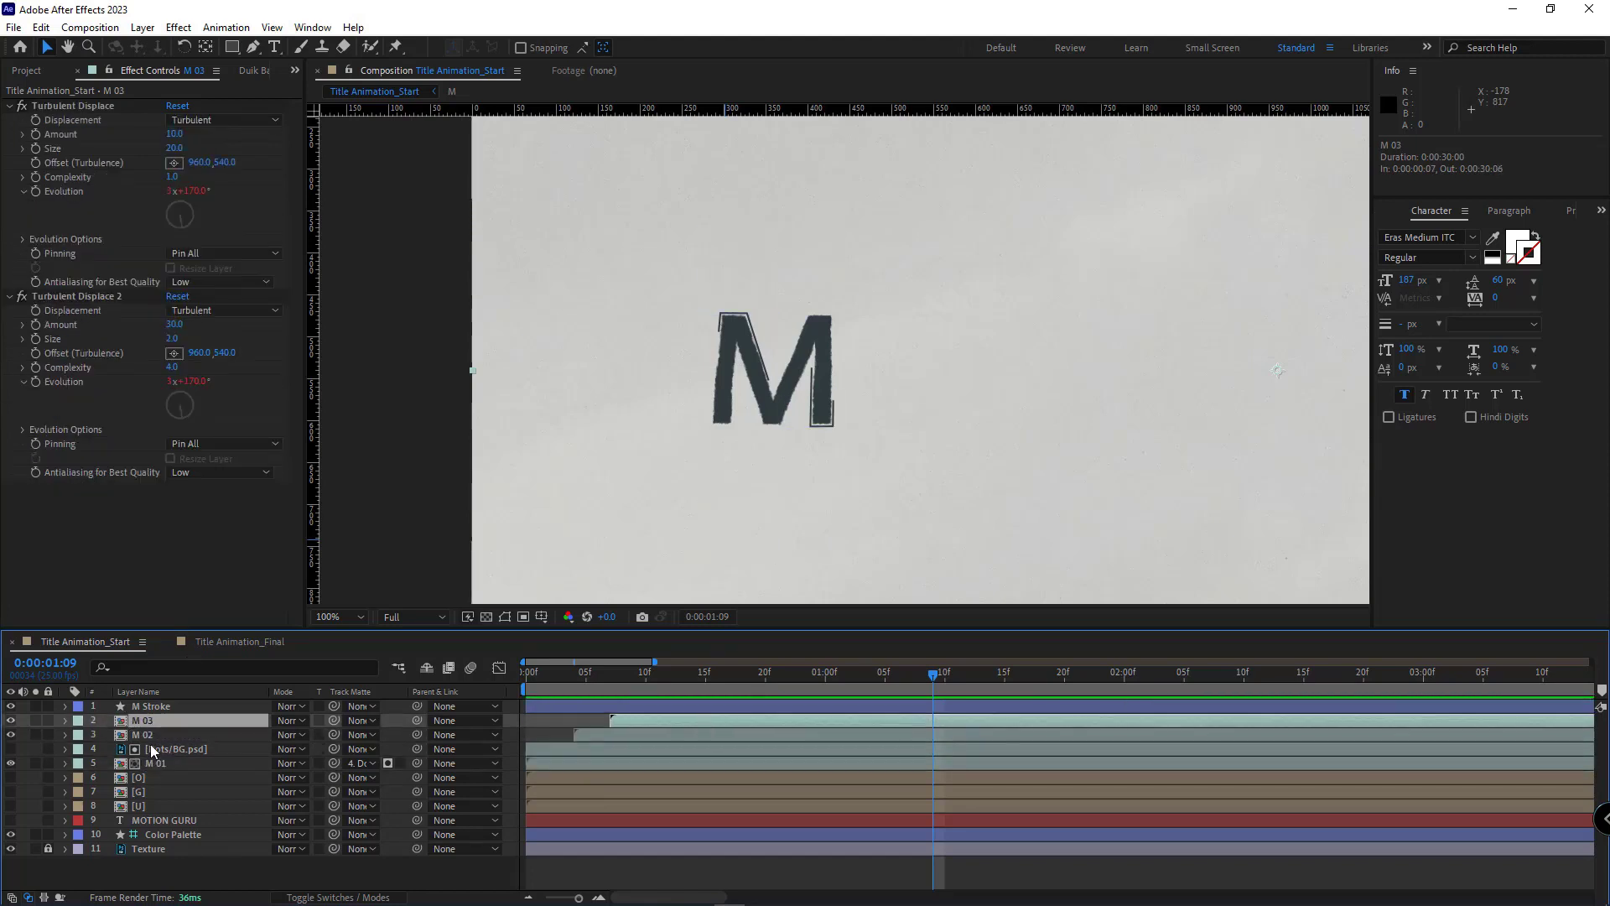
key(space)
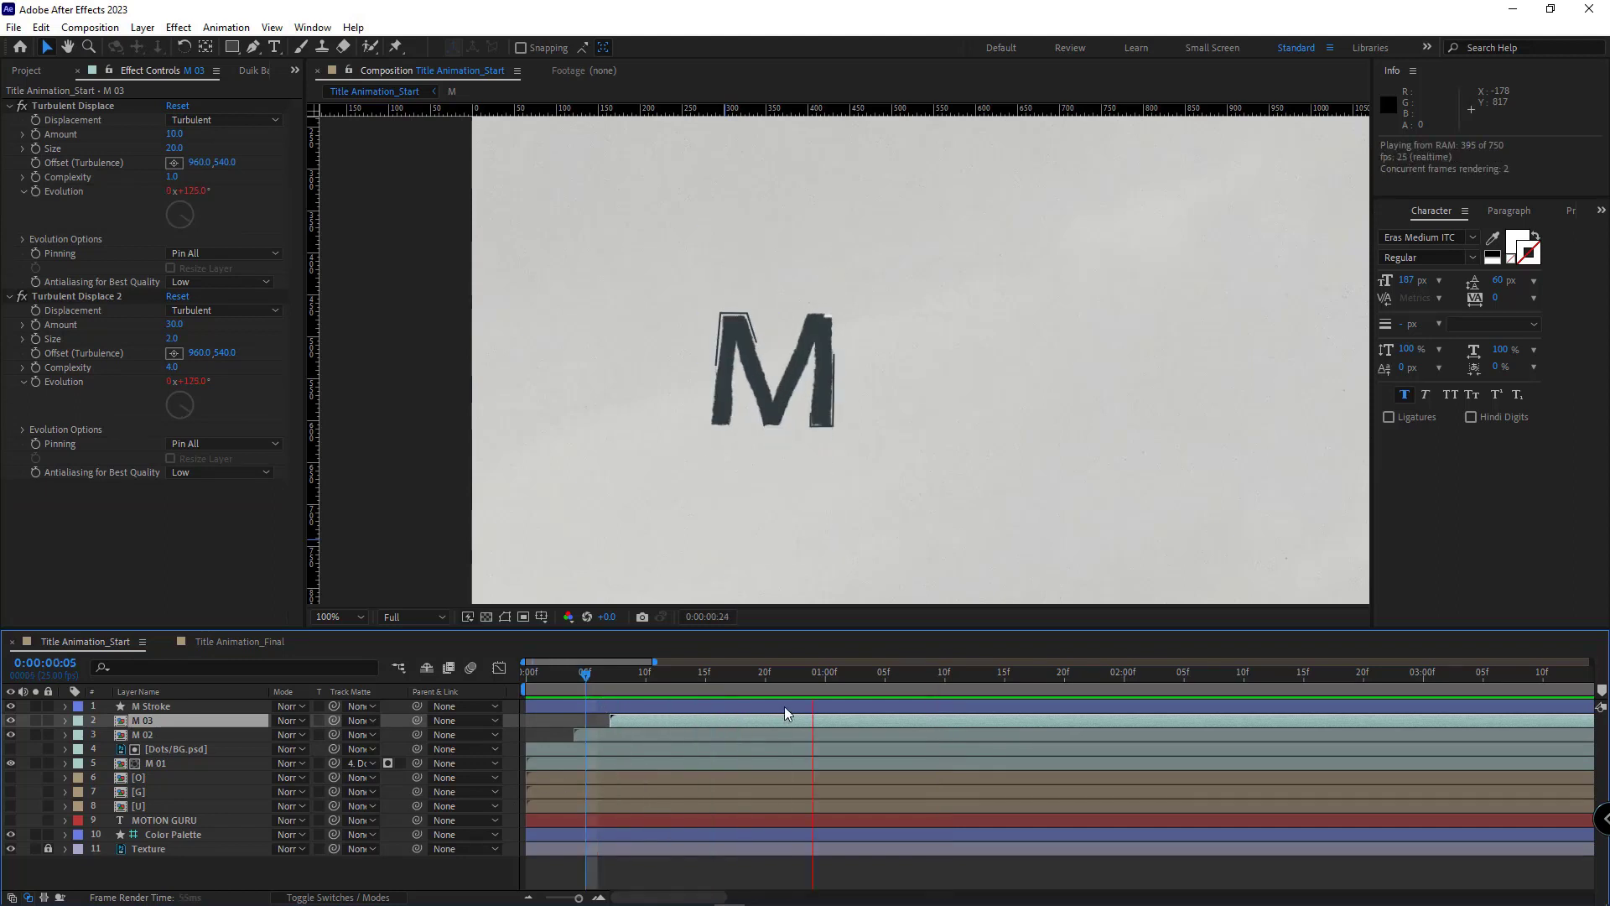
key(space)
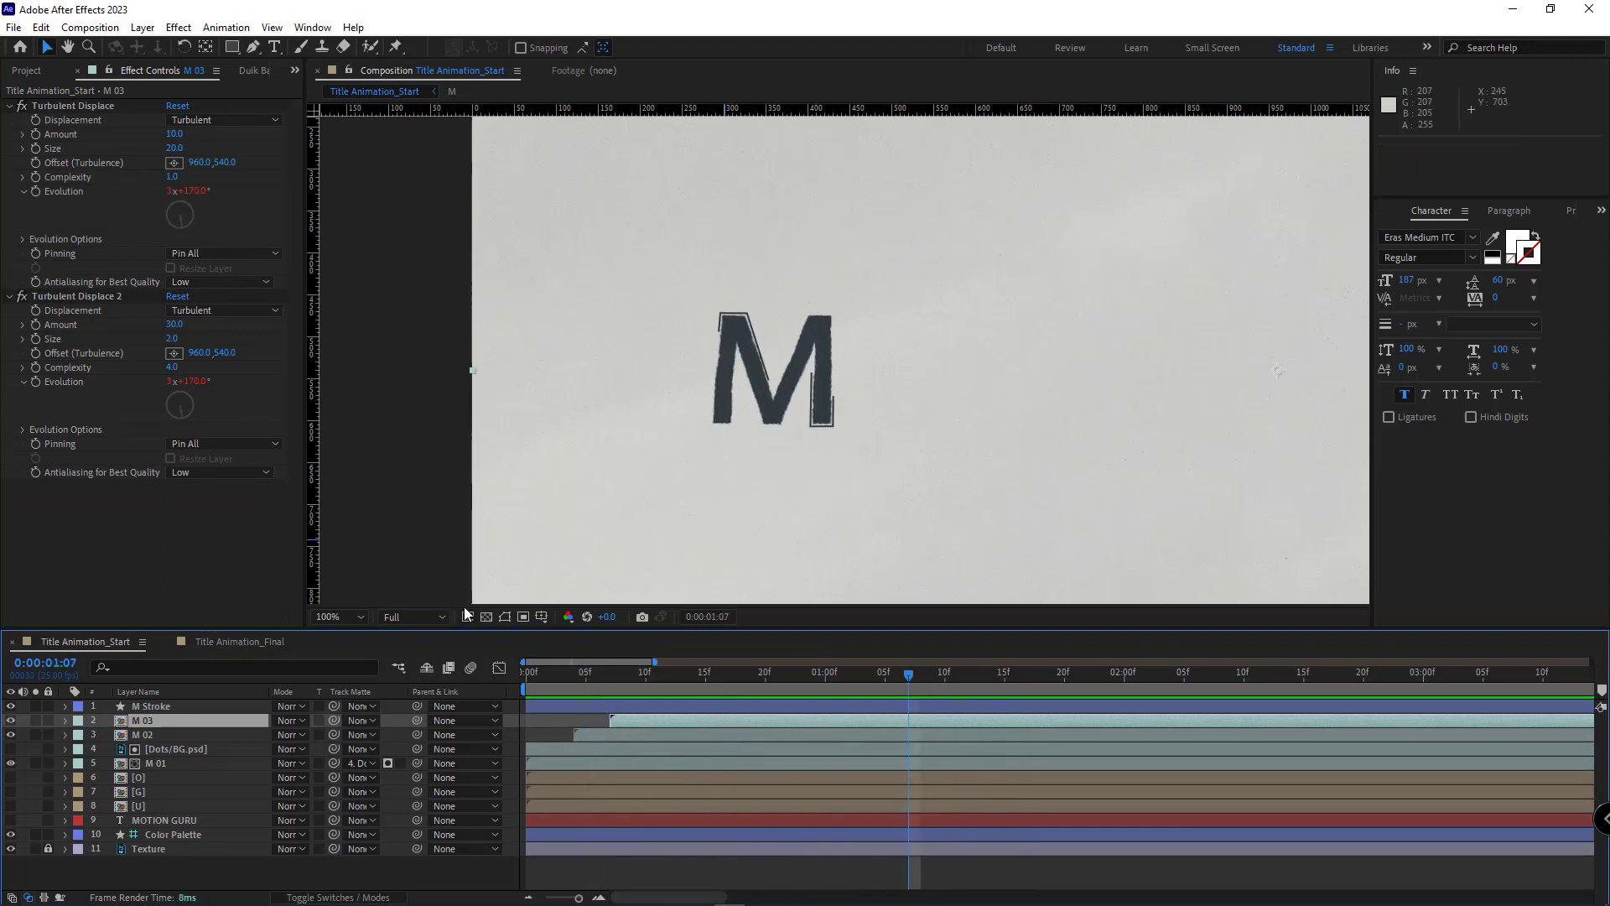
Copy both Turbulent Displace effects from M Stroke in Title Animation_Final onto M Stroke in Title Animation_Start, and preview from the first frame
click(238, 642)
click(92, 106)
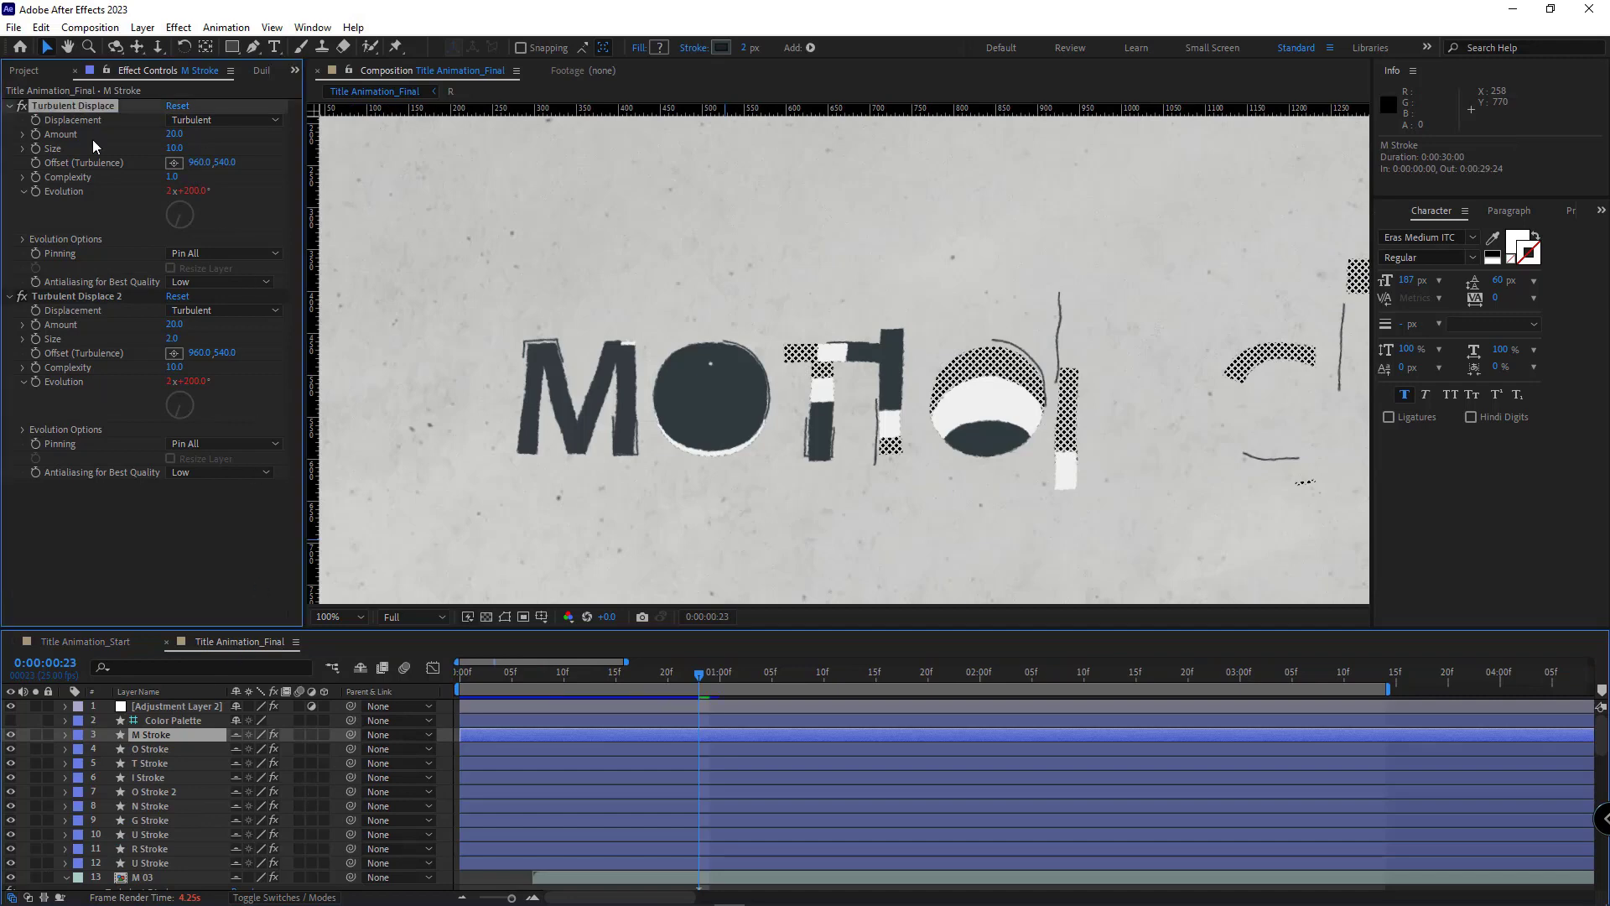
ctrl+click(84, 297)
key(ctrl+c)
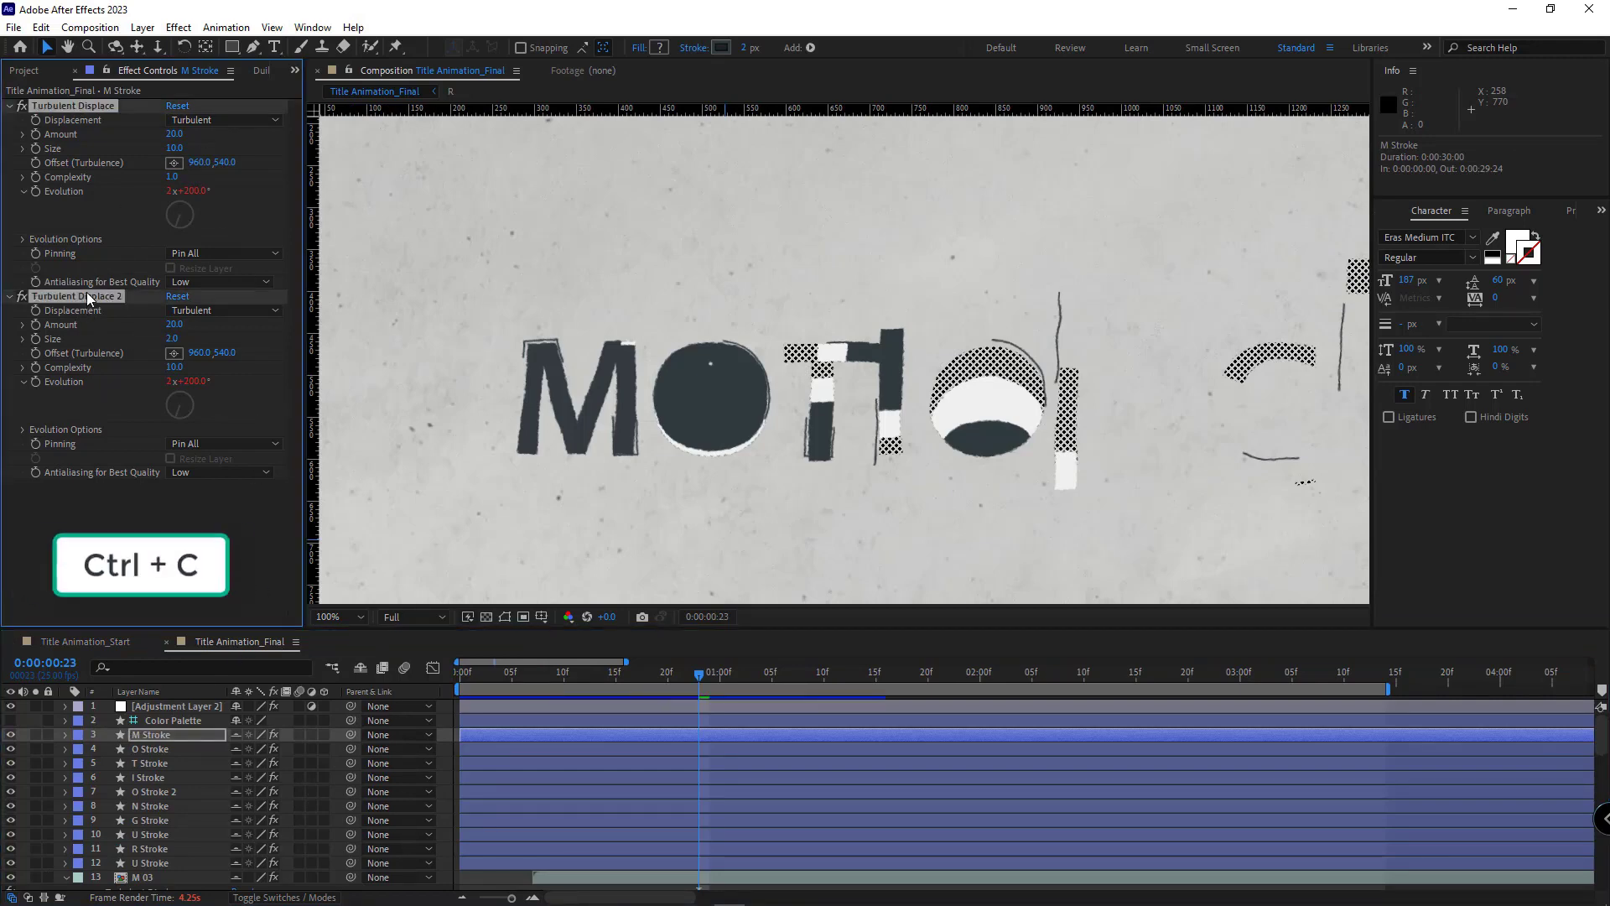
click(85, 641)
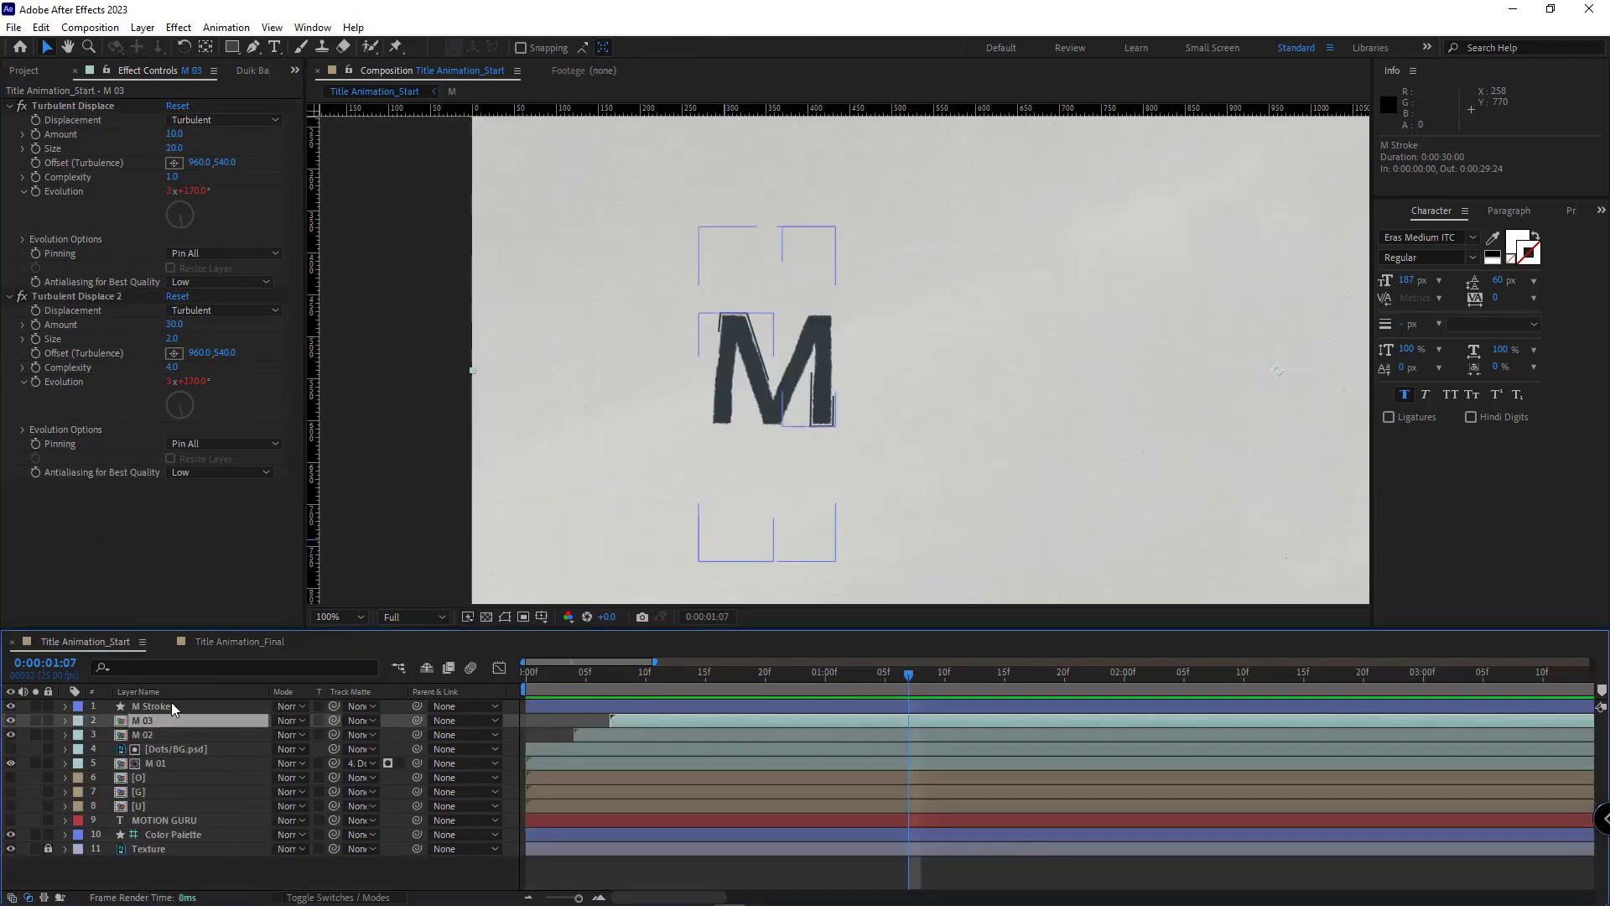
click(177, 708)
key(ctrl+v)
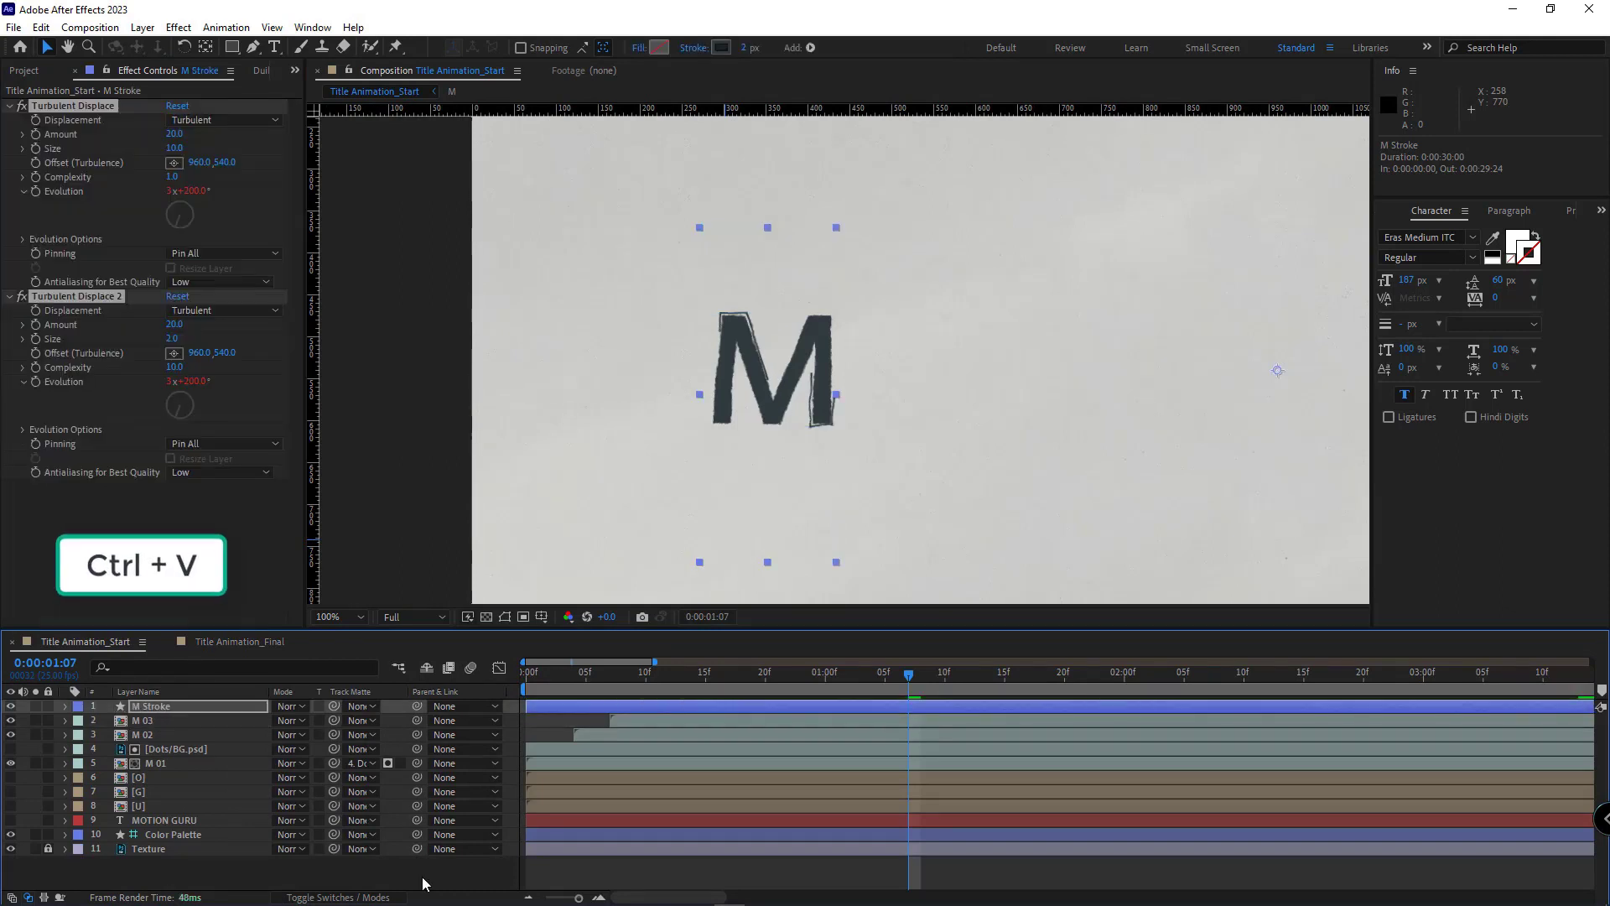
click(605, 714)
key(Home)
key(space)
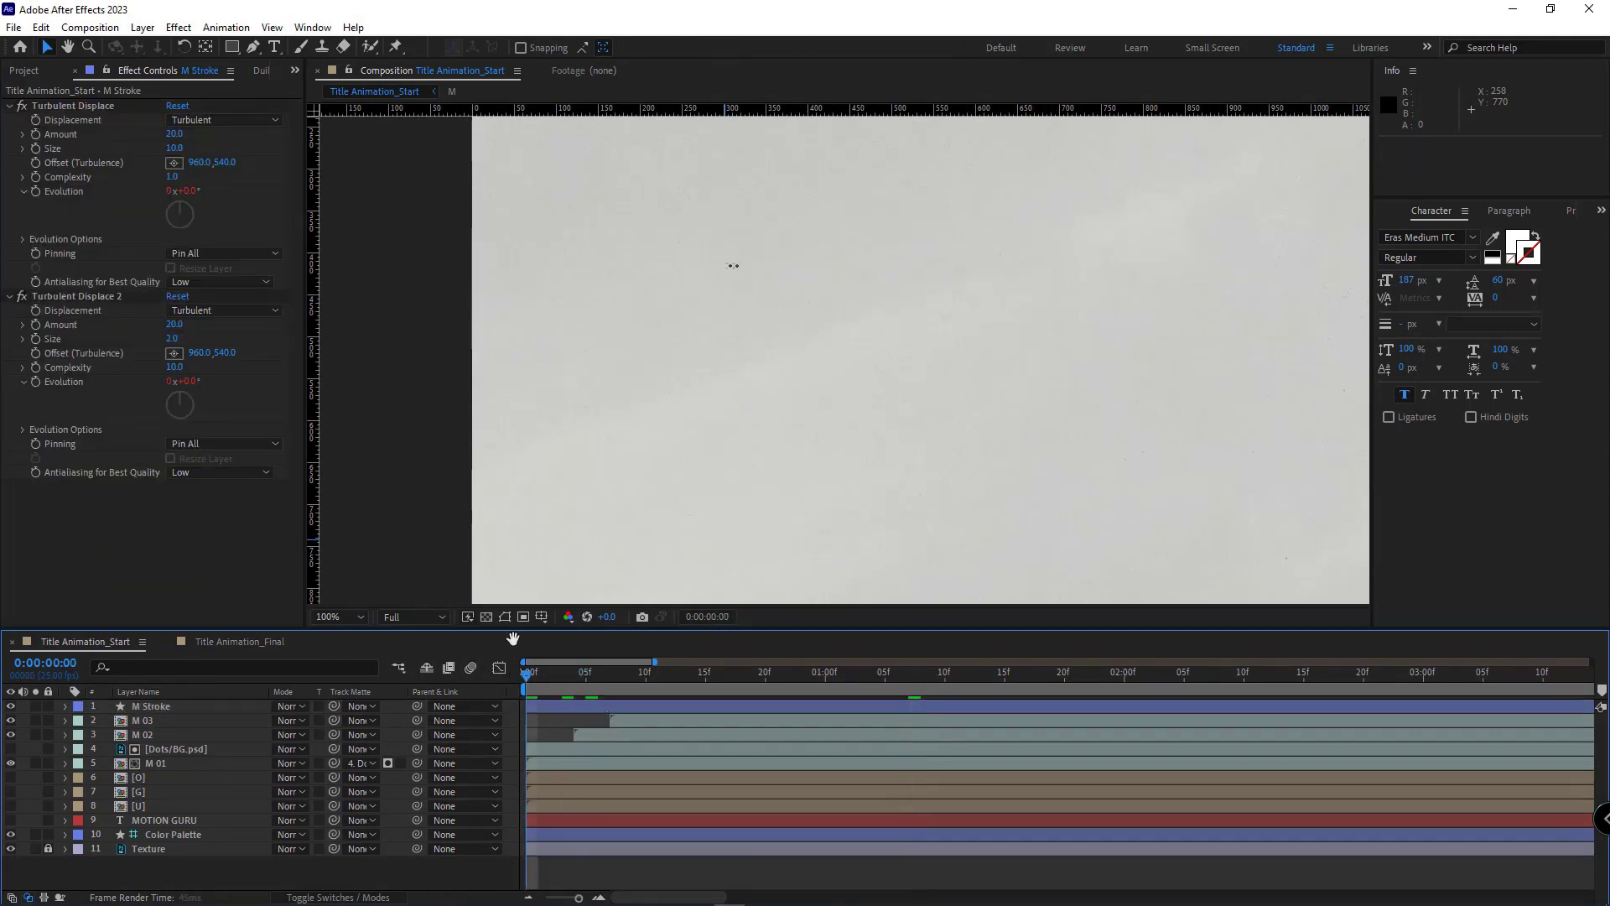
key(comma)
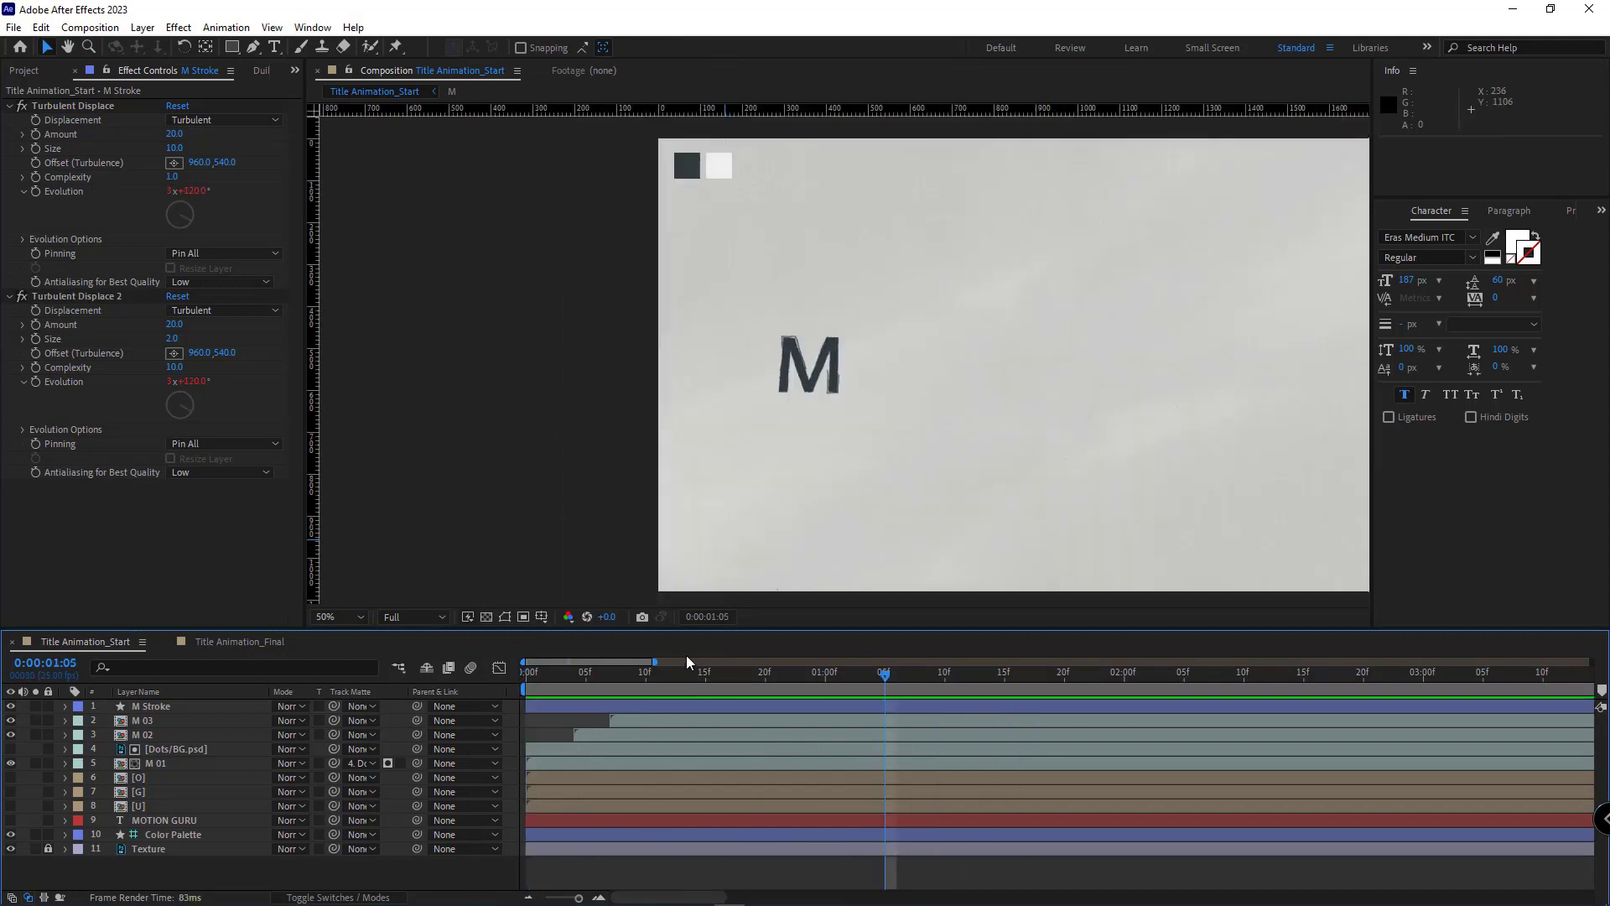
Add a new adjustment layer above M Stroke in Title Animation_Start
right_click(118, 723)
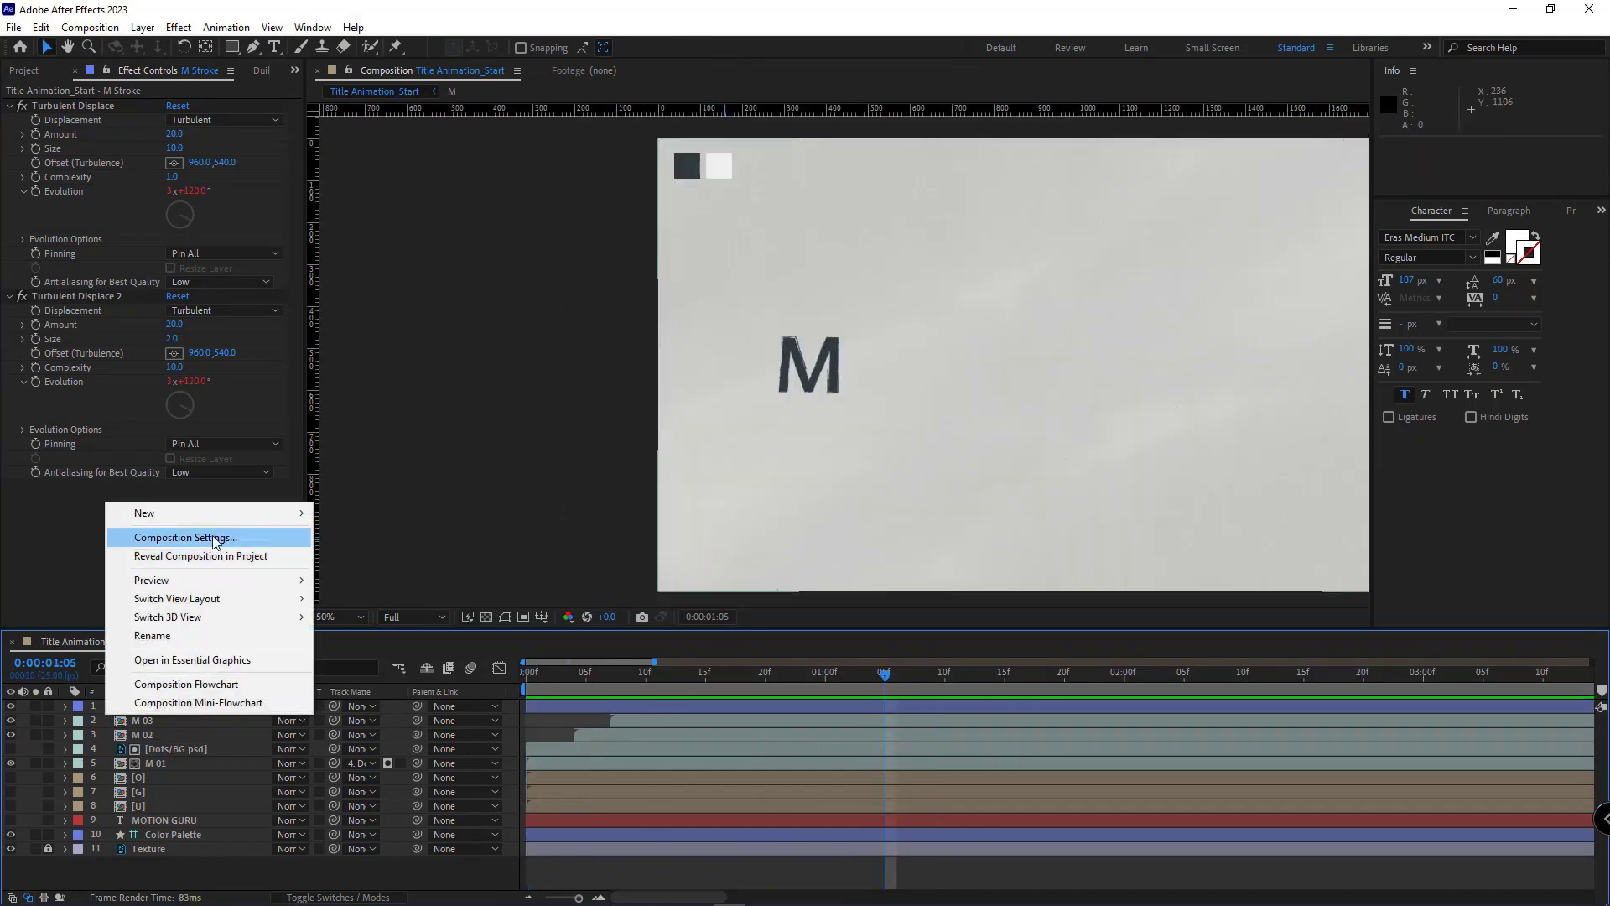
mouse_move(276, 513)
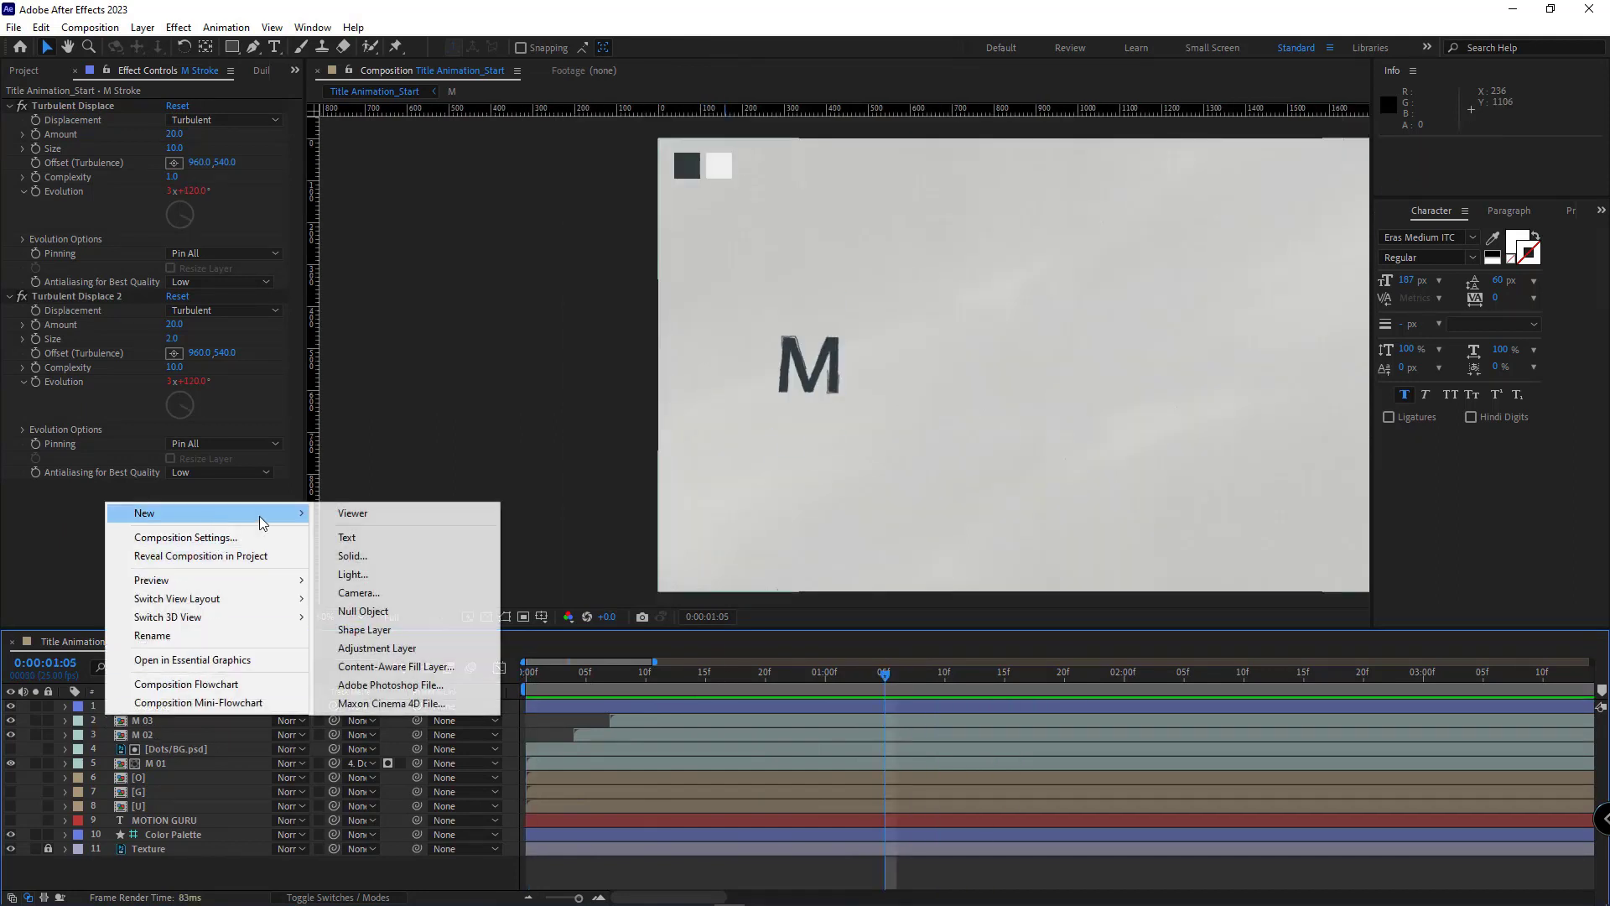
click(377, 648)
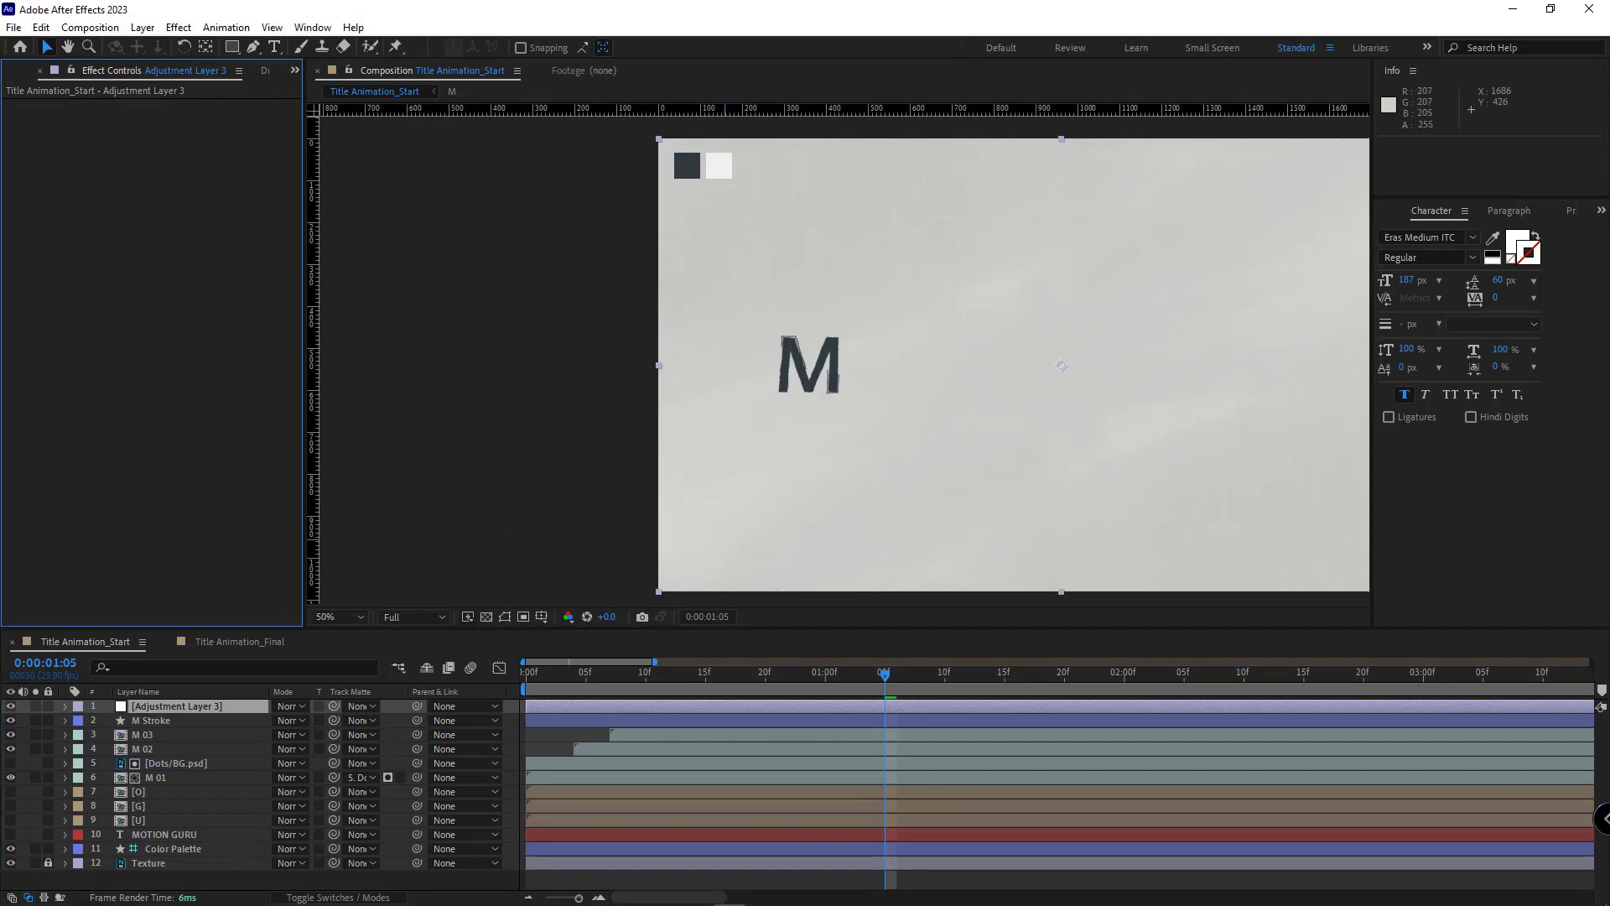
Apply the Posterize Time effect to the adjustment layer with a frame rate of 6, and preview the animation
click(1602, 211)
click(1543, 224)
click(1442, 232)
text(pos)
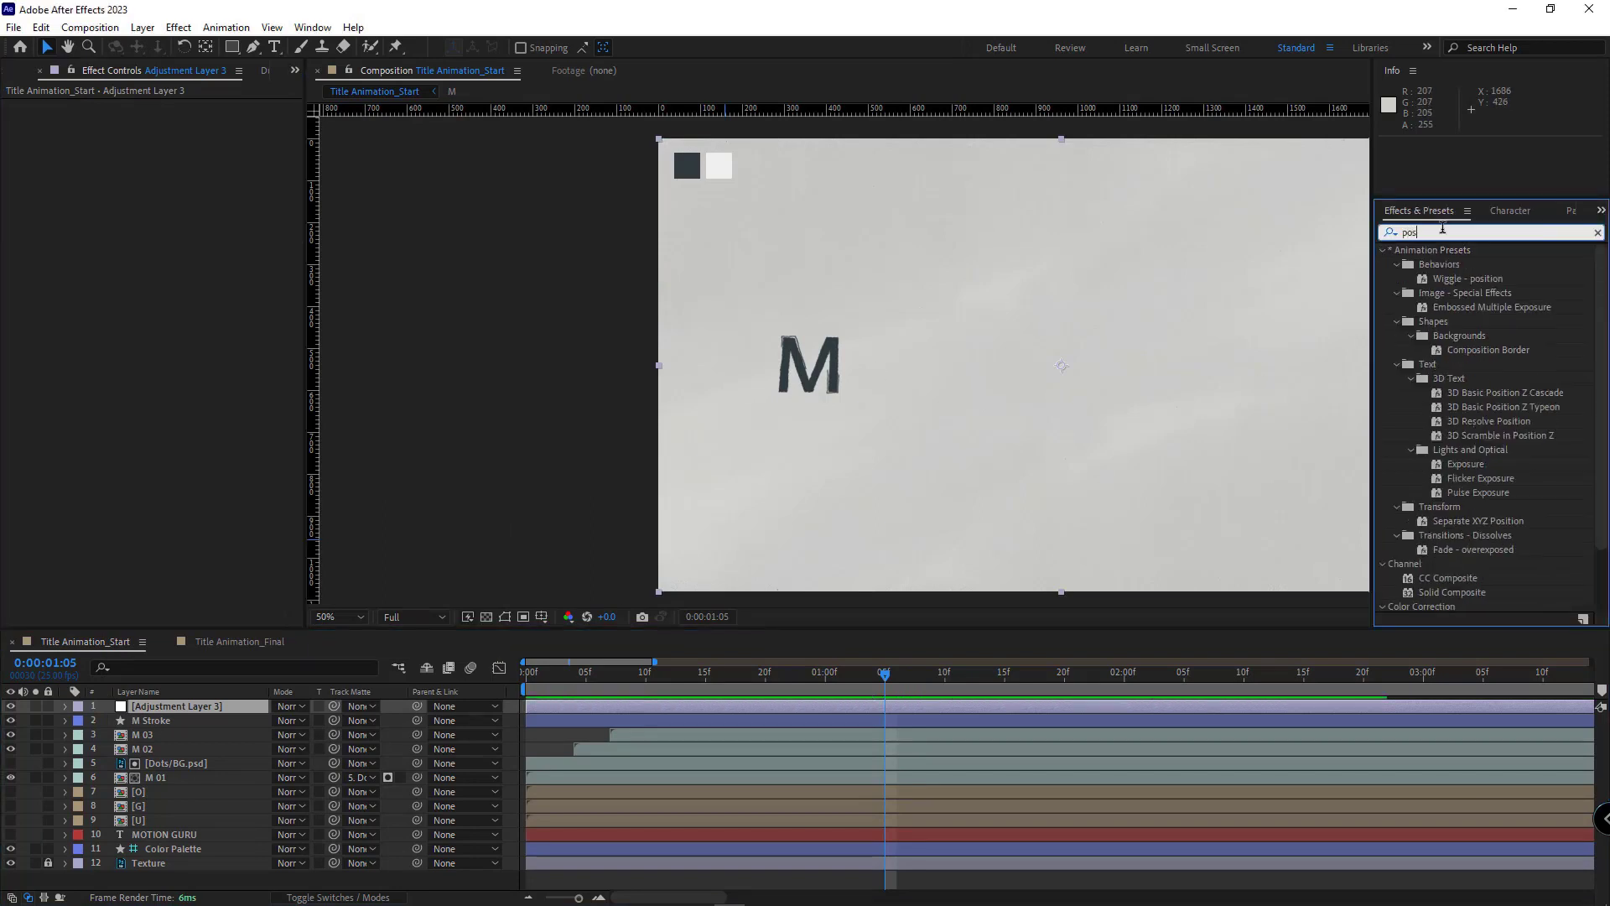
text(t)
drag(1449, 293, 210, 699)
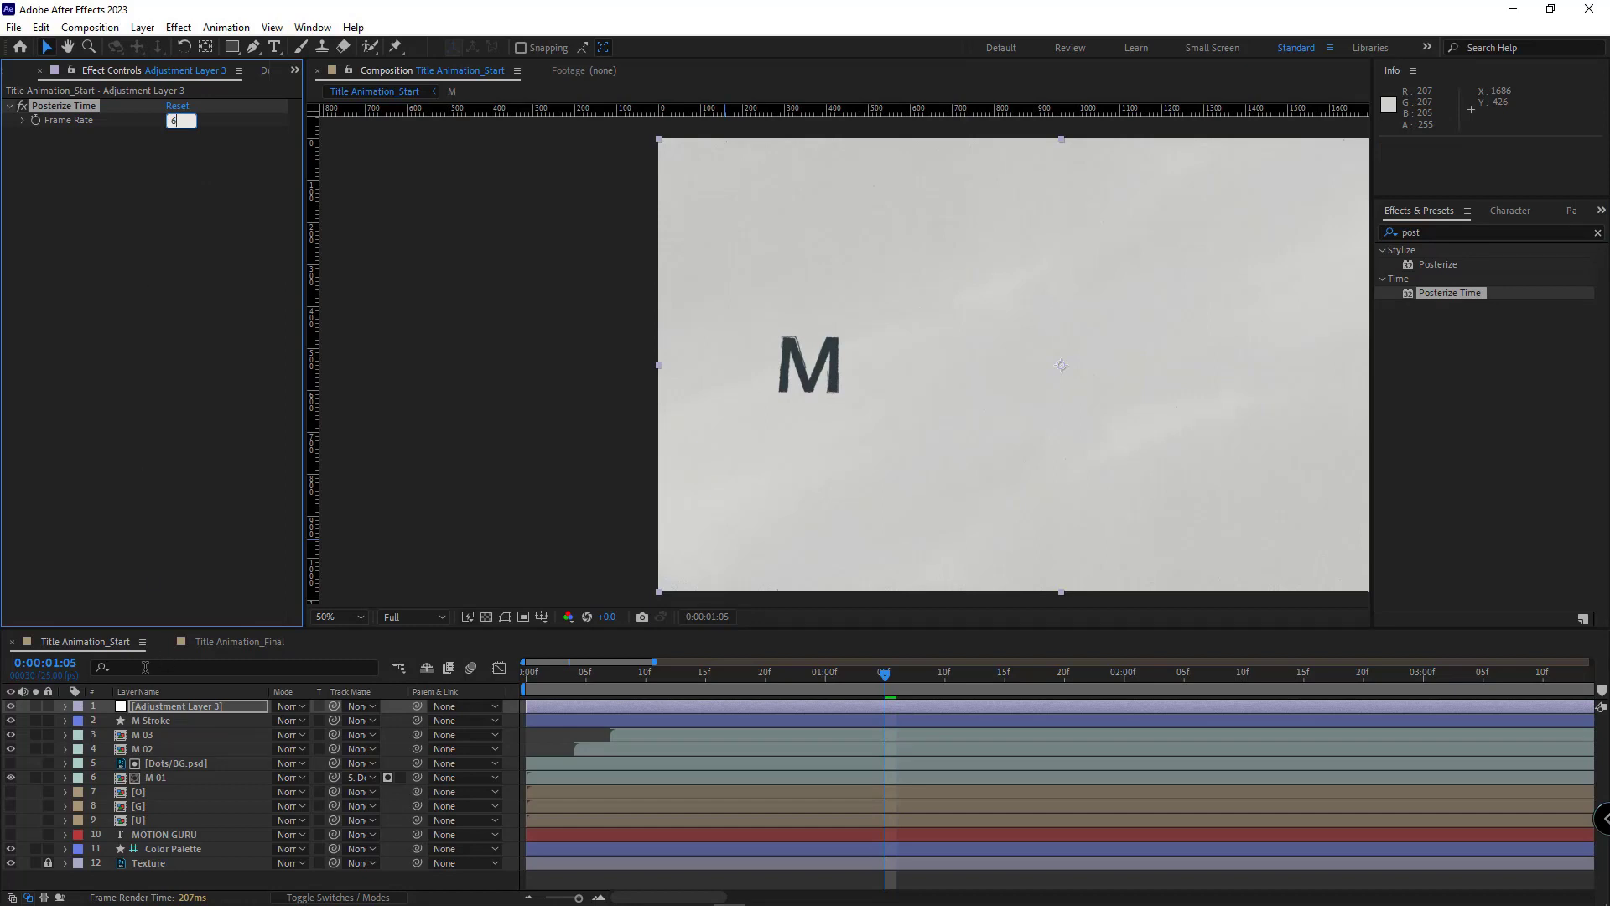
key(Return)
key(space)
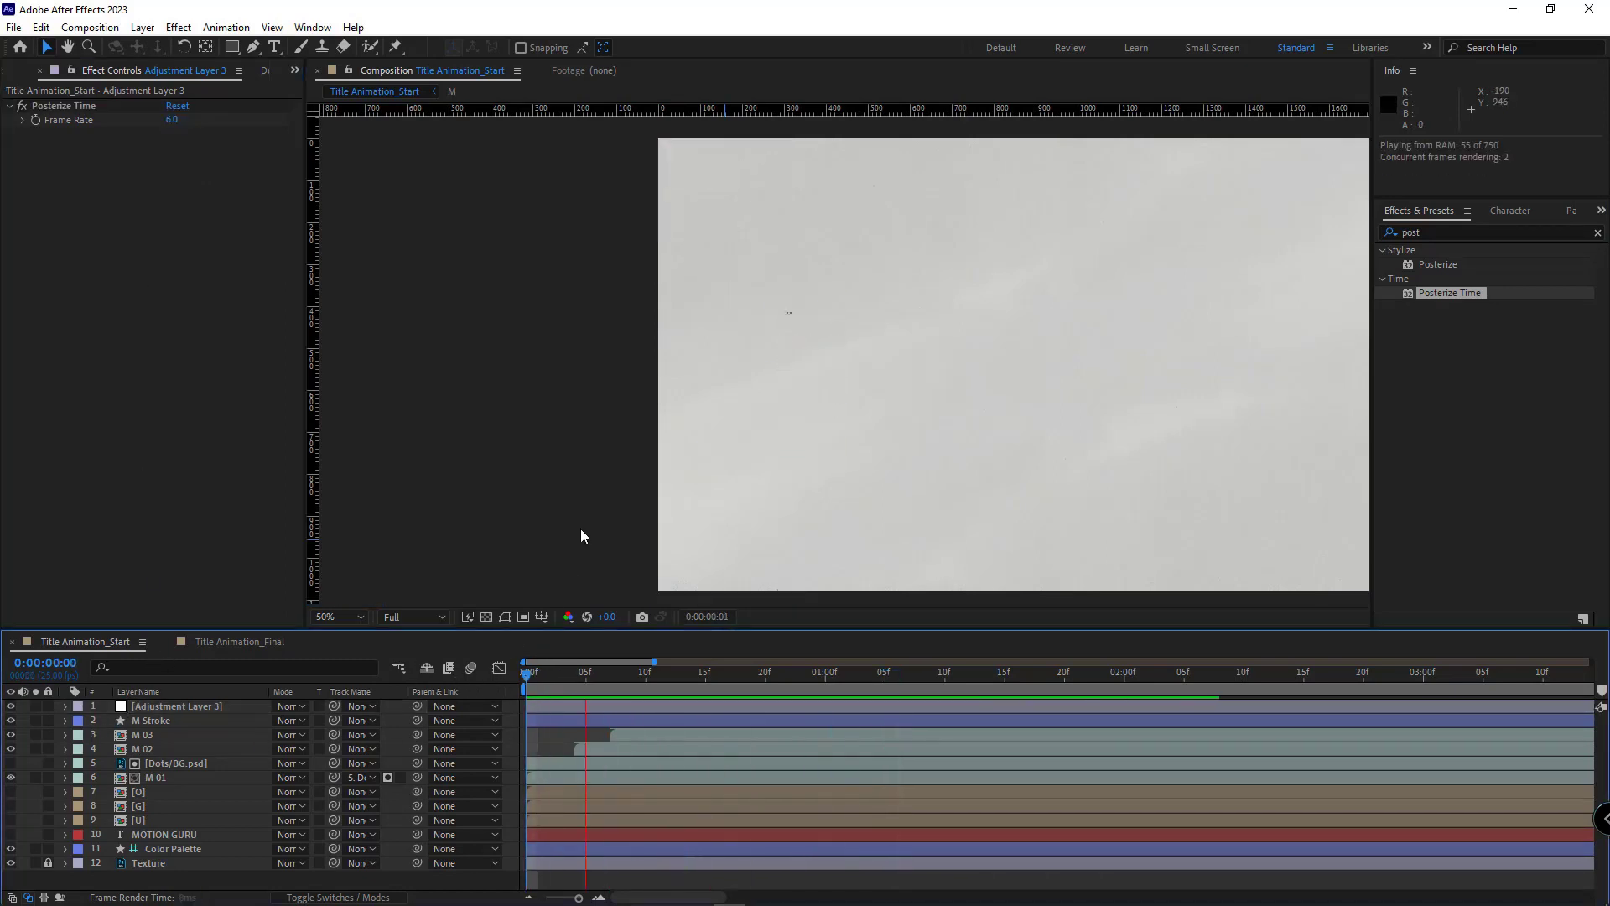
key(space)
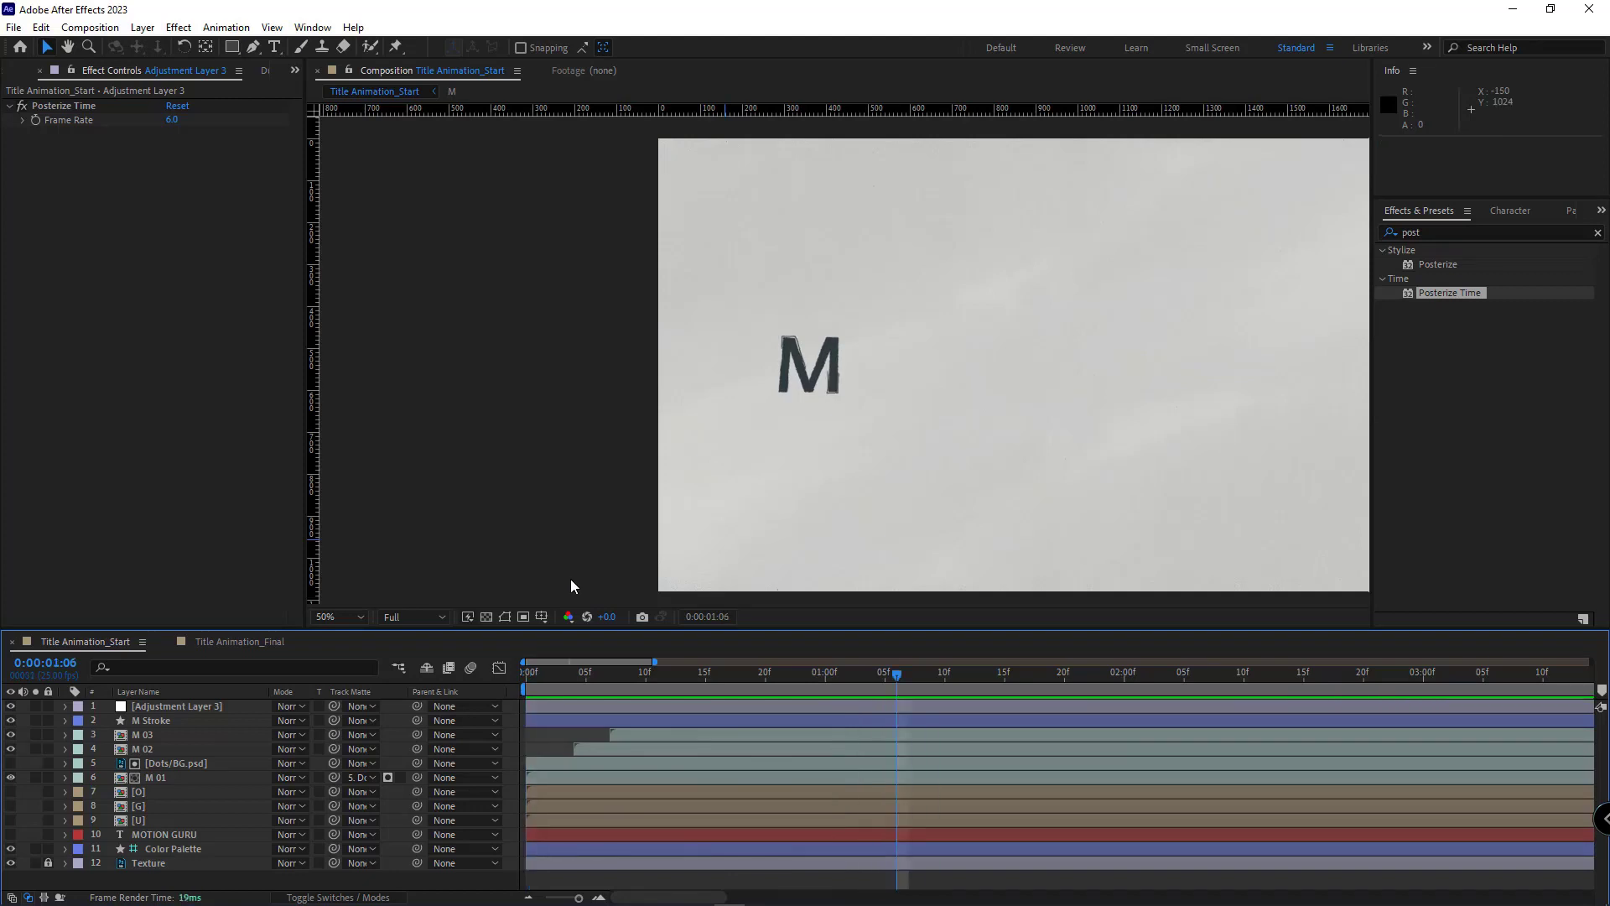
Play the Title Animation_Final composition for reference
click(240, 641)
key(space)
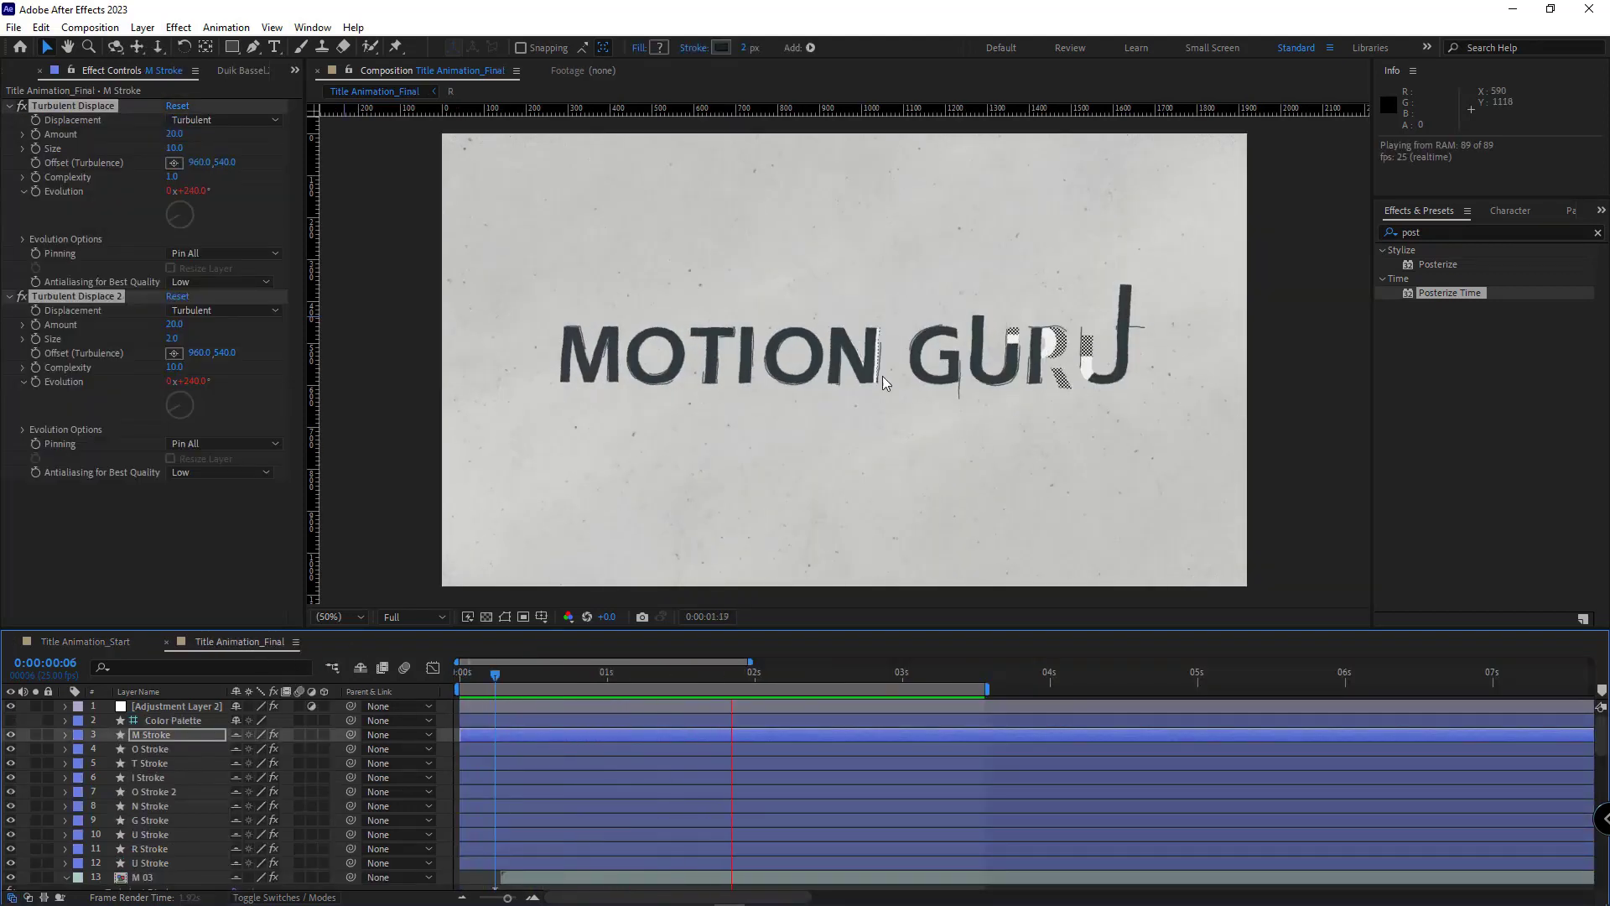